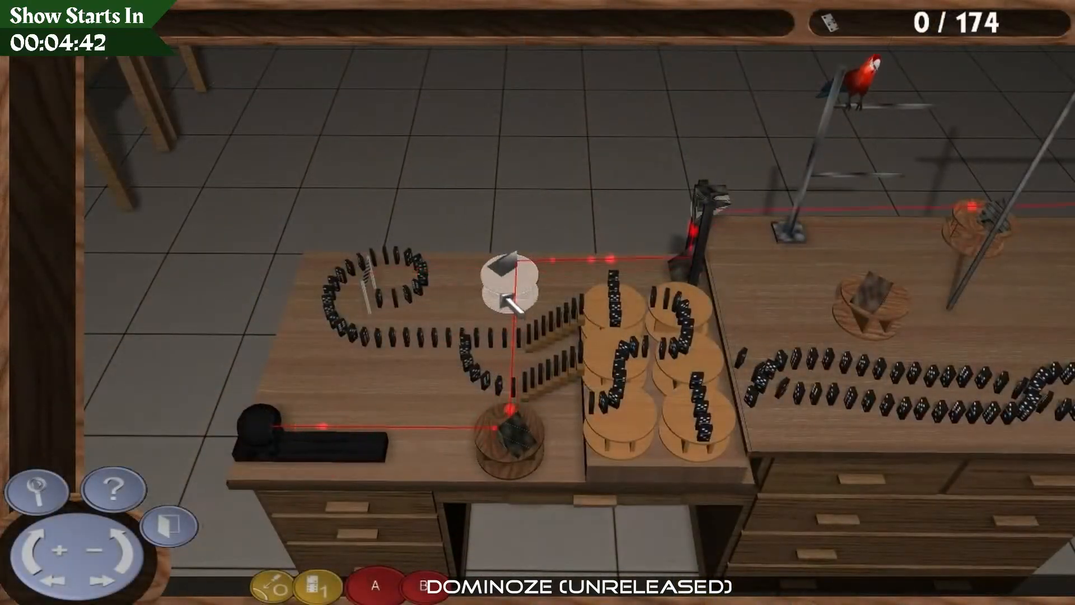
pyautogui.press('Right')
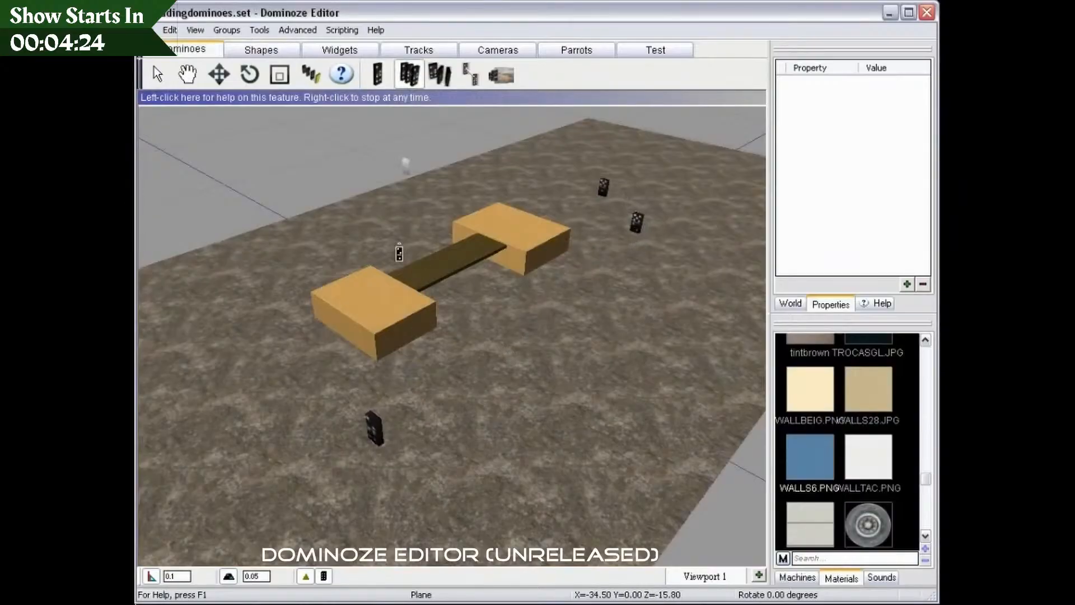
# Step: Place a straight row of dominoes across the bridge between the two blocks and a curved row sweeping around it
pyautogui.click(516, 237)
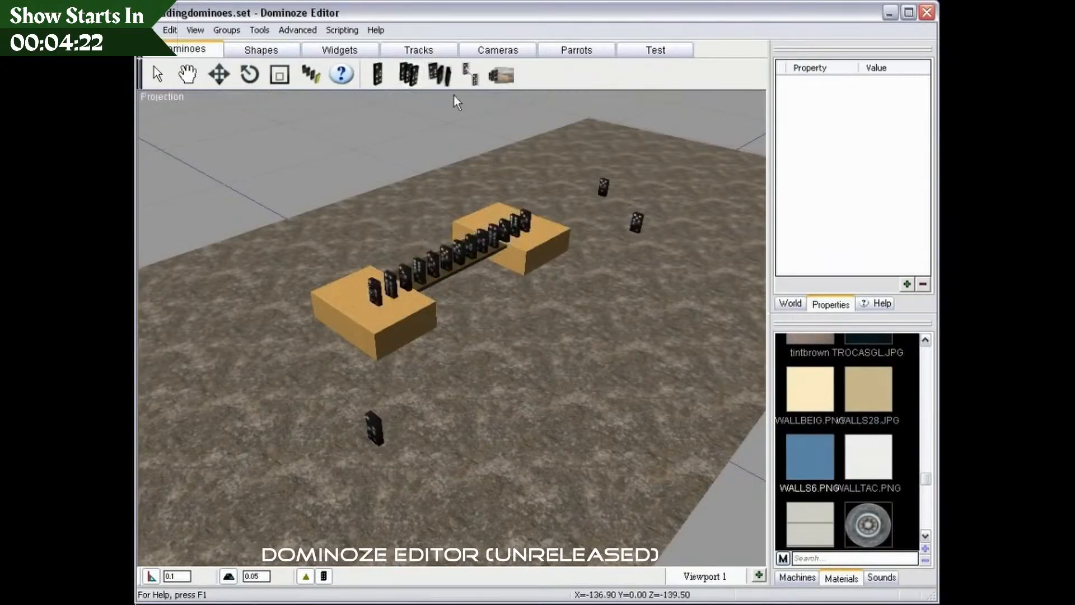
pyautogui.click(440, 75)
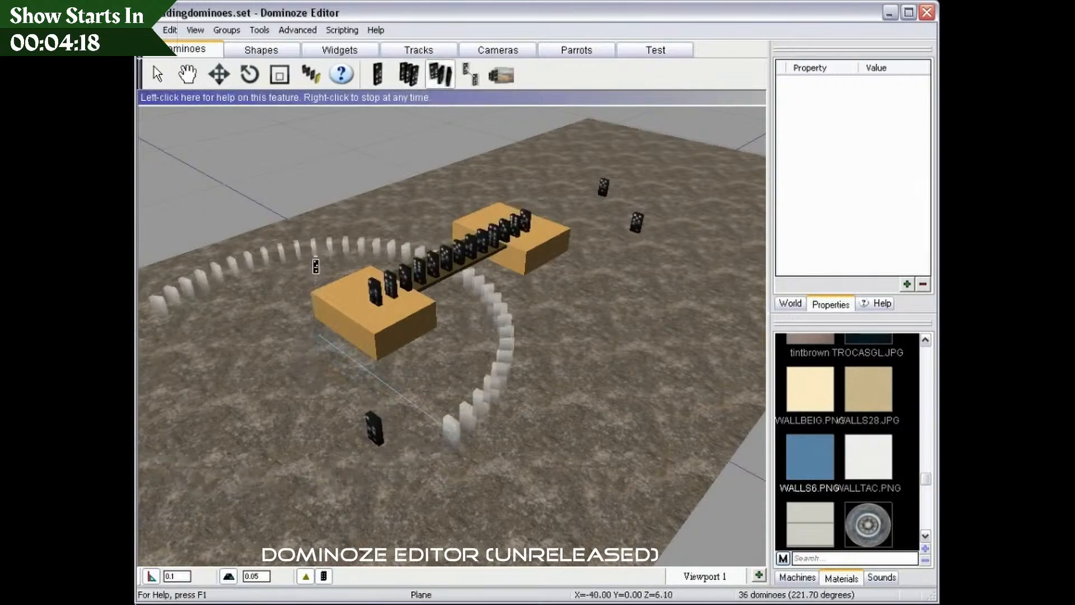
pyautogui.click(316, 224)
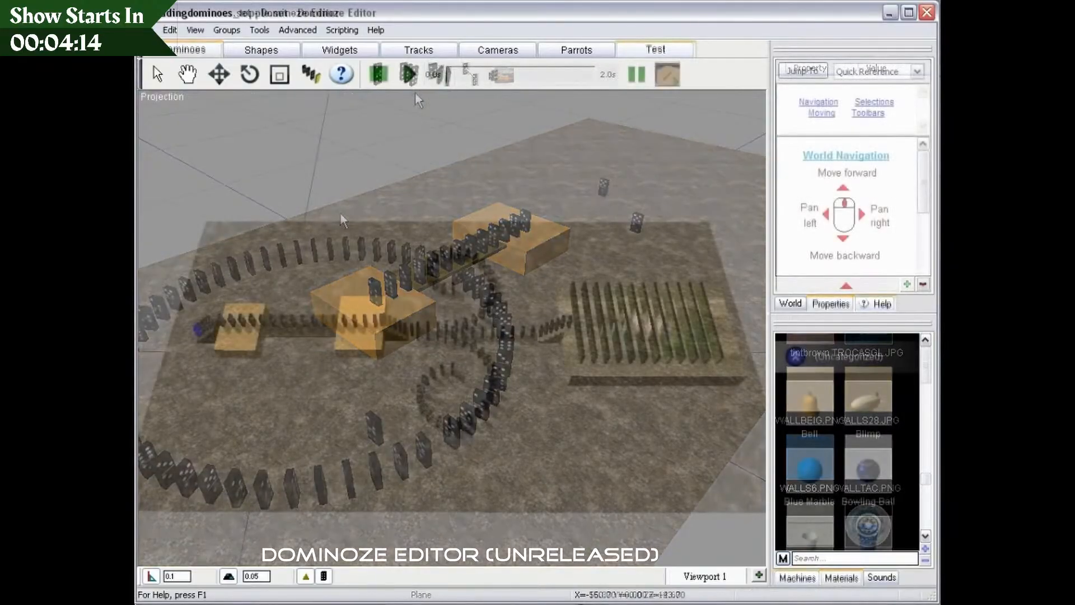
# Step: Run the topple simulation of the domino layout from the blue object at the start of the chain
pyautogui.click(413, 75)
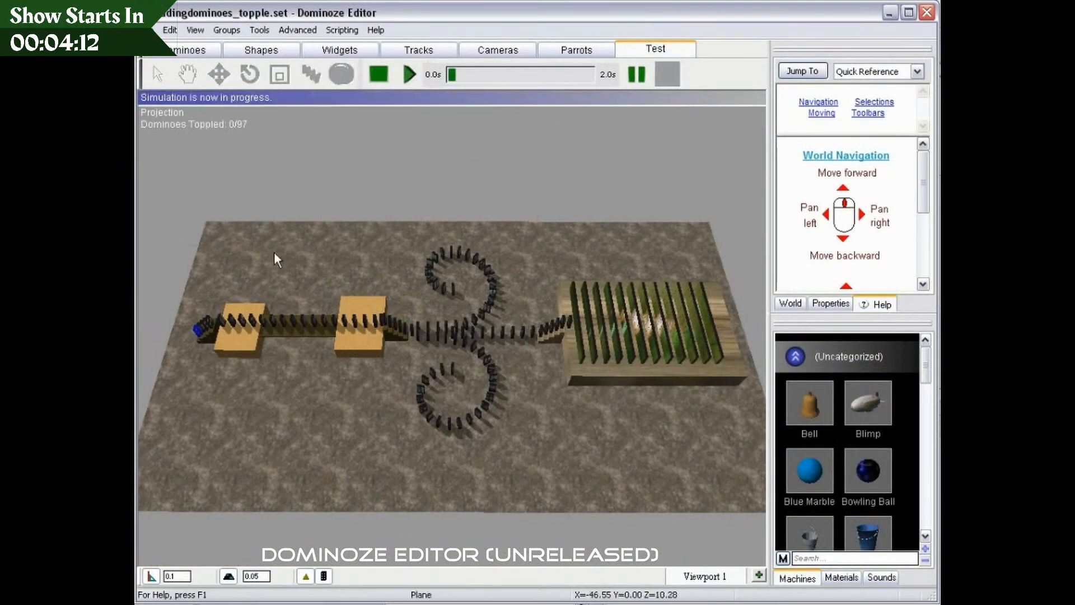
pyautogui.click(195, 328)
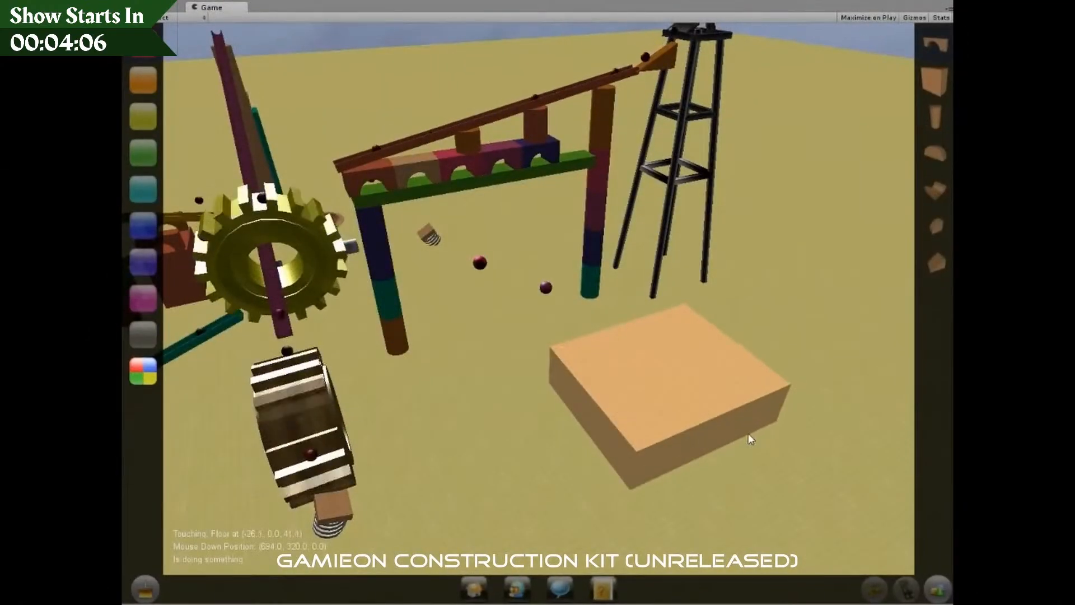
# Step: Draw a large rectangular block on the open floor beside the marble run
pyautogui.moveTo(749, 432); pyautogui.dragTo(740, 436)
pyautogui.click(665, 409)
pyautogui.moveTo(667, 344); pyautogui.dragTo(681, 268)
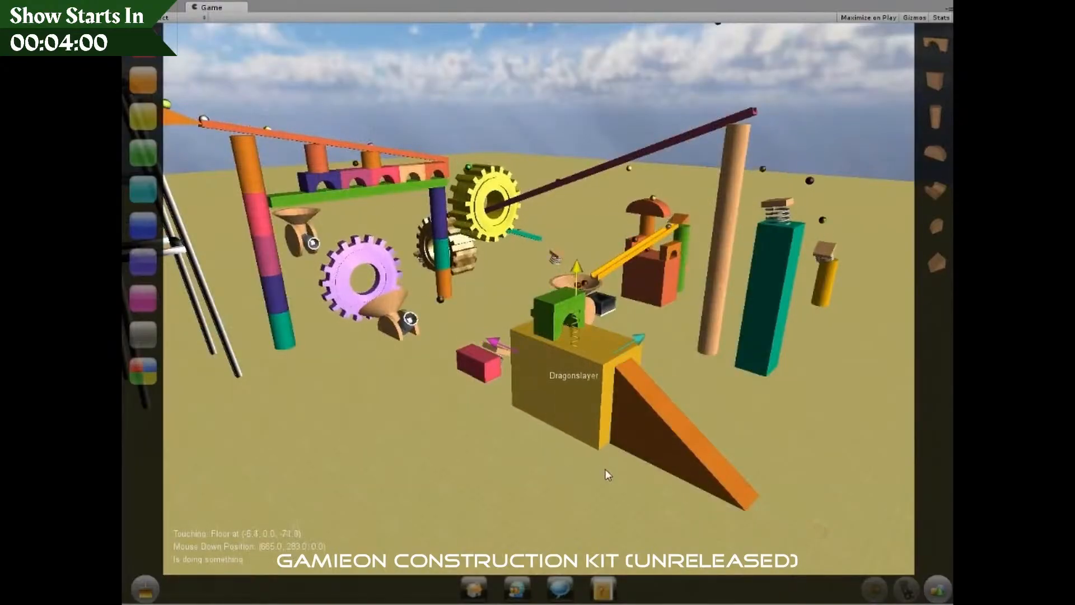
pyautogui.click(565, 341)
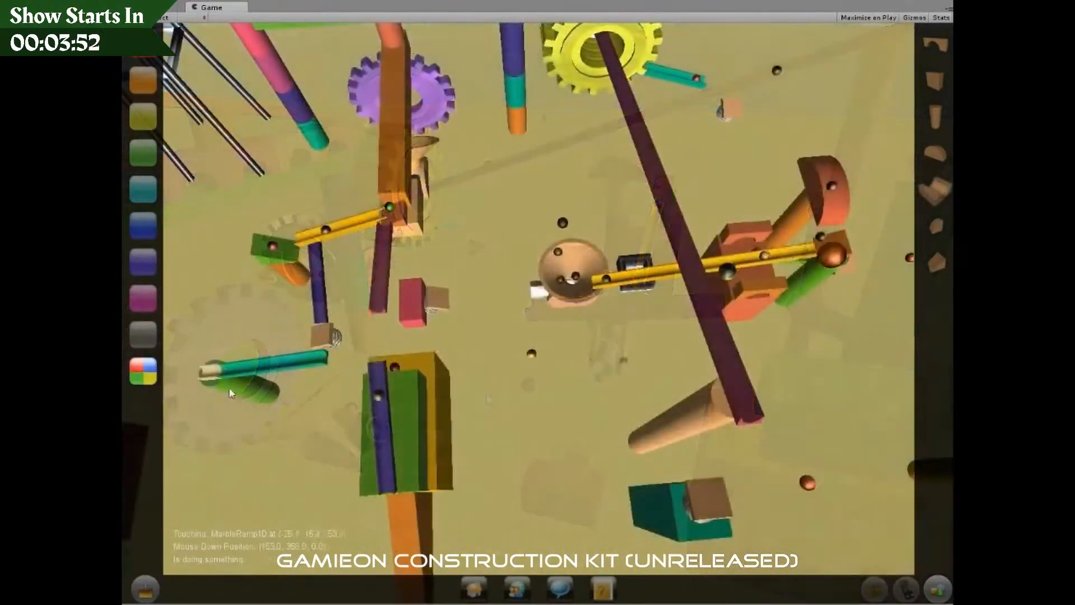
pyautogui.moveTo(229, 390); pyautogui.dragTo(449, 284)
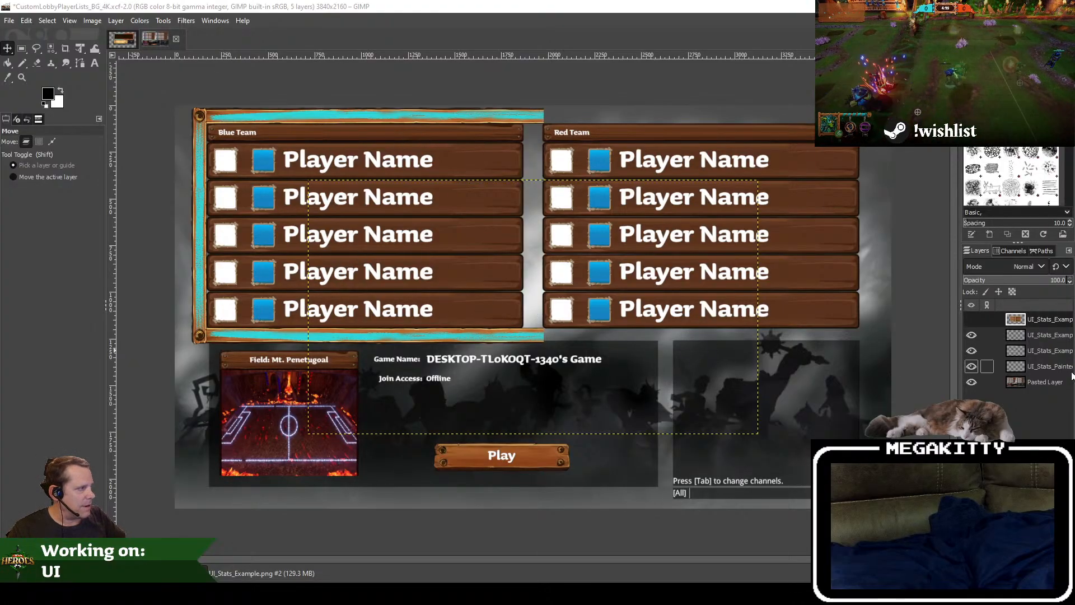
pyautogui.click(1046, 367)
pyautogui.click(1045, 382)
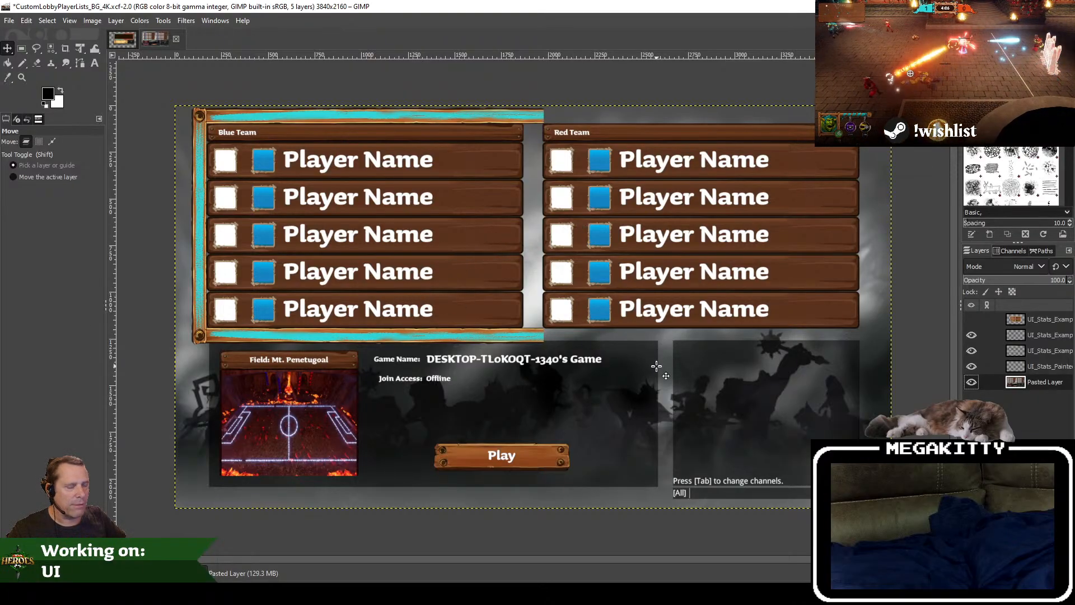
pyautogui.moveTo(688, 362); pyautogui.dragTo(678, 364)
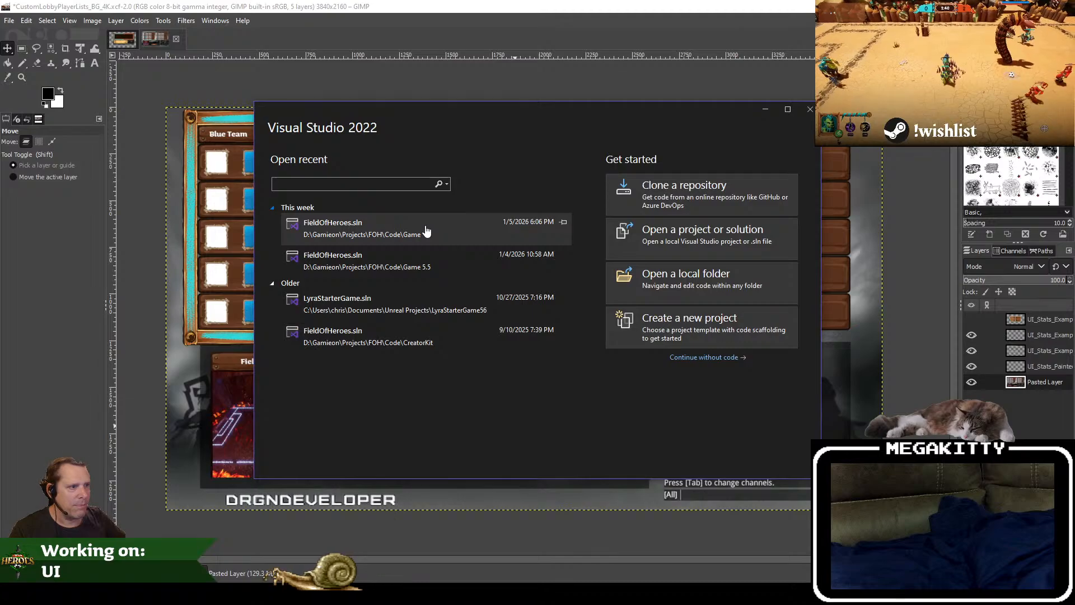
pyautogui.click(427, 233)
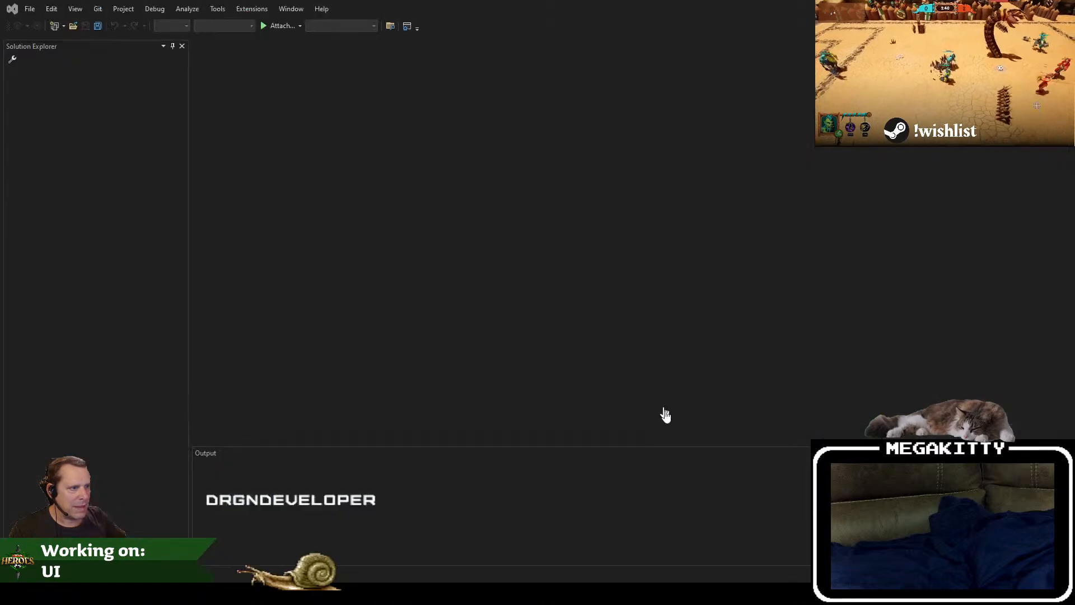
pyautogui.hotkey('alt', 'Tab')
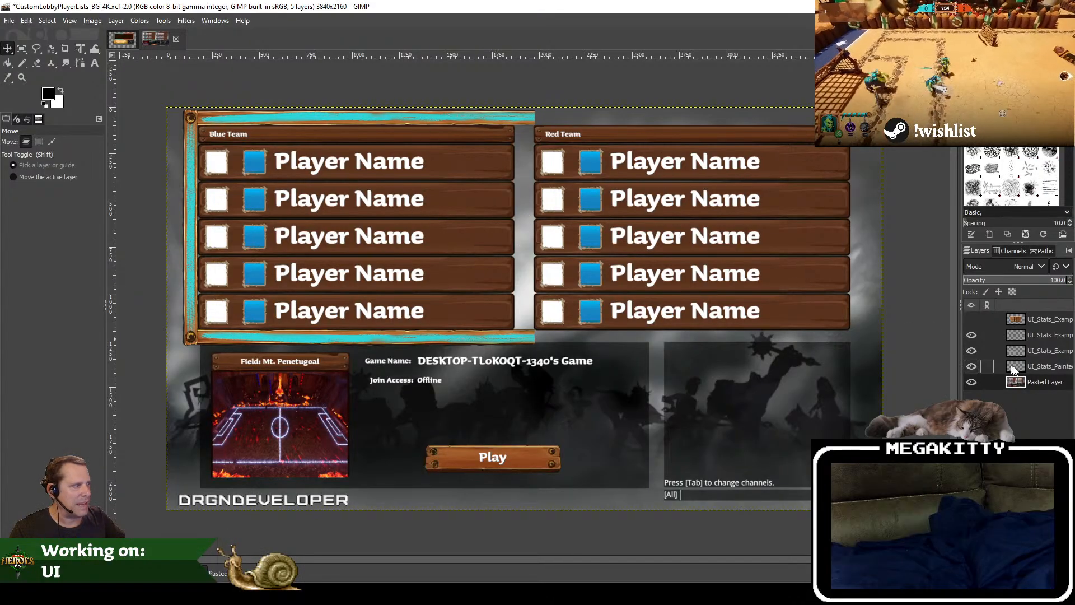
# Step: Show the top UI_Stats_Example layer and move its scoreboard over the middle of the lobby mockup
pyautogui.click(972, 319)
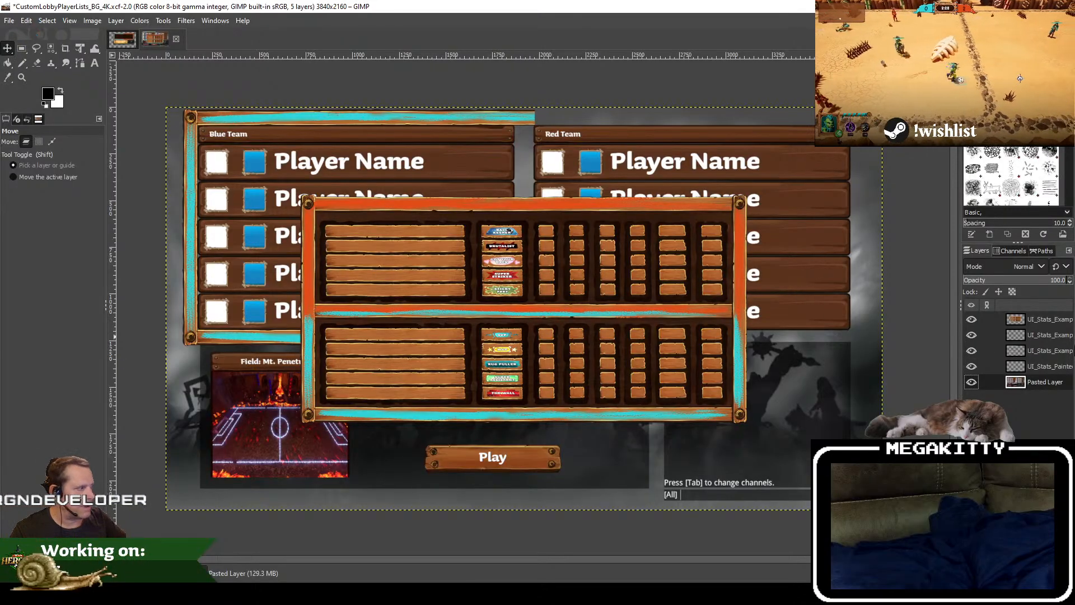
pyautogui.click(1036, 319)
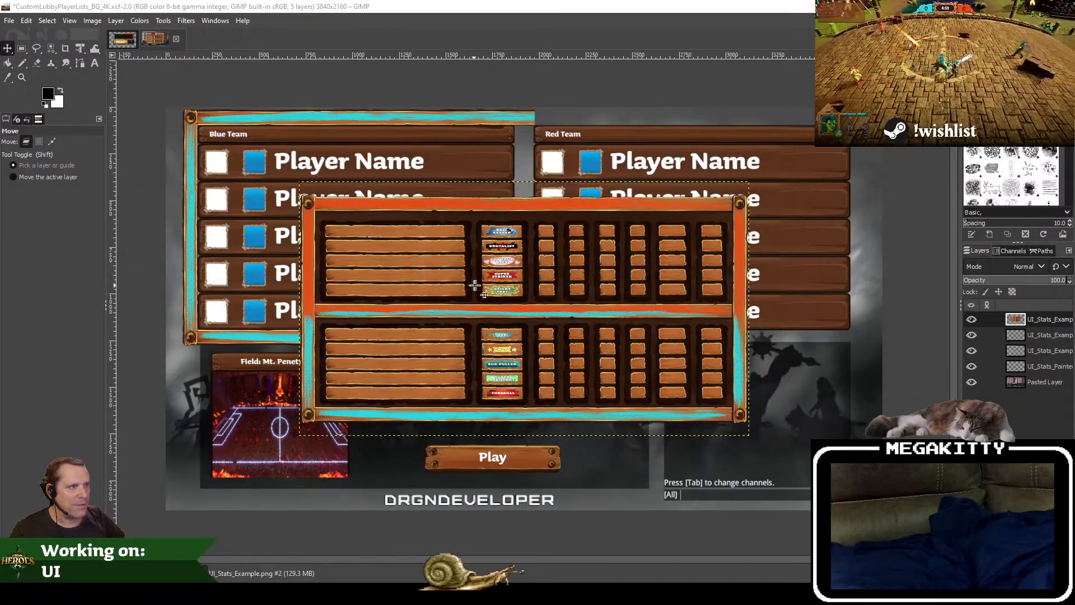
pyautogui.moveTo(475, 286); pyautogui.dragTo(465, 235)
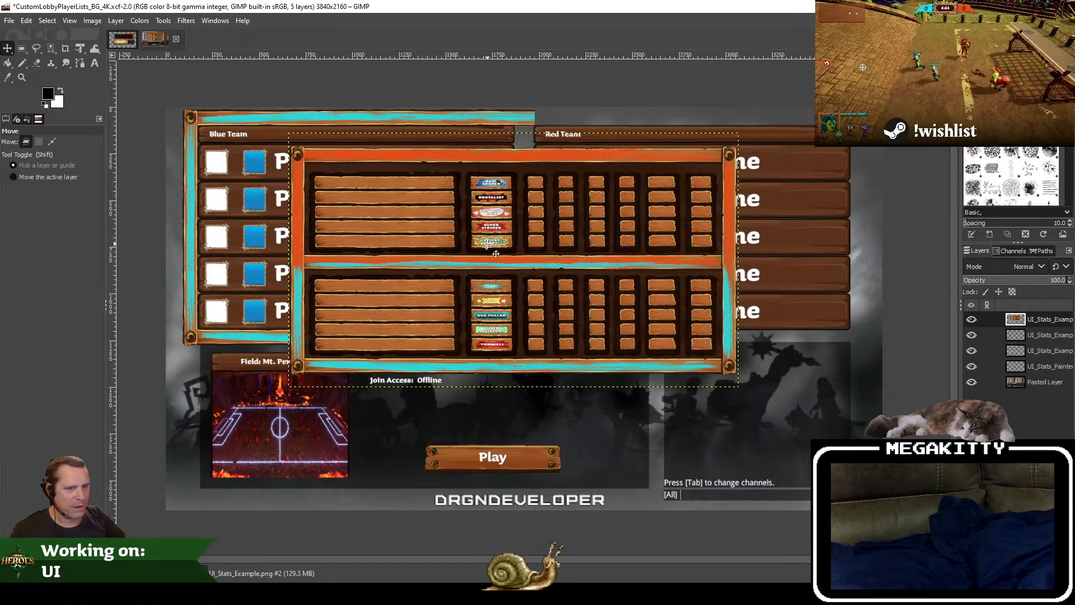
pyautogui.moveTo(523, 276); pyautogui.dragTo(497, 396)
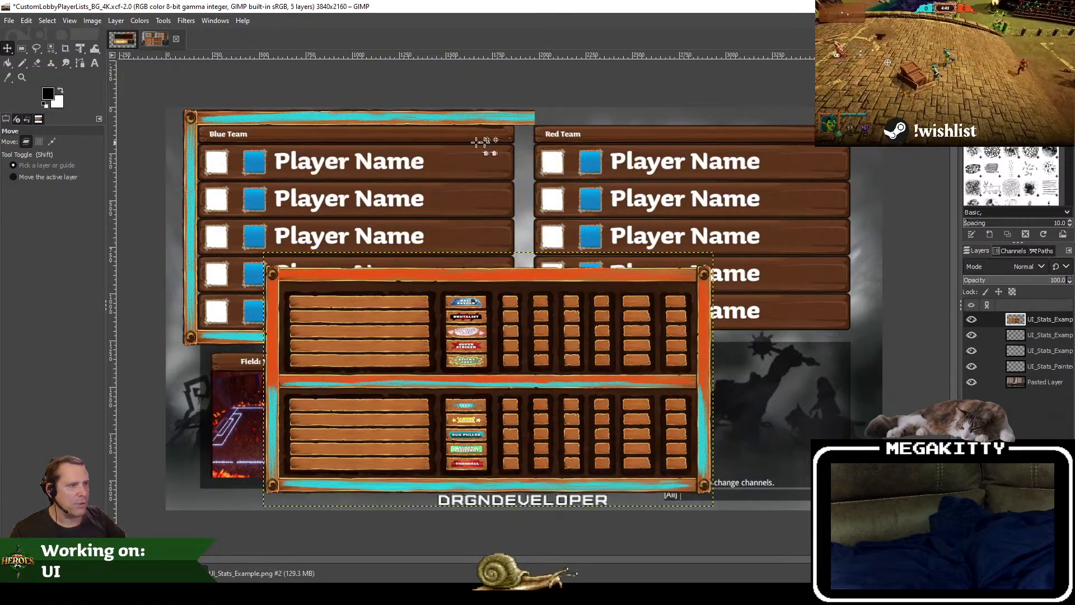
pyautogui.moveTo(495, 323); pyautogui.dragTo(506, 231)
pyautogui.moveTo(590, 235); pyautogui.dragTo(591, 262)
pyautogui.click(22, 49)
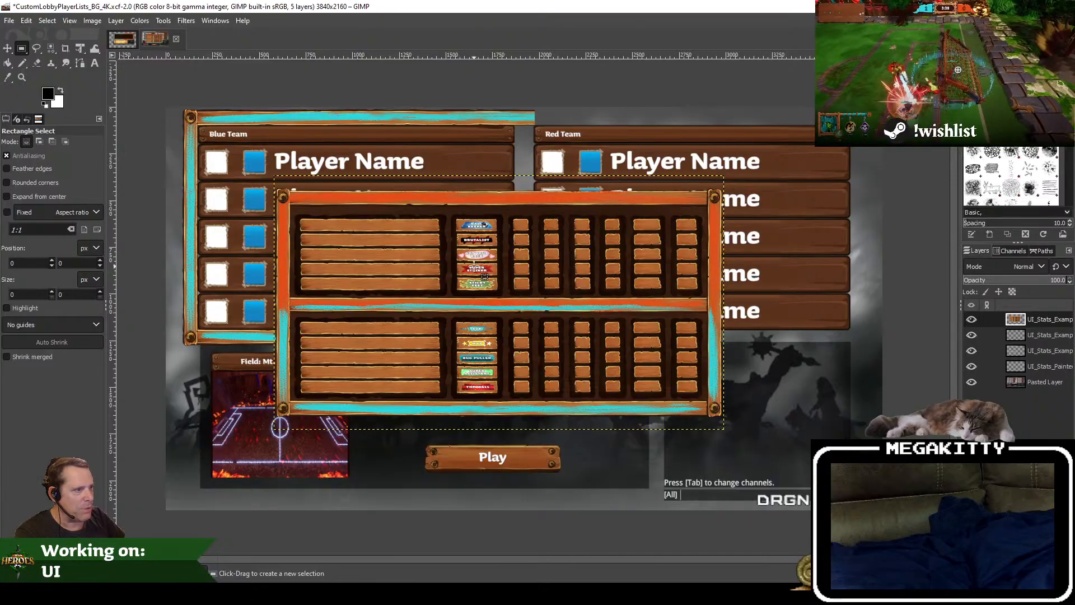
pyautogui.click(8, 49)
pyautogui.moveTo(590, 375); pyautogui.dragTo(981, 578)
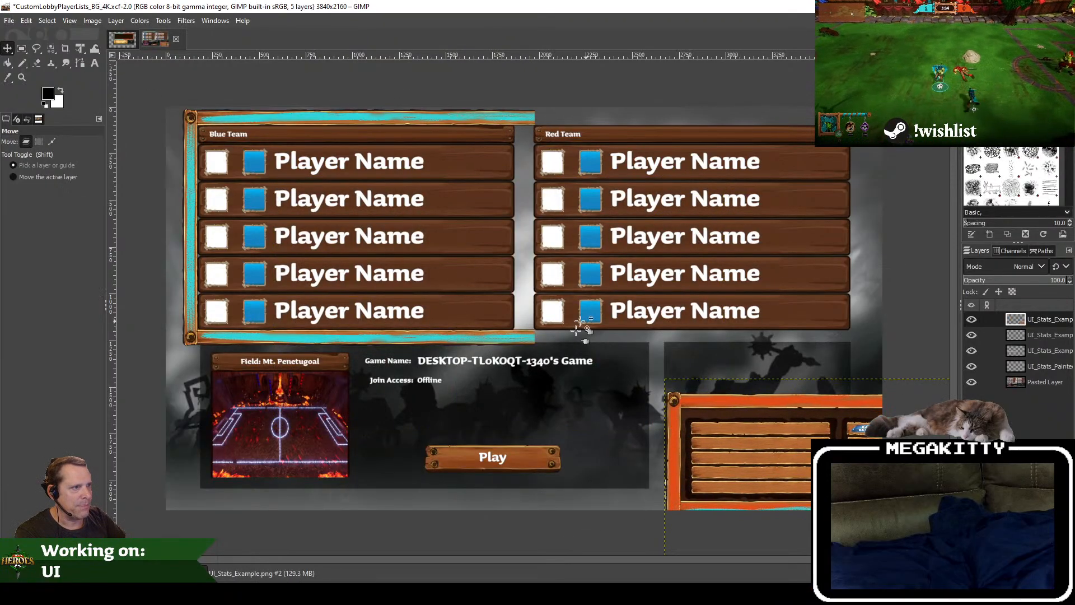
pyautogui.moveTo(801, 472); pyautogui.dragTo(563, 308)
# Step: Erase the scoreboard's 2232 × 1048 px interior and the frame's lower blue part with a 2498 × 648 px rectangle, keeping the orange upper frame
pyautogui.click(21, 49)
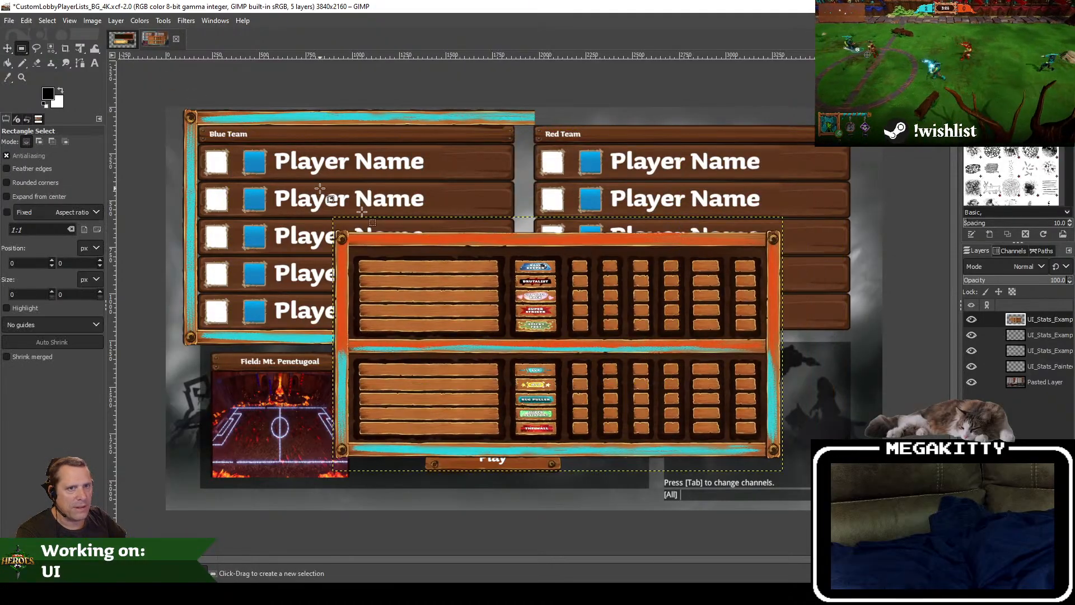
pyautogui.scroll(4, 371, 262)
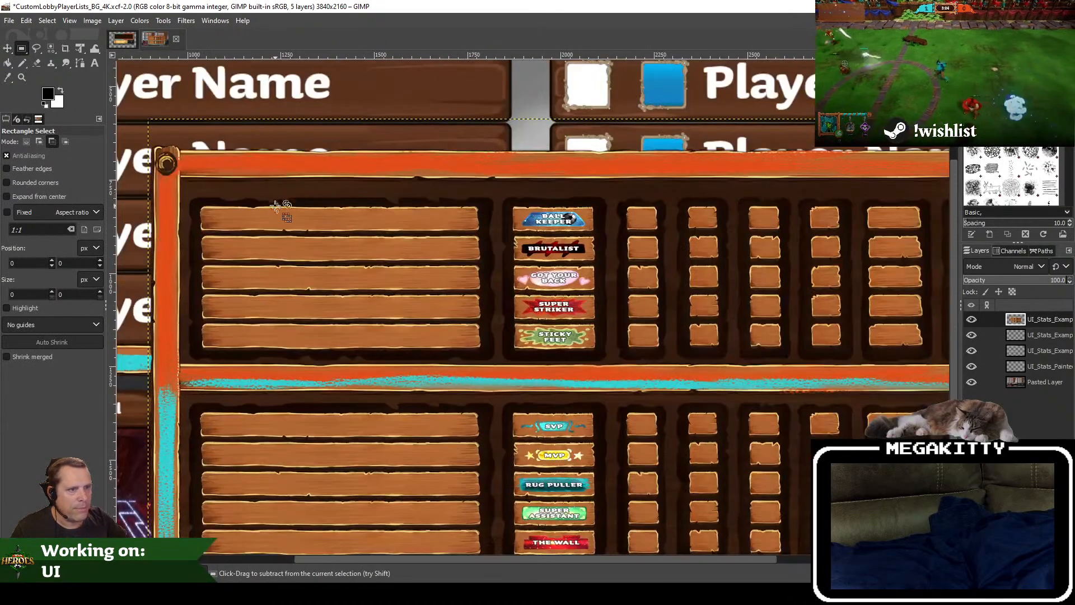
pyautogui.scroll(-2, 342, 180)
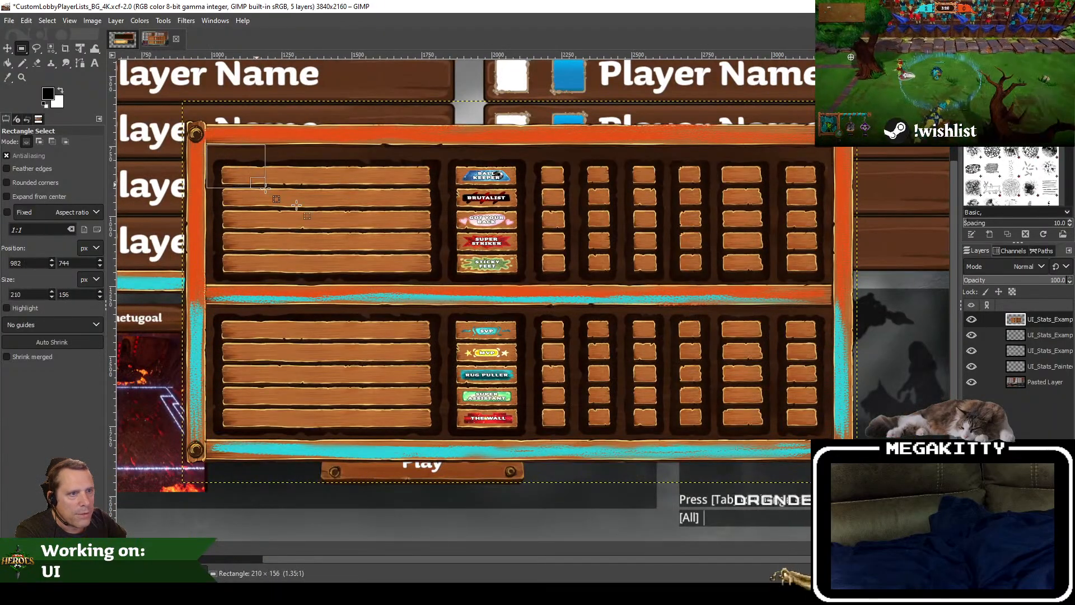
pyautogui.moveTo(296, 206); pyautogui.dragTo(831, 435)
pyautogui.press('Delete')
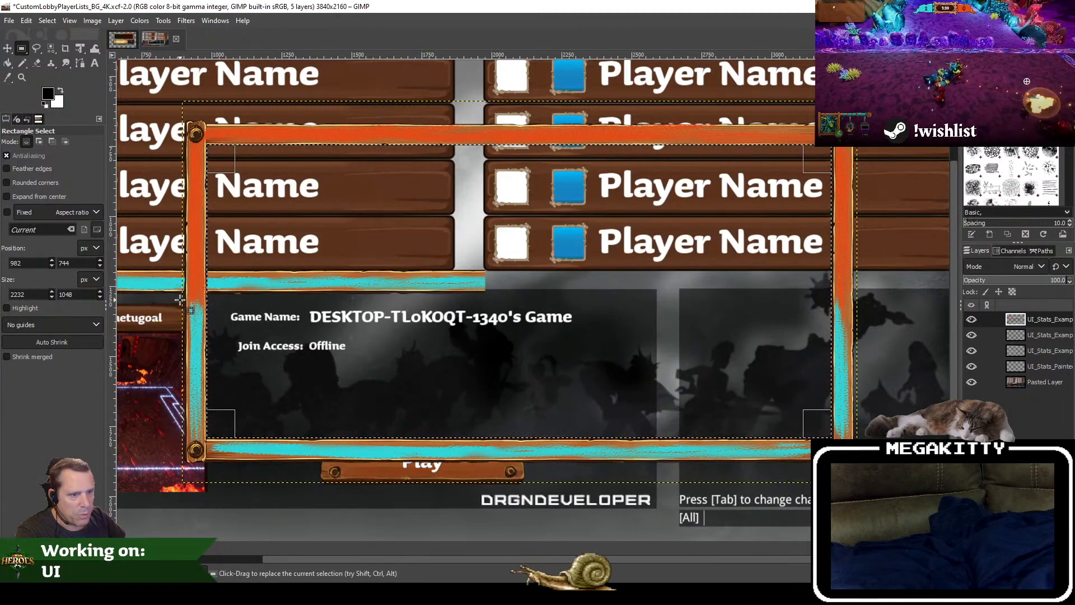
pyautogui.moveTo(180, 298); pyautogui.dragTo(880, 479)
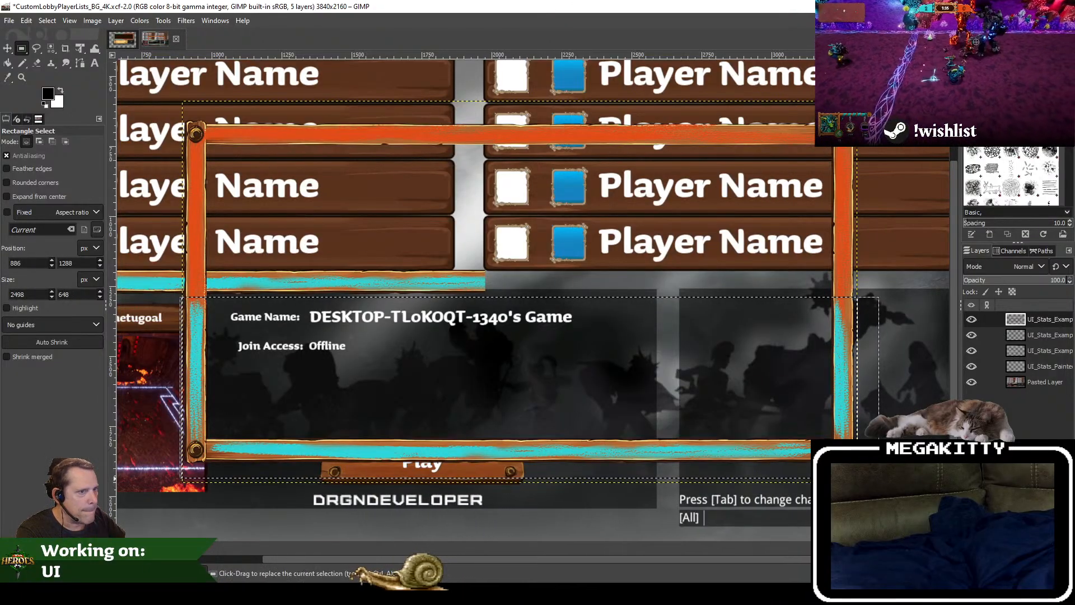
pyautogui.press('Delete')
# Step: Move the orange frame piece along the top of the Red Team list, its end post beside the list's outer edge and its bar level with the blue border
pyautogui.moveTo(530, 291); pyautogui.dragTo(480, 359)
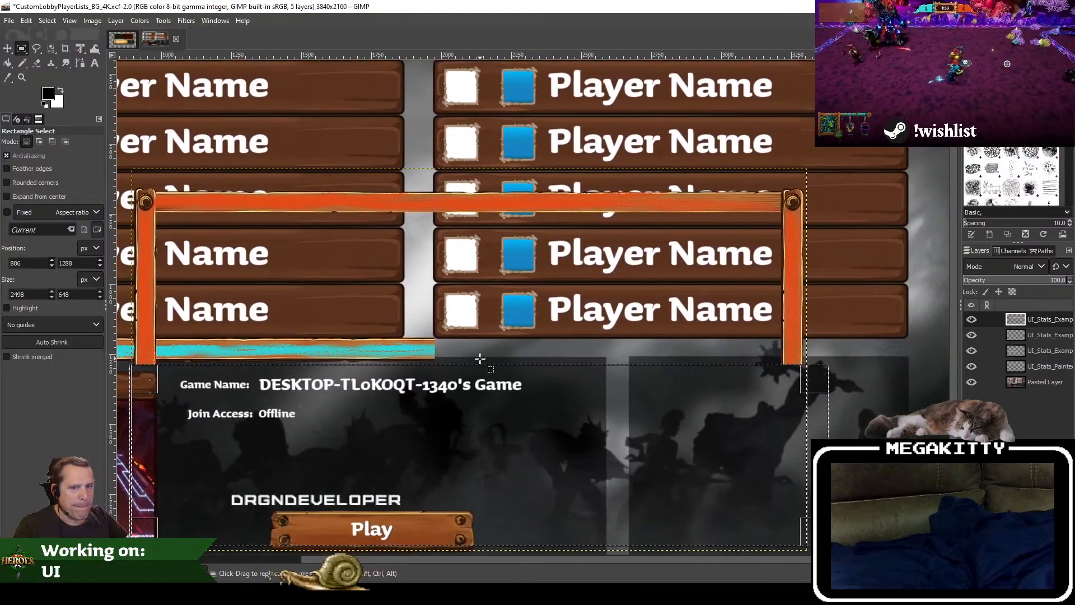
pyautogui.scroll(-1, 480, 358)
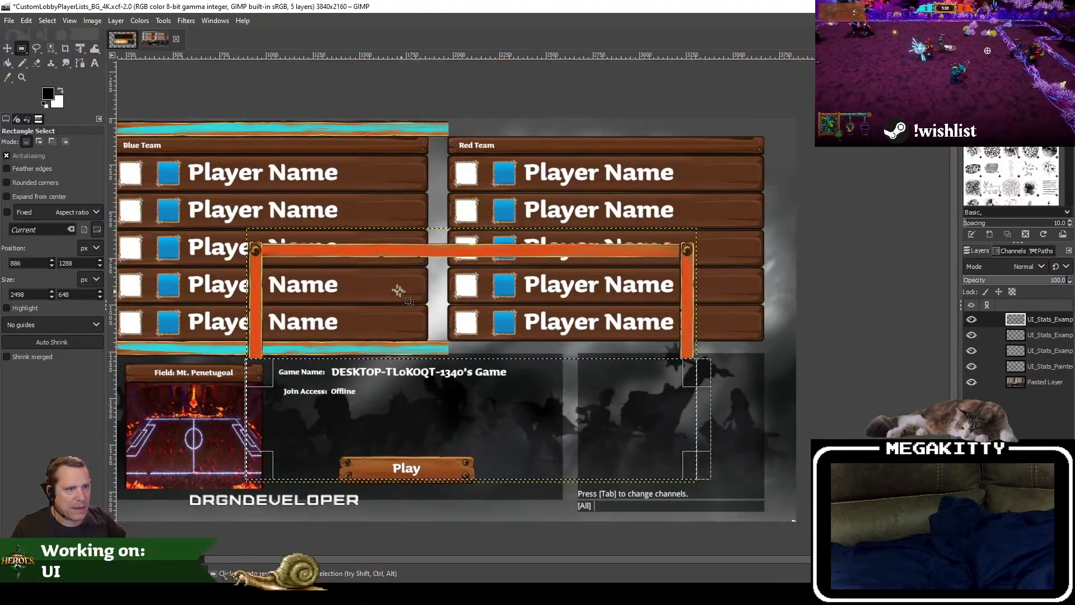
pyautogui.click(7, 49)
pyautogui.moveTo(480, 253); pyautogui.dragTo(561, 130)
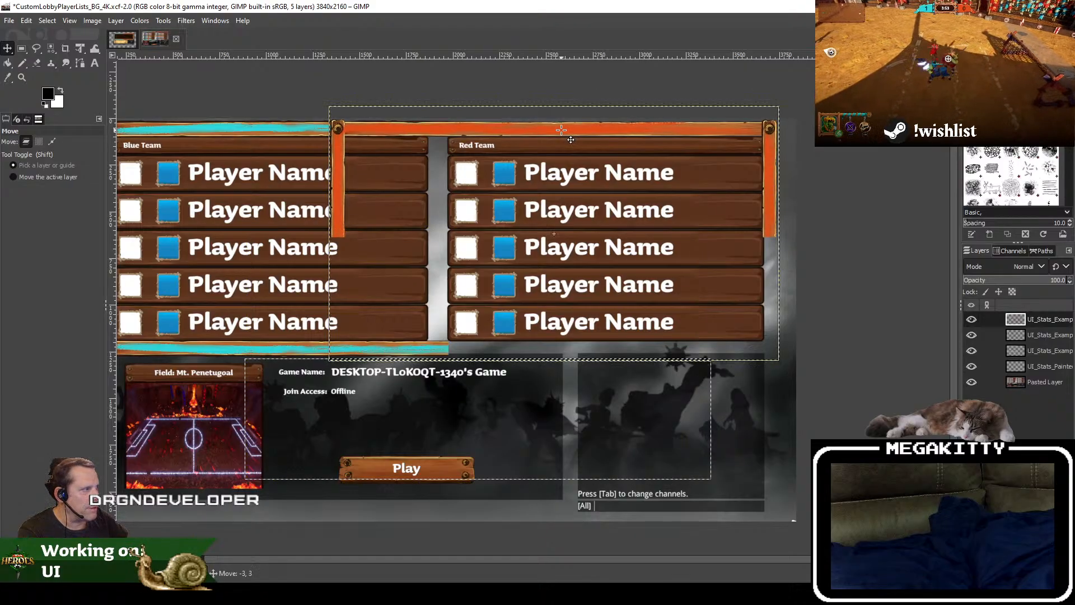
pyautogui.scroll(4, 528, 200)
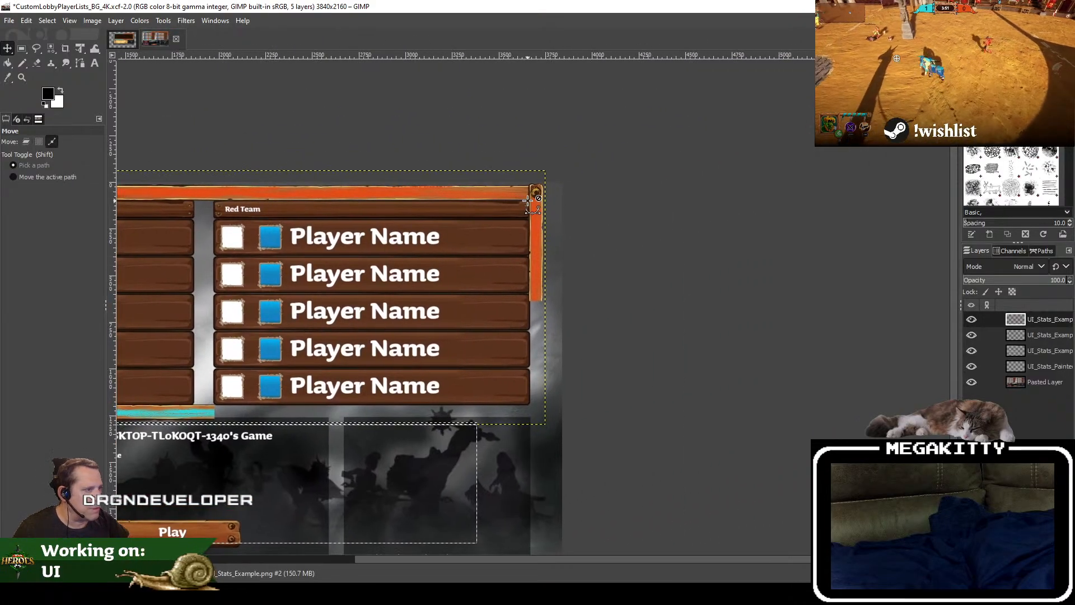
pyautogui.scroll(-2, 528, 205)
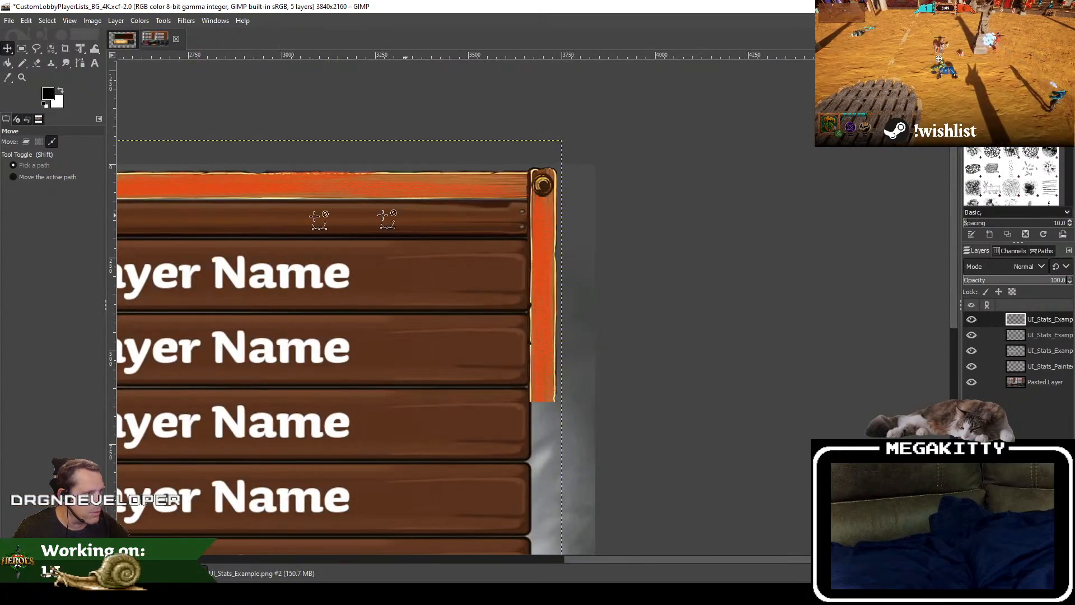
pyautogui.moveTo(233, 208); pyautogui.dragTo(973, 287)
pyautogui.scroll(3, 473, 262)
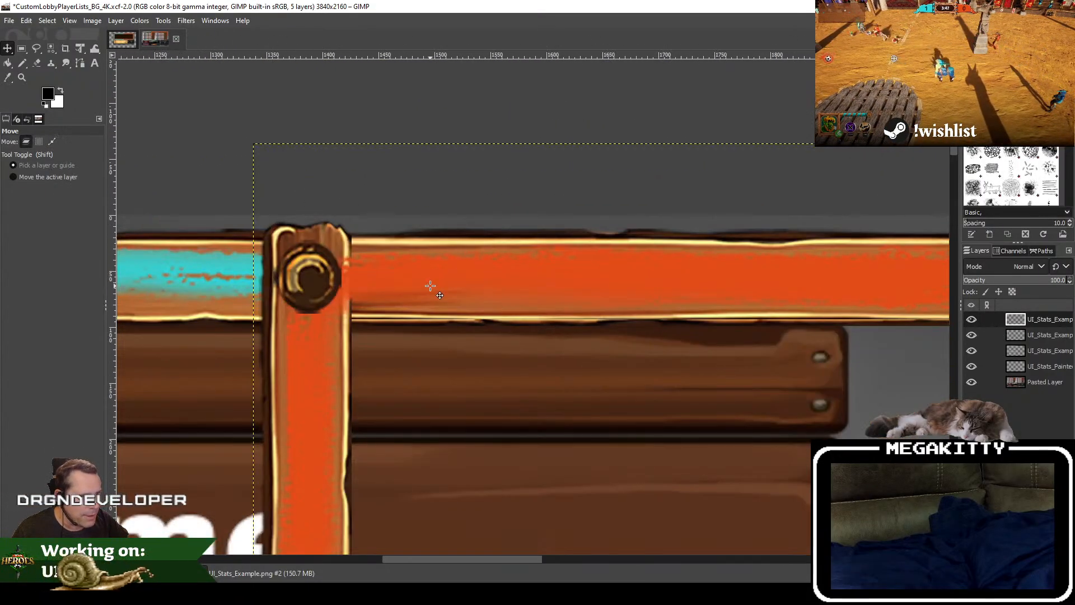
pyautogui.moveTo(440, 289); pyautogui.dragTo(564, 285)
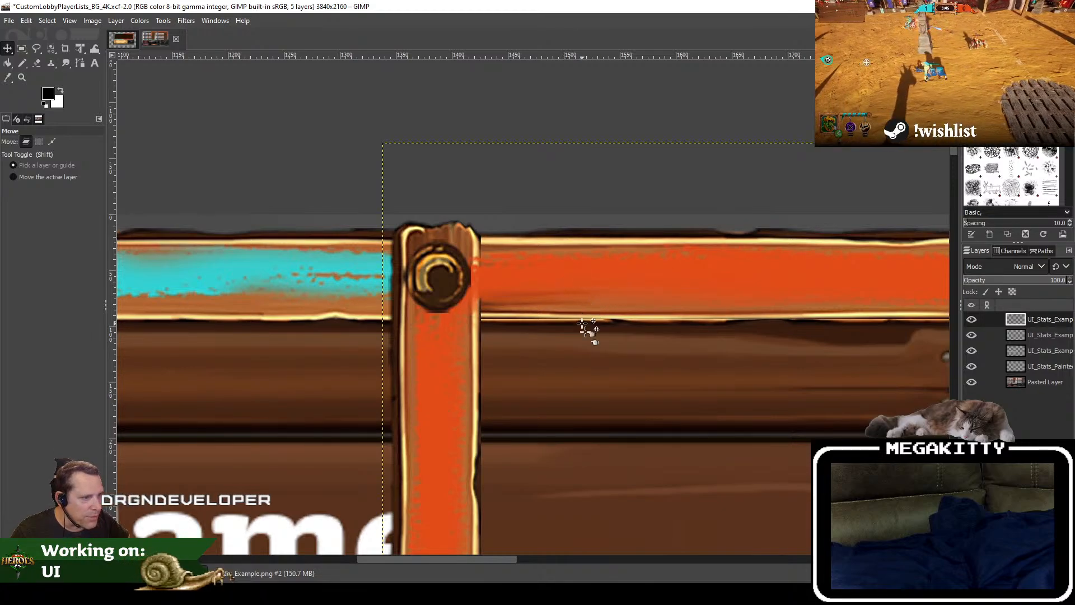
pyautogui.scroll(-4, 516, 132)
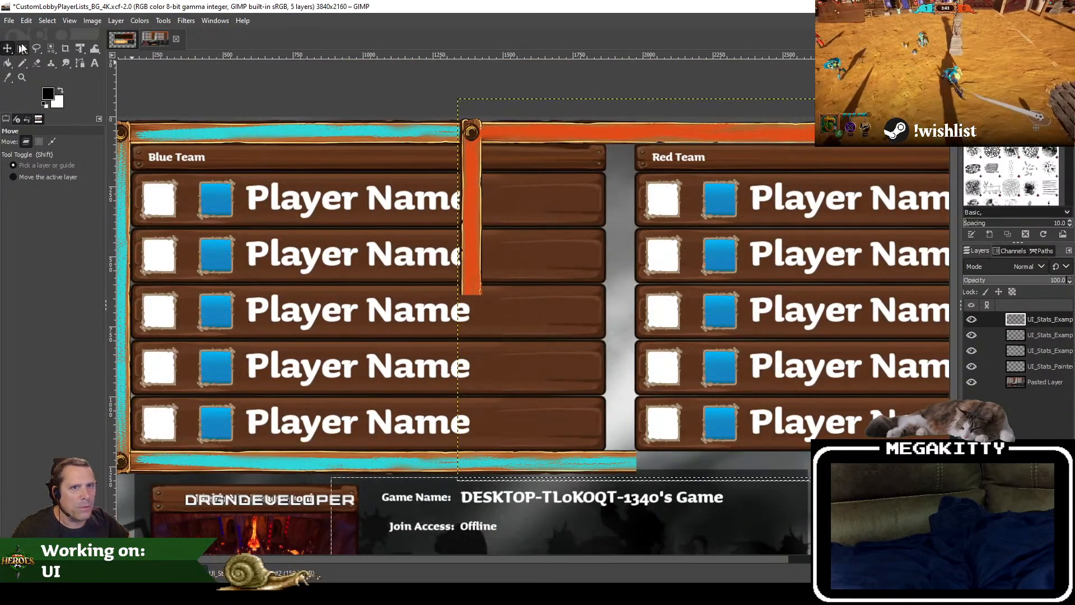
# Step: Erase the orange frame's inner post over the Blue Team list with a 118 × 694 px rectangular selection
pyautogui.click(22, 49)
pyautogui.moveTo(453, 111); pyautogui.dragTo(482, 303)
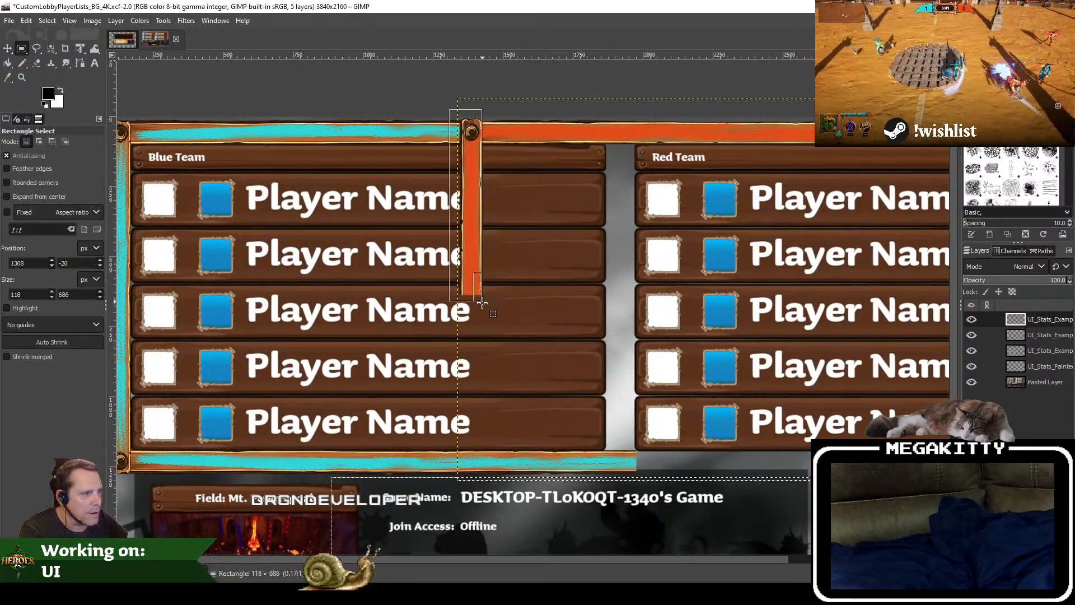
pyautogui.press('Delete')
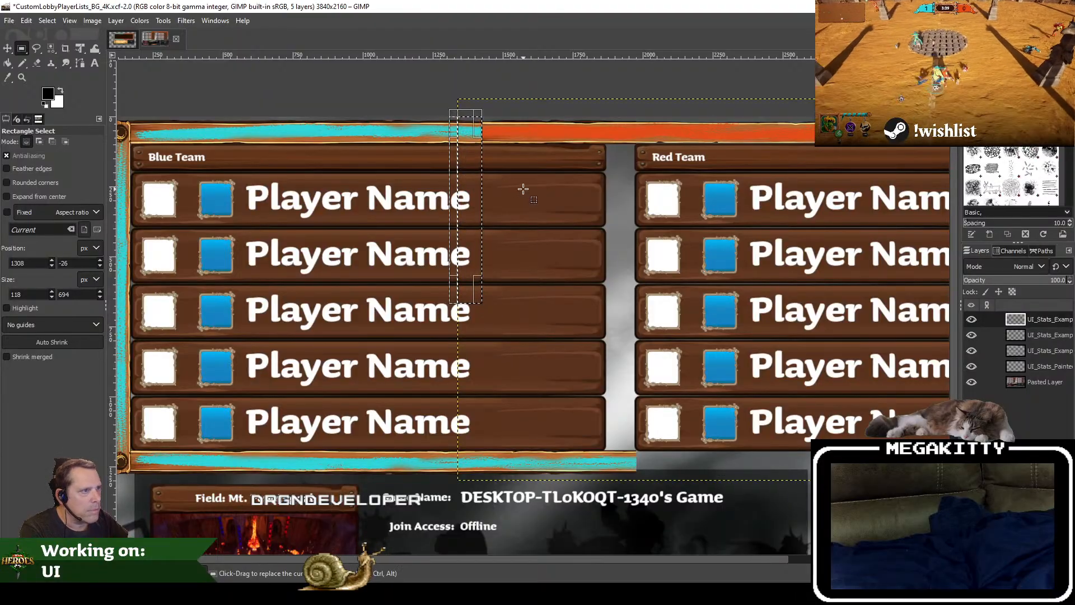
pyautogui.moveTo(523, 189); pyautogui.dragTo(446, 280)
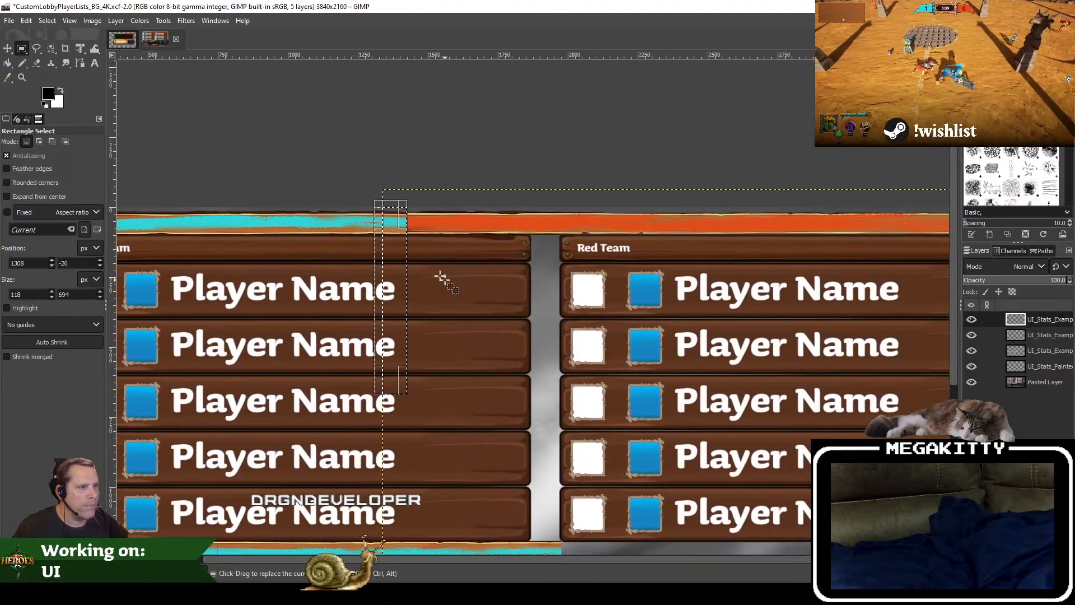
# Step: Clear the selection, crop the orange frame layer to its content, and move it by -1, 4 px to align with the blue bar
pyautogui.click(47, 22)
pyautogui.click(52, 47)
pyautogui.scroll(2, 524, 264)
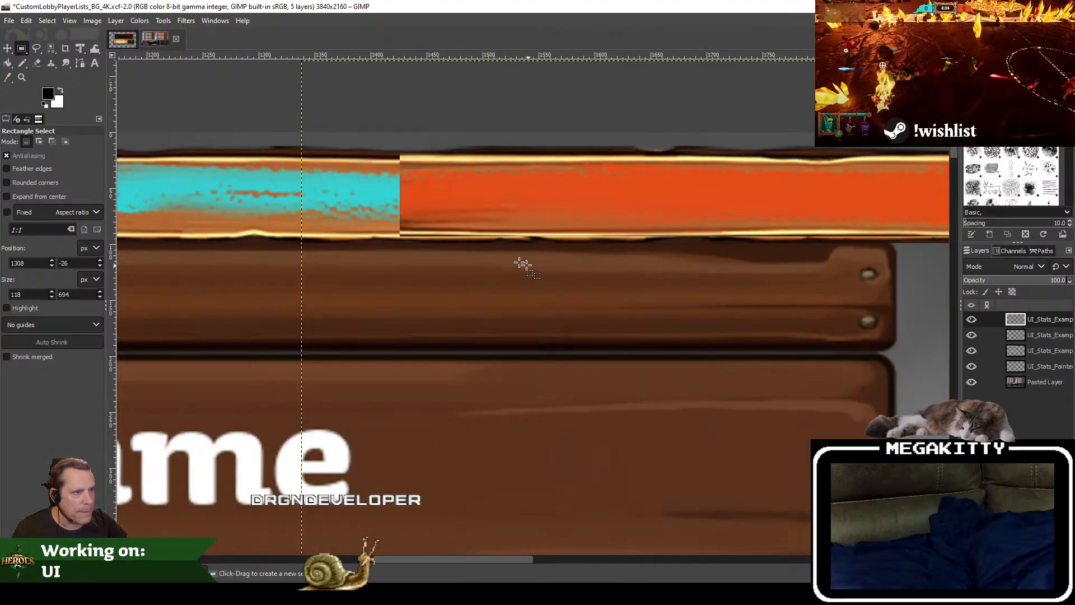
pyautogui.click(8, 49)
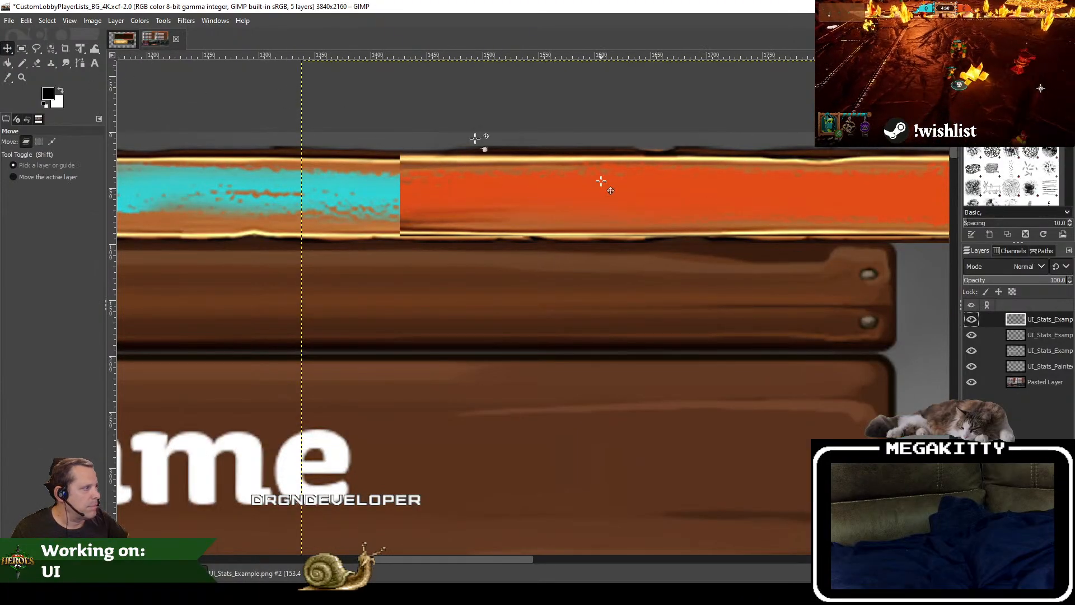
pyautogui.click(116, 20)
pyautogui.click(176, 254)
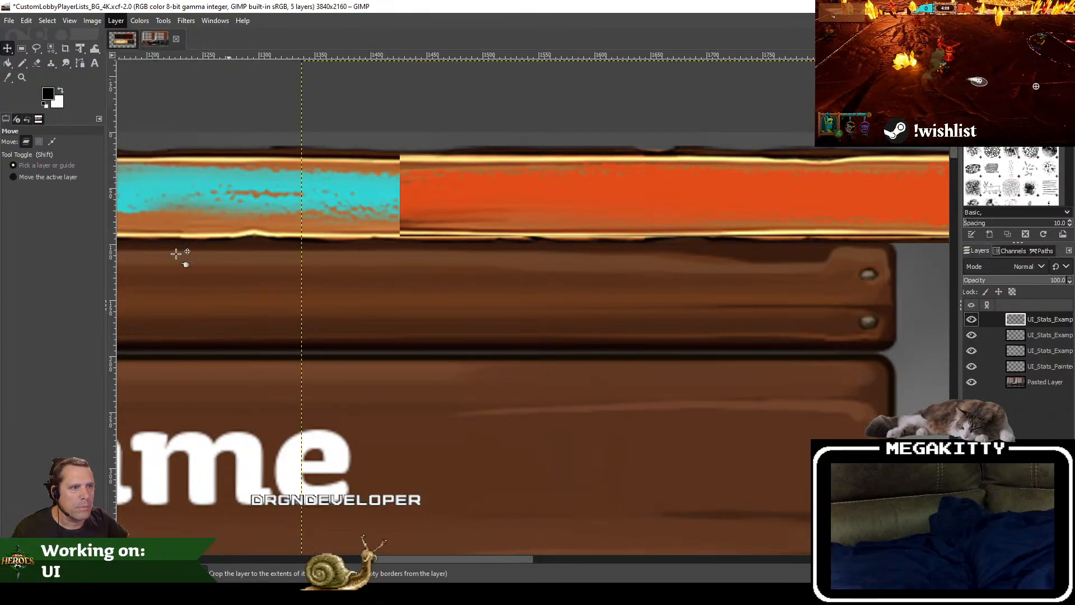
pyautogui.moveTo(490, 190); pyautogui.dragTo(489, 195)
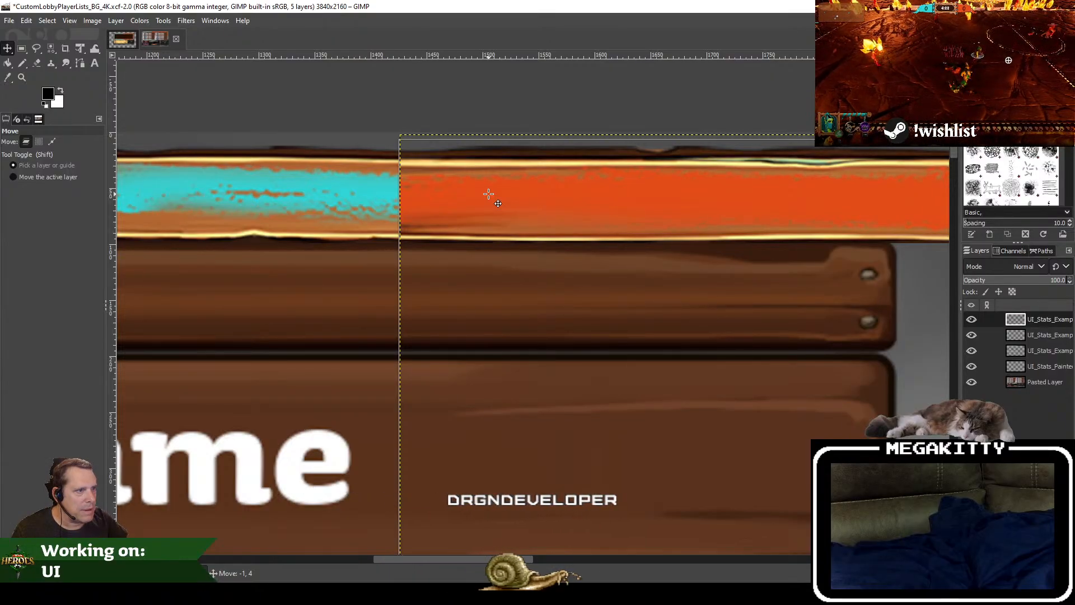
pyautogui.moveTo(715, 180); pyautogui.dragTo(336, 189)
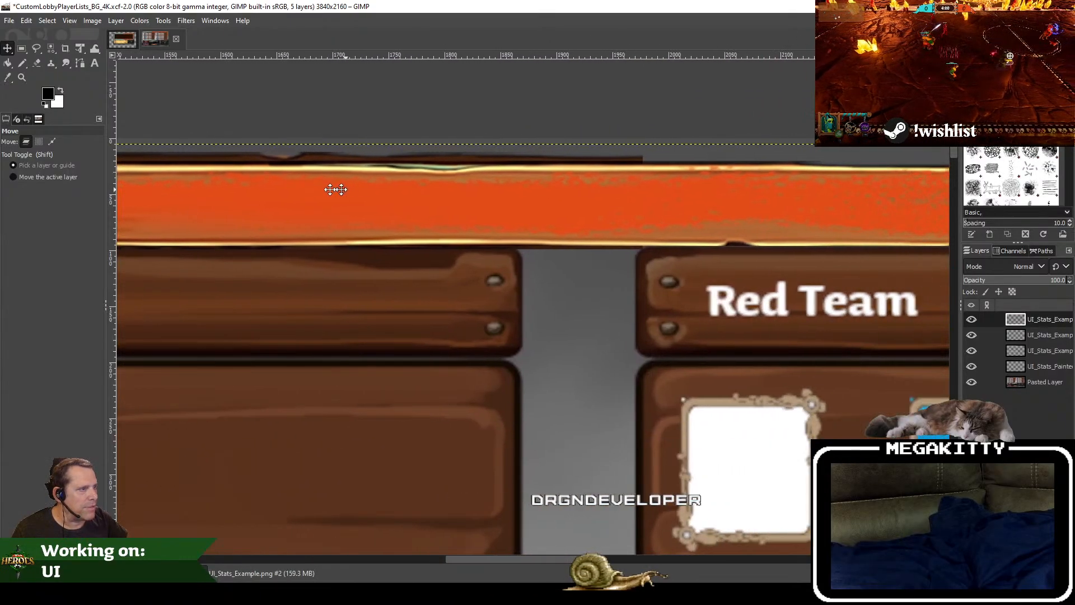
# Step: Examine how the orange frame piece meets the blue border and fits around the Red Team list's upper outer corner
pyautogui.scroll(-4, 392, 188)
pyautogui.click(1060, 388)
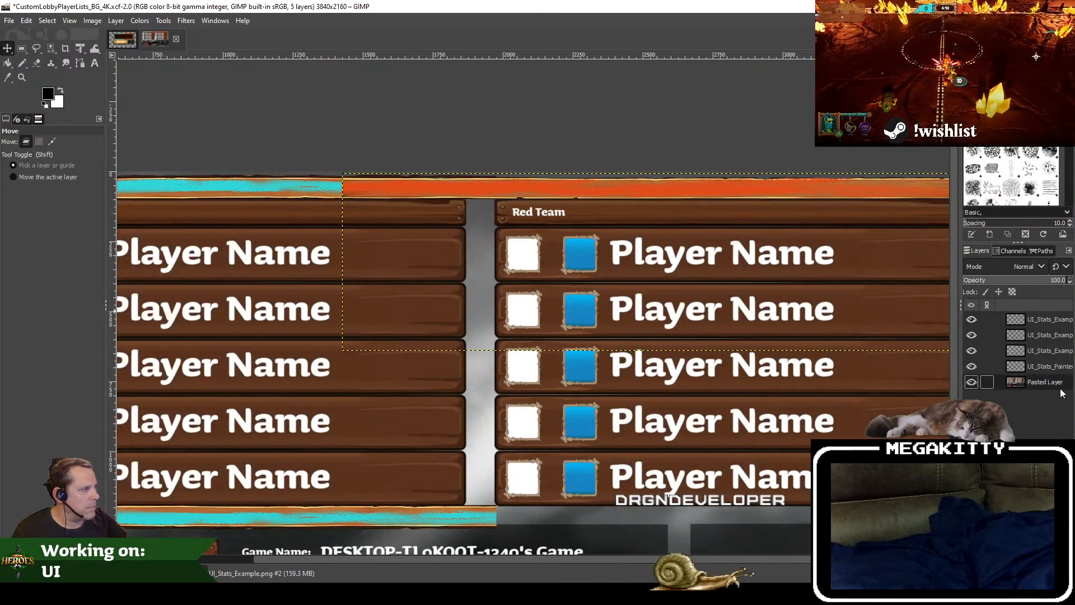
pyautogui.scroll(-4, 600, 283)
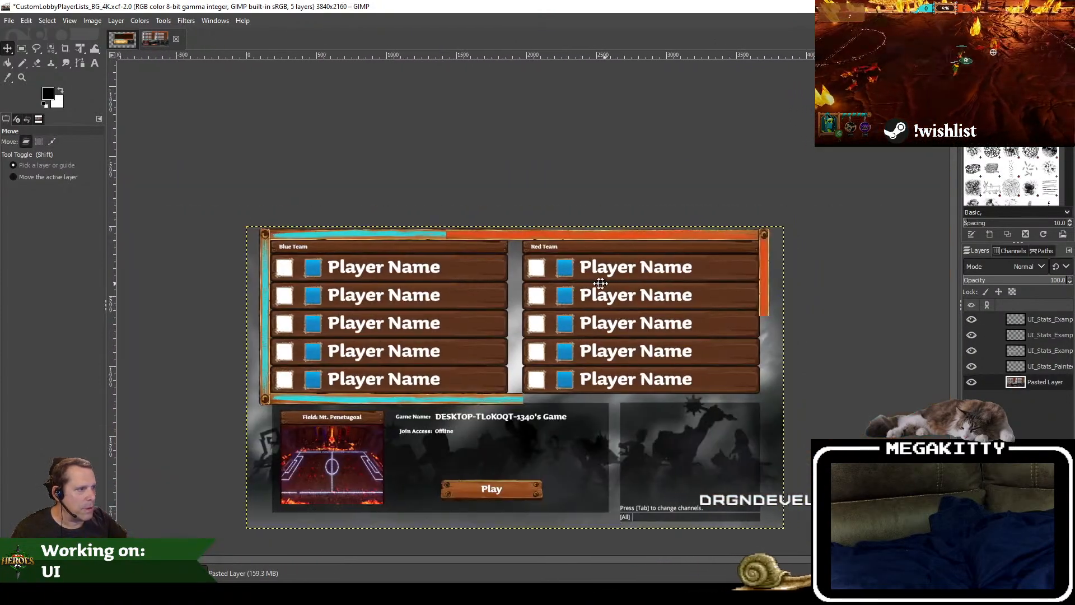
pyautogui.moveTo(600, 284); pyautogui.dragTo(556, 285)
pyautogui.scroll(3, 649, 244)
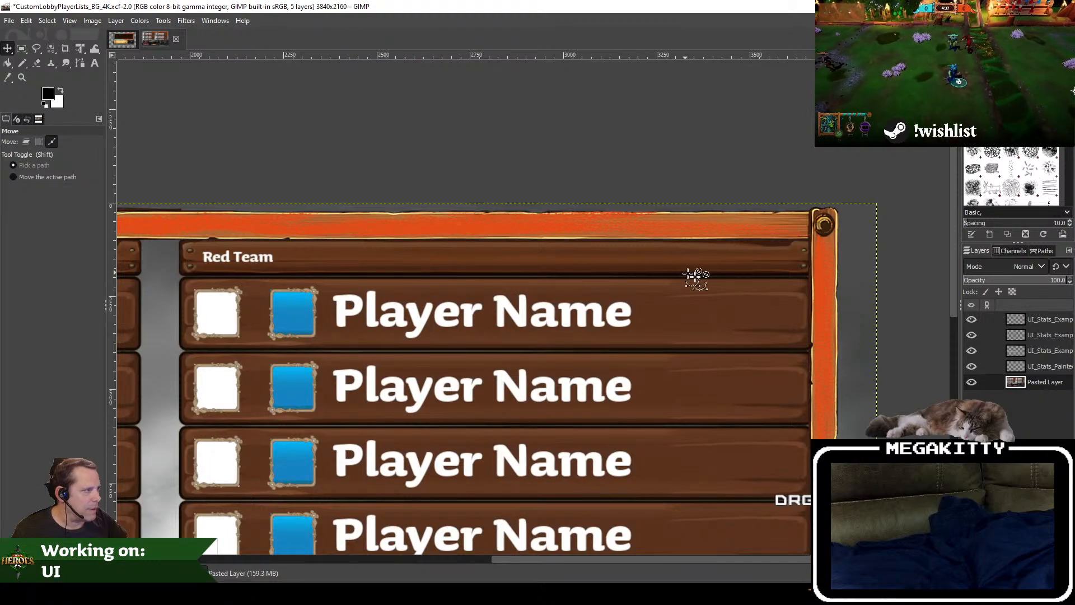
pyautogui.scroll(-2, 696, 278)
pyautogui.scroll(-2, 618, 348)
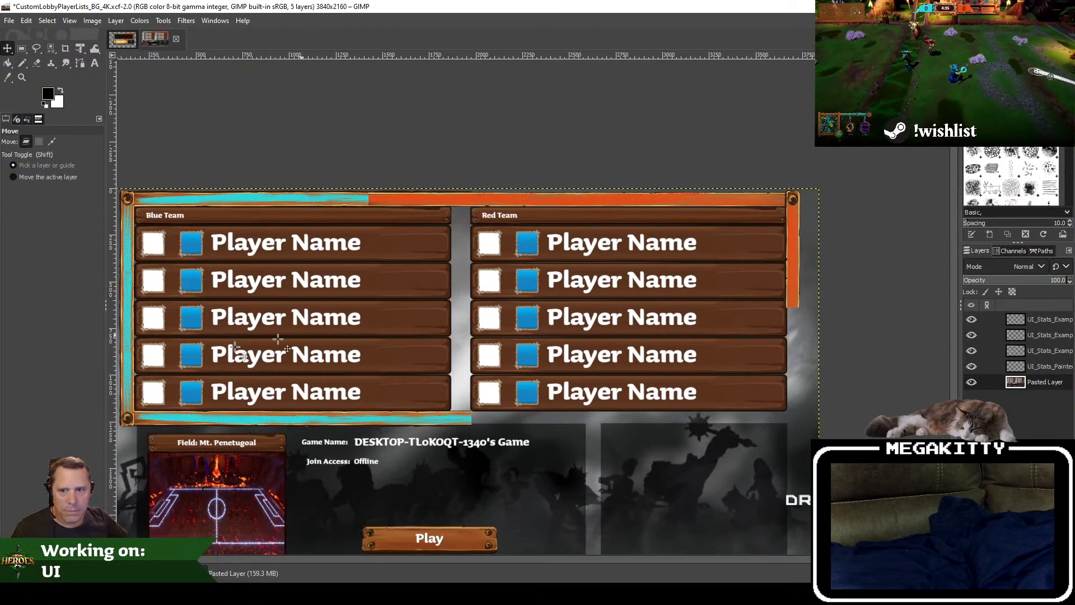
pyautogui.scroll(-1, 554, 392)
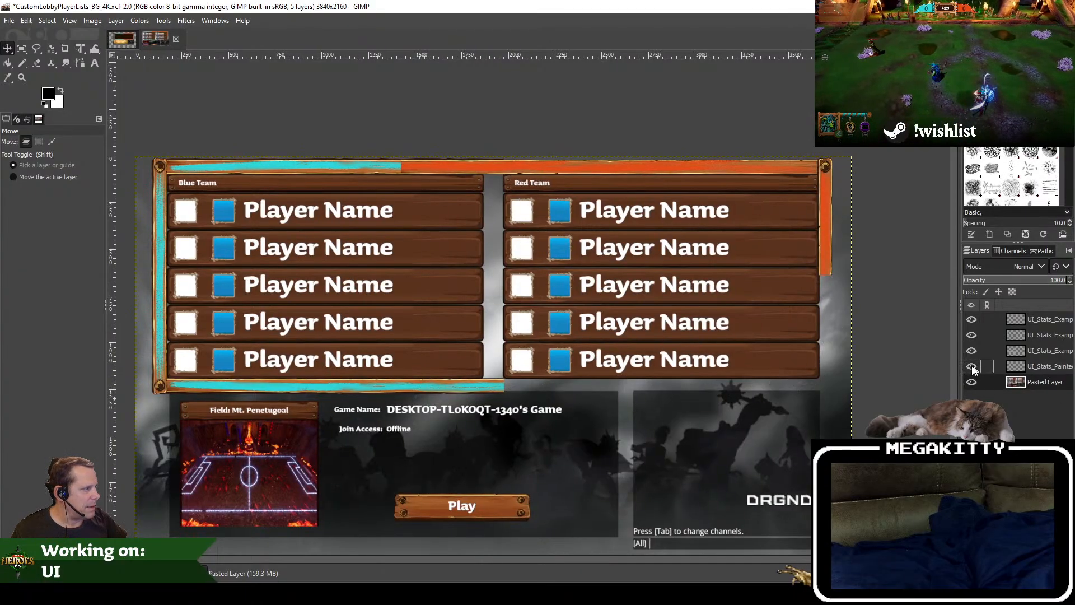
# Step: Rename the topmost layer, which holds the orange frame piece, as "Red Top Right"
pyautogui.click(969, 317)
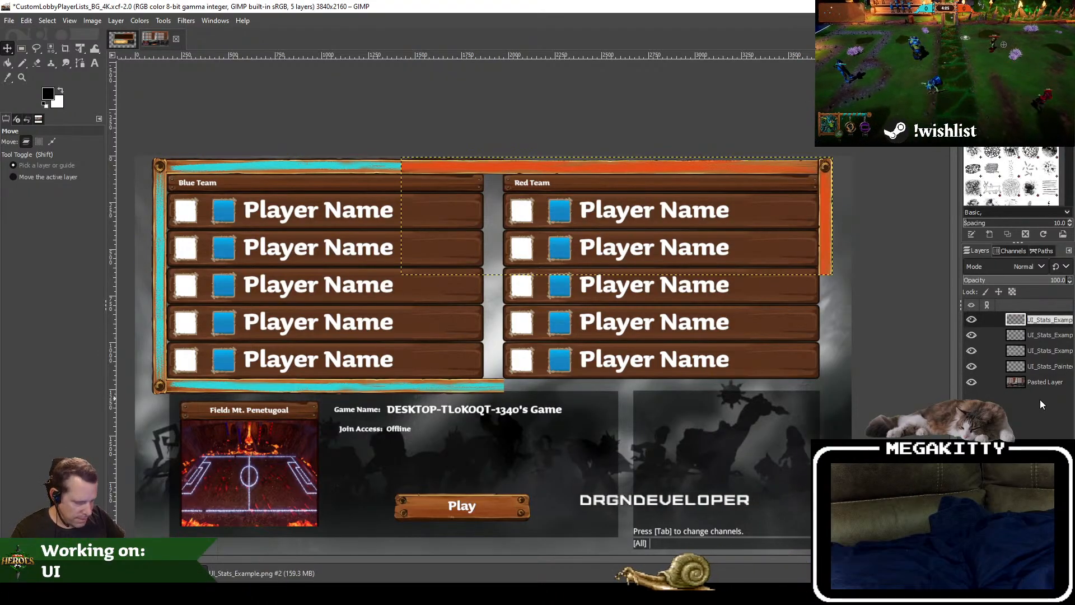
pyautogui.write('Red')
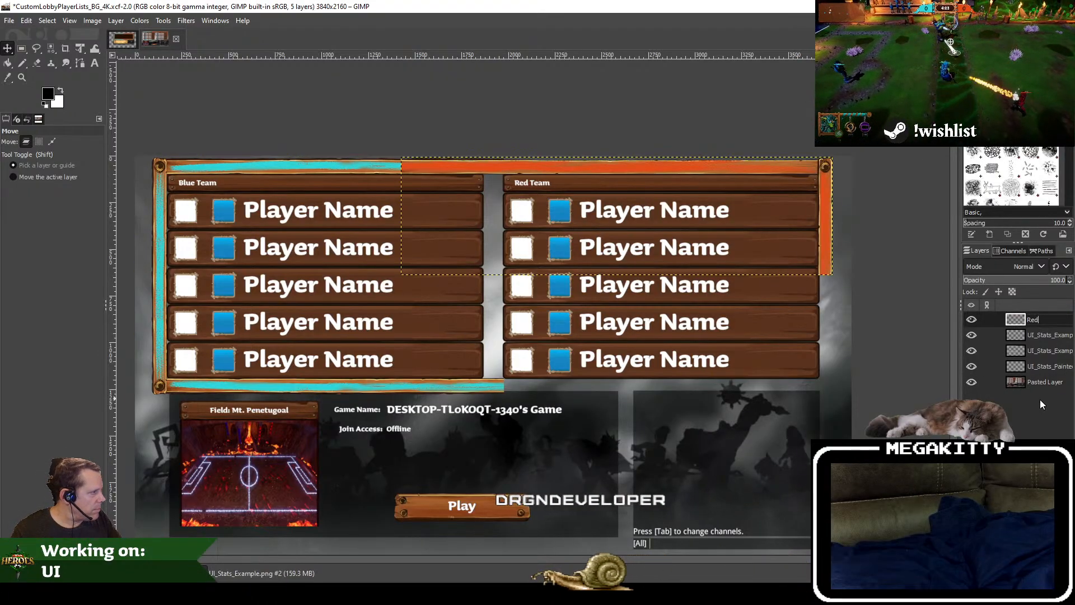
pyautogui.write(' - Top Right')
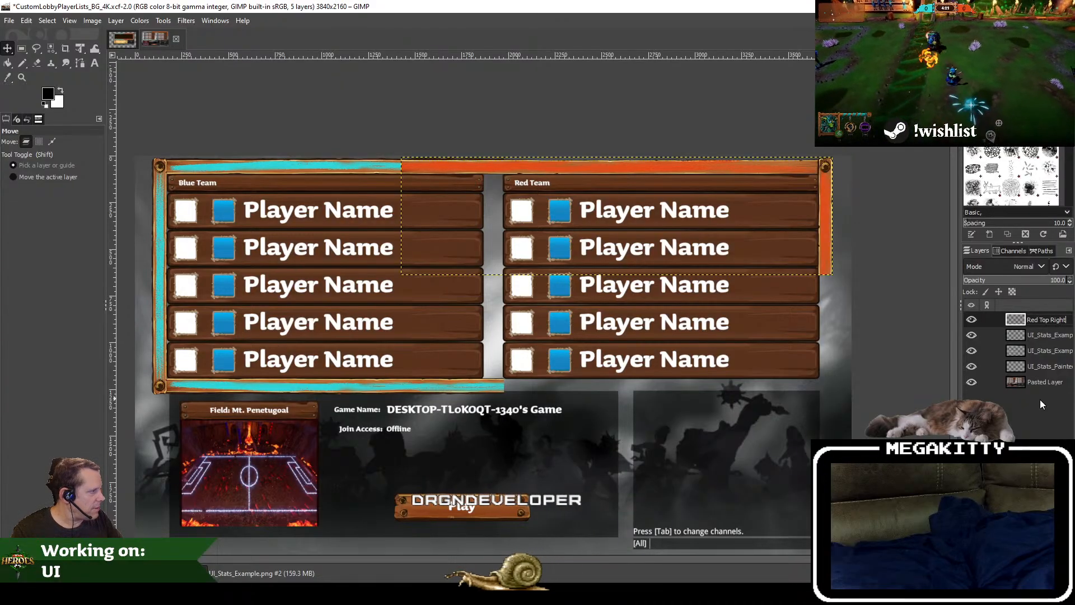
pyautogui.press('Return')
# Step: Hide the Red Top Right layer and rename the layer directly below it as "Blue Left Center"
pyautogui.click(971, 320)
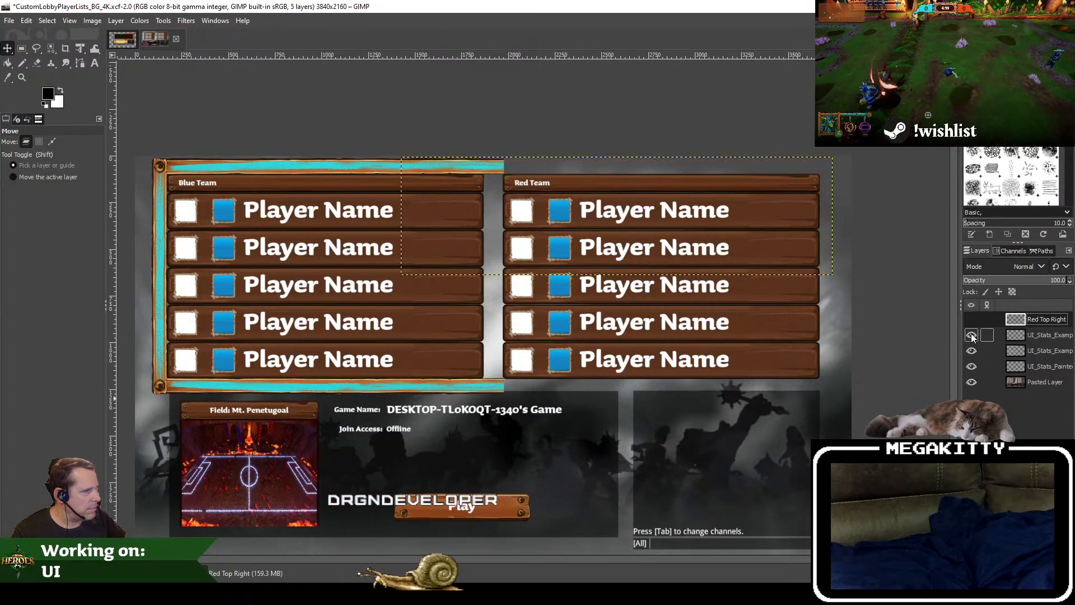
pyautogui.click(1061, 335)
pyautogui.write('Blue Ledt')
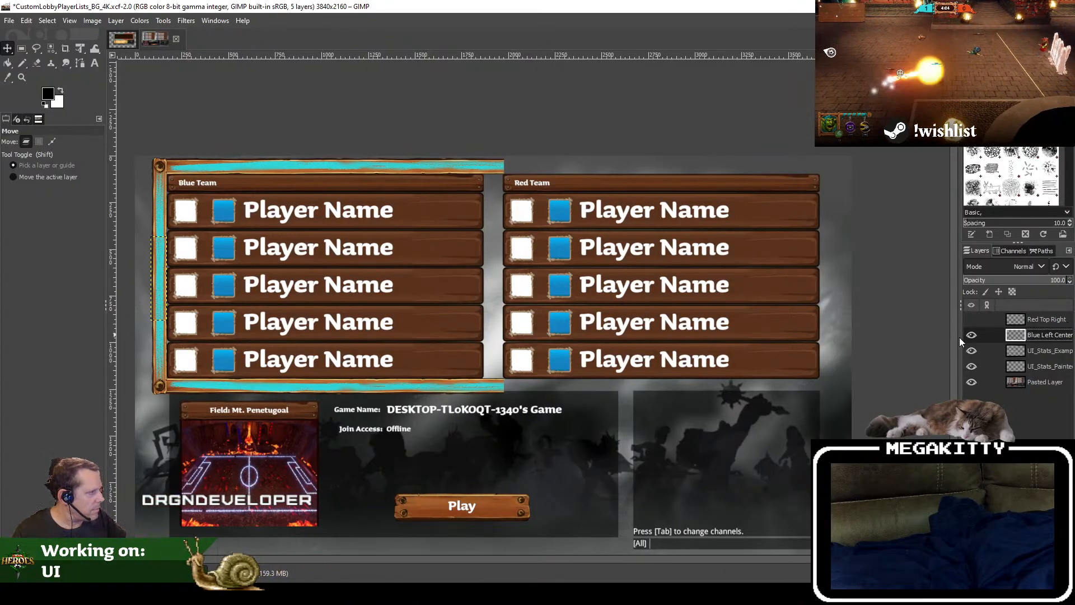
# Step: Rename the remaining UI_Stats_Example layer as "Blue" and hide both it and the Blue Left Center layer
pyautogui.click(1051, 353)
pyautogui.click(971, 351)
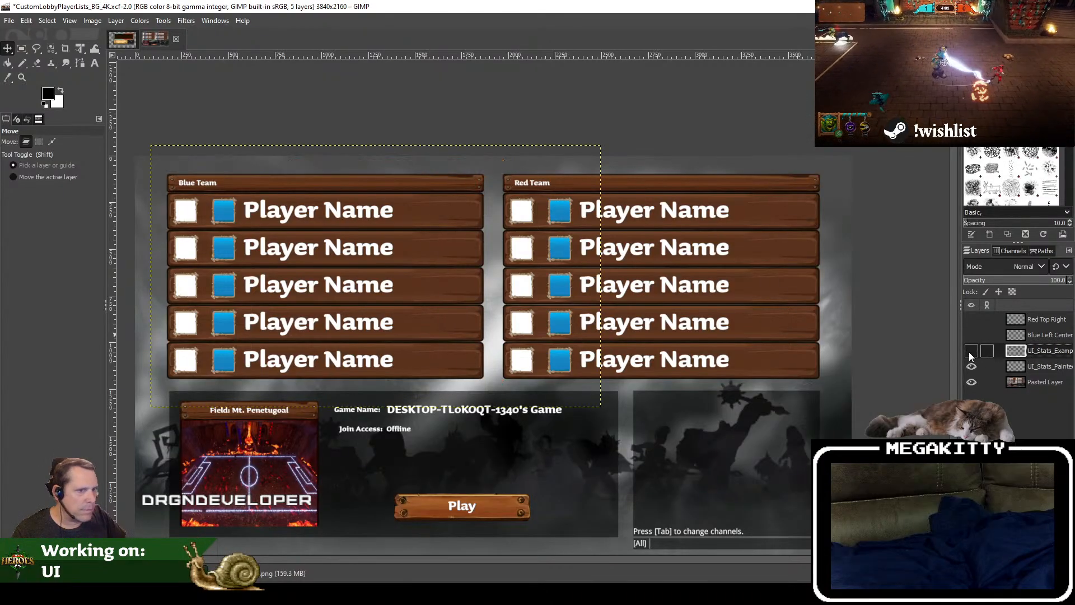
pyautogui.click(971, 352)
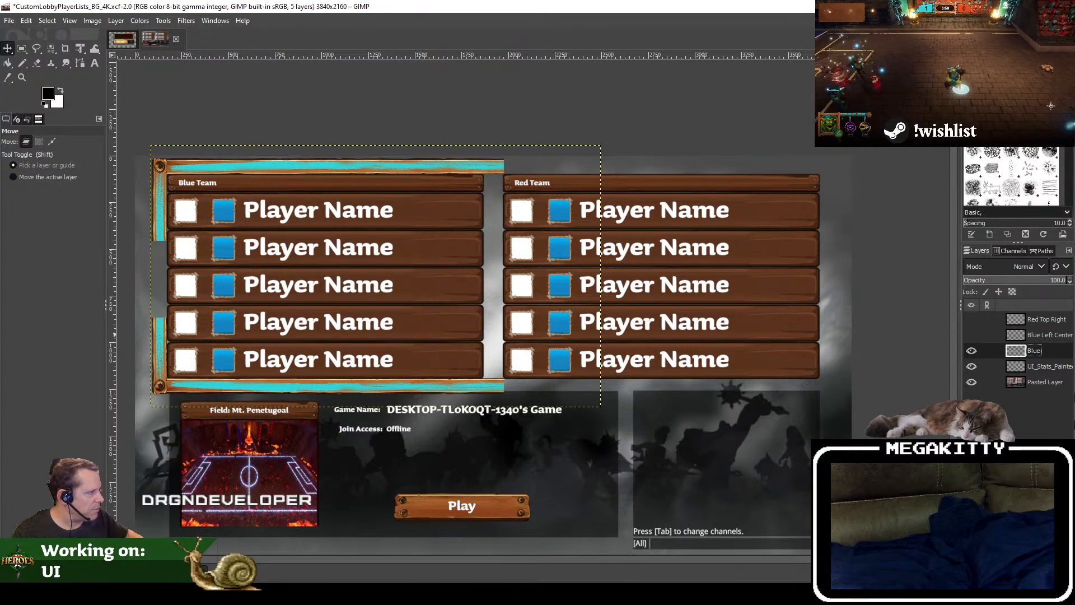
pyautogui.click(972, 351)
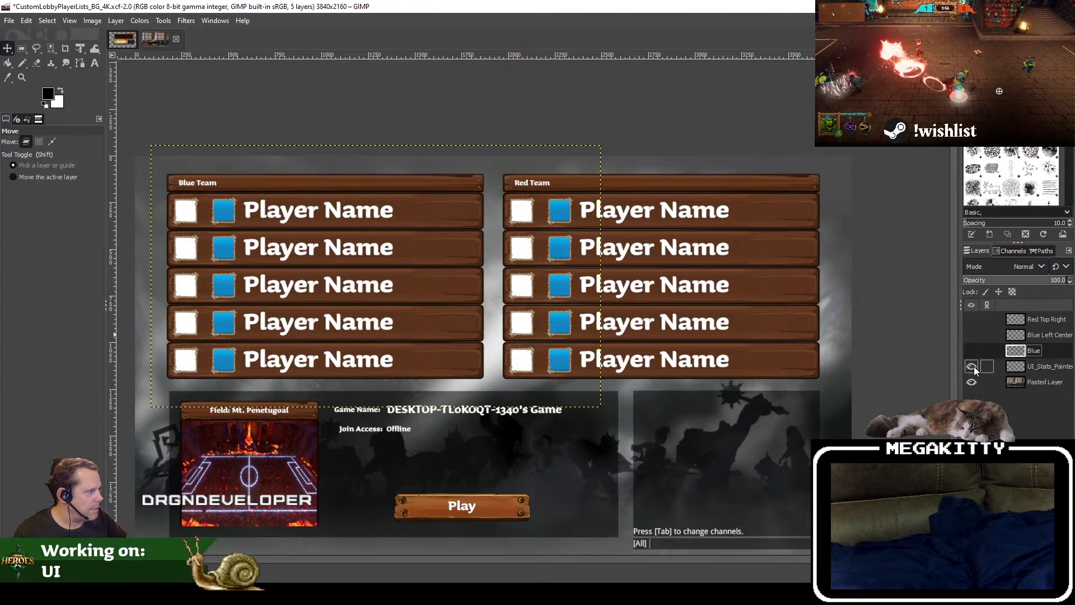
# Step: Move the UI_Stats_Painted_01.png layer to the top of the layer stack, toggle its visibility to check its content, and delete it
pyautogui.click(1040, 370)
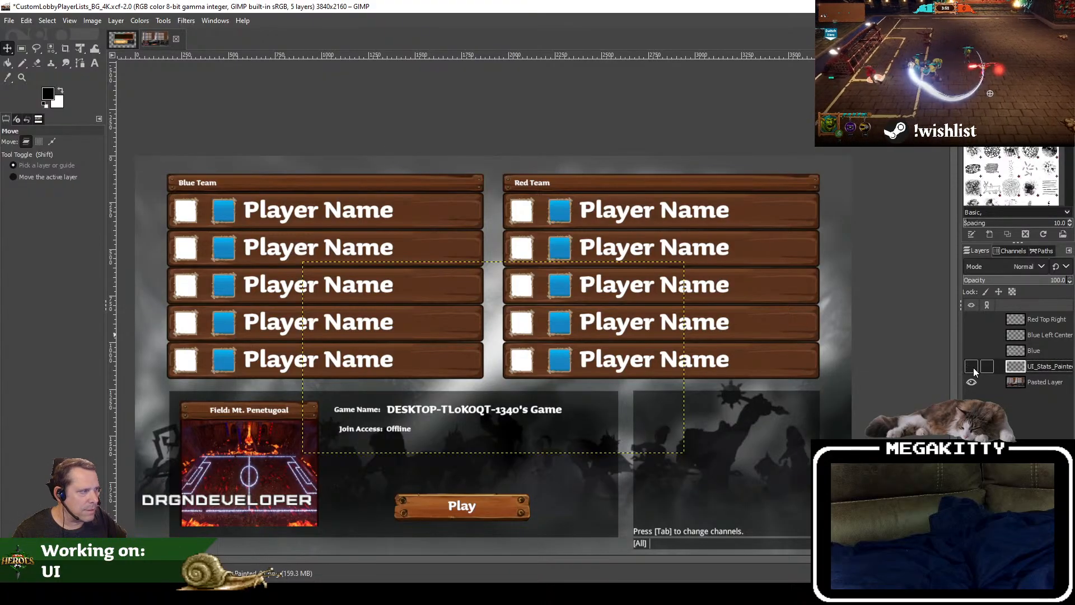
pyautogui.moveTo(1058, 368); pyautogui.dragTo(1051, 314)
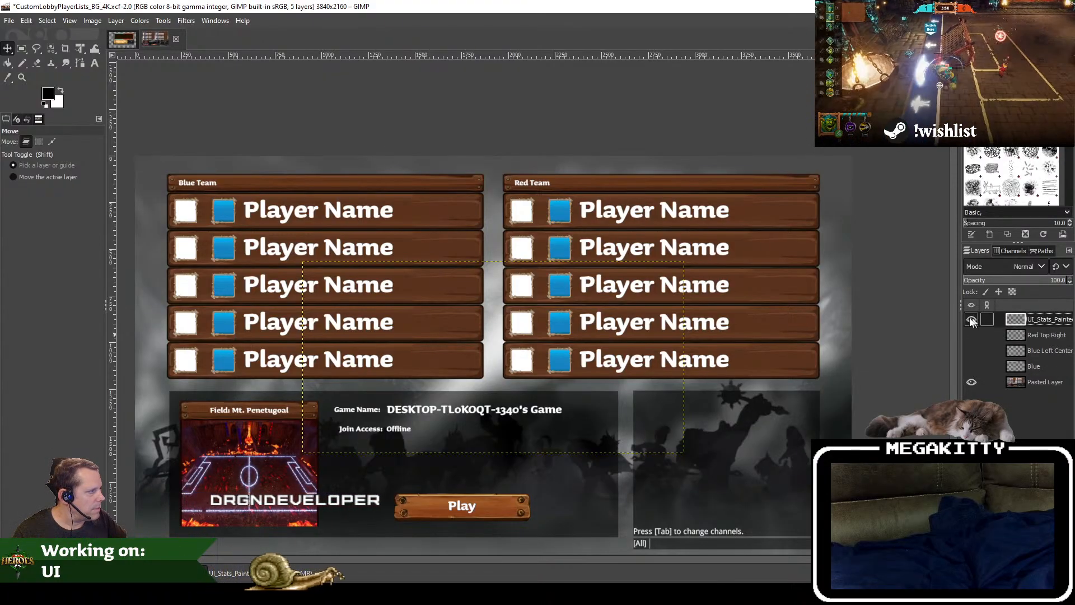
pyautogui.click(971, 320)
pyautogui.click(971, 319)
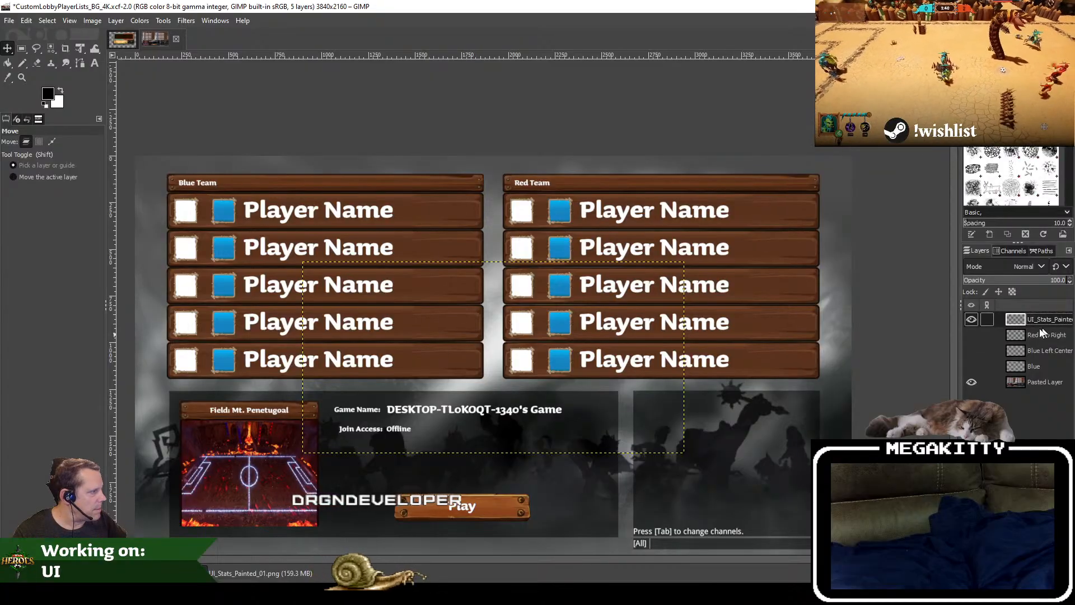
pyautogui.rightClick(1048, 324)
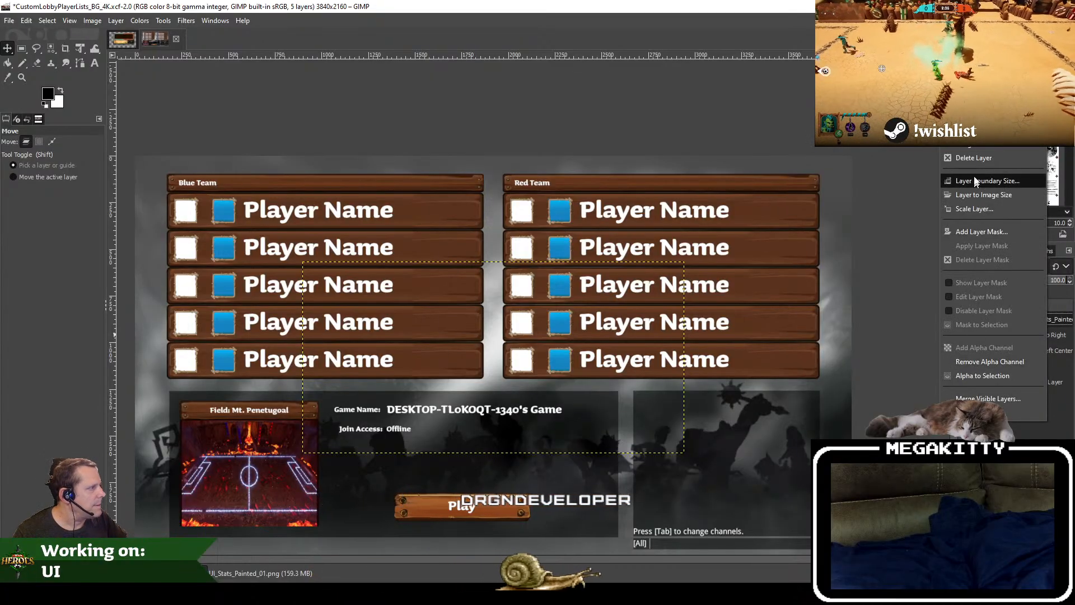
pyautogui.click(979, 158)
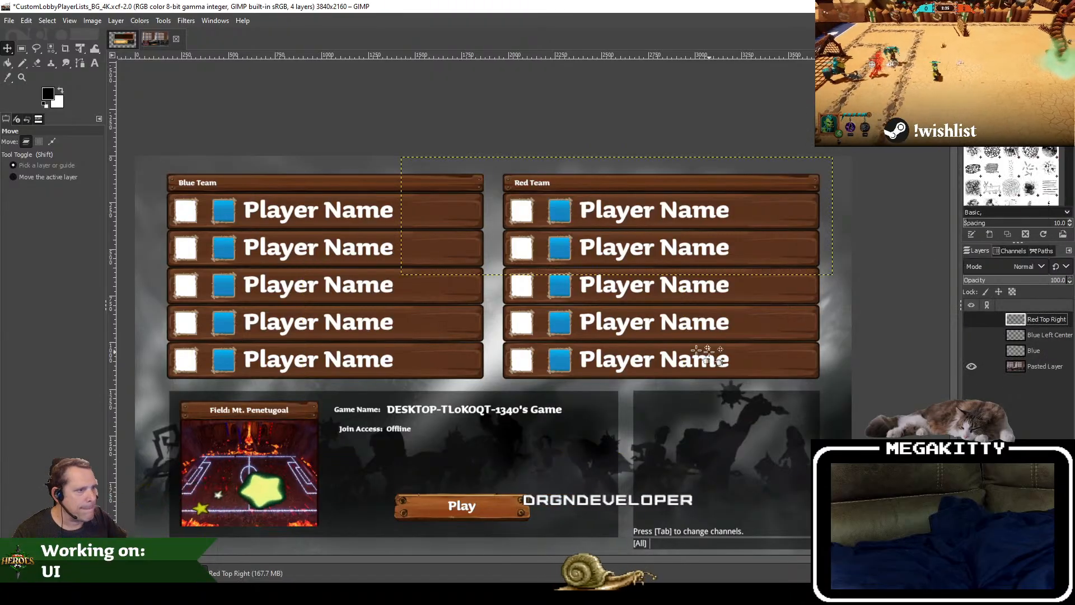
# Step: Show the Blue, Blue Left Center and Red Top Right layers again and save the image file
pyautogui.click(971, 367)
pyautogui.moveTo(967, 368); pyautogui.dragTo(972, 320)
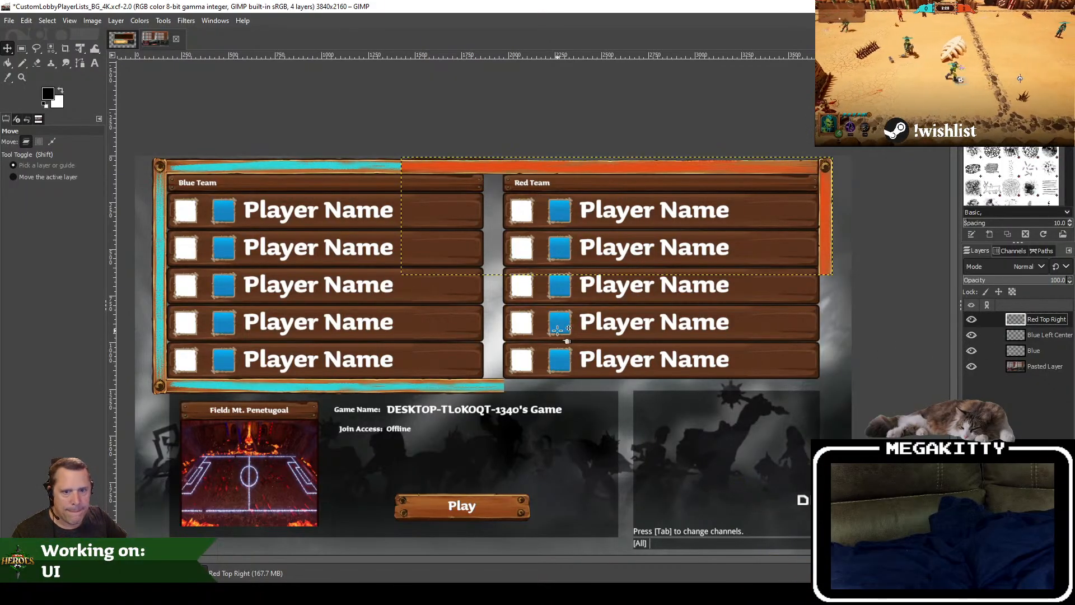
pyautogui.moveTo(605, 342); pyautogui.dragTo(581, 346)
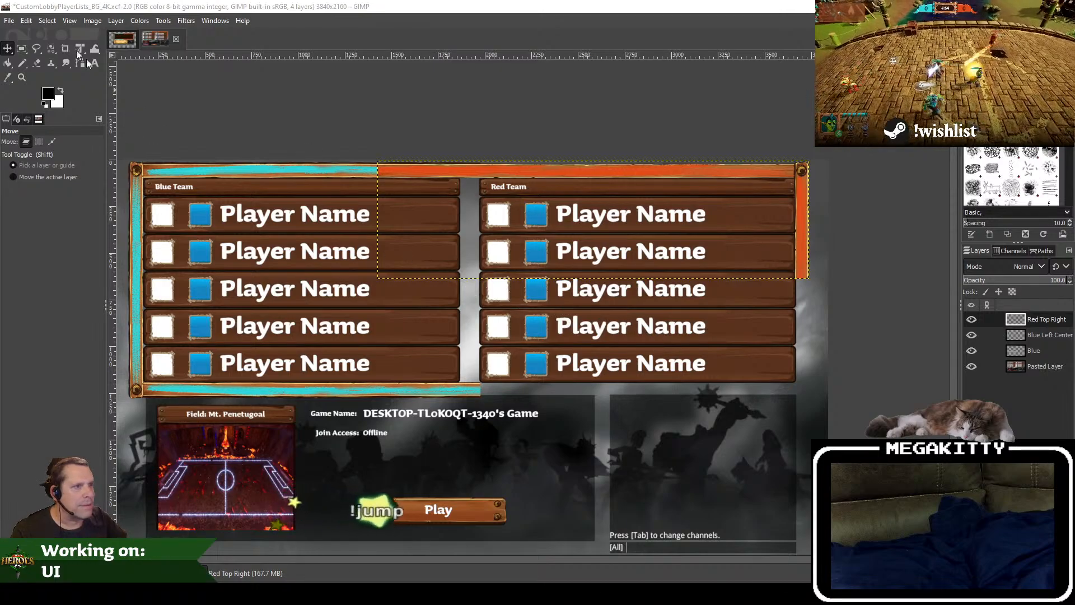
pyautogui.click(9, 21)
pyautogui.click(34, 119)
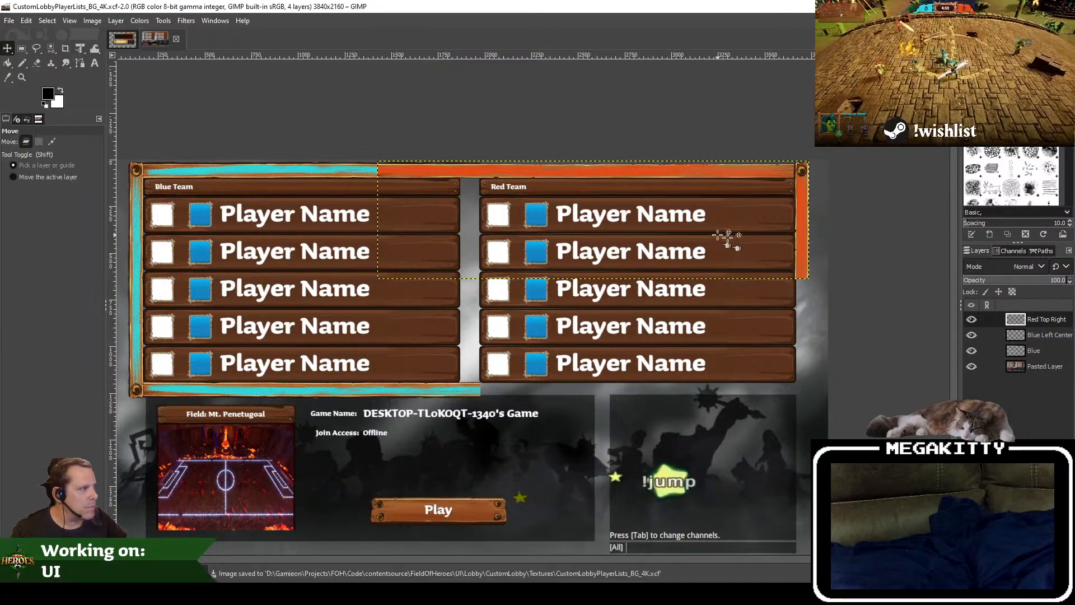
pyautogui.moveTo(727, 240); pyautogui.dragTo(652, 257)
pyautogui.scroll(2, 729, 256)
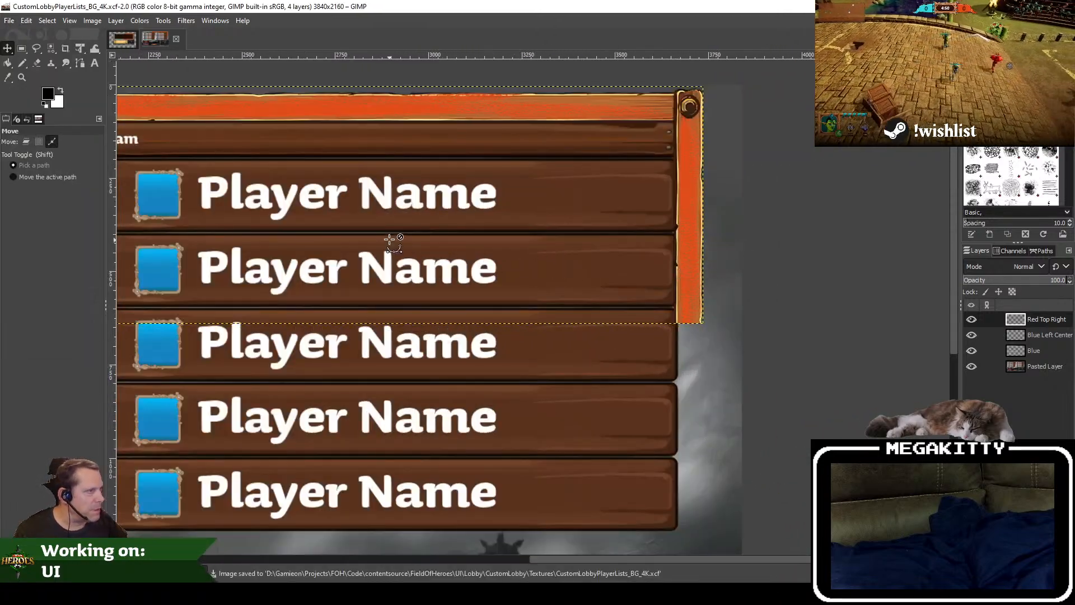
pyautogui.moveTo(390, 240); pyautogui.dragTo(676, 220)
pyautogui.scroll(-2, 621, 212)
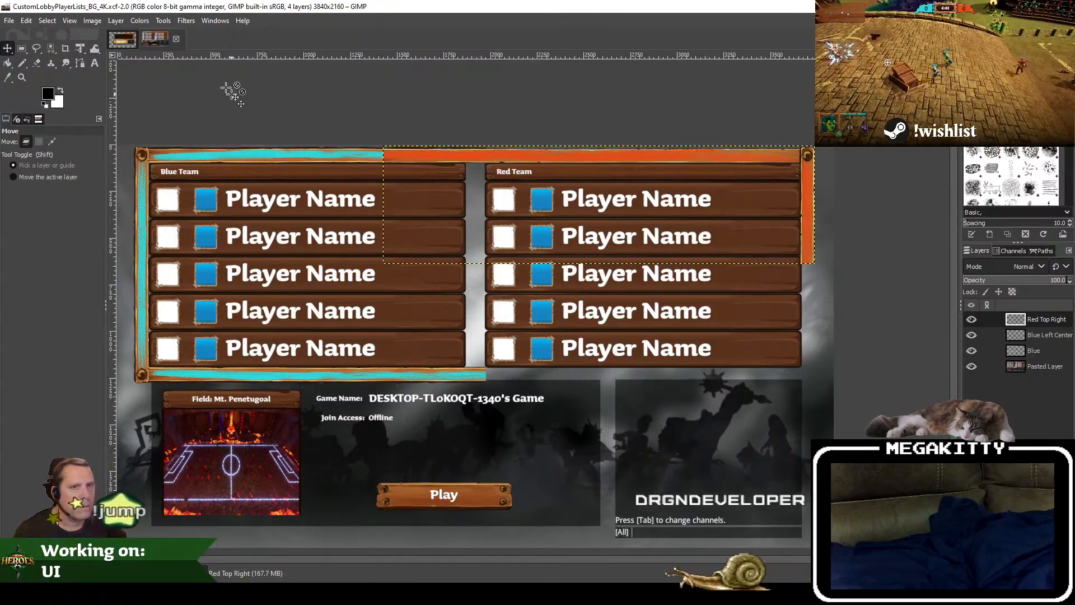
# Step: Try flipping the Red Top Right layer vertically with the Flip tool, and undo the flip
pyautogui.click(80, 55)
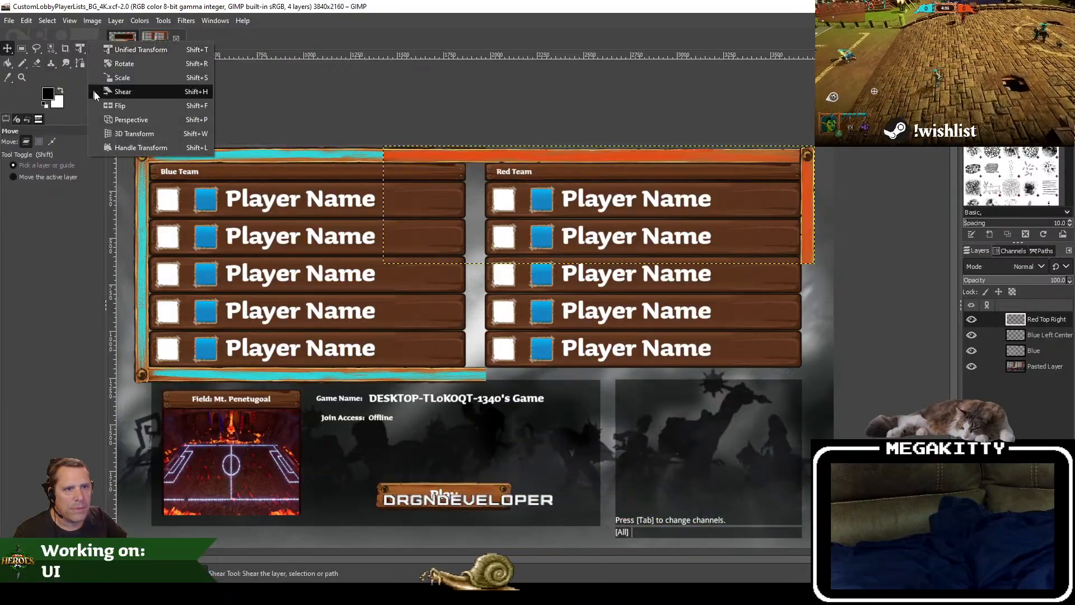
pyautogui.click(119, 106)
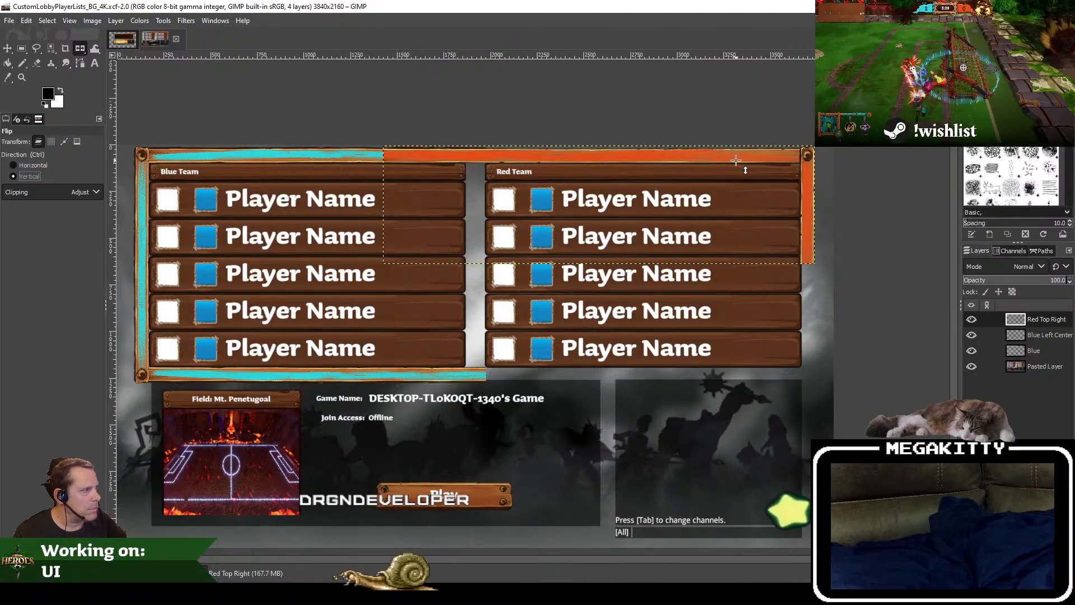
pyautogui.click(764, 267)
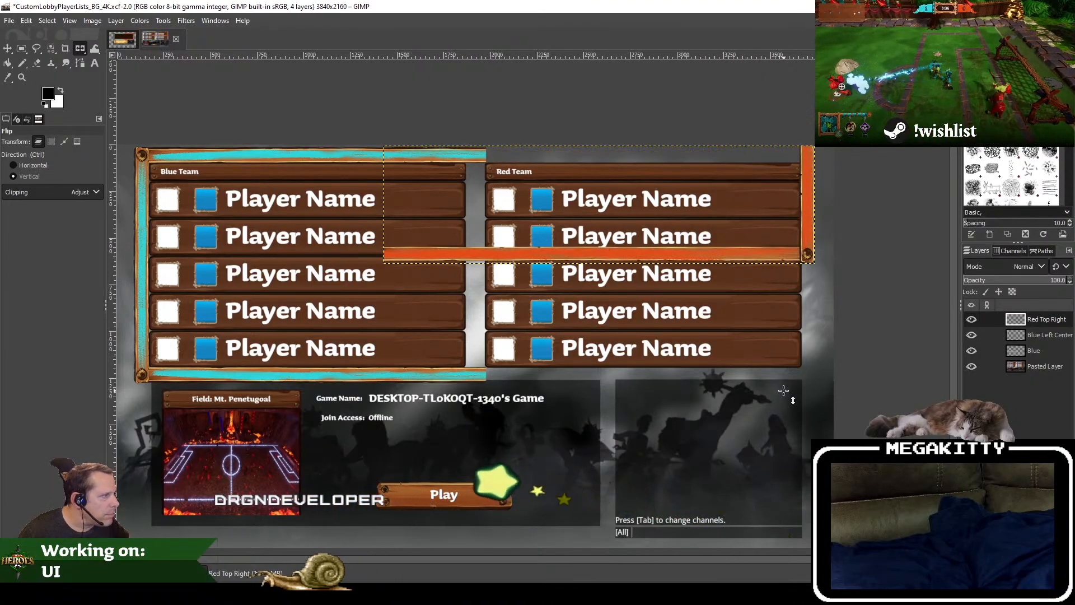
pyautogui.hotkey('ctrl', 'z')
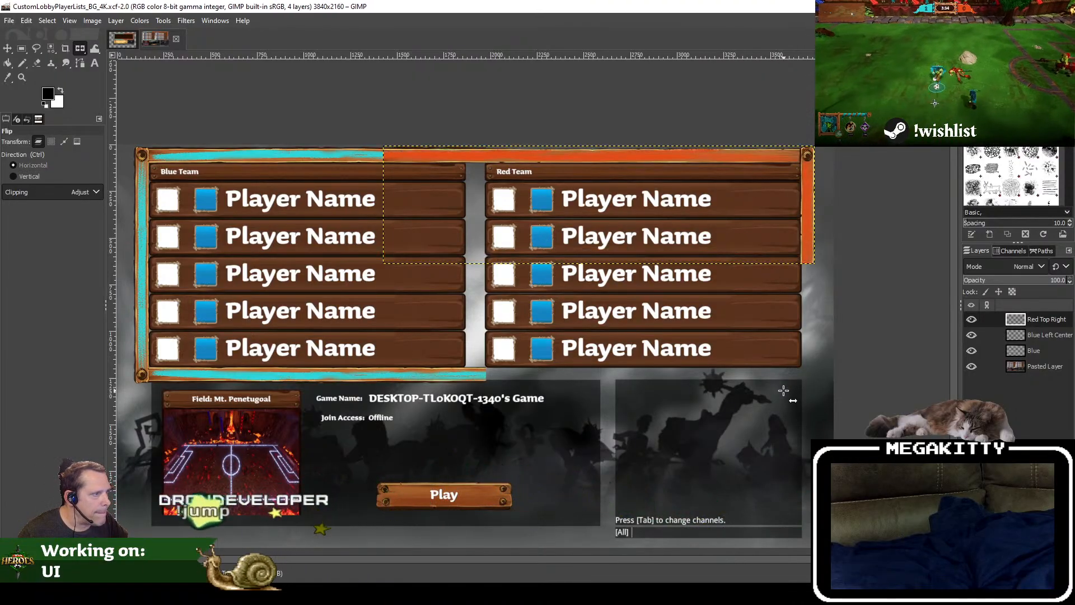
# Step: Duplicate the Red Top Right layer and flip the copy vertically to make the lower orange frame piece
pyautogui.rightClick(1038, 318)
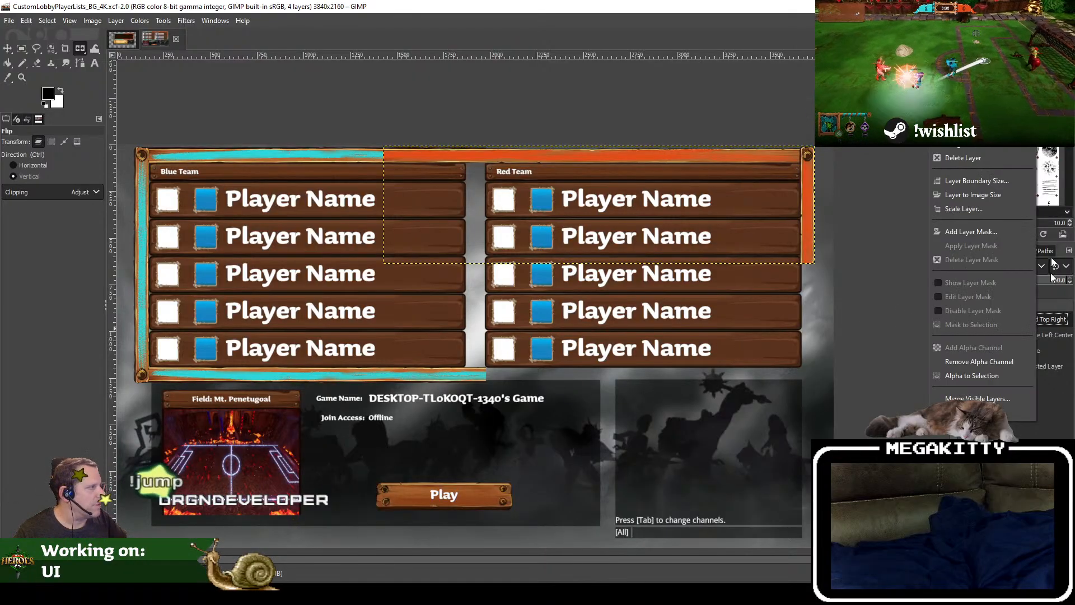
pyautogui.click(994, 131)
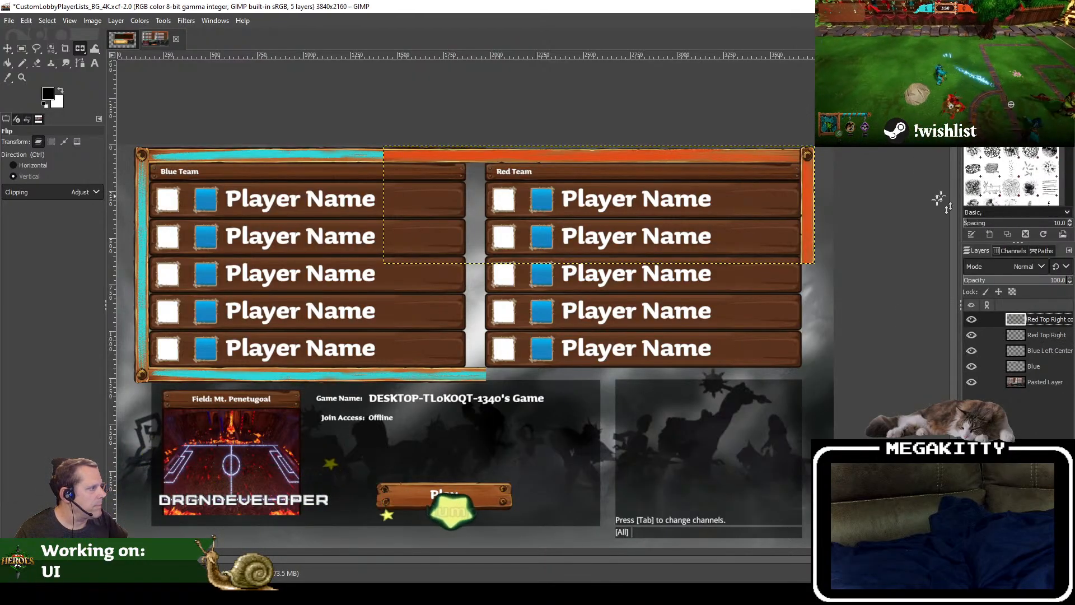
pyautogui.keyDown('ctrl'); pyautogui.click(745, 194); pyautogui.keyUp('ctrl')
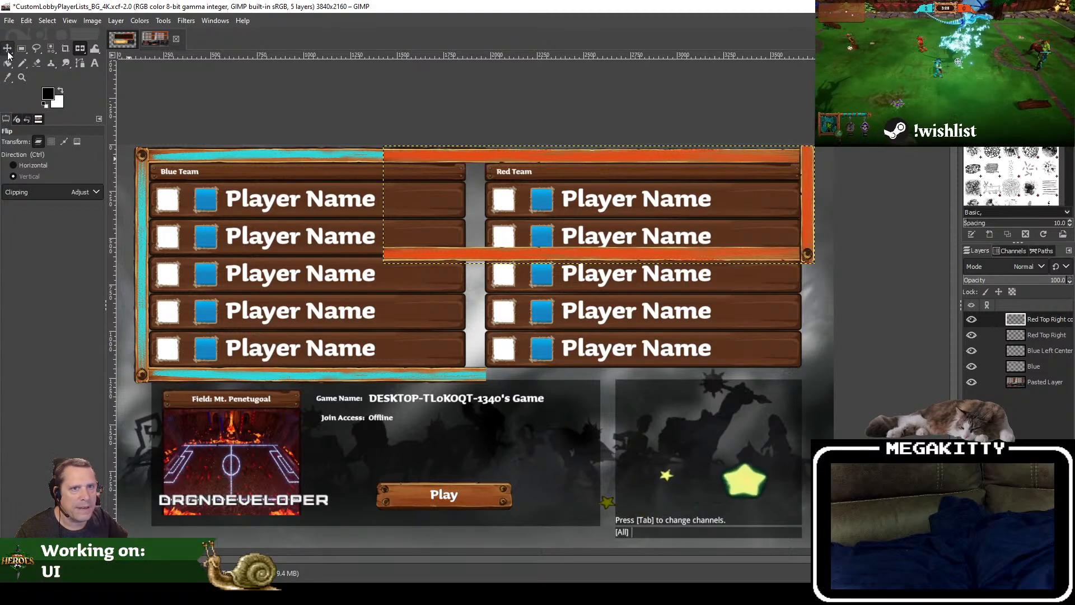
# Step: Move the flipped orange frame piece down to form the lower right corner of the frame around the player lists
pyautogui.press('m')
pyautogui.moveTo(810, 223); pyautogui.dragTo(810, 341)
pyautogui.moveTo(810, 303); pyautogui.dragTo(642, 323)
pyautogui.scroll(4, 703, 287)
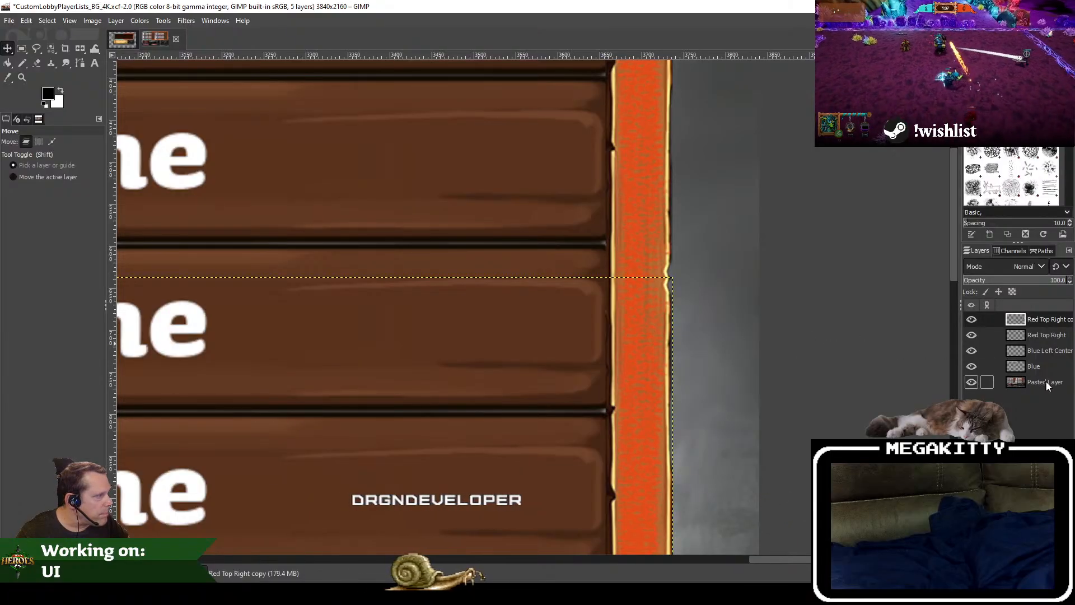
pyautogui.click(1049, 385)
pyautogui.scroll(-4, 510, 370)
pyautogui.moveTo(384, 358); pyautogui.dragTo(576, 323)
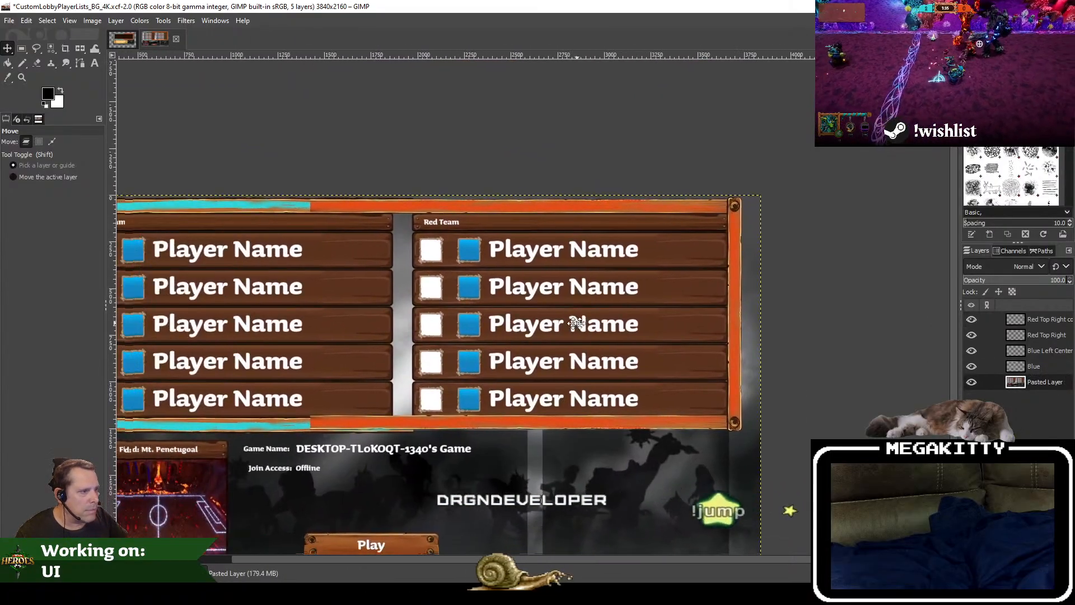
# Step: Nudge the flipped orange piece down so its bottom strip lines up with the blue bottom strip, and inspect both joins
pyautogui.scroll(2, 448, 431)
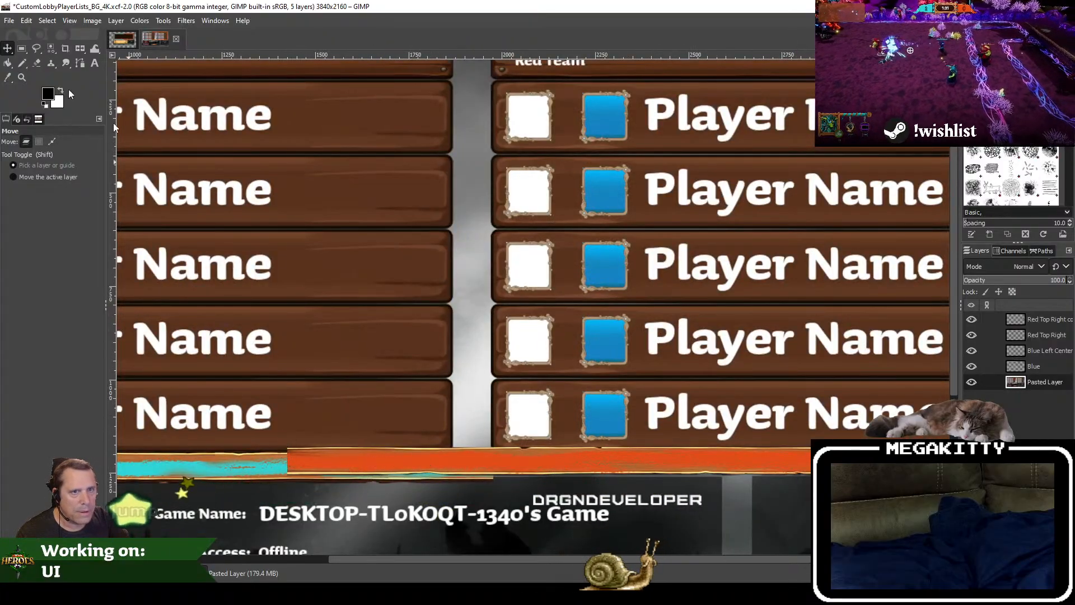
pyautogui.scroll(3, 355, 446)
pyautogui.moveTo(360, 437); pyautogui.dragTo(357, 451)
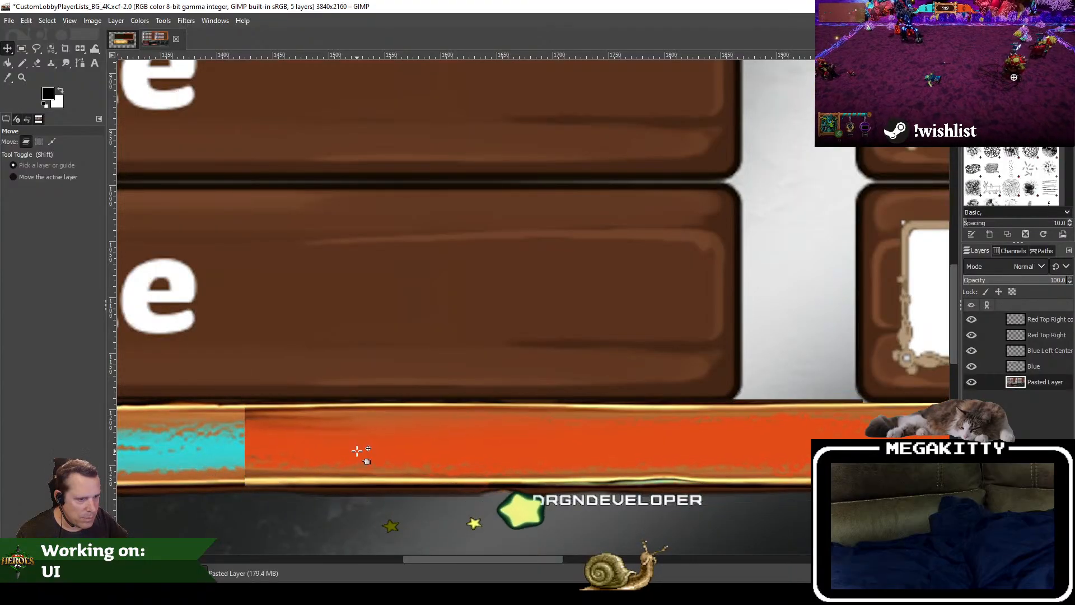
pyautogui.scroll(-5, 473, 287)
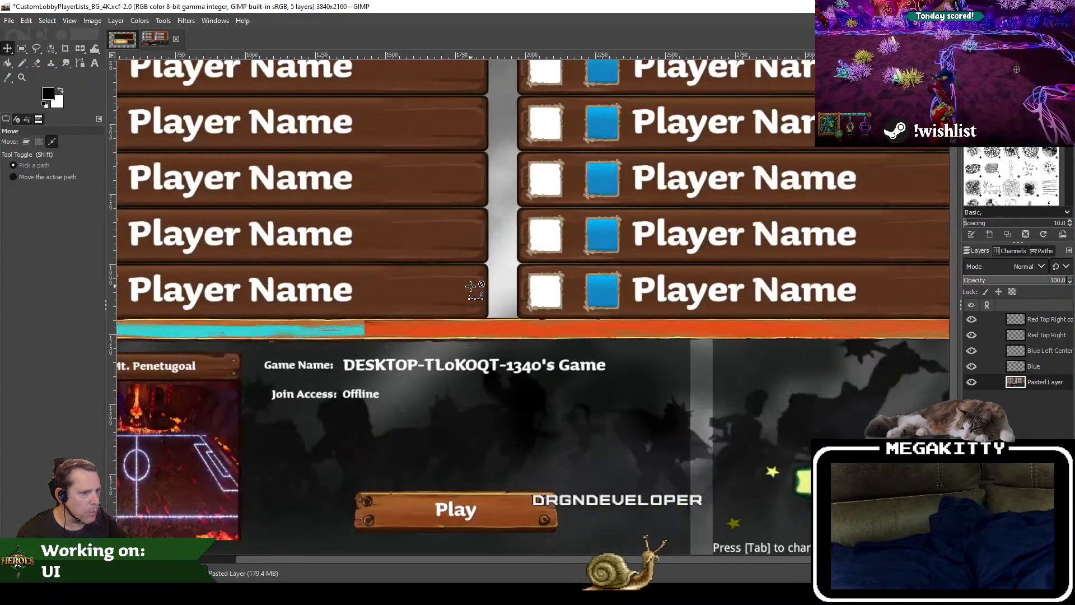
pyautogui.scroll(5, 657, 247)
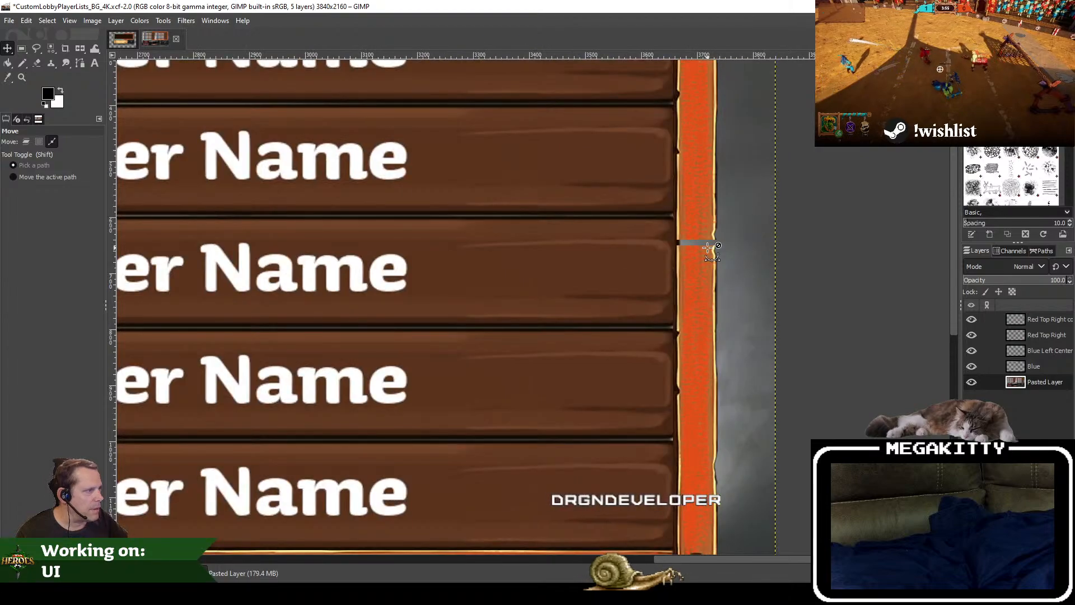
pyautogui.scroll(1, 764, 260)
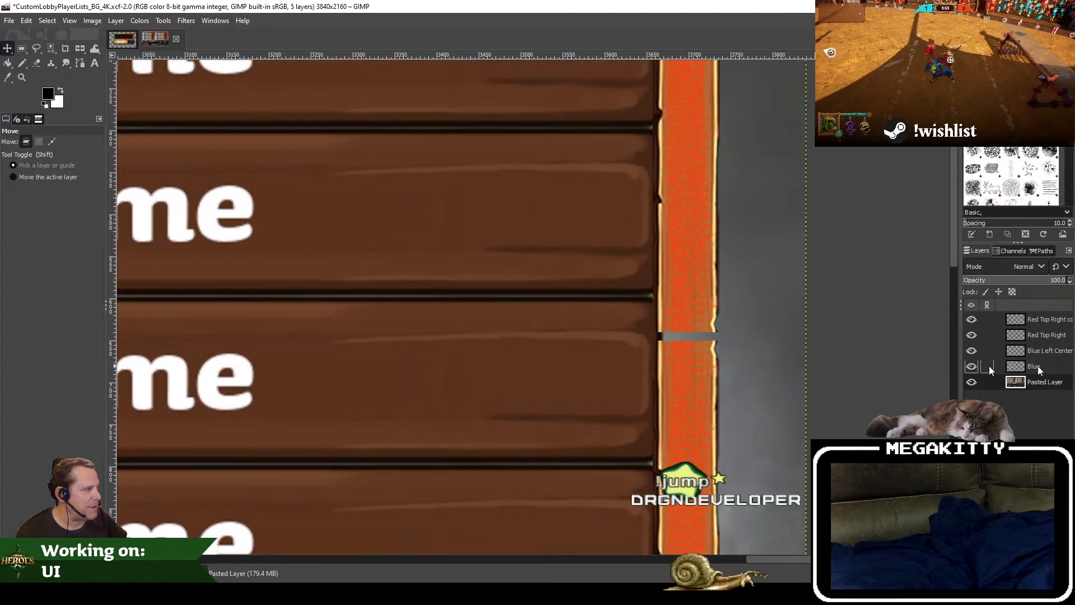
# Step: Rename the Red Top Right layer as Red Top and its flipped copy as Red Bottom
pyautogui.click(1047, 319)
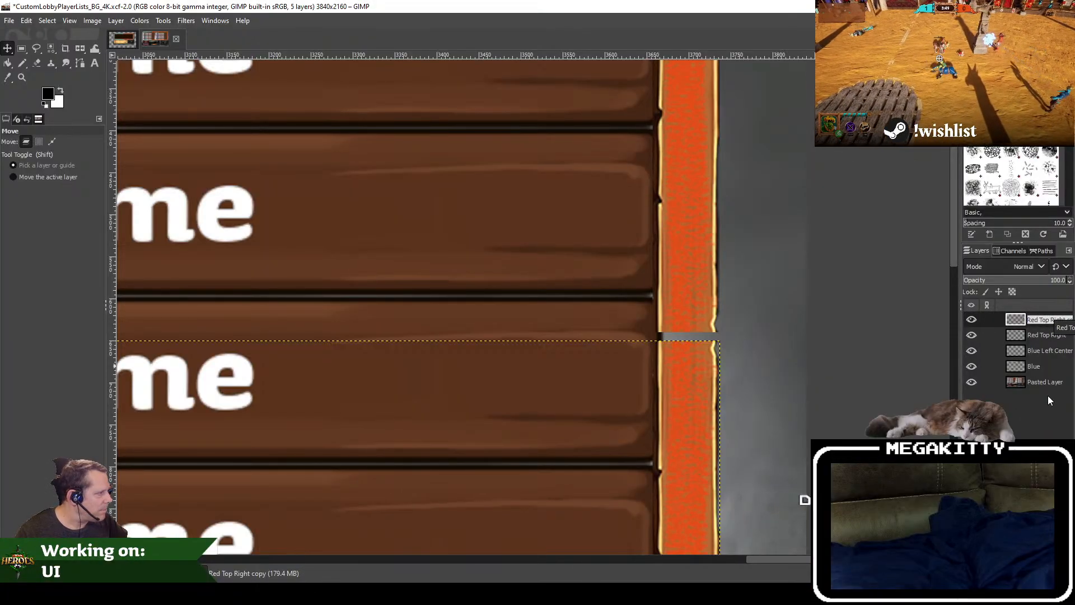
pyautogui.click(1048, 335)
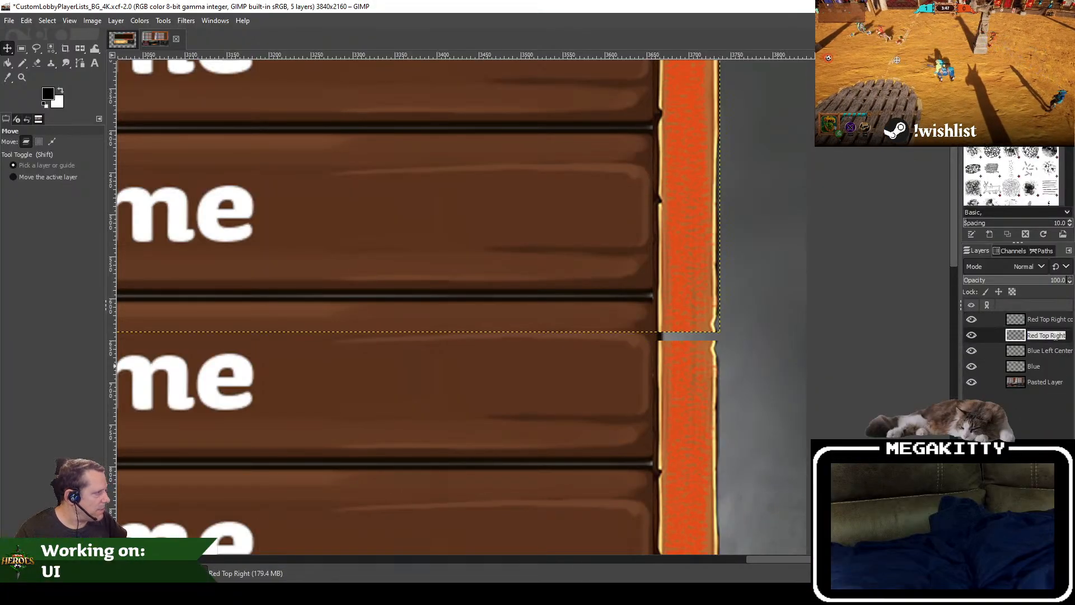
pyautogui.write('Red Top')
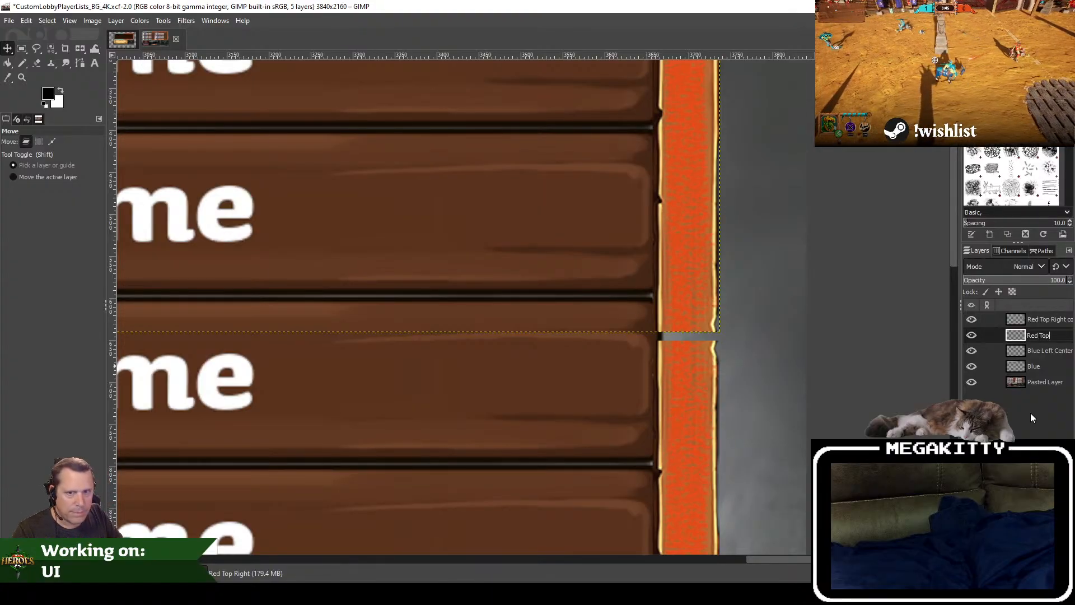
pyautogui.press('Return')
pyautogui.doubleClick(1046, 320)
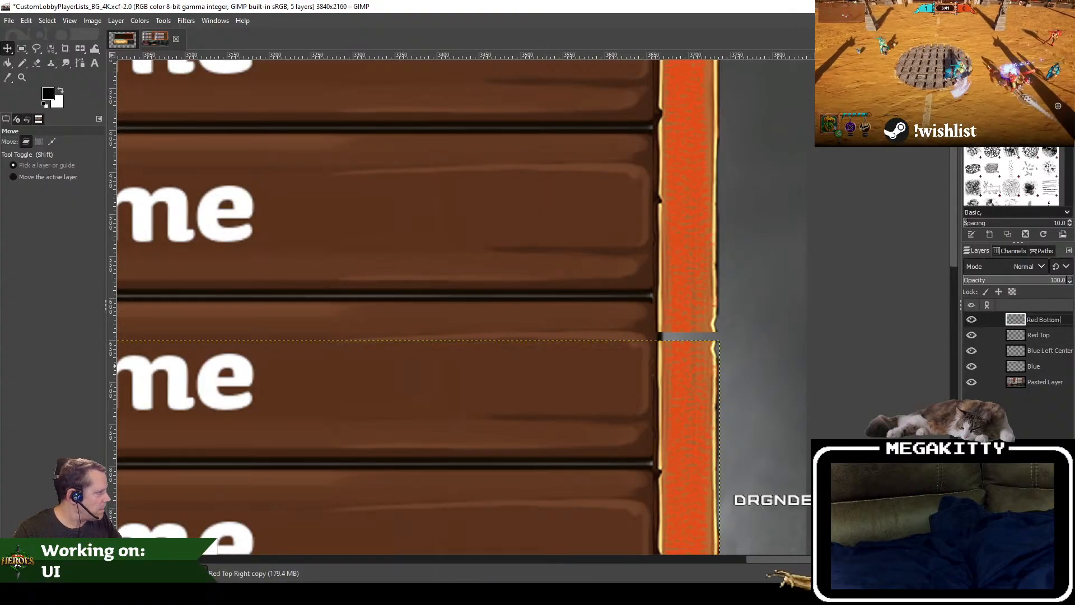
# Step: Copy a 91 × 62 px section of the vertical orange strip from the Red Bottom layer and paste it
pyautogui.scroll(-5, 487, 336)
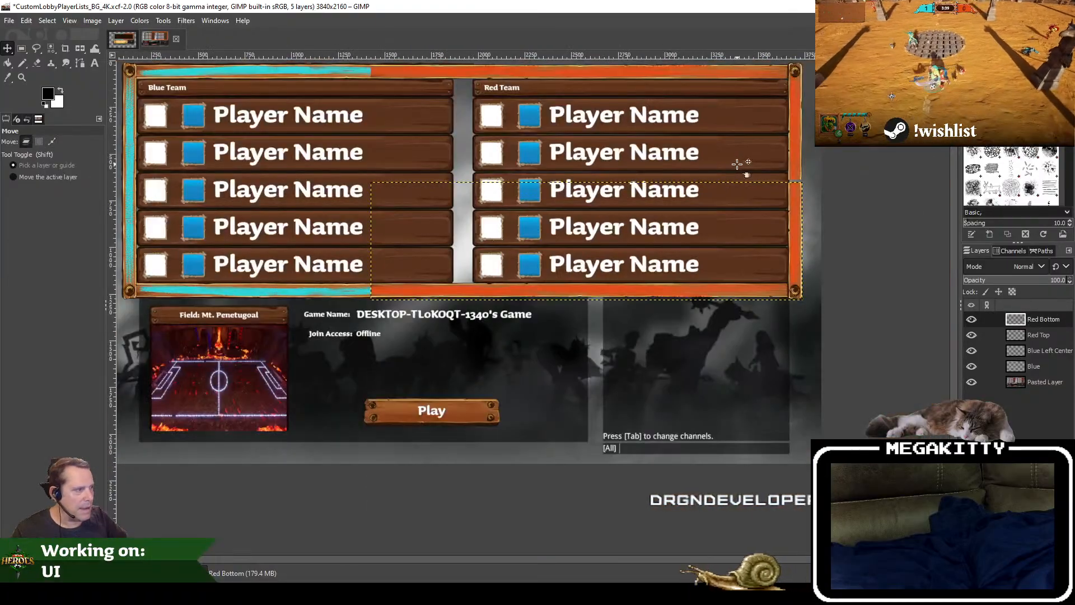
pyautogui.scroll(2, 413, 339)
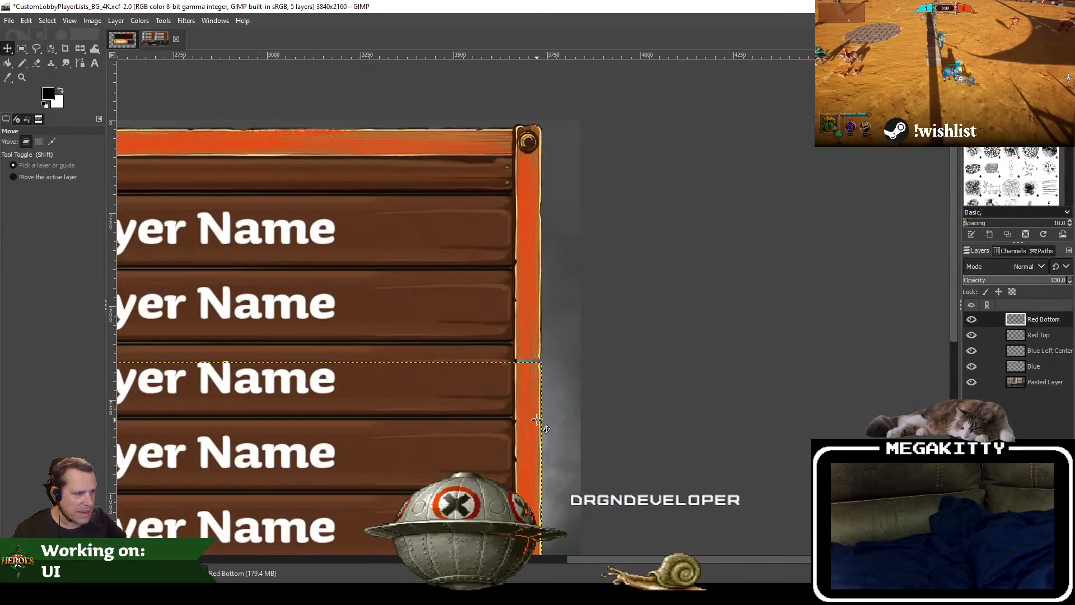
pyautogui.moveTo(528, 368); pyautogui.dragTo(519, 309)
pyautogui.click(27, 142)
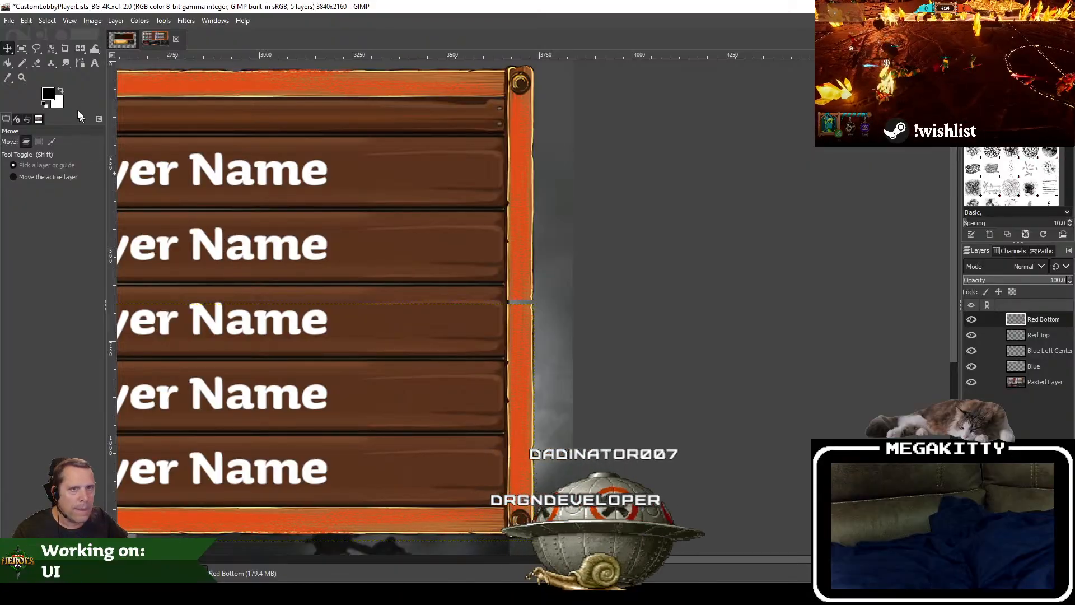
pyautogui.press('r')
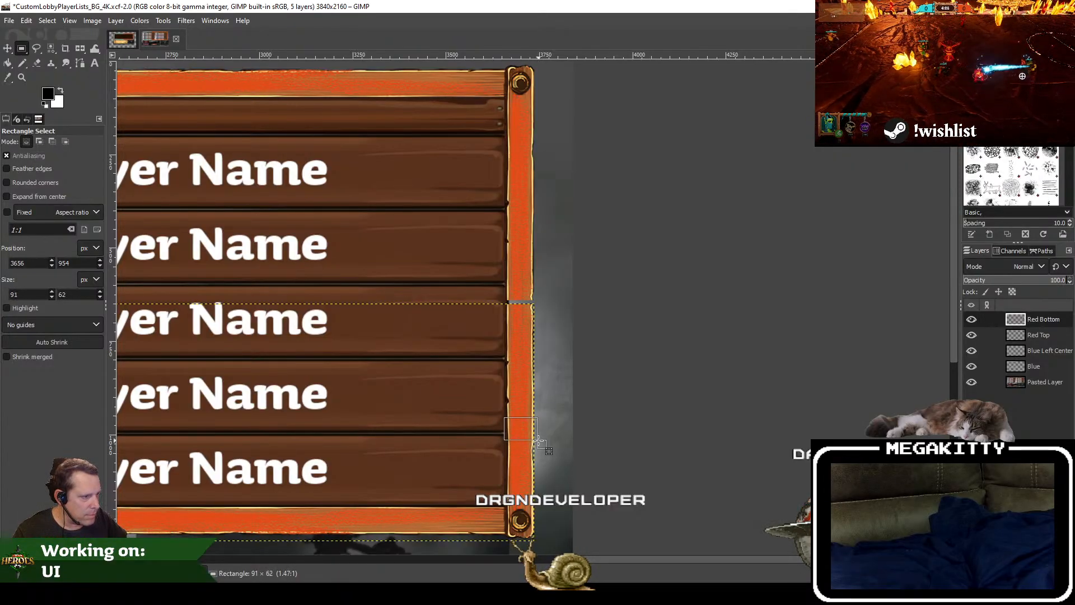
pyautogui.hotkey('ctrl', 'c')
pyautogui.hotkey('ctrl', 'v')
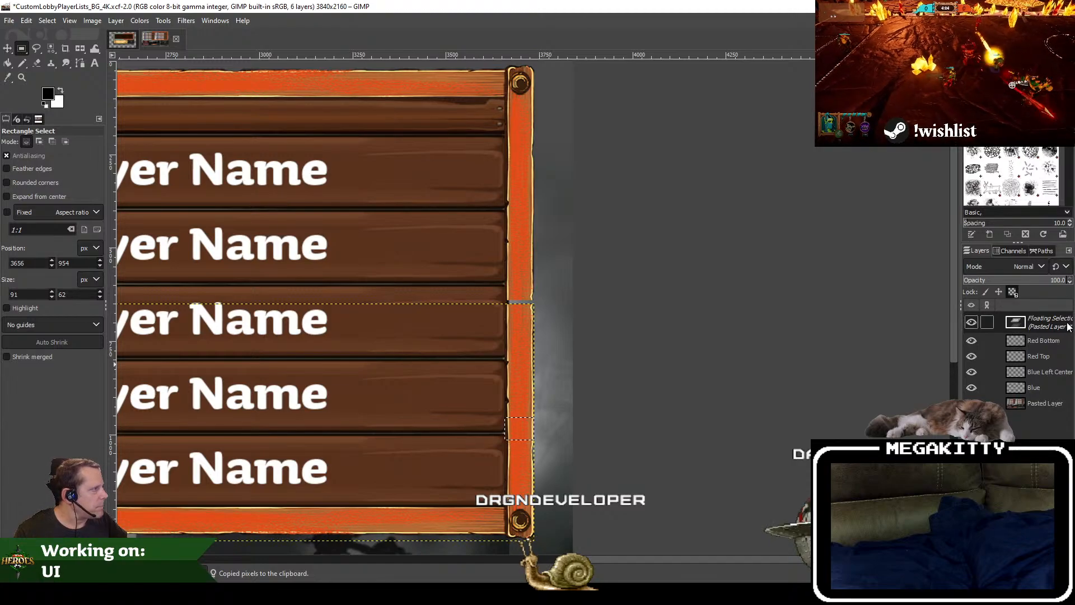
# Step: Turn the floating selection into a new layer named Red Center
pyautogui.rightClick(1068, 326)
pyautogui.click(994, 87)
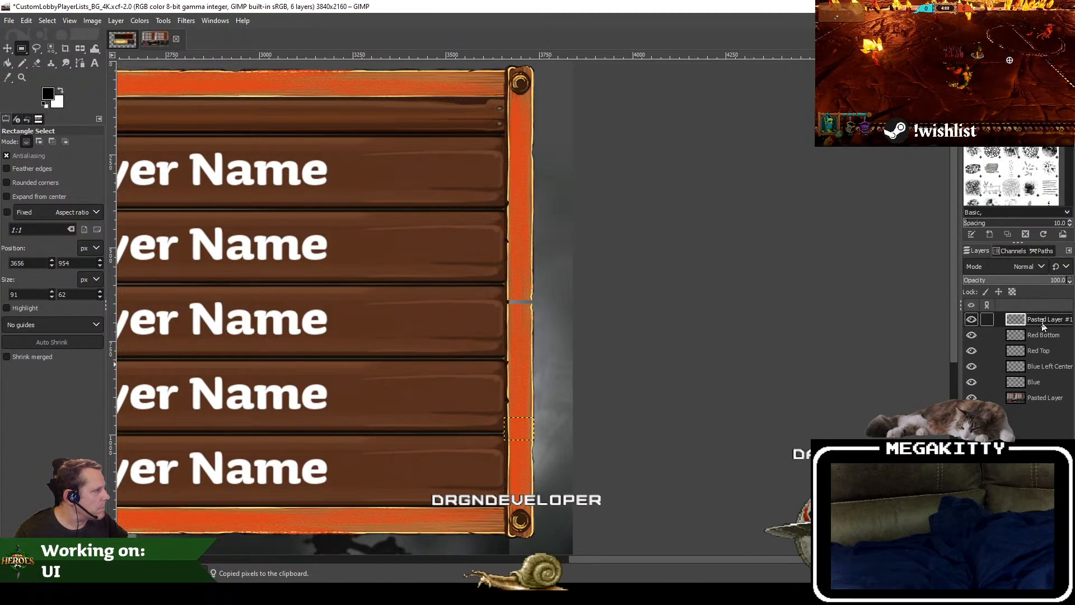
pyautogui.write('Red Center')
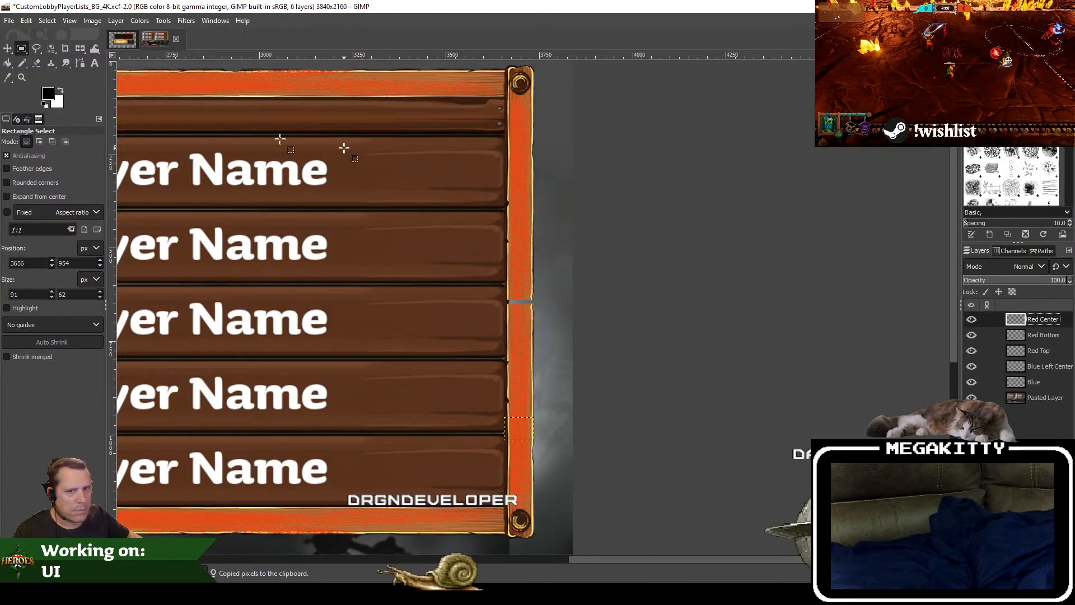
pyautogui.write('m')
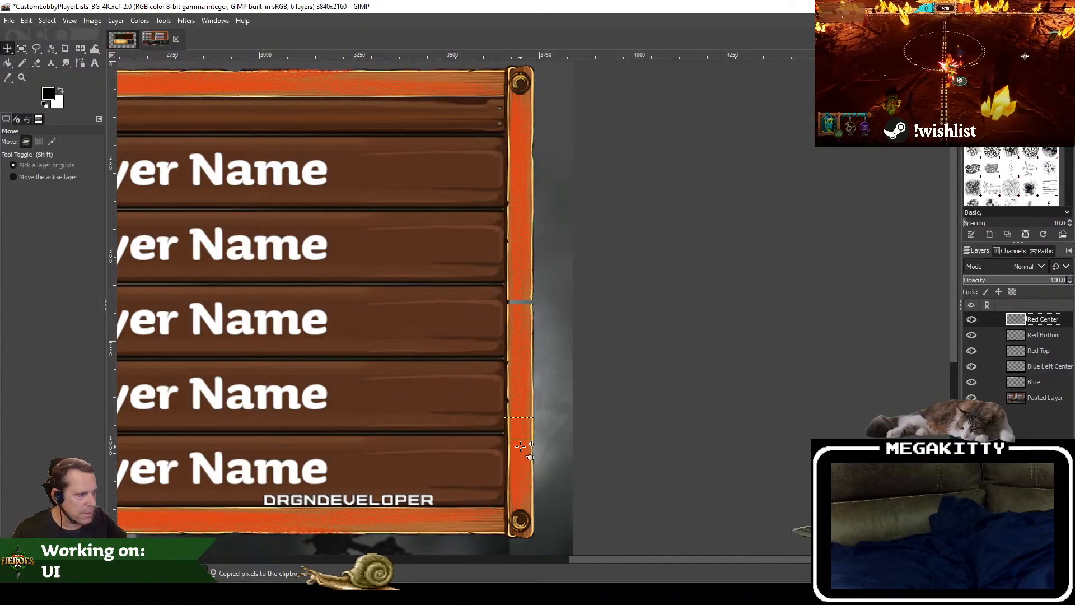
# Step: Move the Red Center piece up over the gap in the vertical orange strip and align it with the strip's edges
pyautogui.moveTo(521, 446); pyautogui.dragTo(518, 379)
pyautogui.moveTo(522, 311); pyautogui.dragTo(523, 312)
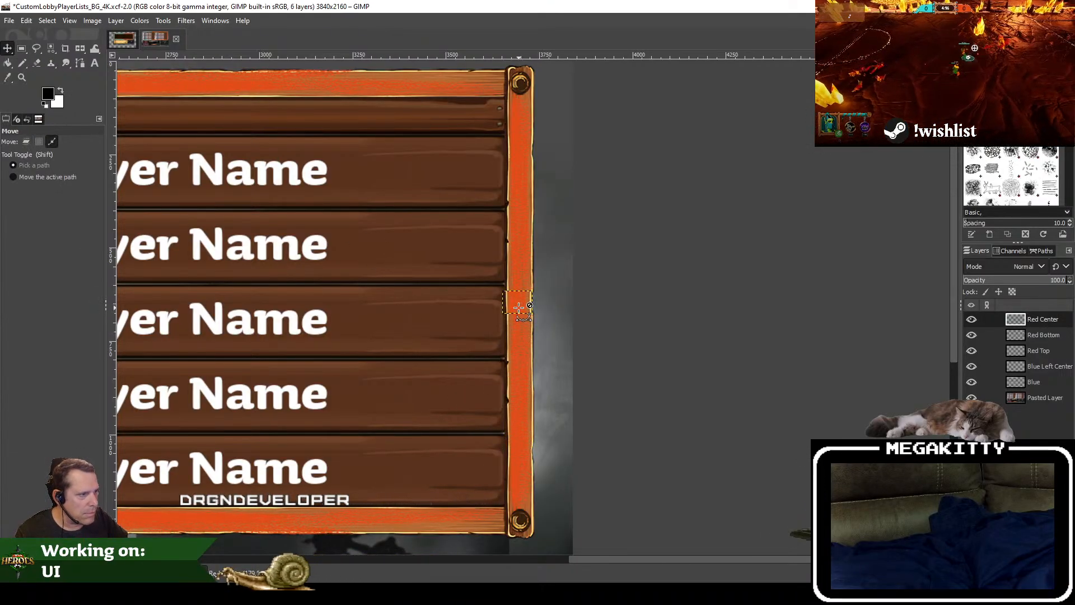
pyautogui.scroll(4, 522, 311)
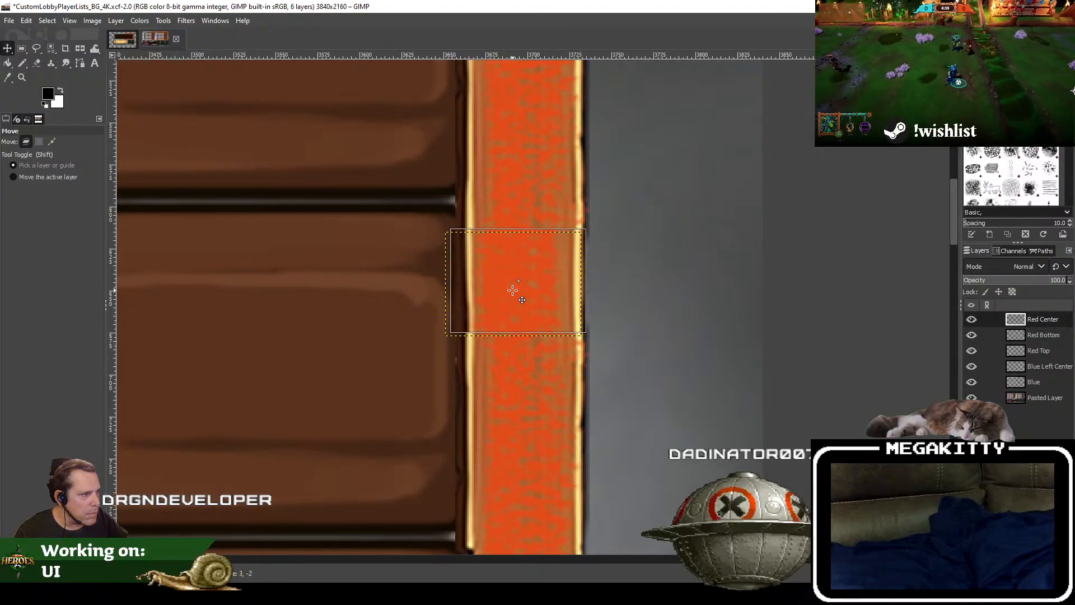
pyautogui.moveTo(537, 305); pyautogui.dragTo(536, 305)
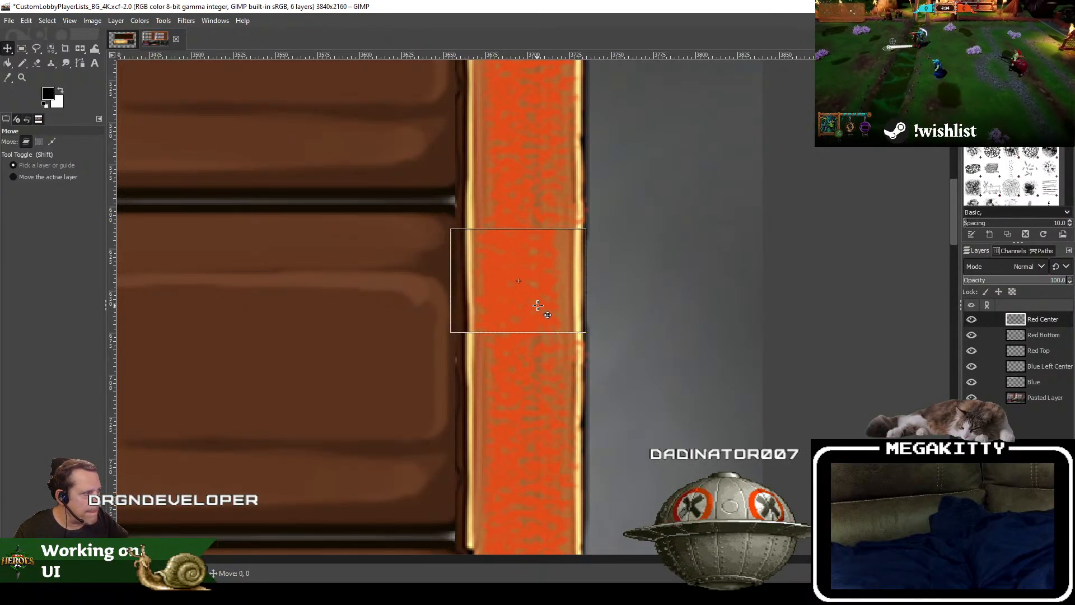
# Step: Shift Red Center slightly down the strip while trying it beneath Red Top, and return it to the top of the layer stack
pyautogui.moveTo(1059, 358); pyautogui.dragTo(1058, 359)
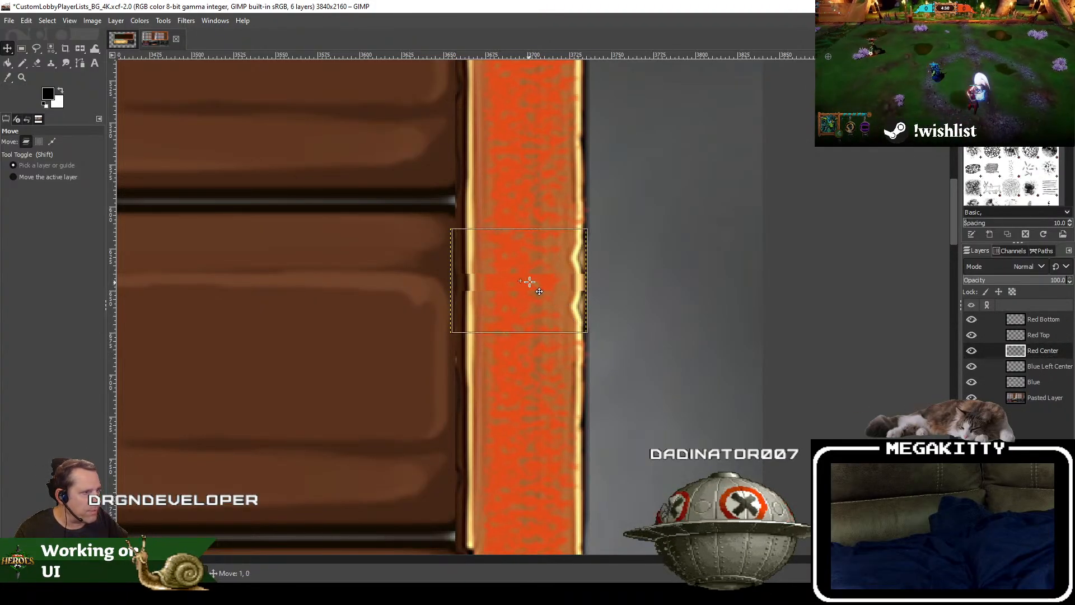
pyautogui.moveTo(530, 281); pyautogui.dragTo(527, 310)
pyautogui.rightClick(1017, 349)
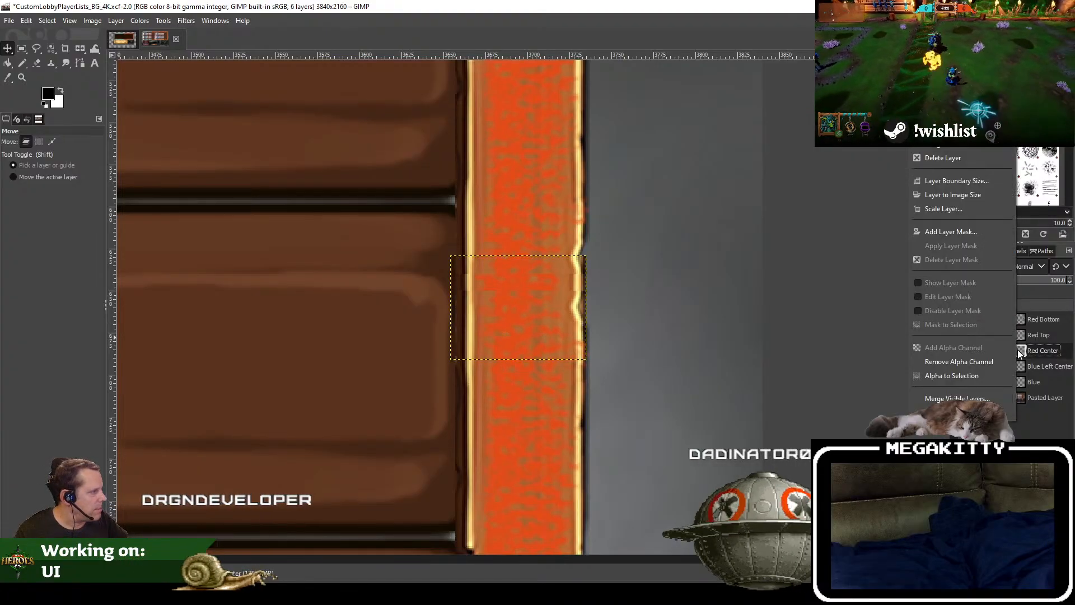
pyautogui.click(1047, 354)
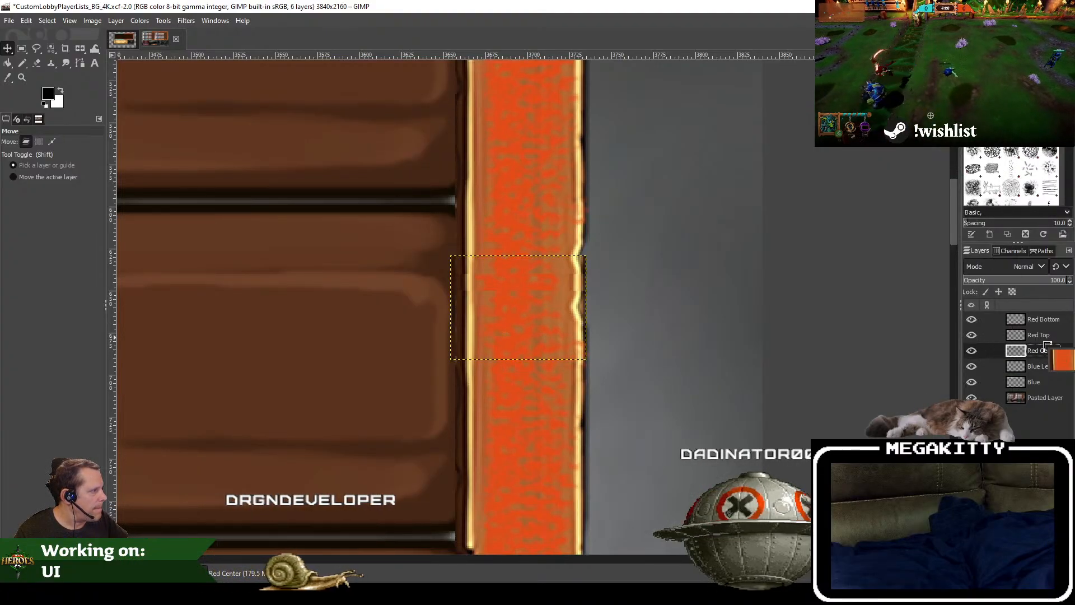
pyautogui.moveTo(1046, 354); pyautogui.dragTo(1049, 326)
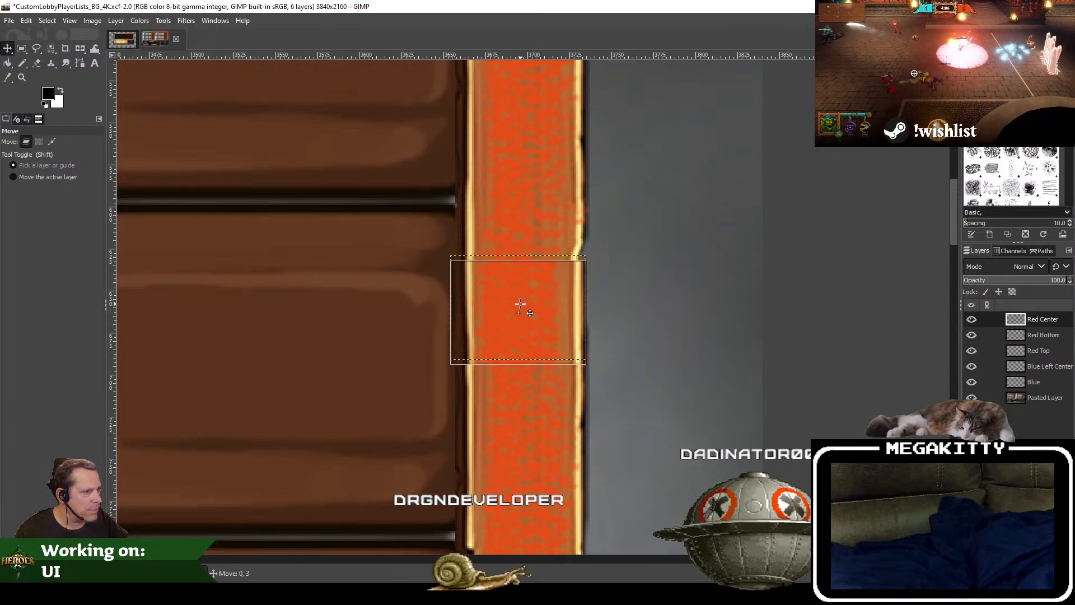
pyautogui.moveTo(521, 299); pyautogui.dragTo(521, 297)
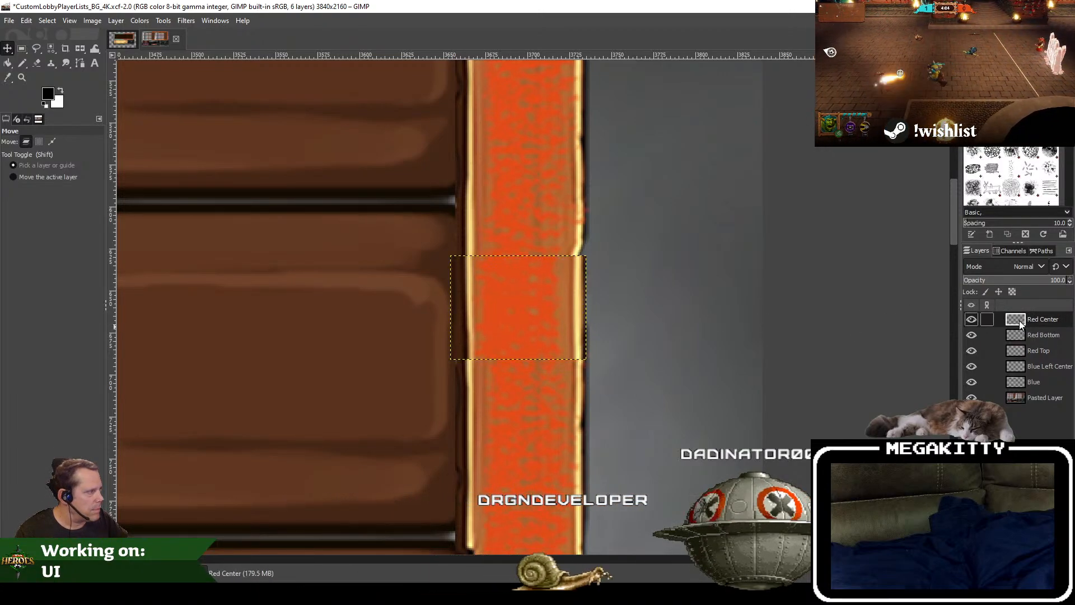
# Step: Try adding a white, full-opacity layer mask to Red Center, and undo it
pyautogui.rightClick(1046, 321)
pyautogui.click(978, 232)
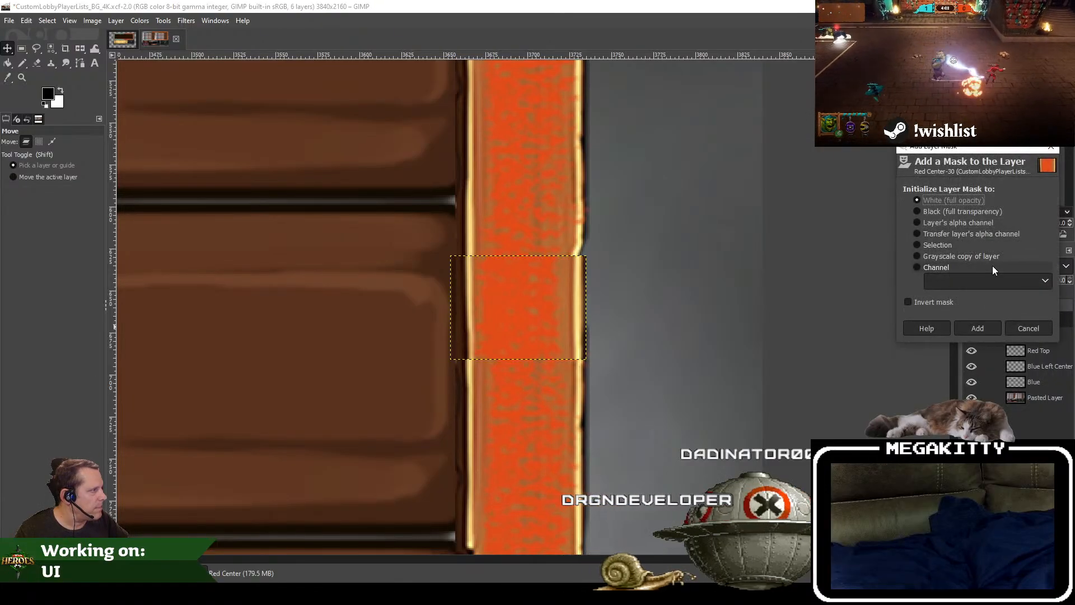
pyautogui.click(977, 329)
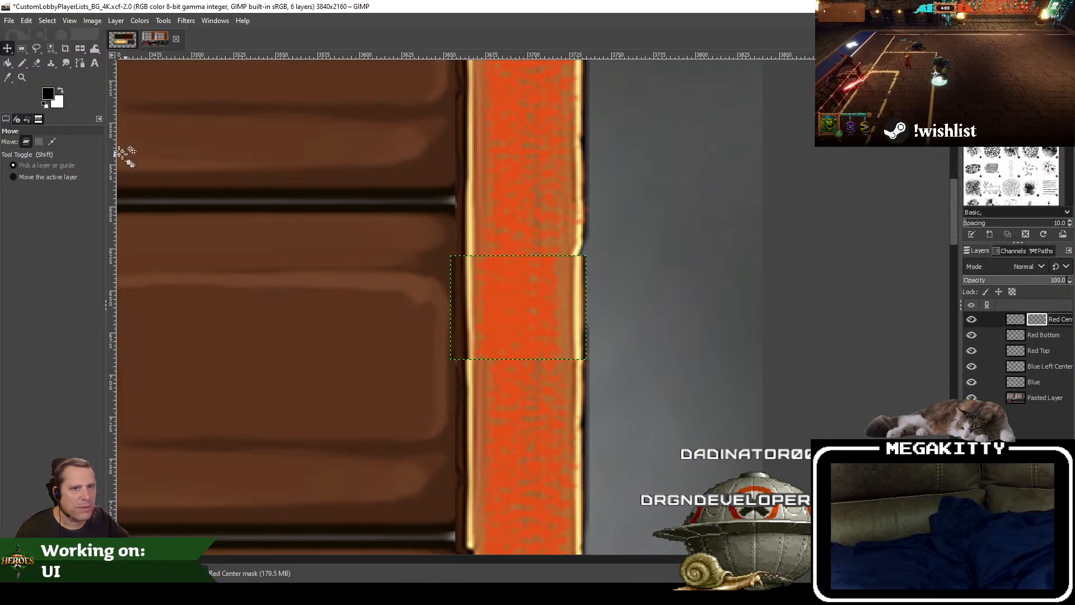
pyautogui.hotkey('ctrl', 'z')
# Step: Add a layer mask initialized to white (full opacity) to the Red Center layer
pyautogui.rightClick(1032, 320)
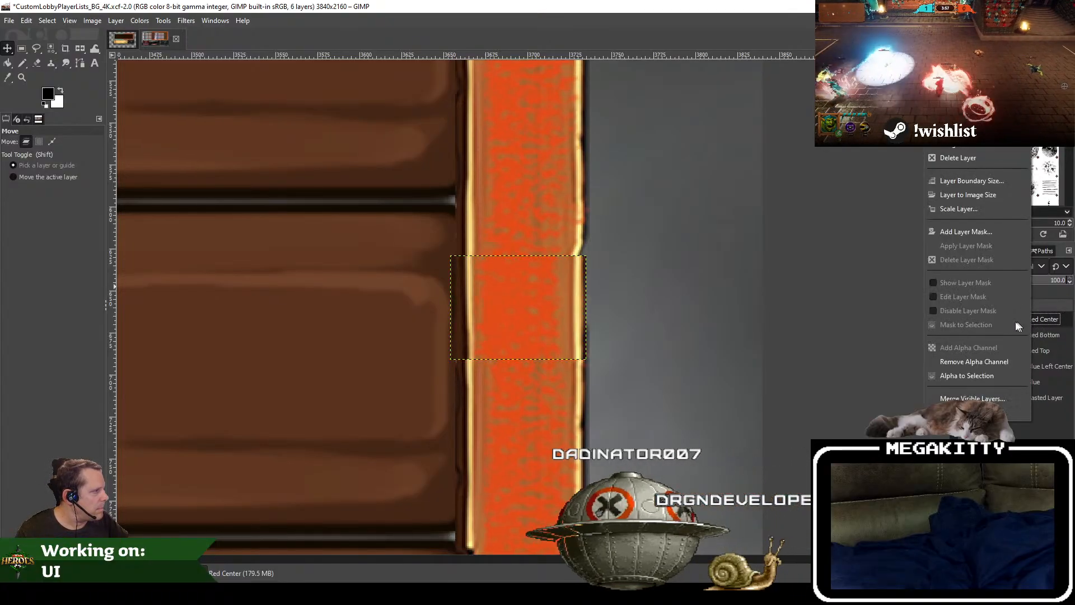
pyautogui.click(969, 231)
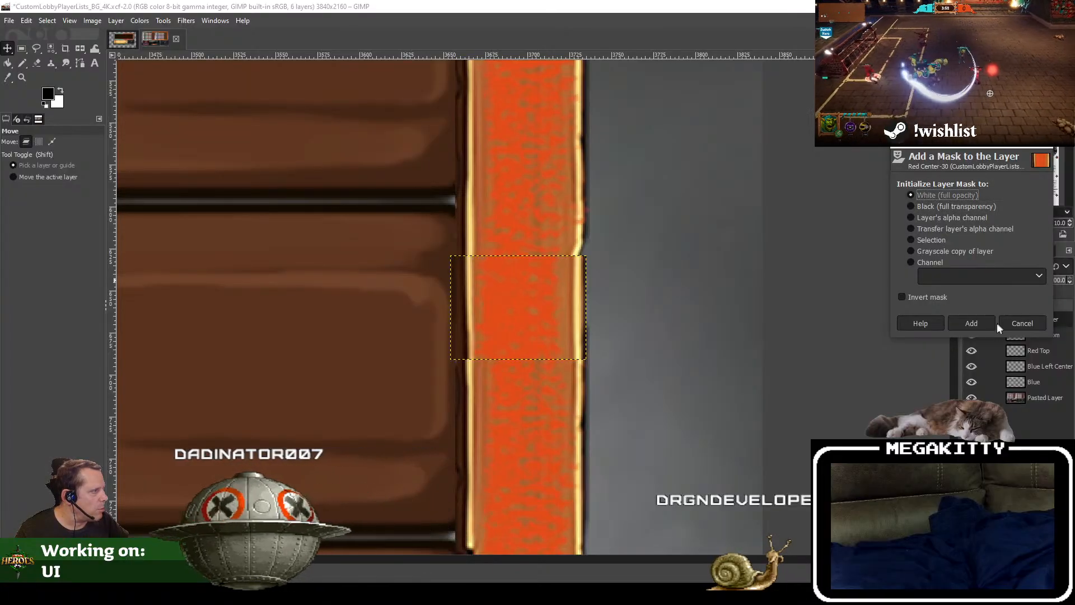
pyautogui.click(972, 323)
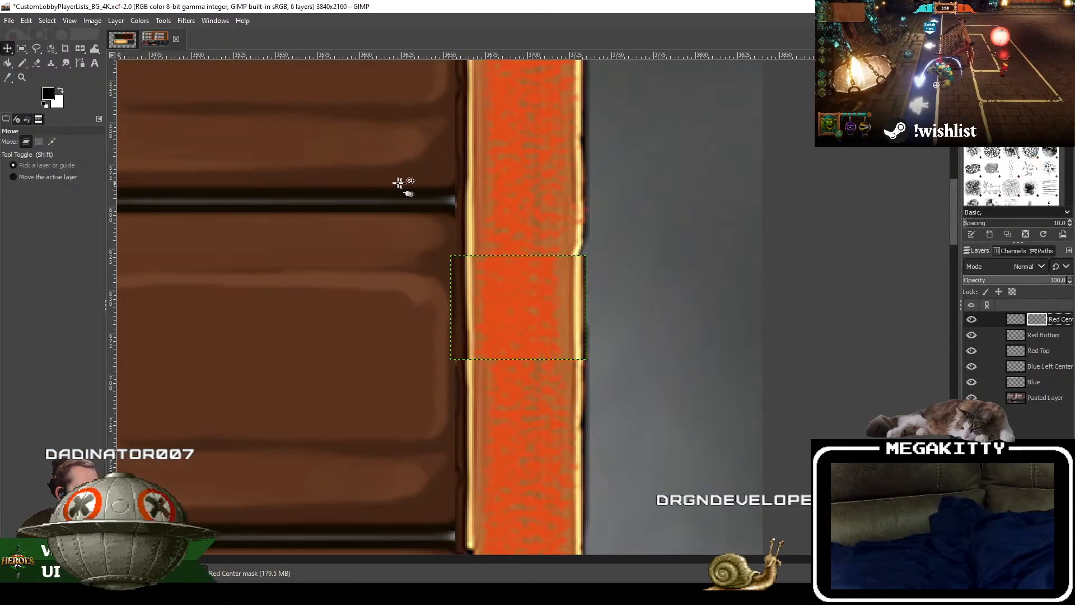
# Step: Fade Red Center's lower end by drawing a linear FG to BG (HSV clockwise) gradient upward on its mask, and apply the mask
pyautogui.rightClick(8, 68)
pyautogui.click(39, 77)
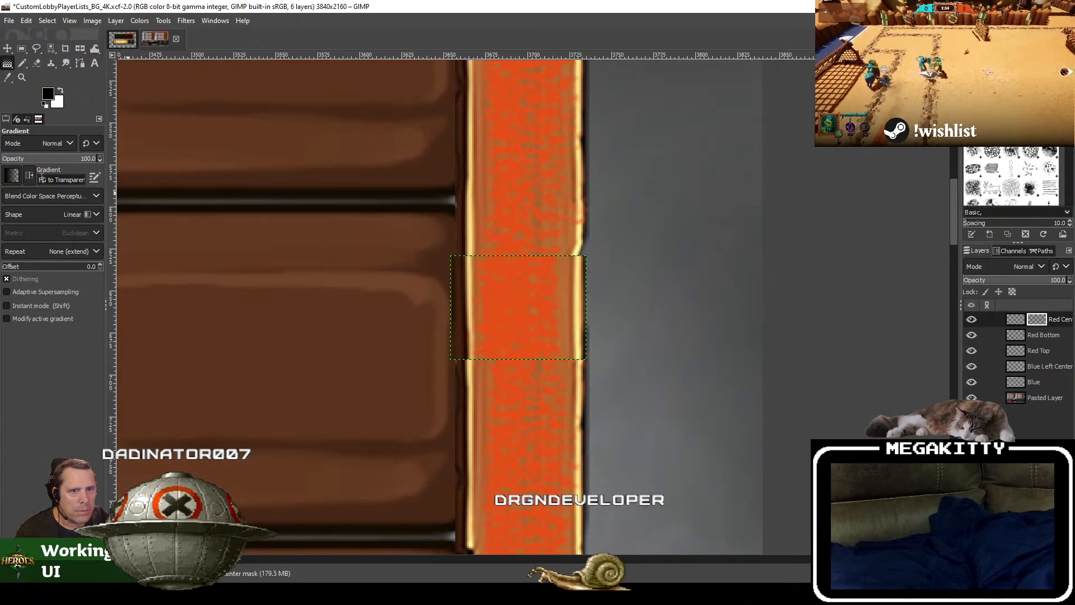
pyautogui.click(12, 175)
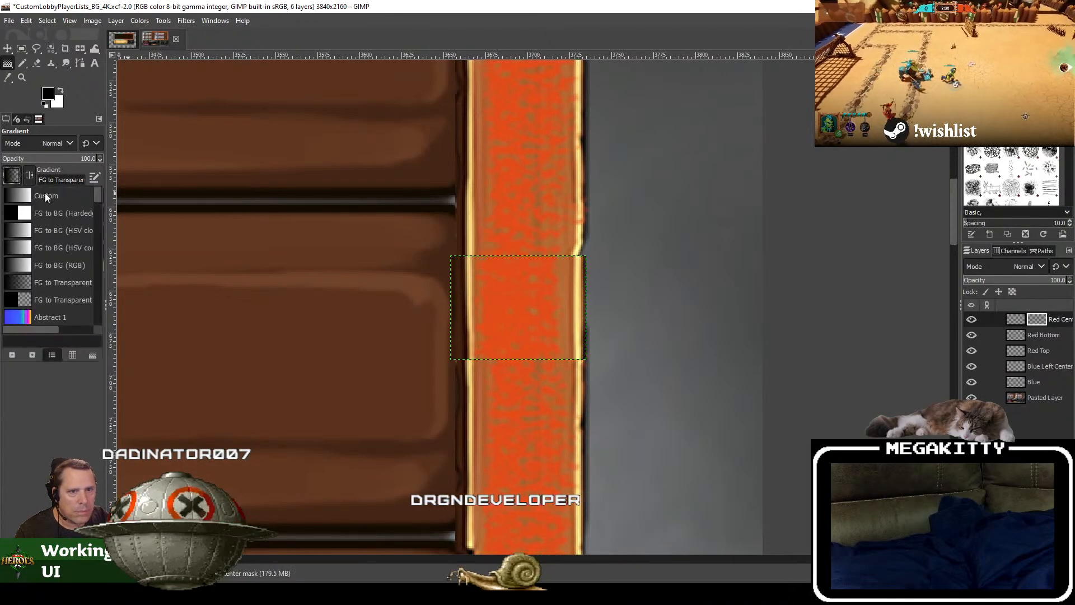
pyautogui.click(59, 235)
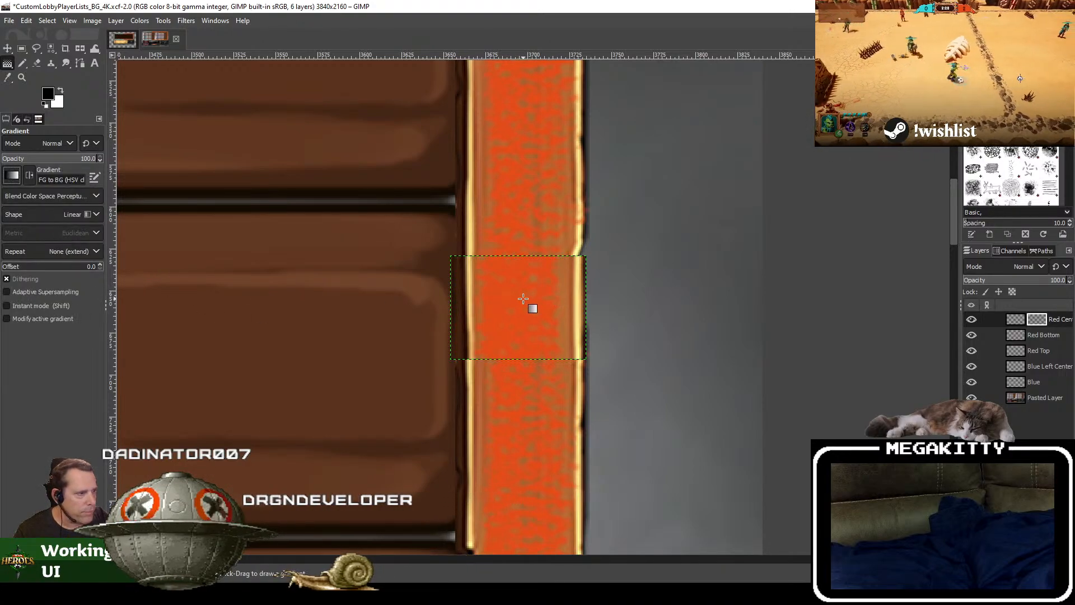
pyautogui.moveTo(523, 300)
pyautogui.mouseDown()
pyautogui.moveTo(522, 278)
pyautogui.moveTo(521, 321)
pyautogui.moveTo(522, 282)
pyautogui.mouseUp()
pyautogui.moveTo(530, 385); pyautogui.dragTo(530, 321)
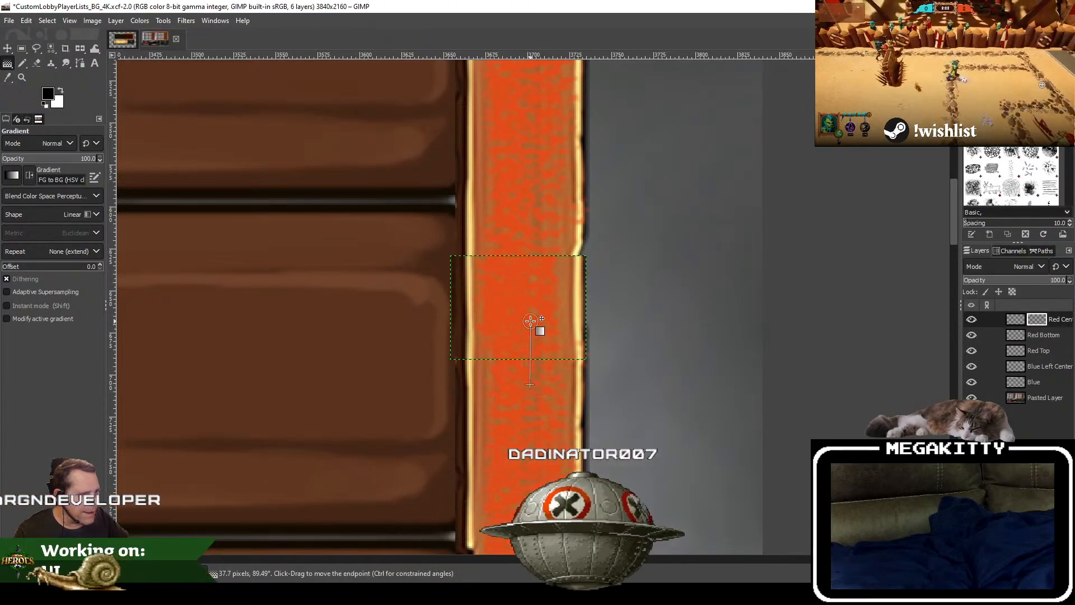
pyautogui.rightClick(1036, 320)
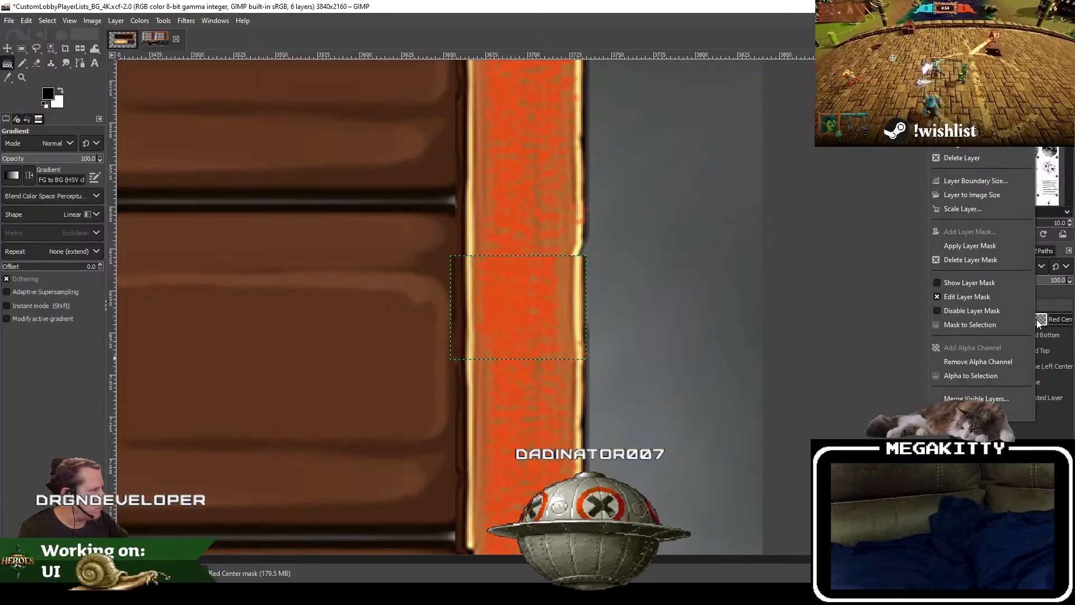
pyautogui.click(993, 247)
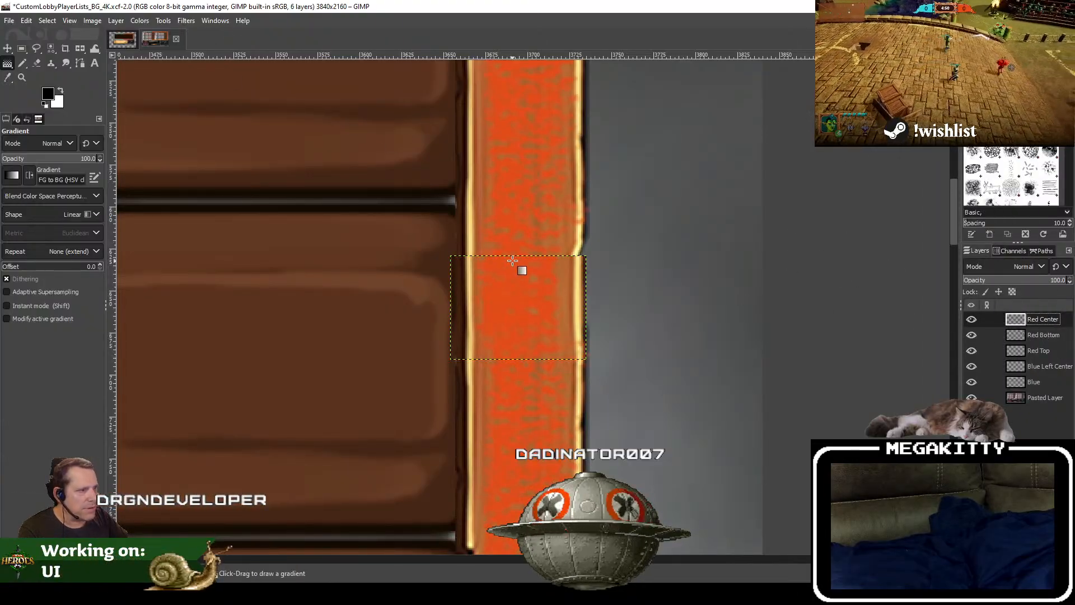
# Step: Fade Red Center's upper end with the same linear gradient on a new layer mask, and apply the mask
pyautogui.rightClick(1037, 319)
pyautogui.click(999, 231)
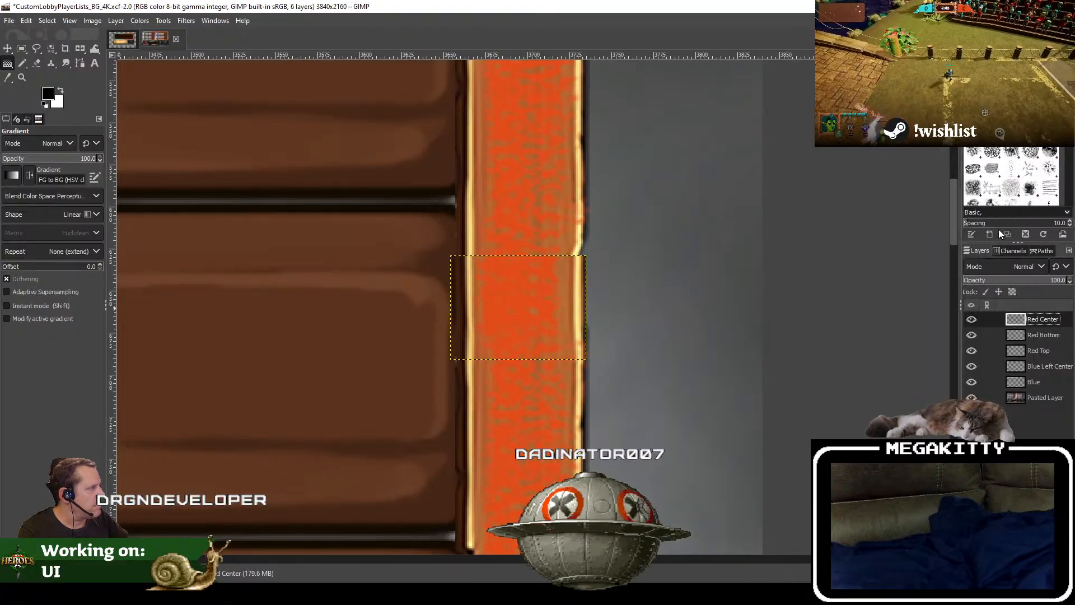
pyautogui.click(974, 323)
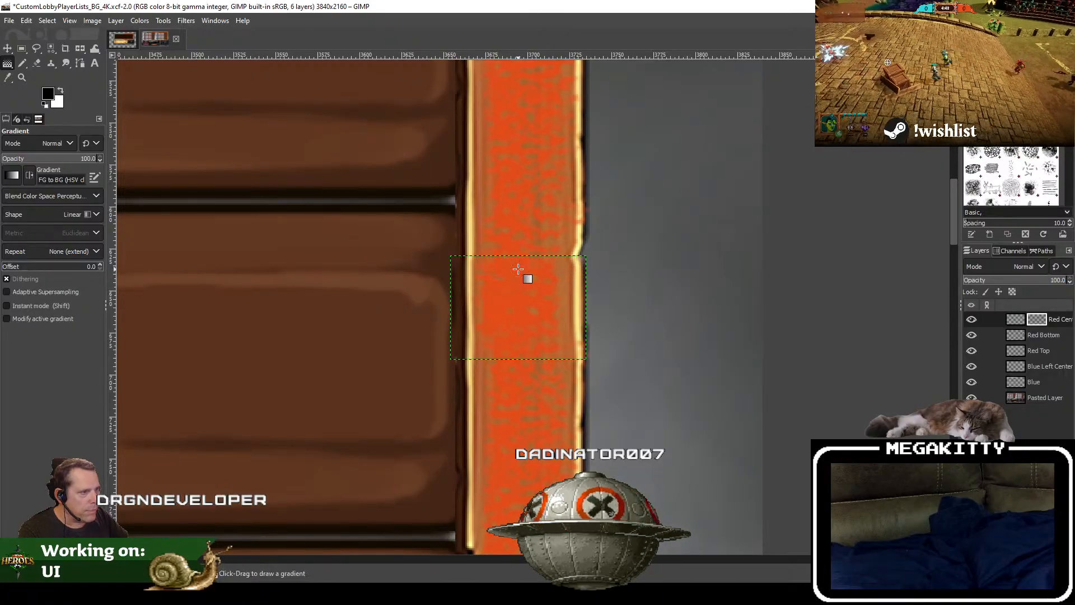
pyautogui.rightClick(1051, 325)
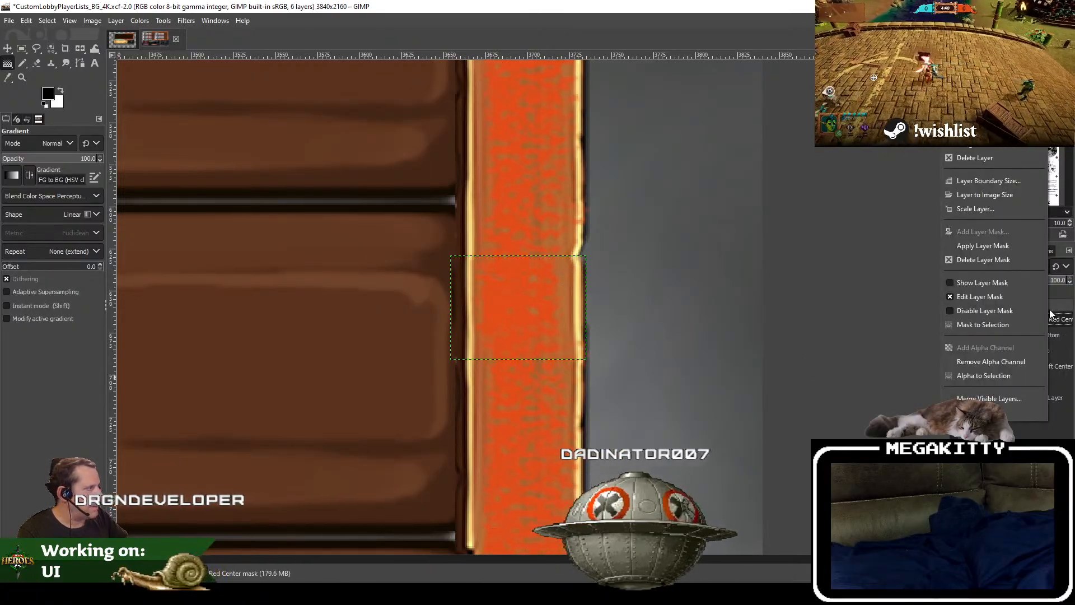
pyautogui.click(1008, 247)
# Step: Select the Pasted Layer, review the blended strip within the whole frame, and save the image
pyautogui.moveTo(291, 333); pyautogui.dragTo(354, 342)
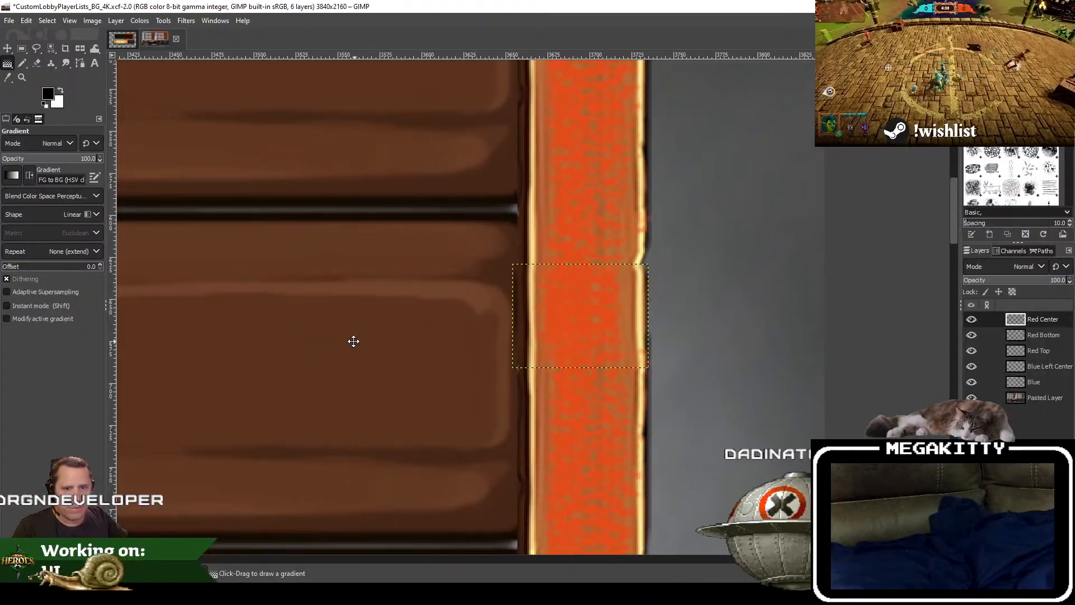
pyautogui.click(1046, 399)
pyautogui.moveTo(393, 317); pyautogui.dragTo(467, 338)
pyautogui.scroll(-4, 467, 338)
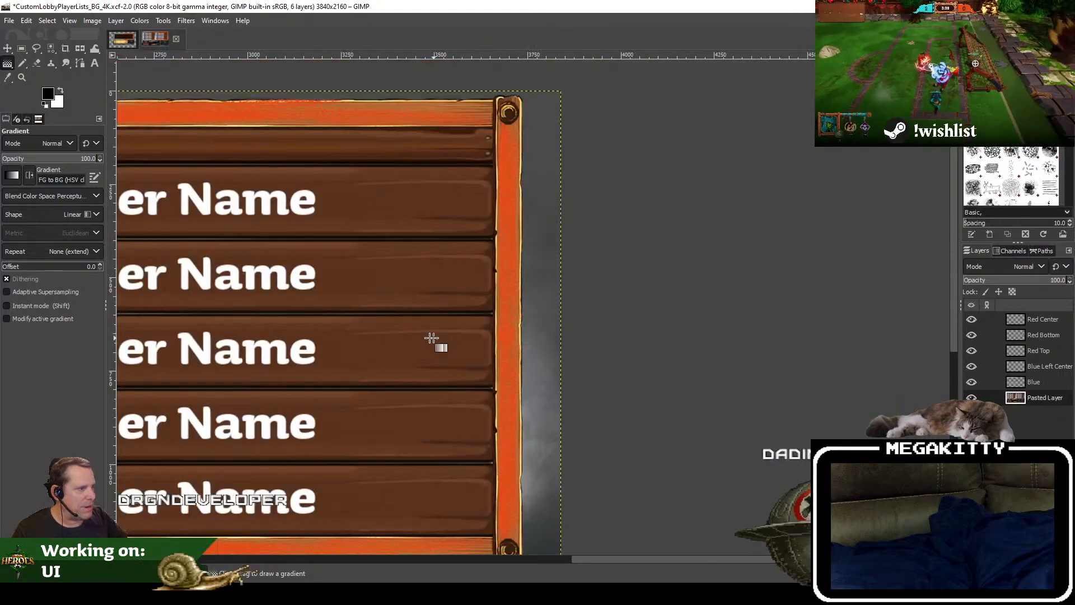
pyautogui.moveTo(395, 344); pyautogui.dragTo(716, 301)
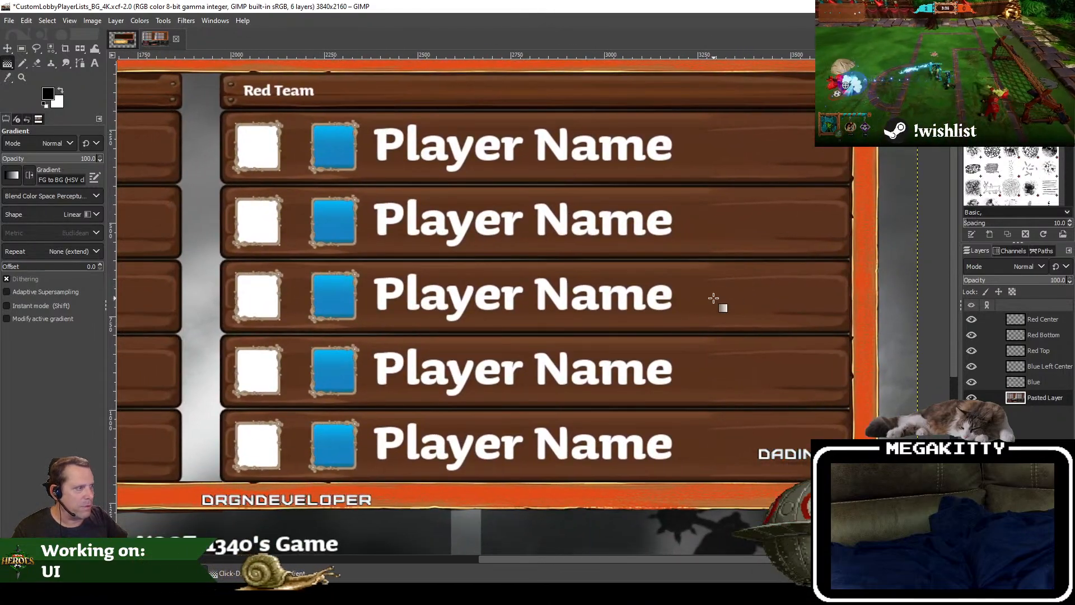
pyautogui.scroll(-1, 716, 300)
pyautogui.moveTo(576, 312); pyautogui.dragTo(670, 230)
pyautogui.scroll(2, 486, 320)
pyautogui.scroll(-3, 442, 323)
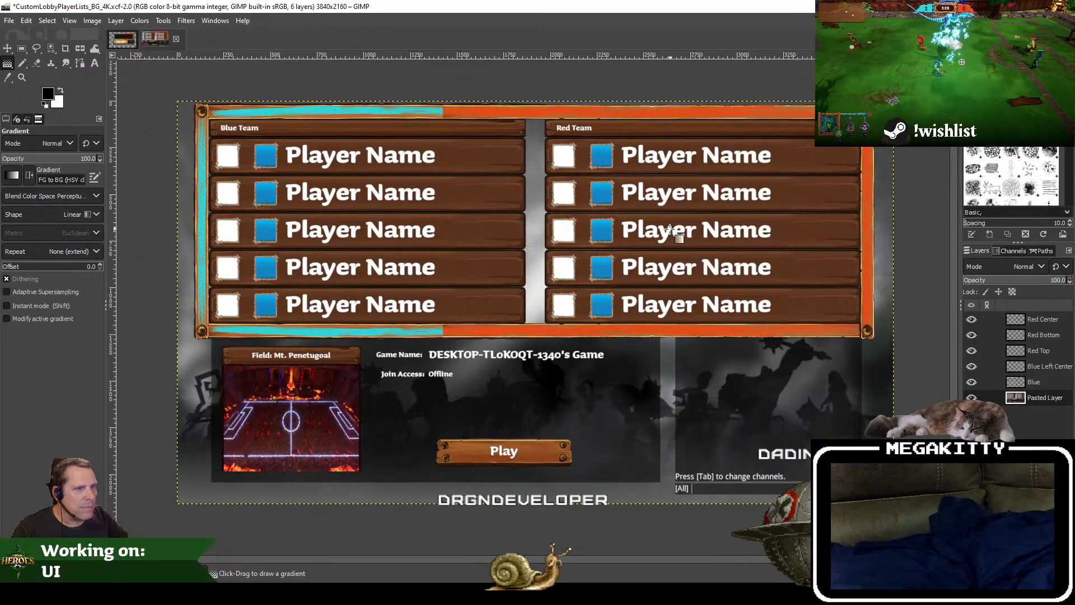
pyautogui.click(9, 20)
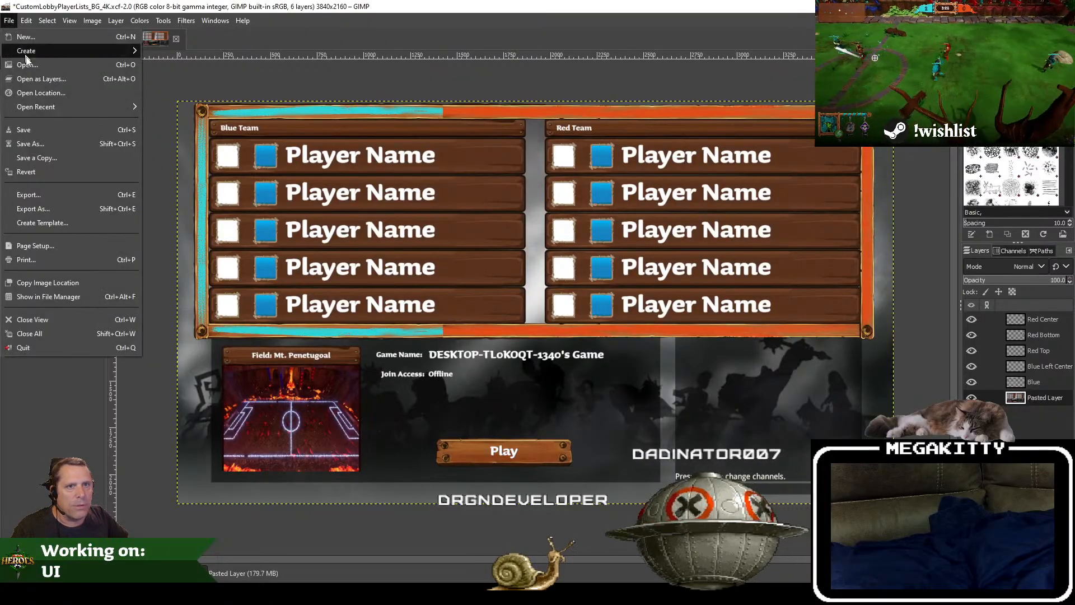
pyautogui.click(25, 128)
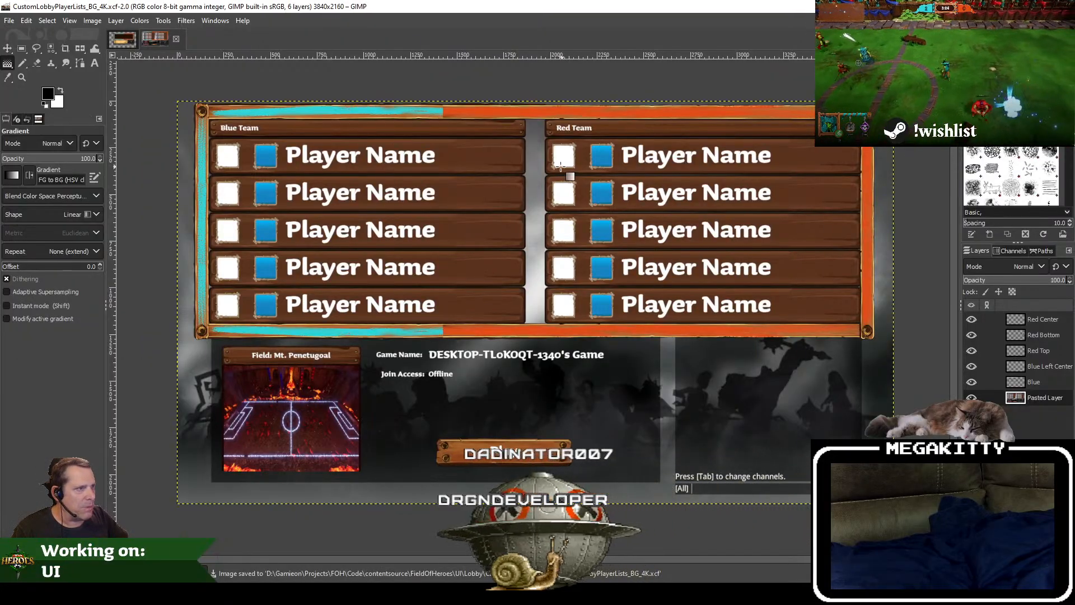
pyautogui.moveTo(521, 98); pyautogui.dragTo(475, 157)
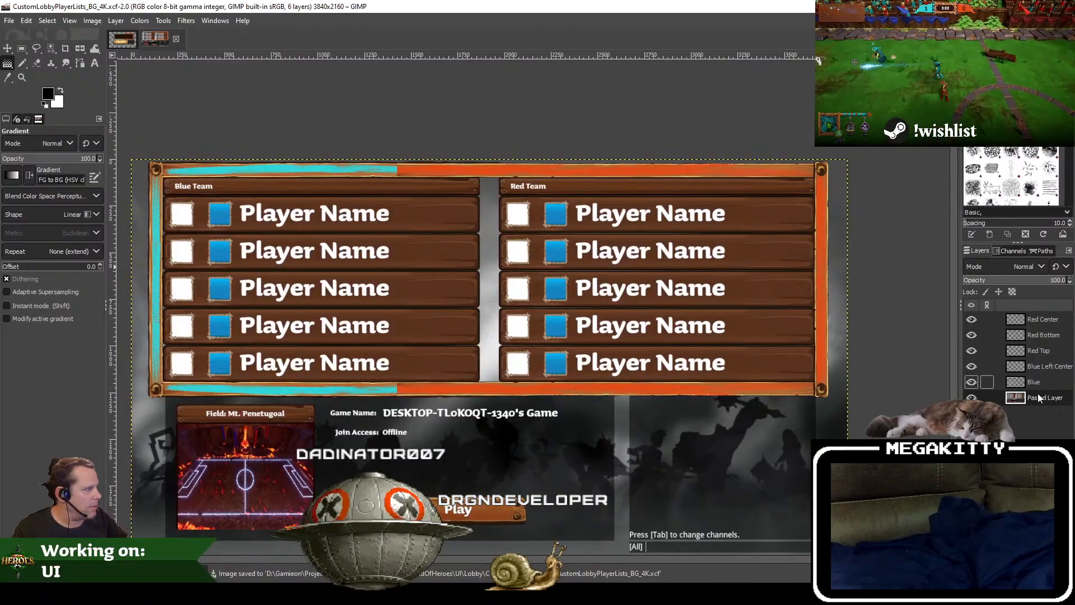
pyautogui.click(1047, 366)
pyautogui.click(1042, 351)
pyautogui.click(1049, 335)
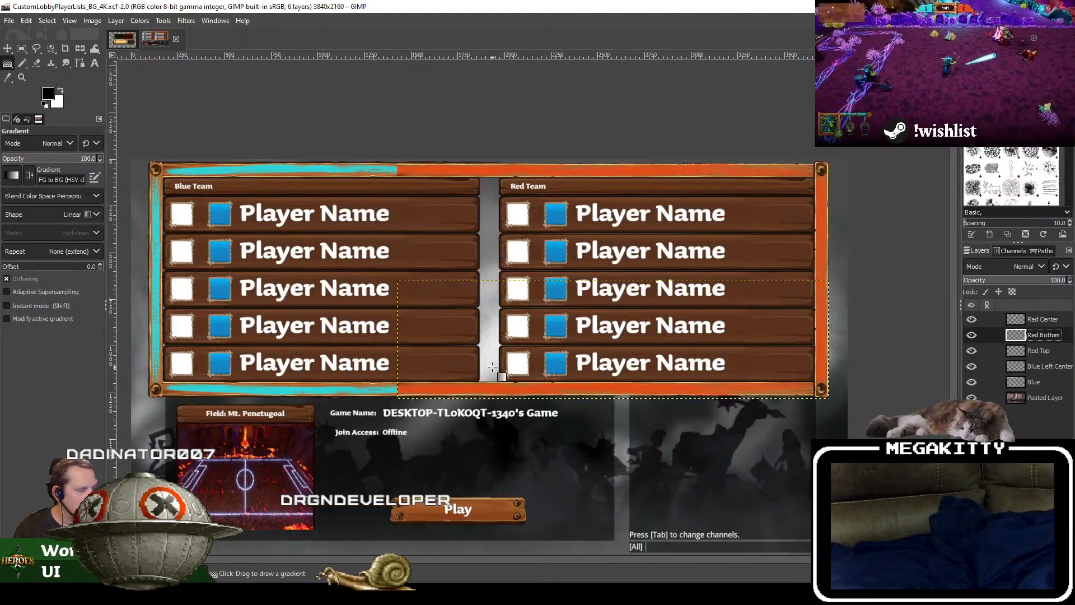
pyautogui.rightClick(1029, 331)
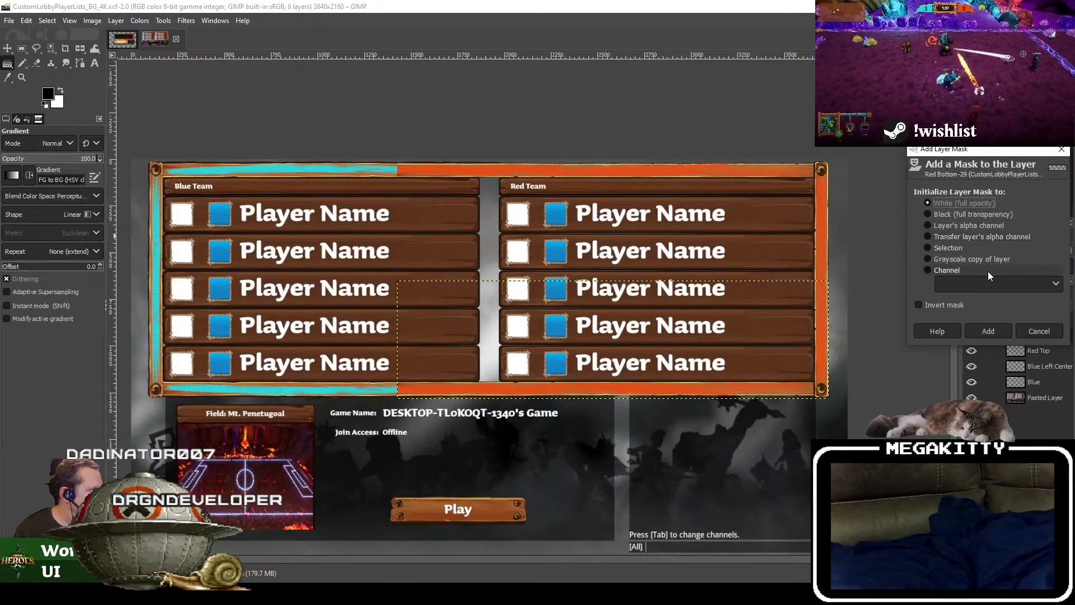
pyautogui.press('Escape')
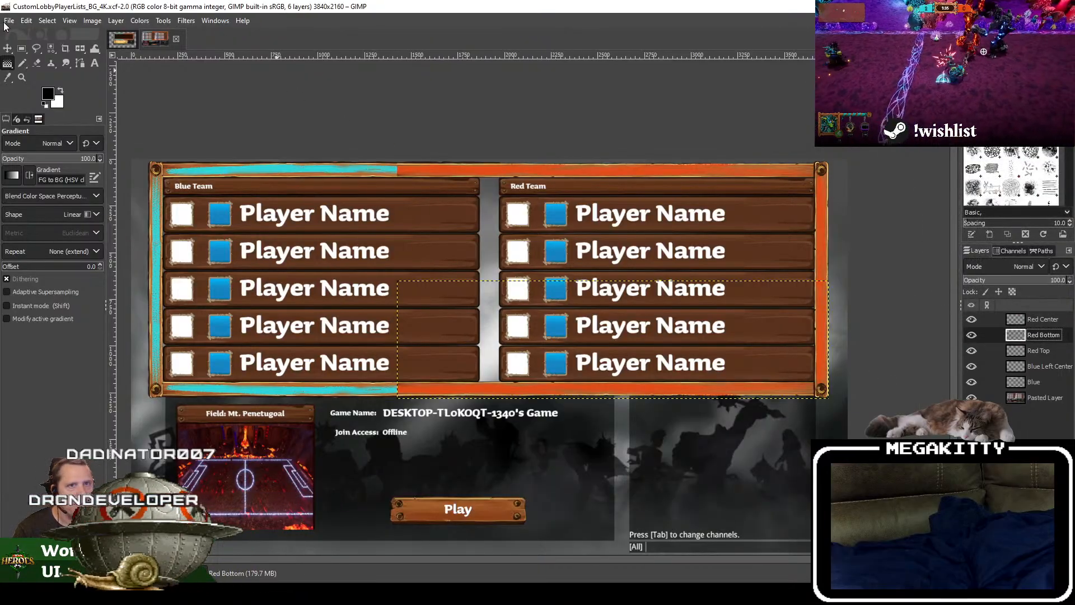
# Step: Duplicate the Red Center layer and rename the original as Red Center BKP
pyautogui.click(1044, 321)
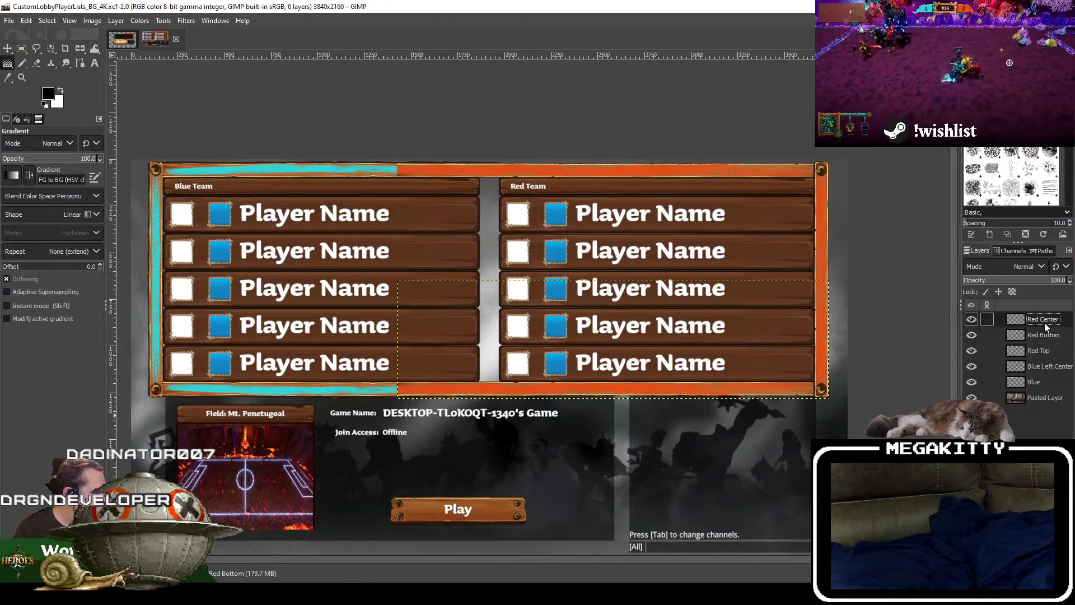
pyautogui.rightClick(1044, 321)
pyautogui.click(978, 115)
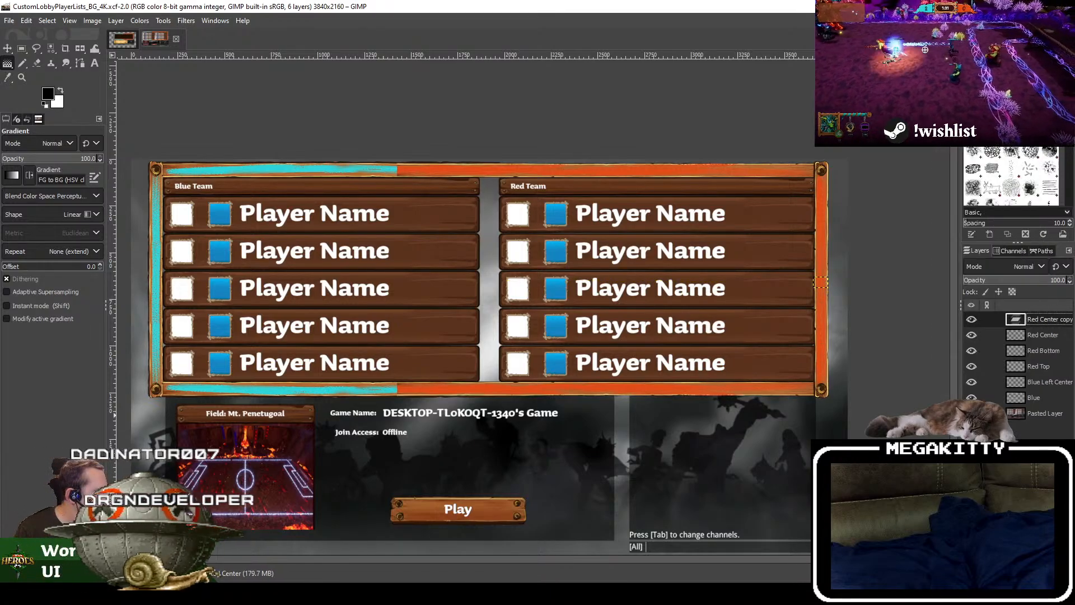
pyautogui.doubleClick(1045, 335)
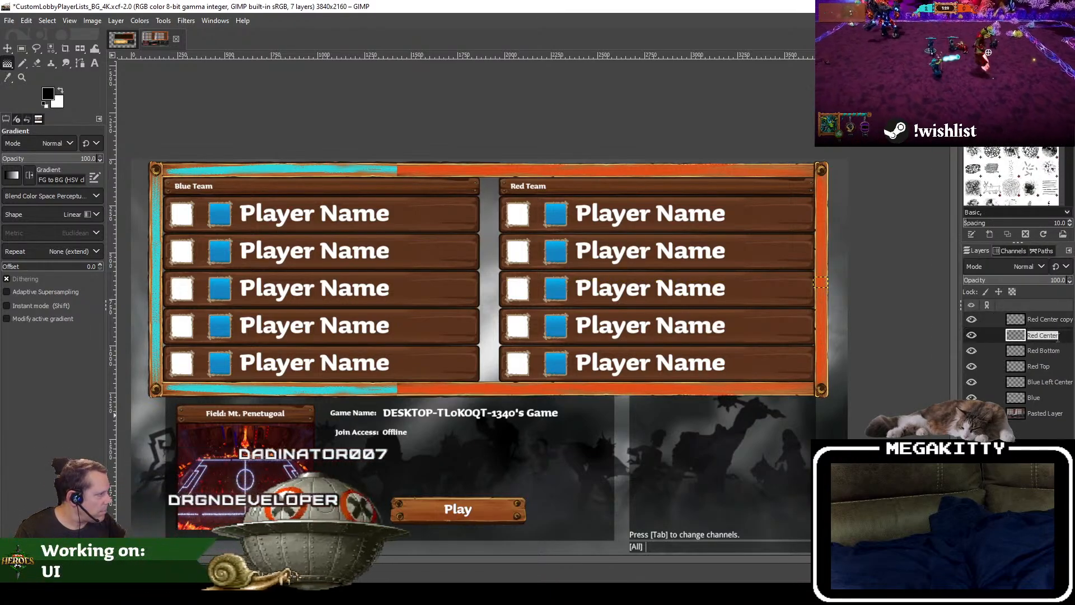
pyautogui.write('A')
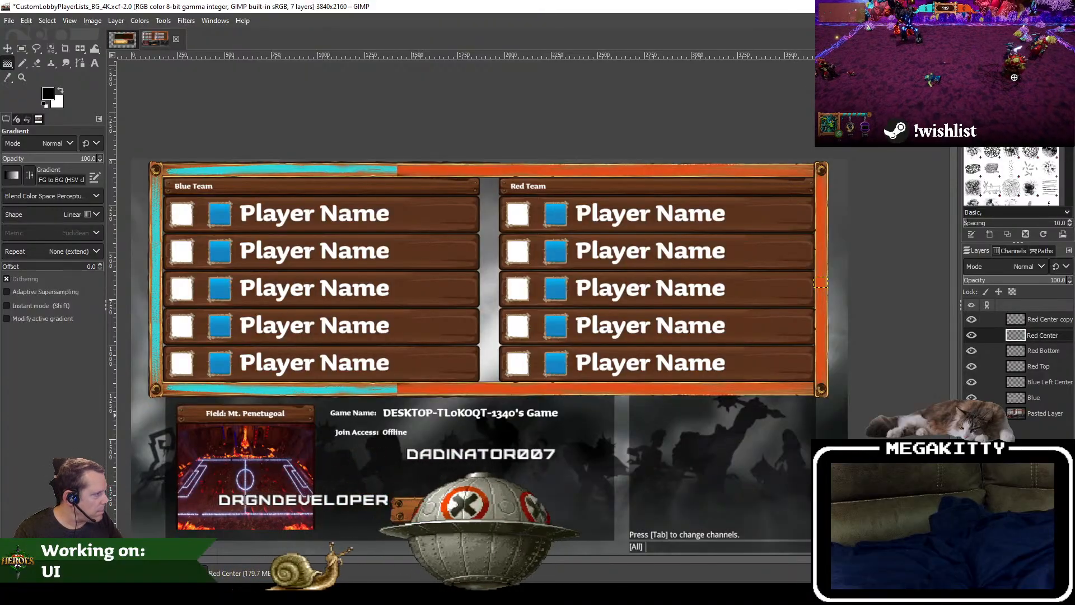
pyautogui.write('KP')
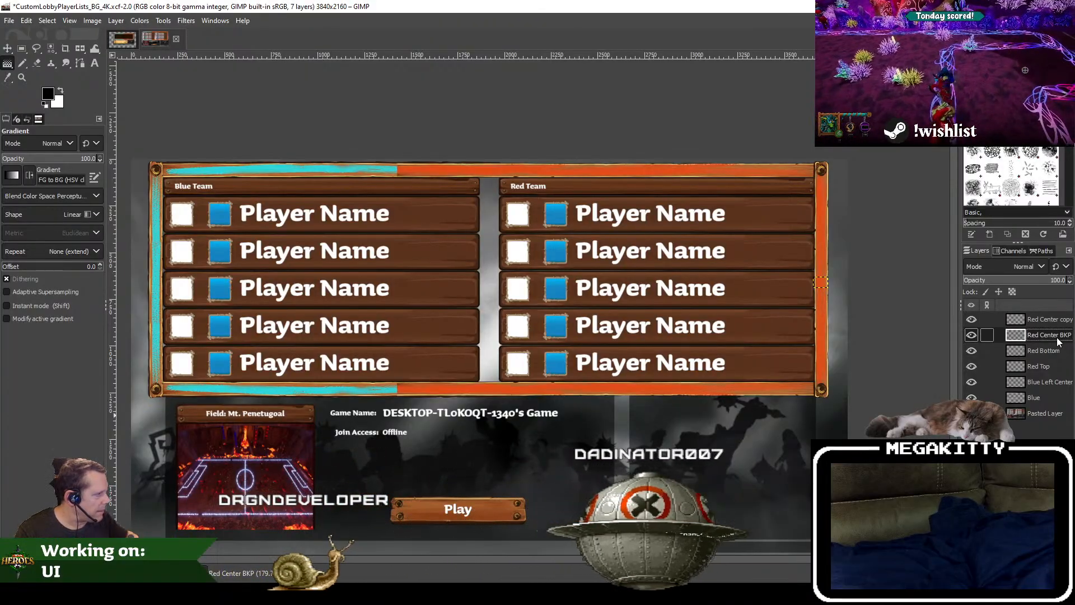
# Step: Duplicate Red Bottom, place the copy directly beneath Red Center copy, and rename the original as Red Bottom BKP
pyautogui.click(1034, 351)
pyautogui.rightClick(1034, 350)
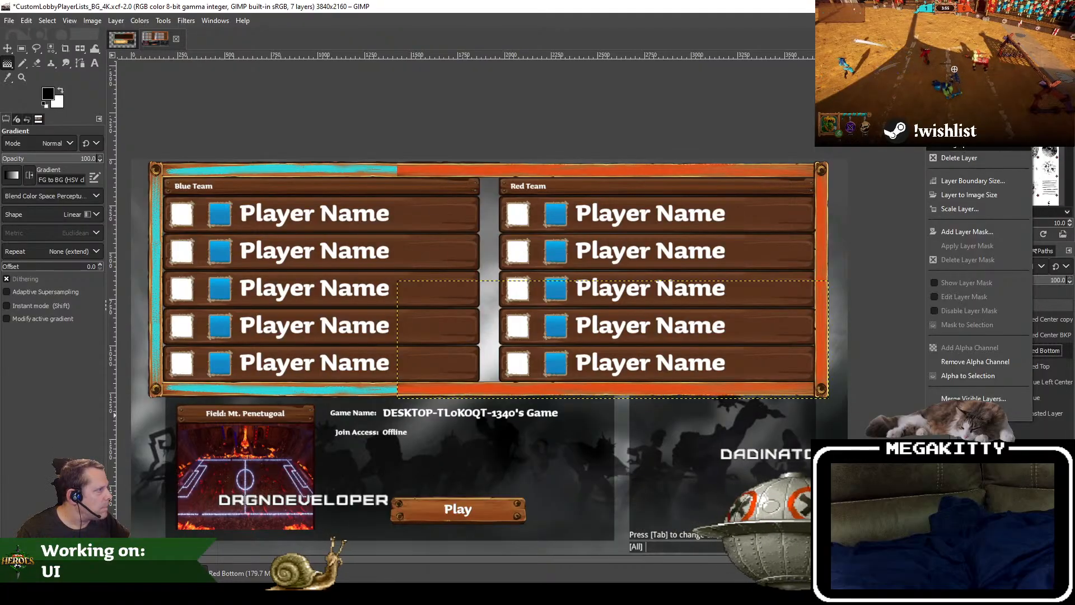
pyautogui.click(1001, 201)
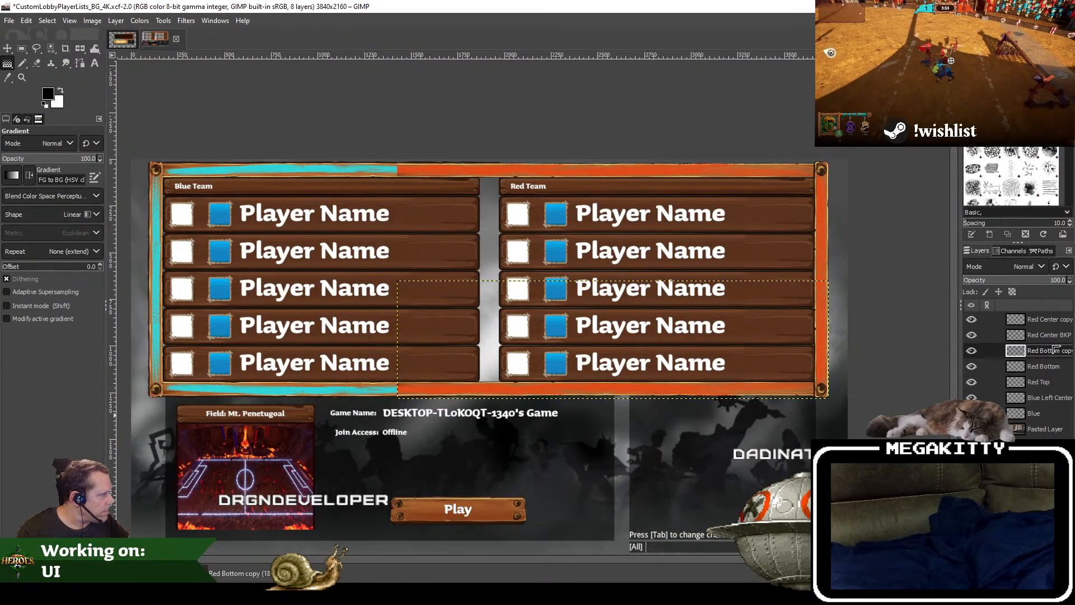
pyautogui.moveTo(1055, 351); pyautogui.dragTo(1048, 336)
pyautogui.doubleClick(1042, 367)
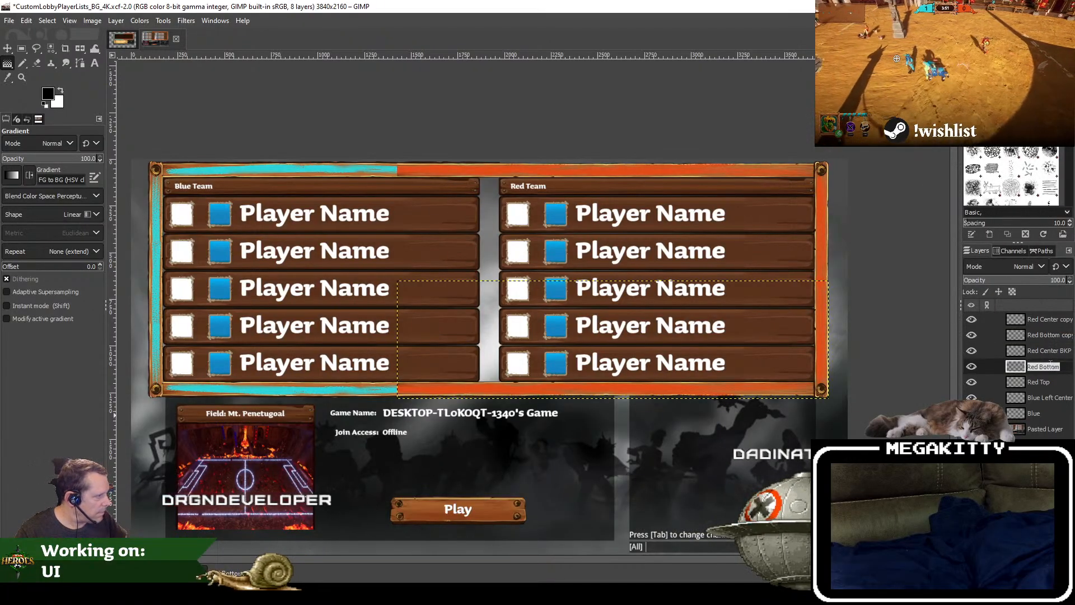
pyautogui.write('BKP')
pyautogui.press('Return')
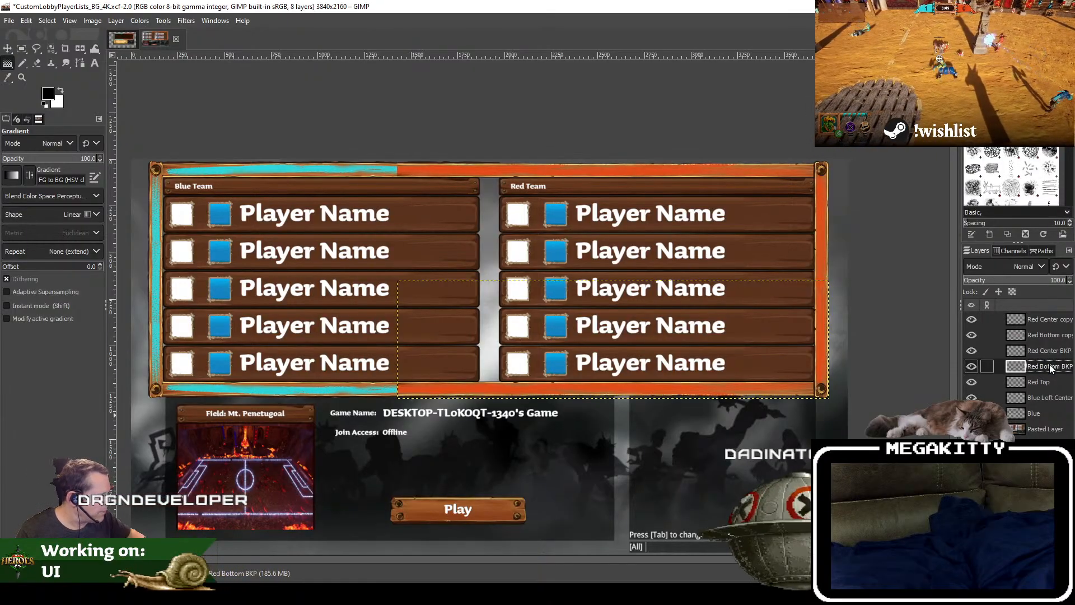
# Step: Hide the Red Bottom BKP and Red Center BKP layers, select Red Bottom copy, and save the image
pyautogui.click(972, 366)
pyautogui.click(972, 351)
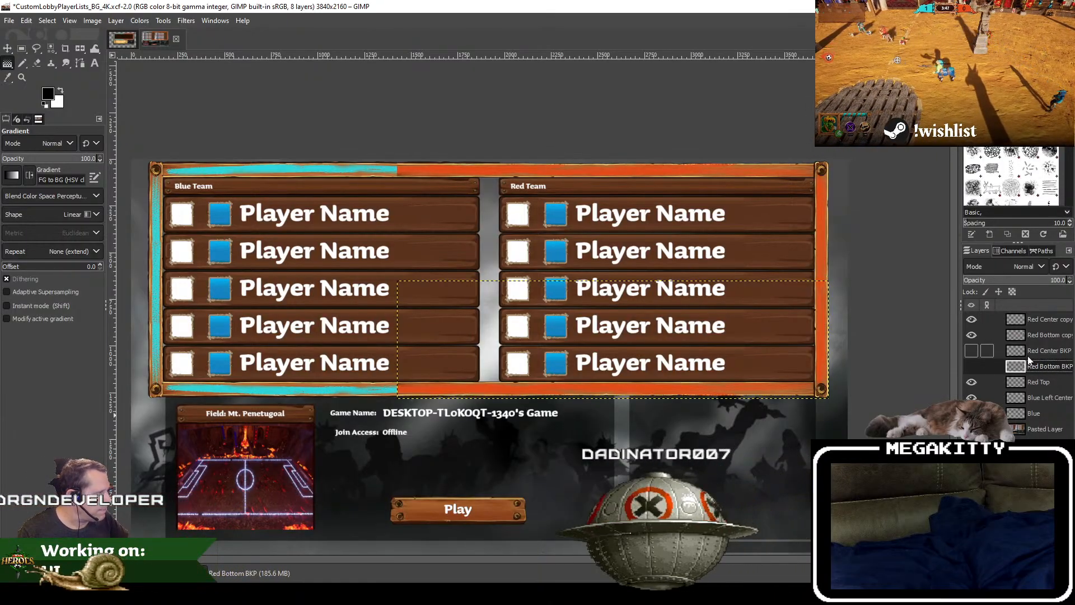
pyautogui.click(1045, 335)
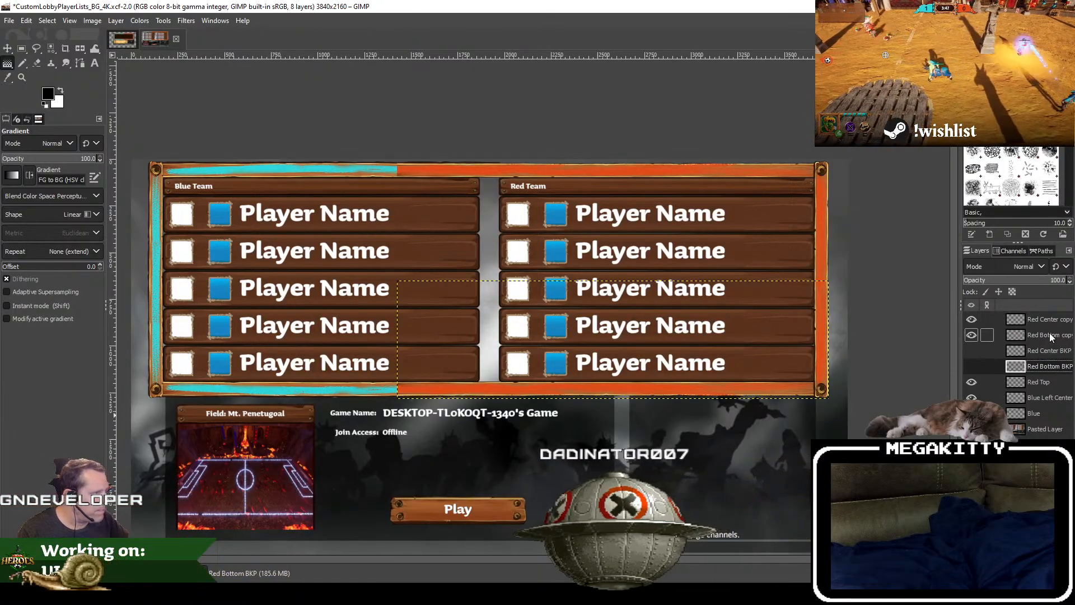
pyautogui.click(16, 20)
pyautogui.click(29, 119)
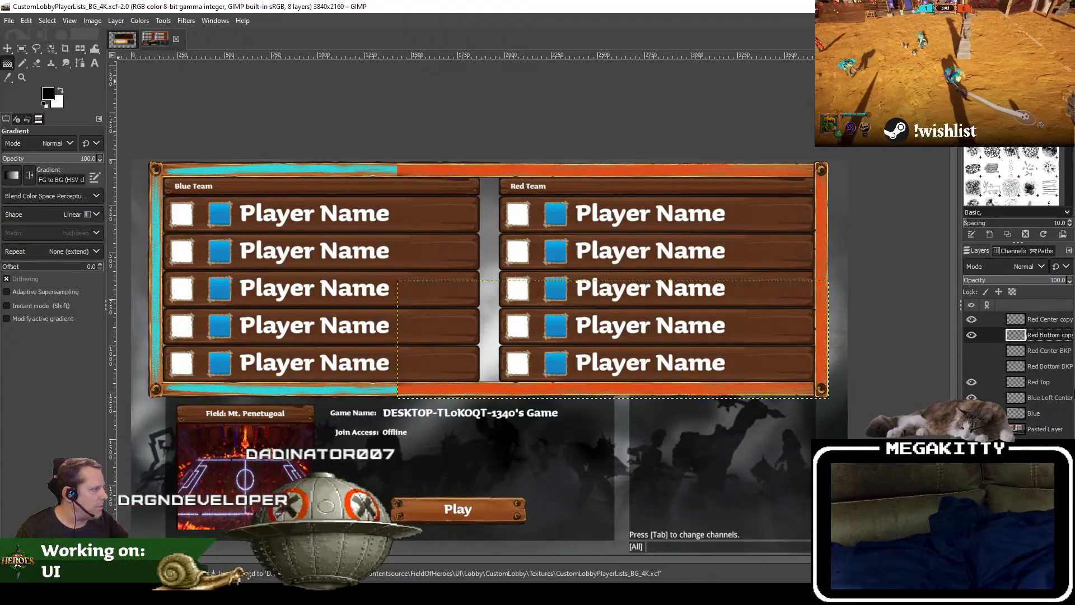
# Step: Delete the hidden Red Center BKP layer
pyautogui.rightClick(1053, 335)
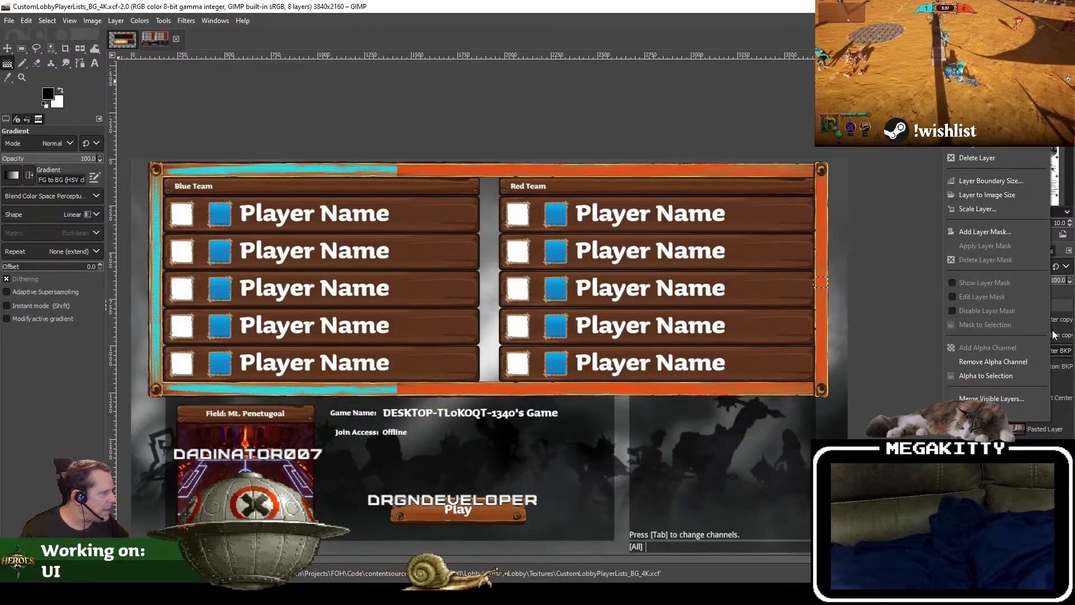
pyautogui.click(980, 159)
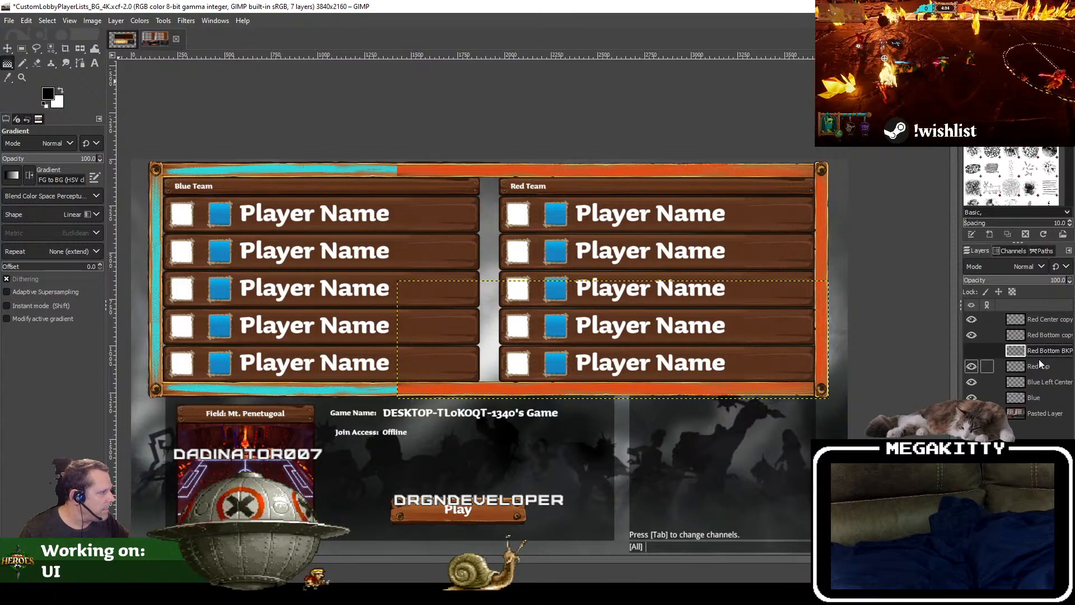
# Step: Duplicate the Red Top layer, name the copy Red Top, and rename the original as Red Top BKP and hide it
pyautogui.rightClick(1043, 366)
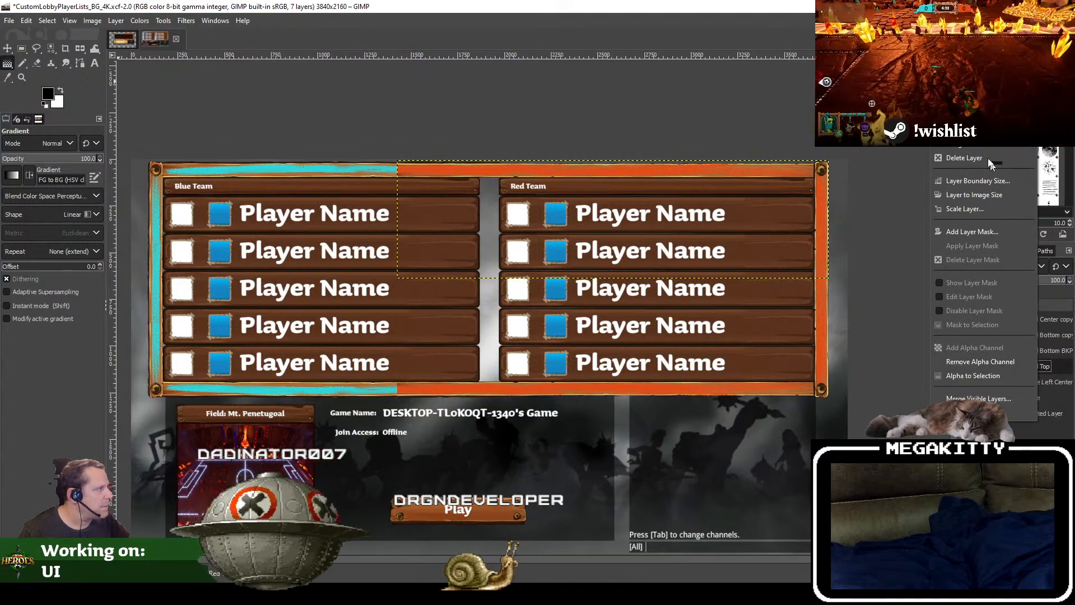
pyautogui.click(974, 116)
pyautogui.doubleClick(1051, 367)
pyautogui.moveTo(1052, 367); pyautogui.dragTo(1069, 367)
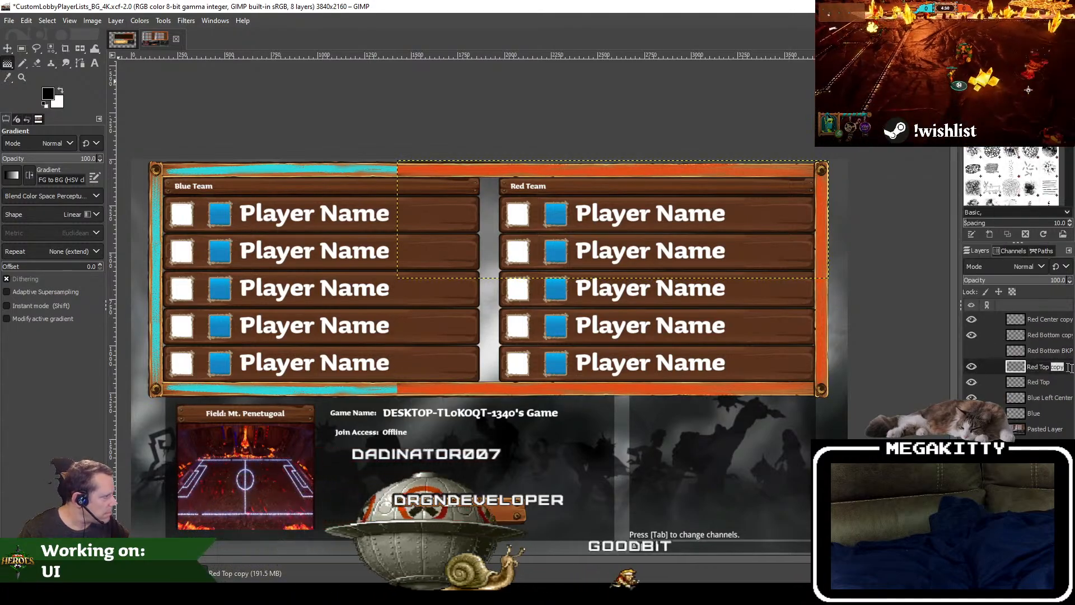
pyautogui.click(1048, 383)
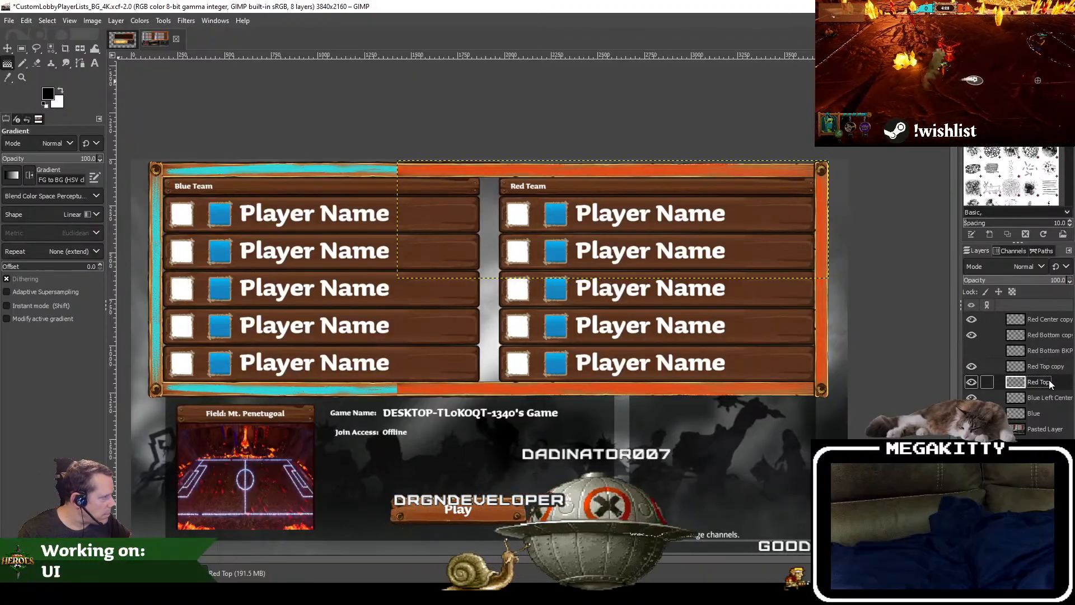
pyautogui.doubleClick(1041, 382)
pyautogui.write('BKP')
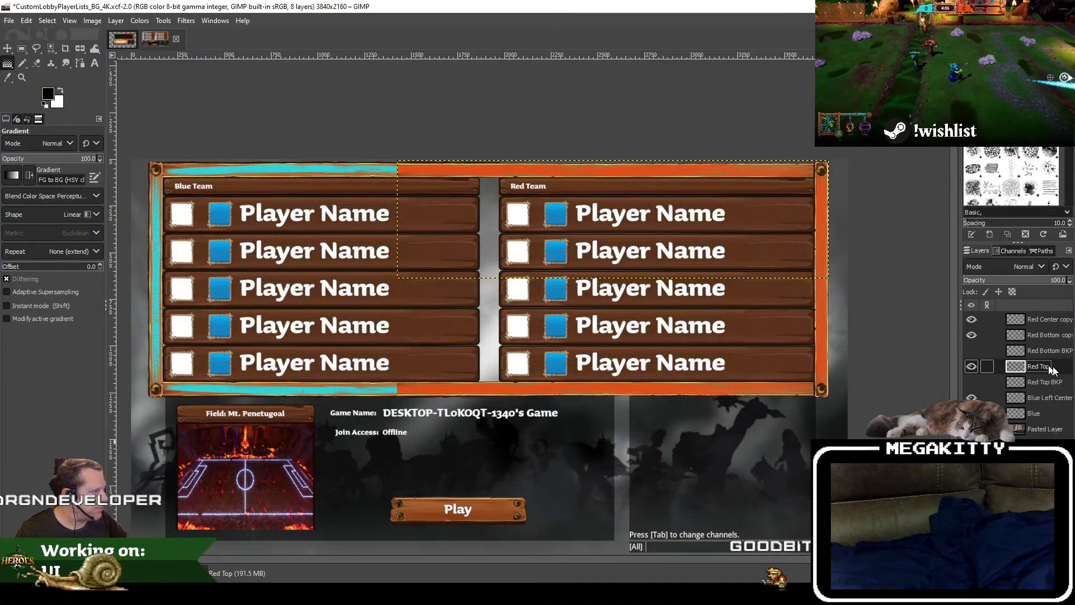
# Step: Move the Red Top layer directly beneath Red Bottom copy and save the image
pyautogui.moveTo(1049, 351); pyautogui.dragTo(1046, 350)
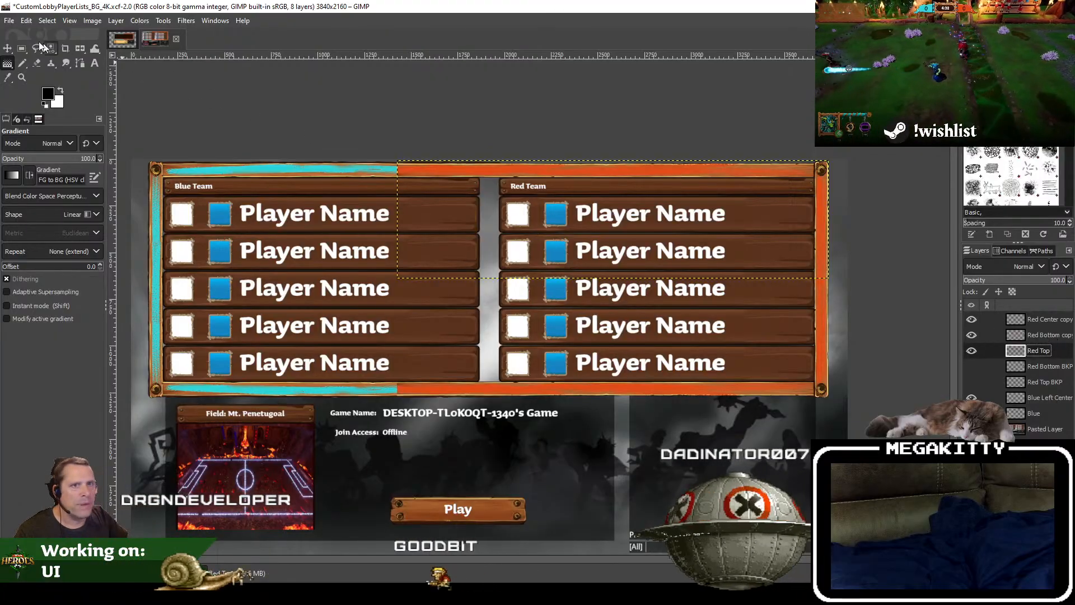
pyautogui.click(8, 20)
pyautogui.click(22, 130)
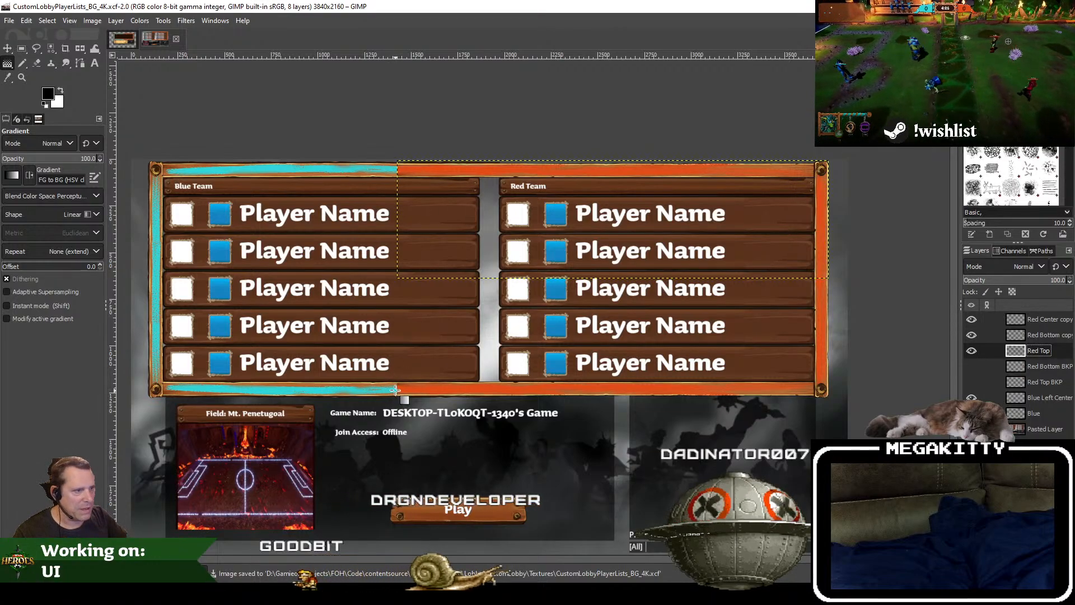
# Step: Add a layer mask to the Red Top layer
pyautogui.rightClick(1046, 349)
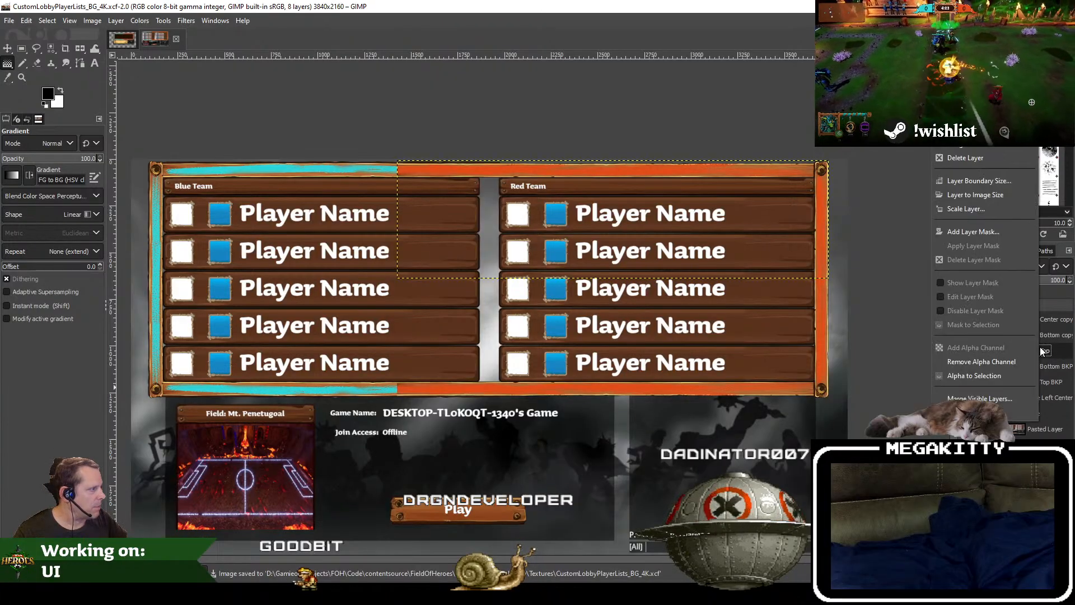
pyautogui.click(981, 228)
pyautogui.click(980, 323)
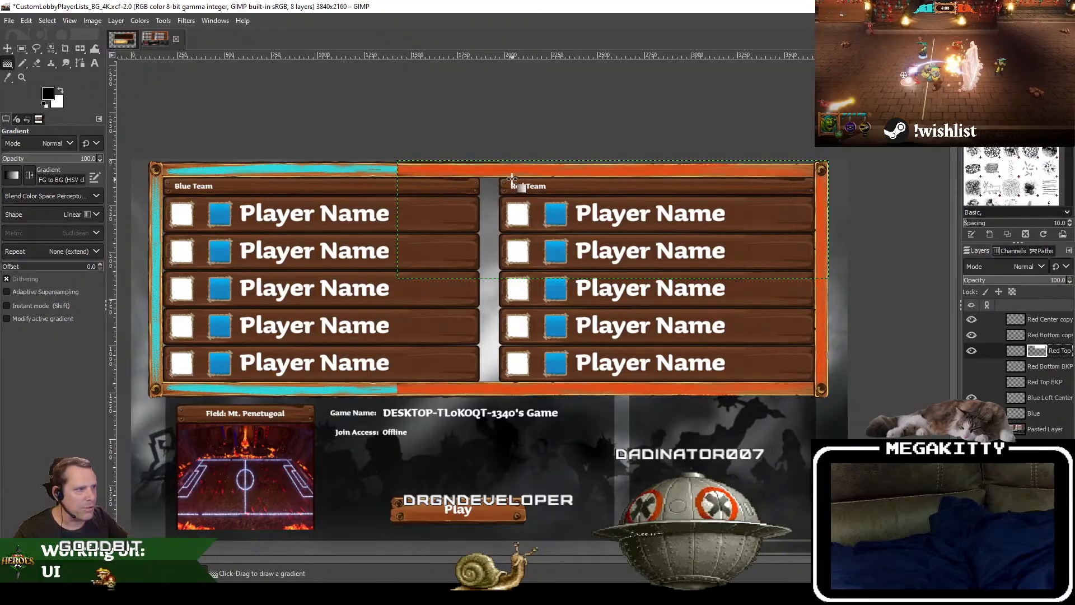
pyautogui.moveTo(530, 169)
pyautogui.mouseDown()
pyautogui.moveTo(467, 170)
pyautogui.moveTo(493, 171)
pyautogui.mouseUp()
pyautogui.hotkey('ctrl', 'z')
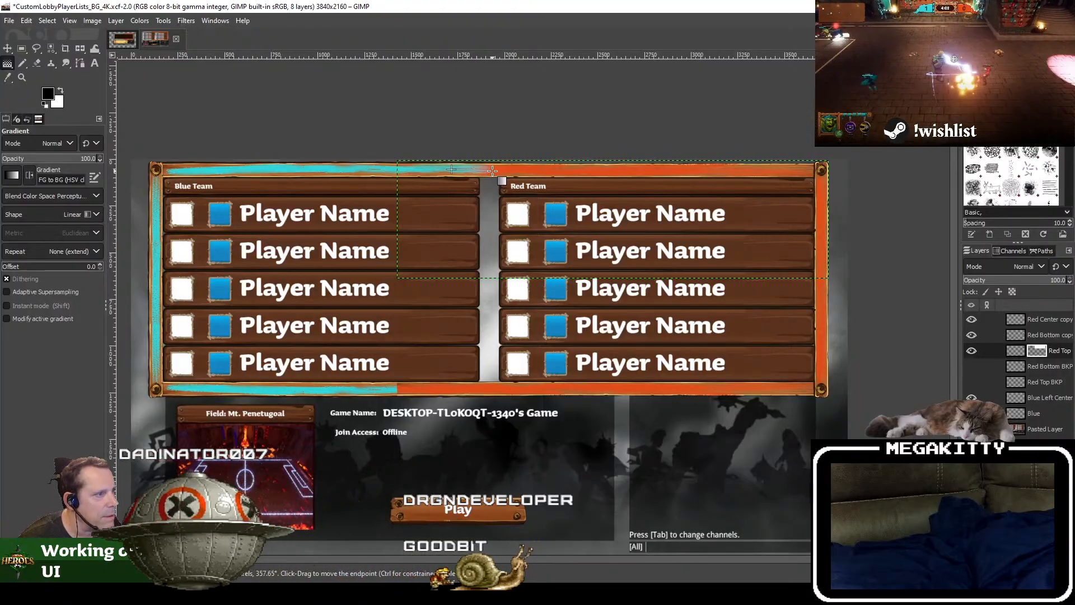
pyautogui.hotkey('ctrl', 'z')
# Step: Draw a horizontal black-to-white gradient about 61 pixels long on Red Top's mask, blending cyan into red above the gap between the lists
pyautogui.scroll(5, 492, 170)
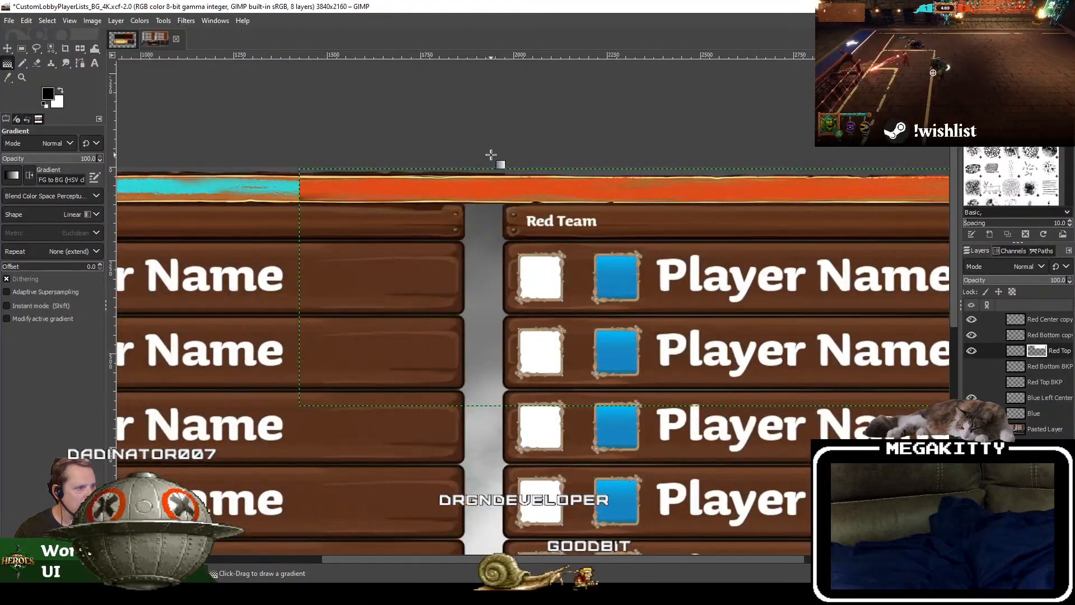
pyautogui.scroll(-1, 509, 196)
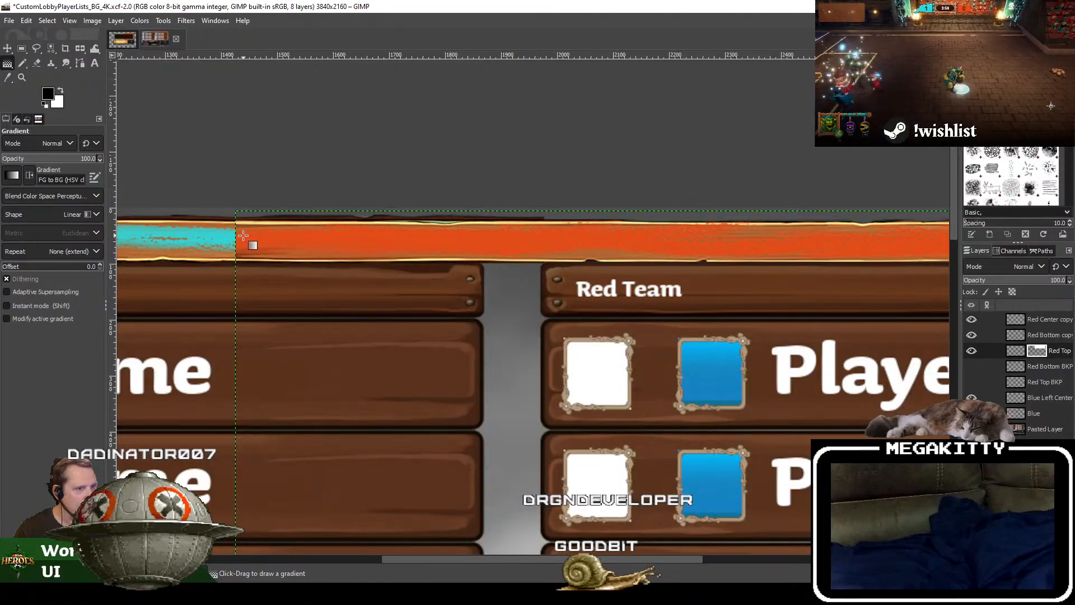
pyautogui.moveTo(480, 243); pyautogui.dragTo(513, 243)
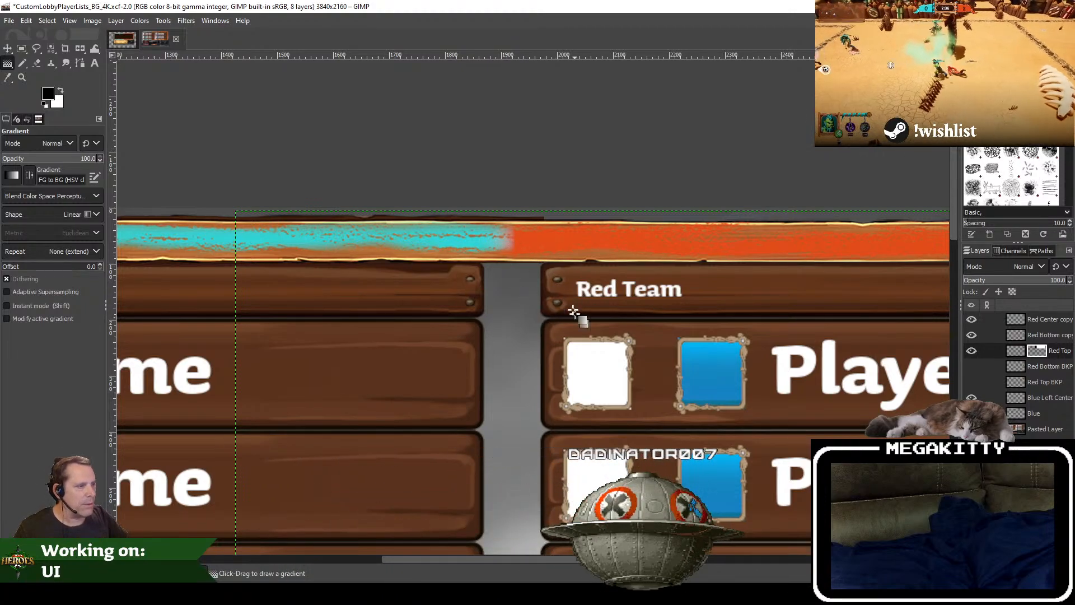
pyautogui.click(507, 249)
pyautogui.moveTo(486, 240); pyautogui.dragTo(506, 241)
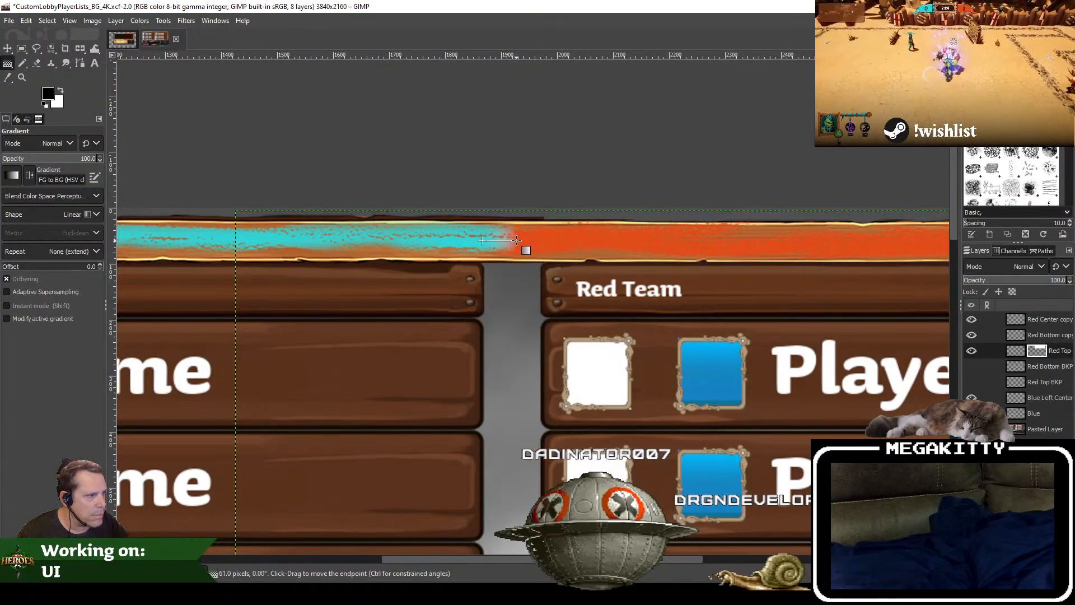
pyautogui.press('Return')
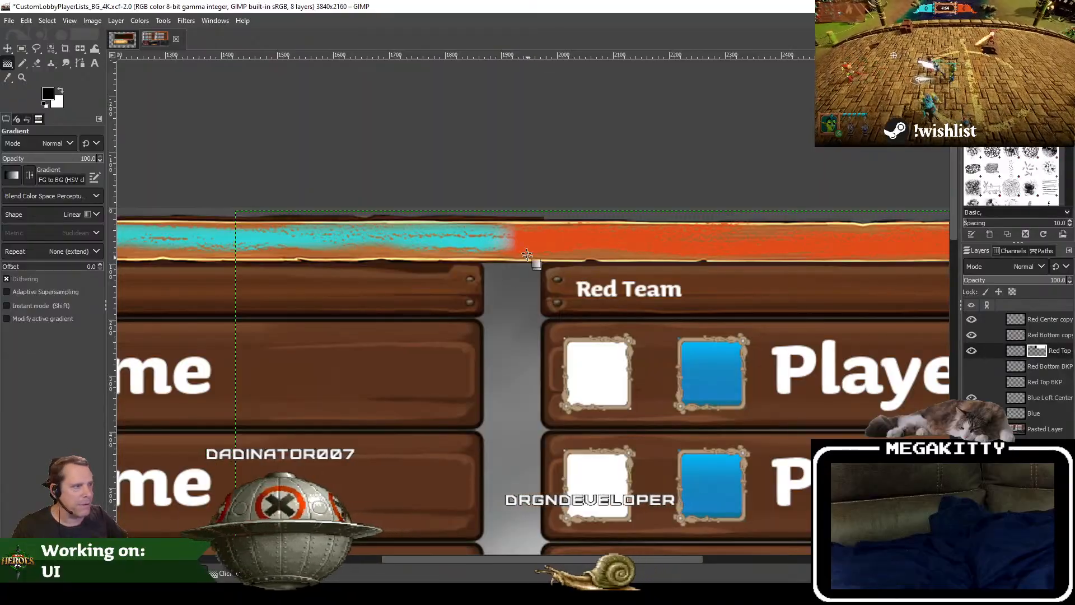
# Step: Add a layer mask to the Red Bottom copy layer
pyautogui.click(1047, 321)
pyautogui.scroll(-6, 703, 438)
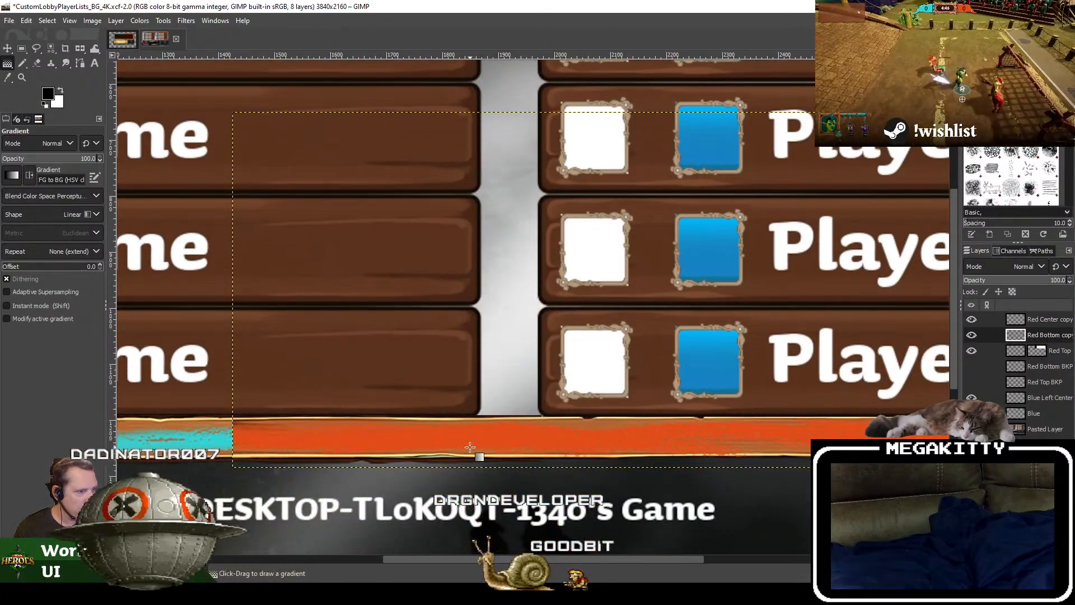
pyautogui.rightClick(1041, 335)
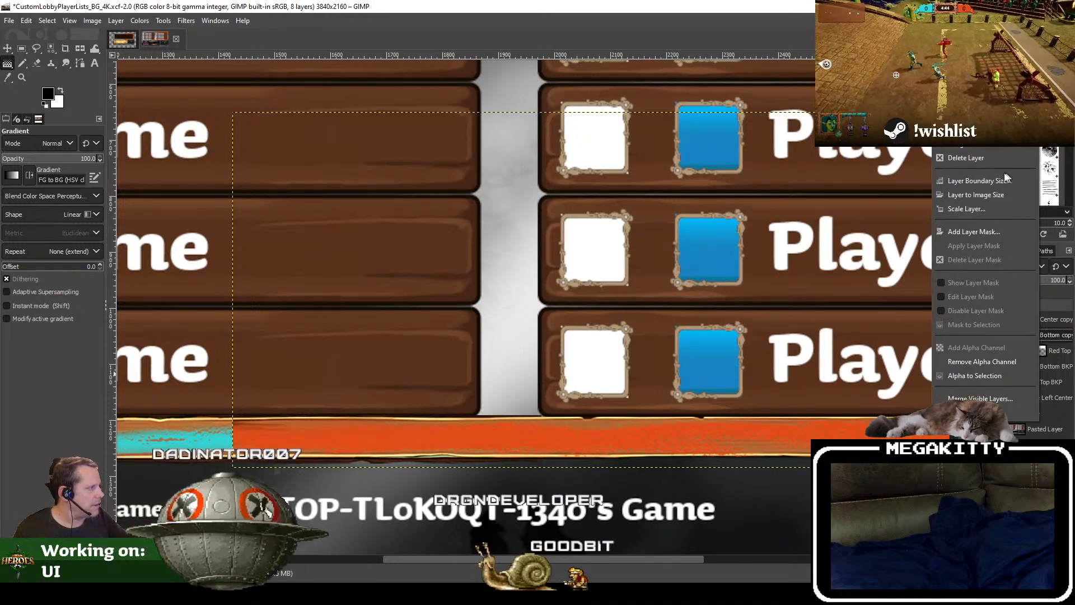
pyautogui.click(991, 236)
pyautogui.click(991, 332)
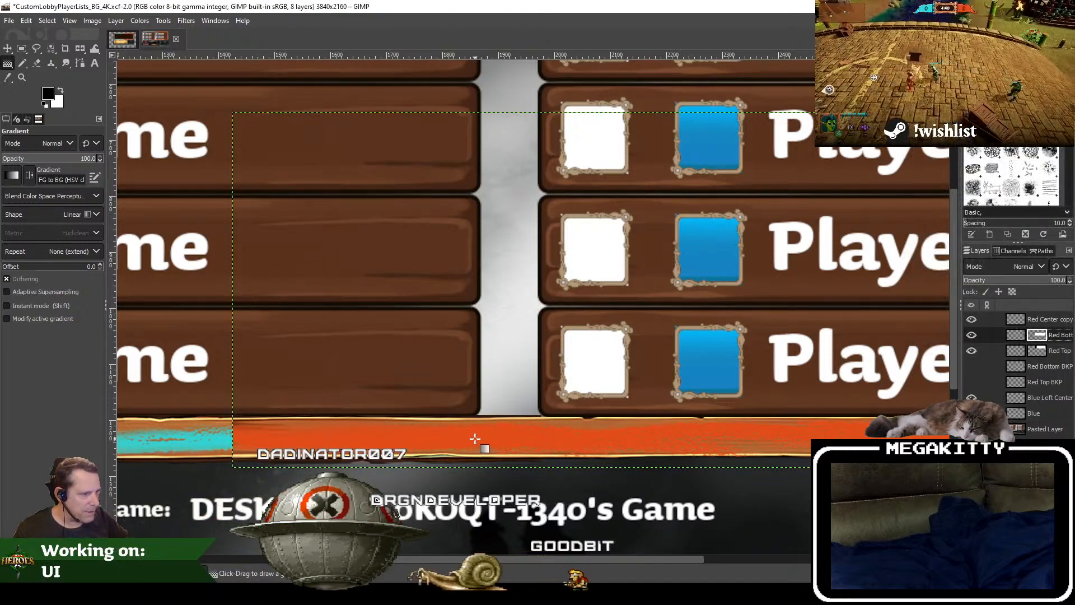
# Step: Draw a horizontal black-to-white gradient about 66 pixels long on Red Bottom copy's mask, blending cyan into red below the gap between the lists
pyautogui.scroll(-3, 483, 437)
pyautogui.moveTo(477, 388); pyautogui.dragTo(511, 389)
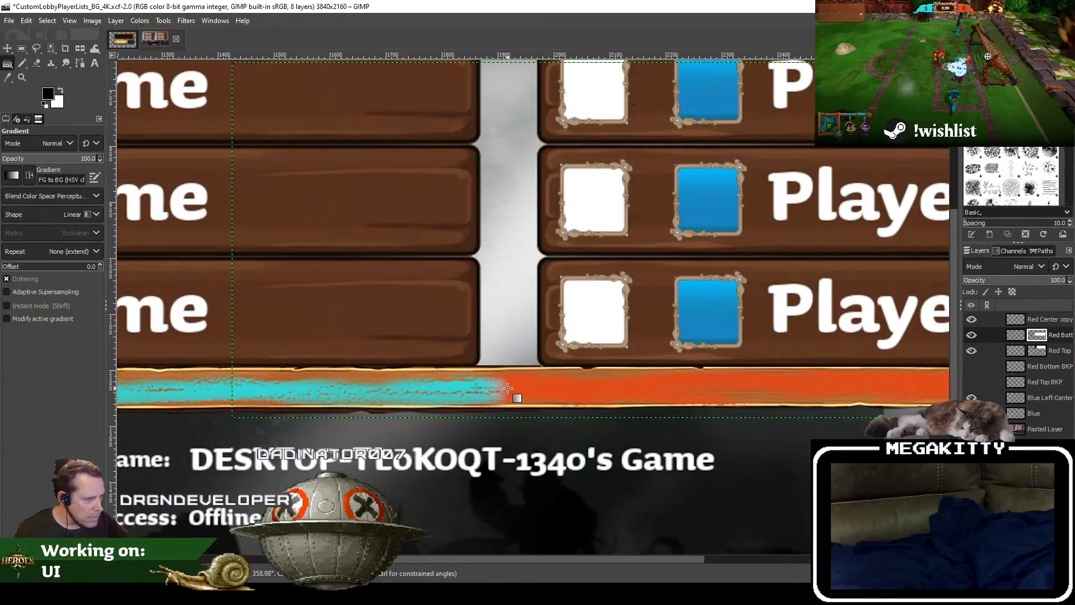
pyautogui.moveTo(507, 388); pyautogui.dragTo(513, 388)
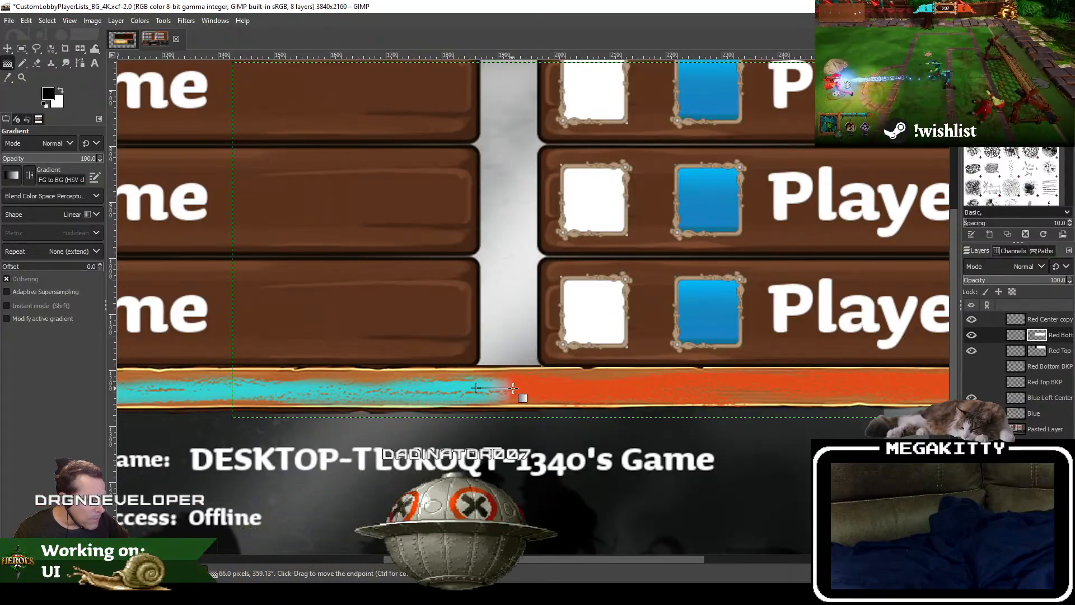
pyautogui.press('Return')
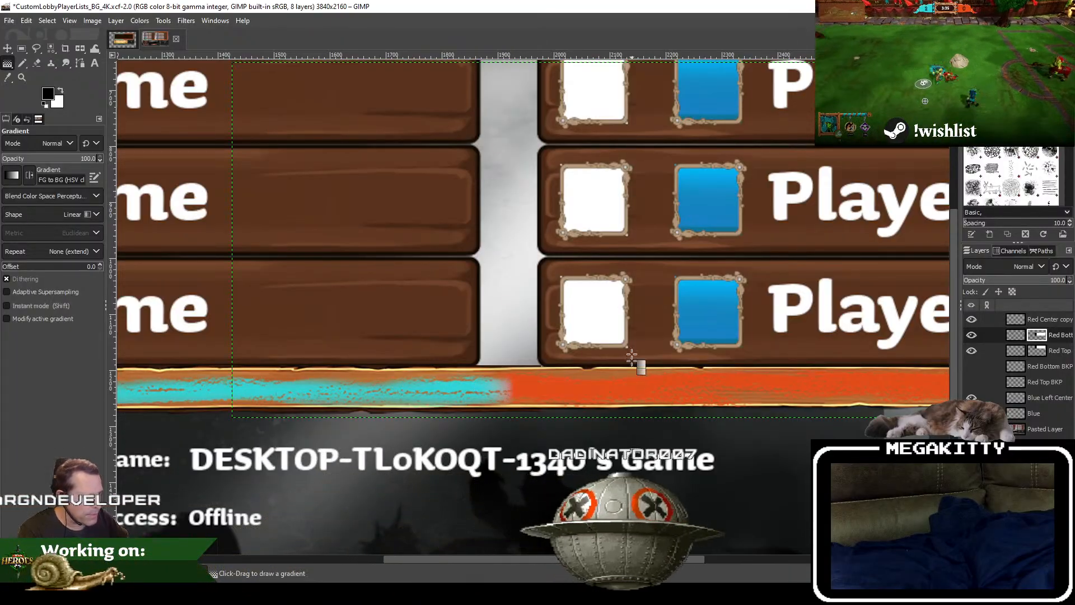
# Step: Save the CustomLobbyPlayerLists_BG_4K image with both masked border layers
pyautogui.moveTo(632, 356); pyautogui.dragTo(594, 573)
pyautogui.scroll(-3, 496, 260)
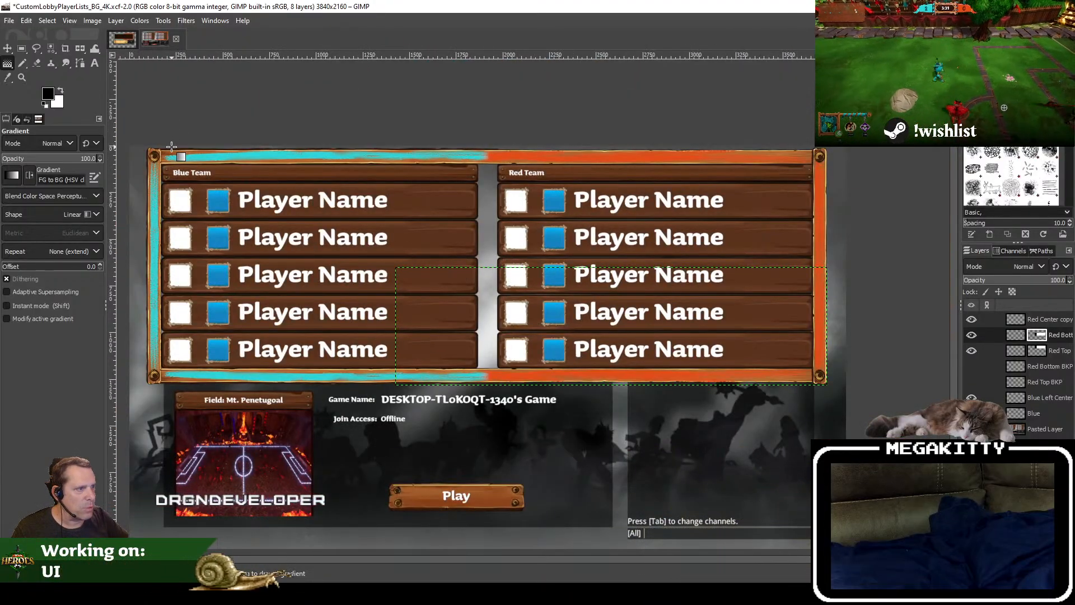
pyautogui.click(9, 21)
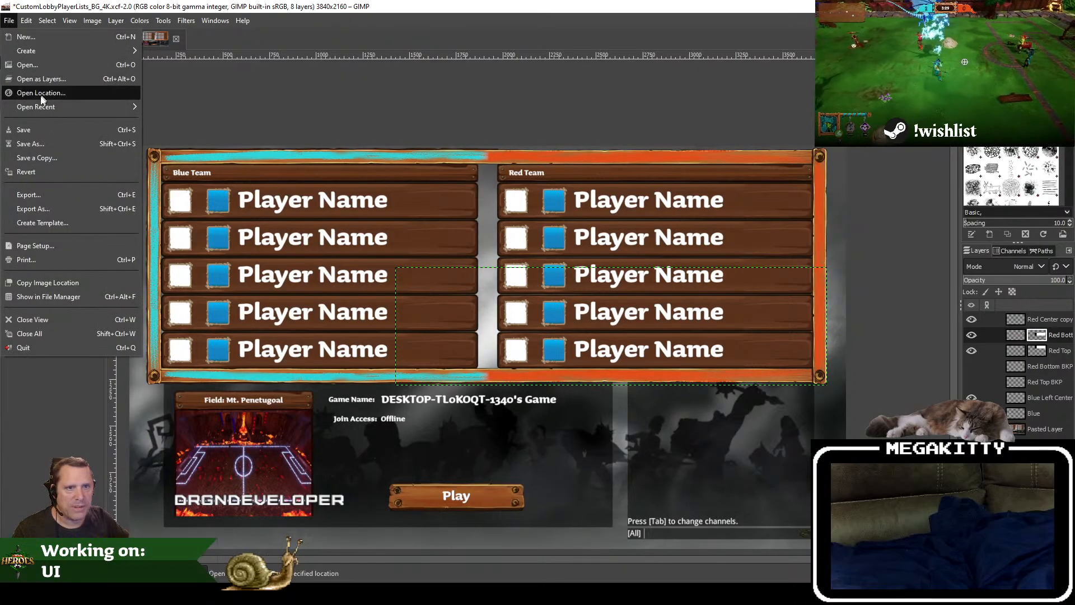
pyautogui.click(31, 130)
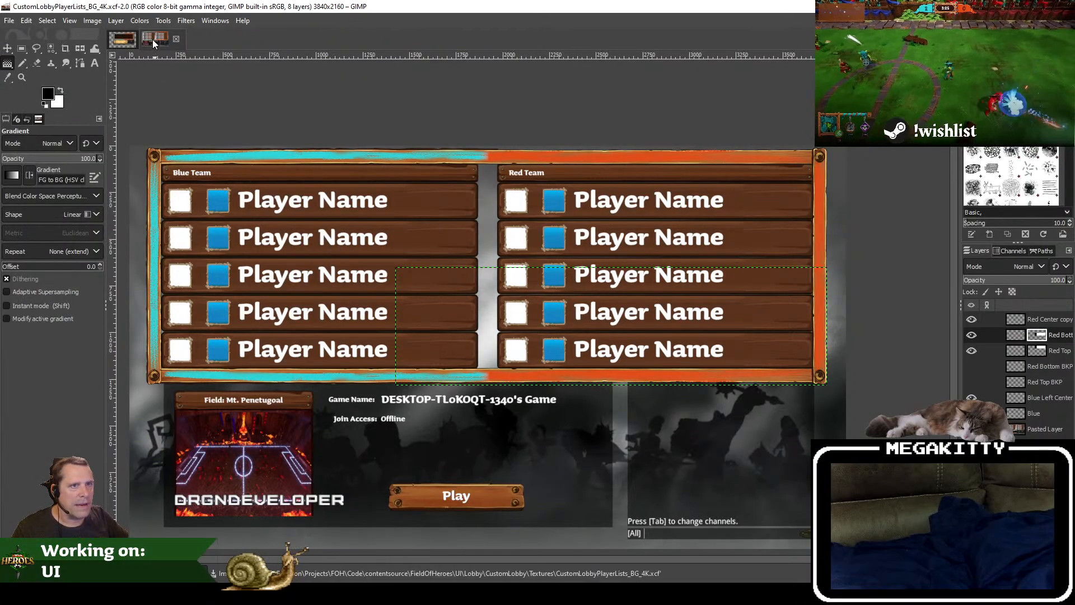
# Step: Copy the dark wood panel layer UI_Stats_Painted_01.png from the CustomLobbyPlayerLists_BG image and return to the CustomLobbyPlayerLists_BG_4K image
pyautogui.click(123, 40)
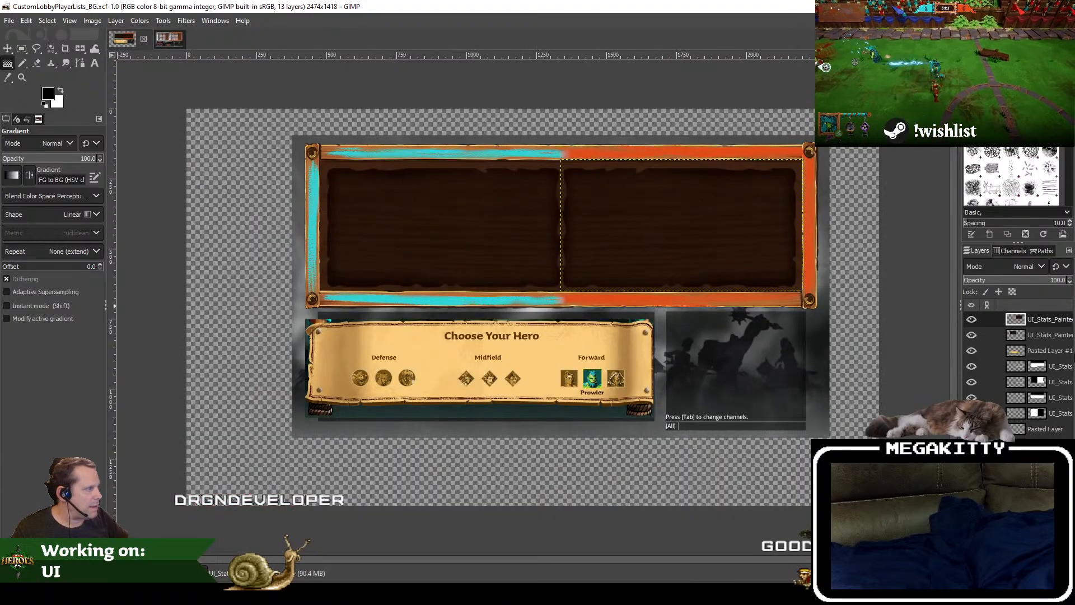
pyautogui.rightClick(1043, 335)
pyautogui.click(874, 221)
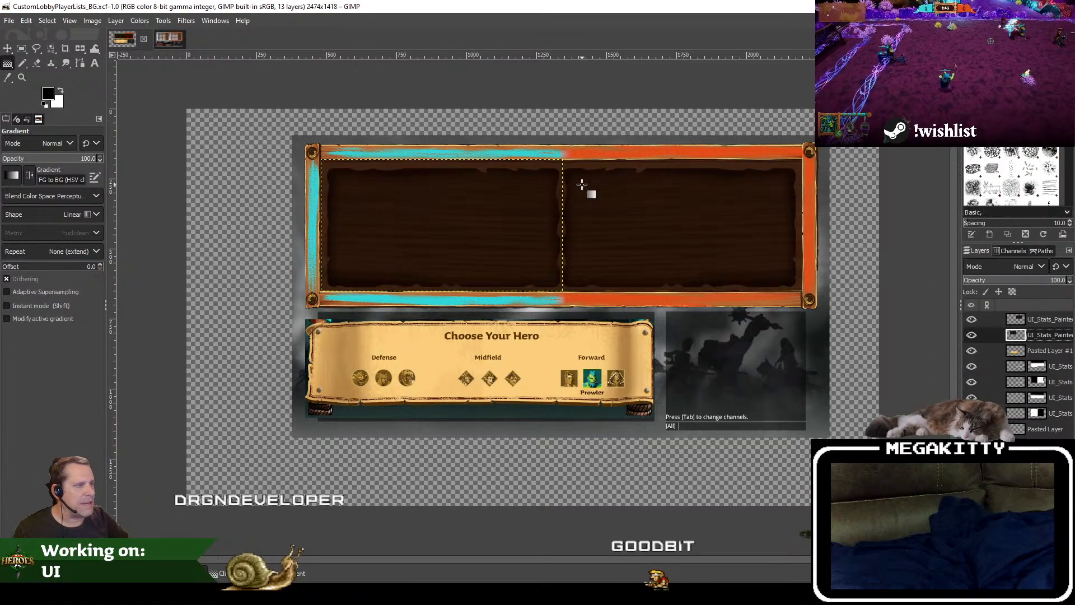
pyautogui.moveTo(493, 203); pyautogui.dragTo(424, 261)
pyautogui.scroll(1, 339, 270)
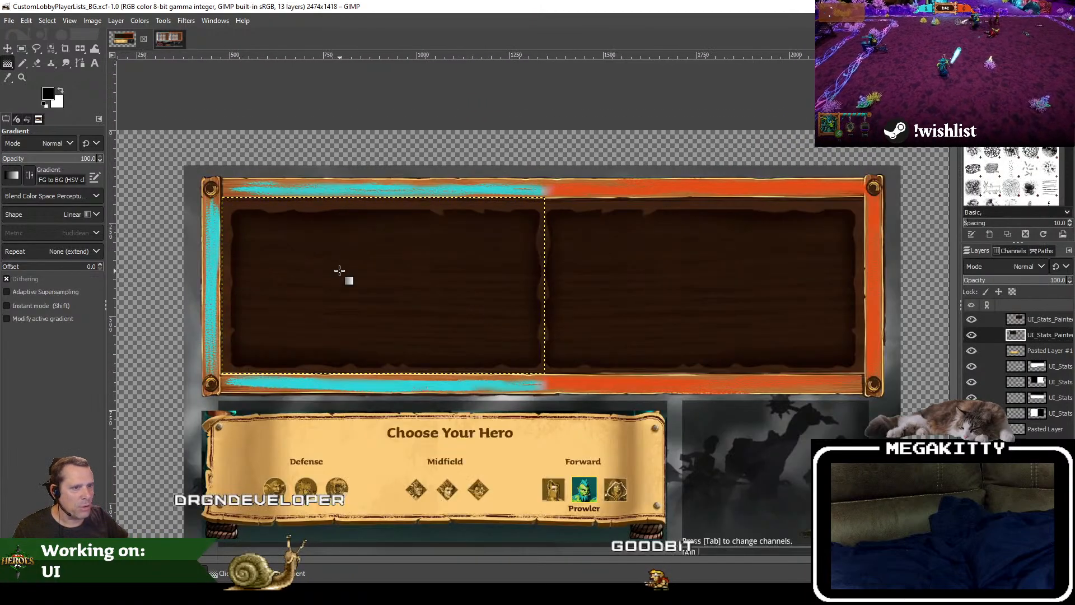
pyautogui.rightClick(1046, 340)
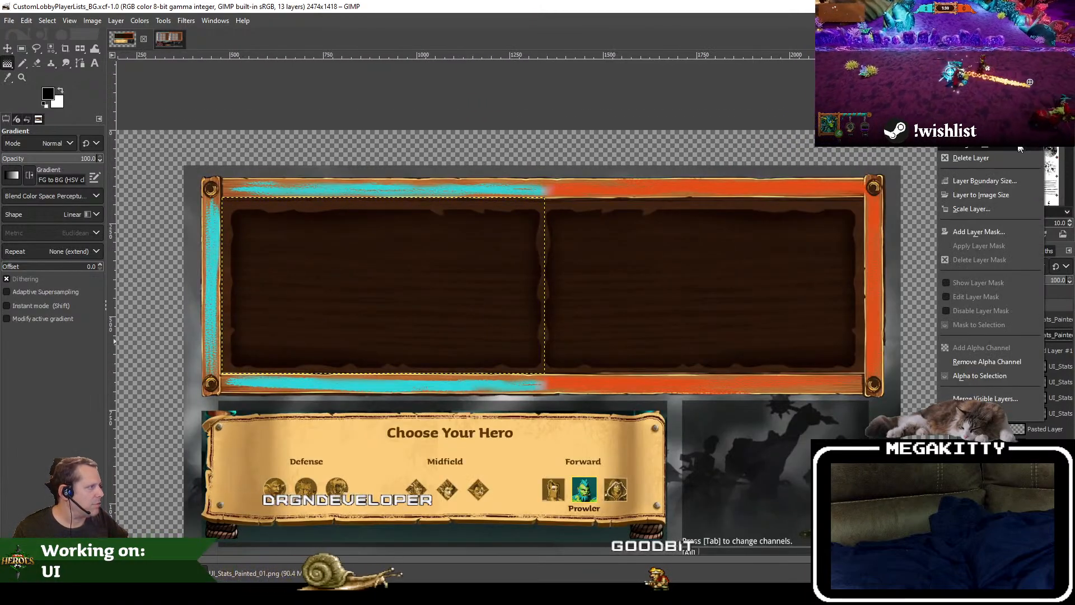
pyautogui.press('Escape')
pyautogui.click(25, 20)
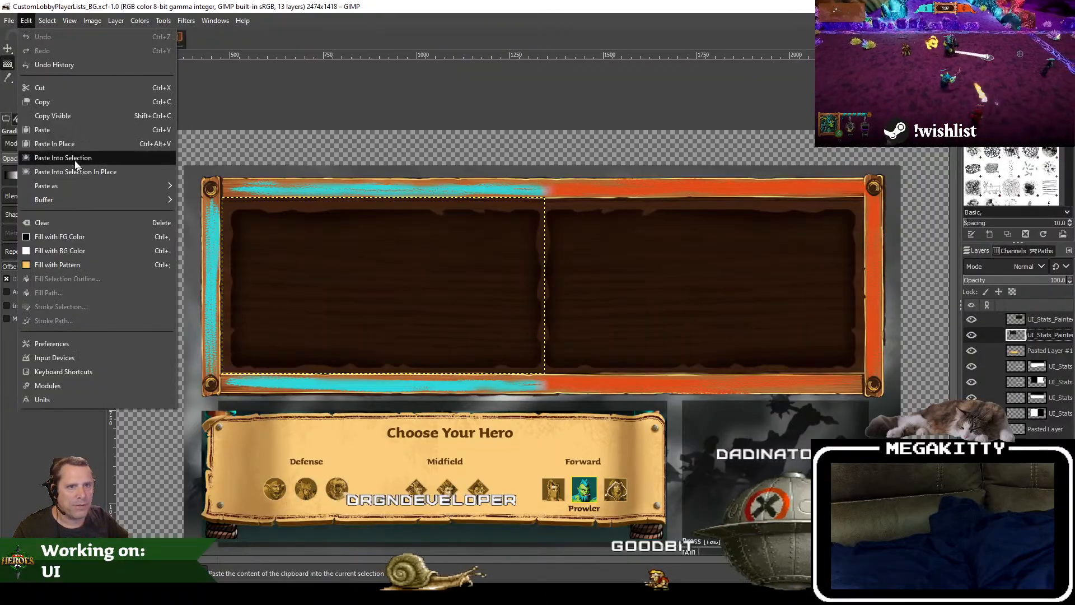
pyautogui.click(54, 102)
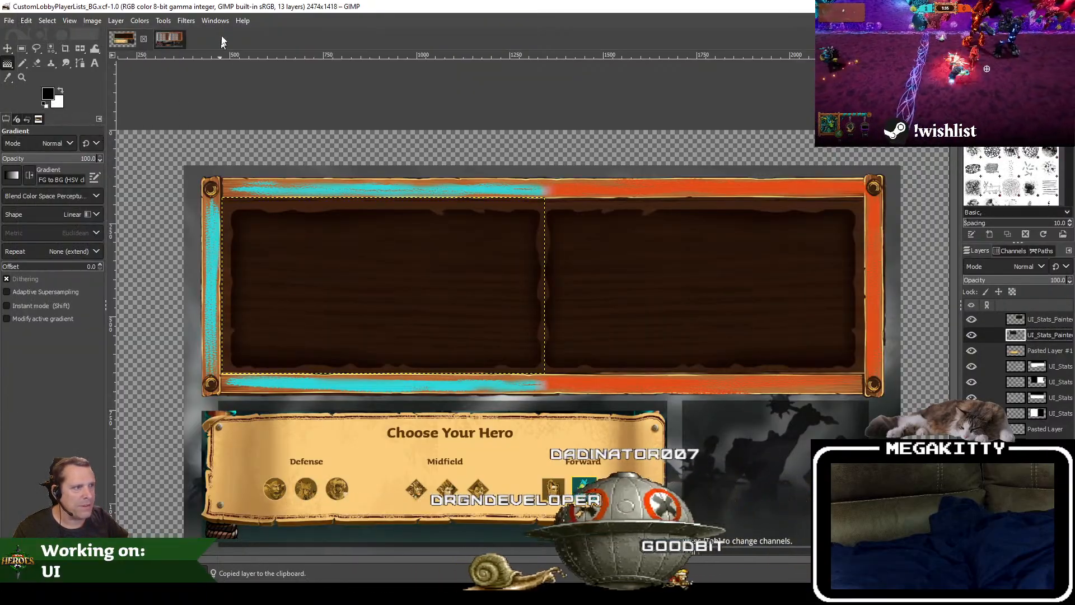
pyautogui.click(167, 38)
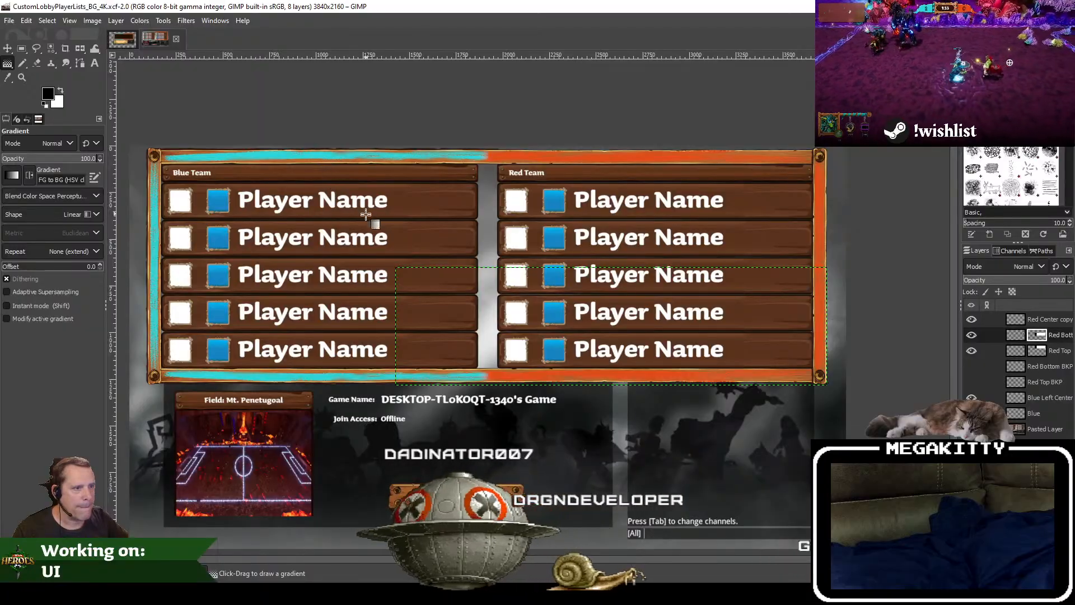
# Step: Try to paste the copied wood panel as a new layer while Red Bottom copy's mask is active, and delete the floating selection
pyautogui.hotkey('ctrl', 'v')
pyautogui.rightClick(1058, 347)
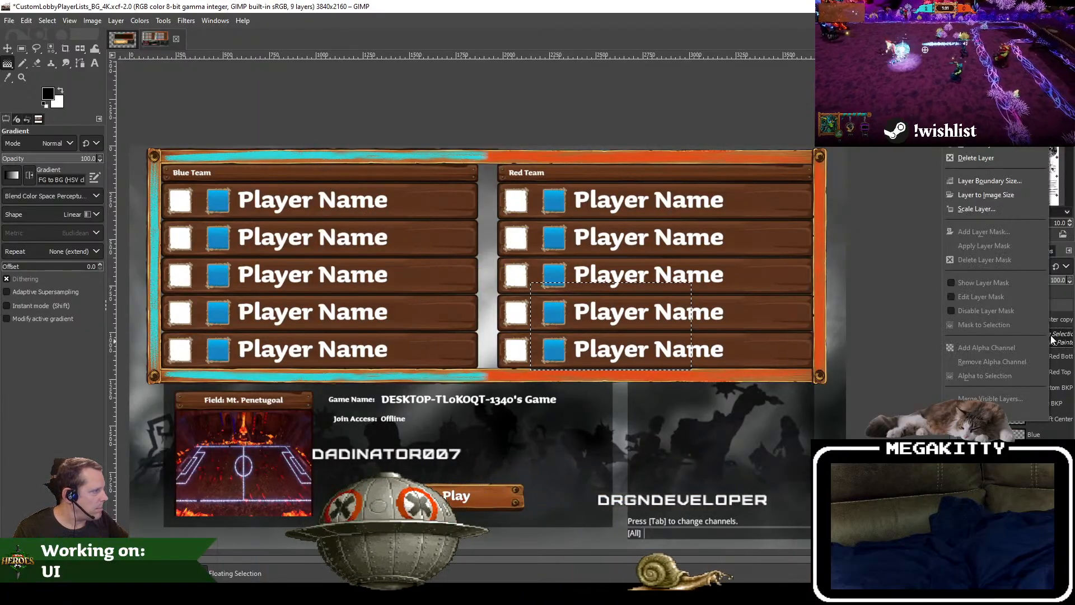
pyautogui.click(1058, 312)
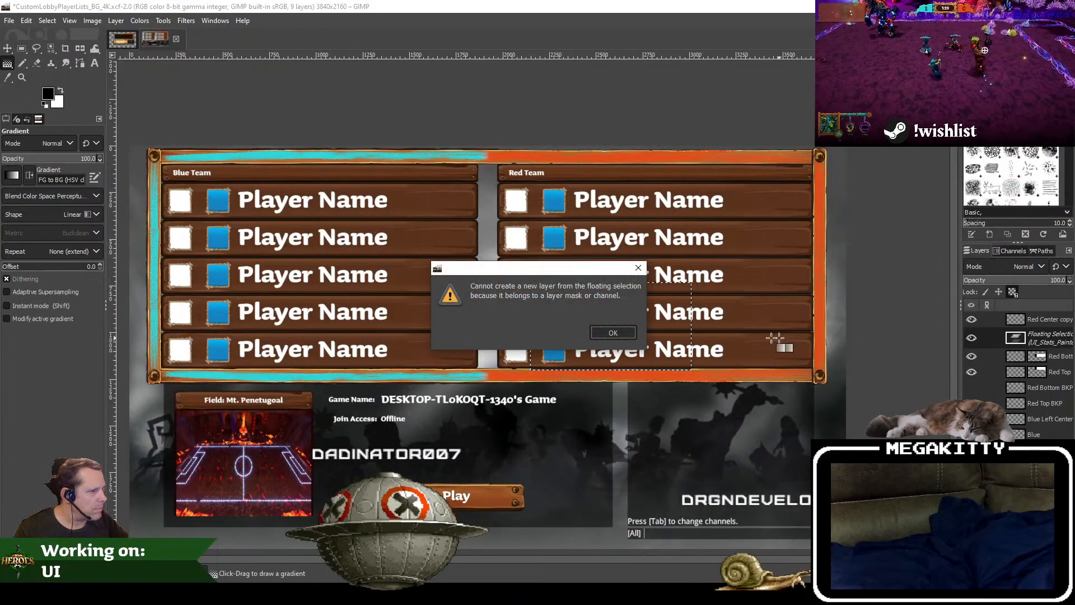
pyautogui.click(613, 333)
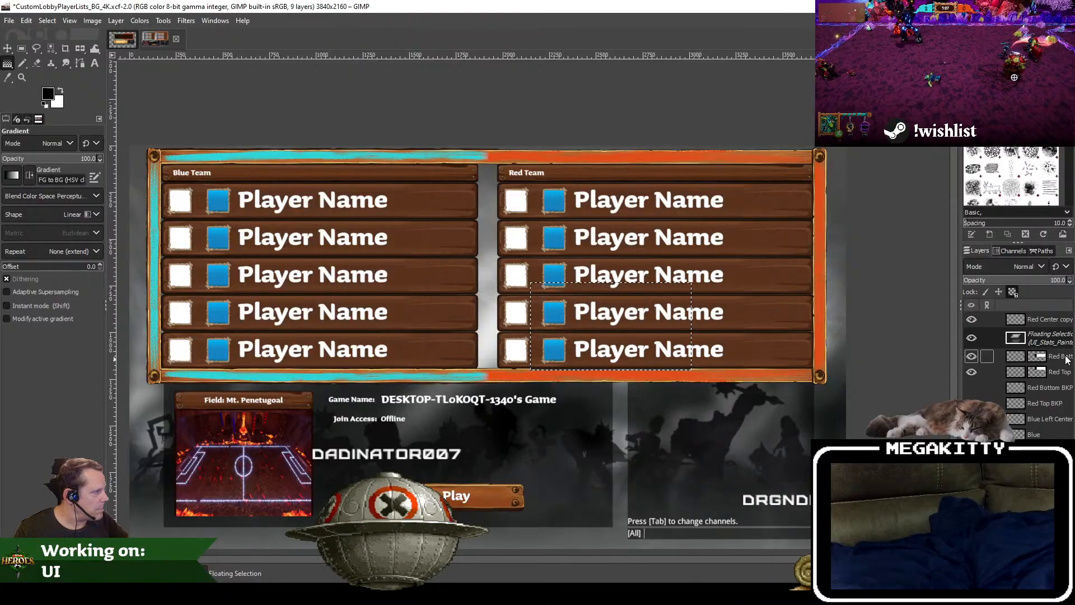
pyautogui.rightClick(1049, 344)
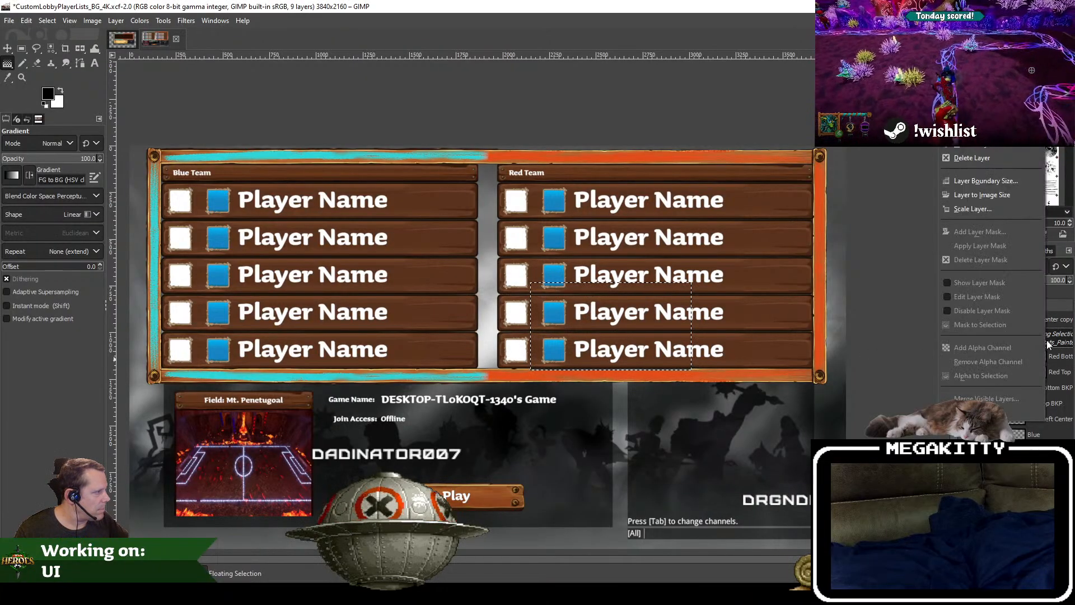
pyautogui.click(1000, 158)
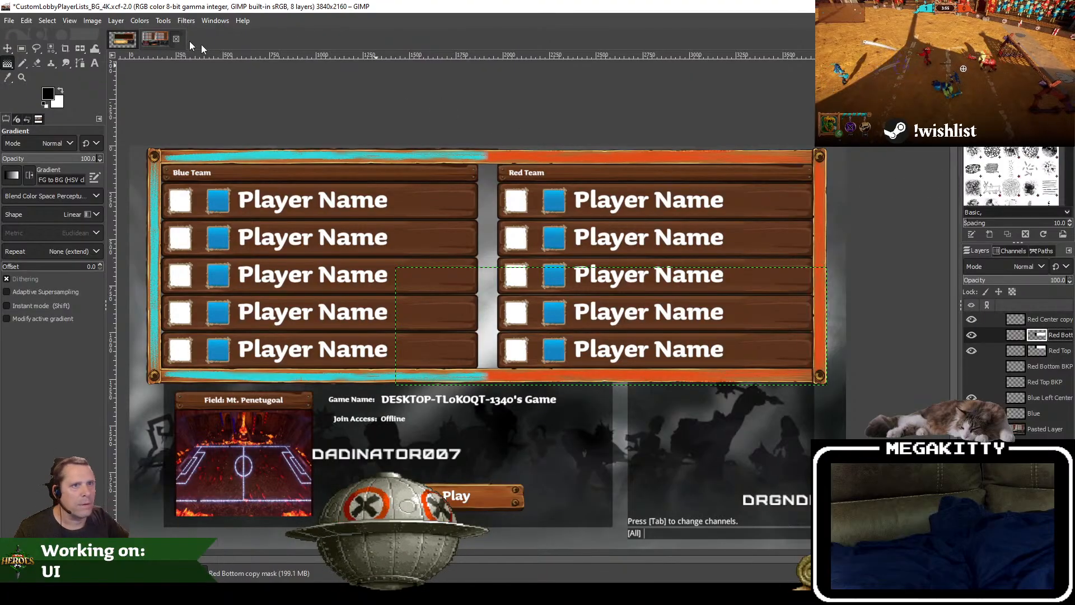
# Step: Paste the copied dark wood panel as a new layer and move it over the middle of the Blue Team player list
pyautogui.hotkey('ctrl', 'v')
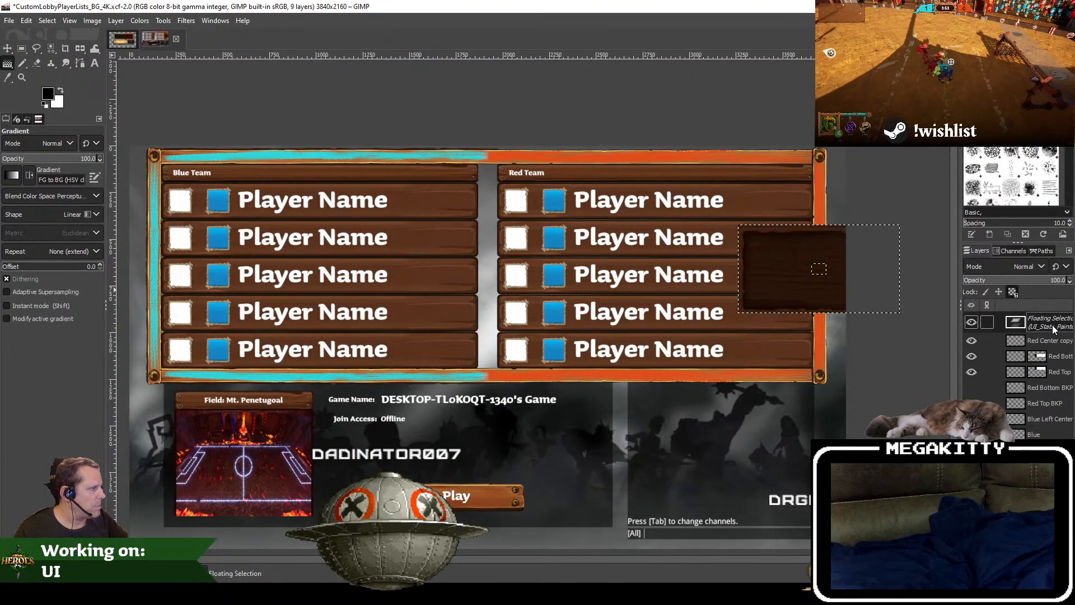
pyautogui.rightClick(1054, 326)
pyautogui.click(989, 102)
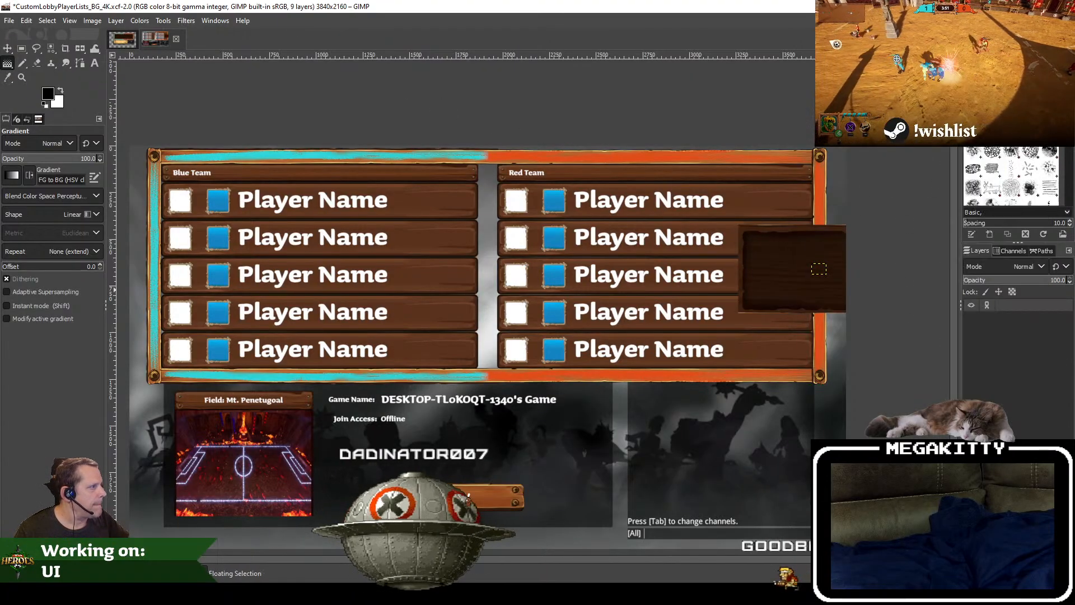
pyautogui.click(9, 49)
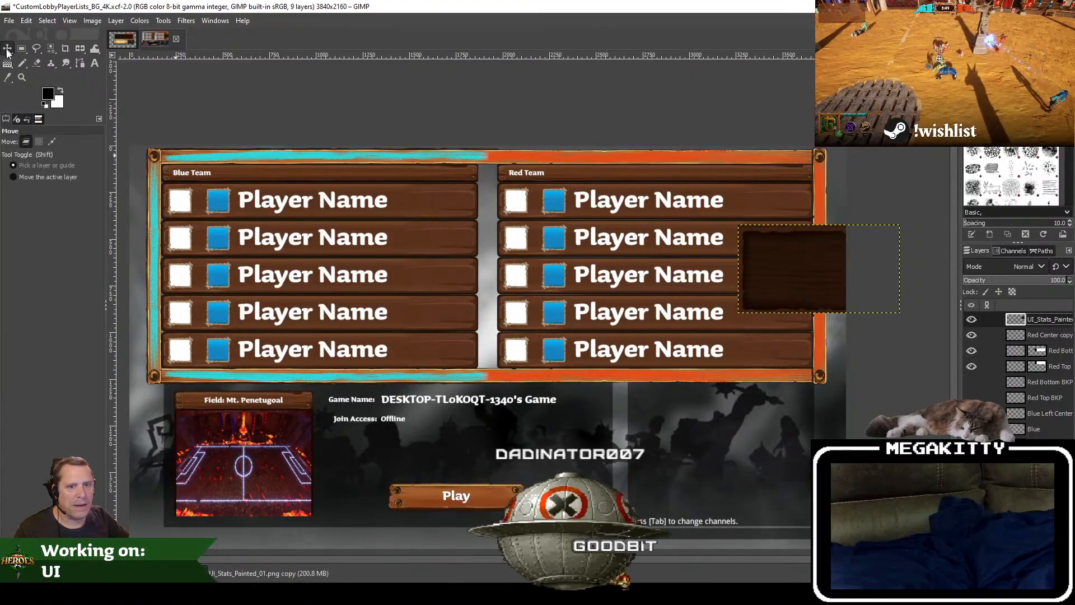
pyautogui.moveTo(812, 266); pyautogui.dragTo(303, 249)
pyautogui.moveTo(294, 244); pyautogui.dragTo(427, 273)
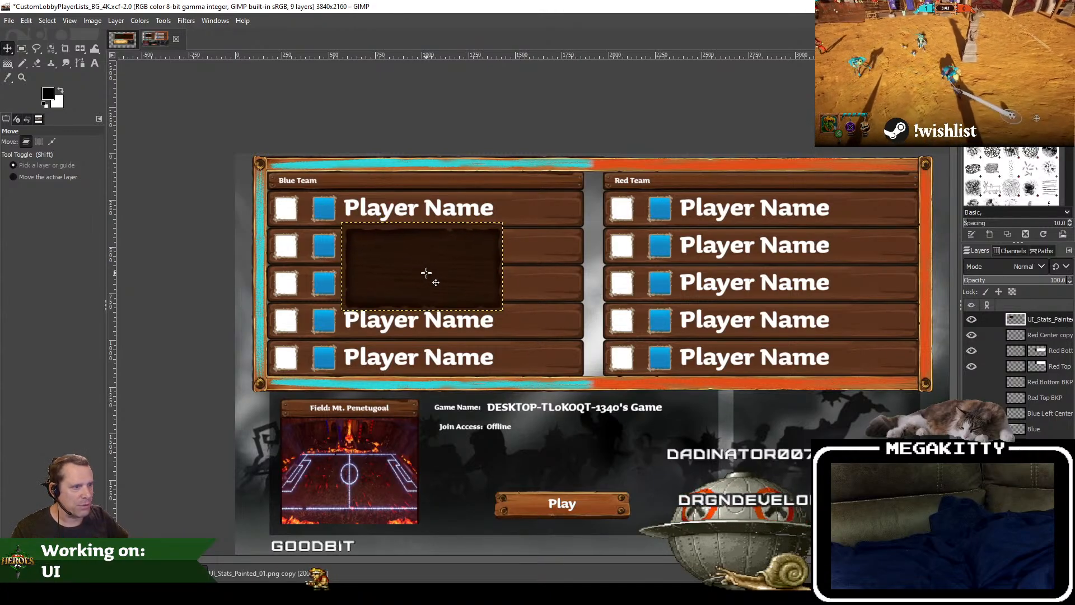
pyautogui.click(92, 20)
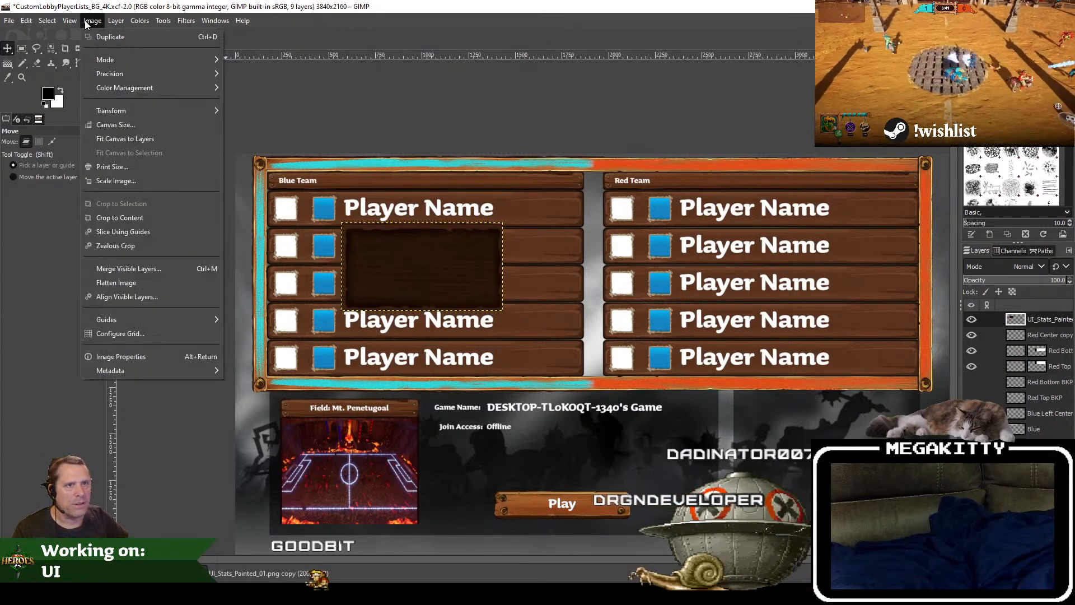
pyautogui.click(124, 186)
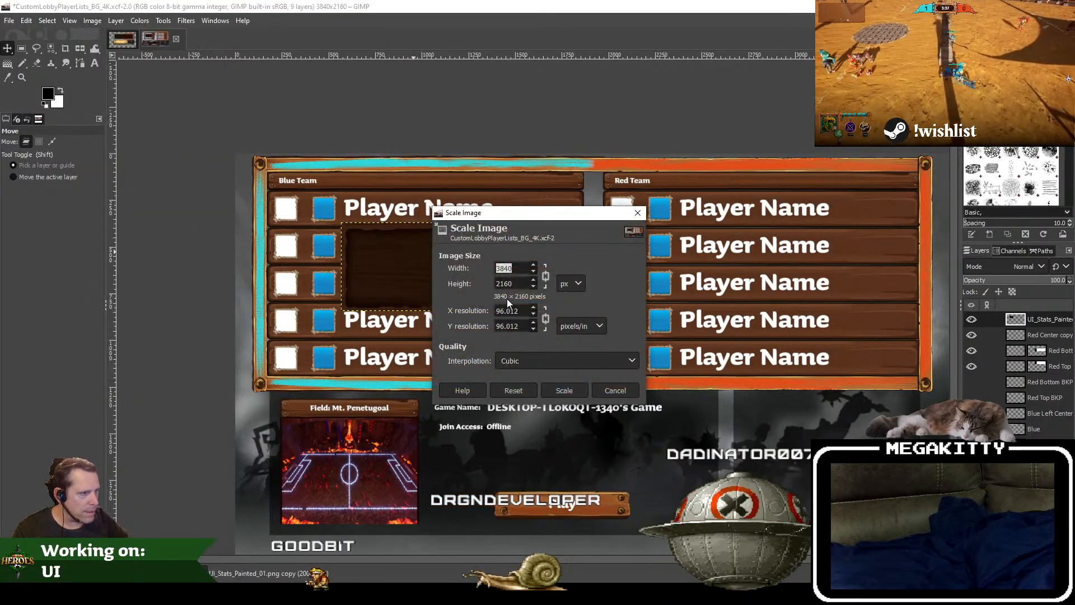
pyautogui.press('Escape')
# Step: Scale the pasted wood panel layer to 1730 × 944 pixels and align it inside the frame's upper-left corner over the Blue Team list
pyautogui.click(116, 21)
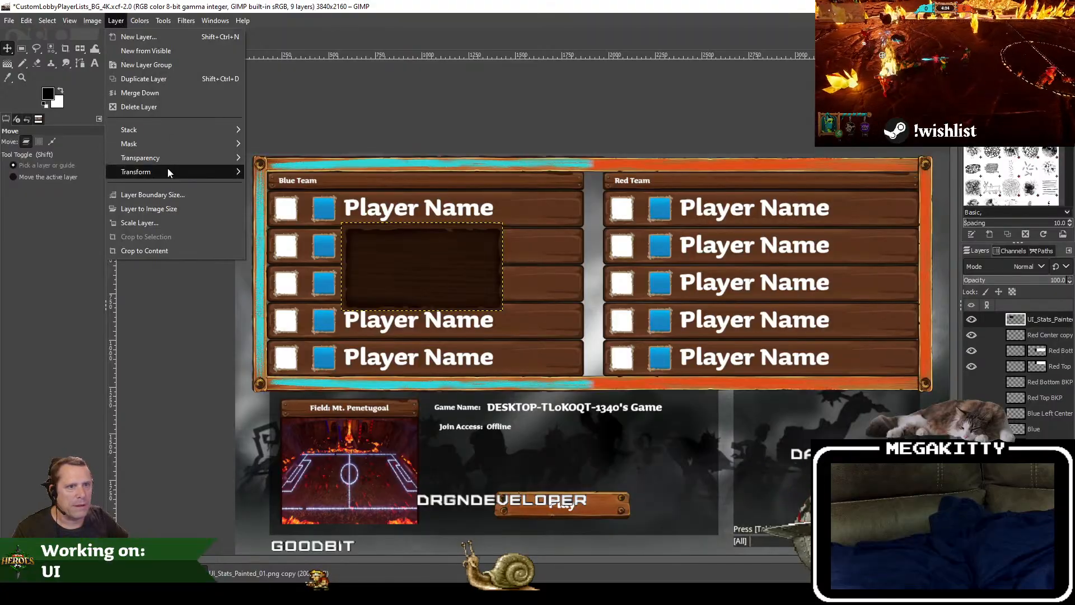
pyautogui.click(160, 223)
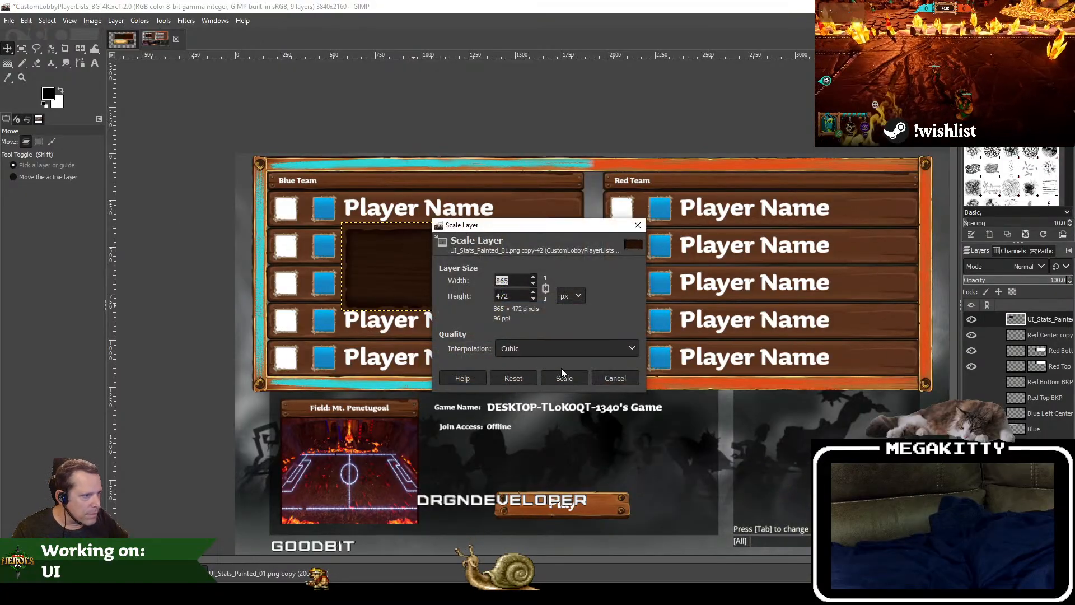
pyautogui.press('super')
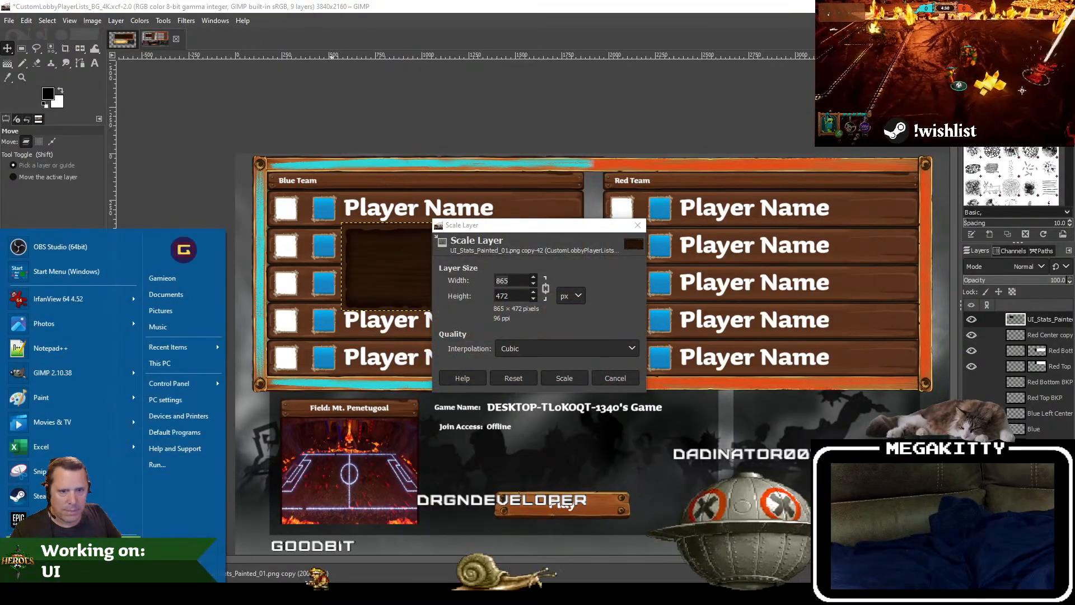
pyautogui.write('calc')
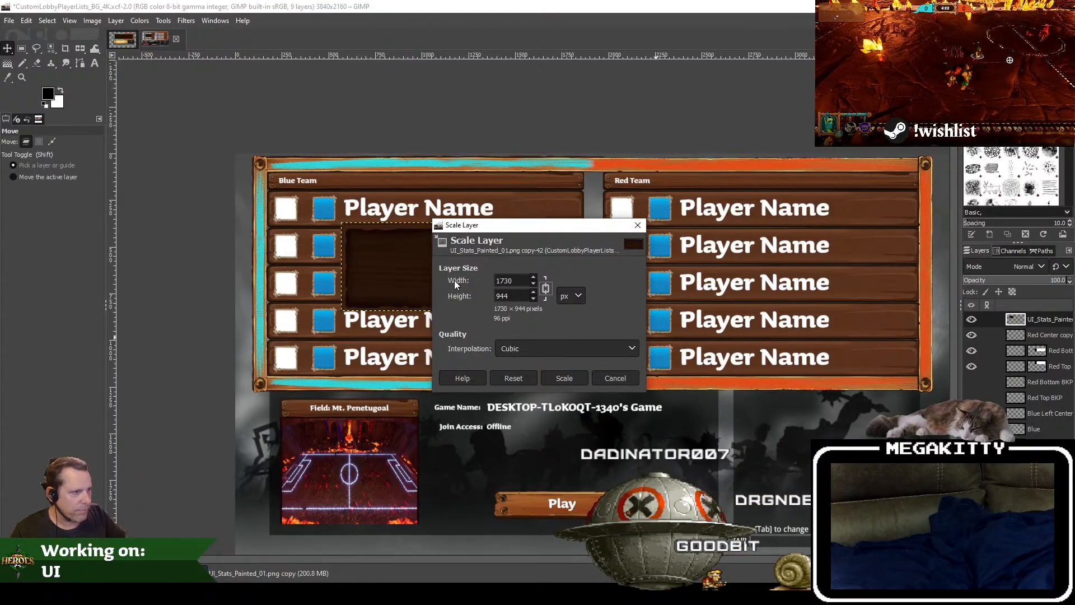
pyautogui.click(565, 379)
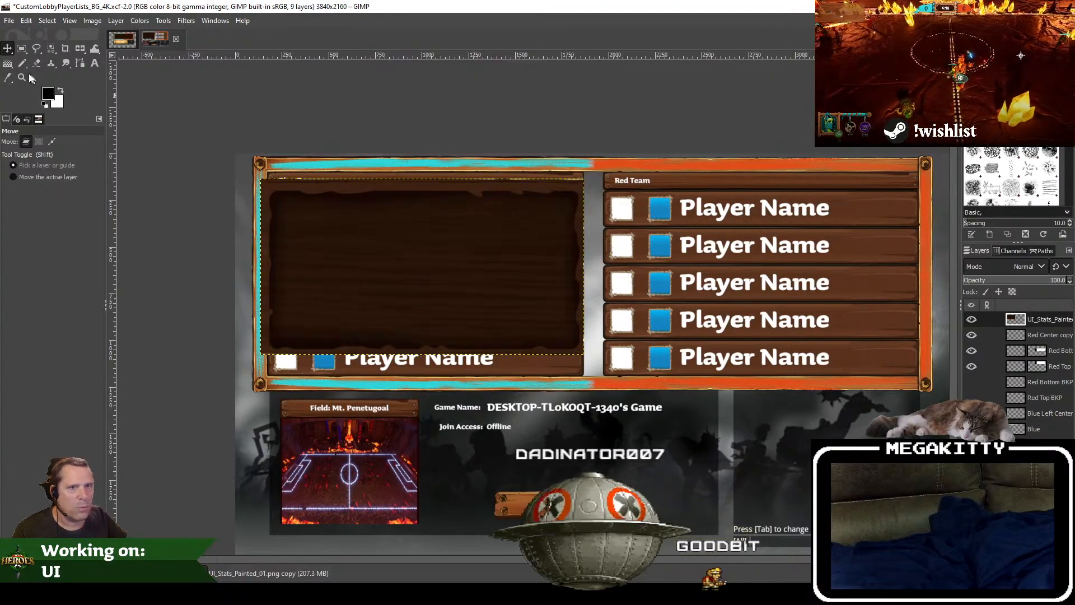
pyautogui.moveTo(447, 255); pyautogui.dragTo(455, 248)
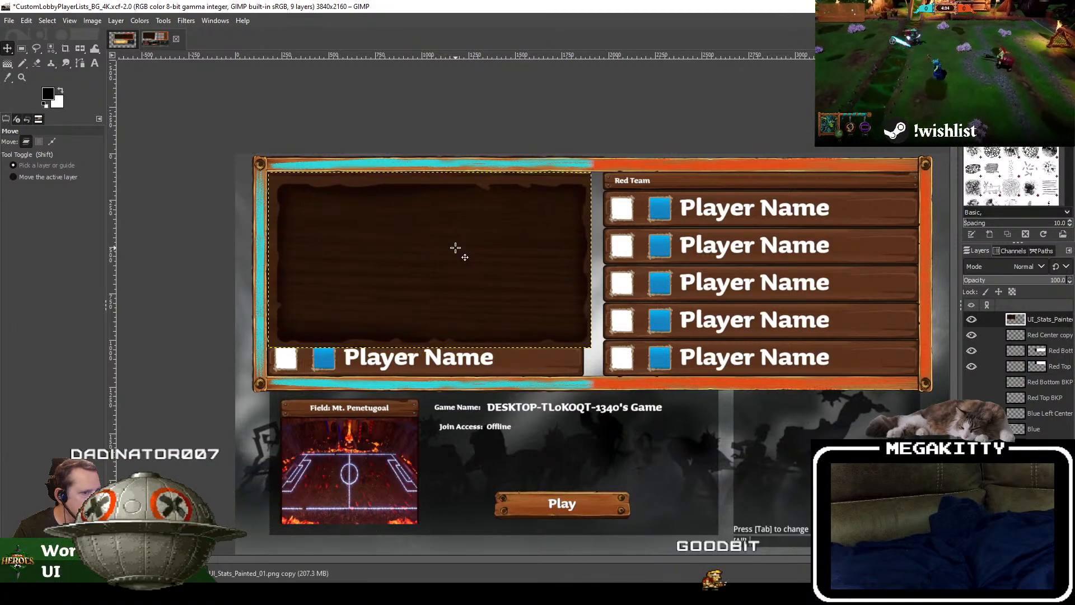
# Step: Compare the panel placement with the CustomLobbyPlayerLists_BG image and delete the pasted wood panel layer from the CustomLobbyPlayerLists_BG_4K image
pyautogui.click(117, 39)
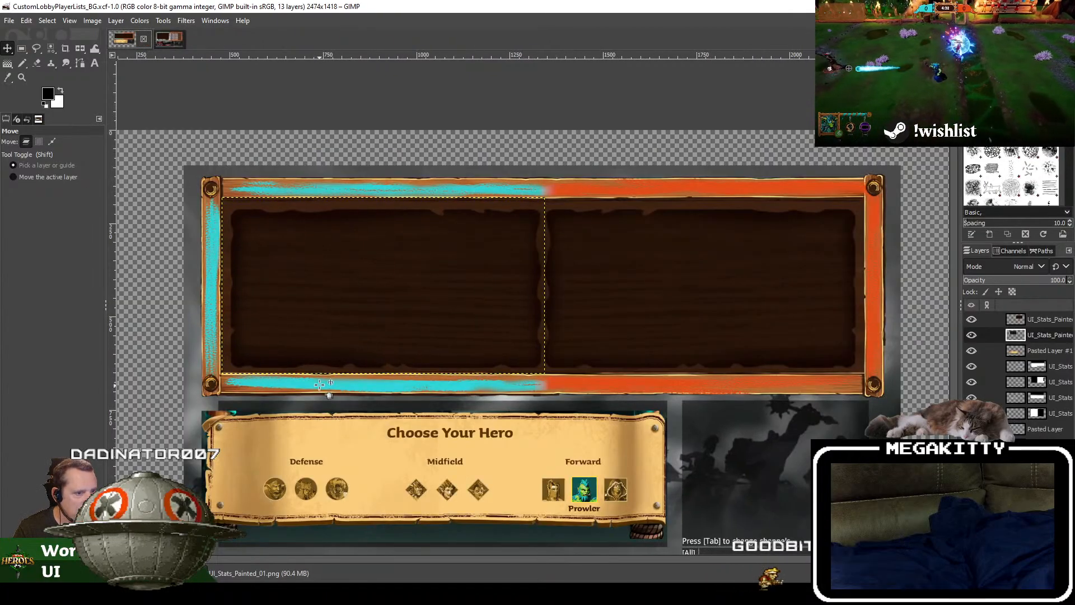
pyautogui.click(162, 39)
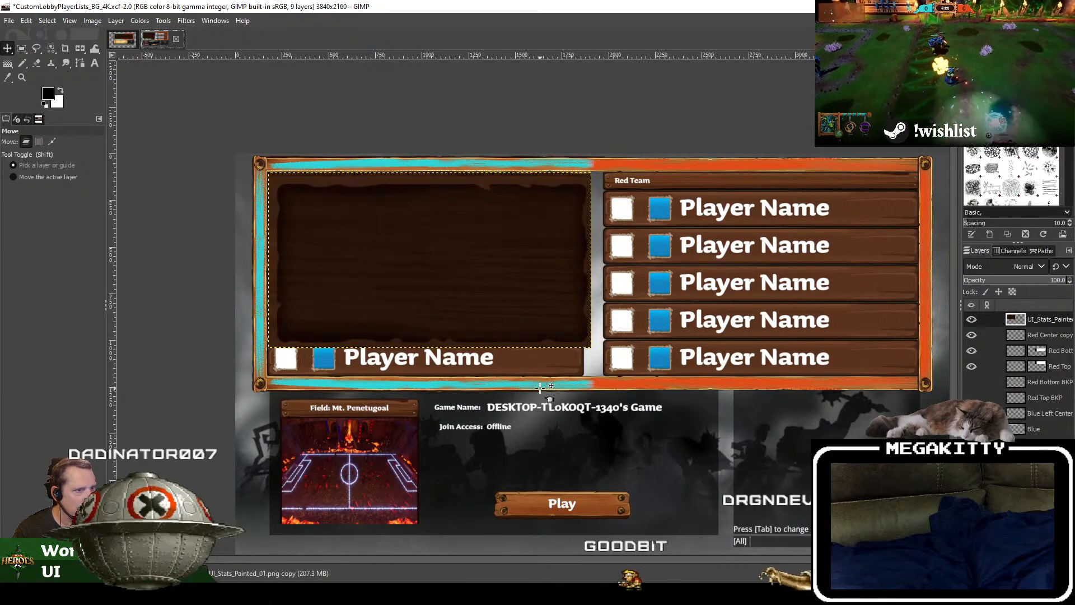
pyautogui.rightClick(1053, 318)
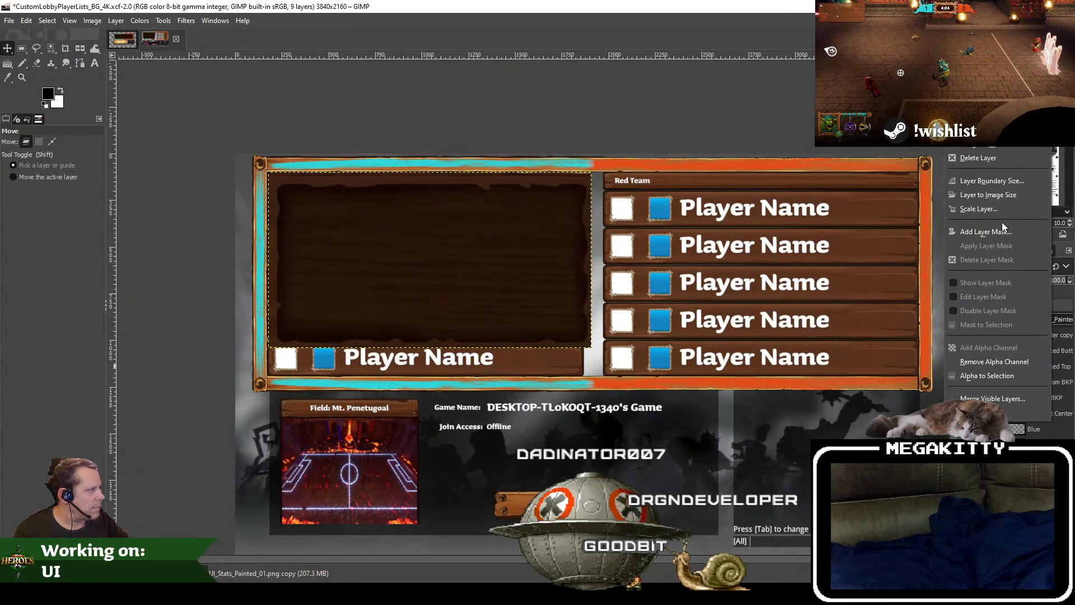
pyautogui.click(981, 158)
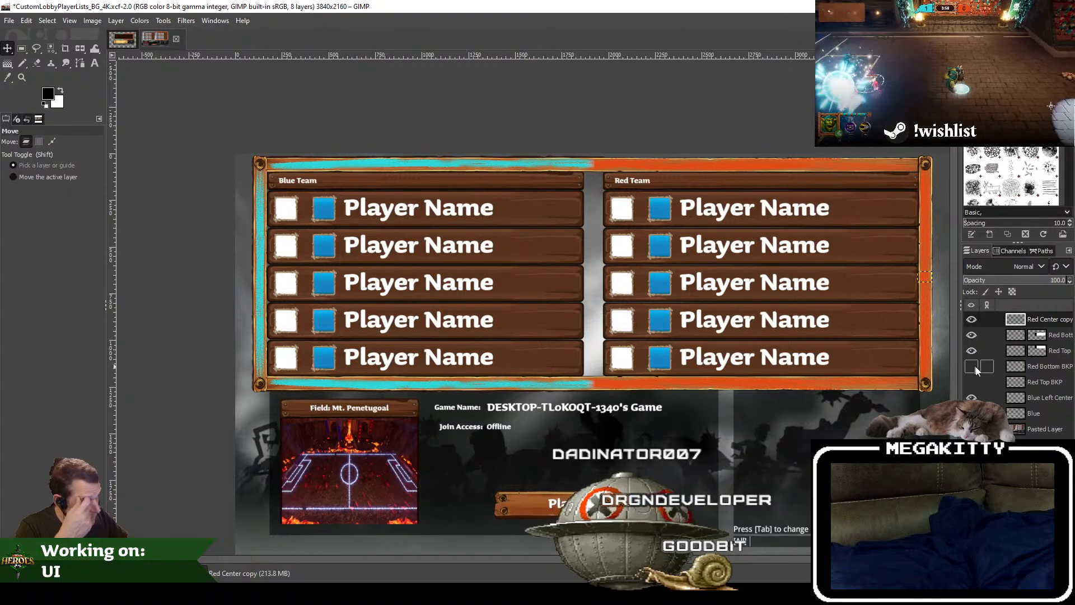
# Step: Toggle the visibility of the Blue and Blue Left Center layers to examine which border pieces each one holds
pyautogui.click(1042, 413)
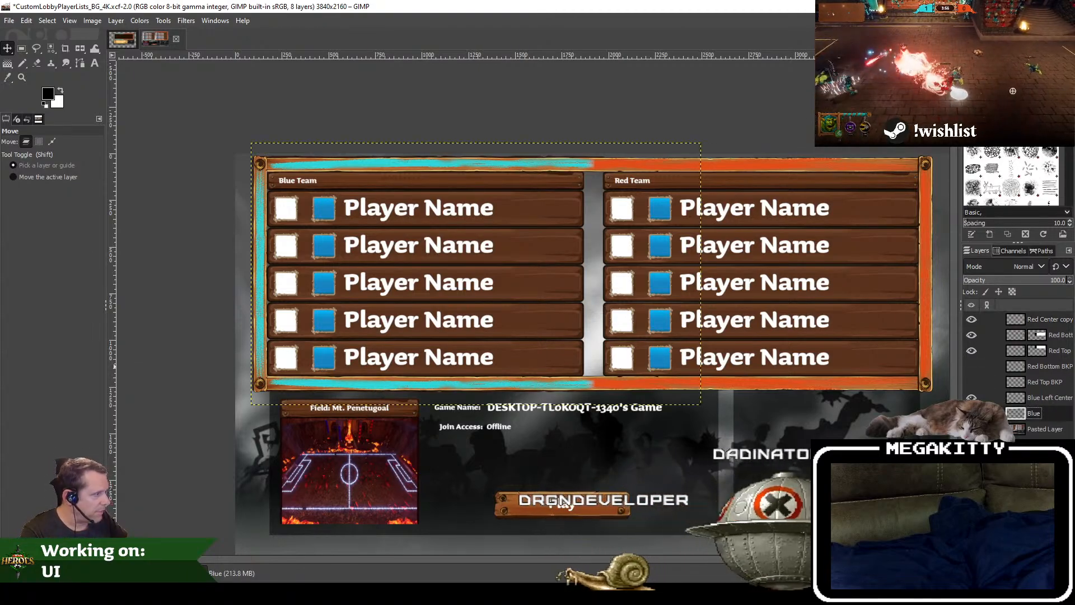
pyautogui.click(972, 413)
pyautogui.click(972, 413)
pyautogui.click(971, 413)
pyautogui.click(972, 413)
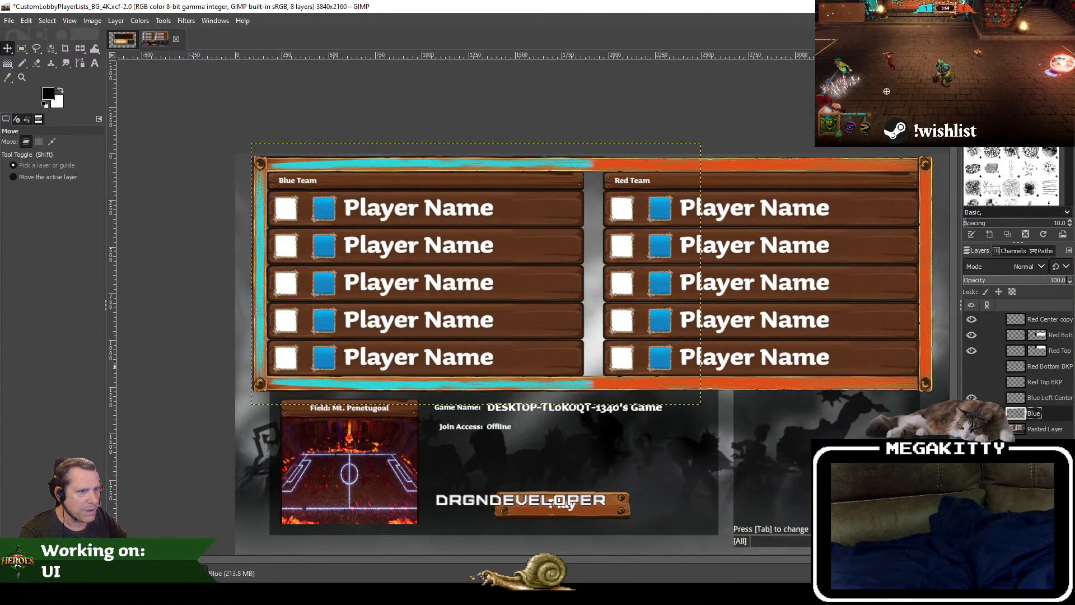
pyautogui.click(972, 398)
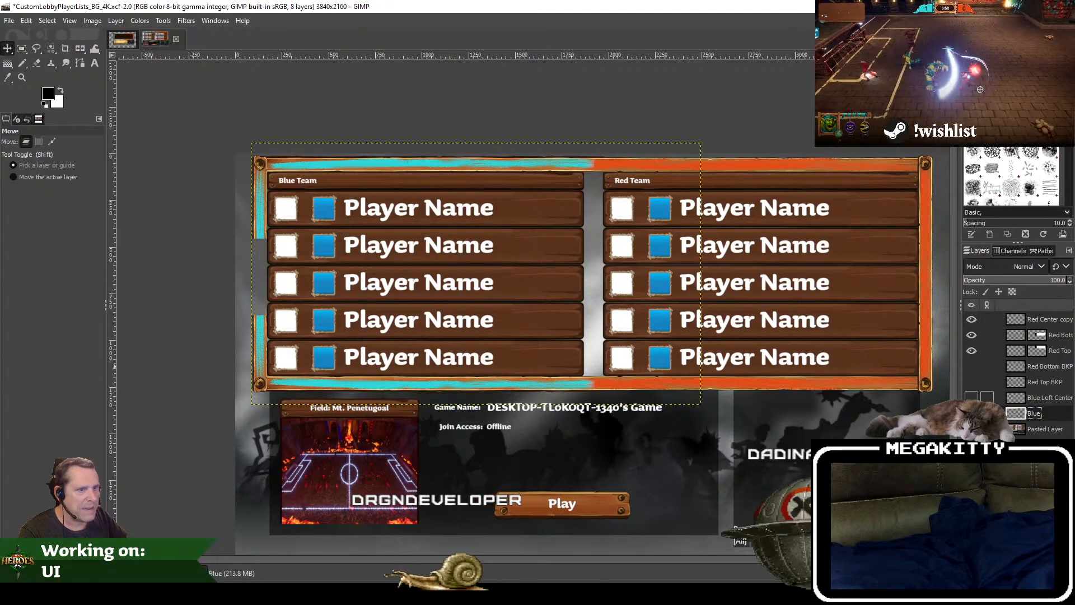
pyautogui.click(972, 398)
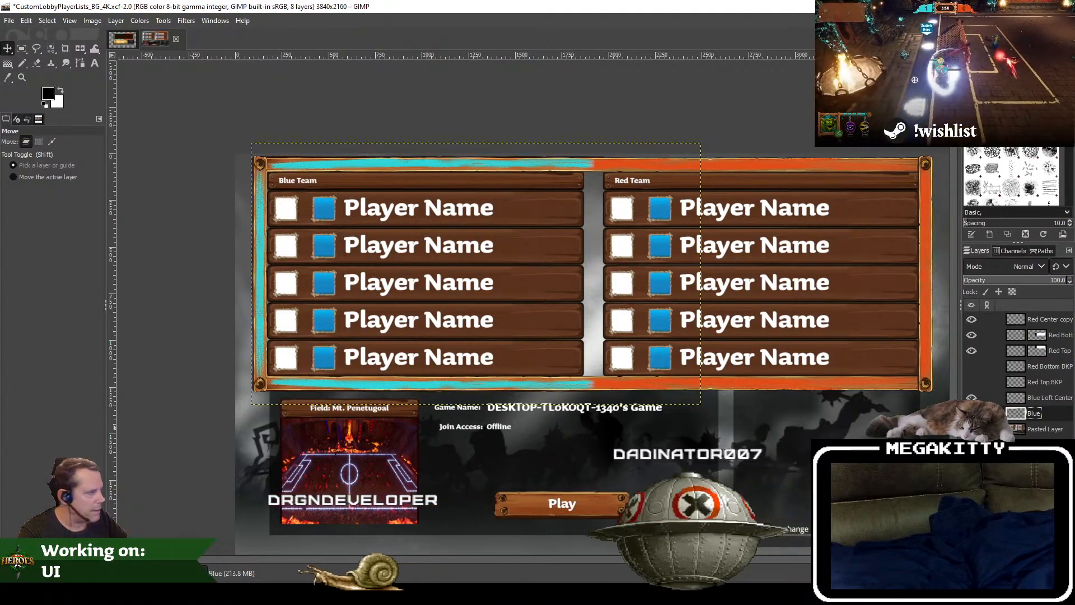
pyautogui.click(1040, 400)
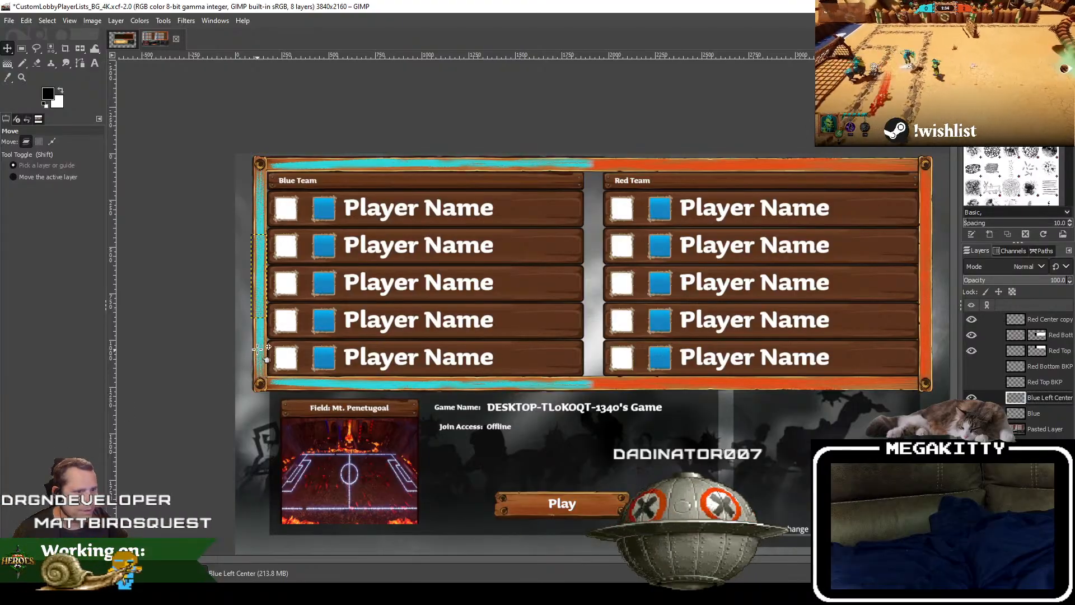
# Step: Hide Blue Left Center and cut a rectangle of about 1884 × 441 pixels around the lower-left cyan border from the Blue layer
pyautogui.click(21, 48)
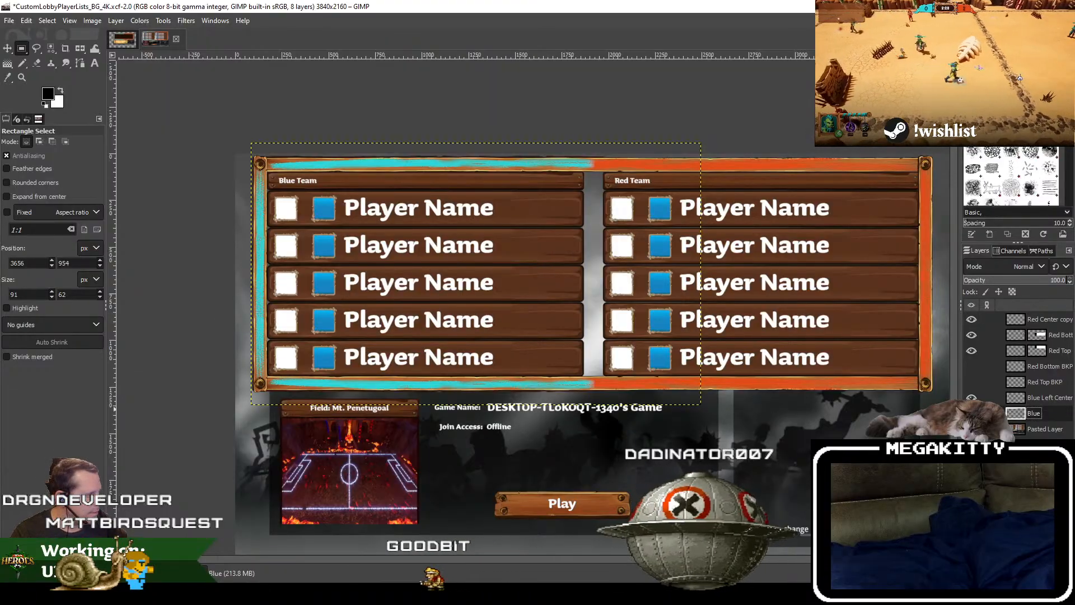
pyautogui.click(972, 414)
pyautogui.click(971, 413)
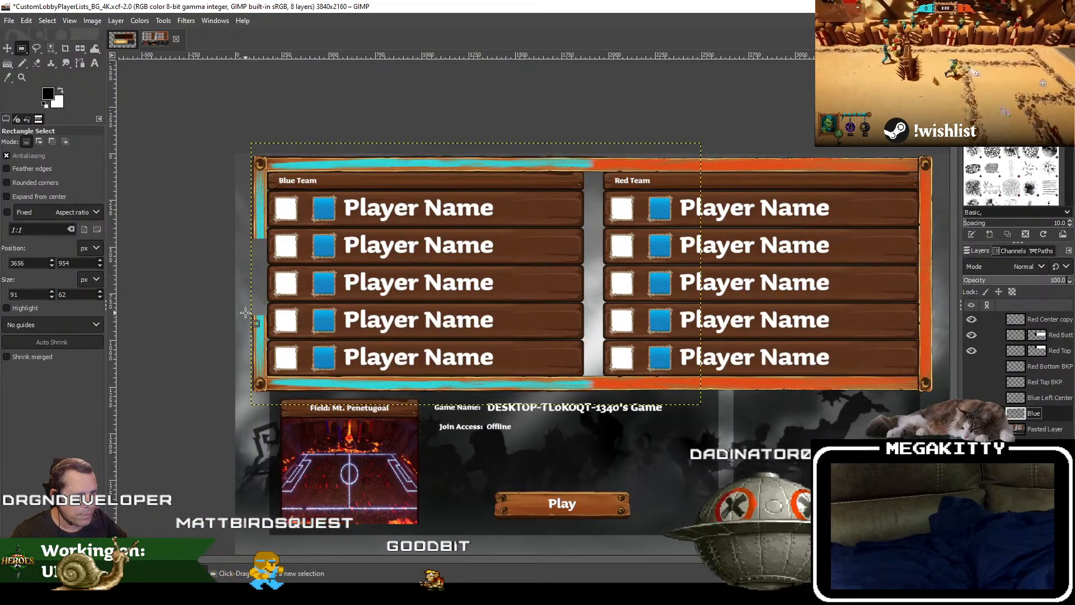
pyautogui.moveTo(246, 313); pyautogui.dragTo(601, 394)
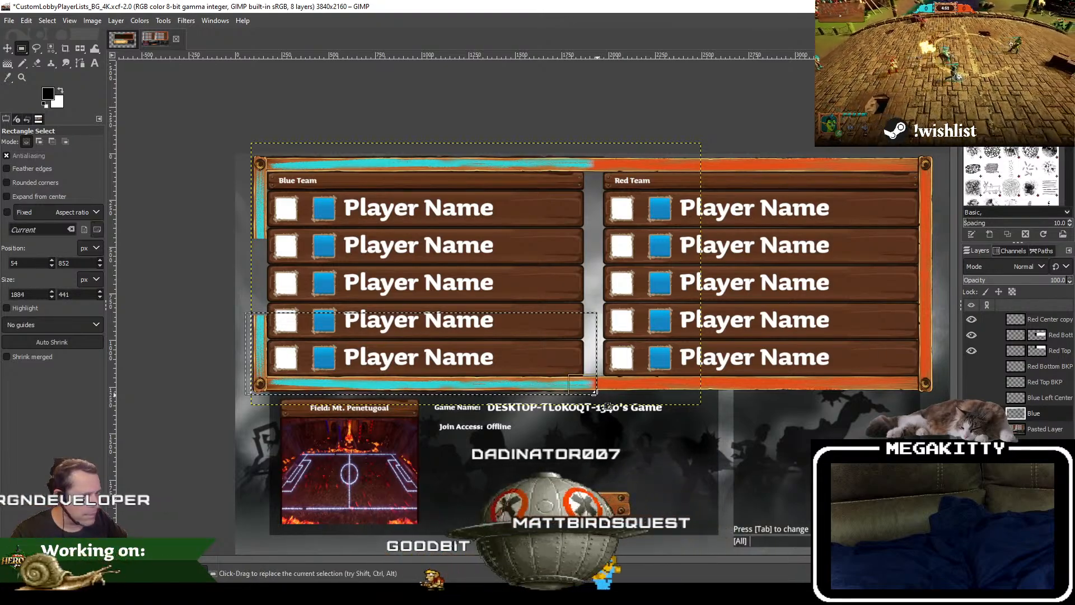
pyautogui.hotkey('ctrl', 'c')
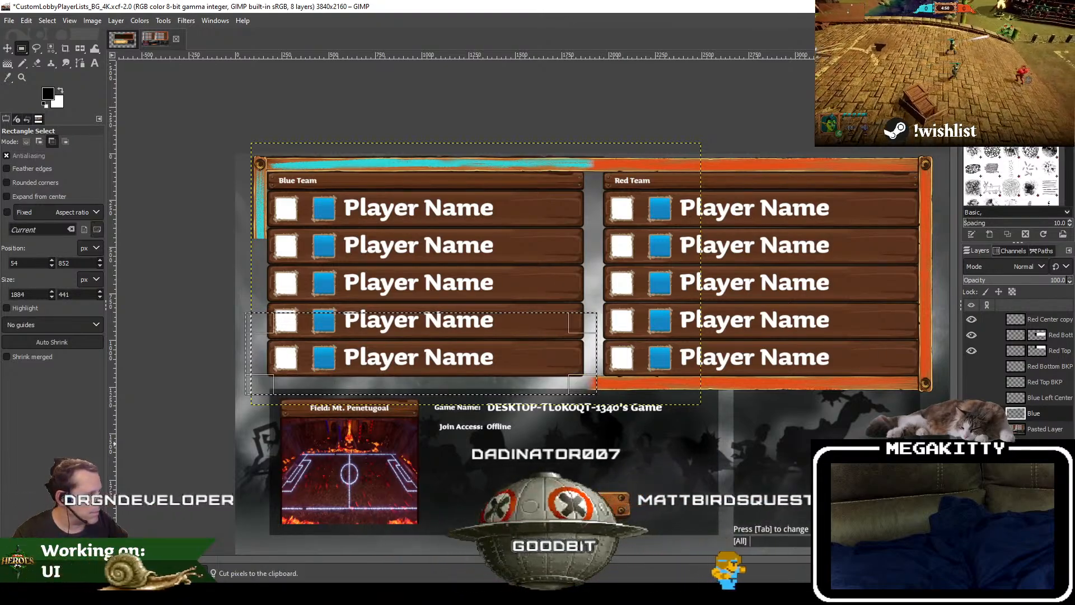
# Step: Paste the cut border piece as a new layer named Blue Bottom Left and widen the layer list to show full names
pyautogui.hotkey('ctrl', 'v')
pyautogui.rightClick(1064, 422)
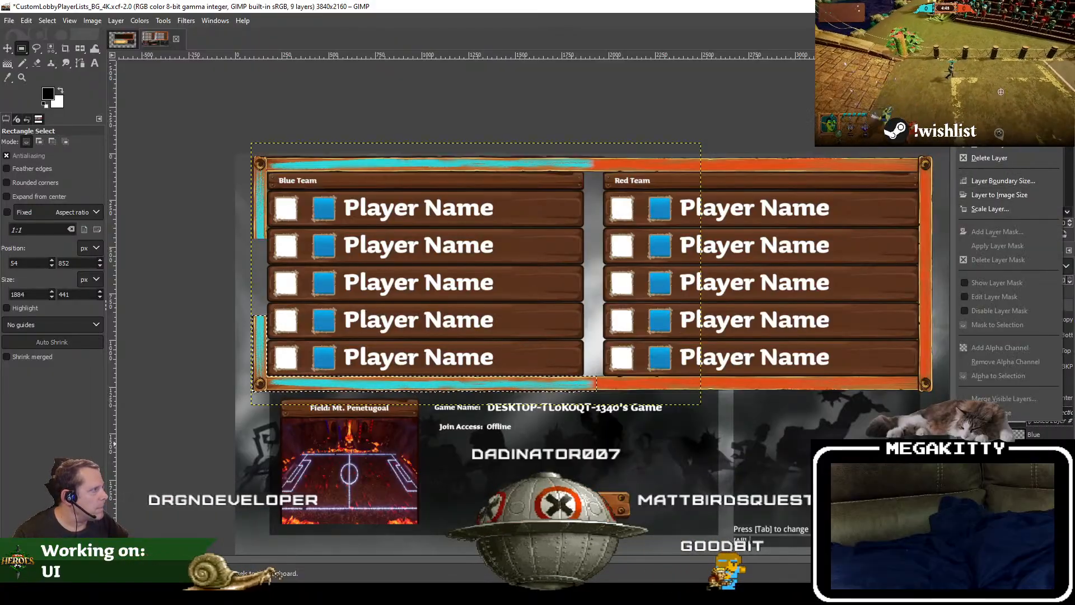
pyautogui.click(986, 344)
pyautogui.doubleClick(1046, 414)
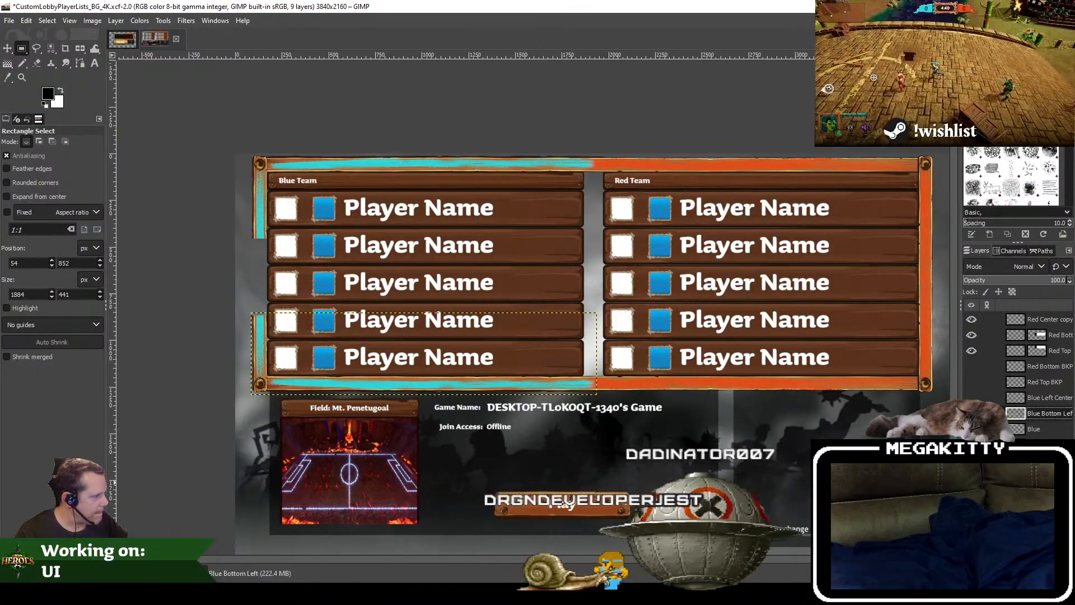
pyautogui.moveTo(961, 306); pyautogui.dragTo(952, 305)
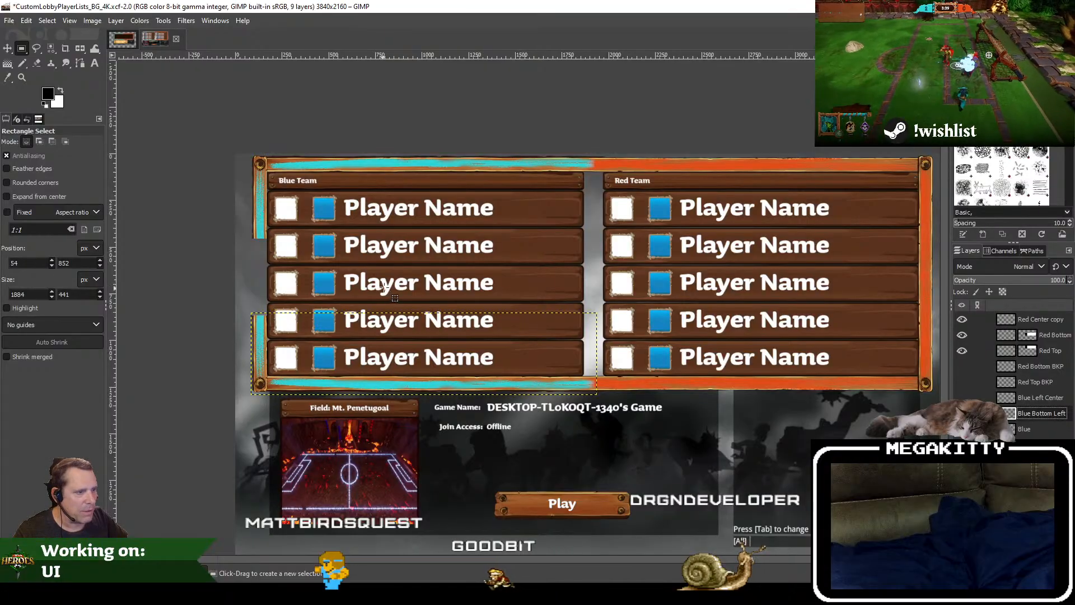
# Step: Try to move the Blue Bottom Left layer up about 78 pixels, and undo the move
pyautogui.click(8, 51)
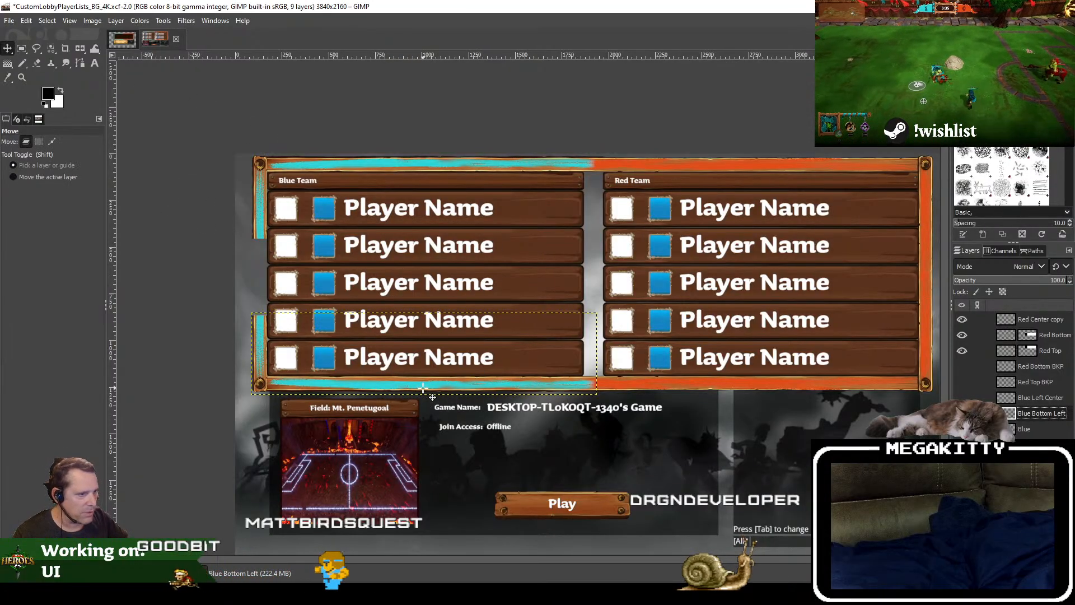
pyautogui.moveTo(423, 387); pyautogui.dragTo(423, 369)
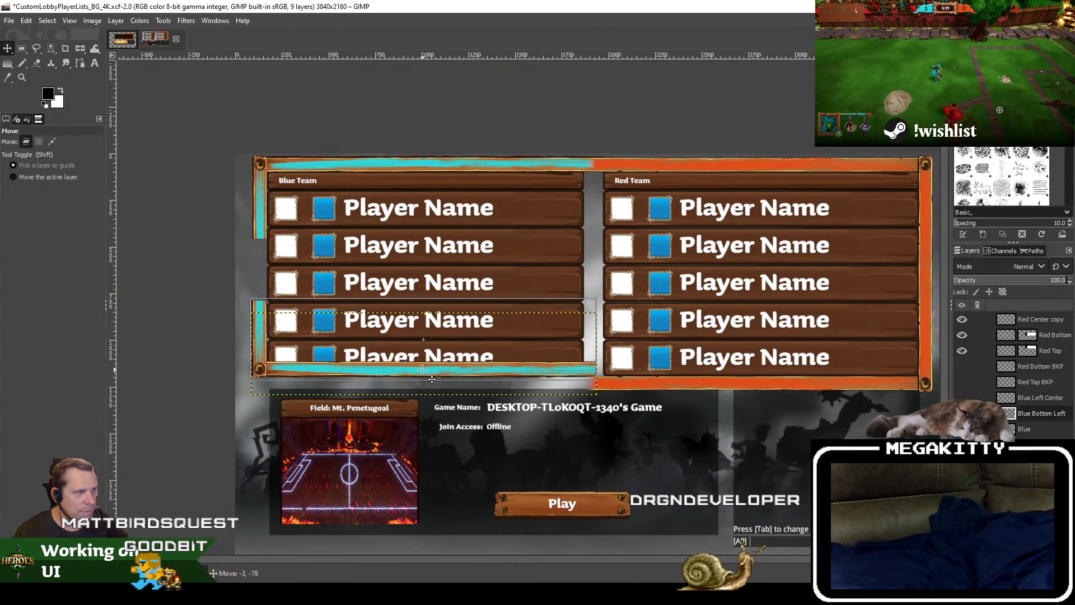
pyautogui.moveTo(423, 370); pyautogui.dragTo(423, 370)
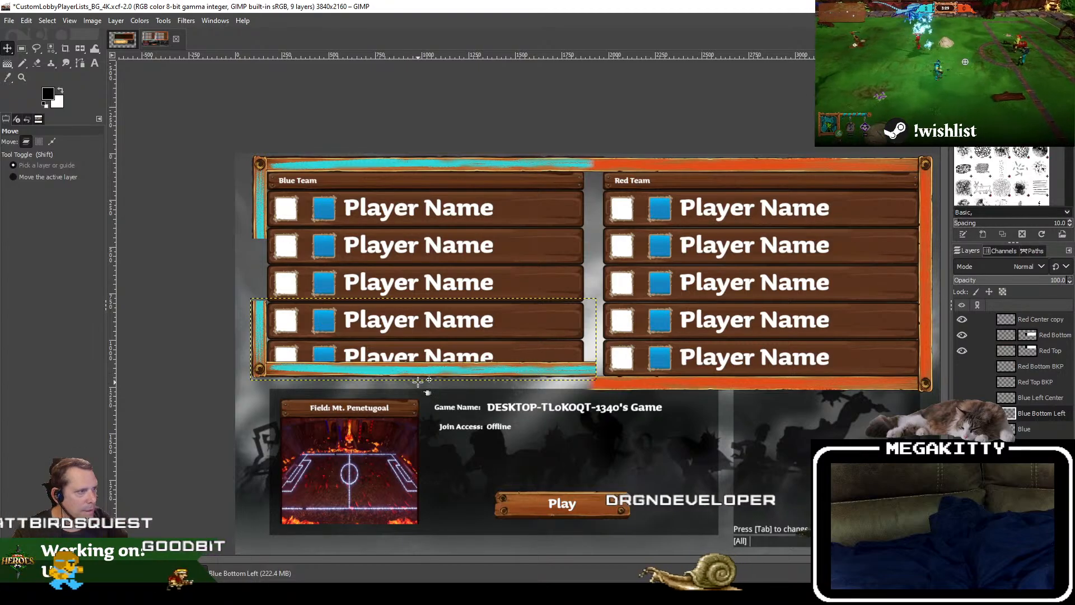
pyautogui.hotkey('ctrl', 'z')
# Step: Check the CustomLobbyPlayerLists_BG image, and toggle Blue Bottom Left and Blue in the 4K image to examine the split border pieces
pyautogui.moveTo(523, 268); pyautogui.dragTo(452, 316)
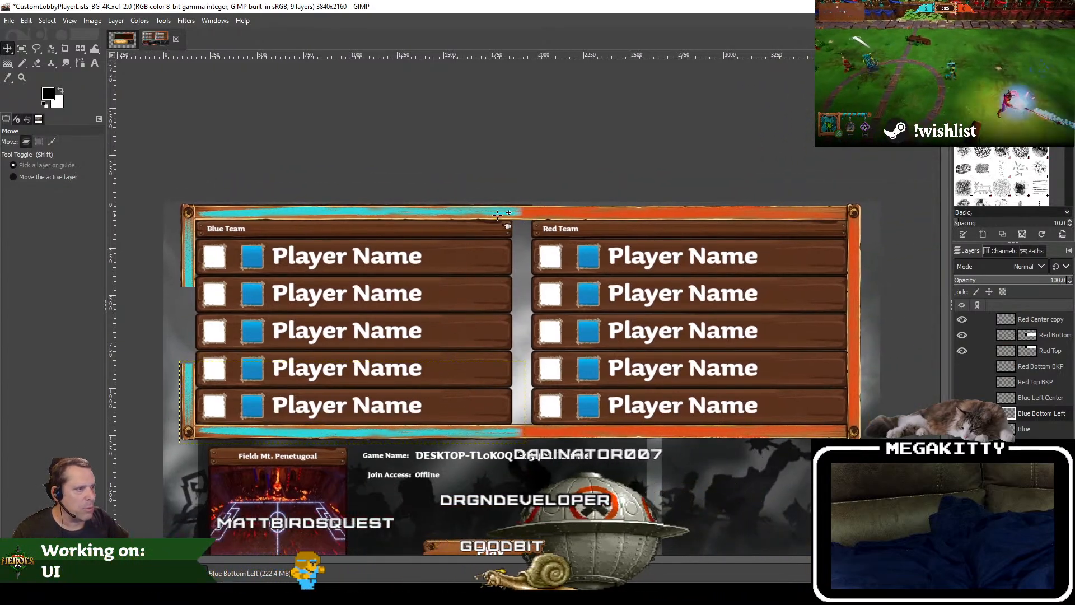
pyautogui.click(121, 39)
pyautogui.click(171, 37)
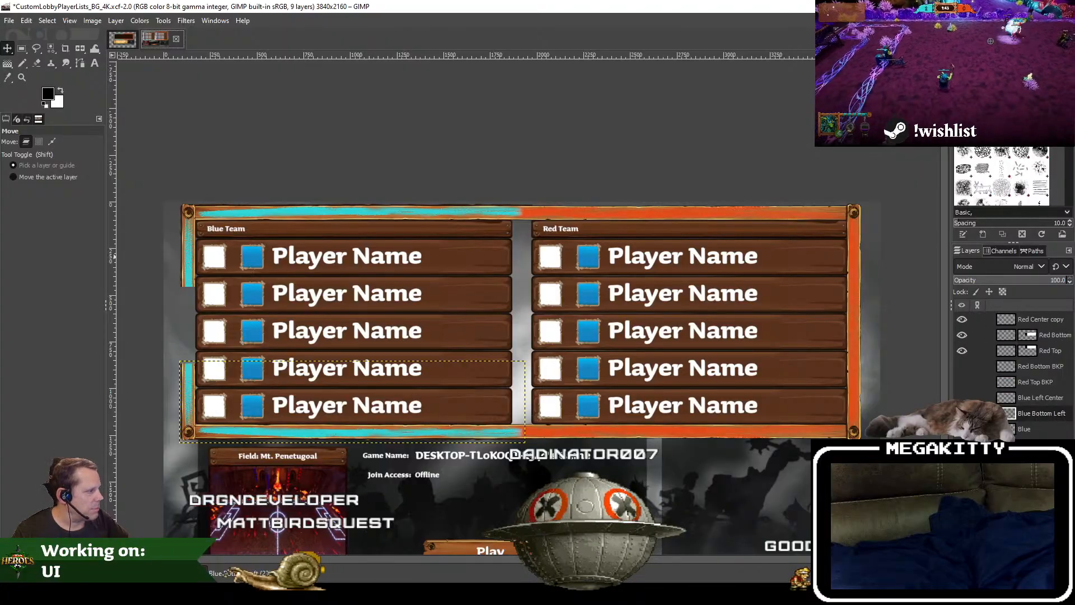
pyautogui.click(962, 413)
pyautogui.click(962, 429)
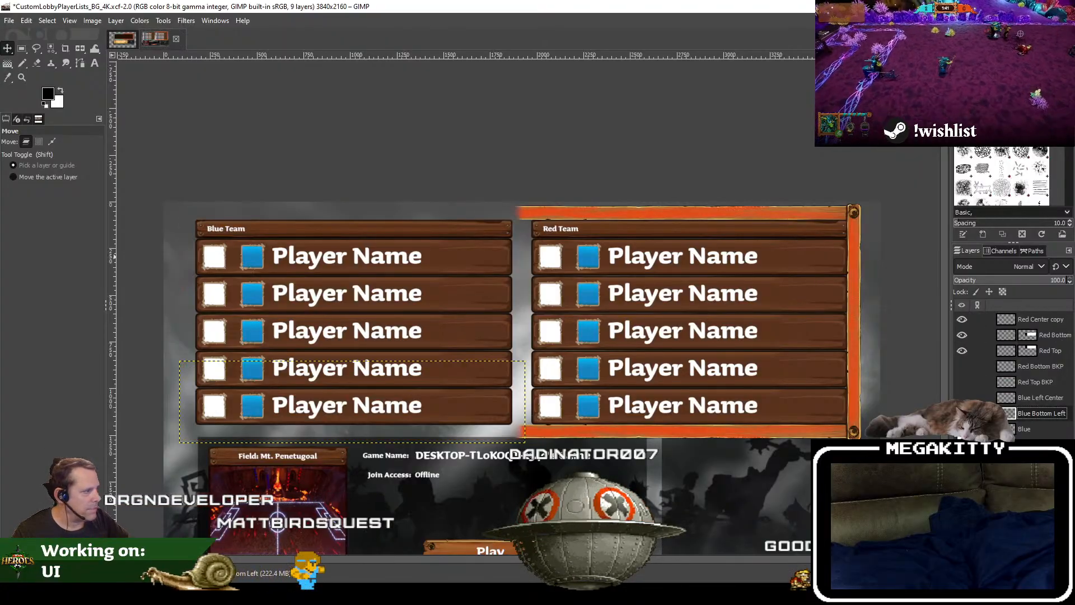
pyautogui.click(962, 429)
pyautogui.click(962, 413)
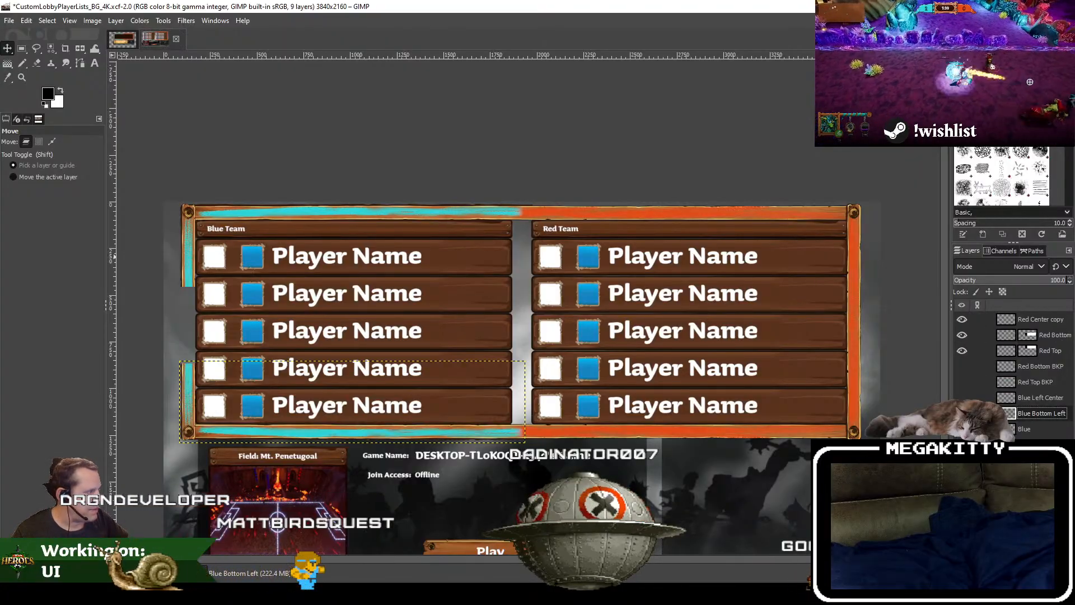
# Step: Toggle the Blue and Blue Bottom Left layers in turn to examine which border pieces each one holds
pyautogui.click(963, 429)
pyautogui.click(963, 429)
pyautogui.click(962, 429)
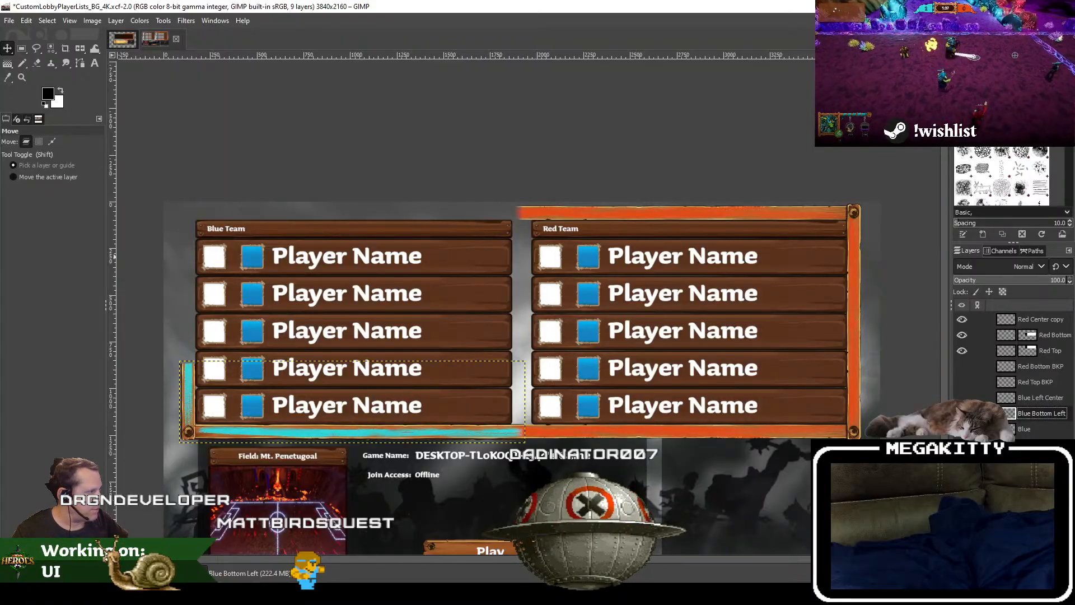
pyautogui.click(963, 413)
pyautogui.click(962, 429)
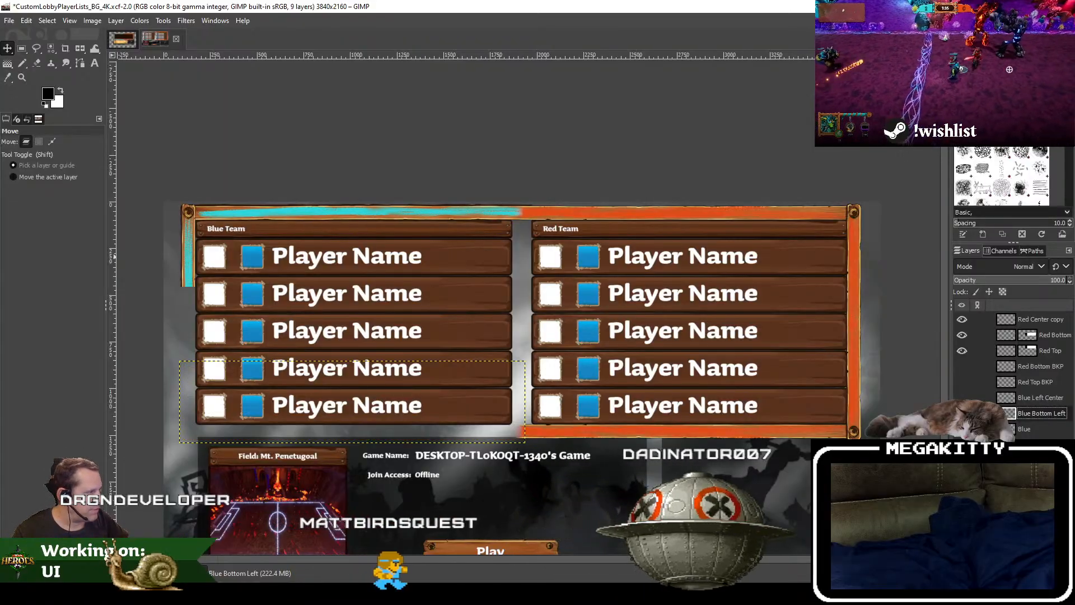
# Step: Rename the Blue layer as Blue Top Left and place it above Blue Bottom Left in the layer stack
pyautogui.click(963, 429)
pyautogui.click(962, 429)
pyautogui.click(1031, 430)
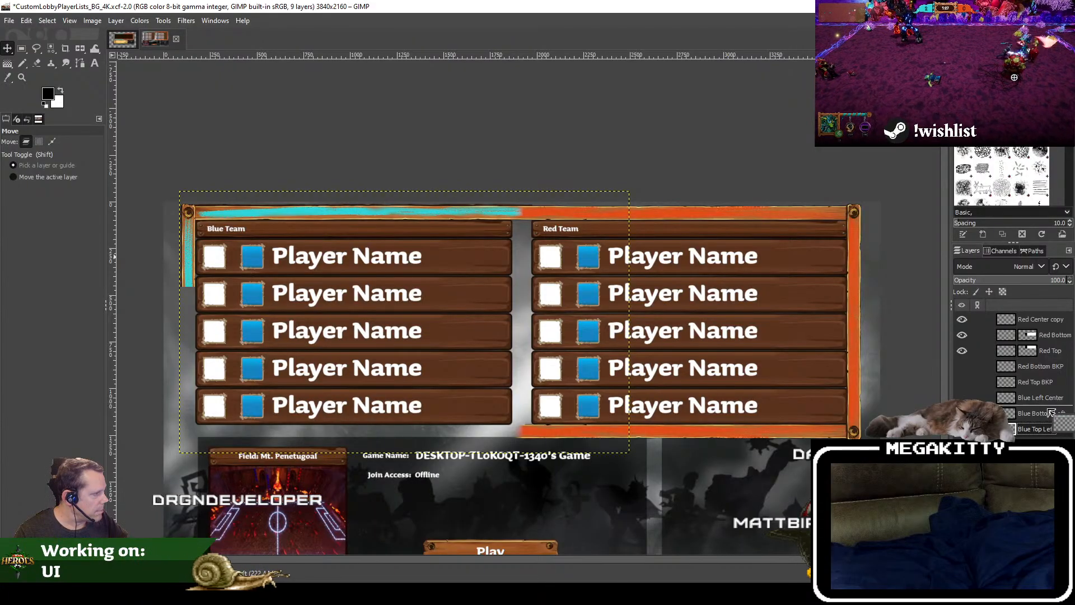
pyautogui.moveTo(1046, 434); pyautogui.dragTo(1049, 419)
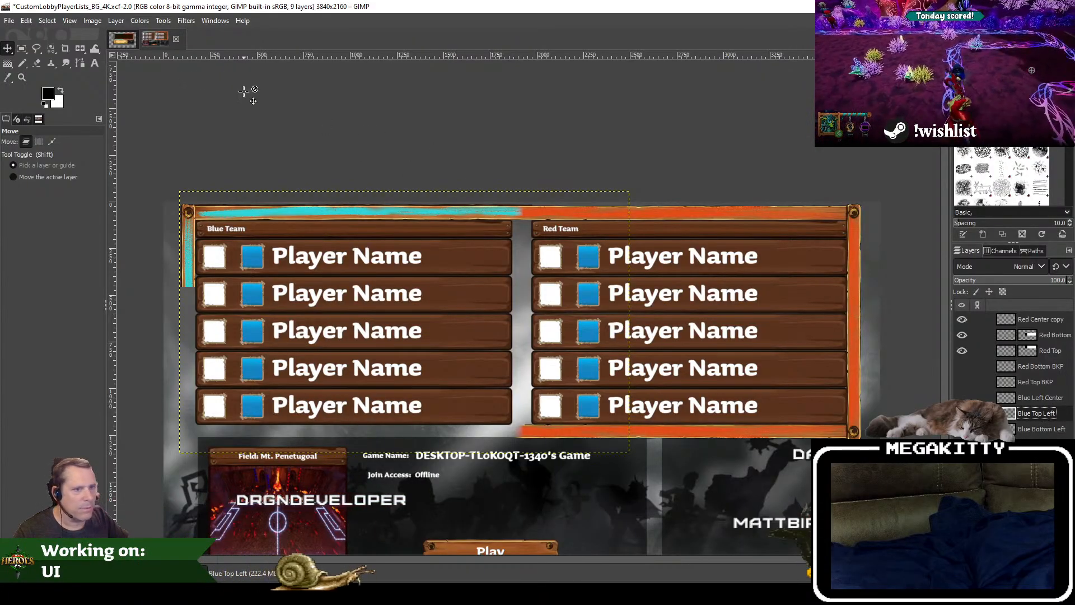
# Step: Crop the Blue Top Left and Blue Bottom Left layers to their content
pyautogui.click(116, 21)
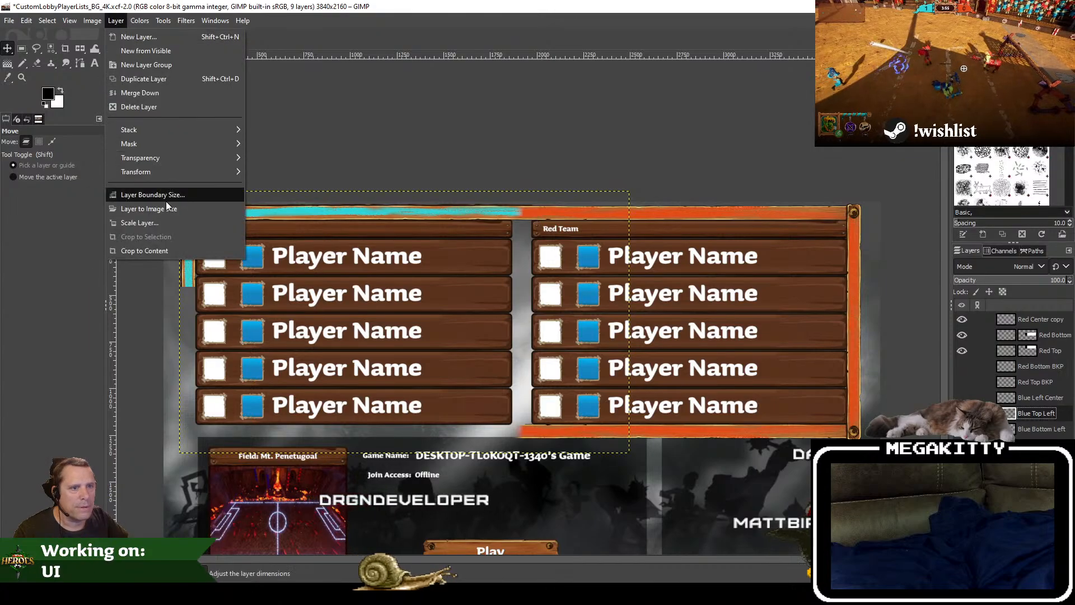
pyautogui.click(163, 250)
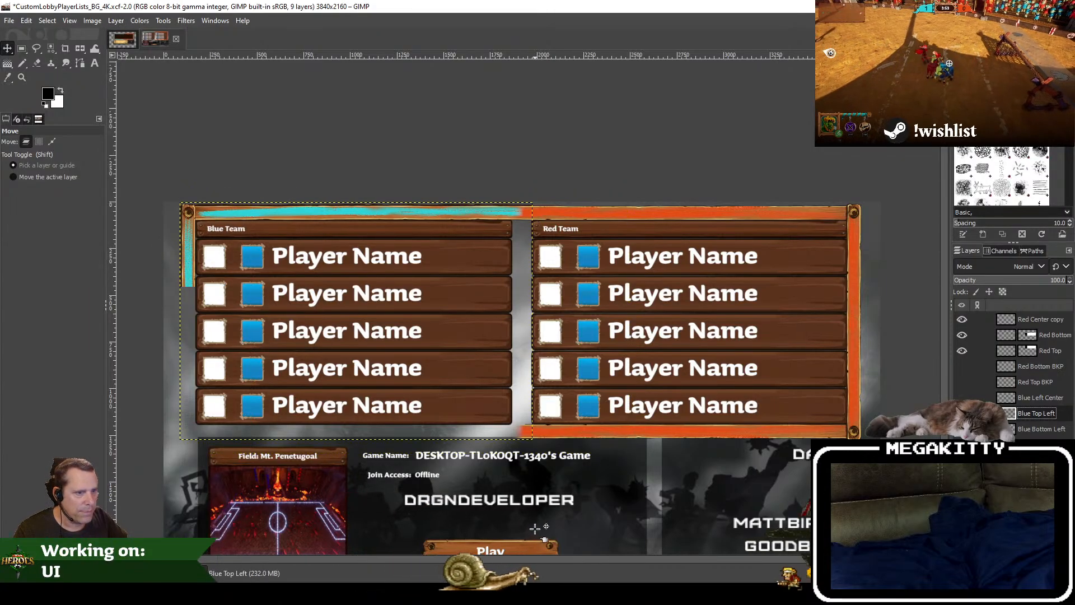
pyautogui.click(1064, 430)
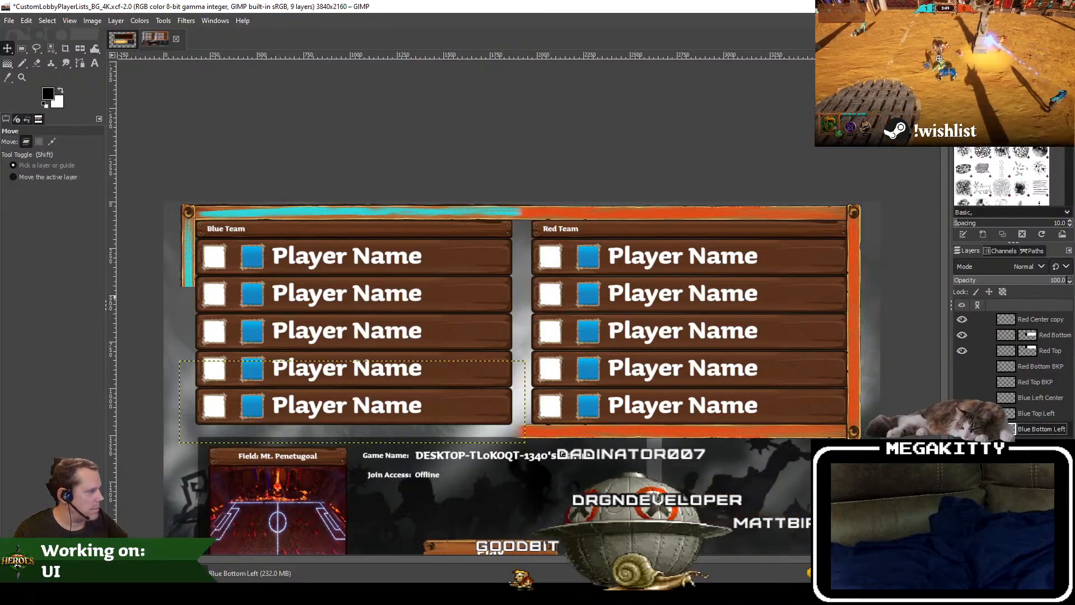
pyautogui.click(116, 21)
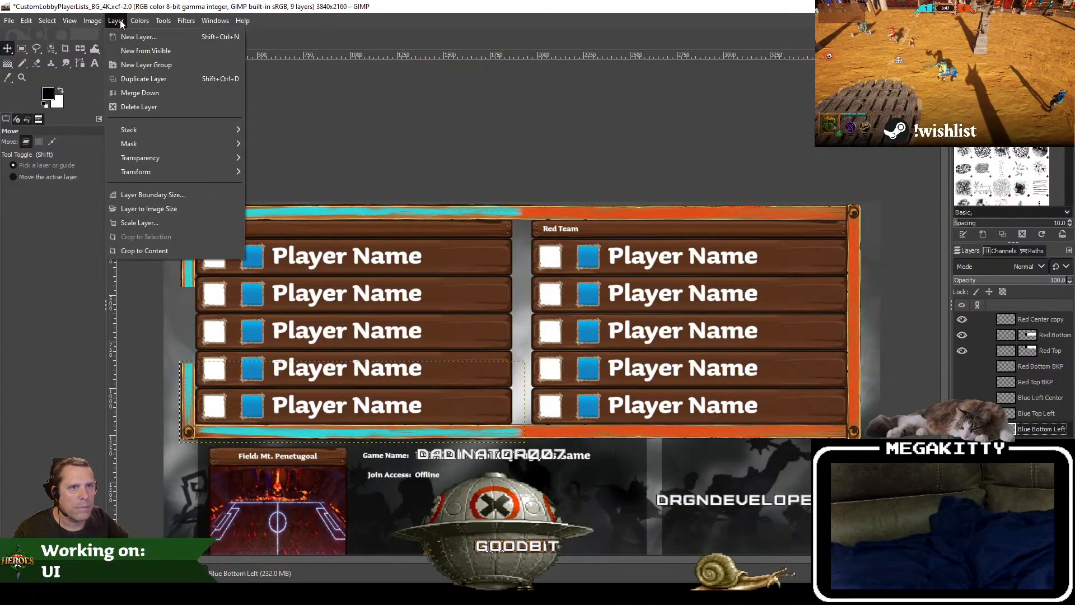
pyautogui.click(144, 251)
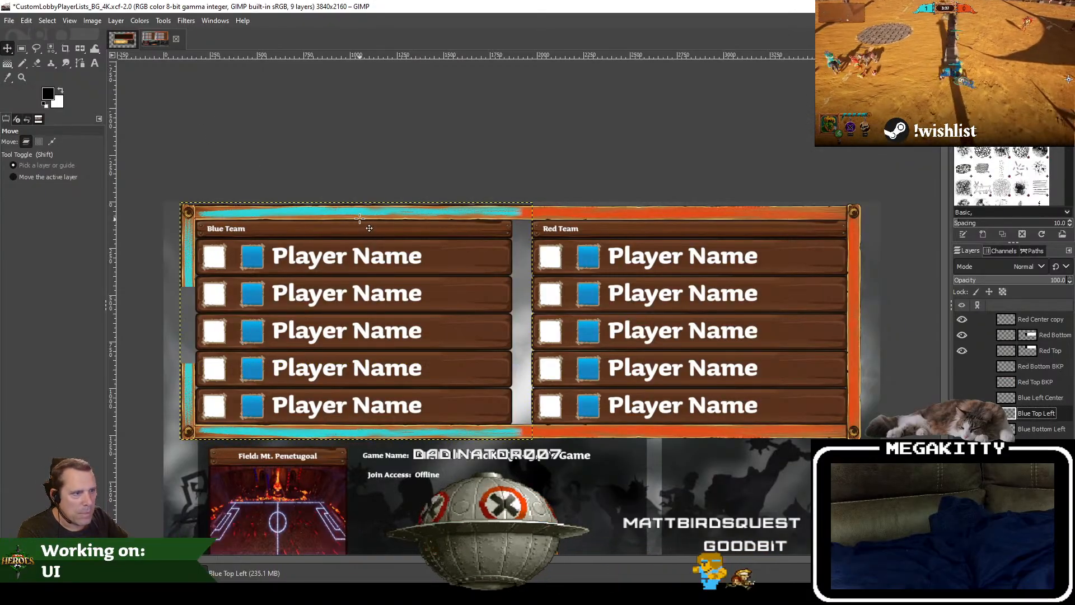
# Step: Move the Blue Top Left layer down so its upper border overlaps the Blue Team header
pyautogui.moveTo(360, 219); pyautogui.dragTo(340, 259)
pyautogui.hotkey('ctrl', 'z')
pyautogui.scroll(4, 189, 208)
pyautogui.scroll(-2, 283, 231)
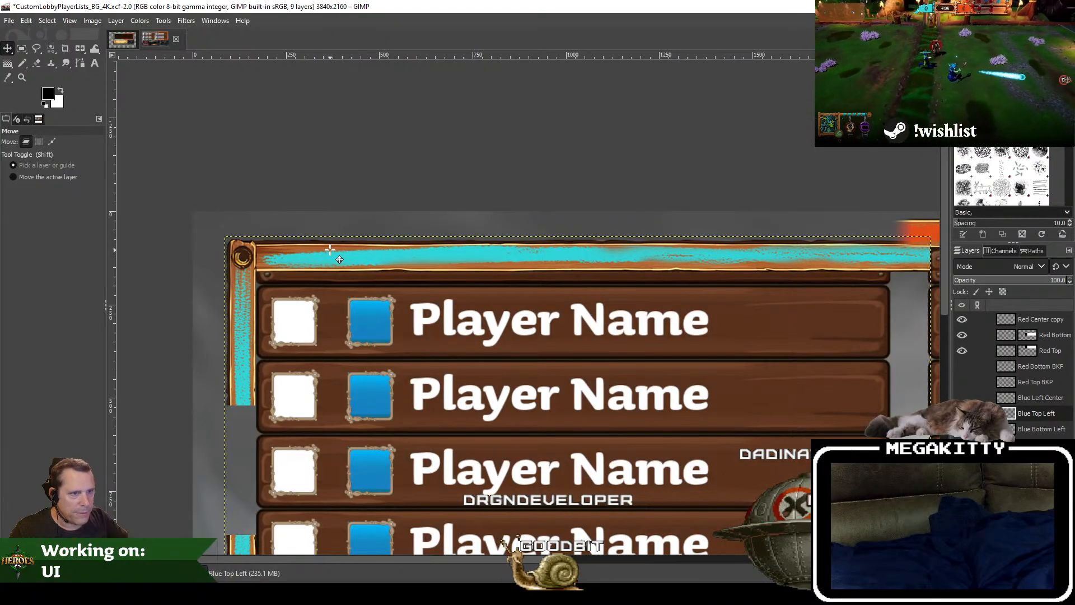
pyautogui.moveTo(418, 236); pyautogui.dragTo(344, 147)
pyautogui.scroll(-2, 345, 149)
pyautogui.moveTo(476, 184); pyautogui.dragTo(459, 207)
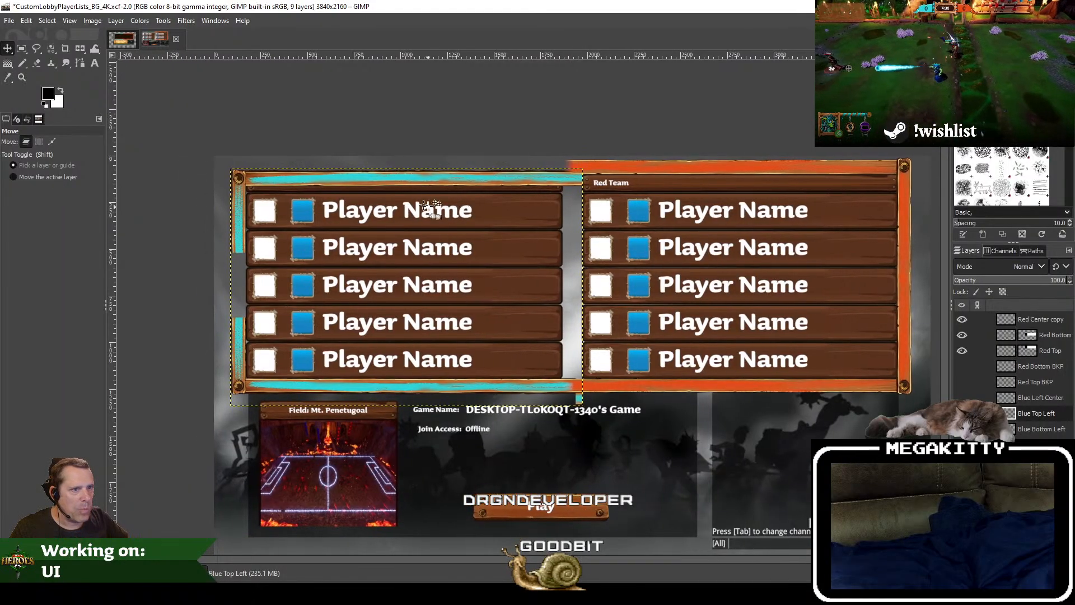
# Step: Fine-tune the vertical position of the Blue Top Left border over the Blue Team header
pyautogui.scroll(2, 256, 165)
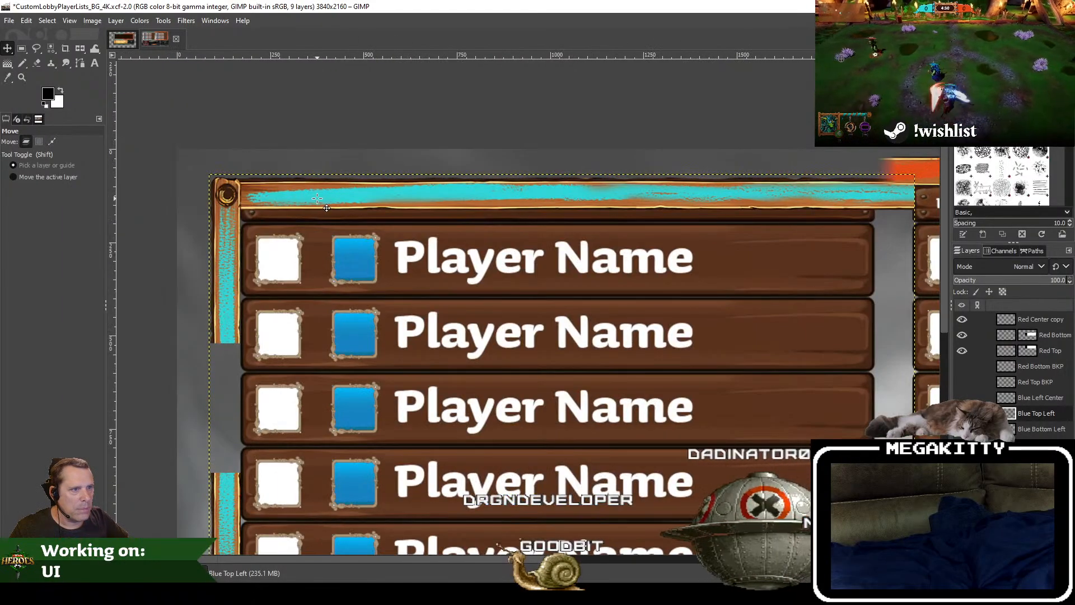
pyautogui.moveTo(317, 192); pyautogui.dragTo(341, 229)
pyautogui.scroll(2, 236, 155)
pyautogui.scroll(-3, 343, 229)
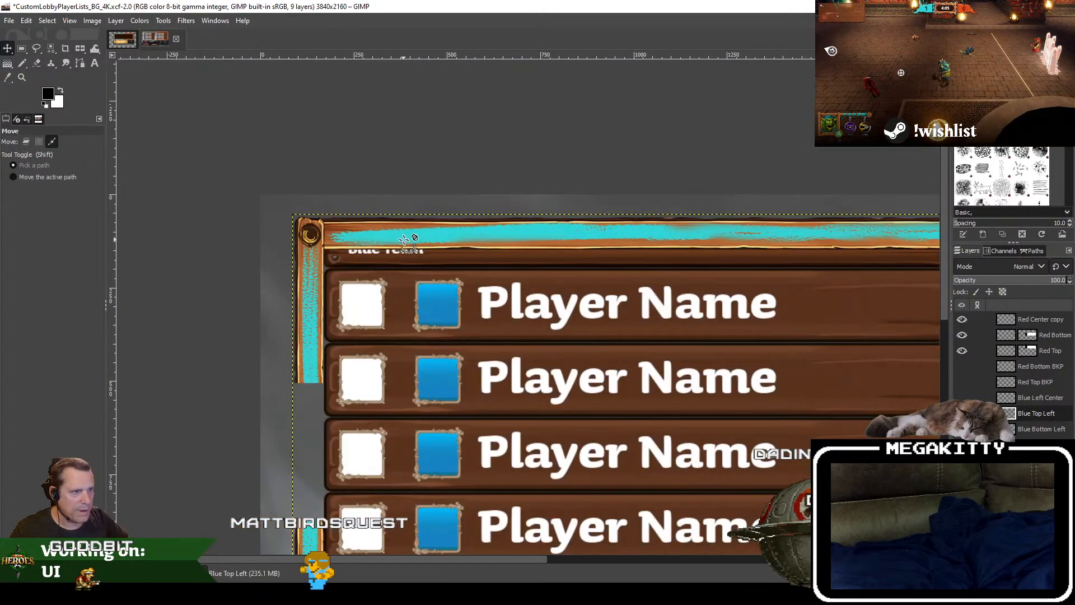
pyautogui.scroll(1, 509, 259)
pyautogui.scroll(-4, 507, 259)
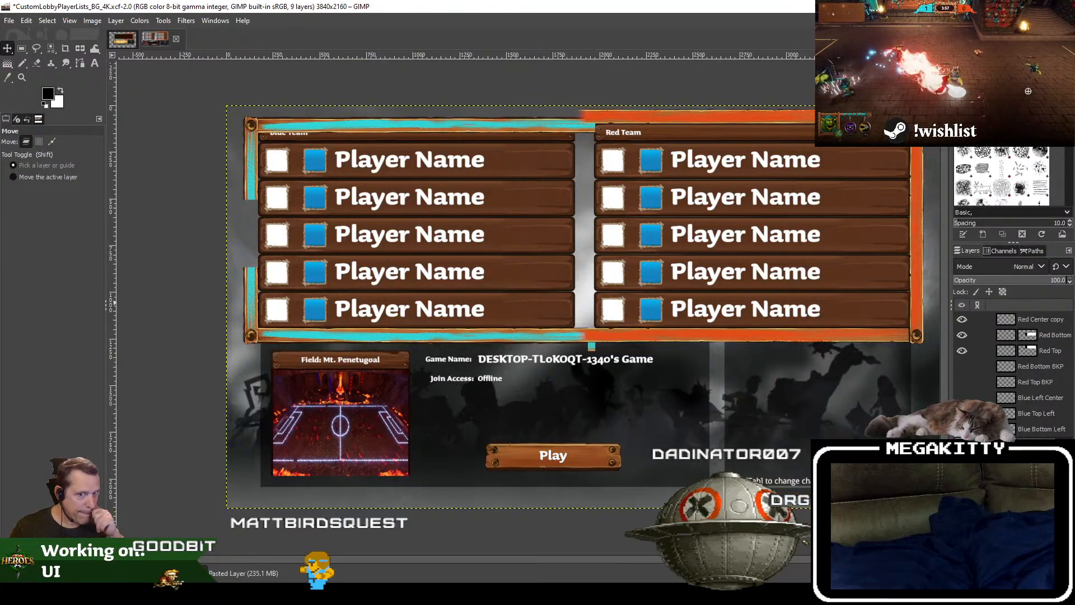
# Step: Move the Blue Bottom Left layer up so its lower border overlaps the last blue player row
pyautogui.click(1061, 414)
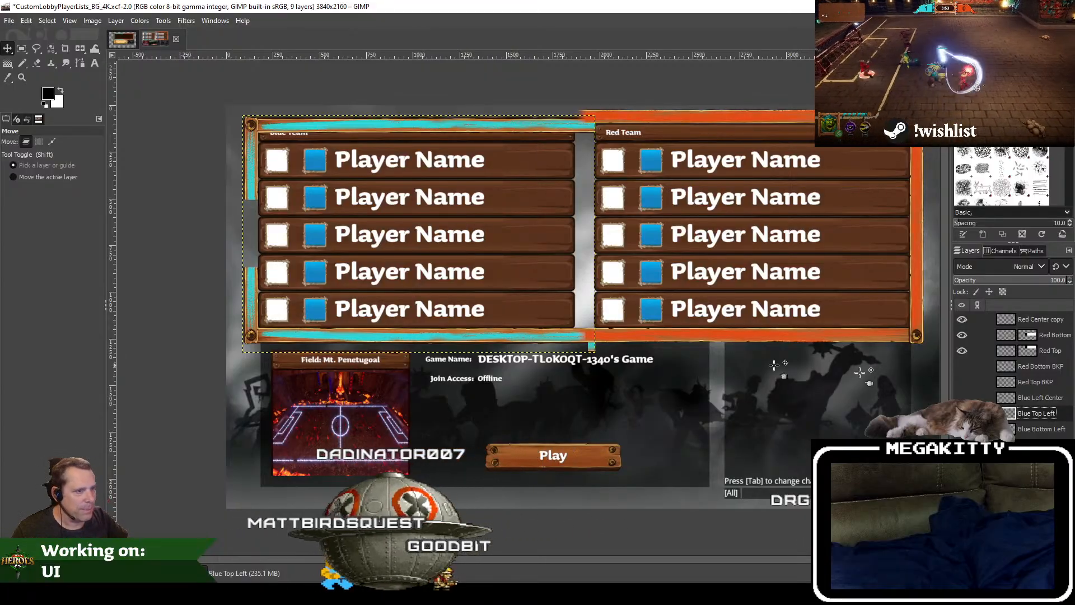
pyautogui.click(1060, 429)
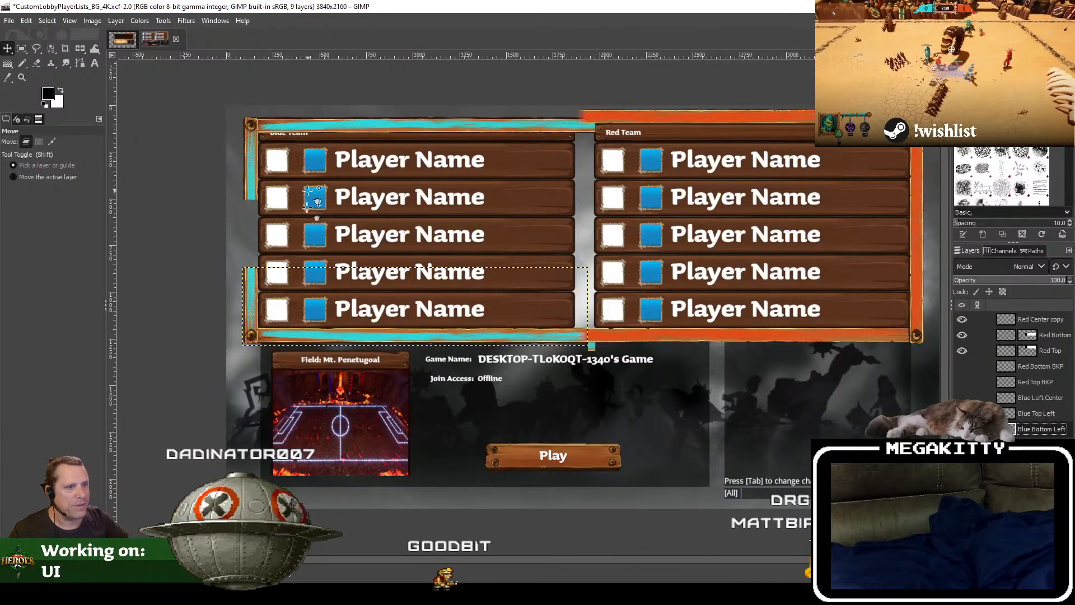
pyautogui.scroll(1, 263, 358)
pyautogui.moveTo(314, 328); pyautogui.dragTo(315, 302)
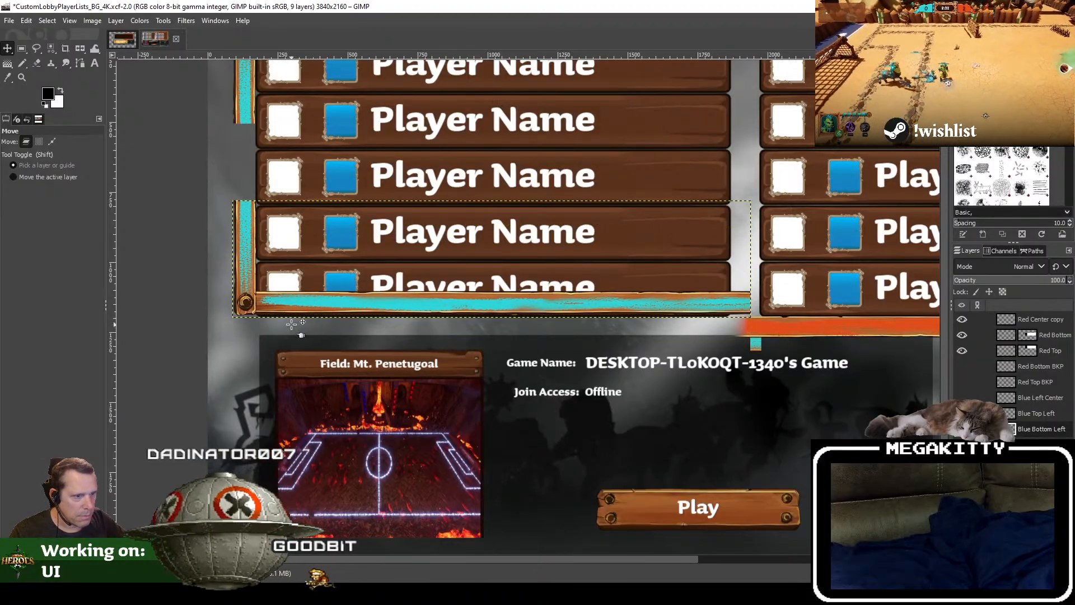
pyautogui.scroll(3, 412, 351)
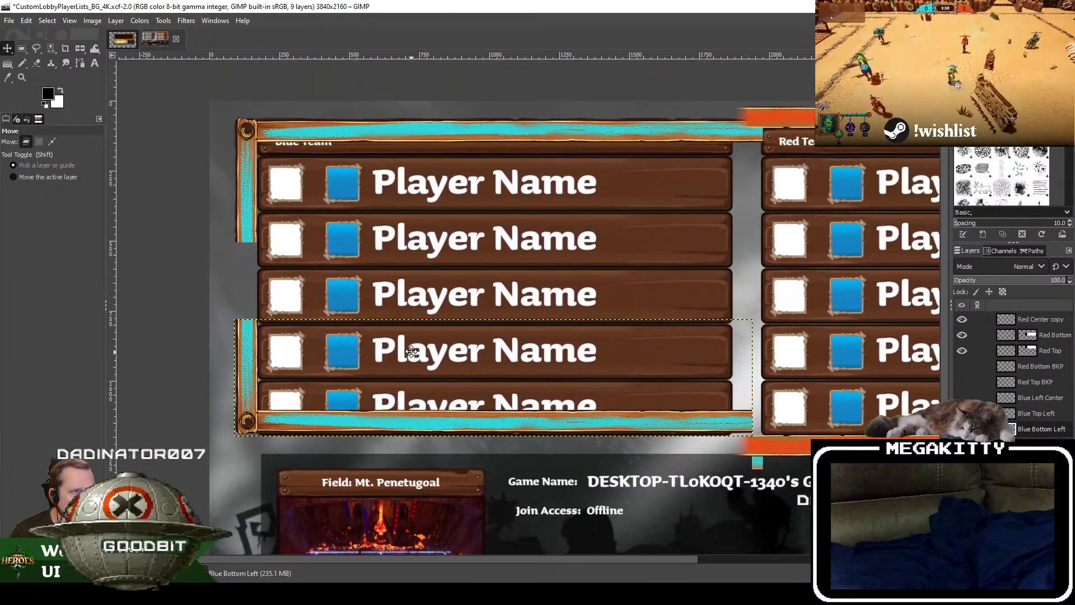
pyautogui.moveTo(412, 352); pyautogui.dragTo(412, 331)
pyautogui.scroll(2, 324, 390)
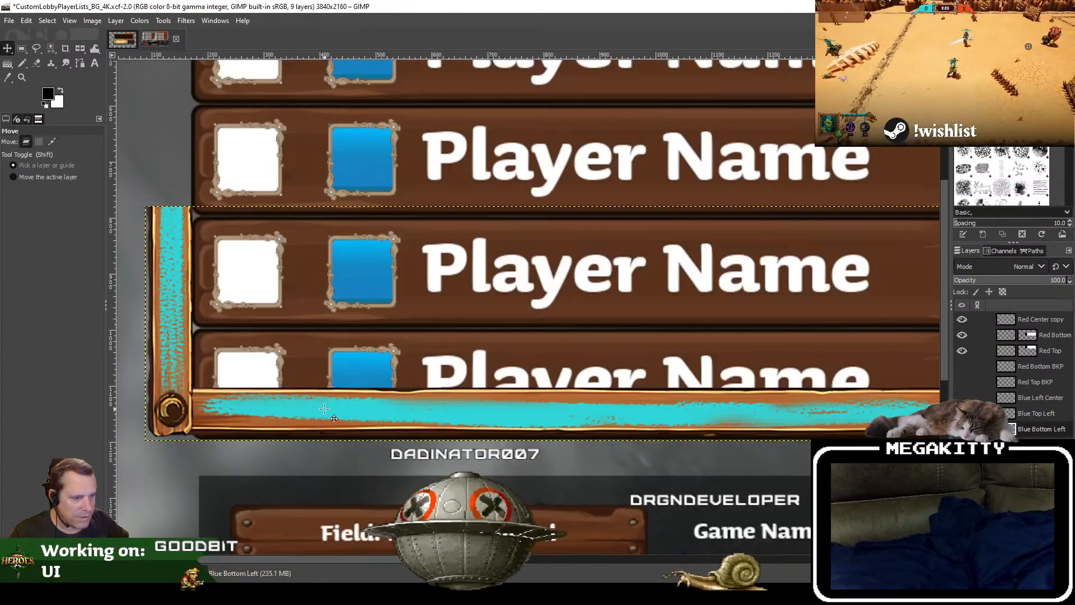
pyautogui.moveTo(324, 409); pyautogui.dragTo(324, 411)
# Step: Hide and reshow the lobby mockup to examine the repositioned border pieces on their own
pyautogui.scroll(-2, 344, 322)
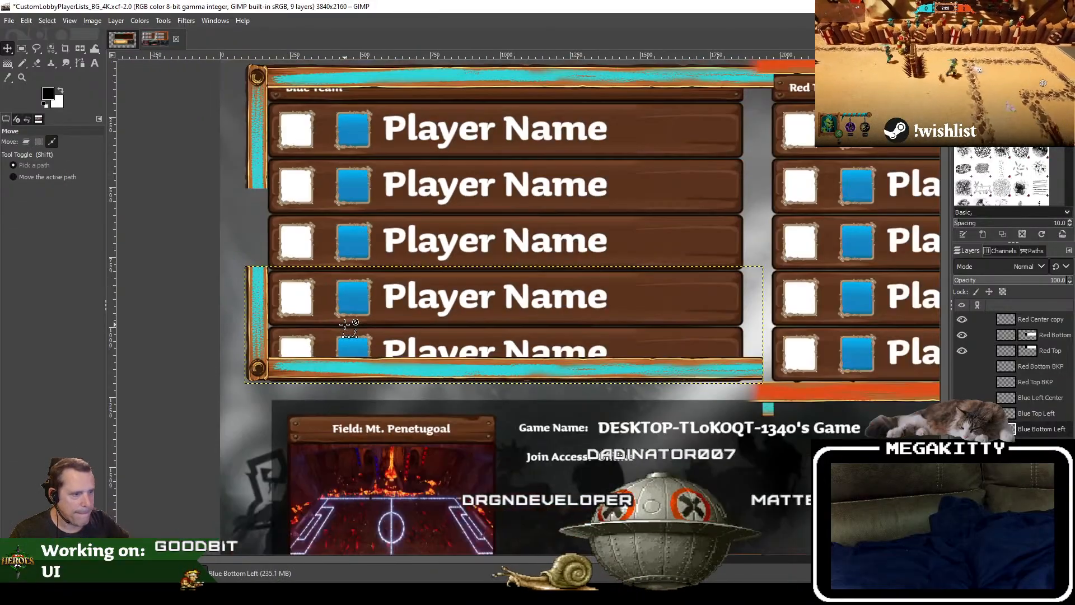
pyautogui.scroll(2, 327, 341)
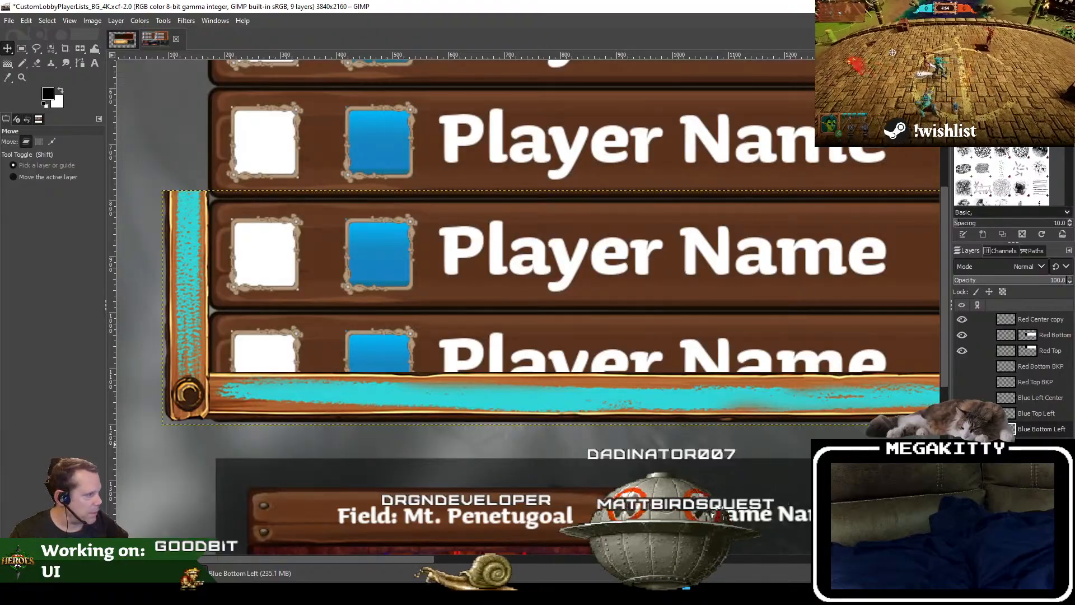
pyautogui.click(962, 444)
pyautogui.scroll(-3, 593, 287)
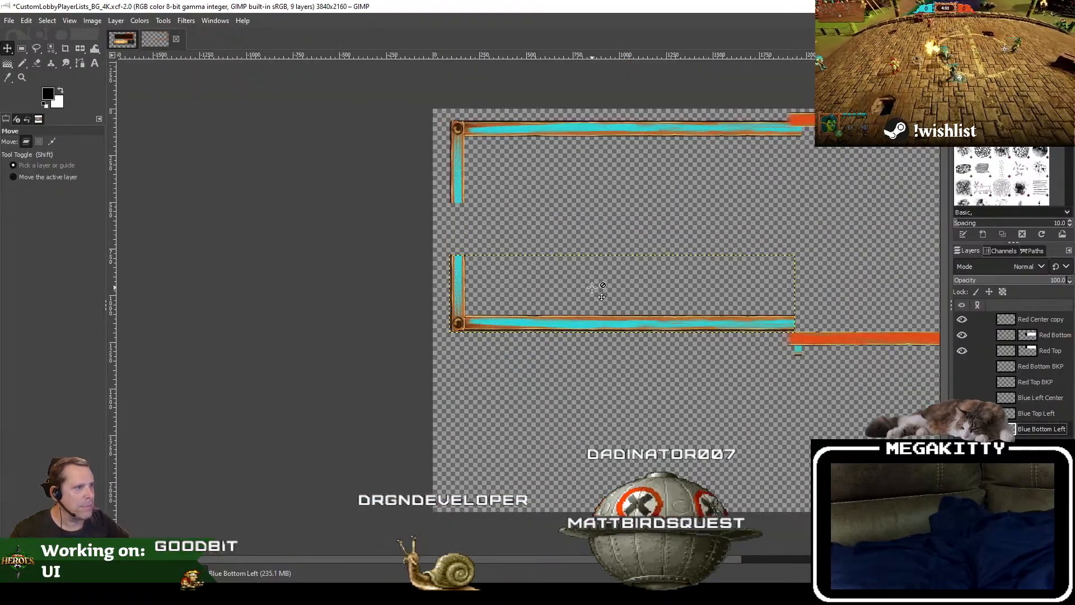
pyautogui.click(962, 445)
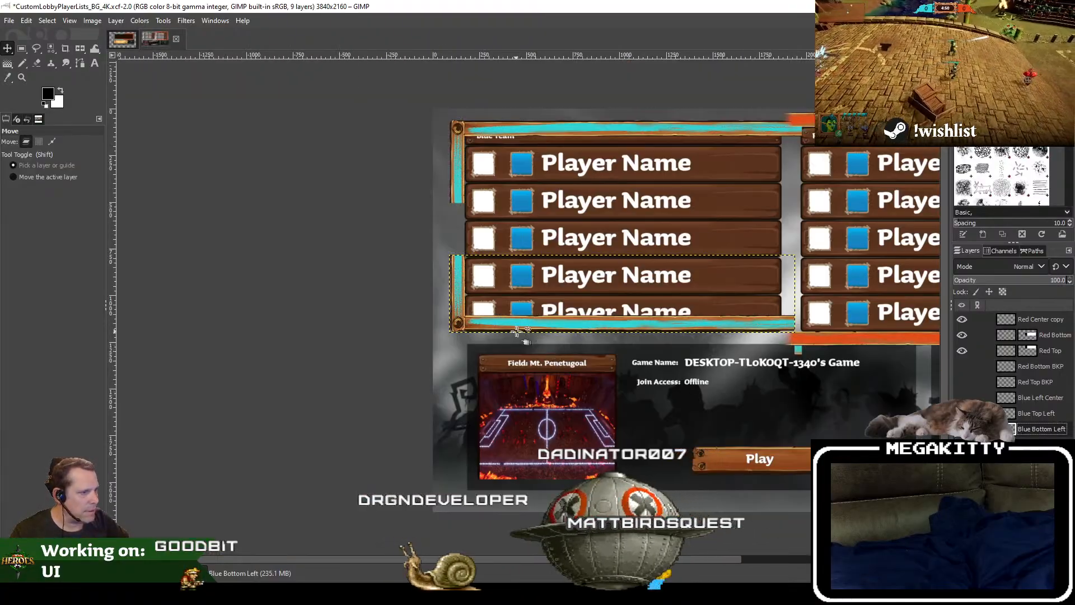
# Step: Show the Blue Left Center layer to bridge the gap between the upper and lower cyan side borders
pyautogui.scroll(1, 506, 316)
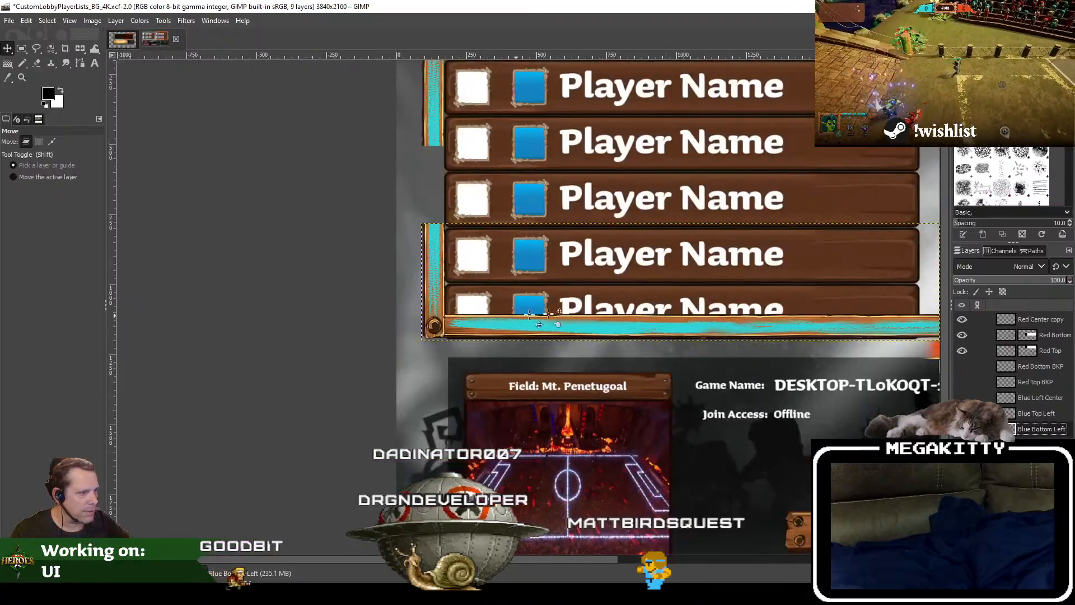
pyautogui.moveTo(716, 315); pyautogui.dragTo(364, 354)
pyautogui.moveTo(457, 287); pyautogui.dragTo(584, 377)
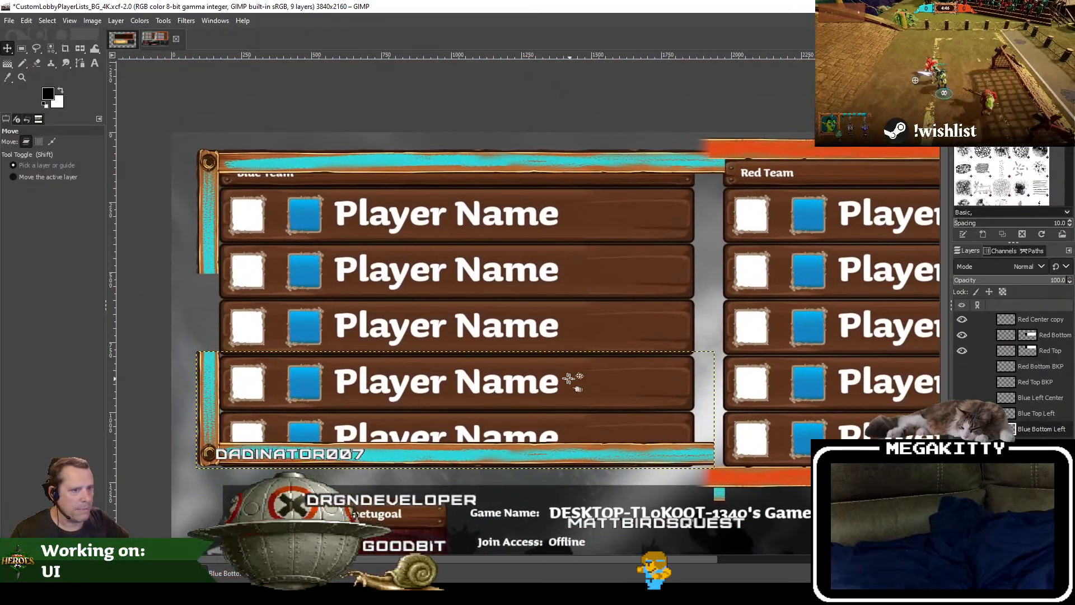
pyautogui.click(962, 398)
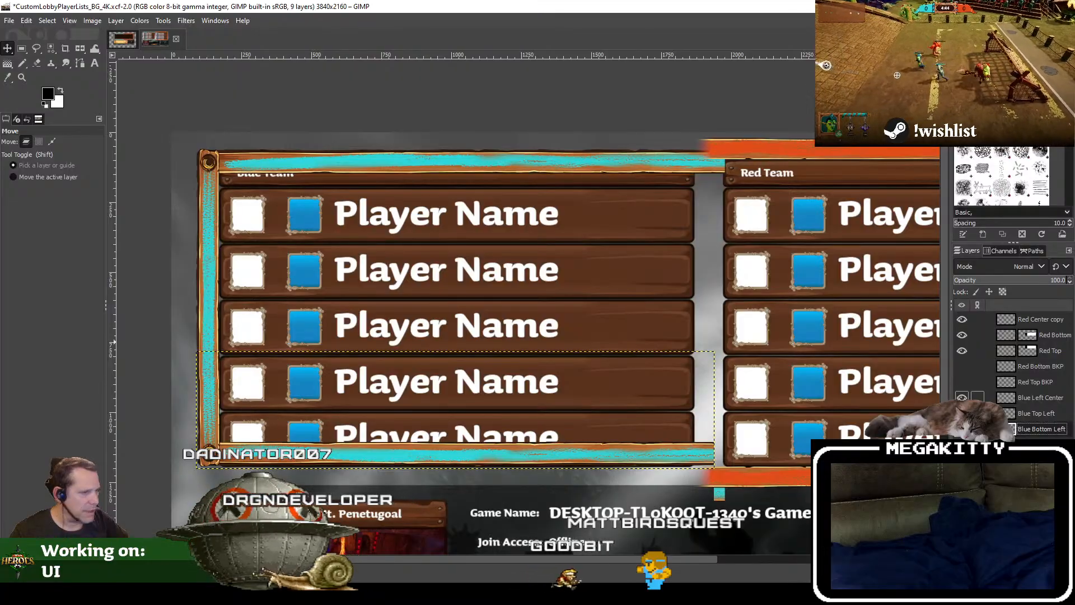
pyautogui.click(962, 398)
pyautogui.click(962, 398)
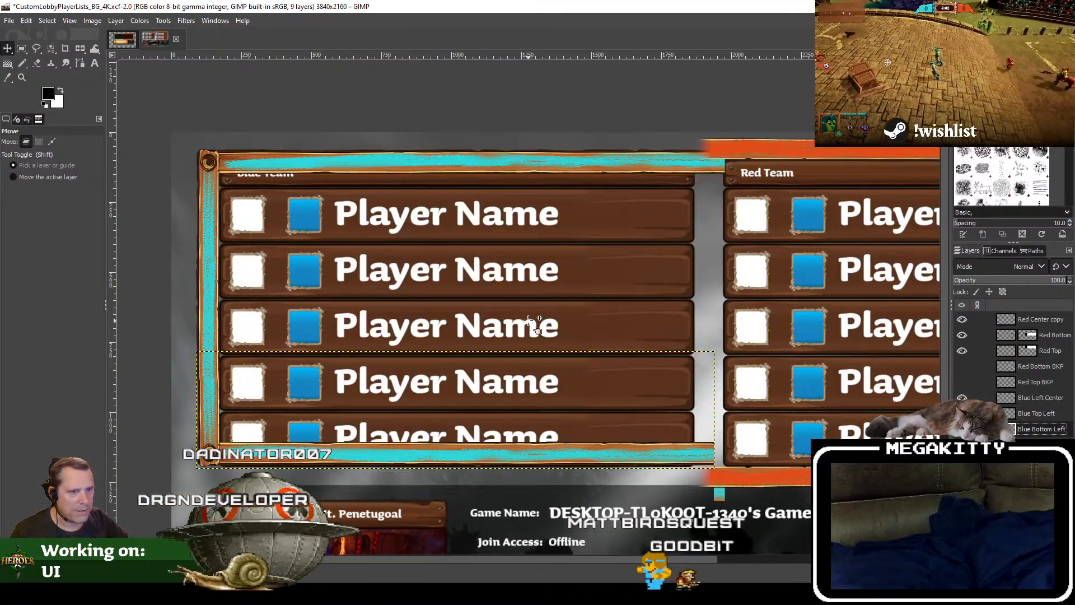
# Step: Move the Red Top layer down so its orange border lines up with the cyan upper border
pyautogui.hscroll(5, 593, 319)
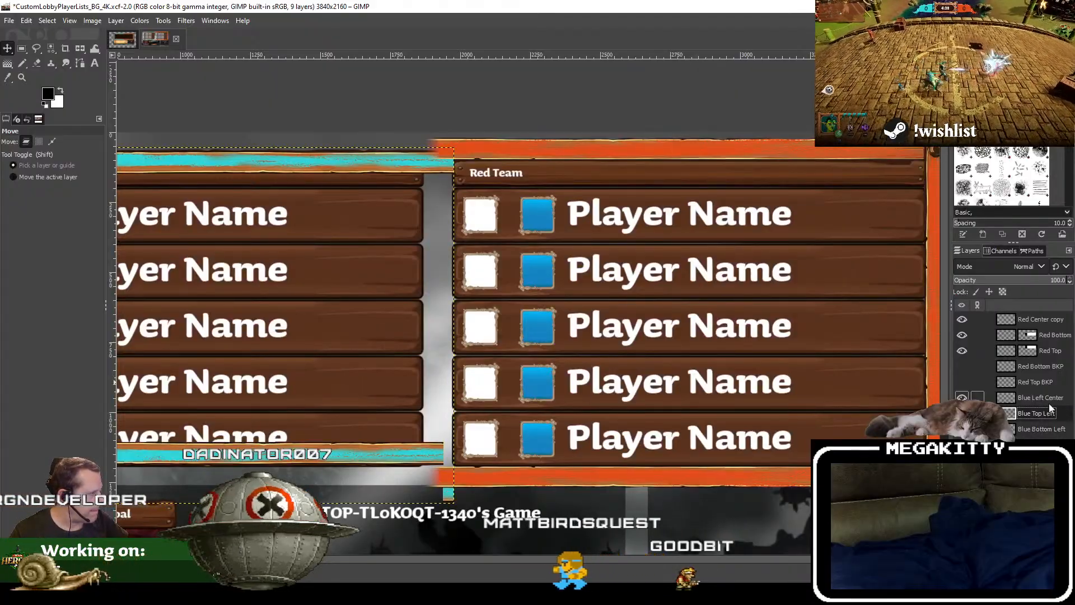
pyautogui.click(1050, 402)
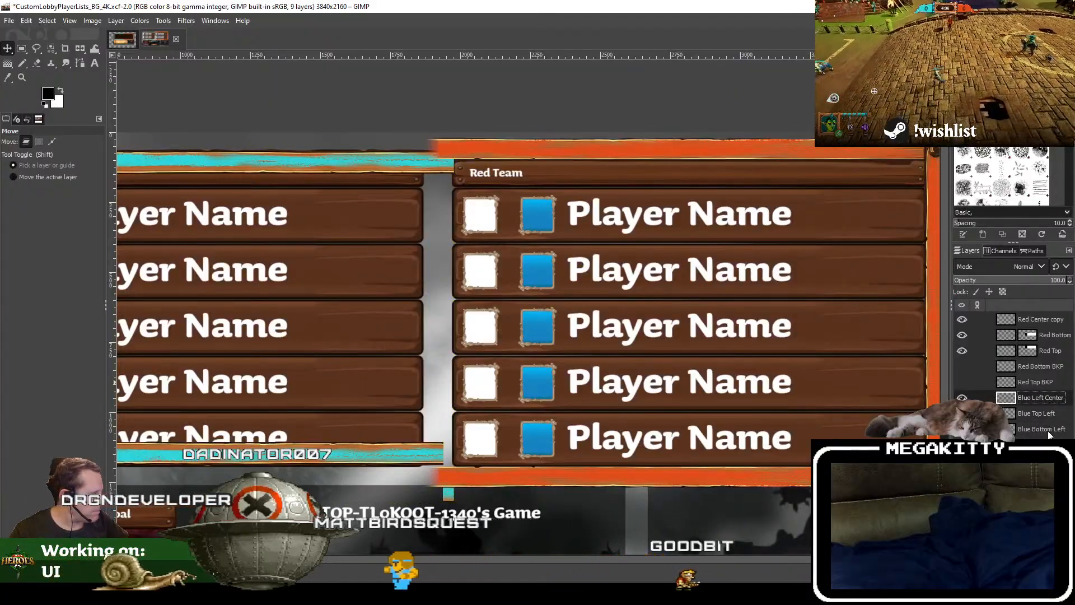
pyautogui.click(1050, 352)
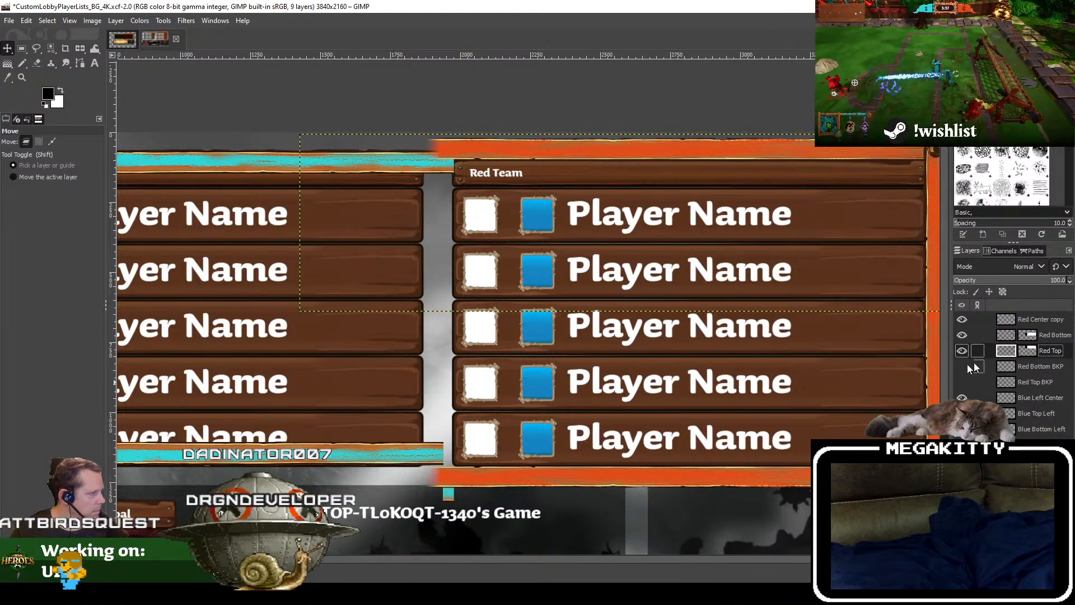
pyautogui.scroll(3, 728, 90)
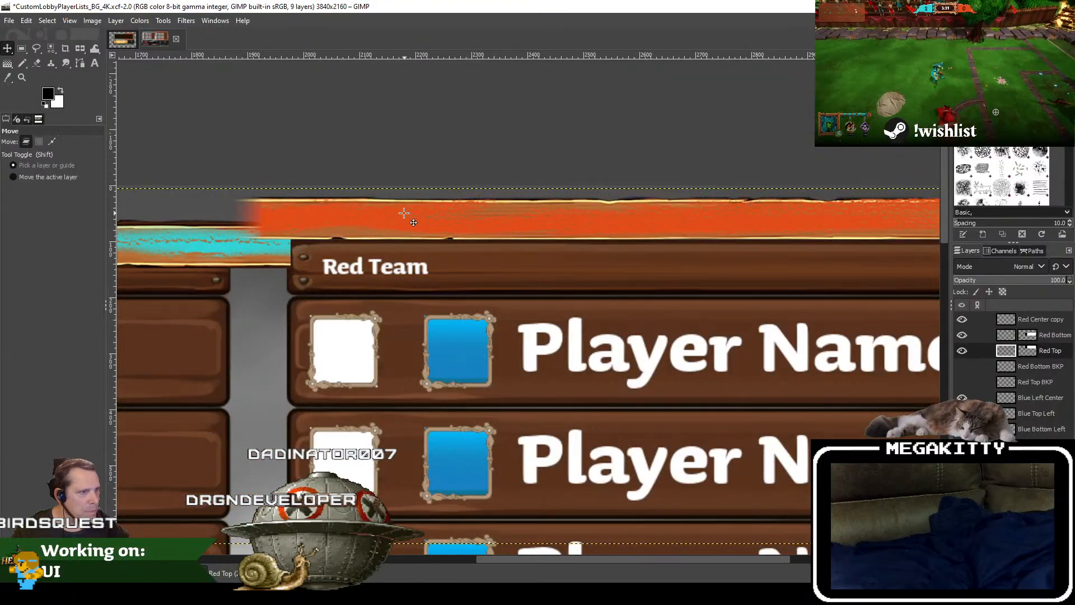
pyautogui.scroll(1, 308, 229)
pyautogui.moveTo(381, 212); pyautogui.dragTo(381, 250)
pyautogui.scroll(-3, 723, 334)
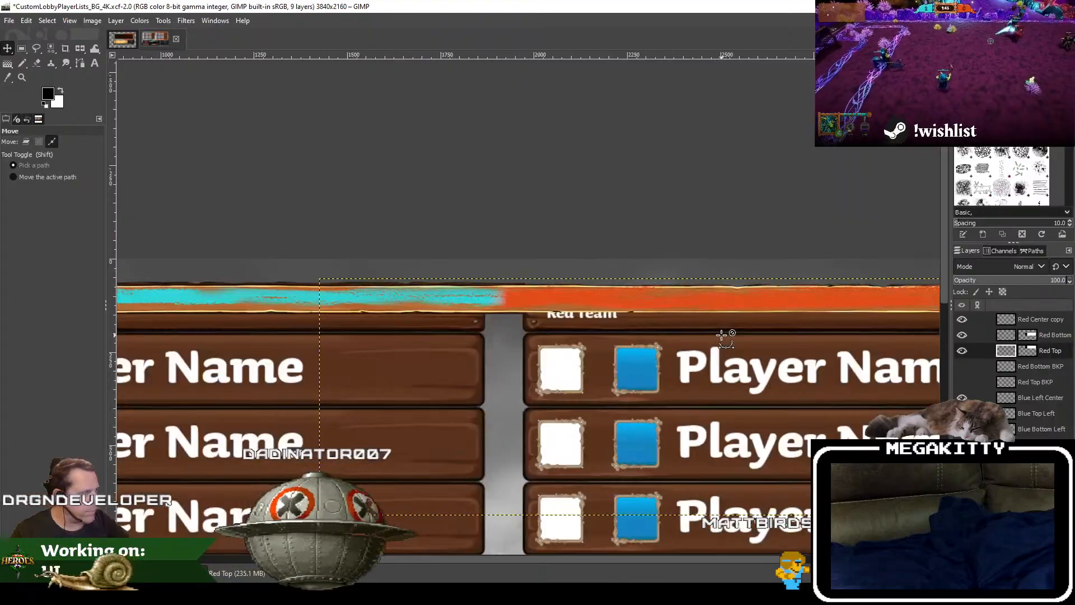
# Step: Move the Red Bottom layer up so its orange border lines up with the cyan lower border
pyautogui.moveTo(864, 421); pyautogui.dragTo(574, 120)
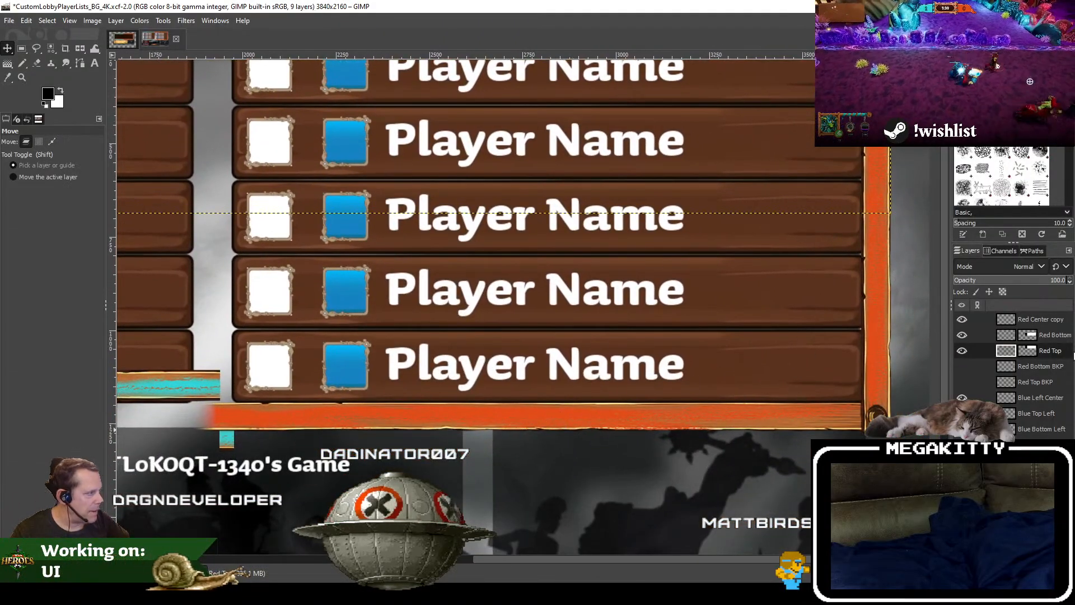
pyautogui.click(1053, 335)
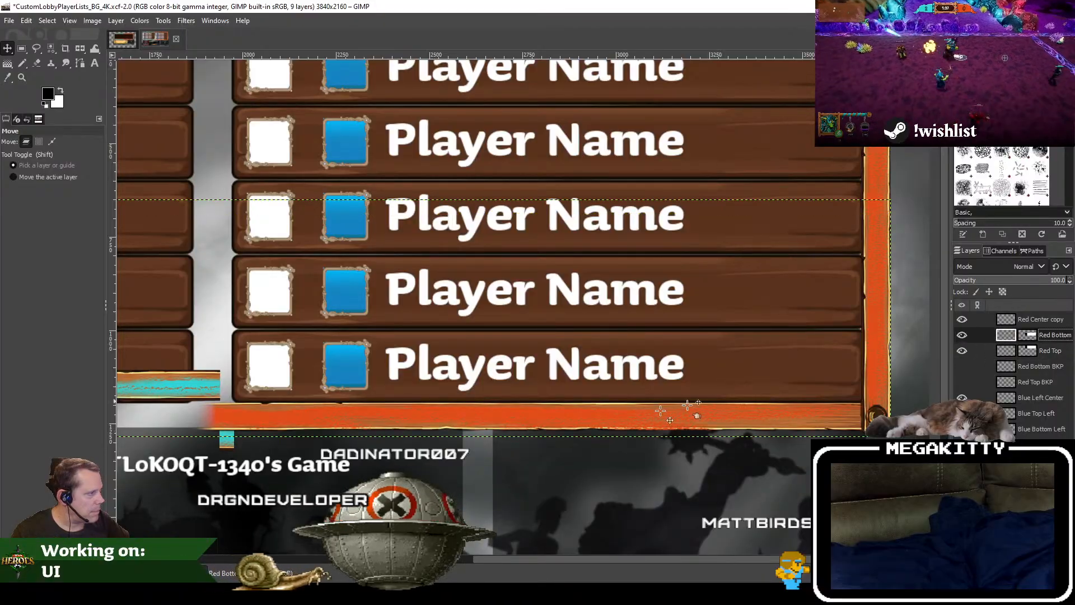
pyautogui.scroll(1, 283, 420)
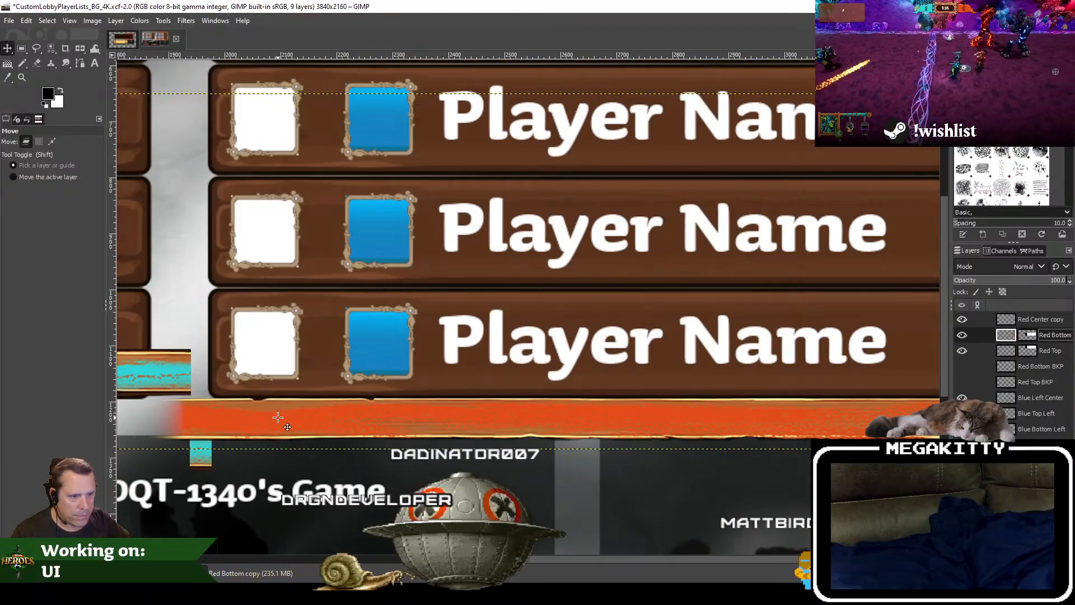
pyautogui.moveTo(278, 417); pyautogui.dragTo(278, 371)
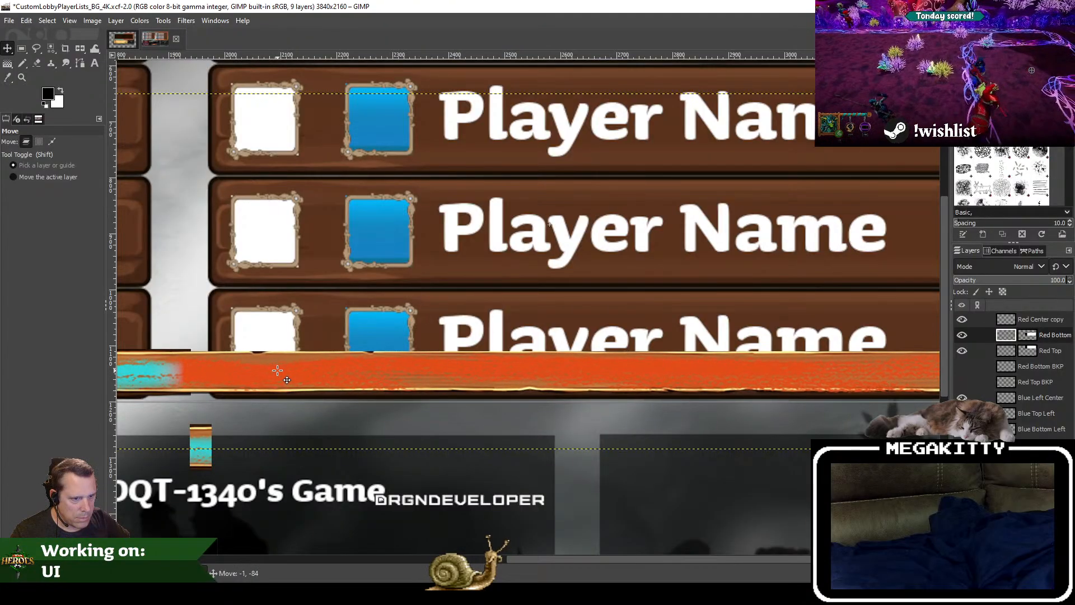
pyautogui.scroll(-2, 278, 371)
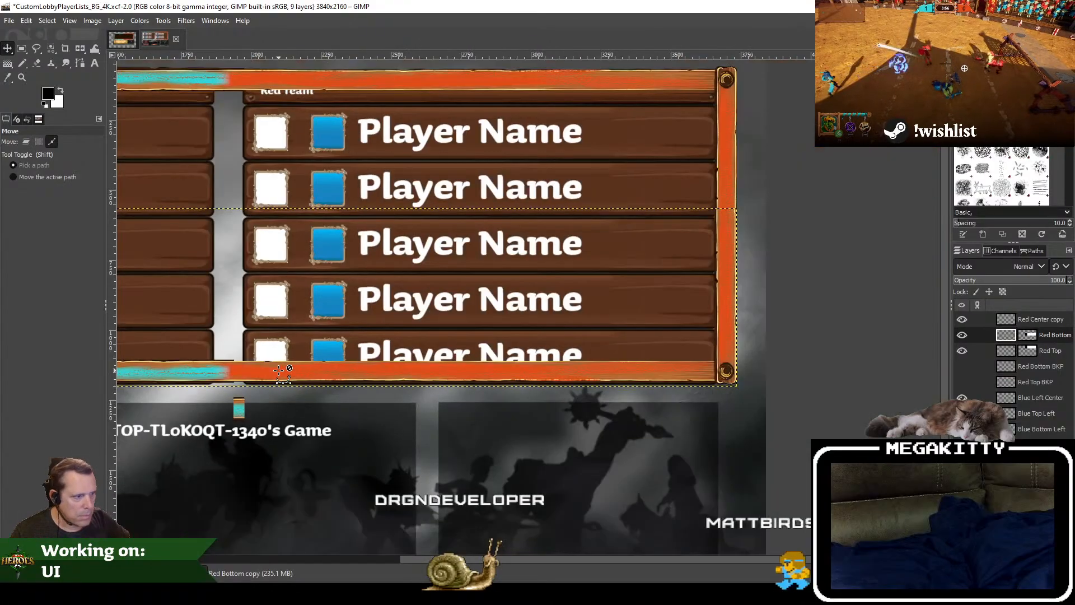
pyautogui.moveTo(285, 379); pyautogui.dragTo(389, 371)
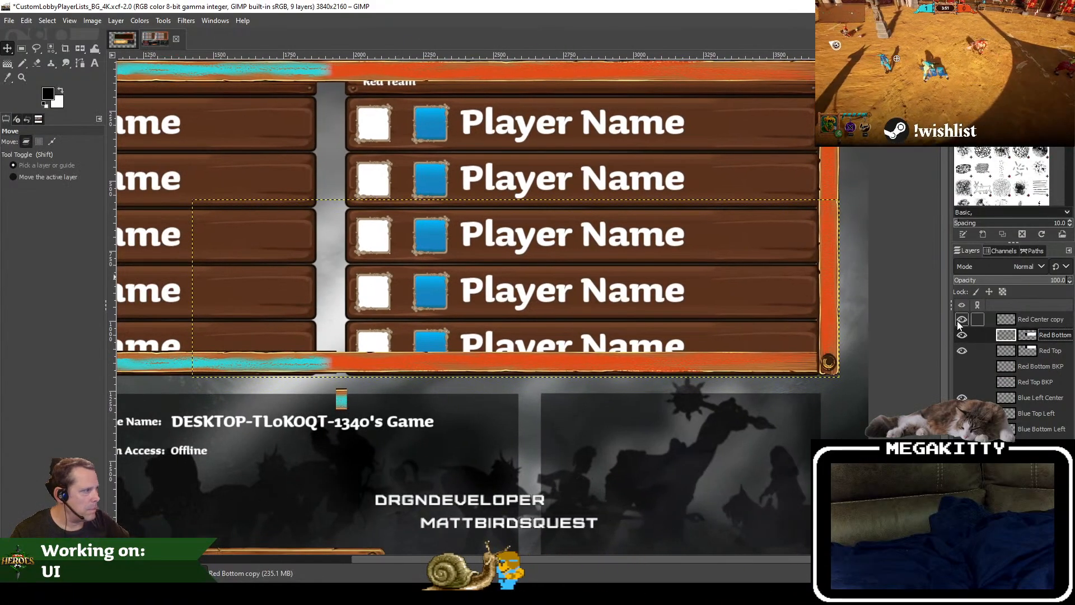
# Step: Toggle the red border, Red Bottom BKP and Blue Top Left layers to identify their pieces, and inspect the lower border's cyan-orange seam
pyautogui.click(962, 335)
pyautogui.click(962, 335)
pyautogui.click(962, 351)
pyautogui.click(962, 351)
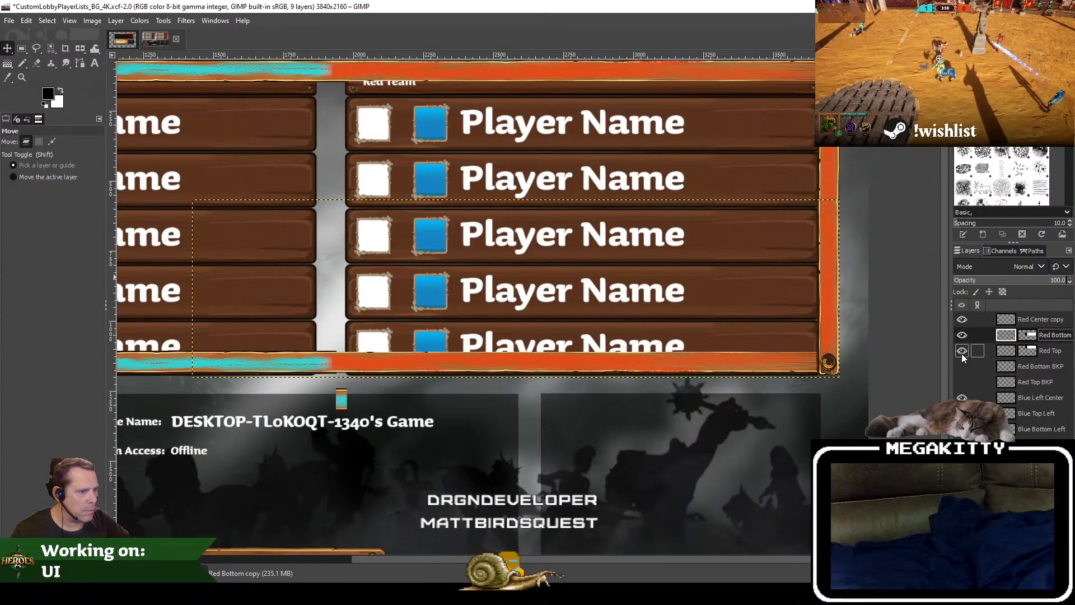
pyautogui.click(962, 366)
pyautogui.click(962, 366)
pyautogui.click(962, 367)
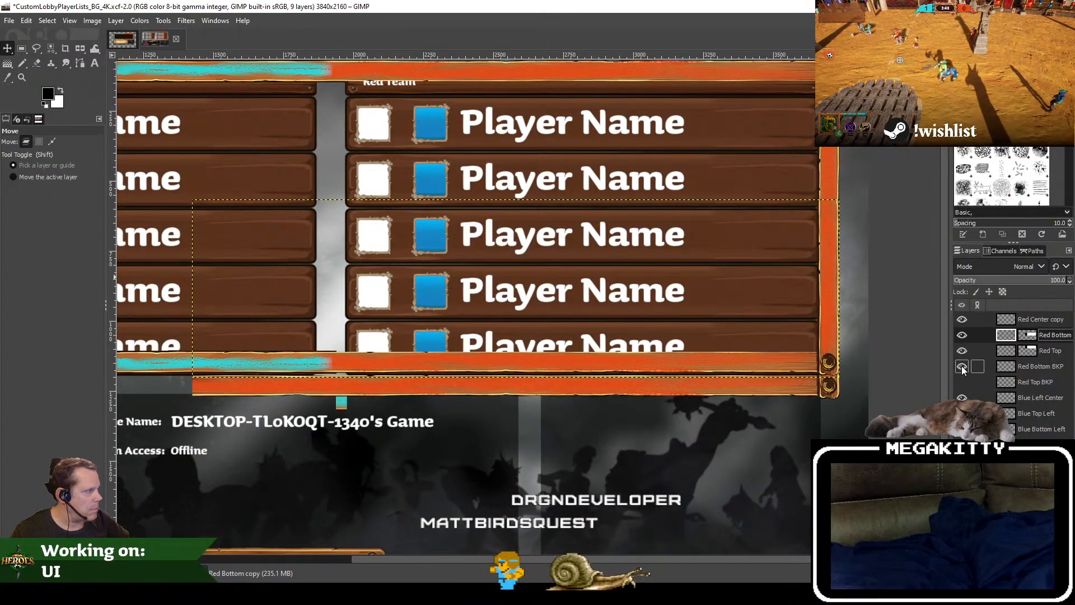
pyautogui.click(962, 367)
pyautogui.click(961, 371)
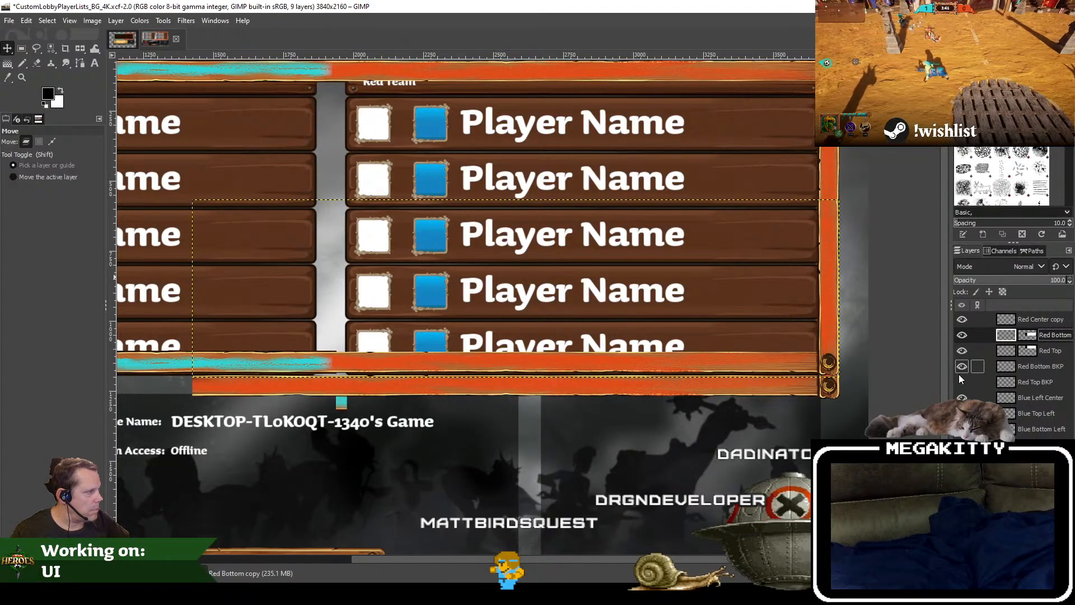
pyautogui.click(960, 373)
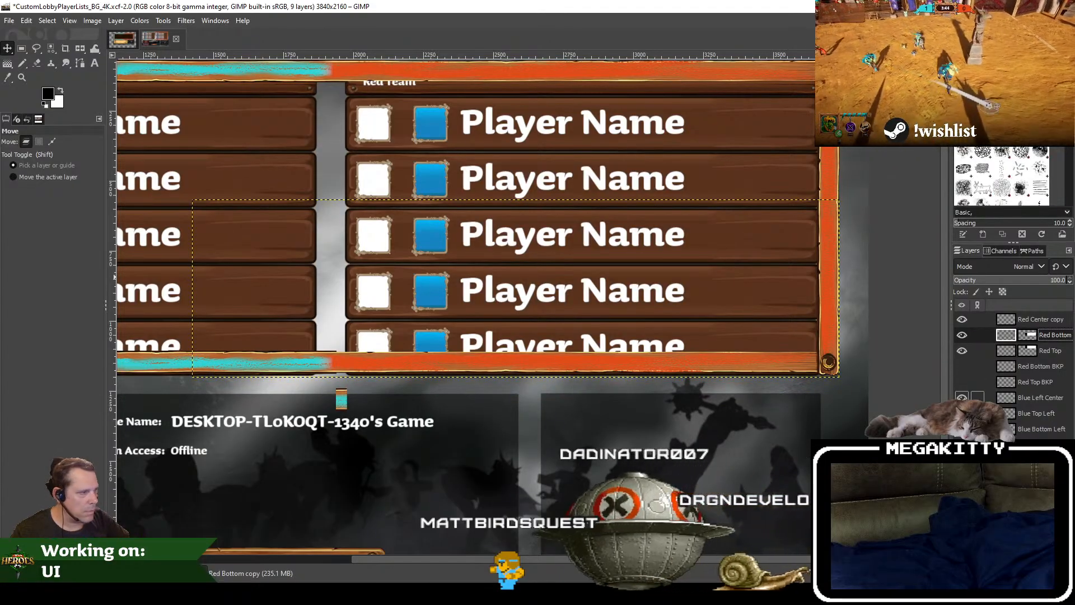
pyautogui.click(962, 413)
pyautogui.click(963, 414)
pyautogui.moveTo(515, 317); pyautogui.dragTo(695, 368)
pyautogui.scroll(-1, 691, 372)
pyautogui.scroll(1, 692, 372)
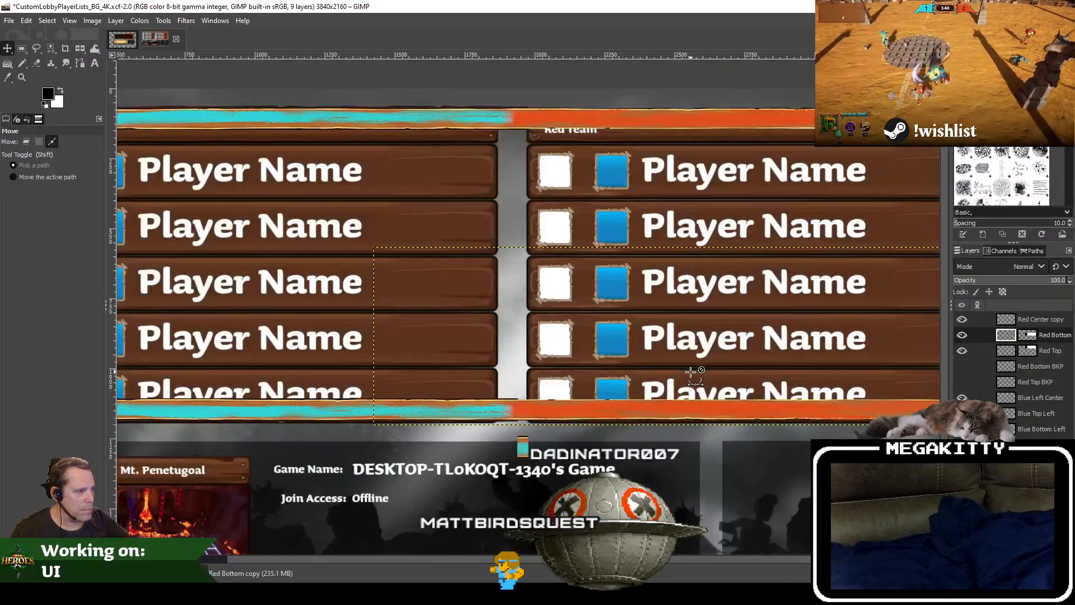
pyautogui.scroll(2, 544, 419)
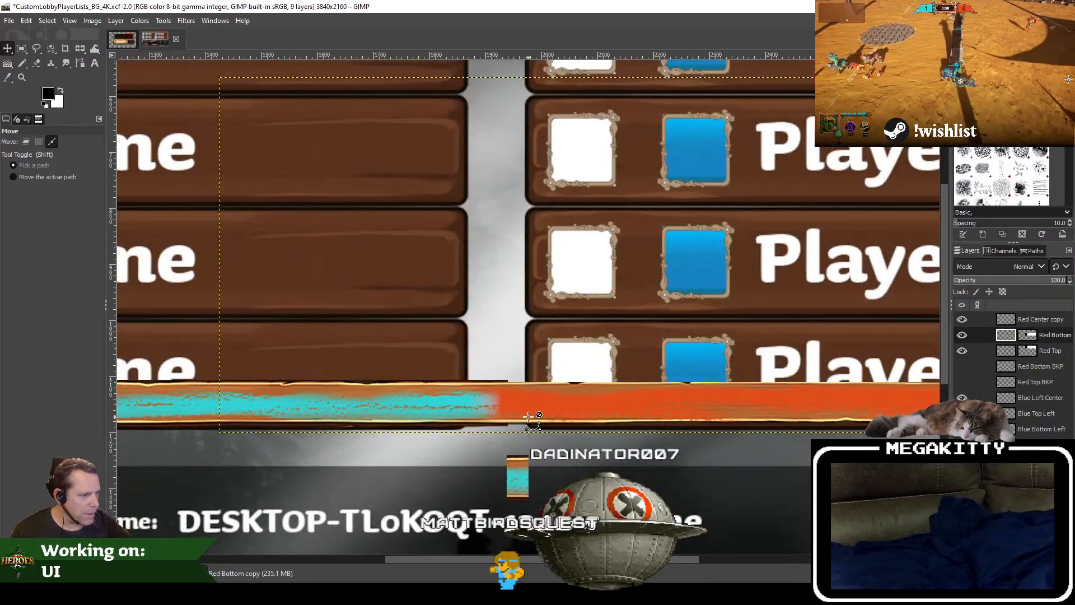
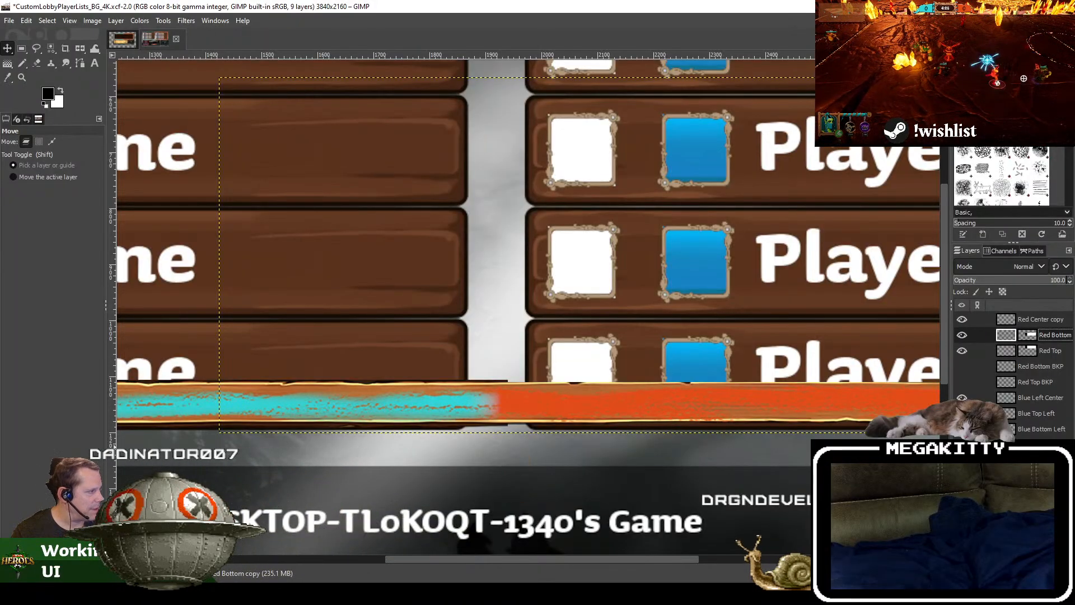
# Step: Save the image file
pyautogui.click(9, 21)
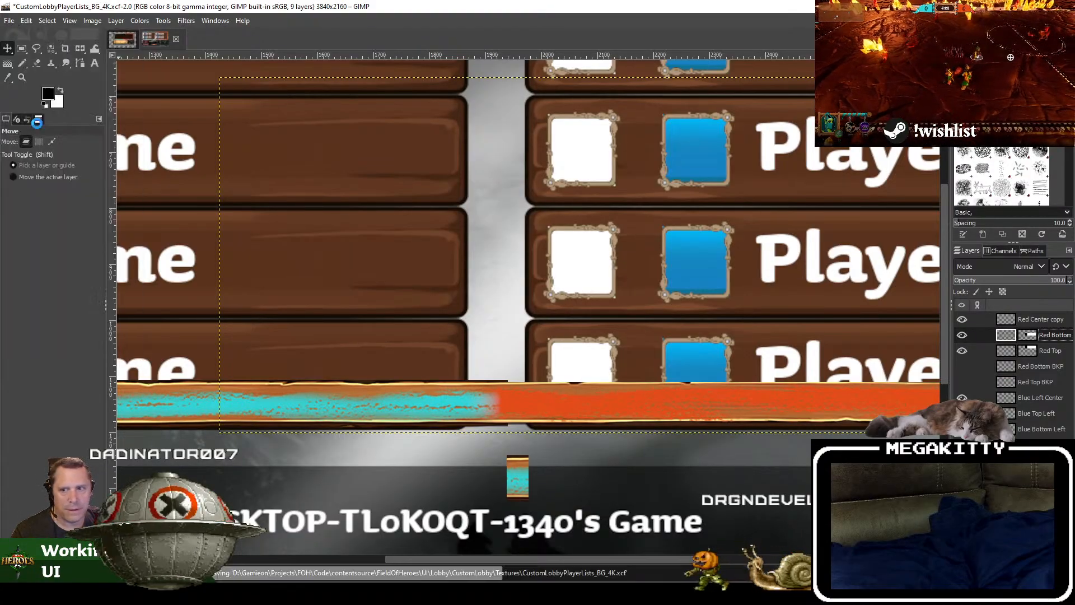
pyautogui.click(37, 126)
# Step: Cut the stray cyan border piece below the lower border from the Blue Top Left layer and paste it as a new layer
pyautogui.click(23, 49)
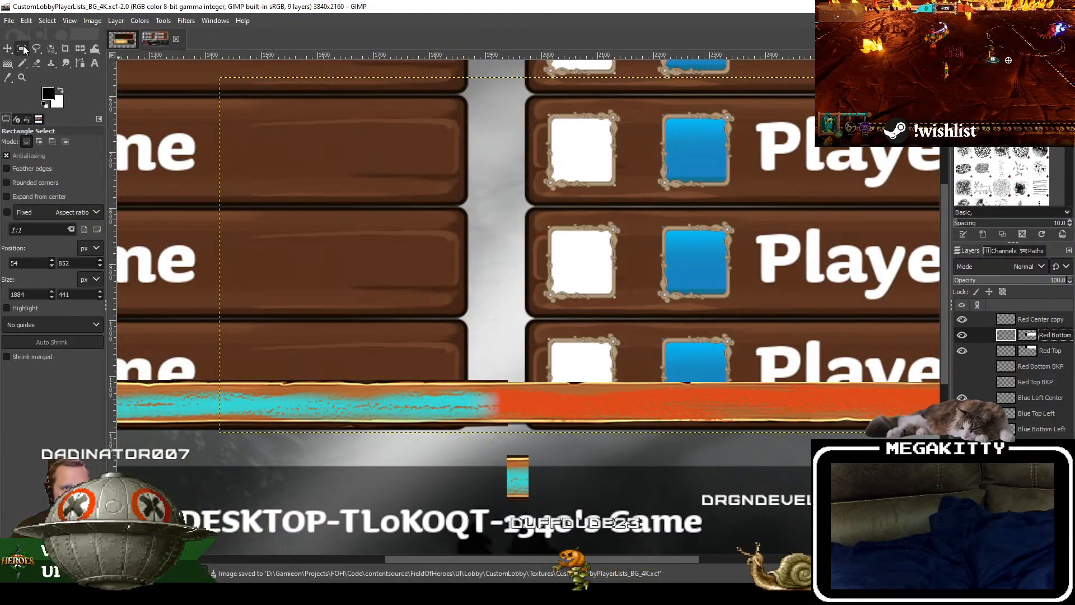
pyautogui.click(1040, 429)
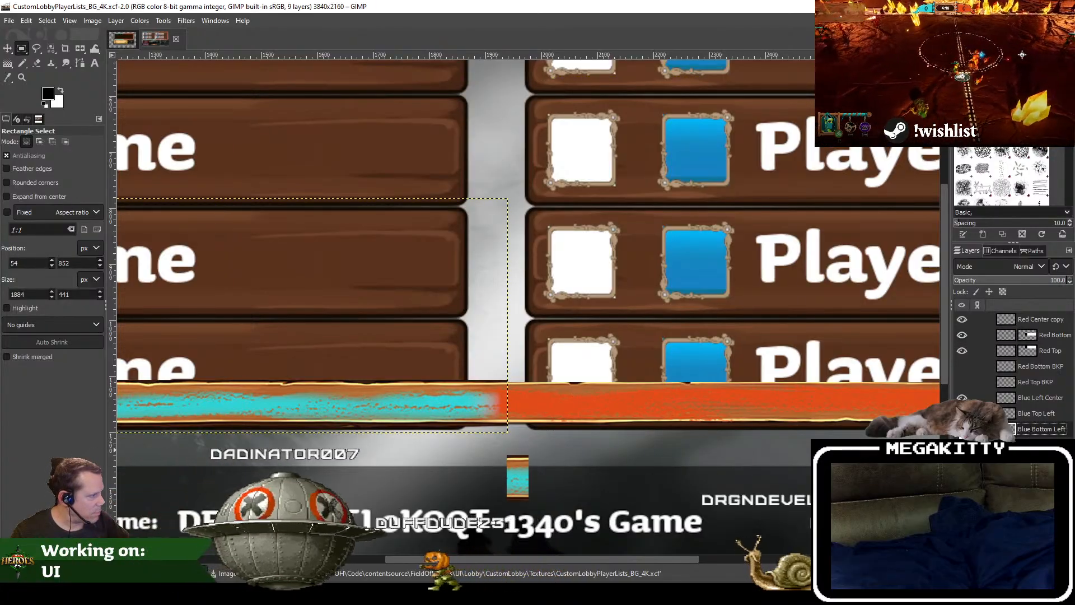
pyautogui.click(962, 429)
pyautogui.click(963, 429)
pyautogui.click(1037, 413)
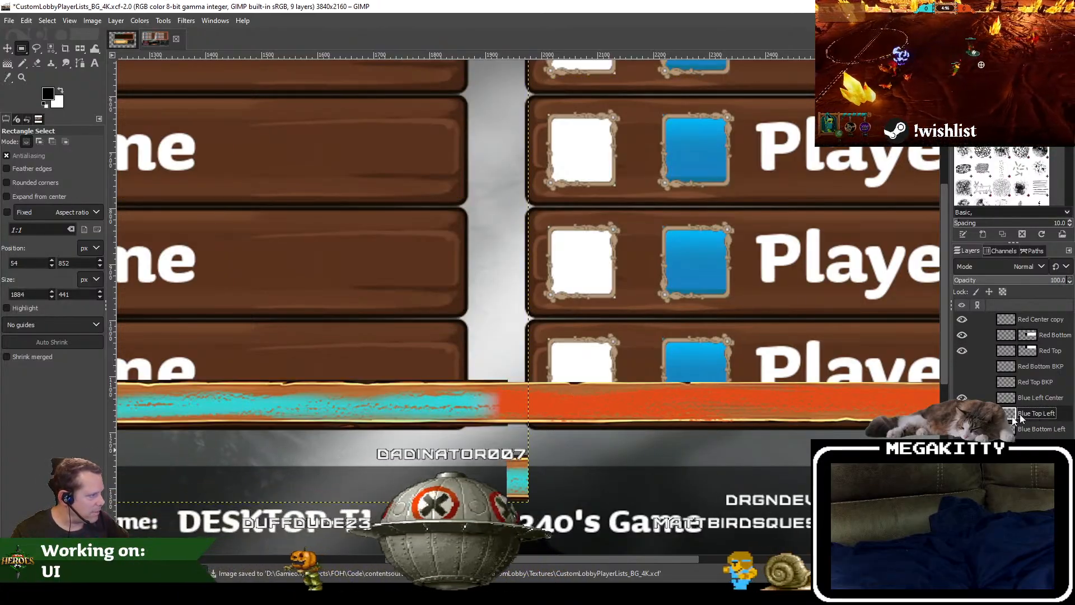
pyautogui.moveTo(504, 453); pyautogui.dragTo(546, 512)
pyautogui.hotkey('ctrl', 'x')
pyautogui.hotkey('ctrl', 'v')
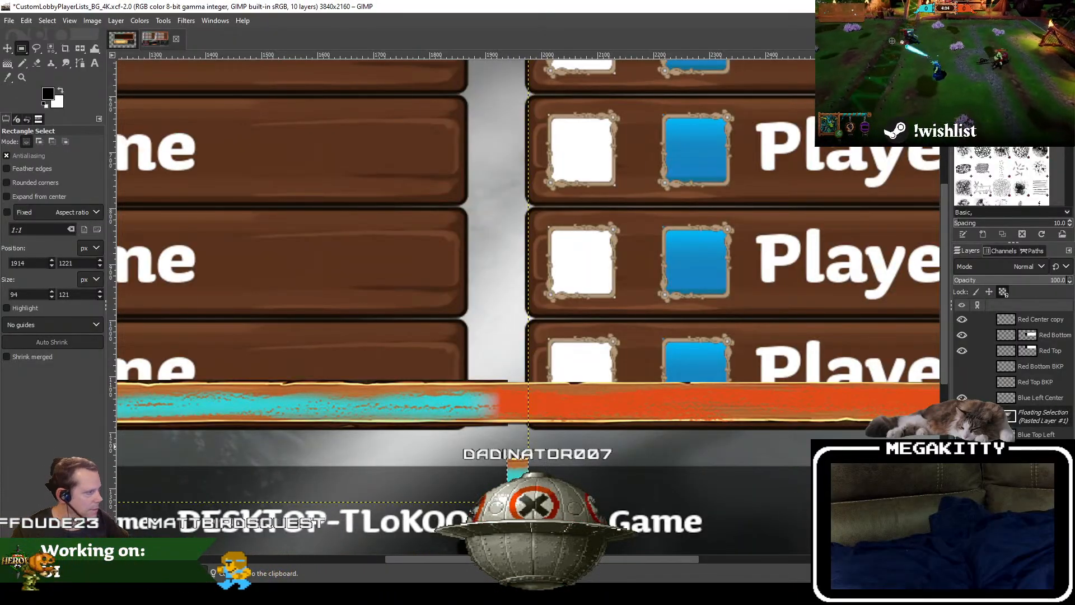
pyautogui.rightClick(1049, 424)
pyautogui.click(1003, 94)
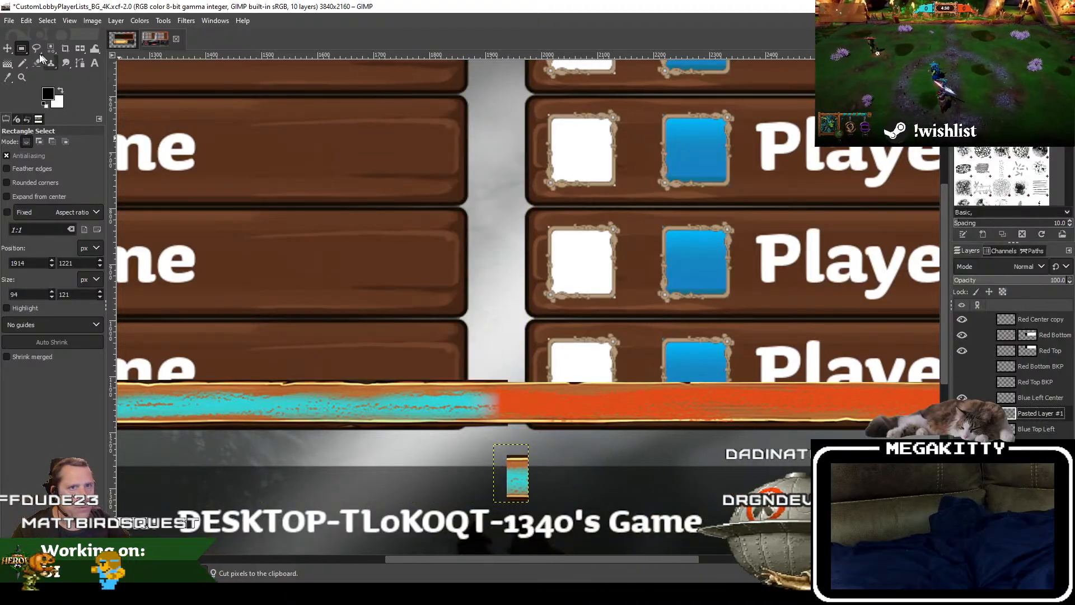
# Step: Hide the Red Bottom layer and crop the pasted border piece's layer to its content
pyautogui.press('m')
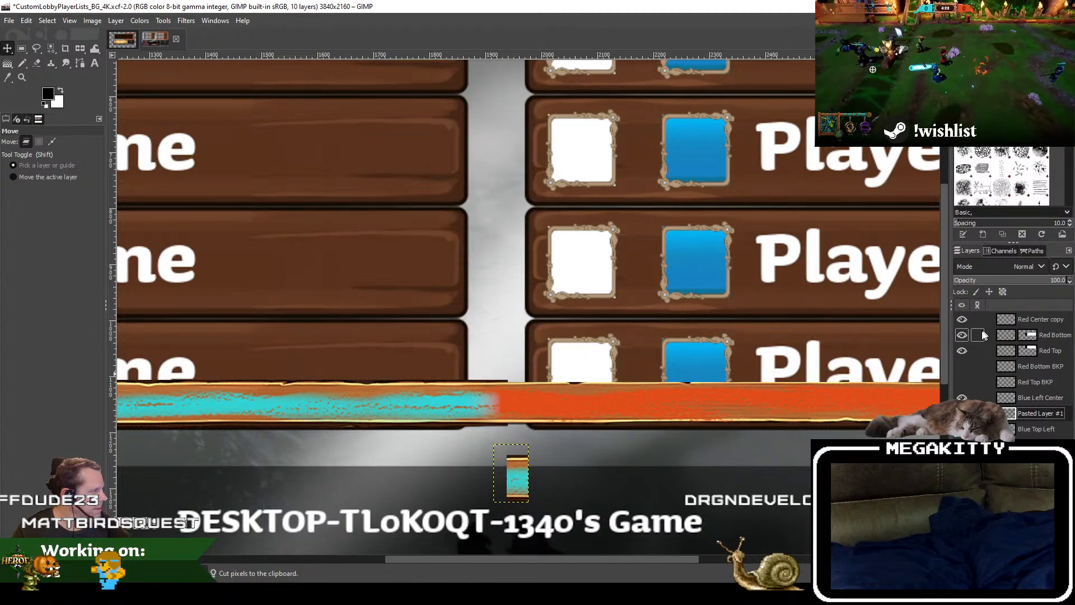
pyautogui.click(962, 336)
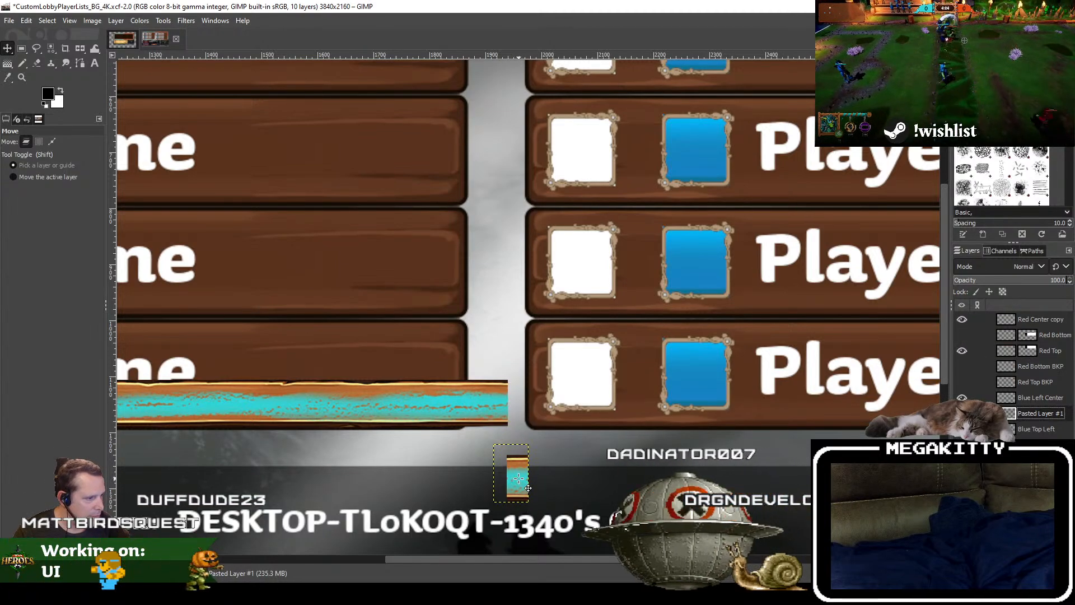
pyautogui.click(116, 20)
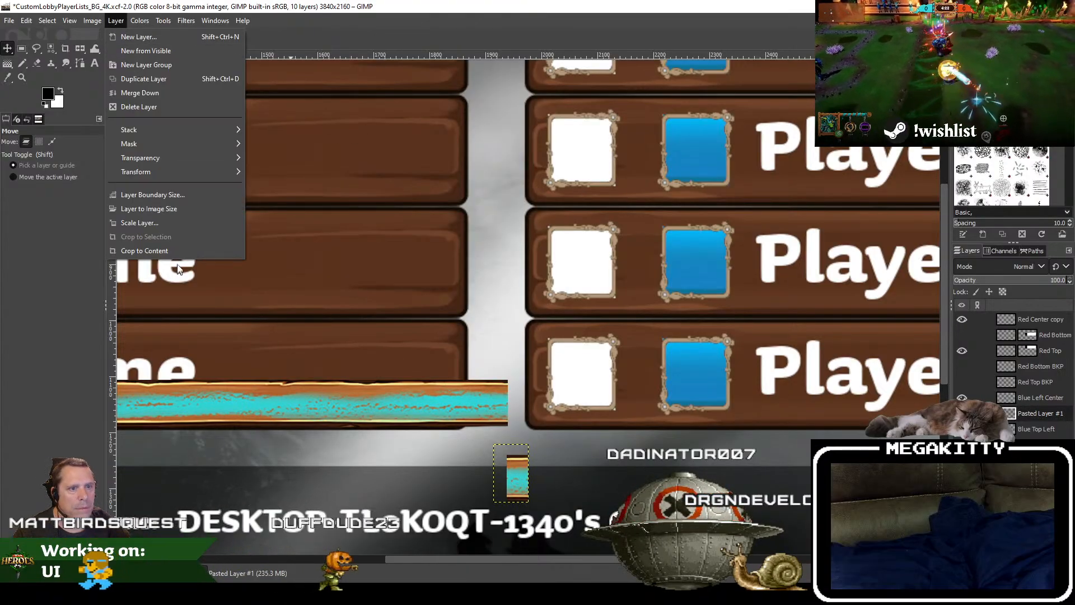
pyautogui.click(196, 263)
# Step: Move the border piece straight up 135 px so it extends the right end of the lower cyan border
pyautogui.moveTo(519, 480); pyautogui.dragTo(521, 407)
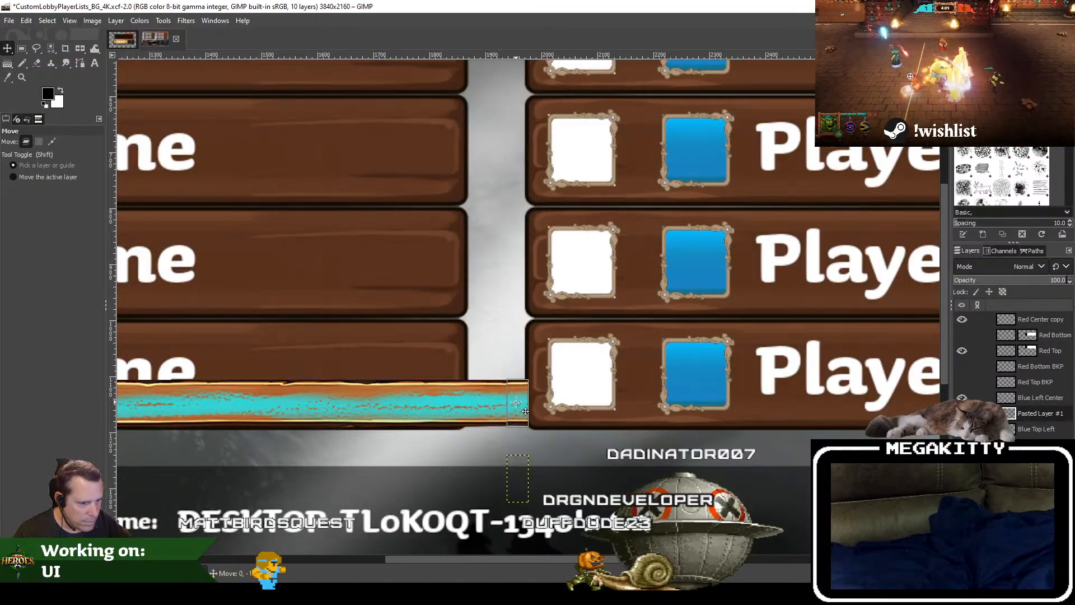
pyautogui.moveTo(517, 402); pyautogui.dragTo(516, 402)
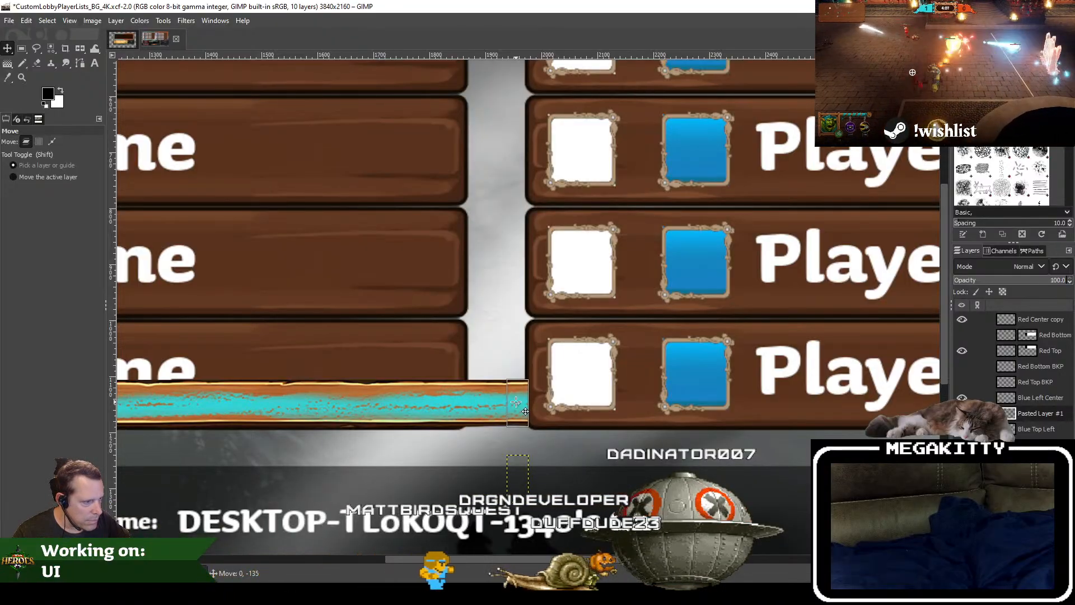
pyautogui.scroll(3, 501, 410)
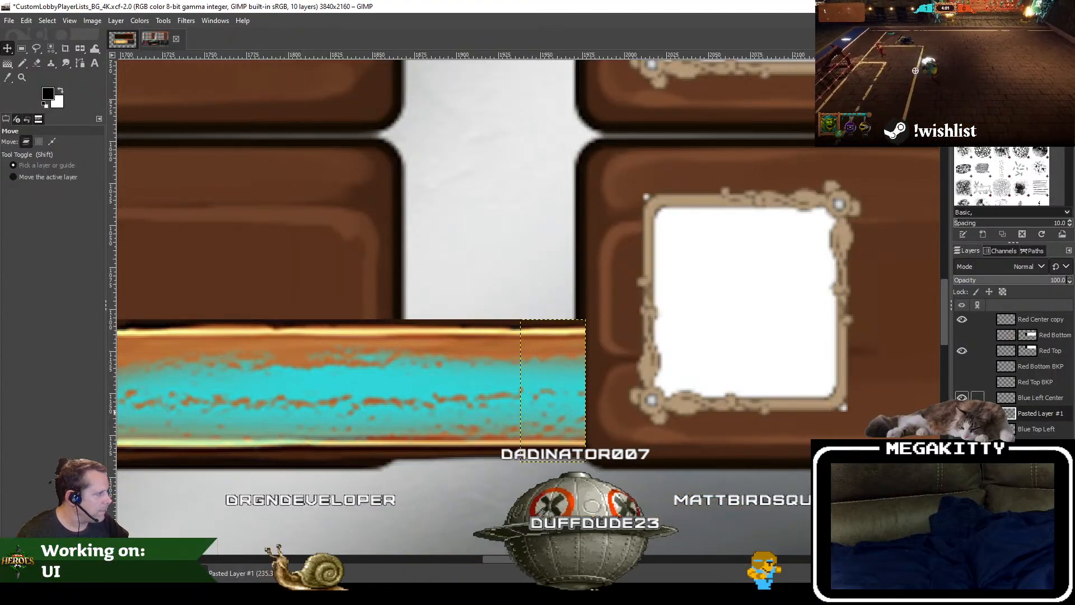
# Step: Place the border piece's layer directly above Blue Bottom Left and merge it down into that layer
pyautogui.moveTo(1047, 418); pyautogui.dragTo(1050, 436)
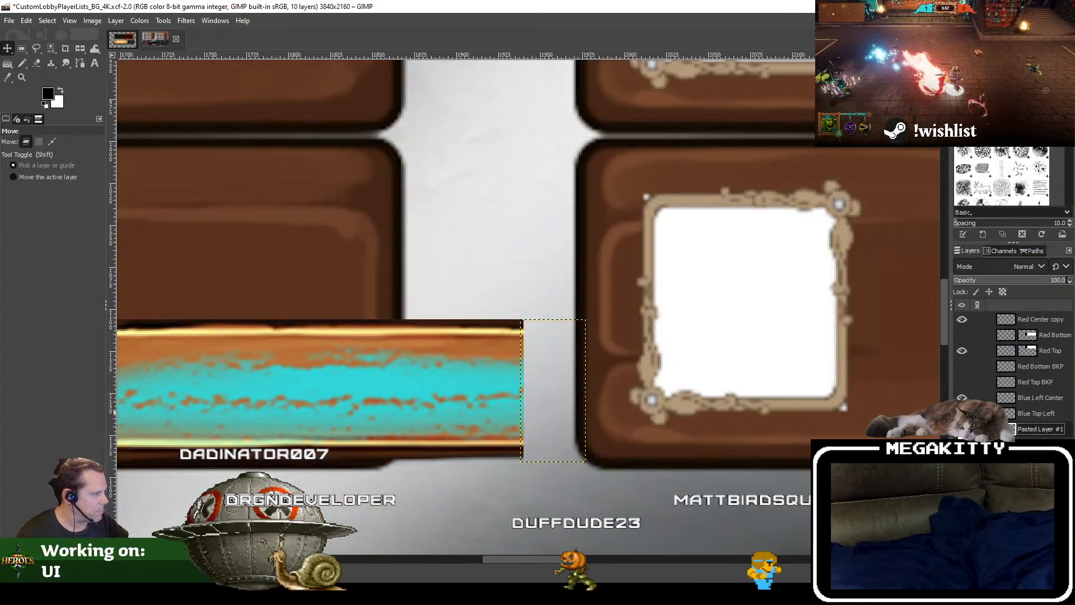
pyautogui.rightClick(1038, 430)
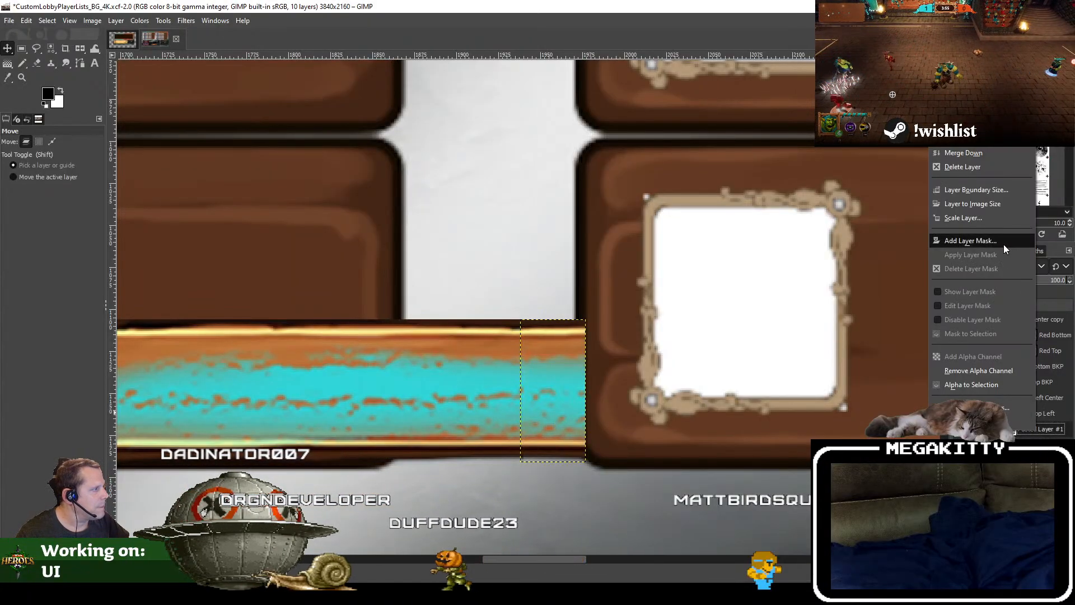
pyautogui.click(978, 164)
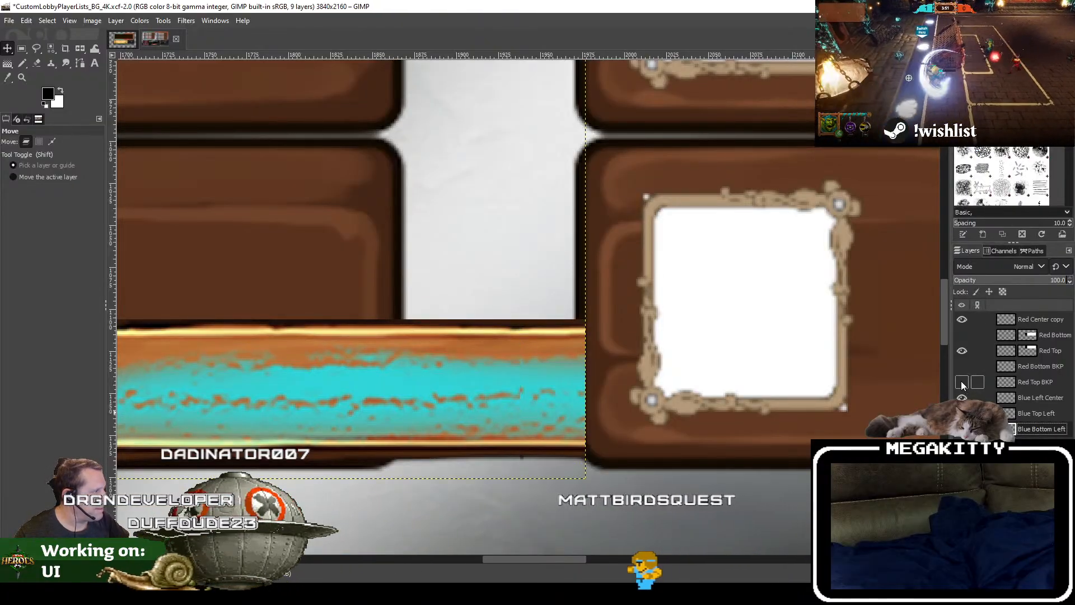
# Step: Show the Red Bottom layer again and save the image
pyautogui.click(962, 335)
pyautogui.scroll(-5, 578, 298)
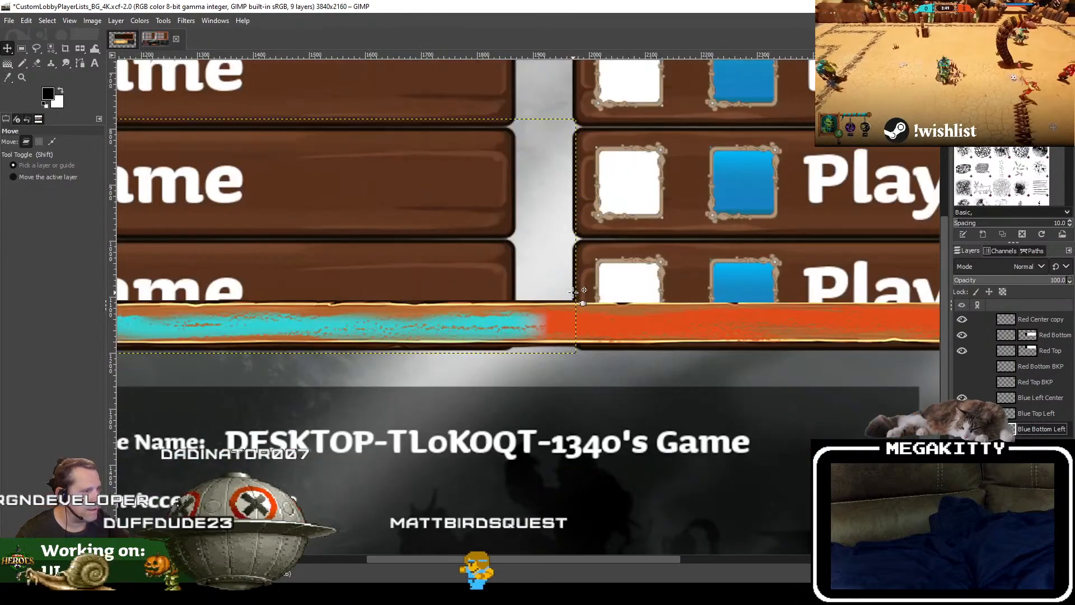
pyautogui.moveTo(526, 212); pyautogui.dragTo(527, 320)
pyautogui.scroll(-1, 526, 332)
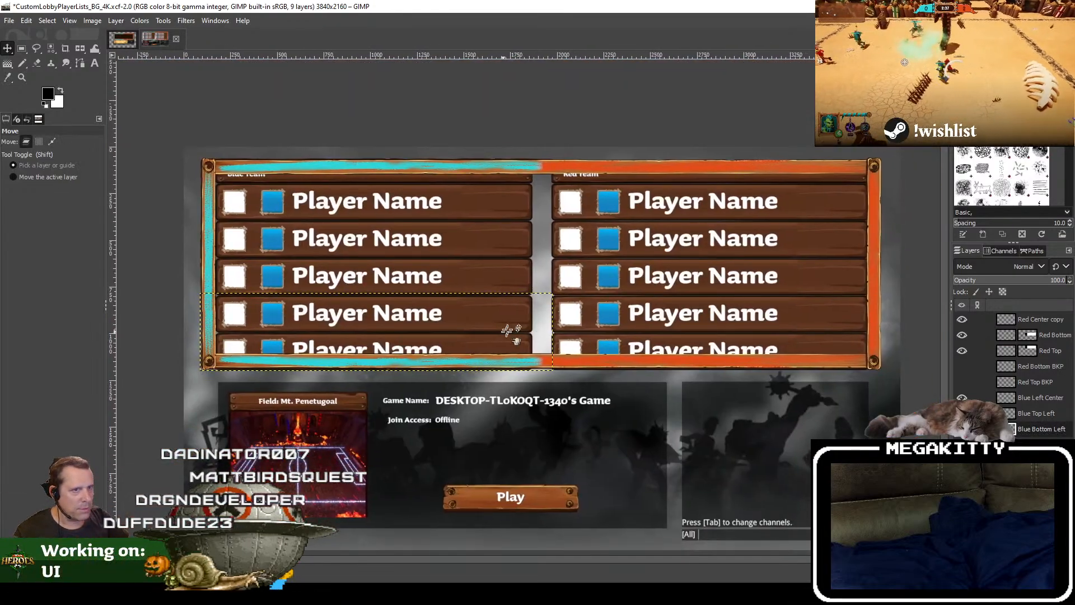
pyautogui.click(9, 20)
pyautogui.click(53, 130)
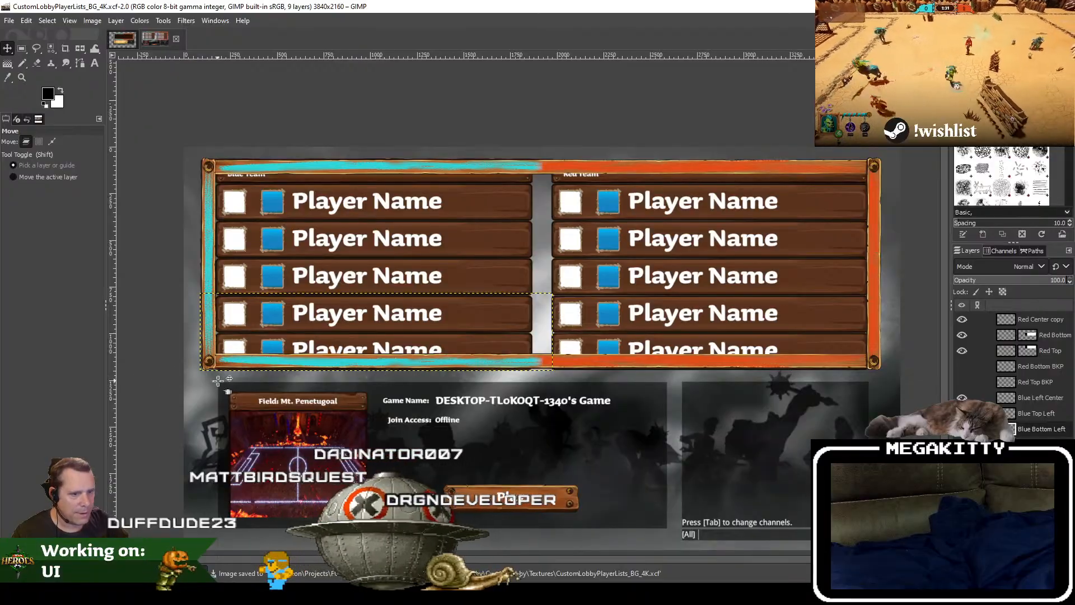
pyautogui.keyDown('ctrl'); pyautogui.scroll(1, 223, 379); pyautogui.keyUp('ctrl')
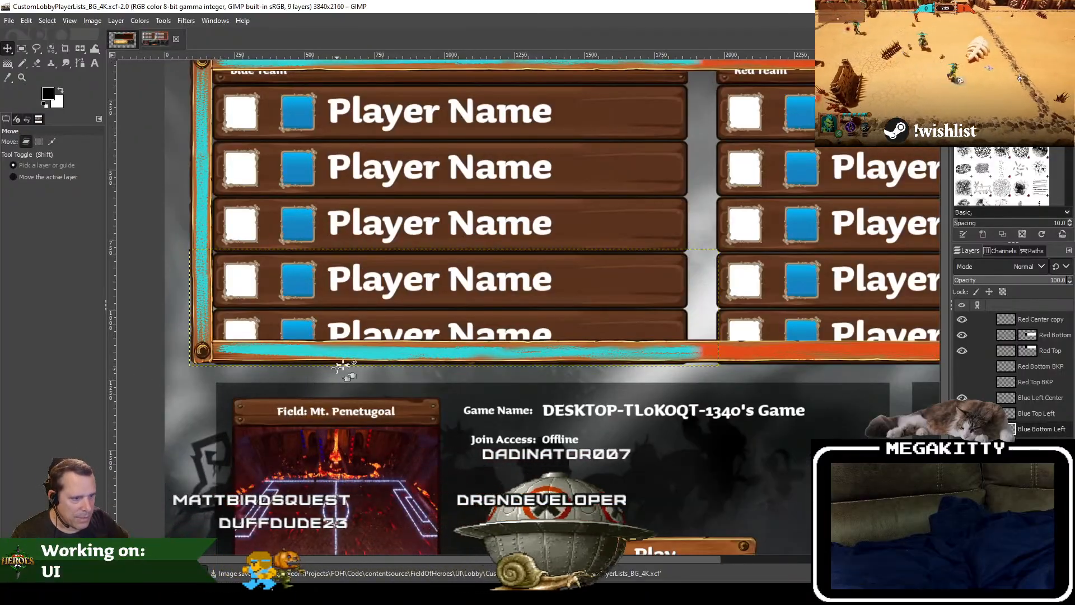
pyautogui.moveTo(493, 316); pyautogui.dragTo(451, 386)
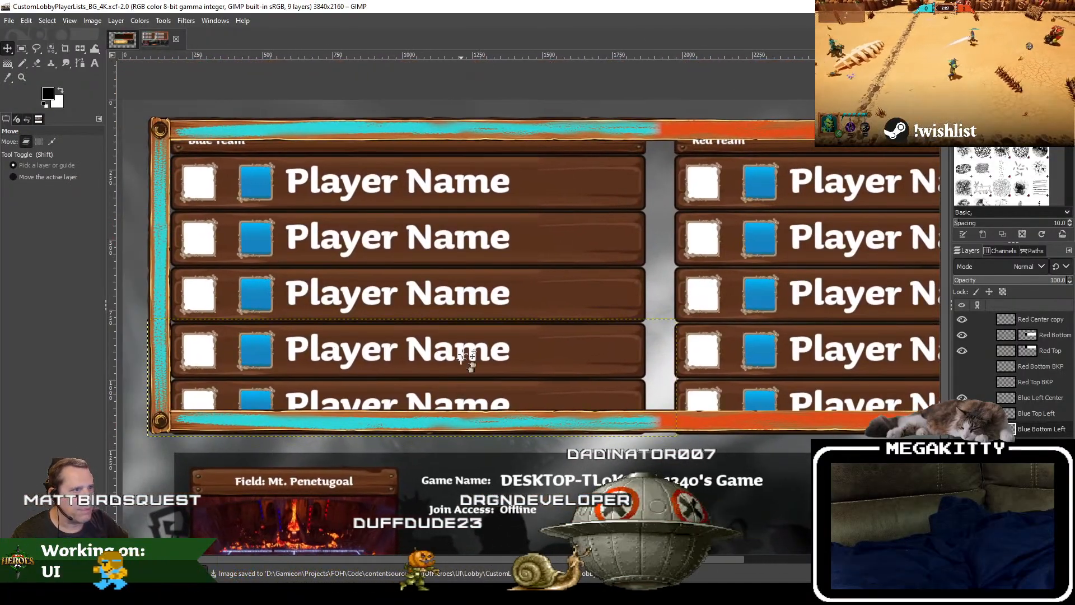
pyautogui.keyDown('ctrl'); pyautogui.scroll(-1, 463, 359); pyautogui.keyUp('ctrl')
pyautogui.moveTo(543, 305); pyautogui.dragTo(516, 316)
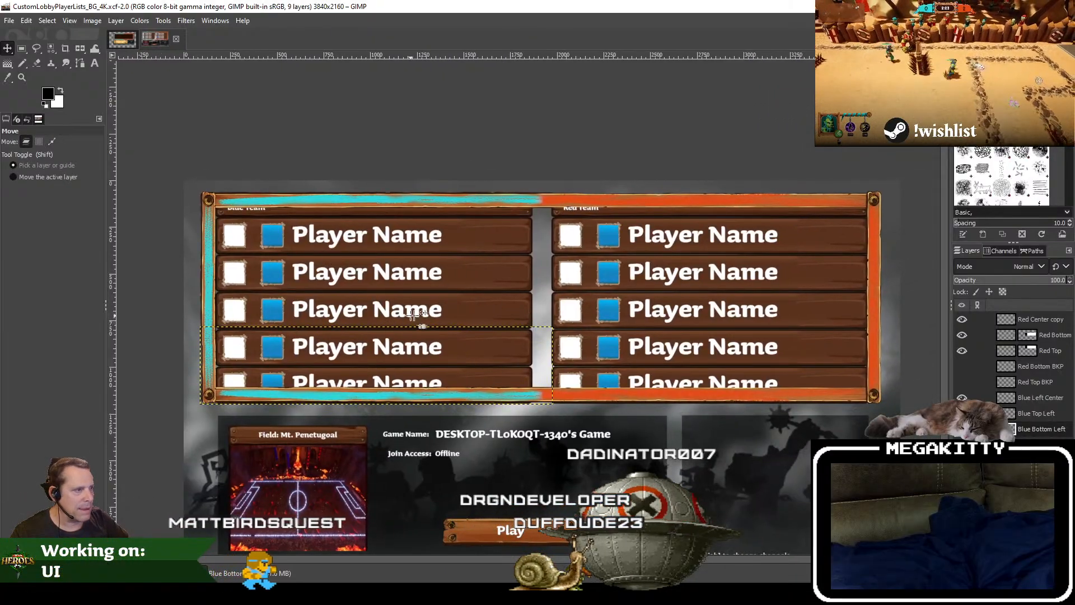
# Step: Copy the dark wooden panel layer from the CustomLobbyPlayerLists_BG image and paste it into CustomLobbyPlayerLists_BG_4K
pyautogui.click(154, 39)
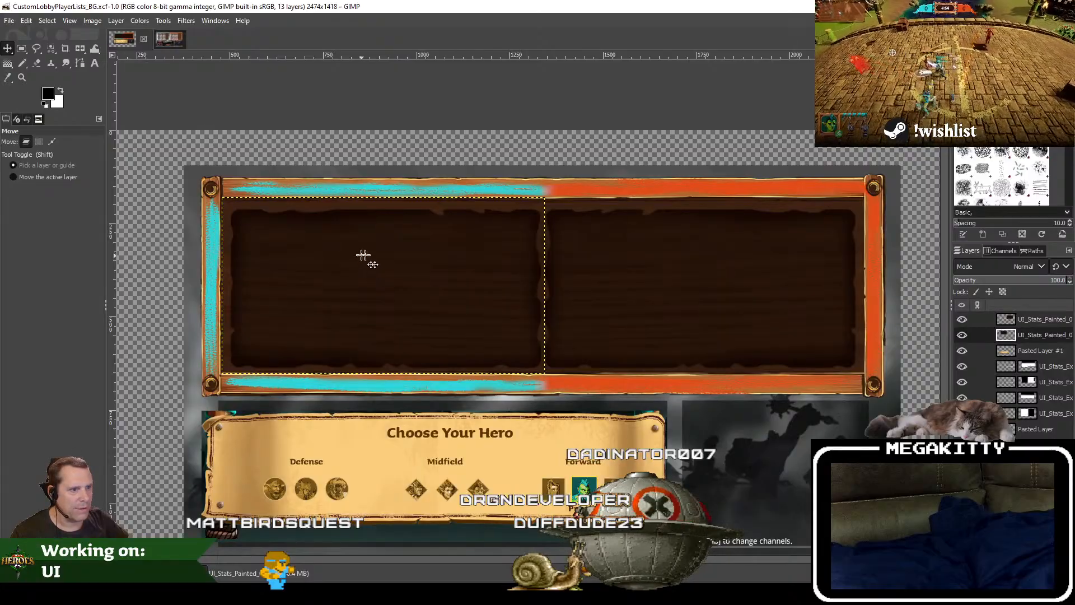
pyautogui.click(26, 20)
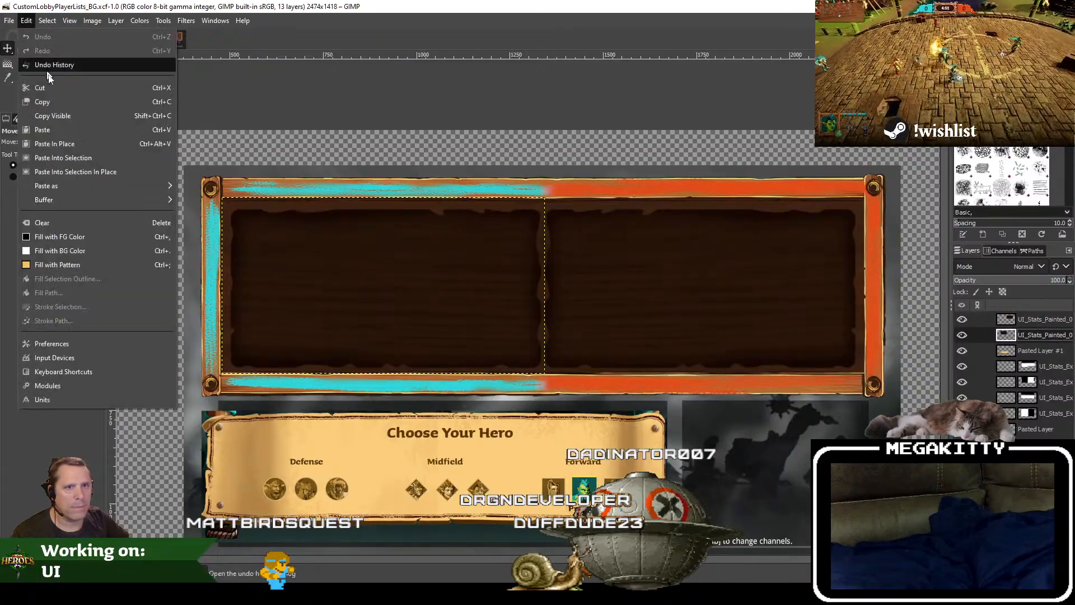
pyautogui.click(57, 102)
pyautogui.click(96, 35)
pyautogui.click(27, 21)
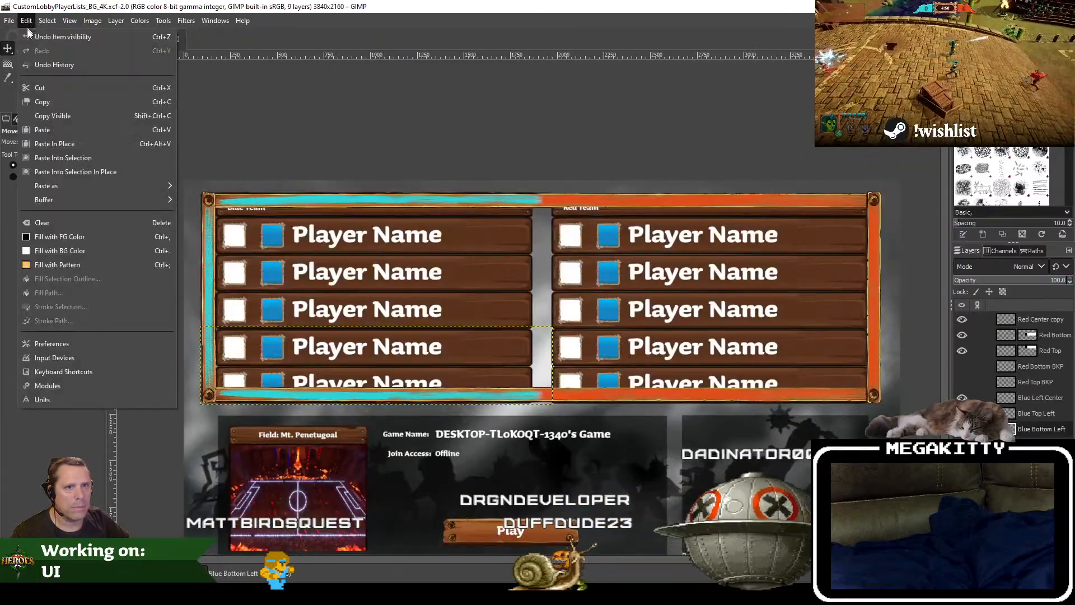
pyautogui.click(64, 135)
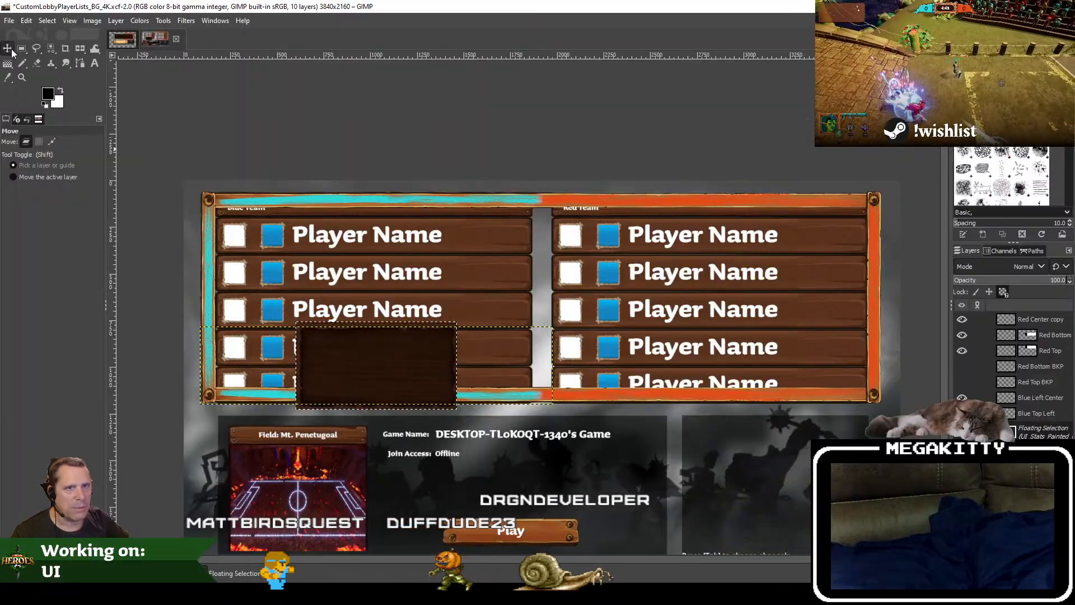
# Step: Move the pasted wooden panel up into the blue team's player list and turn the floating selection into a new layer
pyautogui.moveTo(378, 366); pyautogui.dragTo(388, 296)
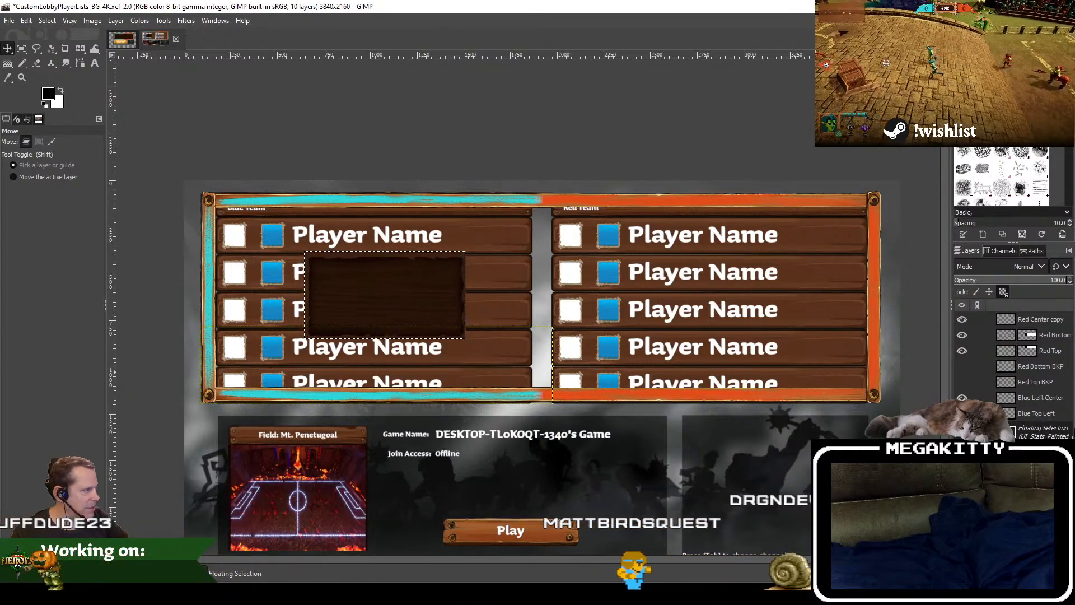
pyautogui.rightClick(1060, 436)
pyautogui.click(984, 99)
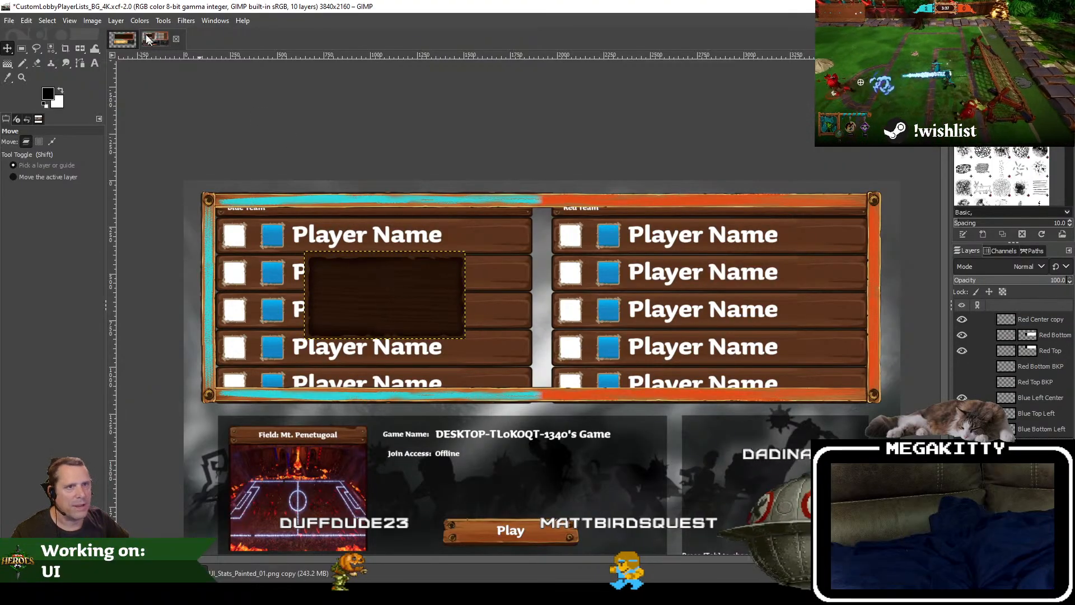
# Step: Try scaling the wooden panel layer proportionally to 1720 px wide, and undo the scaling
pyautogui.click(116, 20)
pyautogui.click(140, 222)
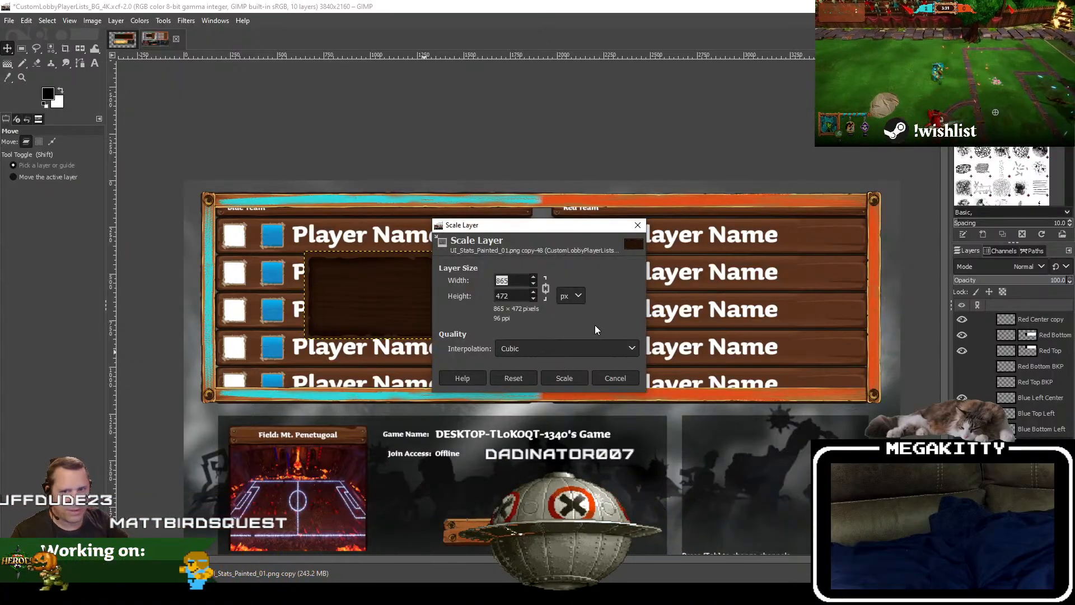
pyautogui.write('1720')
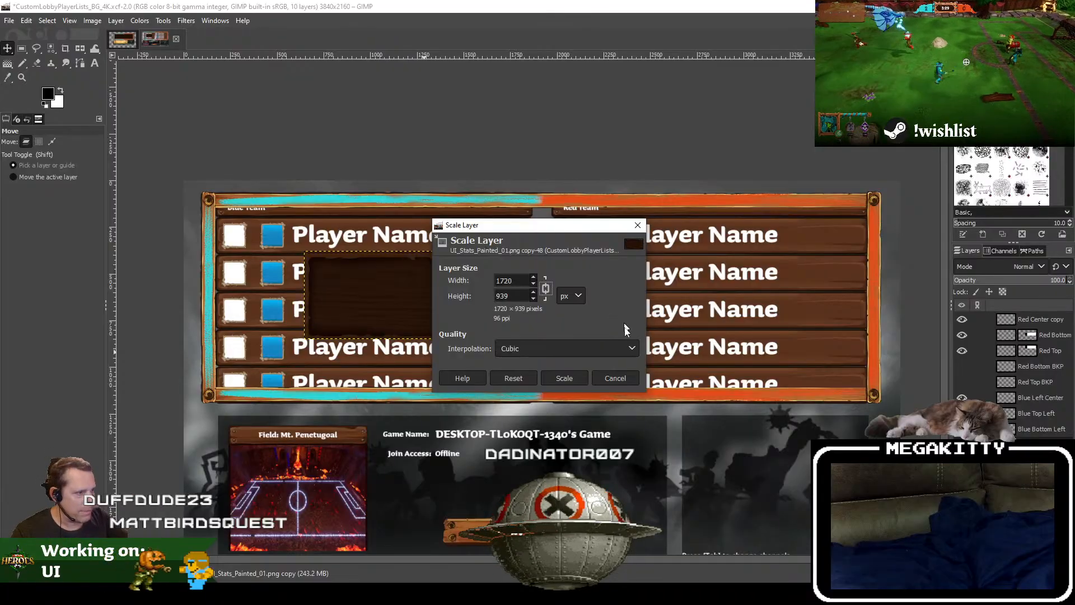
pyautogui.click(571, 378)
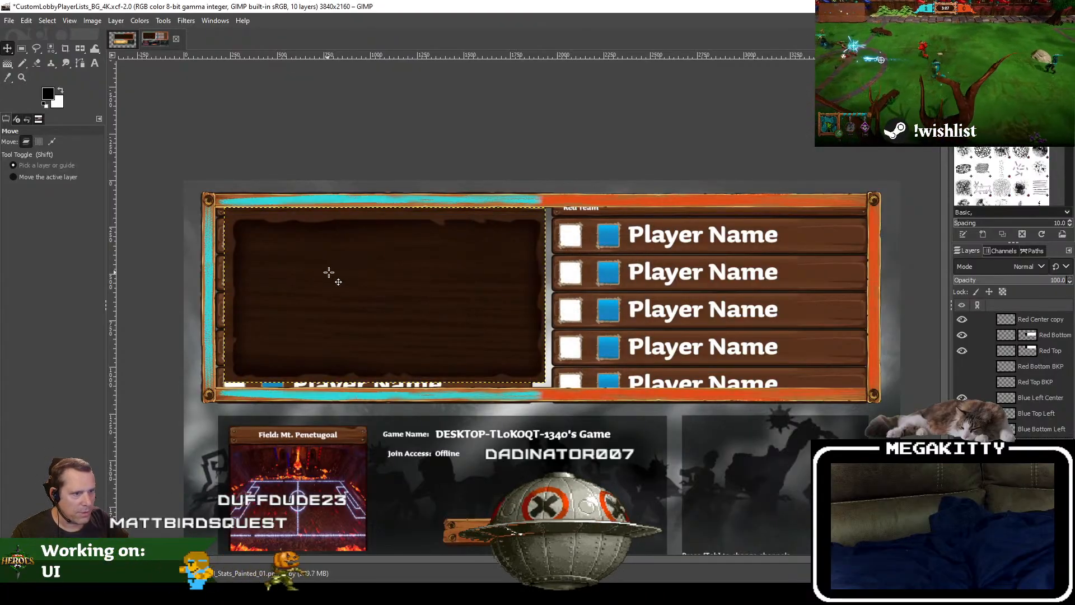
pyautogui.moveTo(329, 273); pyautogui.dragTo(378, 279)
pyautogui.keyDown('ctrl'); pyautogui.scroll(1, 251, 238); pyautogui.keyUp('ctrl')
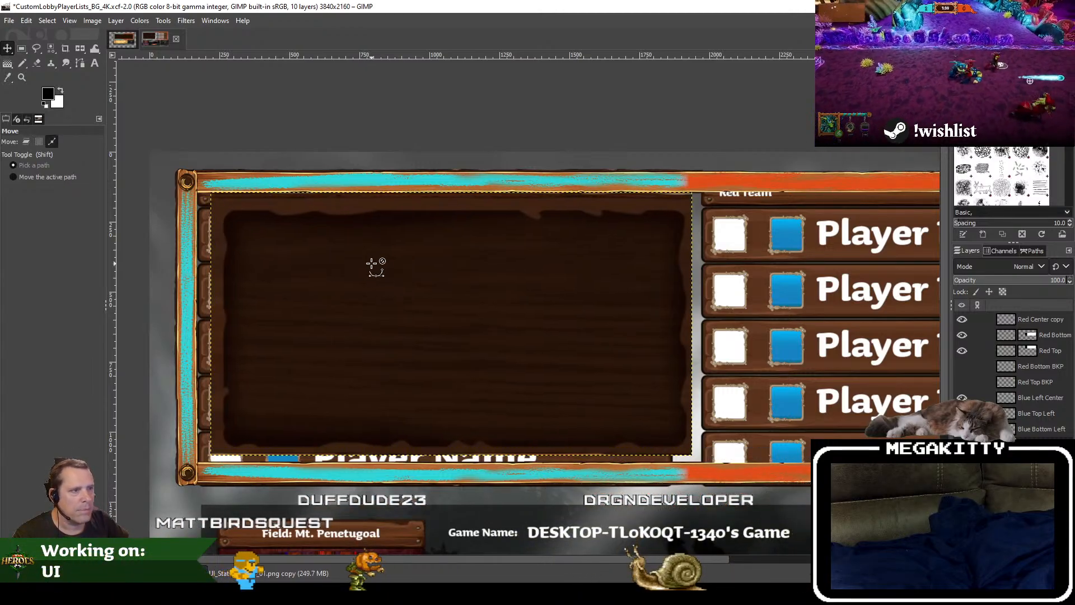
pyautogui.hotkey('ctrl', 'z')
# Step: Scale the wooden panel layer to 1800 × 982 px and nudge it into place inside the blue team's half of the frame
pyautogui.click(116, 21)
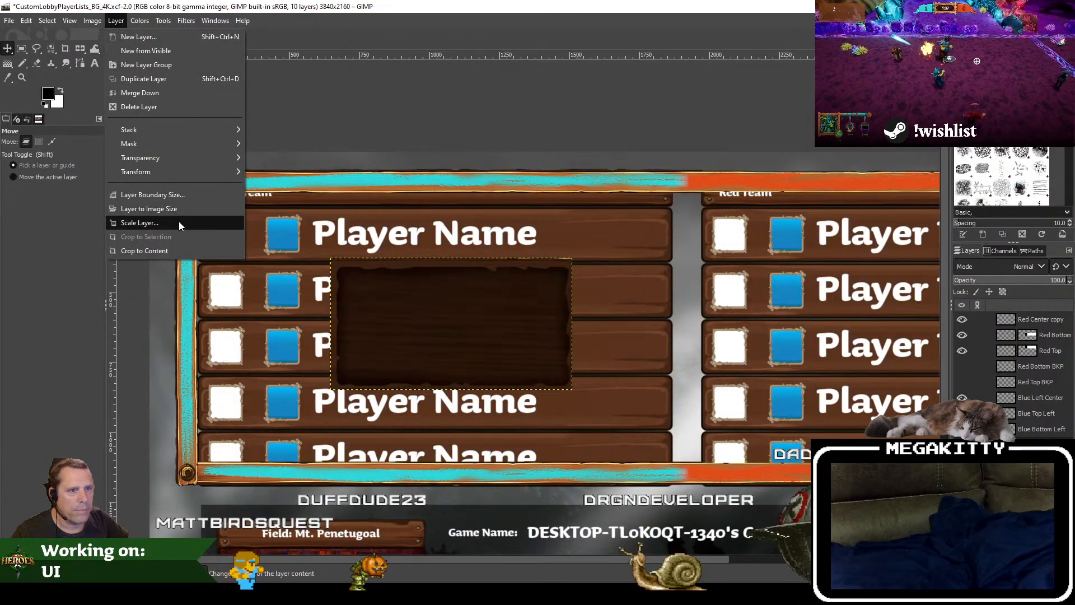
pyautogui.click(140, 223)
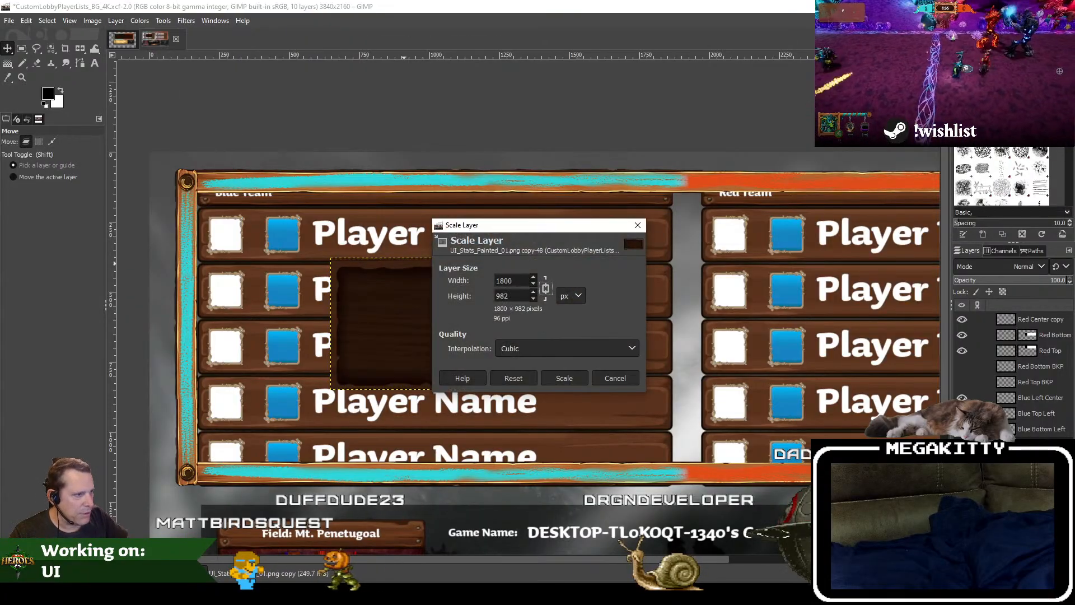
pyautogui.click(582, 379)
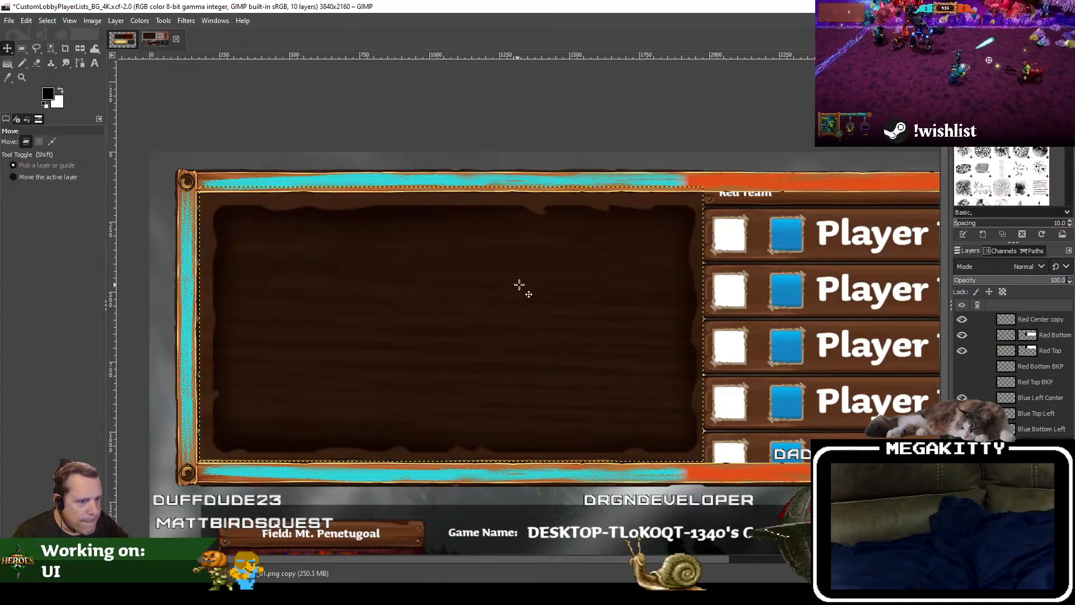
pyautogui.moveTo(519, 286); pyautogui.dragTo(523, 288)
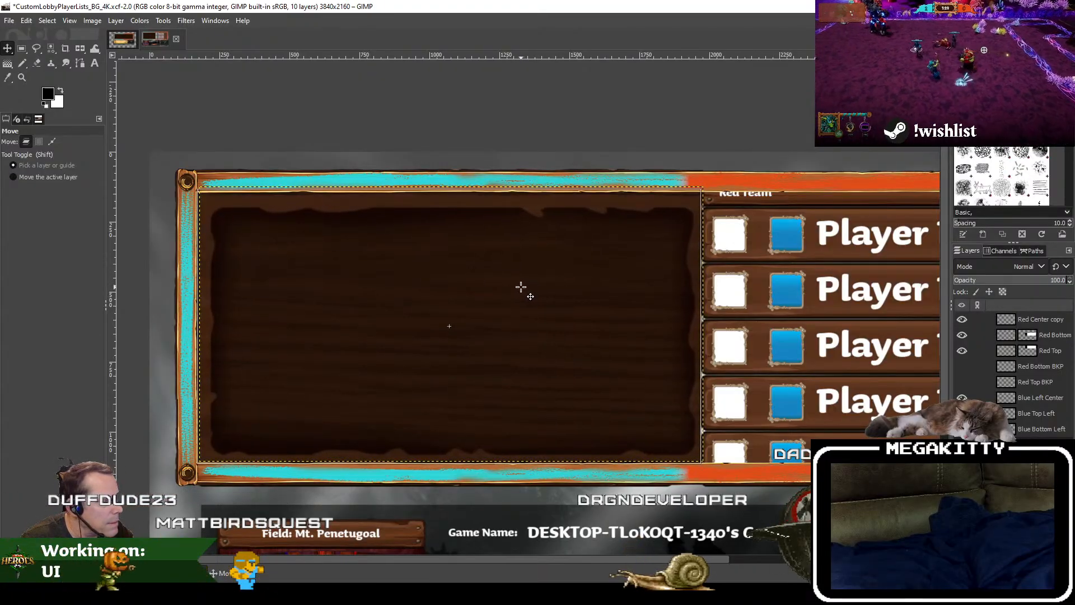
# Step: Nudge the wooden panel slightly left inside the blue team's half of the frame and rename its layer Left BG
pyautogui.moveTo(521, 287); pyautogui.dragTo(516, 289)
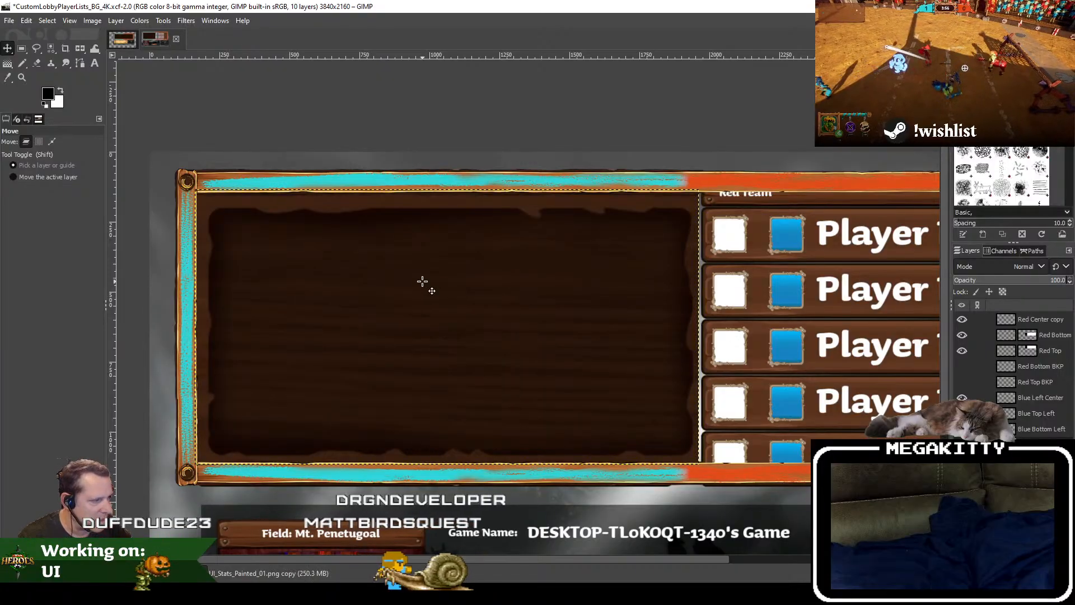
pyautogui.scroll(3, 576, 288)
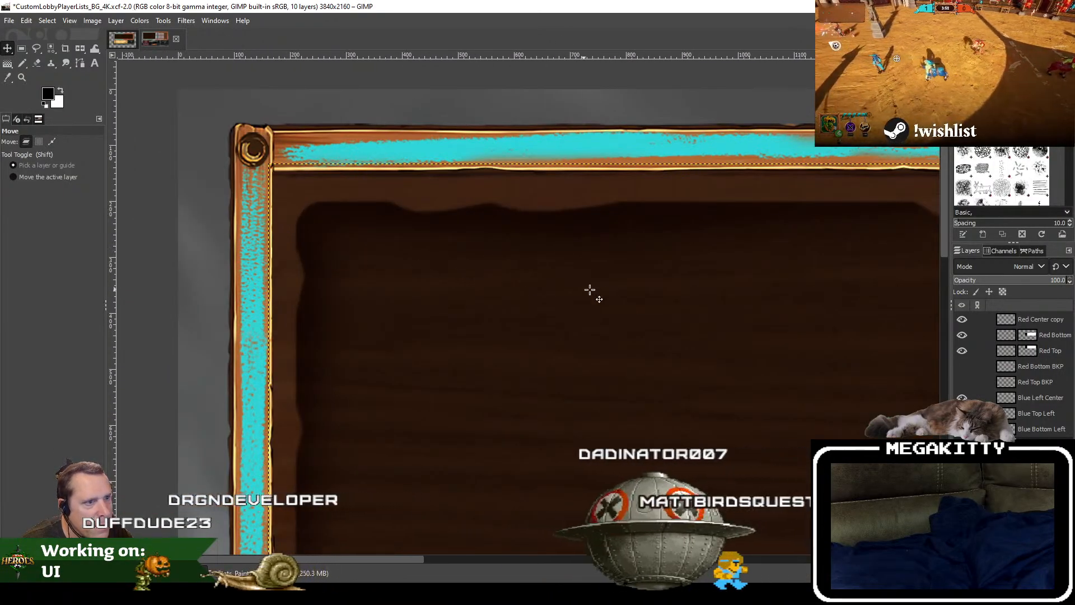
pyautogui.hscroll(3, 556, 305)
pyautogui.moveTo(557, 305); pyautogui.dragTo(67, 283)
pyautogui.scroll(-2, 156, 290)
pyautogui.moveTo(227, 297); pyautogui.dragTo(370, 297)
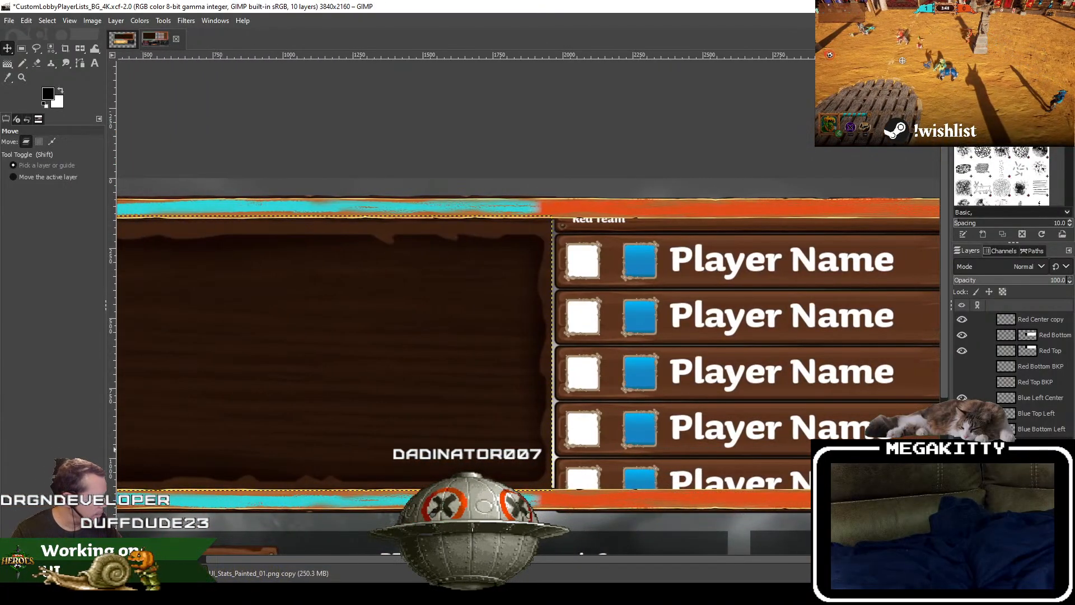
pyautogui.write('Left BG')
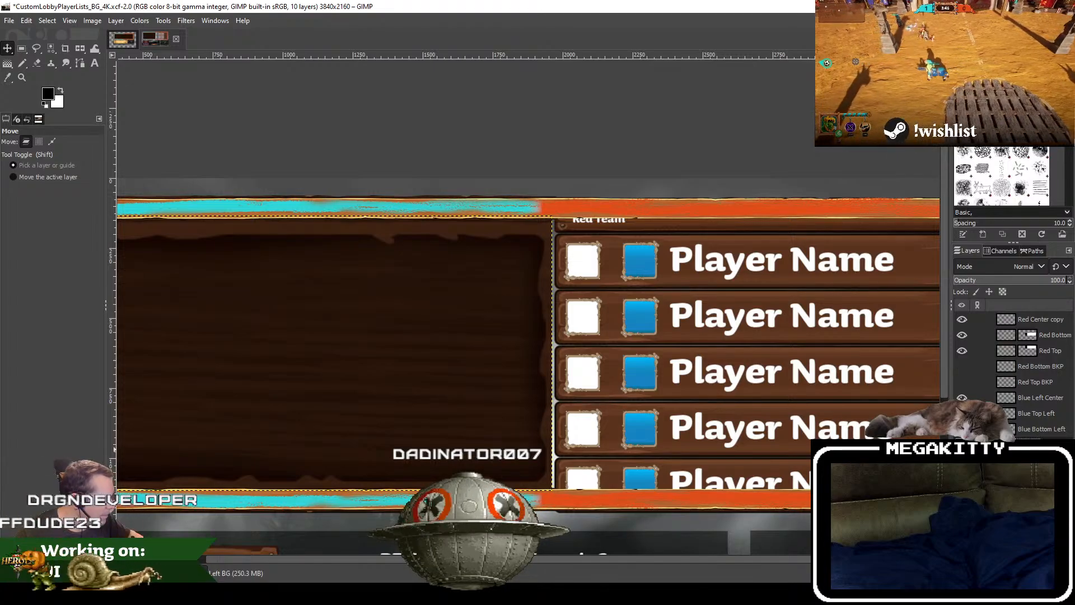
pyautogui.press('Return')
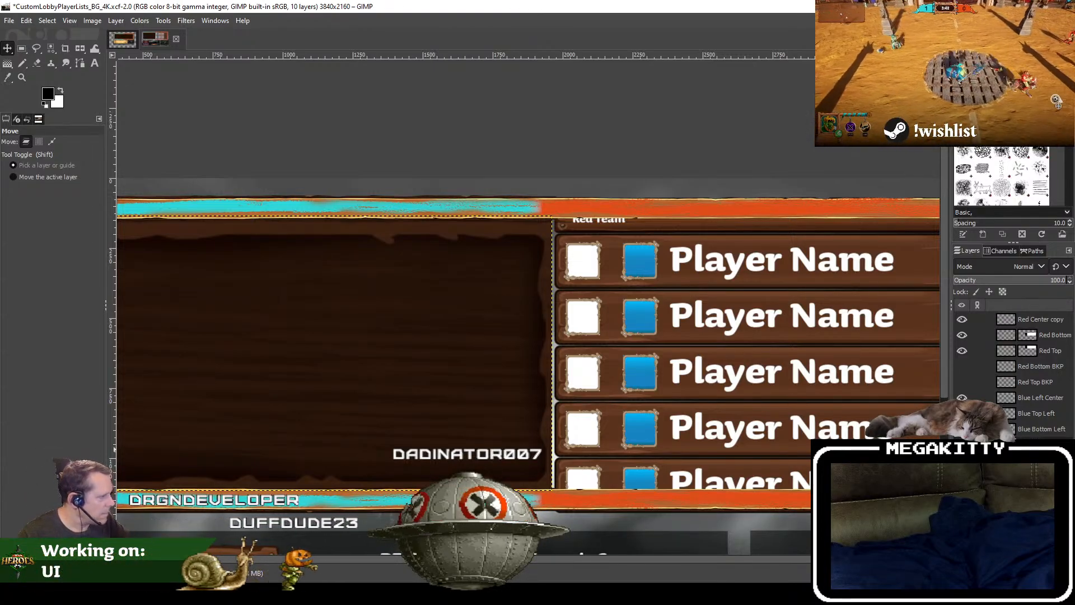
# Step: Duplicate the Left BG layer, name the copy Right BG, and flip it horizontally
pyautogui.rightClick(1037, 444)
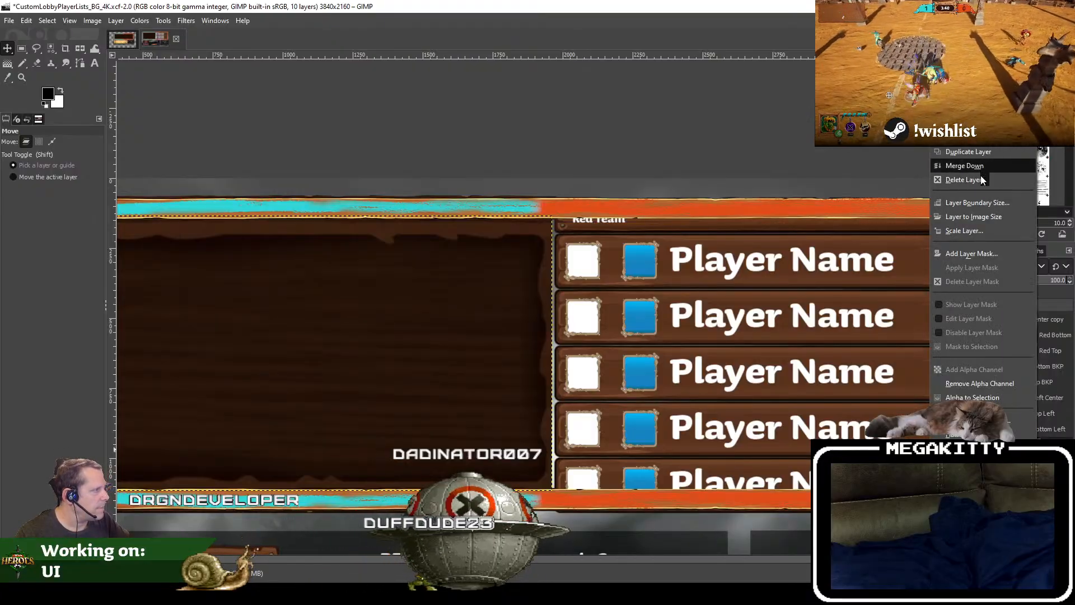
pyautogui.click(975, 152)
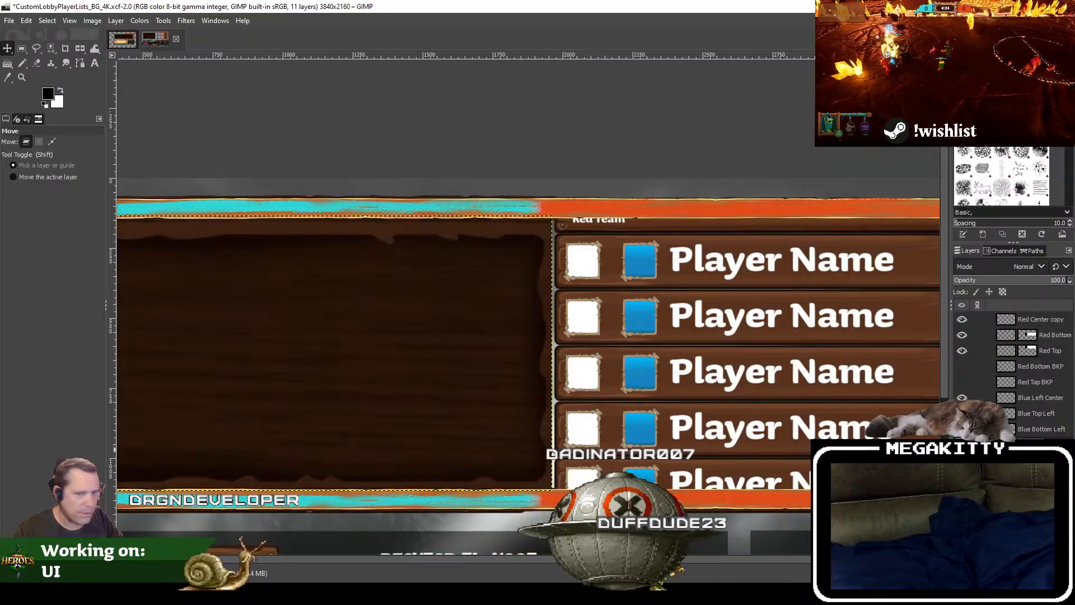
pyautogui.click(79, 50)
pyautogui.click(280, 335)
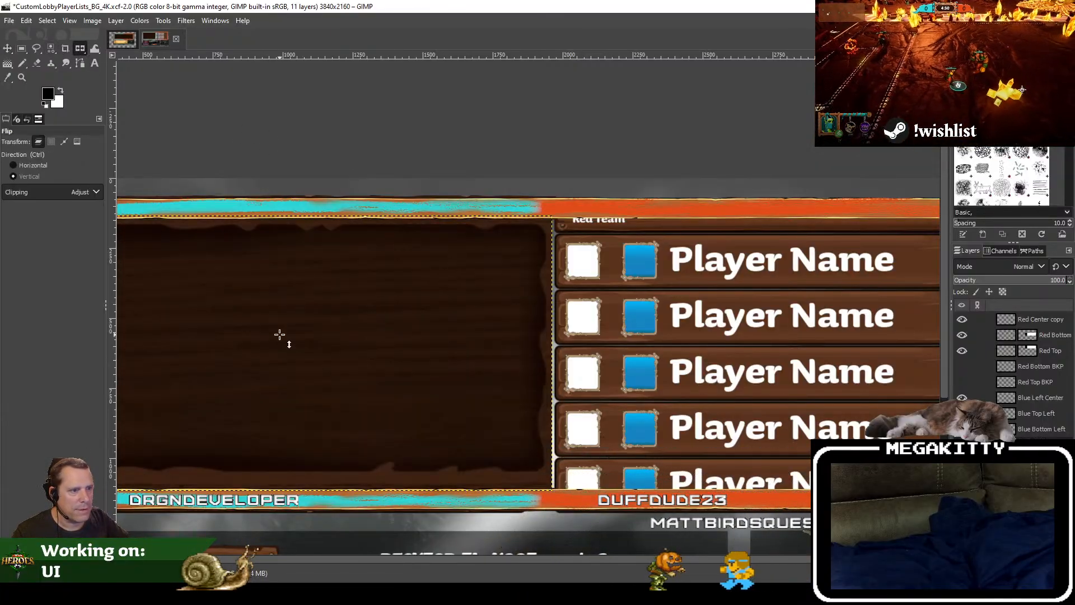
pyautogui.click(280, 335)
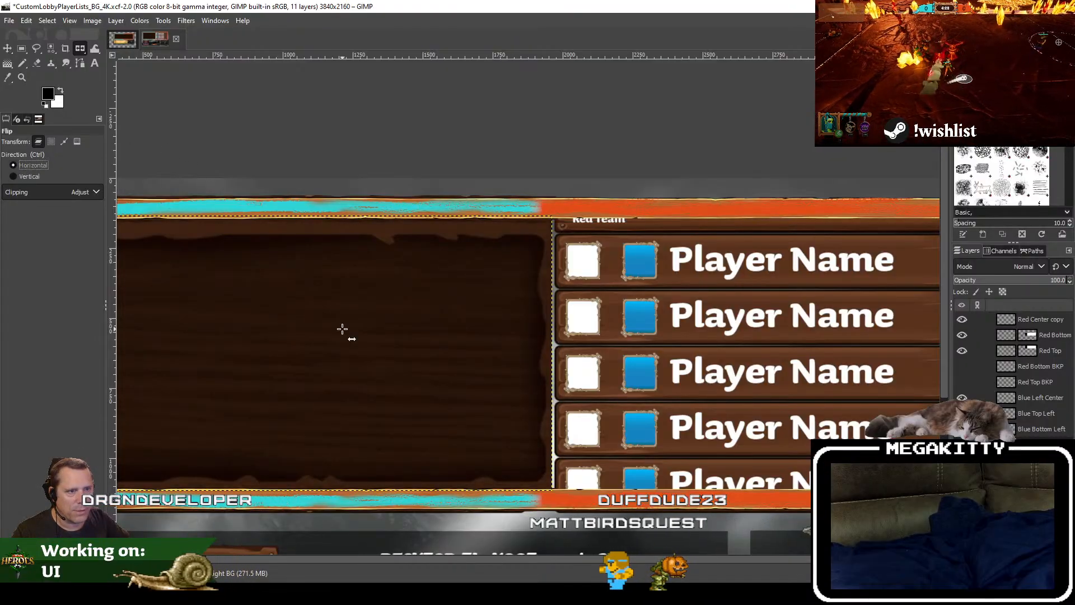
# Step: Try moving the Right BG panel into the red team's half of the frame, and undo the move
pyautogui.moveTo(367, 333); pyautogui.dragTo(573, 335)
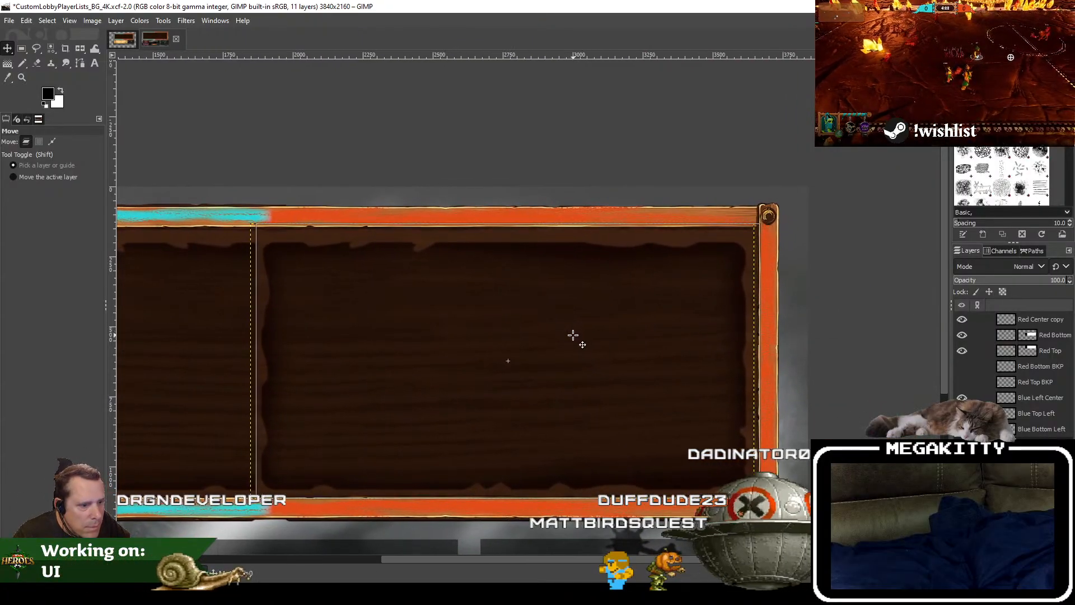
pyautogui.hotkey('ctrl', 'z')
pyautogui.hotkey('ctrl', 'z')
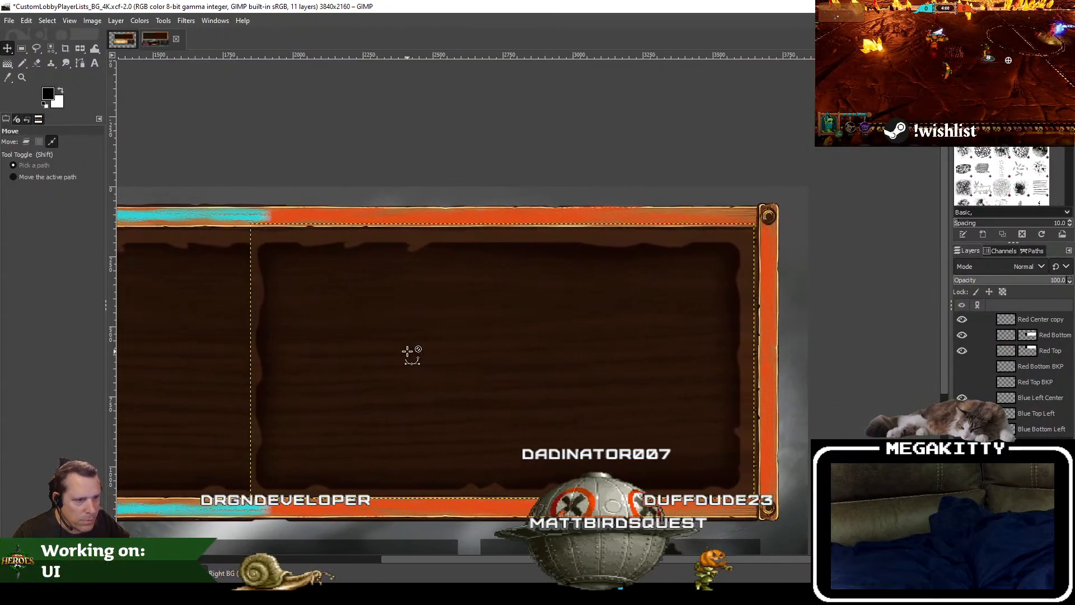
# Step: Move the flipped Right BG panel across into the red team's half, level with the frame's upper and lower borders
pyautogui.moveTo(283, 334); pyautogui.dragTo(264, 274)
pyautogui.scroll(-1, 551, 335)
pyautogui.scroll(2, 563, 326)
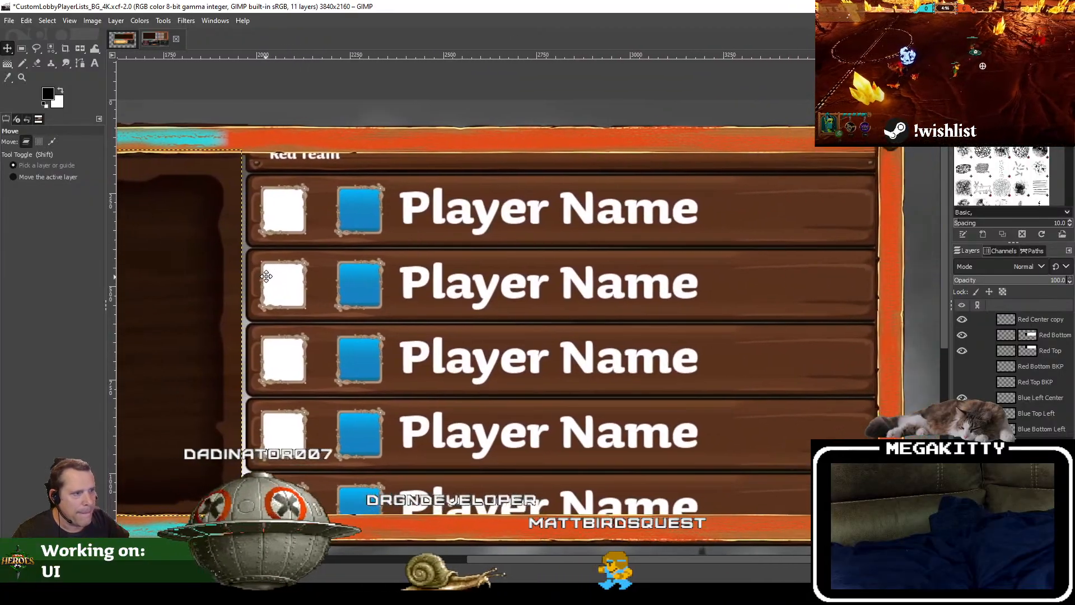
pyautogui.moveTo(204, 292); pyautogui.dragTo(835, 297)
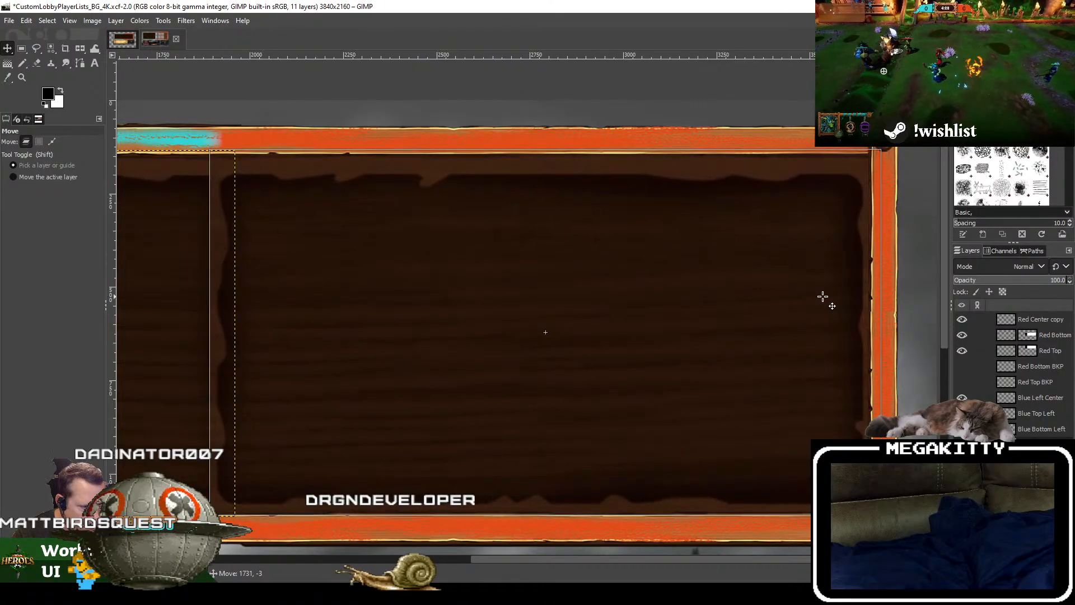
pyautogui.moveTo(823, 296); pyautogui.dragTo(822, 298)
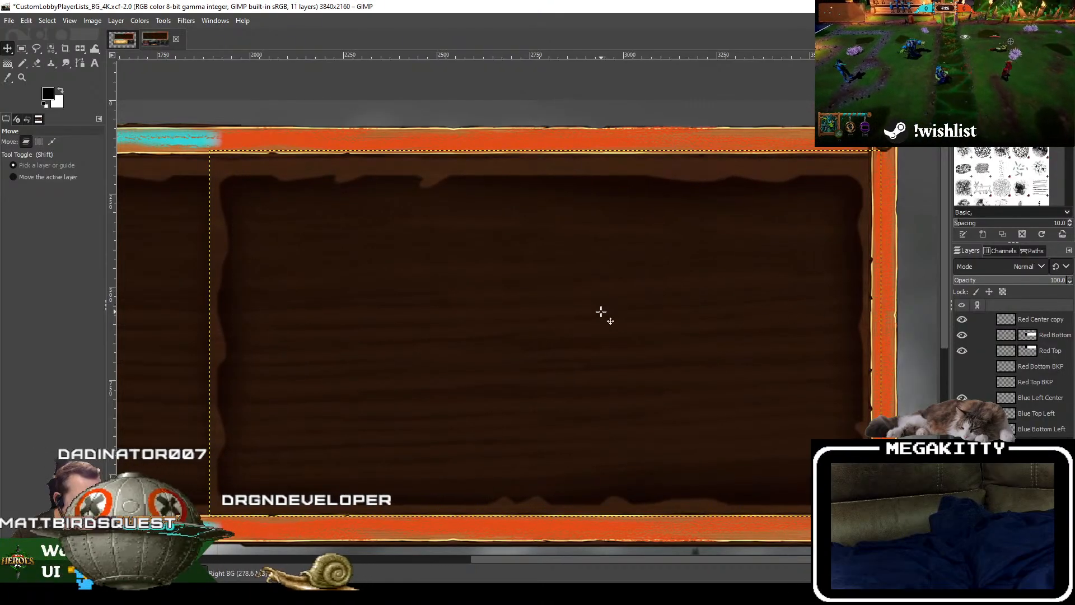
# Step: Test the stacking order of the two background panels at their central overlap, and readjust Right BG's horizontal position at the red frame's outer border
pyautogui.moveTo(601, 311); pyautogui.dragTo(717, 304)
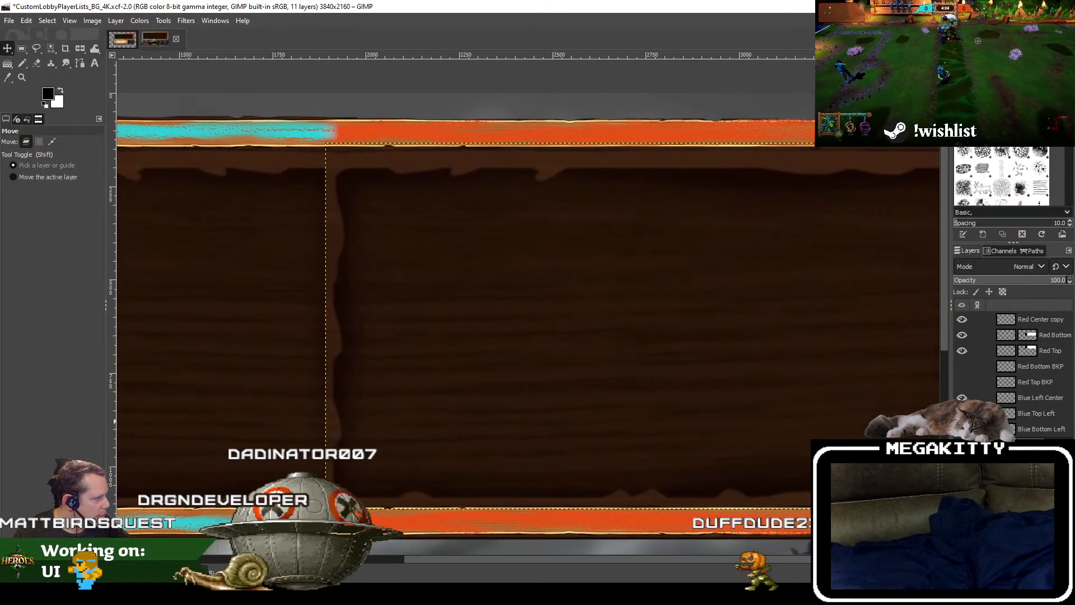
pyautogui.click(963, 444)
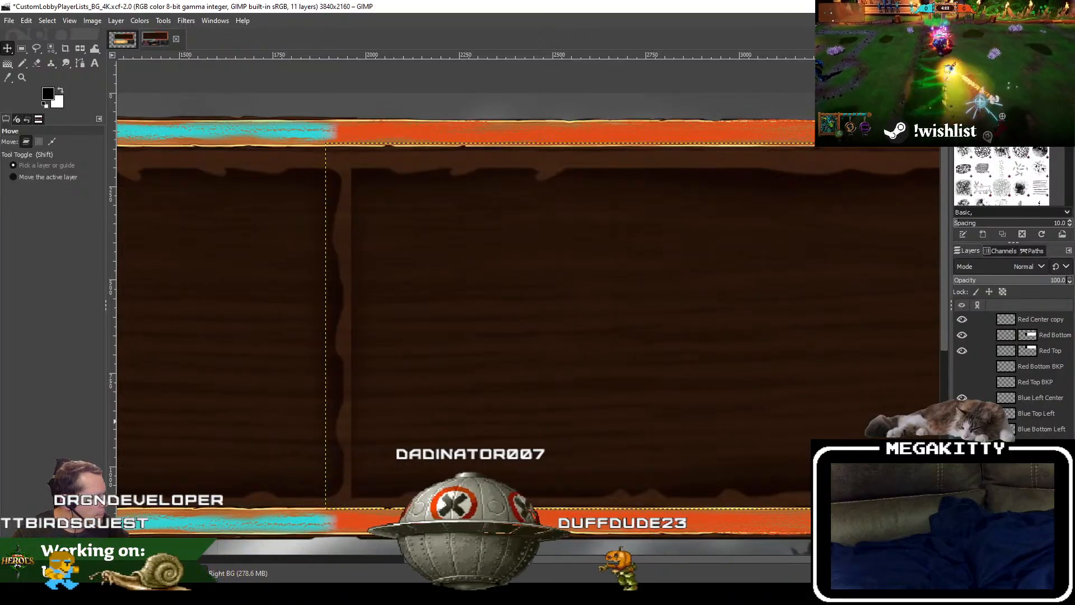
pyautogui.click(962, 445)
pyautogui.moveTo(366, 337); pyautogui.dragTo(663, 321)
pyautogui.moveTo(742, 350); pyautogui.dragTo(361, 323)
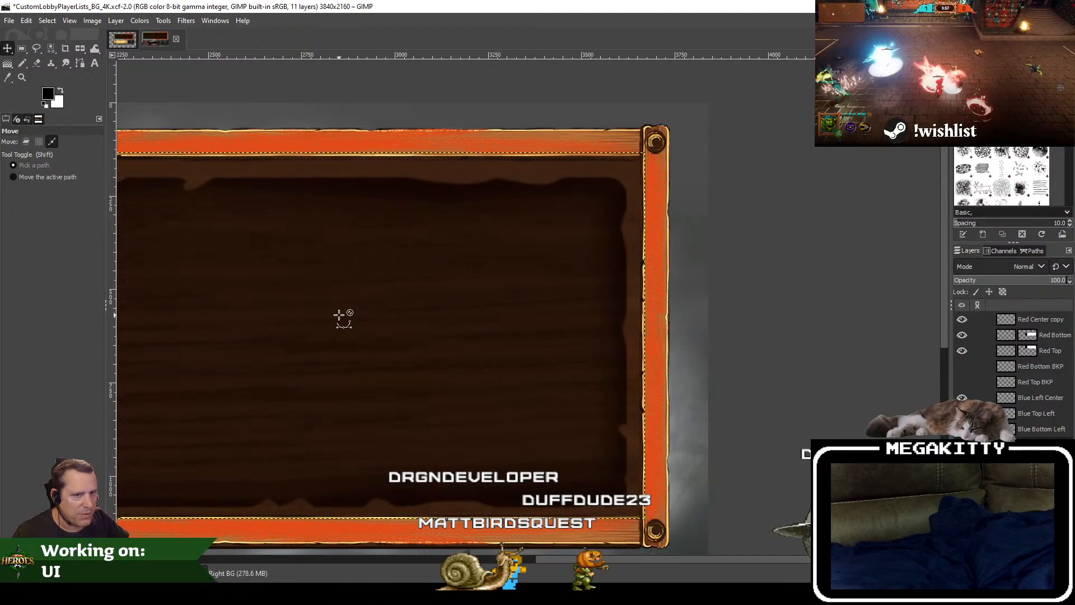
pyautogui.hotkey('ctrl', 'z')
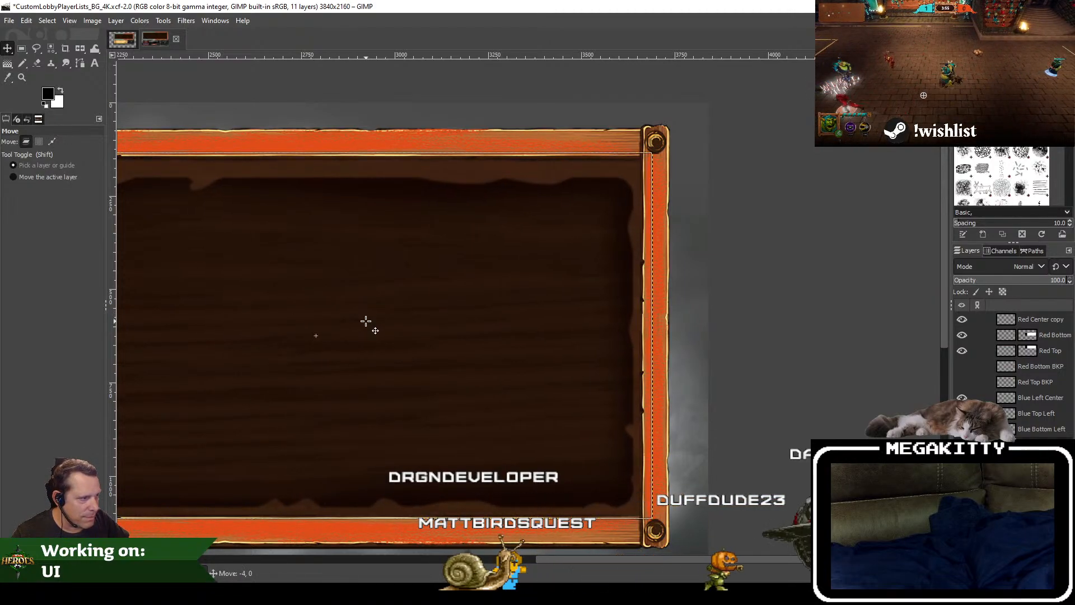
pyautogui.moveTo(366, 321); pyautogui.dragTo(616, 313)
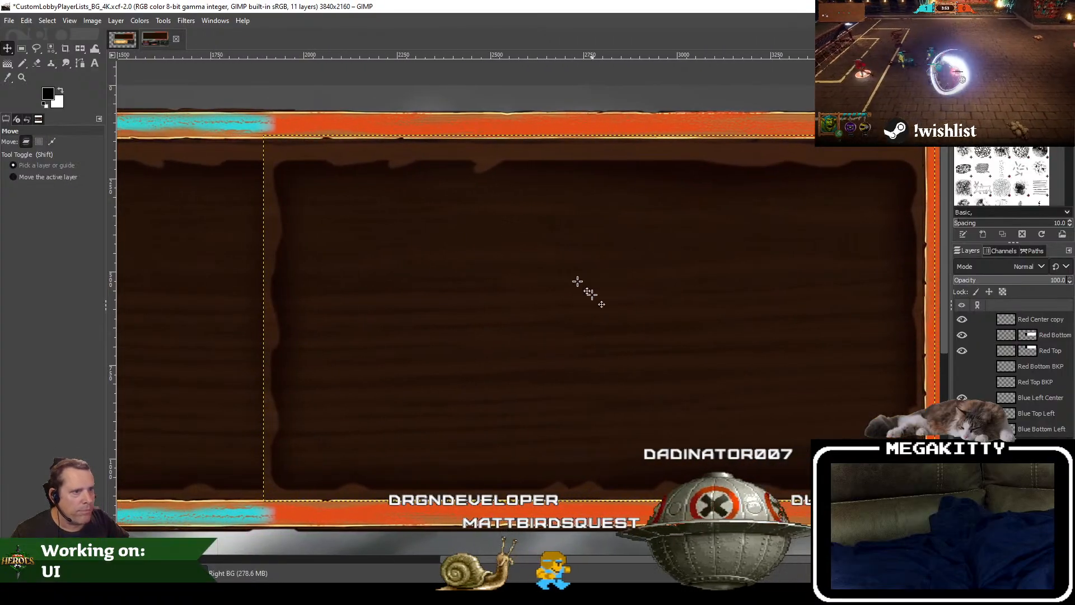
# Step: Try scaling the Right BG layer to 1700 × 982 px and fitting it between Left BG and the red frame's outer border
pyautogui.click(115, 21)
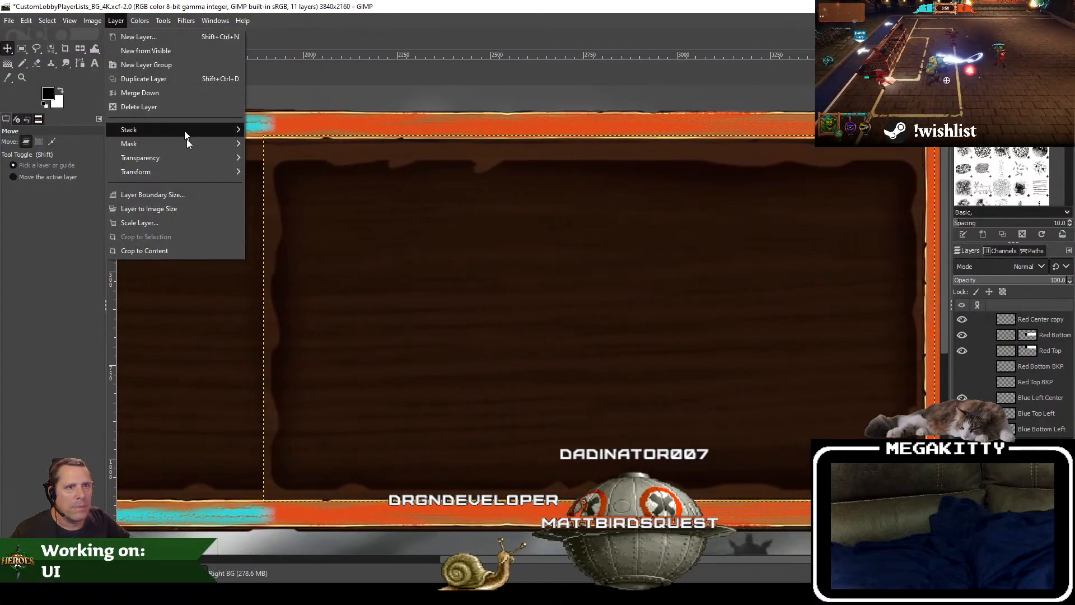
pyautogui.click(170, 220)
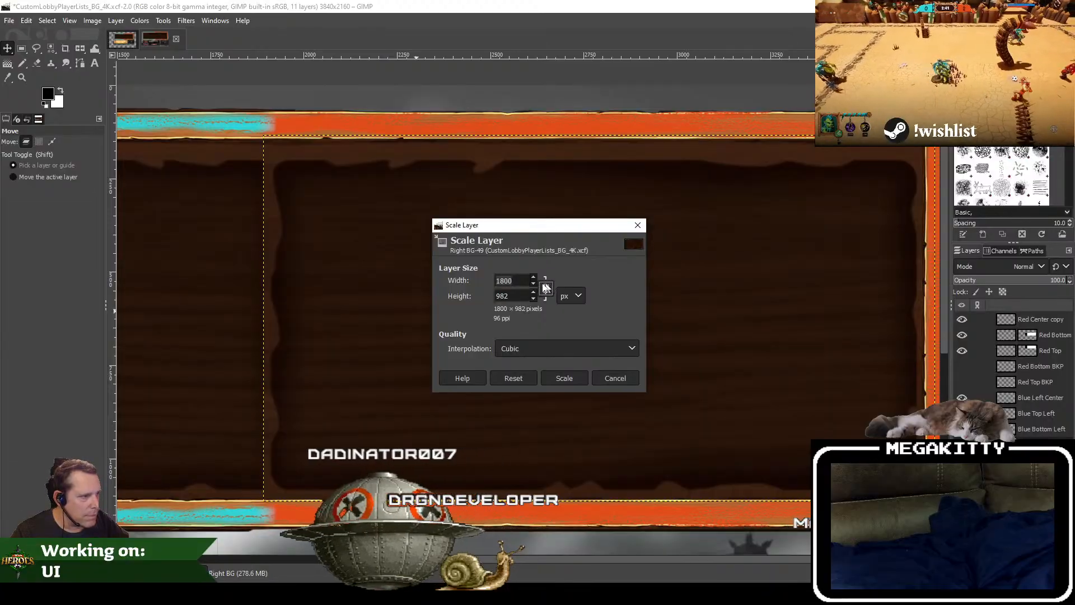
pyautogui.click(519, 280)
pyautogui.press('BackSpace')
pyautogui.press('BackSpace')
pyautogui.press('BackSpace')
pyautogui.press('BackSpace')
pyautogui.write('1')
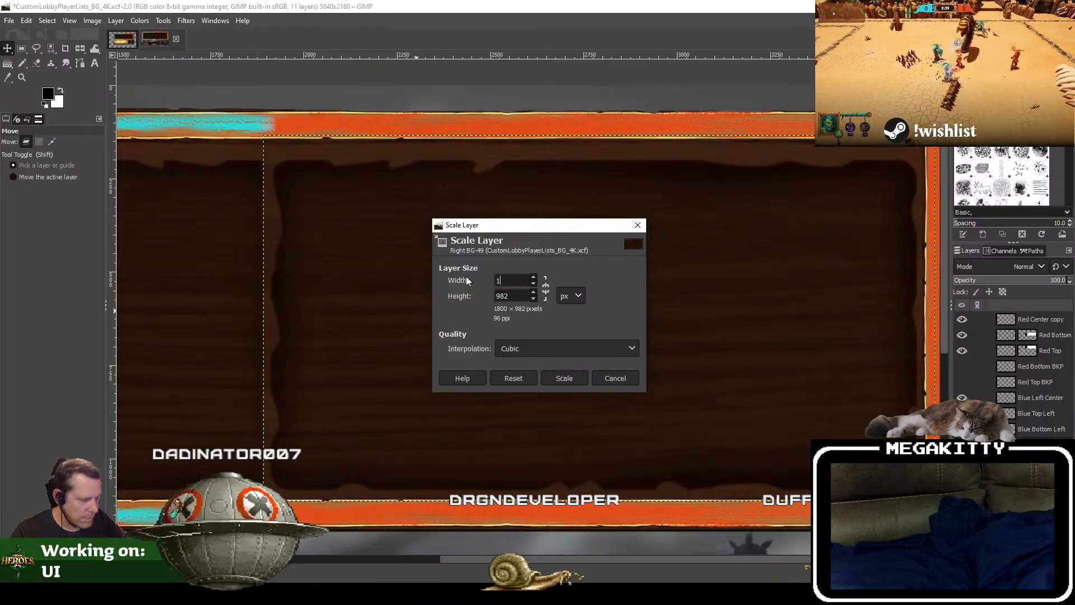
pyautogui.write('700')
pyautogui.press('Tab')
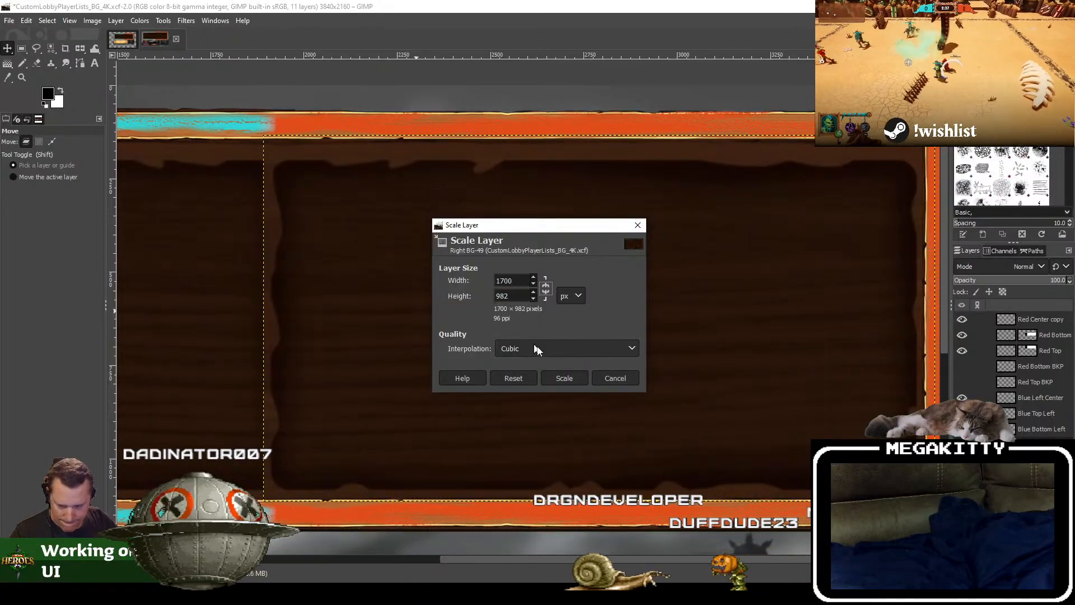
pyautogui.click(565, 378)
pyautogui.moveTo(640, 303)
pyautogui.mouseDown()
pyautogui.moveTo(508, 302)
pyautogui.moveTo(531, 277)
pyautogui.mouseUp()
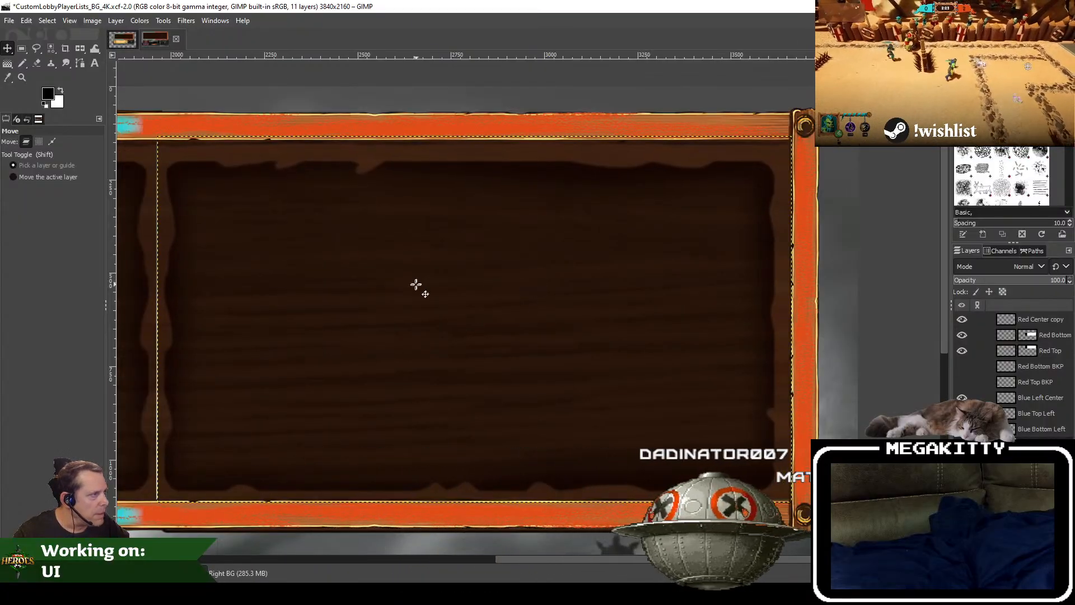
pyautogui.hscroll(-10, 416, 285)
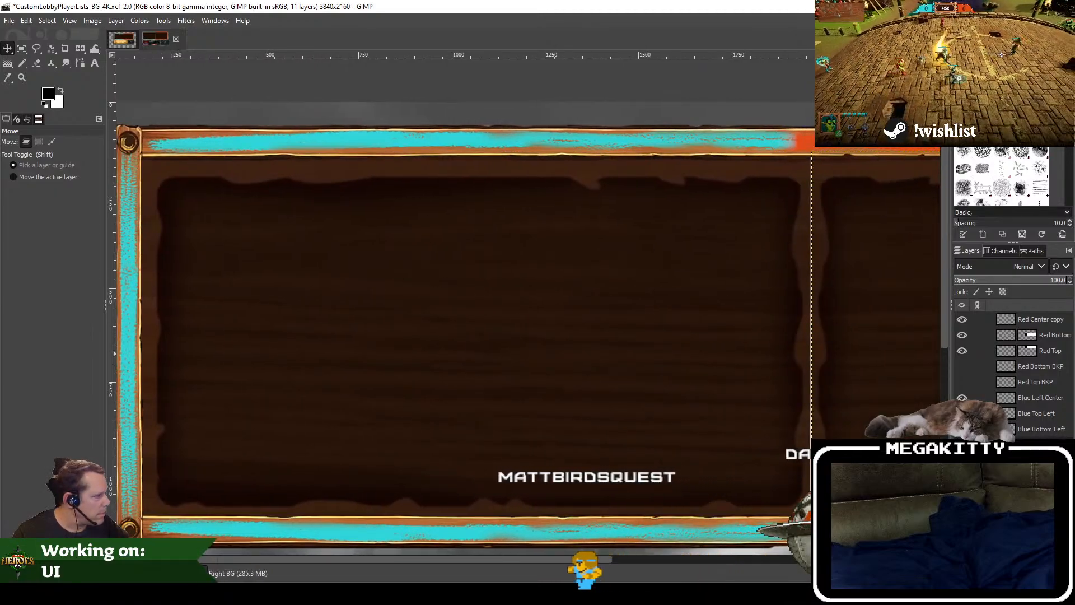
# Step: Undo the 1700 px scaling of Right BG and stack the Left BG layer above it at the overlap
pyautogui.click(1035, 461)
pyautogui.hscroll(3, 479, 329)
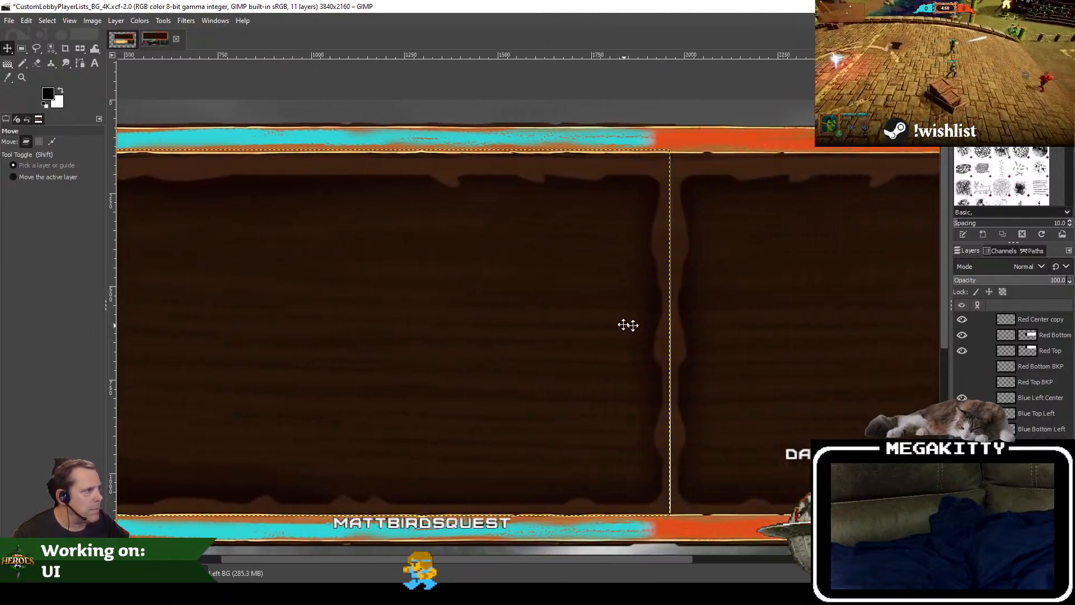
pyautogui.hotkey('ctrl', 'z')
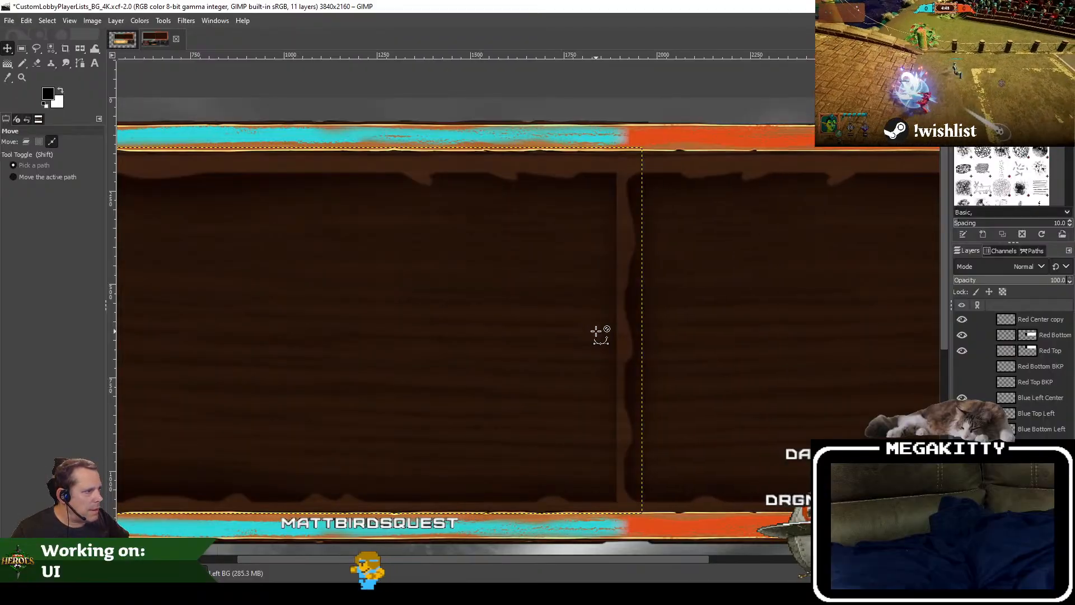
pyautogui.hotkey('ctrl', 'y')
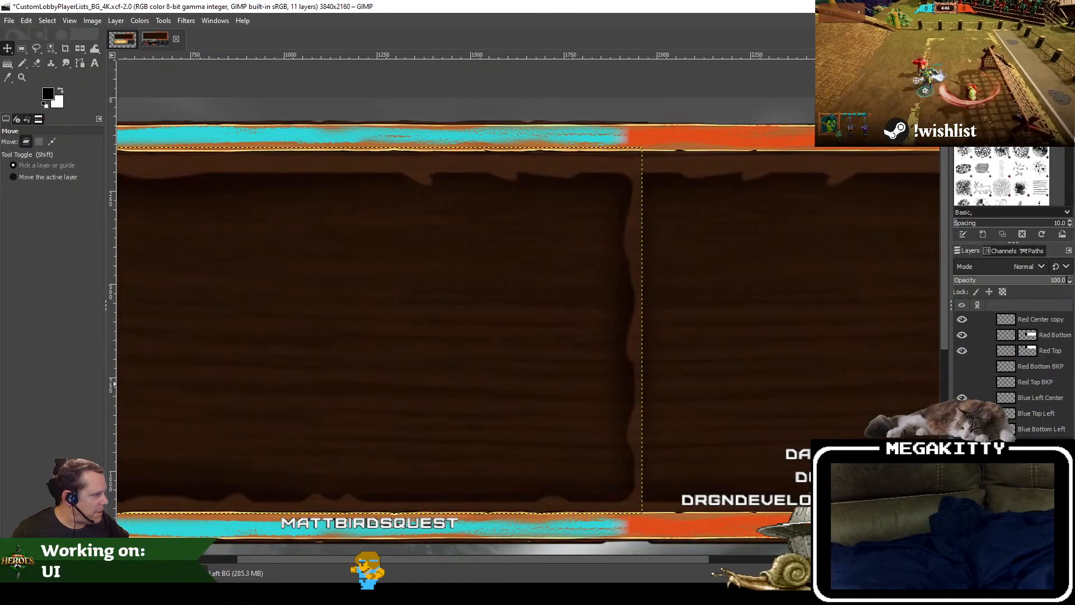
pyautogui.click(116, 20)
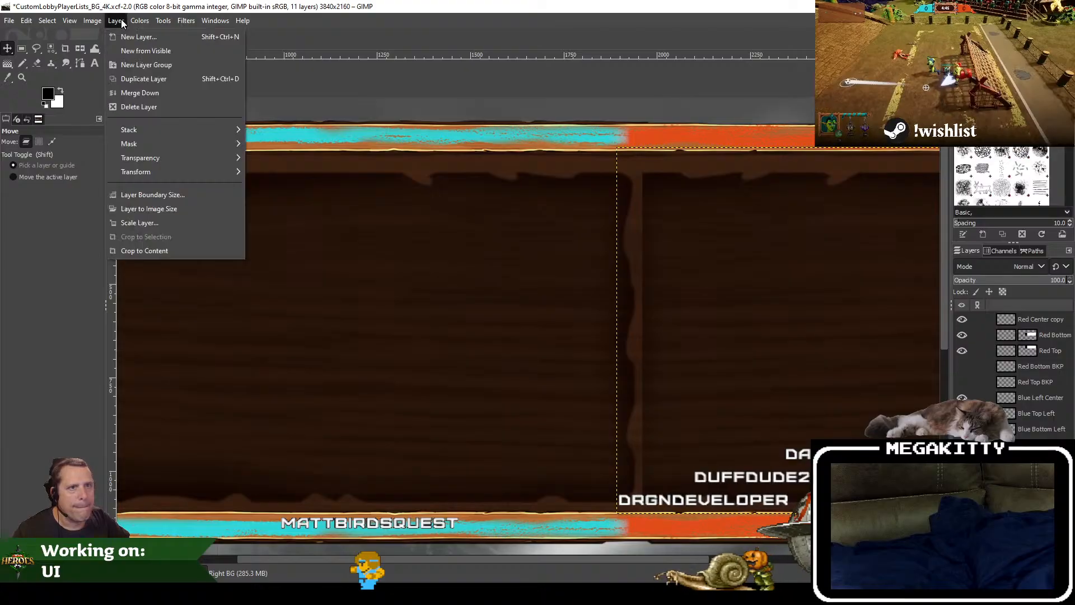
pyautogui.click(169, 222)
pyautogui.write('1750')
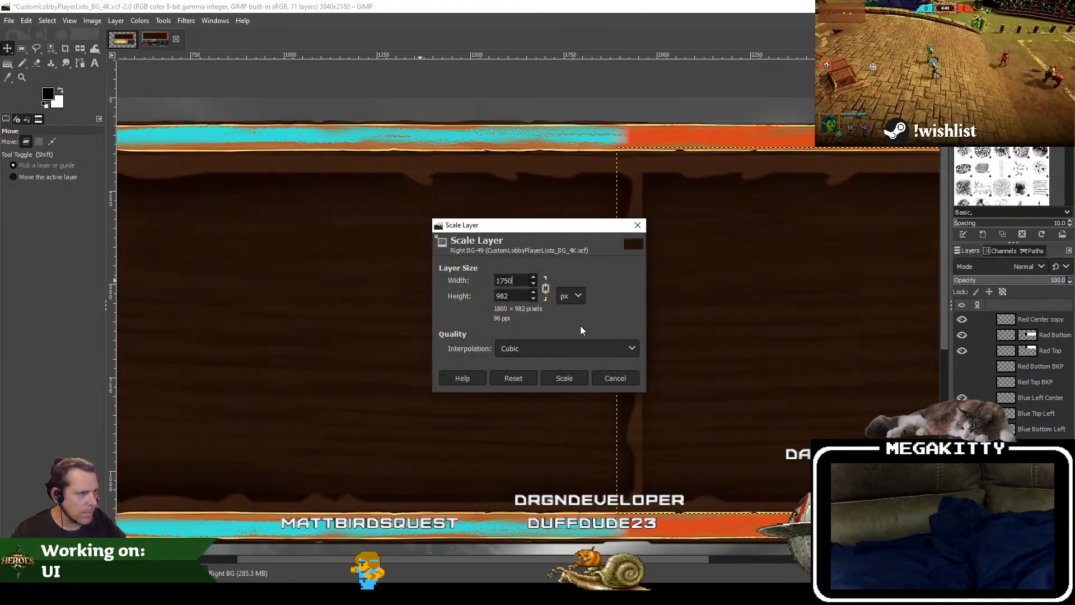
pyautogui.click(633, 380)
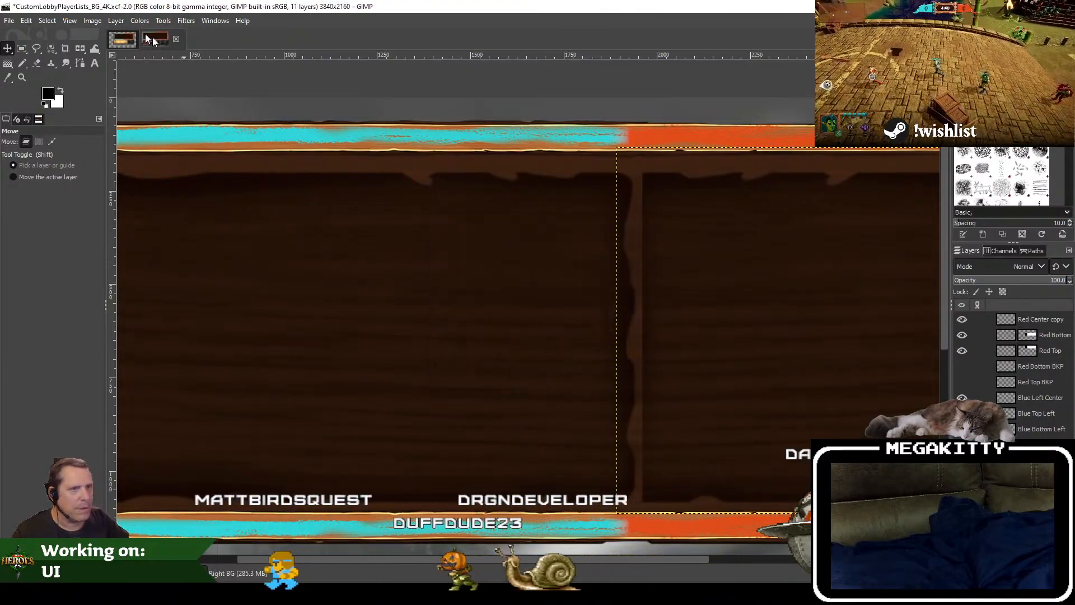
# Step: Scale the Right BG layer to 1750 × 982 px with its width and height unlinked
pyautogui.click(116, 20)
pyautogui.click(173, 226)
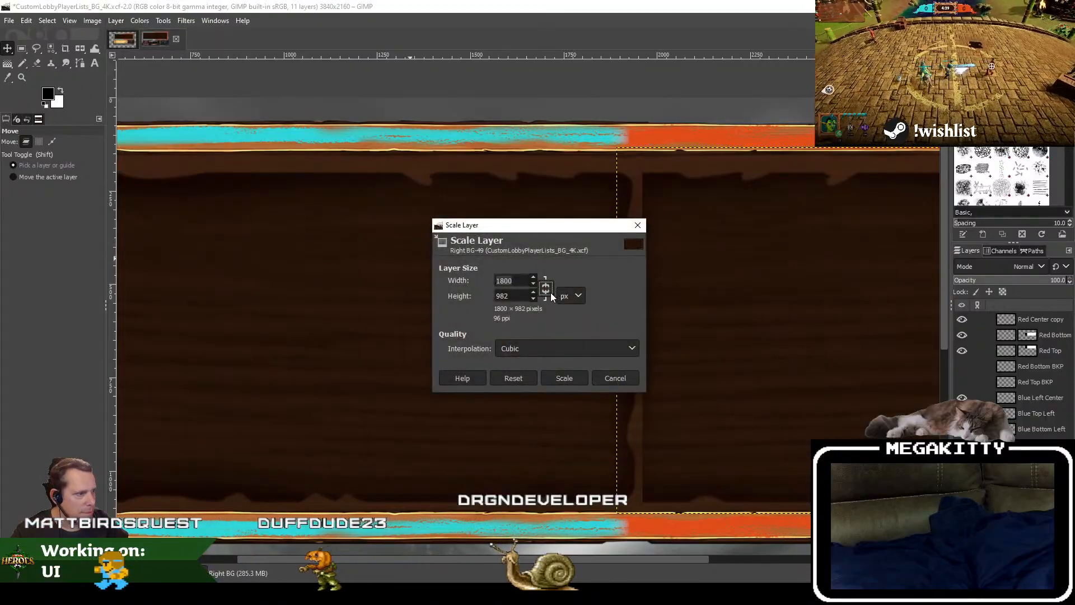
pyautogui.write('1750')
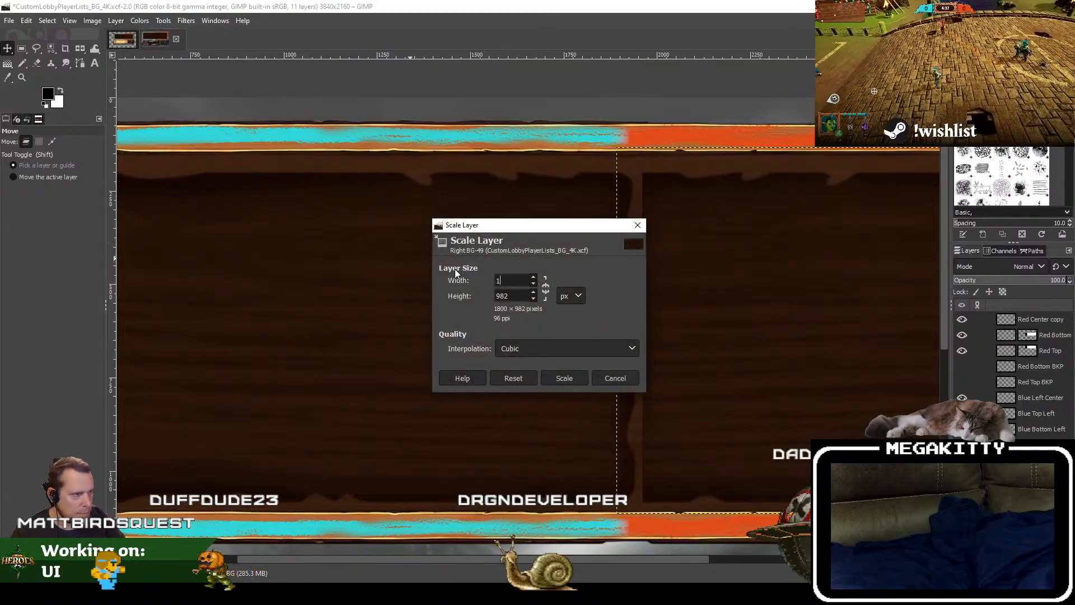
pyautogui.press('Tab')
pyautogui.click(564, 378)
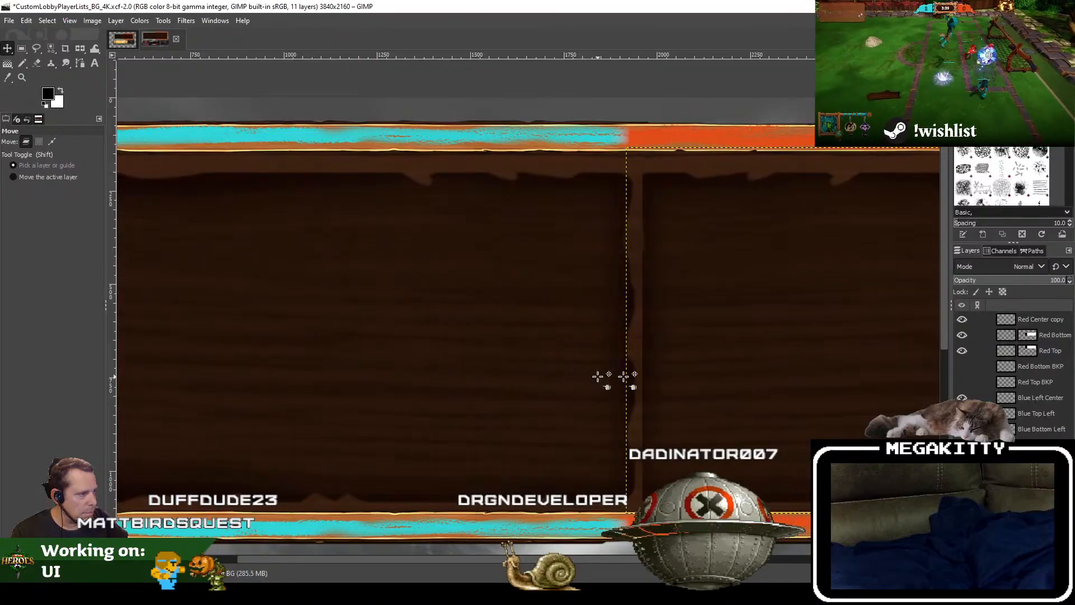
pyautogui.hscroll(10, 540, 307)
pyautogui.hscroll(-4, 336, 317)
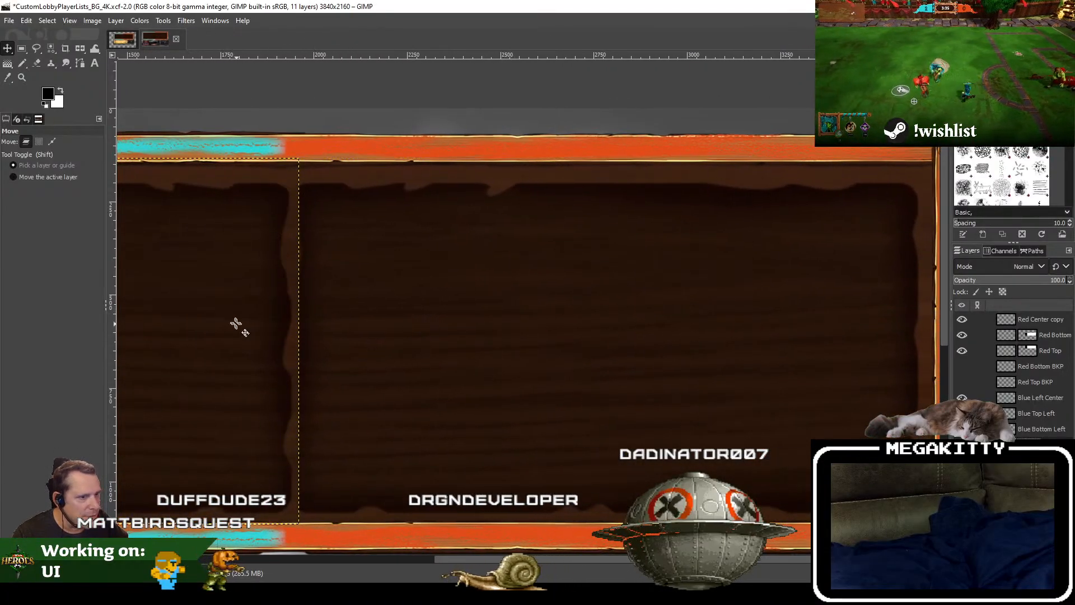
# Step: Scale the Left BG layer to 1750 × 982 px, keeping its width and height unlinked
pyautogui.hscroll(-6, 240, 324)
pyautogui.click(116, 20)
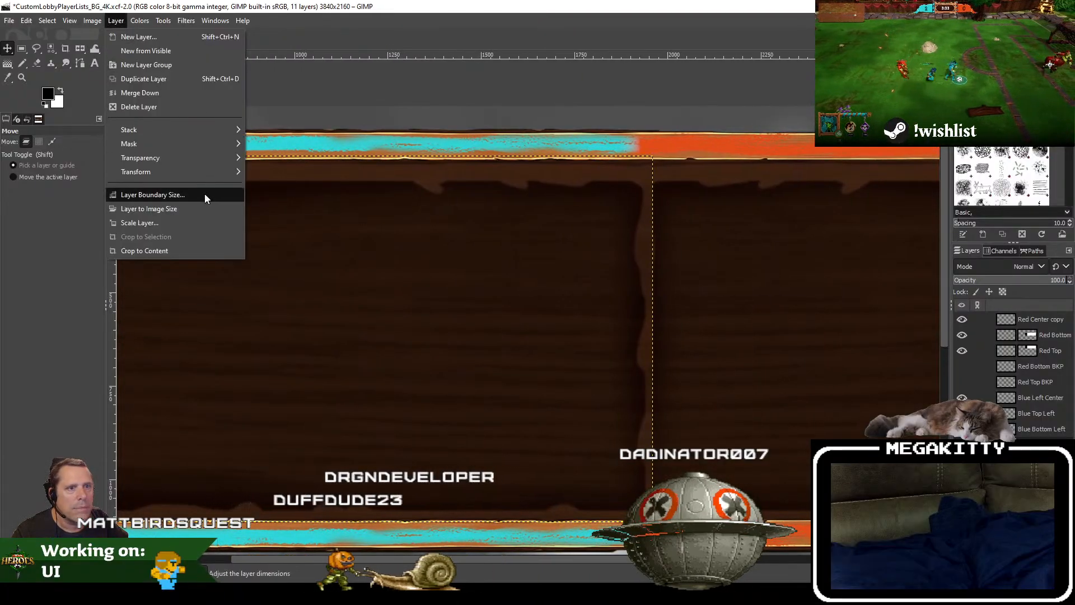
pyautogui.click(194, 223)
pyautogui.click(546, 288)
pyautogui.write('1750')
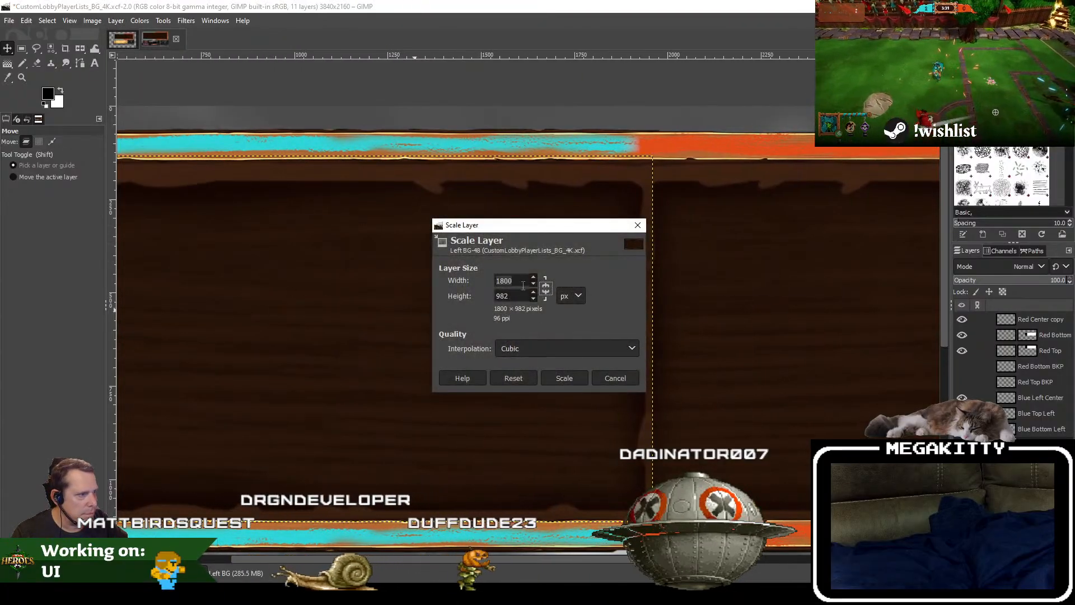
pyautogui.click(565, 378)
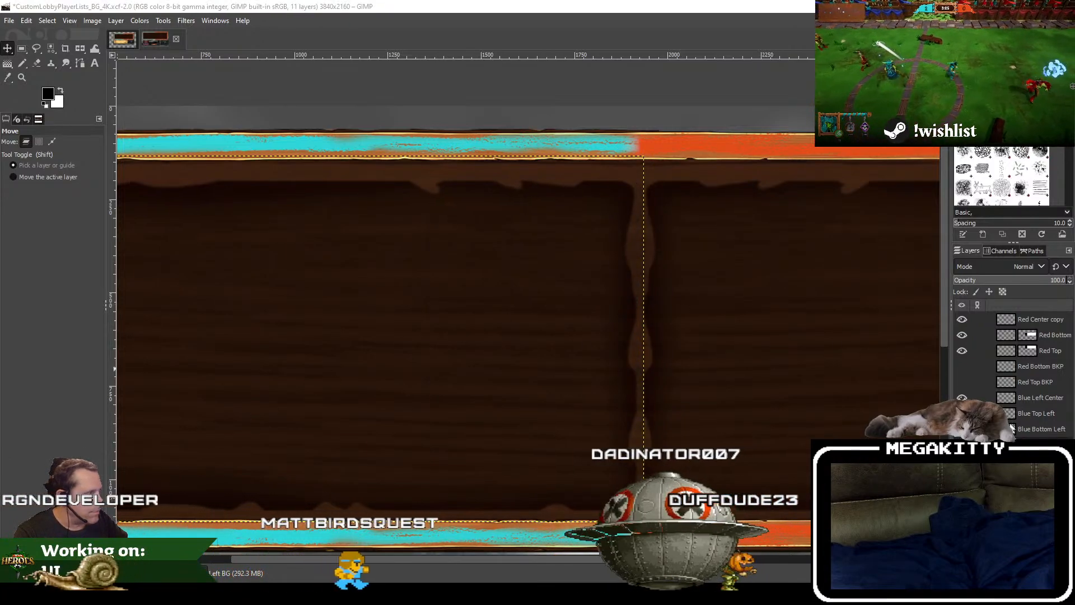
# Step: Move the Left BG layer against the blue frame's outer border and check the central join with Right BG
pyautogui.click(1036, 476)
pyautogui.hscroll(-5, 789, 345)
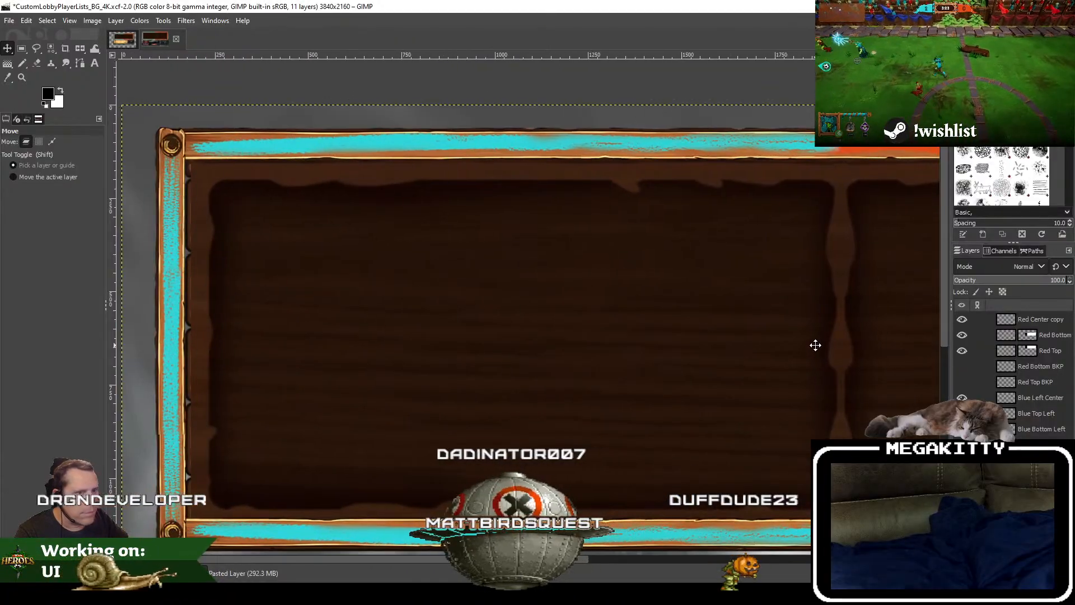
pyautogui.click(1036, 445)
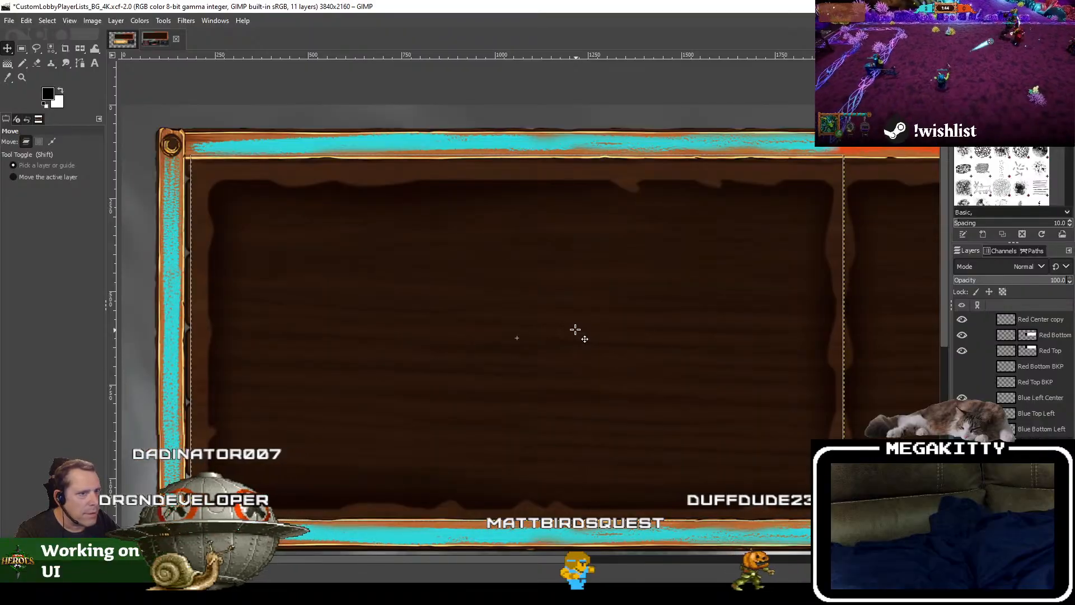
pyautogui.moveTo(577, 330); pyautogui.dragTo(571, 329)
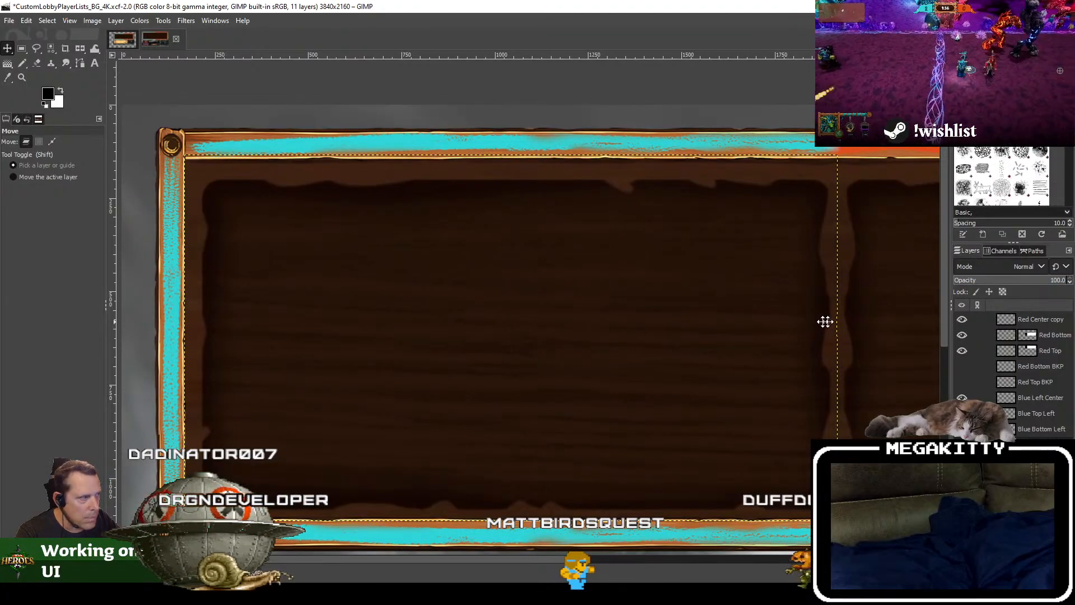
pyautogui.moveTo(825, 321); pyautogui.dragTo(330, 315)
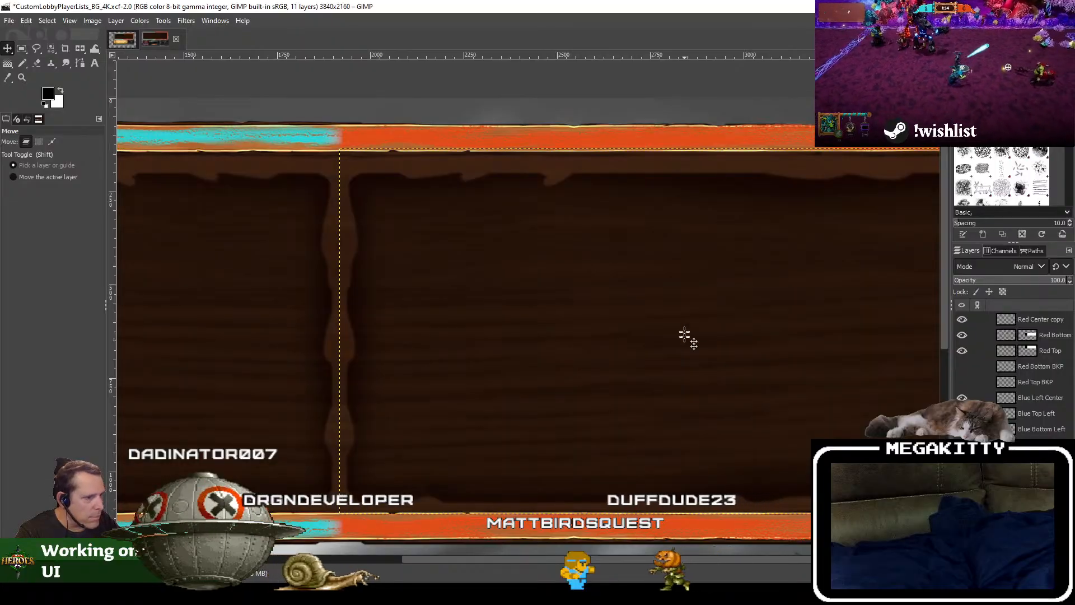
pyautogui.moveTo(685, 335); pyautogui.dragTo(924, 277)
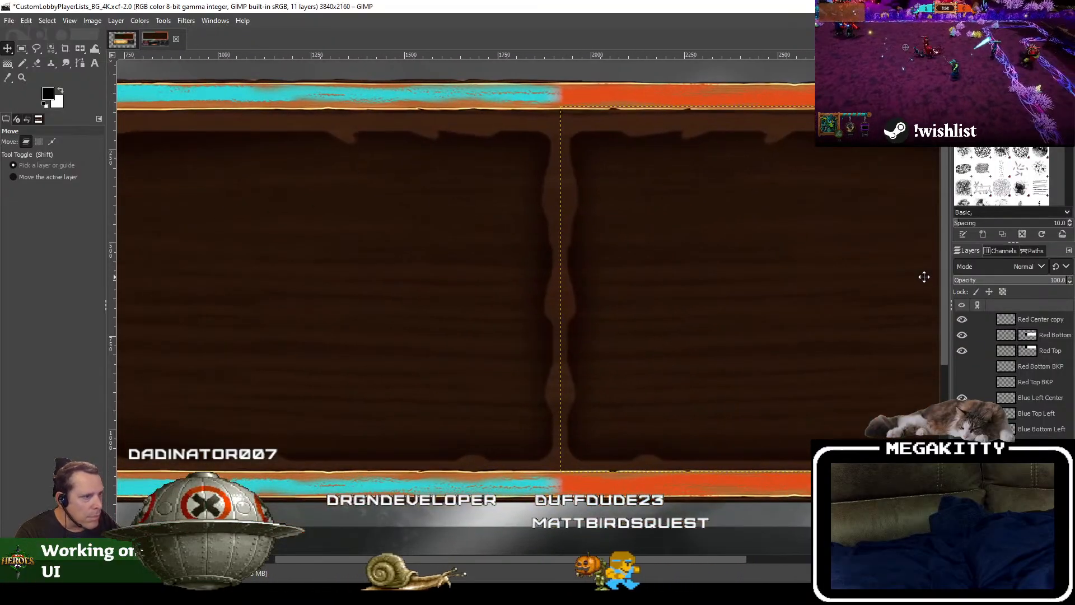
pyautogui.scroll(-2, 463, 269)
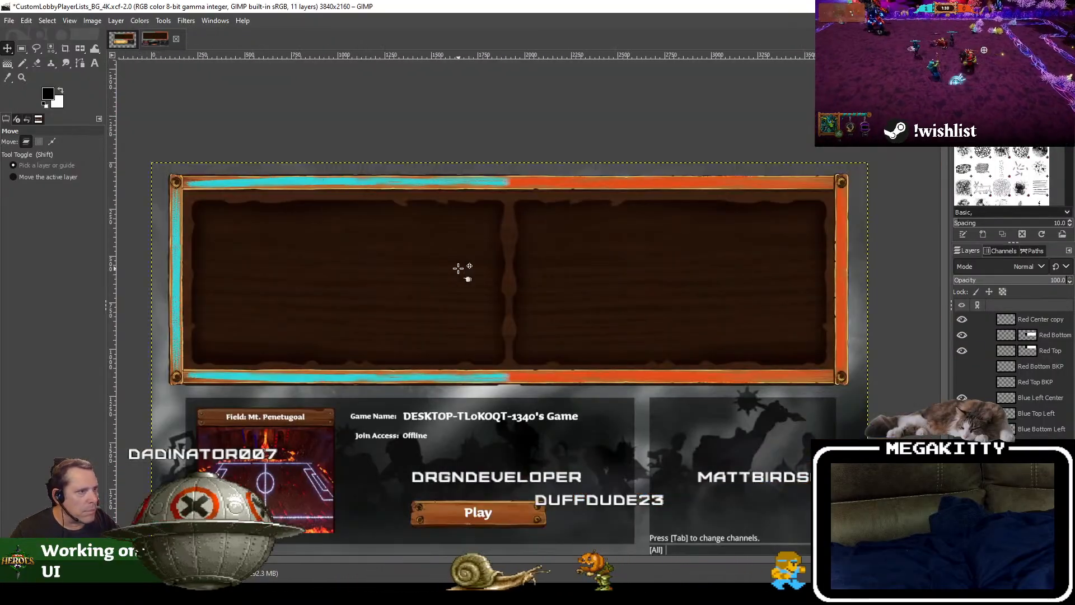
pyautogui.moveTo(460, 269); pyautogui.dragTo(462, 240)
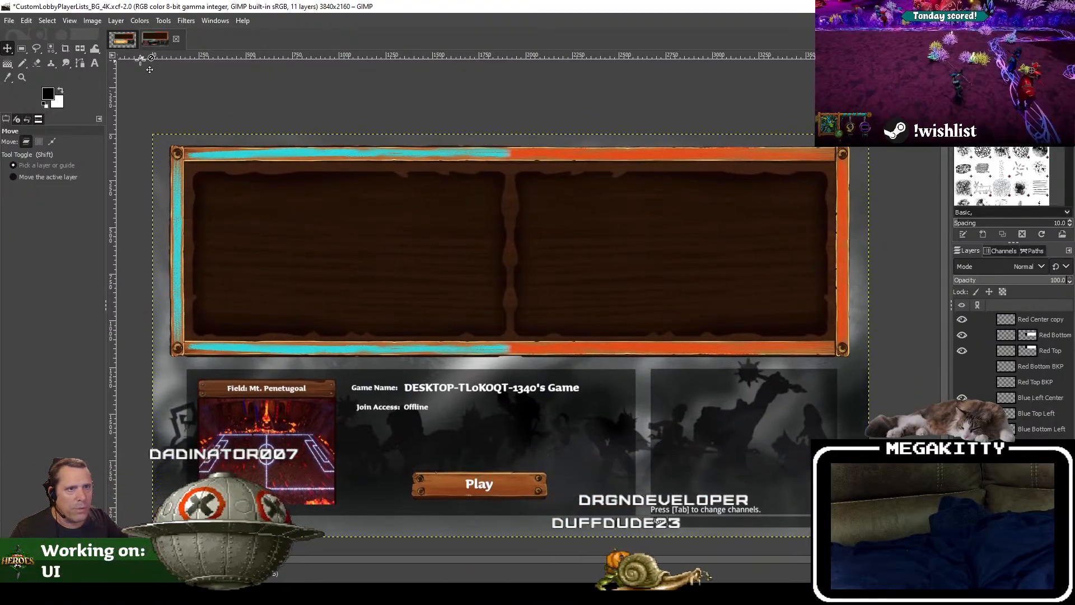
# Step: Compare with the original CustomLobbyPlayerLists_BG.xcf by temporarily hiding its two UI_Stats_Painted background layers to examine the player rows underneath
pyautogui.click(121, 41)
pyautogui.click(163, 40)
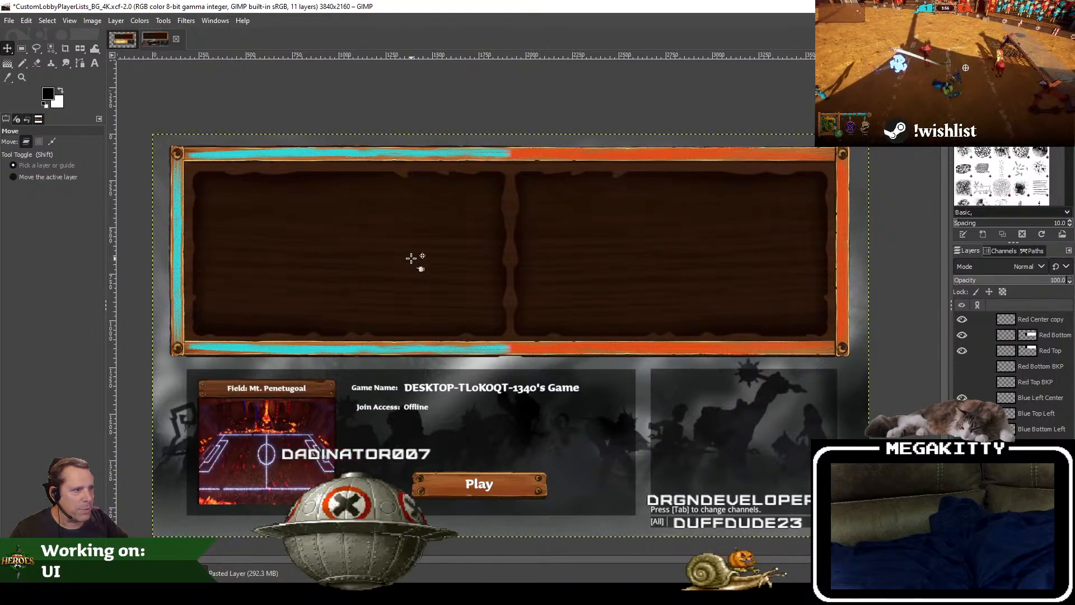
pyautogui.click(121, 41)
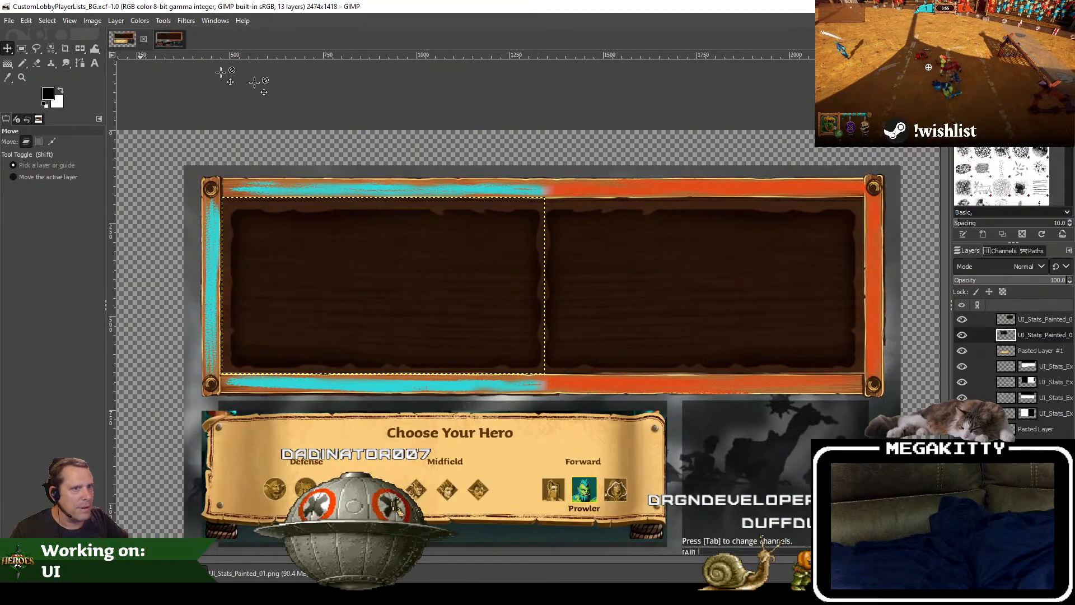
pyautogui.click(969, 325)
pyautogui.click(966, 340)
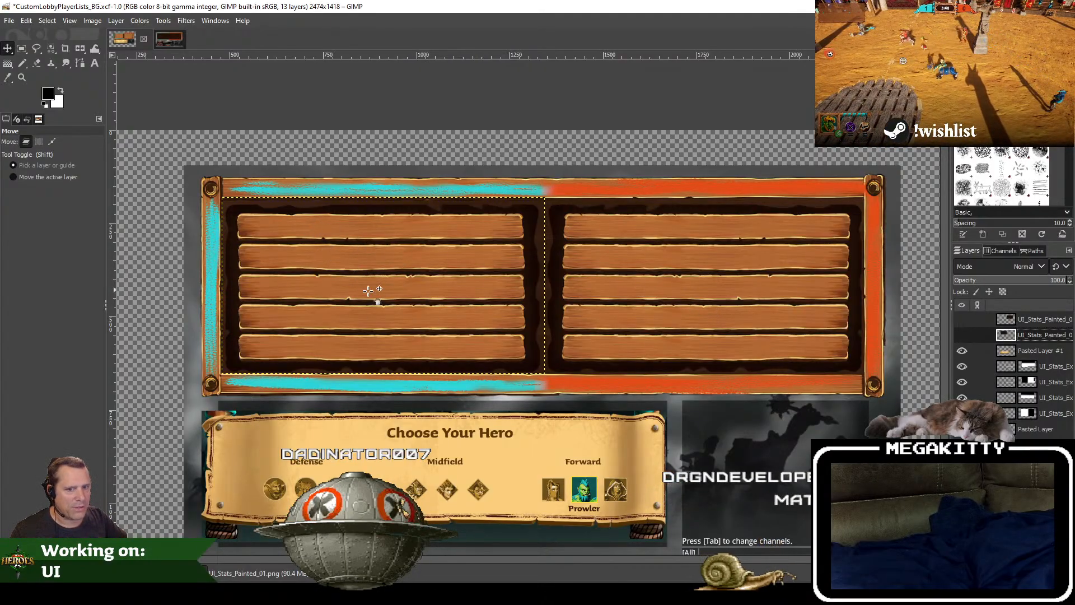
pyautogui.click(963, 335)
pyautogui.click(962, 319)
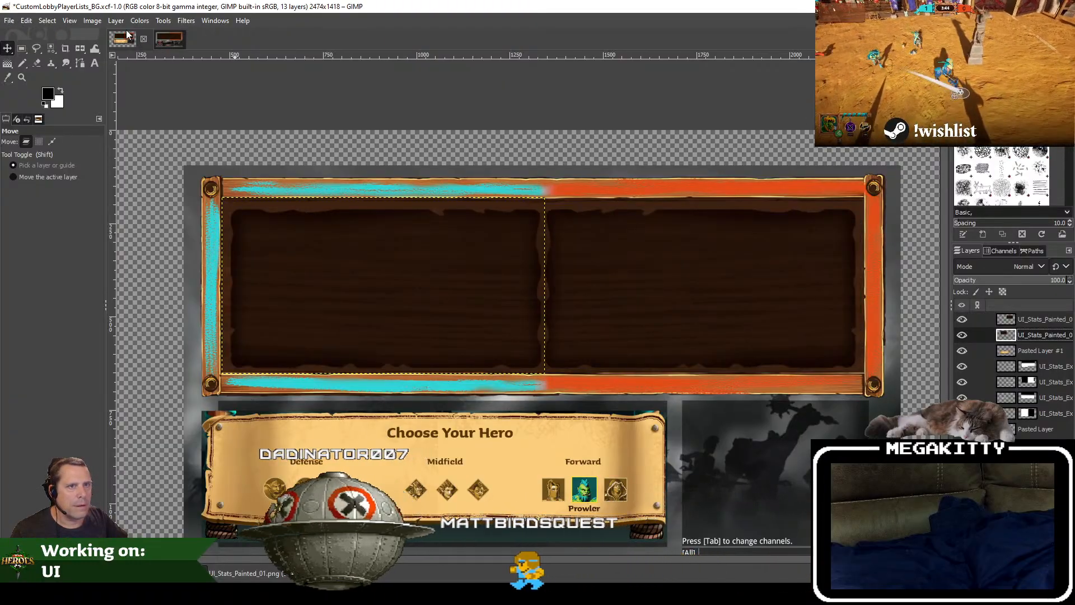
# Step: Return to CustomLobbyPlayerLists_BG_4K.xcf and save it
pyautogui.click(172, 39)
pyautogui.click(9, 20)
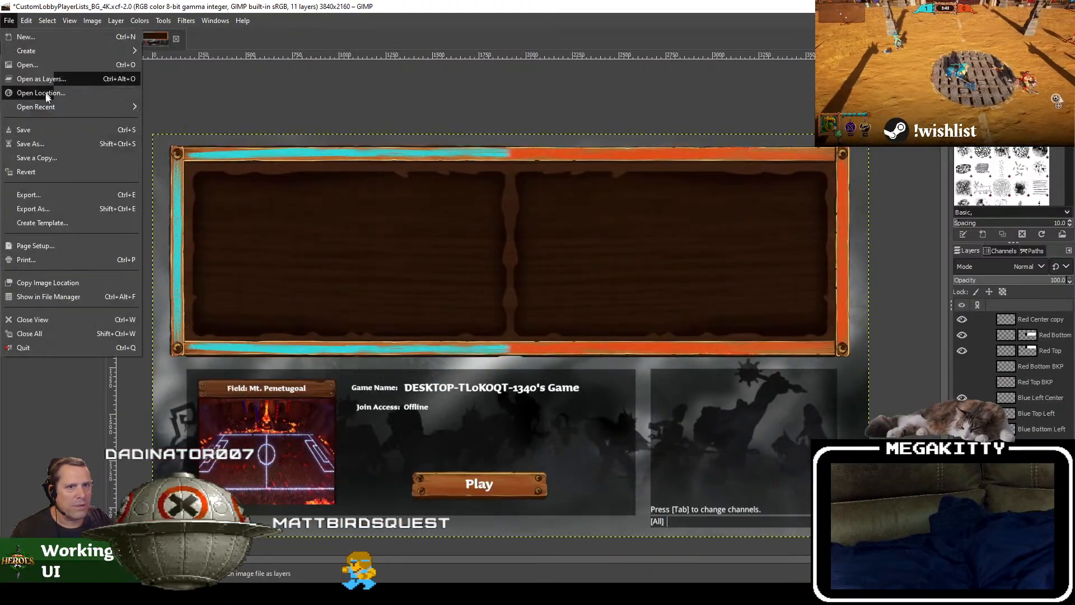
pyautogui.click(45, 128)
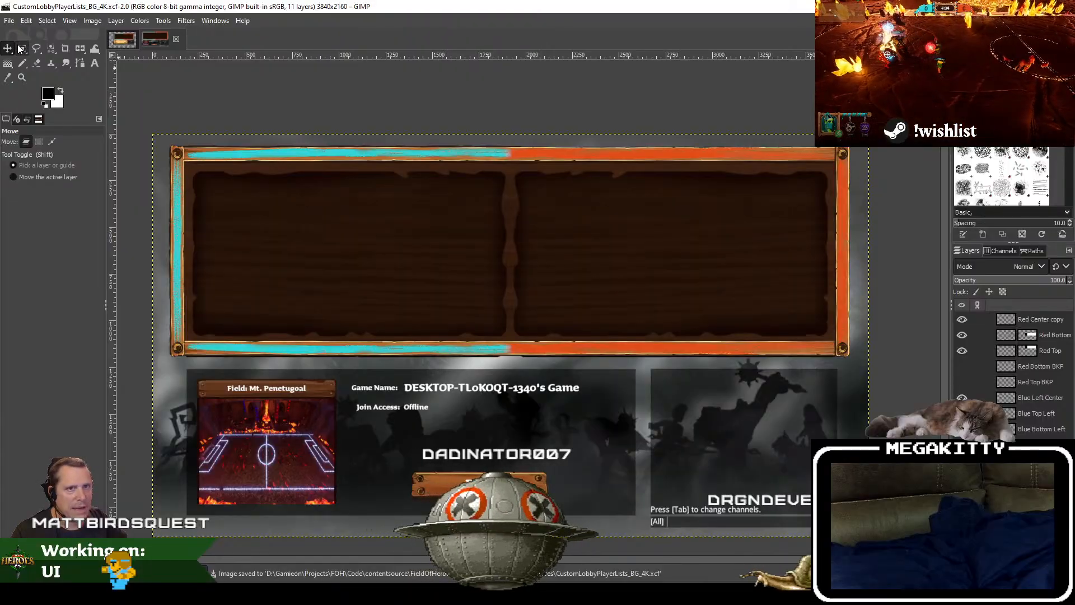
# Step: Hide the lobby screenshot layer and crop the image to a 3657 × 1158 px rectangular selection around the frame
pyautogui.press('r')
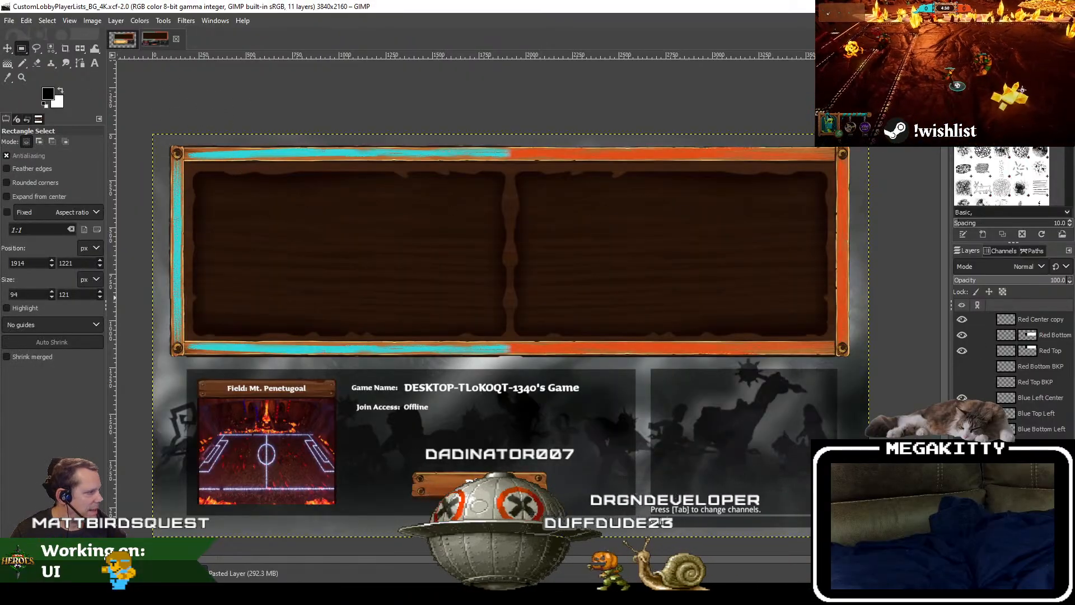
pyautogui.click(962, 476)
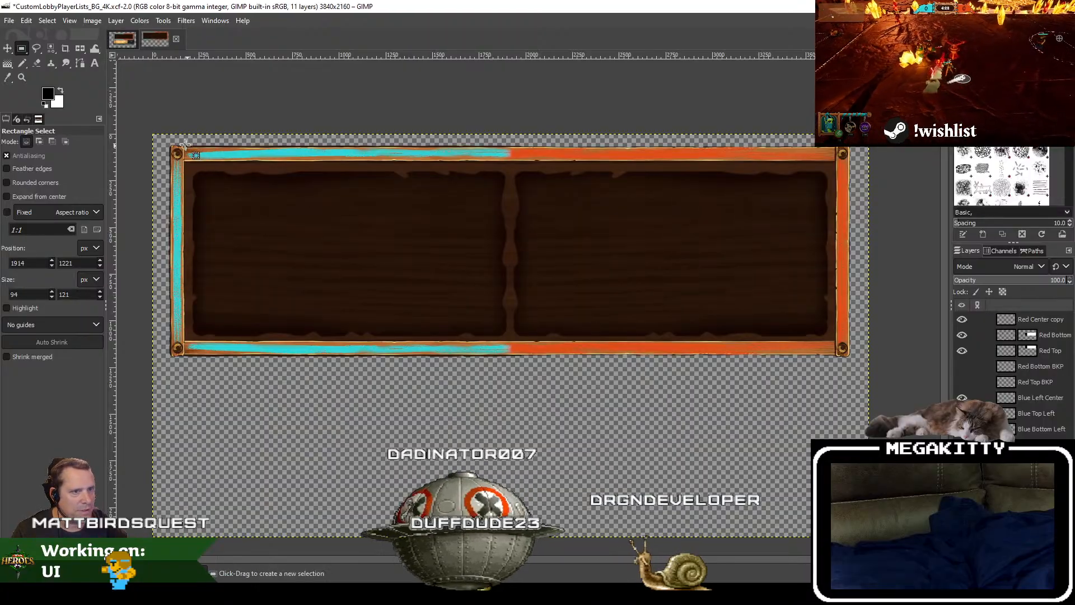
pyautogui.moveTo(169, 143); pyautogui.dragTo(851, 358)
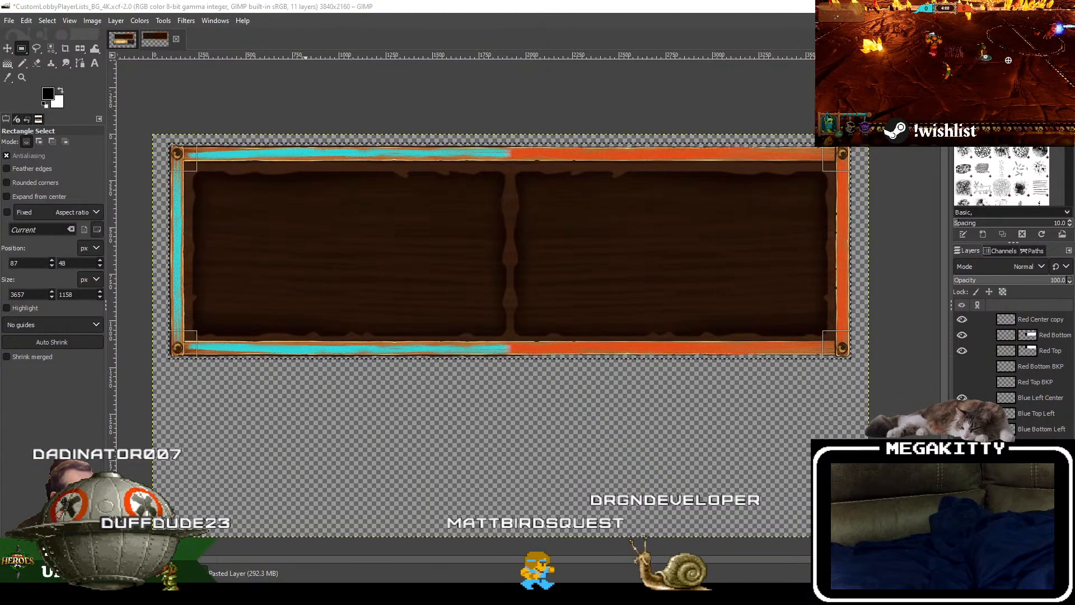
pyautogui.click(94, 20)
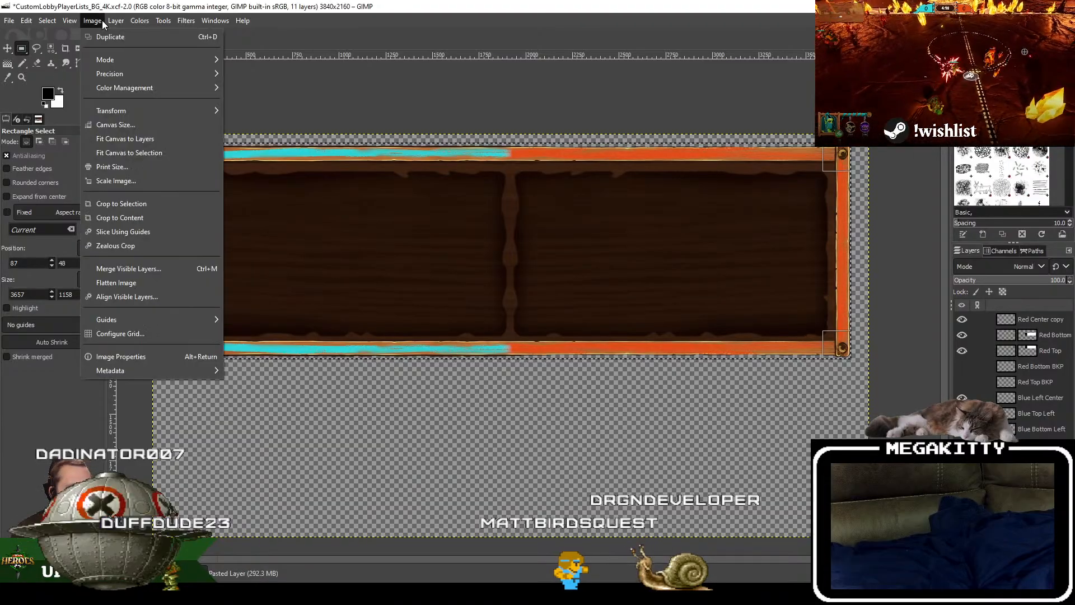
pyautogui.click(165, 204)
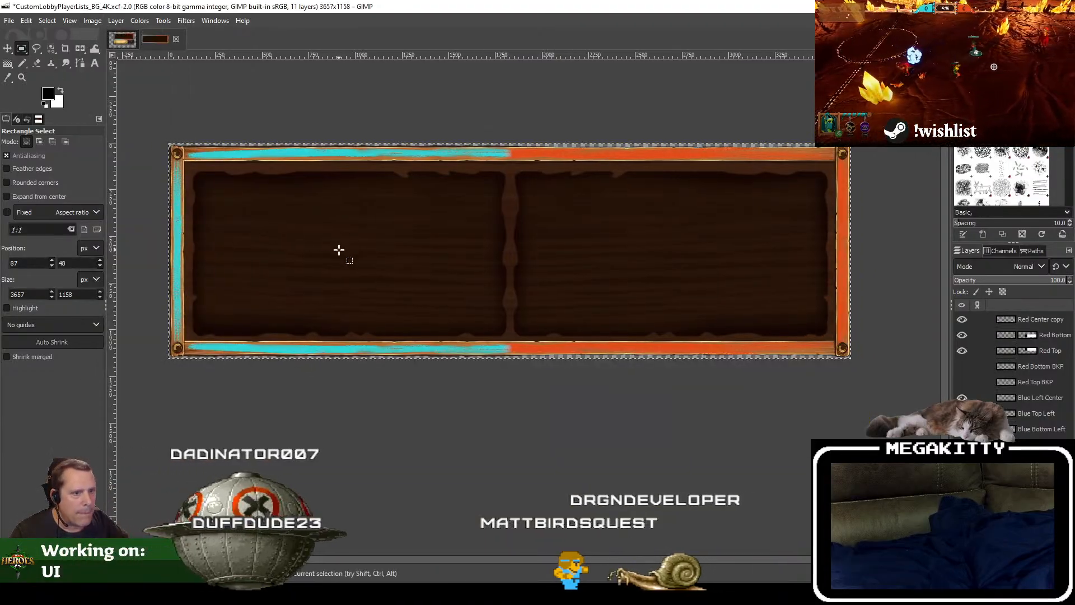
# Step: Export the cropped frame as CustomLobbyPlayerListBox.png in the Textures folder, replacing the existing file
pyautogui.click(9, 20)
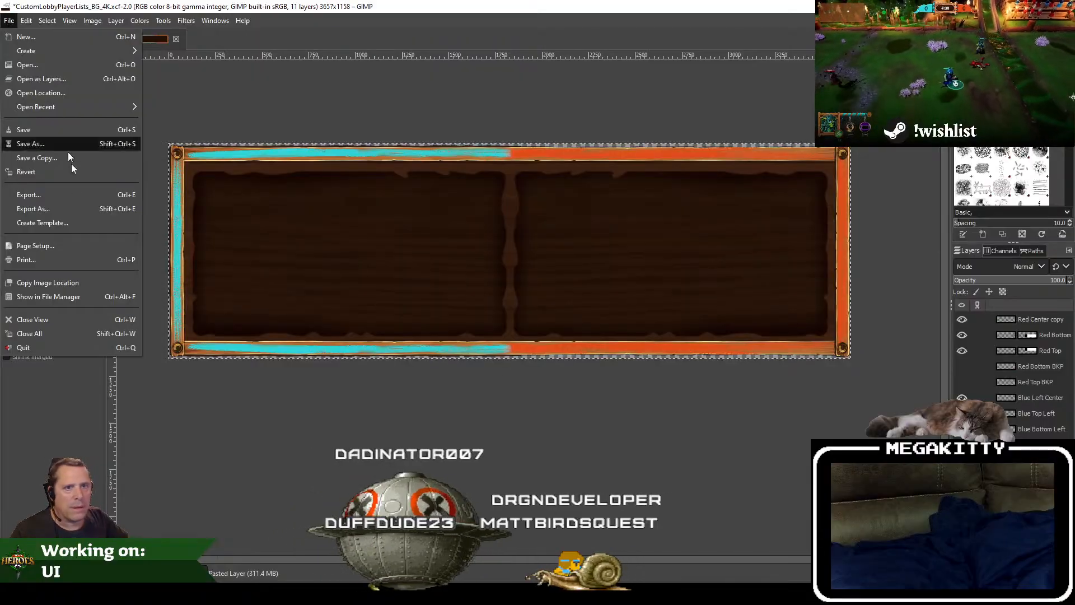
pyautogui.click(75, 208)
pyautogui.doubleClick(489, 217)
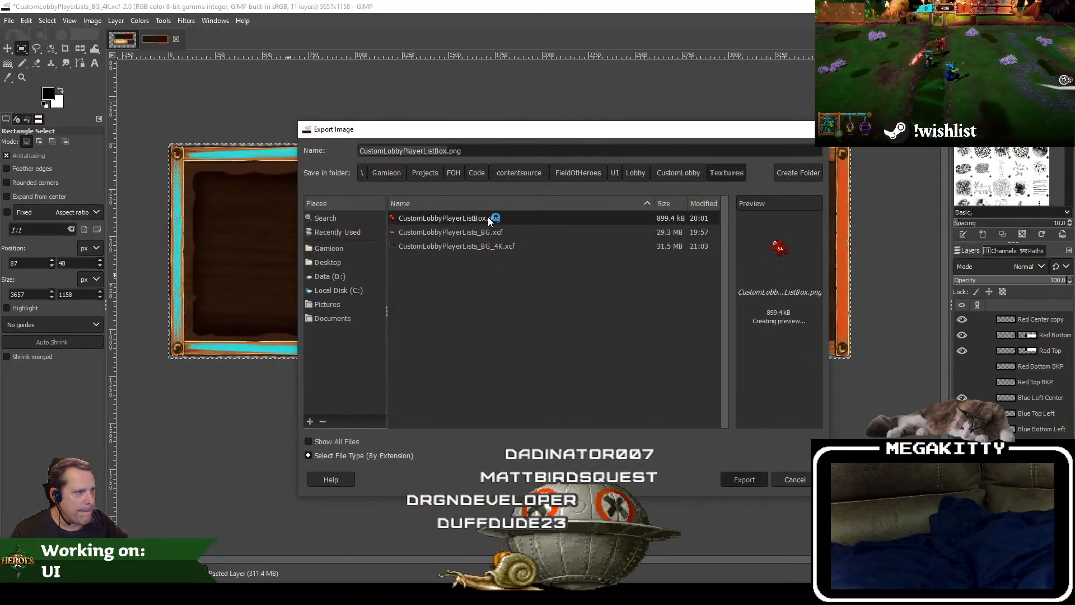
pyautogui.click(614, 362)
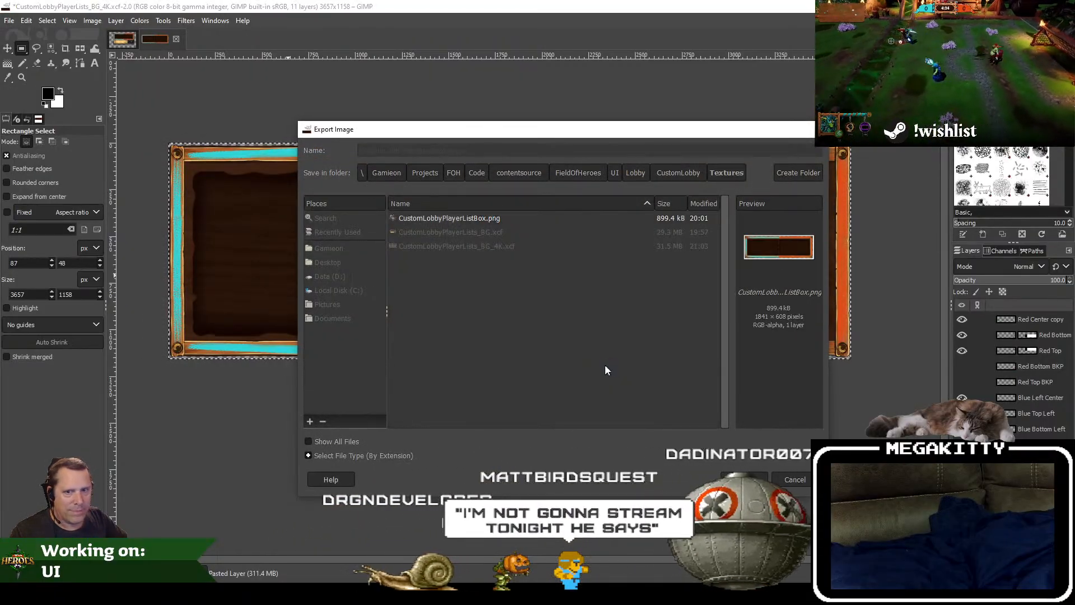
pyautogui.click(549, 436)
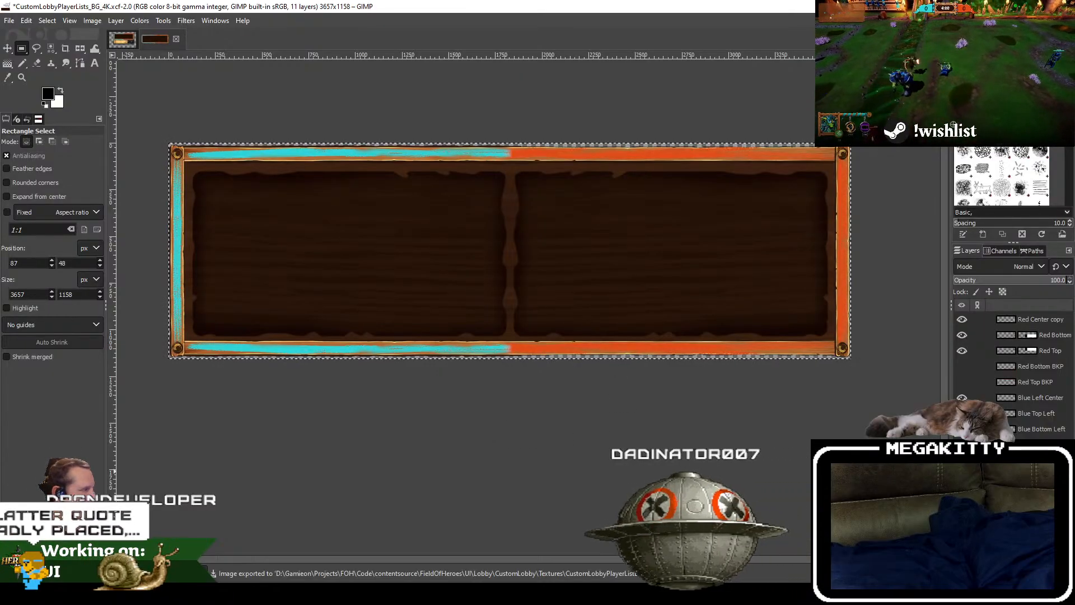
# Step: Undo the crop and the hiding of the lobby screenshot layer in the 4K document
pyautogui.moveTo(445, 441)
pyautogui.mouseDown()
pyautogui.moveTo(464, 450)
pyautogui.moveTo(443, 446)
pyautogui.mouseUp()
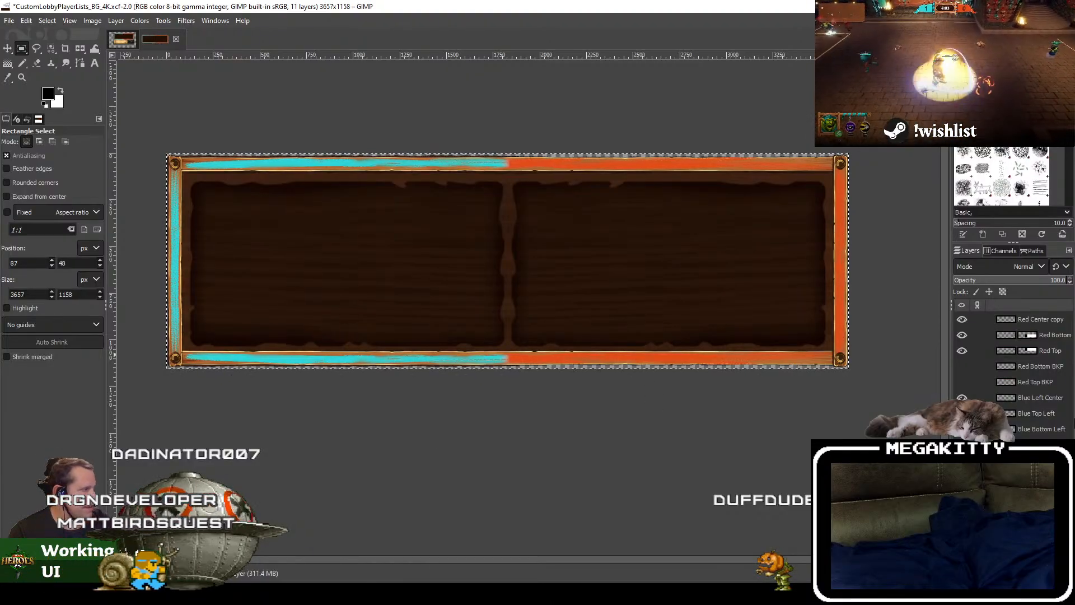
pyautogui.hotkey('ctrl', 'z')
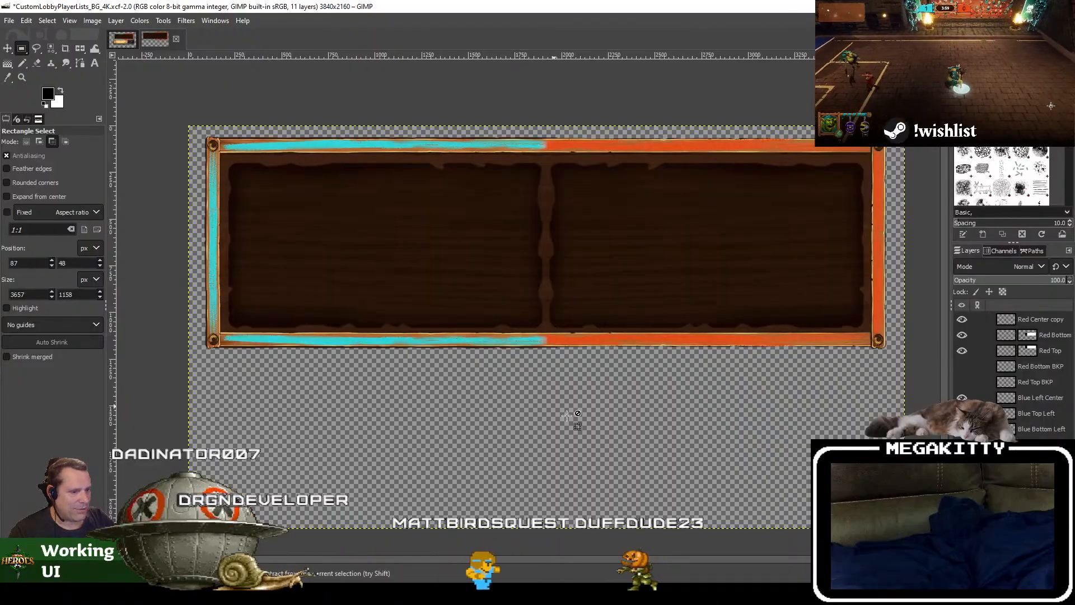
pyautogui.hotkey('ctrl', 'z')
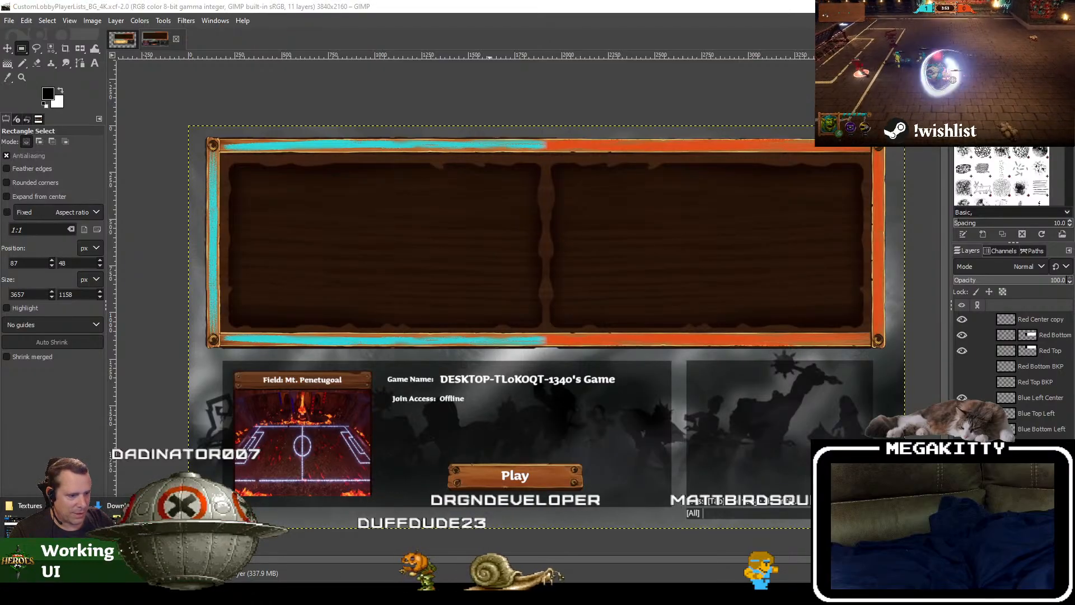
# Step: Switch to the FieldOfHeroes solution in Visual Studio and launch the Unreal Editor with debugging
pyautogui.hotkey('alt', 'Tab')
pyautogui.click(529, 238)
pyautogui.press('F5')
pyautogui.click(466, 315)
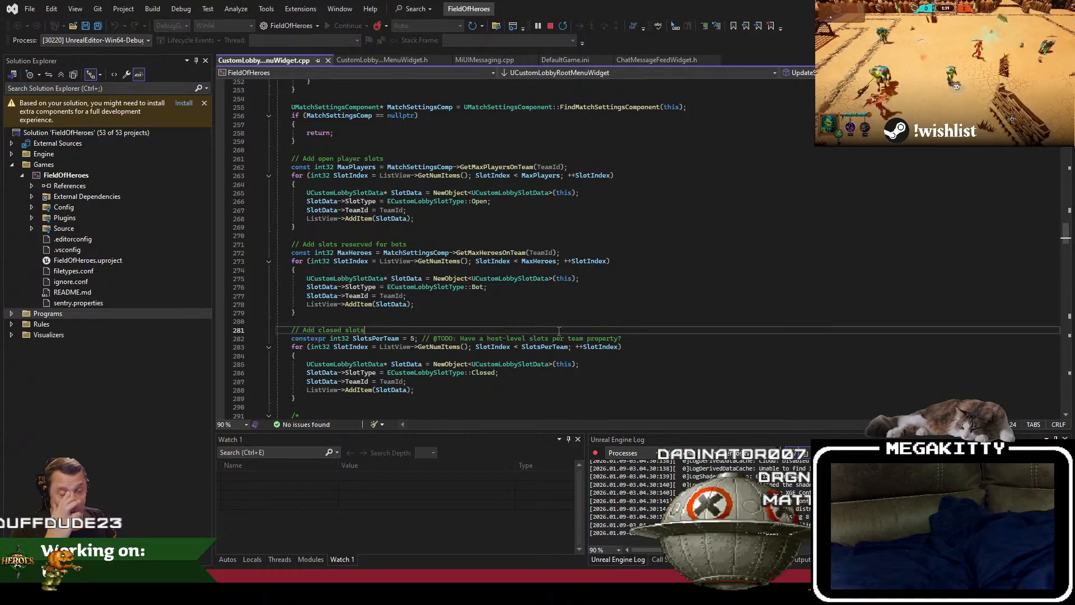
pyautogui.click(600, 321)
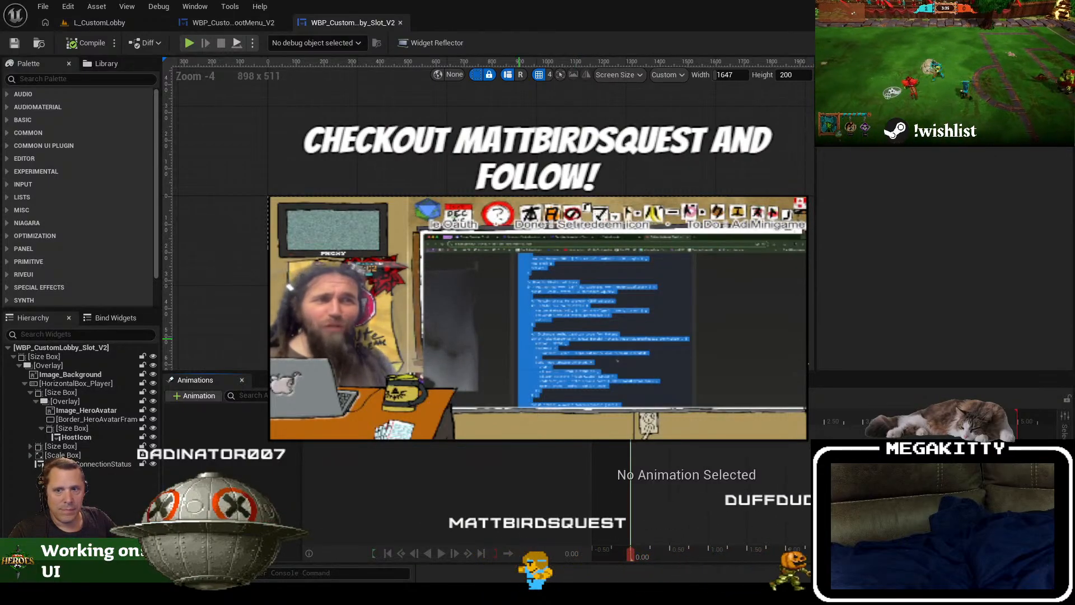
# Step: Add an Image widget to Canvas_CustomLobby in the WBP_CustomLobby_RootMenu_V2 widget
pyautogui.click(247, 21)
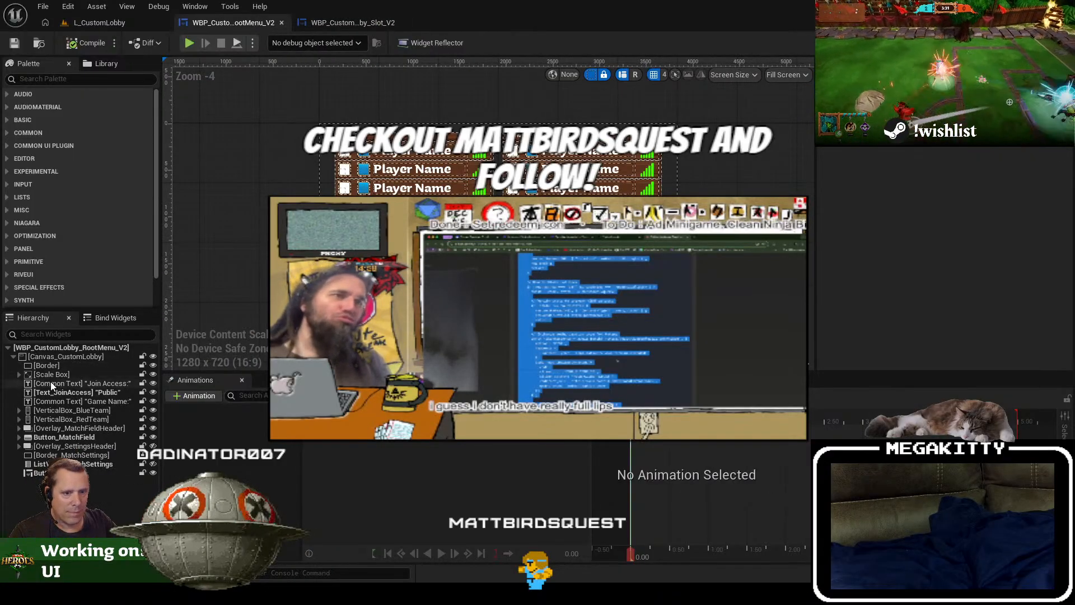
pyautogui.click(103, 356)
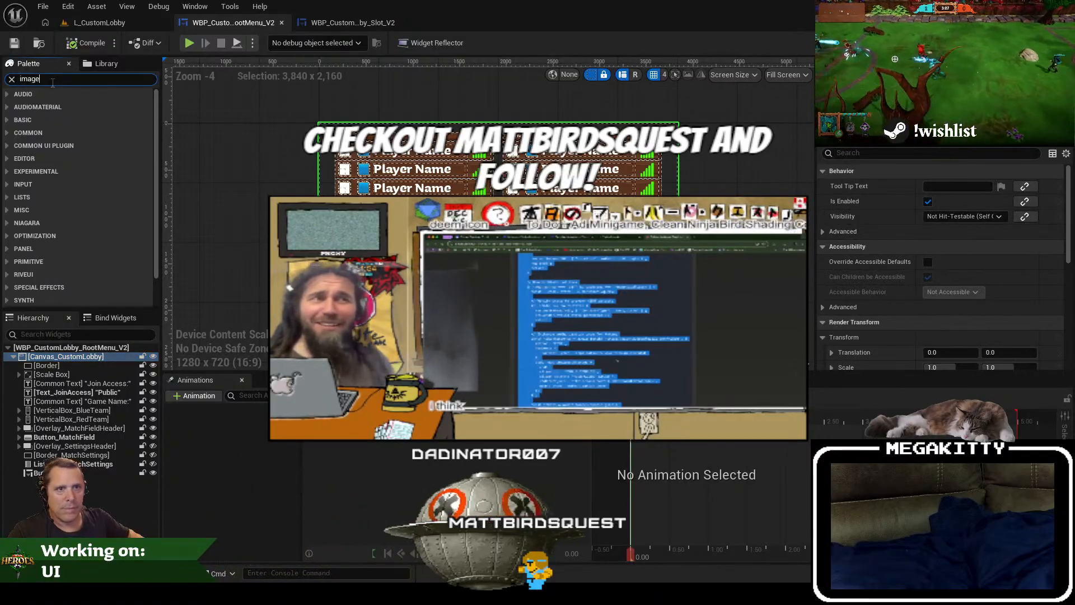
pyautogui.write('image')
pyautogui.moveTo(45, 106); pyautogui.dragTo(79, 366)
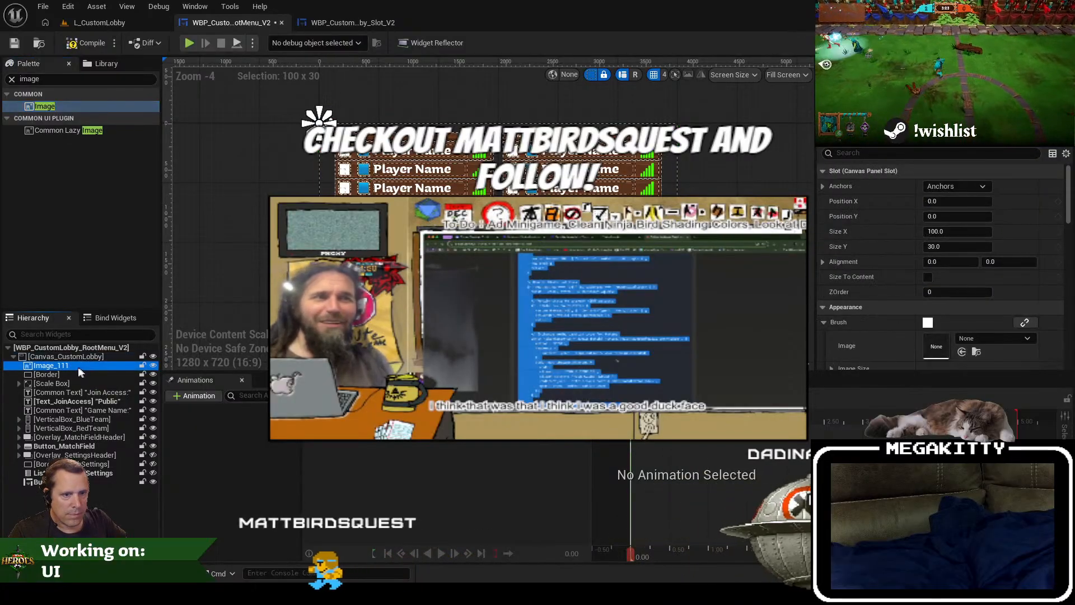
# Step: Rename the new image element as Image_TeamLists_BG
pyautogui.doubleClick(92, 367)
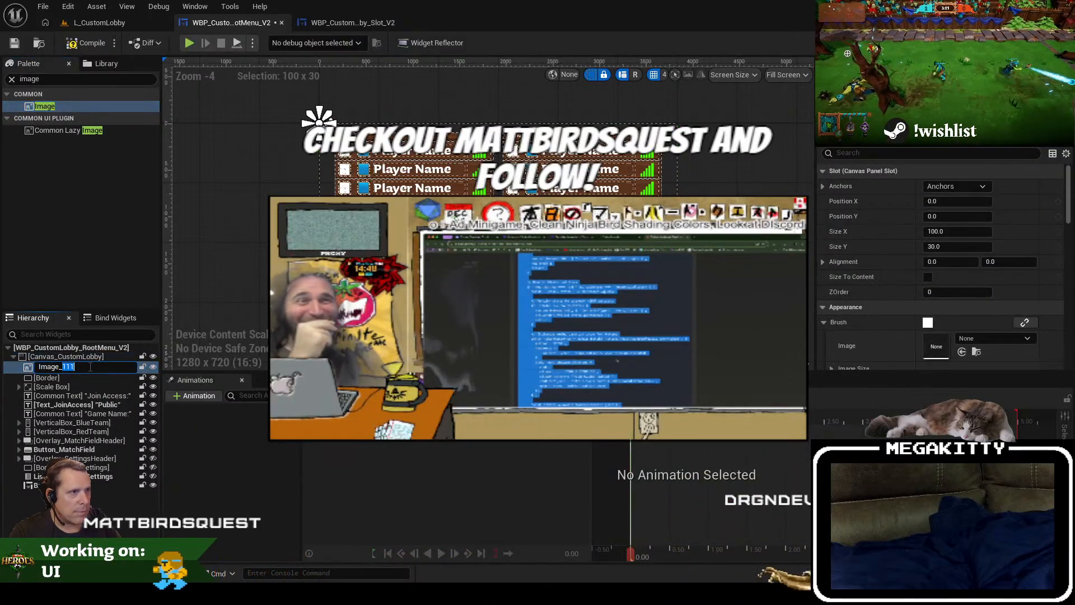
pyautogui.write('Team')
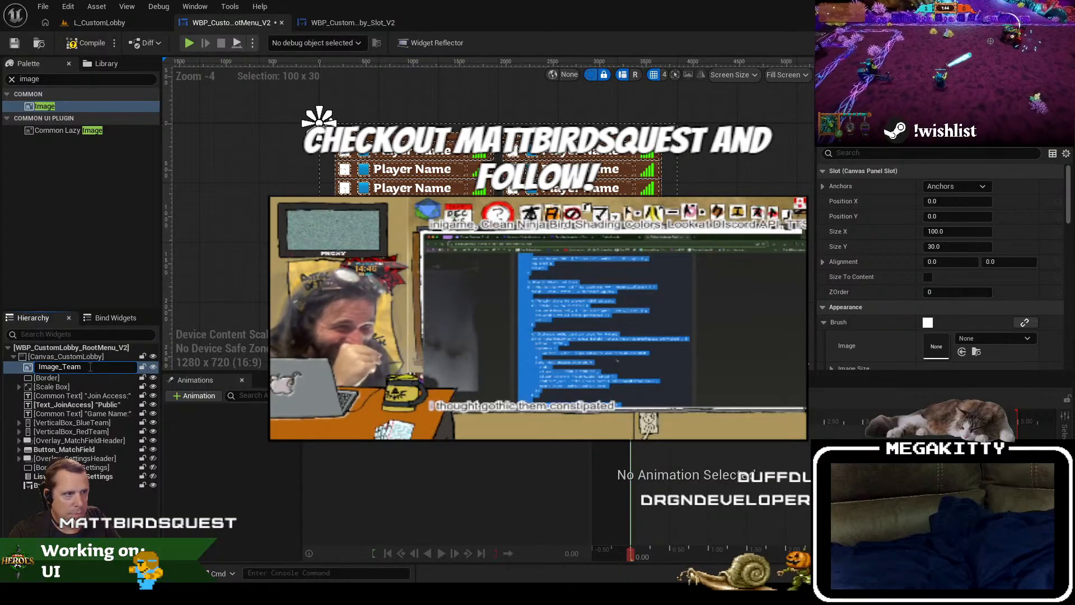
pyautogui.write('Li')
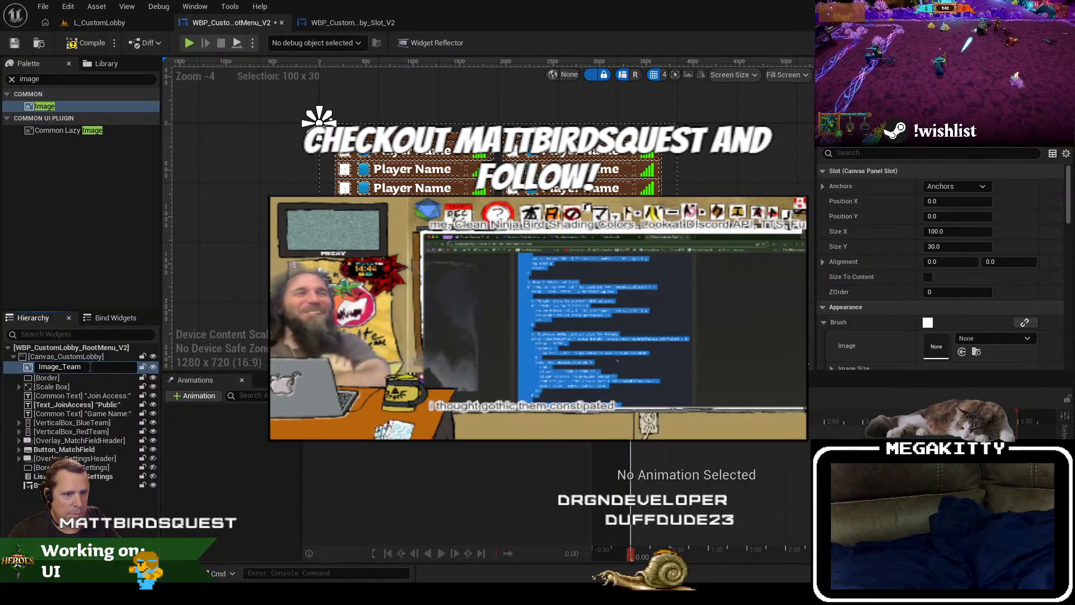
pyautogui.write('sts_BG')
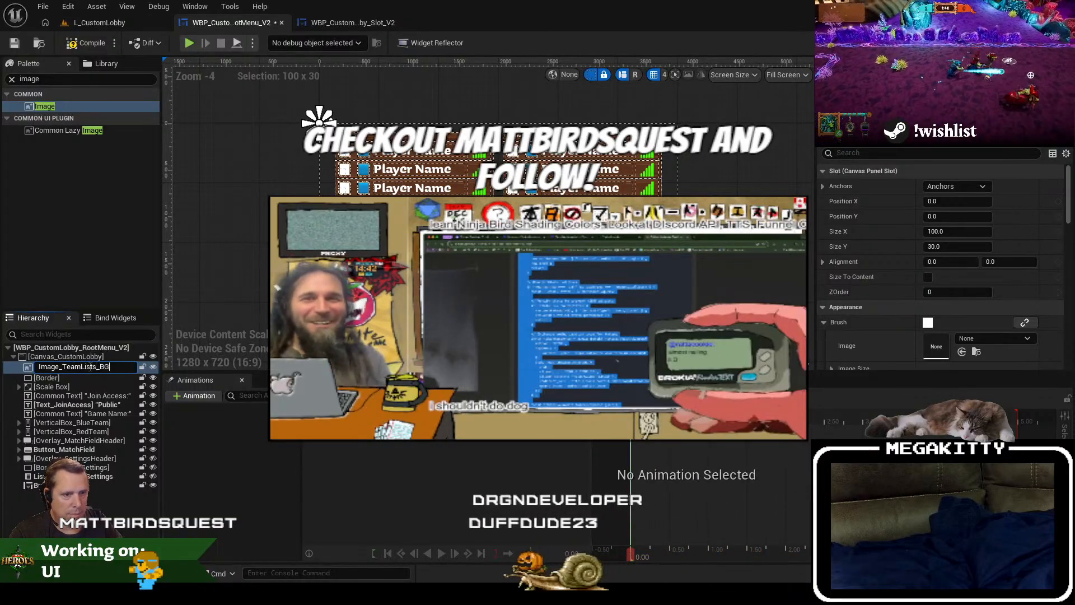
pyautogui.press('Return')
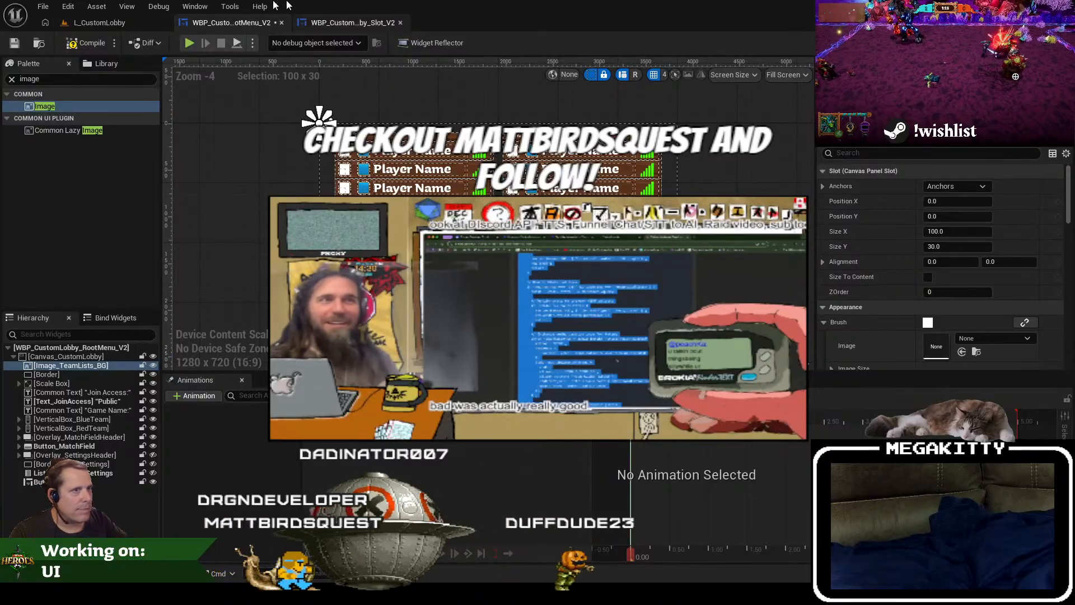
# Step: Open the T_CustomLobbyPlayerListBox texture from the project content, reimport it, and dock its editor alongside the open assets
pyautogui.click(324, 22)
pyautogui.click(248, 22)
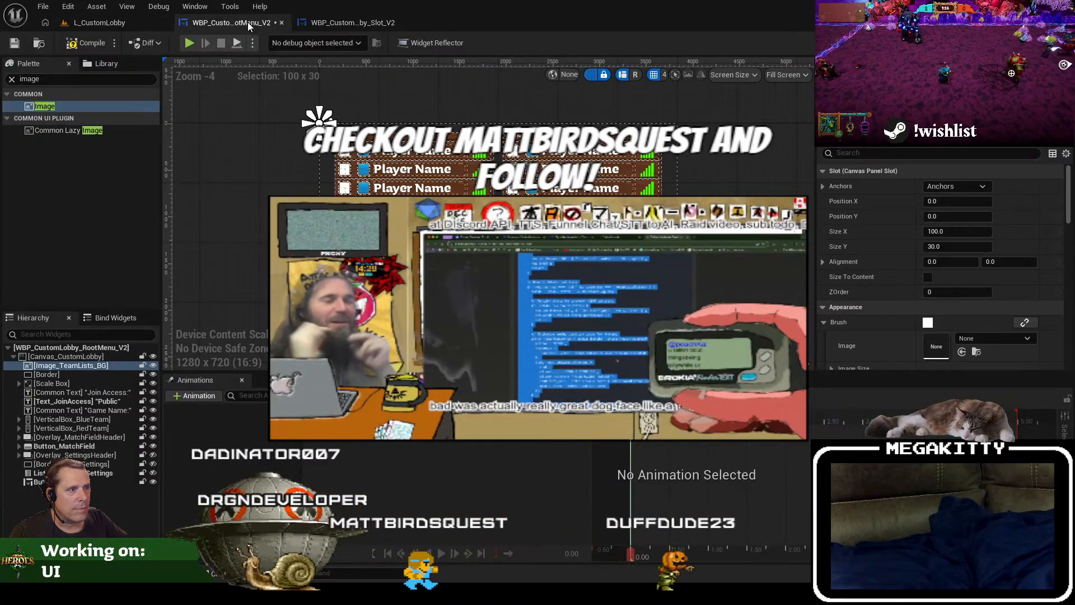
pyautogui.click(135, 21)
pyautogui.doubleClick(266, 460)
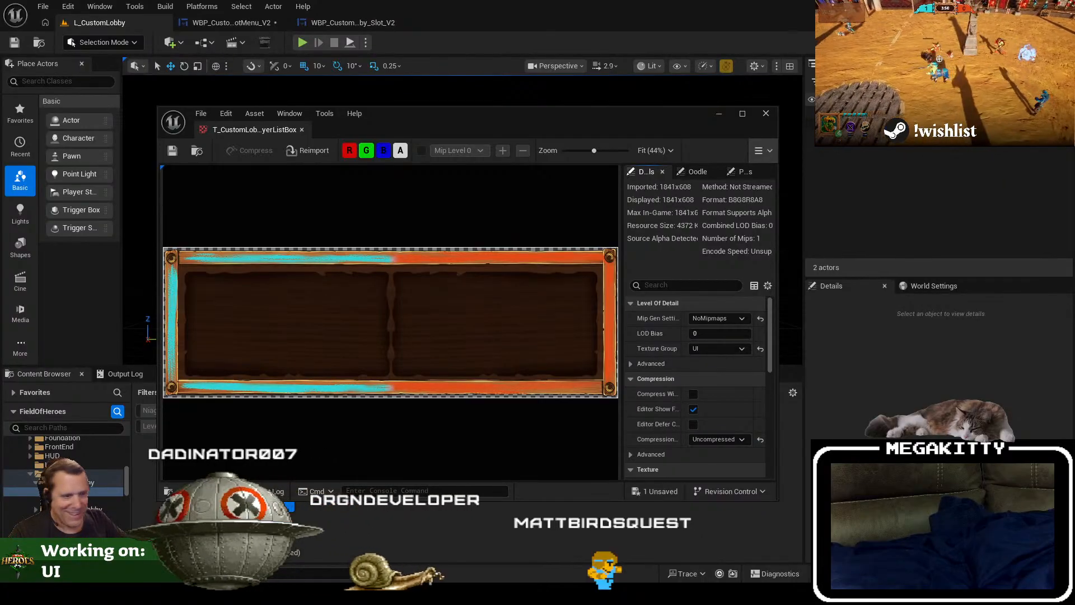
pyautogui.click(312, 150)
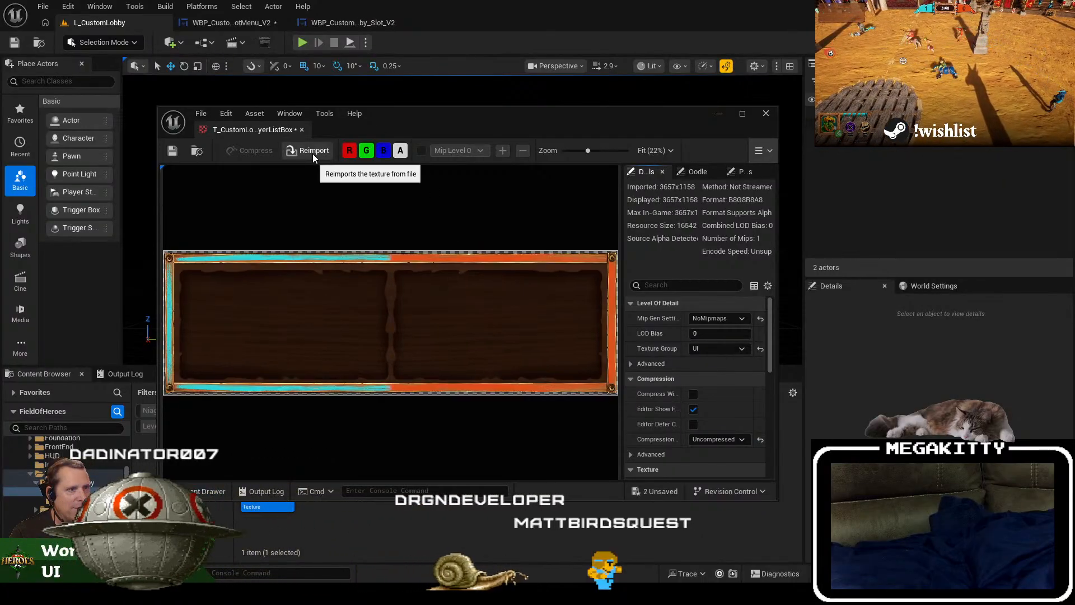
pyautogui.moveTo(447, 112); pyautogui.dragTo(519, 92)
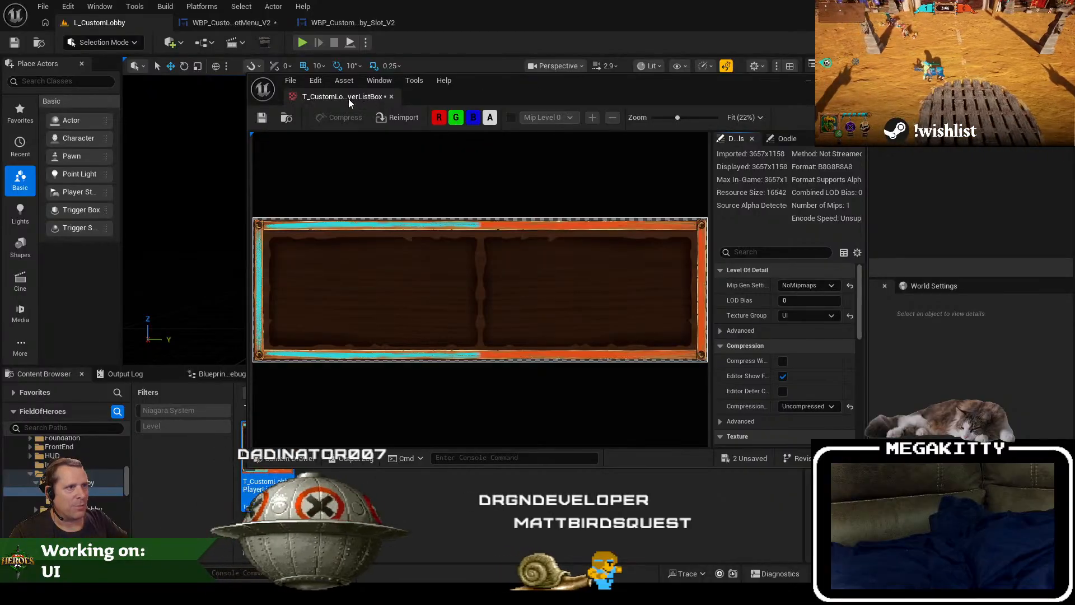
pyautogui.moveTo(349, 98); pyautogui.dragTo(496, 22)
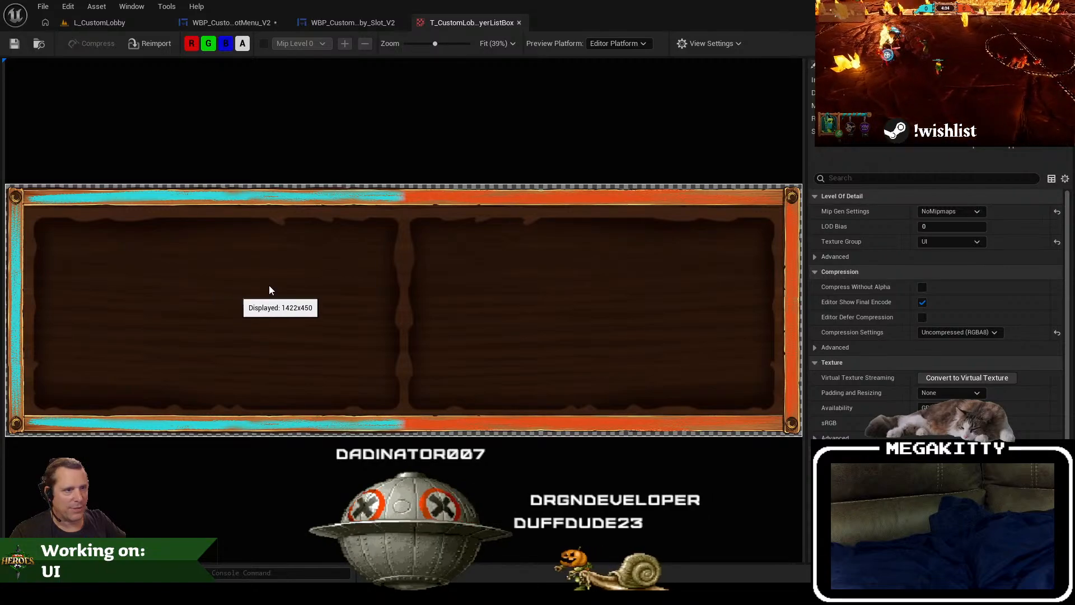
# Step: Return to the root menu widget and enlarge its designer viewport by shrinking the animations and hierarchy areas
pyautogui.click(235, 23)
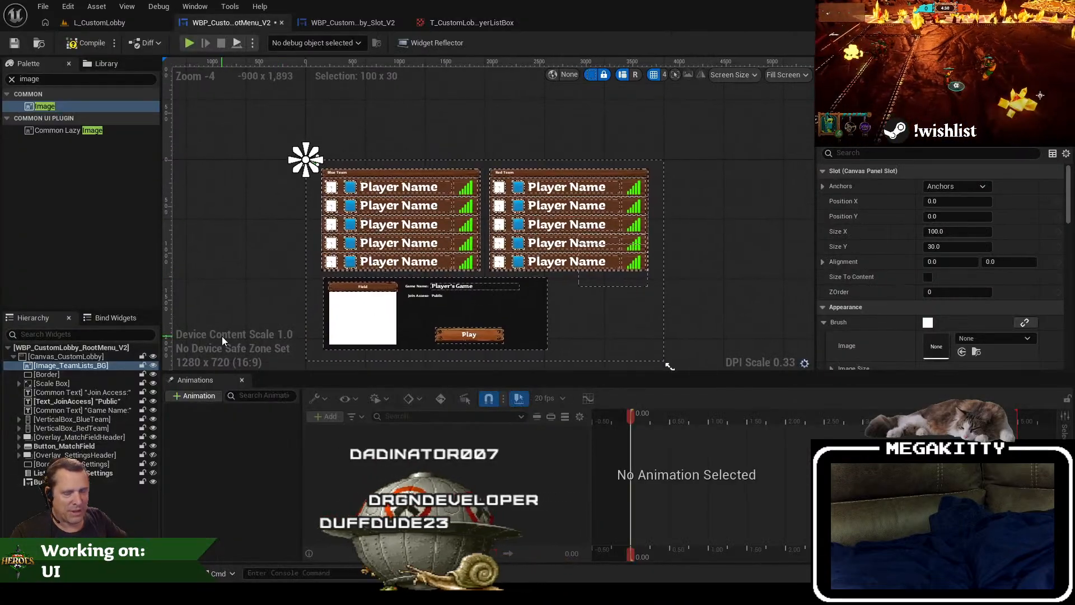
pyautogui.moveTo(724, 267); pyautogui.dragTo(620, 149)
pyautogui.moveTo(564, 284); pyautogui.dragTo(525, 298)
pyautogui.scroll(-1, 526, 302)
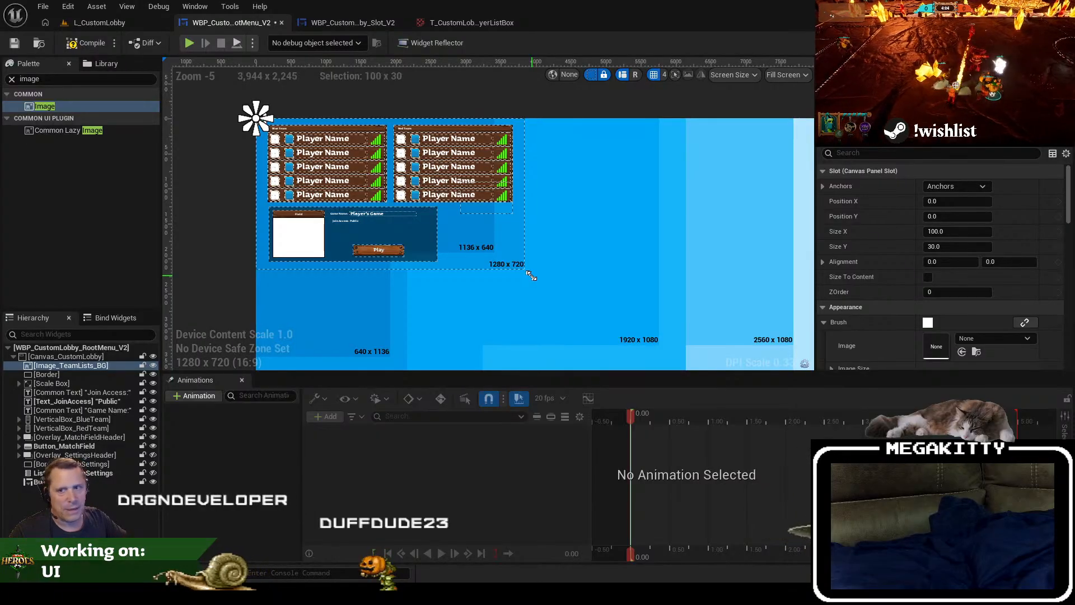
pyautogui.scroll(-1, 604, 259)
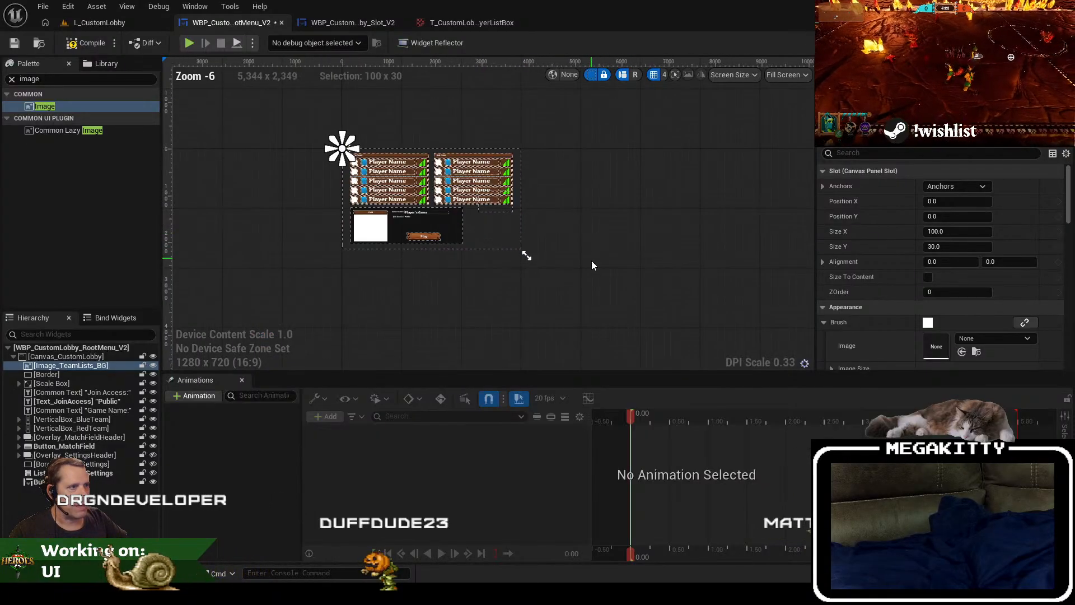
pyautogui.moveTo(582, 372); pyautogui.dragTo(582, 417)
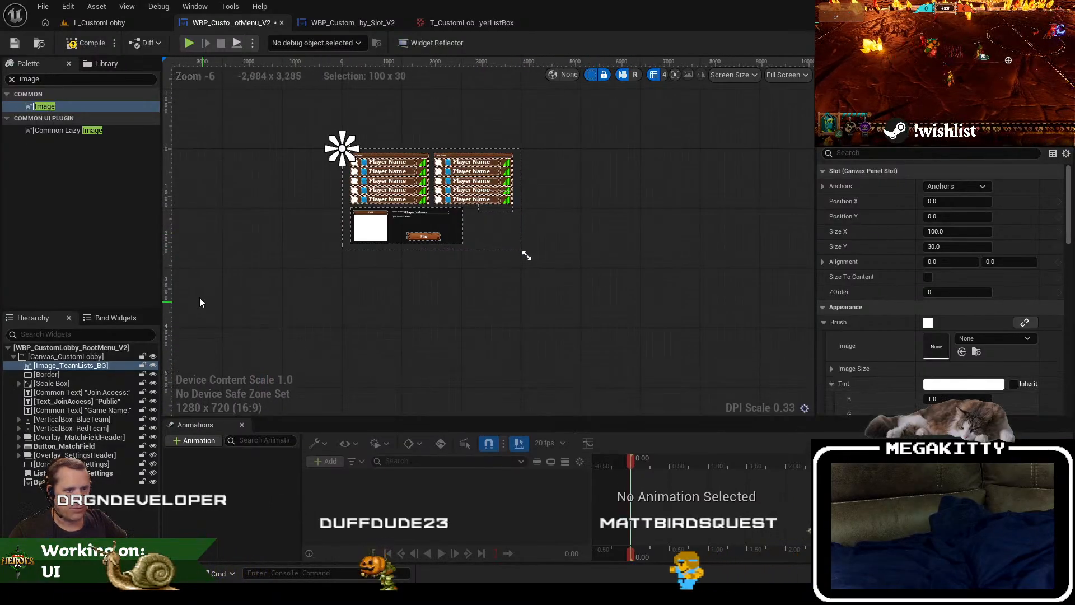
pyautogui.moveTo(160, 276); pyautogui.dragTo(152, 276)
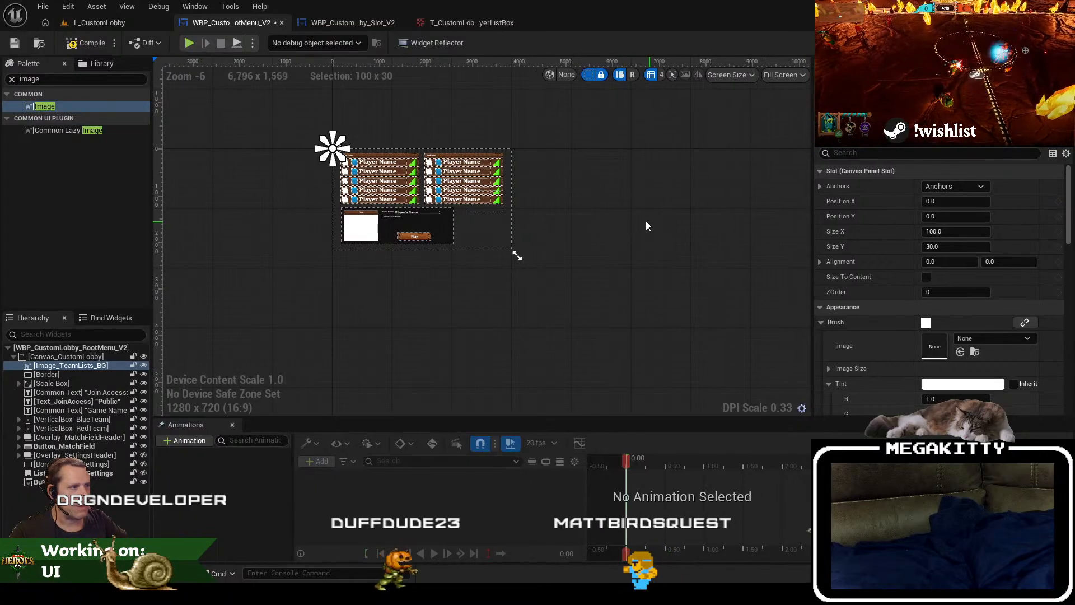
# Step: Enlarge the root menu's designer preview resolution to 3840 x 2160
pyautogui.moveTo(653, 219); pyautogui.dragTo(588, 202)
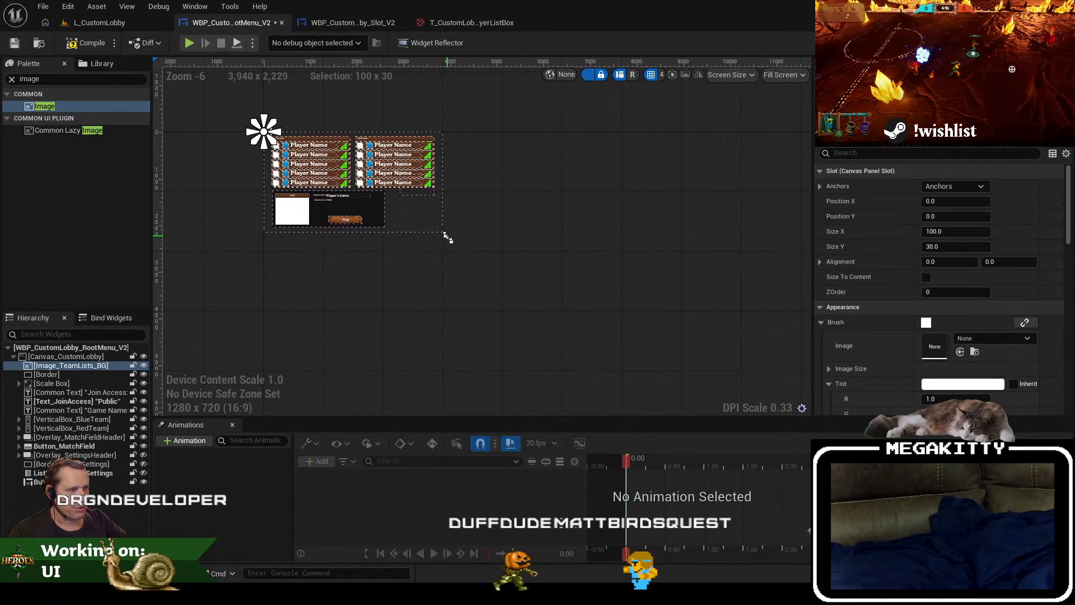
pyautogui.moveTo(448, 238); pyautogui.dragTo(450, 239)
pyautogui.scroll(-4, 535, 225)
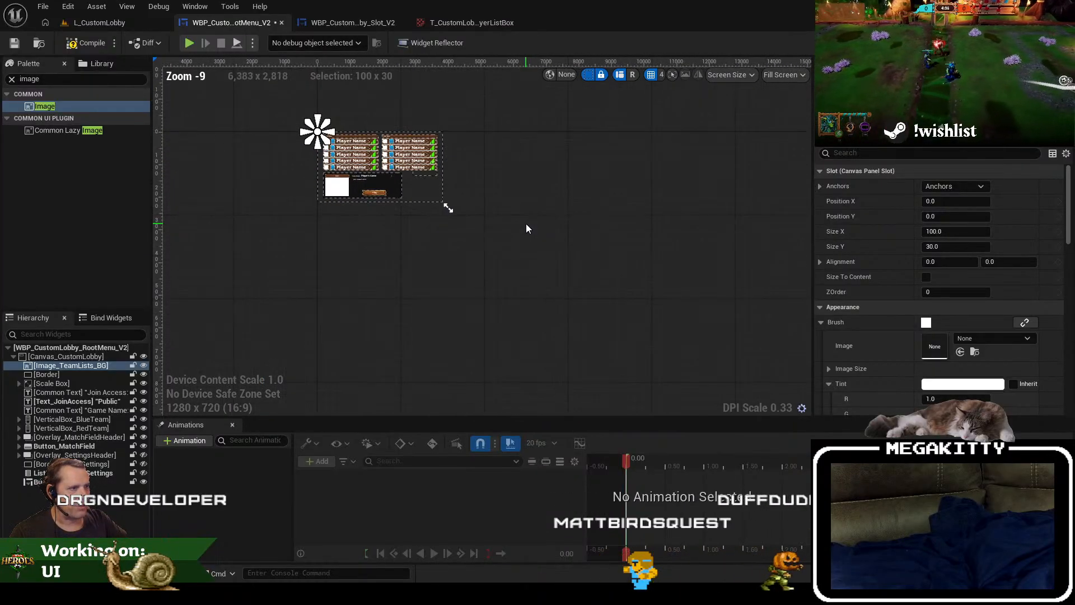
pyautogui.moveTo(536, 226); pyautogui.dragTo(475, 221)
pyautogui.scroll(1, 475, 221)
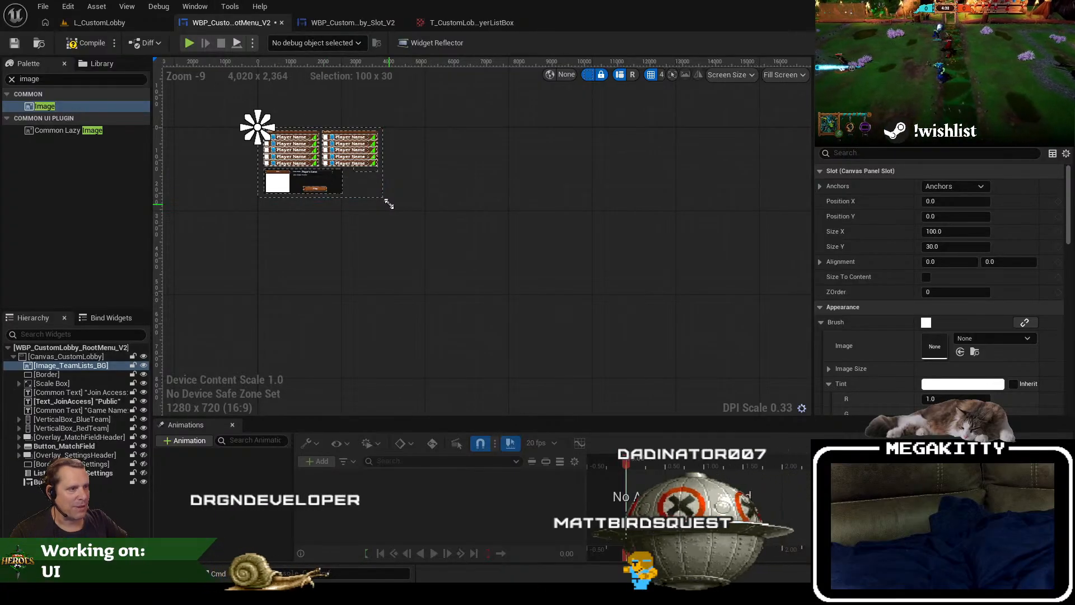
pyautogui.moveTo(390, 205); pyautogui.dragTo(639, 343)
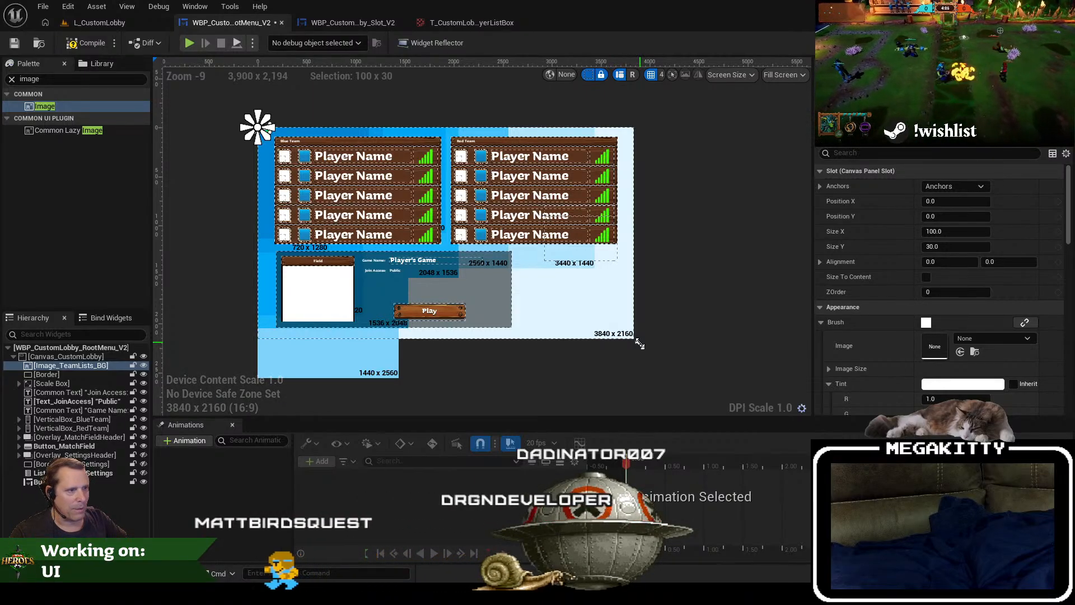
pyautogui.moveTo(639, 343); pyautogui.dragTo(640, 343)
pyautogui.scroll(3, 319, 185)
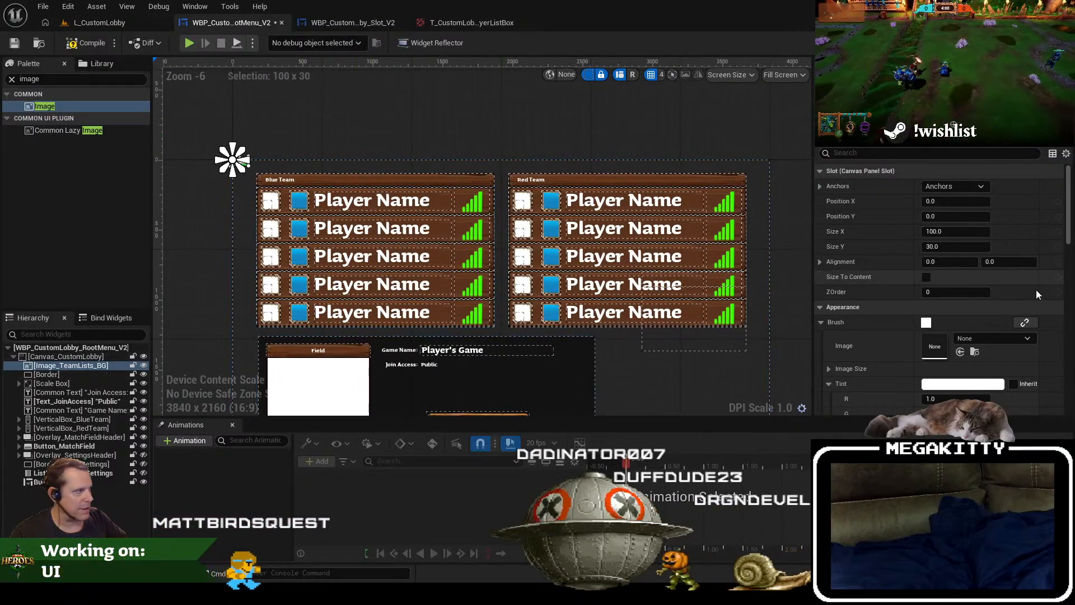
# Step: Assign T_CustomLobbyPlayerListBox as the background image's brush with Size To Content enabled, and compile the widget
pyautogui.click(978, 339)
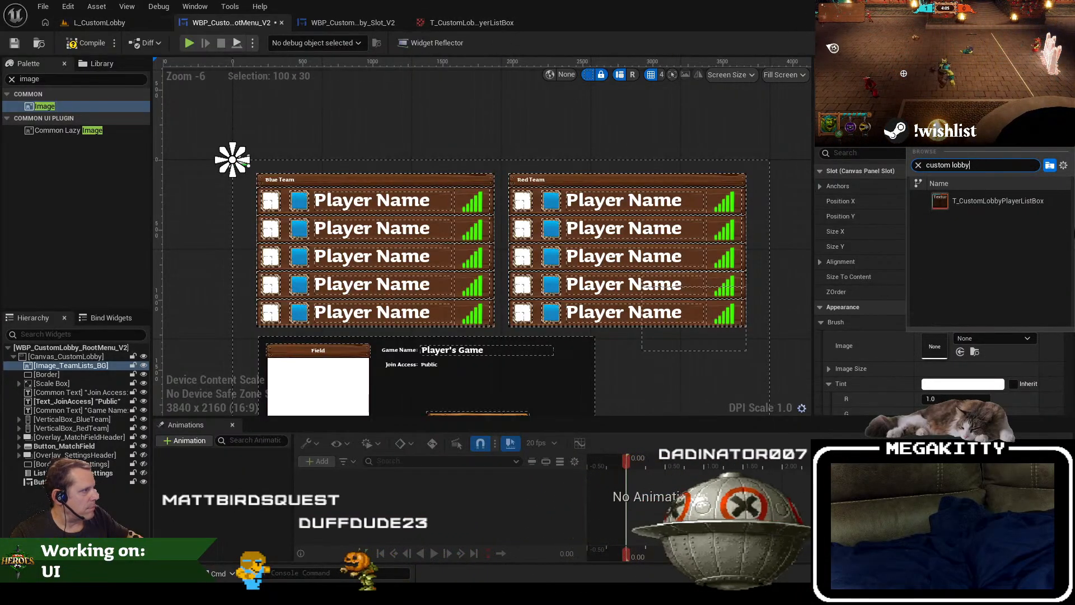
pyautogui.click(954, 202)
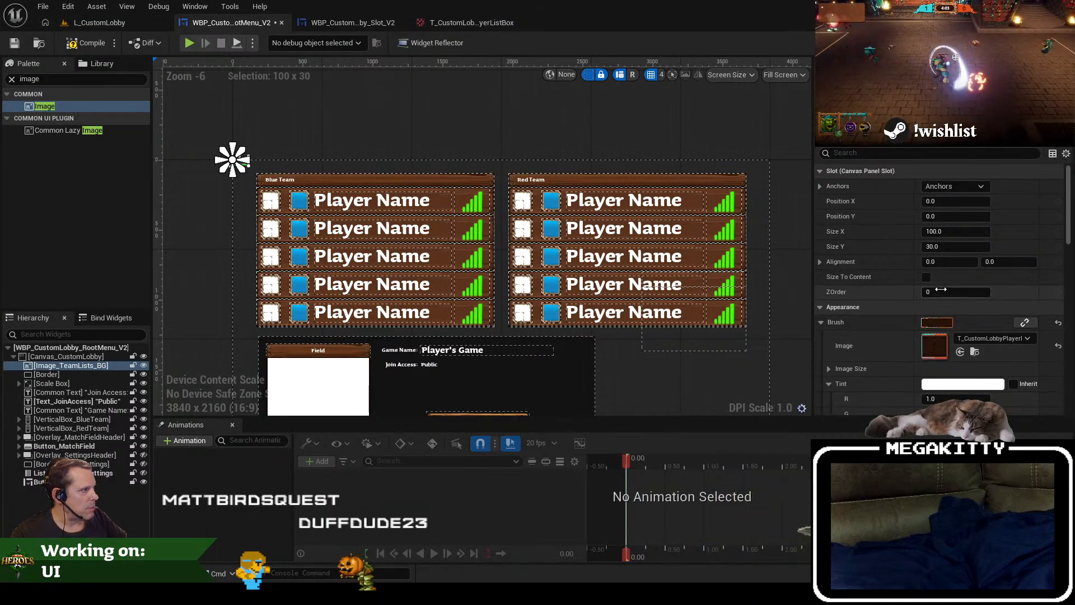
pyautogui.click(927, 278)
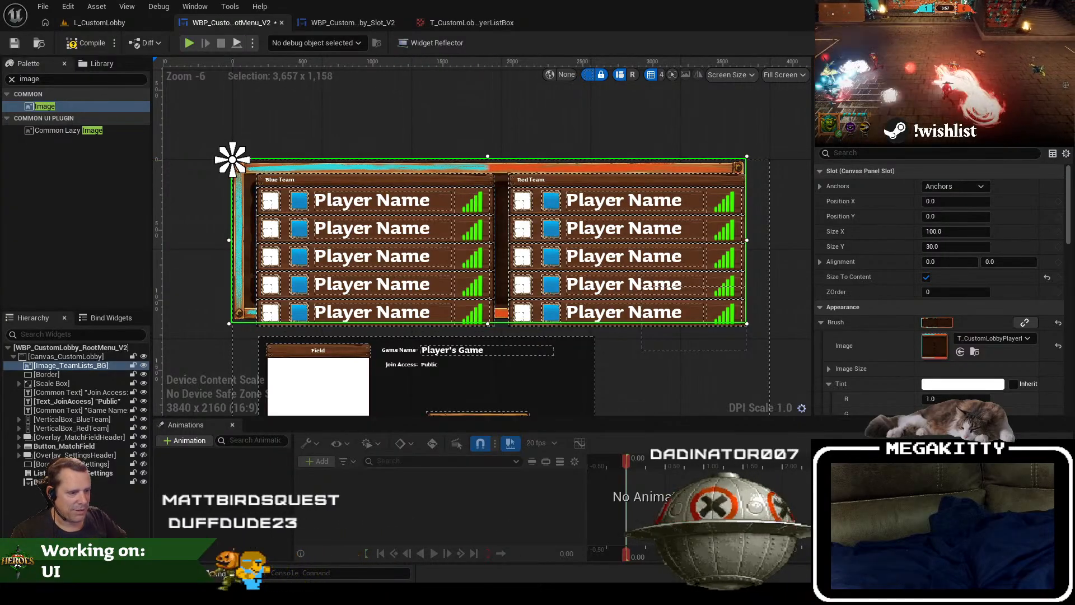
pyautogui.hotkey('alt', 'Tab')
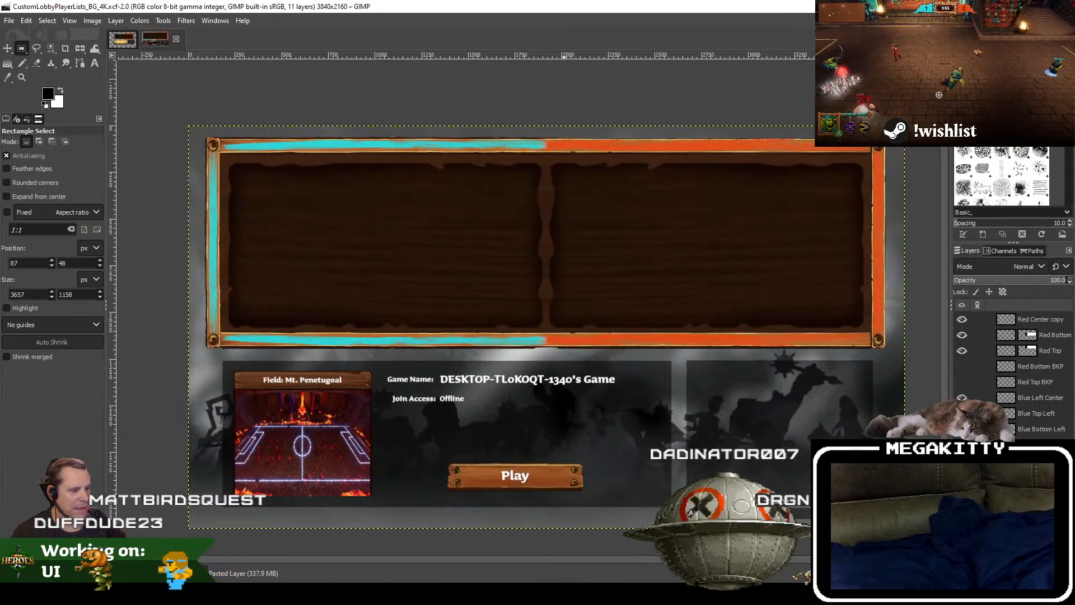
pyautogui.hotkey('alt', 'Tab')
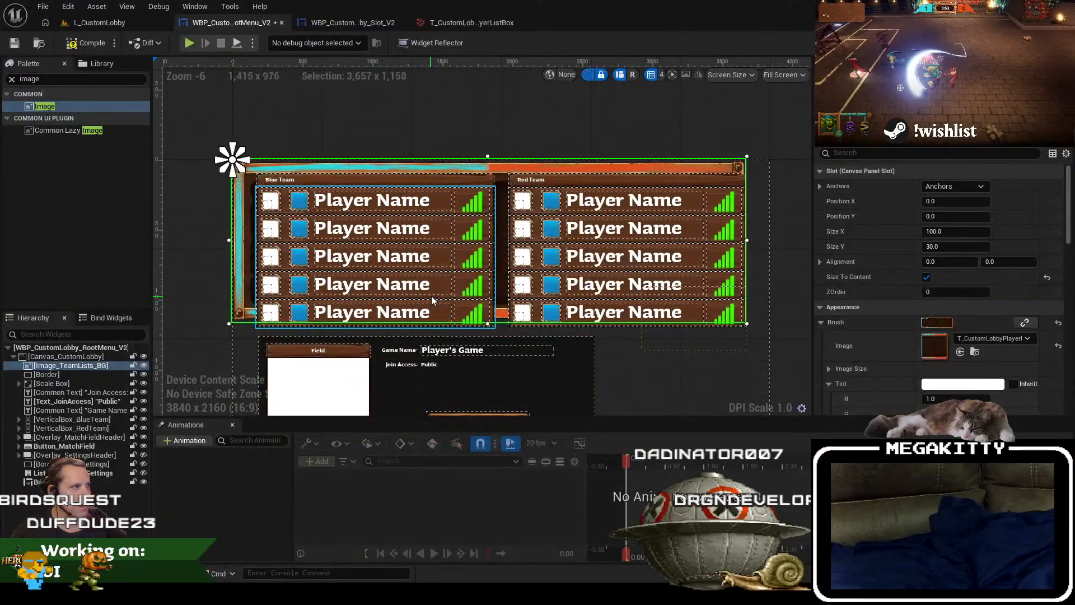
pyautogui.click(78, 43)
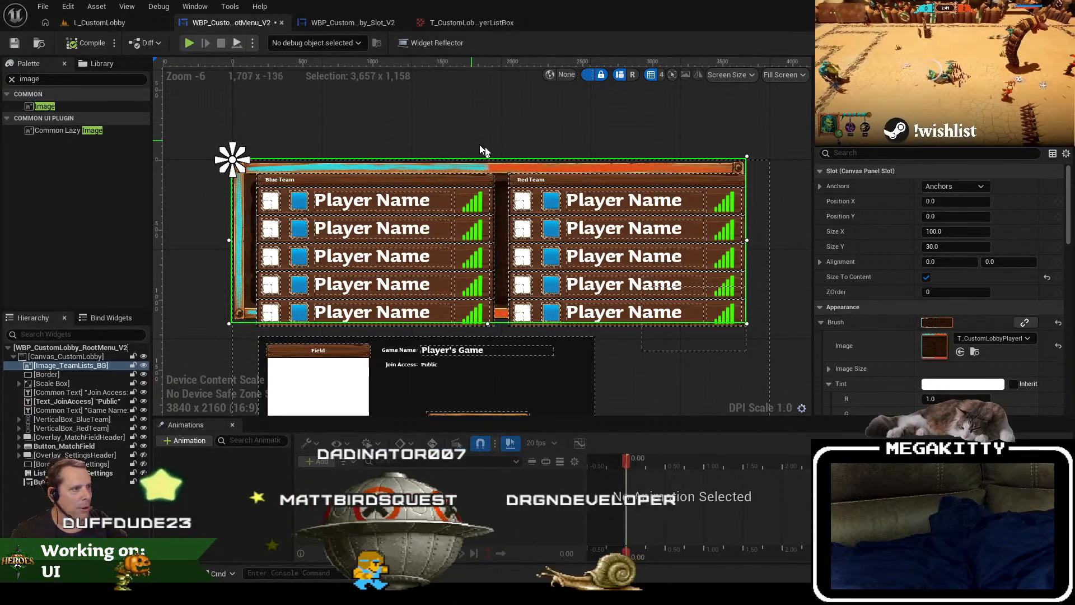
# Step: Anchor the team lists background to the canvas's top centre with horizontal alignment 0.5 and Position X 0
pyautogui.click(956, 187)
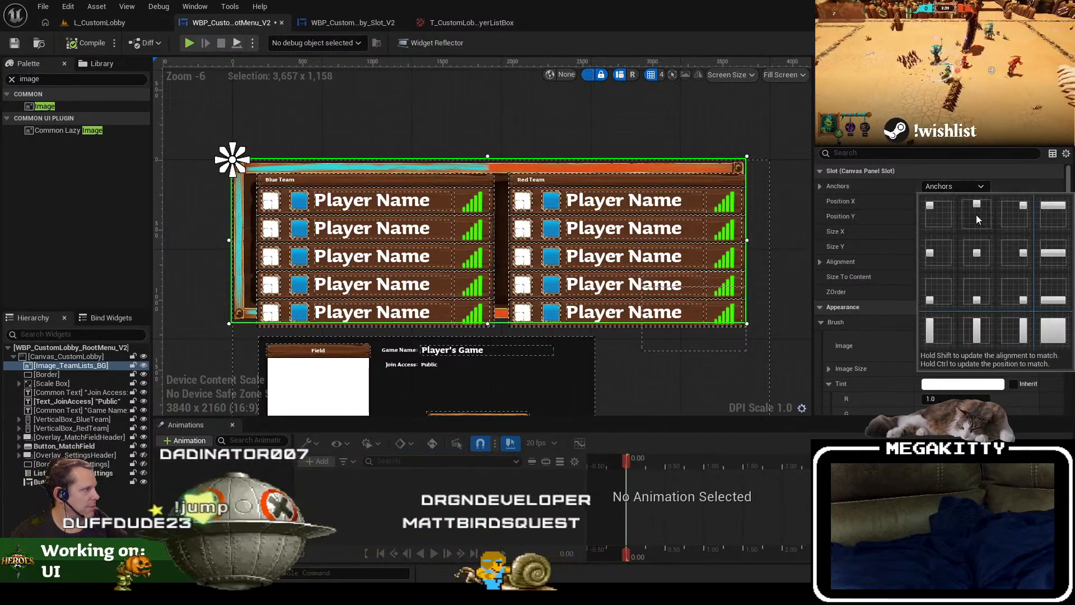
pyautogui.click(976, 213)
pyautogui.click(958, 263)
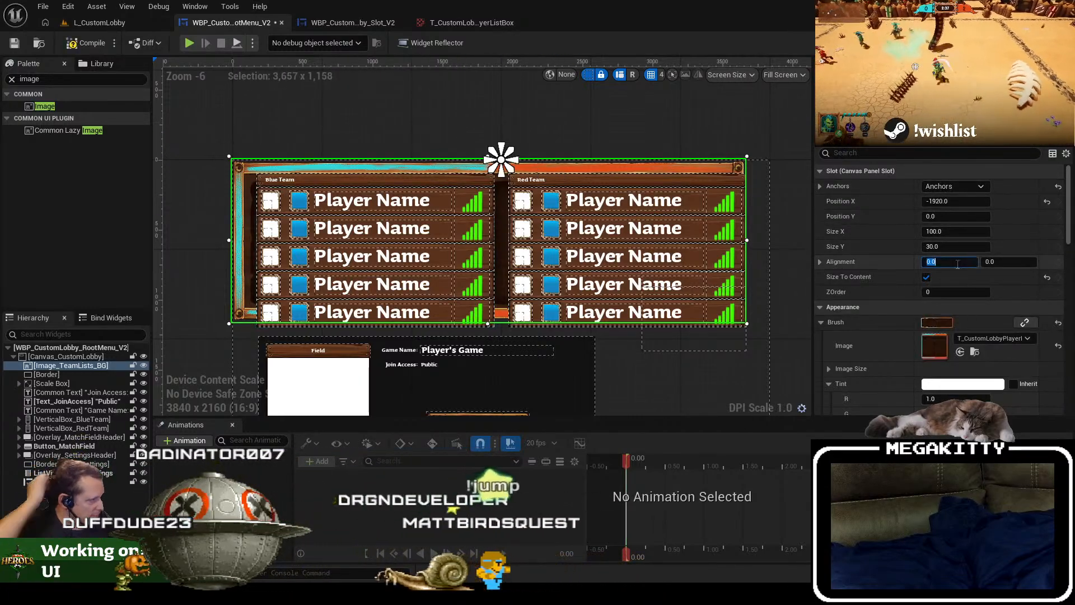
pyautogui.write('0.5')
pyautogui.press('Tab')
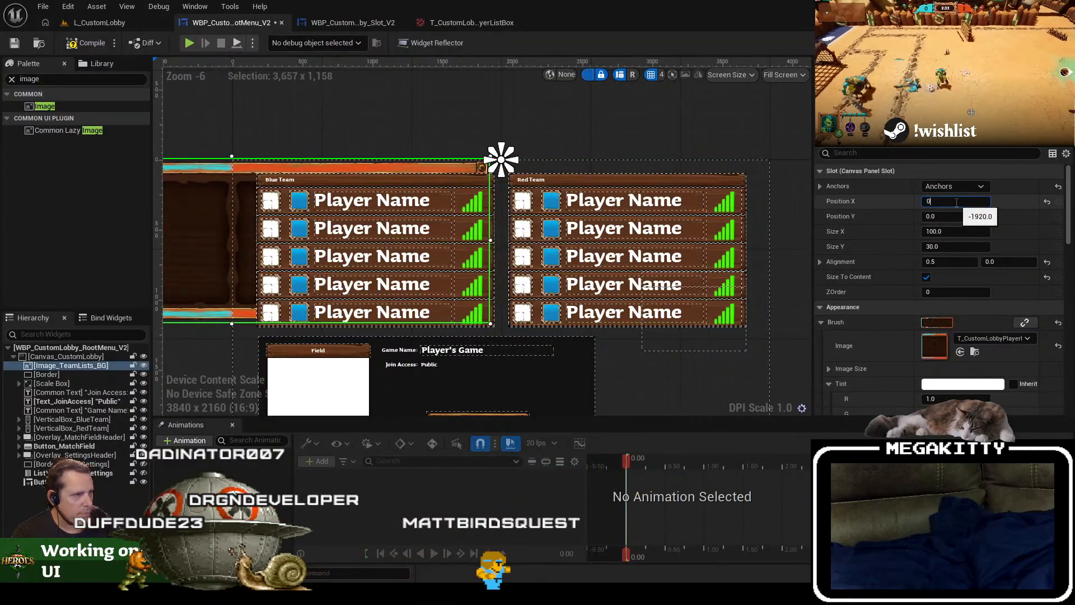
pyautogui.click(957, 203)
pyautogui.write('0')
pyautogui.press('Tab')
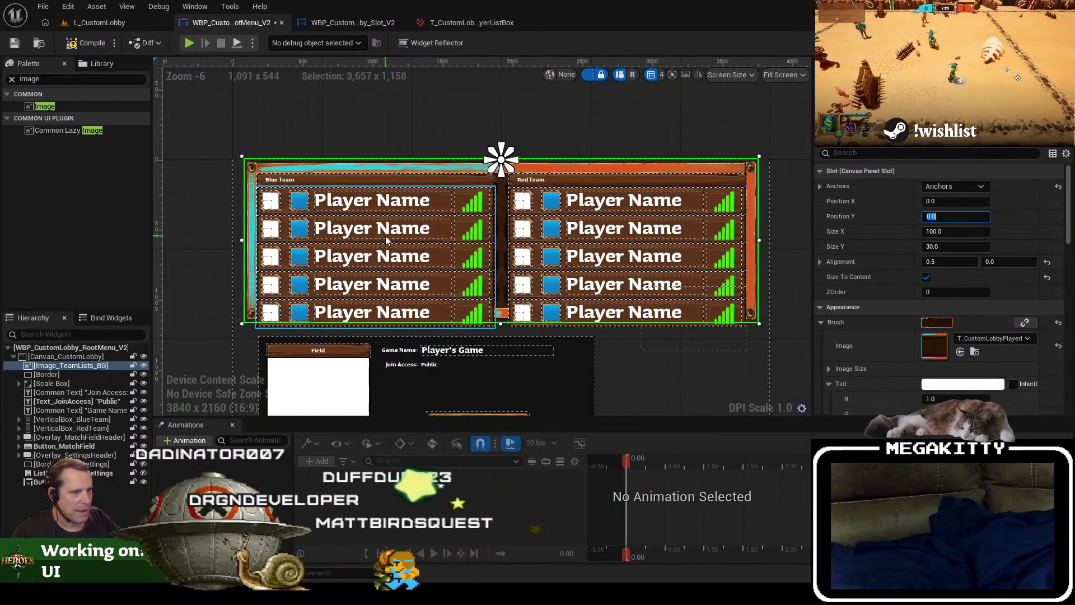
# Step: Resize the blue team's vertical box to about 1620 x 962 so its left edge sits further inside the frame
pyautogui.moveTo(386, 234); pyautogui.dragTo(377, 231)
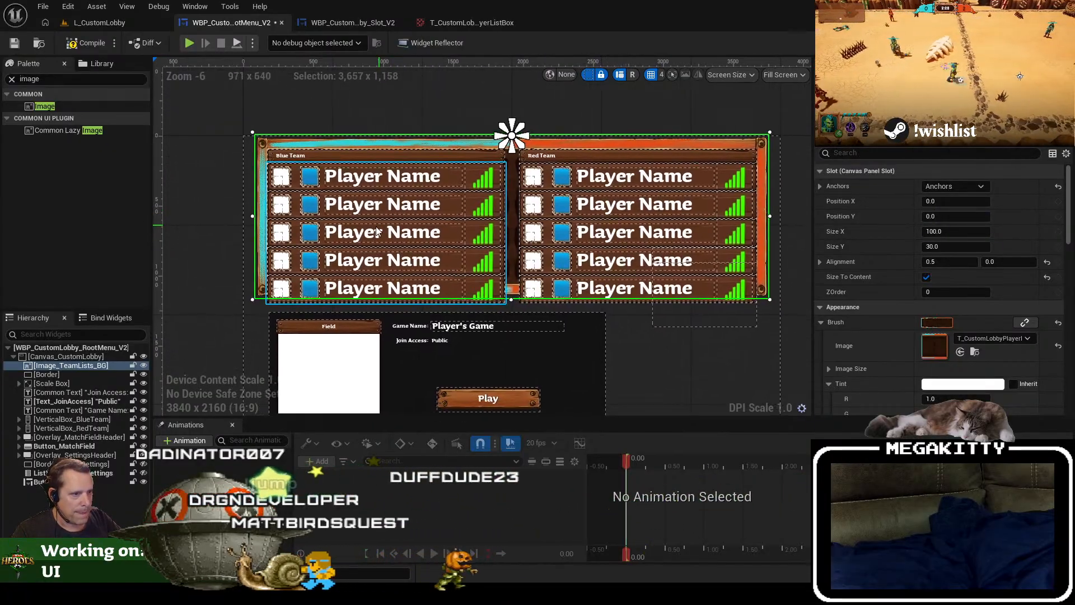
pyautogui.click(85, 374)
pyautogui.click(97, 389)
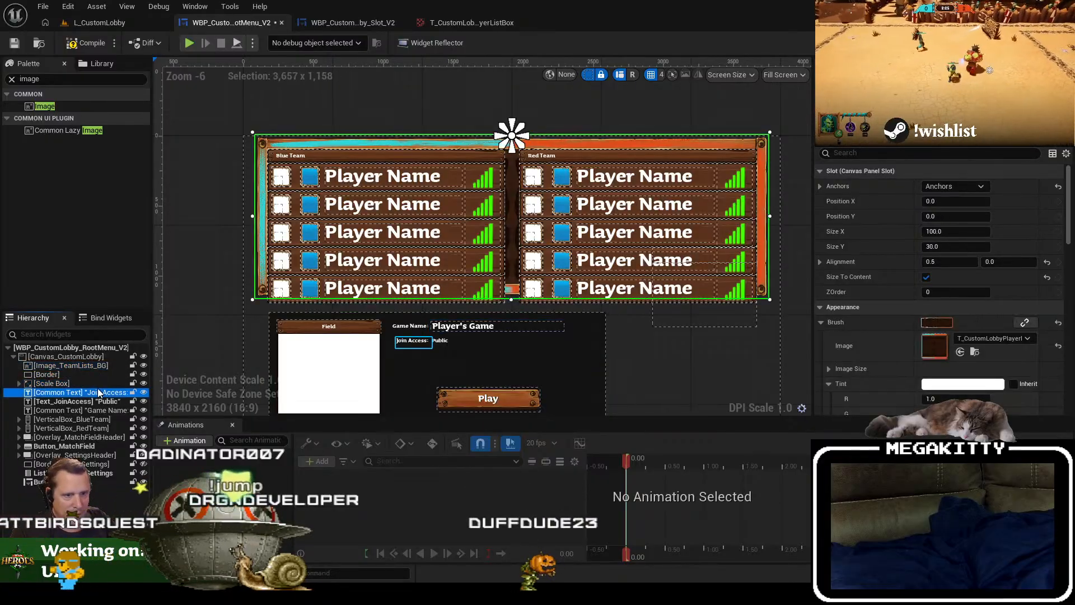
pyautogui.click(96, 418)
pyautogui.scroll(2, 371, 242)
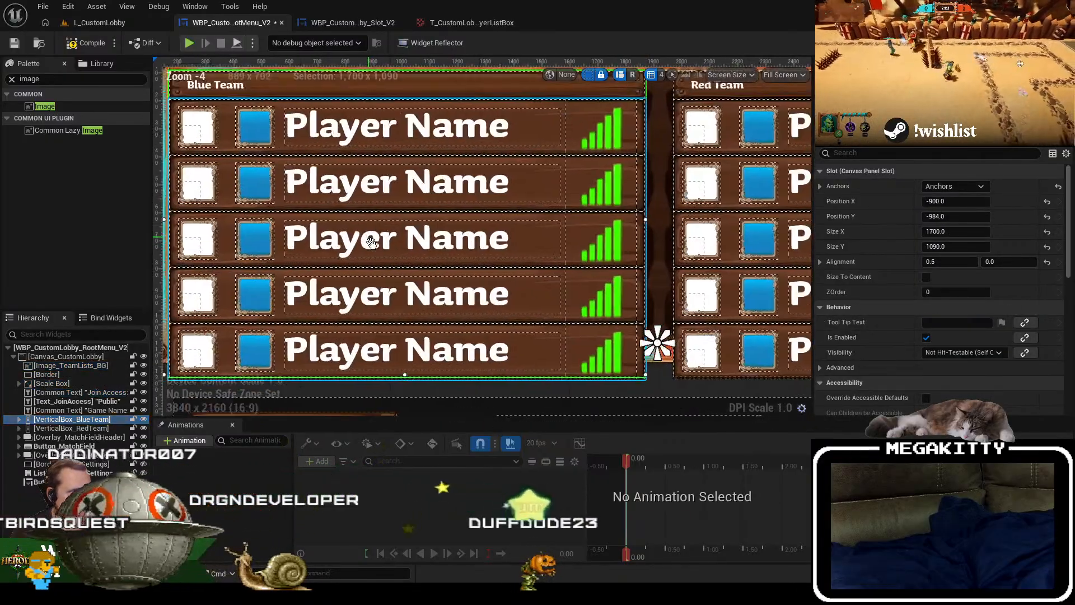
pyautogui.scroll(-1, 382, 253)
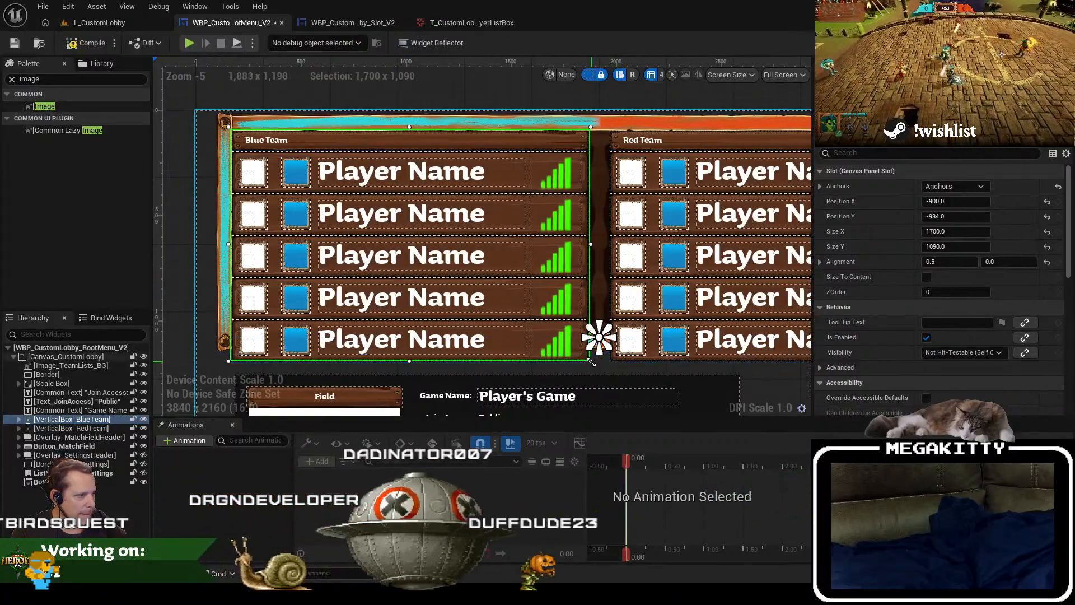
pyautogui.moveTo(592, 361); pyautogui.dragTo(591, 335)
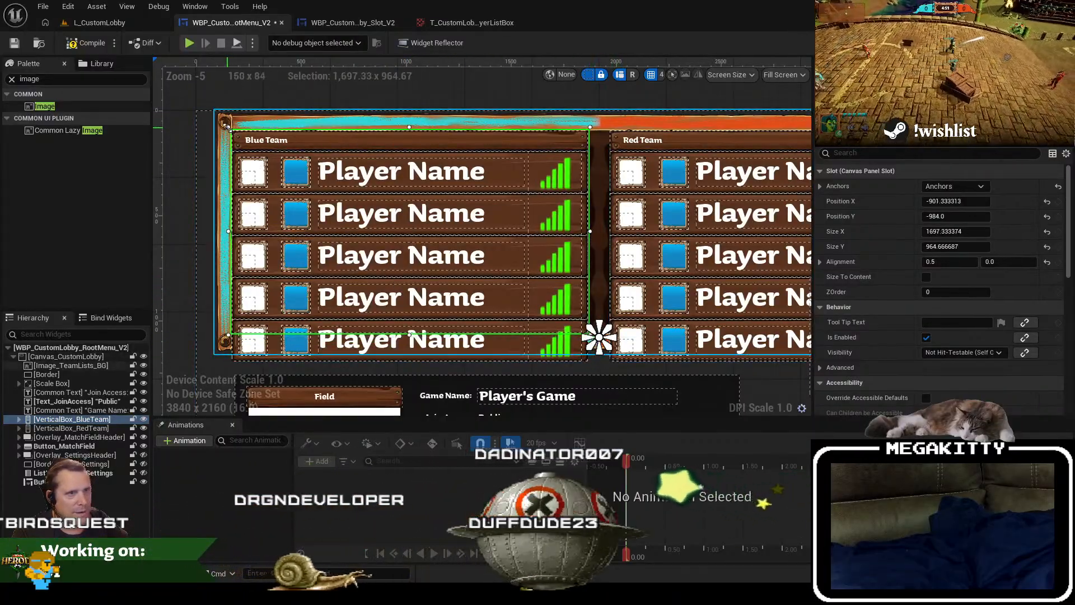
pyautogui.moveTo(225, 124)
pyautogui.mouseDown()
pyautogui.moveTo(287, 146)
pyautogui.moveTo(250, 141)
pyautogui.moveTo(270, 184)
pyautogui.moveTo(242, 126)
pyautogui.mouseUp()
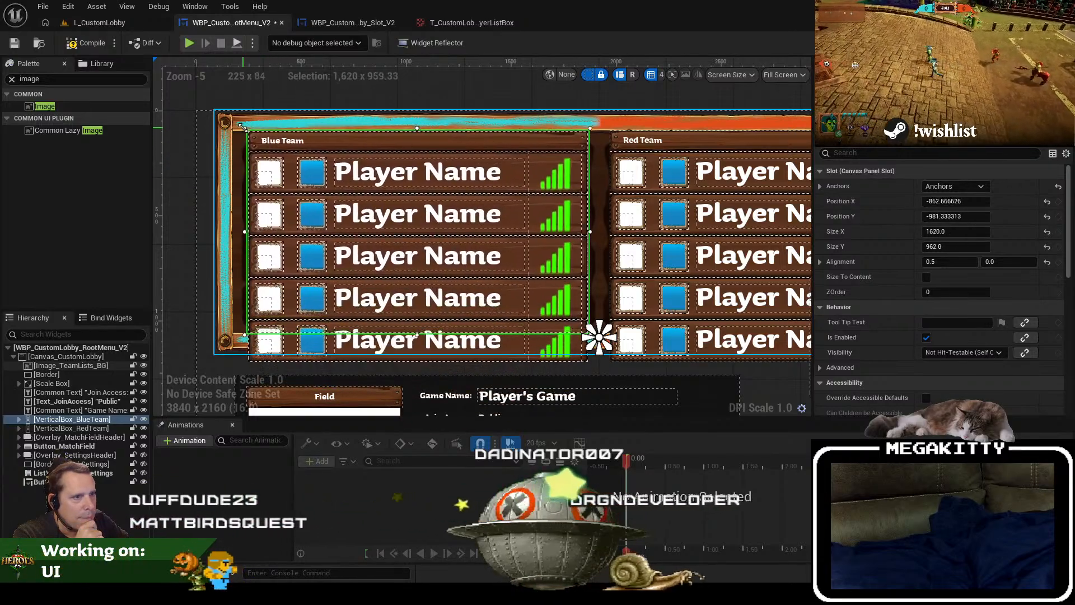
# Step: Check the blue slot list's settings and preview the blue team column without its header overlay in the designer
pyautogui.click(588, 362)
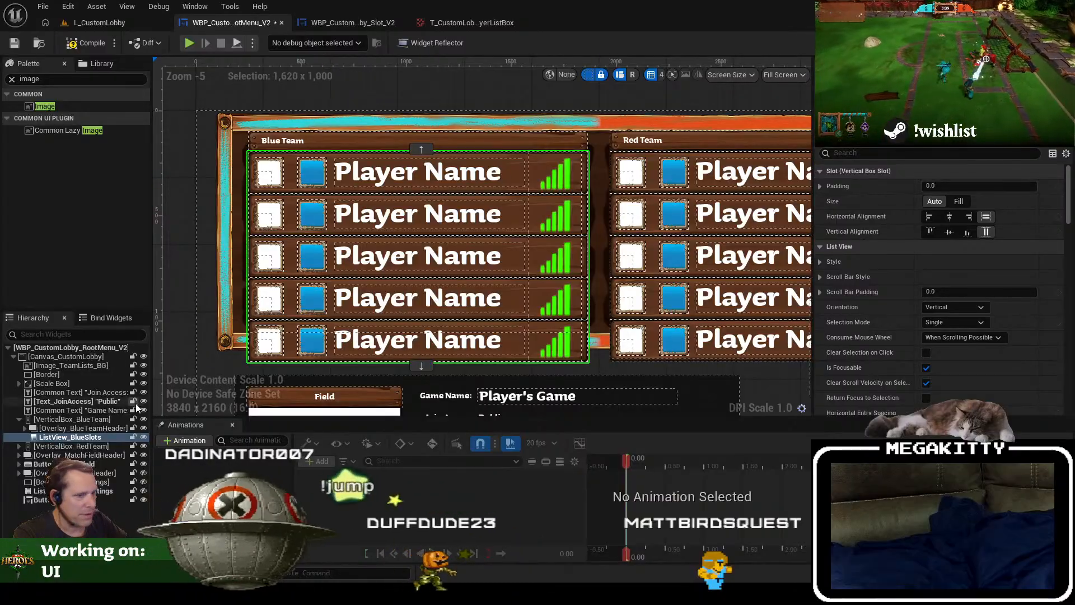
pyautogui.scroll(-10, 992, 316)
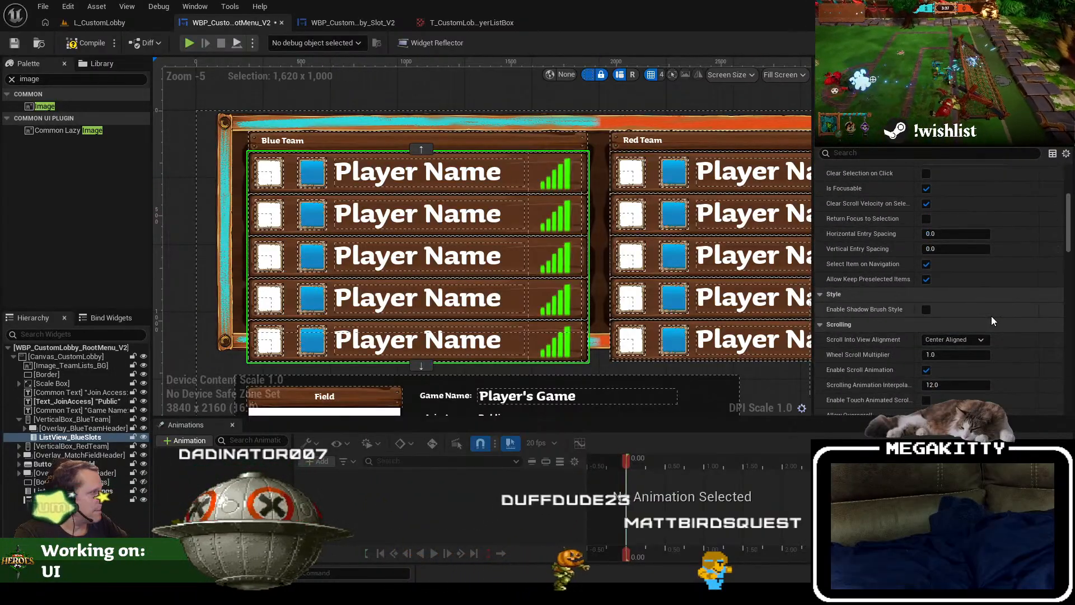
pyautogui.scroll(-3, 1037, 351)
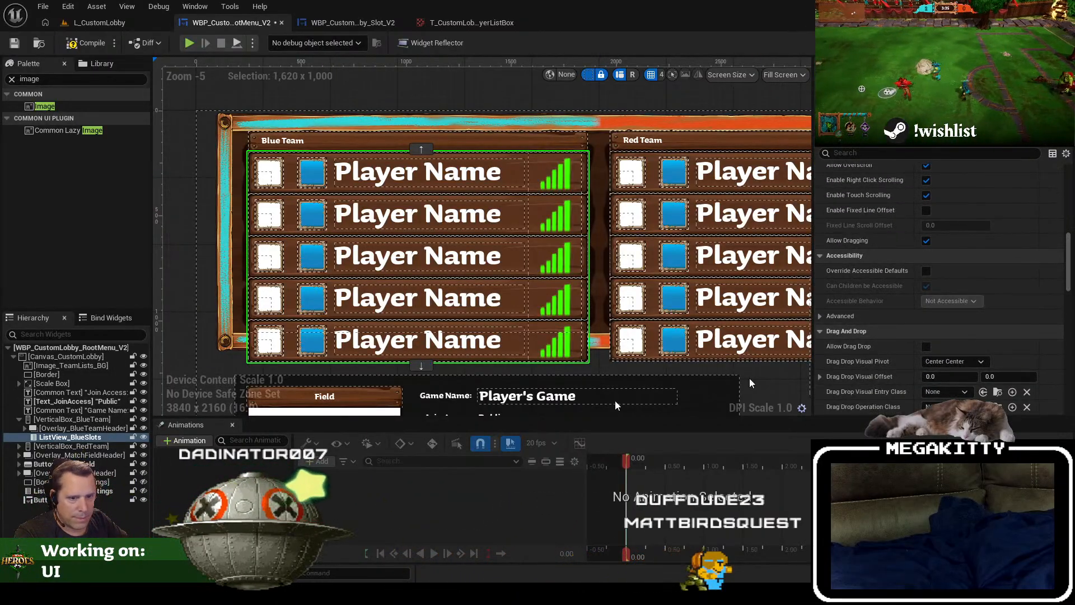
pyautogui.click(79, 428)
pyautogui.click(144, 428)
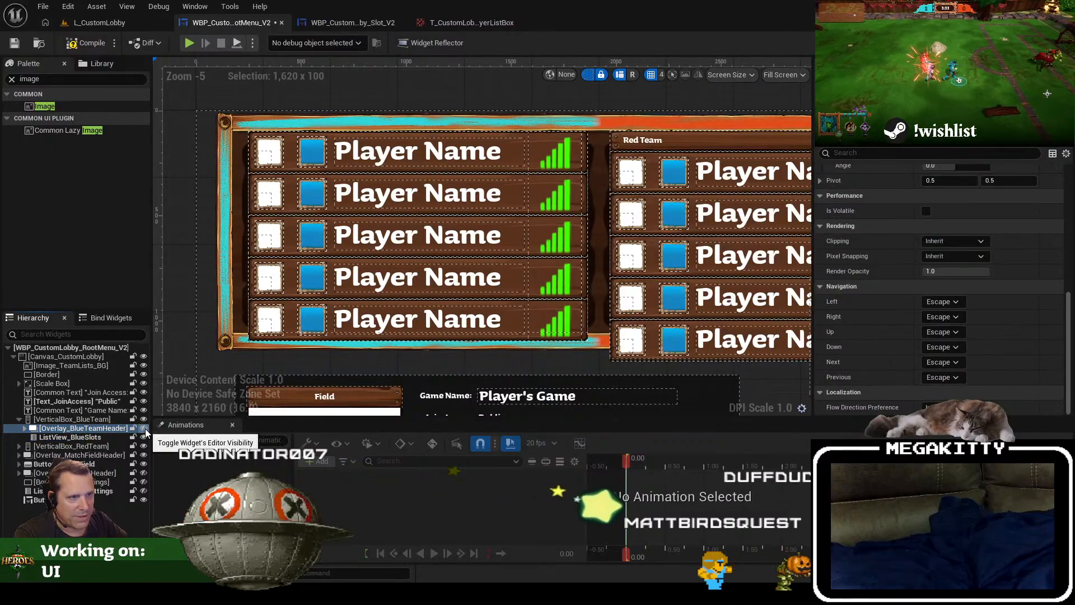
pyautogui.click(144, 429)
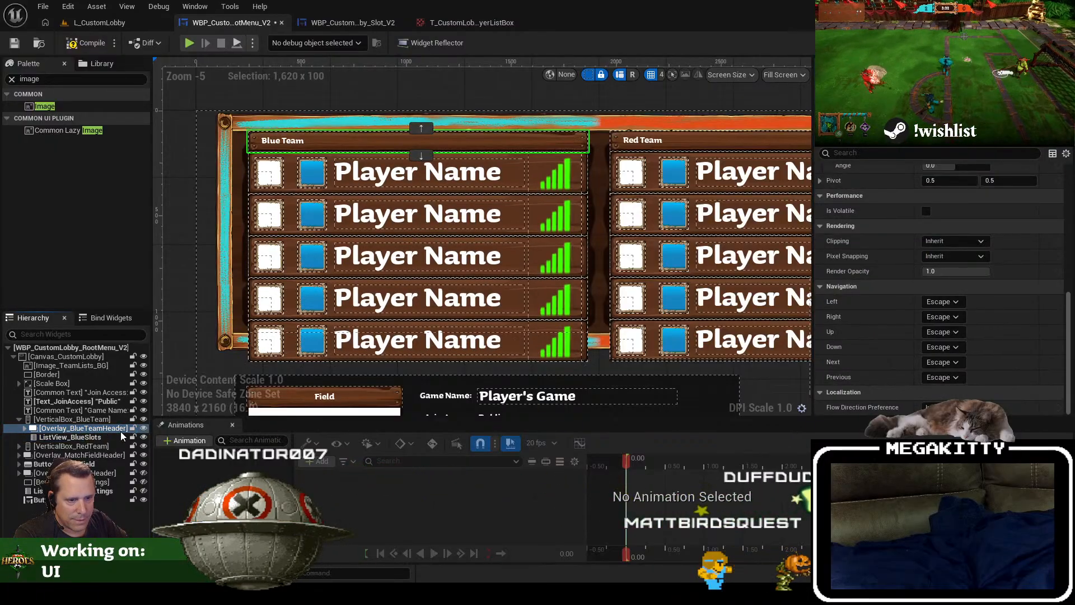
# Step: Set the blue team header overlay's visibility to Collapsed and hide it in the designer
pyautogui.click(931, 150)
pyautogui.write('visi')
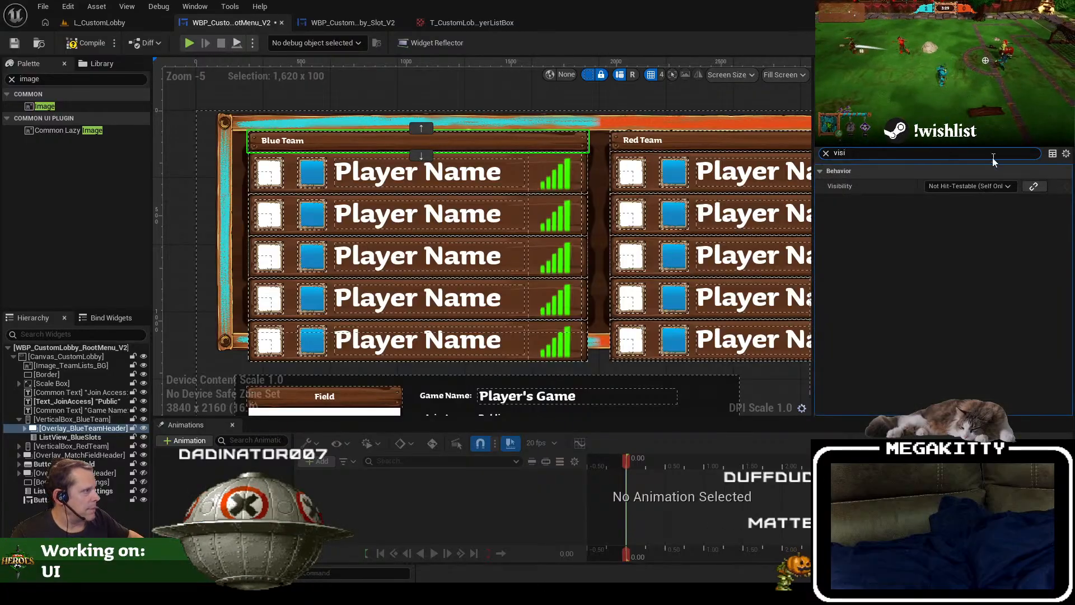
pyautogui.click(956, 186)
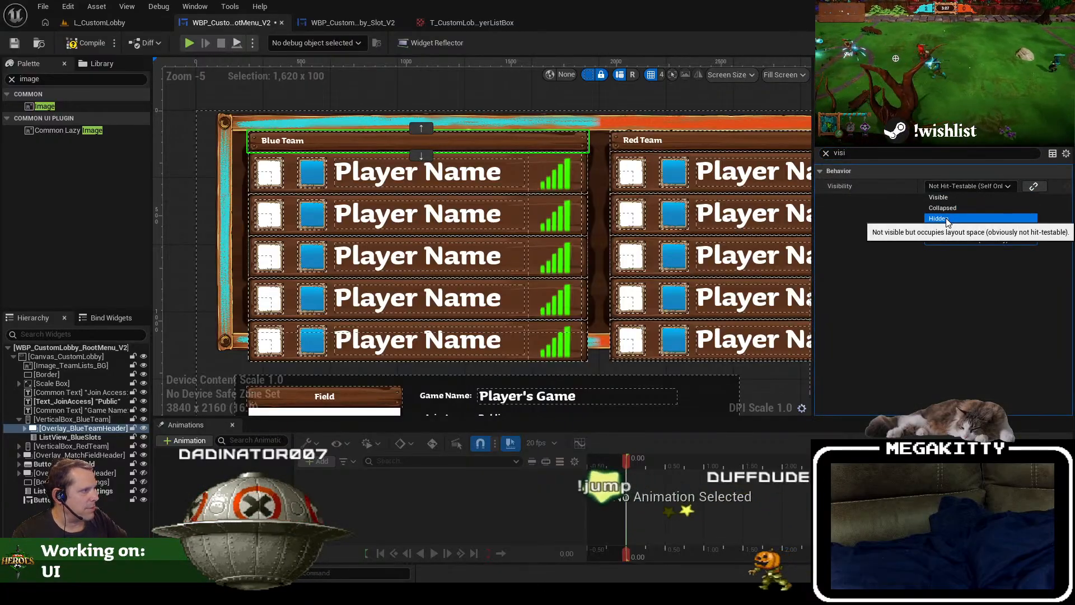
pyautogui.click(956, 208)
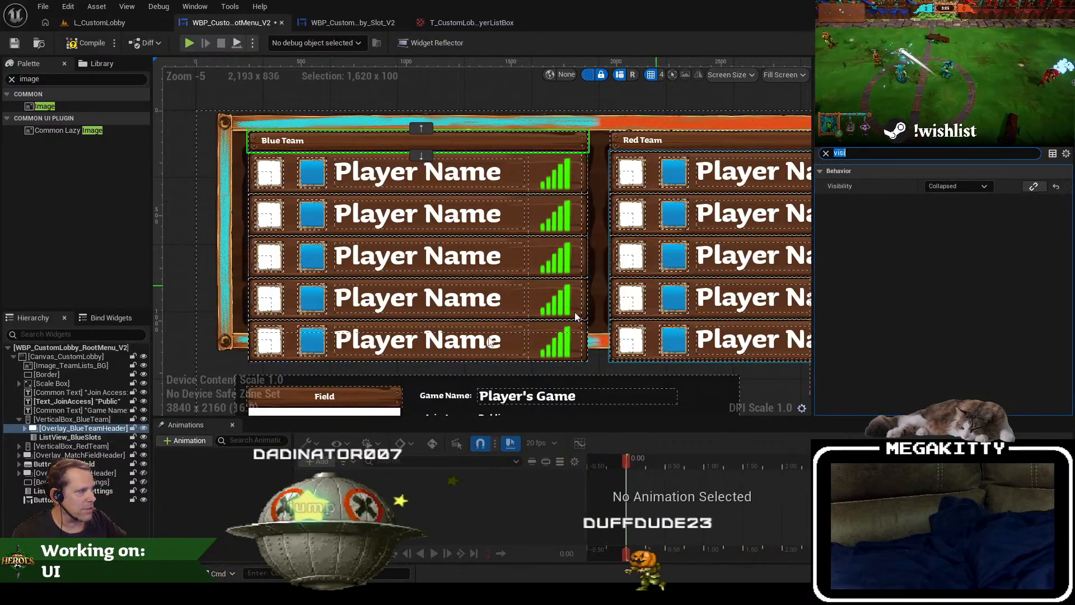
pyautogui.click(143, 428)
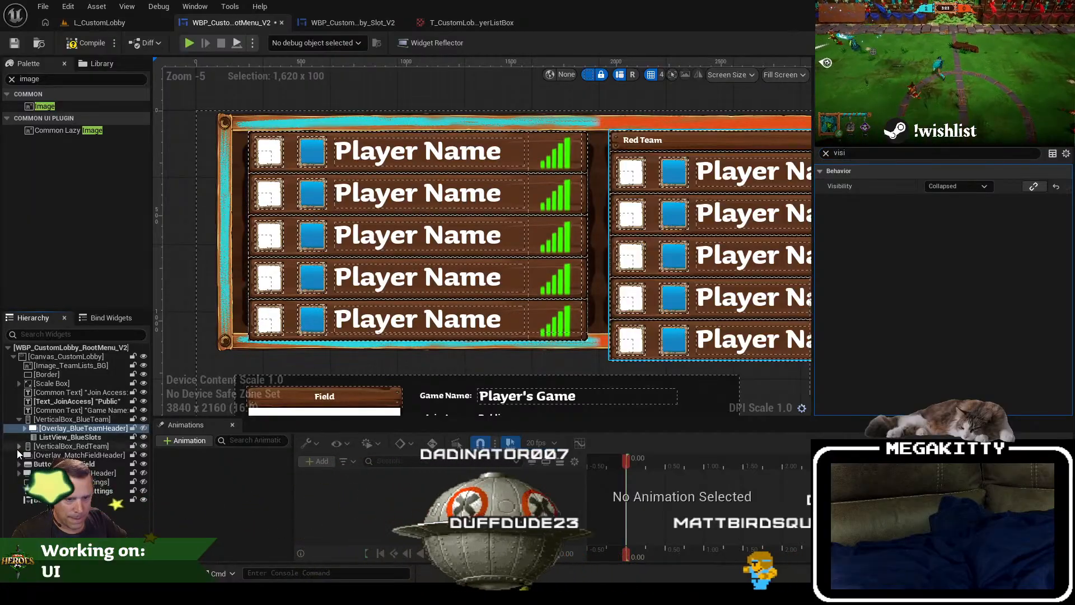
# Step: Set the header overlay inside the red team's vertical box to Collapsed and hide it in the designer too
pyautogui.click(19, 446)
pyautogui.click(47, 457)
pyautogui.click(25, 456)
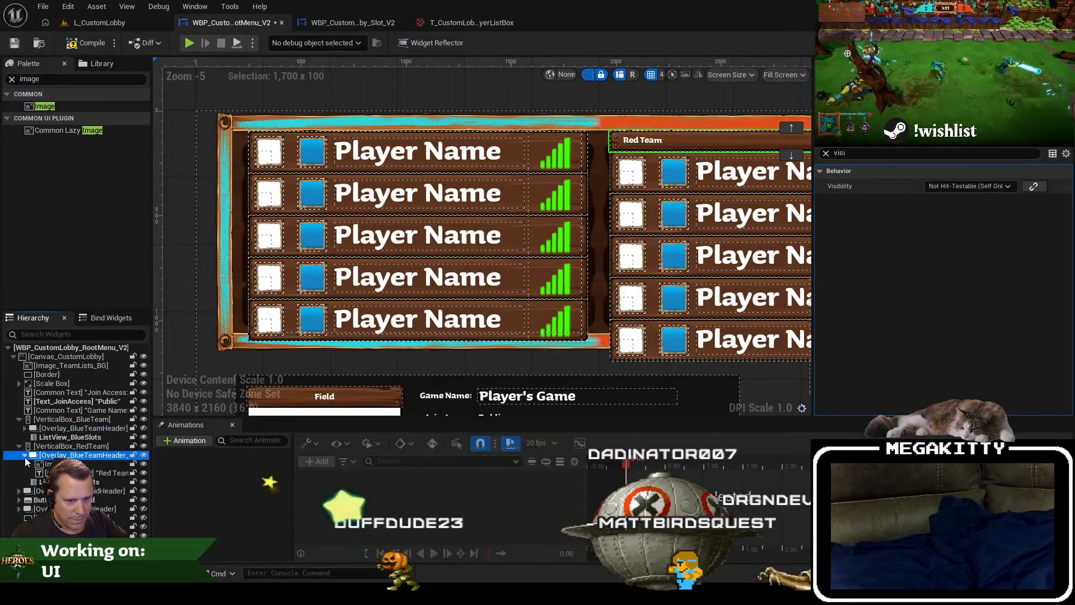
pyautogui.click(25, 456)
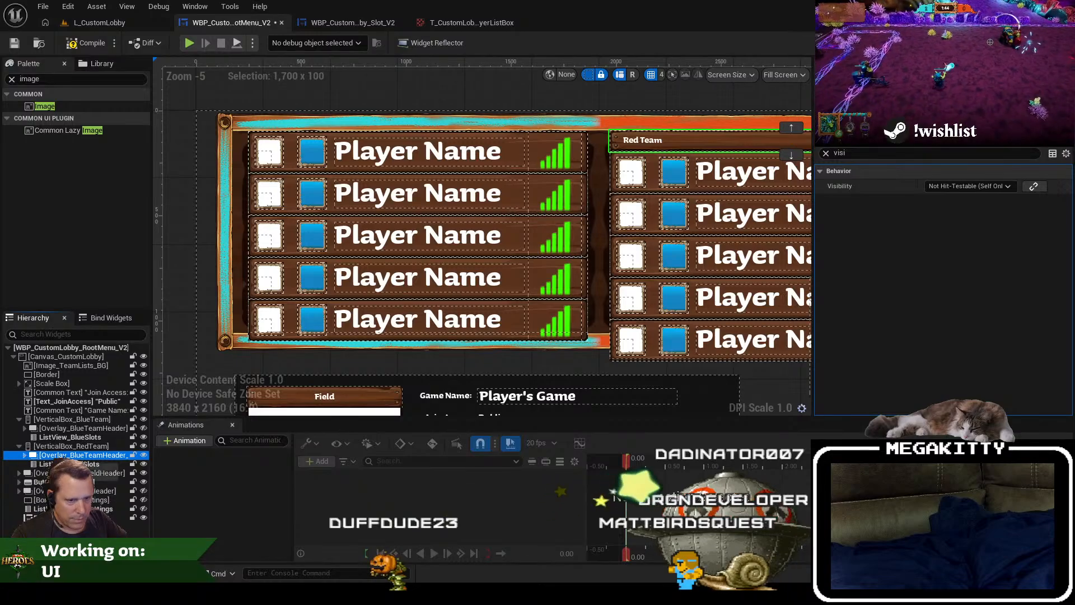
pyautogui.click(964, 186)
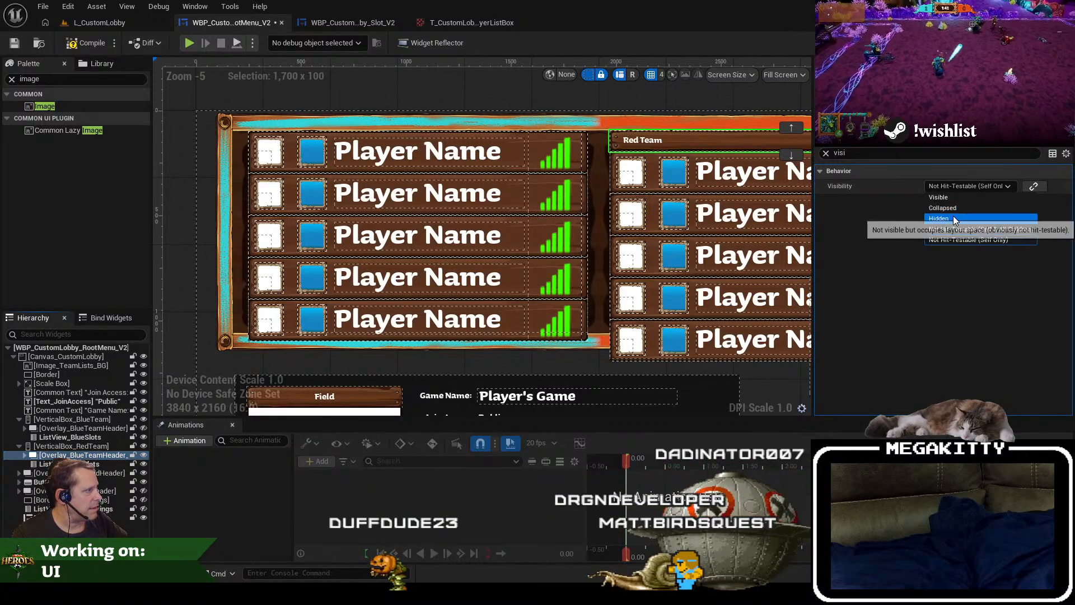
pyautogui.click(956, 207)
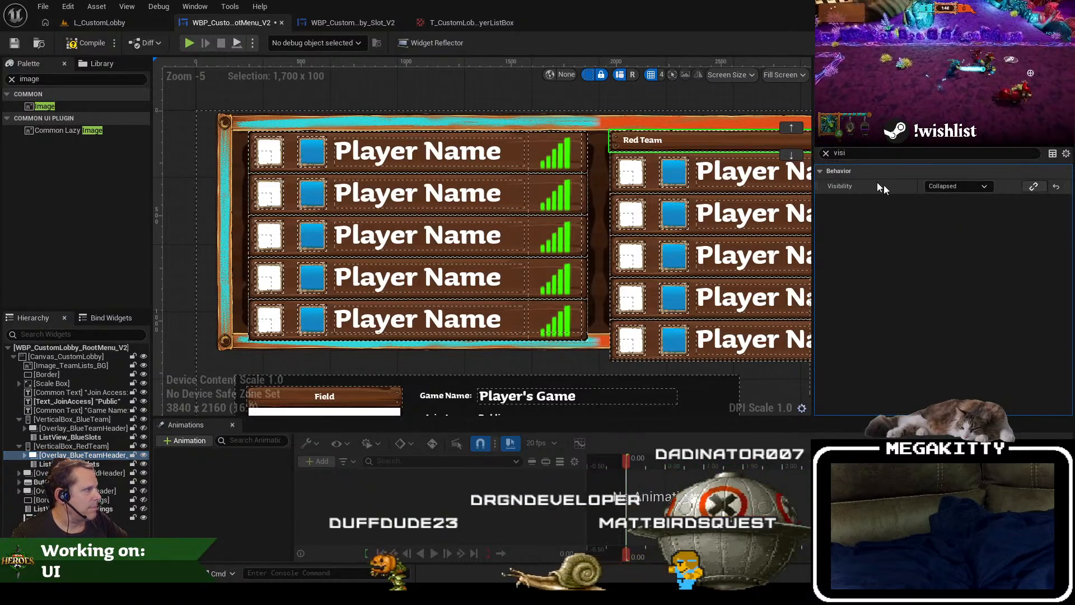
pyautogui.click(827, 153)
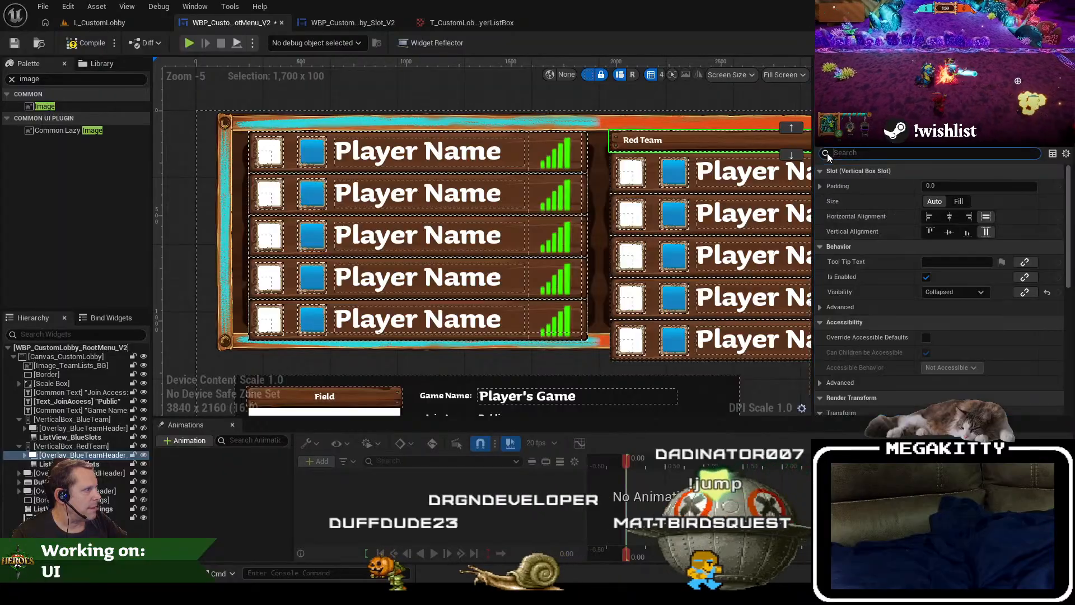
pyautogui.click(144, 455)
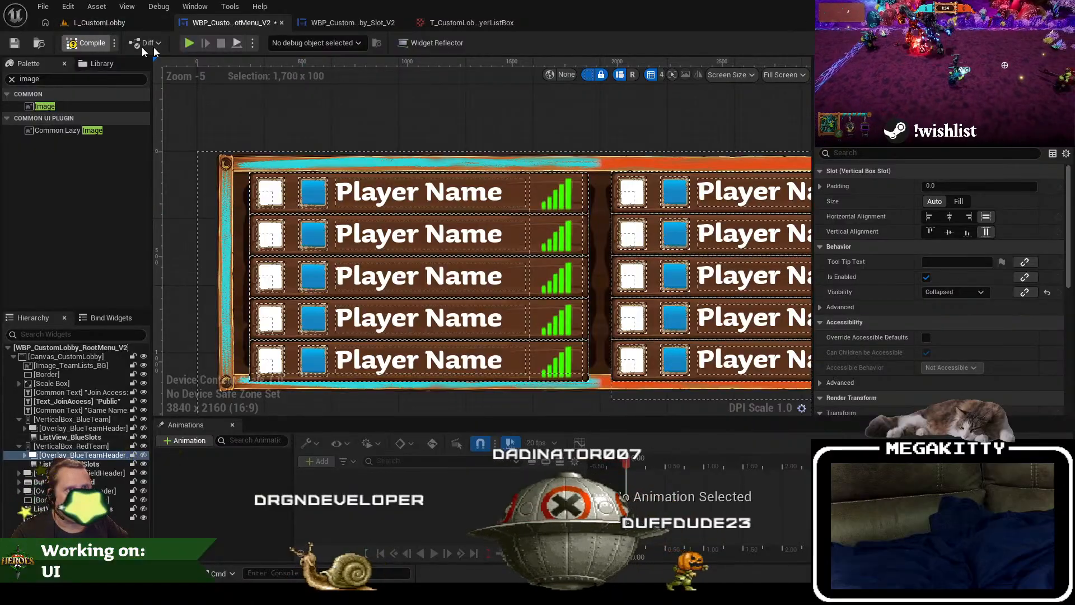
# Step: Lower the top edge of the blue team's vertical box and resize the box to about 1618 x 813
pyautogui.click(78, 438)
pyautogui.click(72, 420)
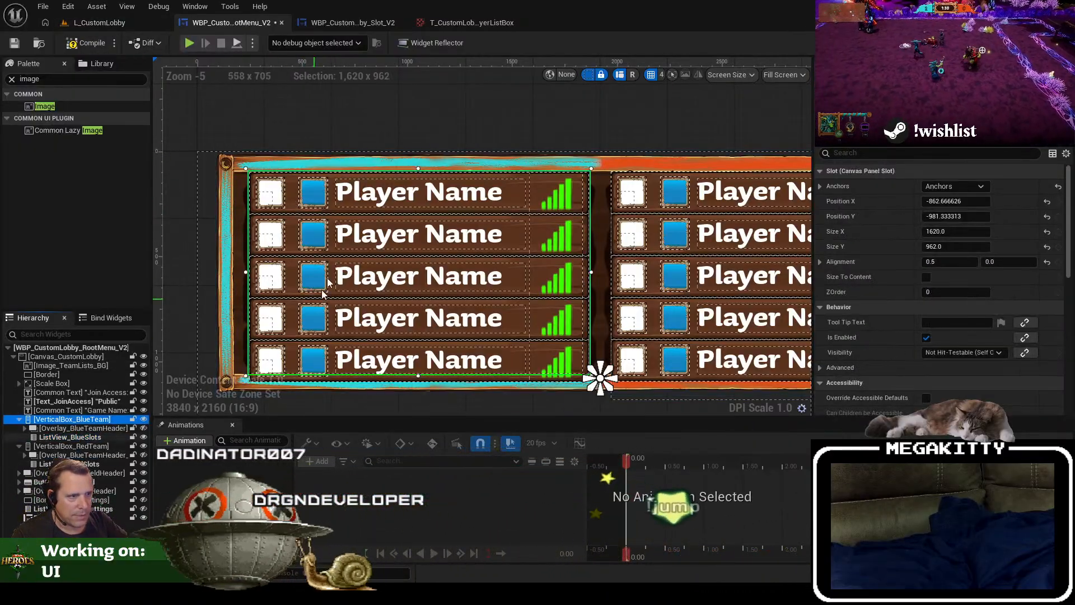
pyautogui.moveTo(244, 167); pyautogui.dragTo(246, 191)
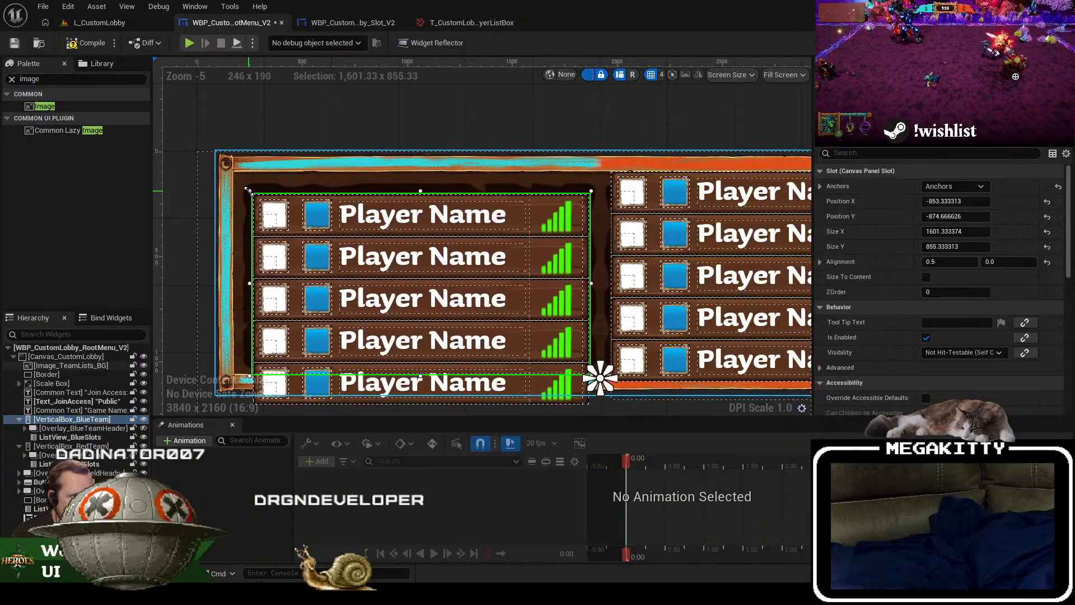
pyautogui.moveTo(587, 289); pyautogui.dragTo(575, 266)
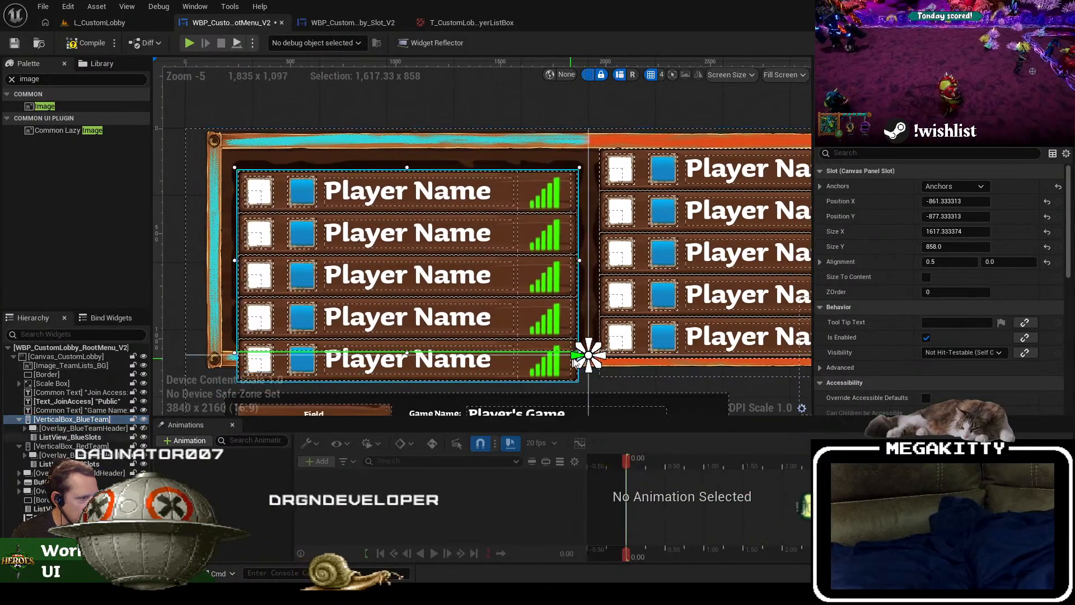
pyautogui.scroll(4, 579, 357)
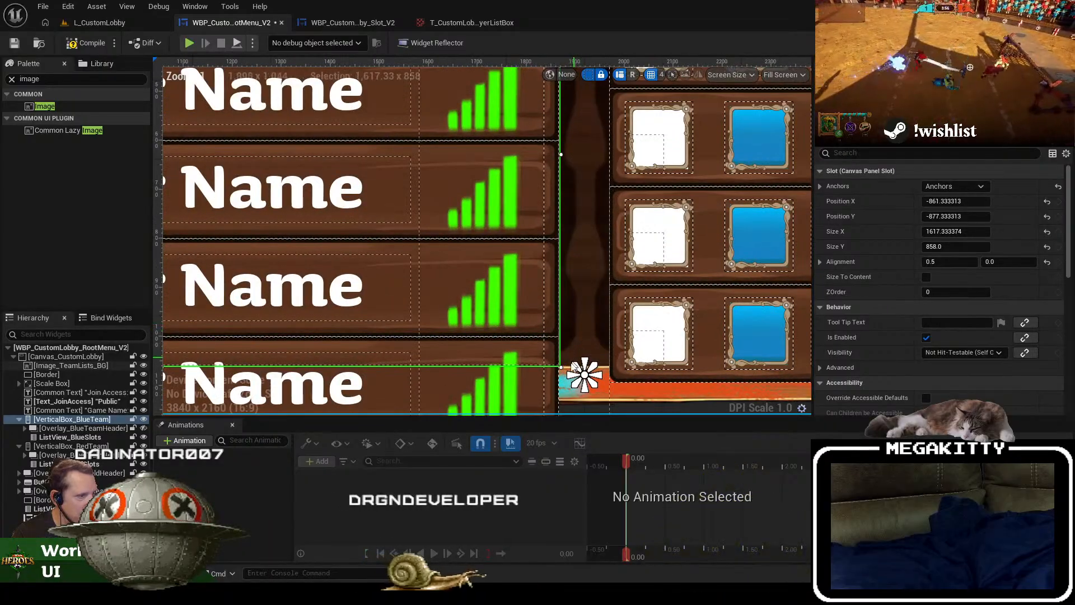
pyautogui.moveTo(560, 368); pyautogui.dragTo(561, 346)
pyautogui.scroll(-2, 447, 301)
pyautogui.scroll(-3, 439, 297)
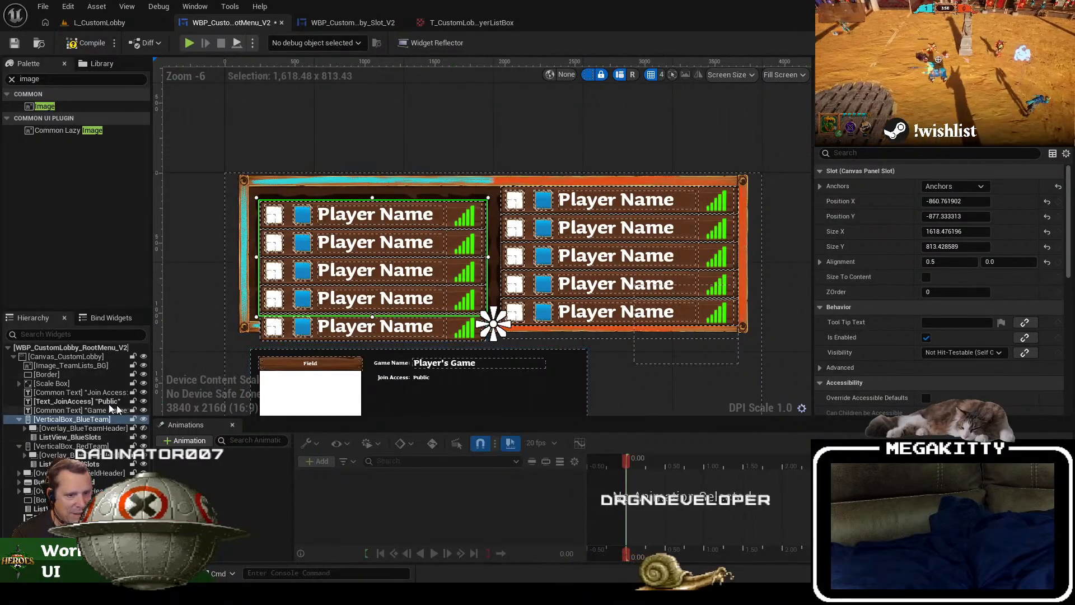
# Step: Change the anchor of the Image_TeamLists_BG background to the centre of the canvas
pyautogui.click(73, 366)
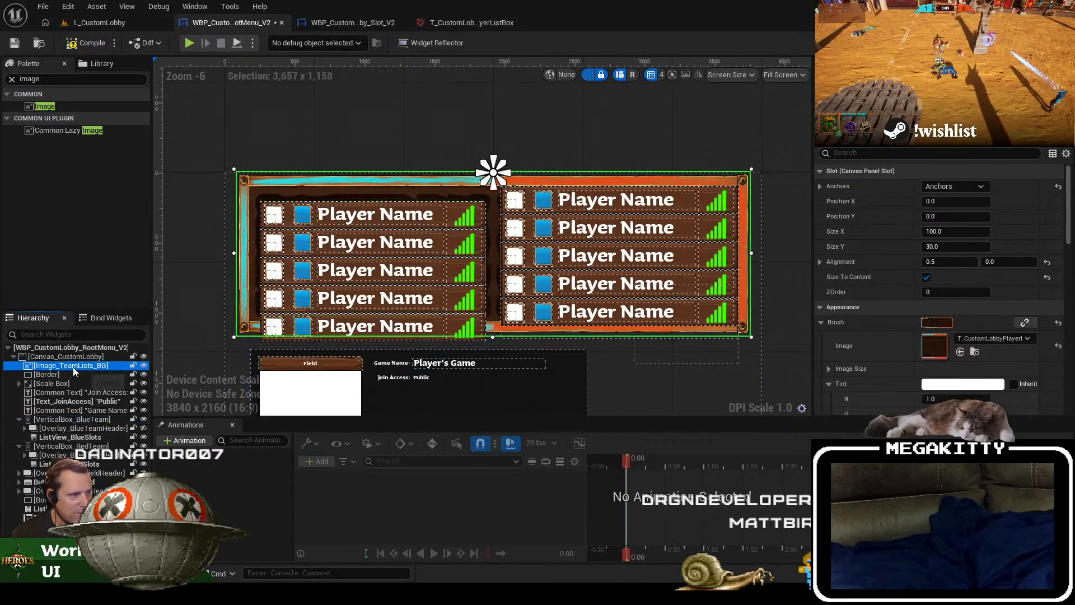
pyautogui.click(952, 186)
pyautogui.click(988, 249)
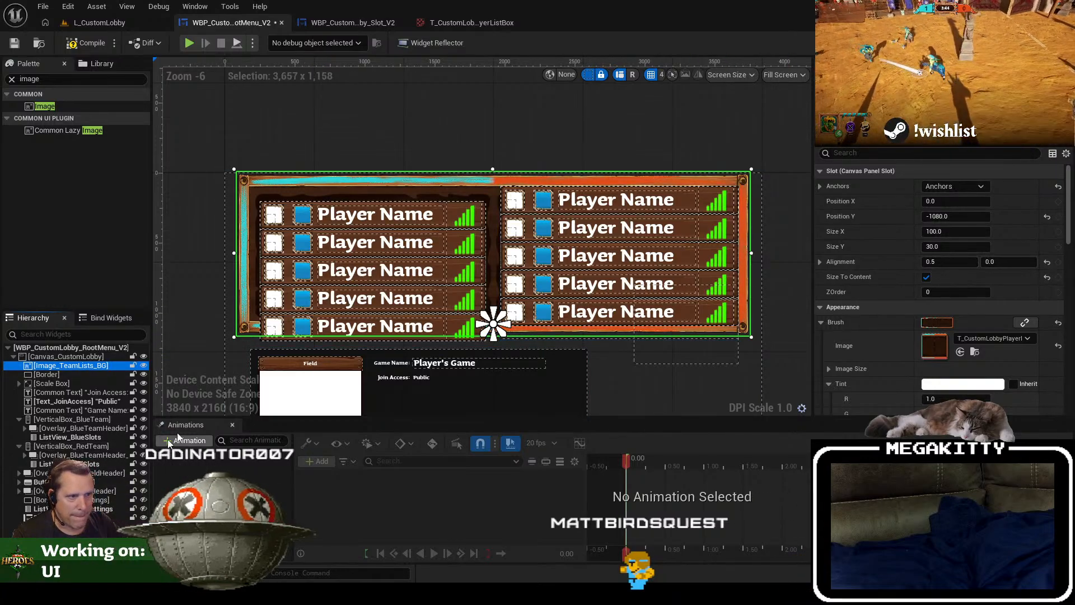
# Step: Set Position Y to -877 for both the blue and red team vertical boxes
pyautogui.scroll(1, 345, 257)
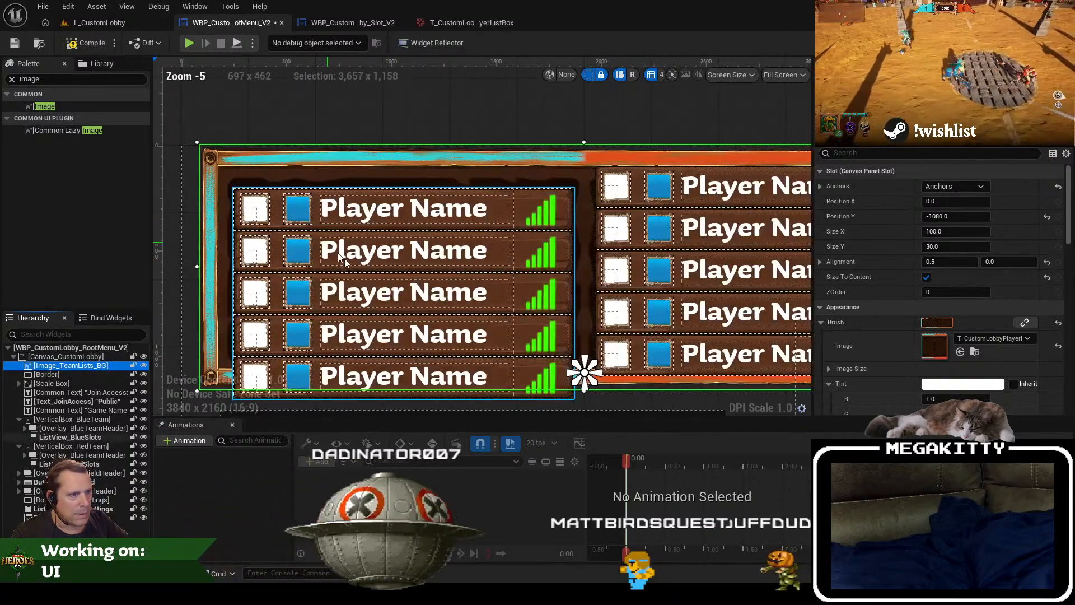
pyautogui.click(86, 420)
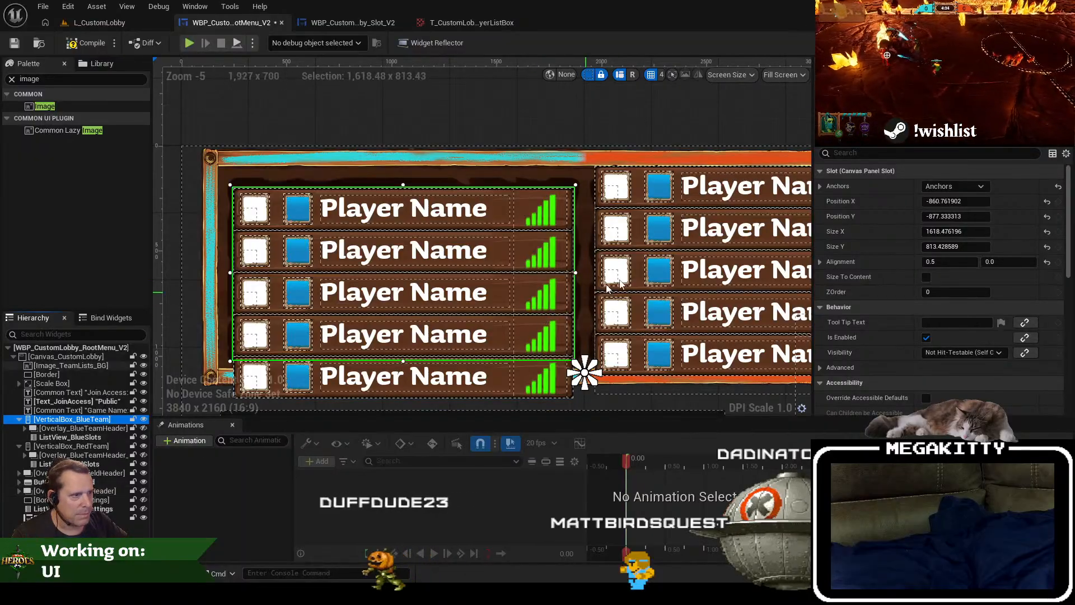
pyautogui.moveTo(664, 258); pyautogui.dragTo(516, 255)
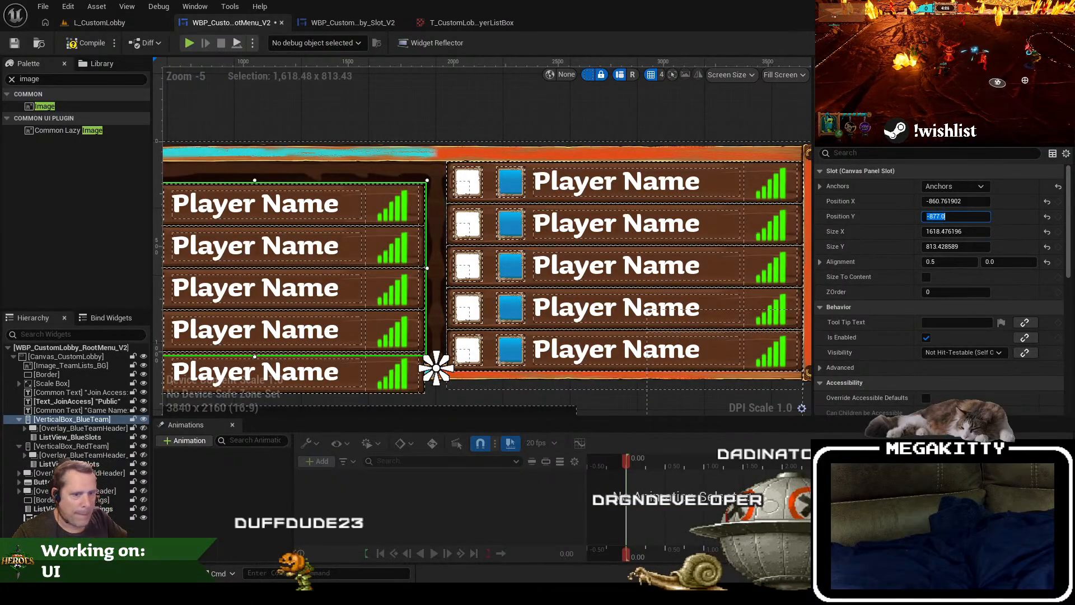
pyautogui.click(91, 447)
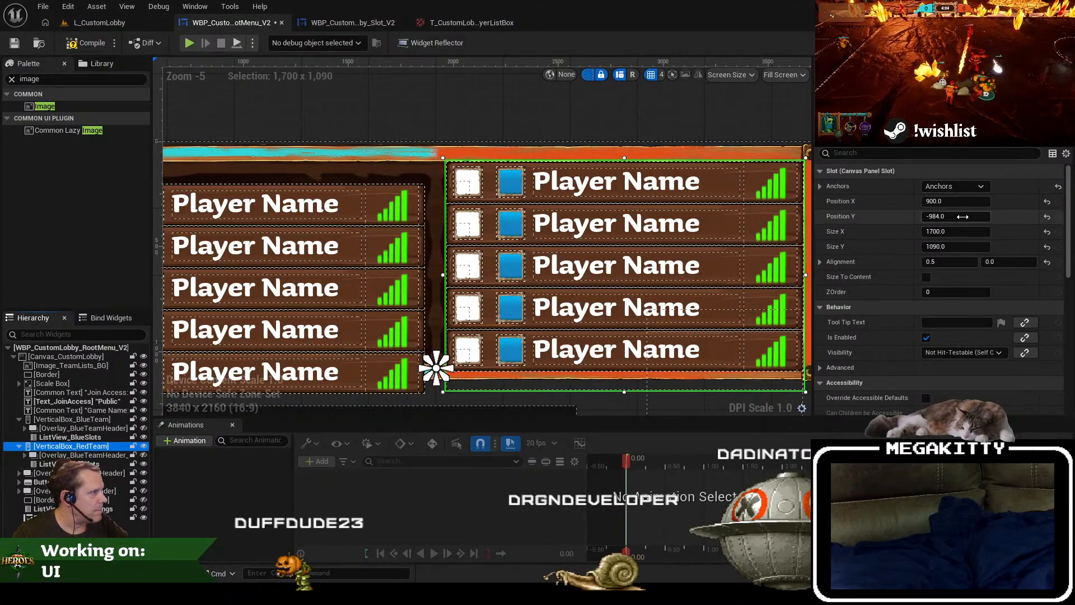
pyautogui.press('Tab')
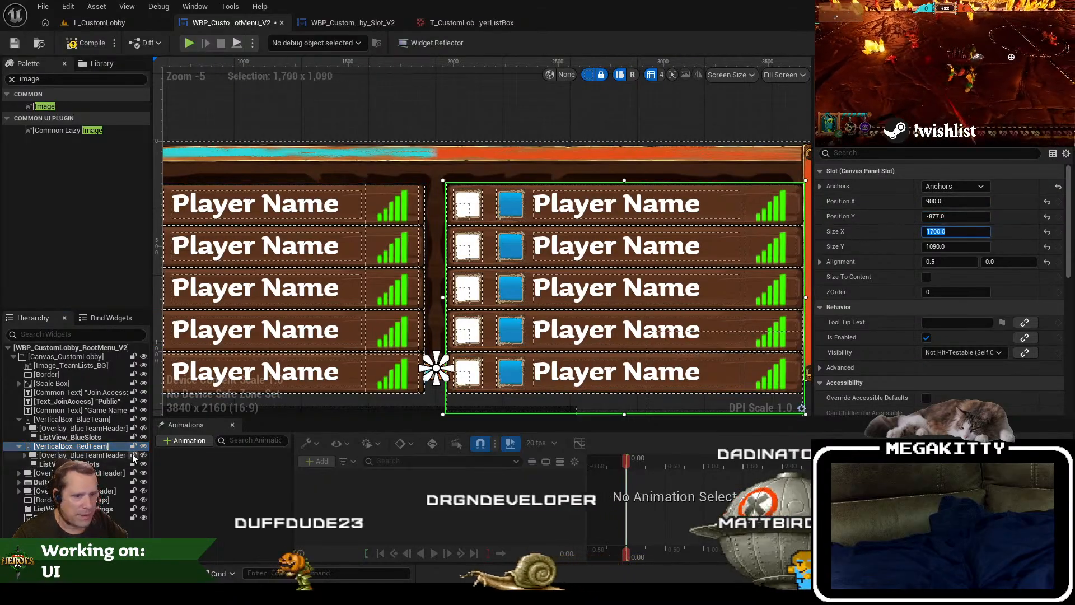
# Step: Select the blue team's vertical box and collapse both team boxes in the widget hierarchy
pyautogui.click(105, 429)
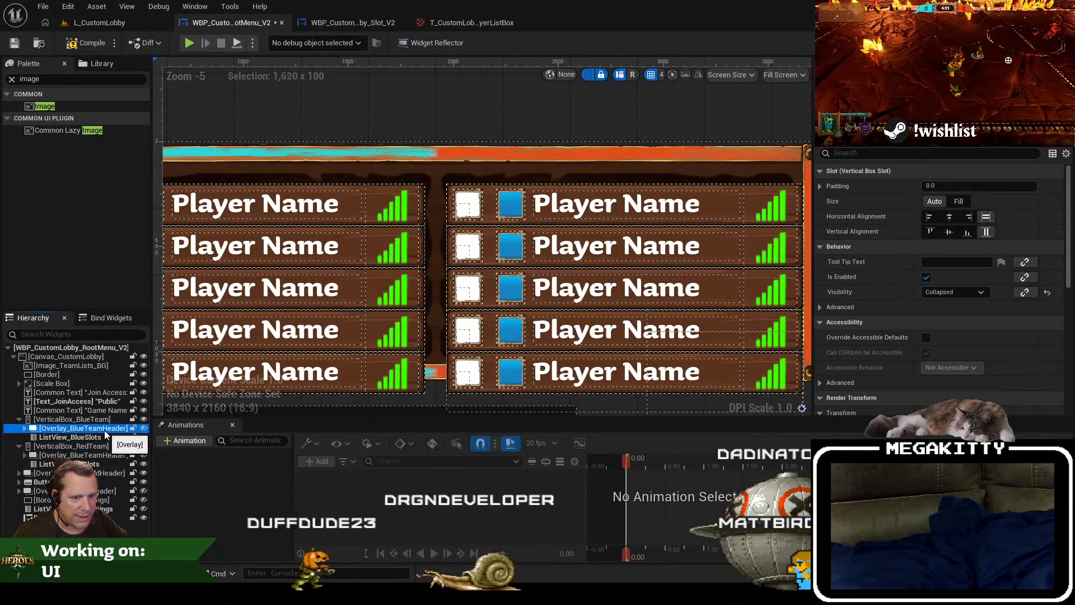
pyautogui.click(19, 420)
pyautogui.click(19, 428)
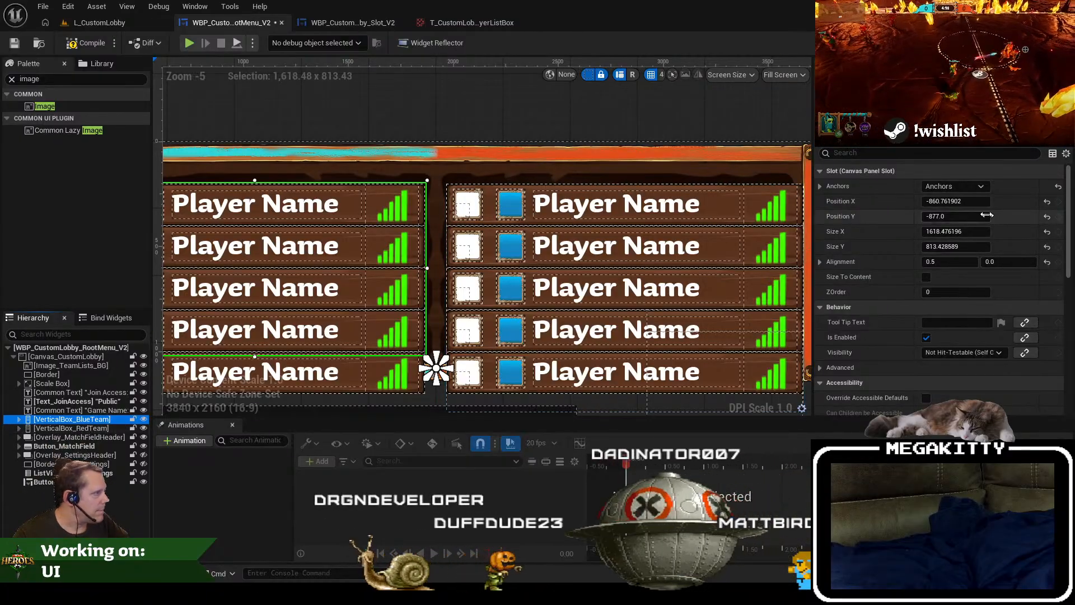
# Step: Set Size Y to 813 for both the blue and red team vertical boxes
pyautogui.click(968, 246)
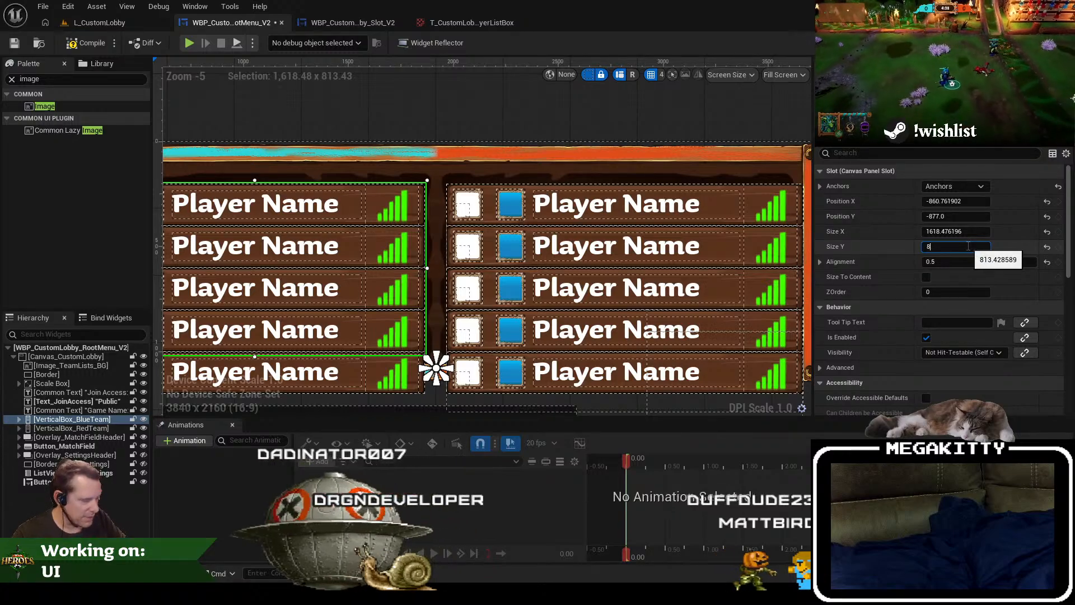
pyautogui.click(71, 427)
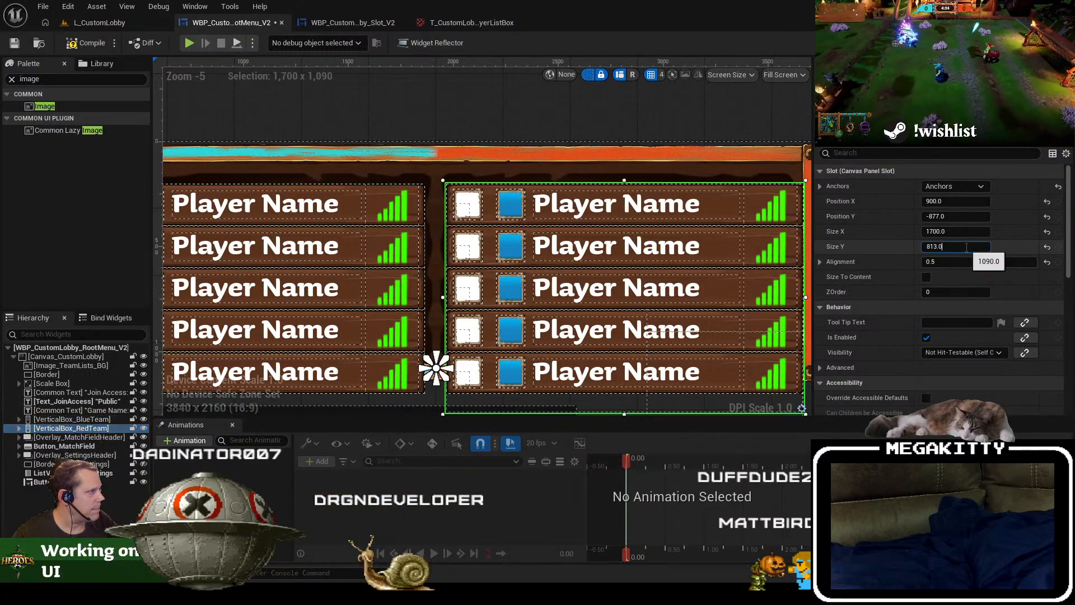
pyautogui.scroll(-2, 411, 303)
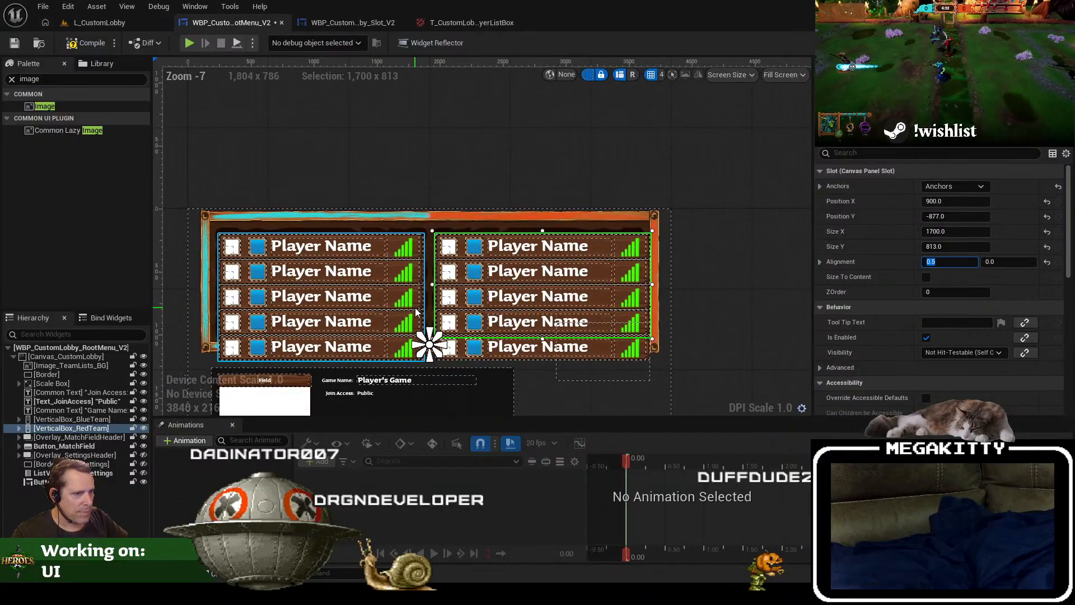
pyautogui.moveTo(468, 294); pyautogui.dragTo(537, 300)
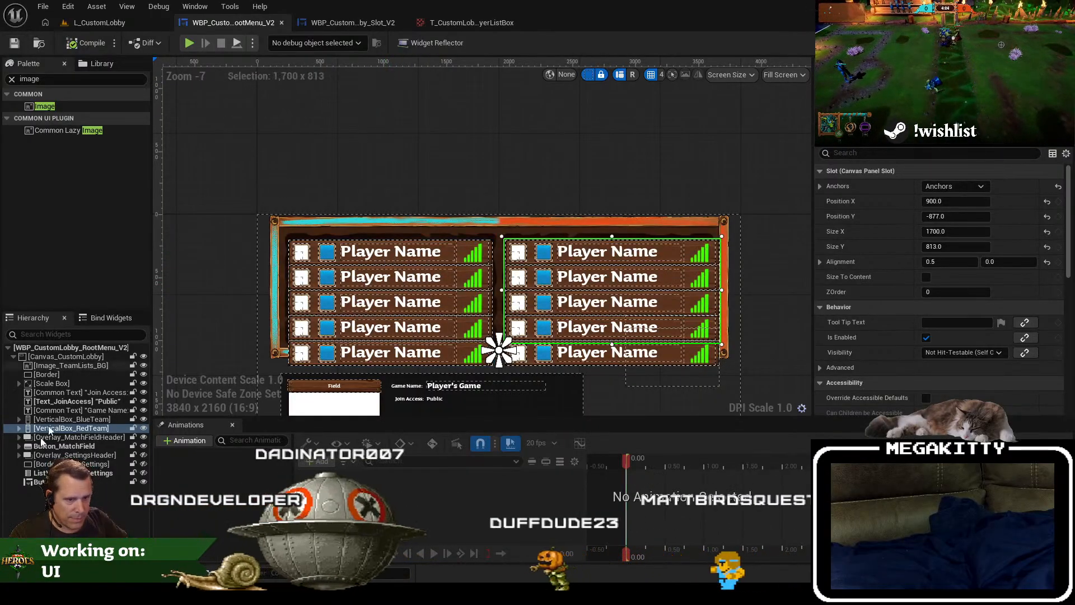
# Step: Review the settings of ListView_RedSlots, and open the Min Desired Height of the lobby slot widget's root size box for editing
pyautogui.click(19, 428)
pyautogui.click(69, 446)
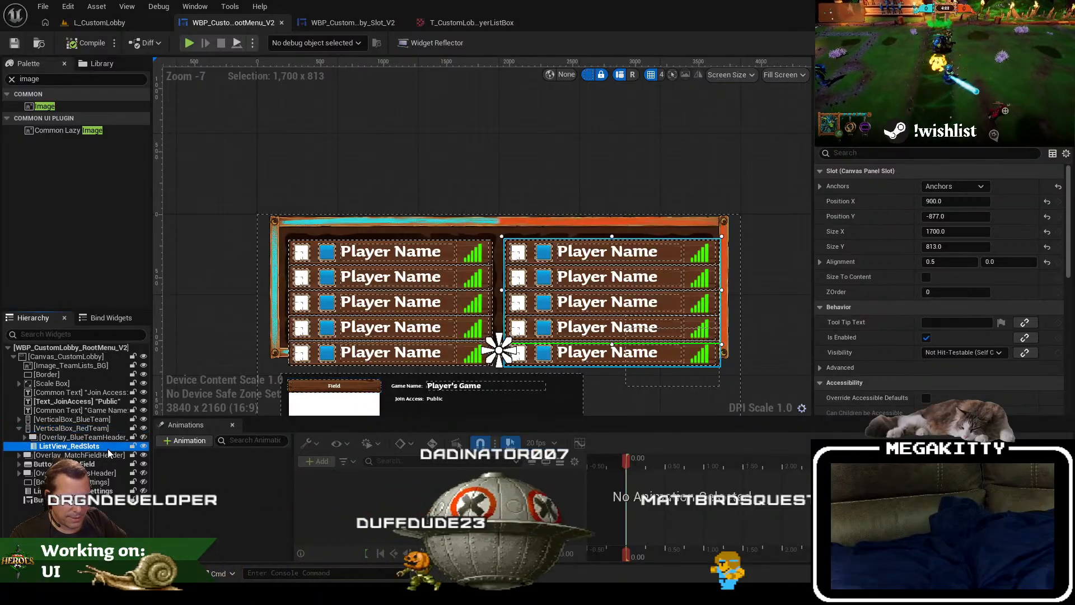
pyautogui.scroll(-6, 958, 258)
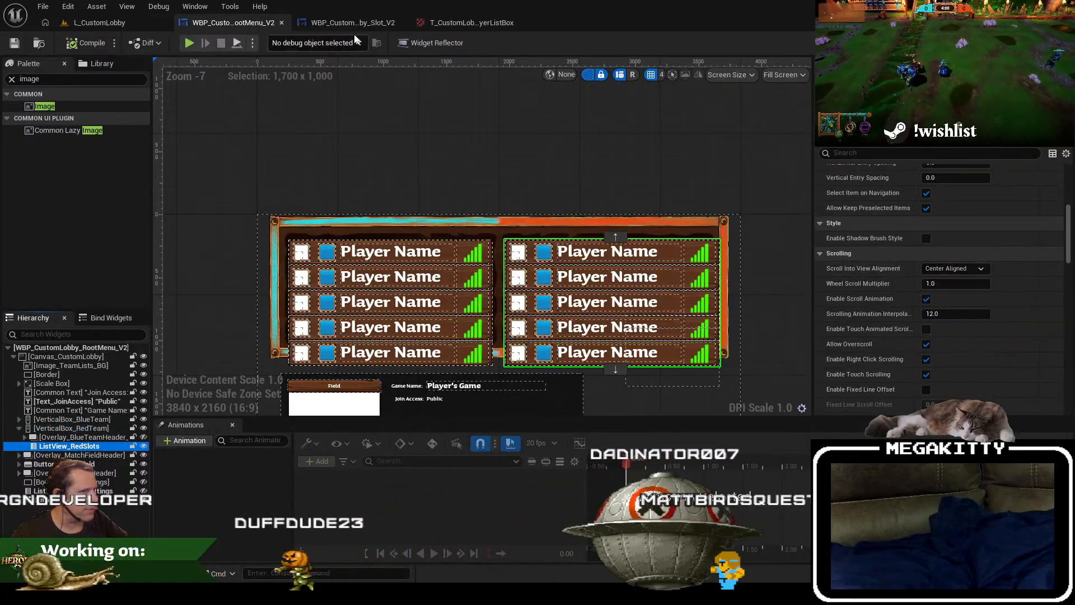
pyautogui.click(333, 22)
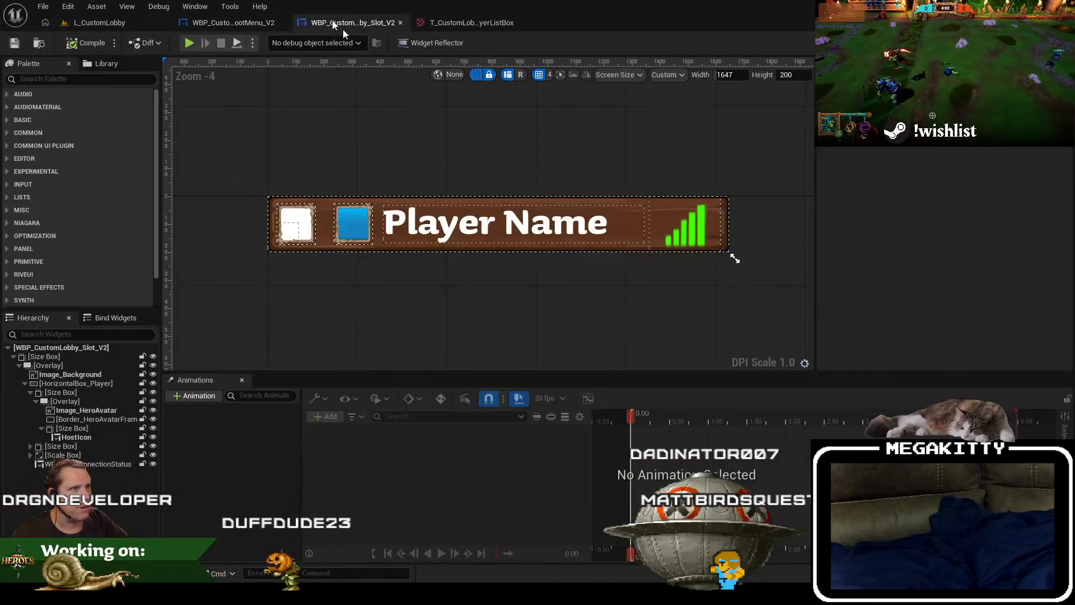
pyautogui.click(75, 357)
pyautogui.click(952, 232)
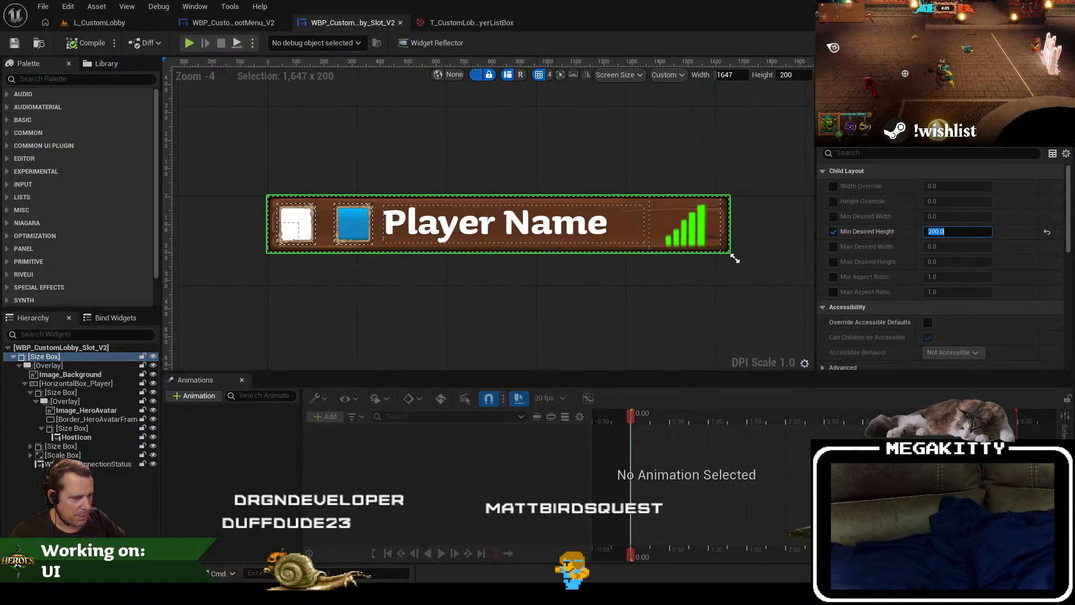
# Step: Switch to GIMP and compare the original and 4K lobby background mockups, toggling the top layer of each off and on
pyautogui.hotkey('alt', 'Tab')
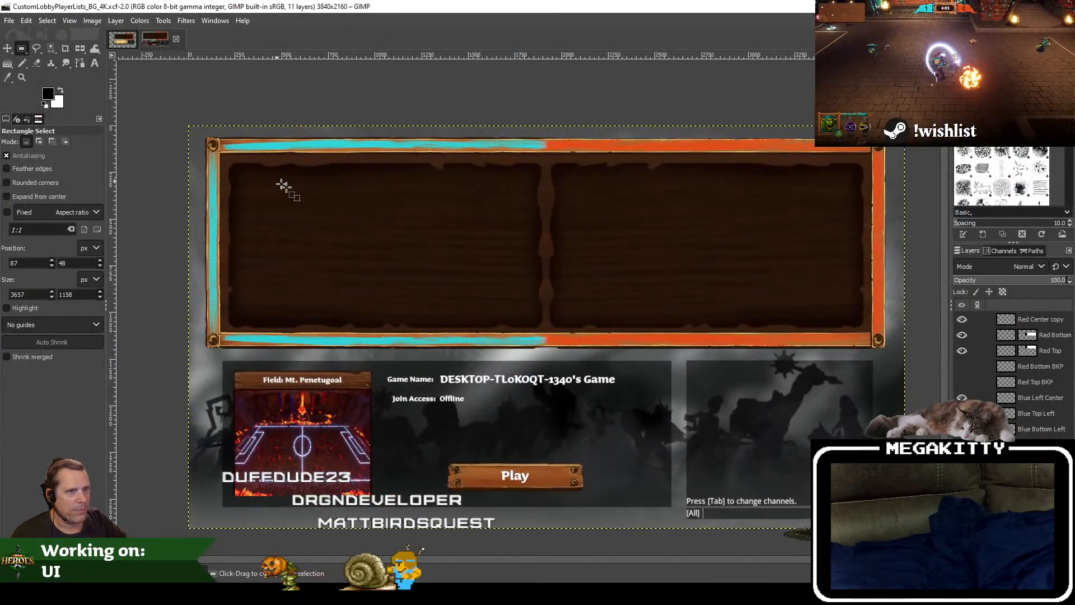
pyautogui.click(125, 43)
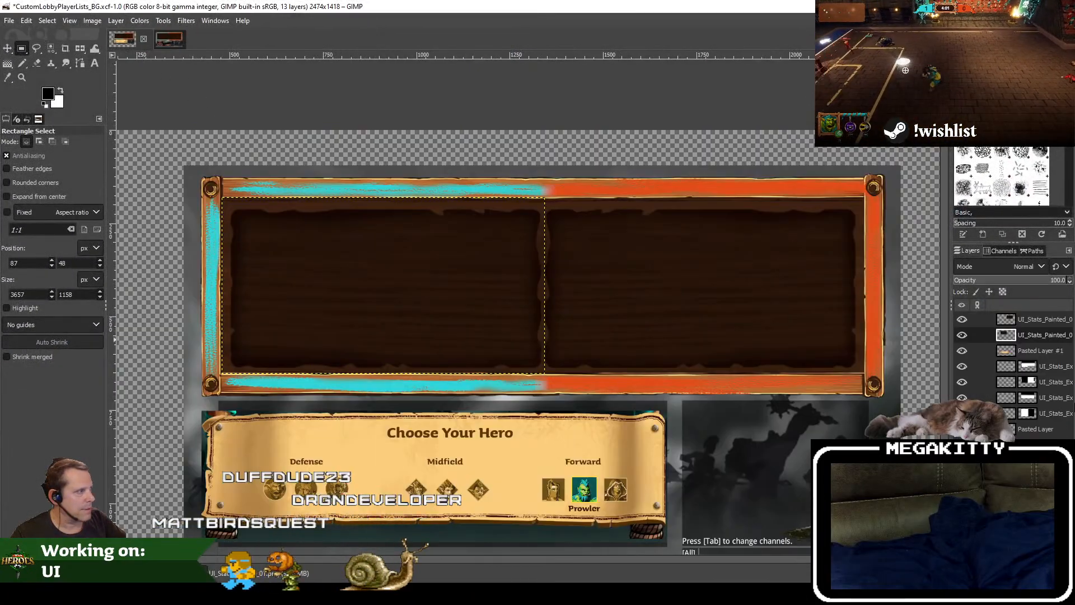
pyautogui.click(964, 320)
pyautogui.click(963, 320)
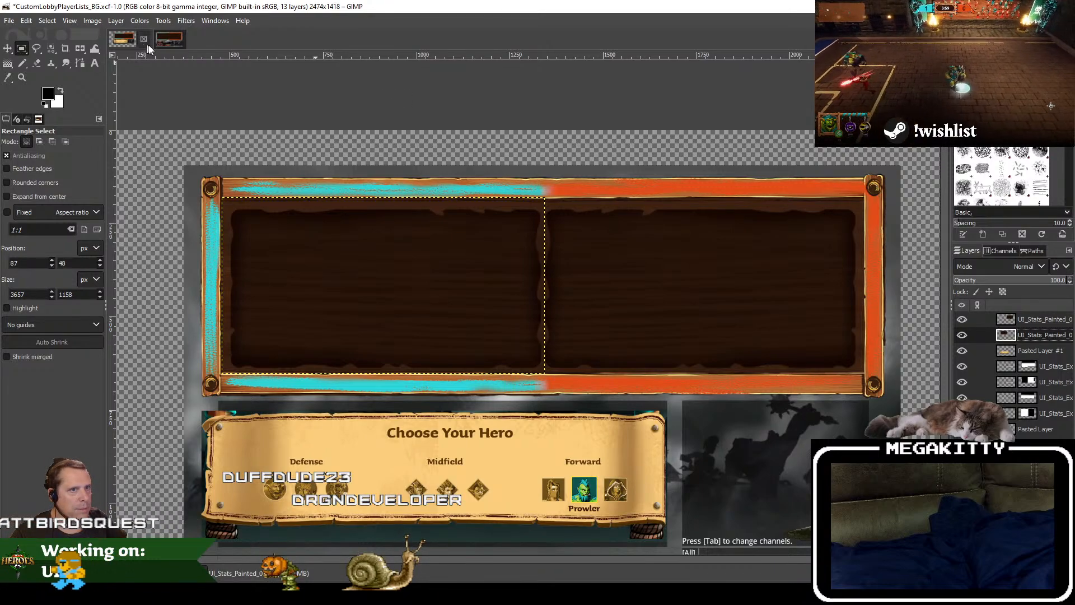
pyautogui.click(168, 39)
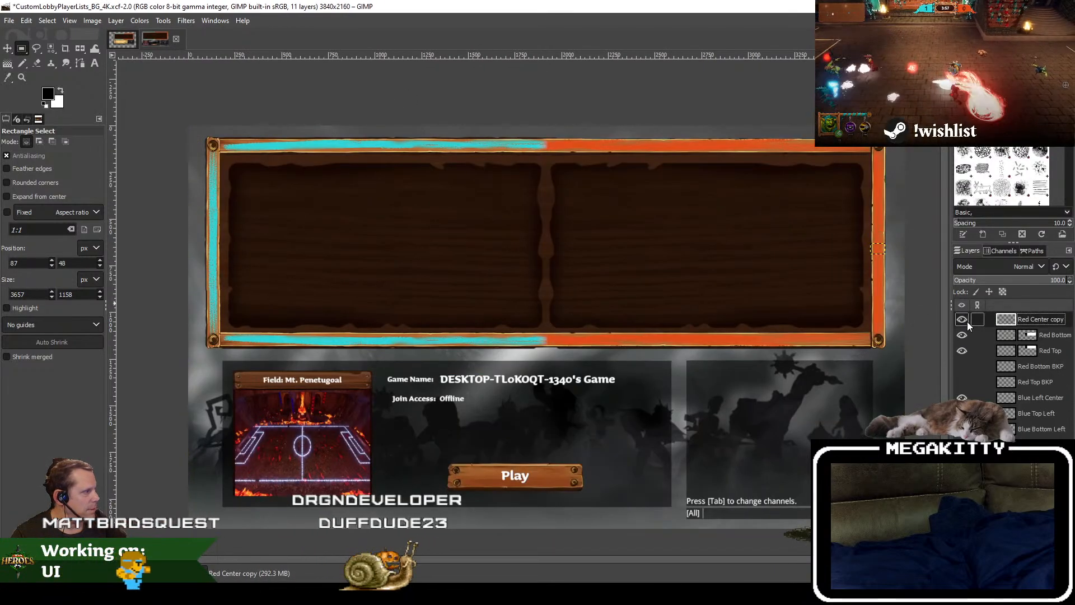
pyautogui.keyDown('shift'); pyautogui.click(964, 320); pyautogui.keyUp('shift')
pyautogui.keyDown('shift'); pyautogui.click(964, 320); pyautogui.keyUp('shift')
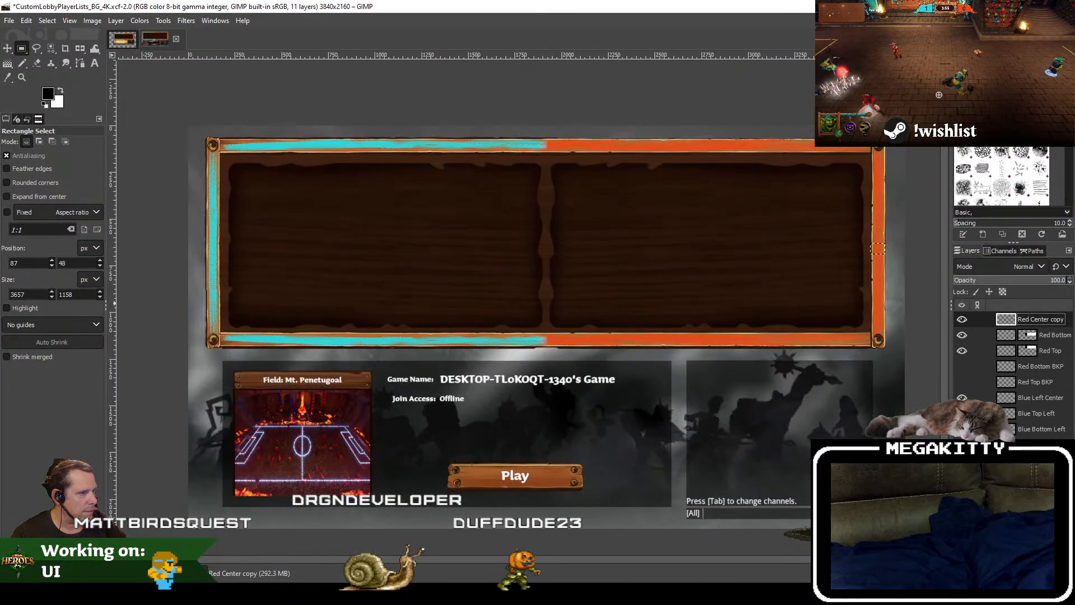
# Step: Briefly hide the dark wooden panel layers in the 4K mockup to view the player lists underneath, and restore them
pyautogui.click(962, 445)
pyautogui.click(962, 460)
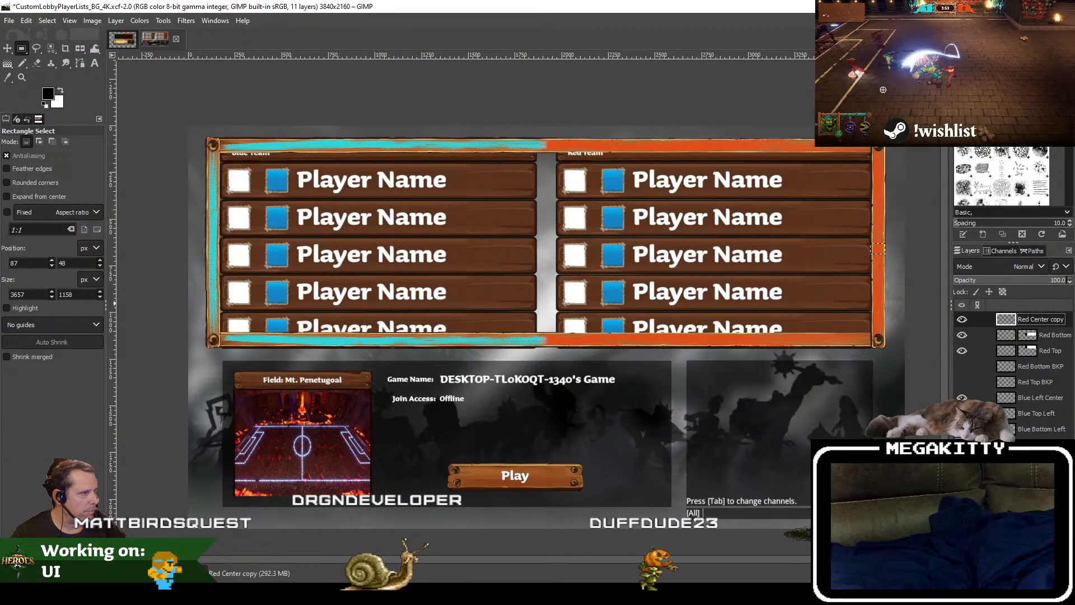
pyautogui.click(963, 460)
pyautogui.click(962, 445)
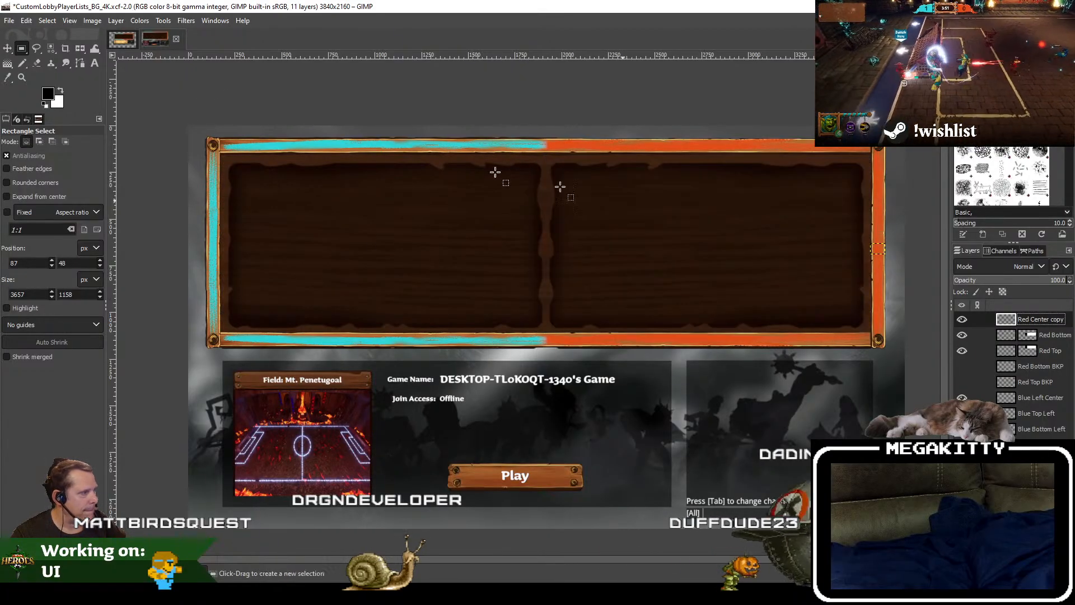
# Step: Hide the two top UI_Stats_Painted layers in the original CustomLobbyPlayerLists_BG mockup to uncover the wooden player planks
pyautogui.click(131, 40)
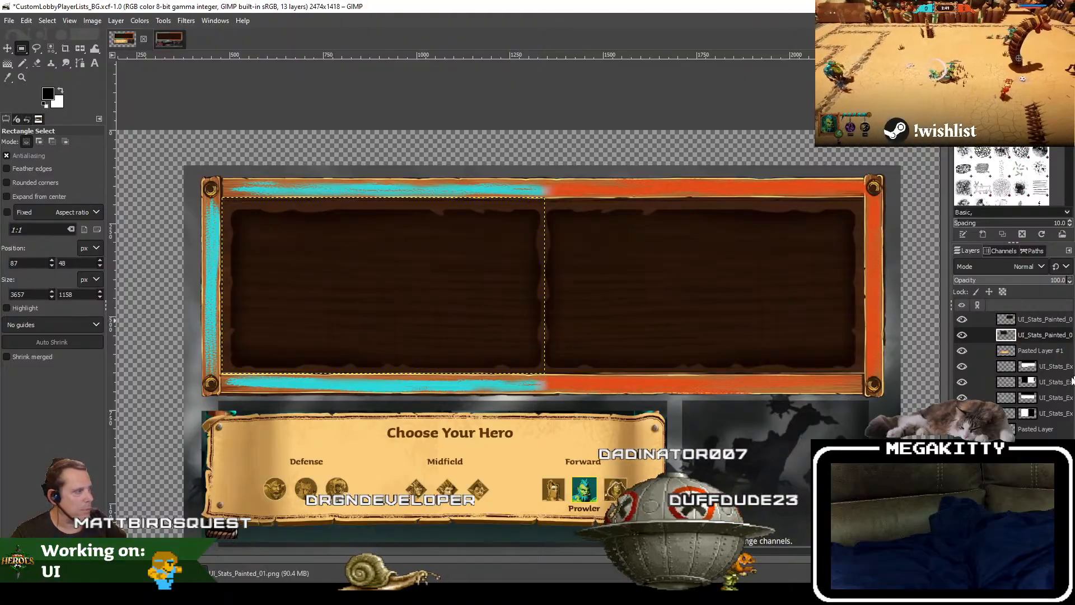
pyautogui.click(962, 335)
pyautogui.click(962, 320)
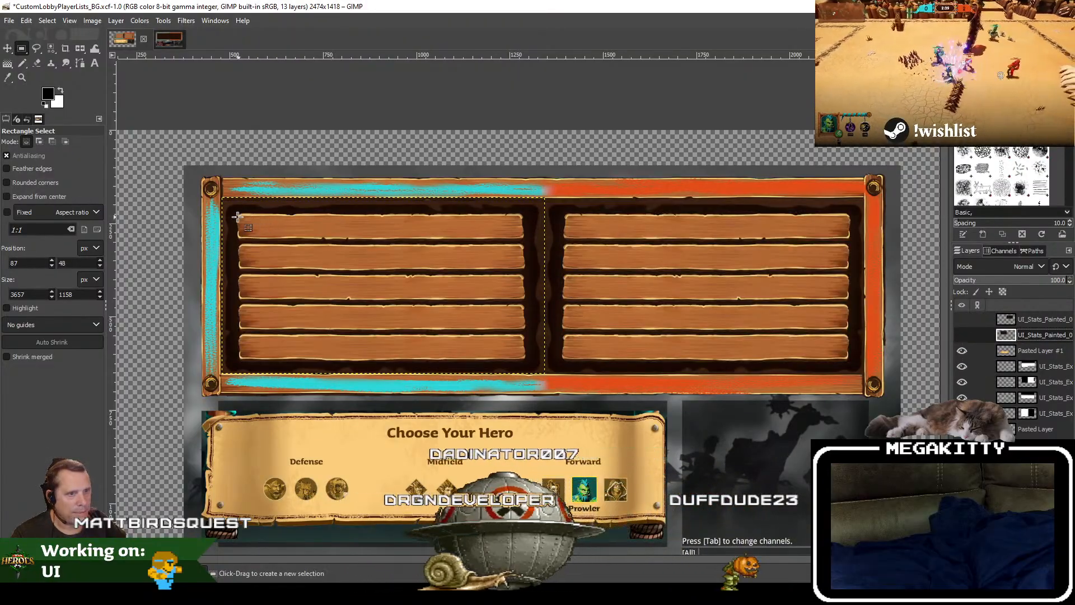
pyautogui.scroll(4, 219, 211)
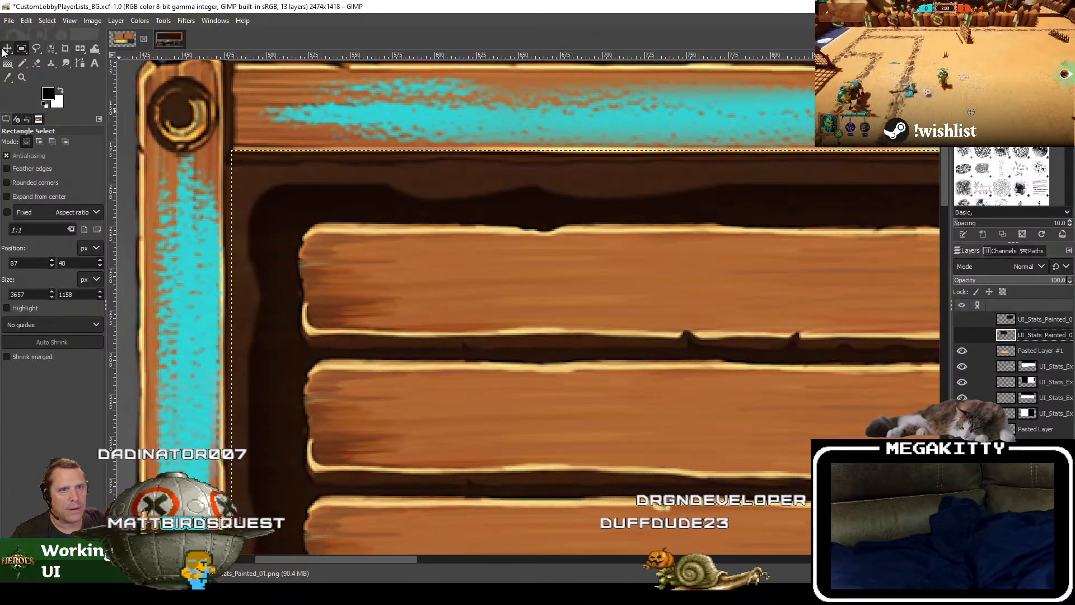
# Step: Measure the height of the top plank in the blue team's list with the Measure tool
pyautogui.click(22, 51)
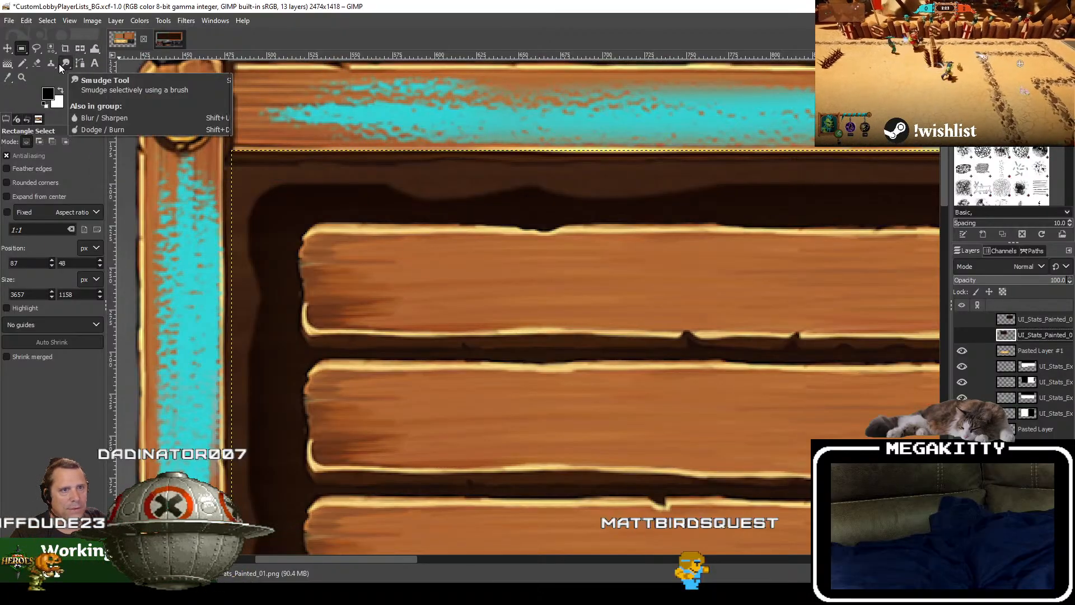
pyautogui.rightClick(7, 78)
pyautogui.click(31, 94)
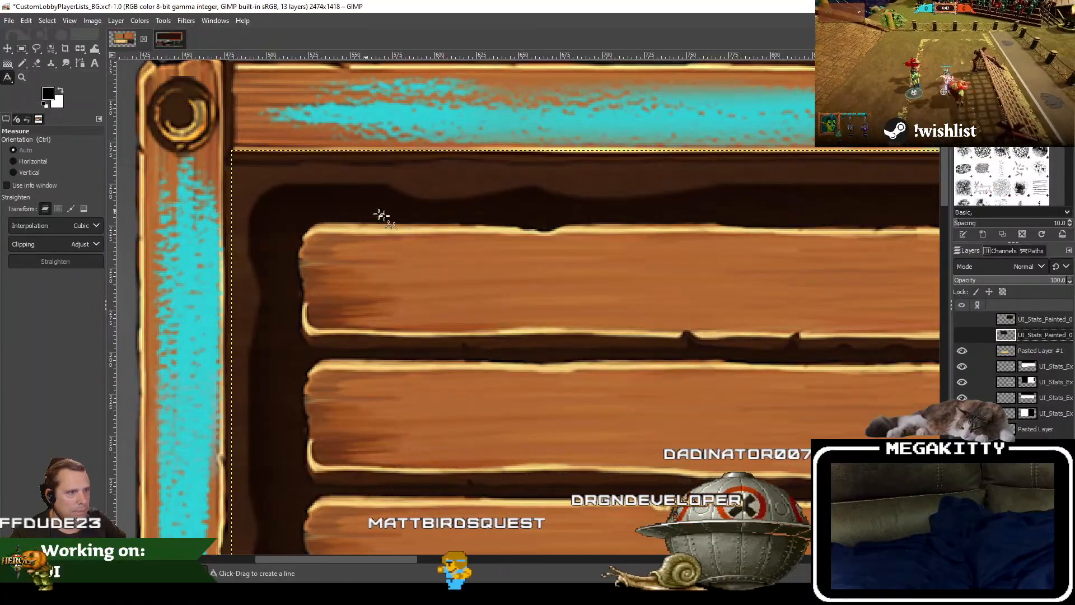
pyautogui.moveTo(428, 224); pyautogui.dragTo(426, 290)
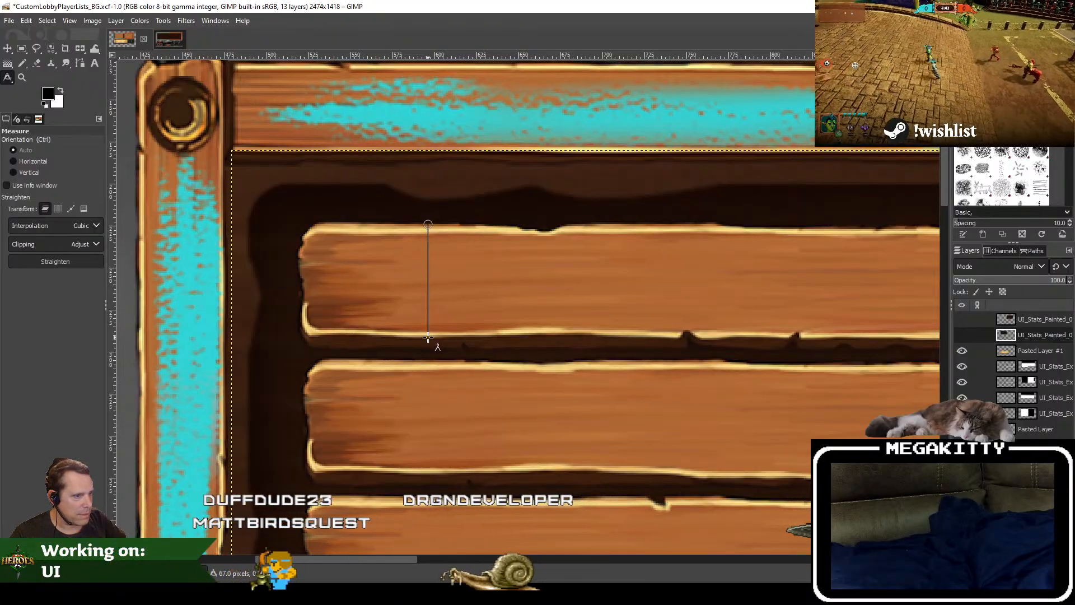
pyautogui.moveTo(428, 346); pyautogui.dragTo(428, 348)
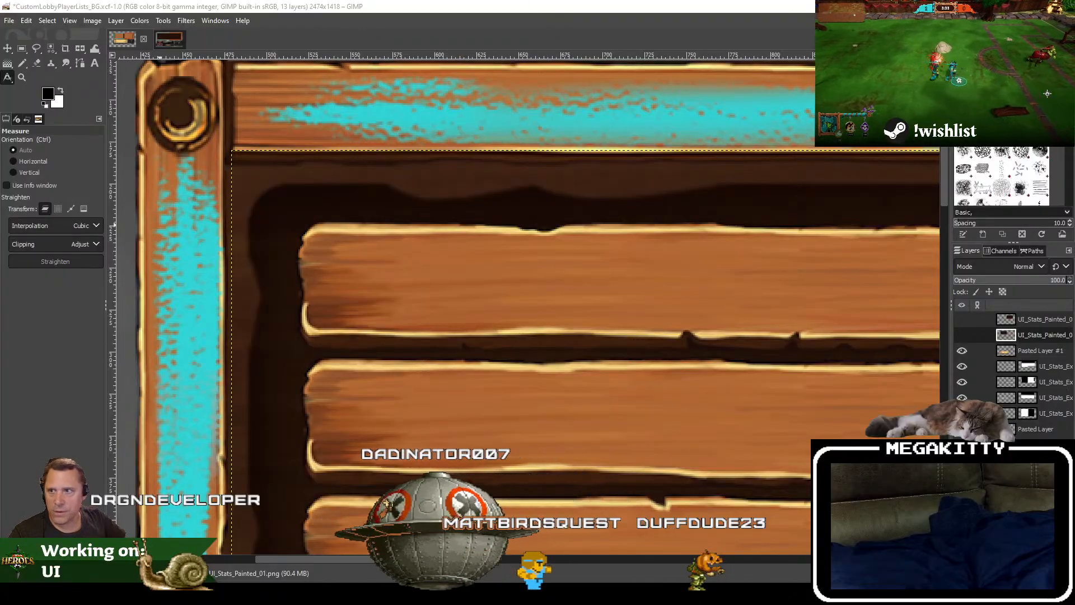
# Step: Switch back to Unreal and set the Min Desired Height of the slot widget's root size box to 148
pyautogui.hotkey('alt', 'Tab')
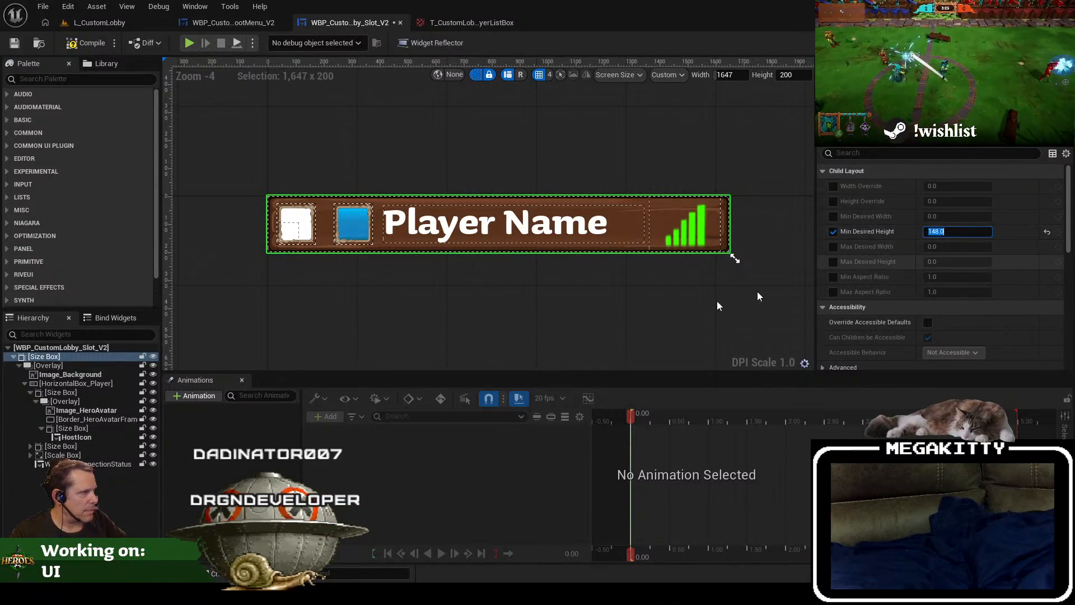
# Step: Toggle the editor visibility of the slot's overlay, background image, player horizontal box and avatar size box to identify each part
pyautogui.click(71, 369)
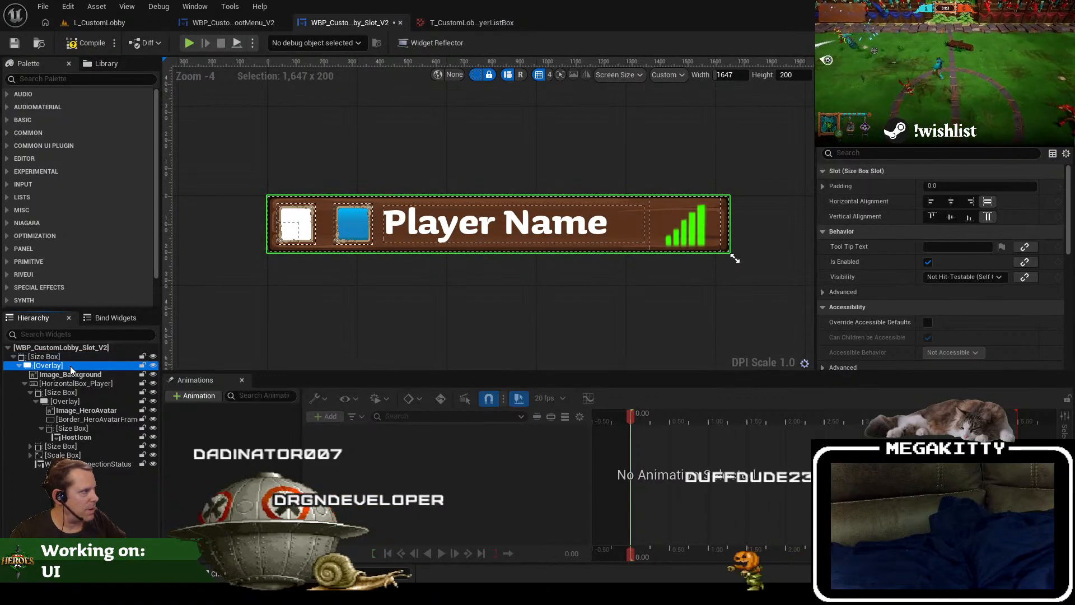
pyautogui.click(153, 365)
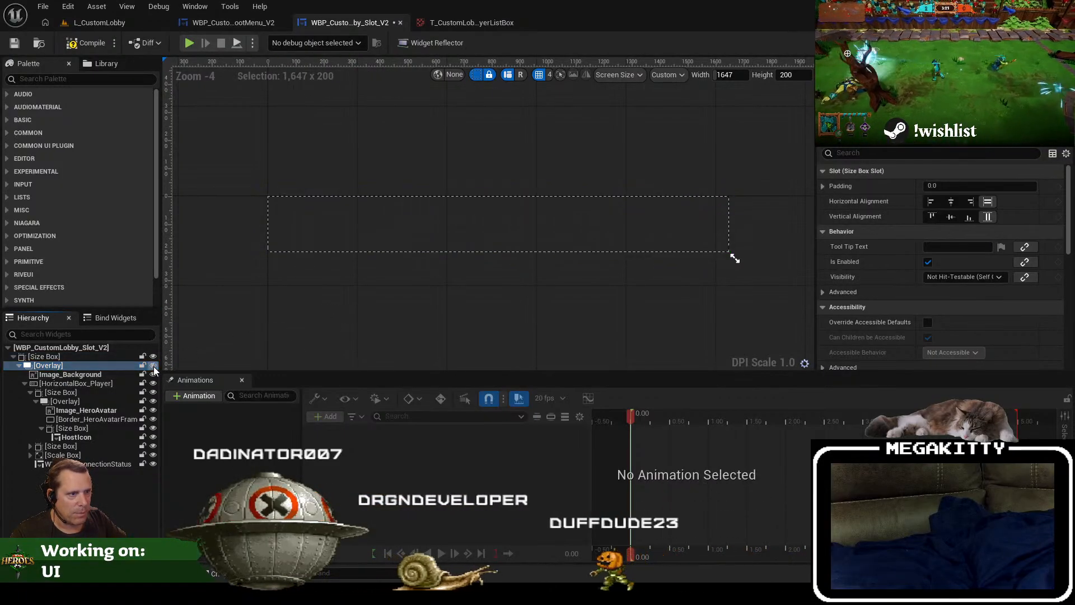
pyautogui.click(153, 367)
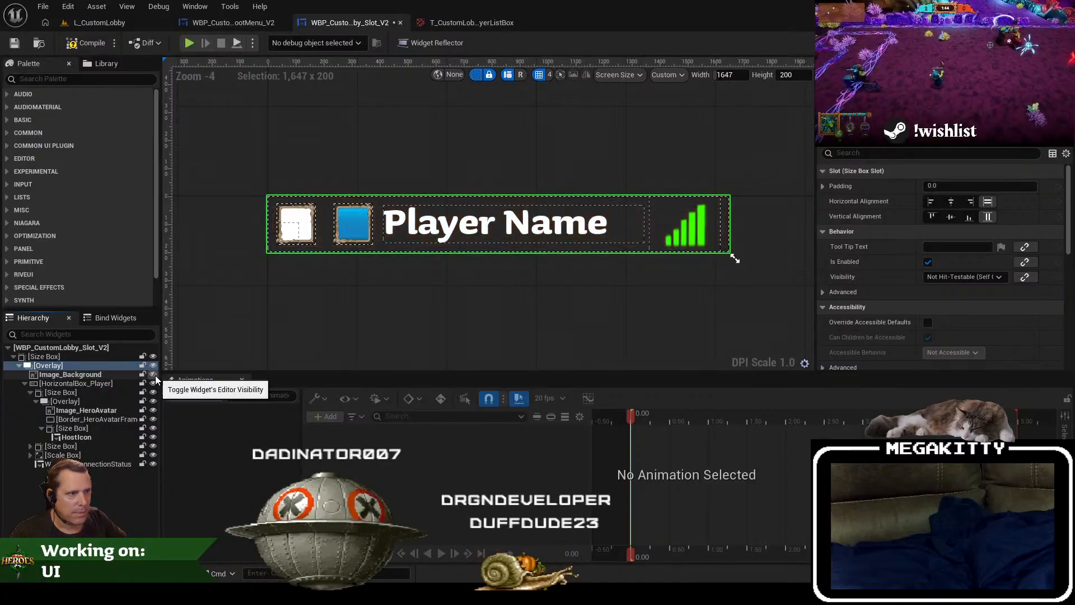
pyautogui.click(154, 374)
pyautogui.click(108, 376)
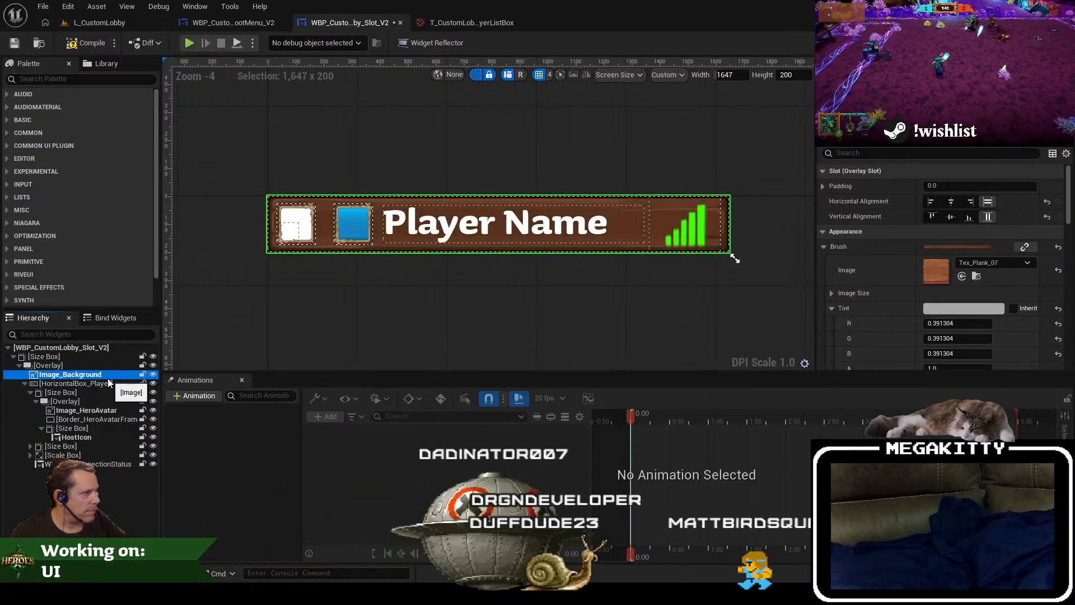
pyautogui.click(153, 383)
pyautogui.click(153, 384)
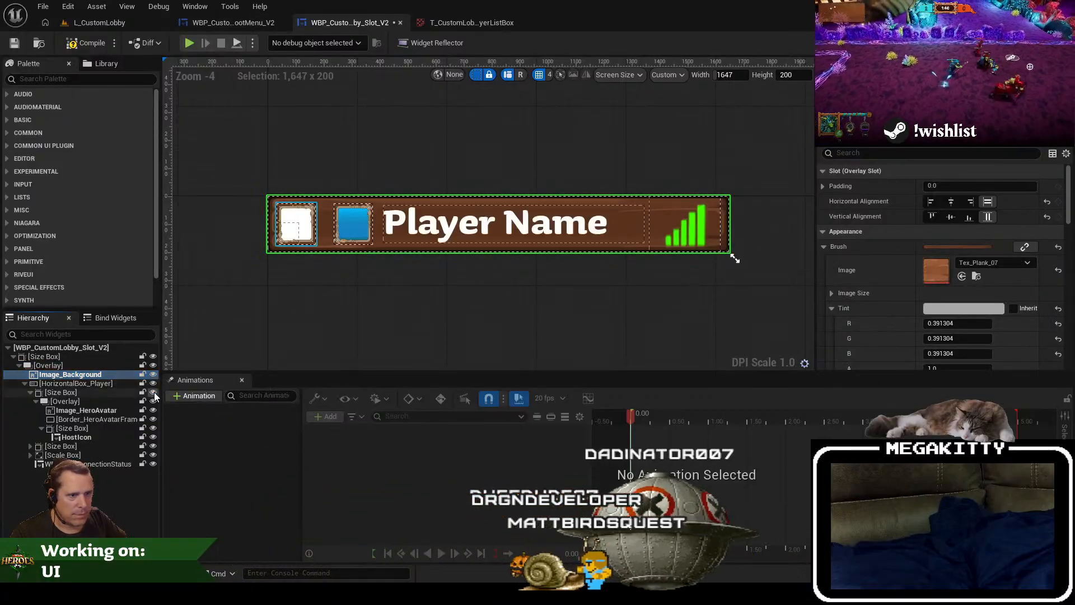
pyautogui.click(154, 392)
pyautogui.click(154, 393)
pyautogui.click(154, 393)
pyautogui.click(154, 392)
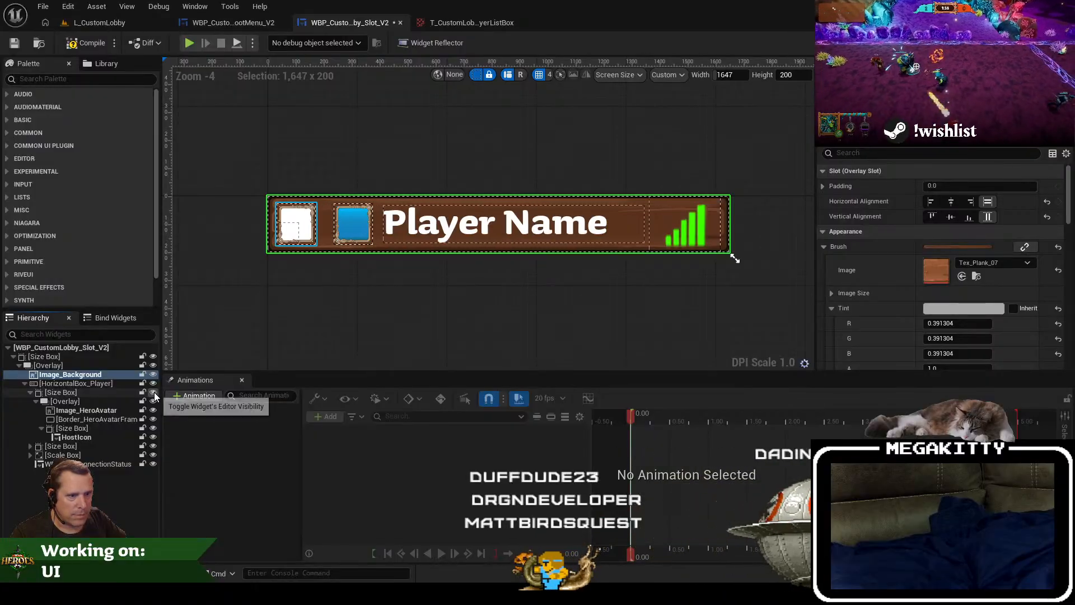
# Step: Examine the settings of the slot's size boxes, the player name's scale box and the connection status widget
pyautogui.click(112, 392)
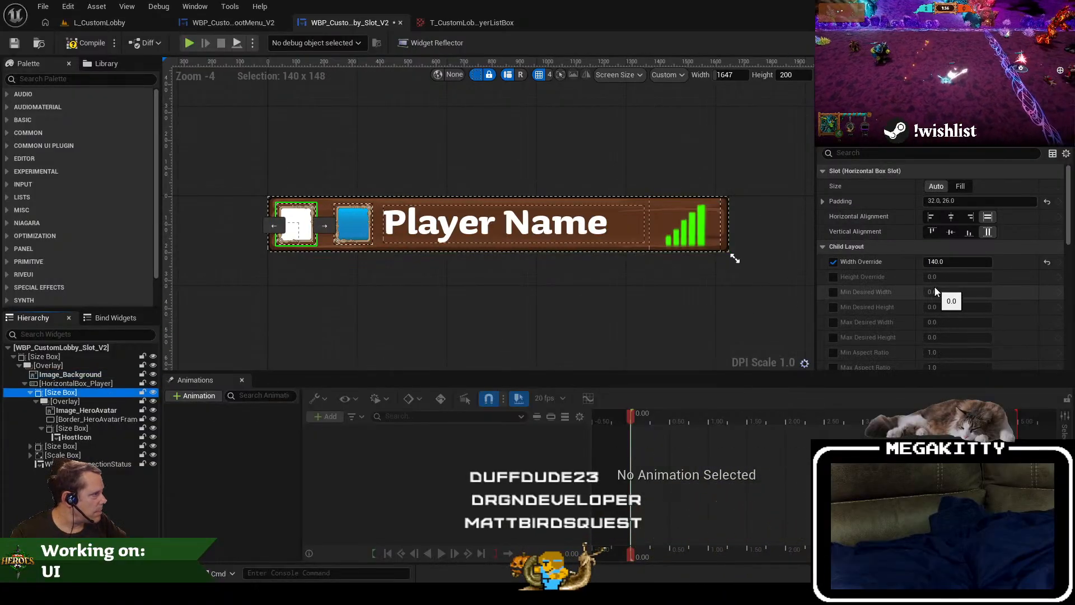
pyautogui.click(81, 456)
pyautogui.scroll(-5, 950, 252)
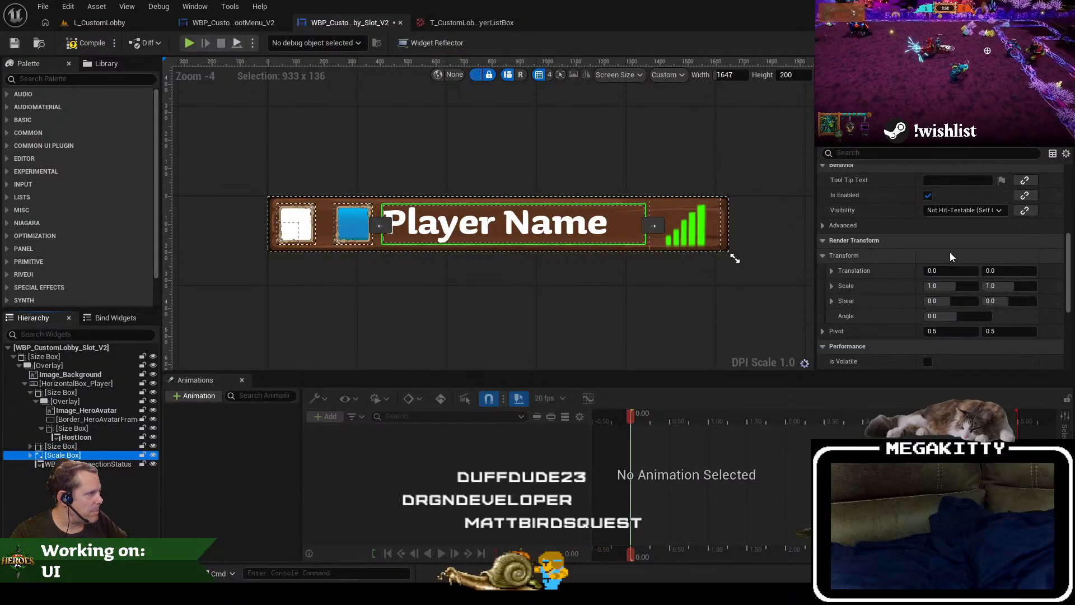
pyautogui.click(106, 464)
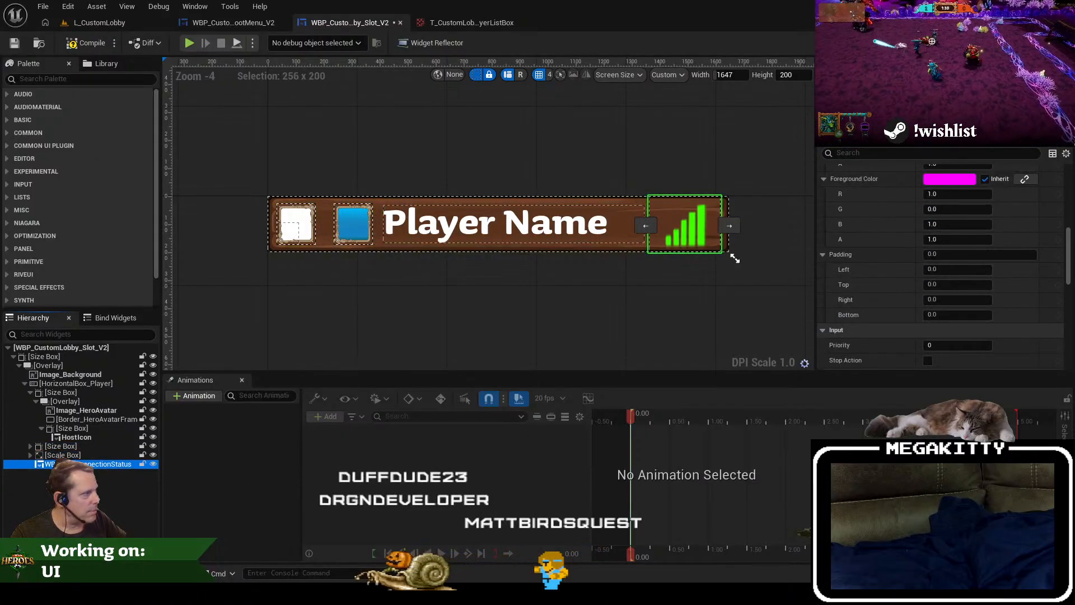
# Step: Set the slot widget's custom preview height to 148, and return to the root menu widget to check the rows inside the frame
pyautogui.scroll(8, 941, 282)
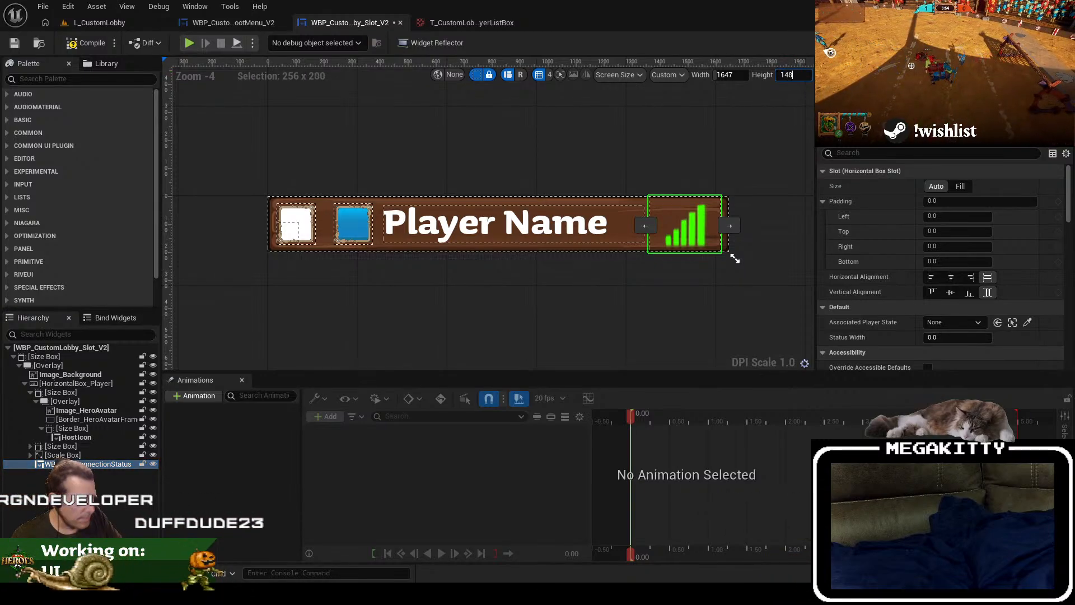
pyautogui.press('Return')
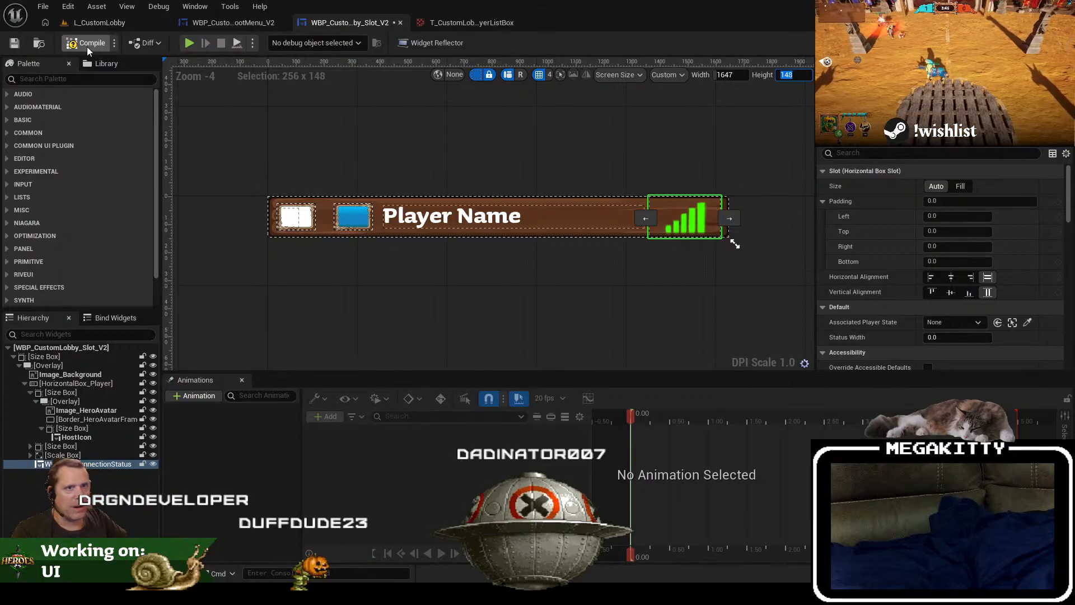
pyautogui.click(224, 24)
pyautogui.scroll(2, 381, 331)
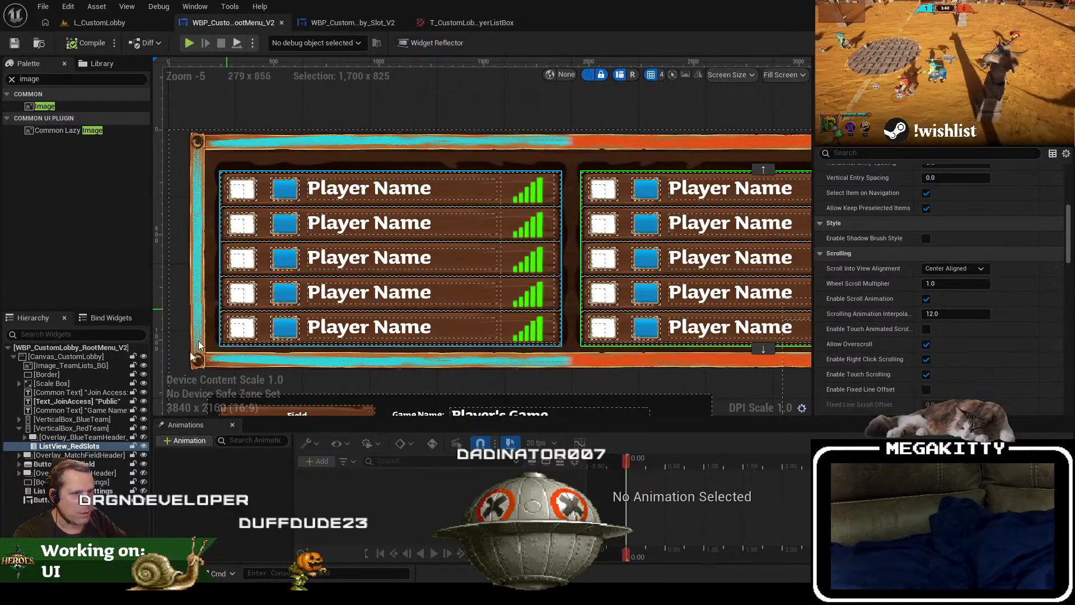
# Step: Set the blue team vertical box's Position Y to -880, and refine it to -885 after checking the list against the frame
pyautogui.click(109, 421)
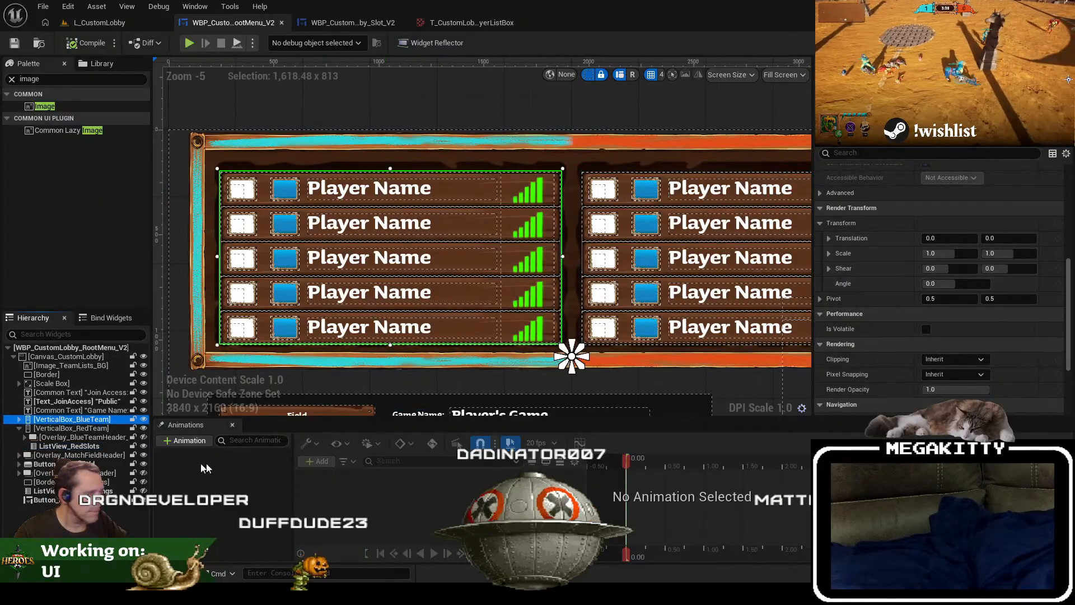
pyautogui.scroll(5, 999, 206)
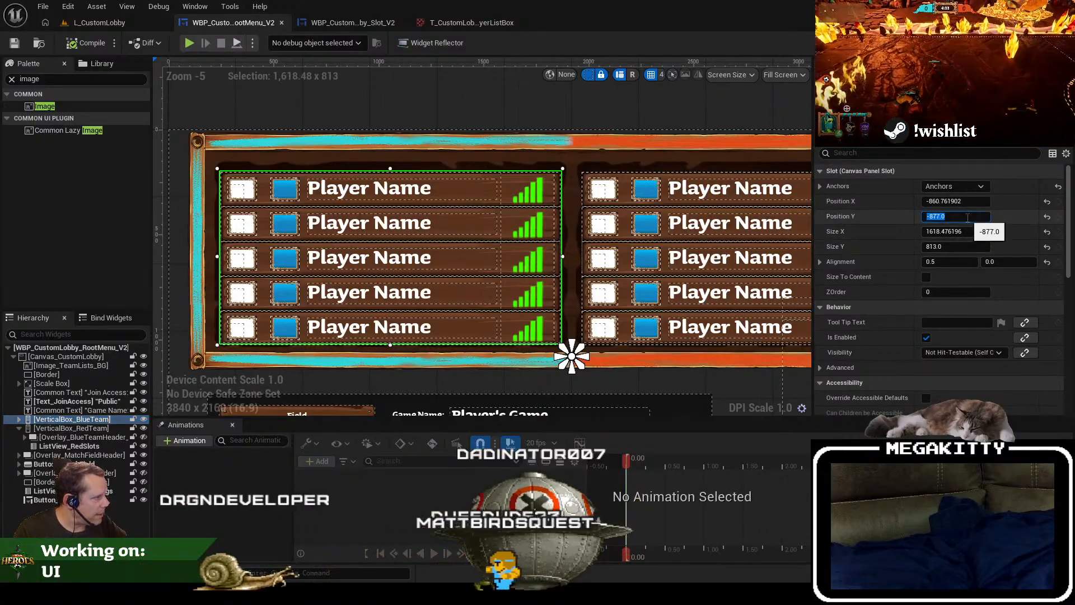
pyautogui.press('Left')
pyautogui.press('Left')
pyautogui.press('BackSpace')
pyautogui.press('BackSpace')
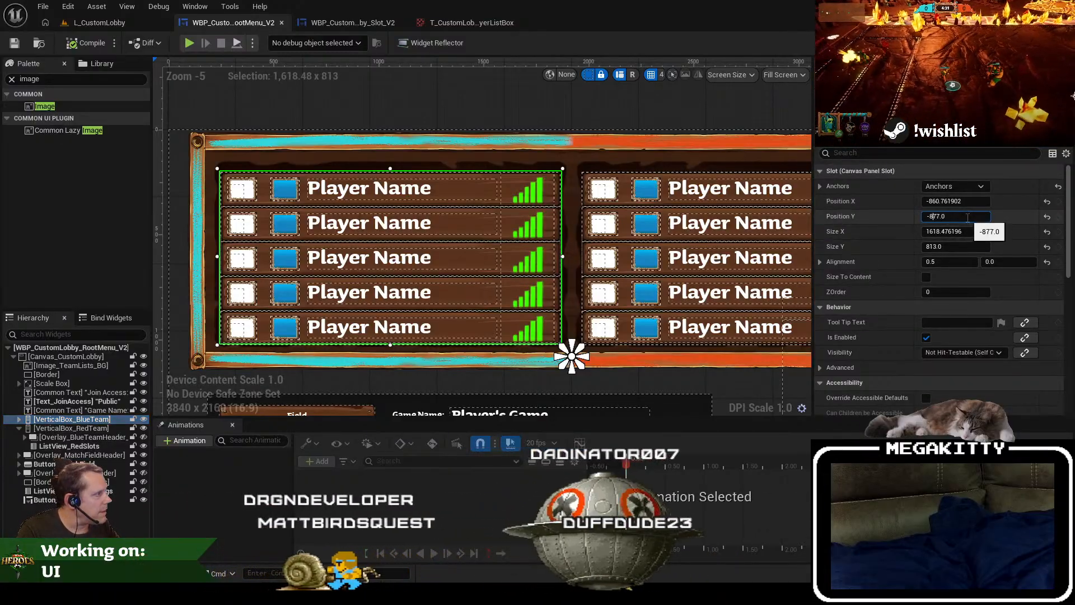
pyautogui.write('80')
pyautogui.press('Return')
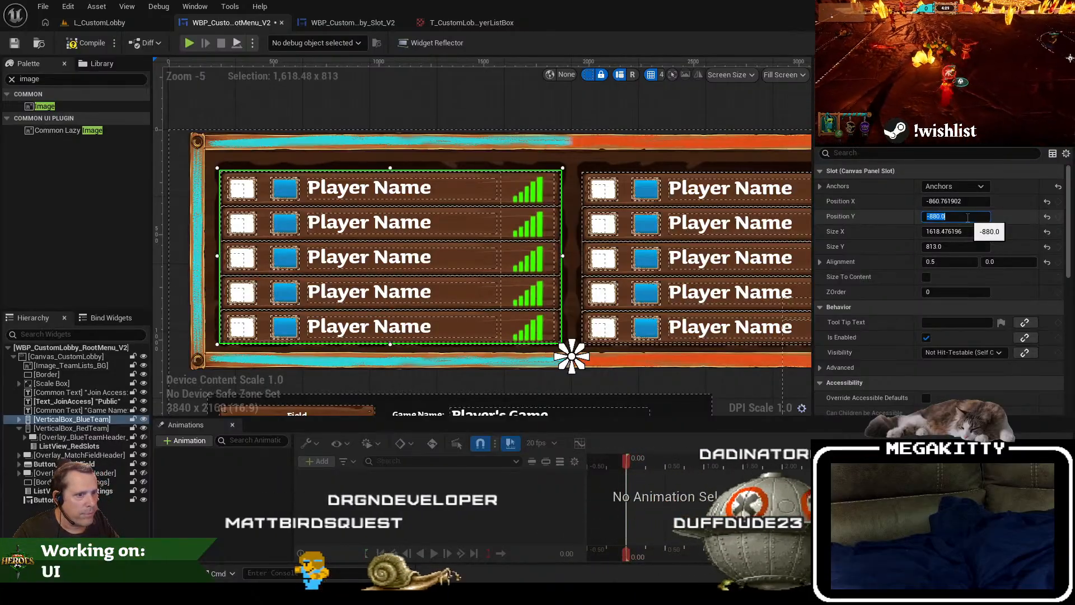
pyautogui.scroll(2, 318, 170)
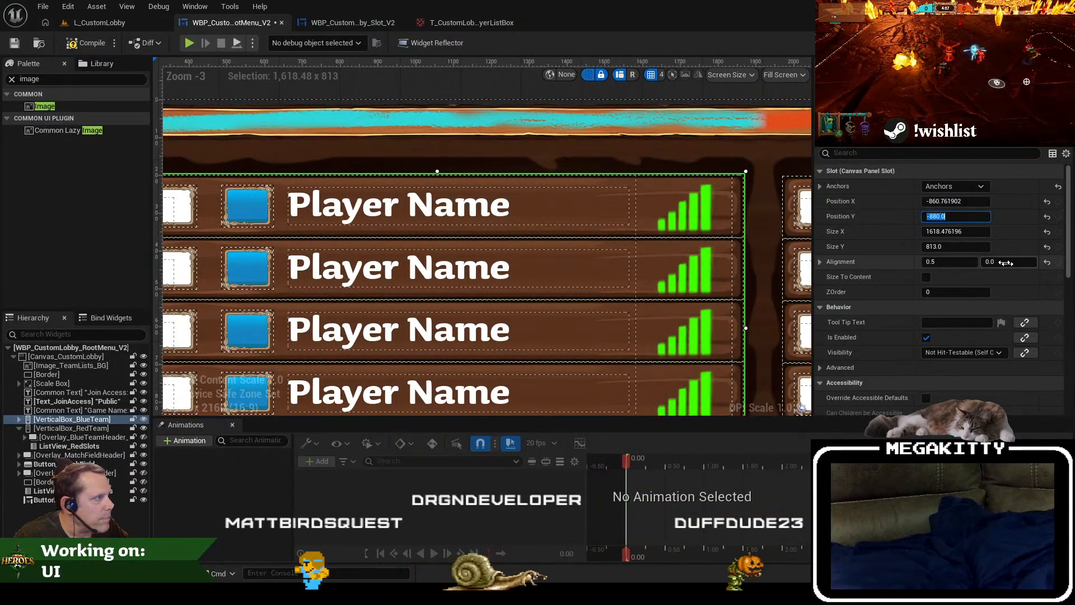
pyautogui.press('Return')
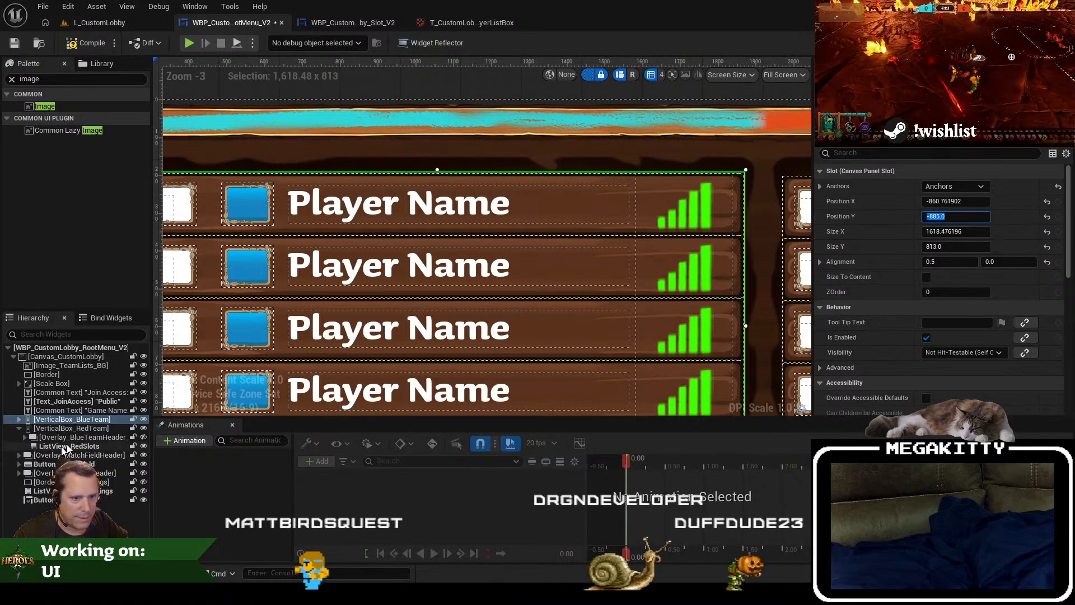
# Step: Set the red team vertical box's Position Y to -885, check both lists inside the frame, and save the root menu widget
pyautogui.click(795, 263)
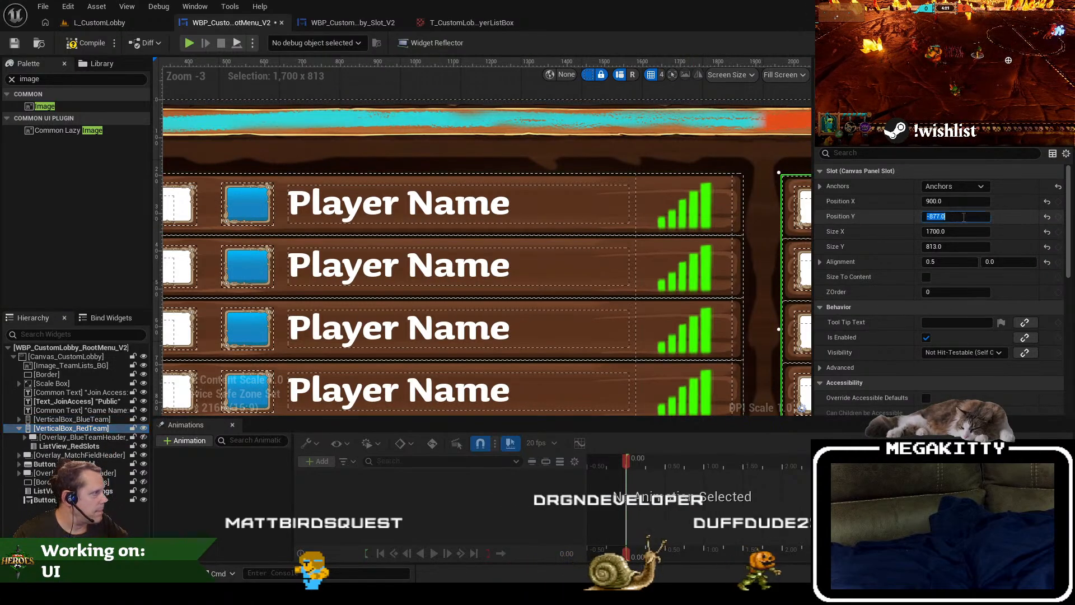
pyautogui.scroll(-3, 653, 269)
pyautogui.scroll(3, 792, 348)
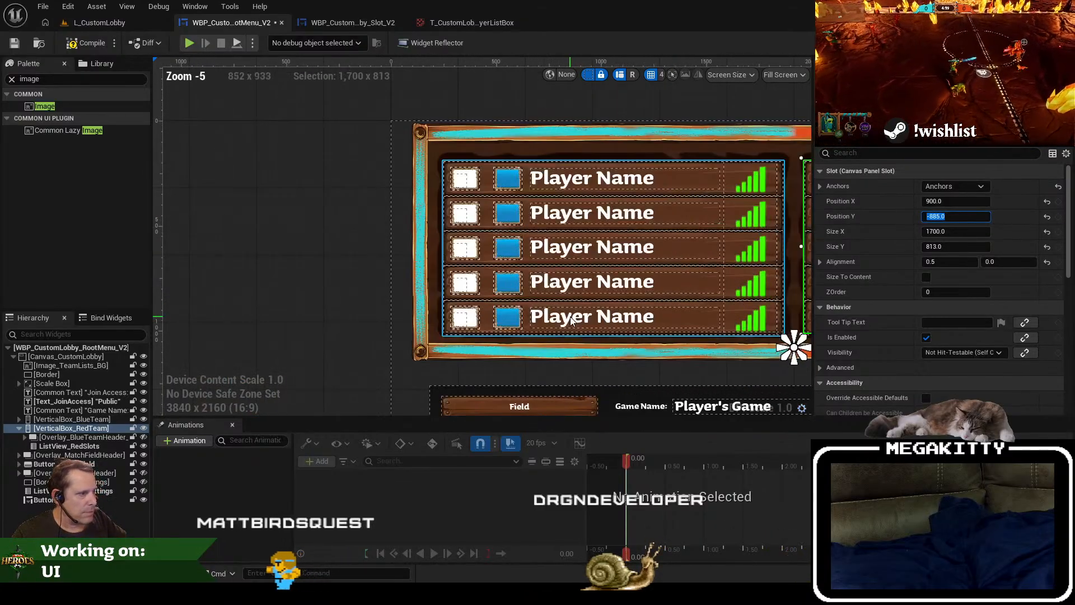
pyautogui.moveTo(662, 348); pyautogui.dragTo(183, 327)
pyautogui.scroll(-4, 495, 185)
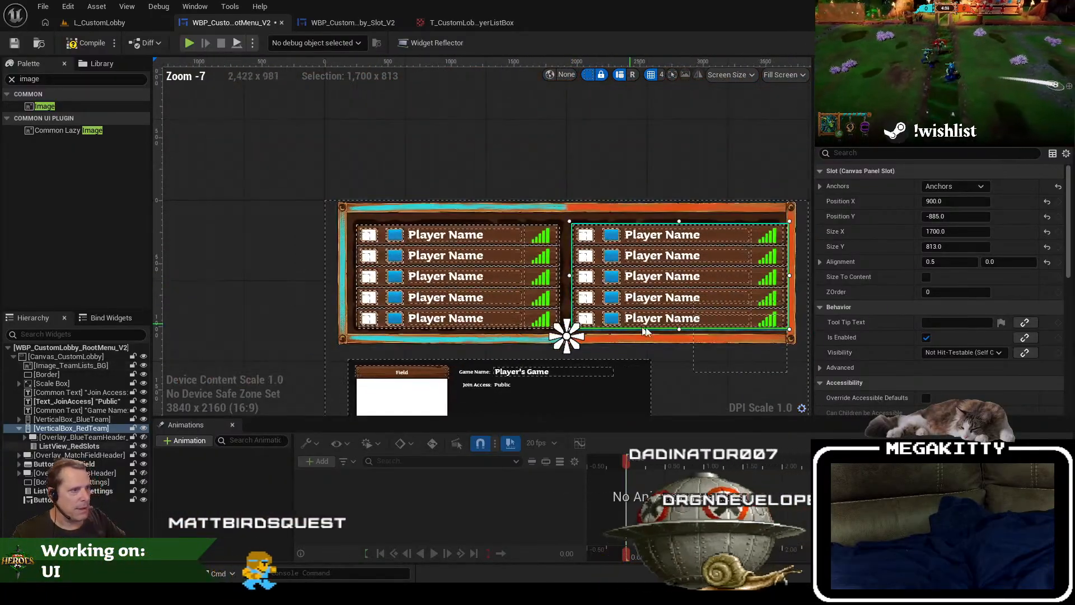
pyautogui.moveTo(659, 322); pyautogui.dragTo(597, 232)
pyautogui.scroll(1, 597, 232)
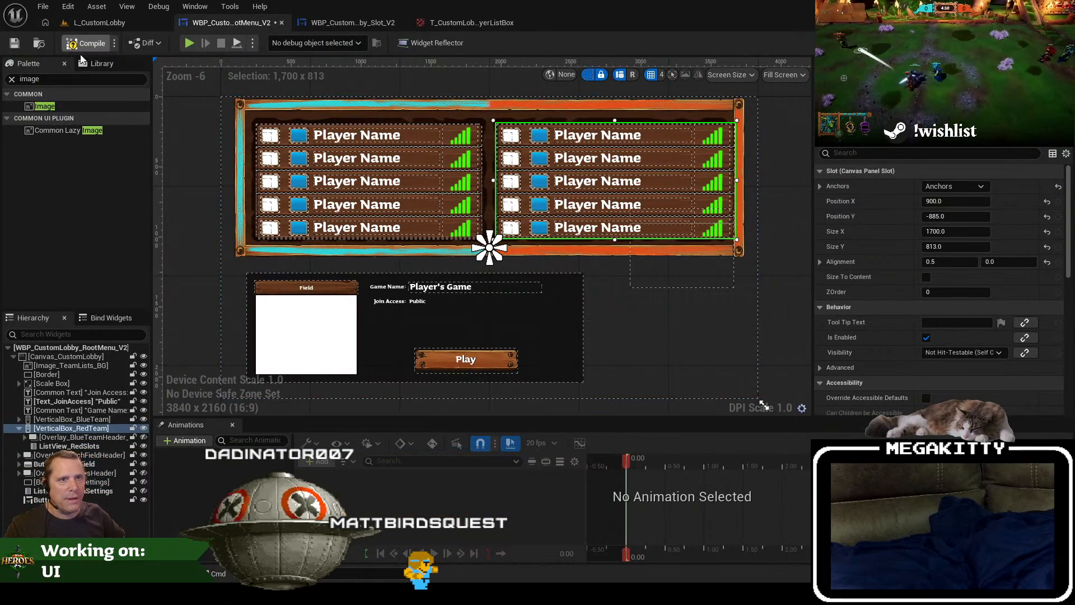
pyautogui.click(17, 45)
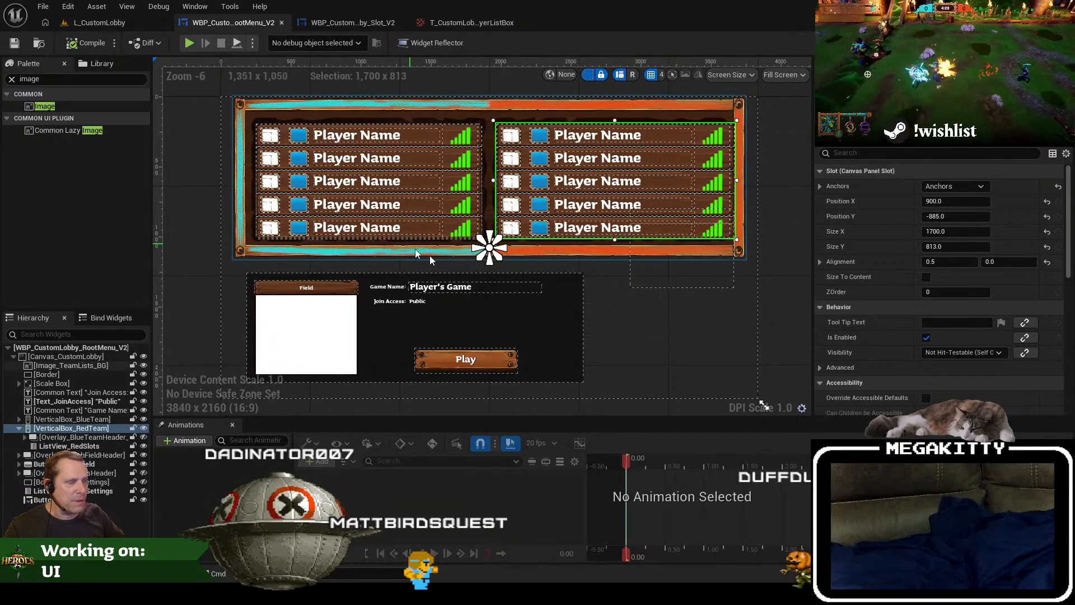
# Step: Search the project's assets for wbp_quickpl, show the WBP_QuickPlayLobby widget in its folder, and open it
pyautogui.click(114, 26)
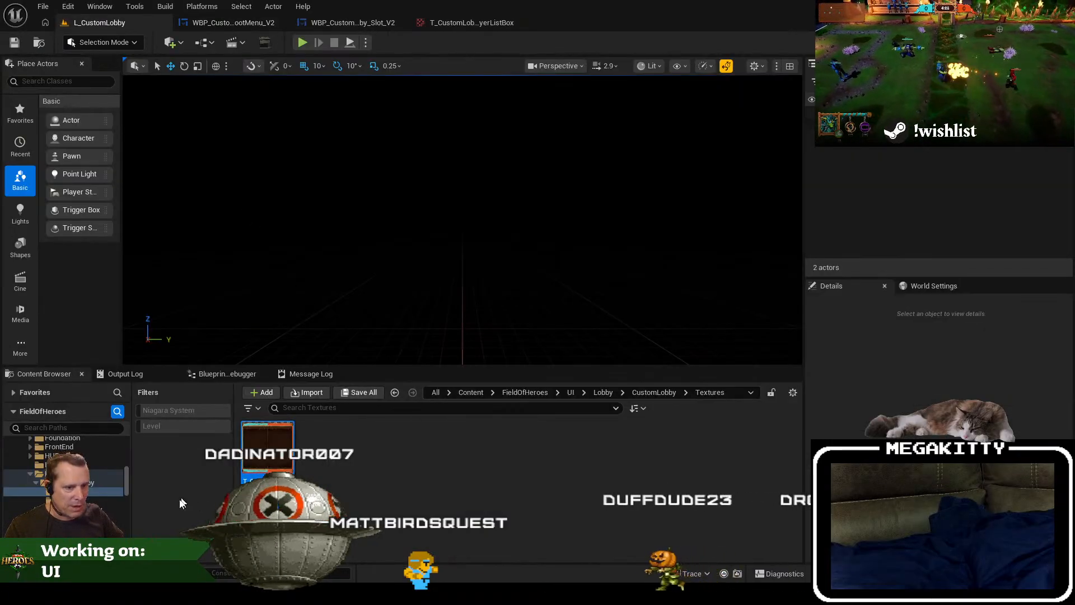
pyautogui.click(438, 408)
pyautogui.write('wb')
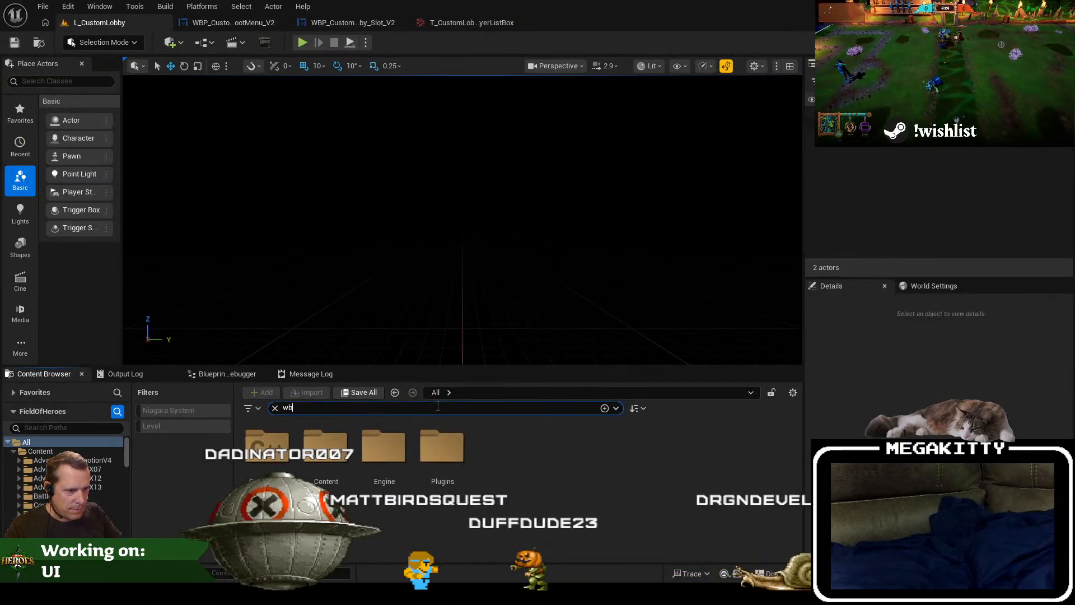
pyautogui.write('p_quickpl')
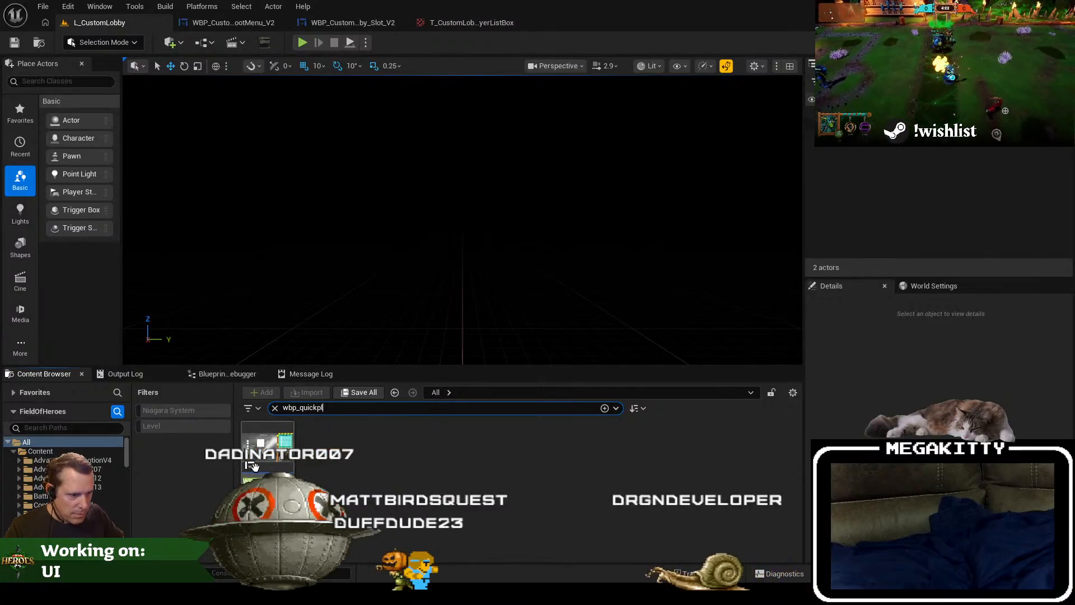
pyautogui.rightClick(261, 445)
pyautogui.click(382, 257)
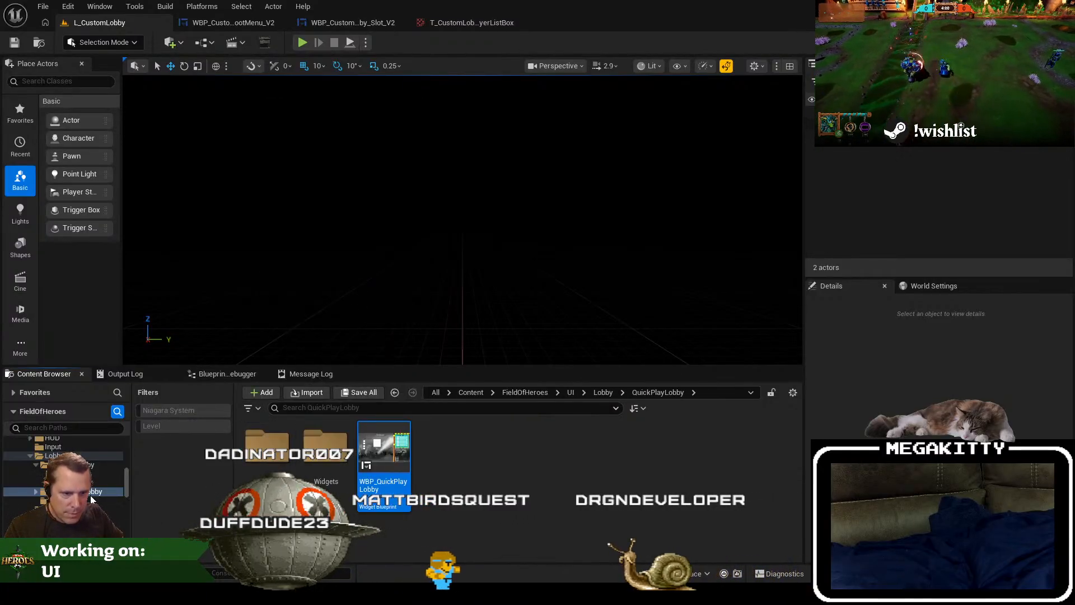
pyautogui.scroll(2, 91, 498)
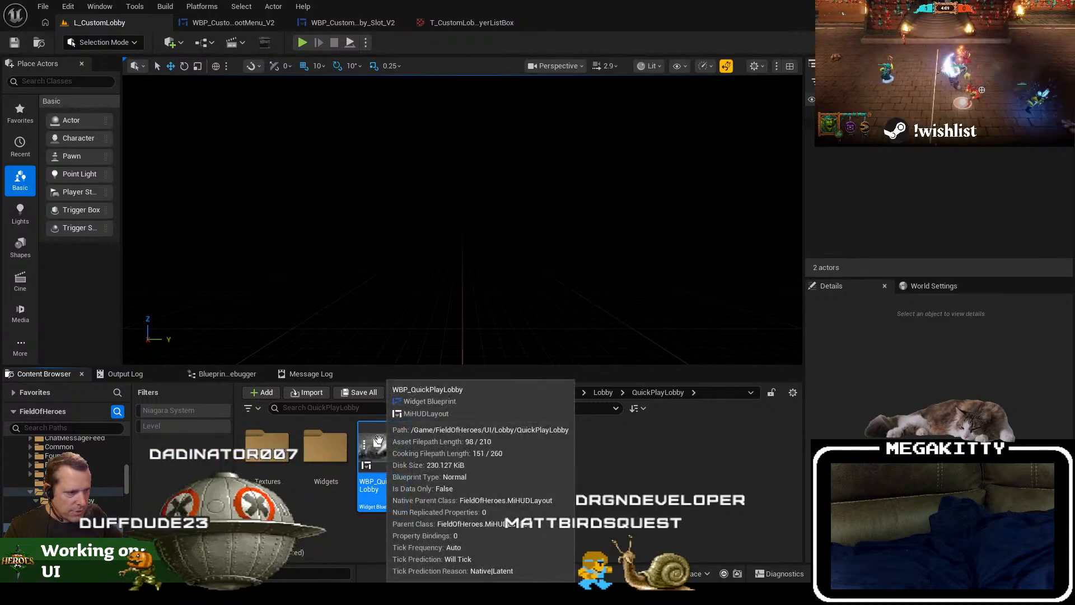
pyautogui.doubleClick(373, 448)
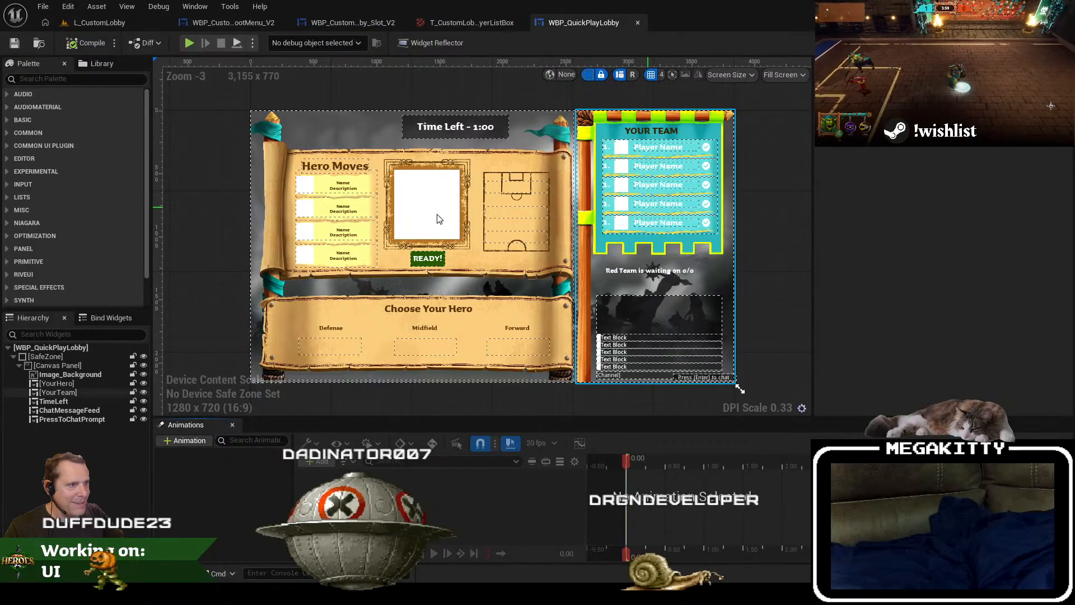
# Step: Open the quick play lobby's YourHero widget and locate the texture asset used by its Image_PlayerSelectMenus background
pyautogui.click(467, 208)
pyautogui.scroll(2, 466, 206)
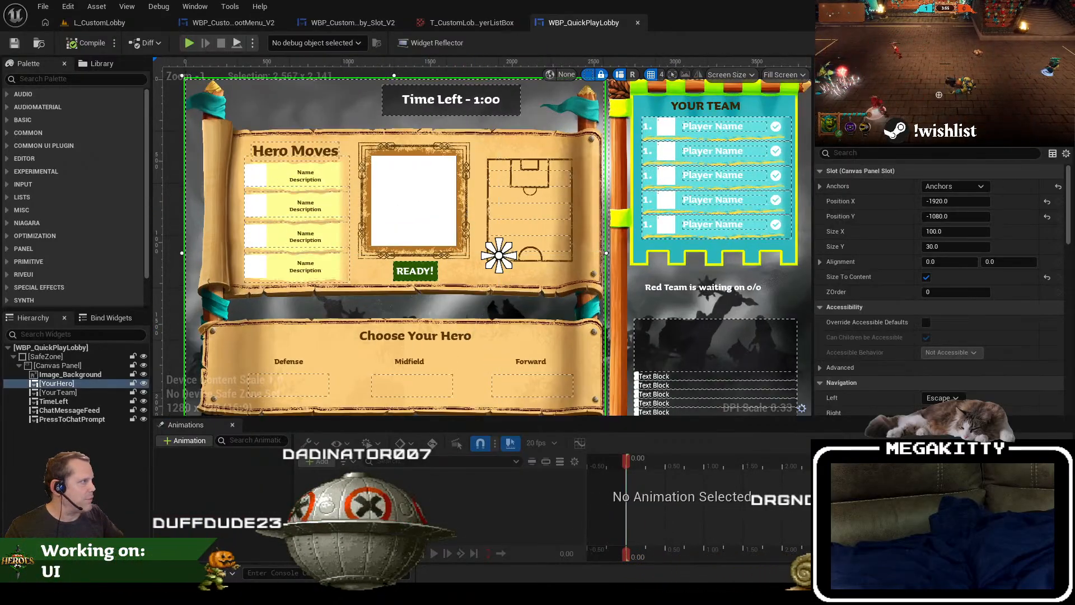
pyautogui.doubleClick(395, 193)
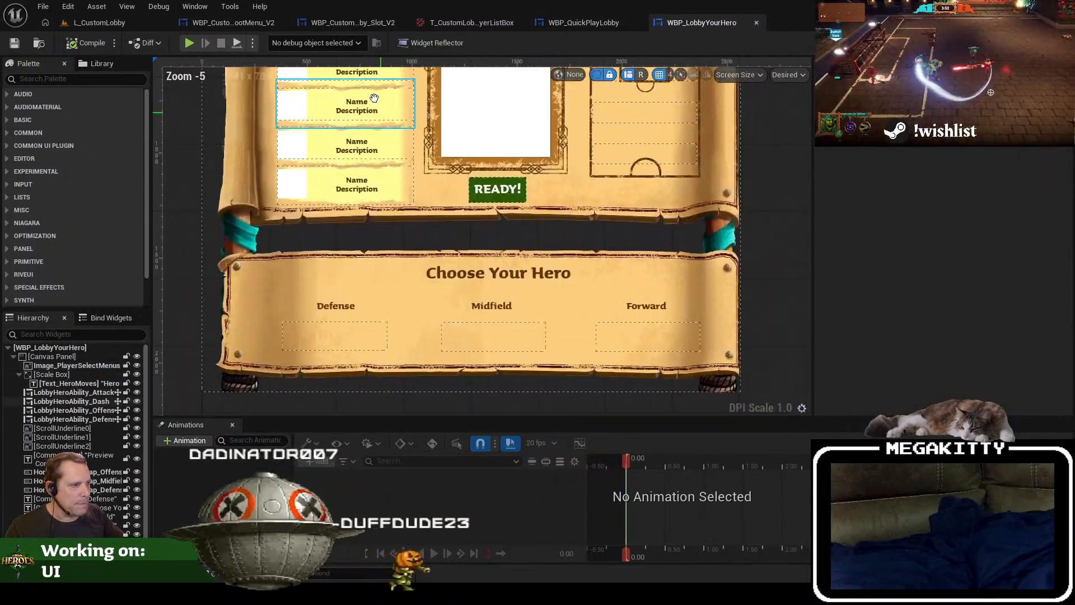
pyautogui.click(422, 277)
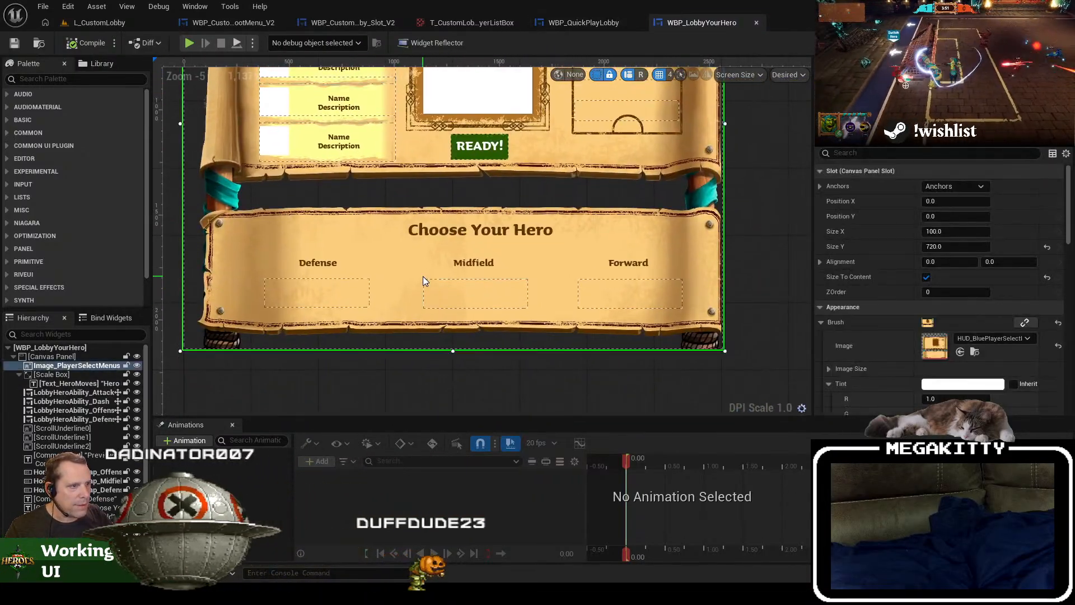
pyautogui.click(975, 352)
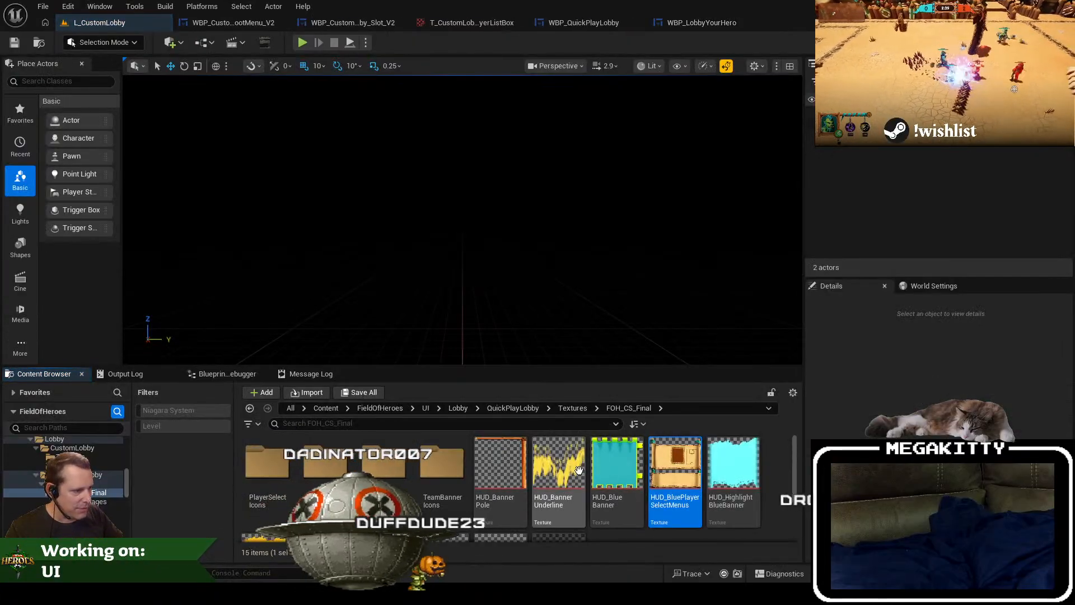
# Step: Copy the file path of the HUD_BluePlayerSelectMenus texture and open the texture for viewing
pyautogui.rightClick(679, 476)
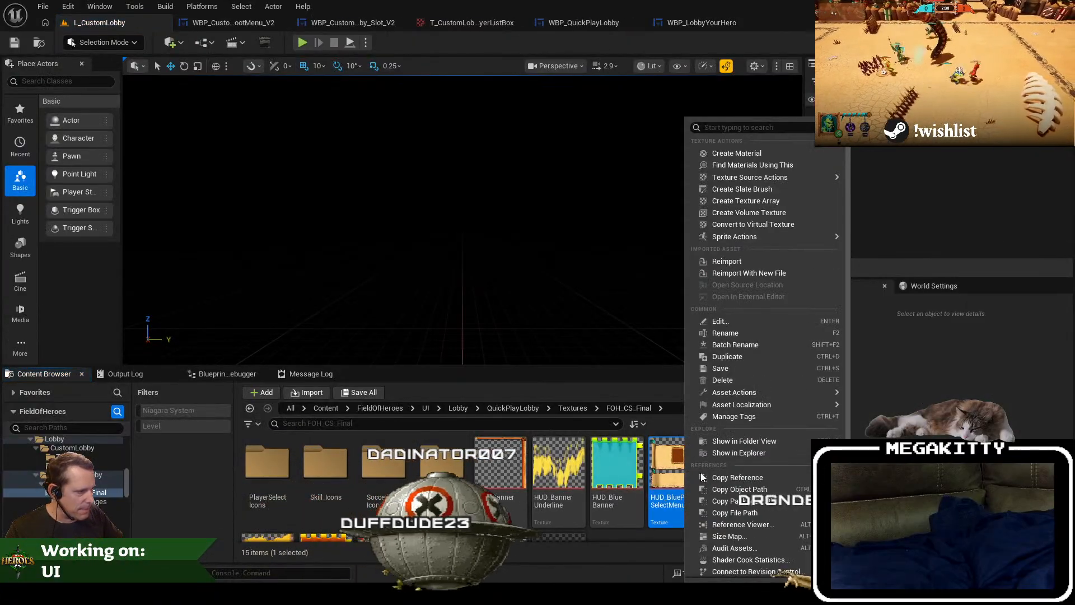
pyautogui.click(755, 442)
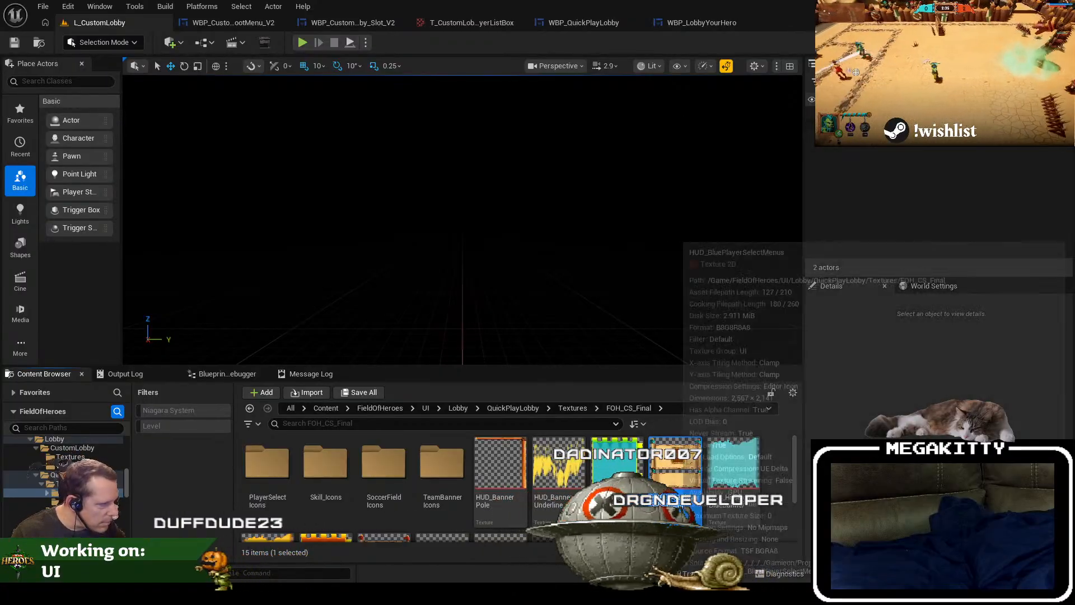
pyautogui.rightClick(664, 467)
pyautogui.scroll(-2, 798, 553)
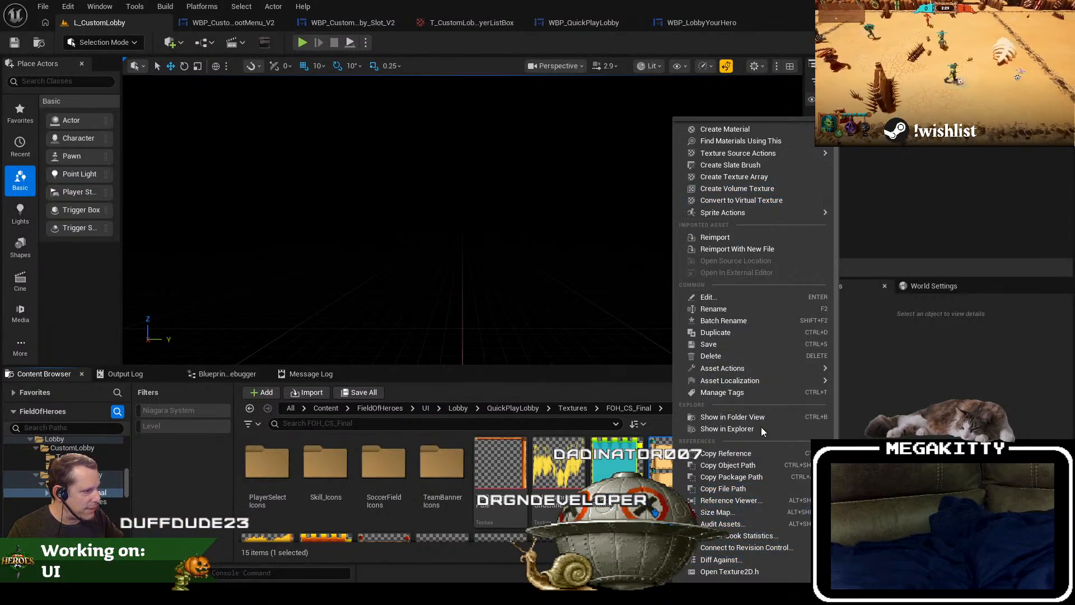
pyautogui.click(756, 491)
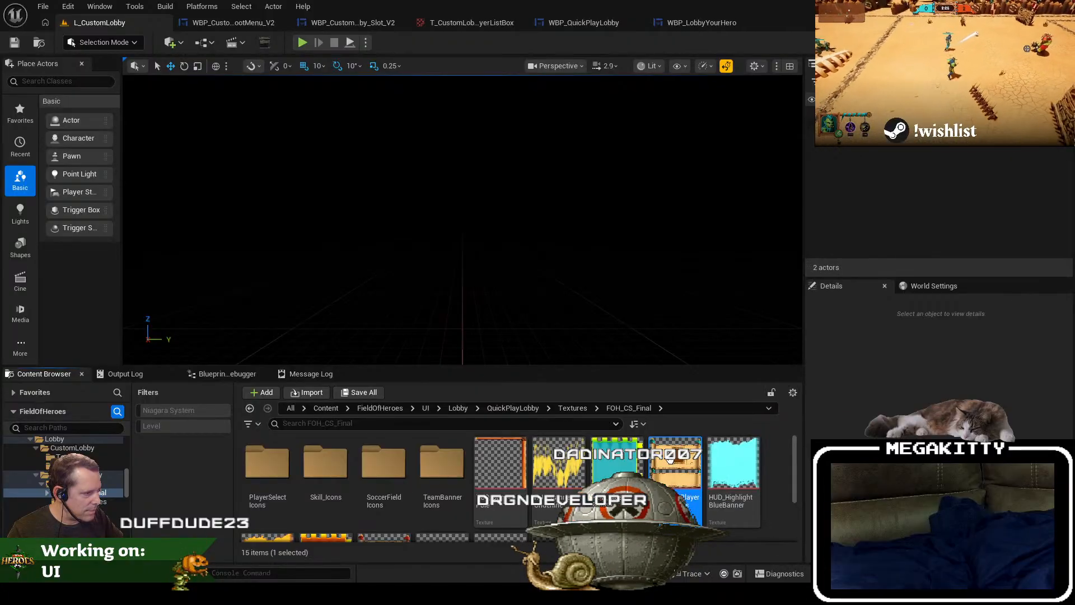
pyautogui.doubleClick(671, 461)
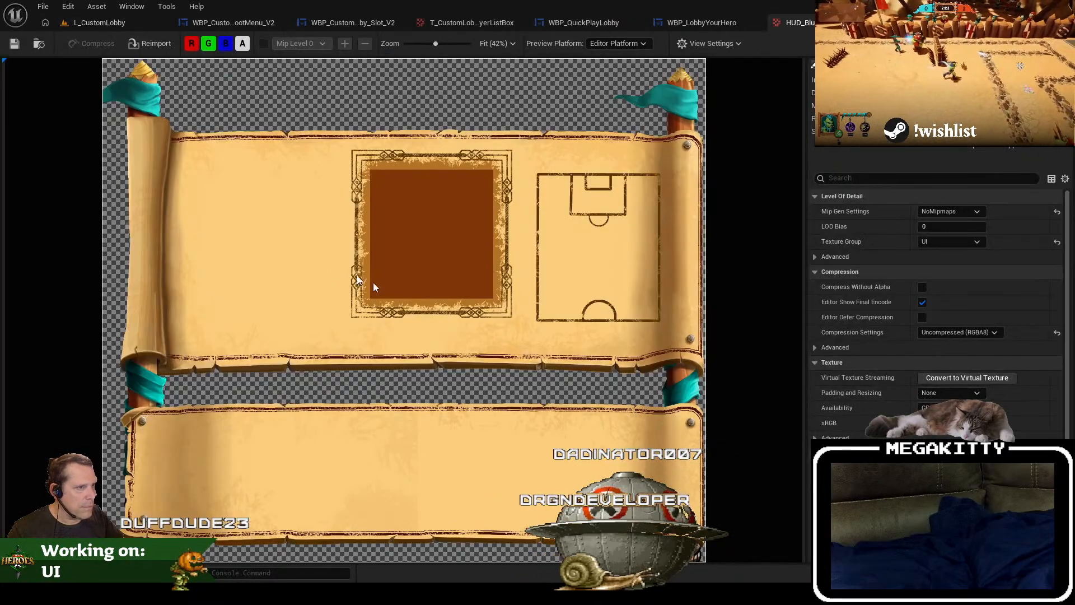
# Step: Compare the HUD_BluePlayerSelectMenus artwork with the layout of the WBP_LobbyYourHero widget
pyautogui.scroll(-1, 497, 328)
pyautogui.scroll(1, 497, 328)
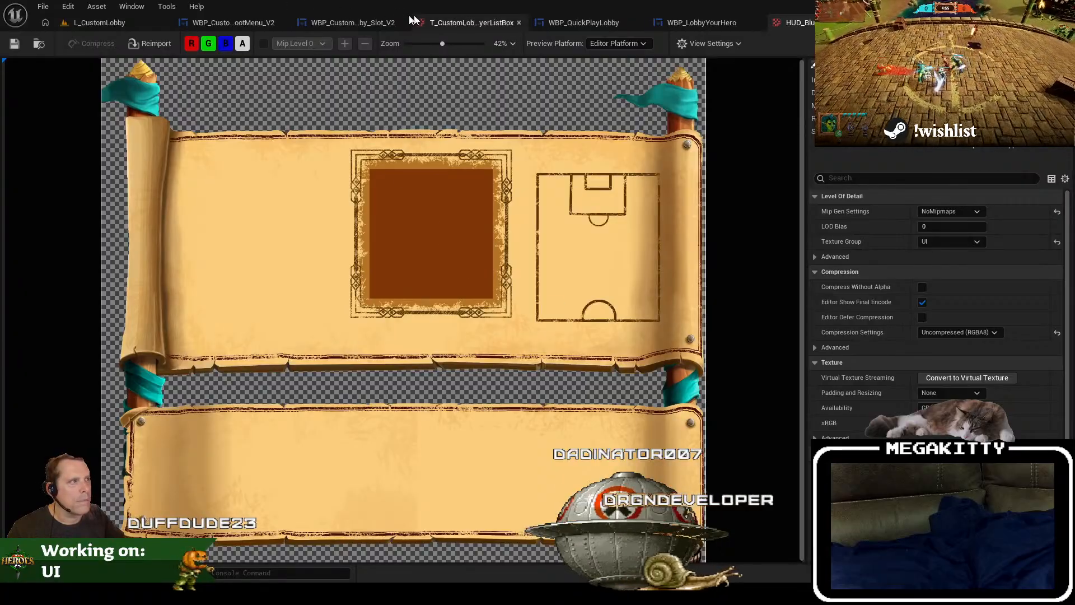
pyautogui.click(727, 26)
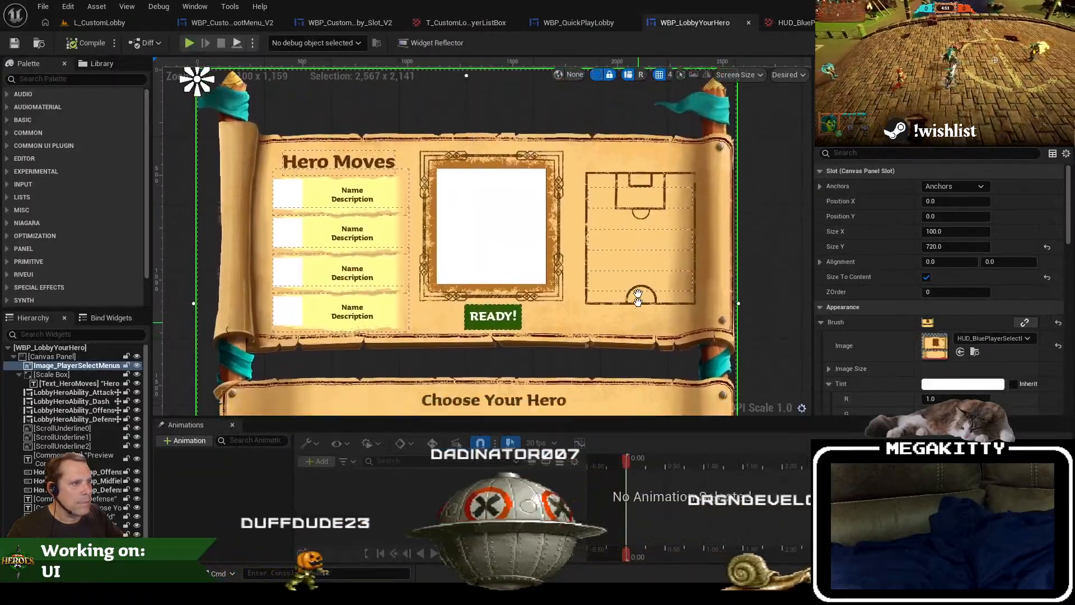
pyautogui.moveTo(639, 298); pyautogui.dragTo(638, 190)
pyautogui.click(791, 23)
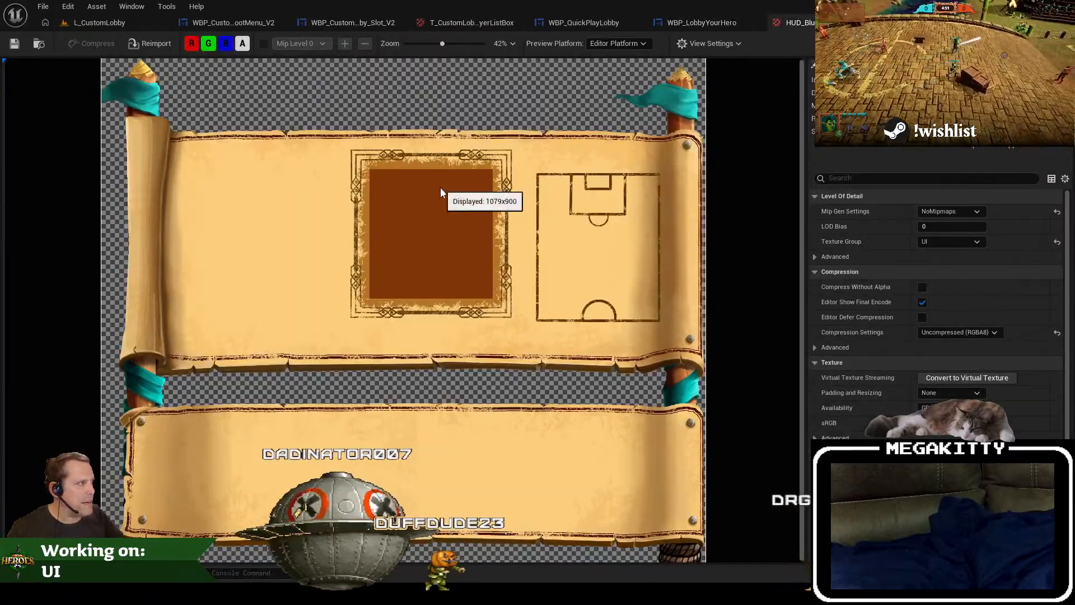
# Step: Look for the texture's source file in the import dialog, cancel the import, and close the HUD_BluePlayerSelectMenus texture
pyautogui.scroll(-3, 941, 314)
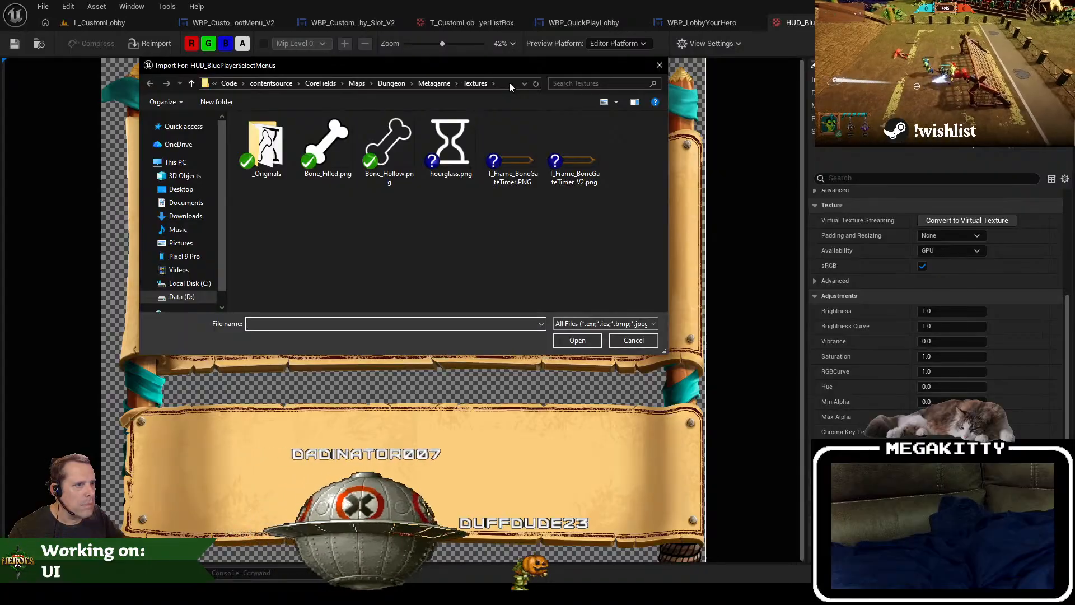
pyautogui.click(634, 341)
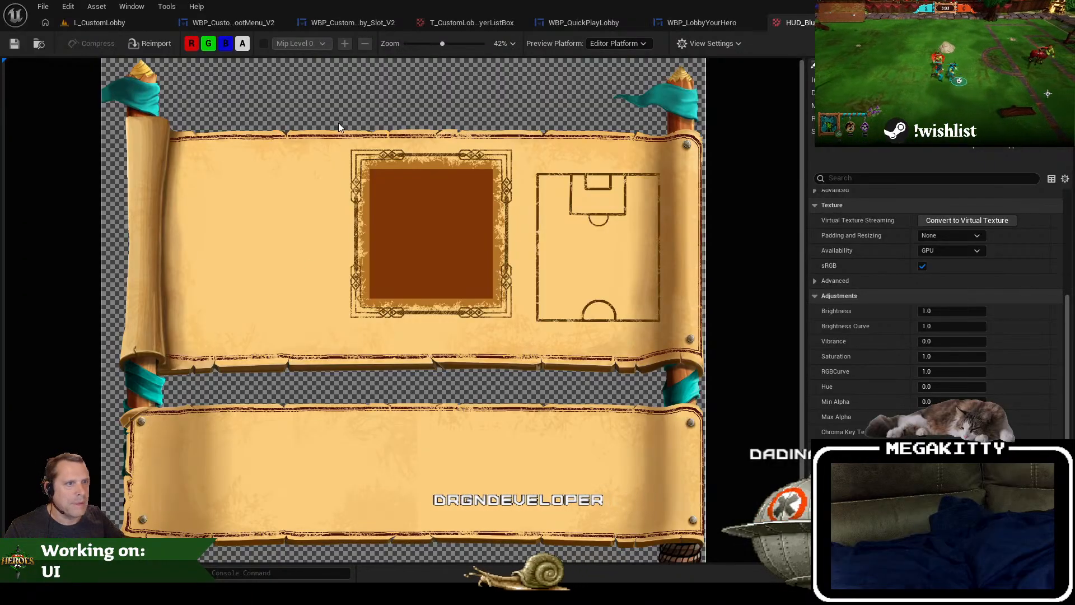
pyautogui.click(875, 23)
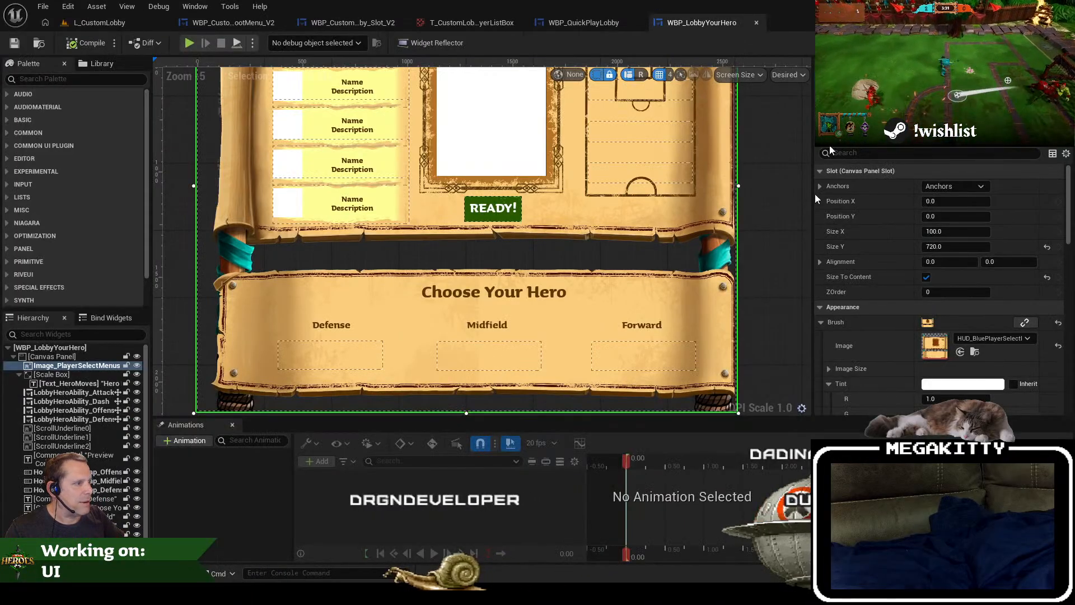
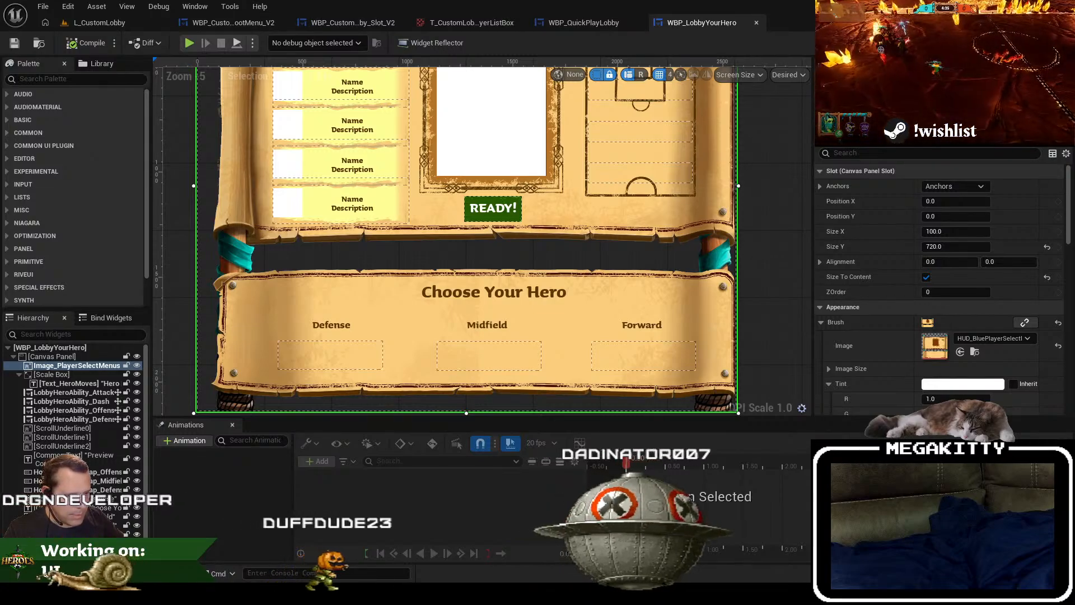
# Step: Switch to GIMP and create a new 2474 × 1418 px image filled with transparency
pyautogui.hotkey('alt', 'Tab')
pyautogui.keyDown('ctrl'); pyautogui.scroll(-4, 361, 261); pyautogui.keyUp('ctrl')
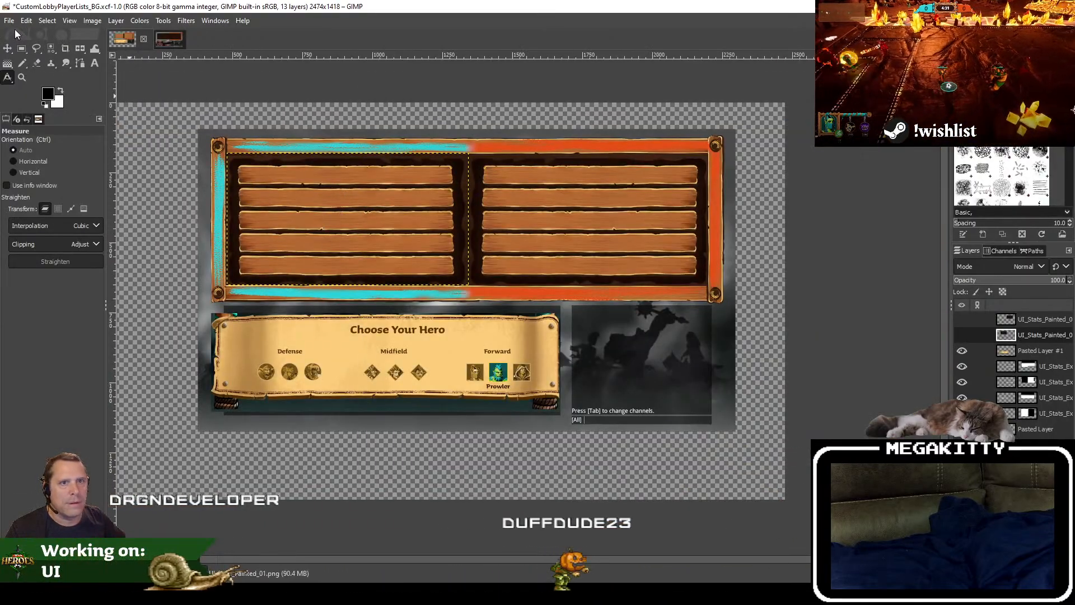
pyautogui.click(9, 20)
pyautogui.click(22, 33)
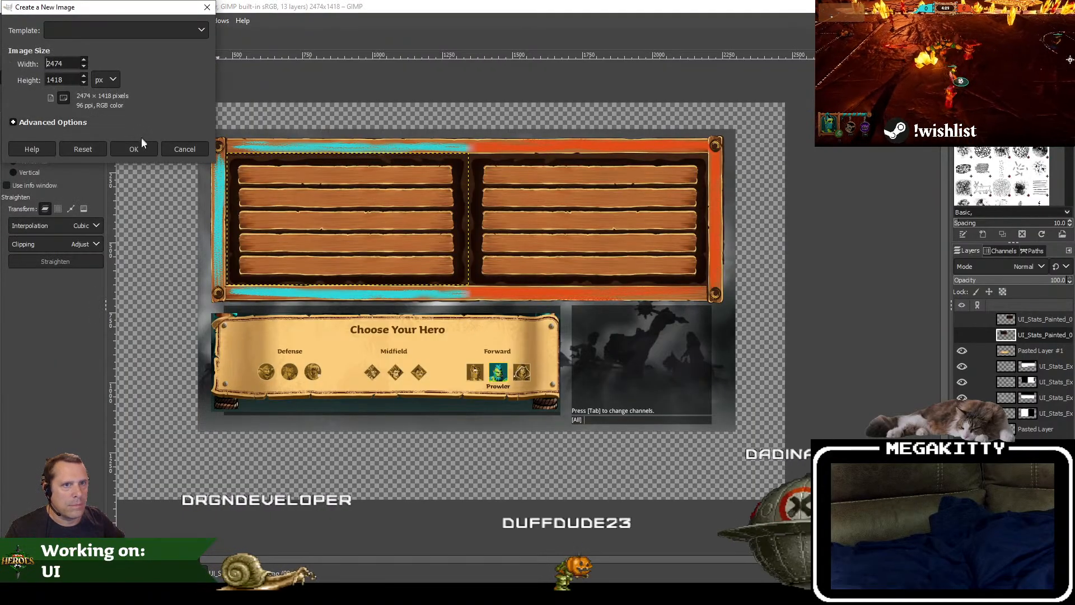
pyautogui.click(58, 125)
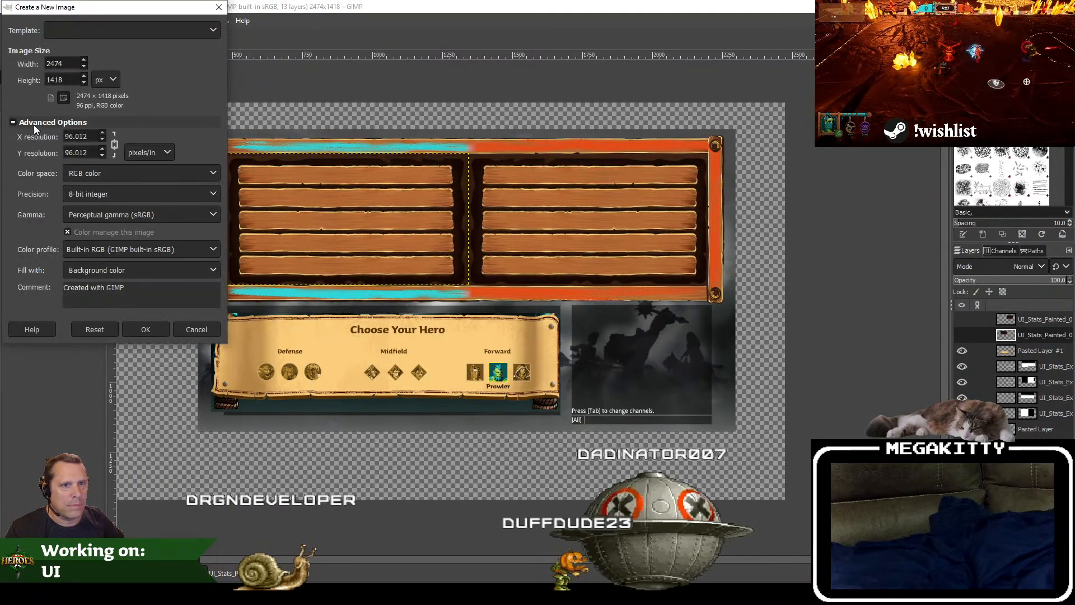
pyautogui.click(88, 270)
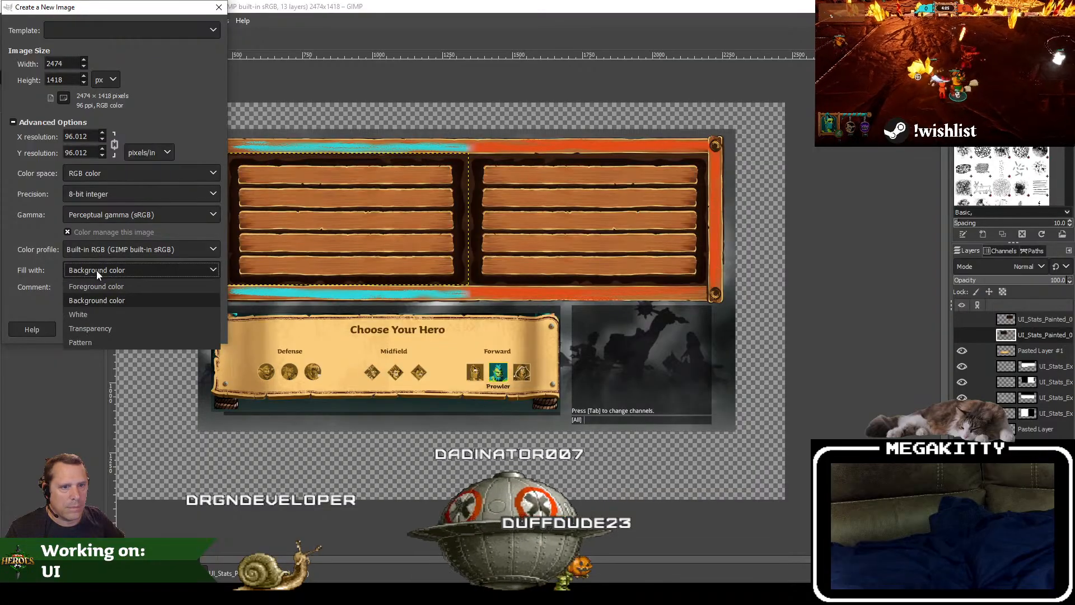
pyautogui.click(102, 330)
pyautogui.click(149, 329)
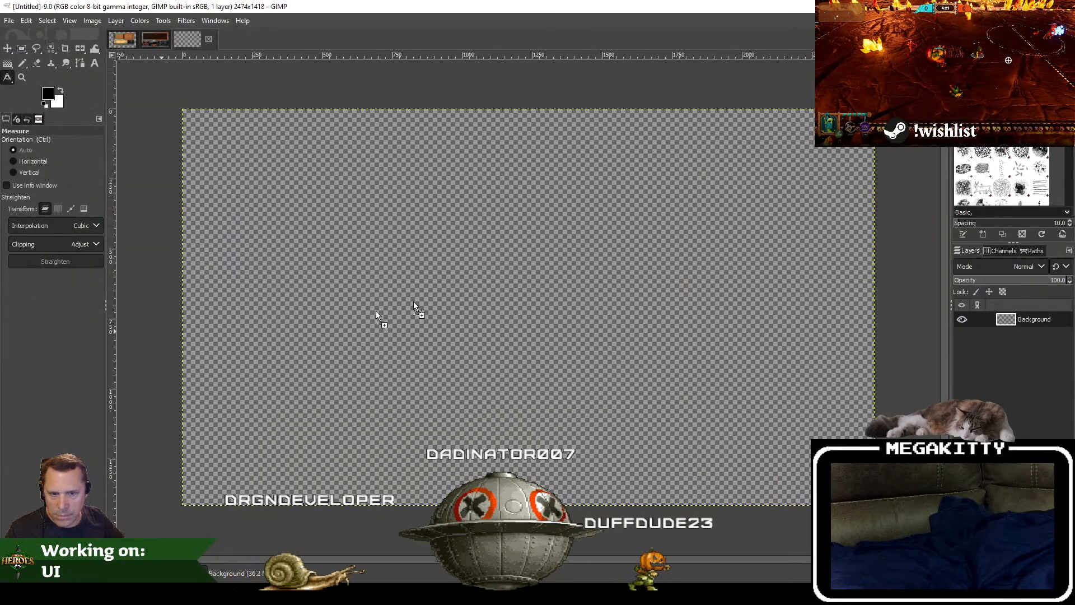
# Step: Add the HUD_BluePlayerSelectMenus image as a layer, shift it upward, and fit the canvas to the layers
pyautogui.hotkey('ctrl', 'v')
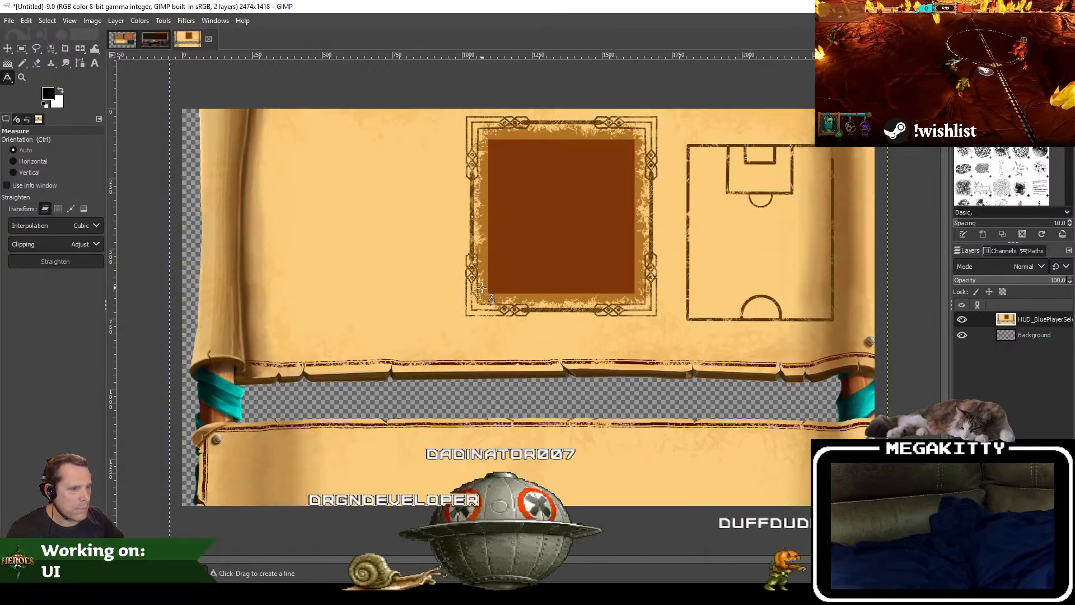
pyautogui.click(9, 50)
pyautogui.moveTo(472, 326); pyautogui.dragTo(480, 216)
pyautogui.click(93, 20)
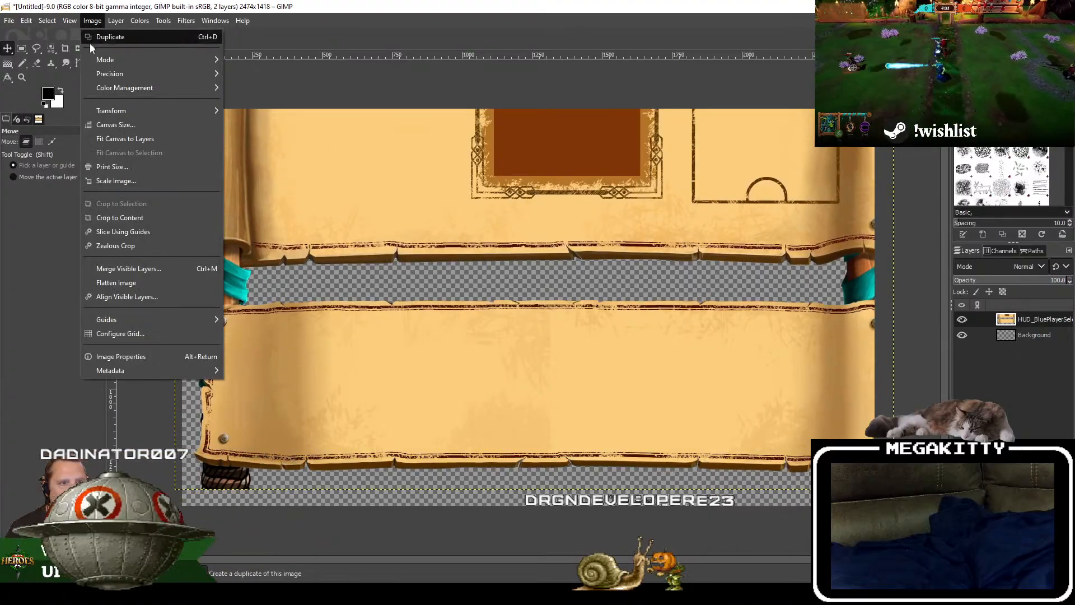
pyautogui.click(139, 141)
pyautogui.hotkey('shift', 'ctrl', 'j')
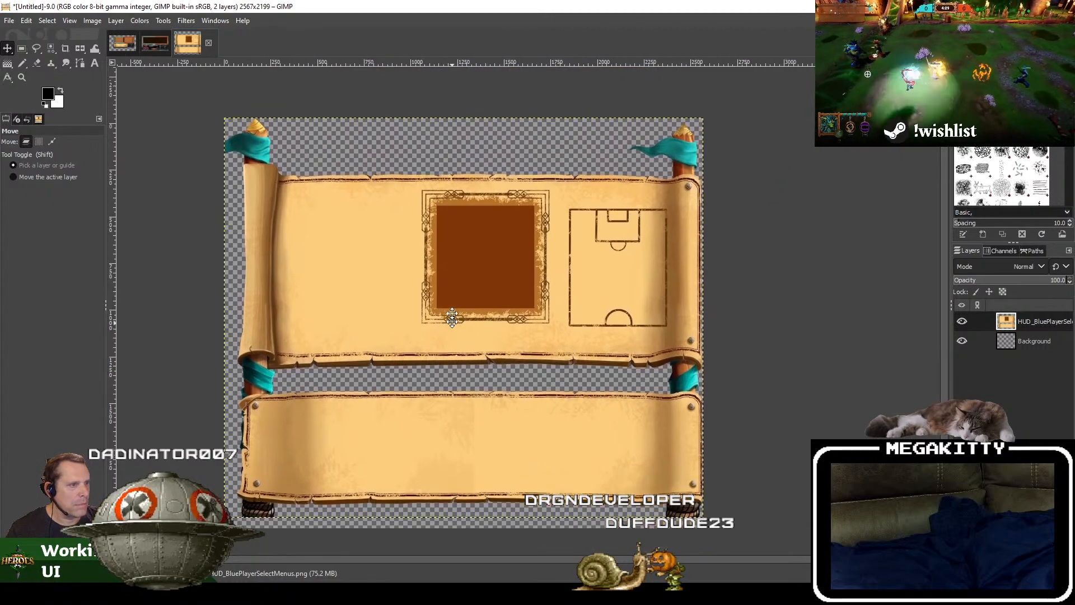
pyautogui.moveTo(453, 317); pyautogui.dragTo(493, 304)
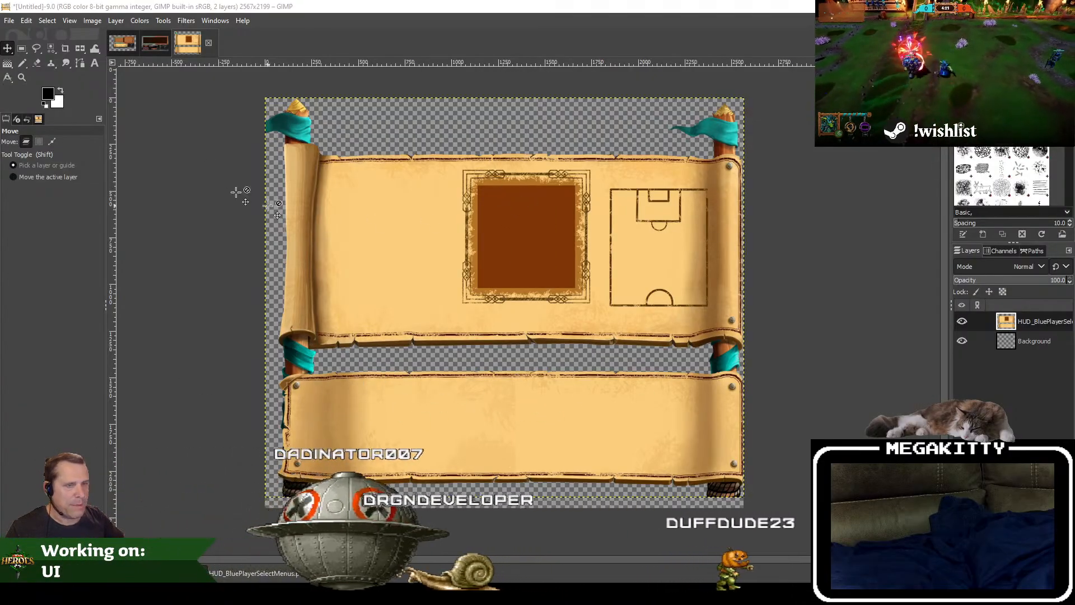
# Step: Select the ornate square frame on the upper scroll, about 695 × 727 px, and crop the image to it
pyautogui.click(22, 48)
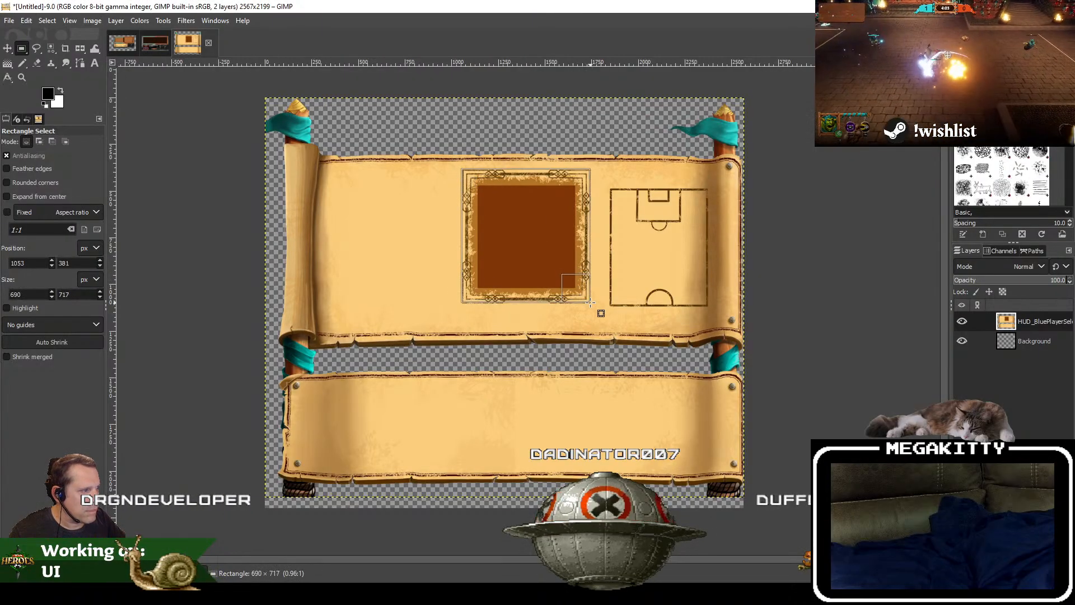
pyautogui.scroll(2, 485, 208)
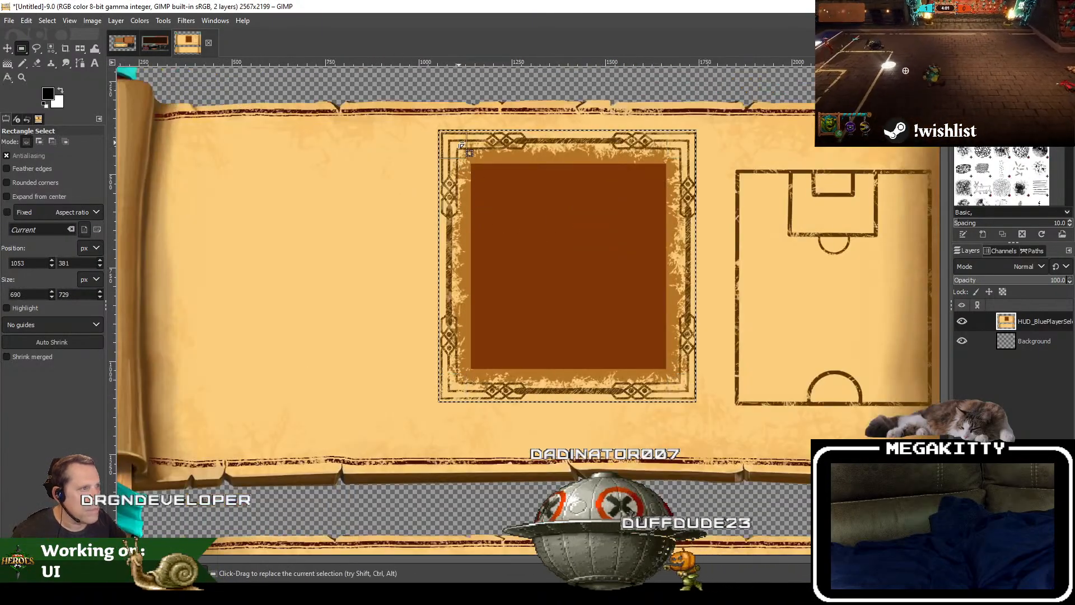
pyautogui.scroll(1, 460, 144)
pyautogui.moveTo(640, 266); pyautogui.dragTo(525, 257)
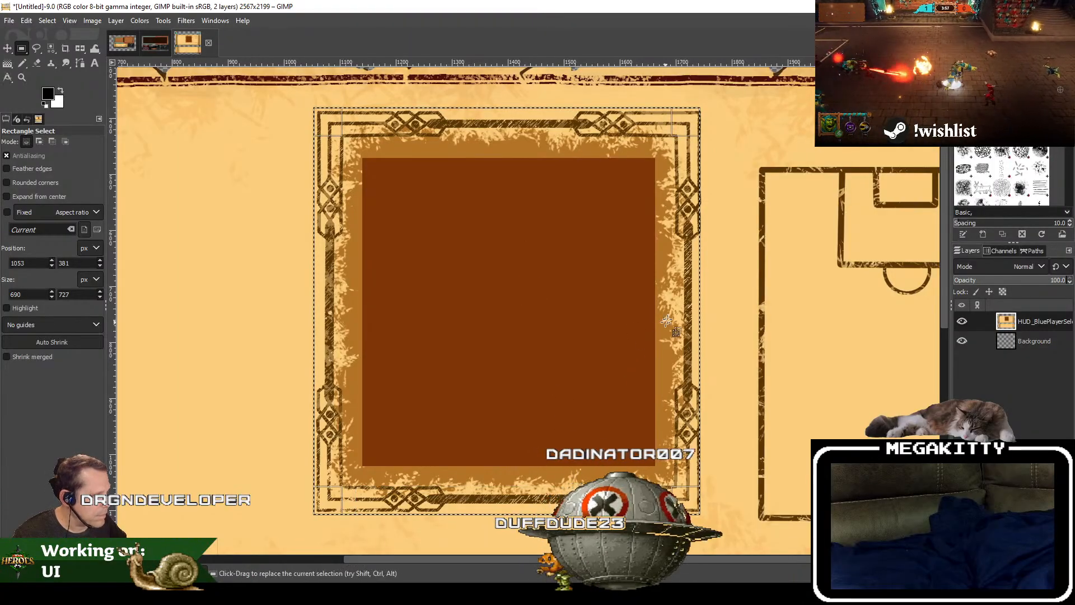
pyautogui.moveTo(688, 310); pyautogui.dragTo(690, 310)
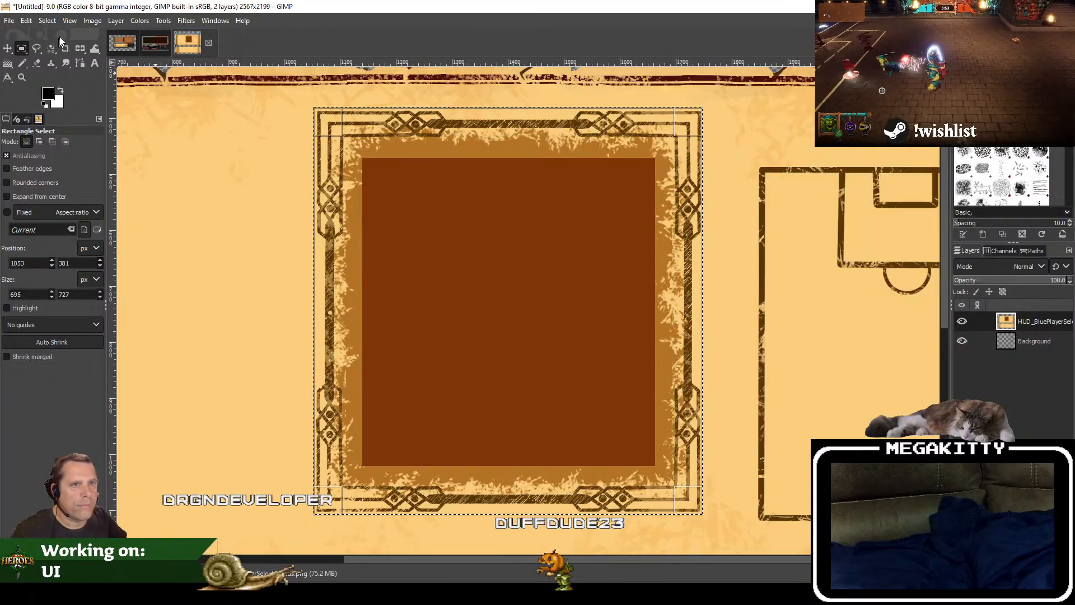
pyautogui.click(93, 20)
pyautogui.click(123, 199)
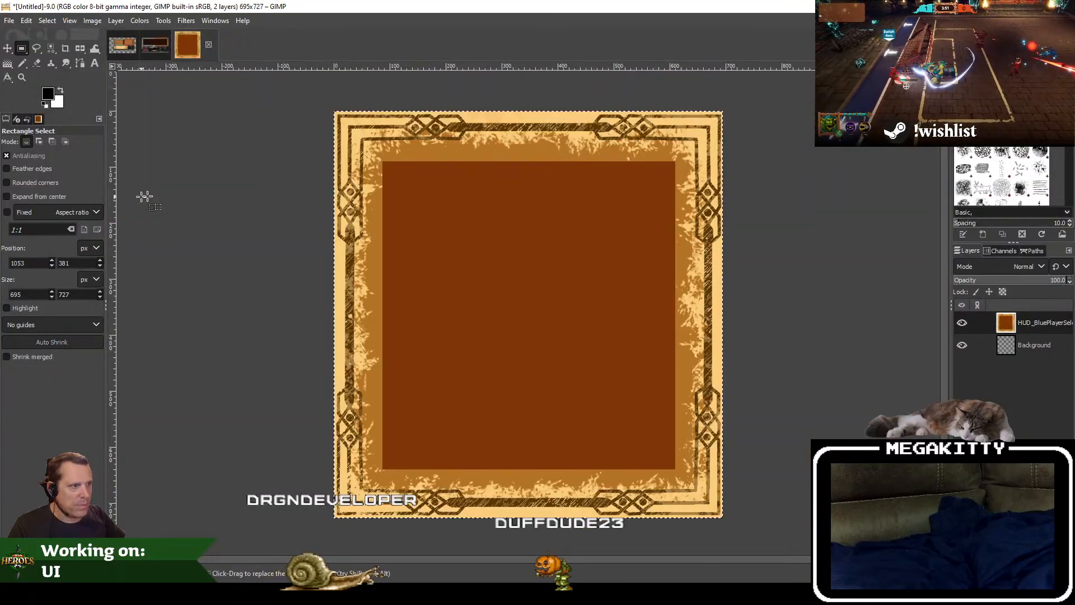
# Step: Export the cropped frame as CustomLobbyFieldSelect.png in the CustomLobby Textures folder with the default PNG options
pyautogui.click(9, 23)
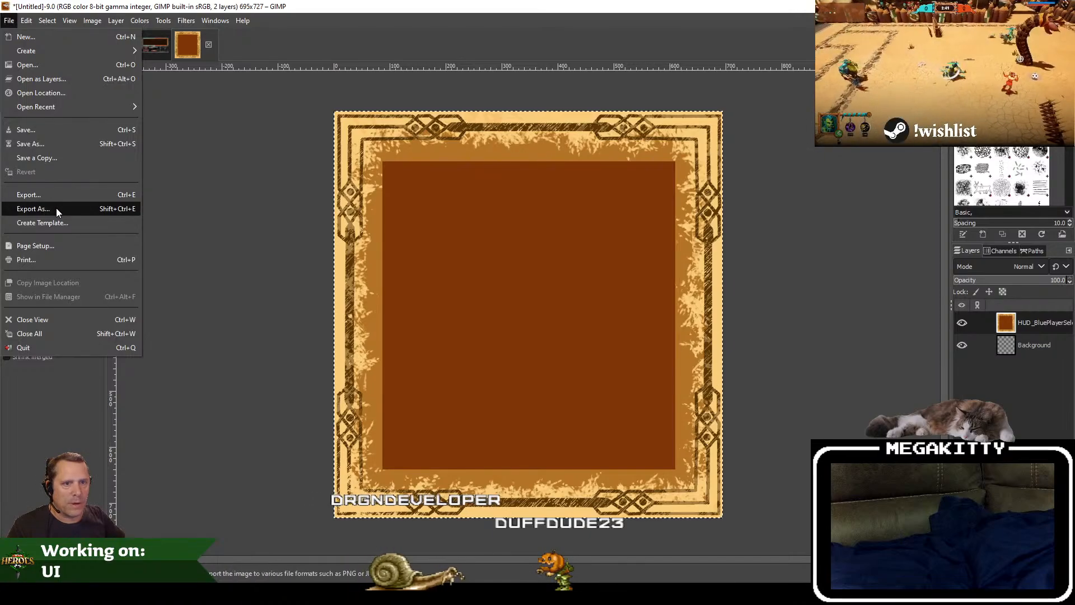
pyautogui.click(34, 209)
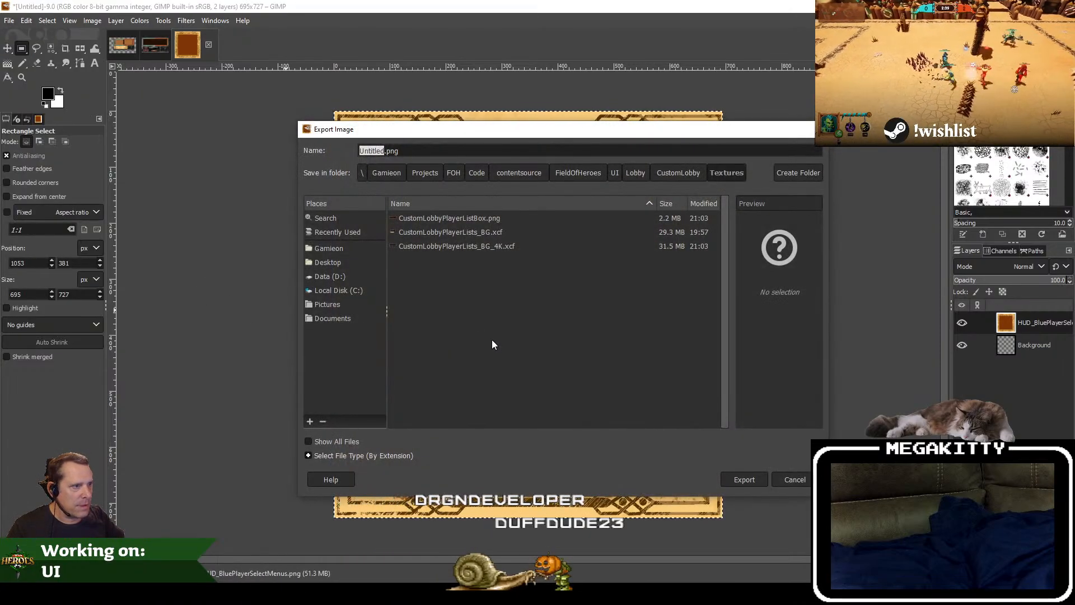
pyautogui.write('CustomLobbyPlaye')
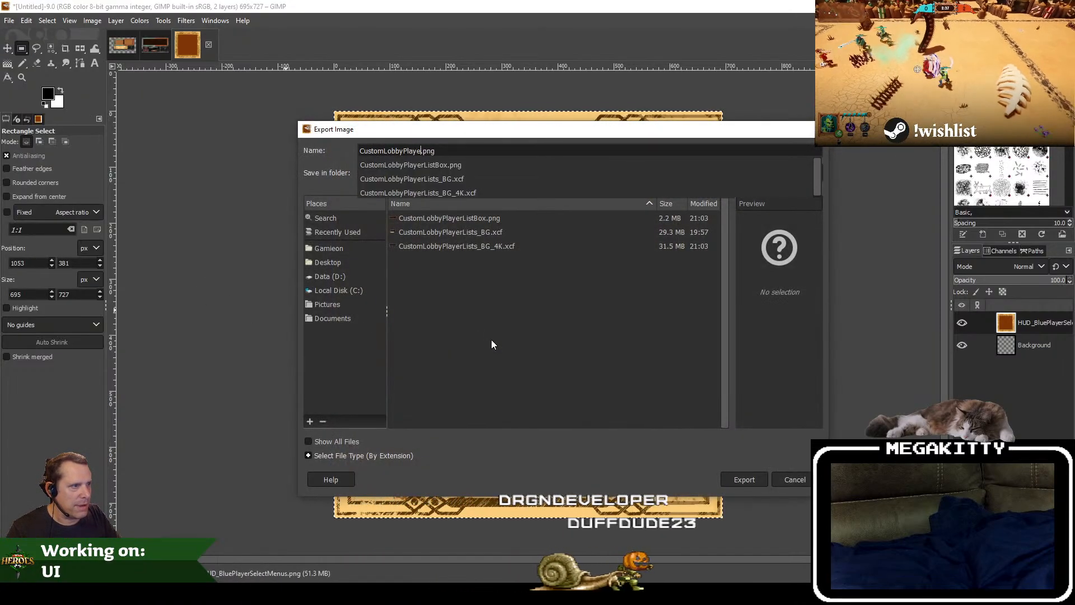
pyautogui.press('BackSpace')
pyautogui.press('BackSpace')
pyautogui.press('BackSpace')
pyautogui.press('BackSpace')
pyautogui.press('BackSpace')
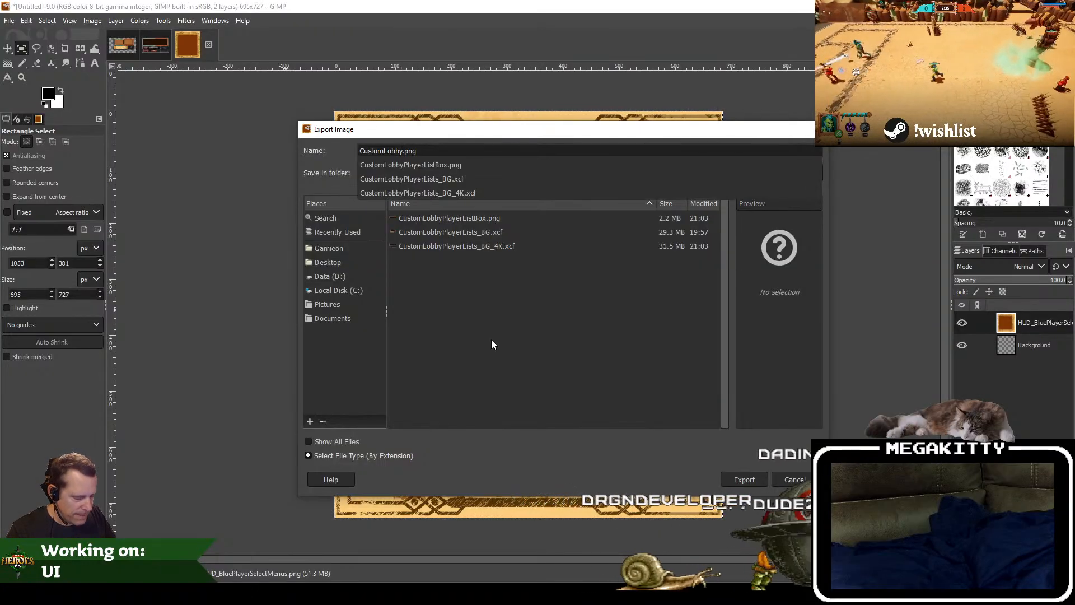
pyautogui.write('FieldSele')
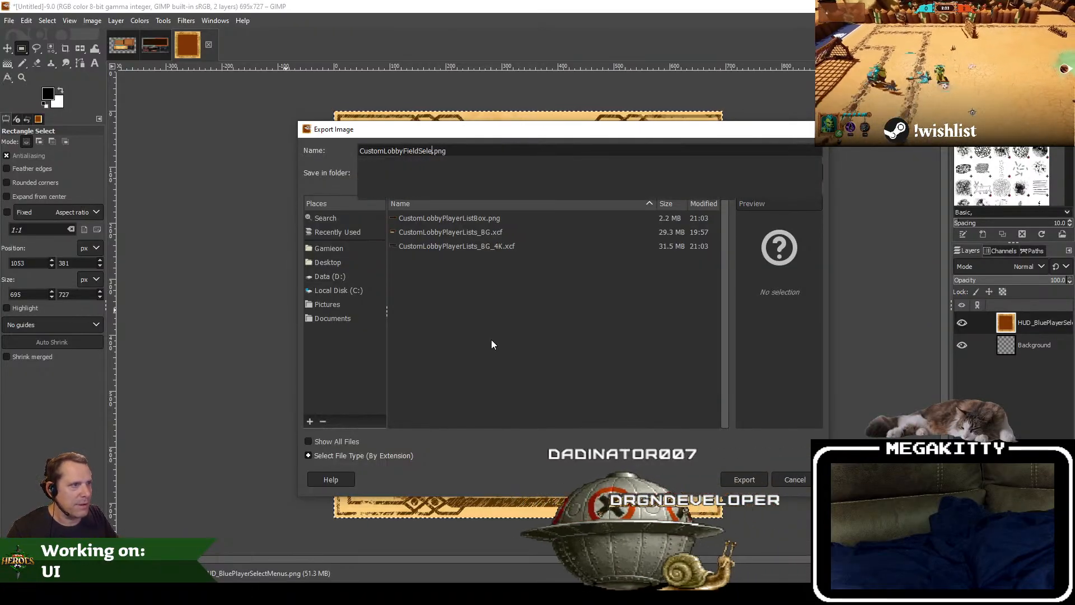
pyautogui.press('Return')
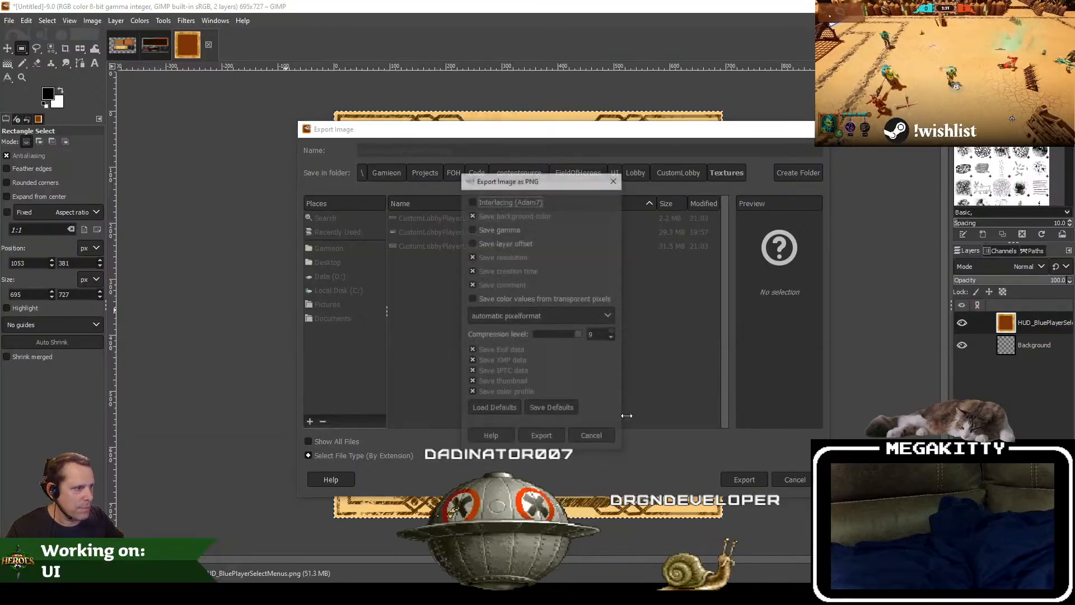
pyautogui.click(537, 435)
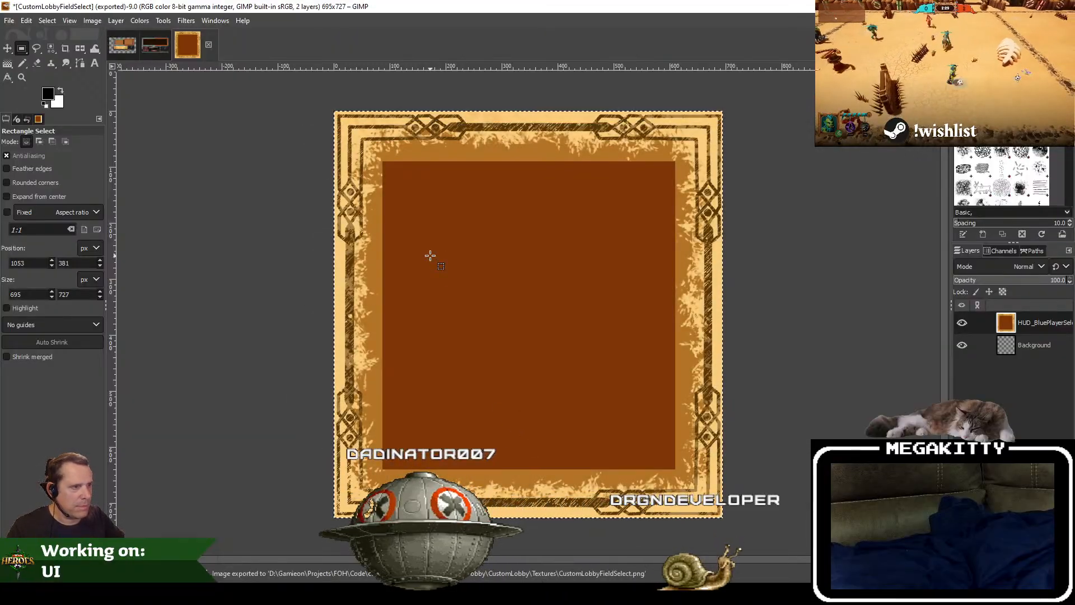
# Step: Undo the crop to bring back the full scroll artwork
pyautogui.scroll(-1, 430, 256)
pyautogui.hotkey('ctrl', 'z')
pyautogui.scroll(-2, 434, 255)
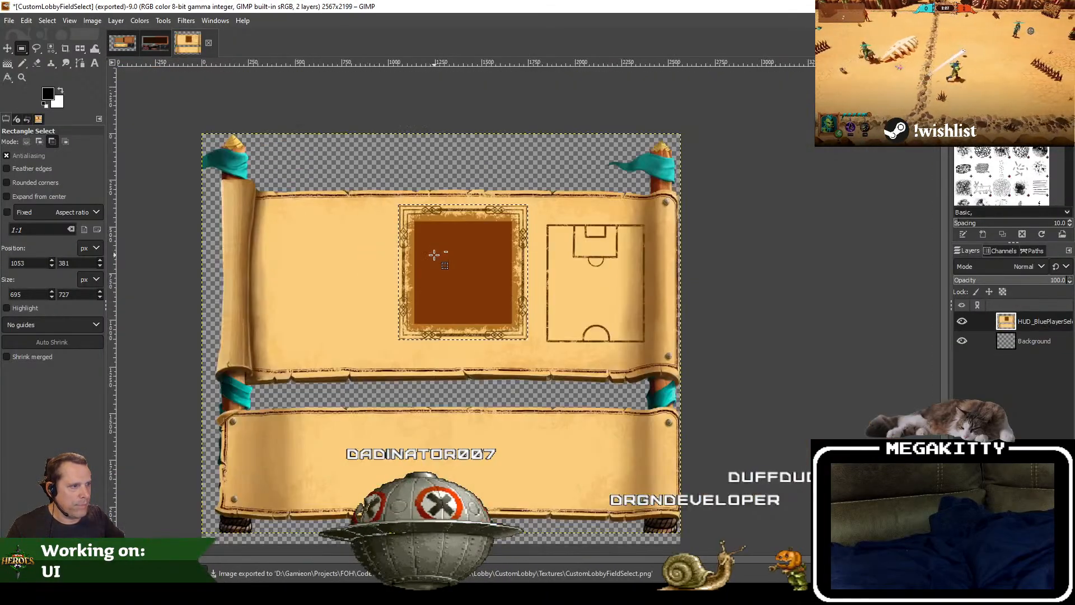
pyautogui.scroll(-1, 434, 255)
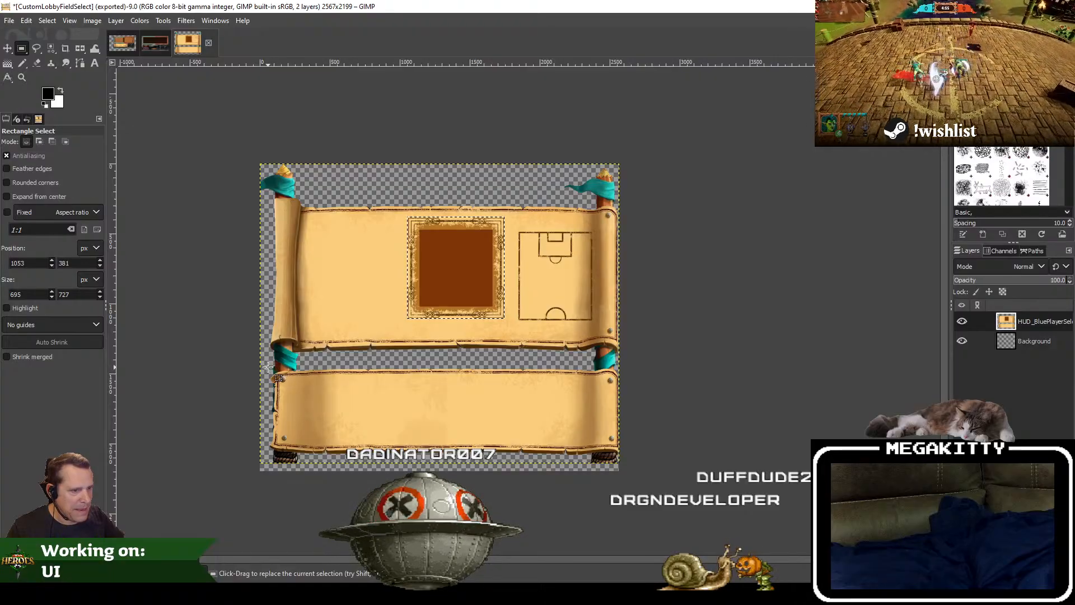
# Step: Select the lower scroll banner, about 2544 × 648 px, and crop the artwork layer to that selection
pyautogui.moveTo(481, 432); pyautogui.dragTo(623, 459)
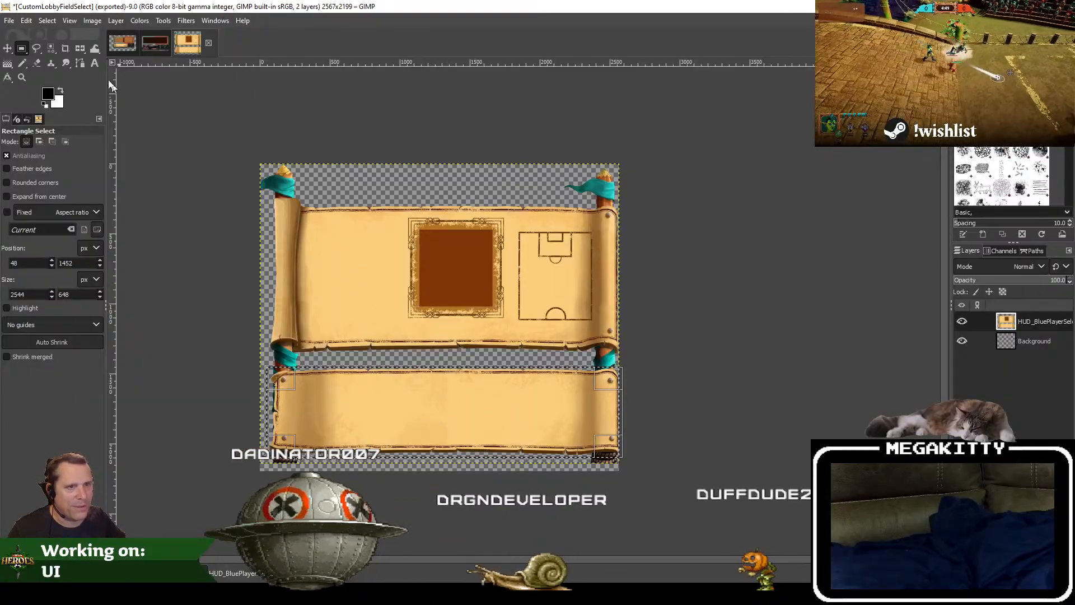
pyautogui.click(87, 21)
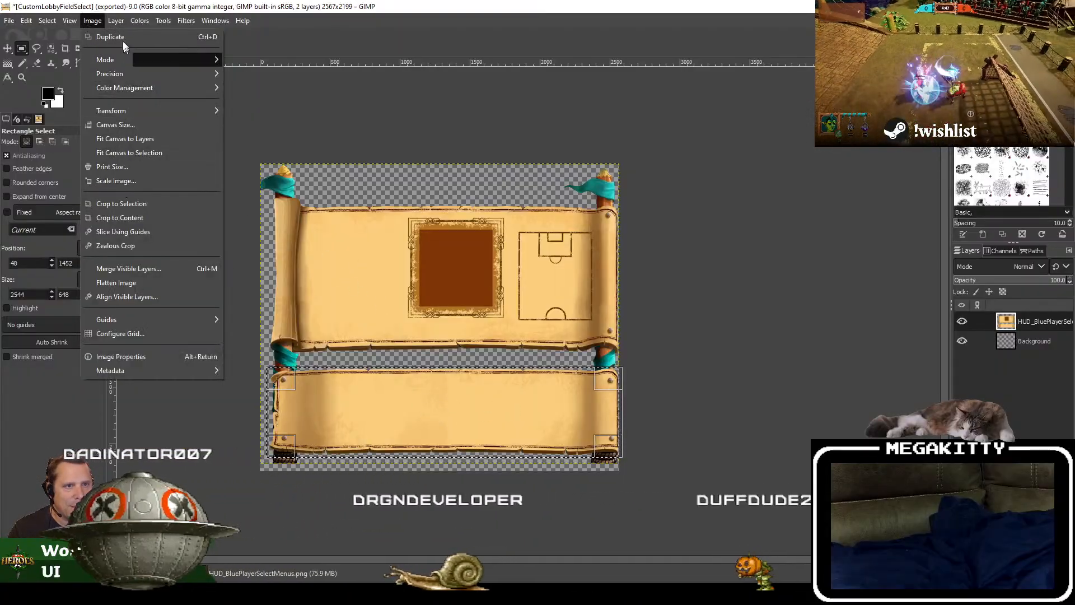
pyautogui.moveTo(115, 20)
pyautogui.click(134, 235)
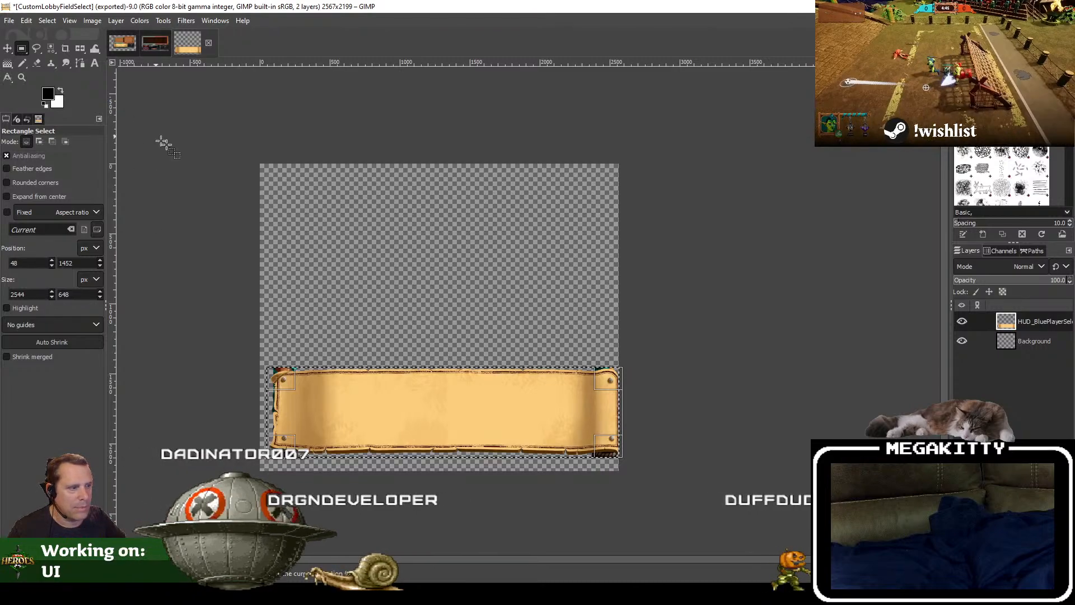
# Step: Clear the selection and delete the empty Background layer
pyautogui.click(47, 20)
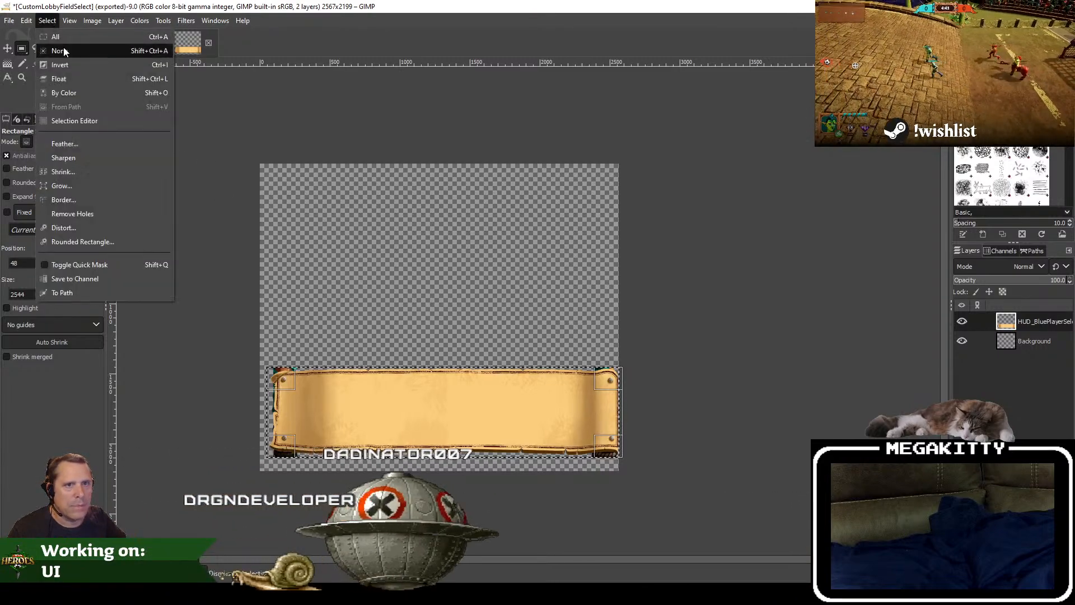
pyautogui.click(63, 46)
pyautogui.rightClick(1036, 344)
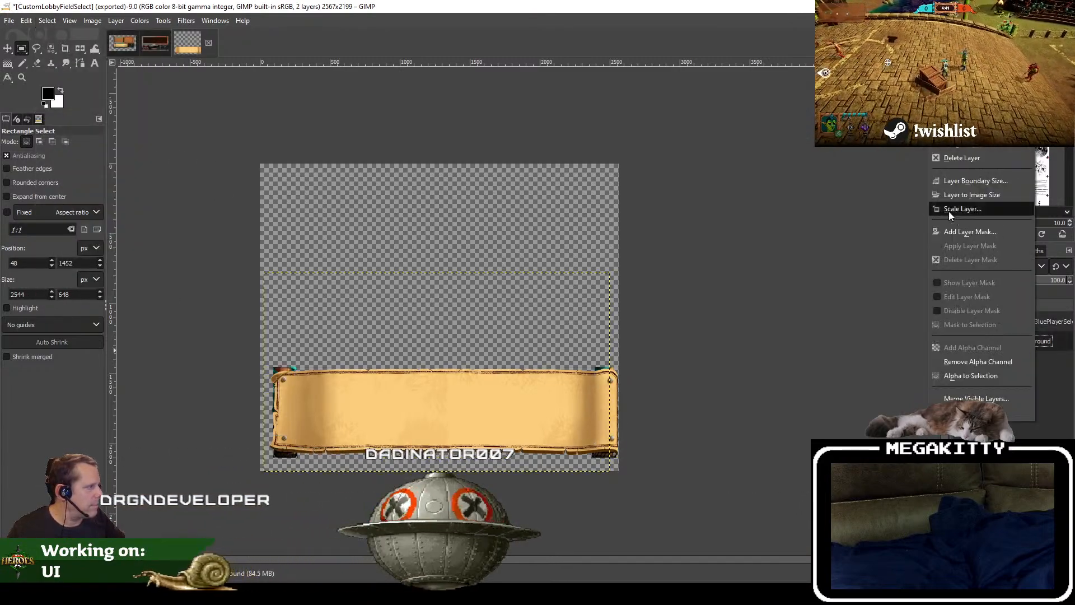
pyautogui.click(962, 158)
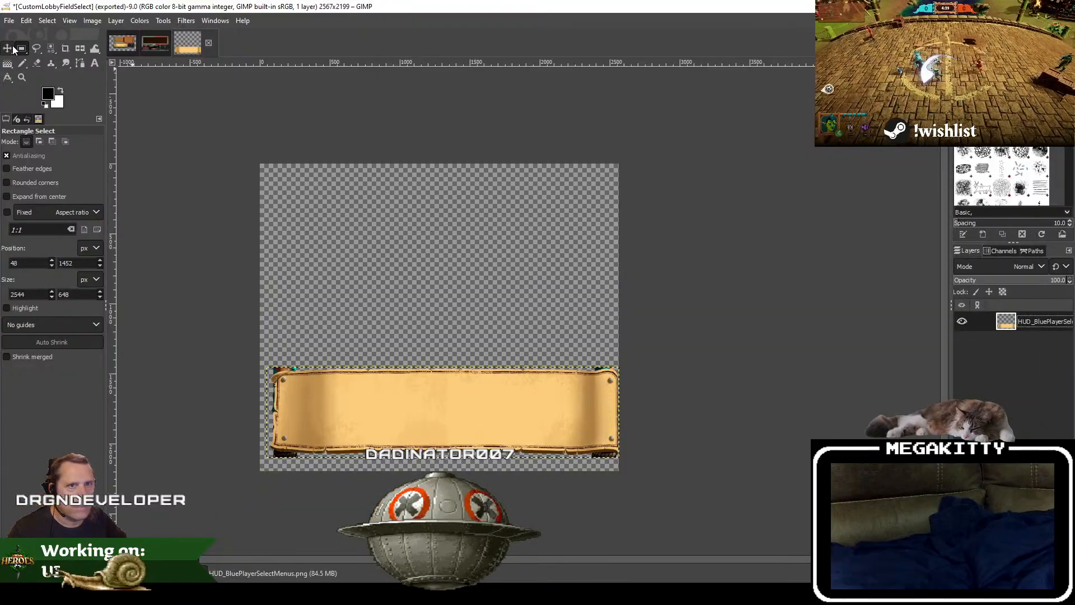
# Step: Move the banner layer up toward the middle of the canvas
pyautogui.press('m')
pyautogui.moveTo(453, 384); pyautogui.dragTo(441, 308)
pyautogui.scroll(2, 336, 308)
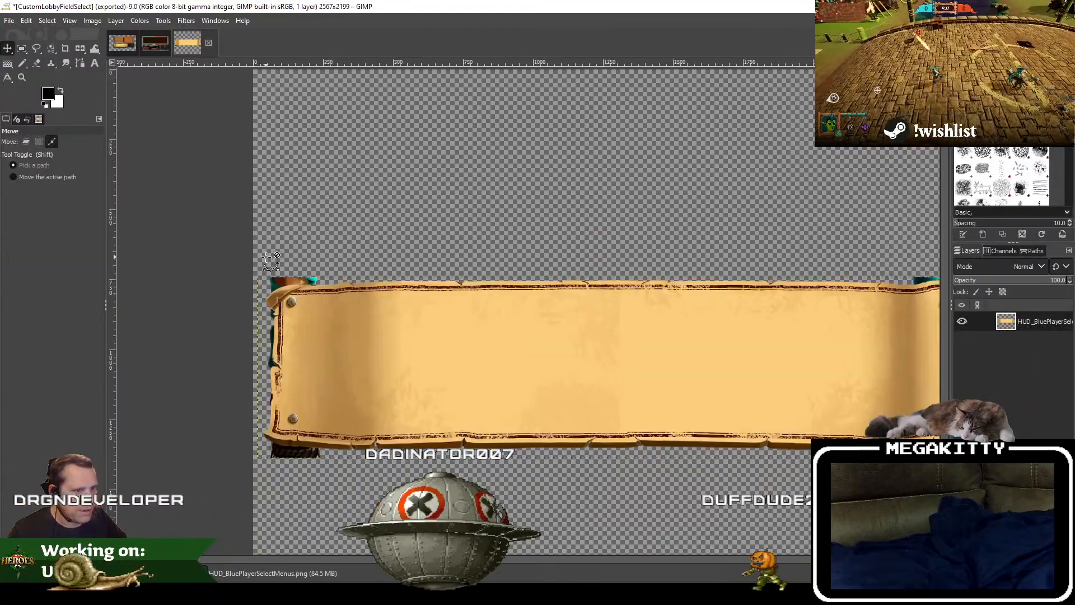
# Step: Select the teal ribbon remnant above the banner's upper-left corner by color and delete it
pyautogui.scroll(2, 335, 306)
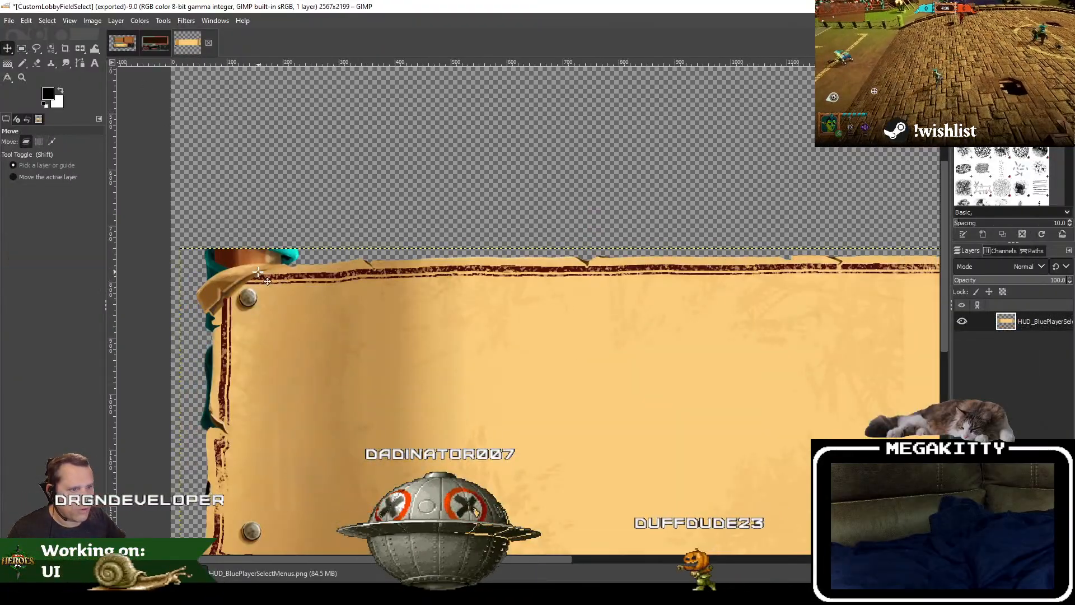
pyautogui.click(46, 21)
pyautogui.click(64, 92)
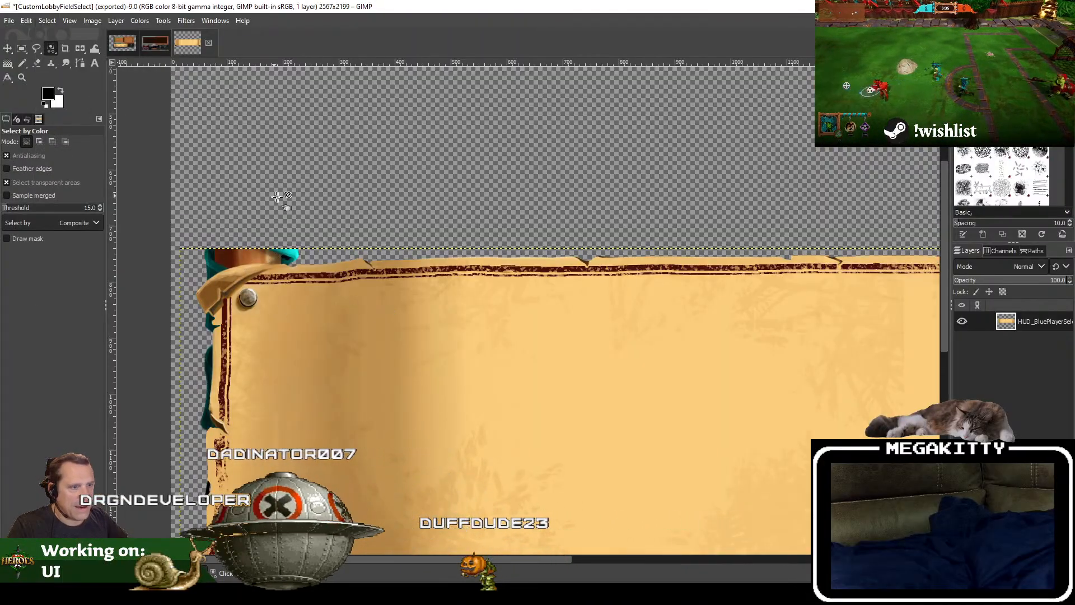
pyautogui.scroll(-2, 278, 196)
pyautogui.scroll(2, 279, 156)
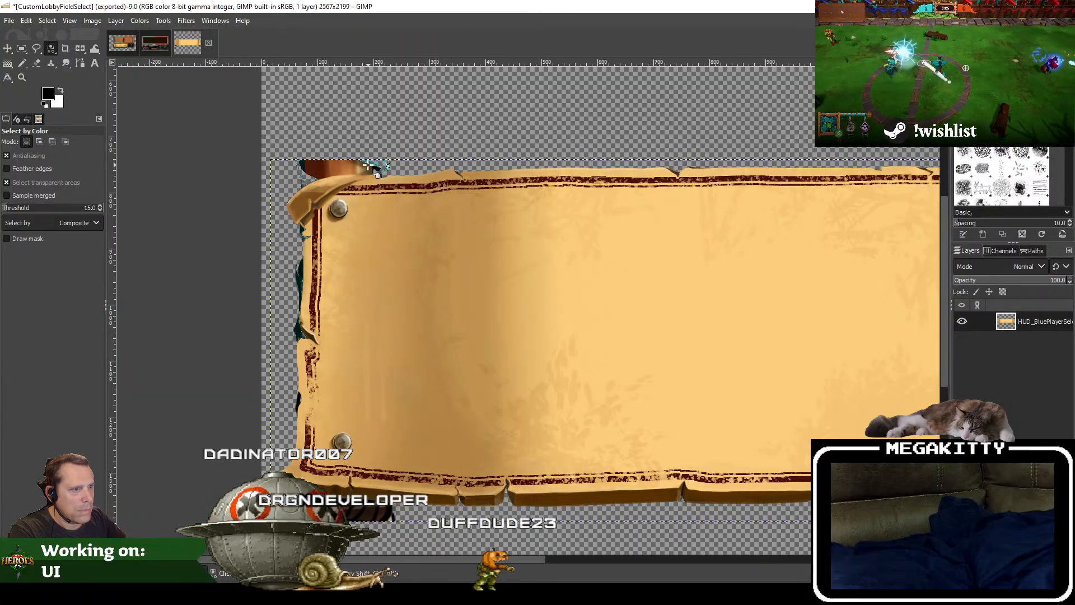
pyautogui.scroll(3, 360, 180)
pyautogui.click(402, 134)
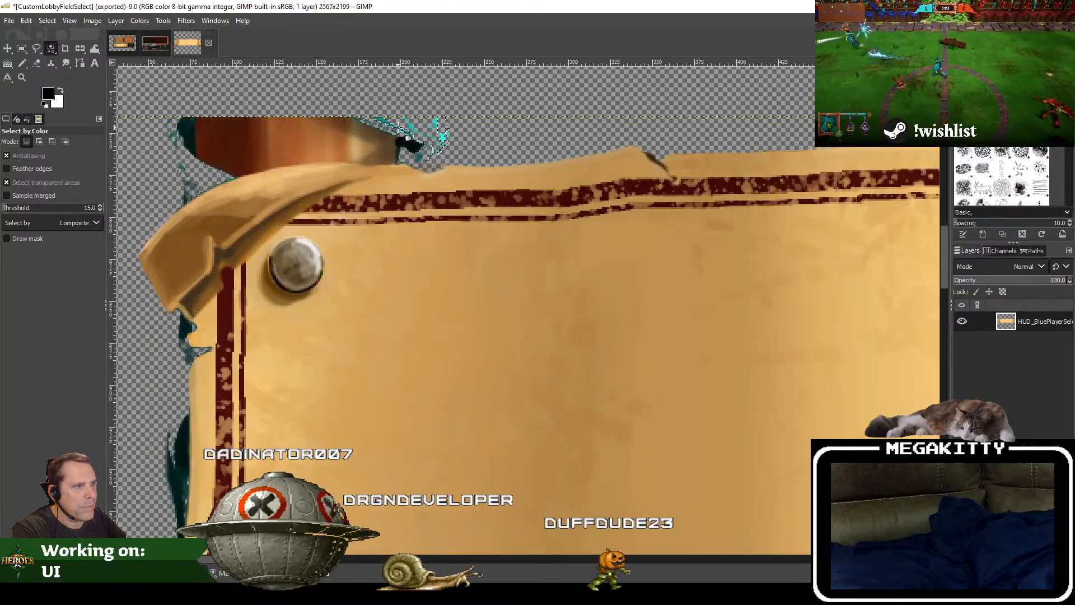
pyautogui.press('Delete')
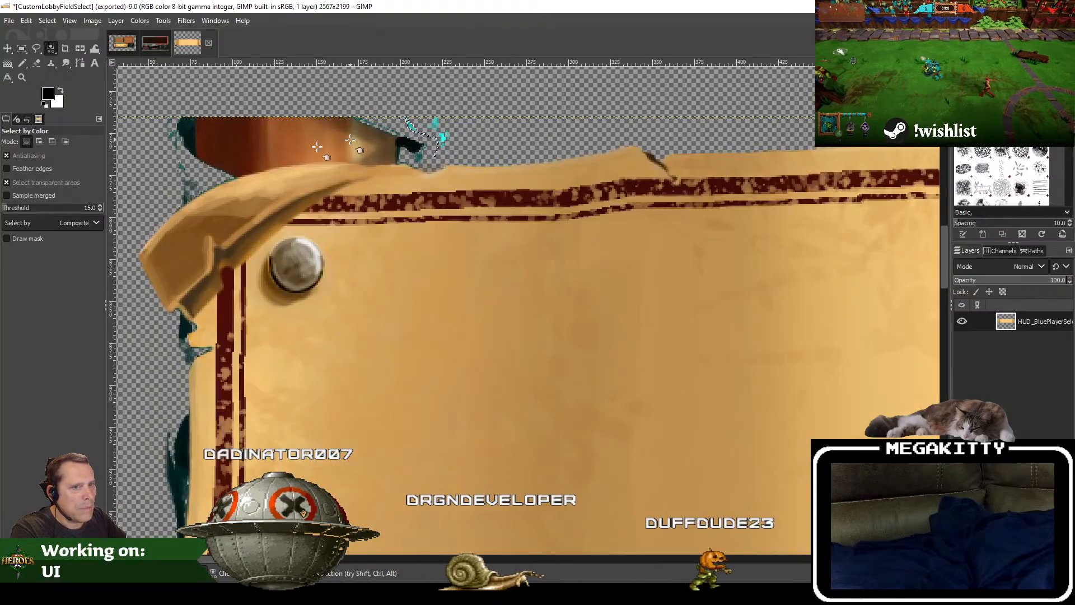
# Step: Raise the Select by Color threshold to 30 and delete the remaining cyan fragments above the banner's upper-left edge
pyautogui.doubleClick(88, 208)
pyautogui.write('30')
pyautogui.press('Return')
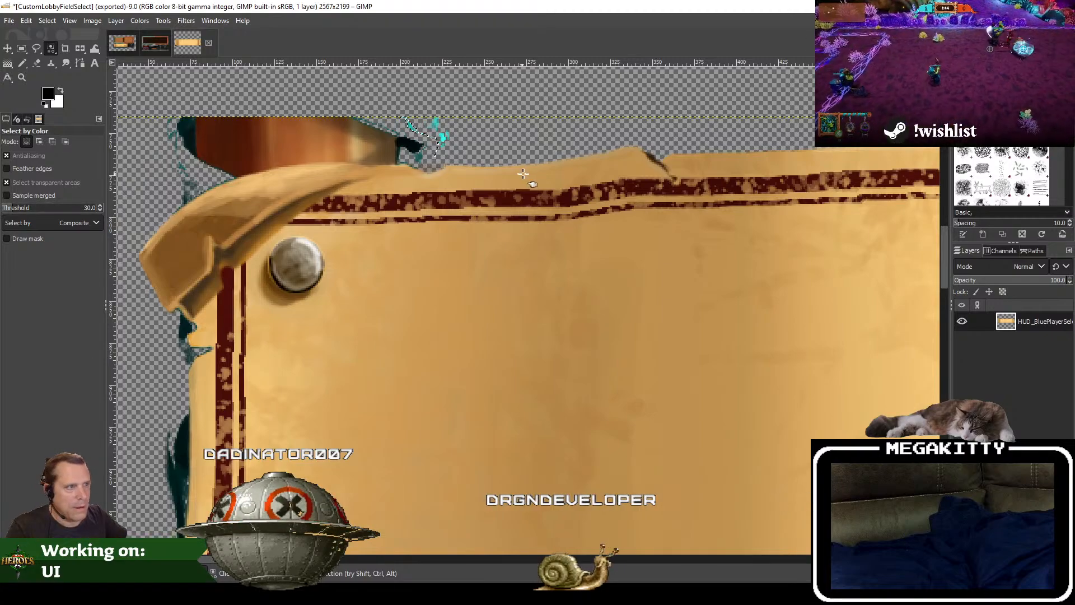
pyautogui.click(424, 143)
pyautogui.click(421, 139)
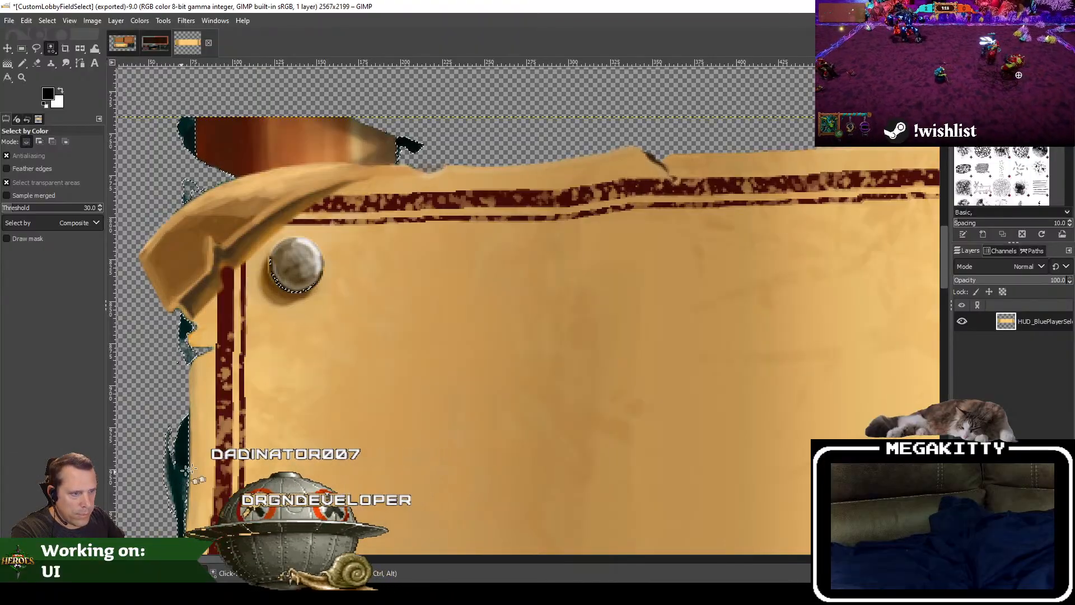
pyautogui.scroll(-4, 297, 271)
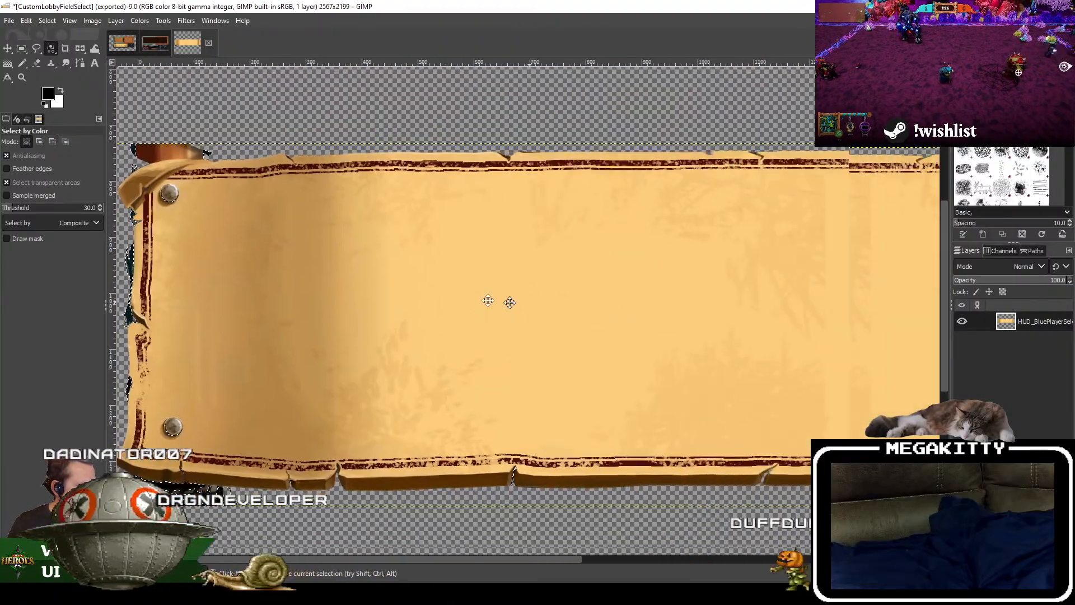
pyautogui.scroll(-2, 269, 278)
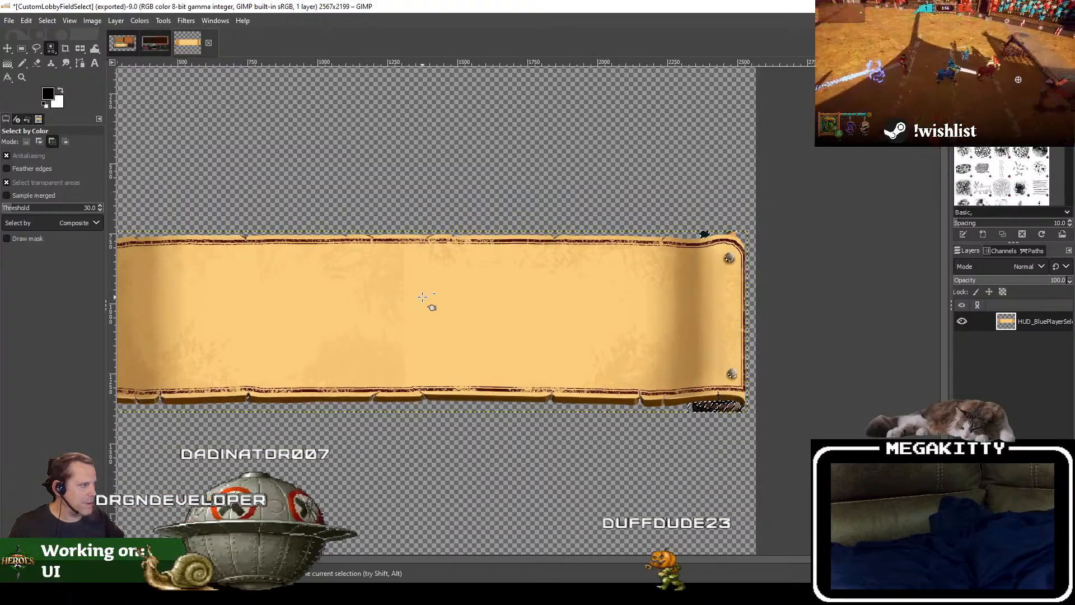
pyautogui.scroll(2, 720, 304)
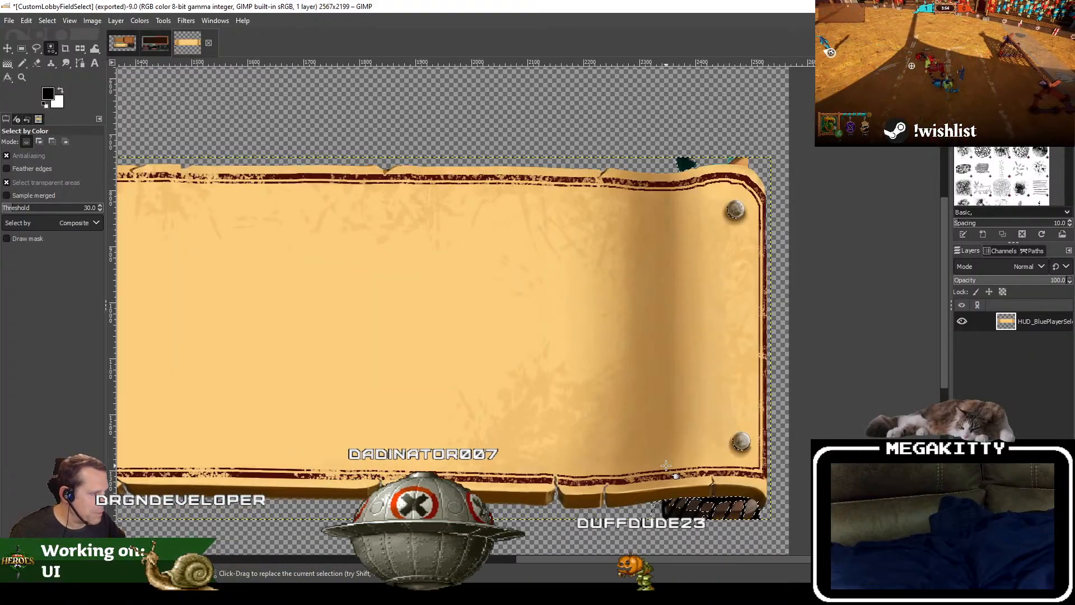
pyautogui.click(49, 21)
pyautogui.click(58, 46)
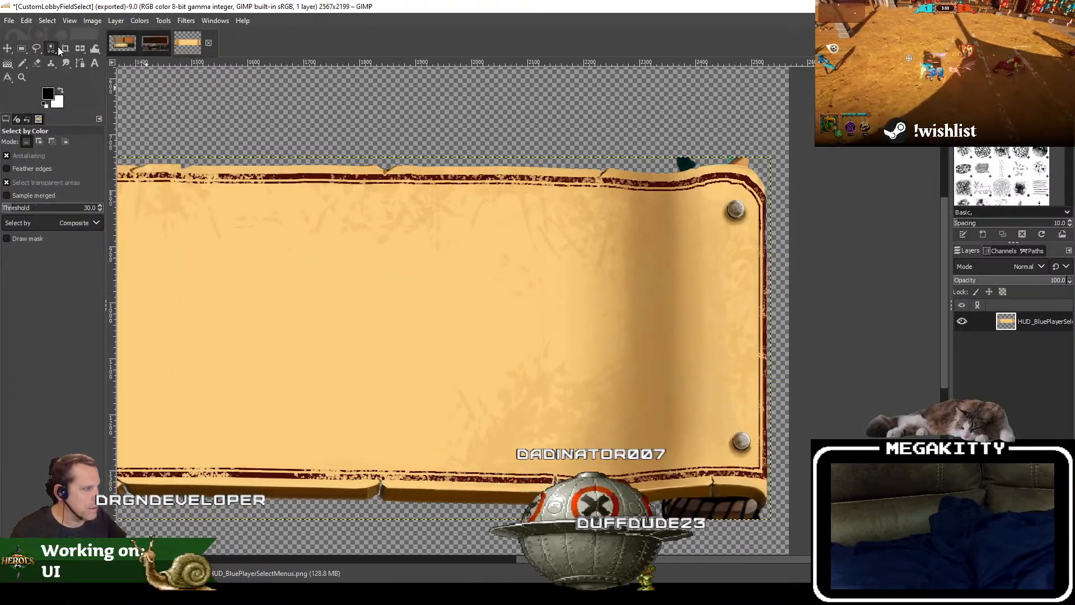
# Step: Set up the Eraser with the 1. Pixel brush at size 21 for cleaning the banner's upper-left corner
pyautogui.moveTo(644, 331); pyautogui.dragTo(425, 431)
pyautogui.scroll(-3, 234, 307)
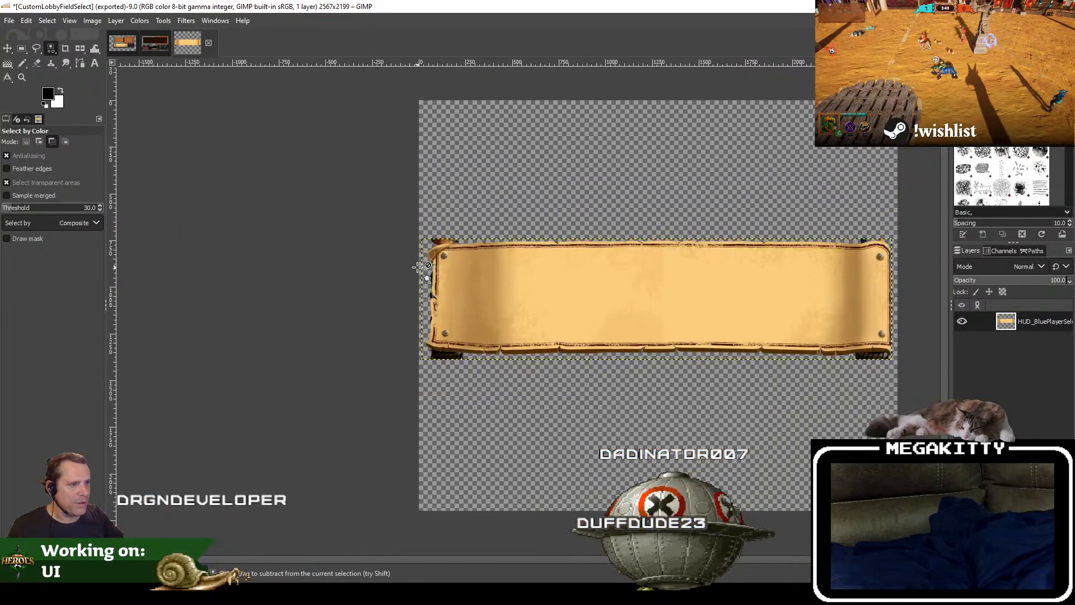
pyautogui.scroll(4, 379, 237)
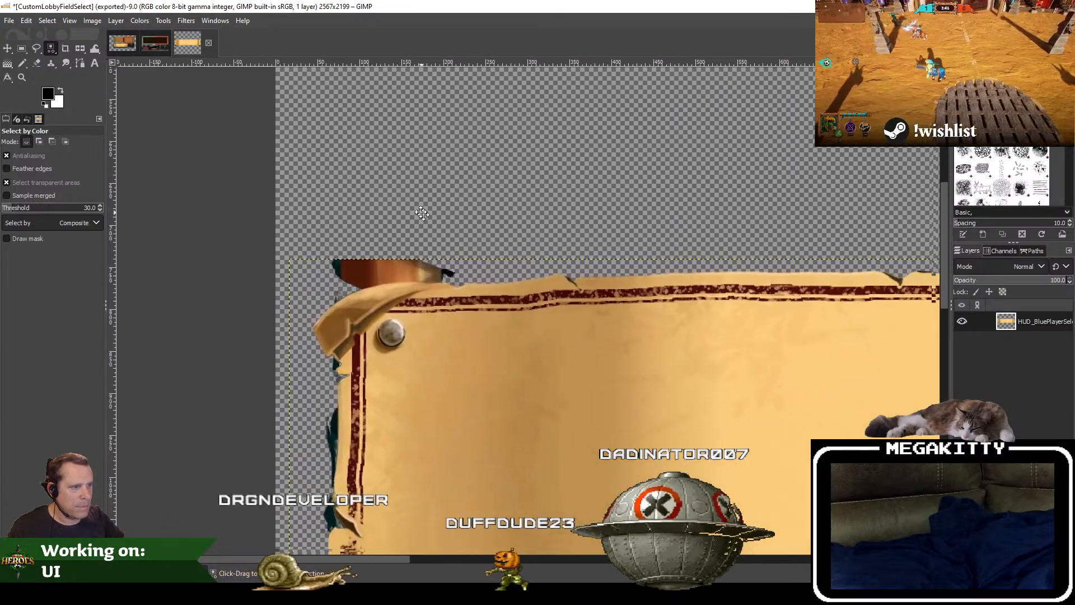
pyautogui.moveTo(421, 213); pyautogui.dragTo(411, 203)
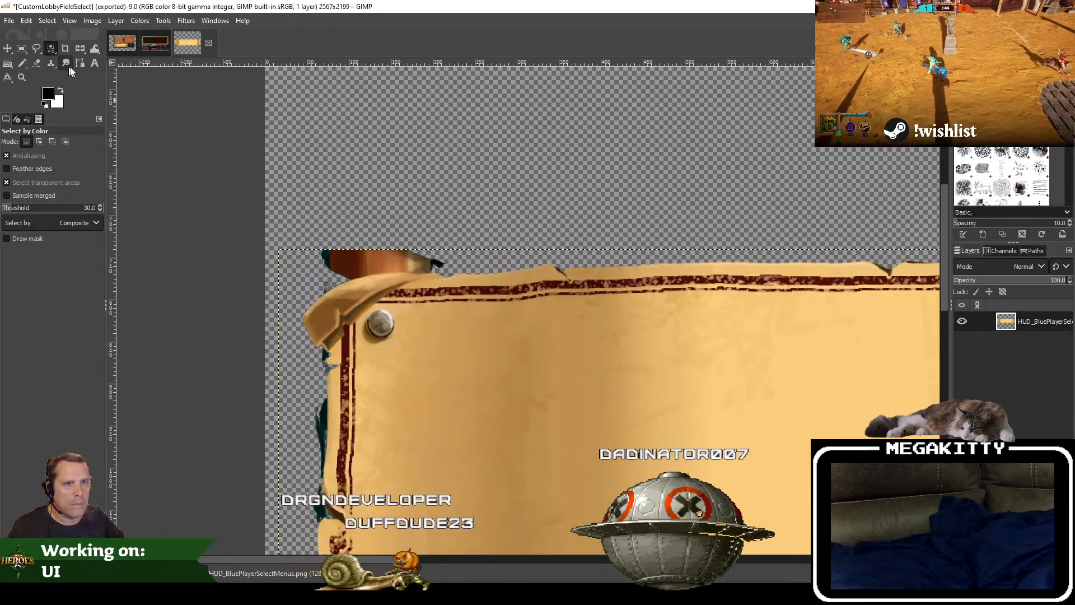
pyautogui.click(37, 63)
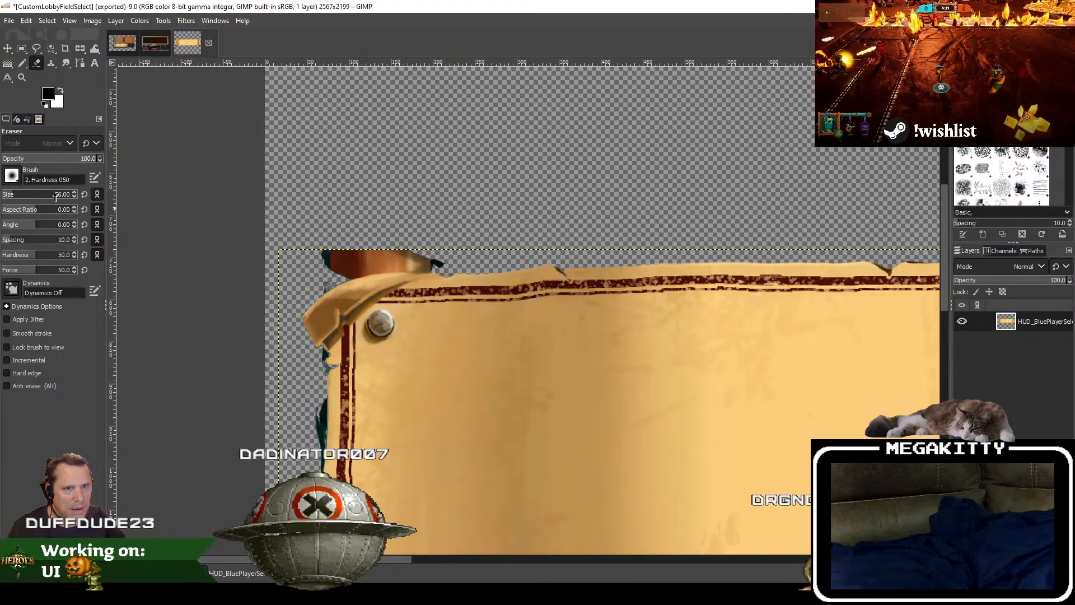
pyautogui.click(12, 176)
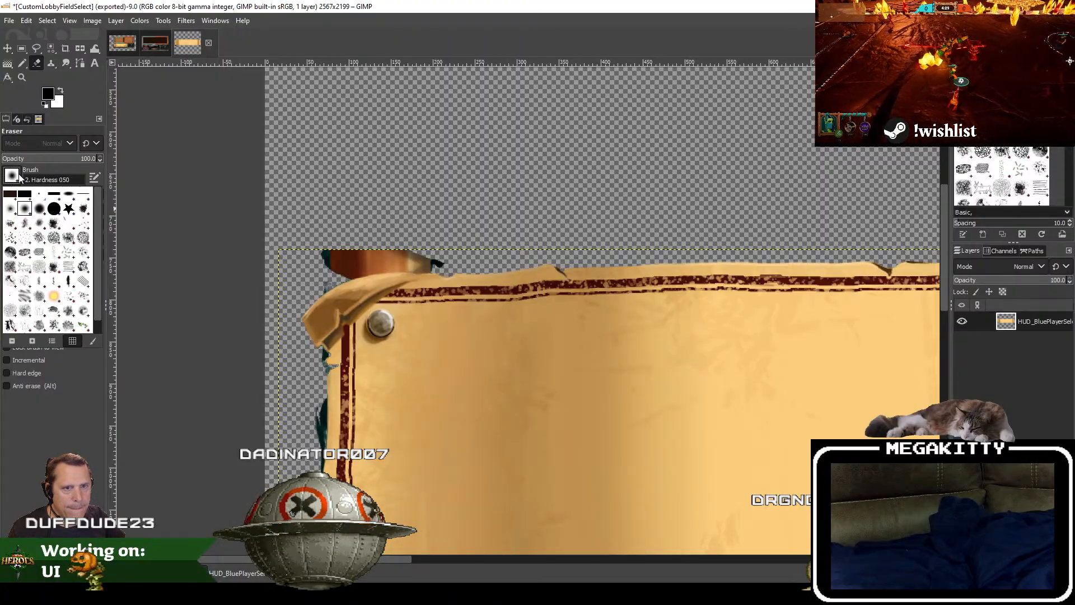
pyautogui.click(41, 195)
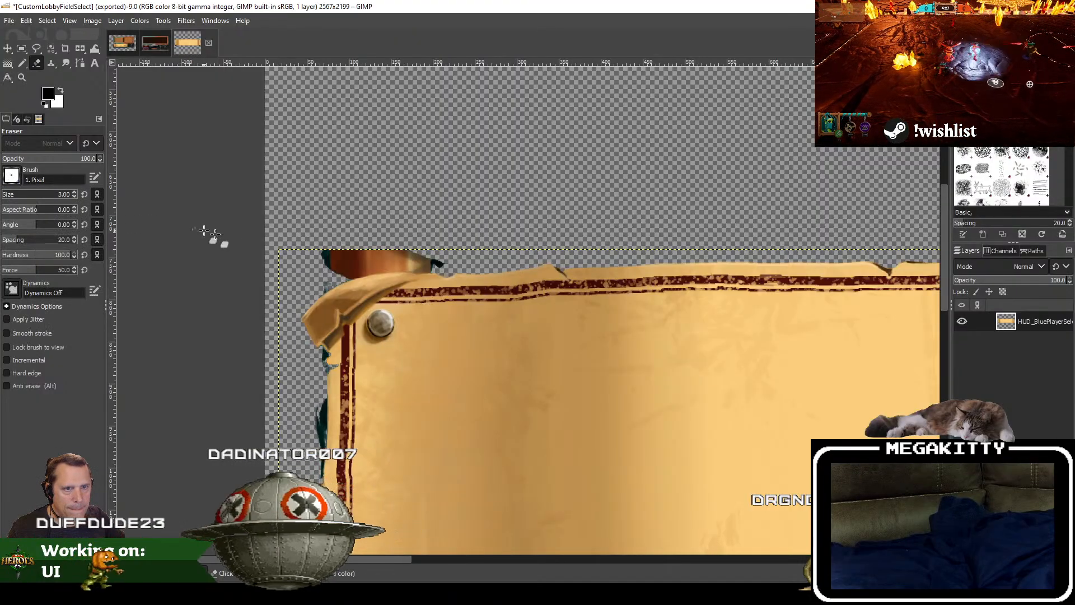
pyautogui.click(56, 196)
pyautogui.moveTo(56, 202); pyautogui.dragTo(26, 201)
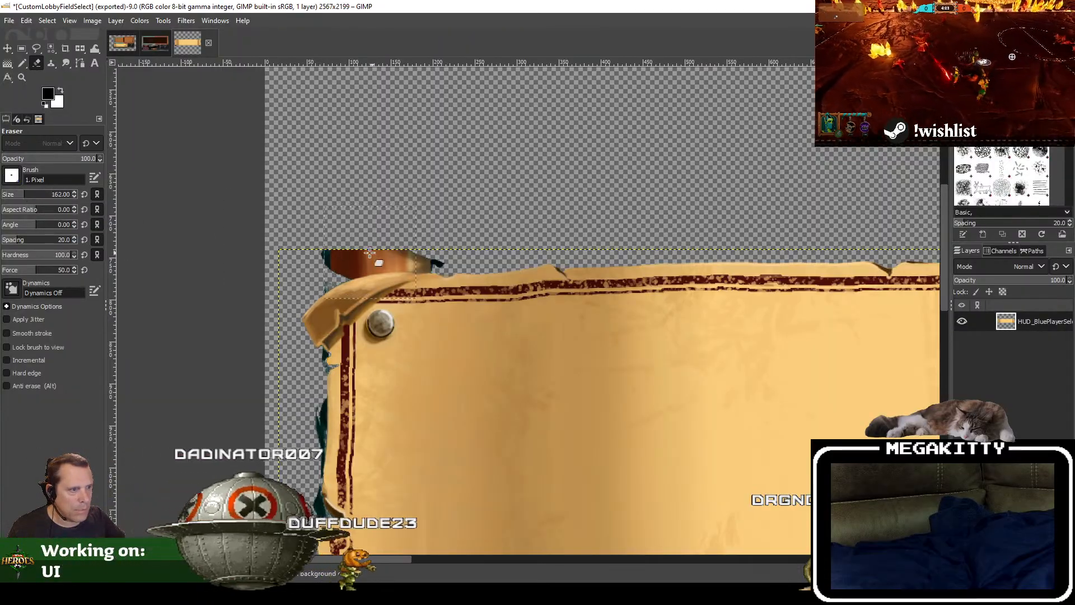
pyautogui.moveTo(14, 199); pyautogui.dragTo(7, 199)
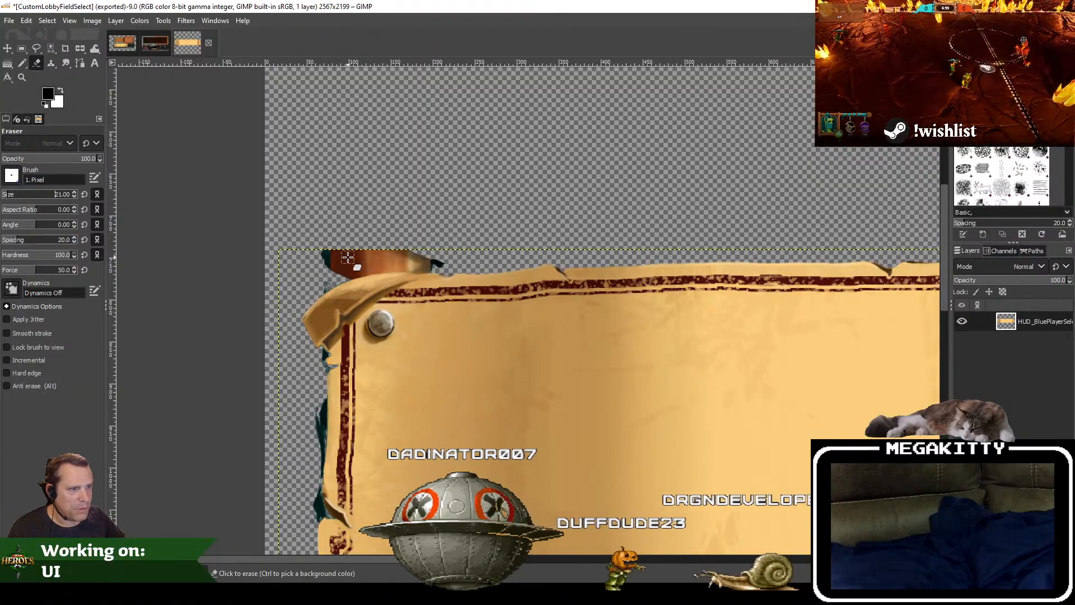
# Step: Crop the image to its content
pyautogui.click(93, 21)
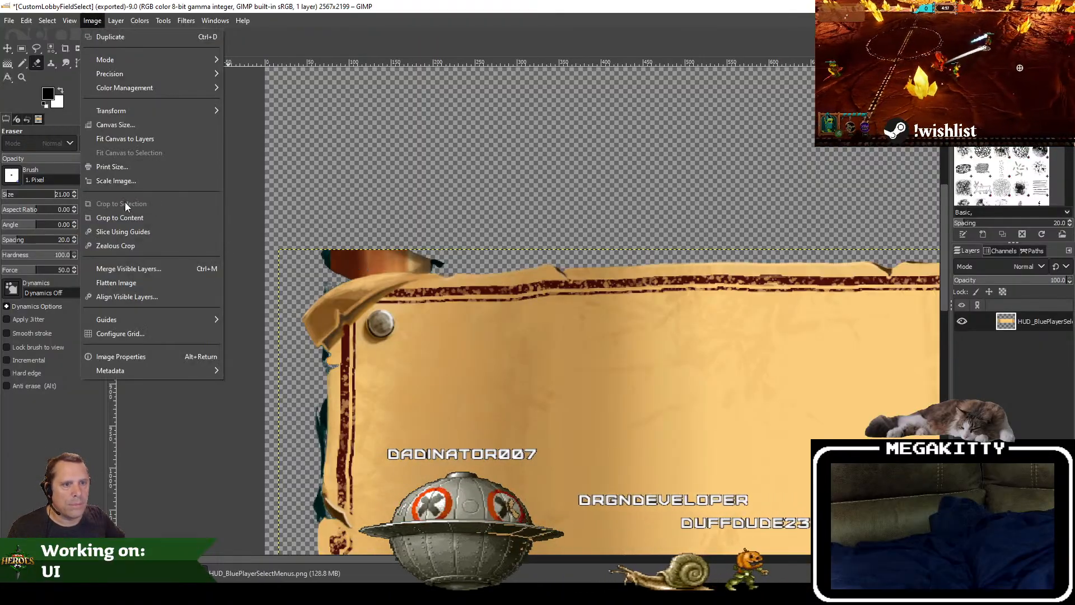
pyautogui.click(120, 217)
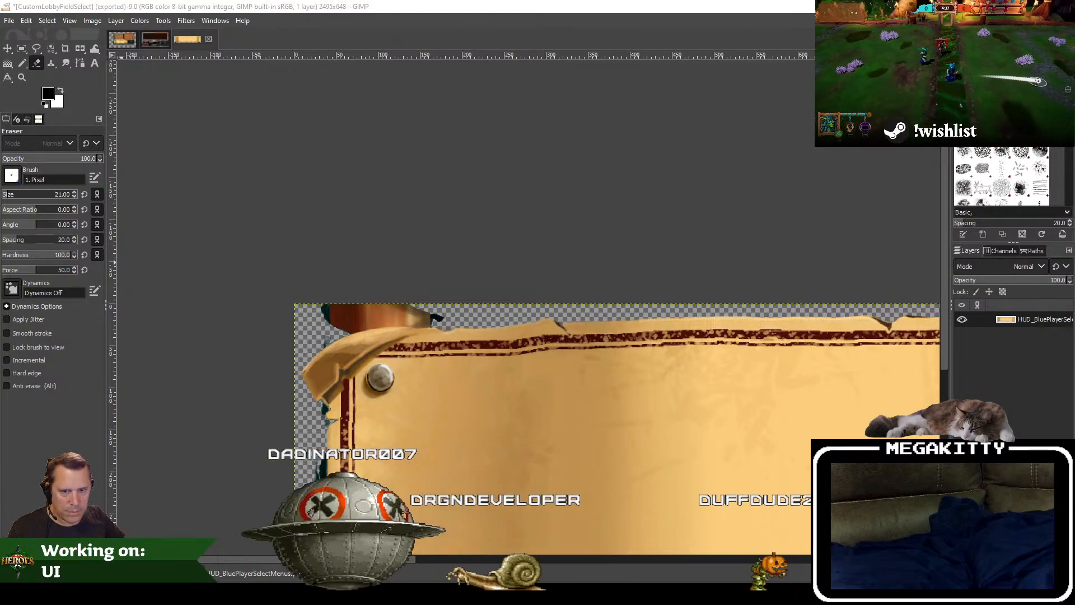
# Step: Erase the bulk of the orange and brown ribbon remnant above the banner's curled upper-left corner
pyautogui.scroll(1, 398, 286)
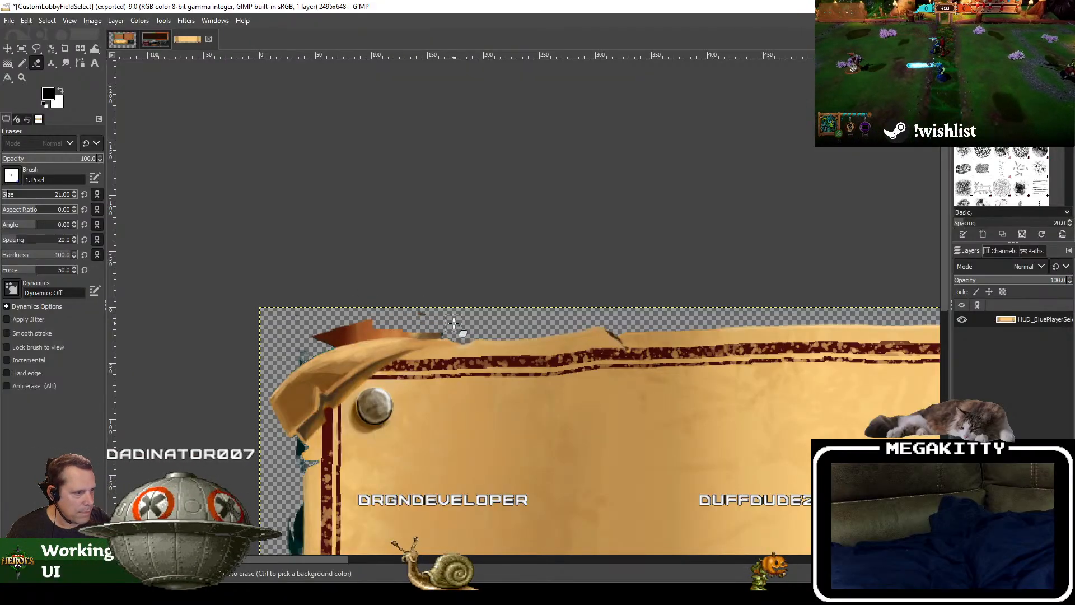
pyautogui.scroll(3, 448, 323)
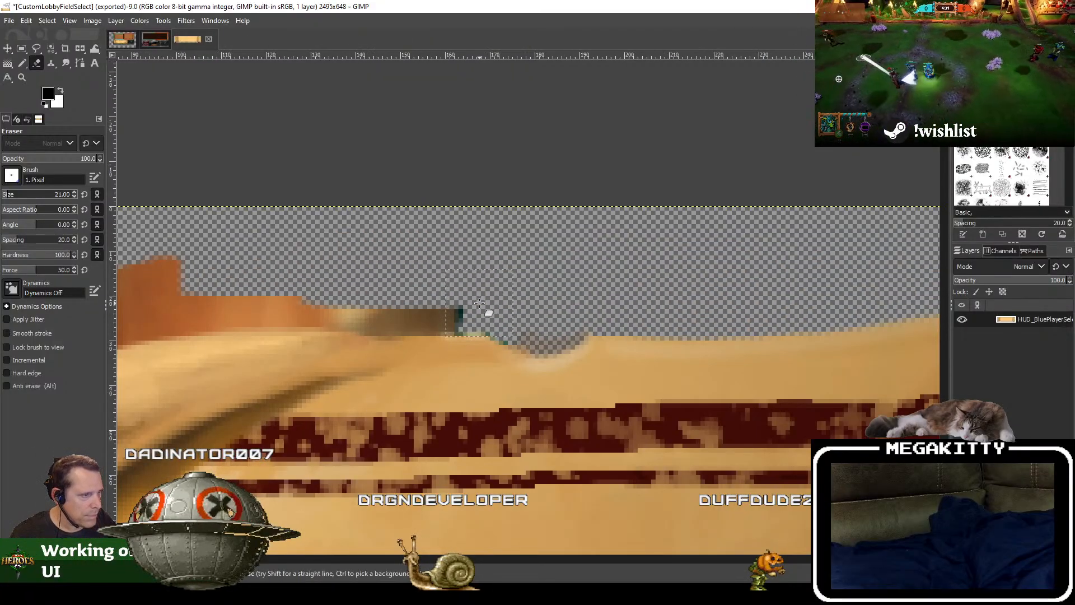
pyautogui.moveTo(483, 305); pyautogui.dragTo(325, 295)
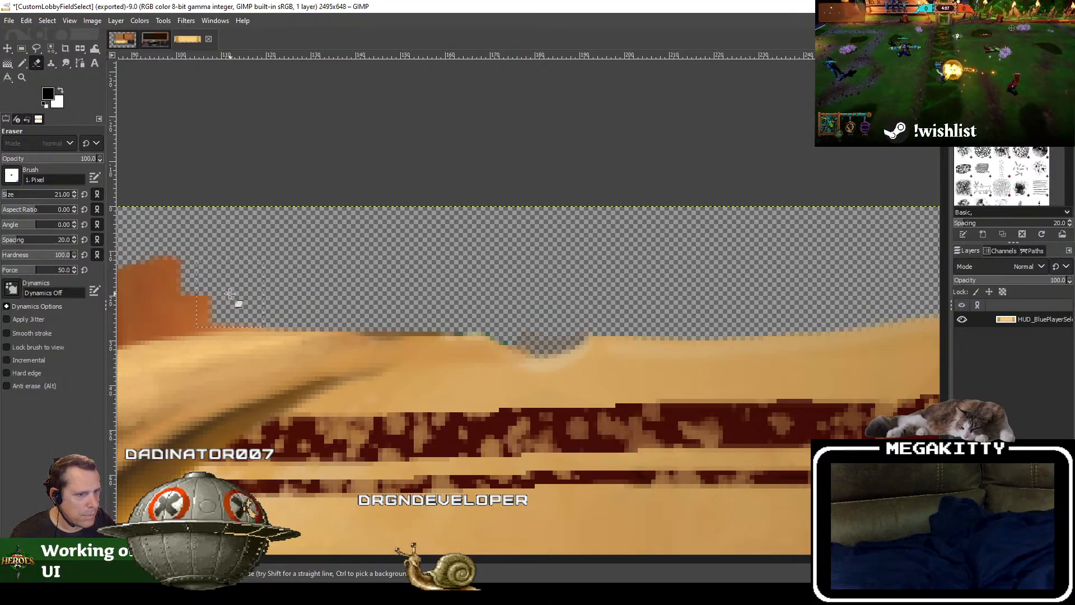
pyautogui.moveTo(230, 293); pyautogui.dragTo(219, 294)
pyautogui.moveTo(219, 294)
pyautogui.mouseDown()
pyautogui.moveTo(608, 242)
pyautogui.moveTo(528, 247)
pyautogui.moveTo(550, 265)
pyautogui.moveTo(448, 255)
pyautogui.moveTo(284, 276)
pyautogui.moveTo(219, 200)
pyautogui.mouseUp()
pyautogui.moveTo(414, 272); pyautogui.dragTo(463, 278)
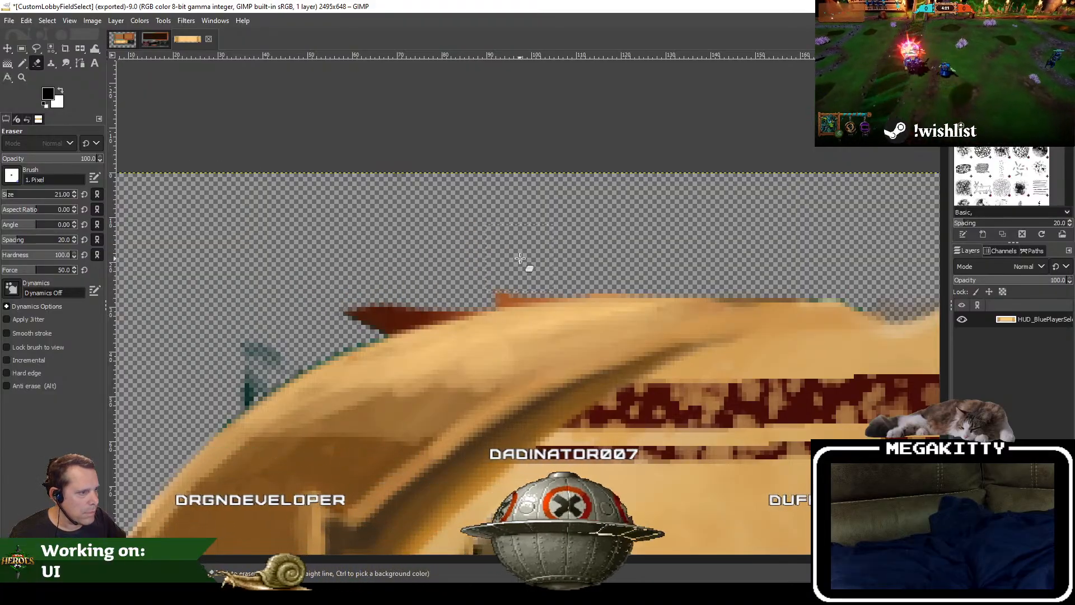
# Step: Erase the leftover dark red and teal fragments along the upper edge of the curled corner, comparing before and after
pyautogui.moveTo(533, 271)
pyautogui.mouseDown()
pyautogui.moveTo(448, 271)
pyautogui.moveTo(364, 314)
pyautogui.mouseUp()
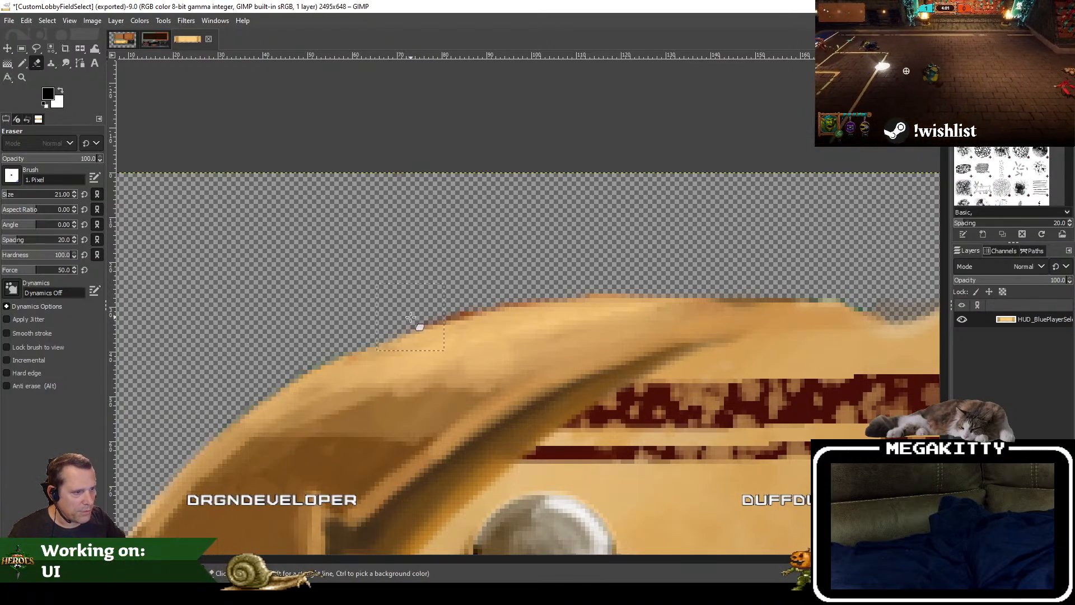
pyautogui.hotkey('ctrl', 'z')
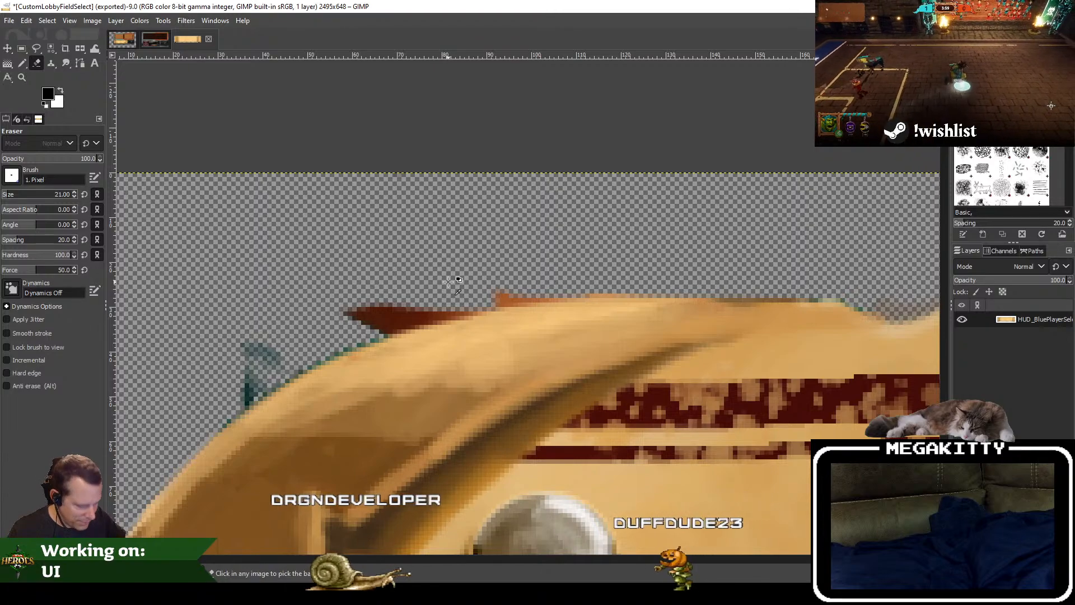
pyautogui.hotkey('ctrl', 'y')
pyautogui.hotkey('ctrl', 'z')
pyautogui.hotkey('ctrl', 'y')
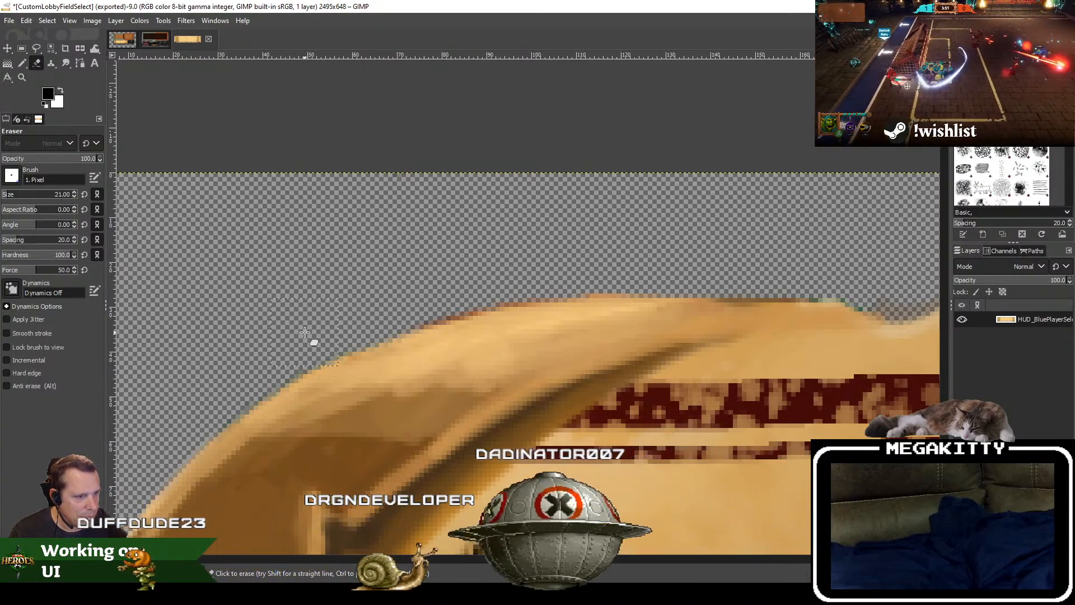
# Step: Erase the dark teal remnant in the notch below the curled corner, using eraser size 8 and finishing at size 4
pyautogui.moveTo(62, 196); pyautogui.dragTo(5, 200)
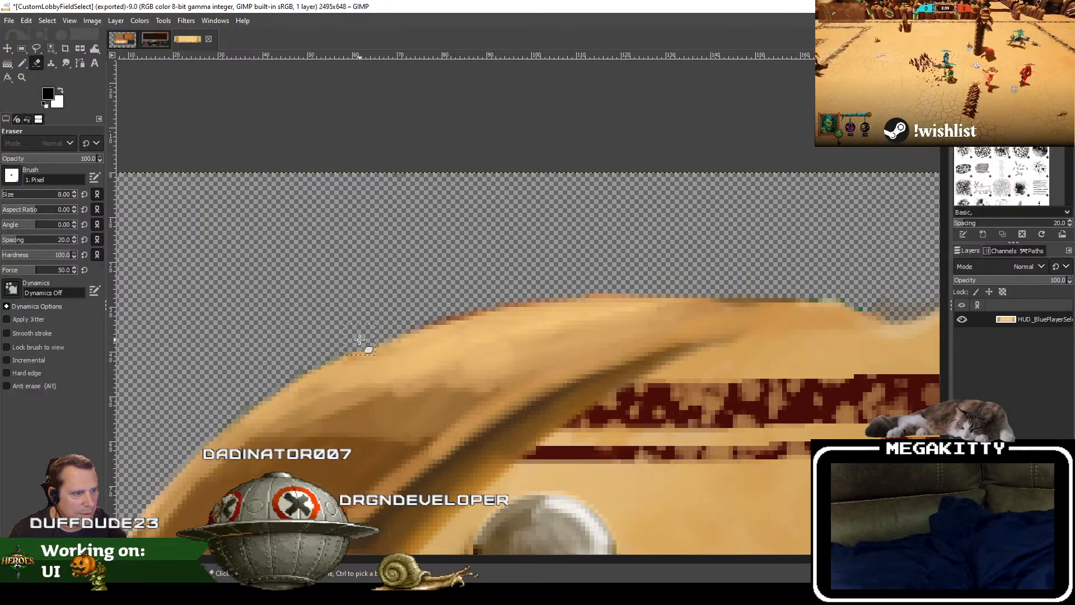
pyautogui.scroll(1, 355, 338)
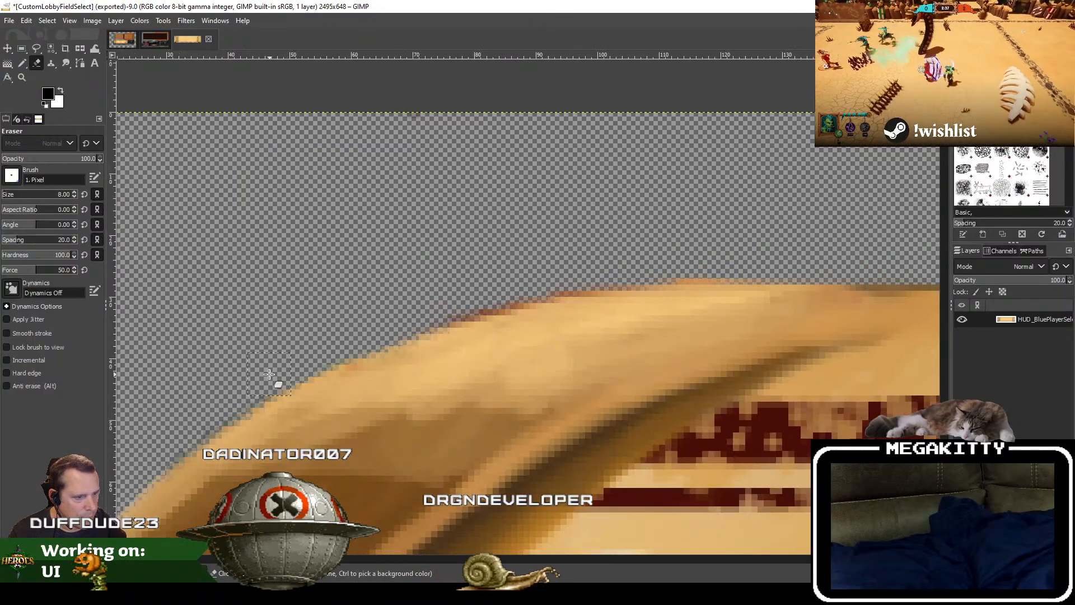
pyautogui.scroll(-4, 461, 439)
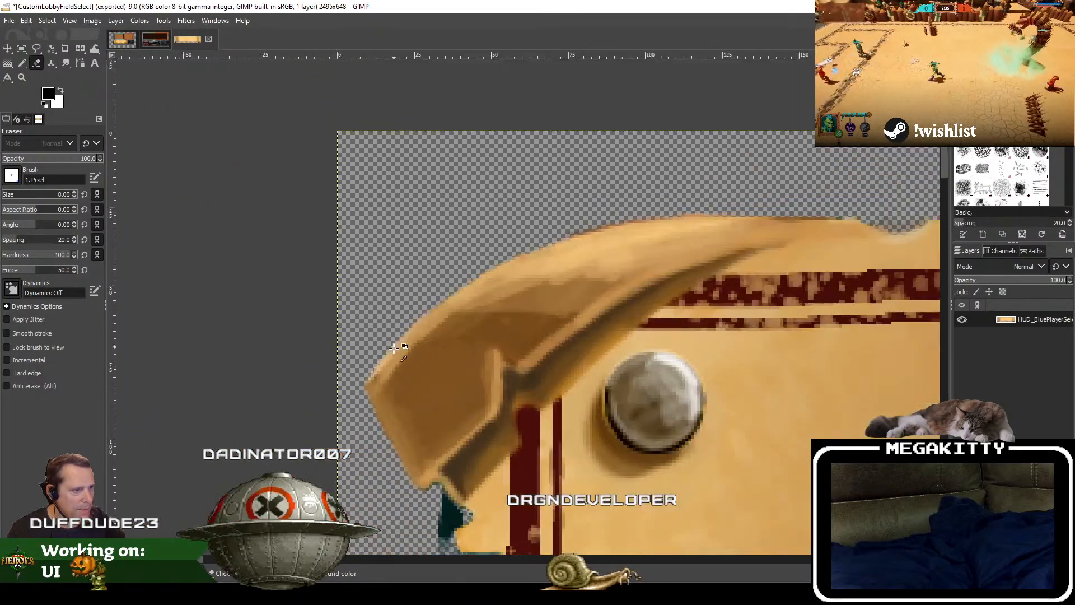
pyautogui.scroll(3, 419, 458)
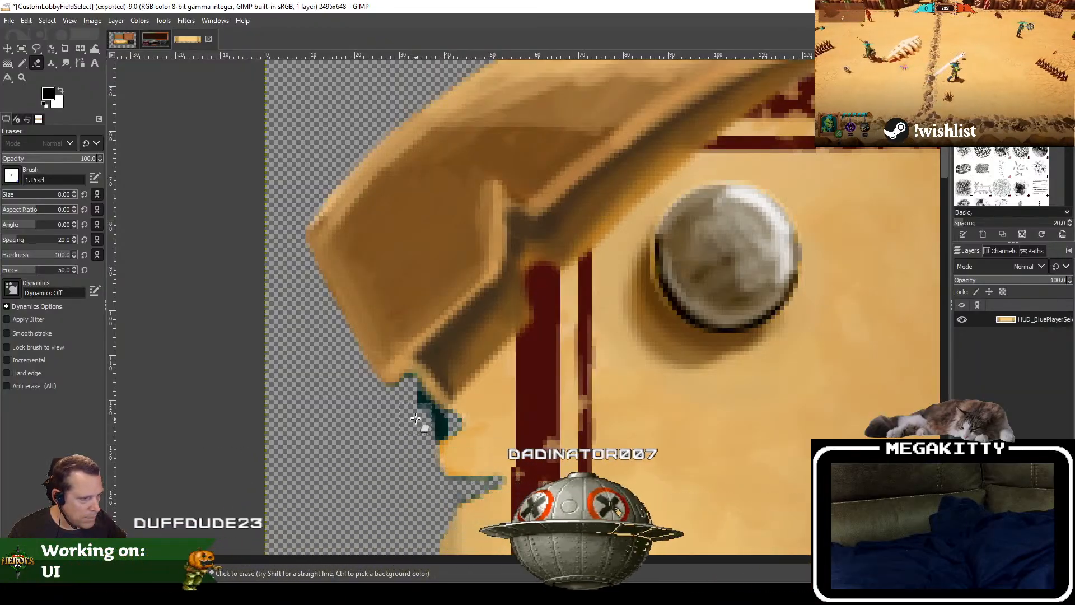
pyautogui.moveTo(412, 405); pyautogui.dragTo(420, 416)
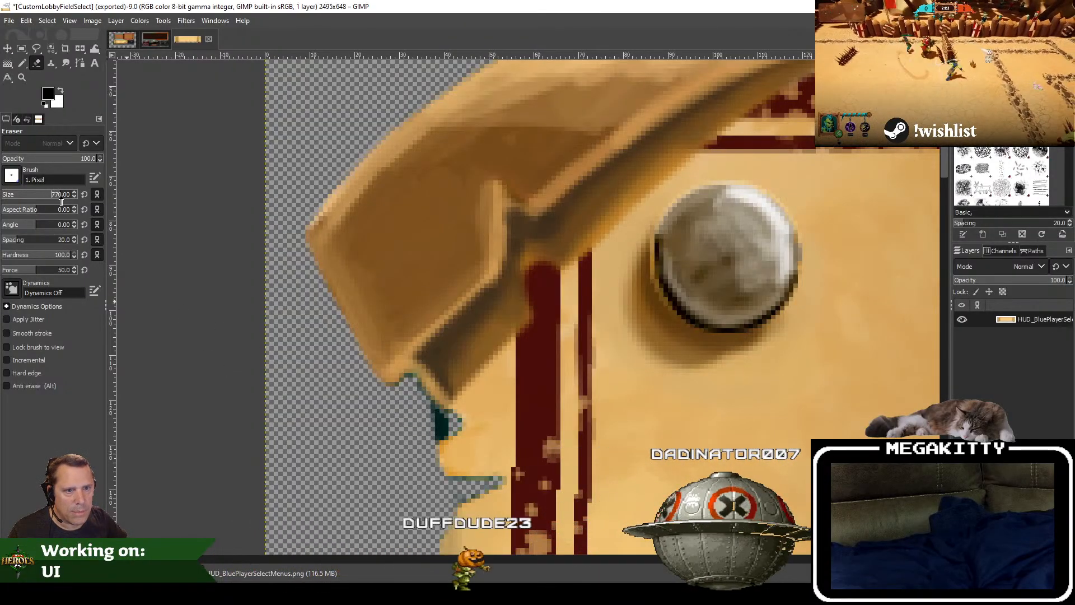
pyautogui.click(19, 200)
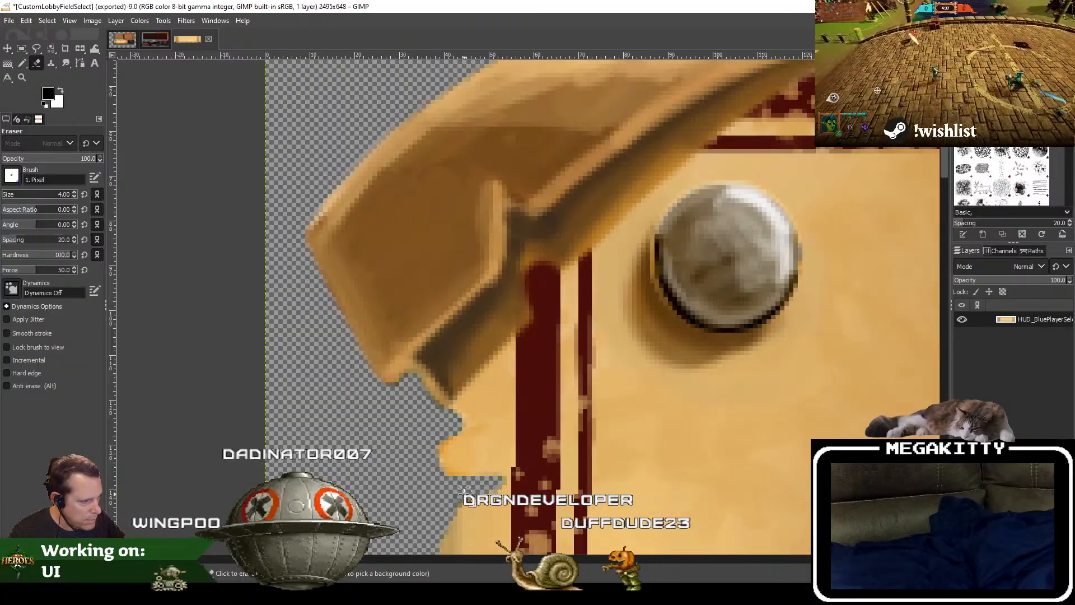
# Step: Erase the large dark teal patch along the banner's left edge with the eraser at size 16
pyautogui.moveTo(401, 459); pyautogui.dragTo(319, 274)
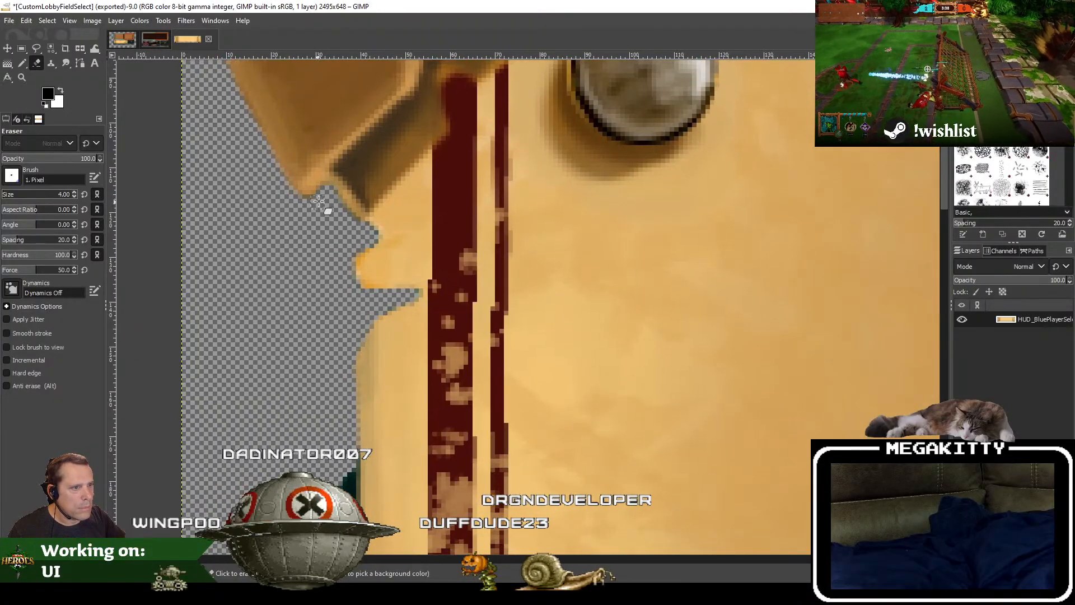
pyautogui.moveTo(275, 510); pyautogui.dragTo(339, 196)
pyautogui.moveTo(36, 196); pyautogui.dragTo(48, 197)
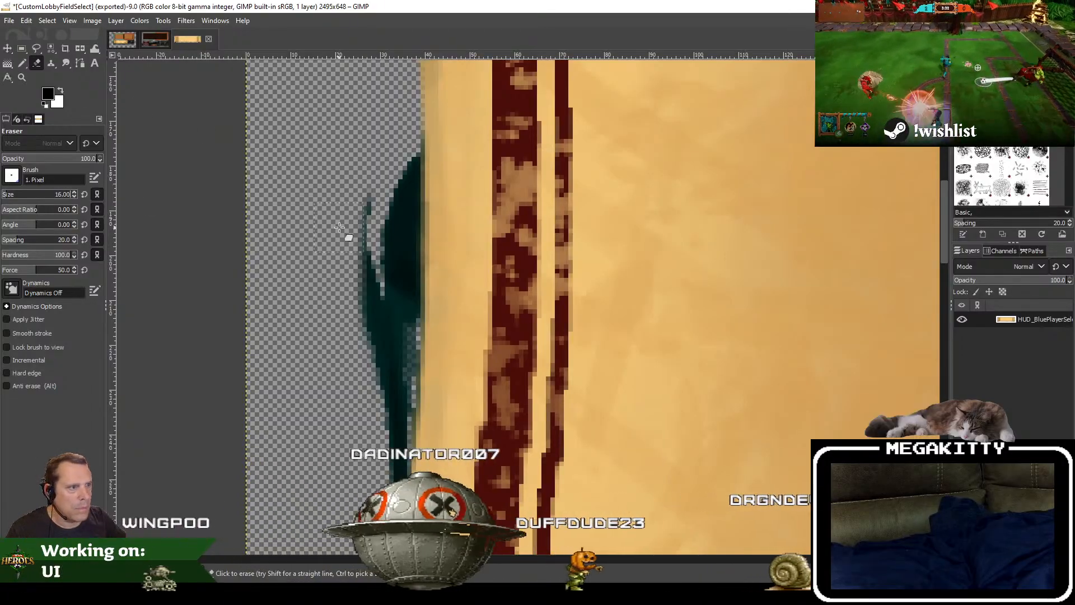
pyautogui.moveTo(392, 263)
pyautogui.mouseDown()
pyautogui.moveTo(400, 143)
pyautogui.moveTo(394, 272)
pyautogui.moveTo(400, 244)
pyautogui.moveTo(380, 243)
pyautogui.moveTo(357, 292)
pyautogui.mouseUp()
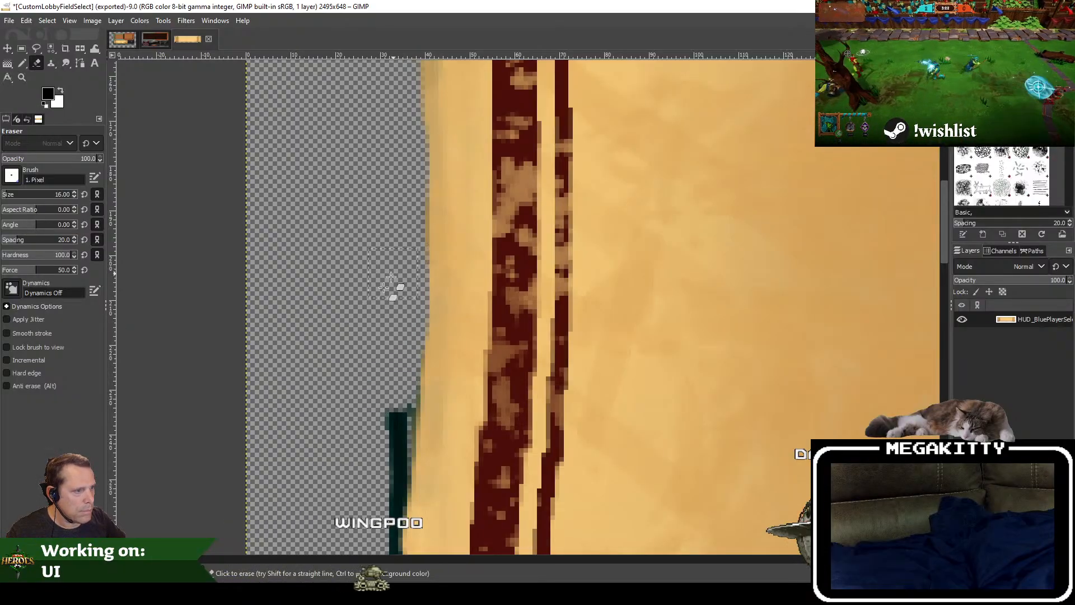
pyautogui.moveTo(387, 361); pyautogui.dragTo(400, 206)
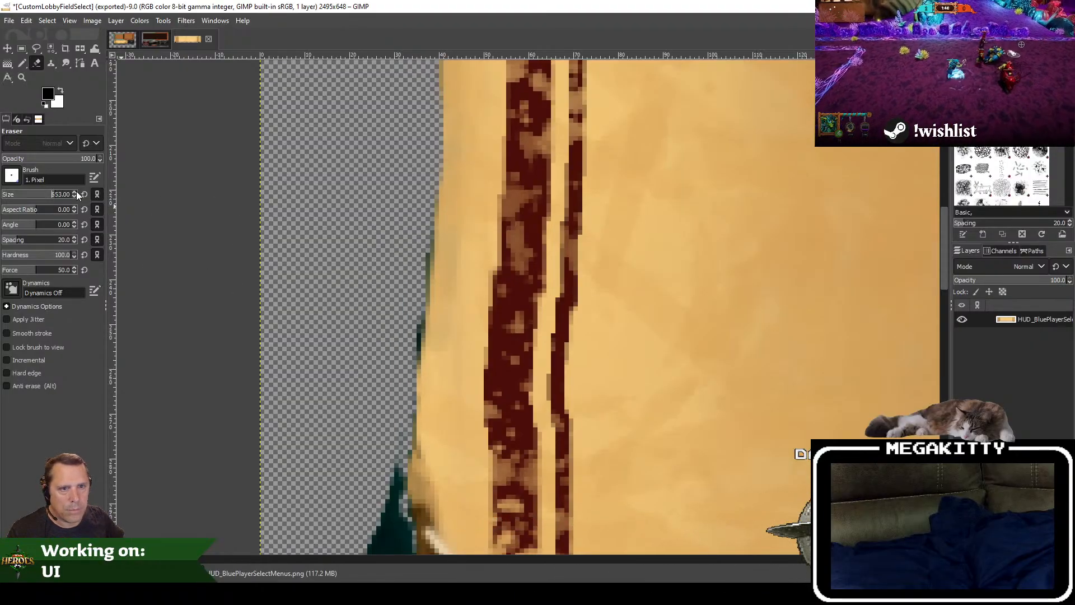
# Step: Set the eraser size to 4 and clean the thin teal fringe off the banner's left edge
pyautogui.write('4')
pyautogui.press('Return')
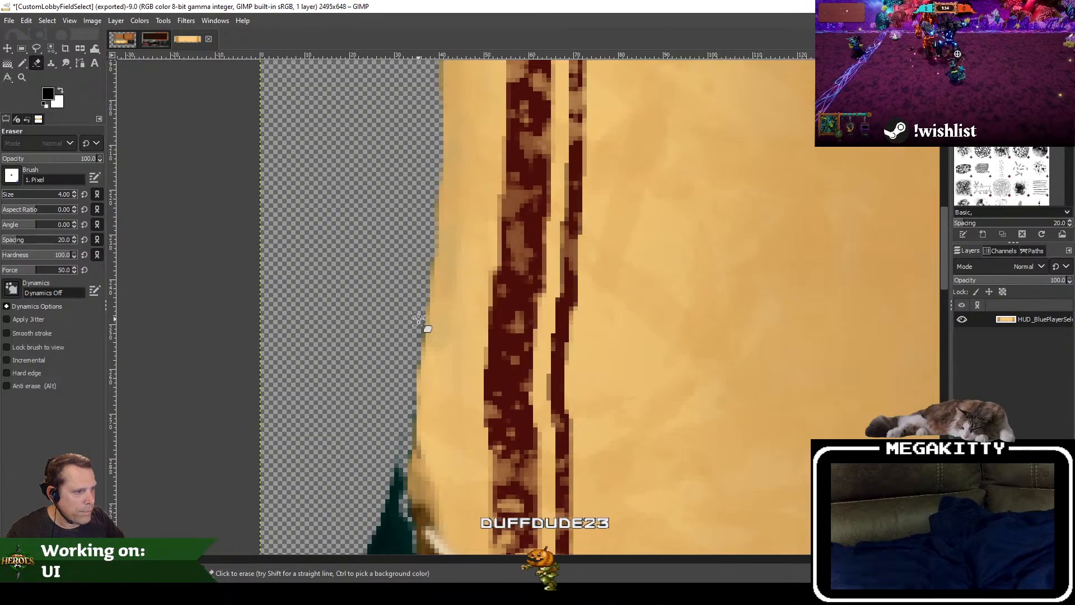
pyautogui.scroll(-3, 408, 280)
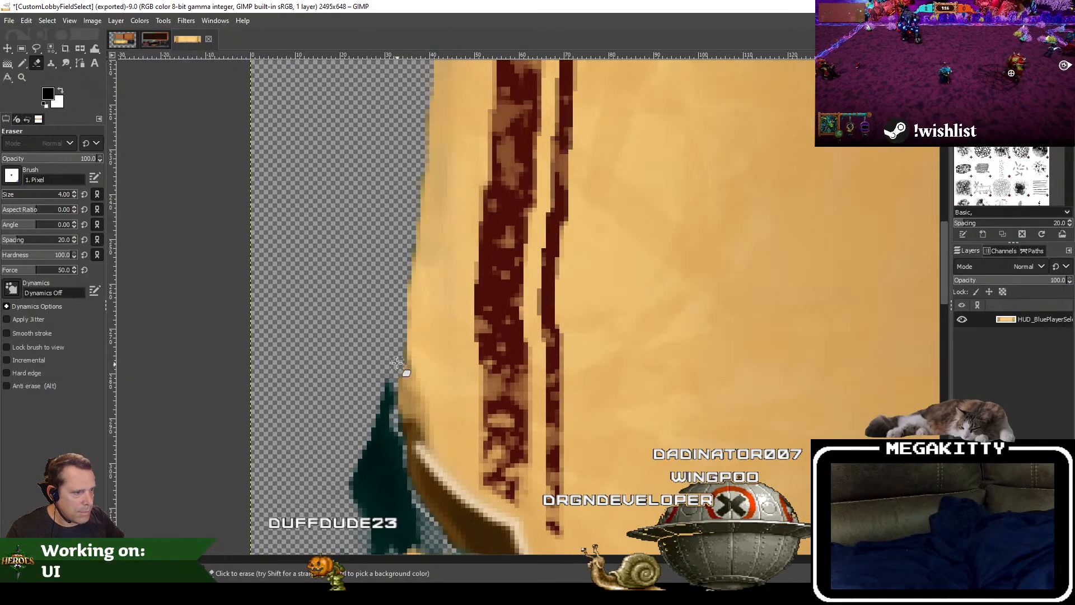
# Step: Erase the large dark teal patch outside the notch on the banner's left edge with the eraser at size 16
pyautogui.scroll(-6, 378, 365)
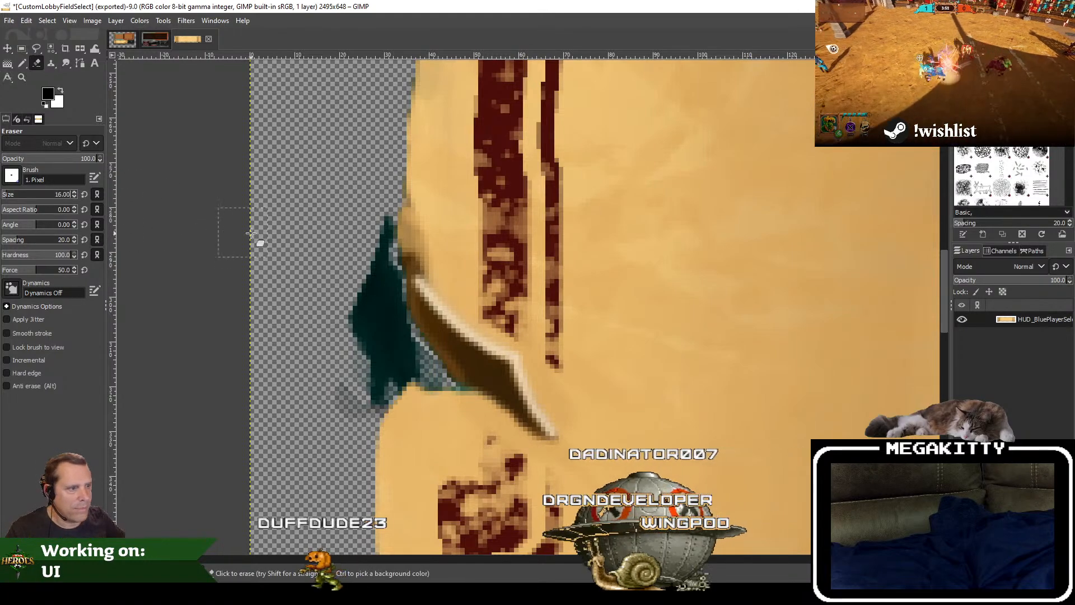
pyautogui.moveTo(373, 235)
pyautogui.mouseDown()
pyautogui.moveTo(379, 312)
pyautogui.moveTo(360, 324)
pyautogui.moveTo(396, 352)
pyautogui.mouseUp()
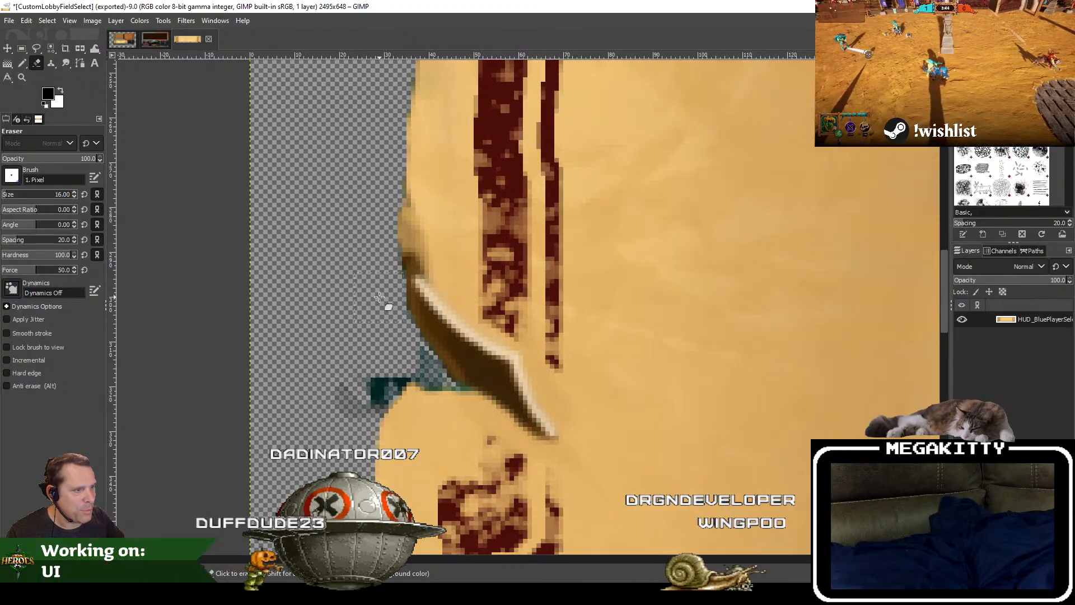
pyautogui.moveTo(361, 385)
pyautogui.mouseDown()
pyautogui.moveTo(347, 396)
pyautogui.moveTo(381, 360)
pyautogui.mouseUp()
# Step: Set the eraser size to 4 and clear the teal remnants inside the notch on the banner's left edge
pyautogui.click(55, 195)
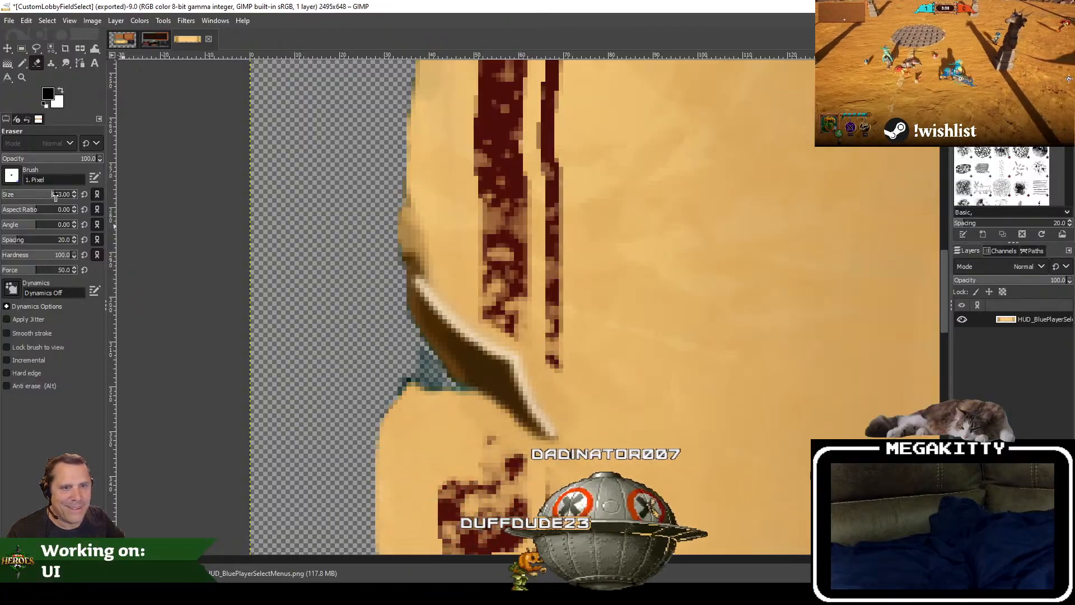
pyautogui.doubleClick(55, 195)
pyautogui.press('BackSpace')
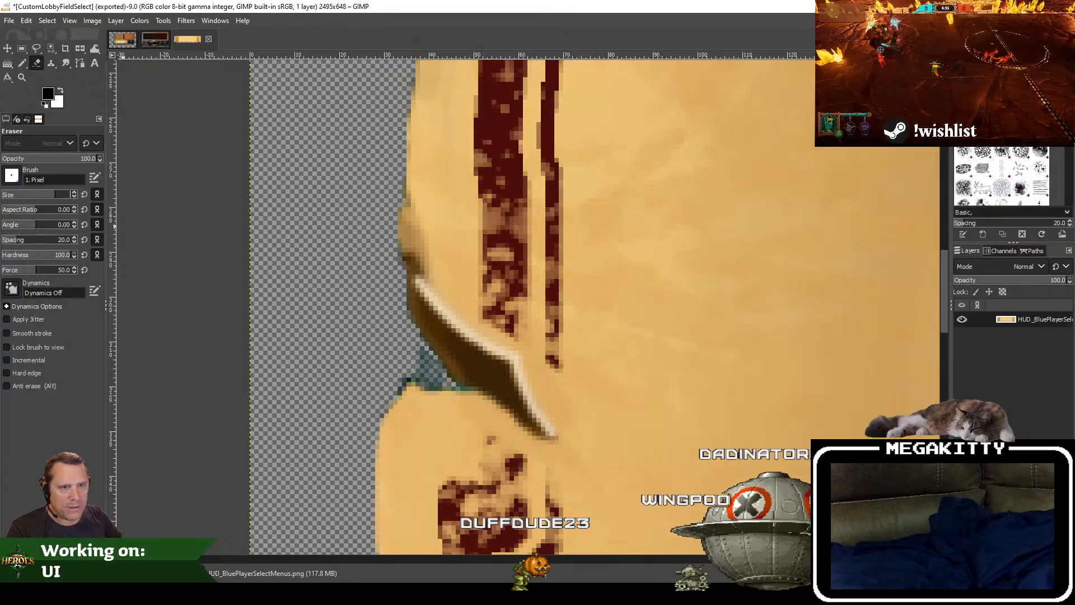
pyautogui.write('4')
pyautogui.press('Return')
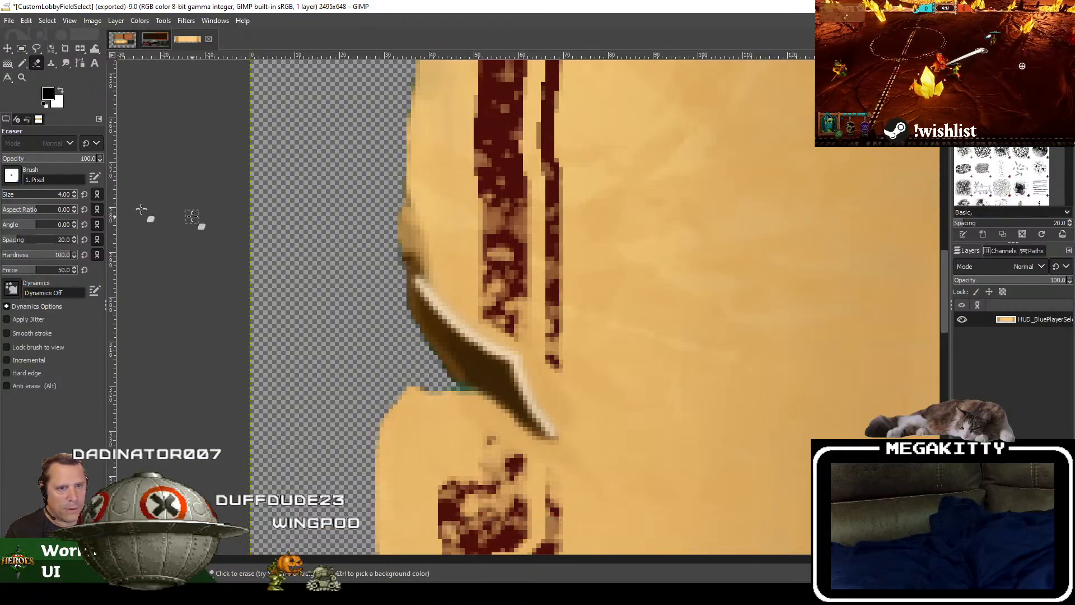
# Step: Set the eraser size to 1 and erase the remaining teal pixels along the notch's brown fold and inner tip
pyautogui.write('1')
pyautogui.press('Return')
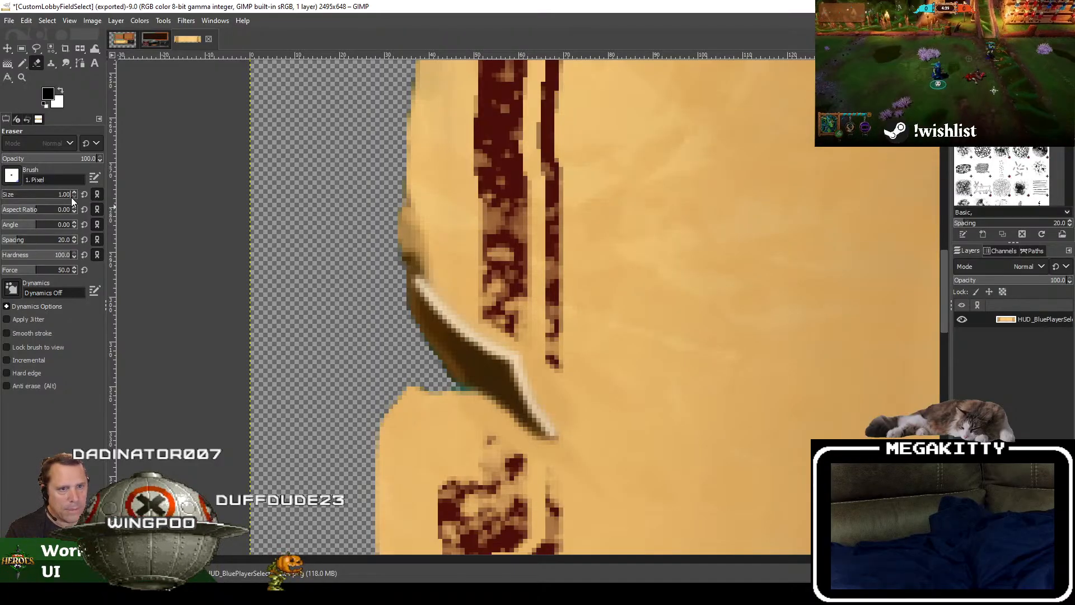
pyautogui.scroll(3, 453, 378)
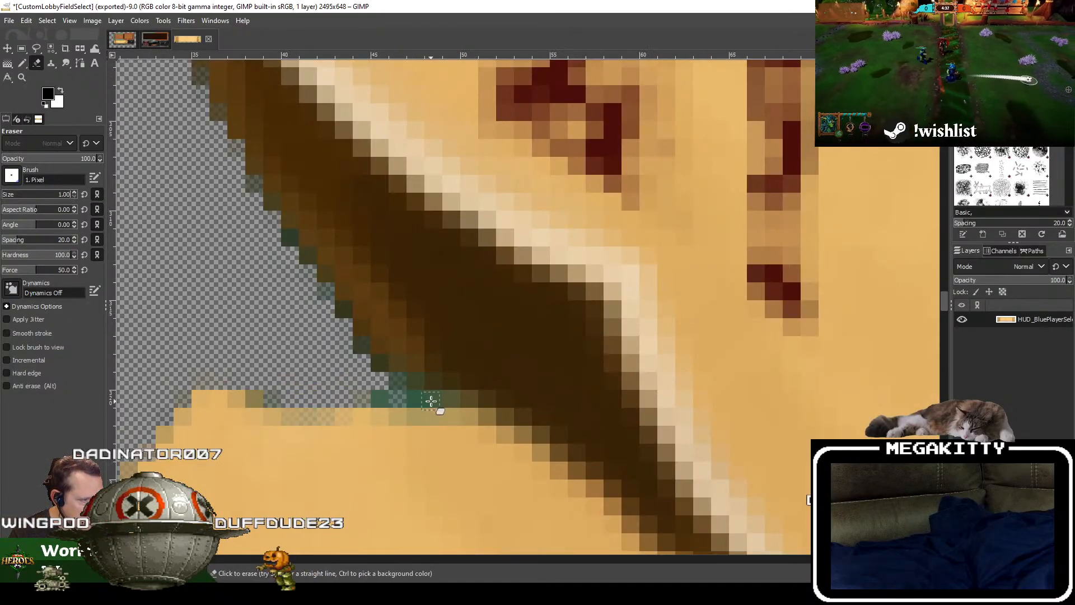
pyautogui.moveTo(431, 401)
pyautogui.mouseDown()
pyautogui.moveTo(382, 388)
pyautogui.moveTo(405, 393)
pyautogui.mouseUp()
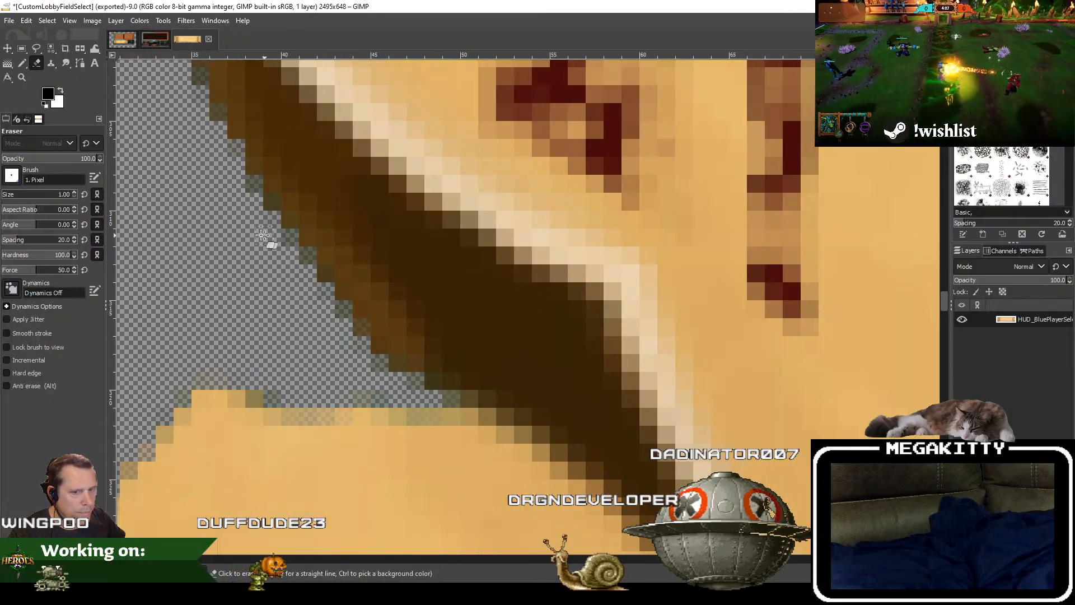
# Step: Erase the black remnants in and below the rounded dent on the banner's lower left edge with the eraser at size 16
pyautogui.scroll(-6, 262, 235)
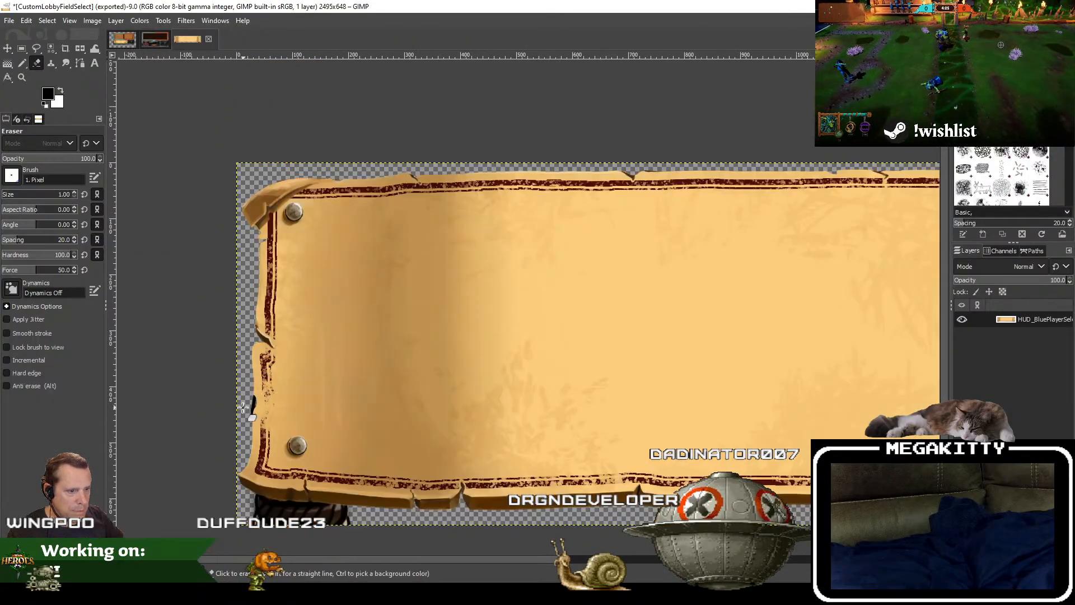
pyautogui.scroll(6, 242, 407)
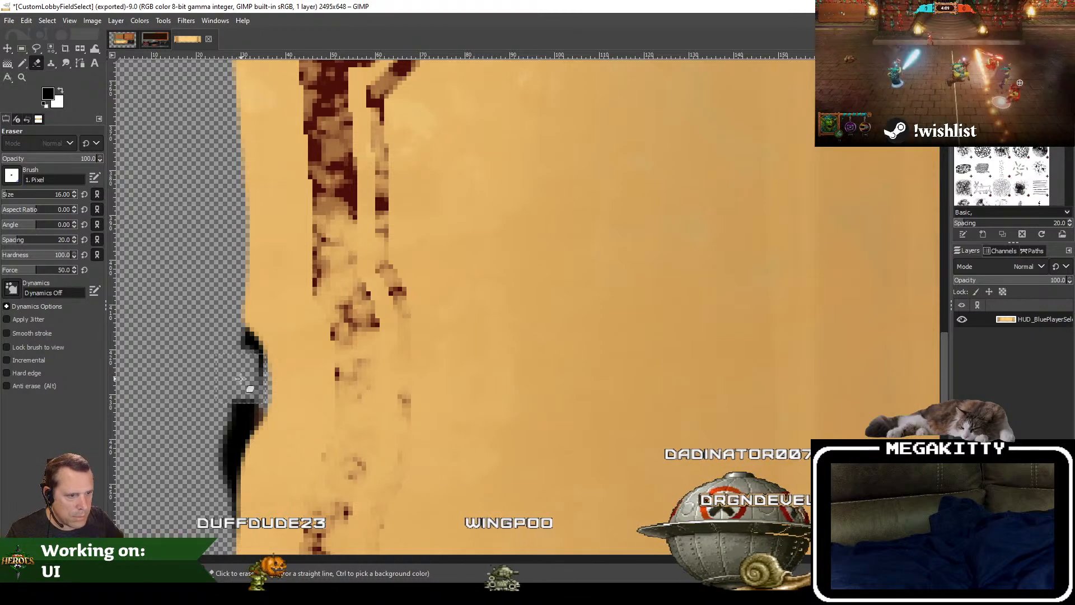
pyautogui.moveTo(241, 378); pyautogui.dragTo(232, 353)
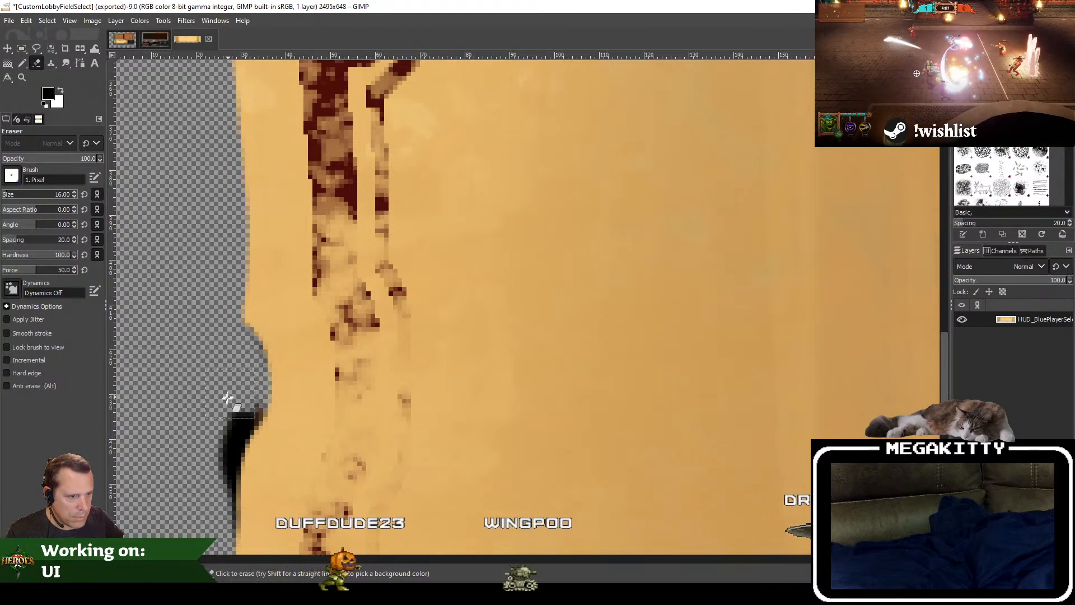
pyautogui.moveTo(227, 397); pyautogui.dragTo(239, 396)
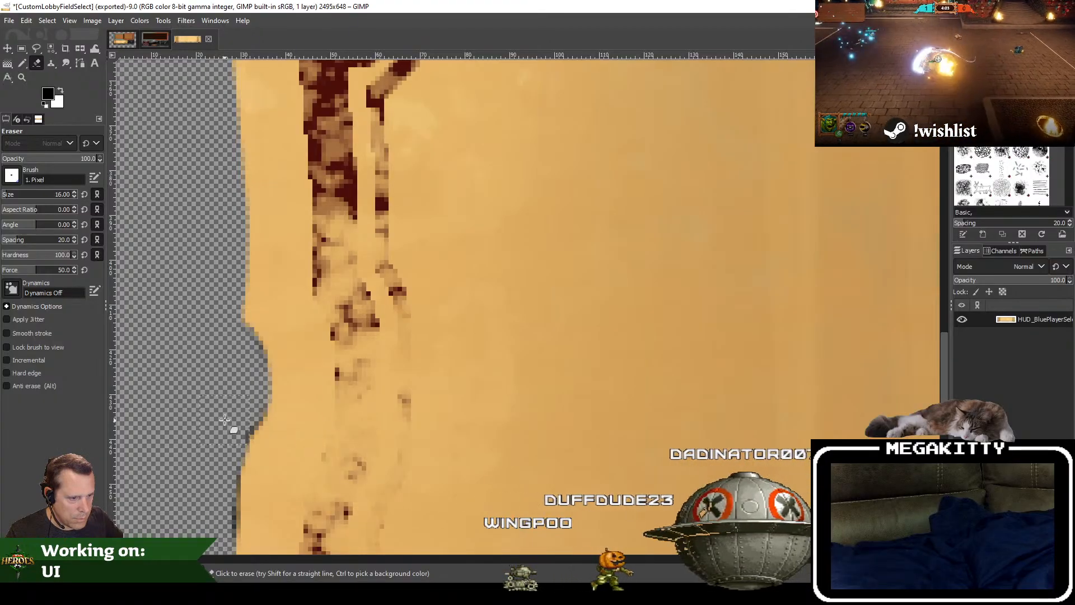
pyautogui.scroll(-5, 219, 401)
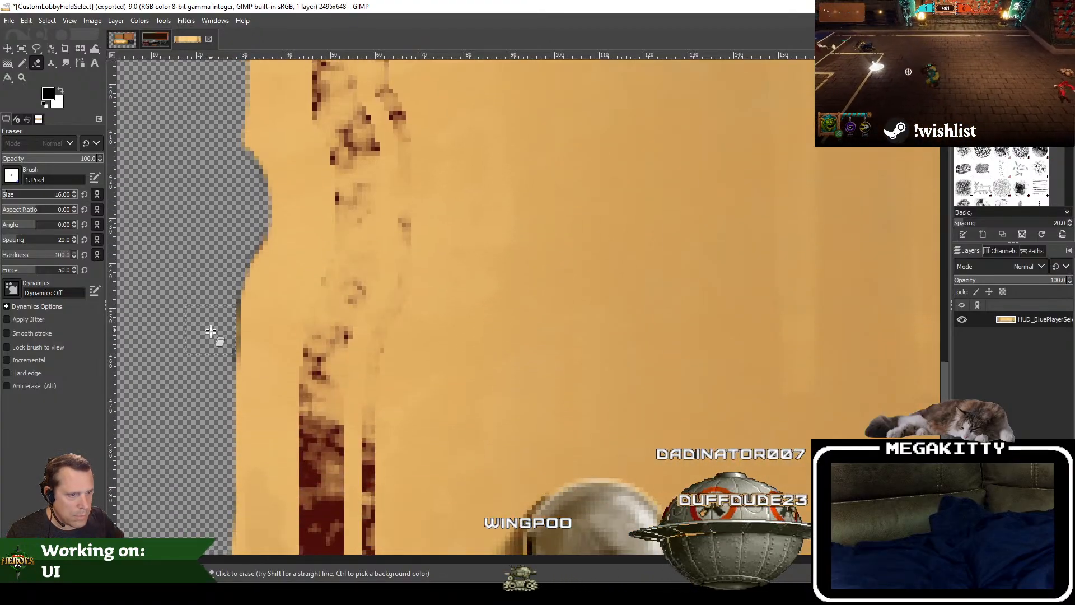
# Step: Save the image as CustomLobbyBottomBanner in the project's CustomLobby Textures folder
pyautogui.scroll(-5, 204, 459)
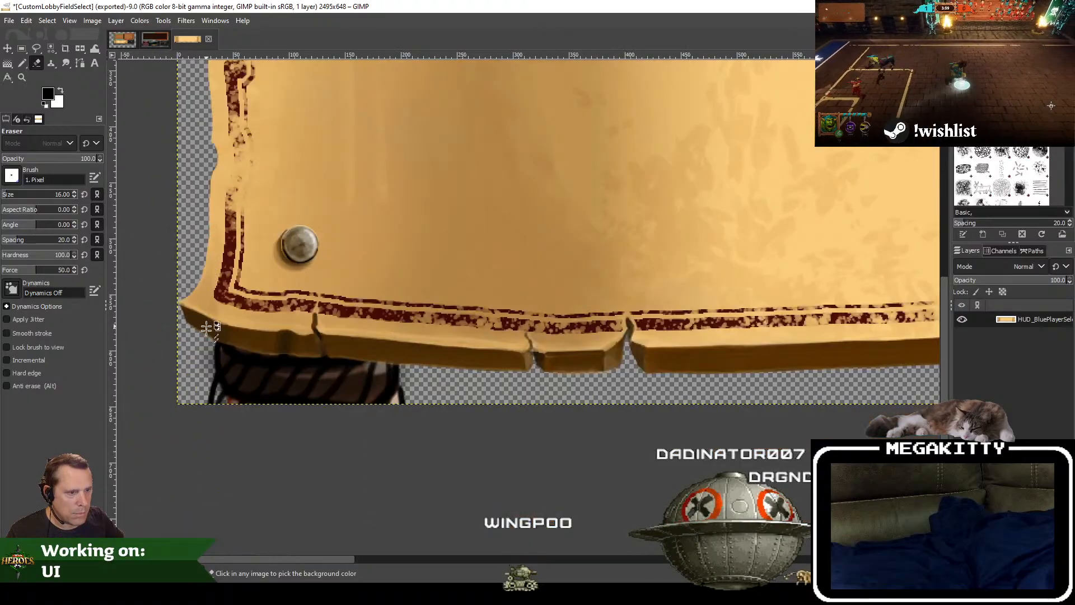
pyautogui.scroll(-4, 438, 178)
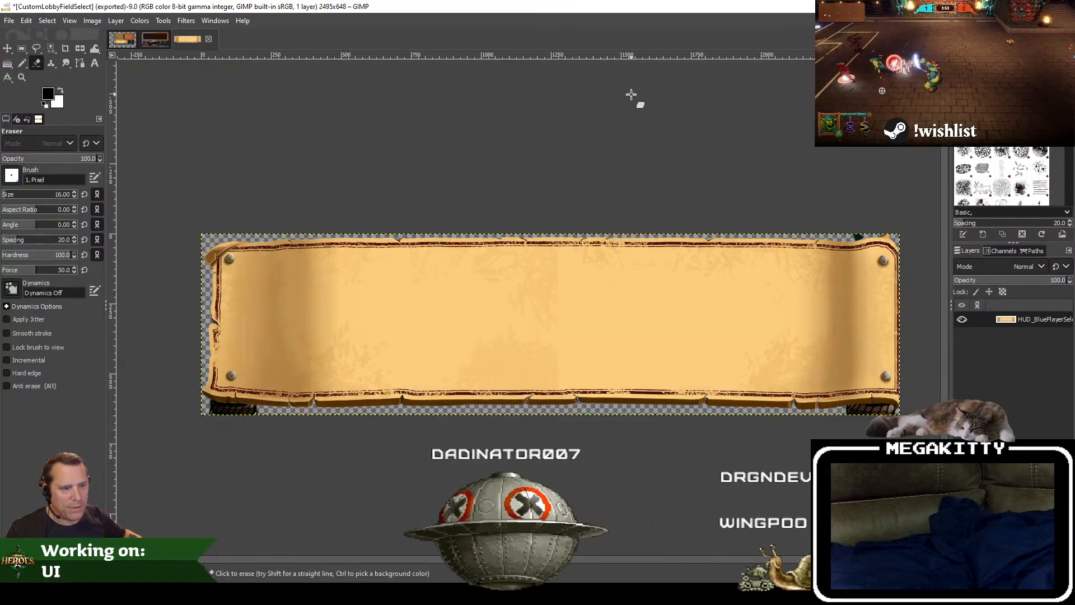
pyautogui.click(9, 22)
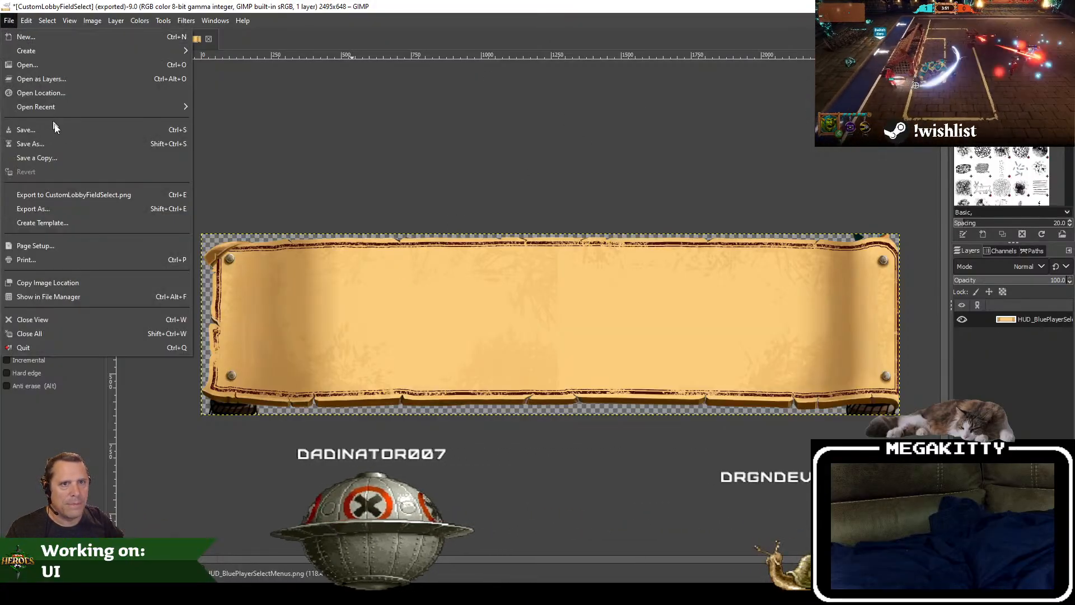
pyautogui.click(31, 144)
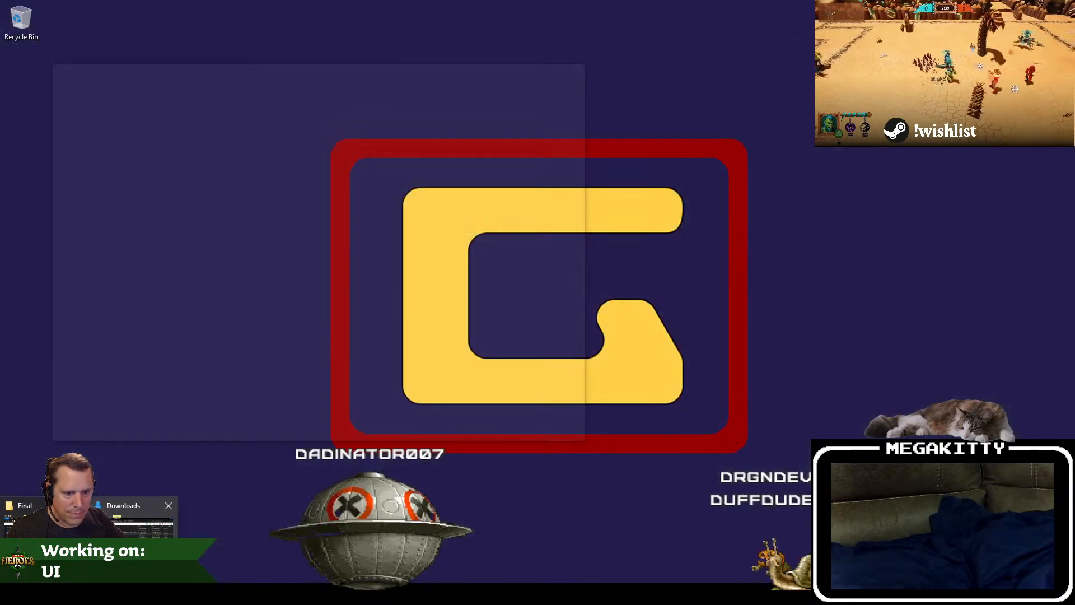
pyautogui.click(133, 538)
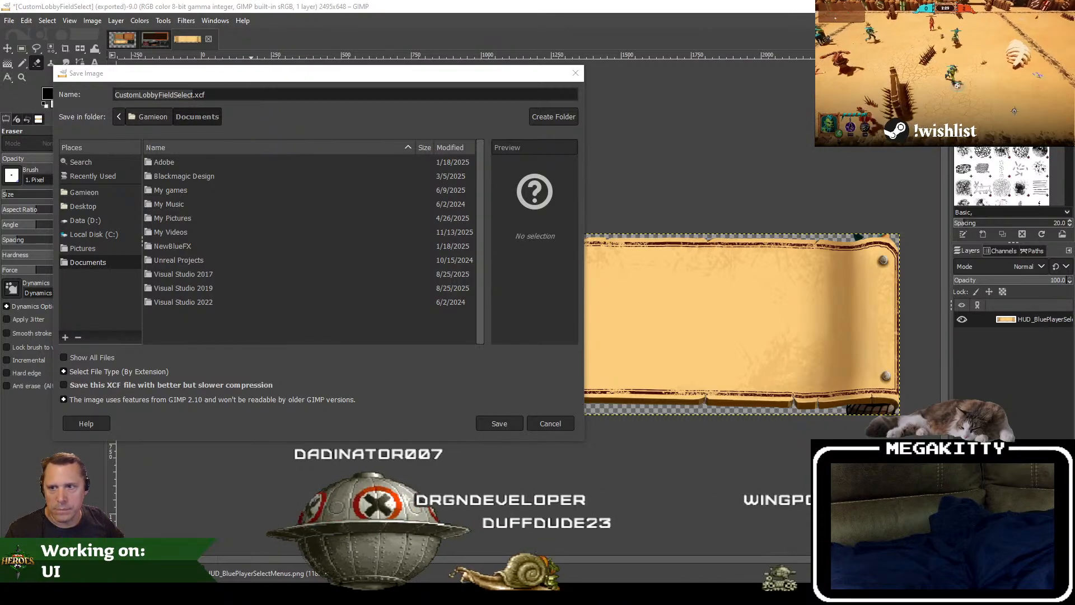
pyautogui.click(266, 92)
pyautogui.hotkey('ctrl', 'a')
pyautogui.hotkey('ctrl', 'v')
pyautogui.press('Return')
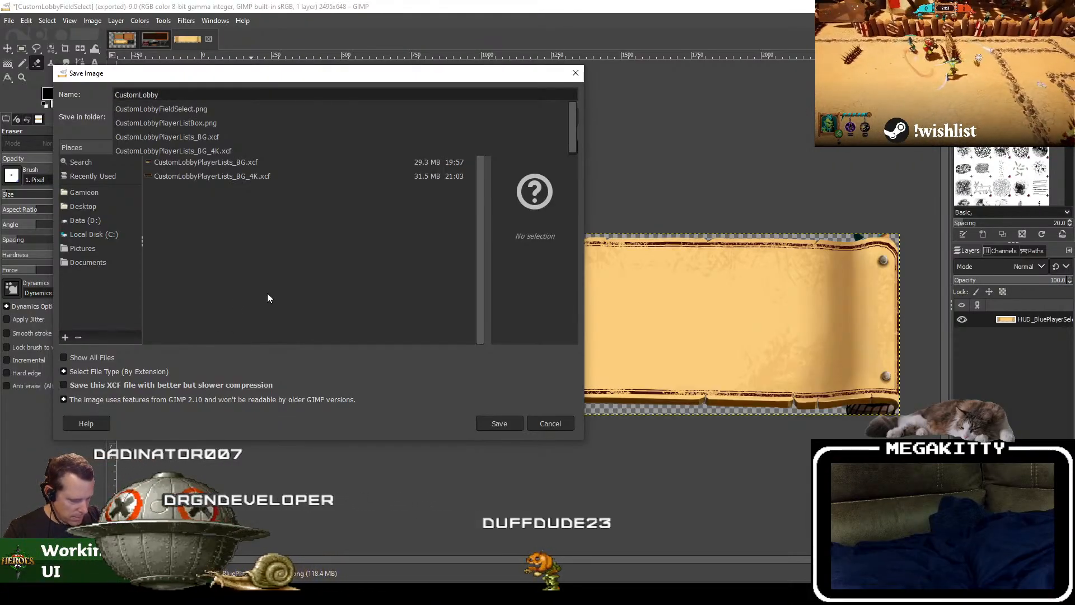
pyautogui.write('BottomBanner.xcf')
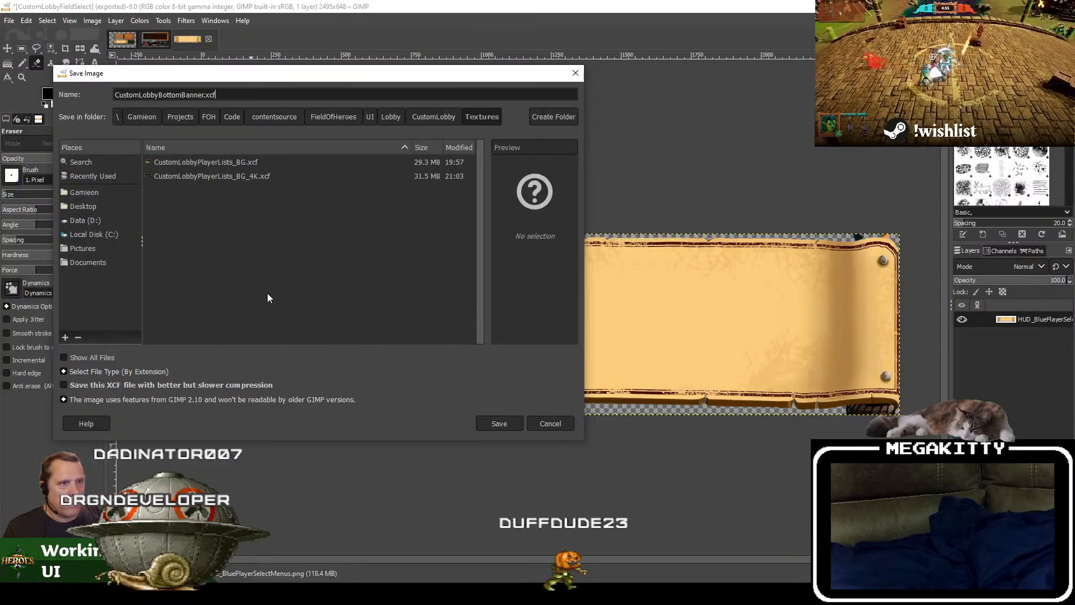
pyautogui.press('Return')
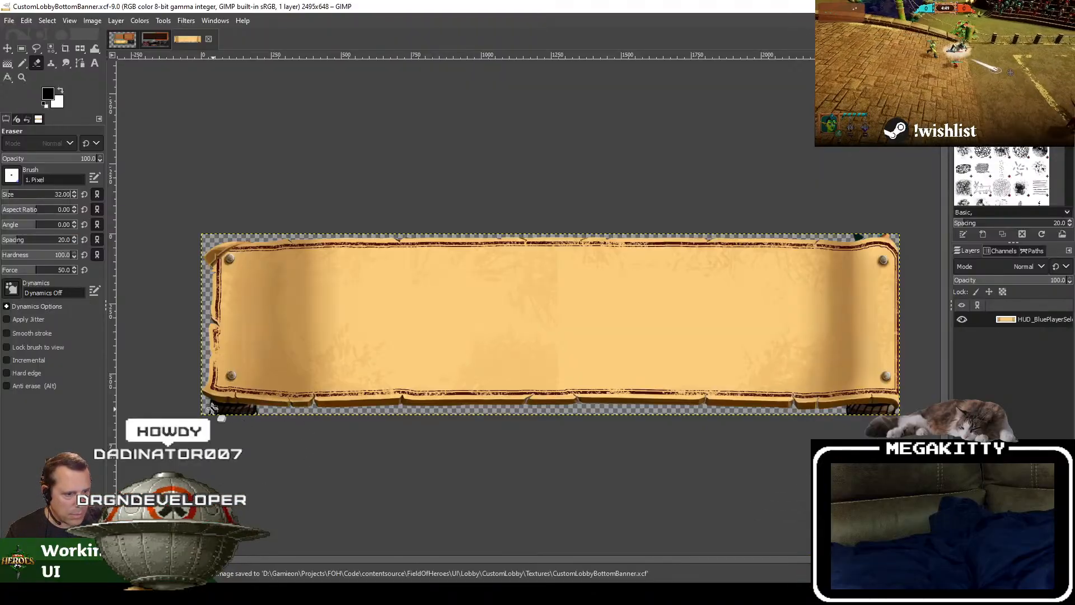
# Step: Erase the dark striped artwork hanging below the banner's lower-left corner with the eraser at size 32
pyautogui.scroll(3, 212, 407)
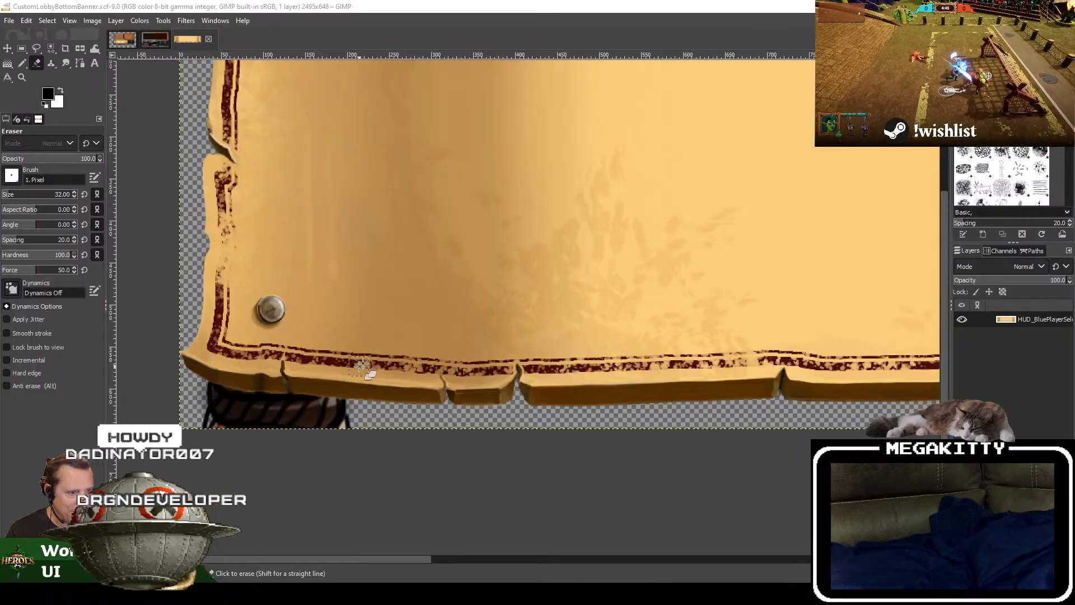
pyautogui.scroll(3, 362, 366)
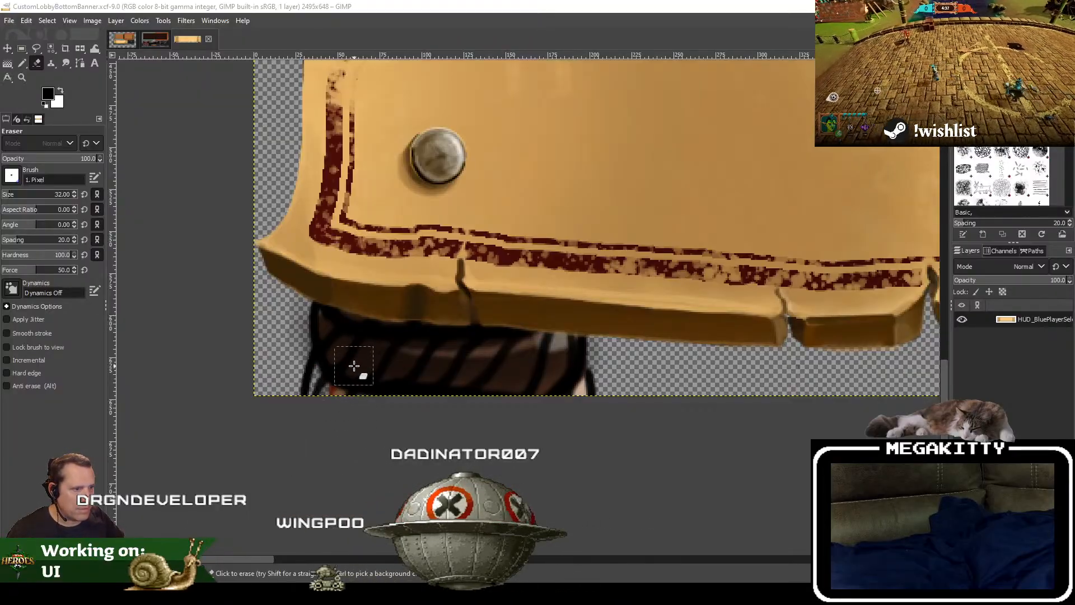
pyautogui.moveTo(314, 351)
pyautogui.mouseDown()
pyautogui.moveTo(576, 374)
pyautogui.moveTo(241, 376)
pyautogui.mouseUp()
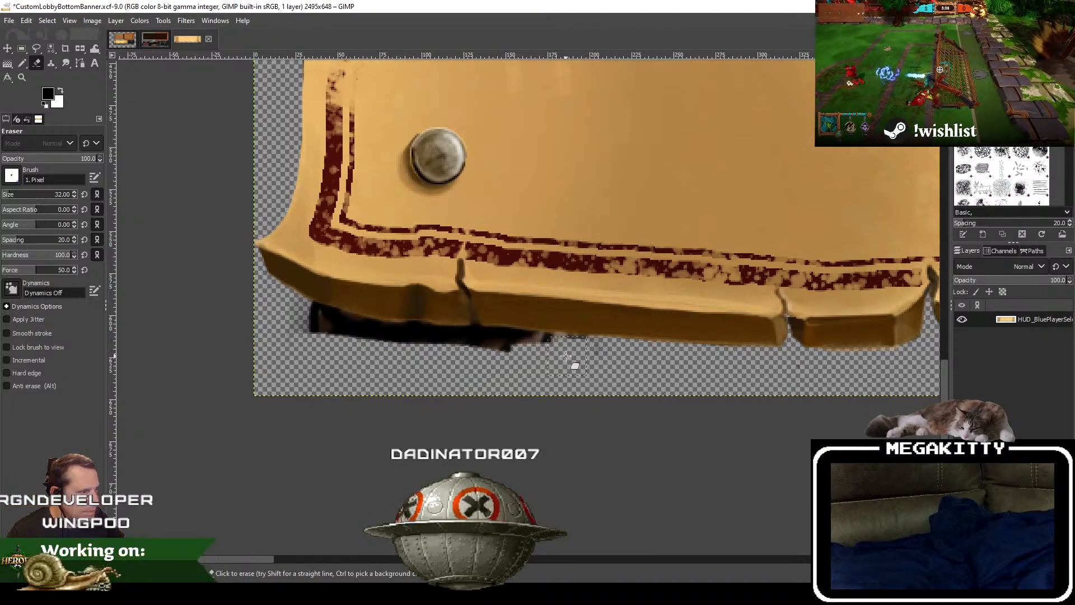
pyautogui.moveTo(415, 348); pyautogui.dragTo(336, 351)
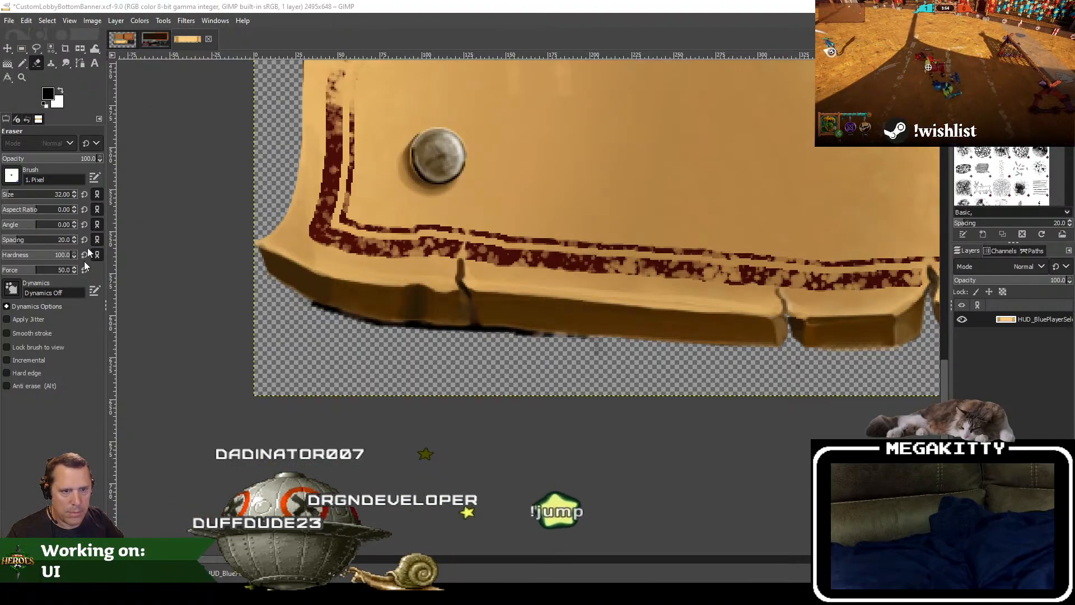
# Step: Set the eraser size to 8 and clean the black fringe off the banner's bottom edge near the lower-left corner
pyautogui.click(61, 192)
pyautogui.doubleClick(68, 191)
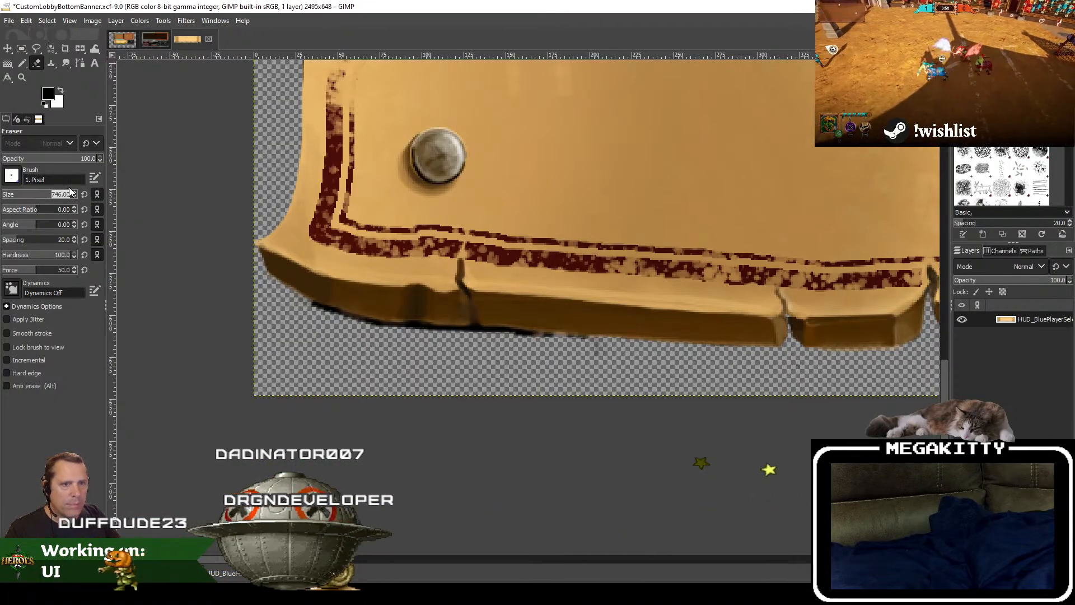
pyautogui.write('8')
pyautogui.press('Return')
pyautogui.keyDown('ctrl'); pyautogui.scroll(3, 319, 307); pyautogui.keyUp('ctrl')
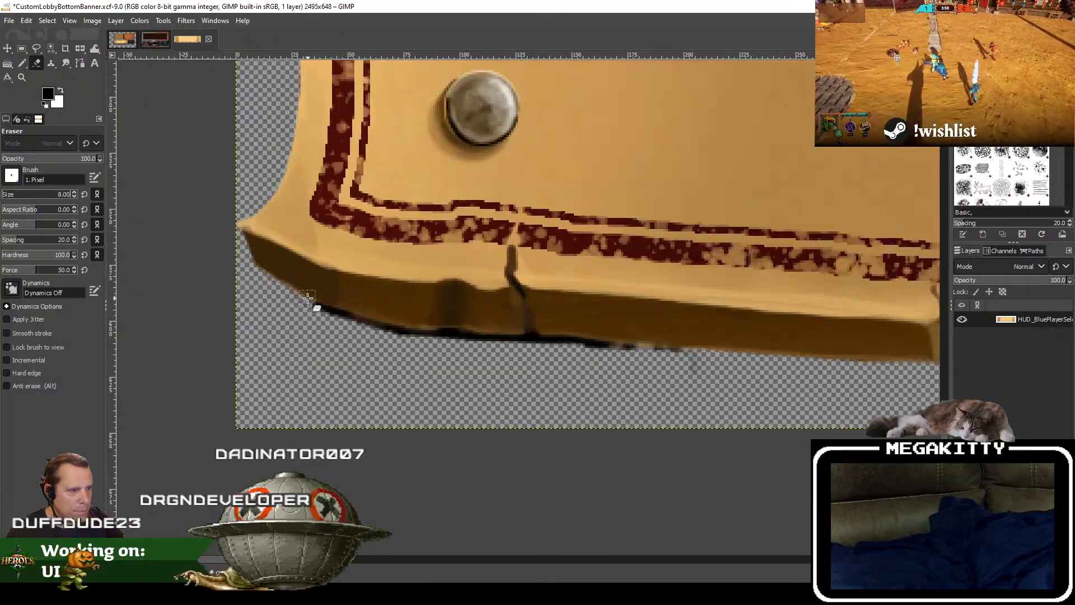
pyautogui.moveTo(335, 327); pyautogui.dragTo(321, 319)
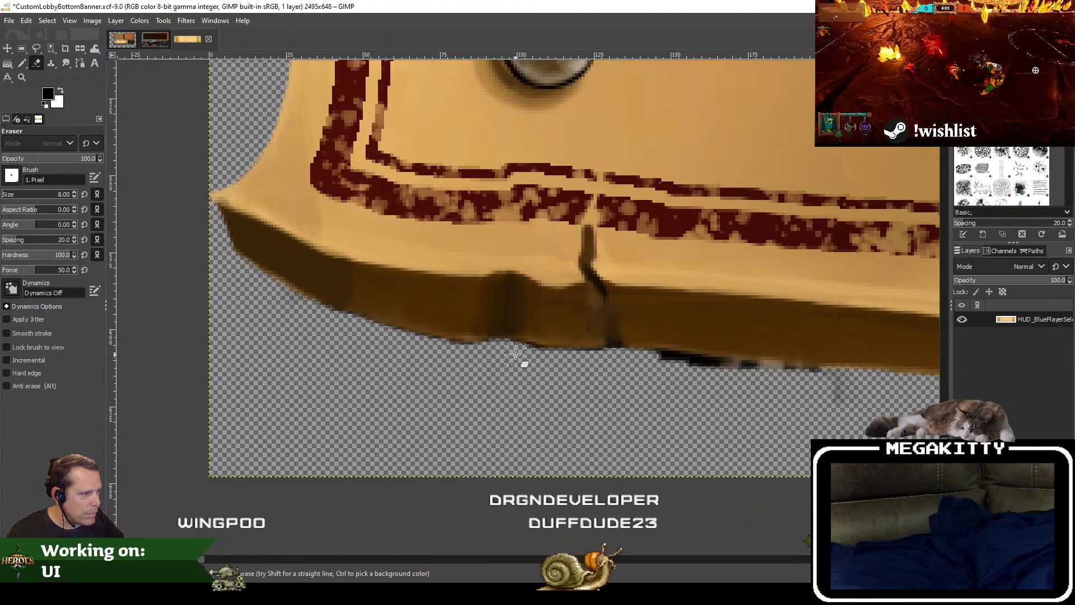
pyautogui.hscroll(5, 653, 386)
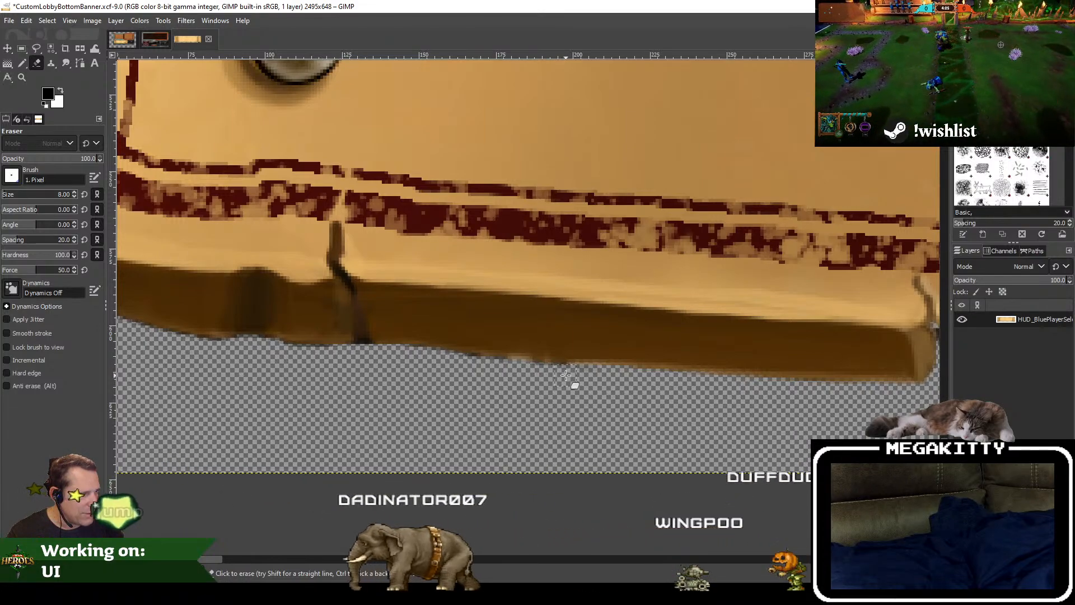
pyautogui.moveTo(664, 378); pyautogui.dragTo(375, 368)
# Step: Check the banner from its left end to its right end and save the changes to CustomLobbyBottomBanner.xcf
pyautogui.scroll(-6, 375, 368)
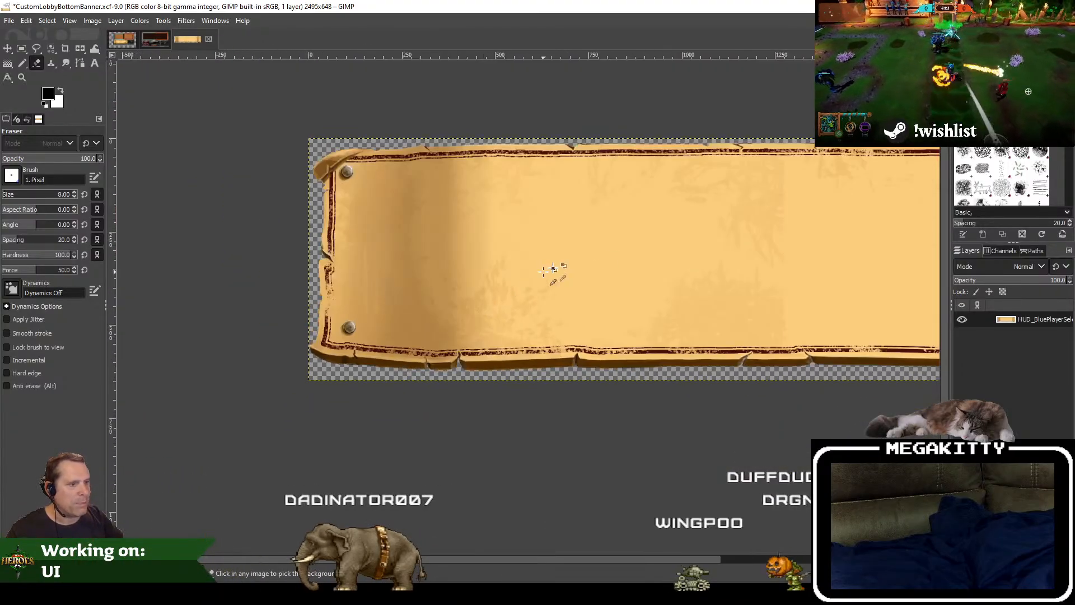
pyautogui.moveTo(655, 260); pyautogui.dragTo(281, 267)
pyautogui.moveTo(581, 288); pyautogui.dragTo(233, 249)
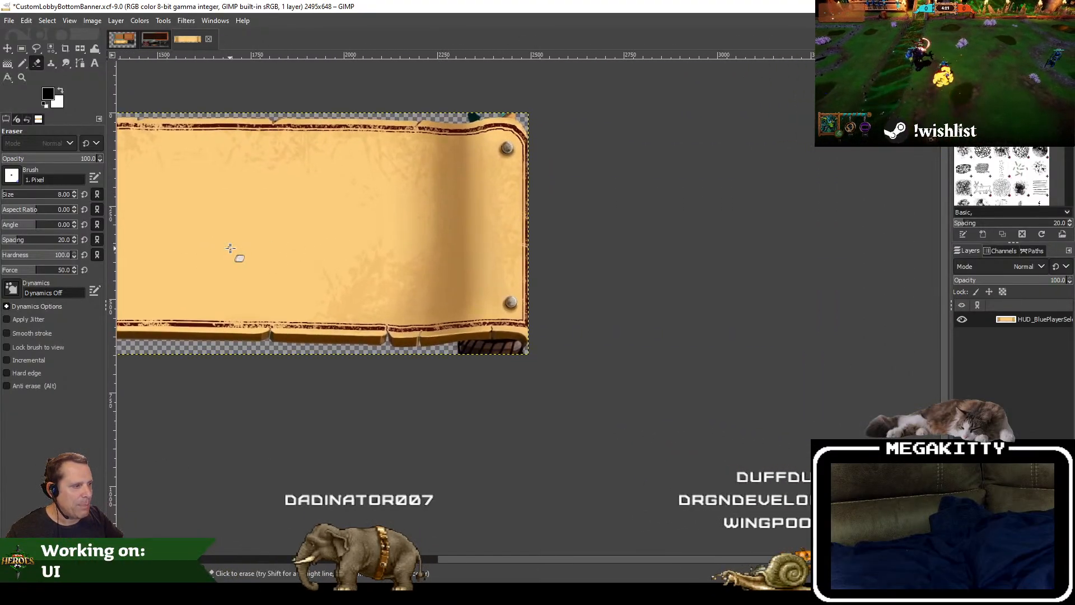
pyautogui.click(9, 20)
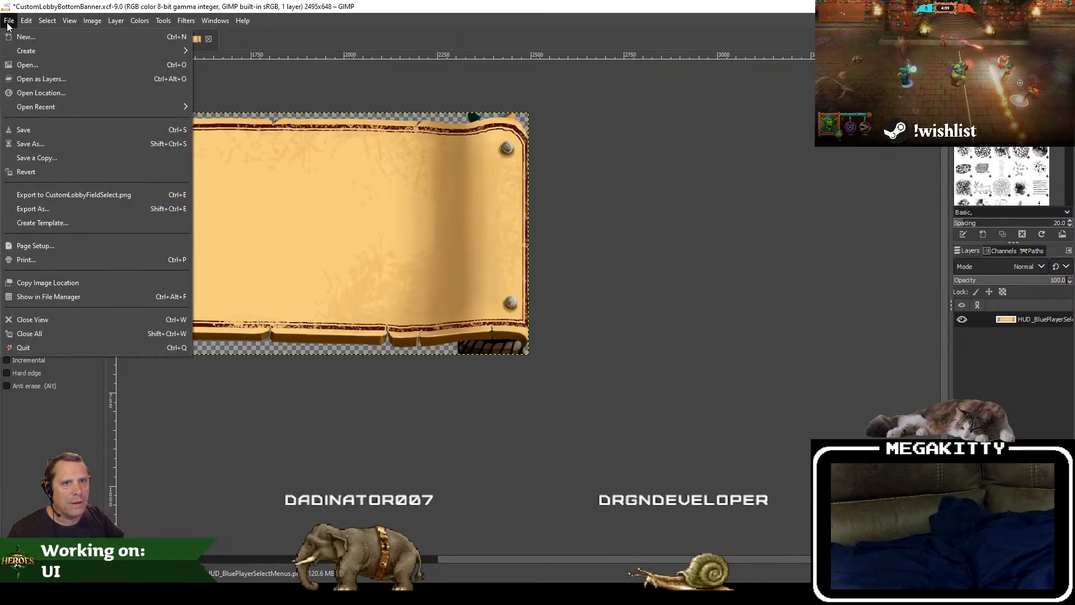
pyautogui.click(46, 126)
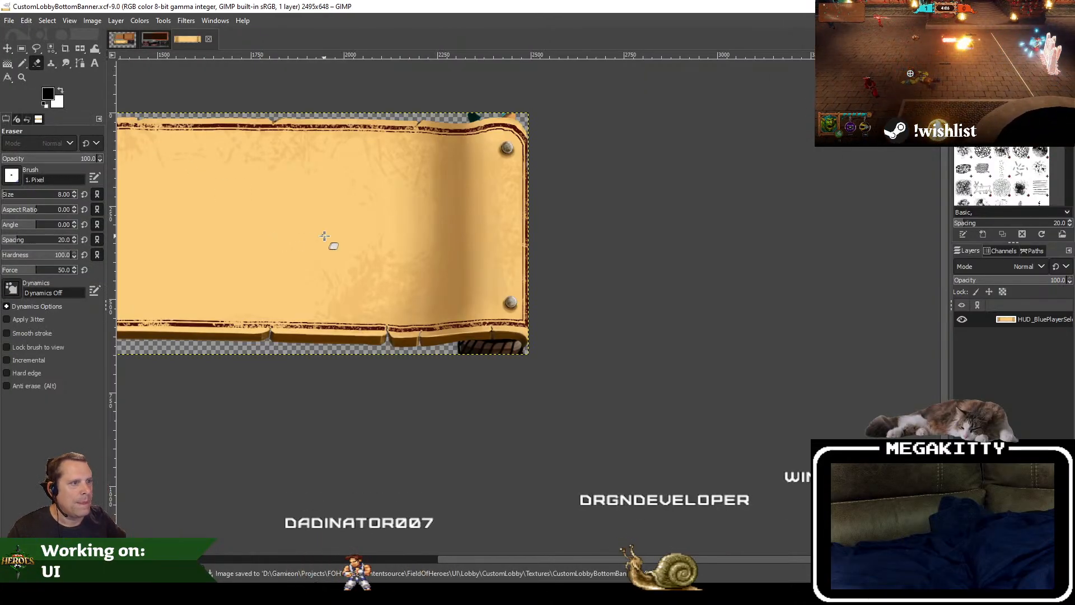
# Step: Erase the dark green artwork above the banner's top edge near the upper-right corner with the eraser at size 8
pyautogui.moveTo(324, 235); pyautogui.dragTo(944, 315)
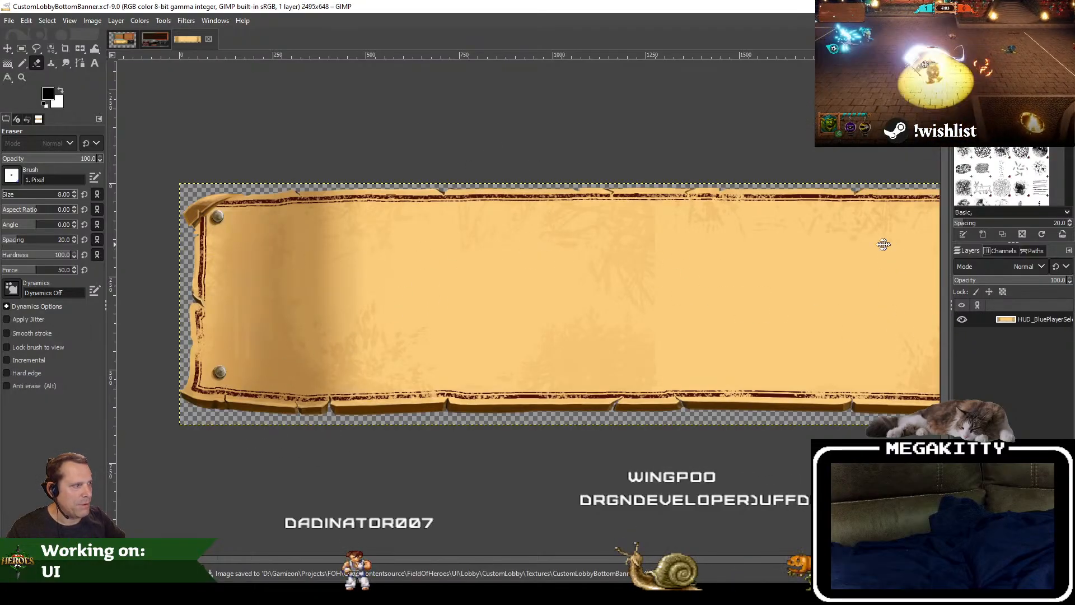
pyautogui.hscroll(5, 448, 213)
pyautogui.scroll(5, 464, 202)
pyautogui.moveTo(637, 307); pyautogui.dragTo(462, 268)
pyautogui.moveTo(367, 261)
pyautogui.mouseDown()
pyautogui.moveTo(419, 257)
pyautogui.moveTo(373, 243)
pyautogui.moveTo(384, 290)
pyautogui.moveTo(367, 288)
pyautogui.moveTo(388, 271)
pyautogui.moveTo(436, 280)
pyautogui.moveTo(342, 311)
pyautogui.moveTo(434, 290)
pyautogui.mouseUp()
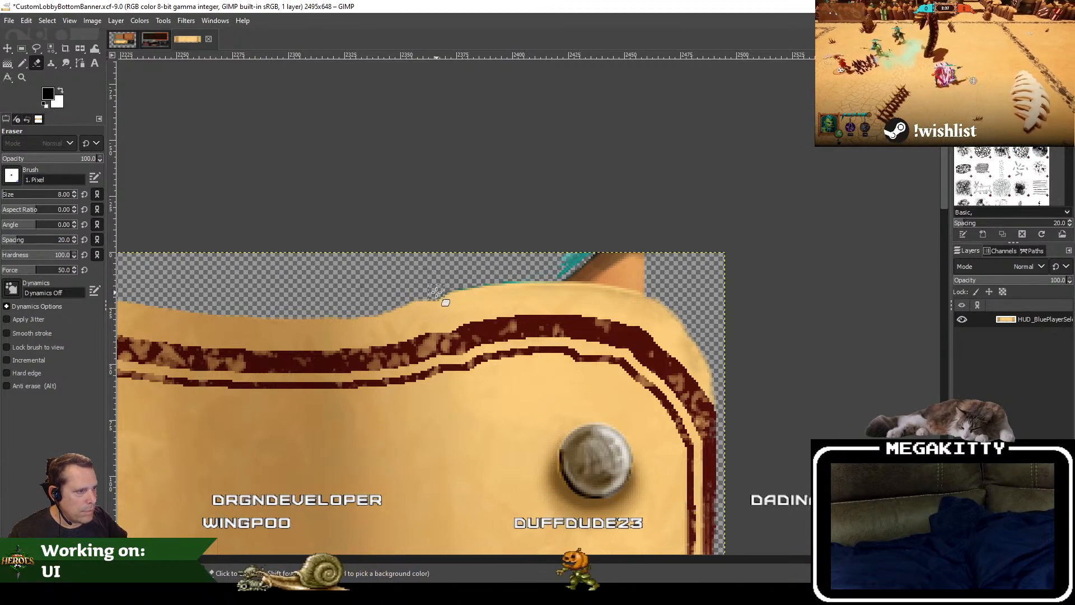
# Step: Set the eraser size to 4 and erase the teal artwork and fringe along the top edge near the upper-right corner
pyautogui.moveTo(55, 198); pyautogui.dragTo(99, 176)
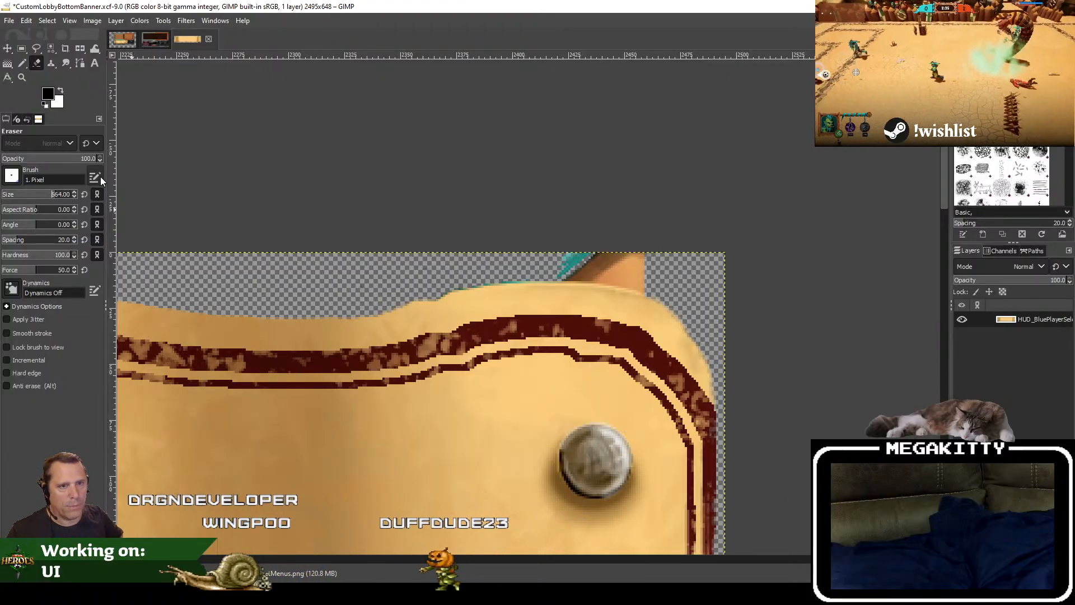
pyautogui.write('4')
pyautogui.press('Return')
pyautogui.scroll(4, 527, 292)
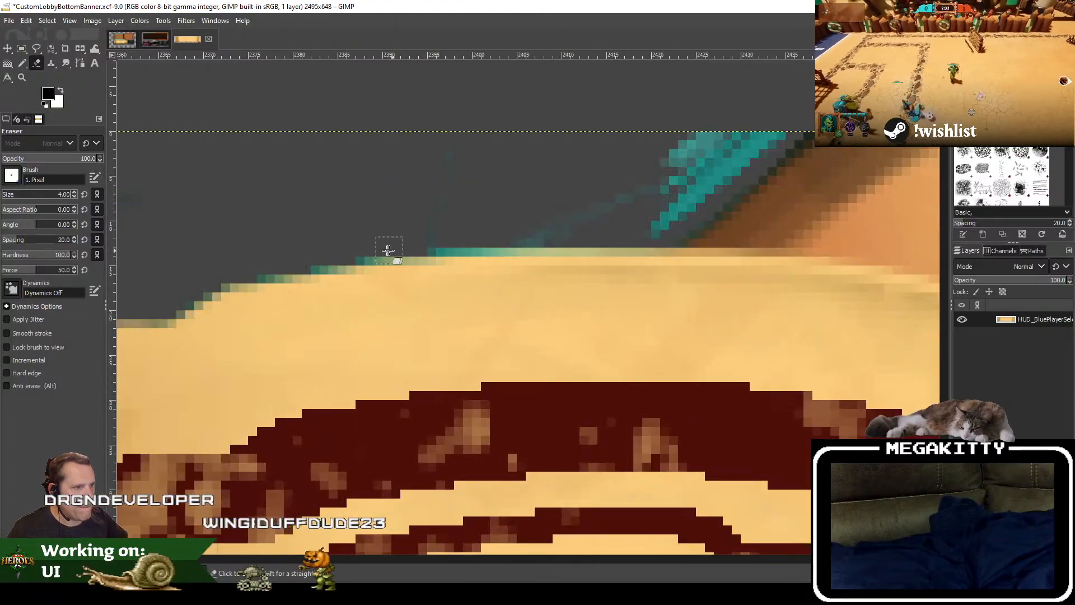
pyautogui.scroll(-2, 386, 252)
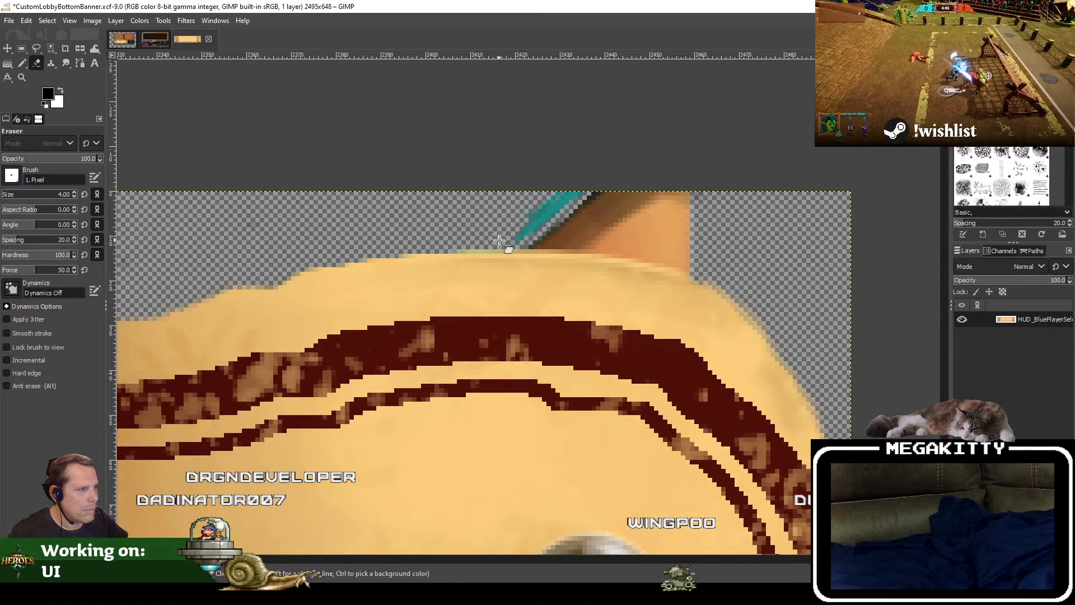
pyautogui.moveTo(508, 242)
pyautogui.mouseDown()
pyautogui.moveTo(537, 226)
pyautogui.moveTo(561, 193)
pyautogui.mouseUp()
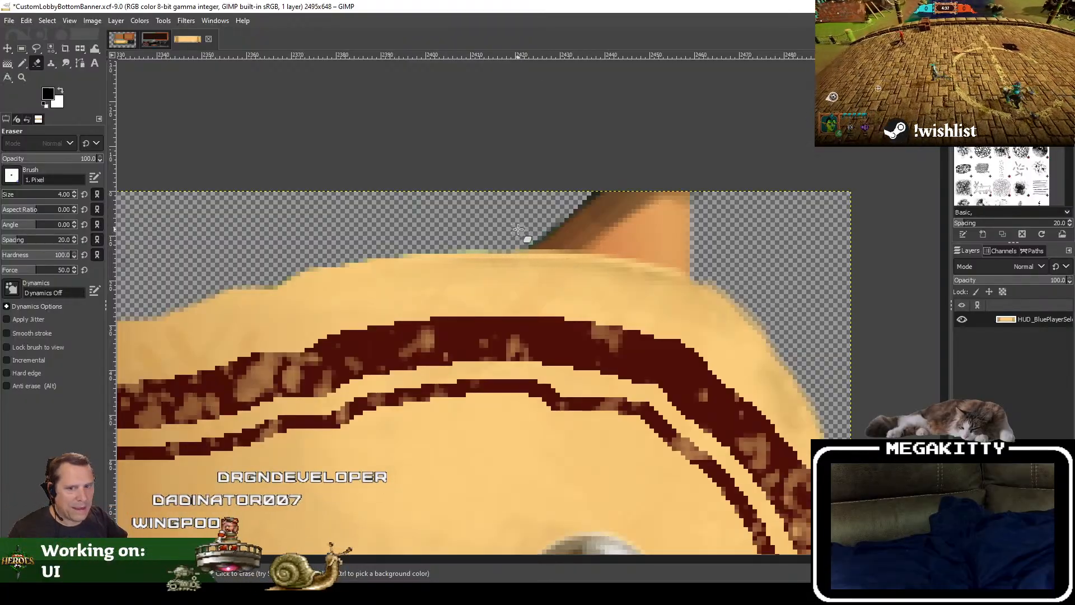
pyautogui.moveTo(499, 221); pyautogui.dragTo(406, 202)
pyautogui.moveTo(713, 262); pyautogui.dragTo(664, 184)
pyautogui.scroll(-10, 664, 184)
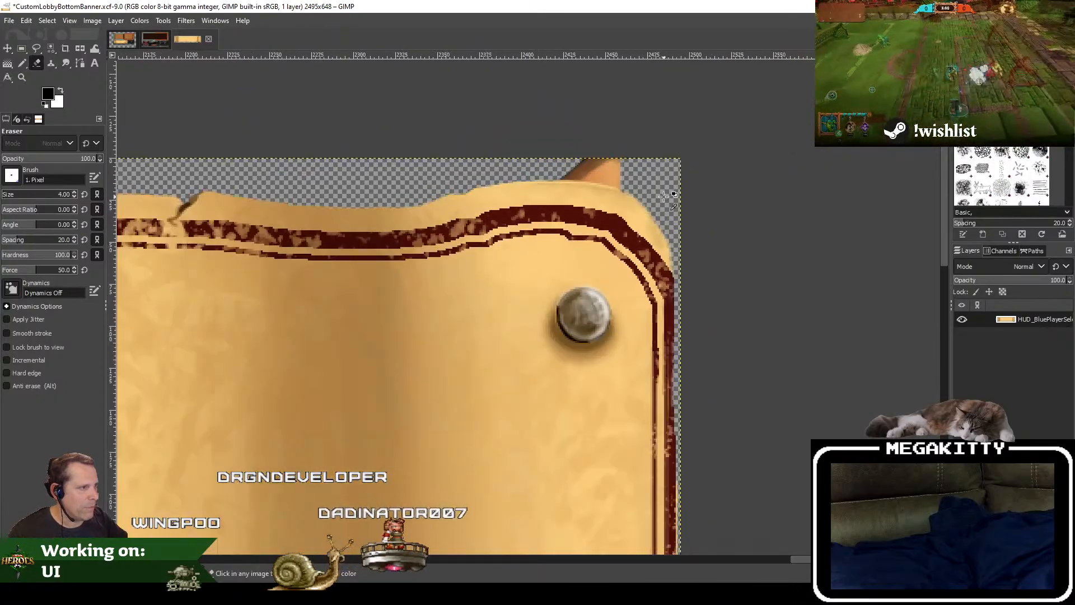
# Step: Erase the brown strip above the upper-right corner and separate the orange remnant from the banner's top edge
pyautogui.moveTo(469, 216); pyautogui.dragTo(72, 273)
pyautogui.scroll(8, 501, 239)
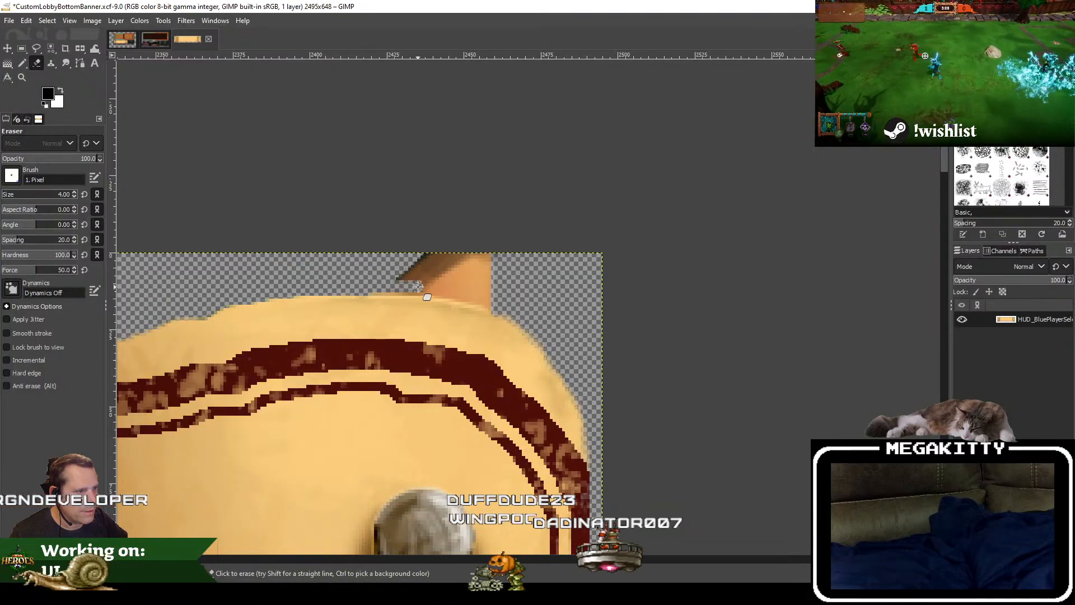
pyautogui.moveTo(418, 287)
pyautogui.mouseDown()
pyautogui.moveTo(390, 287)
pyautogui.moveTo(419, 271)
pyautogui.moveTo(404, 266)
pyautogui.moveTo(418, 255)
pyautogui.moveTo(472, 258)
pyautogui.moveTo(413, 276)
pyautogui.moveTo(525, 283)
pyautogui.mouseUp()
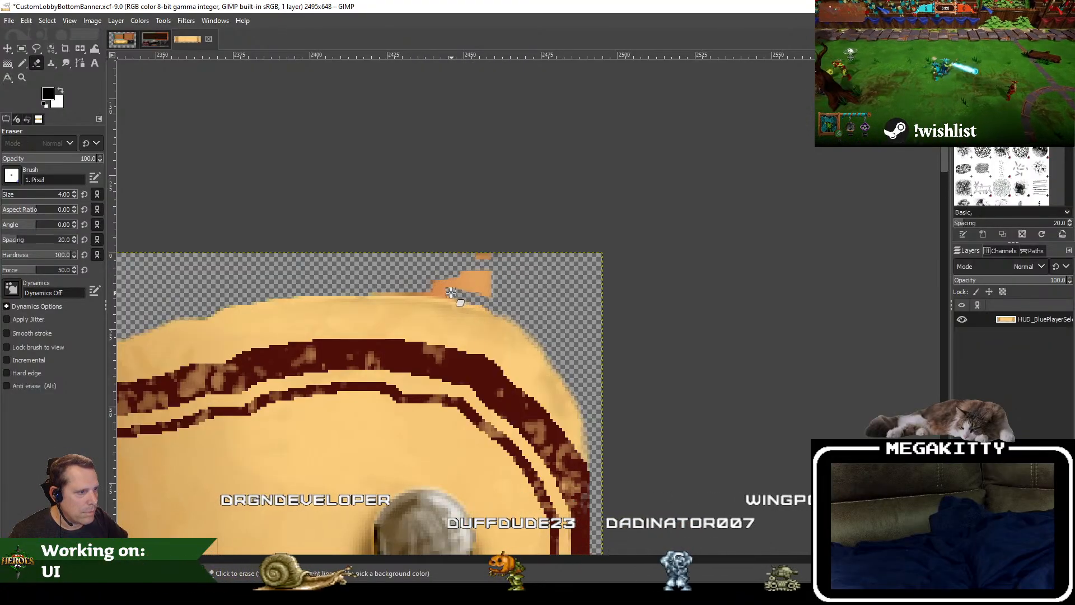
pyautogui.moveTo(451, 293); pyautogui.dragTo(396, 290)
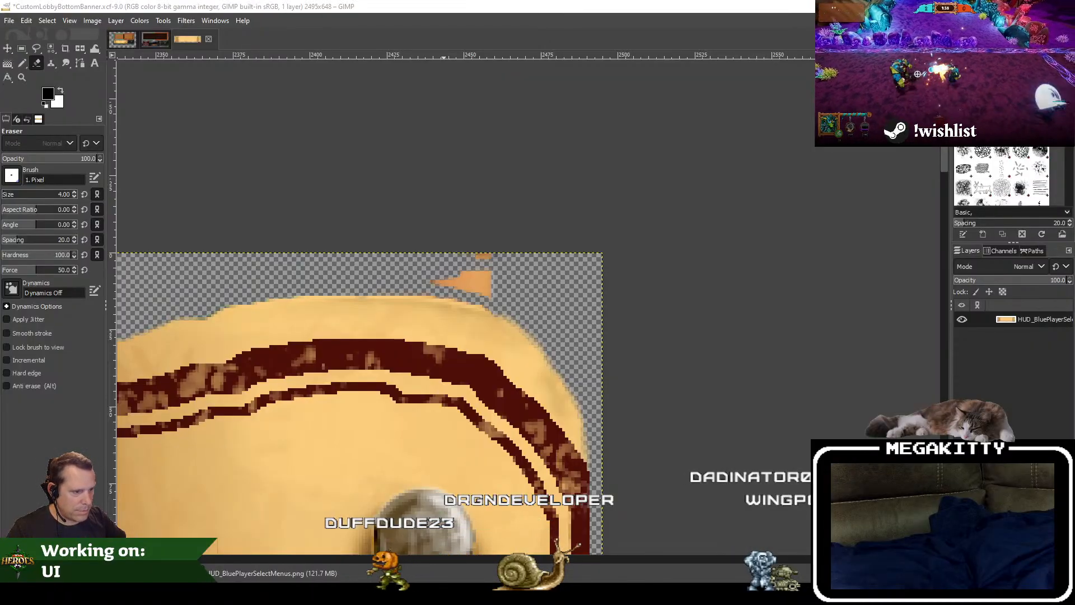
# Step: Set the eraser size to 8 and erase the remaining orange patches above the banner's upper-right corner
pyautogui.click(64, 194)
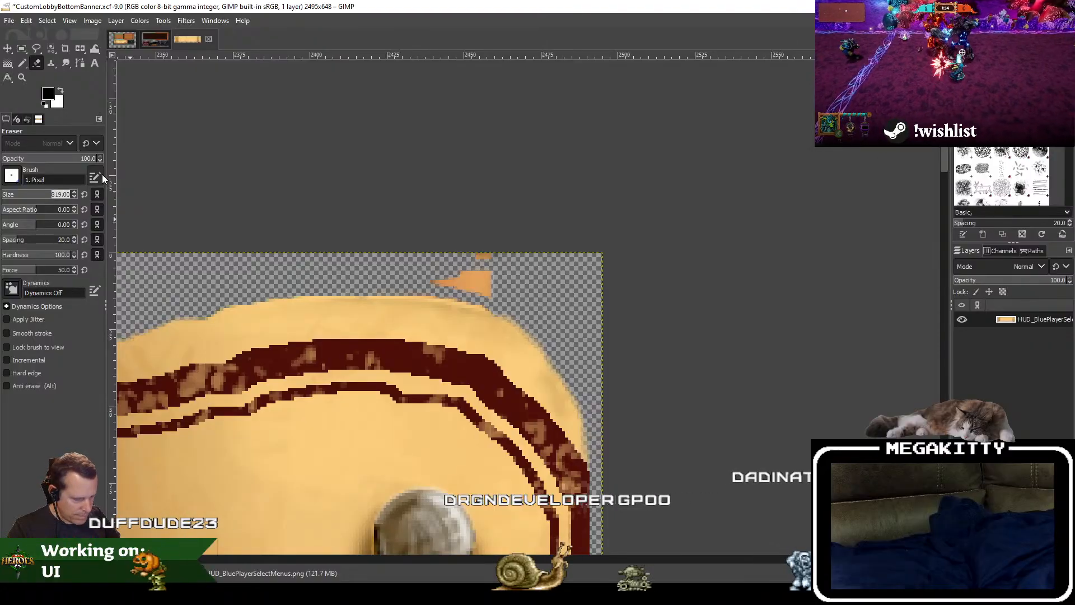
pyautogui.write('8')
pyautogui.press('Return')
pyautogui.moveTo(432, 280)
pyautogui.mouseDown()
pyautogui.moveTo(494, 288)
pyautogui.moveTo(425, 274)
pyautogui.moveTo(396, 253)
pyautogui.mouseUp()
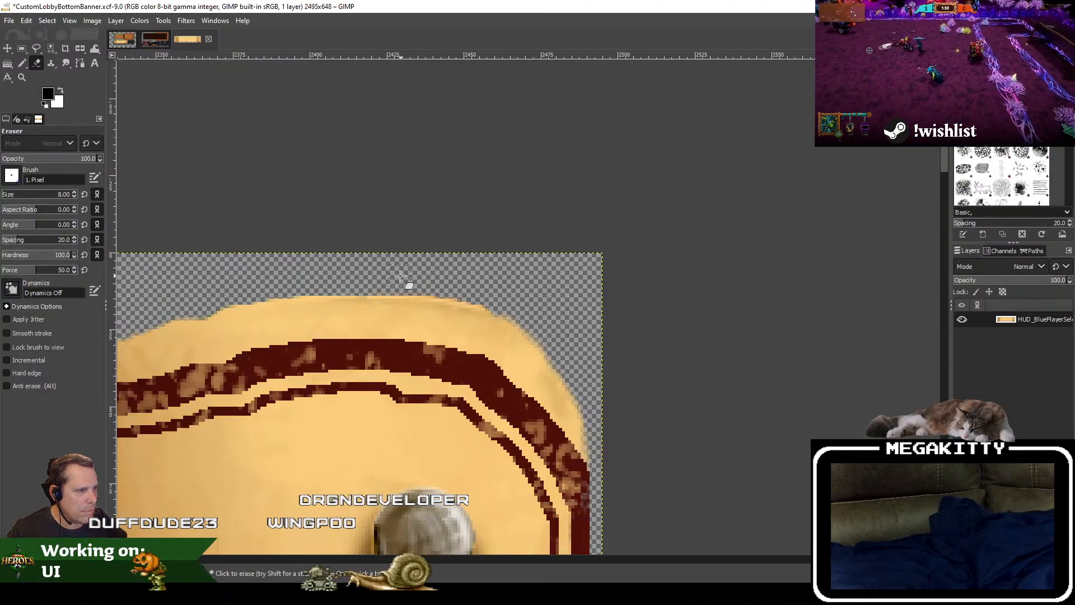
# Step: Check the banner's right side down to the lower-right corner and save the changes to CustomLobbyBottomBanner.xcf
pyautogui.keyDown('ctrl'); pyautogui.scroll(-4, 556, 254); pyautogui.keyUp('ctrl')
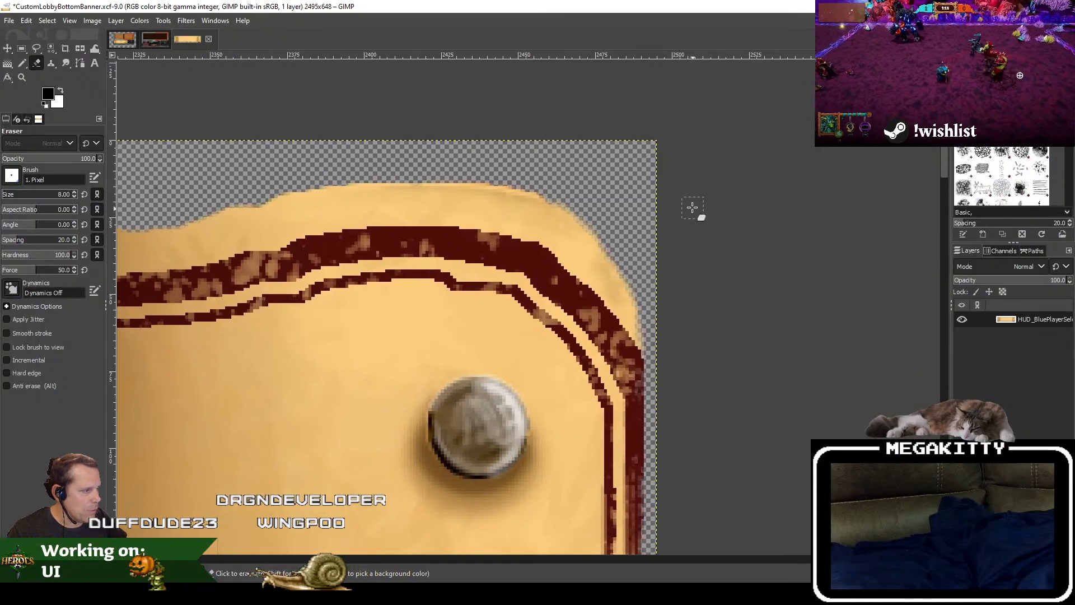
pyautogui.keyDown('ctrl'); pyautogui.scroll(-1, 734, 205); pyautogui.keyUp('ctrl')
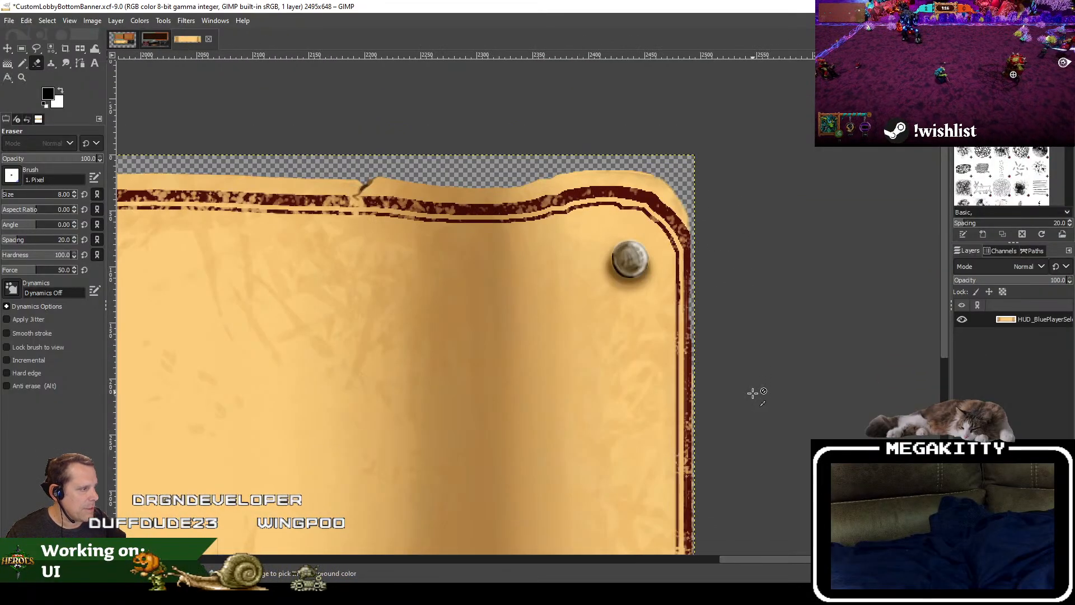
pyautogui.moveTo(756, 392); pyautogui.dragTo(746, 79)
pyautogui.moveTo(746, 412); pyautogui.dragTo(739, 237)
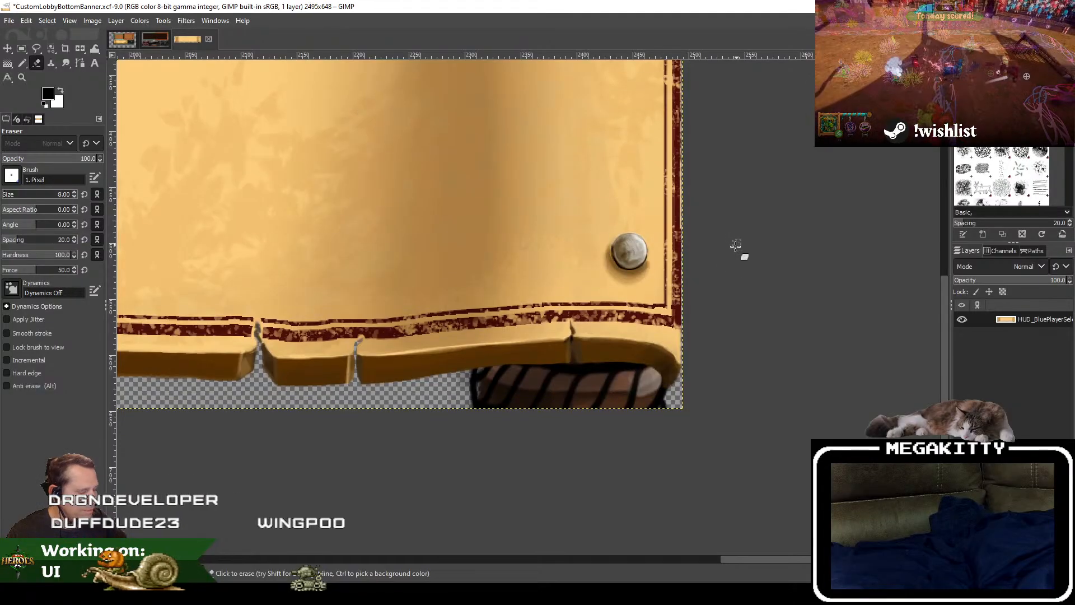
pyautogui.moveTo(697, 398); pyautogui.dragTo(571, 364)
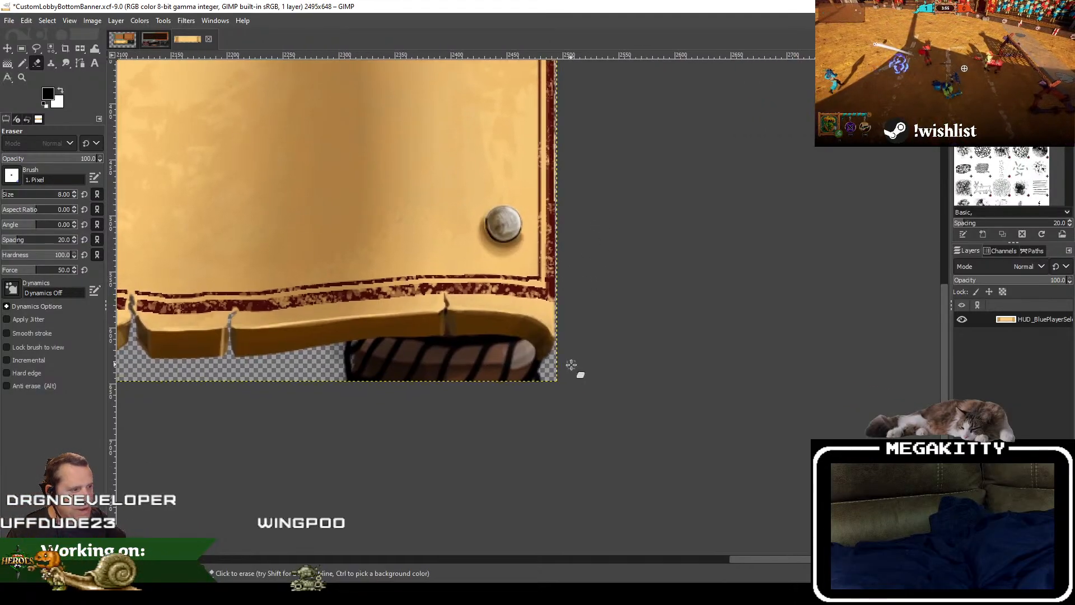
pyautogui.click(9, 20)
pyautogui.click(44, 130)
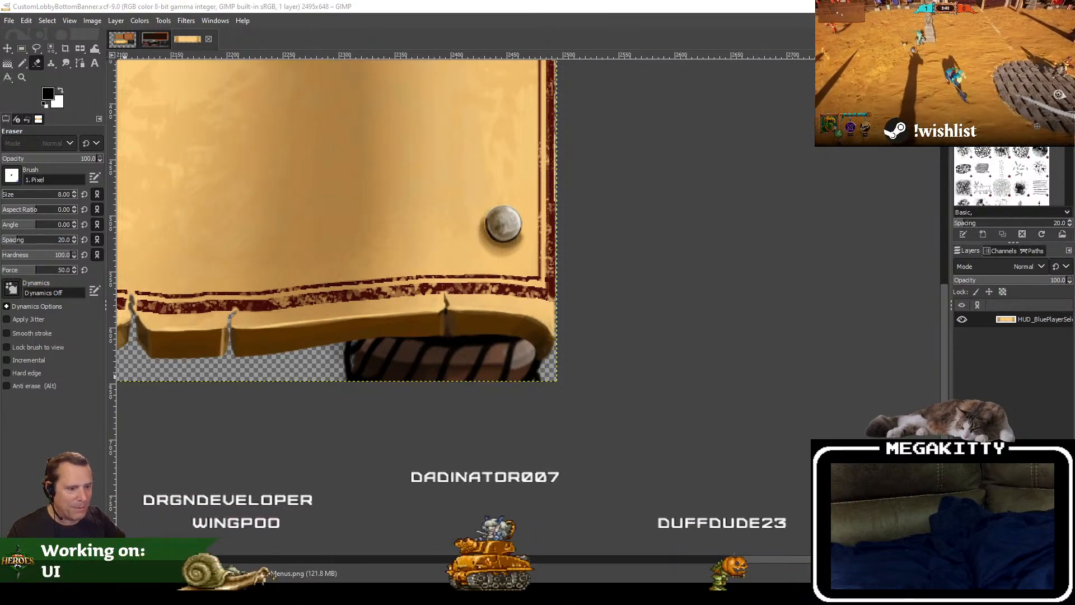
pyautogui.hotkey('alt', 'Tab')
pyautogui.hotkey('alt', 'Tab')
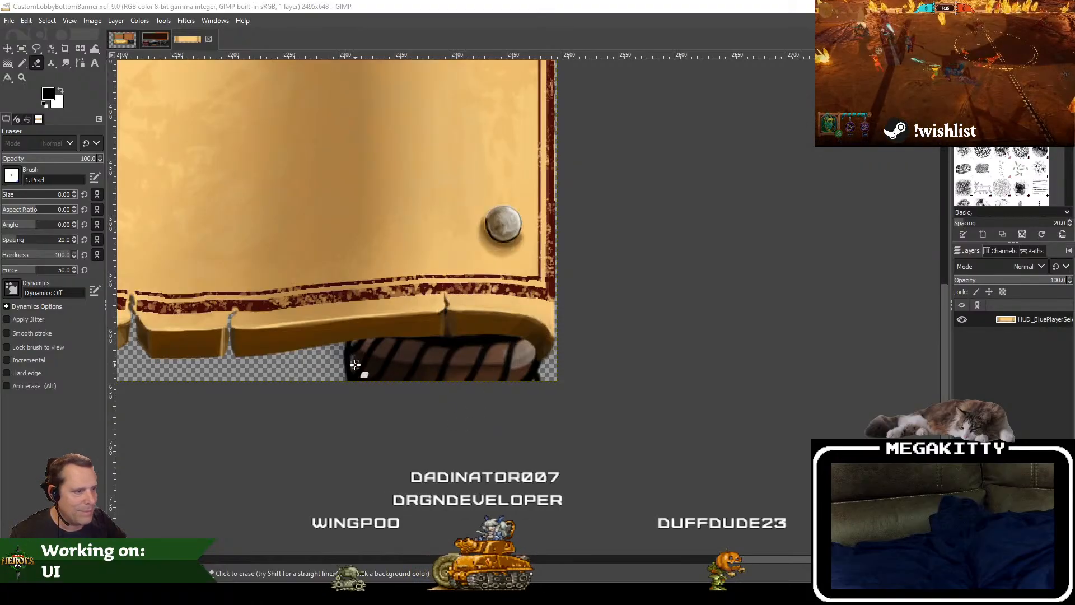
# Step: Set the eraser size to 32 and erase the dark striped artwork hanging below the banner's lower-right corner
pyautogui.moveTo(401, 377); pyautogui.dragTo(402, 377)
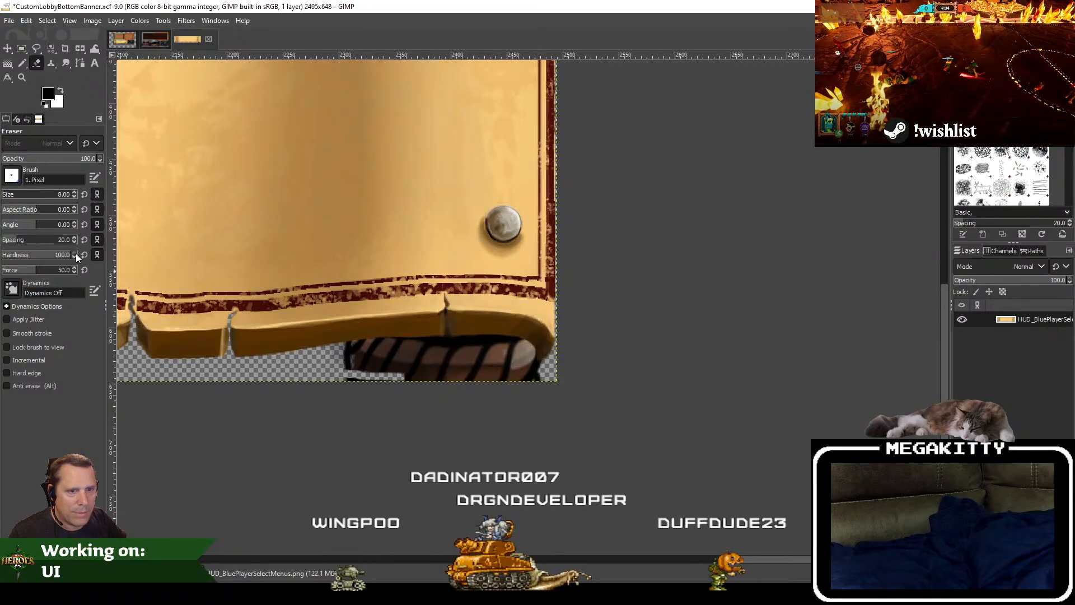
pyautogui.click(63, 191)
pyautogui.hotkey('ctrl', 'a')
pyautogui.write('32')
pyautogui.press('Return')
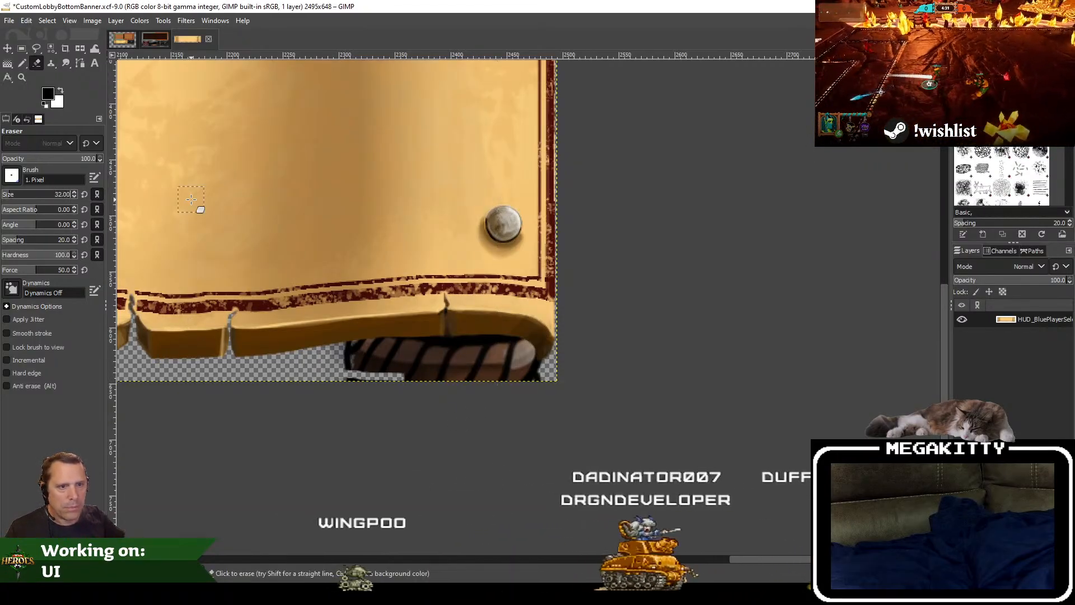
pyautogui.moveTo(430, 369); pyautogui.dragTo(532, 387)
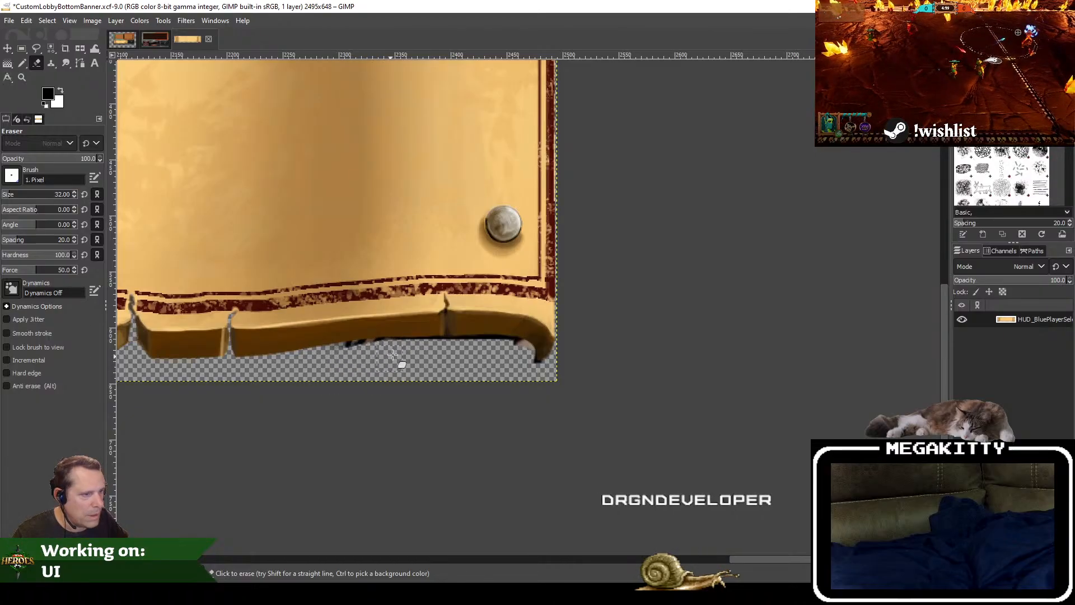
# Step: Set the eraser size to 8 and clean the black fringe off the bottom edge toward the lower-right curl
pyautogui.scroll(3, 393, 355)
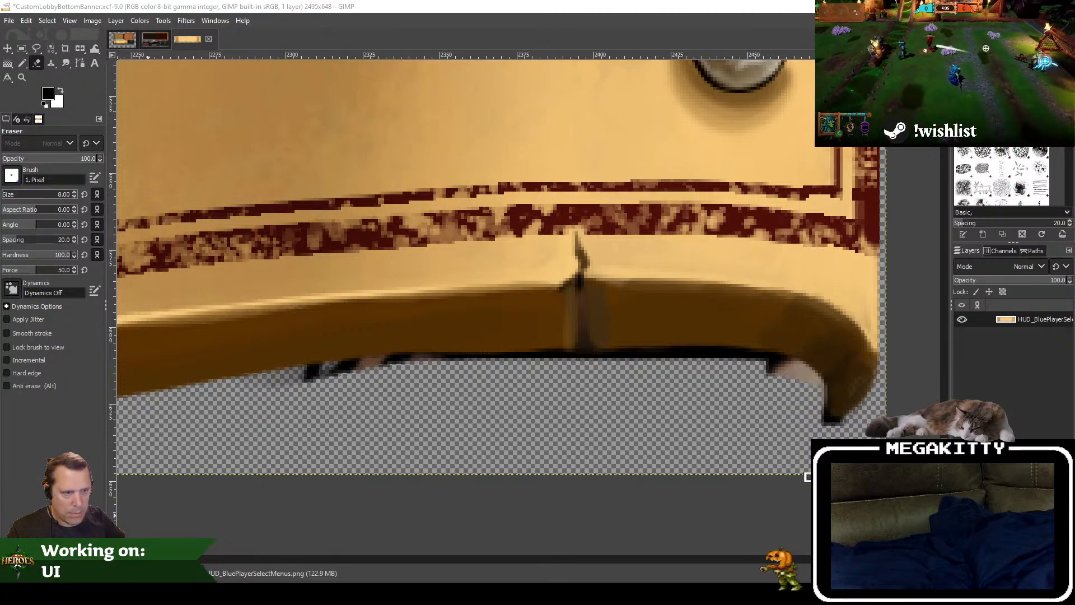
pyautogui.moveTo(245, 395)
pyautogui.mouseDown()
pyautogui.moveTo(382, 368)
pyautogui.moveTo(320, 373)
pyautogui.moveTo(382, 367)
pyautogui.mouseUp()
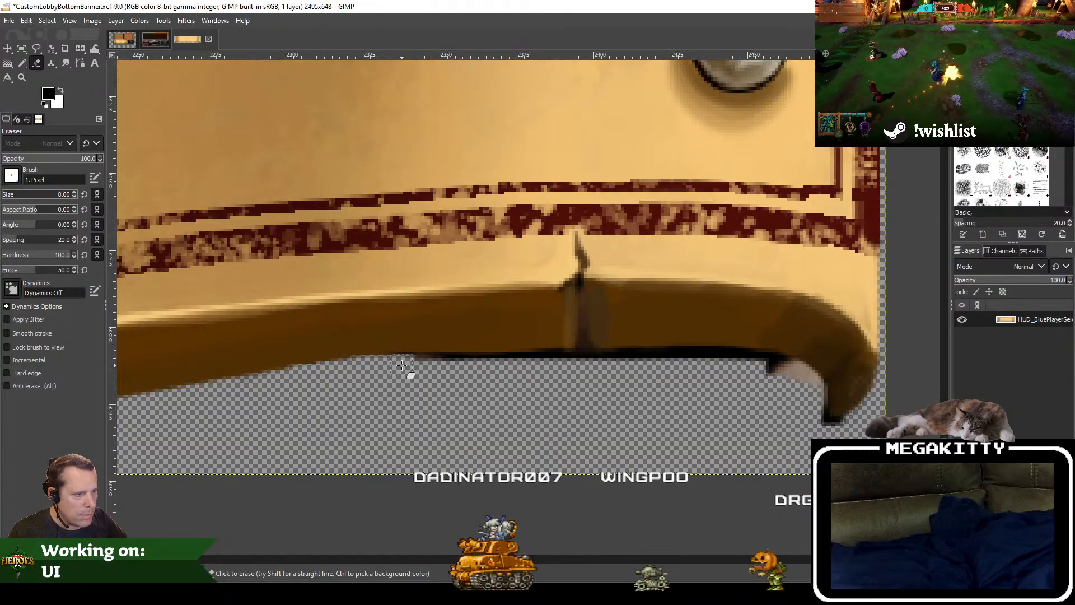
pyautogui.moveTo(499, 363); pyautogui.dragTo(437, 372)
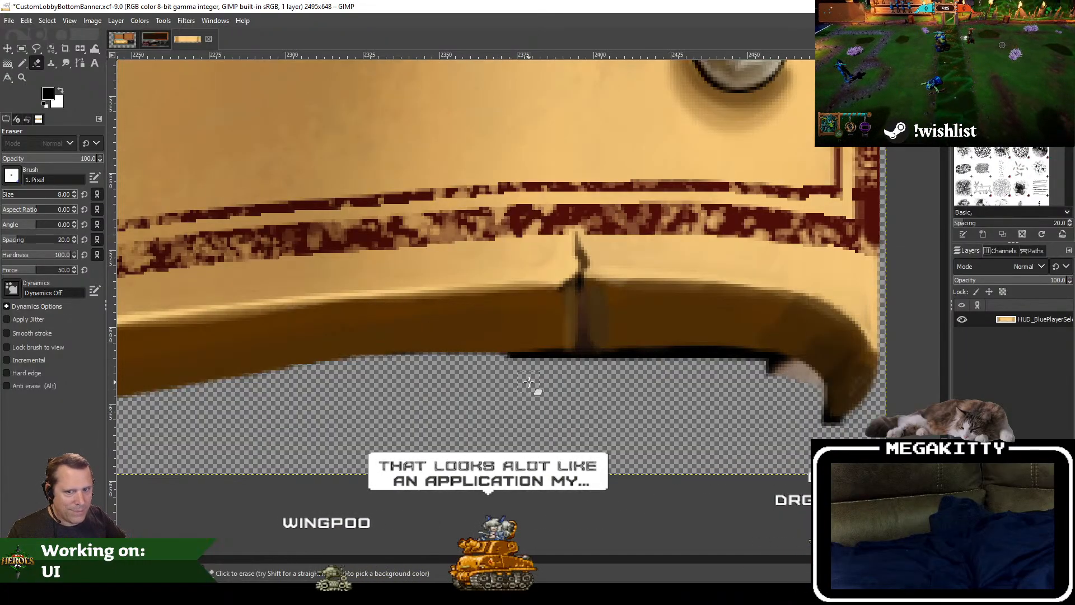
pyautogui.moveTo(576, 386); pyautogui.dragTo(542, 391)
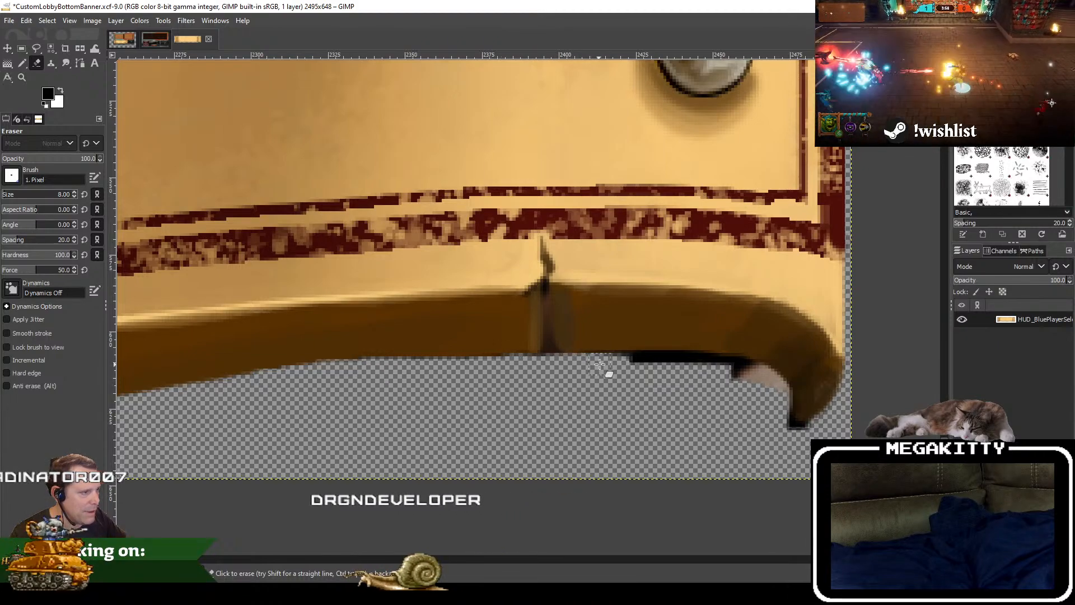
pyautogui.moveTo(632, 372)
pyautogui.mouseDown()
pyautogui.moveTo(606, 365)
pyautogui.moveTo(650, 369)
pyautogui.mouseUp()
# Step: View the image editor's version information and close it
pyautogui.click(246, 21)
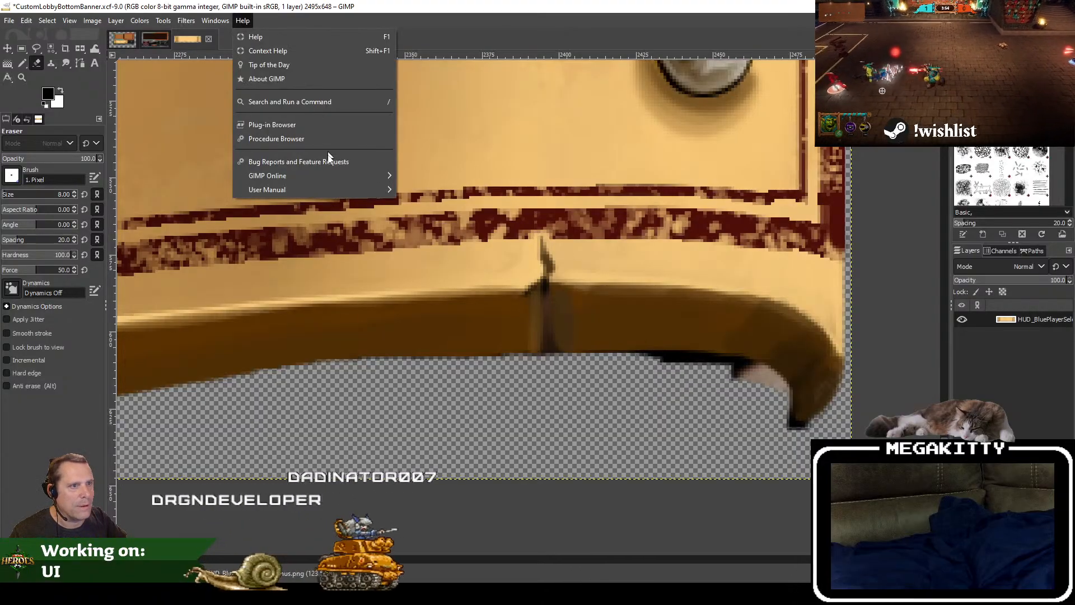
pyautogui.click(267, 79)
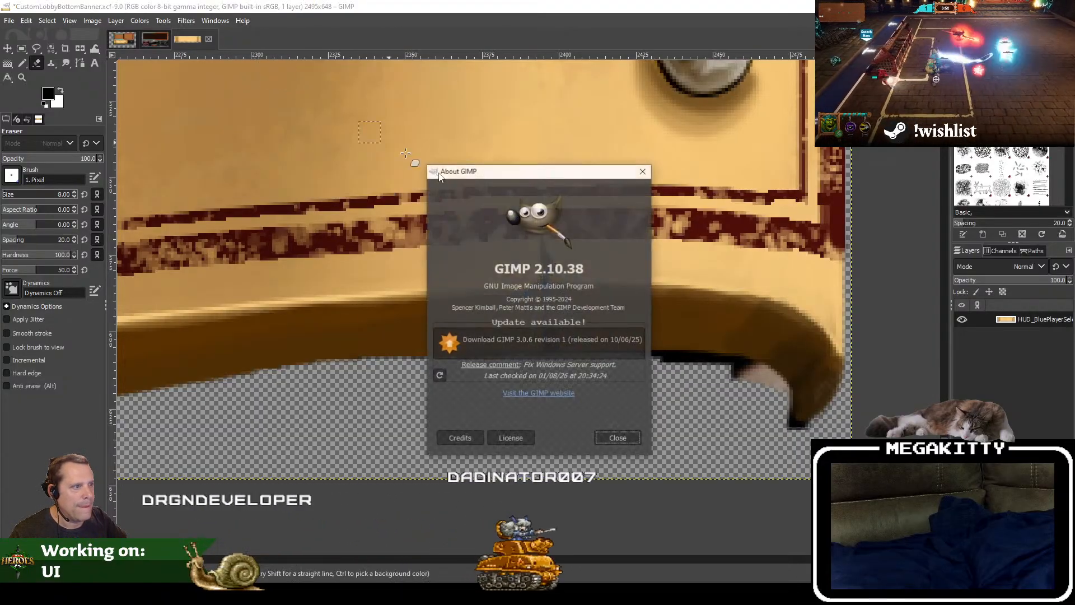
pyautogui.click(649, 173)
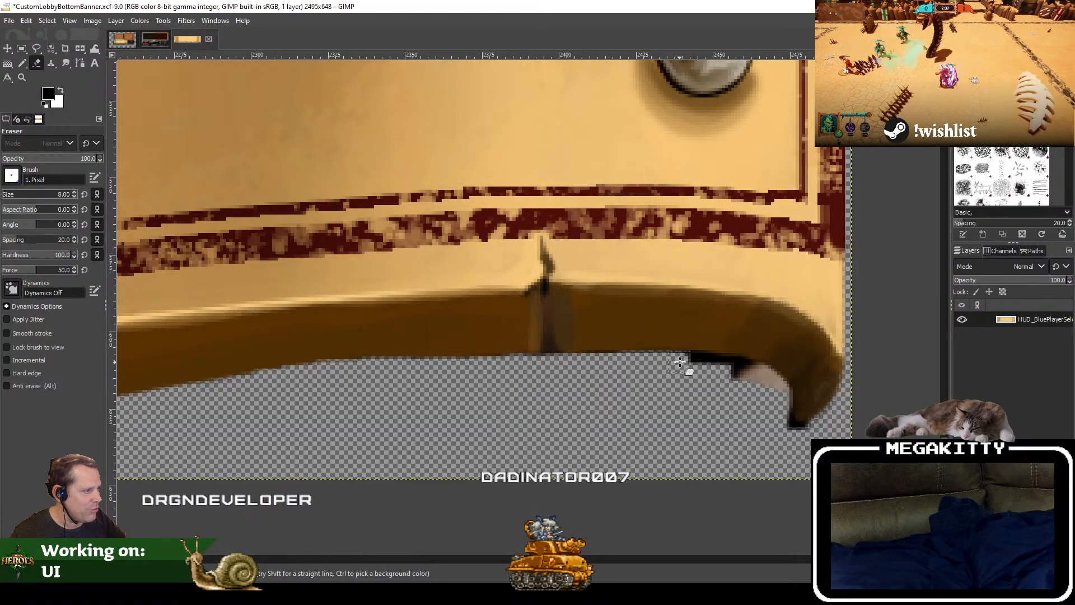
# Step: Finish erasing the black fringe and leftover artwork inside the lower-right curl, reducing the eraser size to 4
pyautogui.moveTo(680, 362)
pyautogui.mouseDown()
pyautogui.moveTo(723, 369)
pyautogui.moveTo(702, 365)
pyautogui.mouseUp()
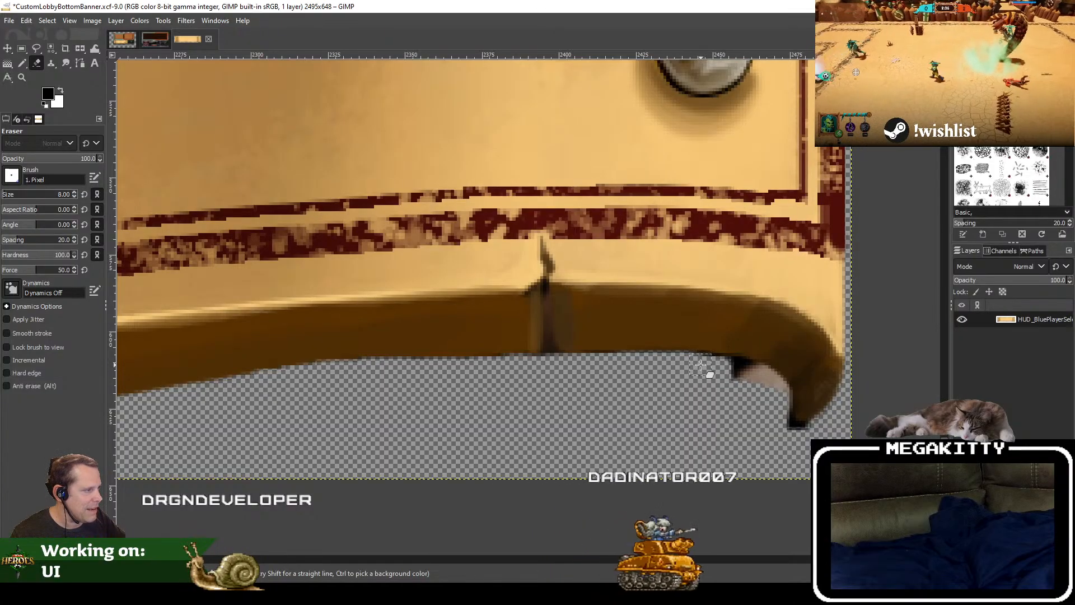
pyautogui.scroll(2, 744, 391)
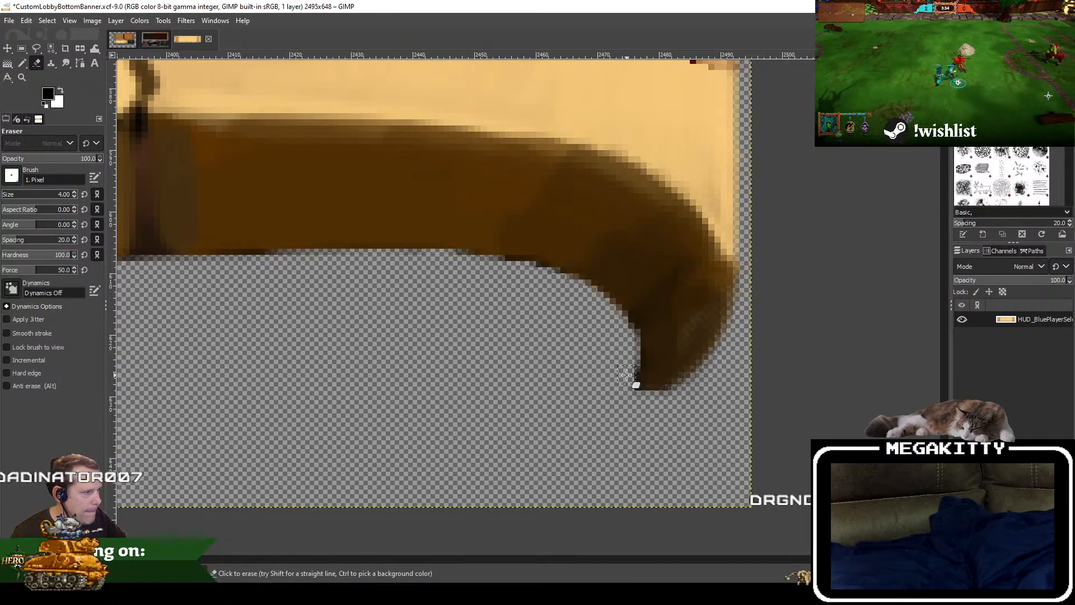
pyautogui.scroll(-5, 488, 340)
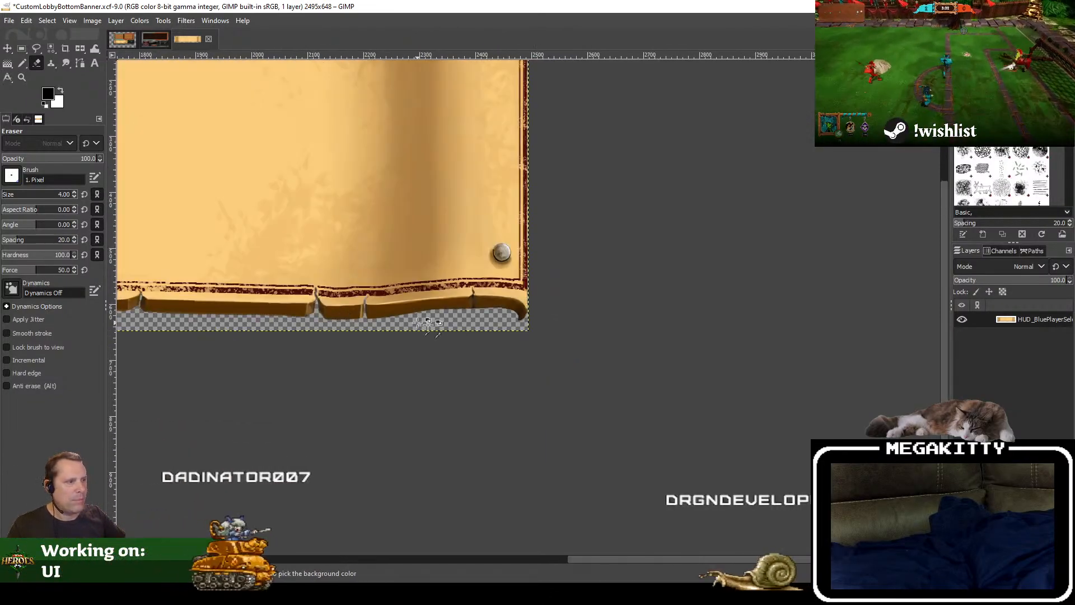
pyautogui.scroll(5, 497, 327)
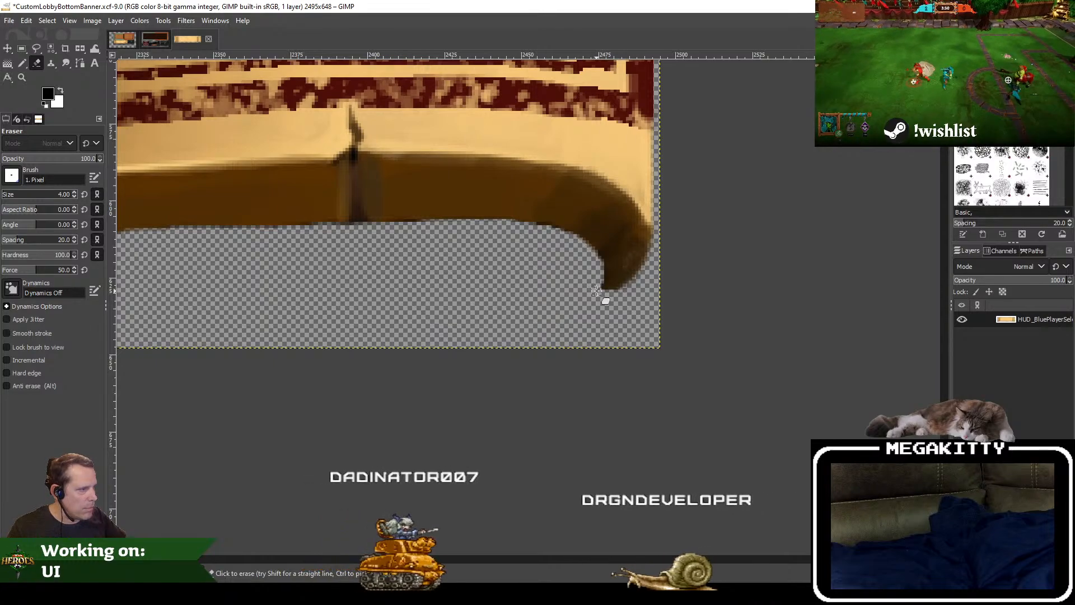
# Step: Check the whole cleaned banner and save the CustomLobbyBottomBanner.xcf project
pyautogui.scroll(-7, 204, 219)
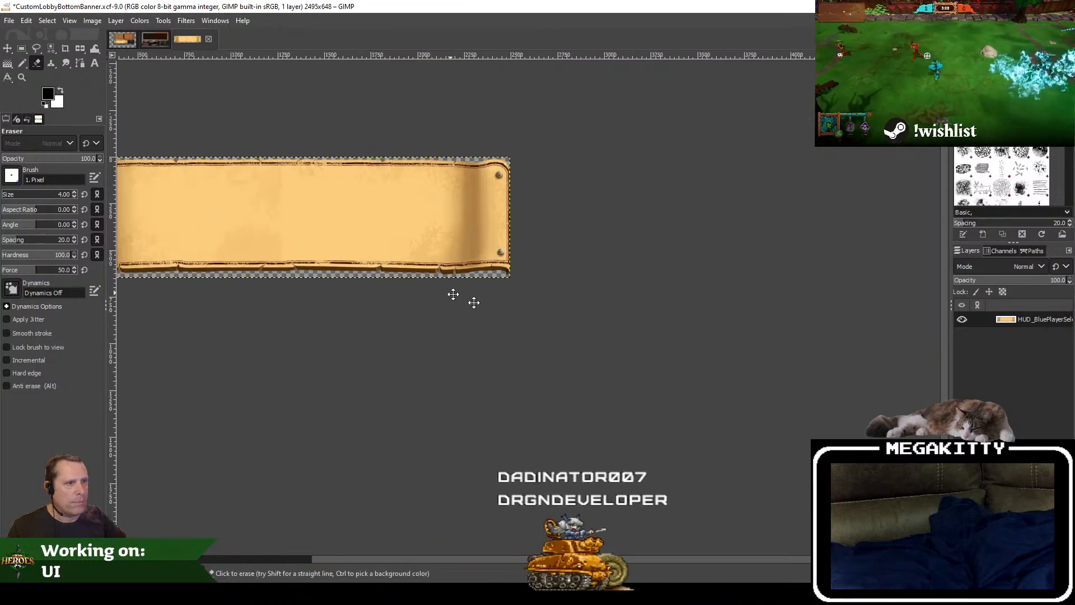
pyautogui.scroll(2, 451, 347)
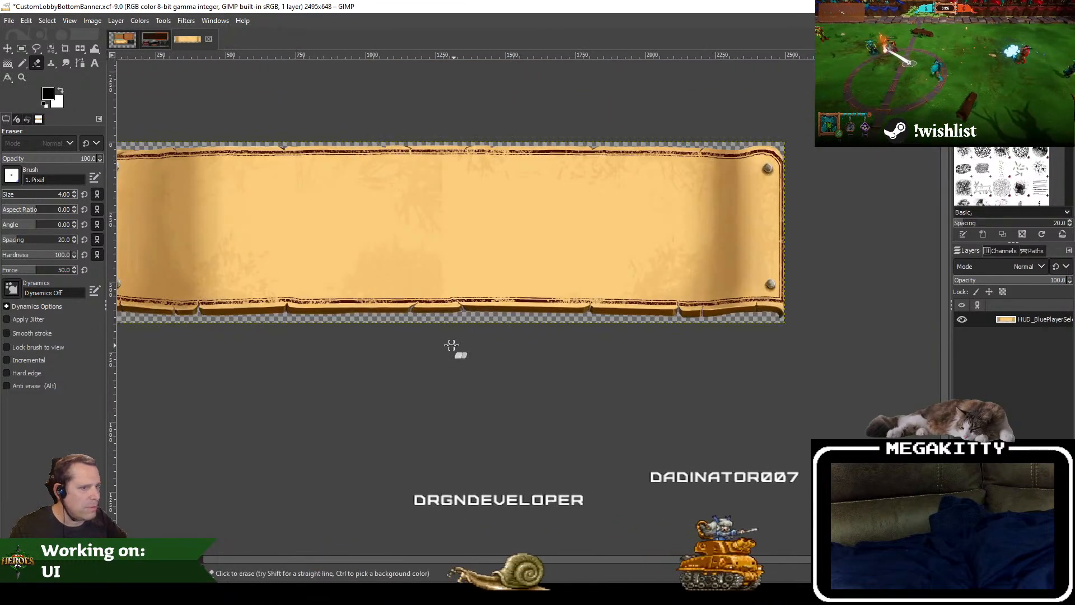
pyautogui.click(9, 21)
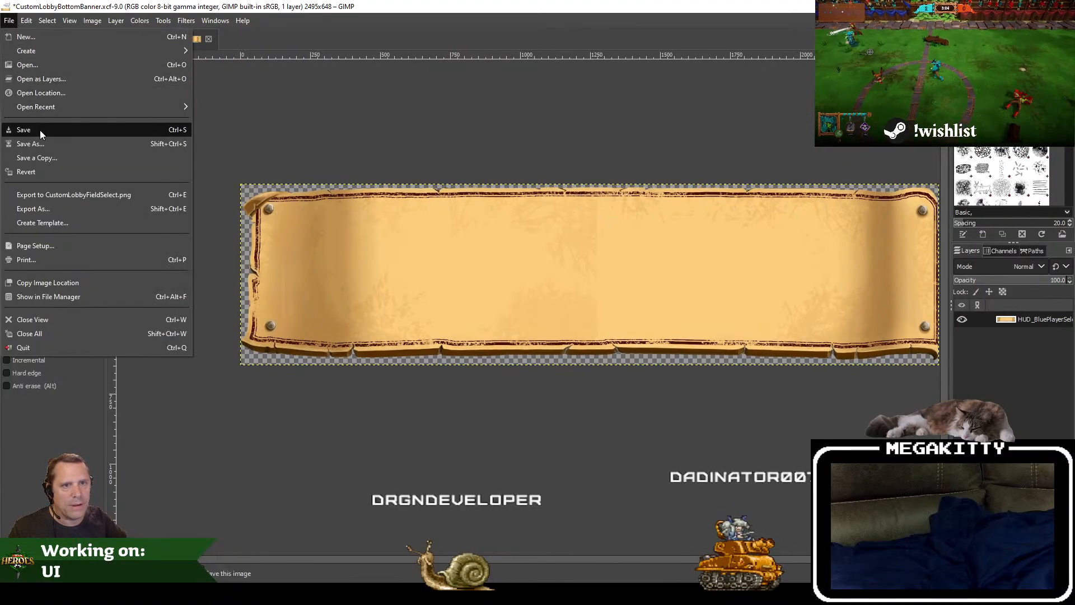
pyautogui.click(40, 130)
# Step: Export the banner as CustomLobbyBottomBanner.png into the CustomLobby Textures folder, keeping the default PNG options
pyautogui.click(9, 21)
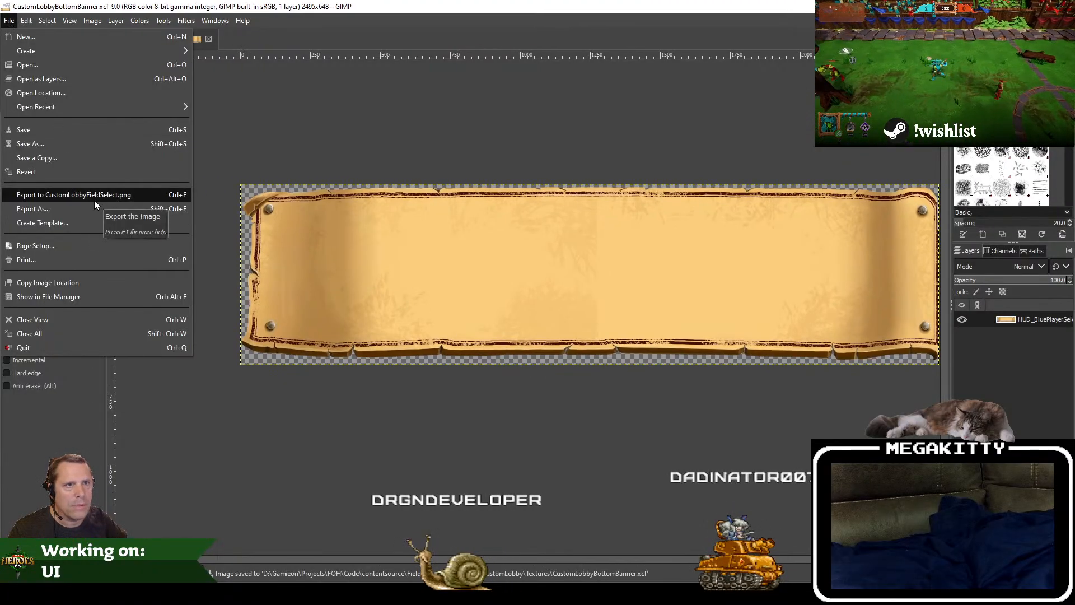
pyautogui.click(55, 206)
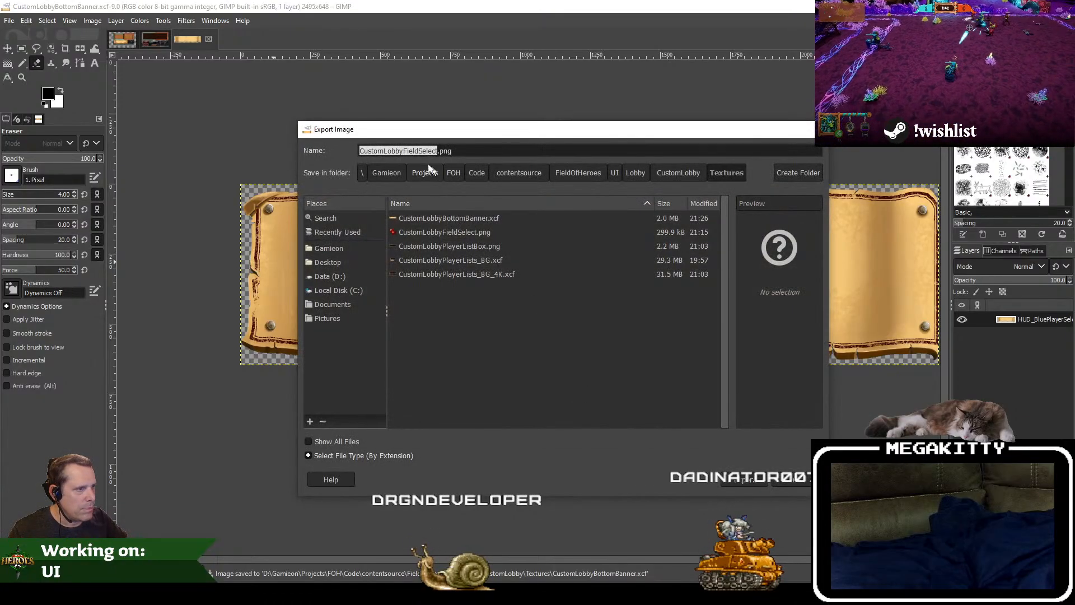
pyautogui.click(404, 151)
pyautogui.moveTo(403, 151); pyautogui.dragTo(451, 154)
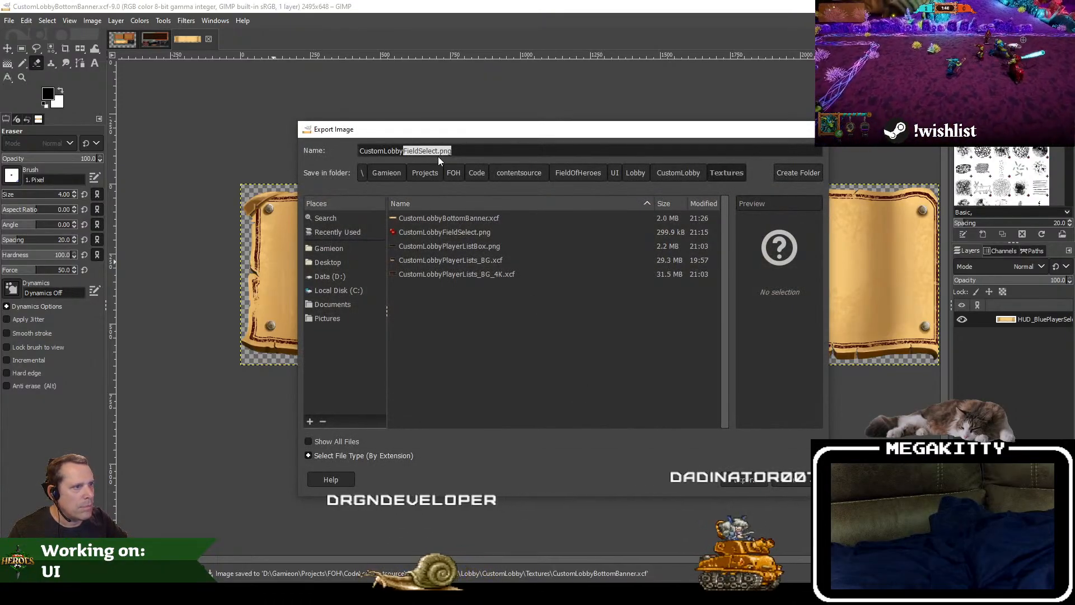
pyautogui.write('BottomBa')
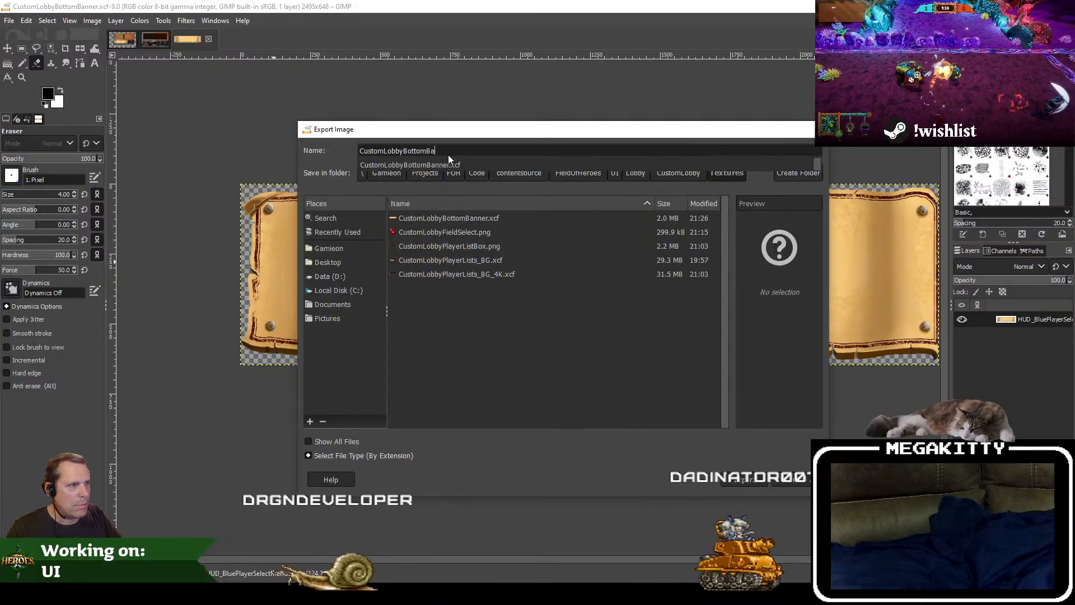
pyautogui.write('nner.png')
pyautogui.press('Return')
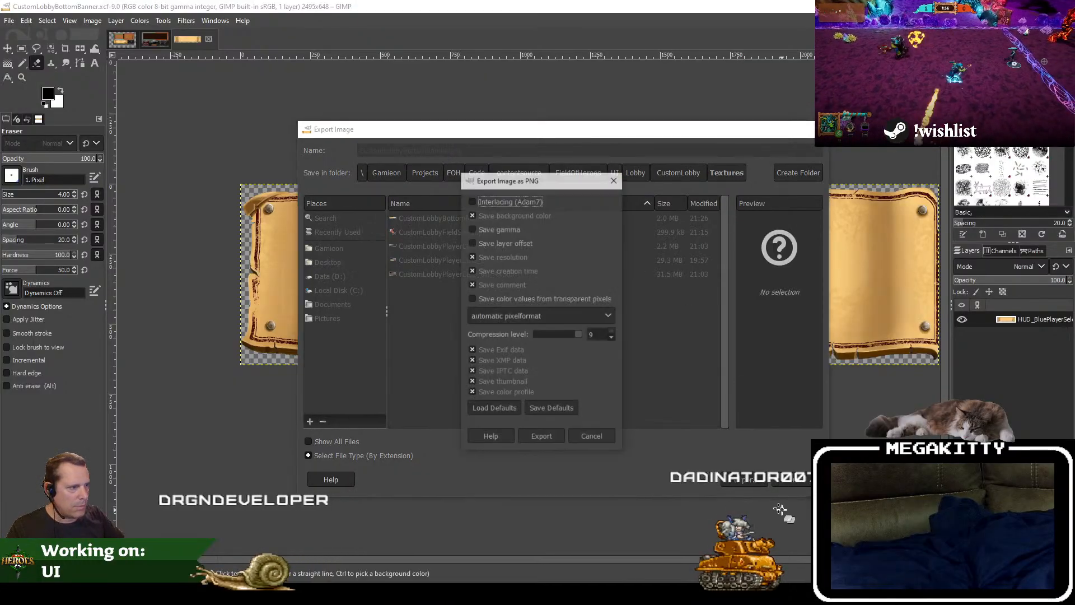
pyautogui.click(545, 438)
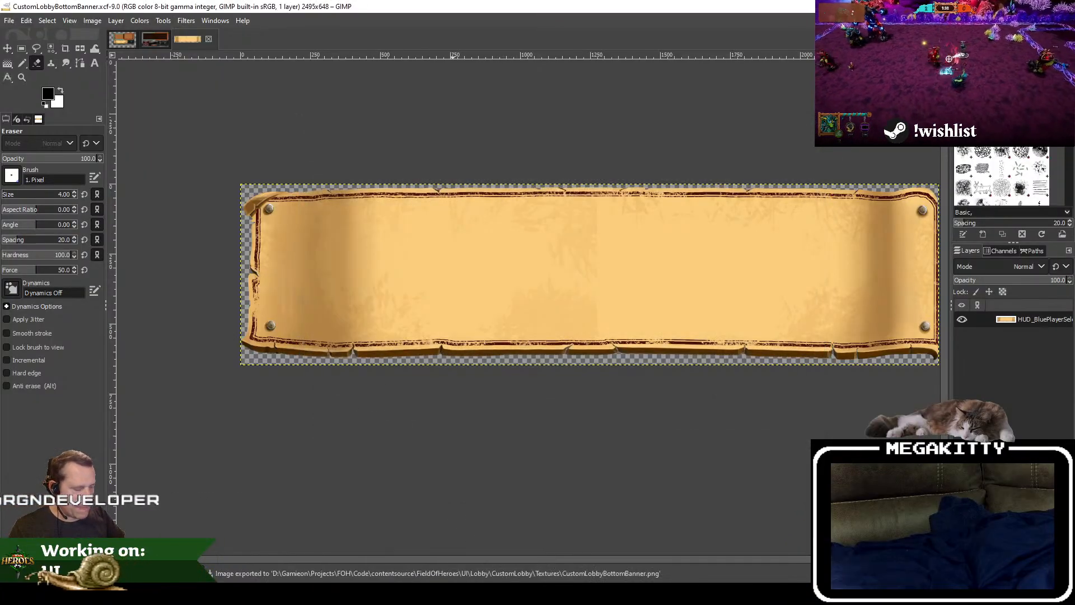
# Step: Switch to Unreal Editor, close the LobbyYourHero, QuickPlayLobby and player list box texture editors, and show the WBP_CustomLobby_RootMenu_V2 widget
pyautogui.click(431, 594)
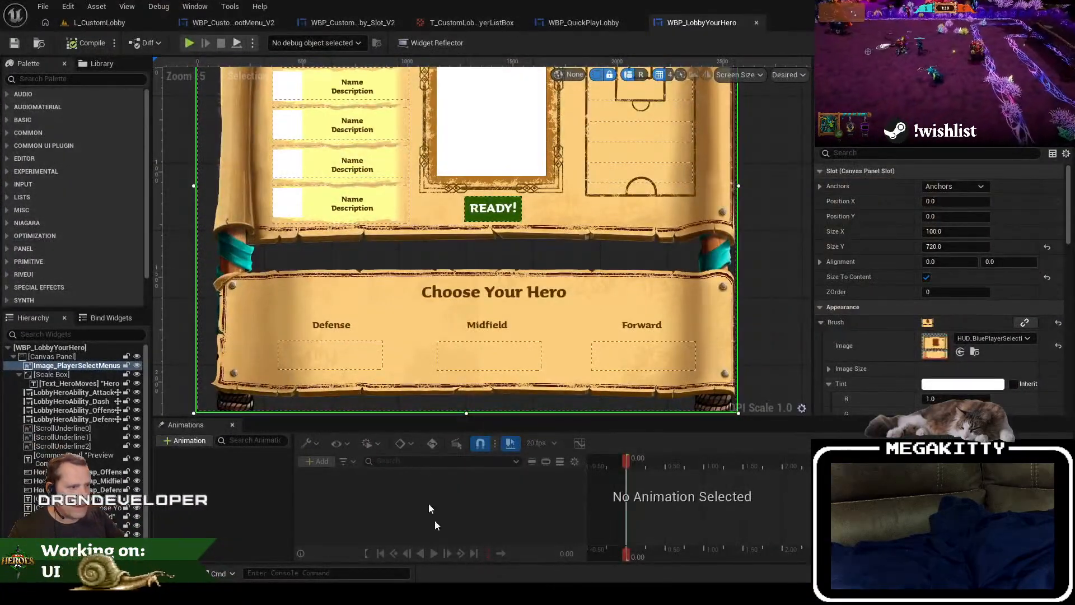
pyautogui.click(757, 23)
pyautogui.click(637, 24)
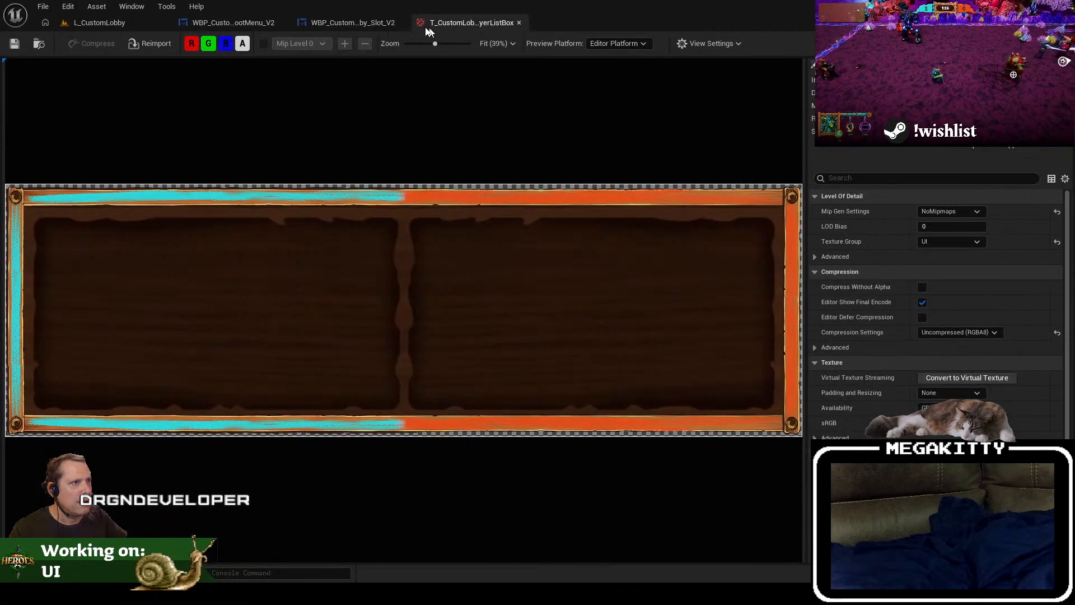
pyautogui.click(519, 23)
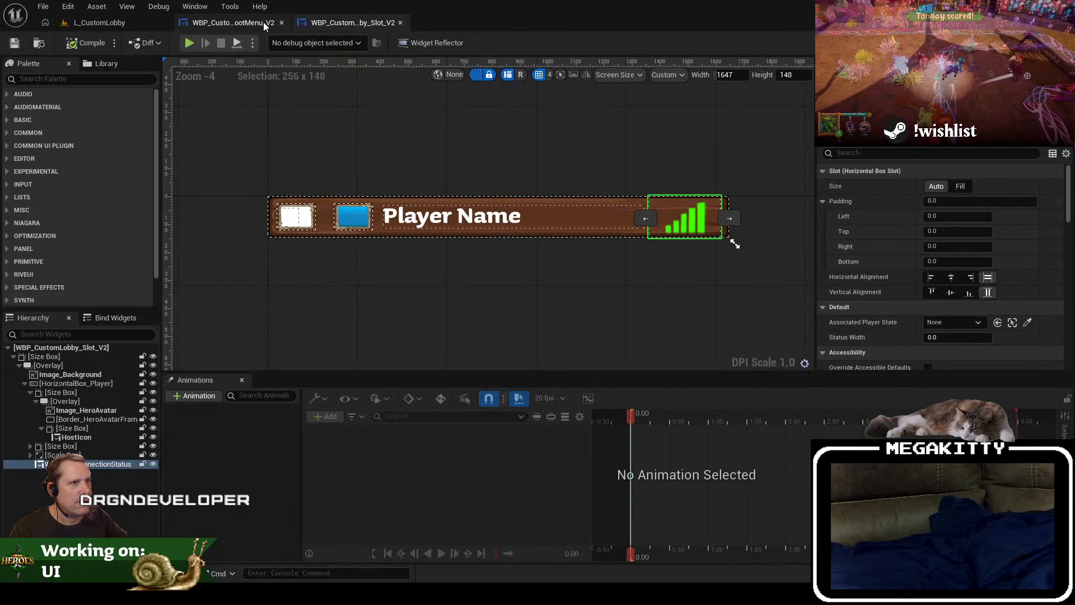
pyautogui.click(234, 23)
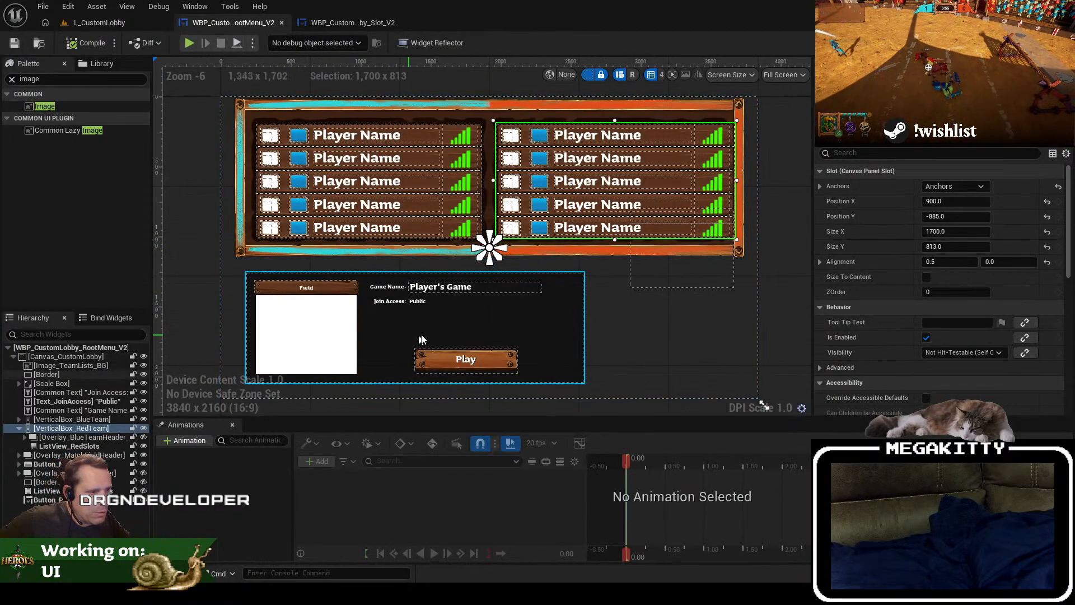
# Step: Add an Image widget just before the Border in the canvas hierarchy and name it Image_Bottom_Banner
pyautogui.moveTo(398, 331); pyautogui.dragTo(438, 337)
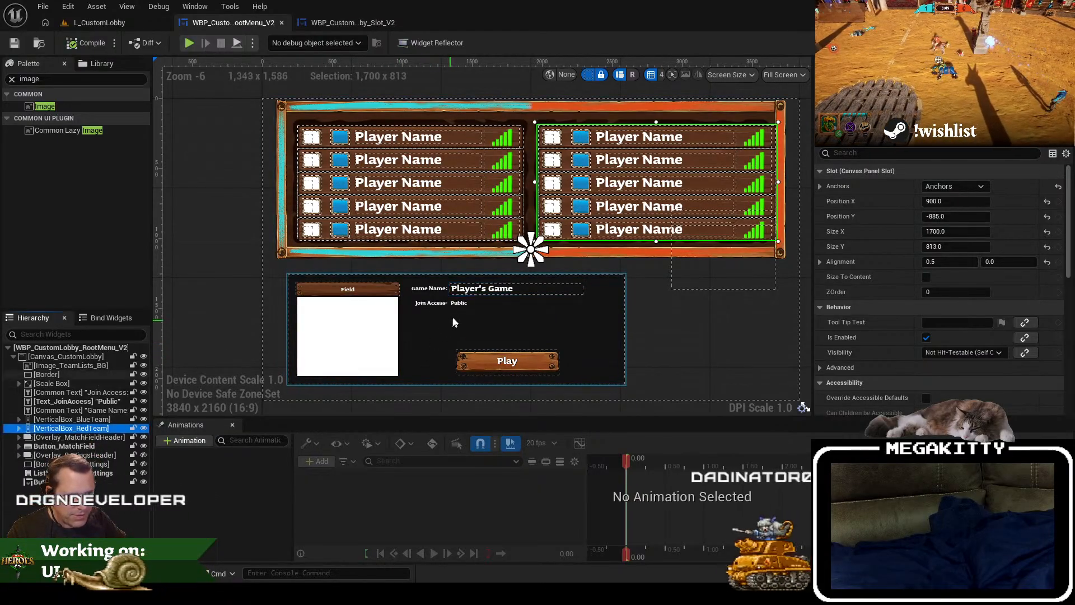
pyautogui.click(71, 375)
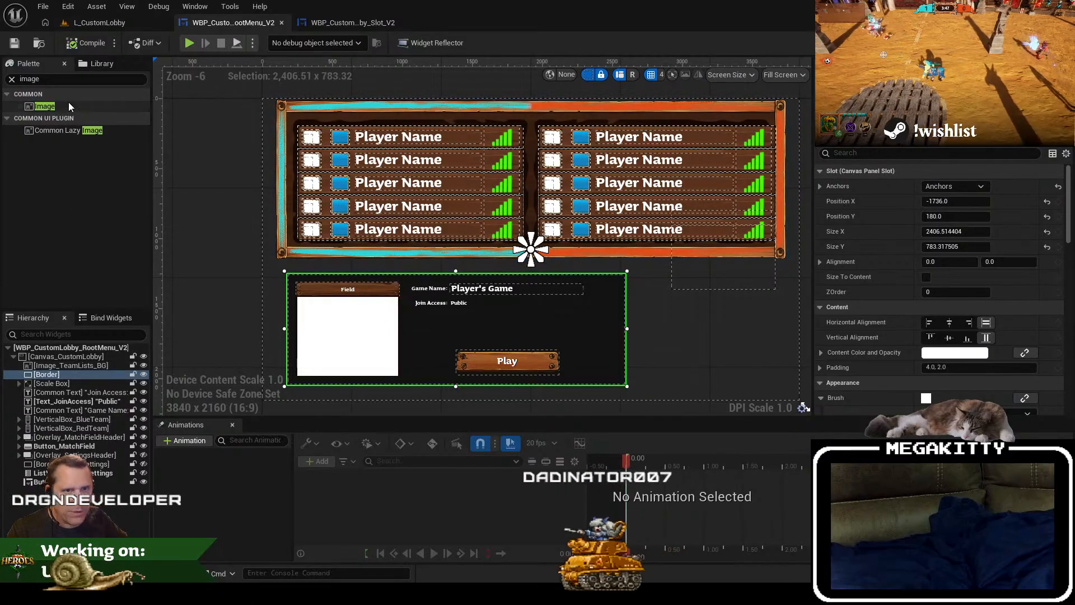
pyautogui.moveTo(65, 102); pyautogui.dragTo(85, 350)
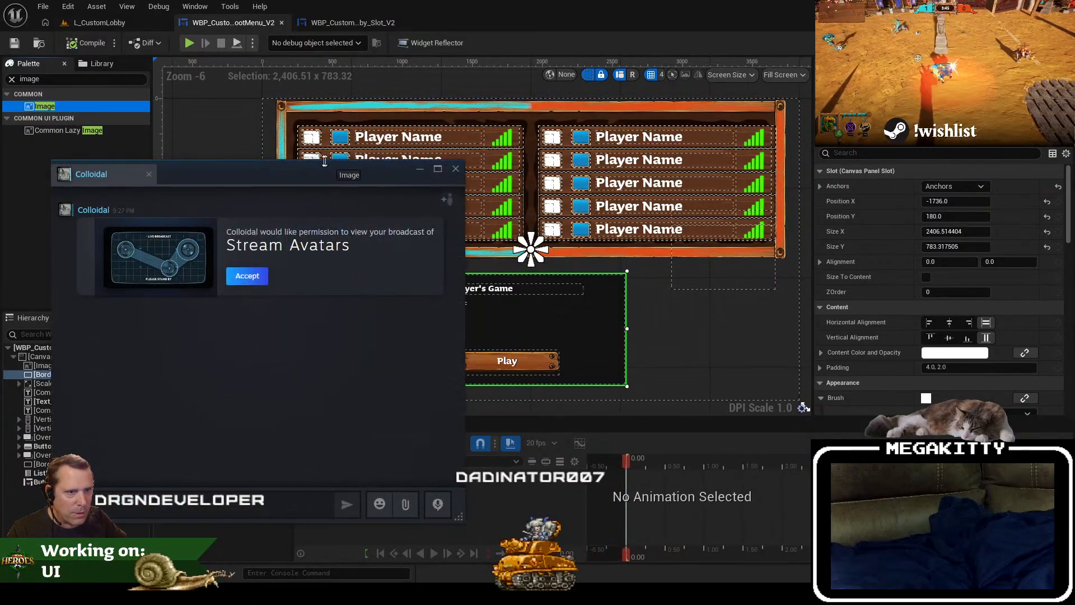
pyautogui.click(456, 169)
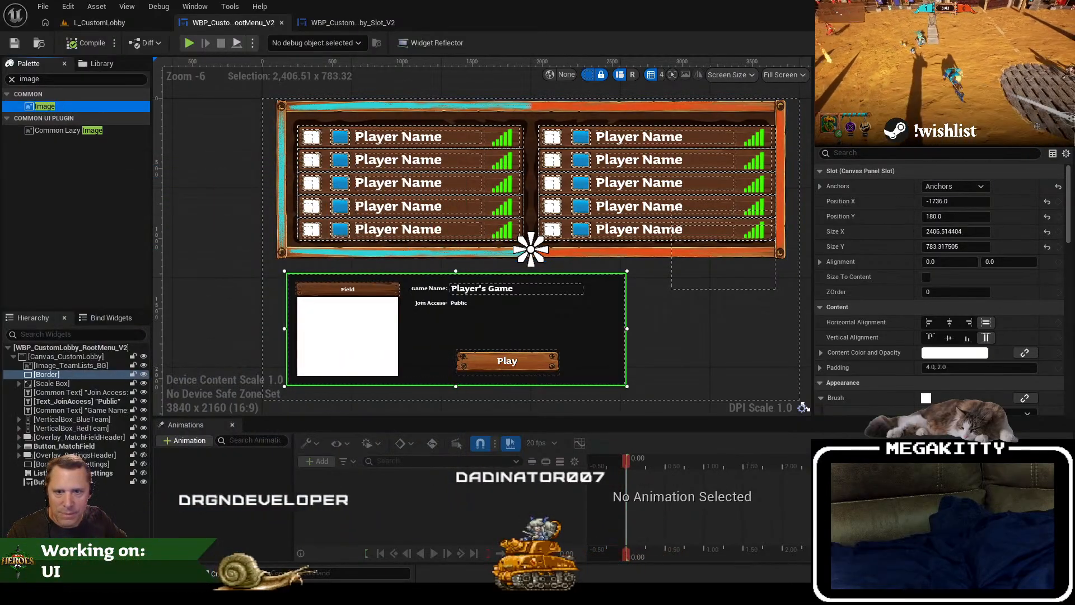
pyautogui.moveTo(47, 106); pyautogui.dragTo(66, 375)
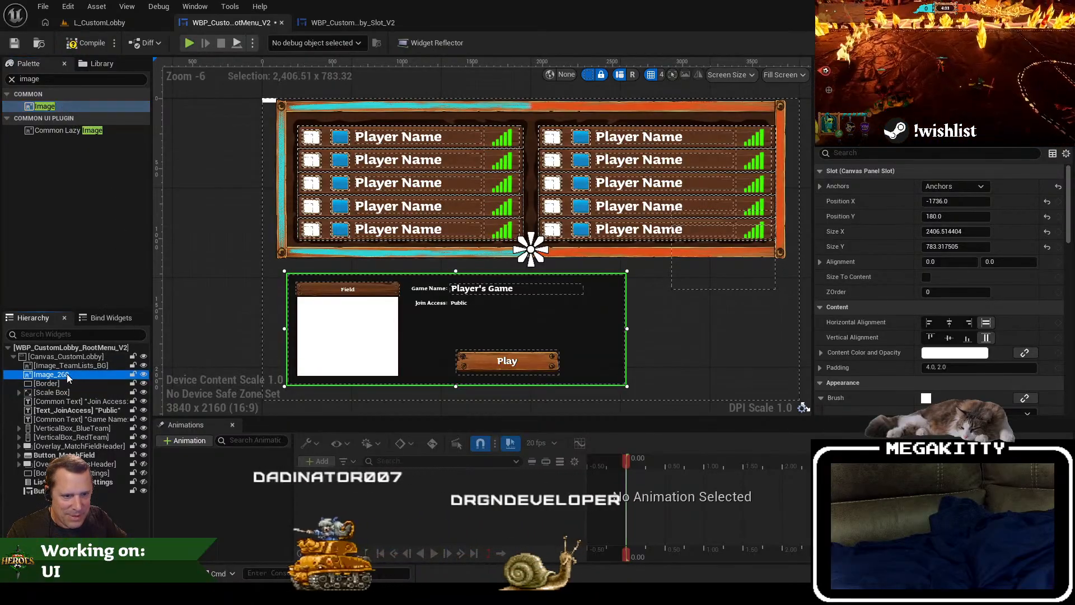
pyautogui.write('Bottom_Banner')
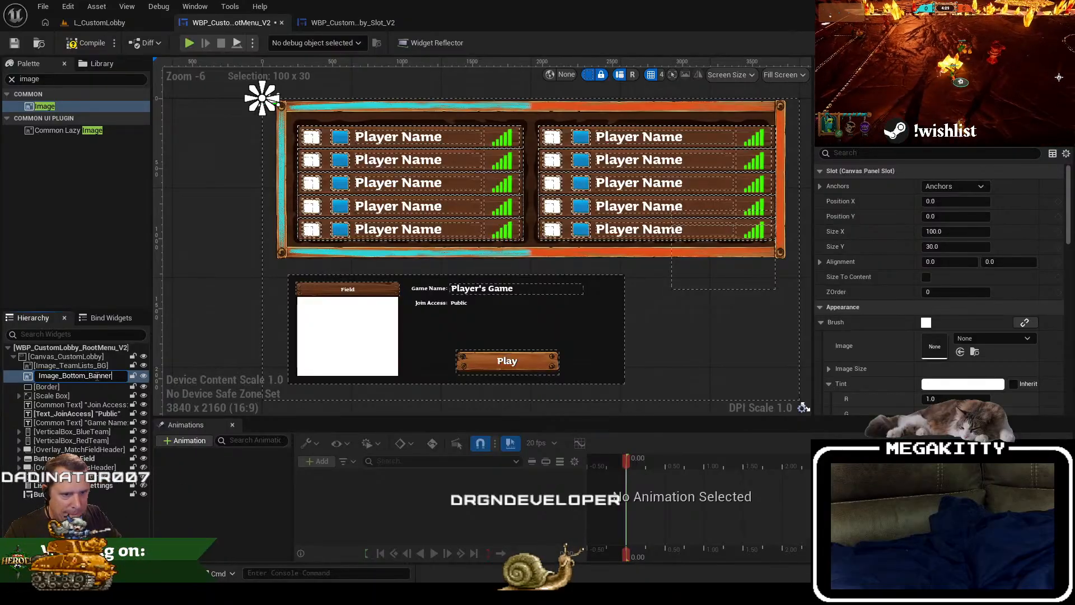
pyautogui.press('Return')
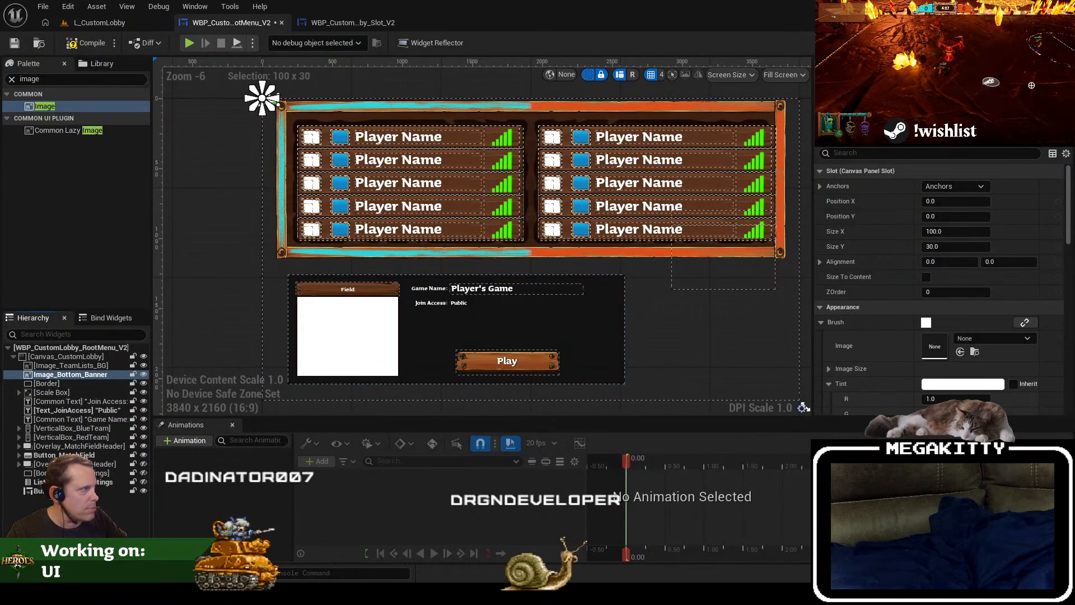
# Step: Import CustomLobbyBottomBanner.png into the project's CustomLobby Textures folder from the L_CustomLobby level editor
pyautogui.click(118, 22)
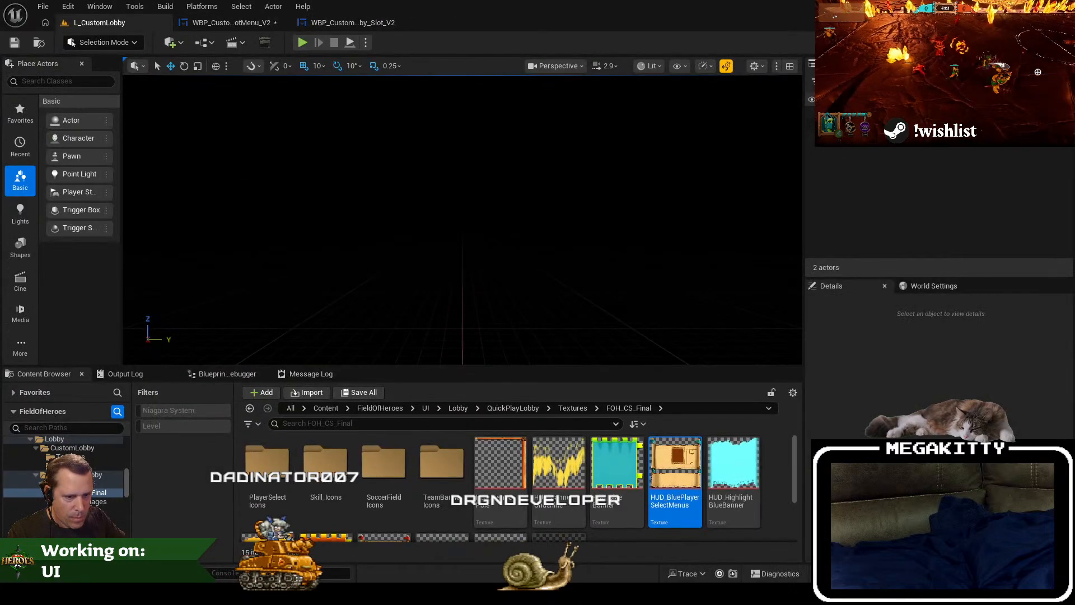
pyautogui.click(84, 457)
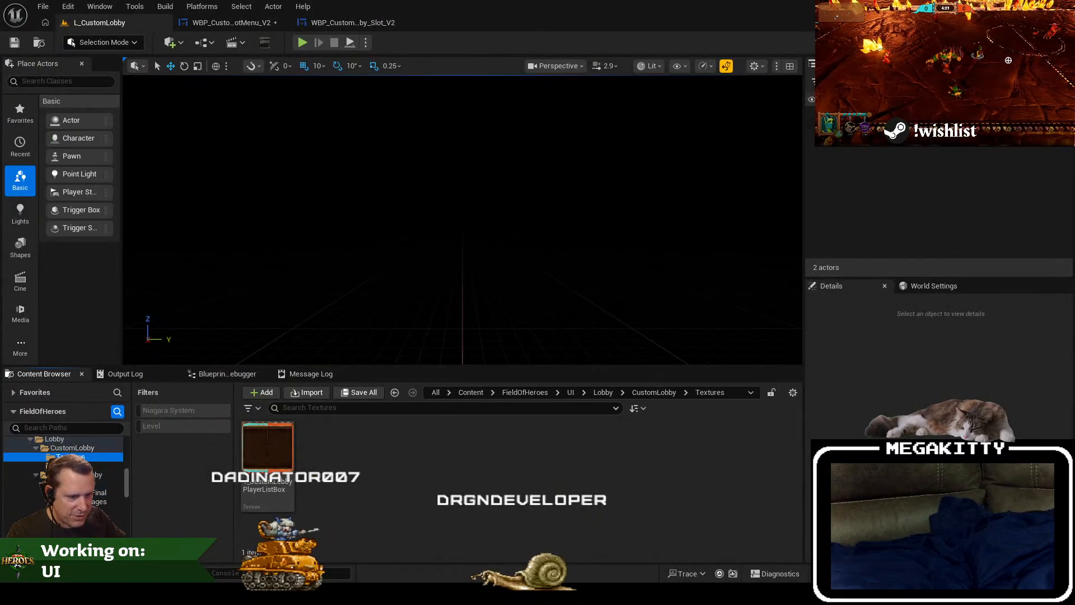
pyautogui.moveTo(89, 593)
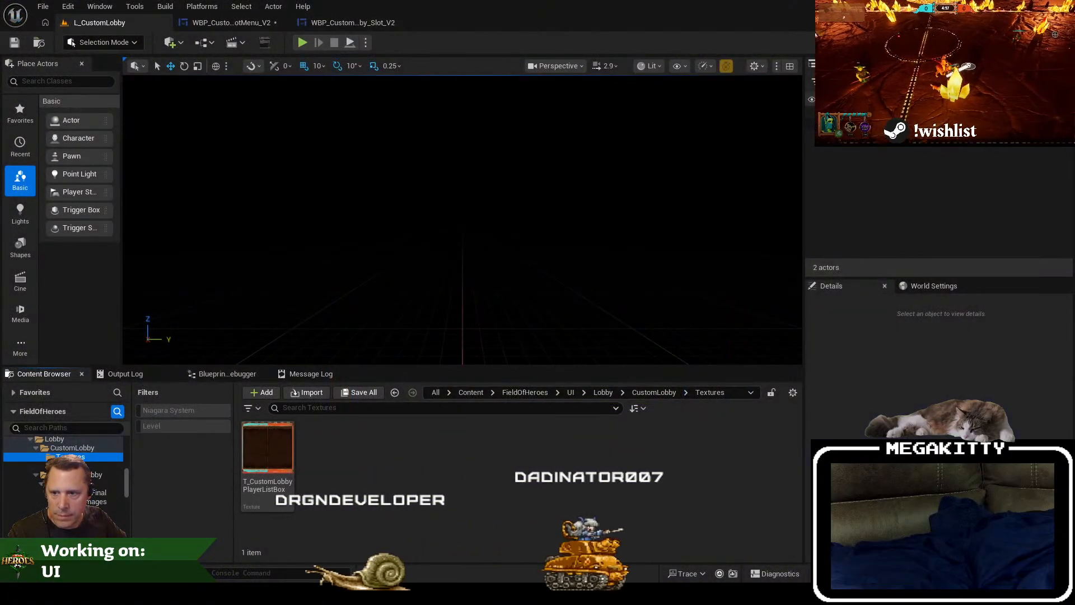
pyautogui.moveTo(347, 448); pyautogui.dragTo(345, 451)
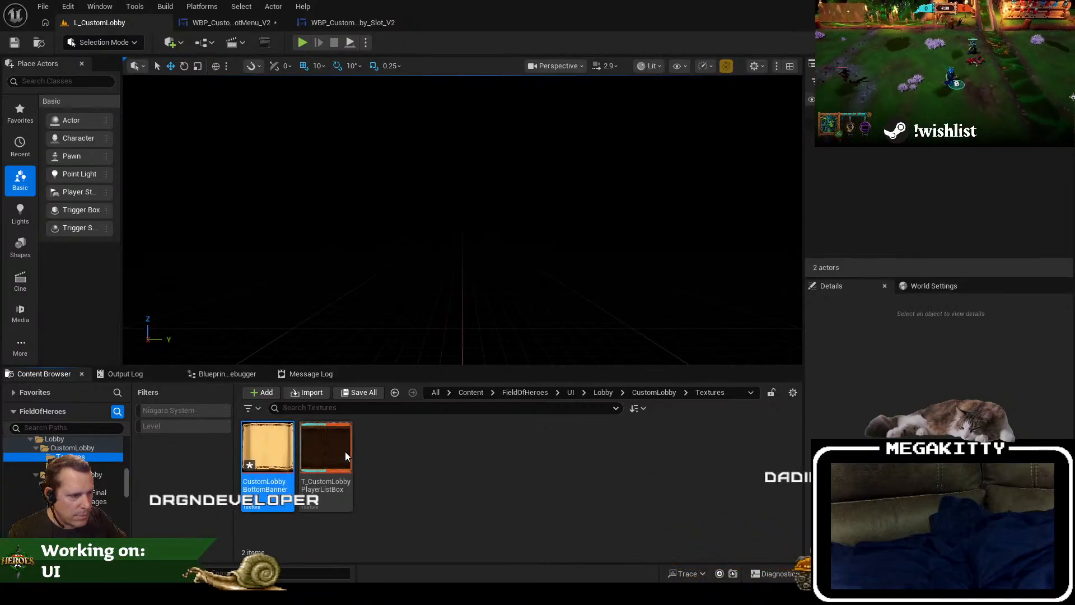
# Step: Set the imported CustomLobbyBottomBanner texture's group to UI, save the texture and close its editor
pyautogui.click(277, 451)
pyautogui.doubleClick(276, 452)
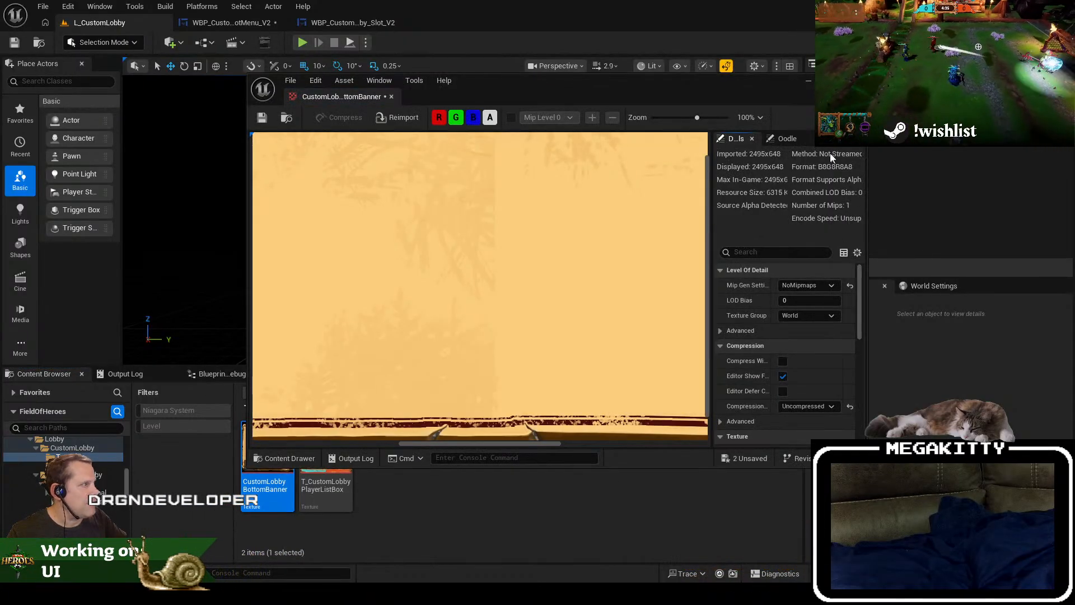
pyautogui.click(807, 315)
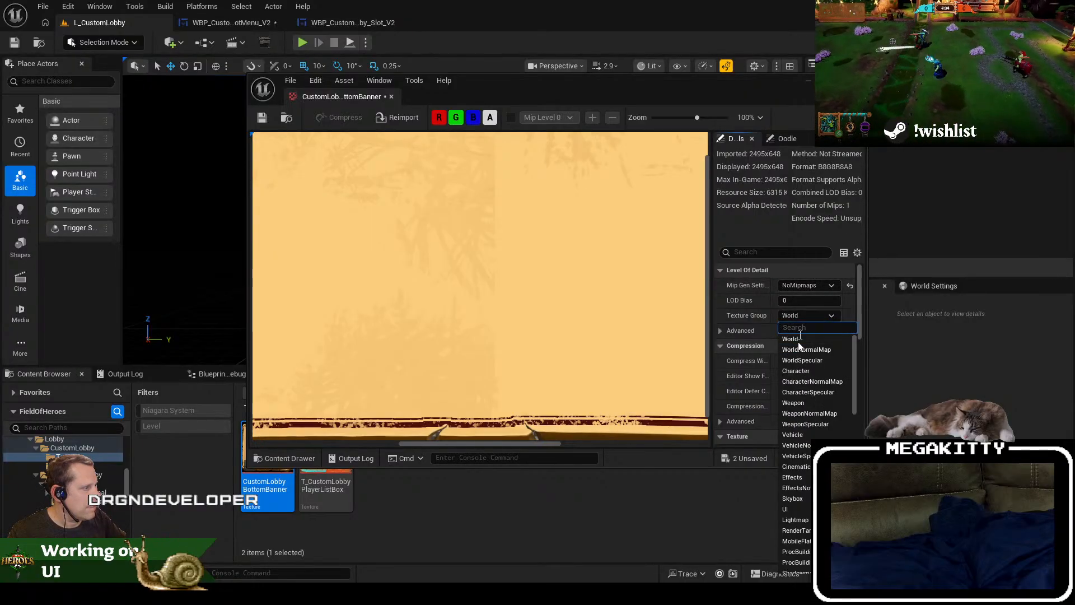
pyautogui.click(797, 510)
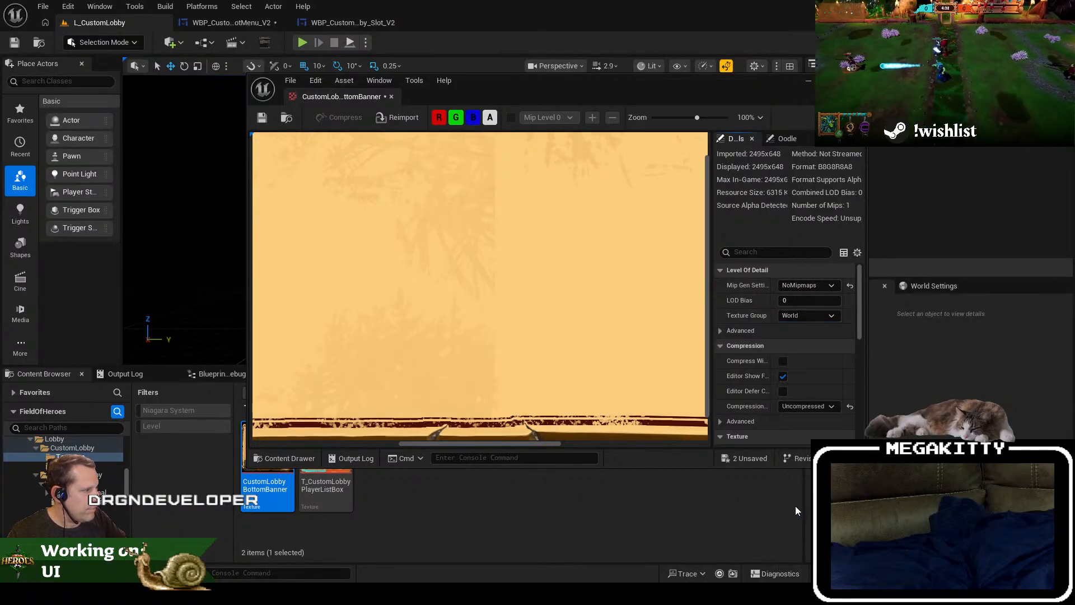
pyautogui.click(291, 80)
pyautogui.click(313, 170)
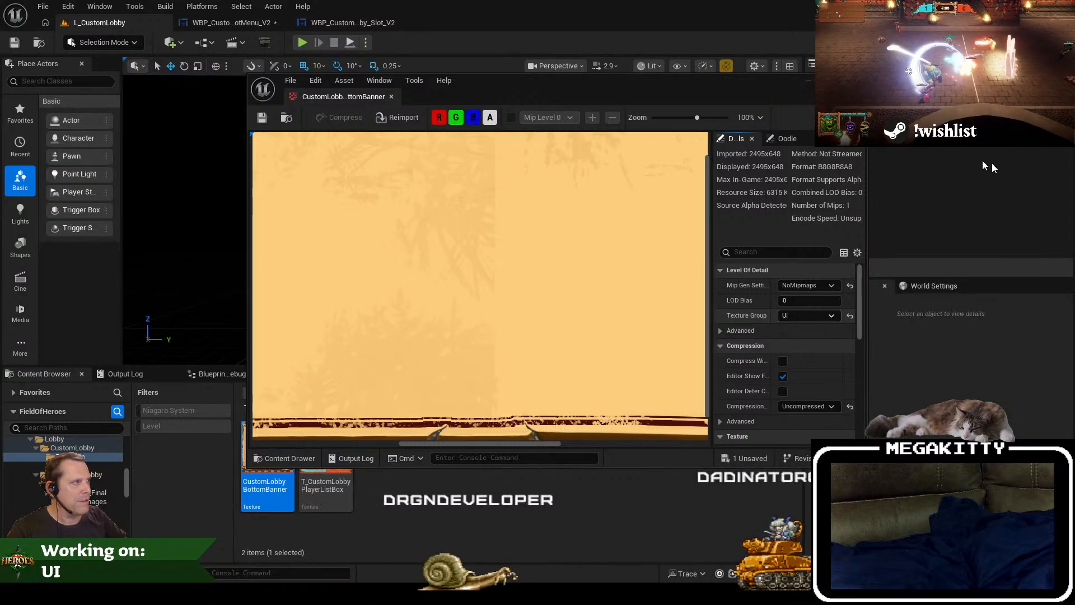
pyautogui.click(856, 81)
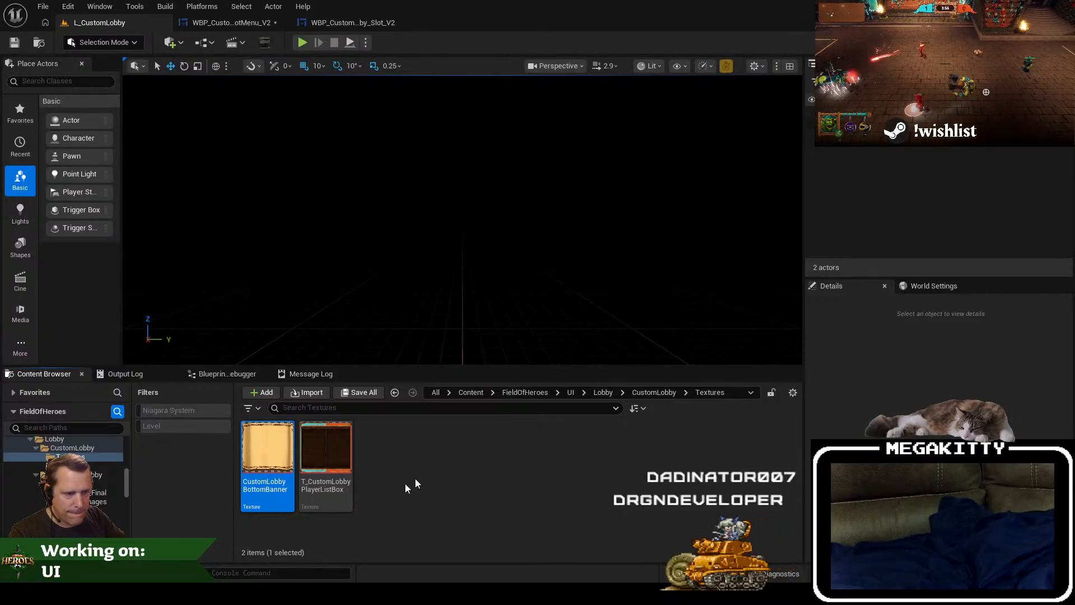
pyautogui.click(250, 25)
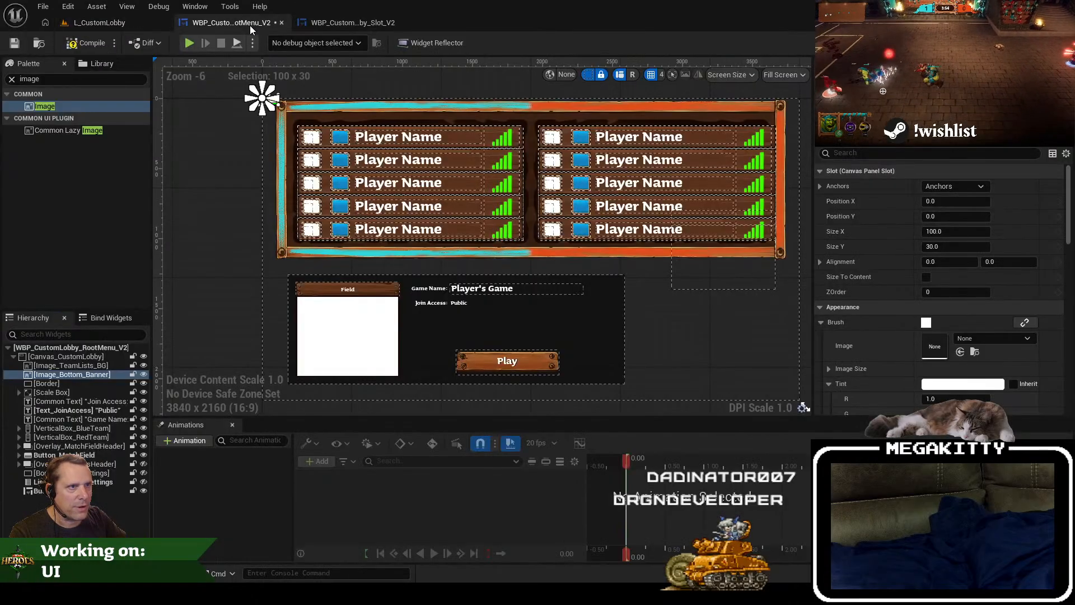
pyautogui.click(991, 339)
pyautogui.write('bottom_ban')
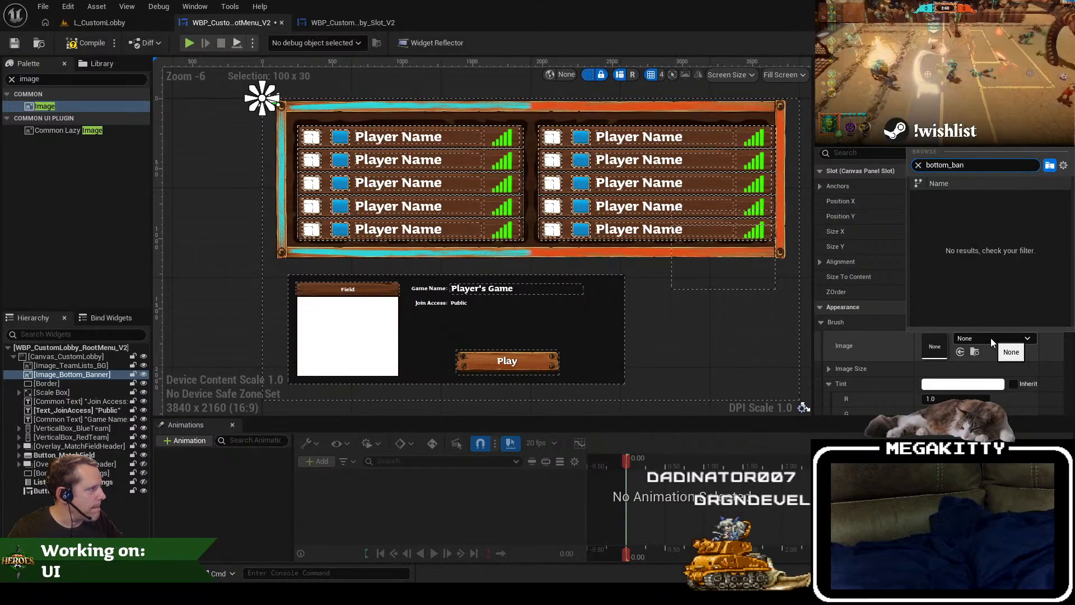
# Step: Rename the imported banner texture as T_CustomLobbyBottomBanner in the CustomLobby Textures folder
pyautogui.click(71, 25)
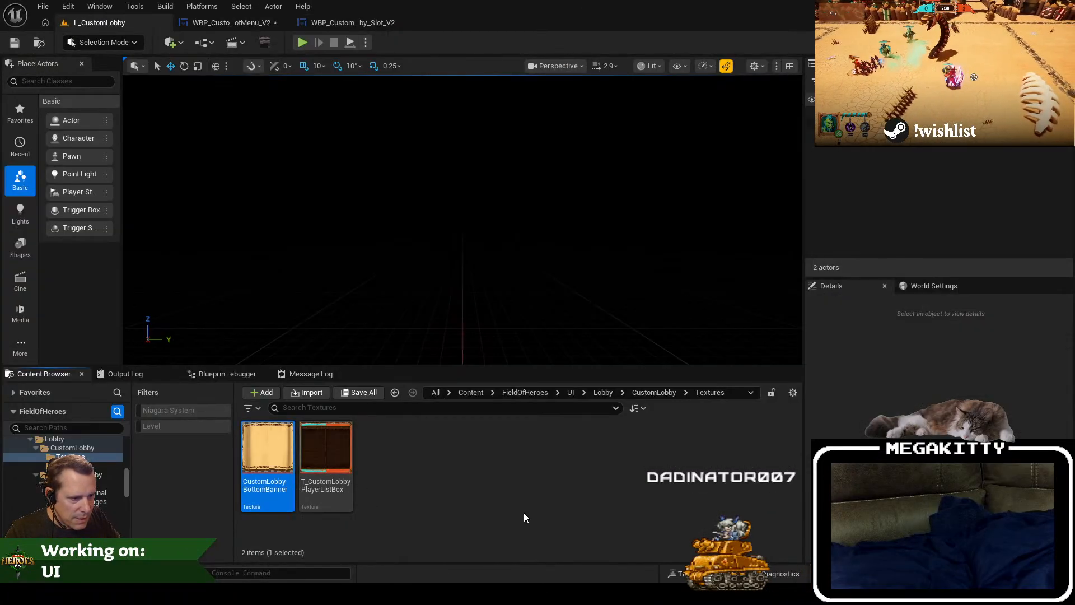
pyautogui.press('Return')
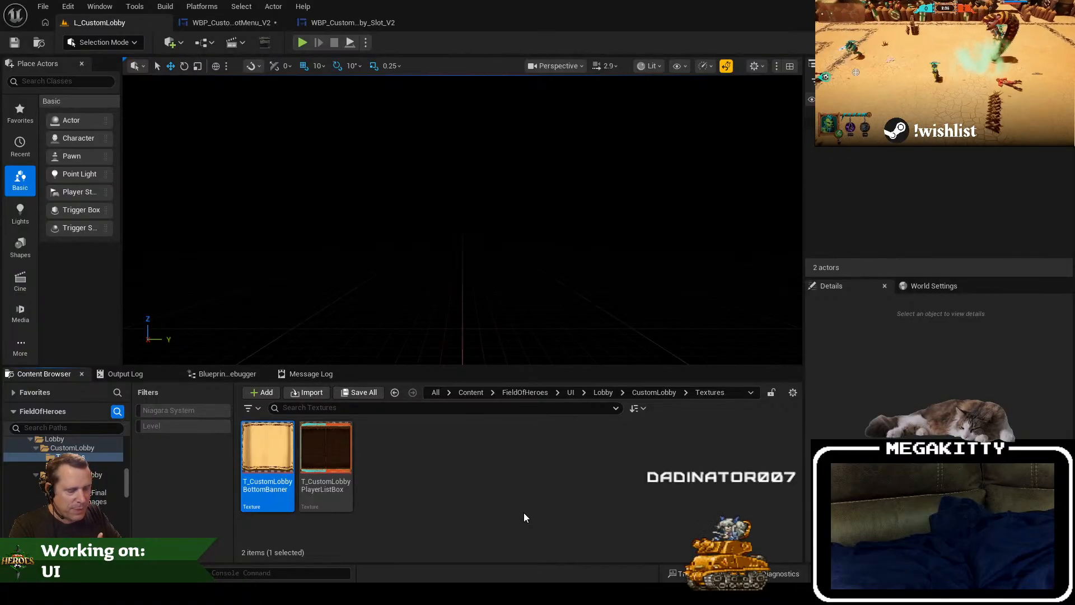
pyautogui.click(404, 493)
# Step: Anchor Image_Bottom_Banner to the canvas centre and assign T_CustomLobbyBottomBanner as its brush image
pyautogui.click(252, 26)
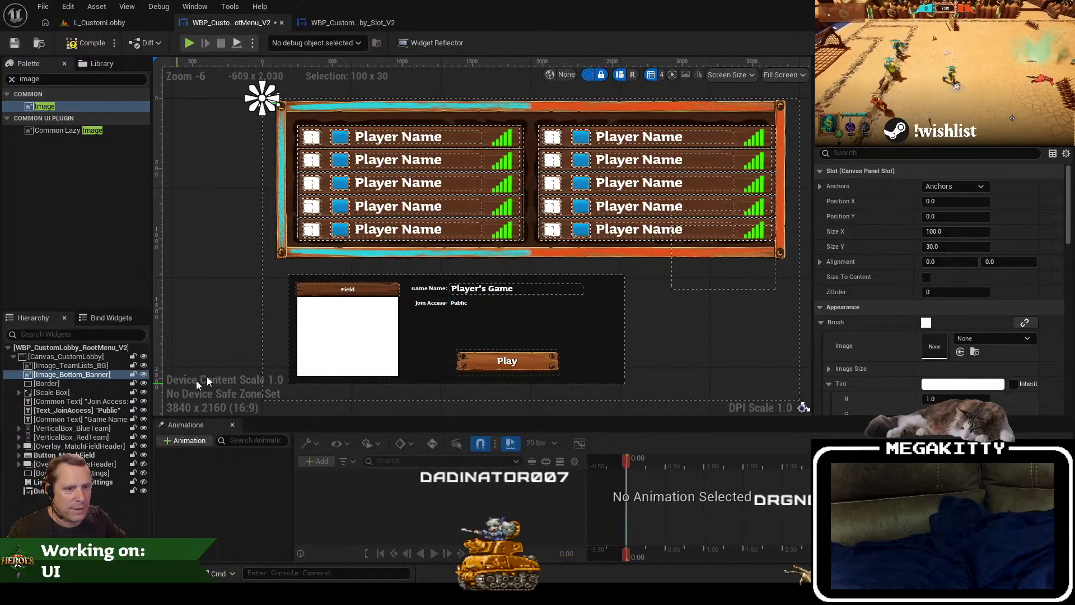
pyautogui.click(955, 185)
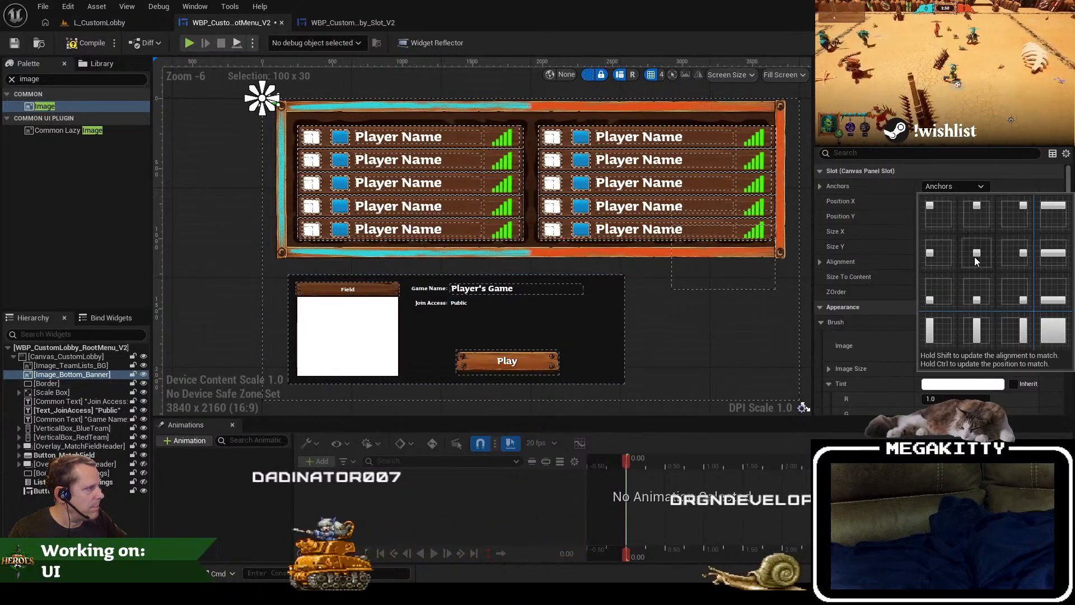
pyautogui.click(992, 232)
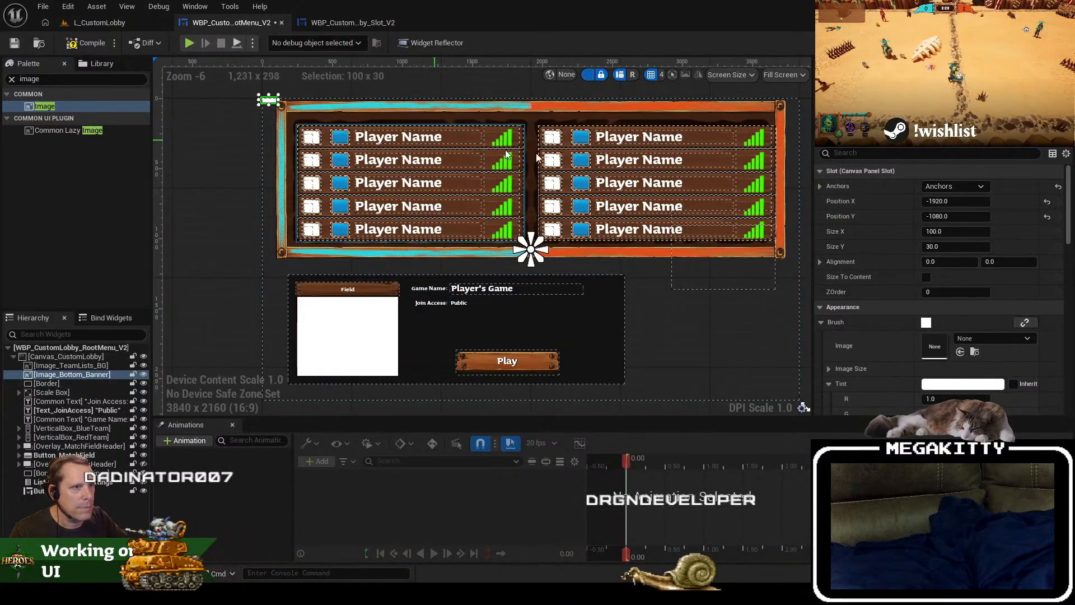
pyautogui.click(982, 340)
pyautogui.write('T_CustomLobbyBottomBanner')
pyautogui.click(991, 203)
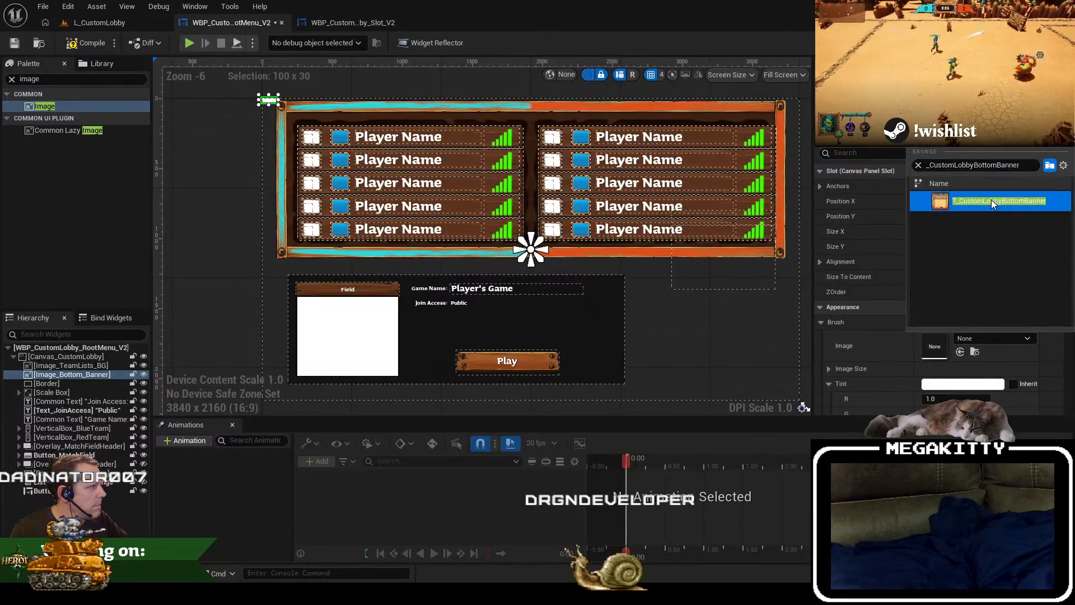
# Step: Size Image_Bottom_Banner to its content and move it over the match details panel, at about X -1792, Y 172
pyautogui.click(926, 277)
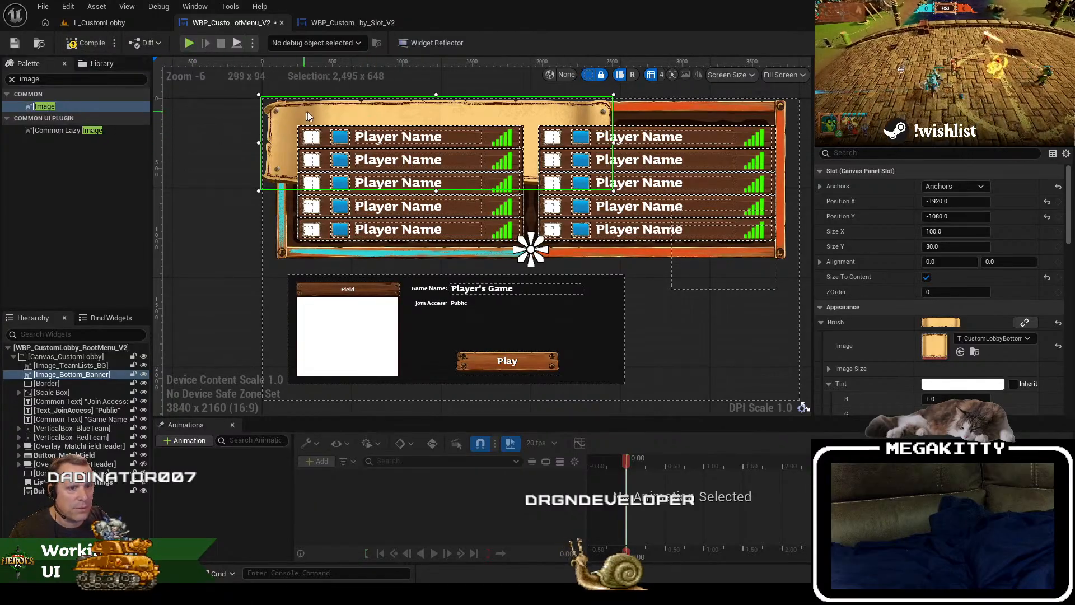
pyautogui.moveTo(323, 117); pyautogui.dragTo(341, 241)
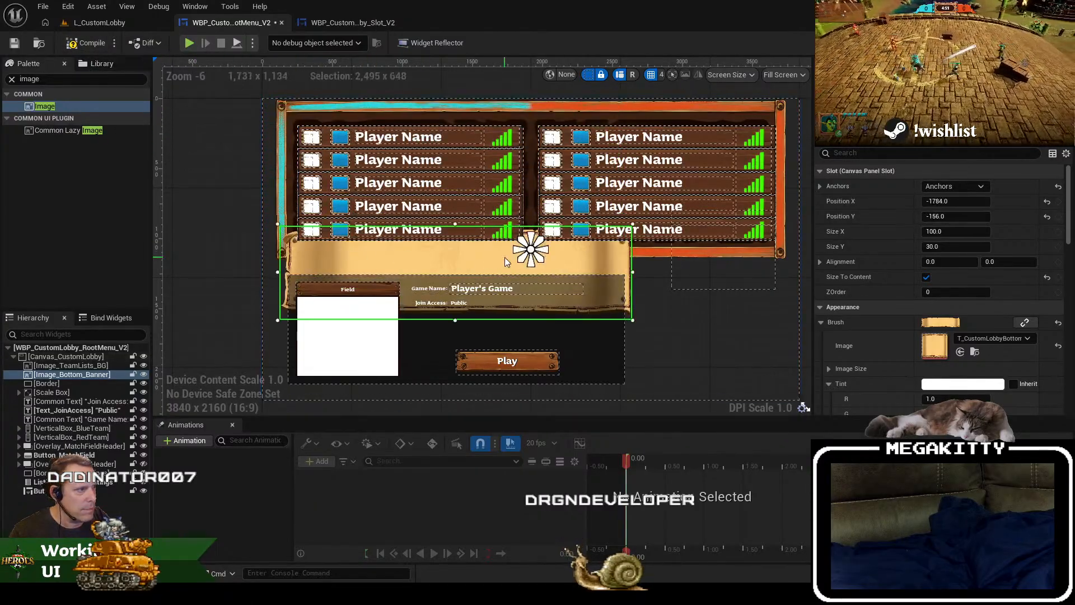
pyautogui.moveTo(597, 259); pyautogui.dragTo(598, 306)
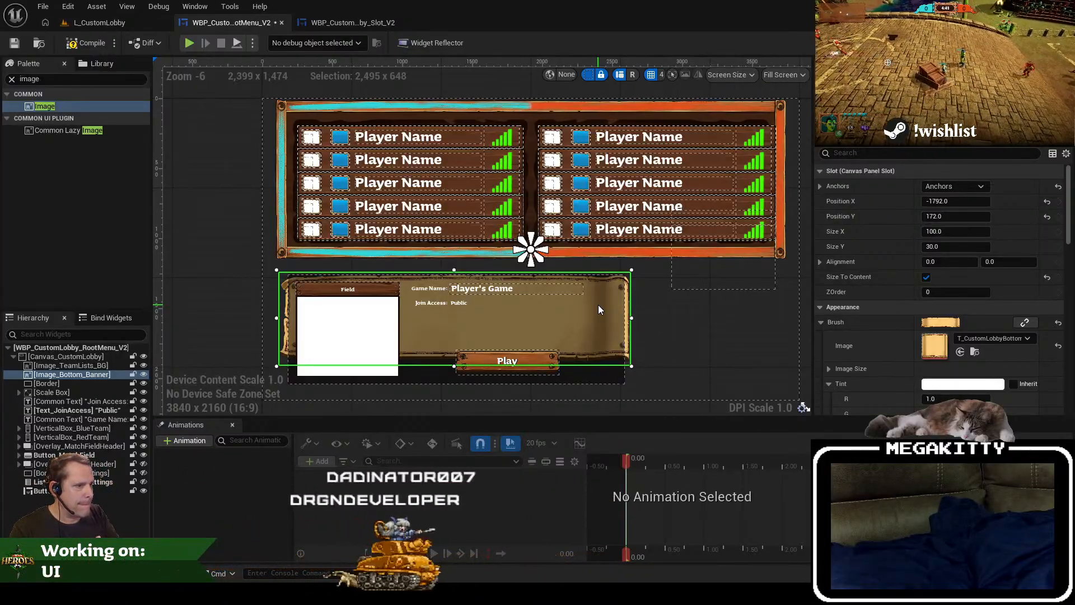
# Step: Turn off Size To Content for the banner and resize it around the match details to about 2632 by 802
pyautogui.click(926, 277)
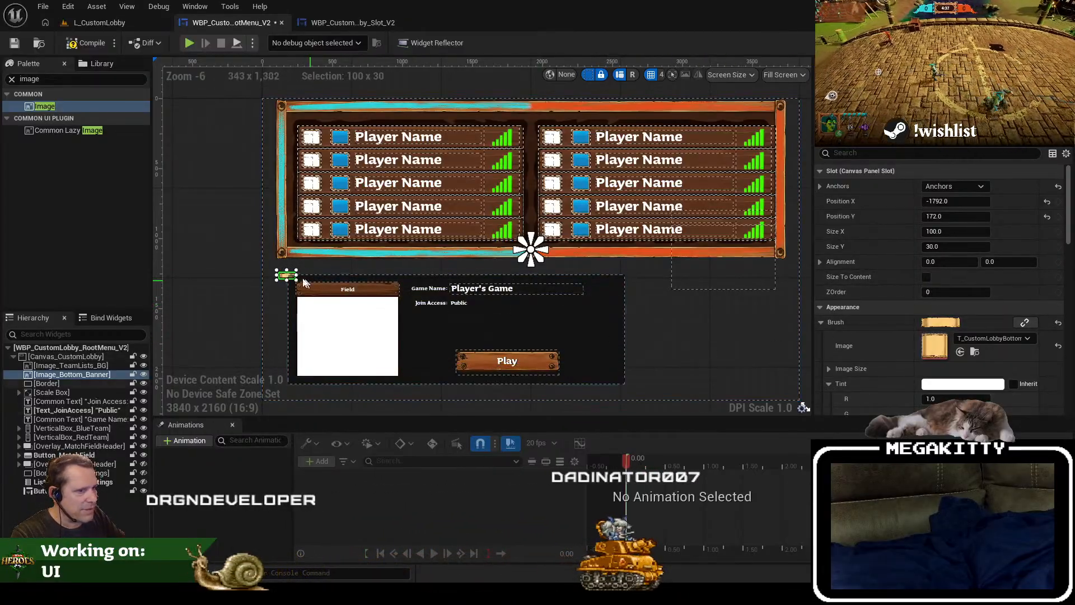
pyautogui.moveTo(343, 302); pyautogui.dragTo(650, 395)
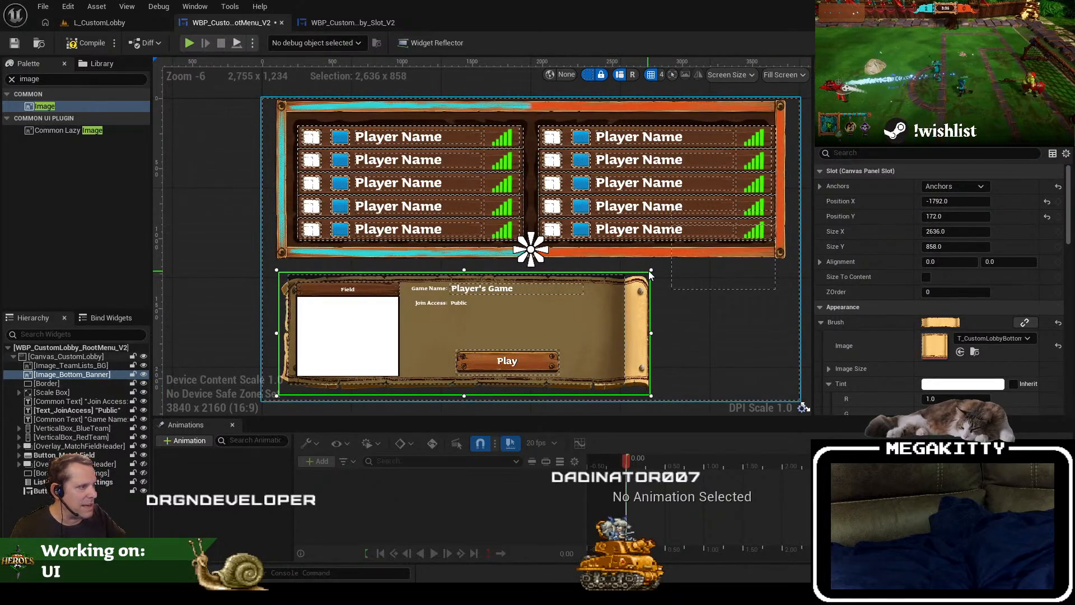
pyautogui.moveTo(651, 270); pyautogui.dragTo(651, 278)
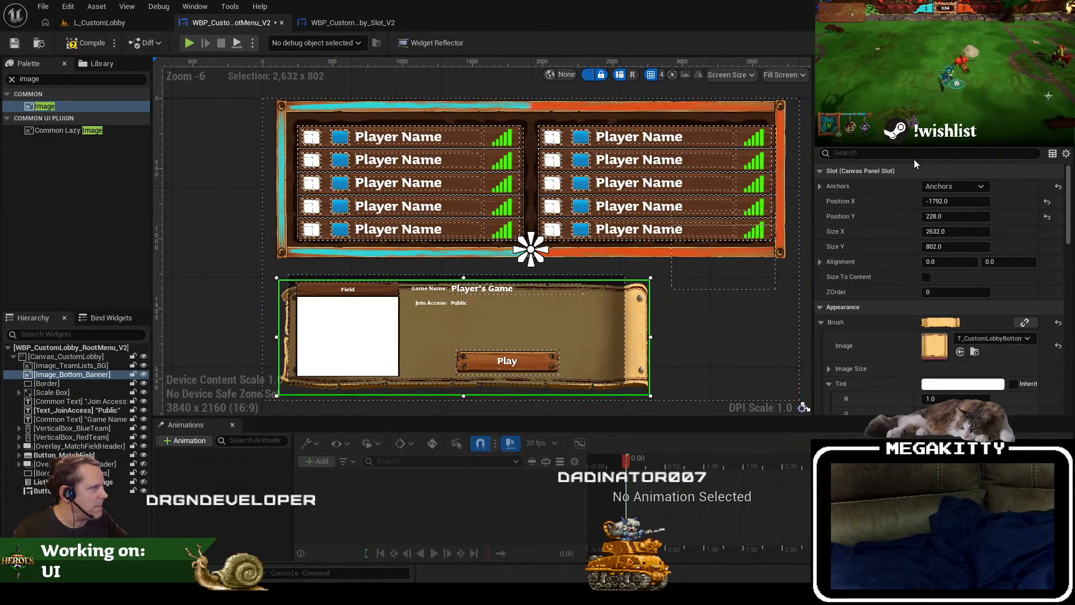
# Step: Search the banner's properties for "aspect" and clear the search
pyautogui.write('aspect')
pyautogui.press('BackSpace')
pyautogui.press('BackSpace')
pyautogui.press('BackSpace')
pyautogui.press('BackSpace')
pyautogui.press('BackSpace')
pyautogui.press('BackSpace')
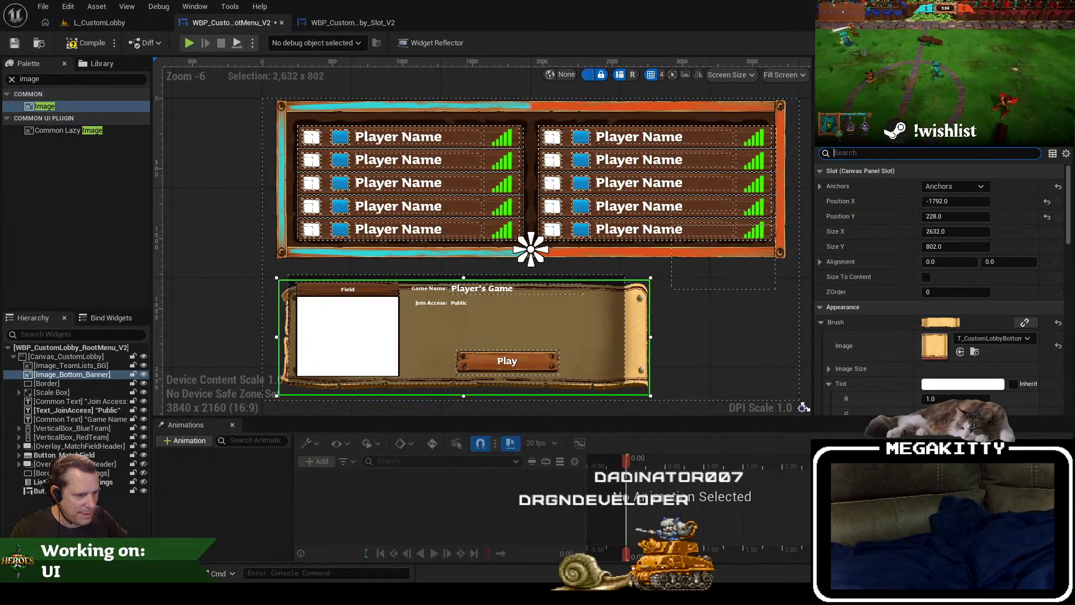
# Step: Switch to GIMP to examine the original banner image and its dimensions, and return to the Unreal widget editor
pyautogui.hotkey('alt', 'Tab')
pyautogui.moveTo(624, 416); pyautogui.dragTo(467, 426)
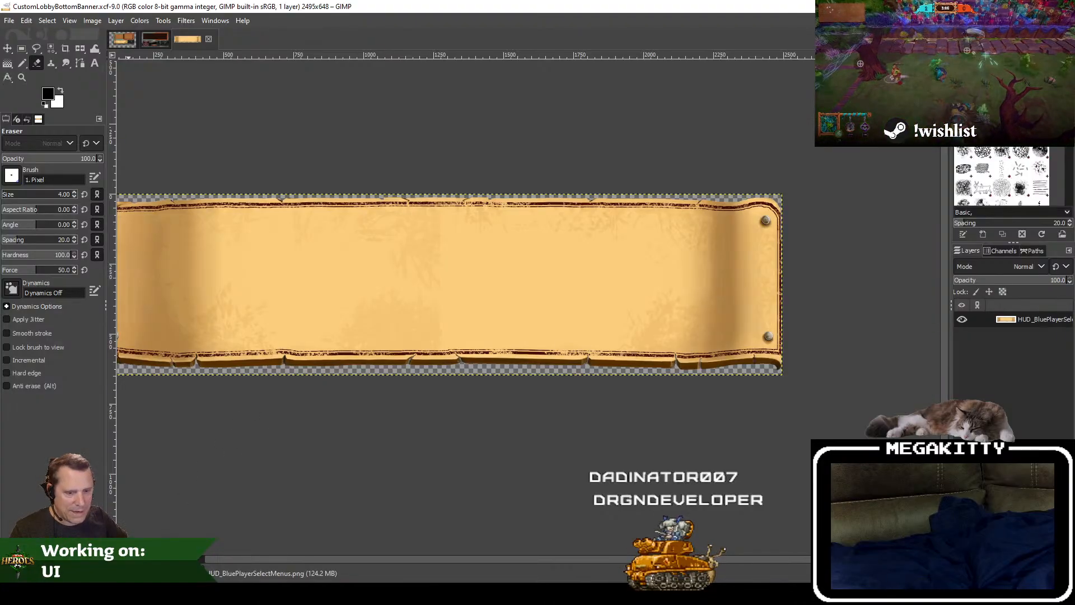
pyautogui.press('super')
pyautogui.write('c')
pyautogui.press('Return')
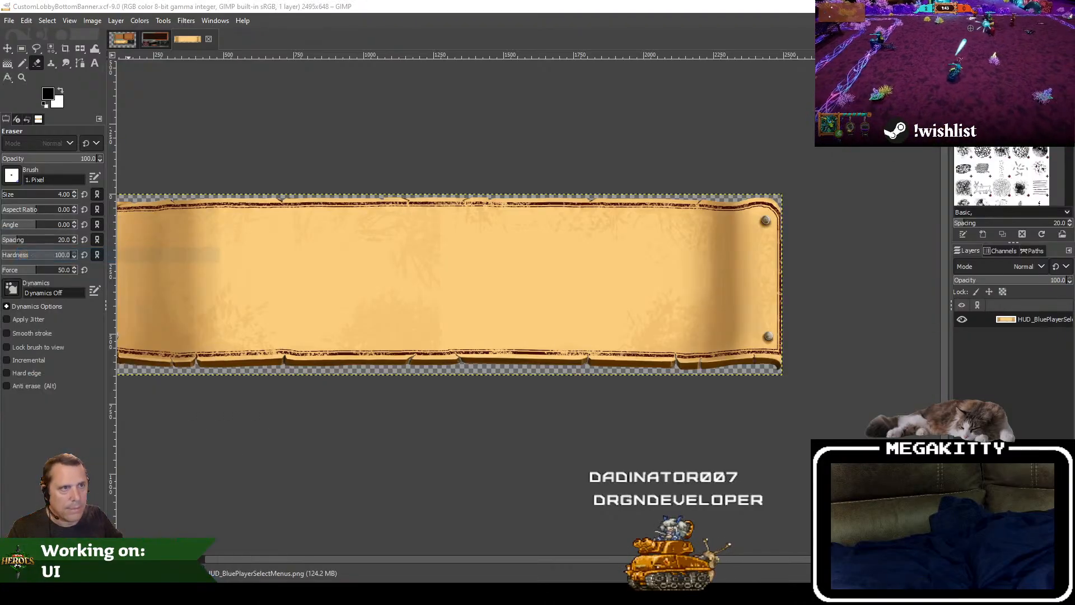
pyautogui.hotkey('alt', 'Tab')
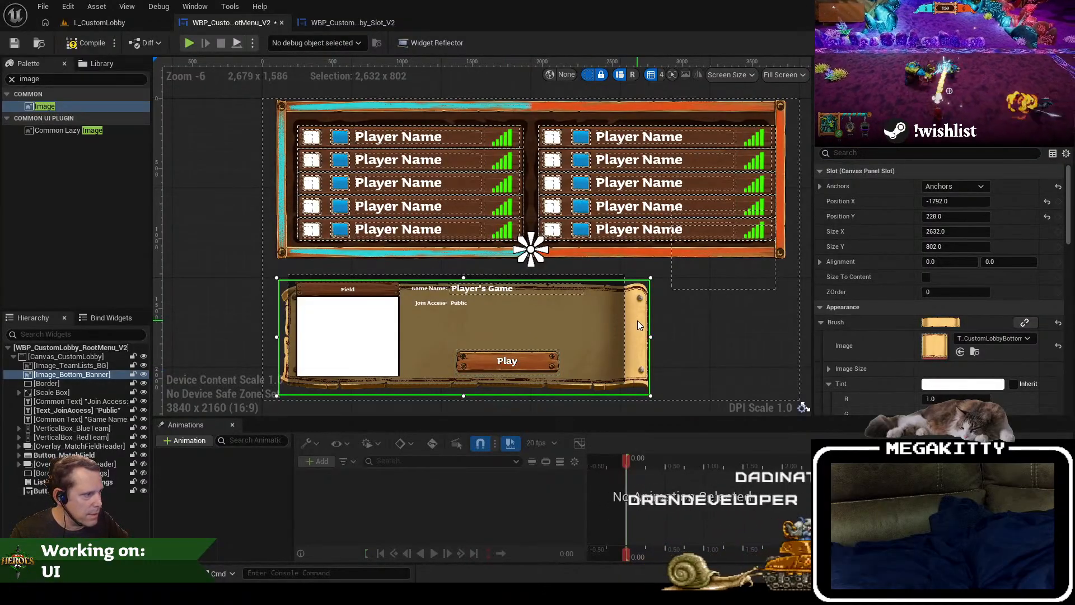
# Step: Move the banner to about X -1808, Y 140, resize it to about 2688 by 890, and preview the L_CustomLobby level
pyautogui.moveTo(638, 321); pyautogui.dragTo(635, 308)
pyautogui.moveTo(647, 383); pyautogui.dragTo(659, 403)
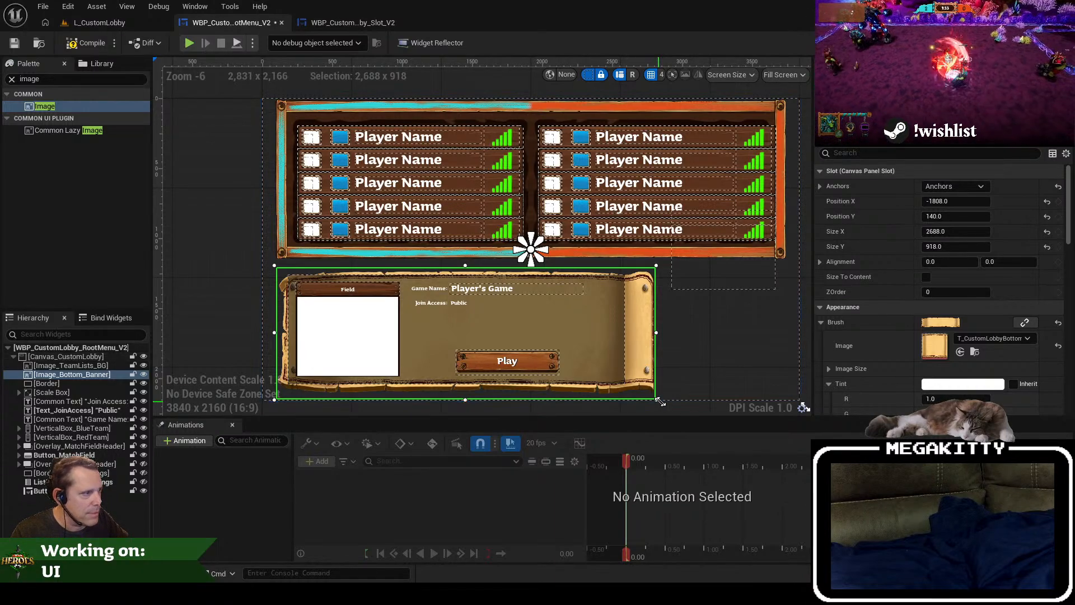
pyautogui.moveTo(661, 401)
pyautogui.mouseDown()
pyautogui.moveTo(675, 399)
pyautogui.moveTo(661, 398)
pyautogui.mouseUp()
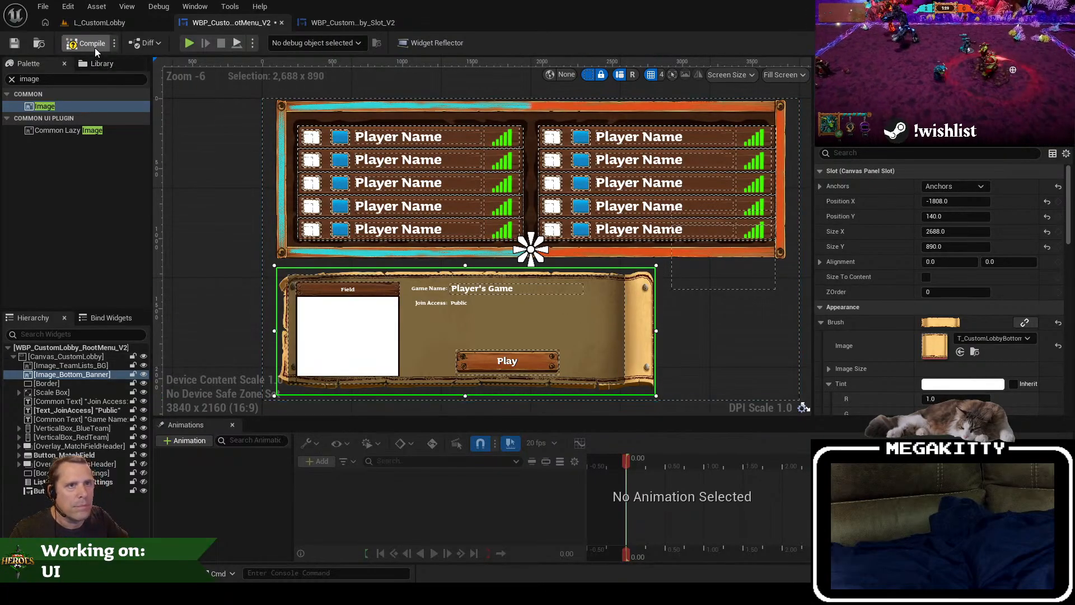
pyautogui.click(100, 22)
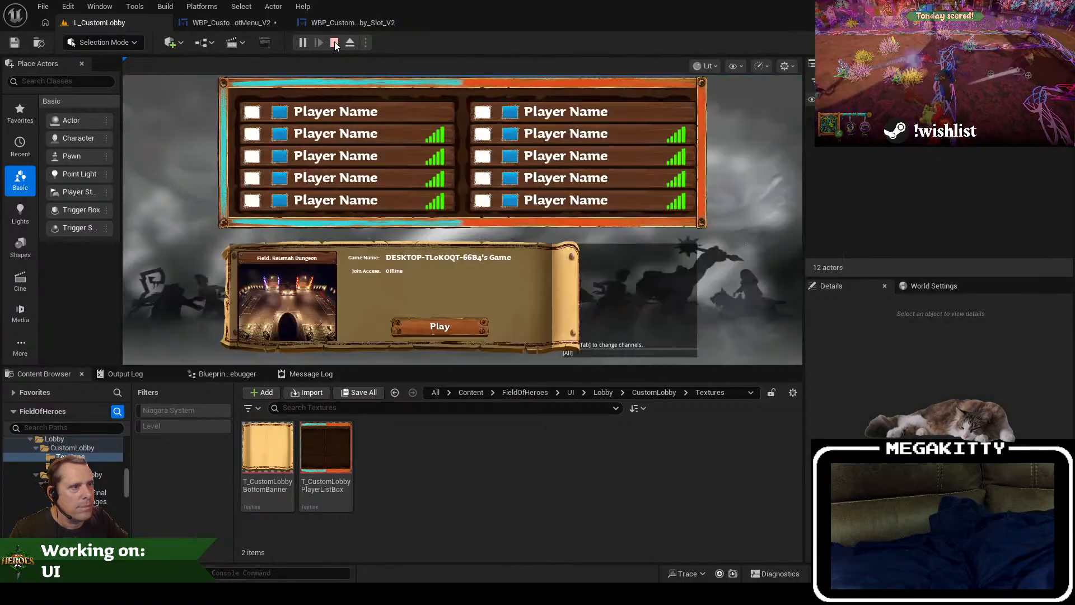
pyautogui.click(335, 44)
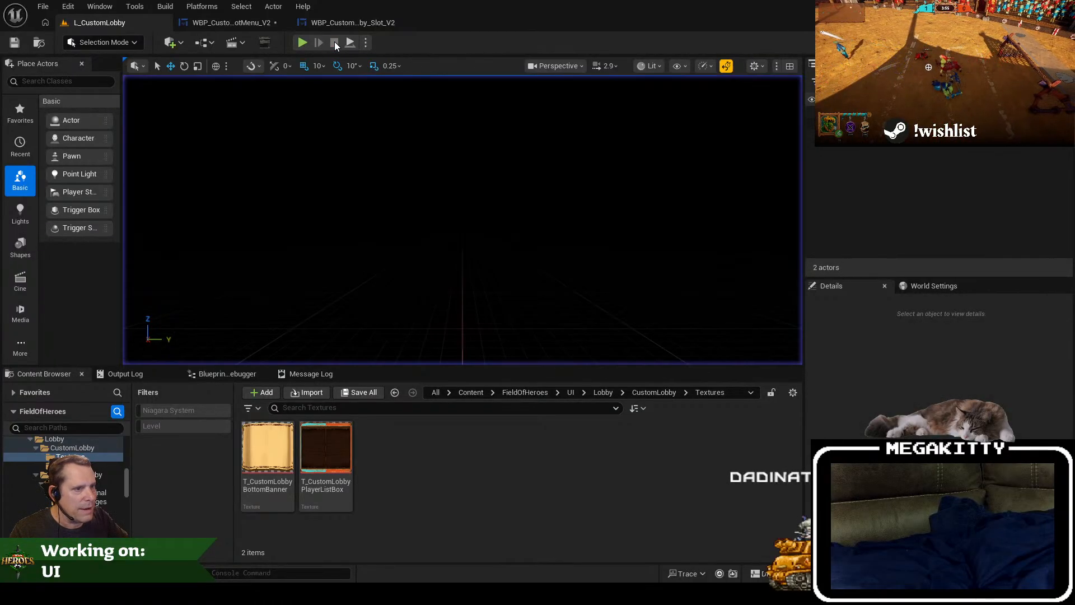
# Step: Nudge Image_Bottom_Banner to X -1820 and delete the dark Border covering it in the root menu
pyautogui.click(231, 22)
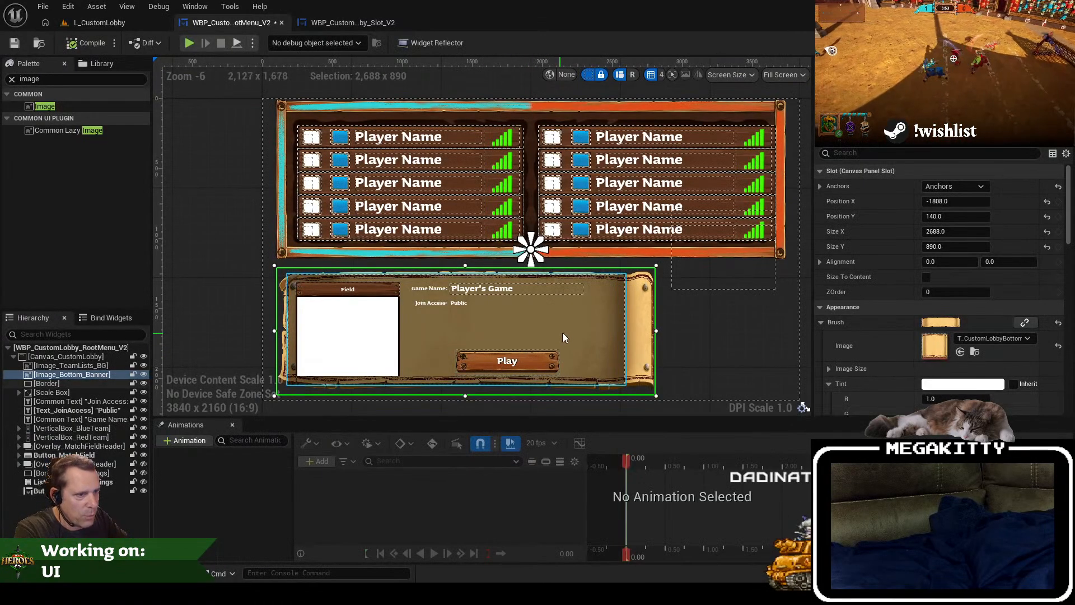
pyautogui.press('Left')
pyautogui.press('Left')
pyautogui.press('Left')
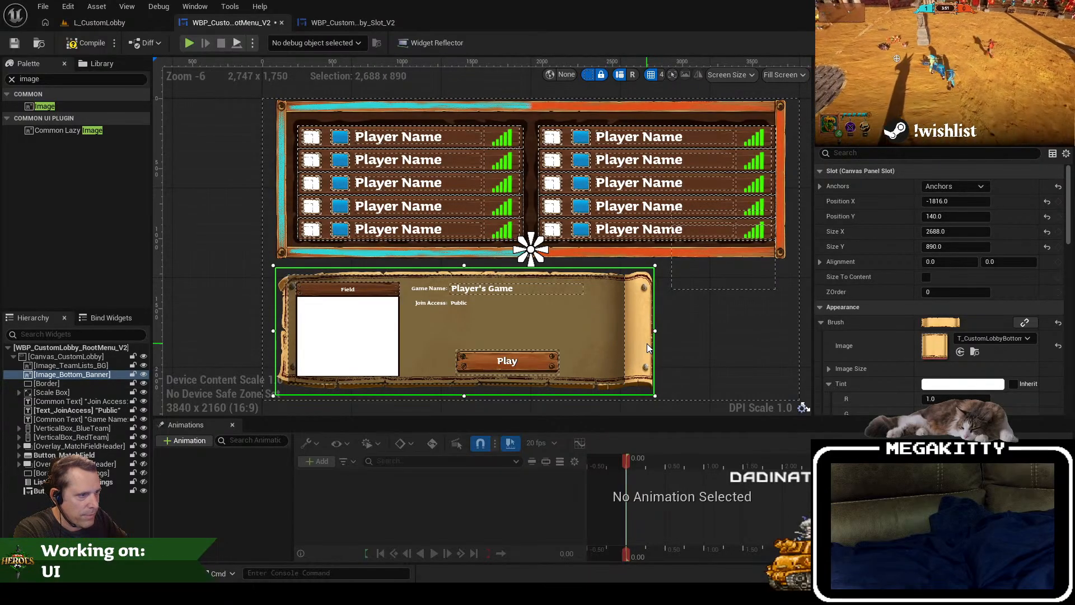
pyautogui.press('Delete')
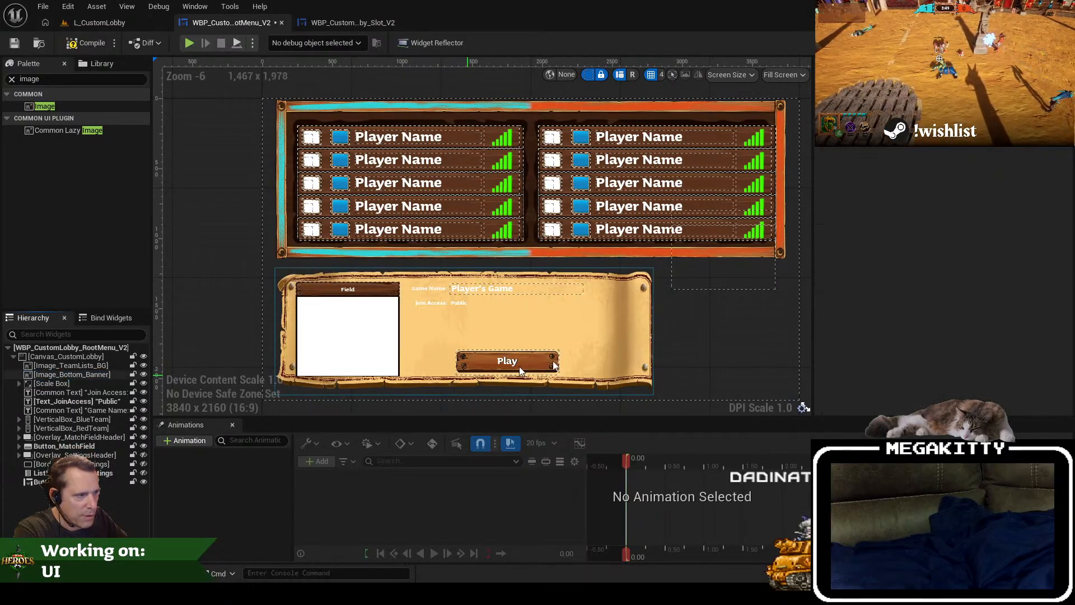
# Step: Narrow Image_Bottom_Banner to about 2616 wide from its right edge and play L_CustomLobby to preview it
pyautogui.click(646, 330)
pyautogui.moveTo(653, 334); pyautogui.dragTo(644, 334)
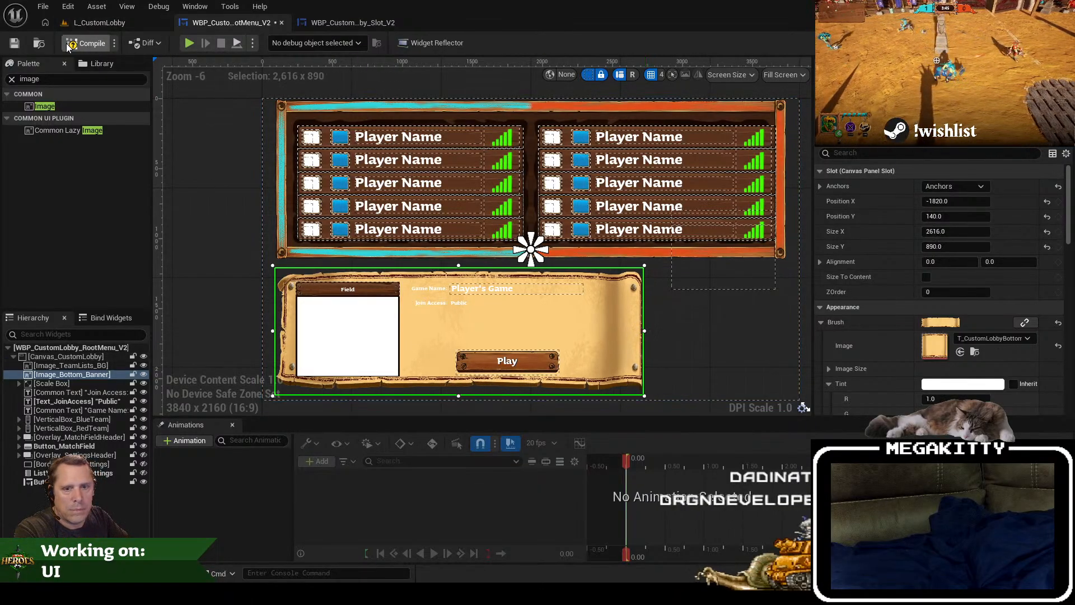
pyautogui.click(102, 21)
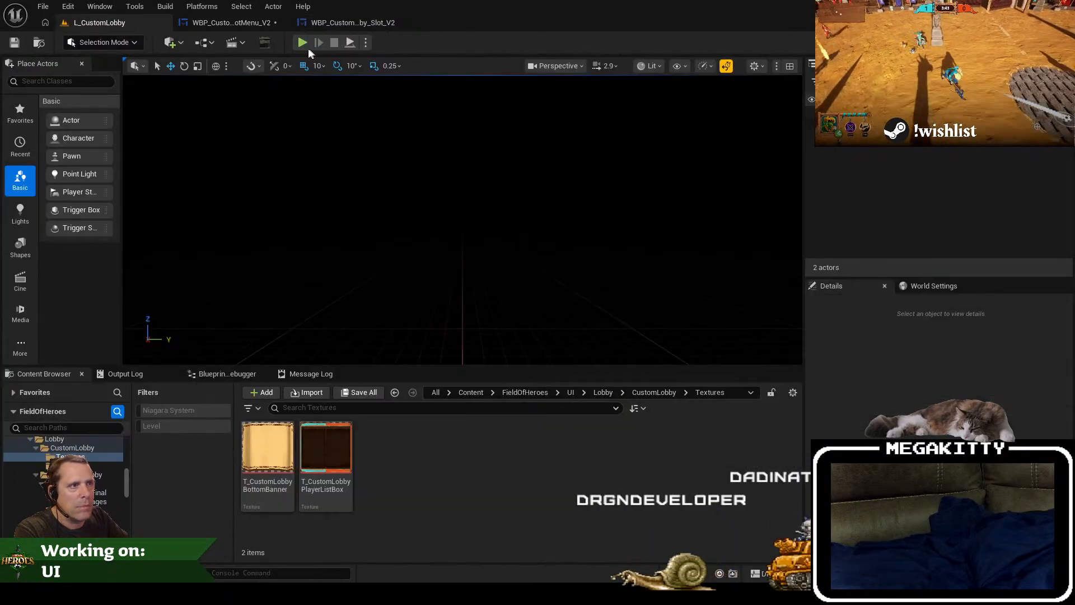
pyautogui.click(301, 47)
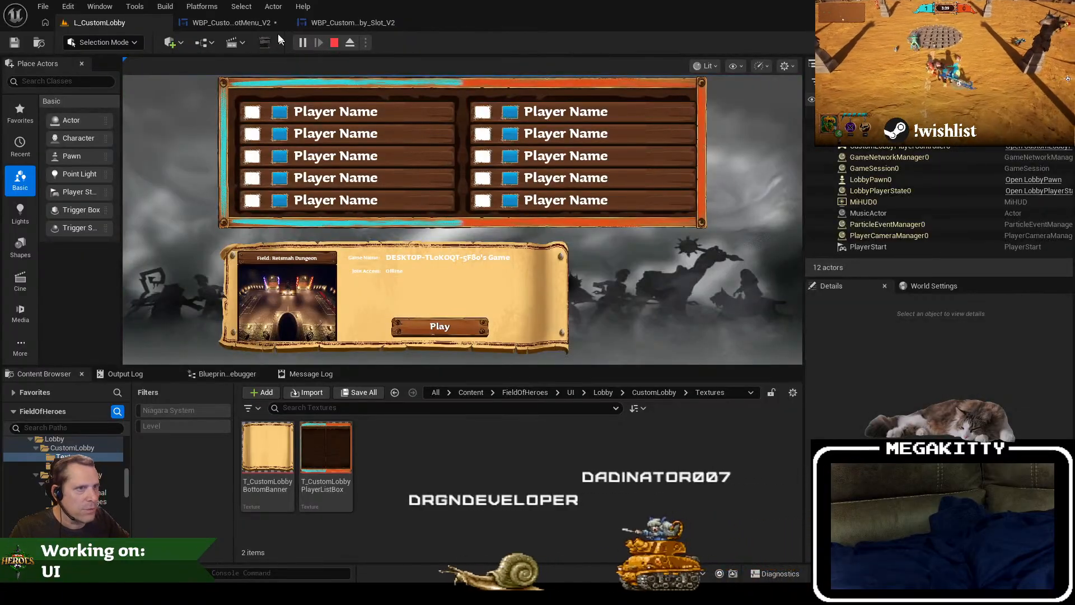
# Step: Narrow the banner to about 2412 wide to clear the chat box, and preview the lobby level again
pyautogui.click(253, 23)
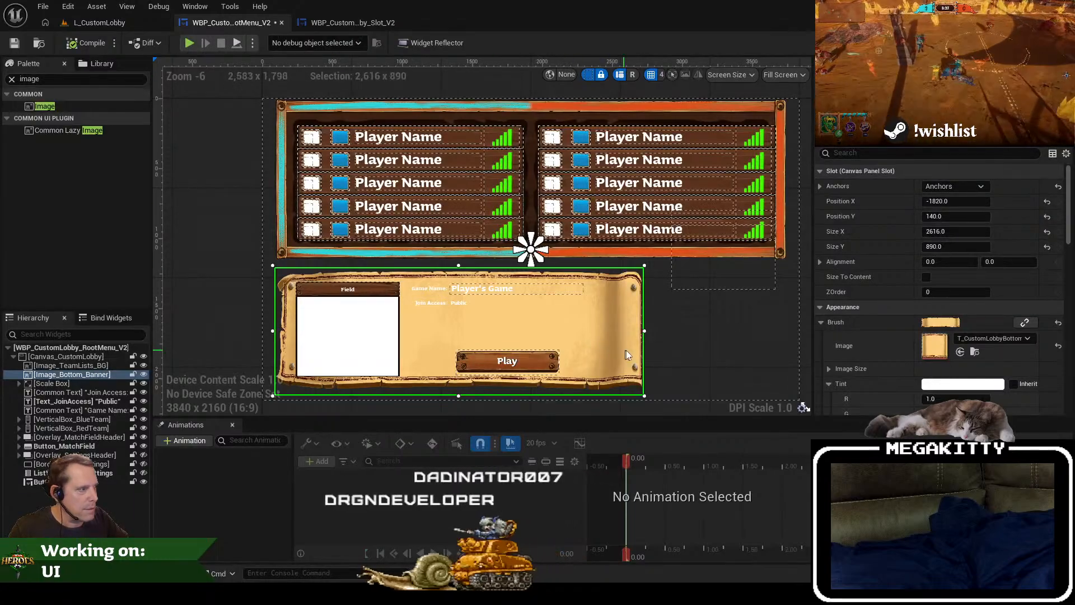
pyautogui.moveTo(644, 354); pyautogui.dragTo(616, 355)
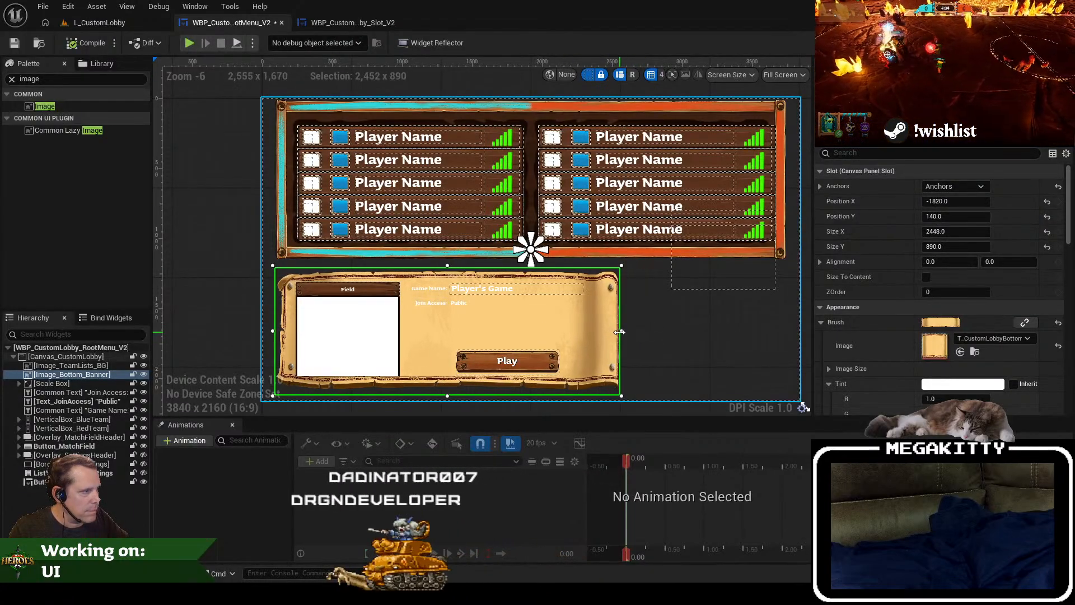
pyautogui.click(126, 24)
pyautogui.click(303, 43)
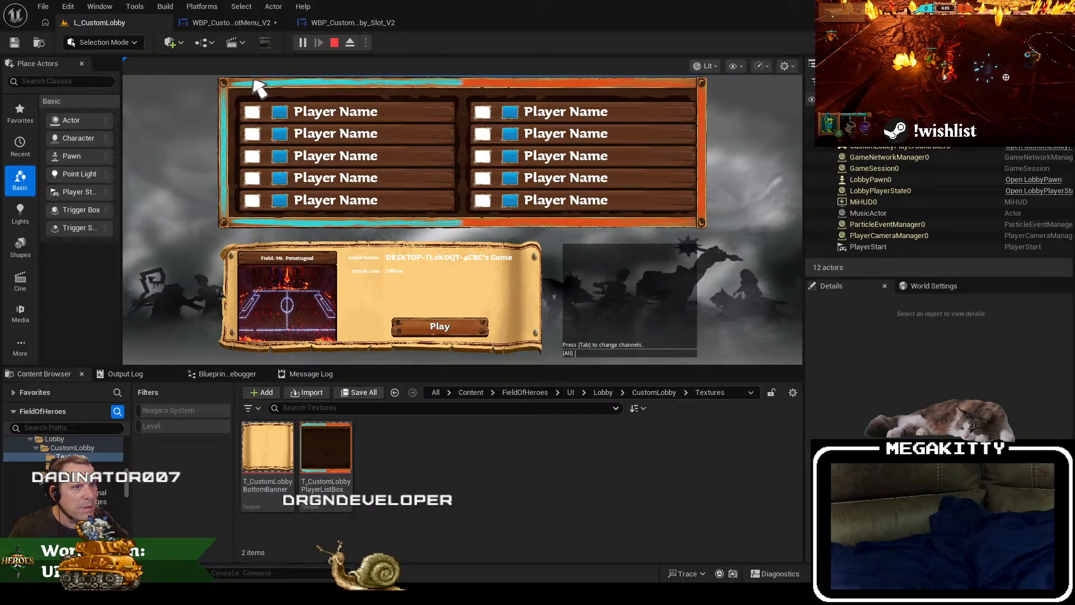
pyautogui.press('Escape')
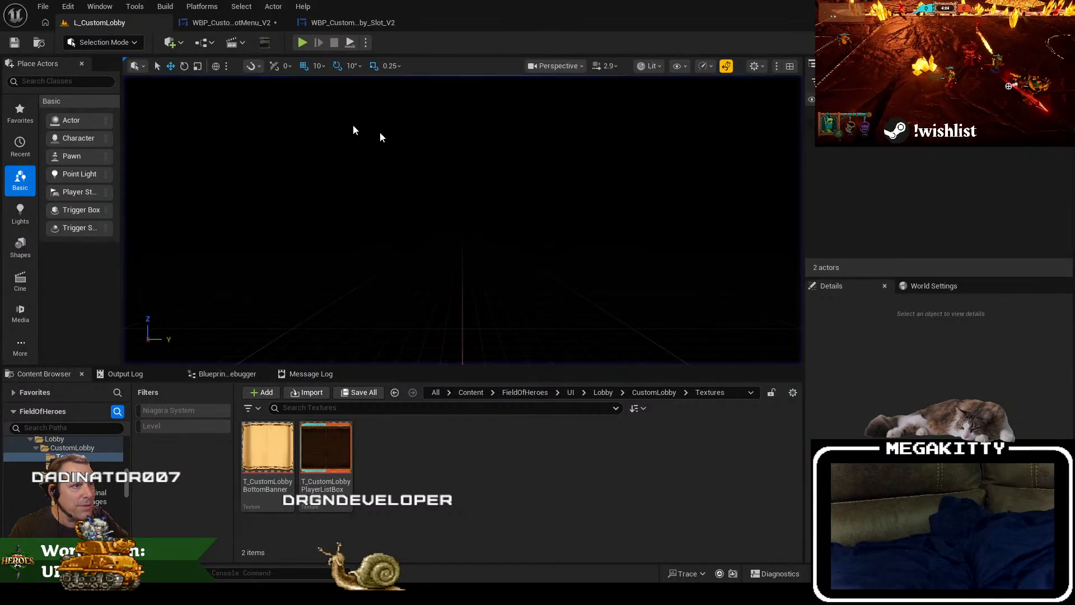
# Step: Set the vertical position of Image_TeamLists_BG to -1020 in the root menu widget
pyautogui.click(233, 22)
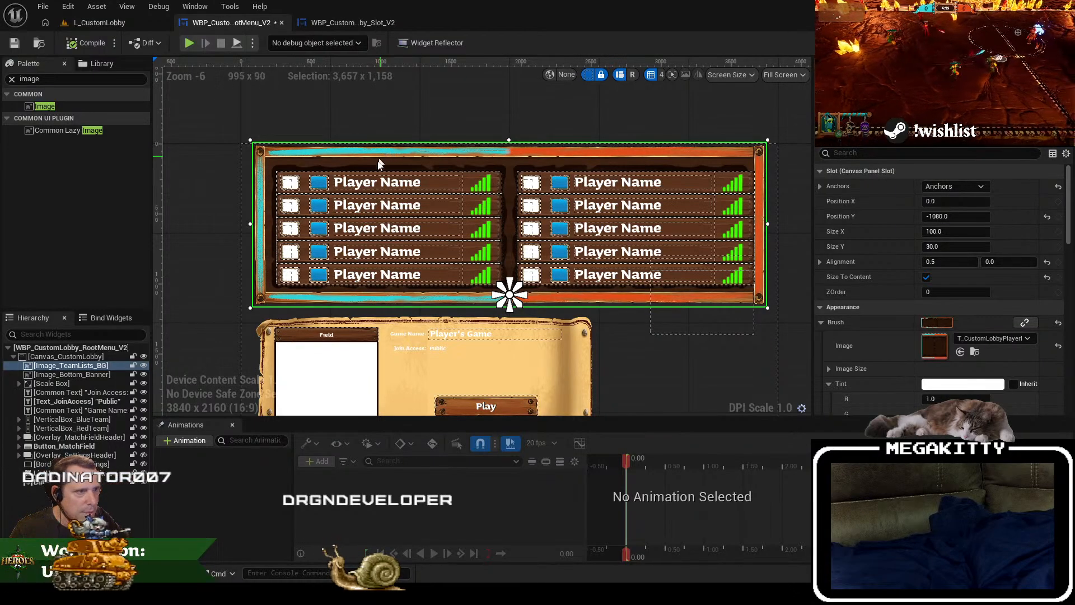
pyautogui.scroll(2, 280, 154)
pyautogui.scroll(-1, 281, 153)
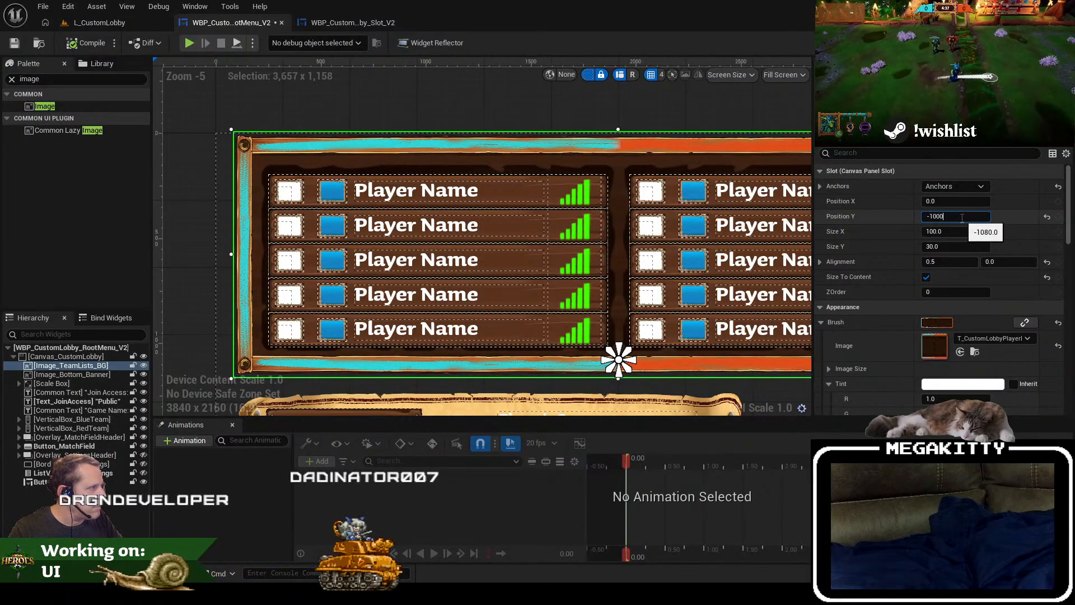
pyautogui.press('Return')
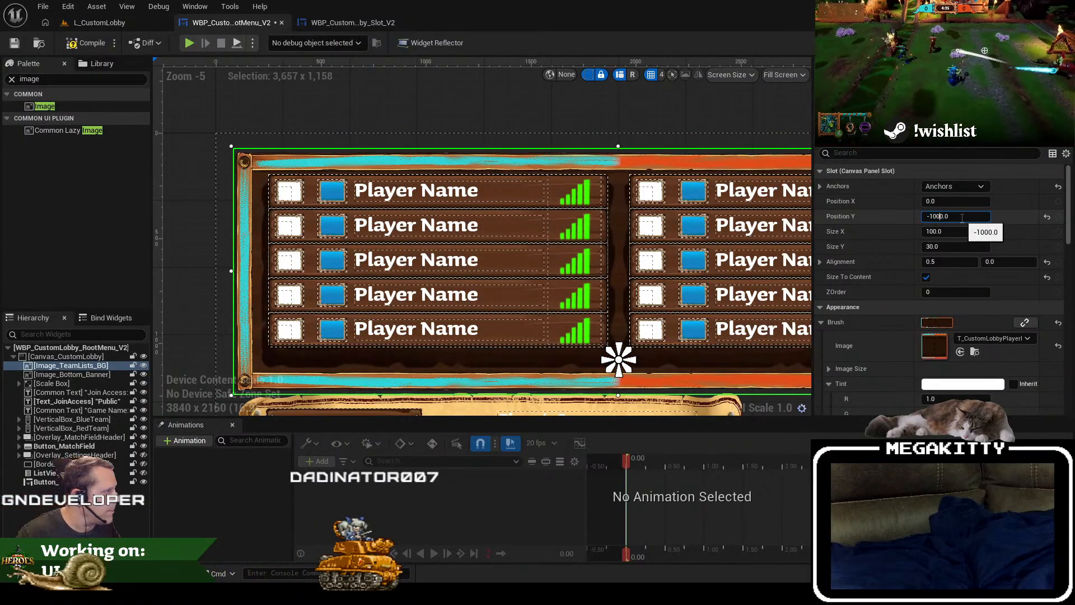
pyautogui.press('Return')
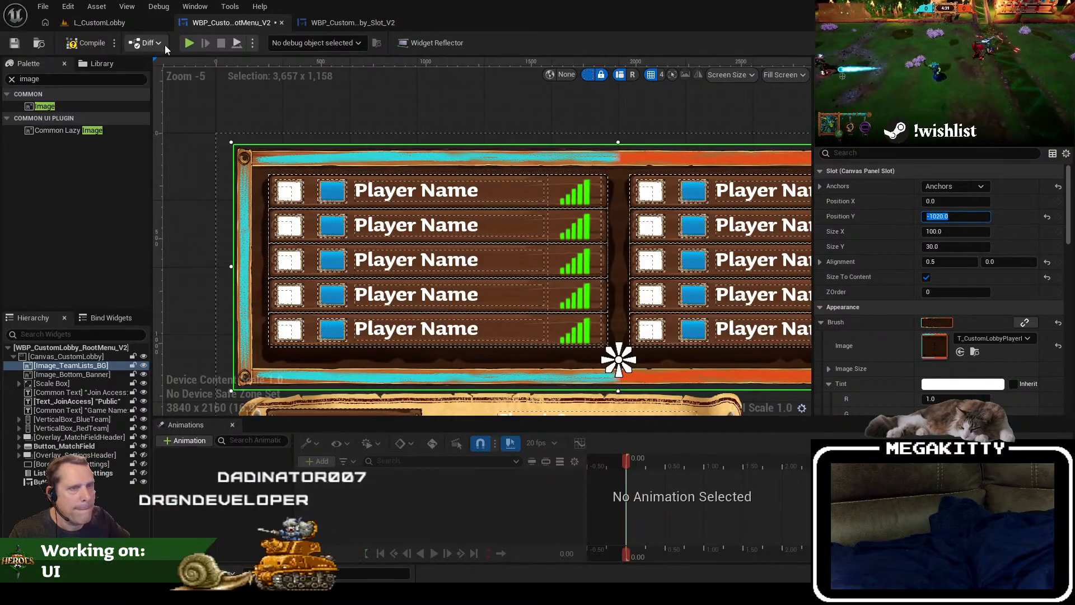
# Step: Play L_CustomLobby to check the player list frame and banner layout, first in the viewport and then in full screen
pyautogui.click(97, 20)
pyautogui.click(303, 43)
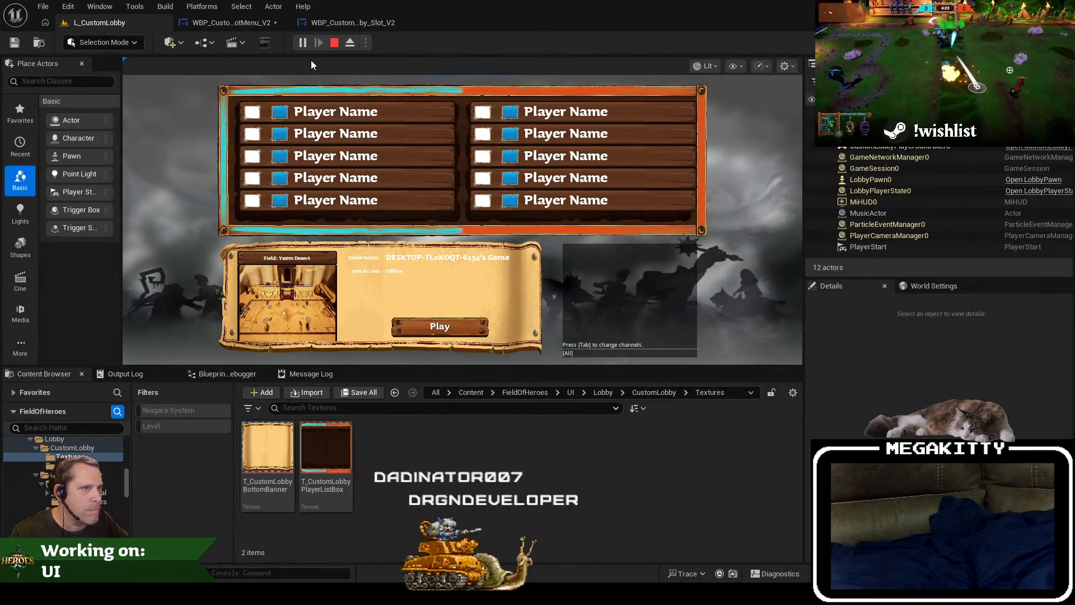
pyautogui.click(334, 42)
pyautogui.press('F11')
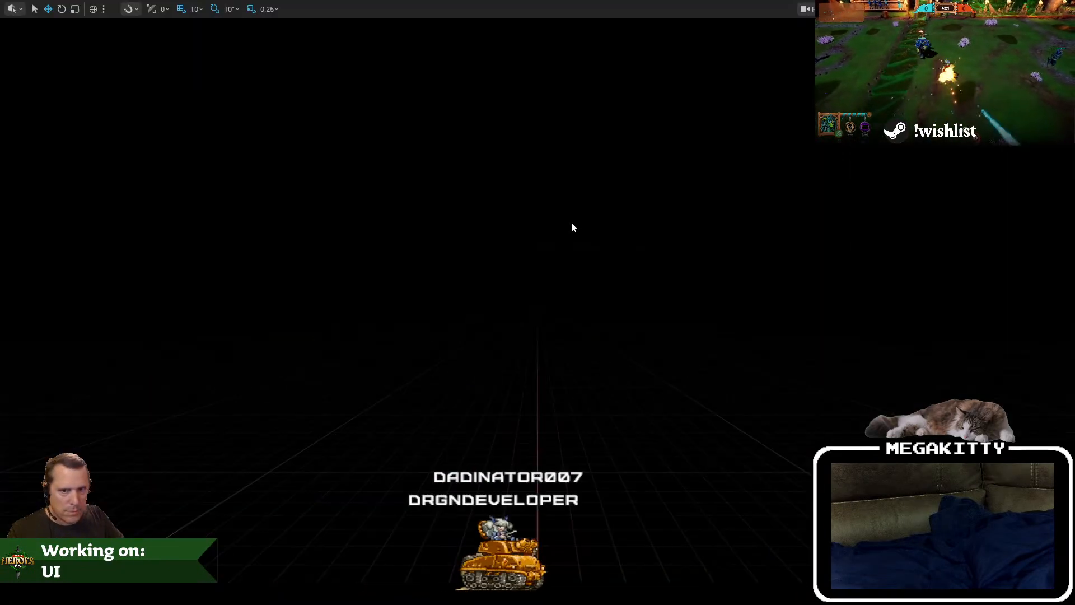
pyautogui.hotkey('alt', 'p')
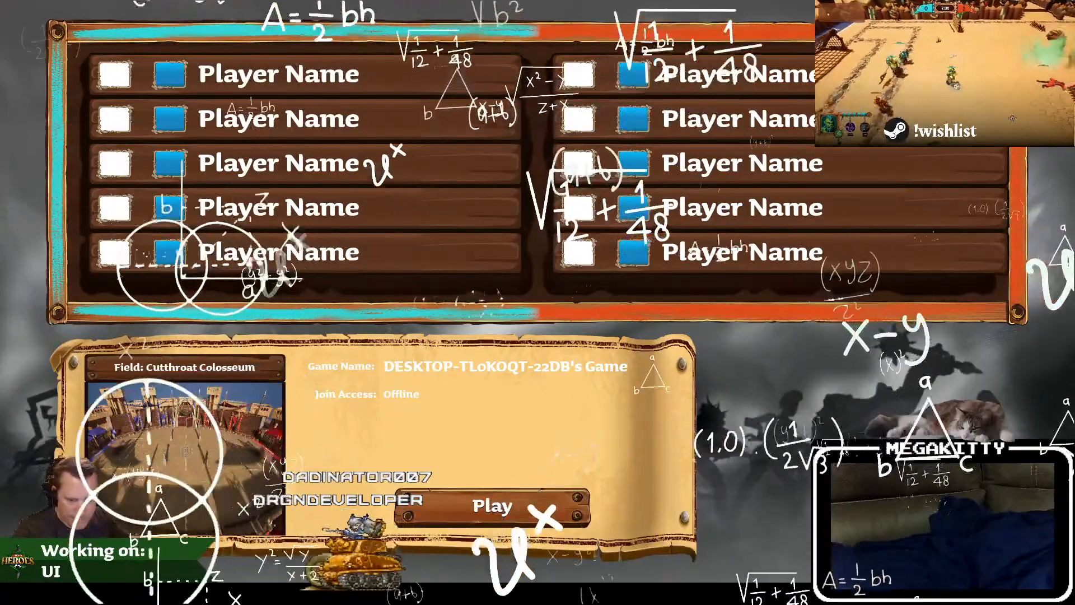
# Step: Stop the lobby preview and widen Image_Bottom_Banner in the root menu widget to about 2441 from its right edge
pyautogui.press('Escape')
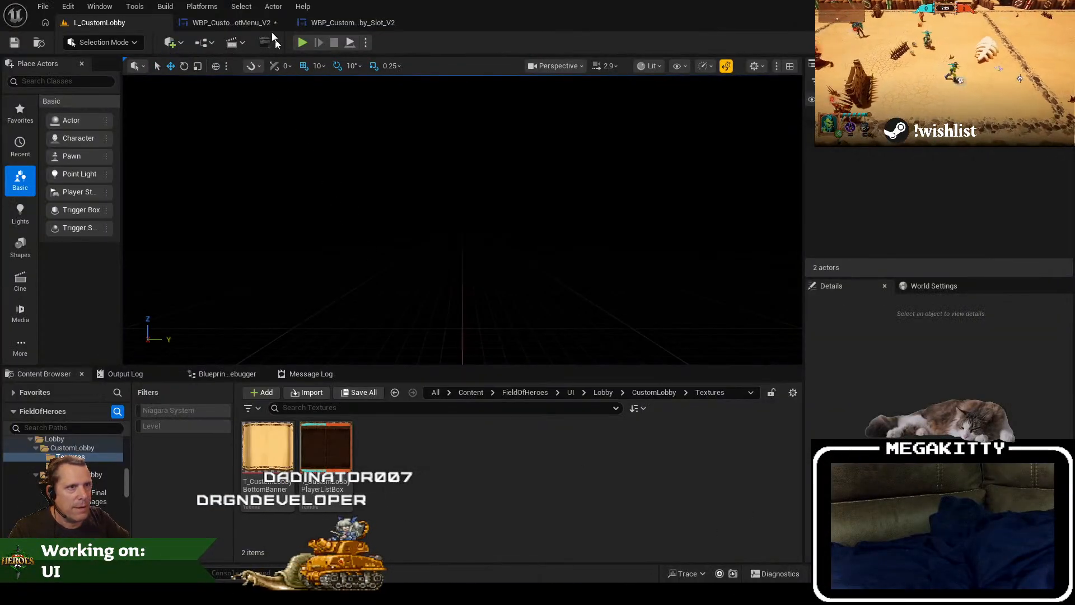
pyautogui.click(229, 22)
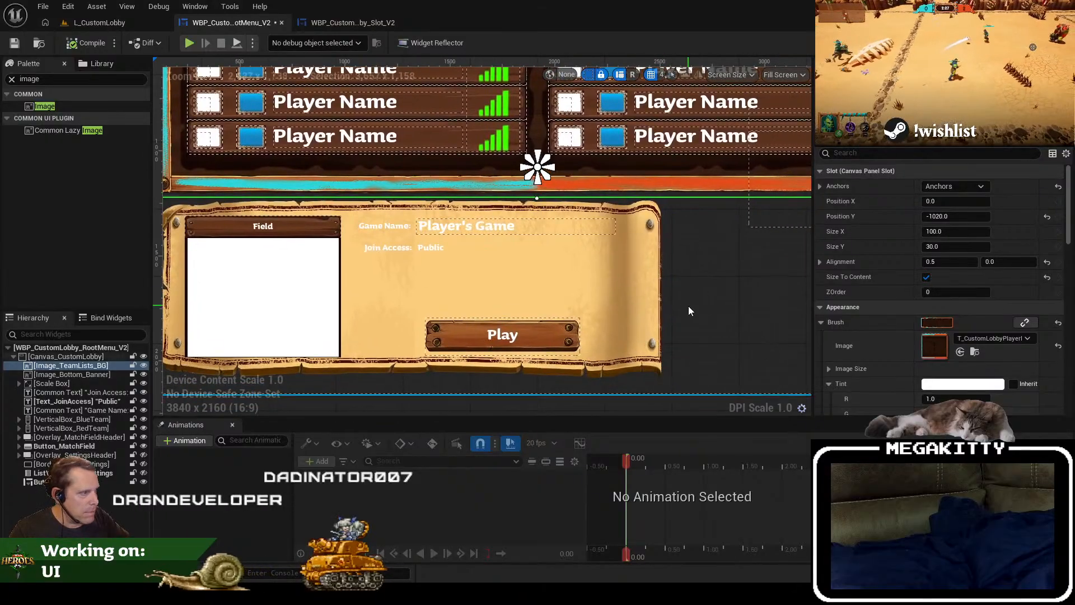
pyautogui.click(652, 292)
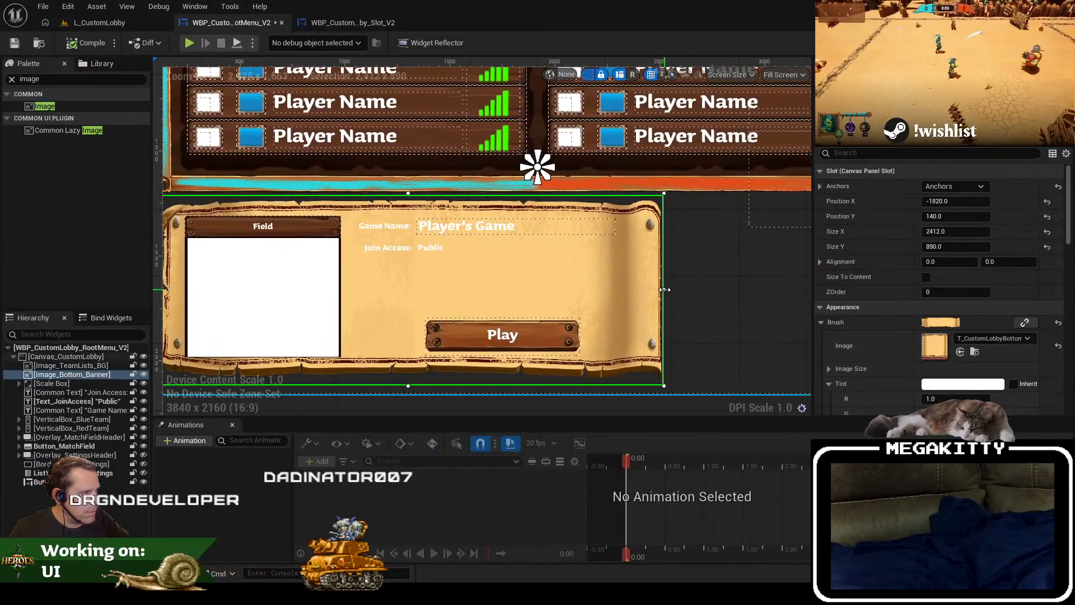
pyautogui.moveTo(662, 289); pyautogui.dragTo(671, 290)
pyautogui.moveTo(569, 230); pyautogui.dragTo(583, 350)
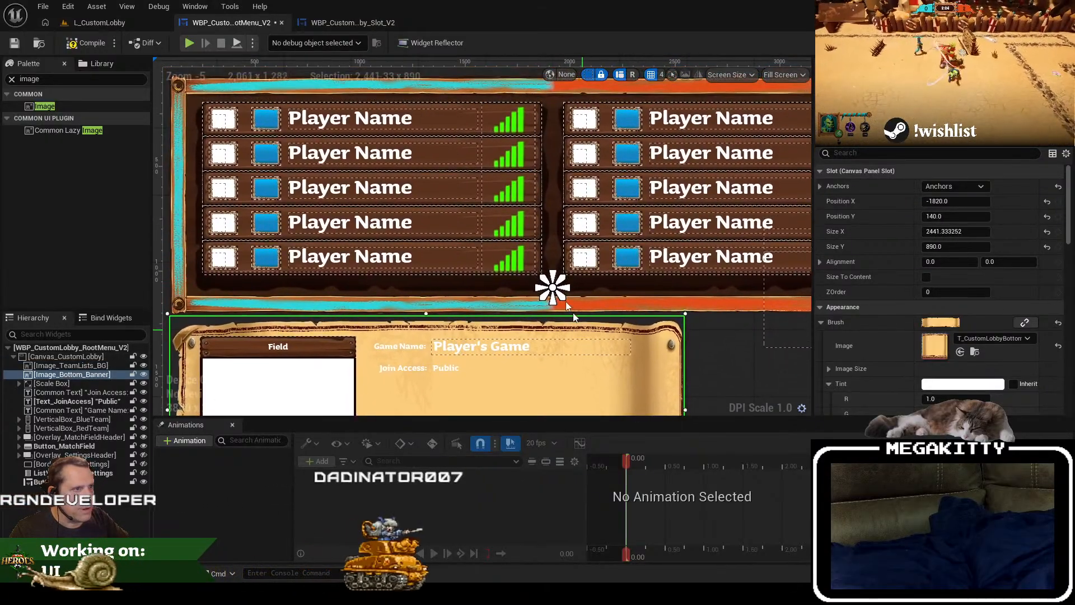
# Step: Set the top offset of VerticalBox_BlueTeam and VerticalBox_RedTeam together to -830, trying -880, -865, -850 and -840 on the way
pyautogui.click(458, 120)
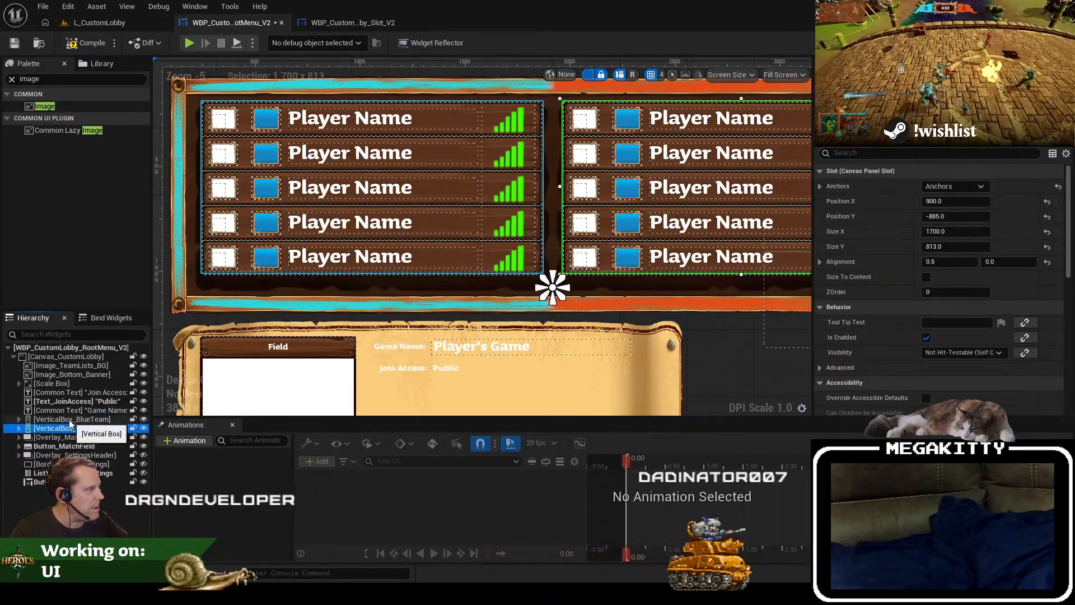
pyautogui.click(67, 419)
pyautogui.keyDown('ctrl'); pyautogui.click(67, 428); pyautogui.keyUp('ctrl')
pyautogui.click(969, 169)
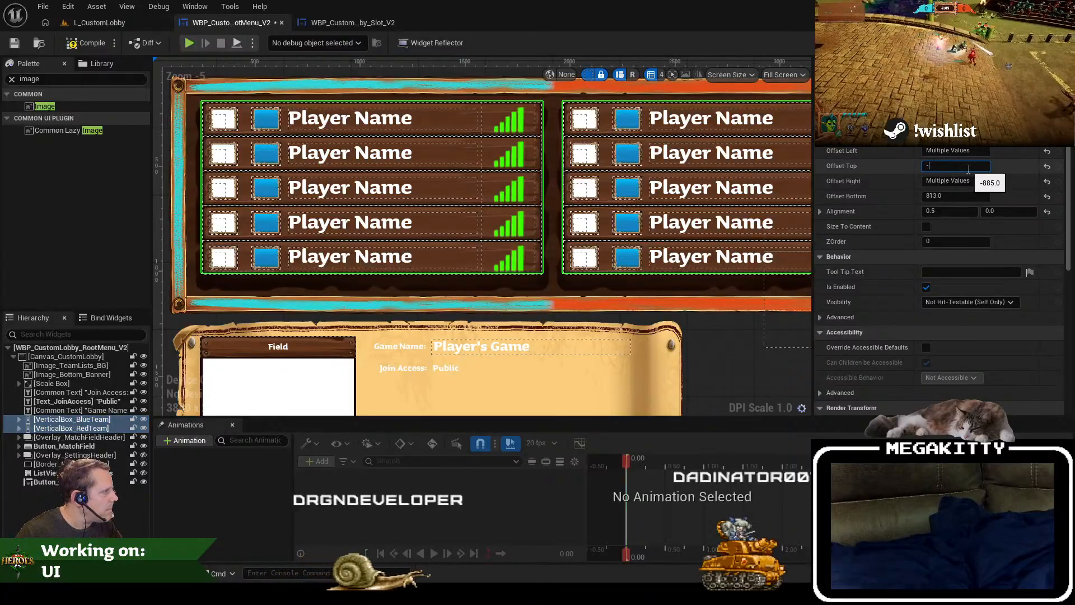
pyautogui.write('-880')
pyautogui.press('Return')
pyautogui.write('-')
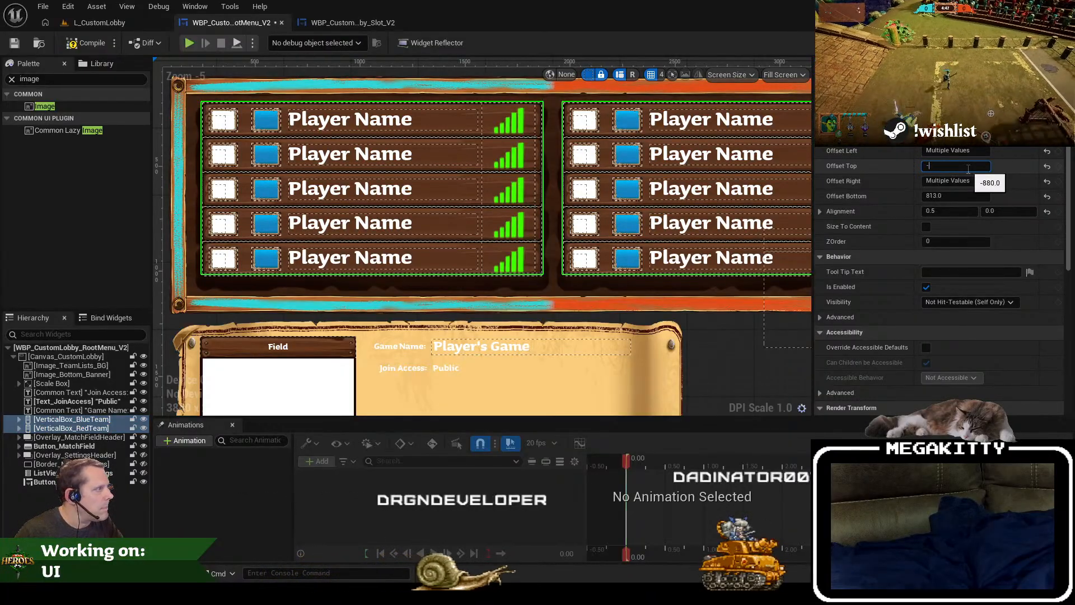
pyautogui.write('865')
pyautogui.press('Return')
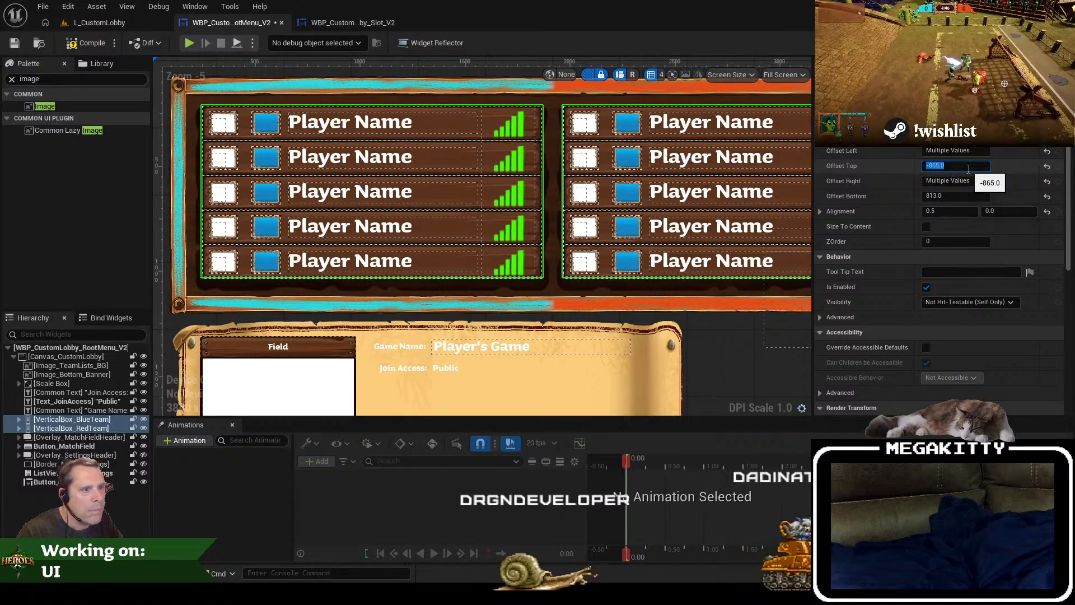
pyautogui.write('-85')
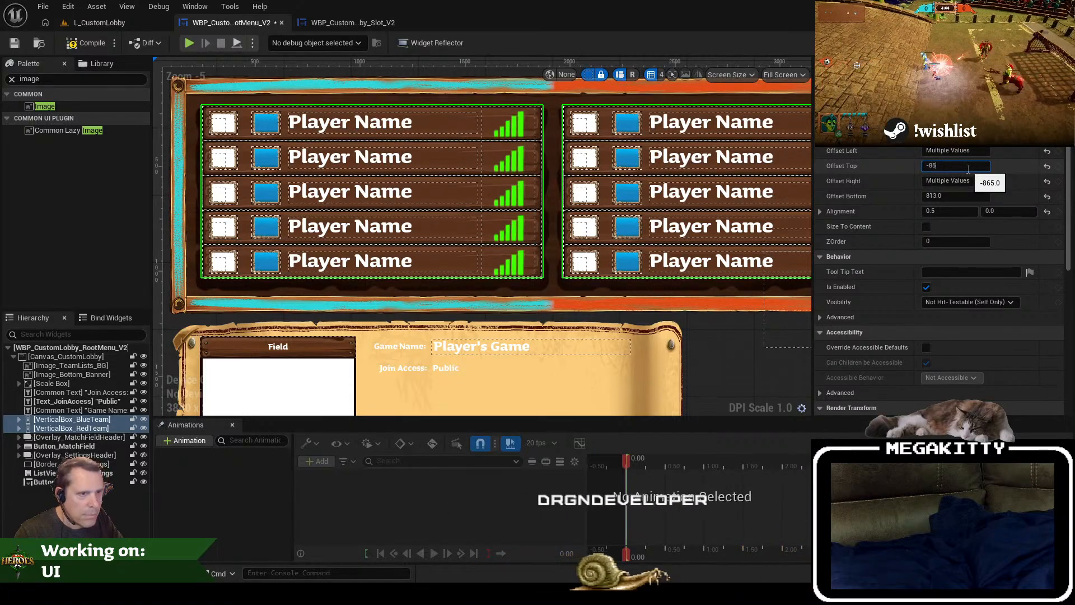
pyautogui.write('0')
pyautogui.press('Return')
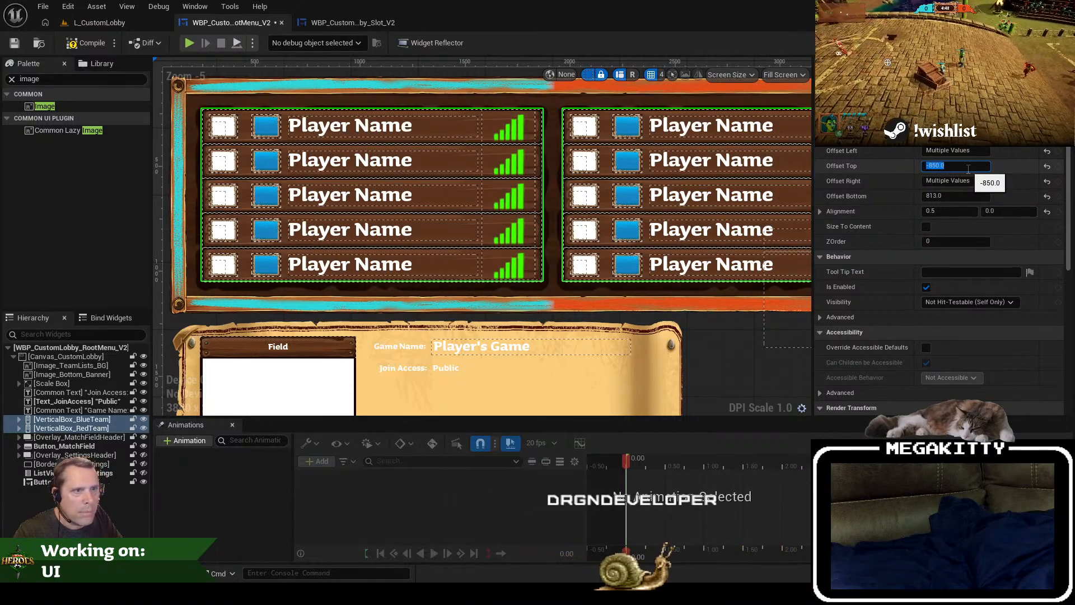
pyautogui.write('-840')
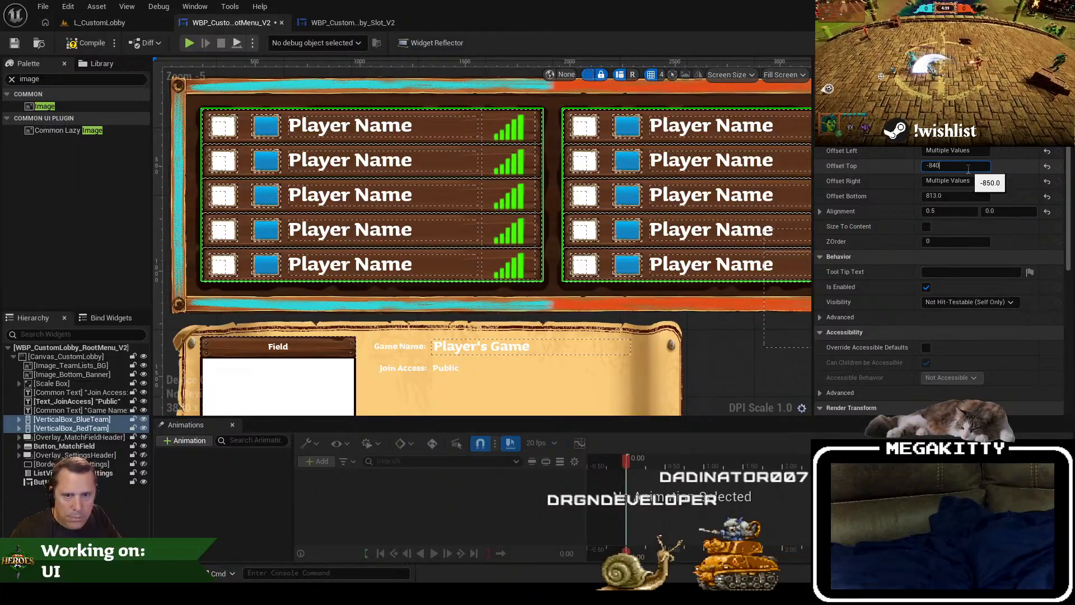
pyautogui.press('Return')
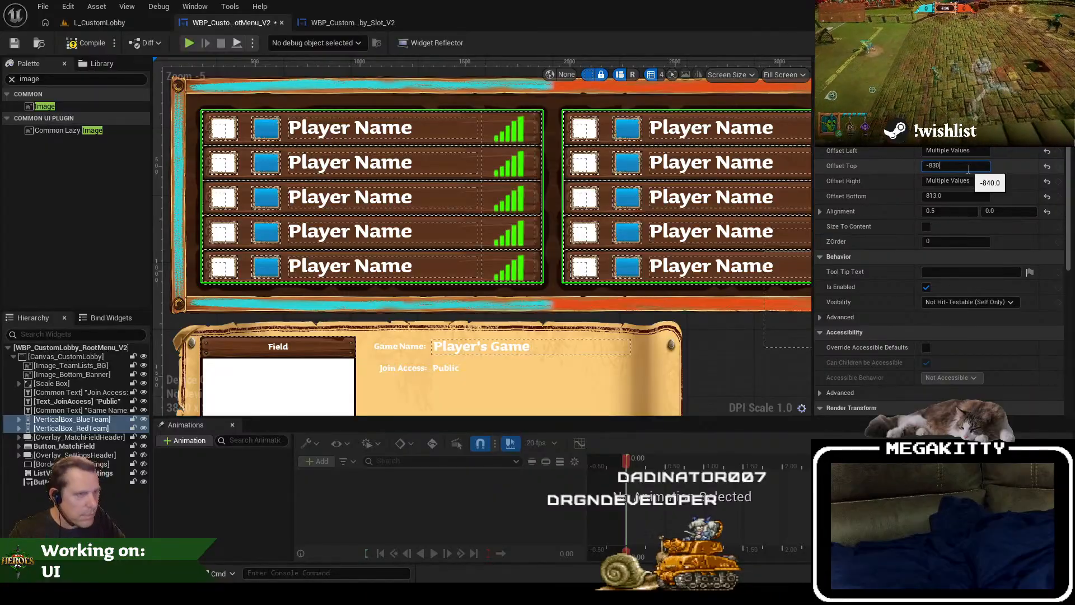
pyautogui.write('-830')
pyautogui.press('Return')
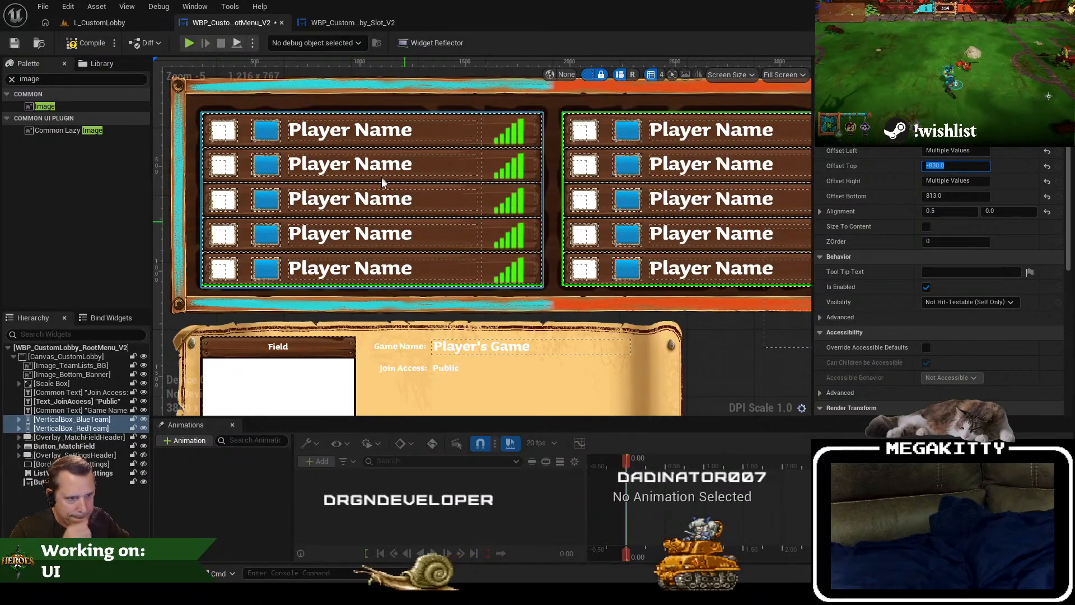
# Step: Save the root menu widget and play L_CustomLobby in full screen to check the player rows inside their frame
pyautogui.moveTo(382, 177); pyautogui.dragTo(406, 230)
pyautogui.moveTo(474, 229); pyautogui.dragTo(448, 117)
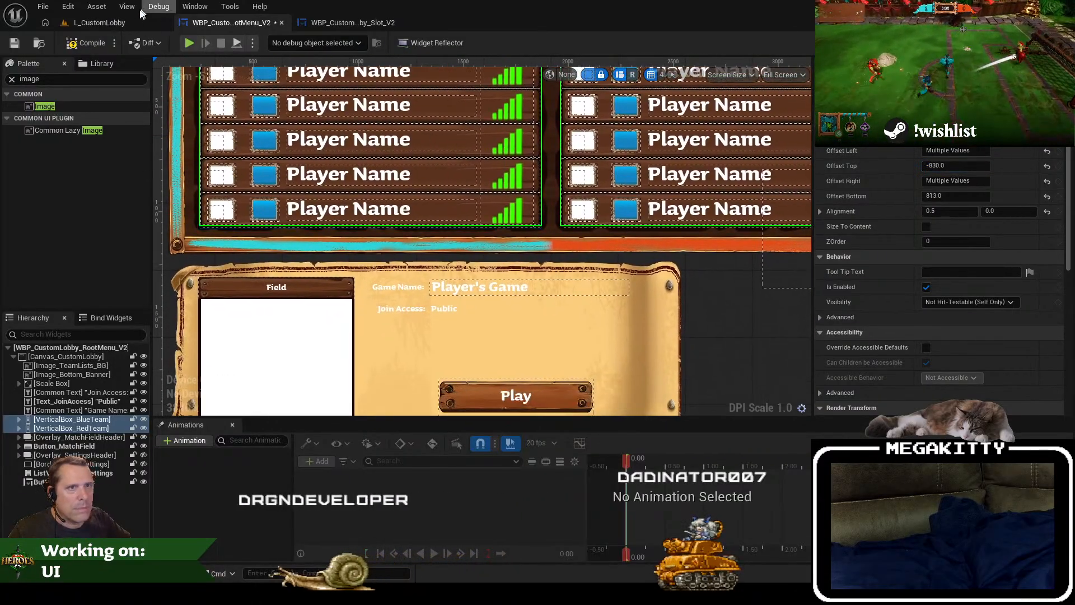
pyautogui.click(15, 43)
pyautogui.click(84, 24)
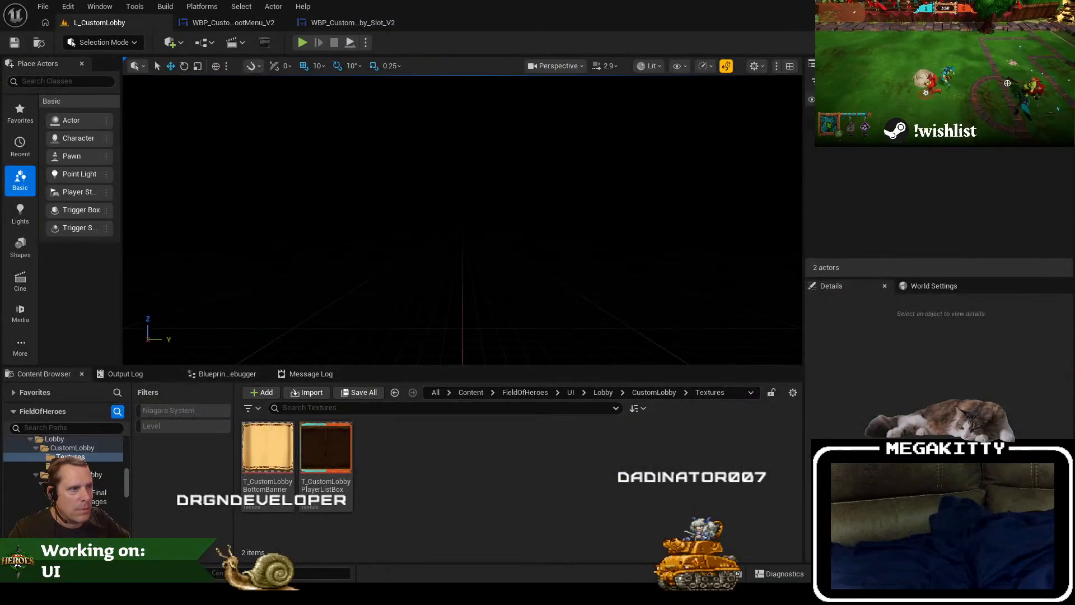
pyautogui.press('F11')
pyautogui.hotkey('alt', 'p')
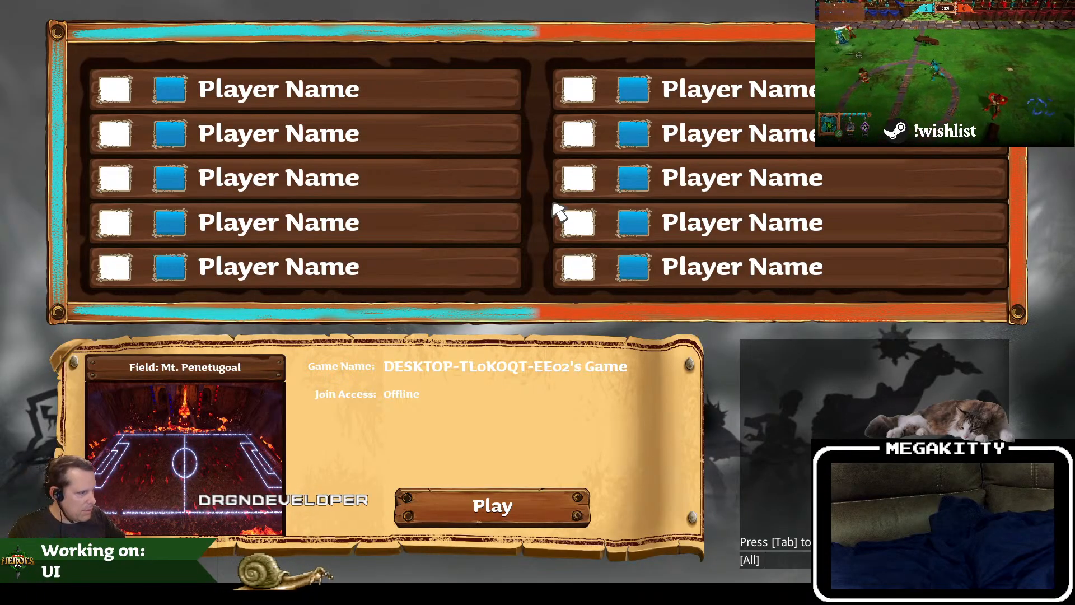
pyautogui.press('Escape')
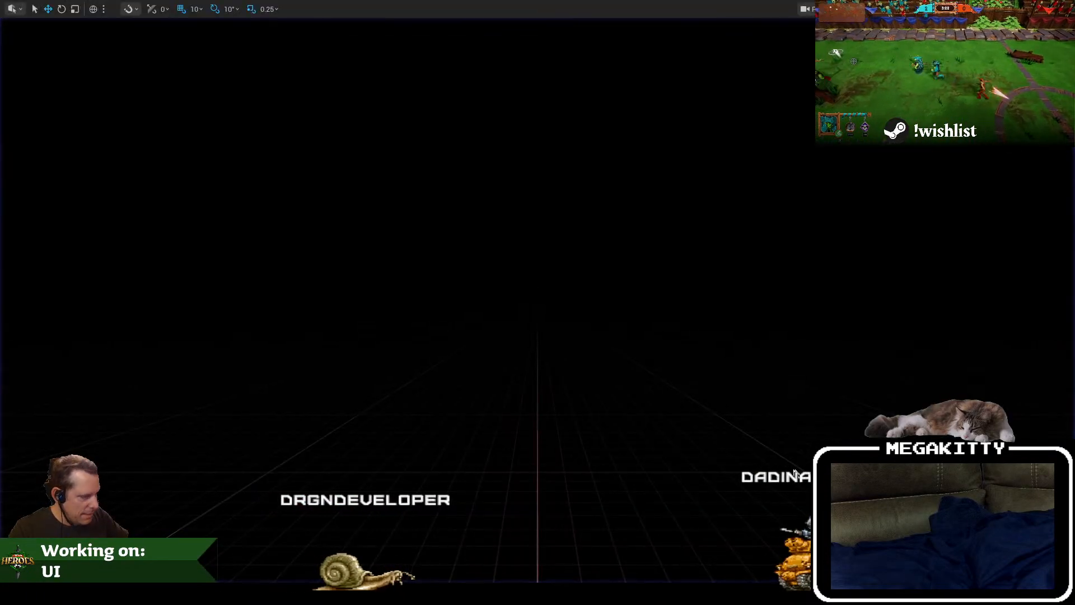
pyautogui.press('F11')
# Step: Widen Image_Bottom_Banner to about 2476, save the root menu widget and preview L_CustomLobby in full screen
pyautogui.click(270, 18)
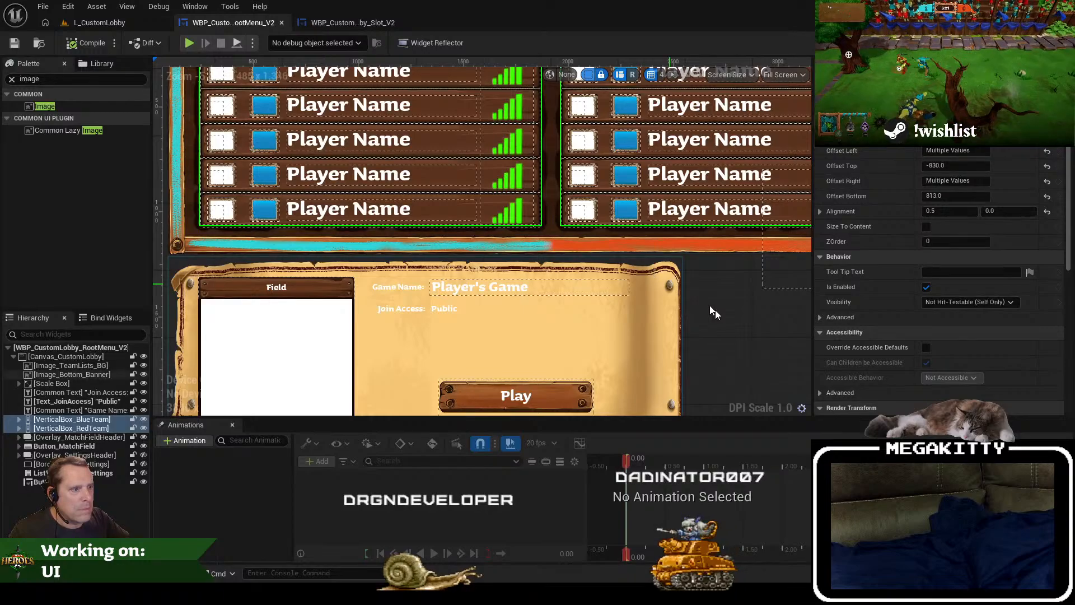
pyautogui.click(643, 329)
pyautogui.moveTo(686, 350); pyautogui.dragTo(693, 351)
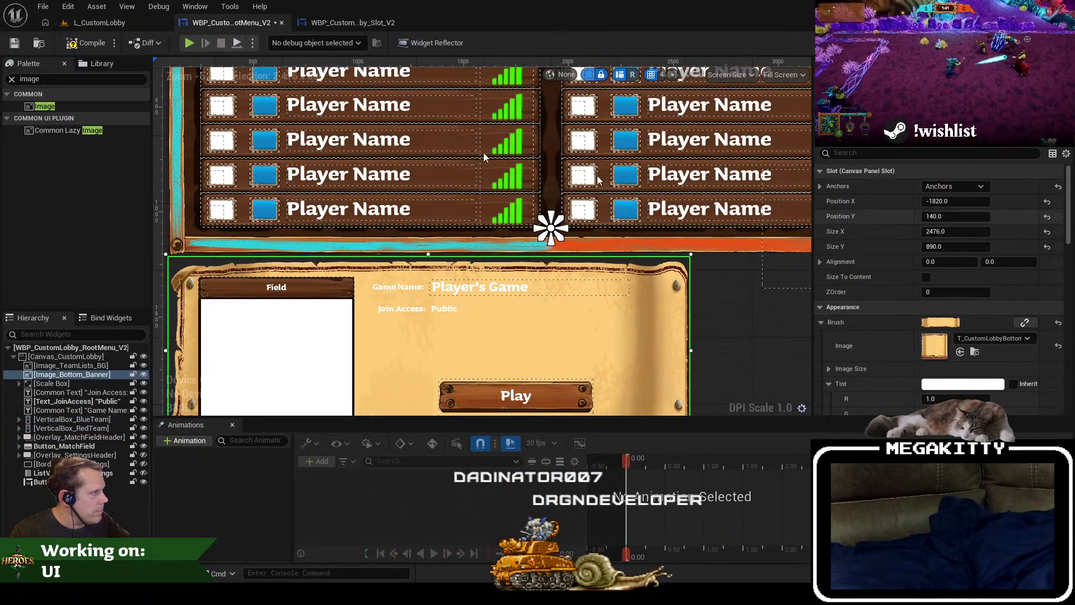
pyautogui.click(15, 43)
pyautogui.click(79, 25)
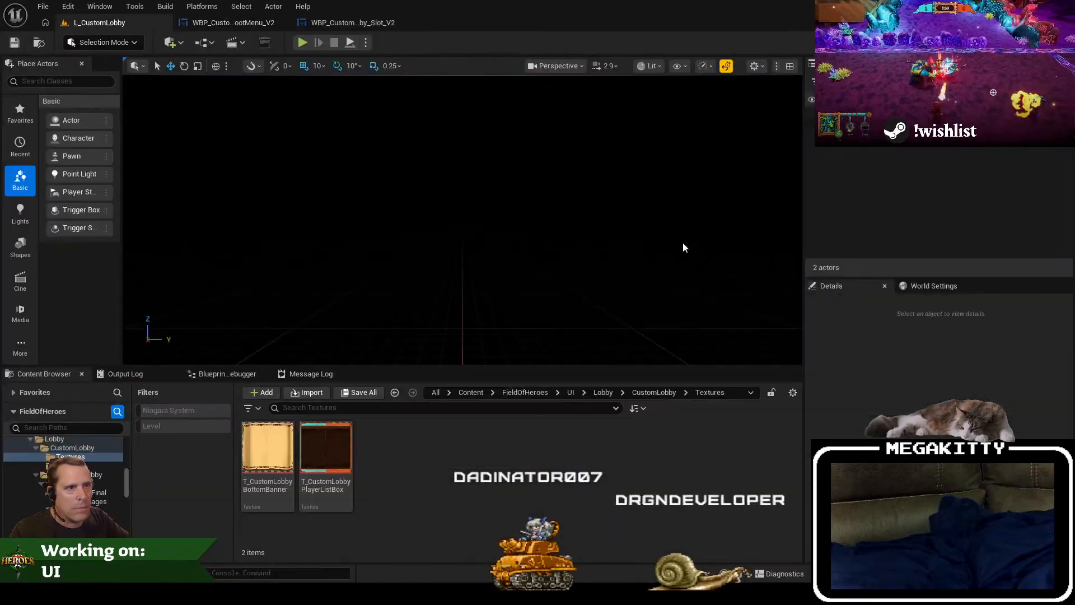
pyautogui.press('F11')
pyautogui.hotkey('alt', 'p')
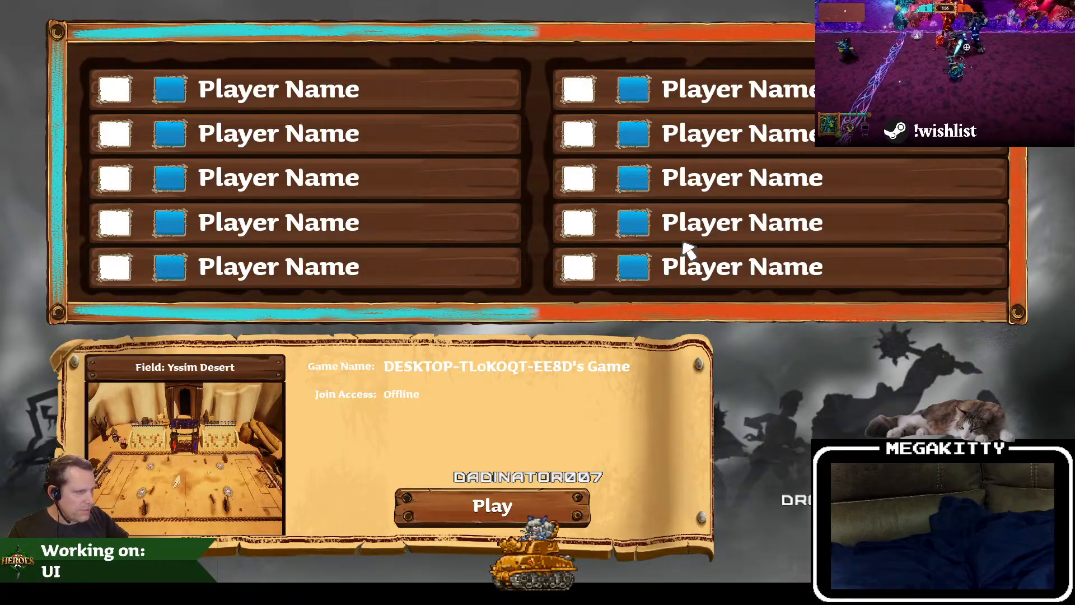
pyautogui.press('Escape')
pyautogui.press('F11')
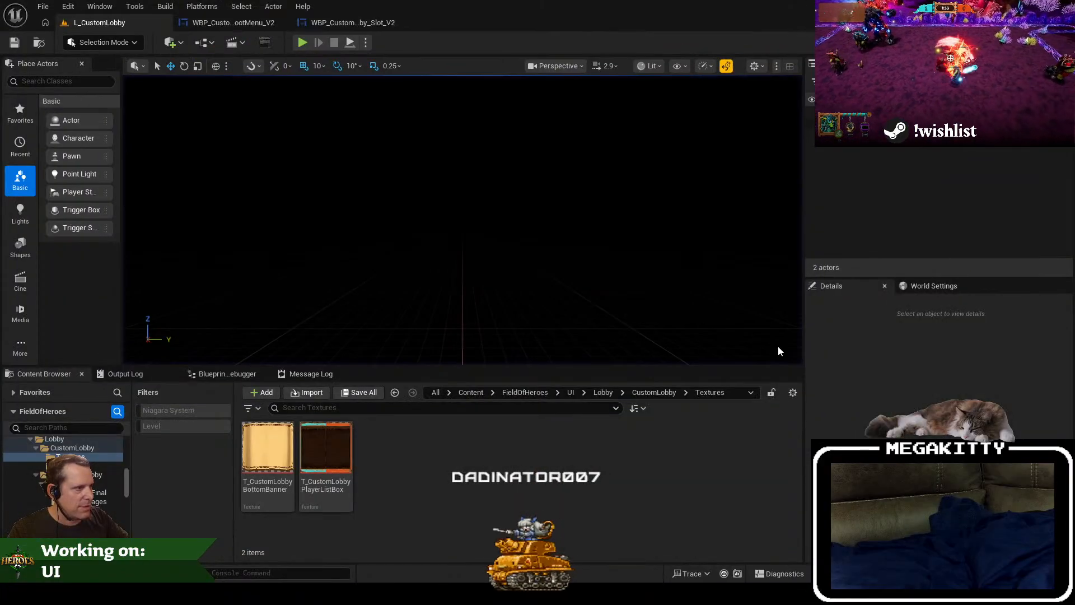
# Step: View the banner artwork in GIMP, return to Unreal Editor, reset Image_Bottom_Banner's width and height and enable Size To Content
pyautogui.hotkey('alt', 'Tab')
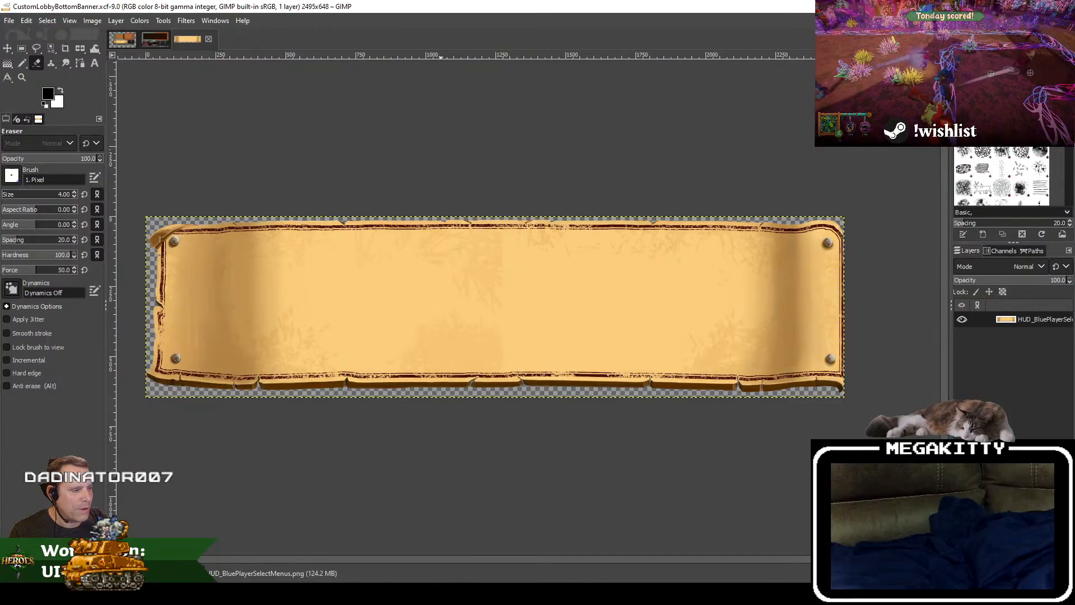
pyautogui.hotkey('alt', 'Tab')
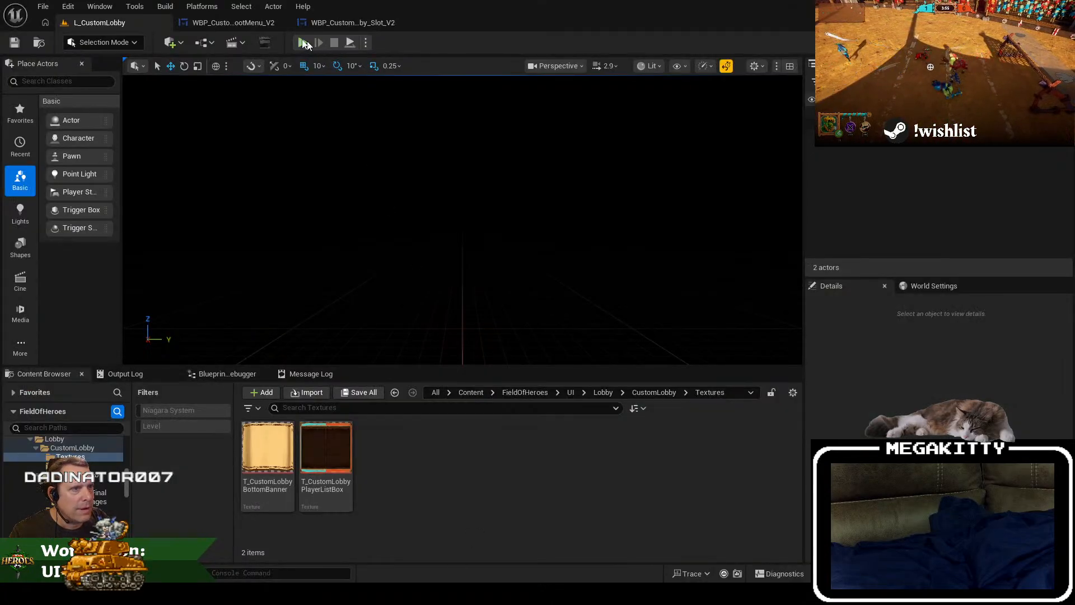
pyautogui.click(256, 21)
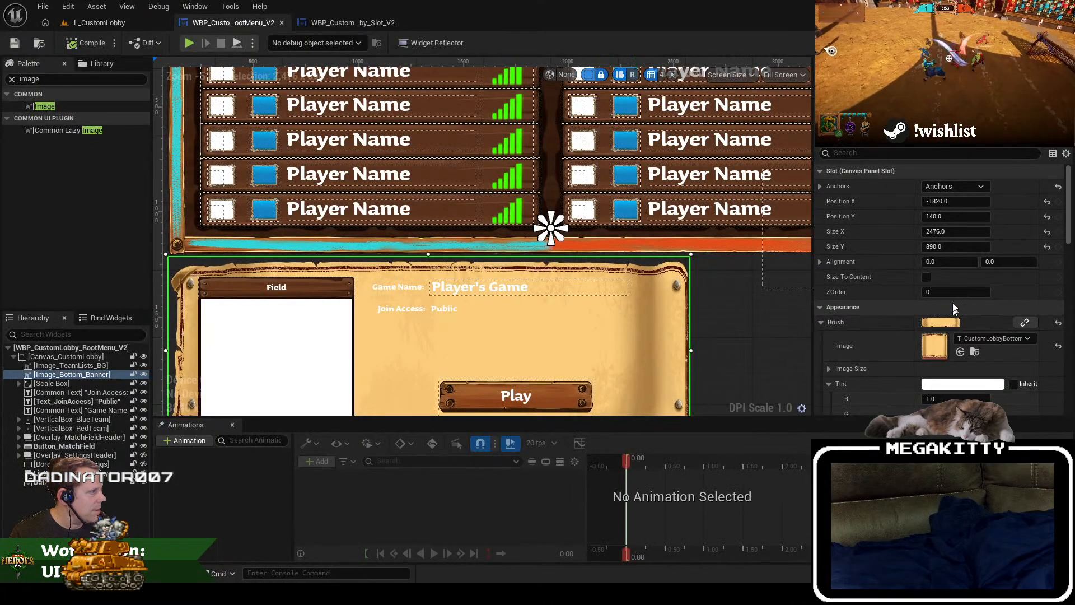
pyautogui.click(925, 277)
pyautogui.click(926, 277)
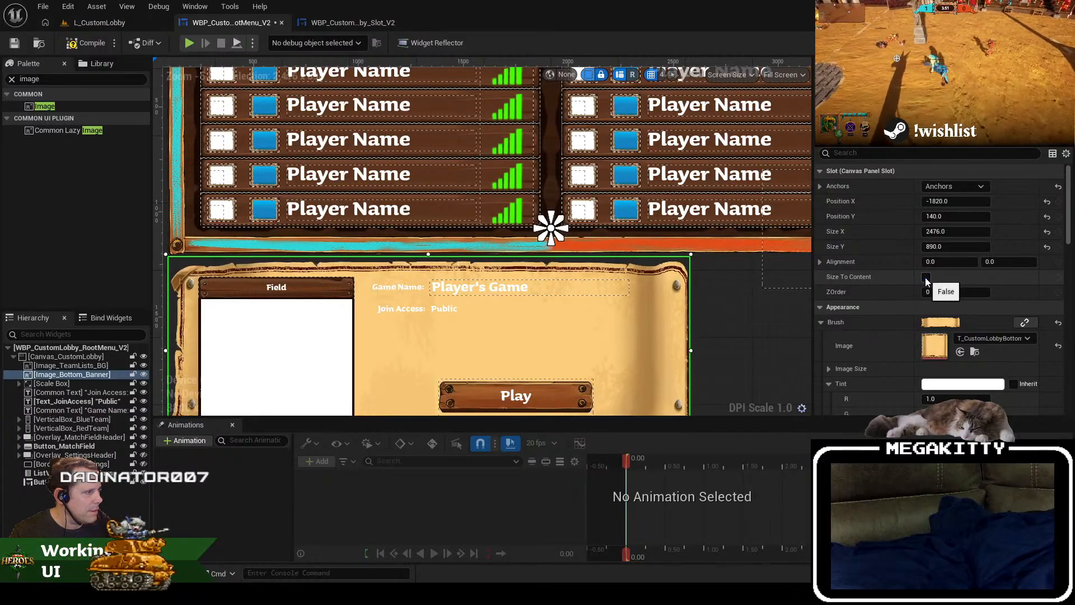
pyautogui.click(1047, 231)
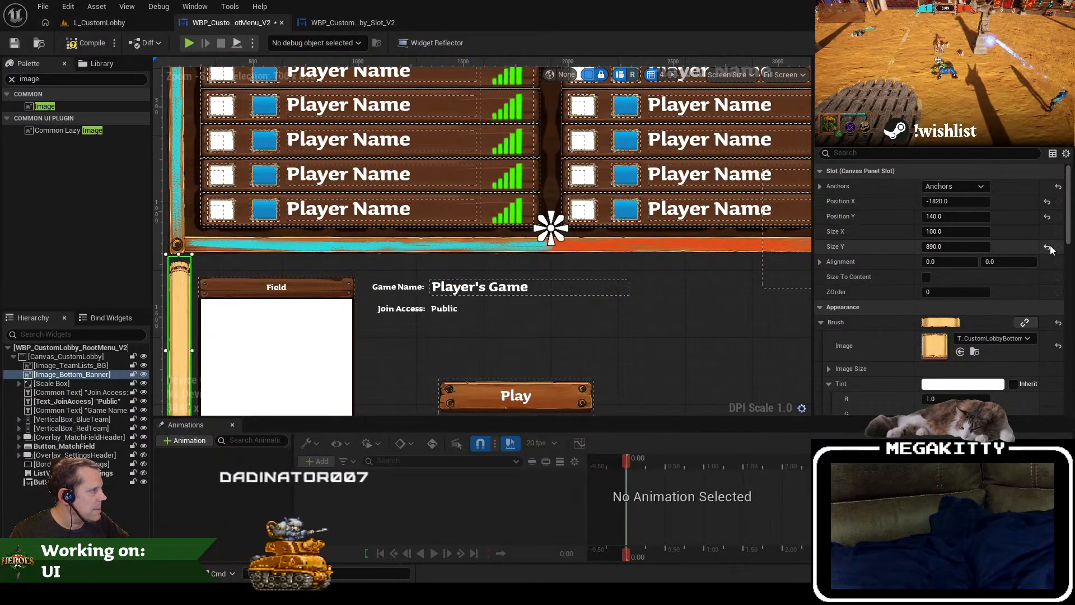
pyautogui.click(1047, 246)
pyautogui.click(926, 277)
pyautogui.moveTo(531, 273); pyautogui.dragTo(511, 261)
pyautogui.scroll(-1, 492, 346)
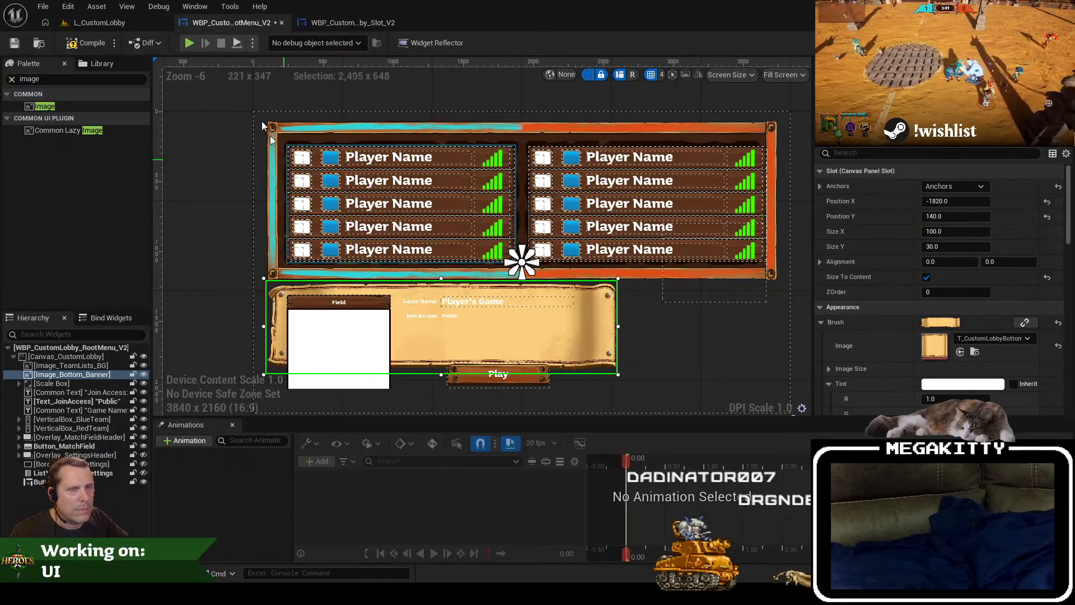
# Step: Play L_CustomLobby to check the banner at its native image size against the match details
pyautogui.click(110, 23)
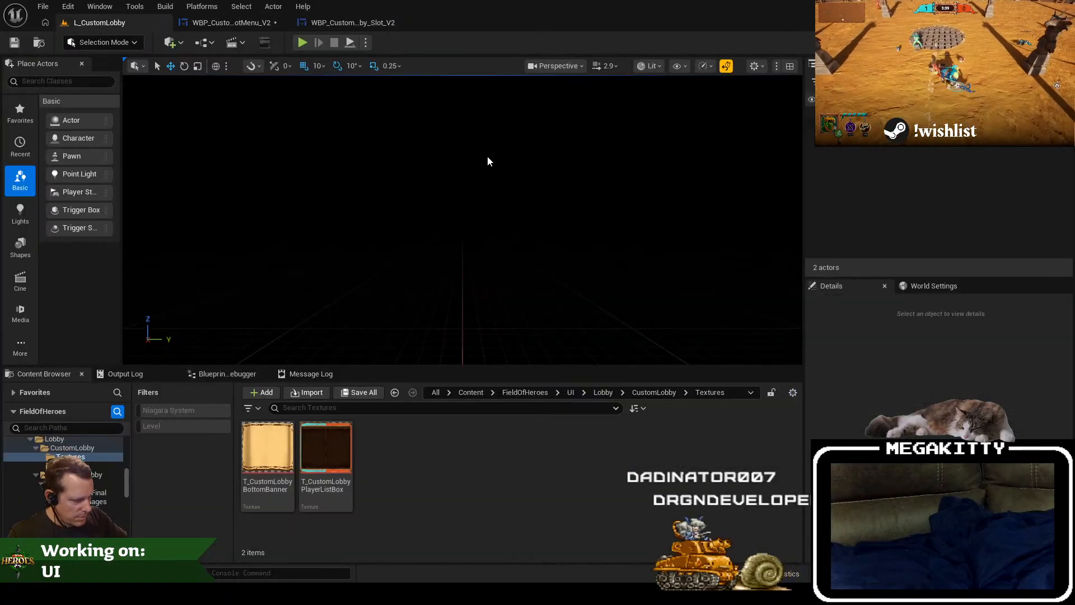
pyautogui.hotkey('alt', 'p')
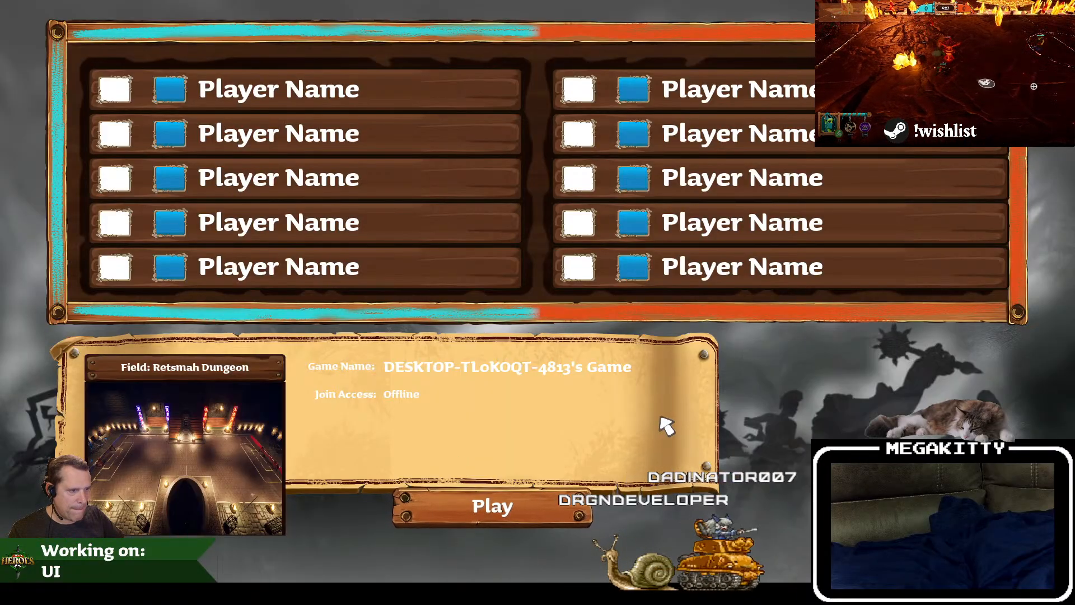
pyautogui.press('Escape')
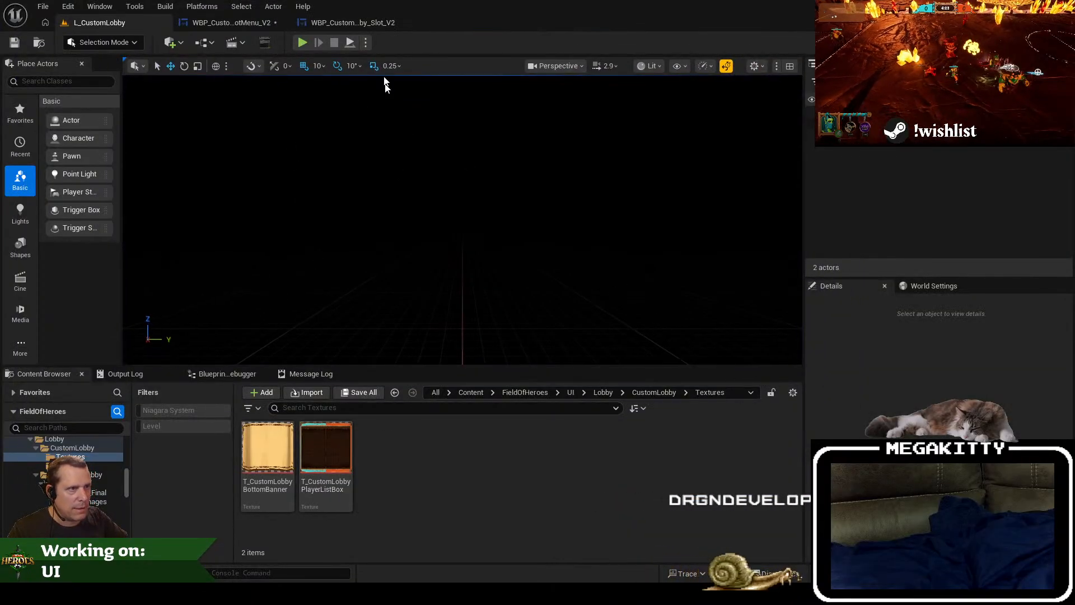
# Step: Open WBP_QuickPlayLobby from the QuickPlayLobby folder to examine its scroll banners, close it and return to the custom lobby root menu
pyautogui.click(95, 475)
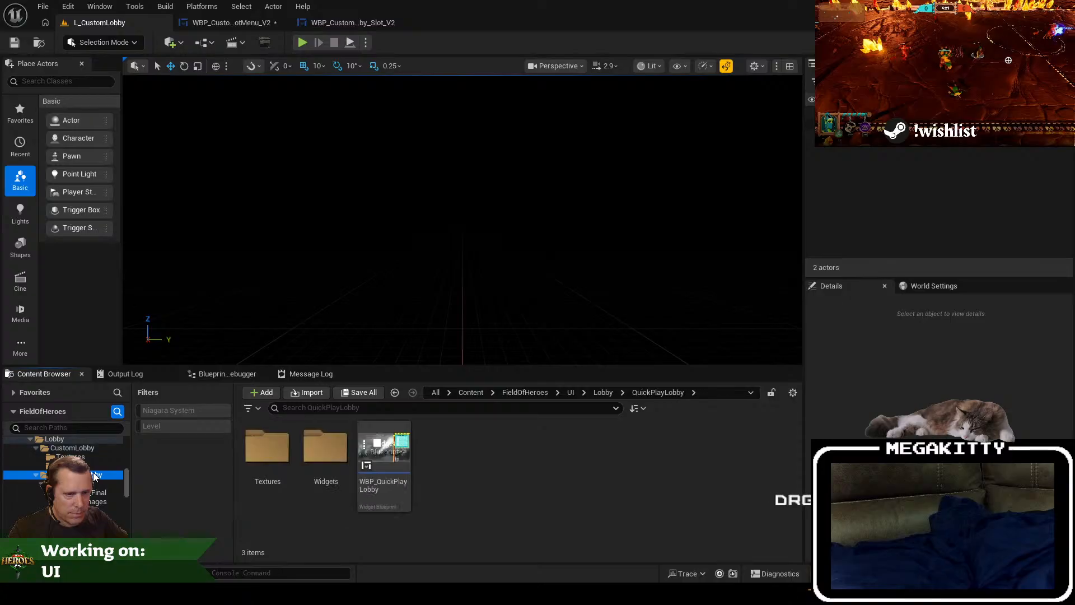
pyautogui.doubleClick(394, 469)
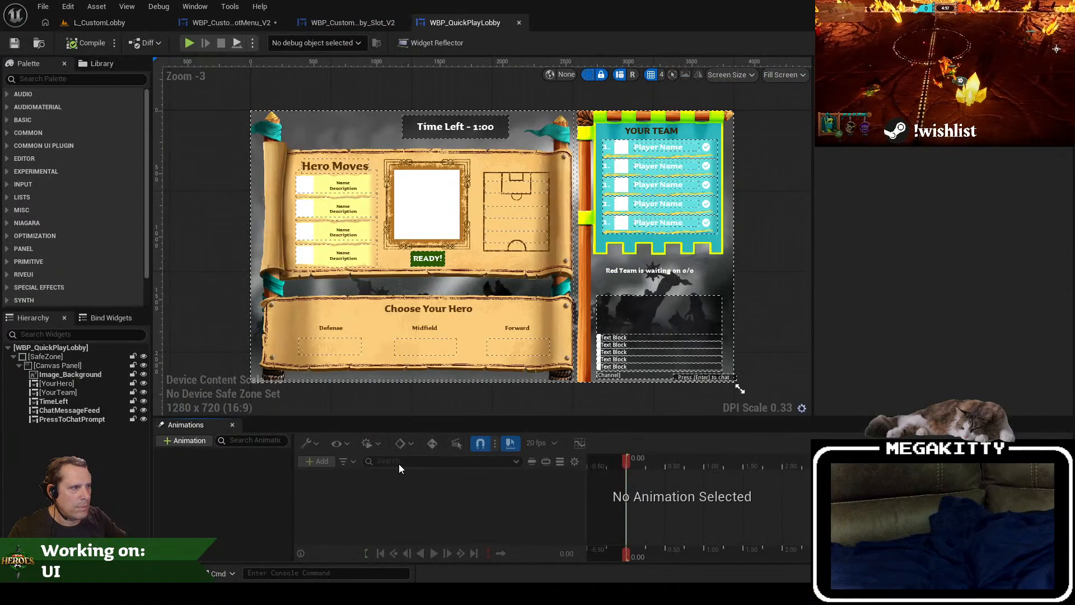
pyautogui.click(531, 226)
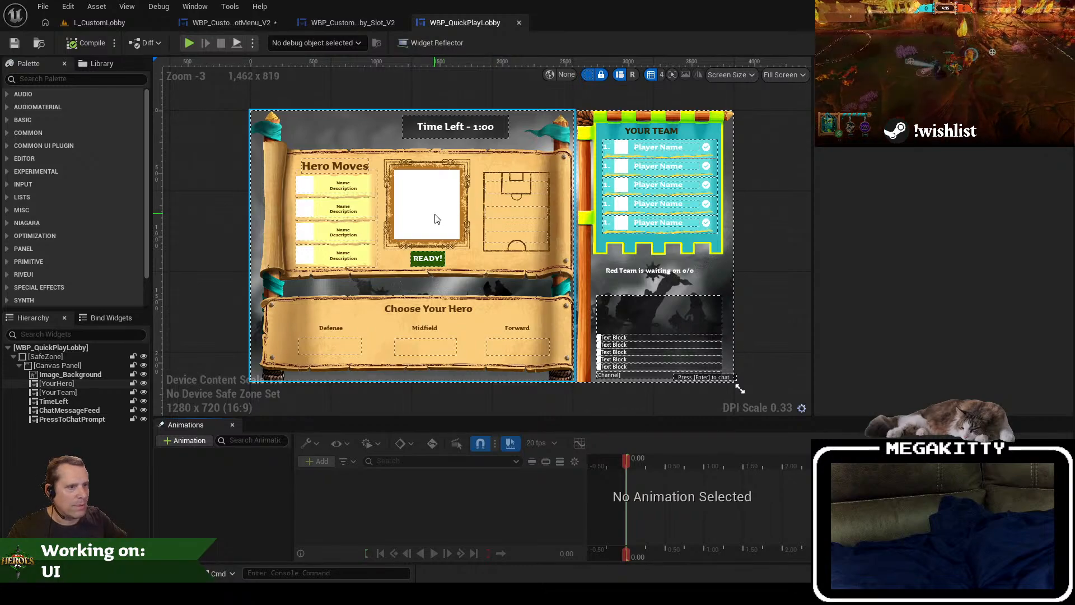
pyautogui.click(519, 22)
pyautogui.click(224, 23)
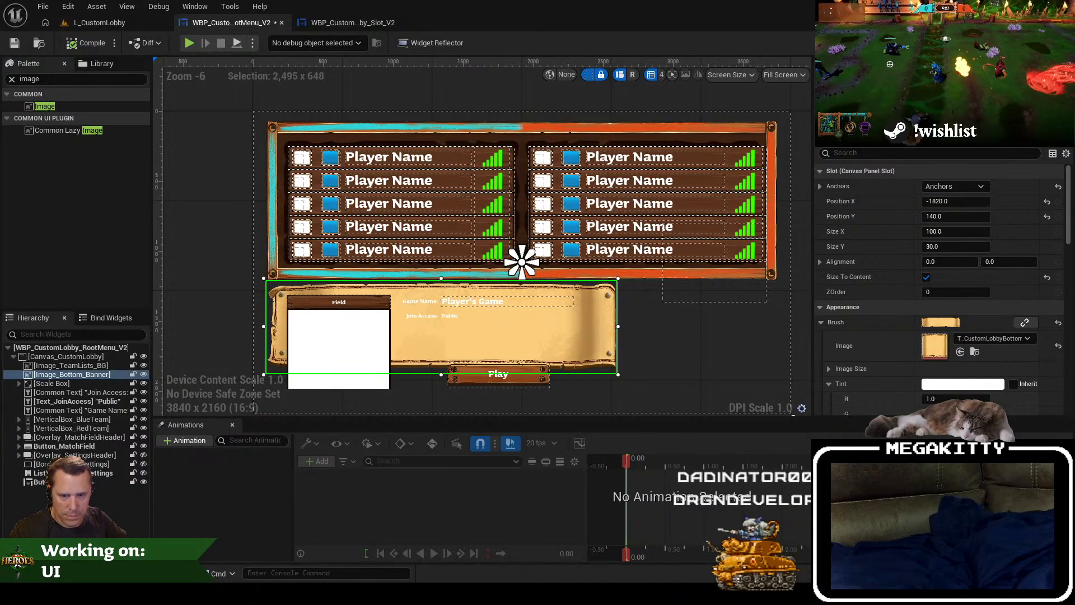
# Step: Check the banner artwork's dimensions in GIMP, return to Unreal Editor, disable the banner's Size To Content and set its size to 2495 by 648
pyautogui.hotkey('alt', 'Tab')
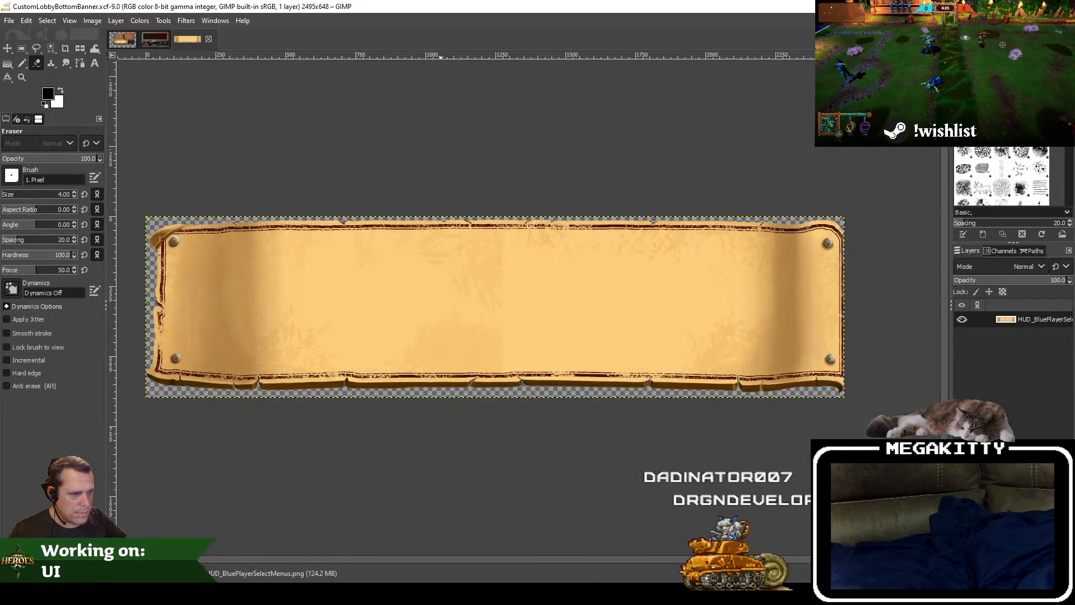
pyautogui.hotkey('alt', 'Tab')
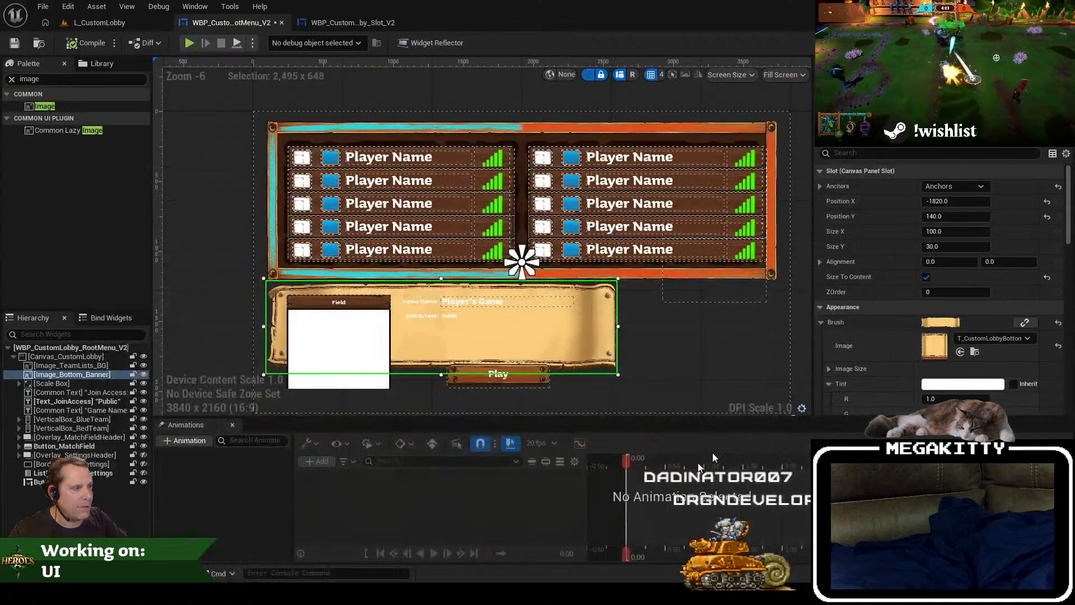
pyautogui.click(927, 277)
pyautogui.click(957, 232)
pyautogui.write('2495')
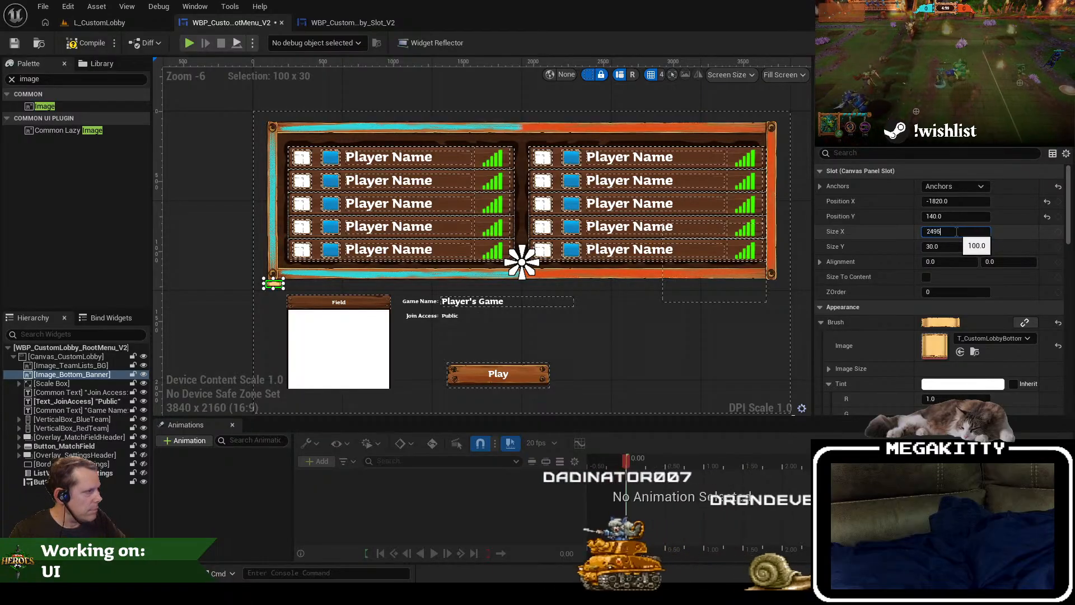
pyautogui.press('Tab')
pyautogui.write('648')
pyautogui.press('Tab')
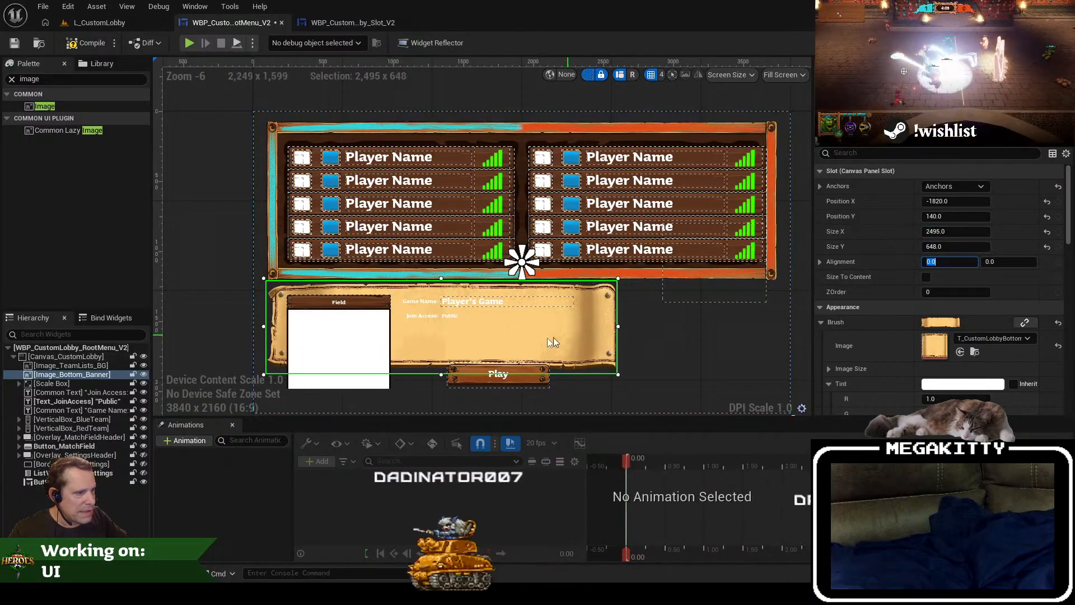
# Step: Stretch Image_Bottom_Banner downward to a height of about 904 so it encloses the field image and Play button
pyautogui.moveTo(446, 325); pyautogui.dragTo(468, 269)
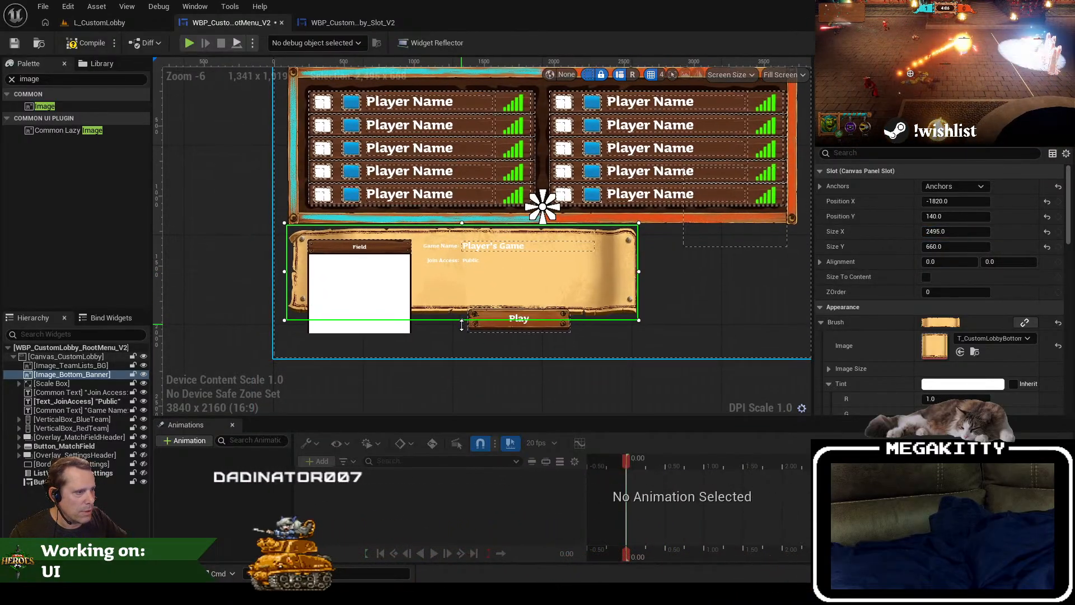
pyautogui.moveTo(463, 320); pyautogui.dragTo(461, 358)
pyautogui.scroll(2, 558, 285)
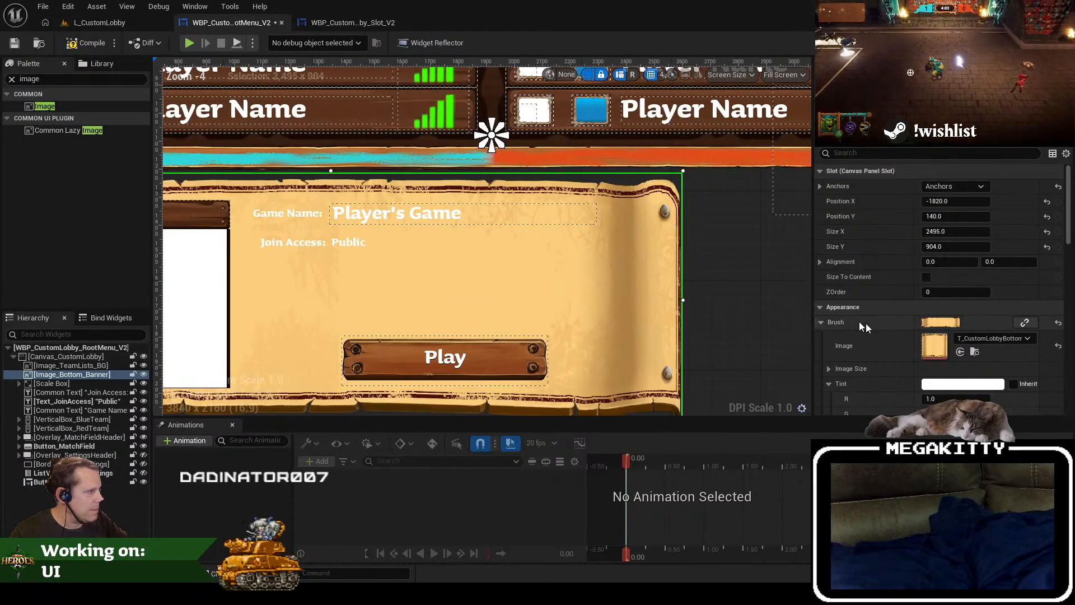
# Step: Change the Draw As mode of Image_Bottom_Banner's brush to Box
pyautogui.scroll(-5, 862, 325)
pyautogui.click(959, 335)
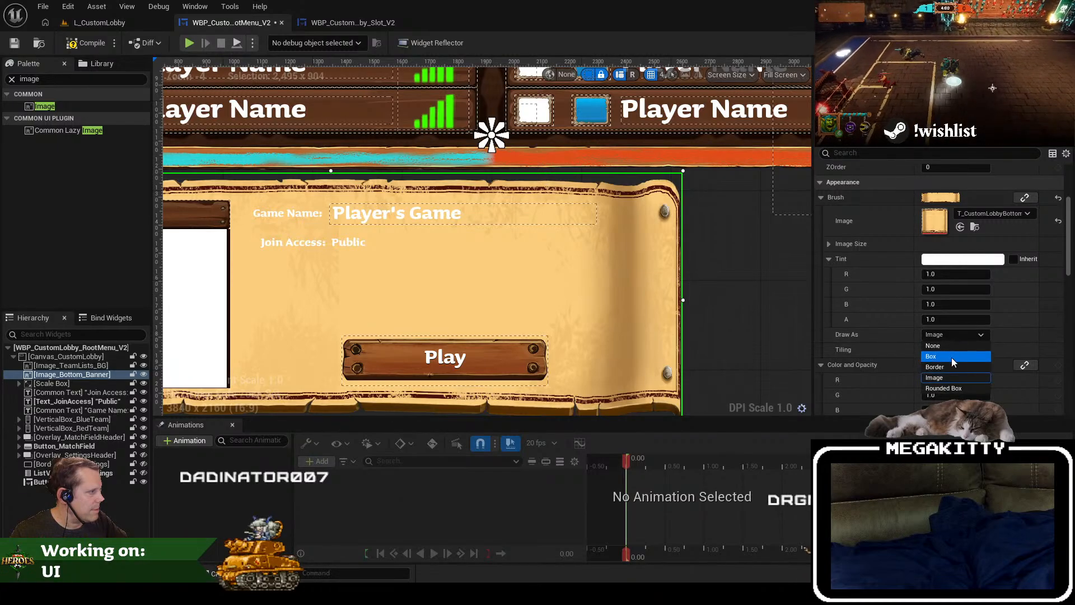
pyautogui.click(953, 357)
pyautogui.scroll(-1, 952, 358)
pyautogui.scroll(-2, 621, 297)
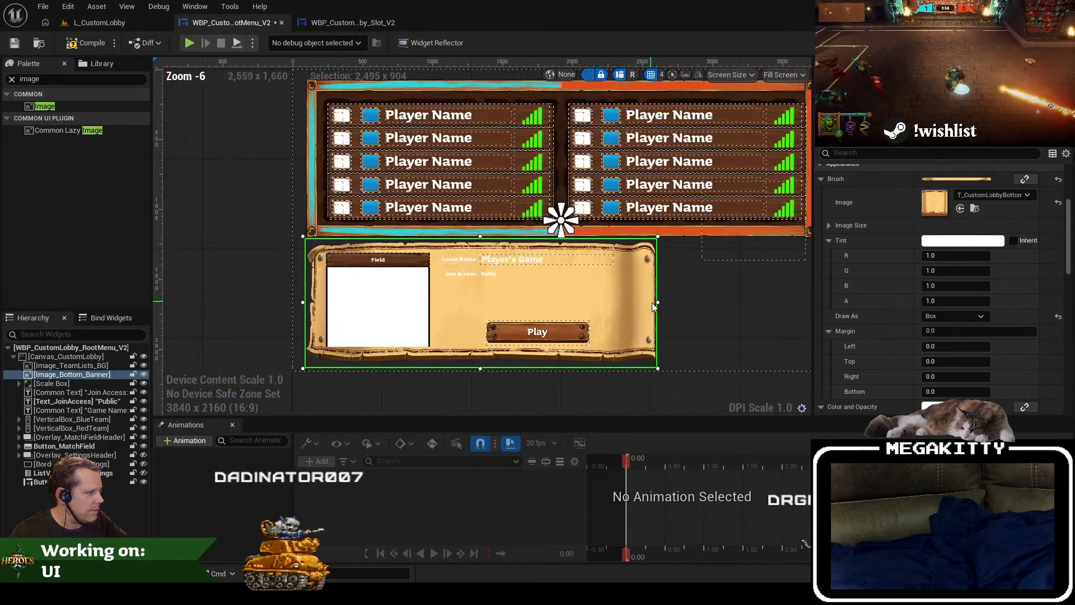
pyautogui.scroll(1, 653, 303)
pyautogui.moveTo(693, 306); pyautogui.dragTo(769, 306)
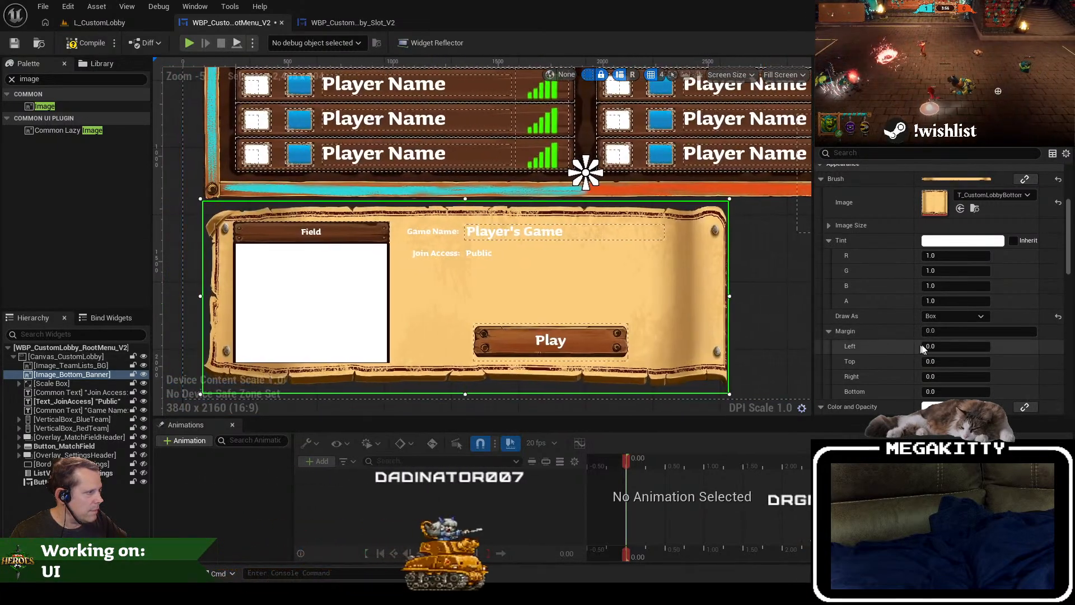
# Step: Set the top and bottom margins of Image_Bottom_Banner's box brush to 0.1
pyautogui.click(949, 361)
pyautogui.write('0.1')
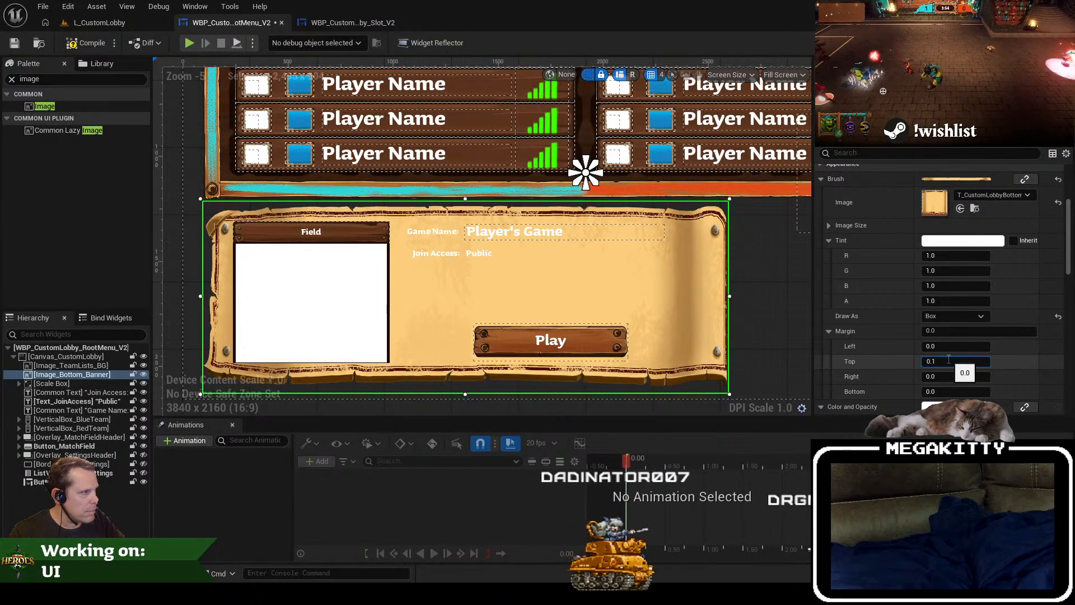
pyautogui.press('Tab')
pyautogui.press('Tab')
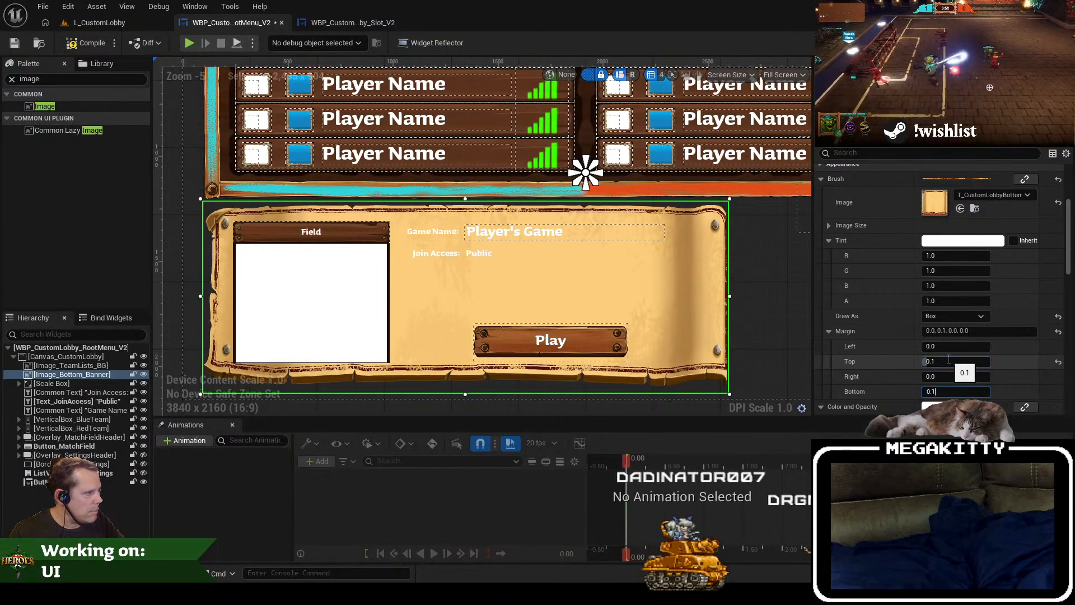
pyautogui.write('0.1')
pyautogui.press('Tab')
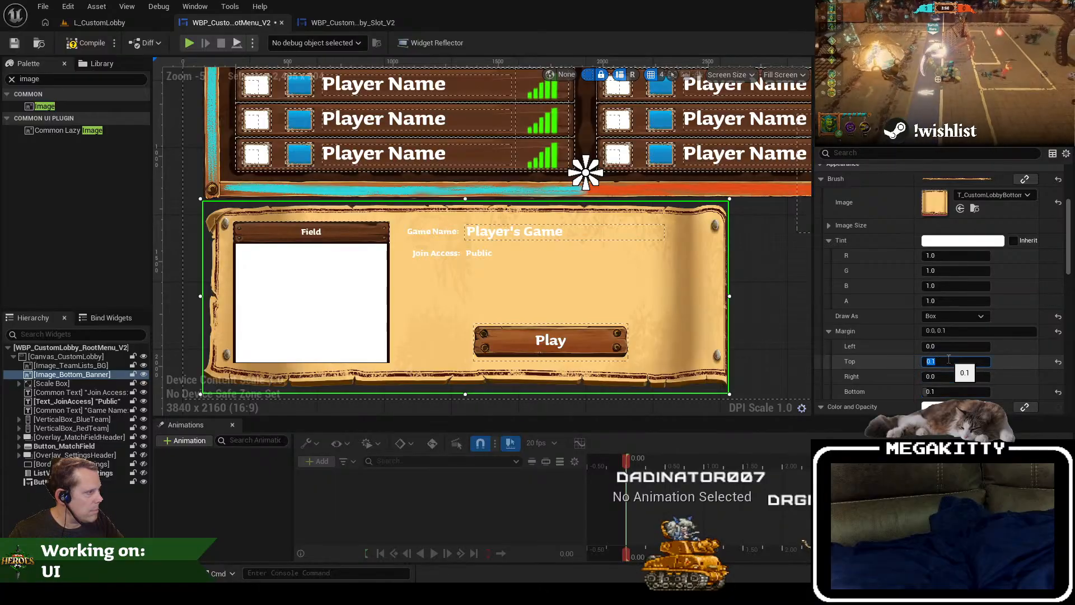
# Step: Set the top and bottom margins of Image_Bottom_Banner's box brush to 0.4
pyautogui.write('0.4')
pyautogui.press('Tab')
pyautogui.write('0.4')
pyautogui.press('Tab')
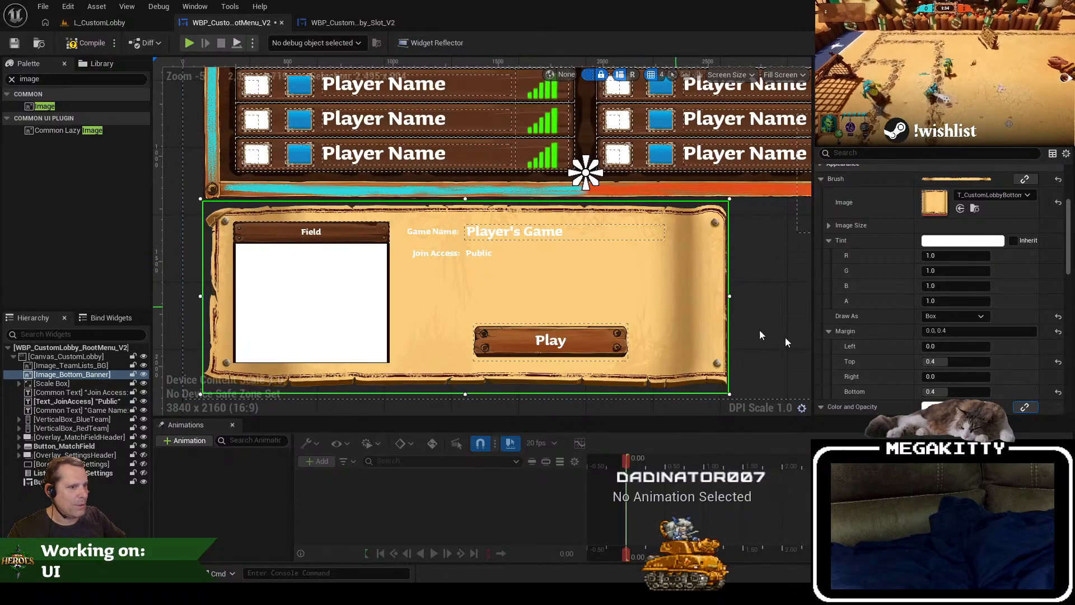
pyautogui.moveTo(636, 271); pyautogui.dragTo(622, 264)
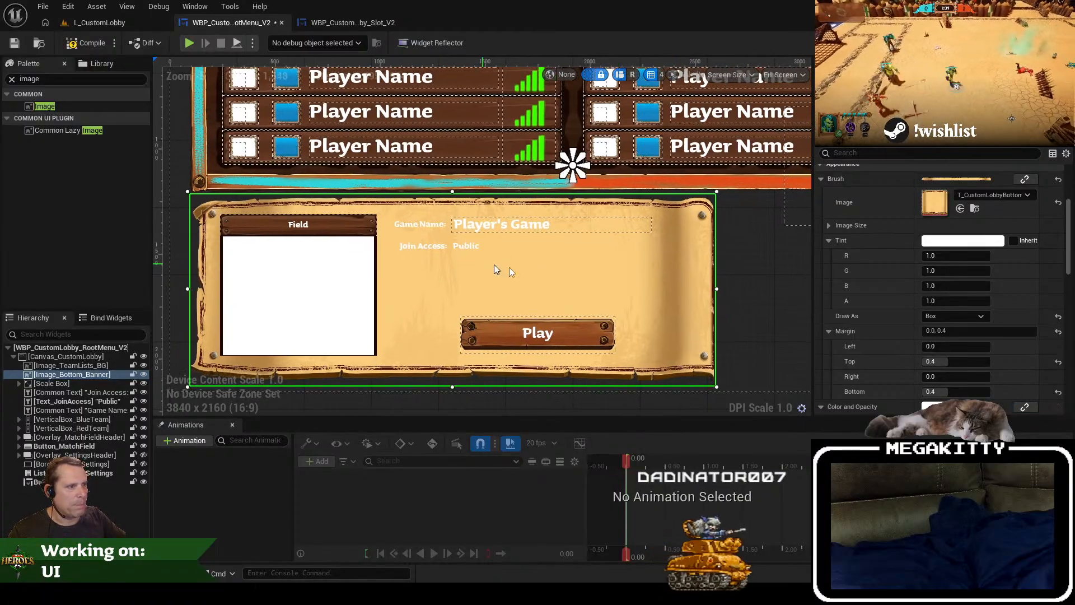
# Step: Save the custom lobby root menu widget and play L_CustomLobby in full screen to check the resized banner
pyautogui.click(15, 44)
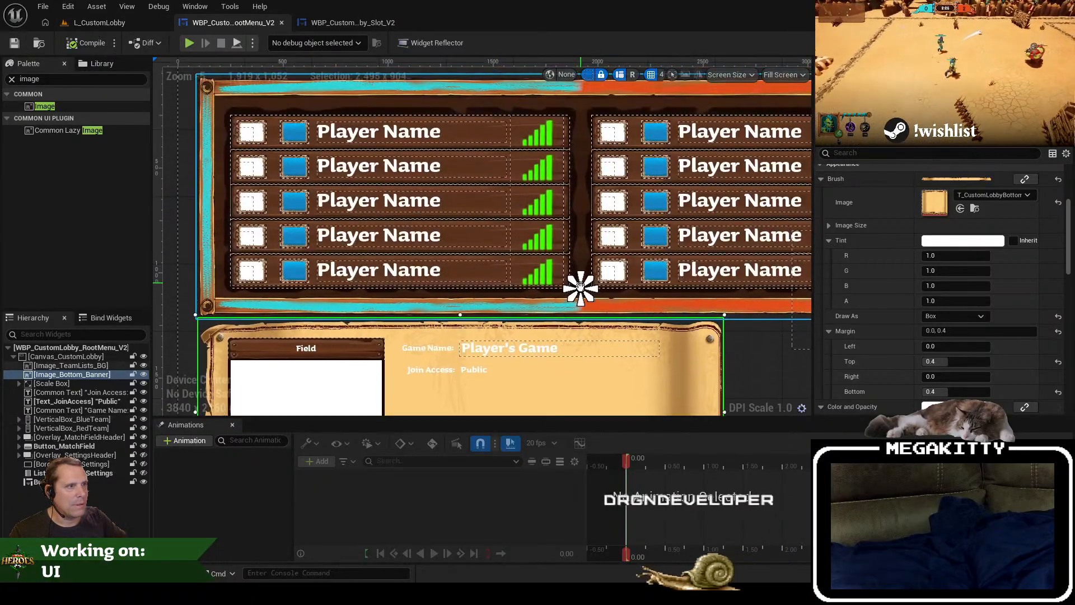
pyautogui.click(106, 23)
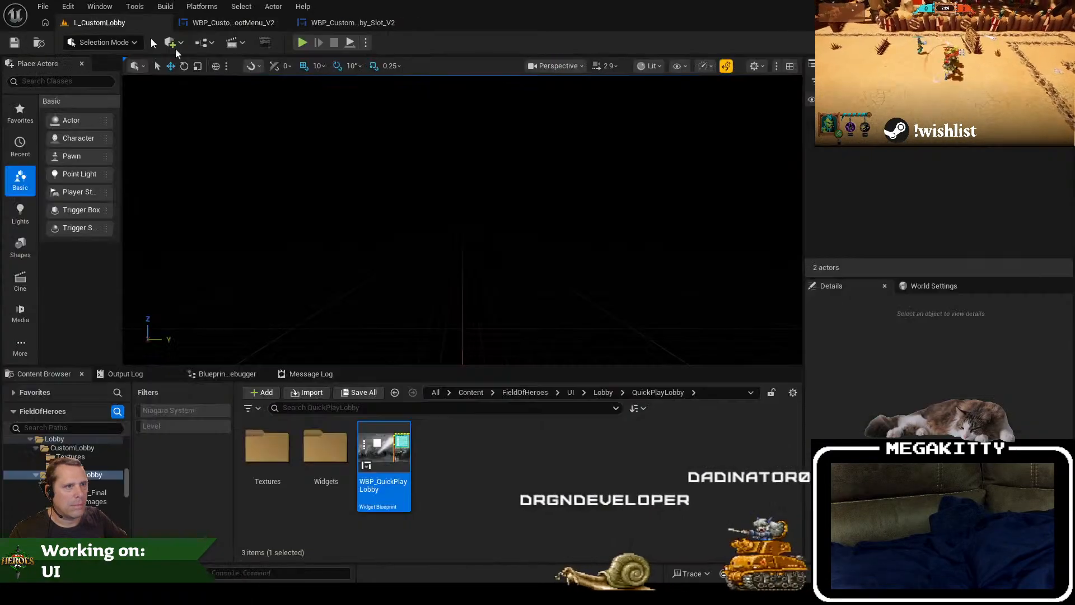
pyautogui.press('F11')
pyautogui.hotkey('alt', 'p')
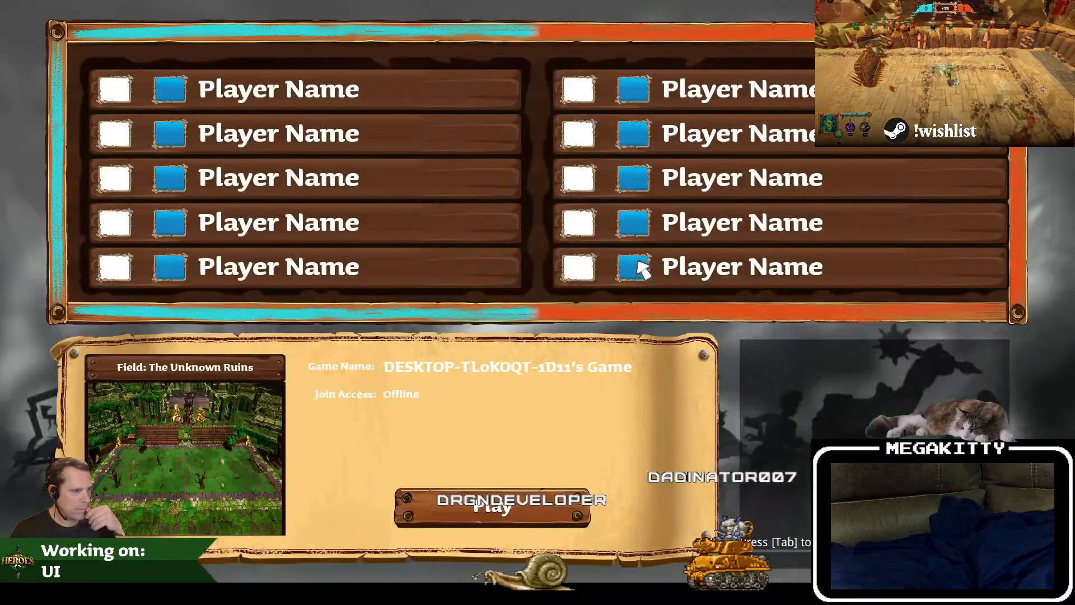
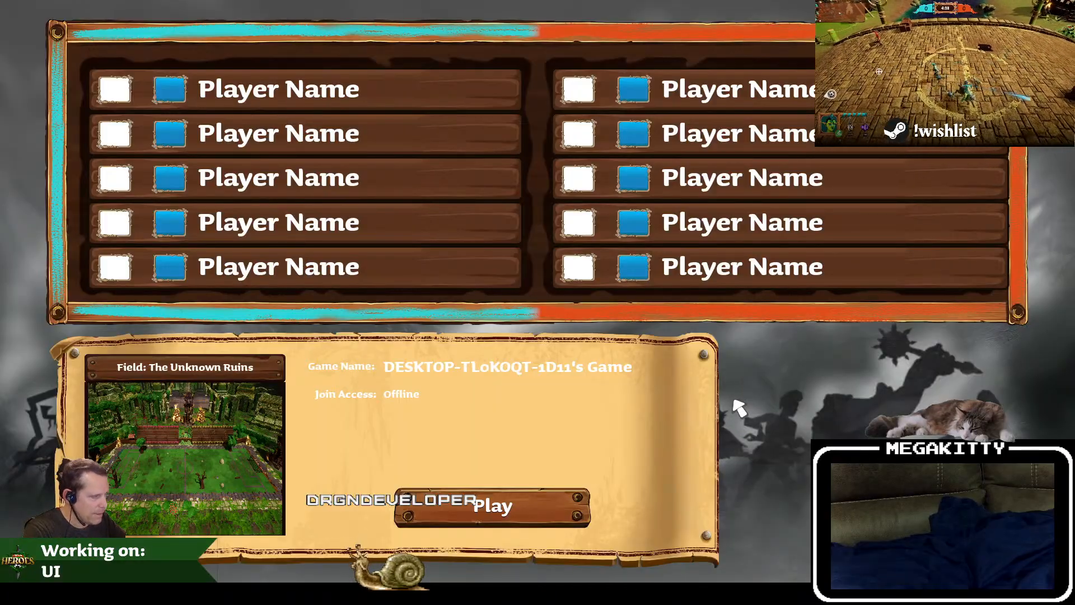
# Step: End the play test and nudge Image_Bottom_Banner slightly to the right in the custom lobby root menu
pyautogui.press('Escape')
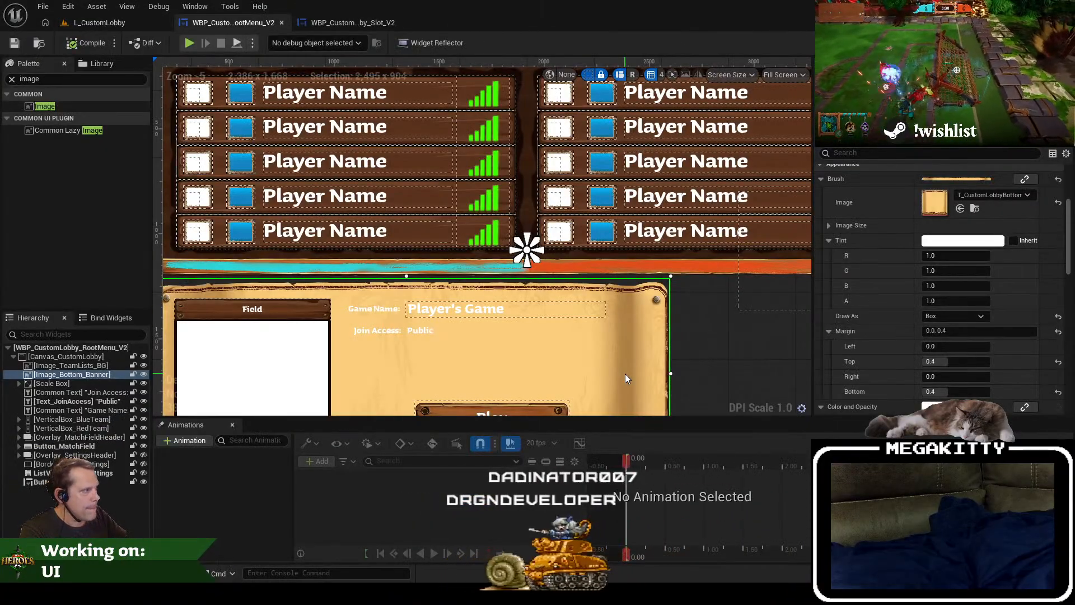
pyautogui.press('Right')
pyautogui.press('Right')
pyautogui.press('Right')
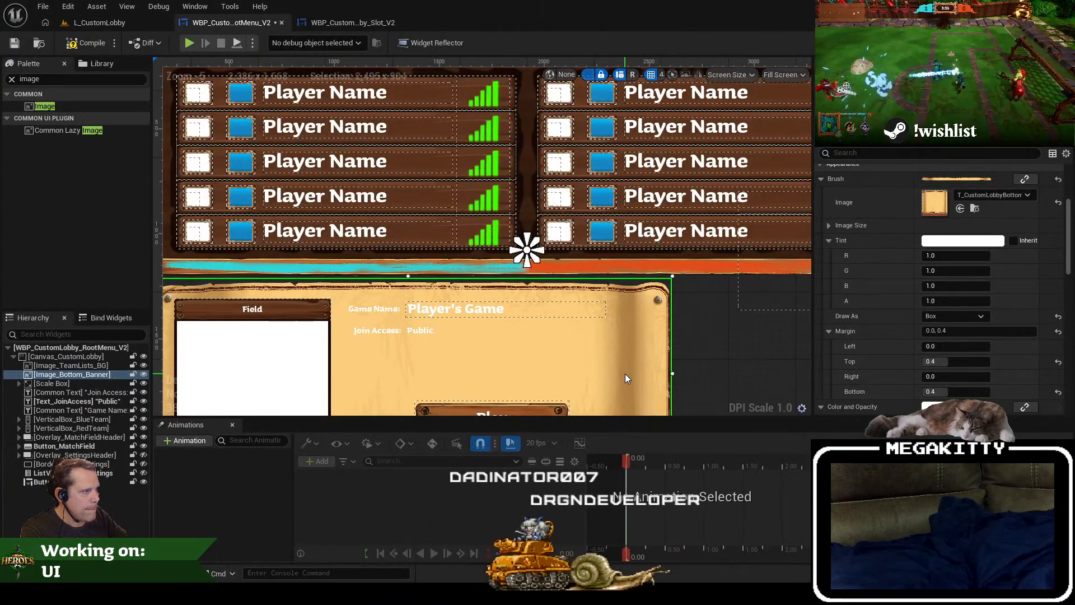
# Step: Save the root menu widget, play L_CustomLobby in full screen to check the nudged banner, and return to the widget
pyautogui.click(14, 43)
pyautogui.click(67, 23)
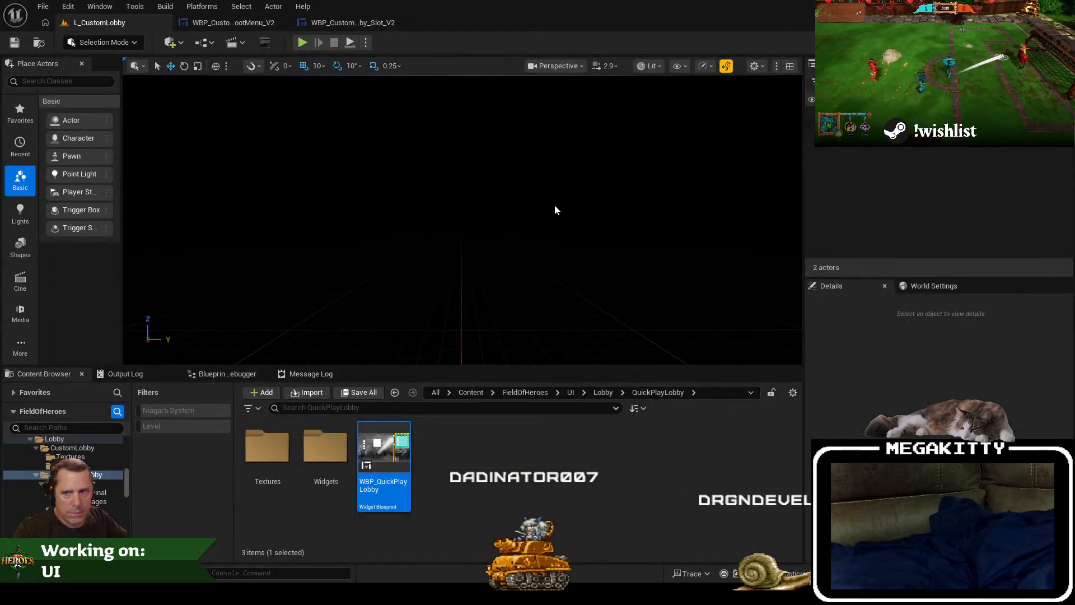
pyautogui.press('F11')
pyautogui.hotkey('alt', 'p')
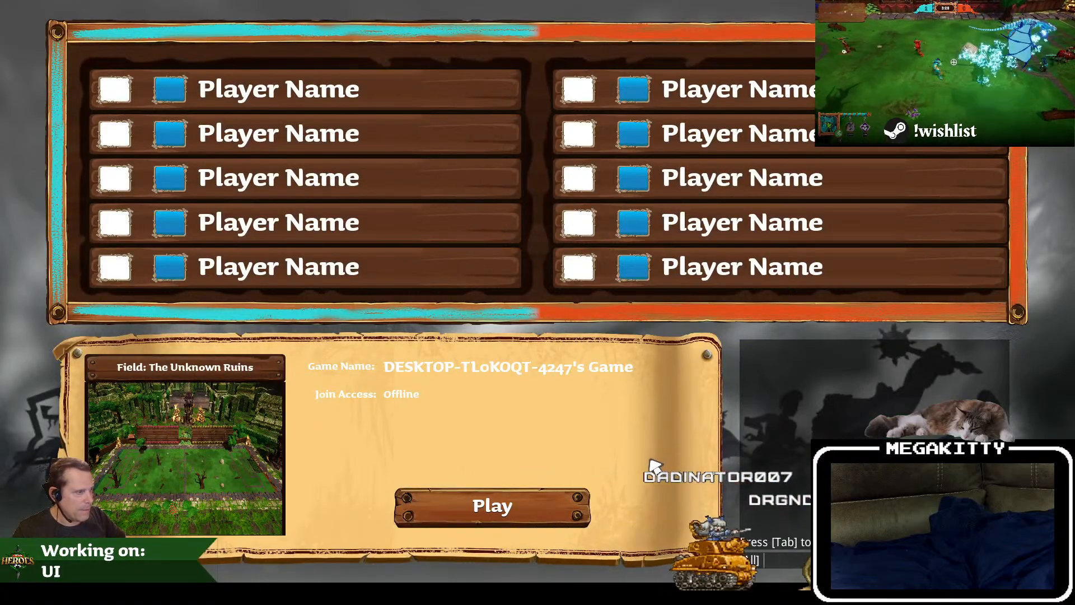
pyautogui.press('Escape')
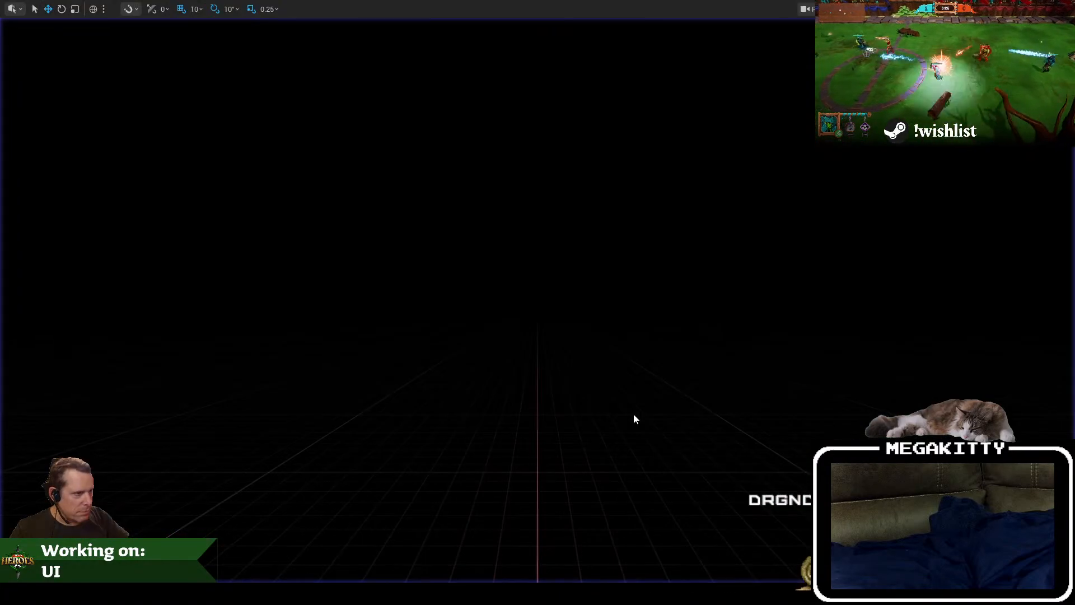
pyautogui.press('F11')
pyautogui.click(193, 27)
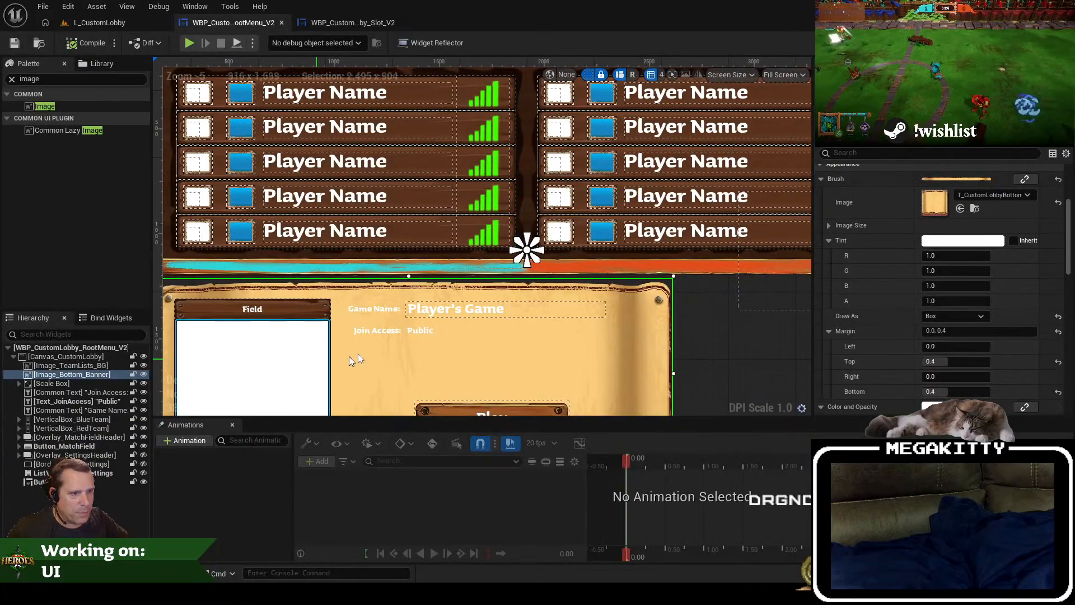
# Step: Import the CustomLobbyFieldSelect texture into the CustomLobby Textures folder
pyautogui.moveTo(349, 357); pyautogui.dragTo(469, 304)
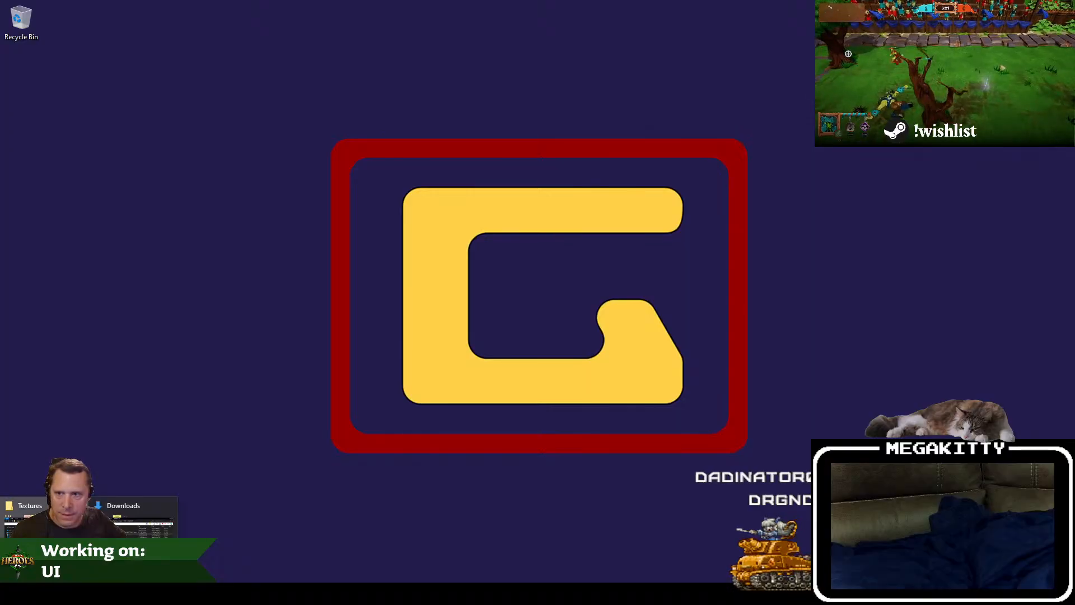
pyautogui.click(45, 525)
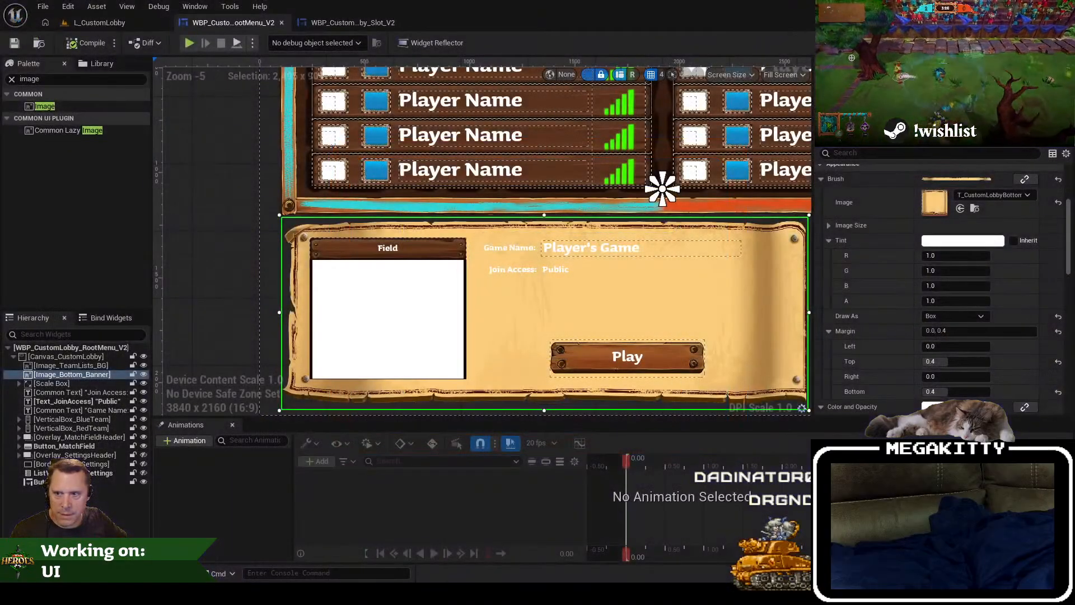
pyautogui.click(124, 25)
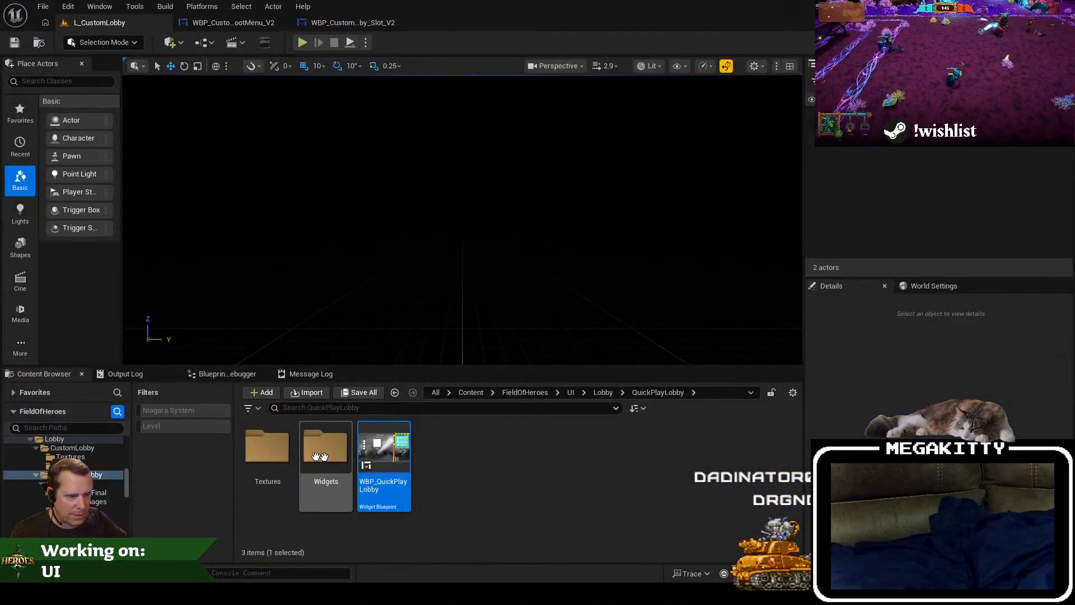
pyautogui.doubleClick(267, 448)
pyautogui.scroll(2, 96, 479)
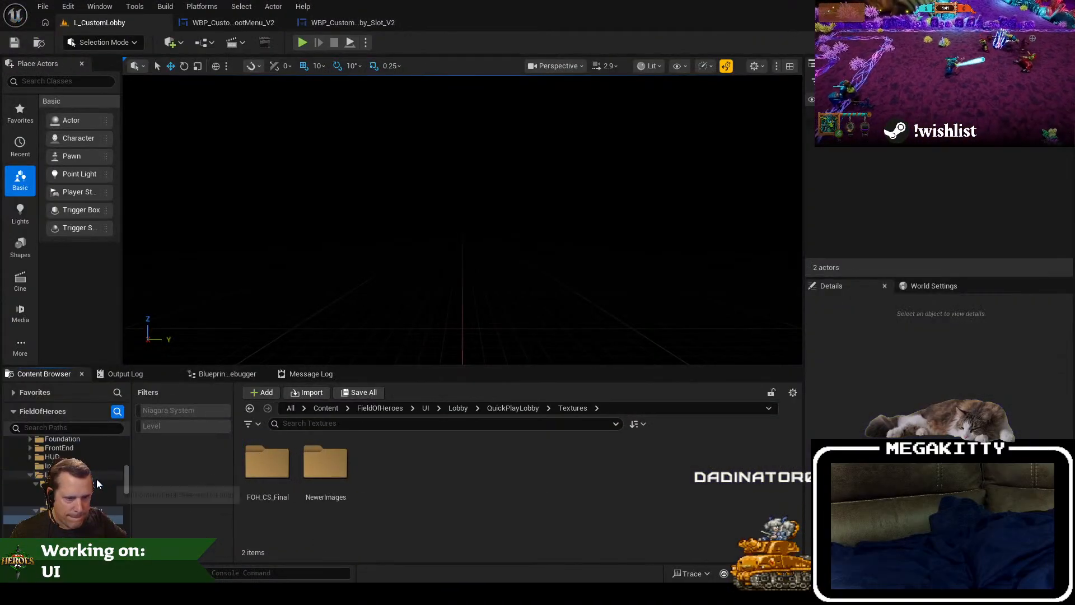
pyautogui.click(93, 495)
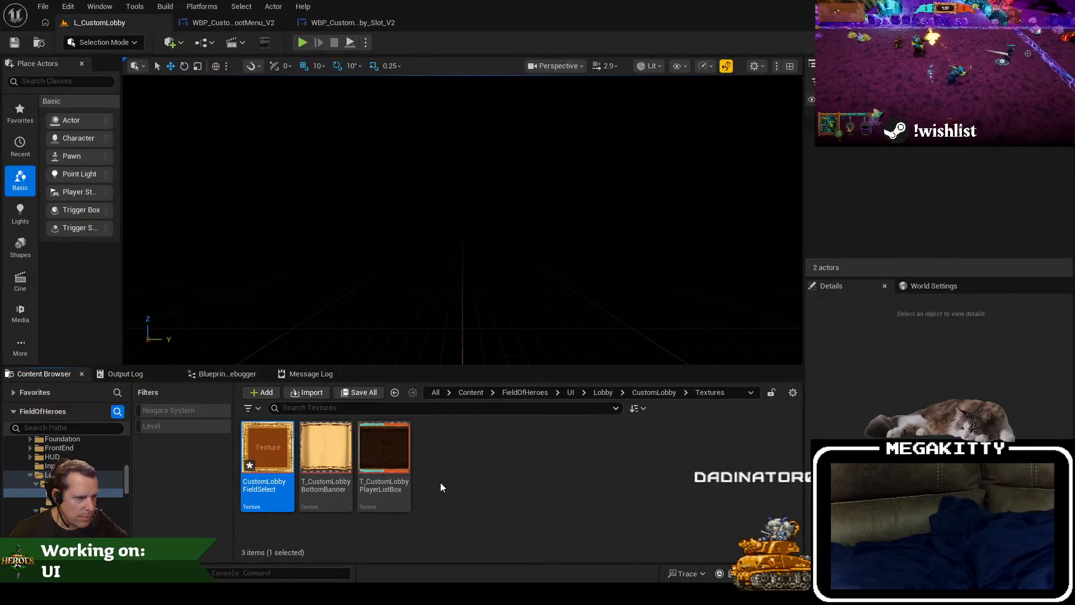
# Step: Rename the imported field select texture to T_CustomLobby_FieldSelect
pyautogui.press('F2')
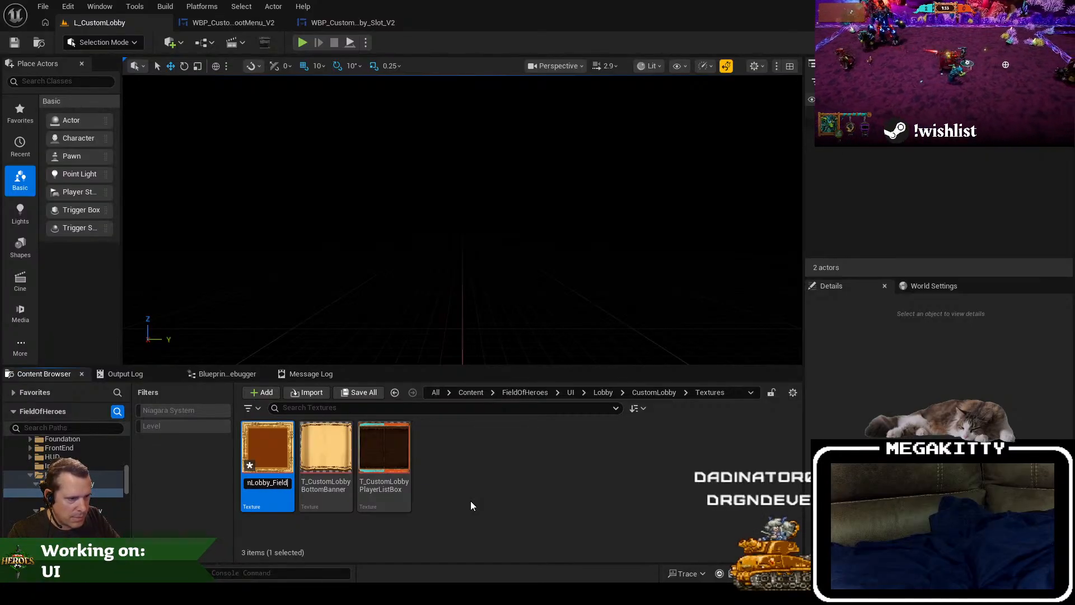
pyautogui.press('BackSpace')
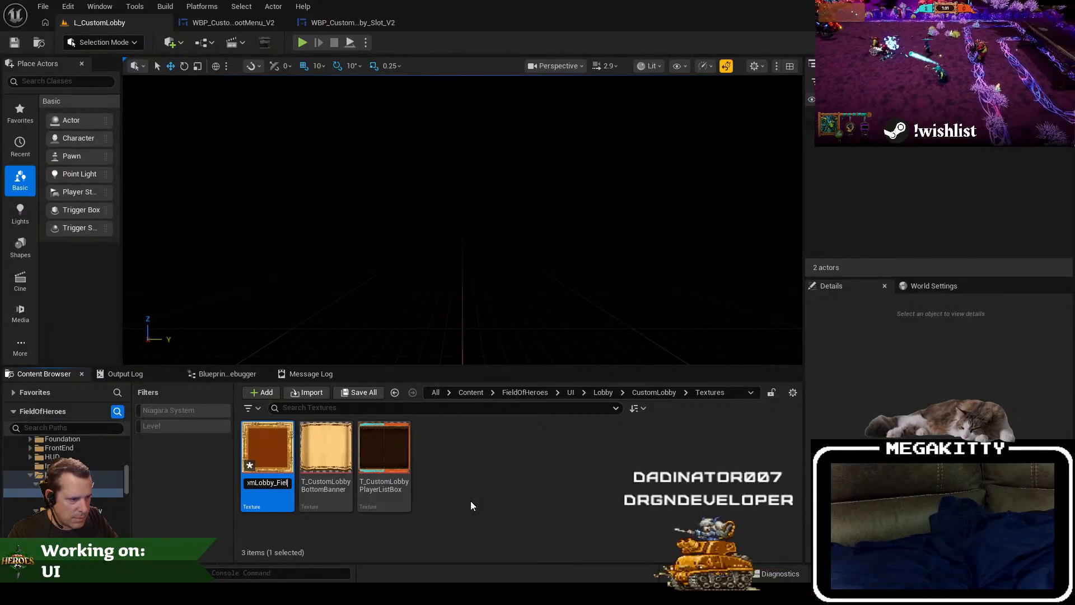
pyautogui.write('Select')
pyautogui.press('Return')
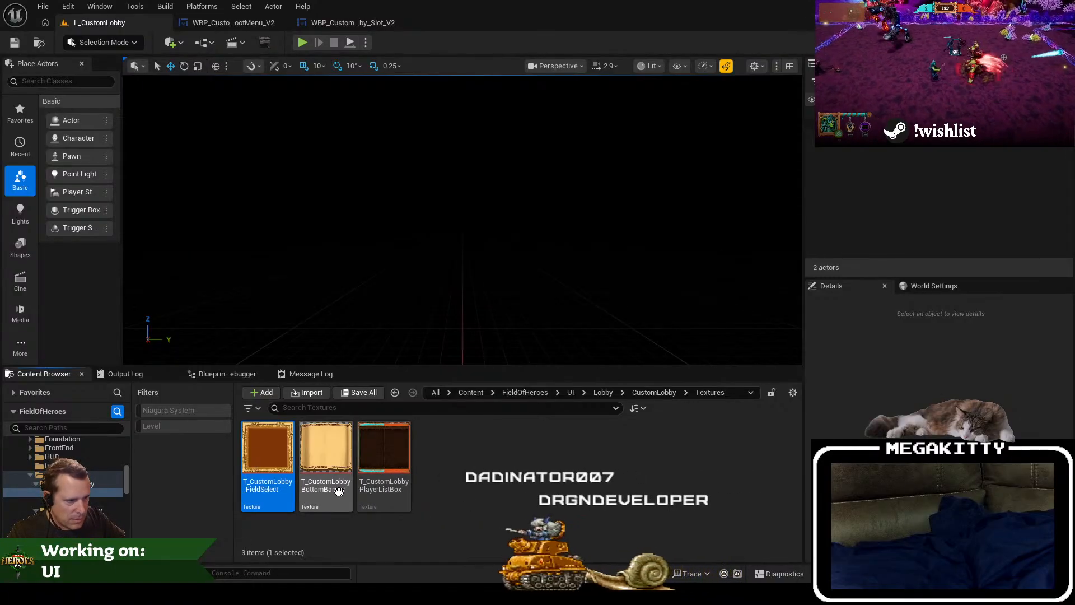
# Step: Rename the other two lobby textures to T_CustomLobby_BottomBanner and T_CustomLobby_PlayerListBox
pyautogui.click(339, 488)
pyautogui.press('F2')
pyautogui.click(345, 483)
pyautogui.press('Right')
pyautogui.press('Right')
pyautogui.press('Right')
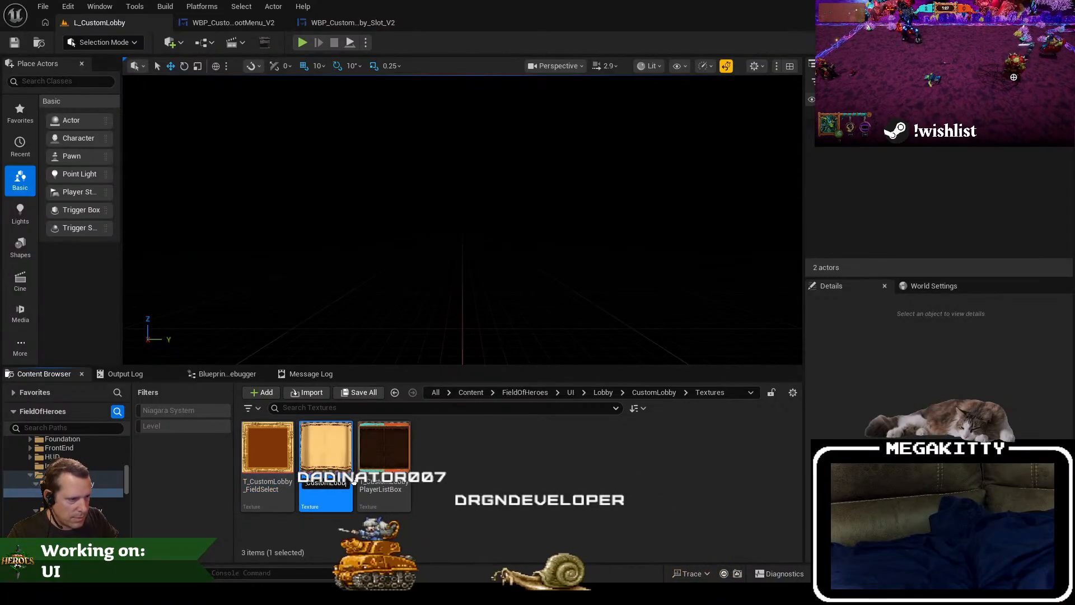
pyautogui.write('_')
pyautogui.press('Return')
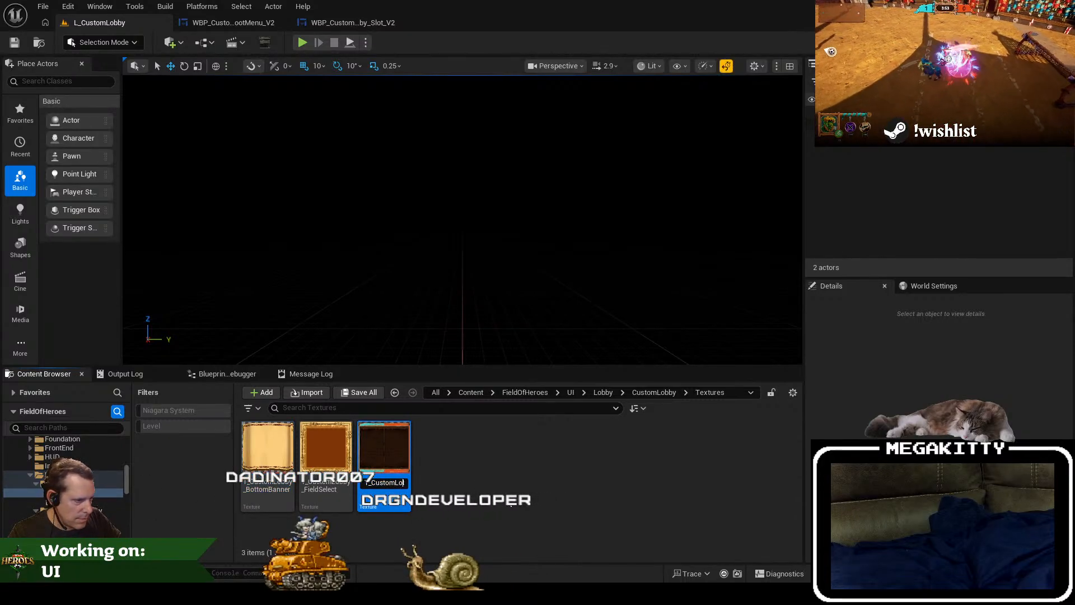
pyautogui.press('Return')
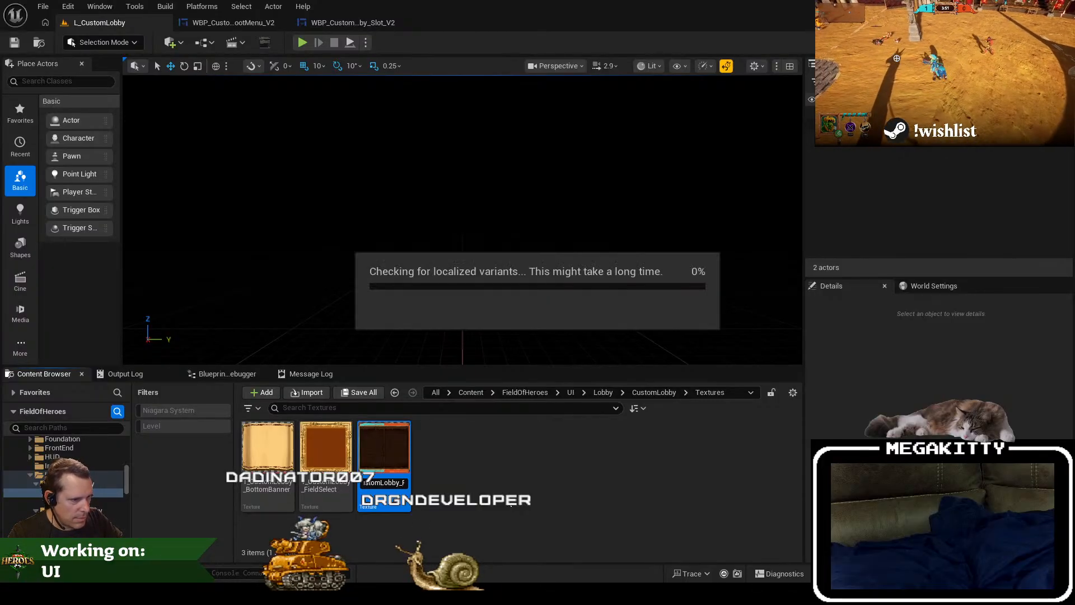
# Step: Set the texture group of T_CustomLobby_FieldSelect to UI, then save and close the texture
pyautogui.click(298, 442)
pyautogui.doubleClick(298, 442)
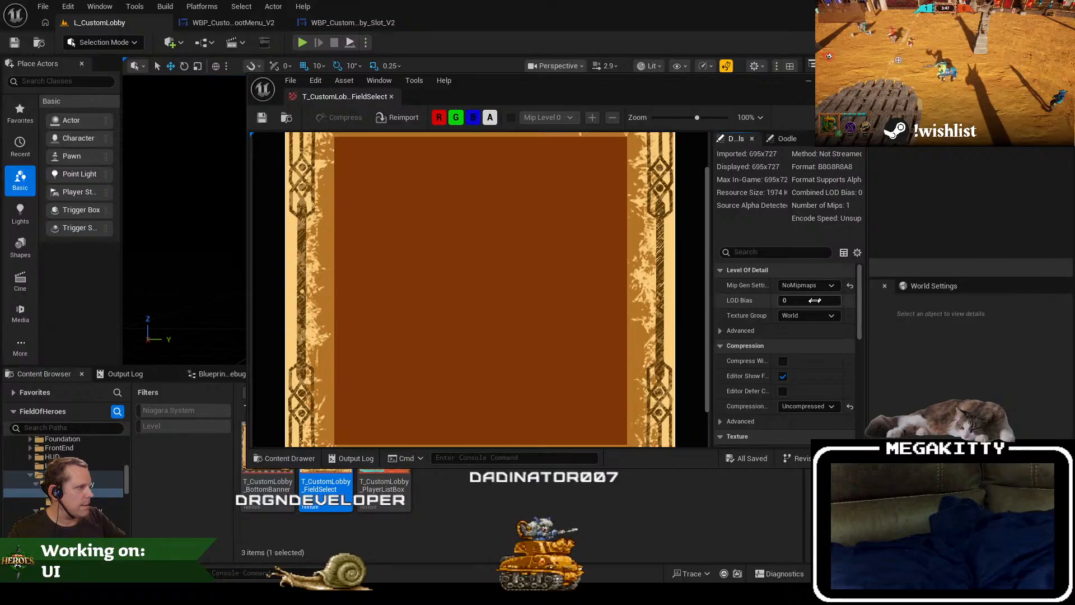
pyautogui.click(809, 287)
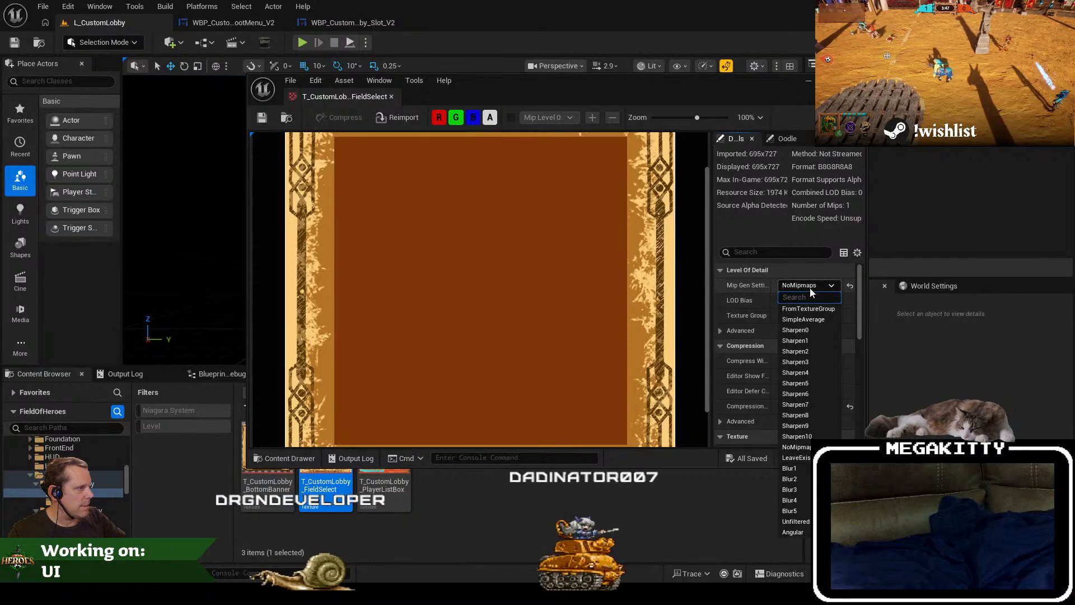
pyautogui.click(810, 287)
pyautogui.click(811, 315)
pyautogui.click(796, 512)
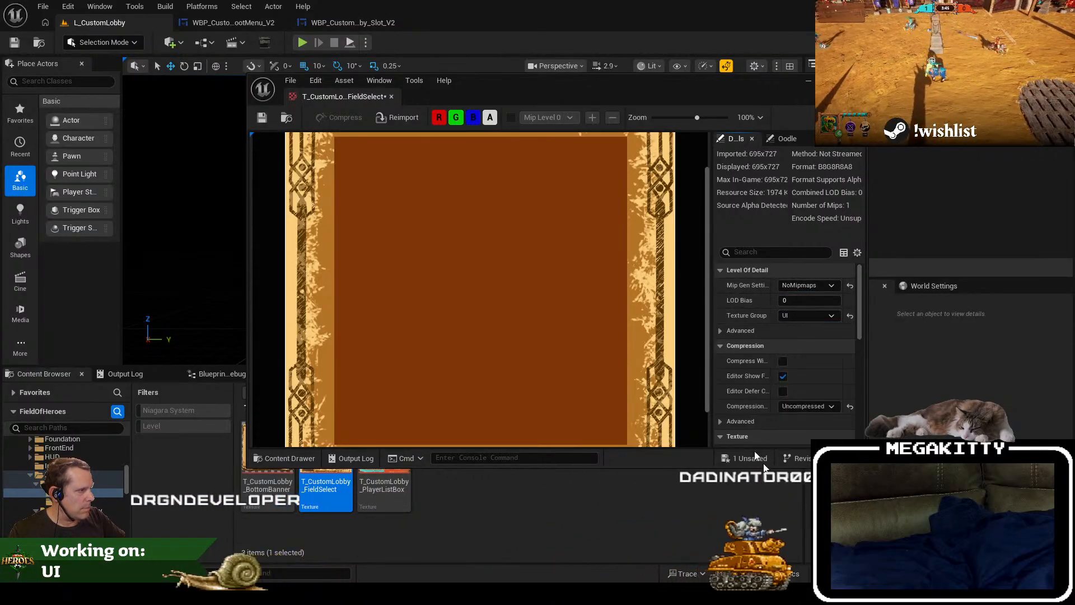
pyautogui.click(263, 119)
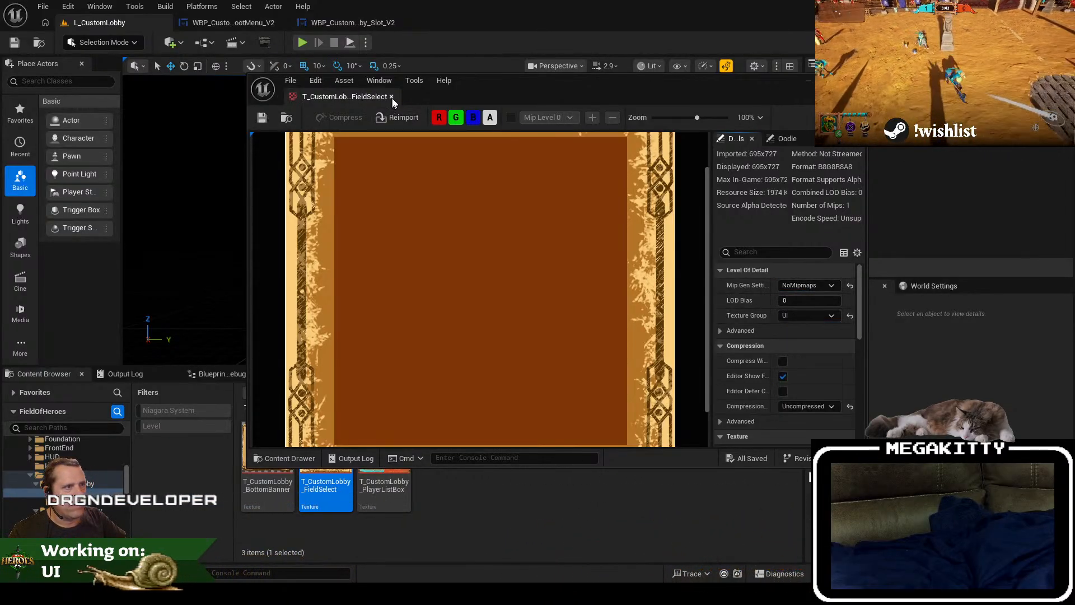
pyautogui.click(391, 97)
# Step: Duplicate Image_Bottom_Banner in the root menu as Image_Field_Select_Frame and set its brush image to T_CustomLobby_FieldSelect
pyautogui.click(256, 24)
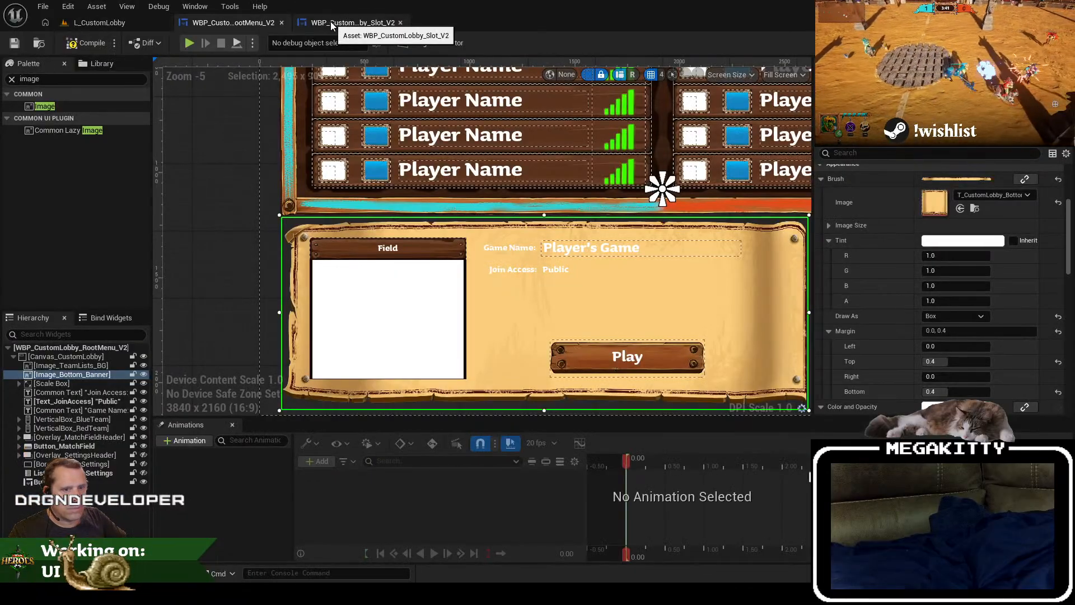
pyautogui.hotkey('ctrl', 'd')
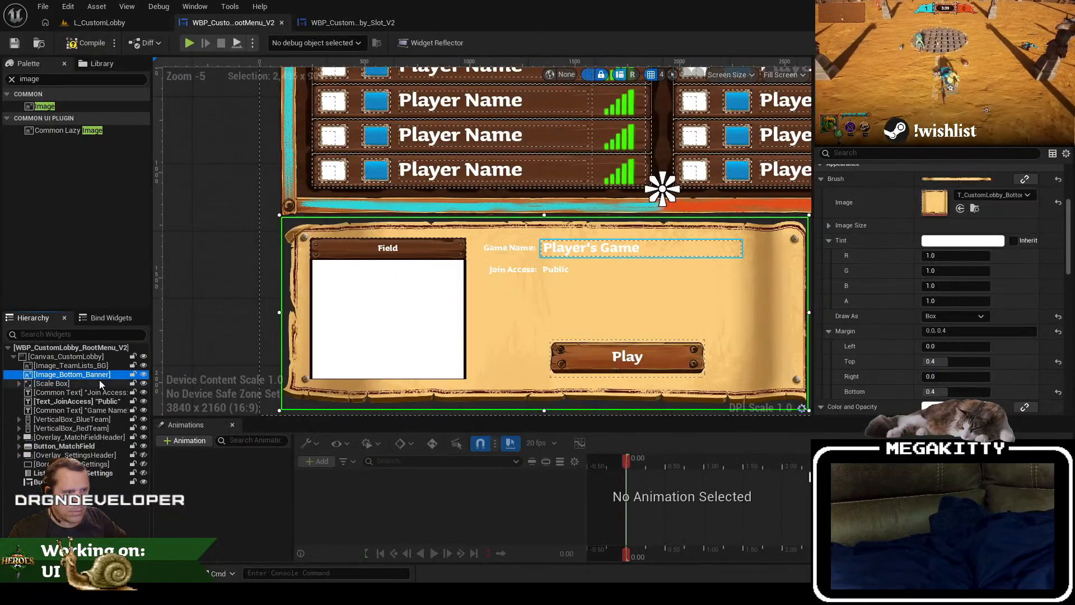
pyautogui.press('F2')
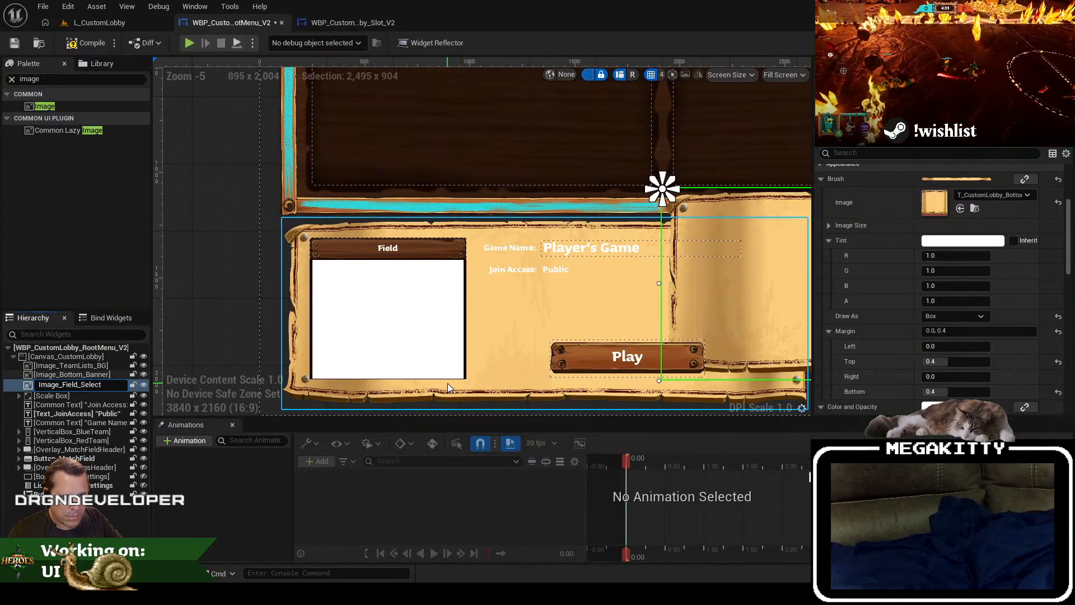
pyautogui.write('Image_Field_Select_Frame')
pyautogui.press('Return')
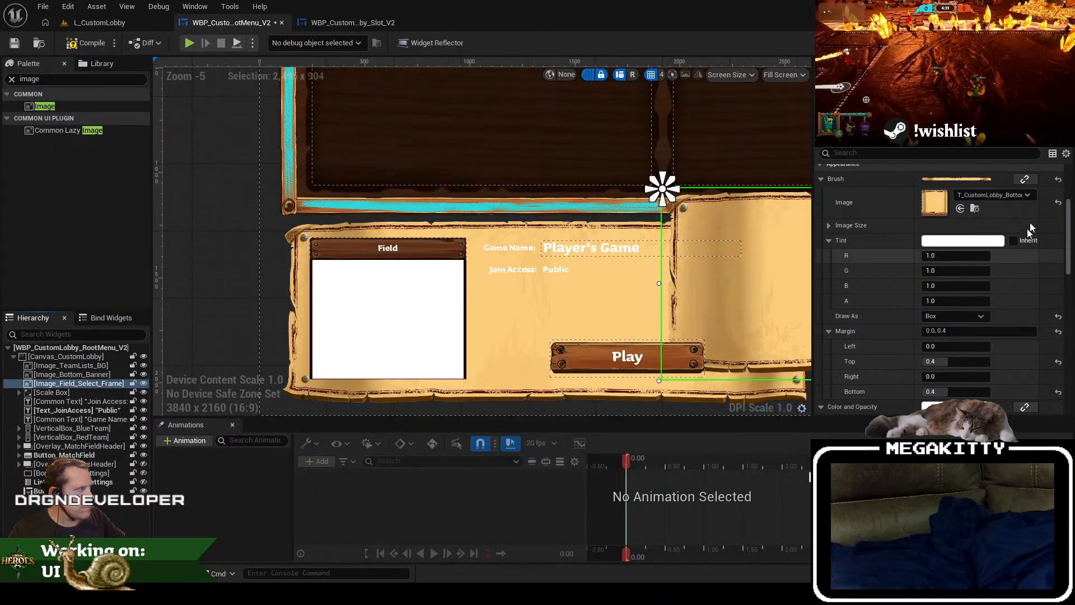
pyautogui.click(976, 197)
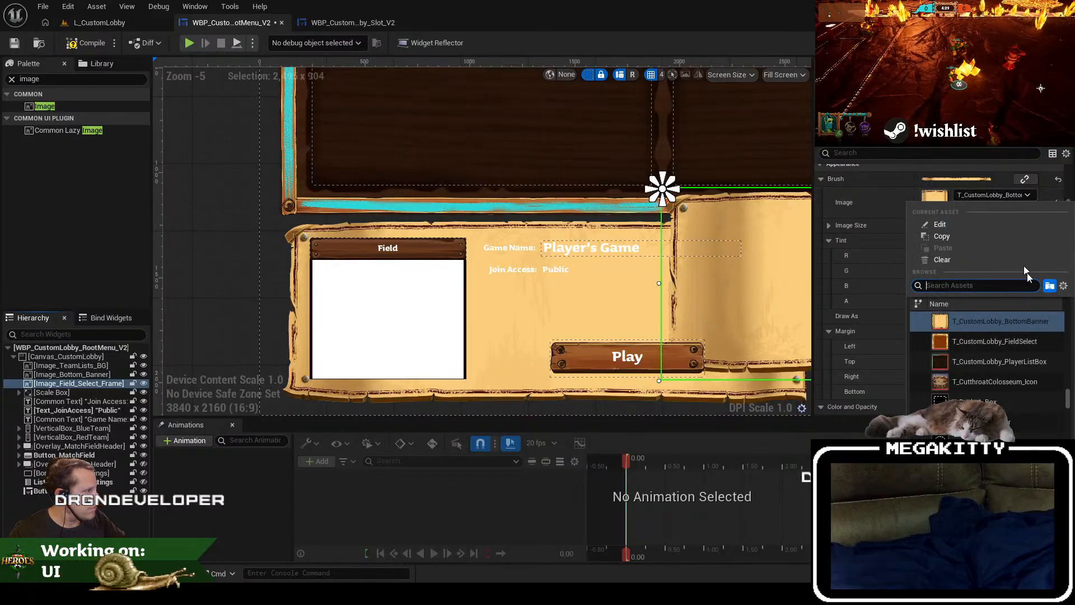
pyautogui.click(1038, 344)
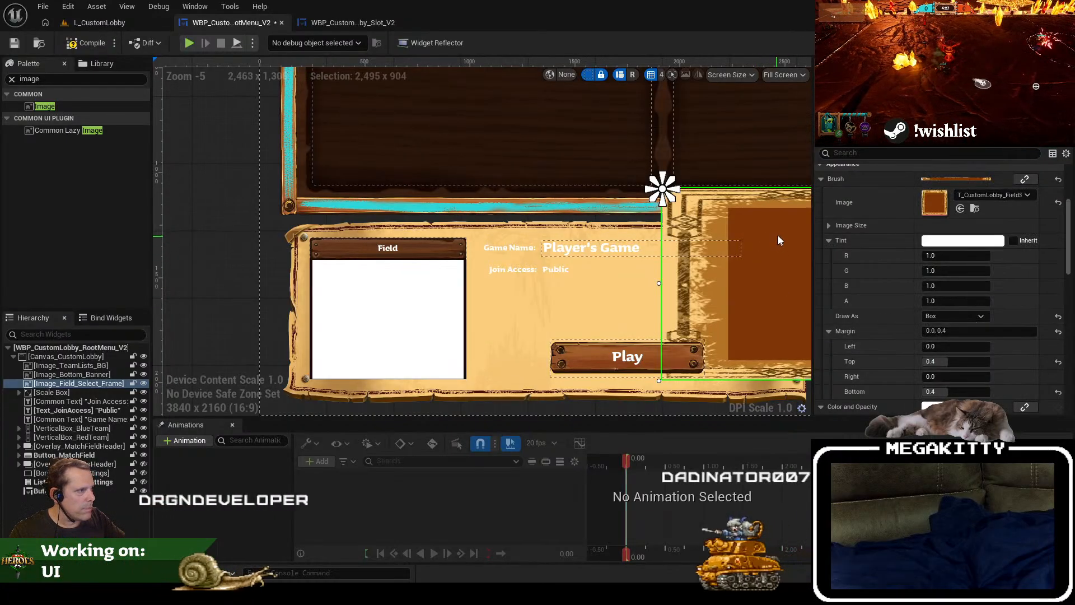
# Step: Reset Image_Field_Select_Frame's Size X and Size Y to their defaults of 100 and 30
pyautogui.moveTo(713, 235); pyautogui.dragTo(306, 240)
pyautogui.scroll(5, 979, 221)
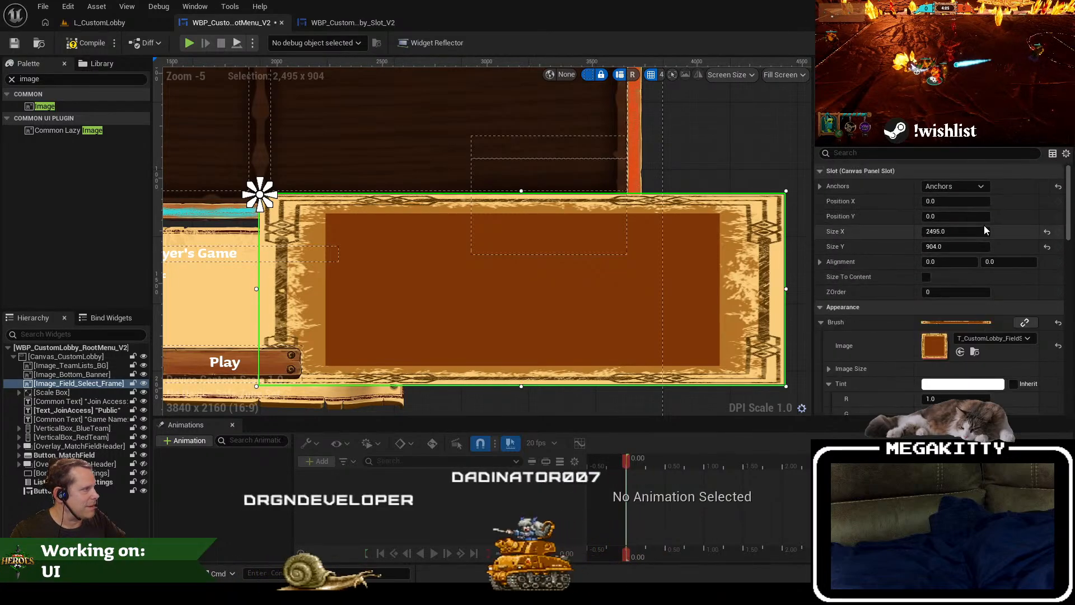
pyautogui.click(1047, 231)
pyautogui.click(1048, 246)
pyautogui.scroll(-4, 467, 212)
pyautogui.moveTo(467, 212); pyautogui.dragTo(570, 253)
pyautogui.scroll(3, 570, 254)
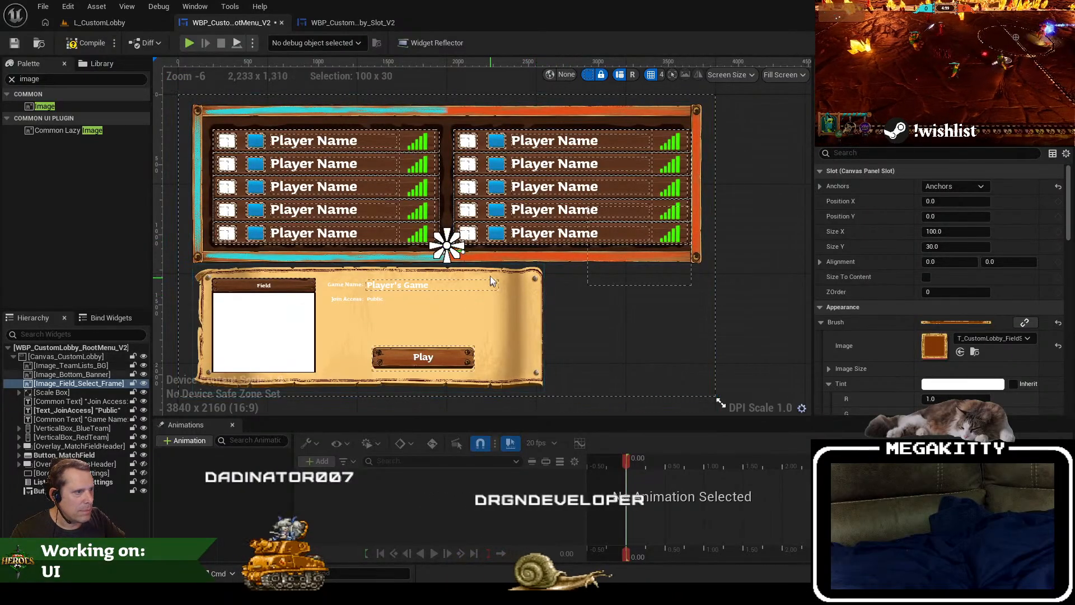
# Step: Enable Size To Content on Image_Field_Select_Frame and move it over the match field area, at about X -1596, Y 216
pyautogui.scroll(2, 493, 276)
pyautogui.click(926, 276)
pyautogui.moveTo(455, 314); pyautogui.dragTo(317, 288)
# Step: Hide Overlay_MatchFieldHeader and Button_MatchField in the designer to uncover the field select frame
pyautogui.click(237, 198)
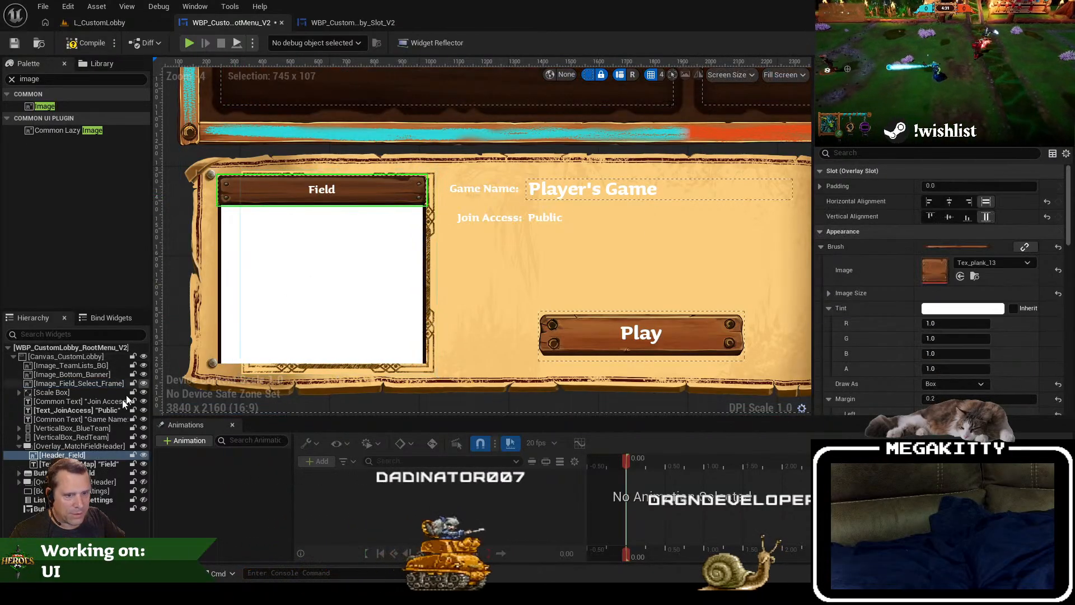
pyautogui.click(143, 446)
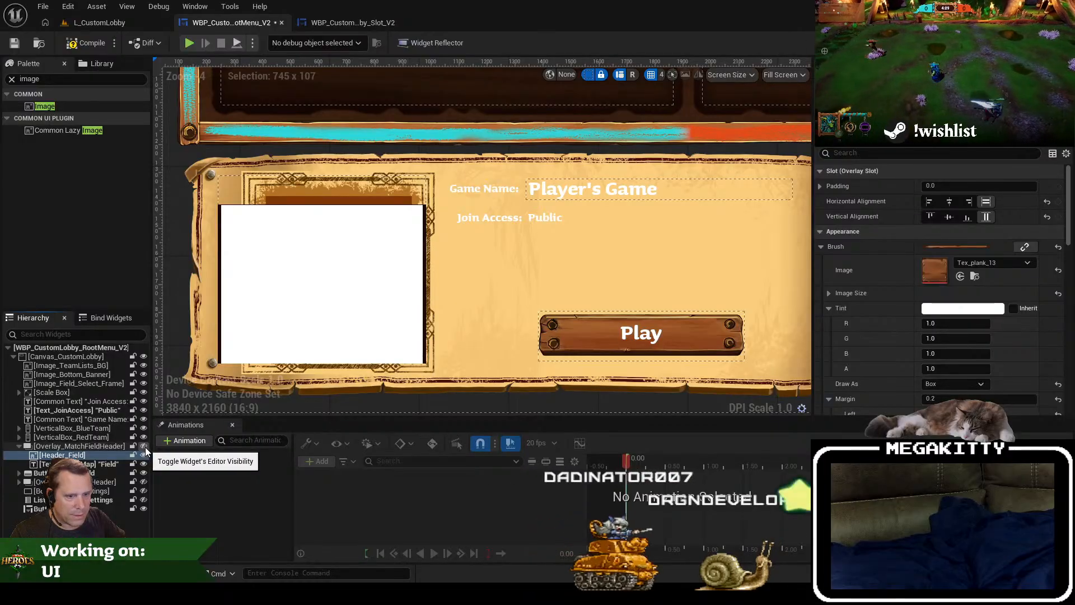
pyautogui.click(144, 447)
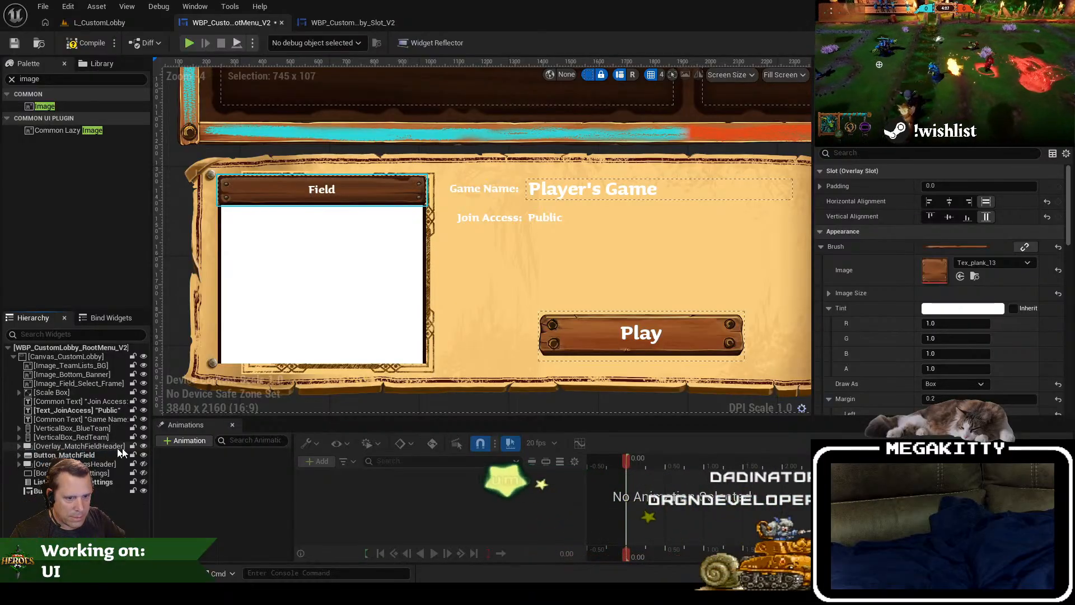
pyautogui.click(143, 455)
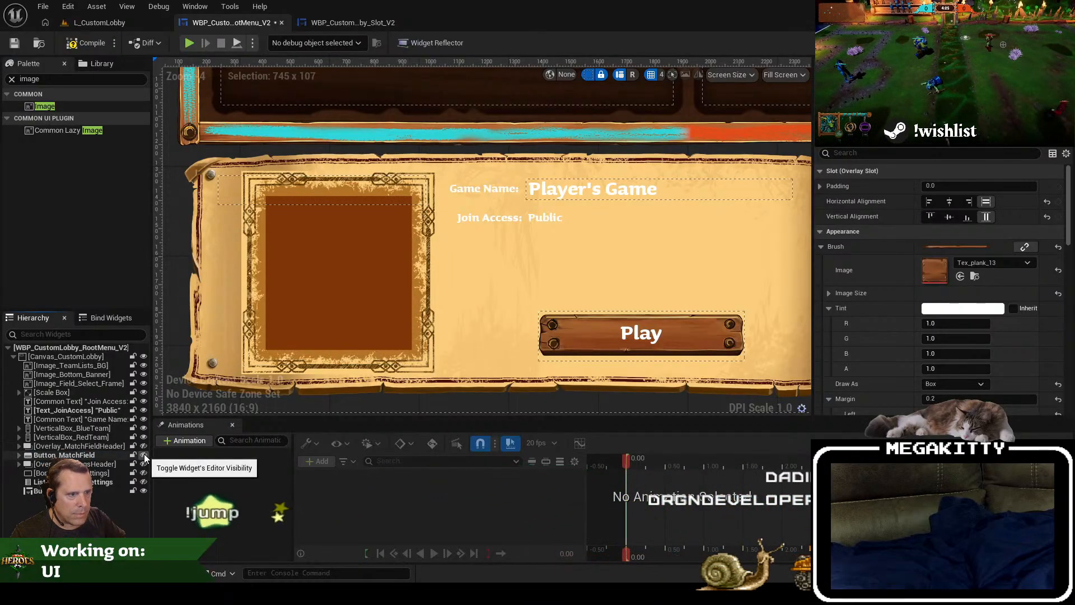
# Step: Shift Image_Field_Select_Frame within the banner to position X -1604, Y 224
pyautogui.click(90, 384)
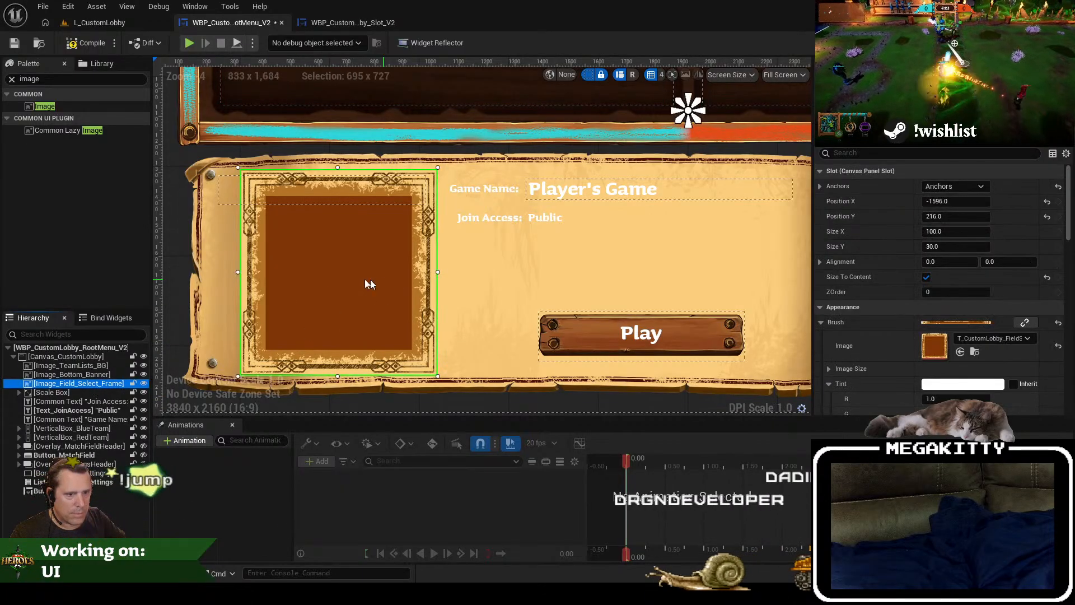
pyautogui.moveTo(352, 274)
pyautogui.mouseDown()
pyautogui.moveTo(418, 275)
pyautogui.moveTo(344, 278)
pyautogui.moveTo(370, 275)
pyautogui.mouseUp()
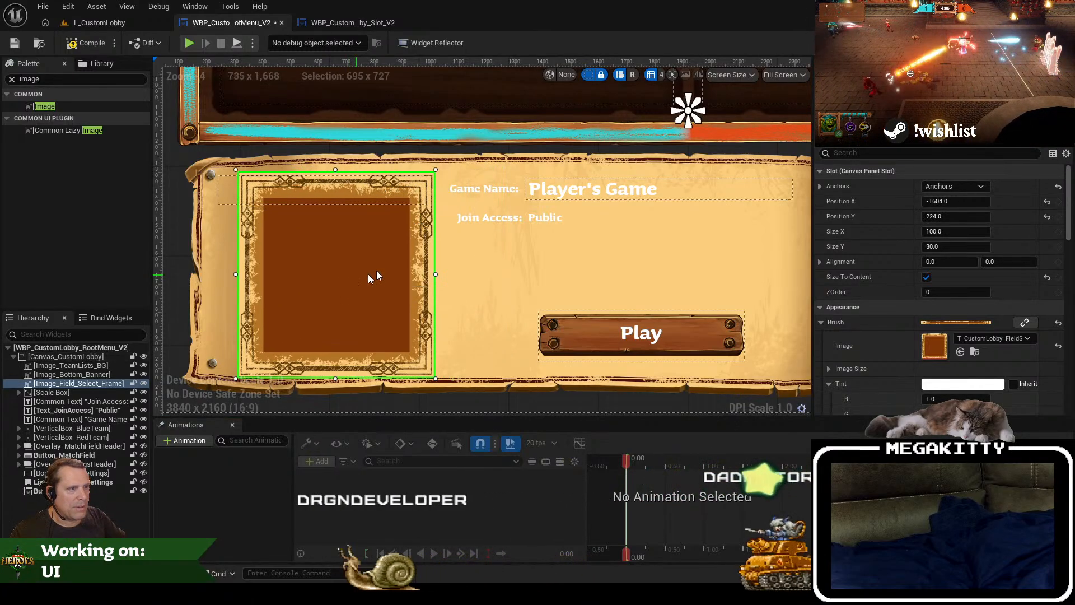
# Step: Switch to GIMP and close all open images, saving CustomLobbyPlayerLists_BG_4K.xcf and discarding the changes to CustomLobbyPlayerLists_BG.xcf
pyautogui.hotkey('alt', 'Tab')
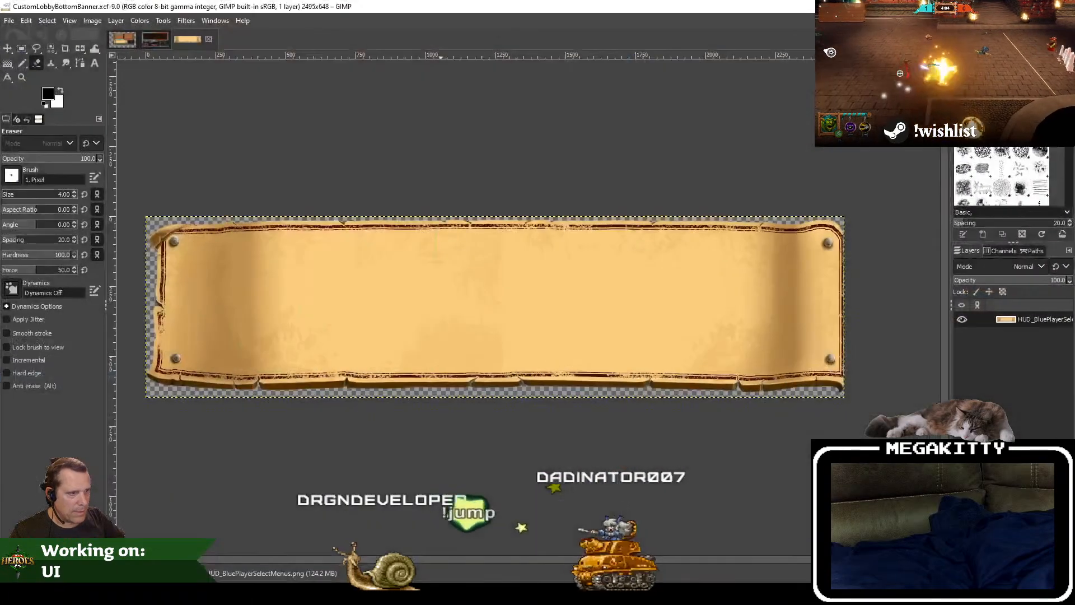
pyautogui.click(208, 39)
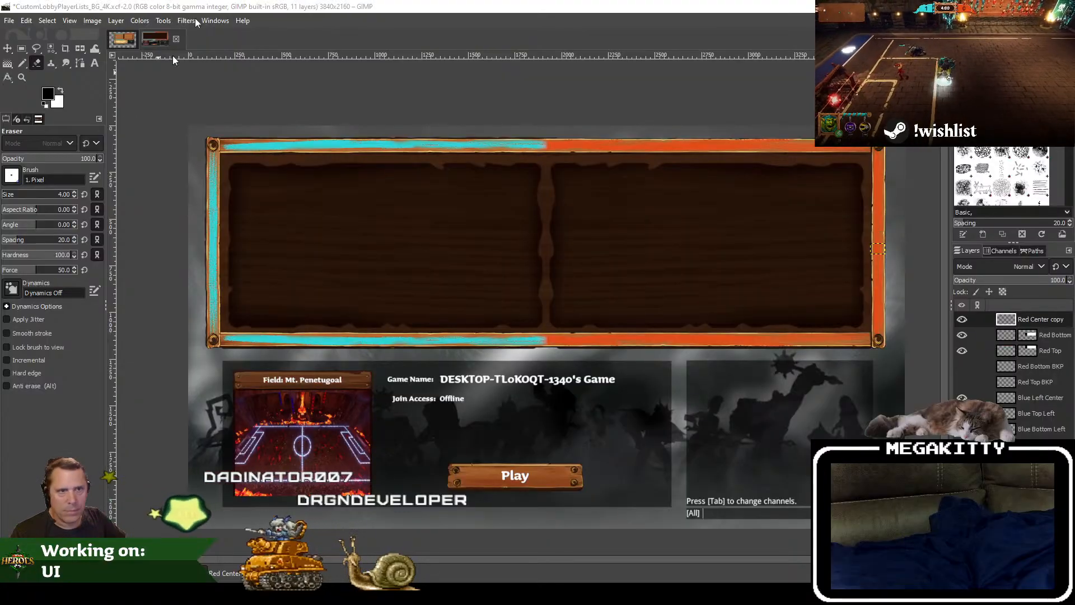
pyautogui.click(176, 39)
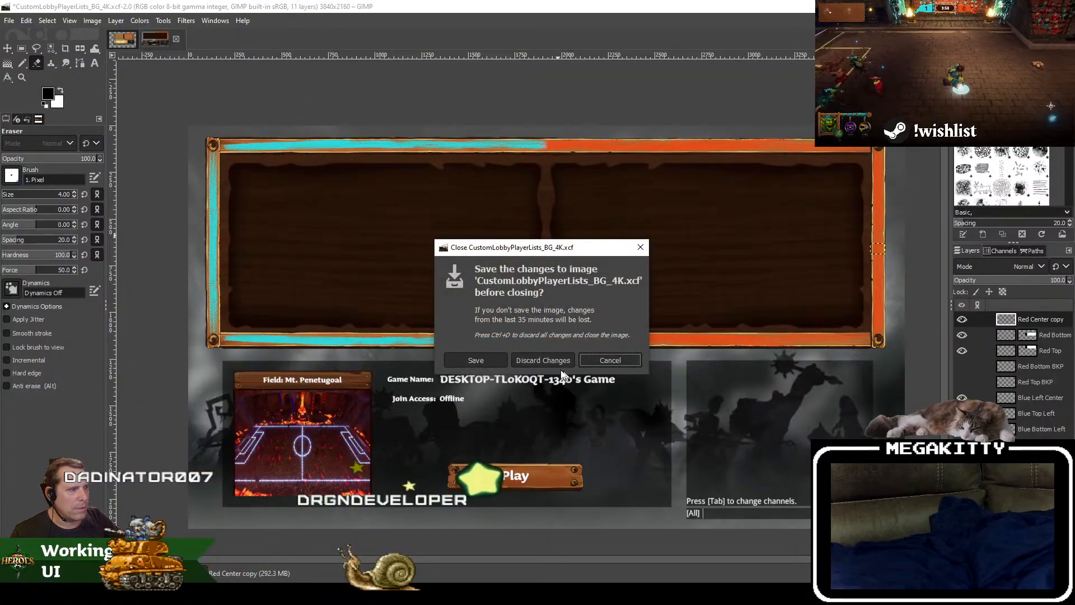
pyautogui.click(480, 361)
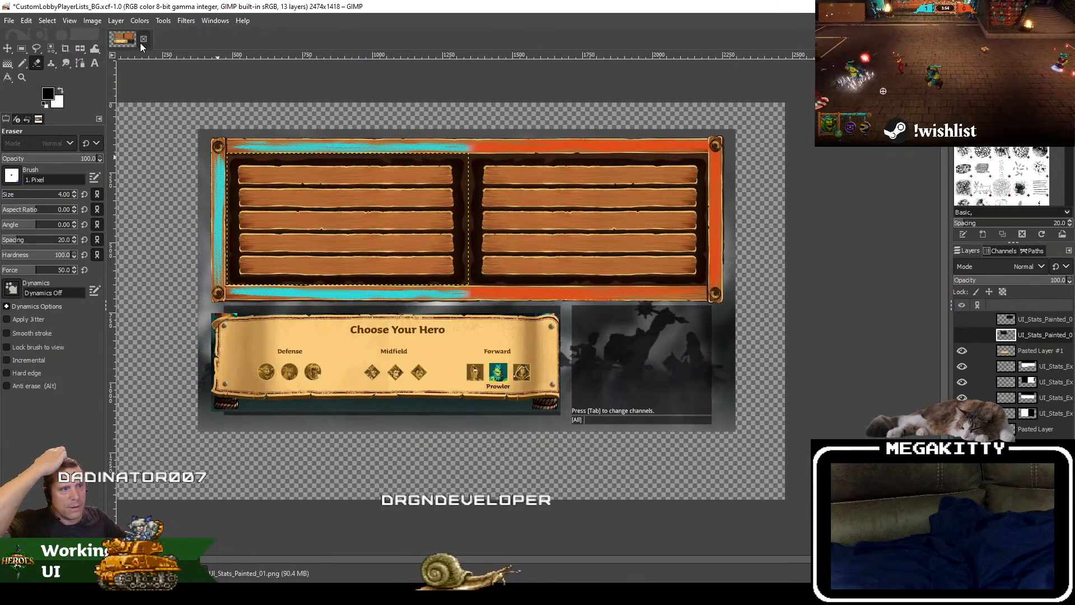
pyautogui.click(143, 41)
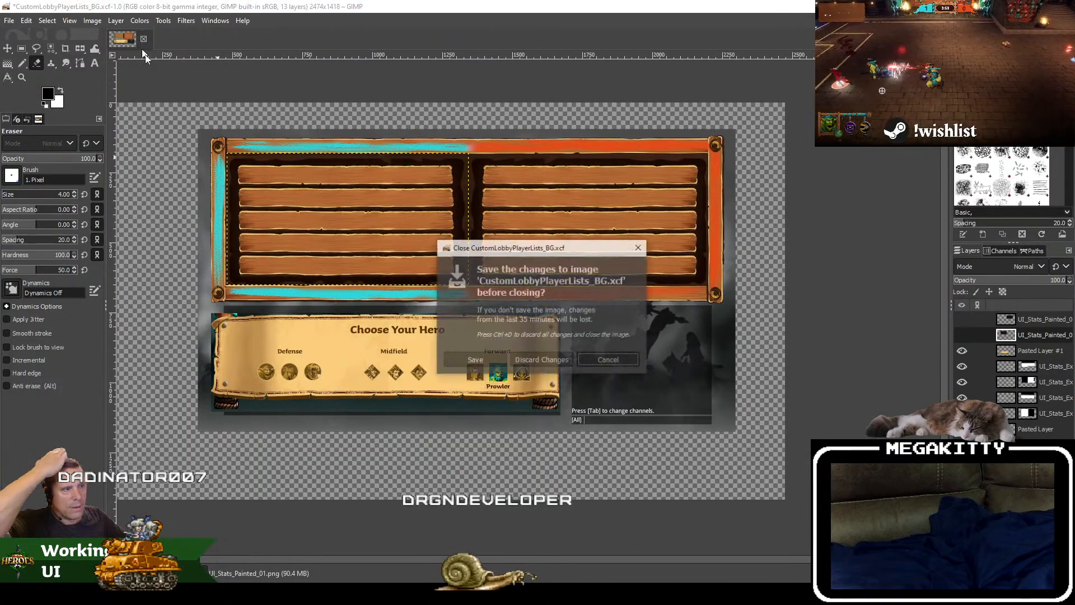
pyautogui.click(549, 360)
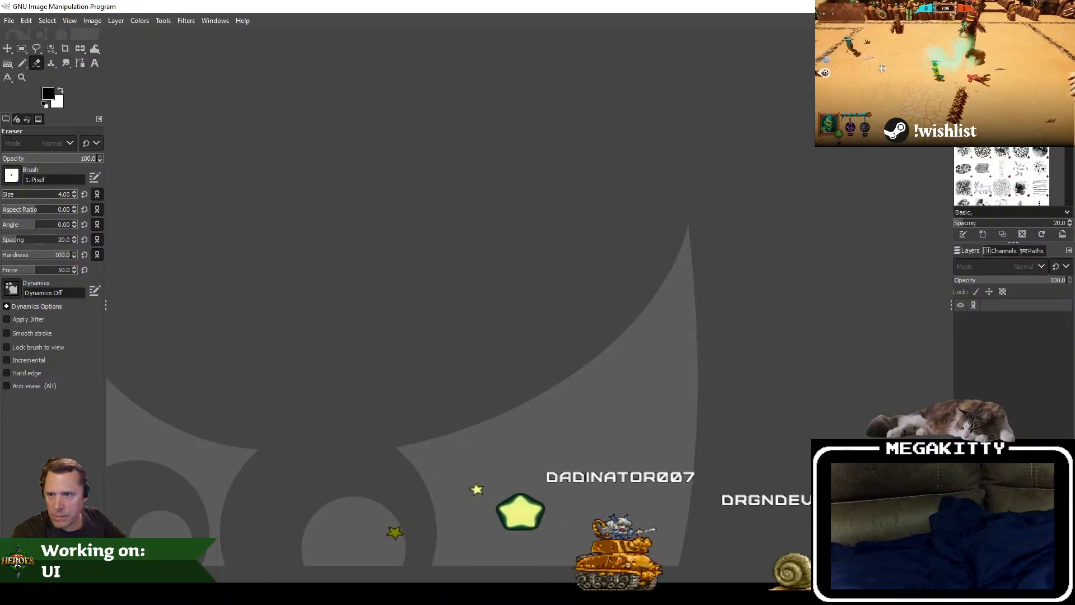
# Step: Open the CustomLobbyFieldSelect image and save it as CustomLobbyFieldSelect.xcf in the Textures folder
pyautogui.moveTo(490, 468); pyautogui.dragTo(298, 261)
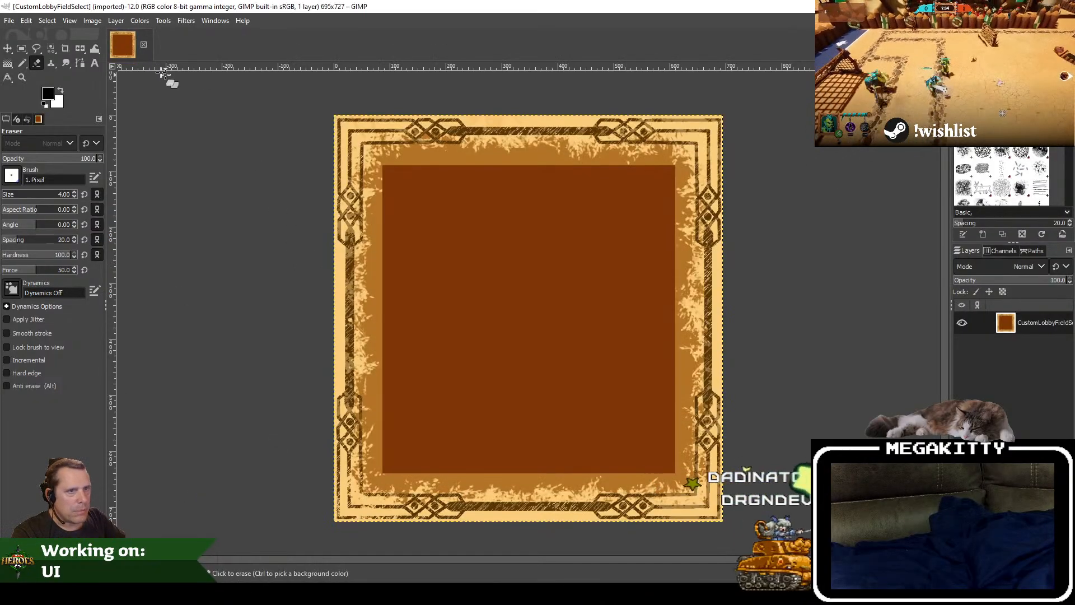
pyautogui.click(9, 20)
pyautogui.click(34, 140)
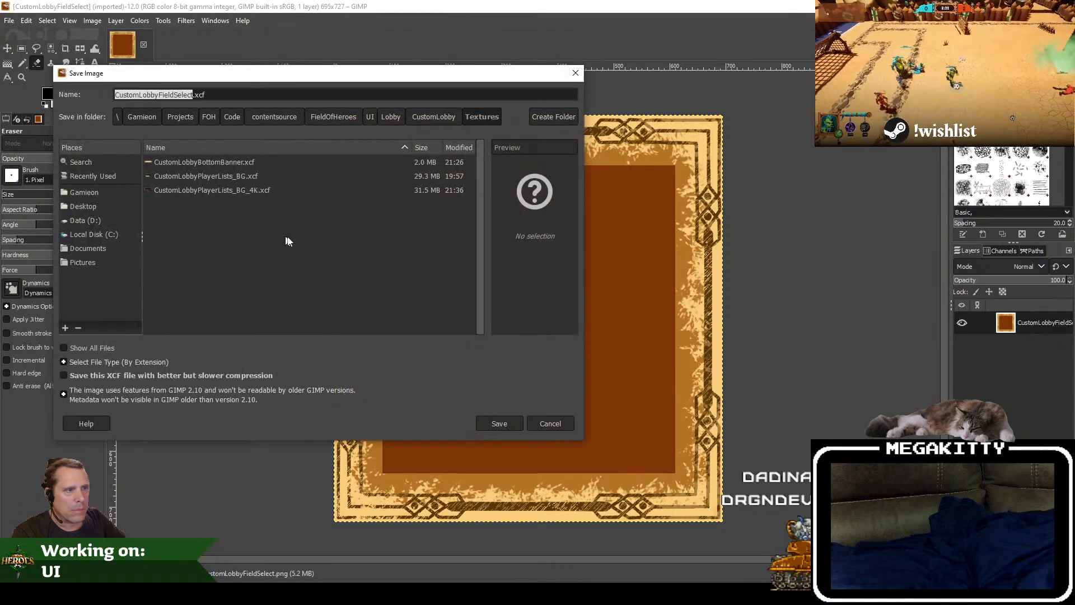
pyautogui.click(514, 426)
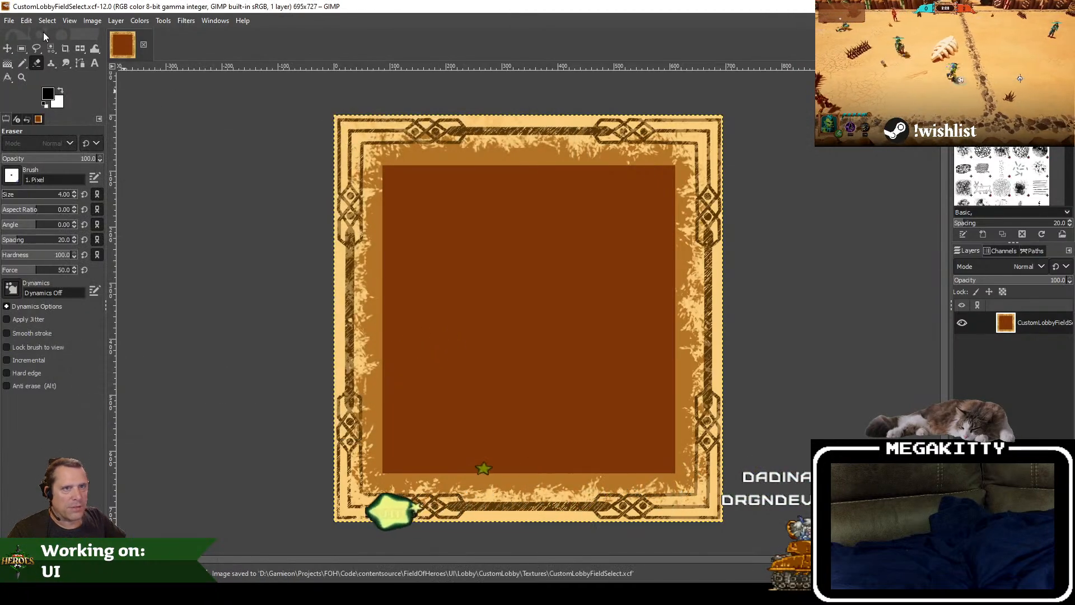
# Step: Select the pale parchment colour around the frame ornaments with Select by Color at threshold 30 and delete it to transparency
pyautogui.click(48, 21)
pyautogui.click(64, 92)
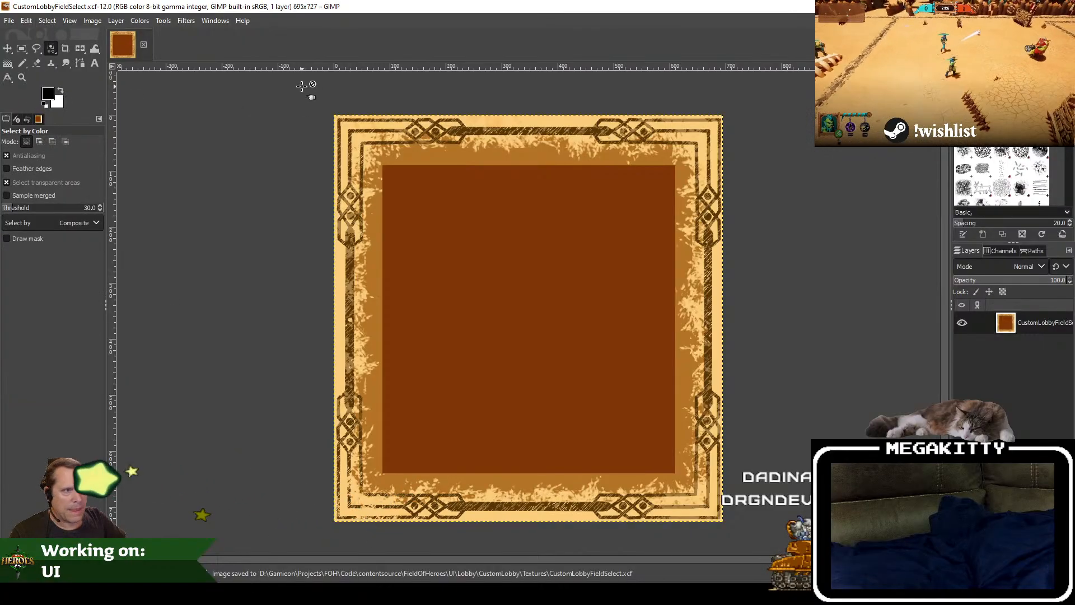
pyautogui.scroll(3, 336, 116)
pyautogui.click(347, 116)
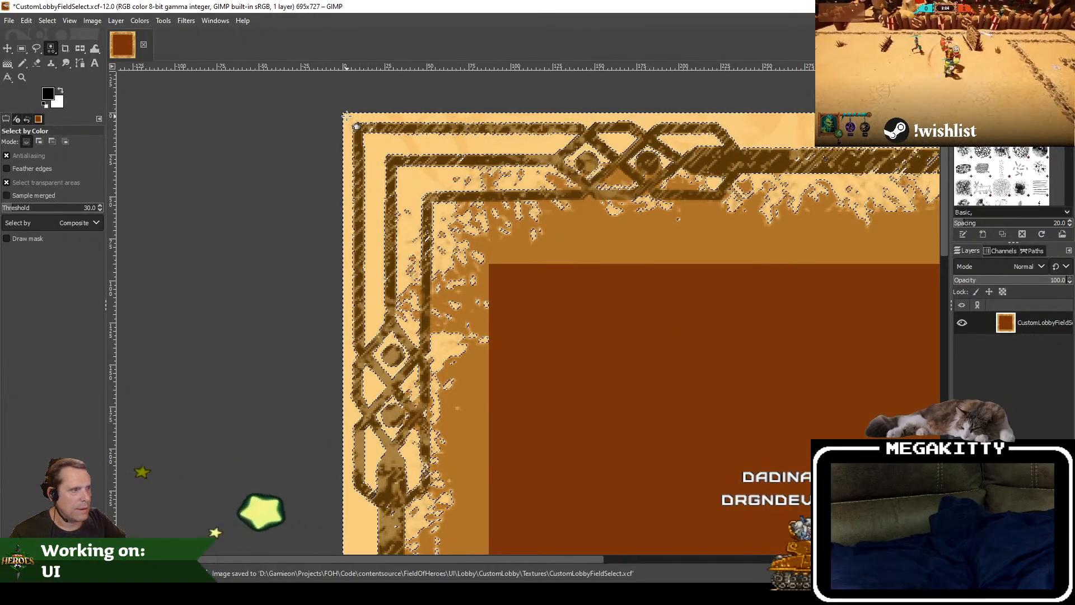
pyautogui.moveTo(338, 262); pyautogui.dragTo(209, 184)
pyautogui.press('Delete')
pyautogui.scroll(-4, 204, 303)
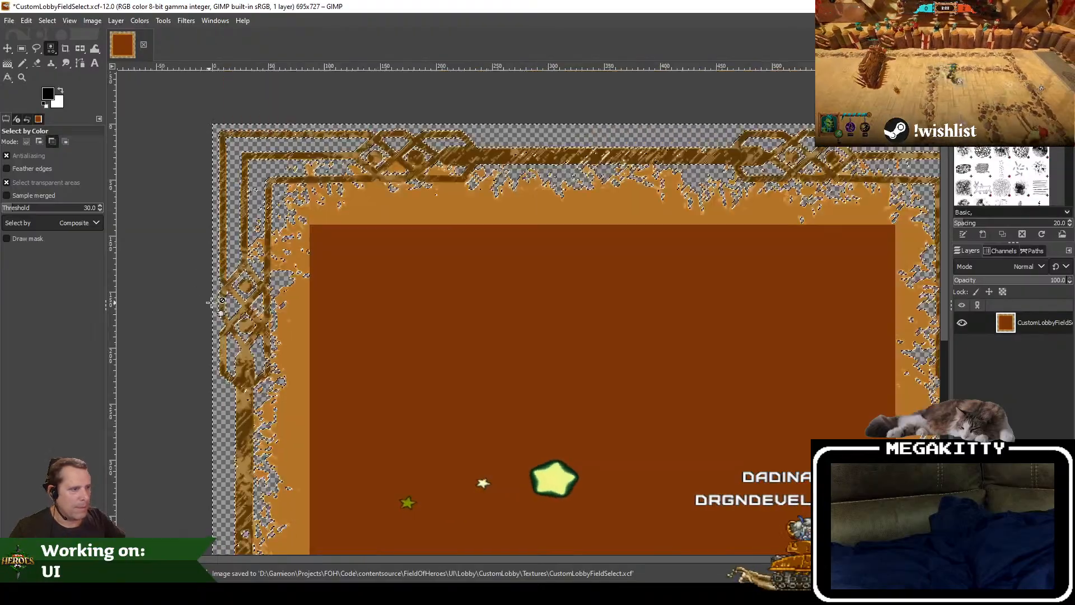
# Step: Save the frame image and export it as CustomLobbyFieldSelect.png, replacing the existing file and keeping the default PNG options
pyautogui.click(8, 21)
pyautogui.click(39, 125)
pyautogui.click(8, 20)
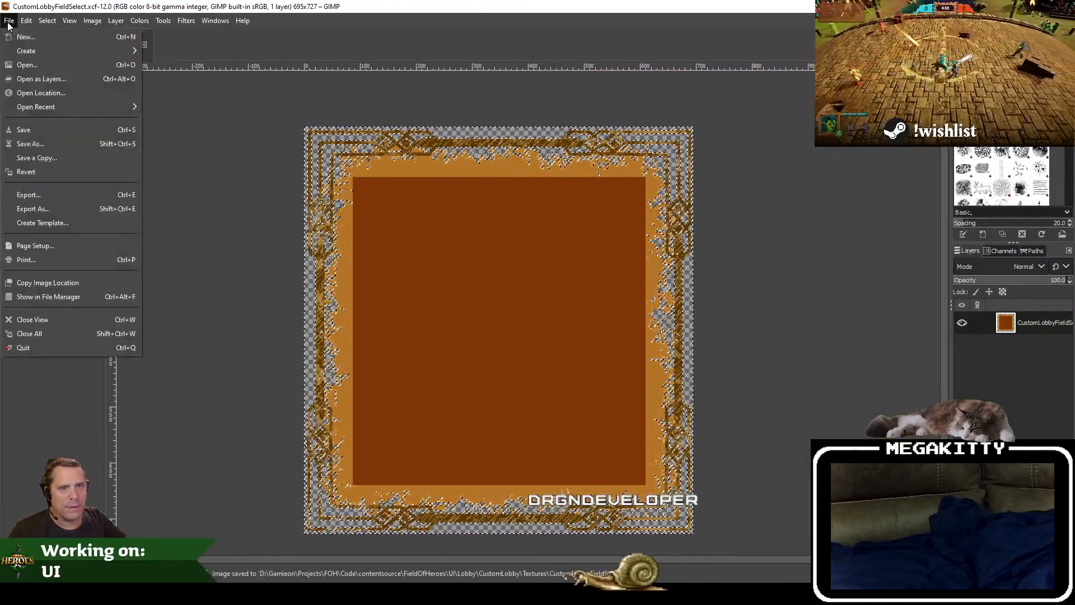
pyautogui.click(59, 212)
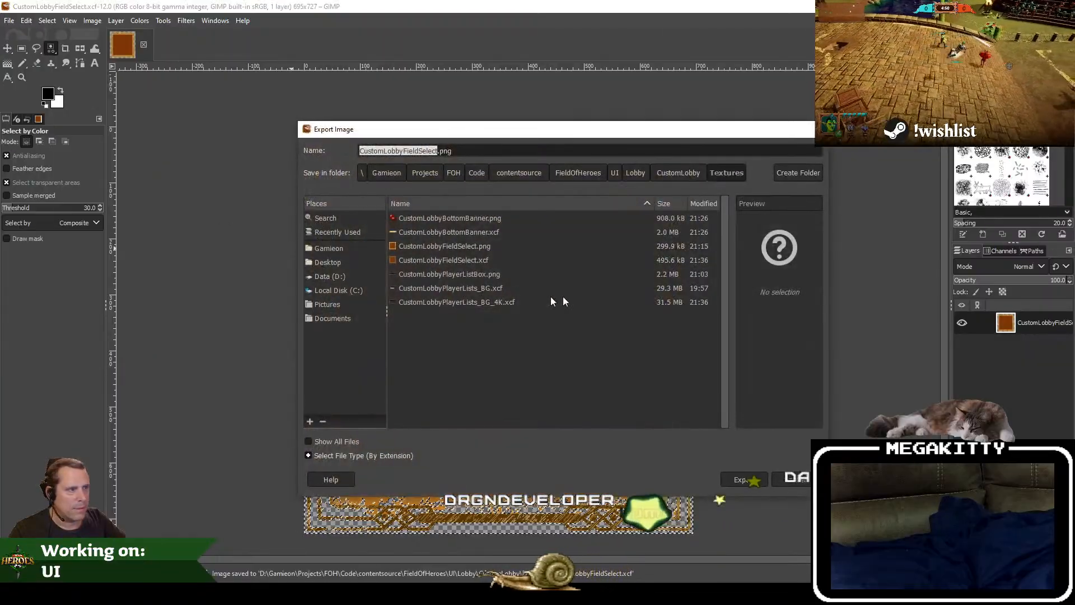
pyautogui.press('Return')
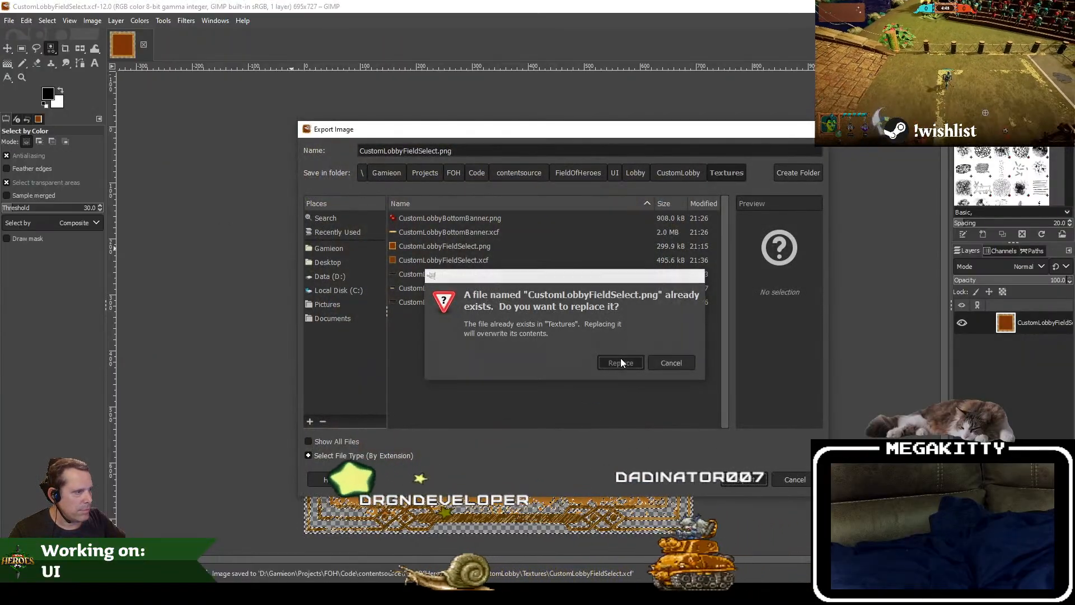
pyautogui.click(621, 359)
pyautogui.click(553, 435)
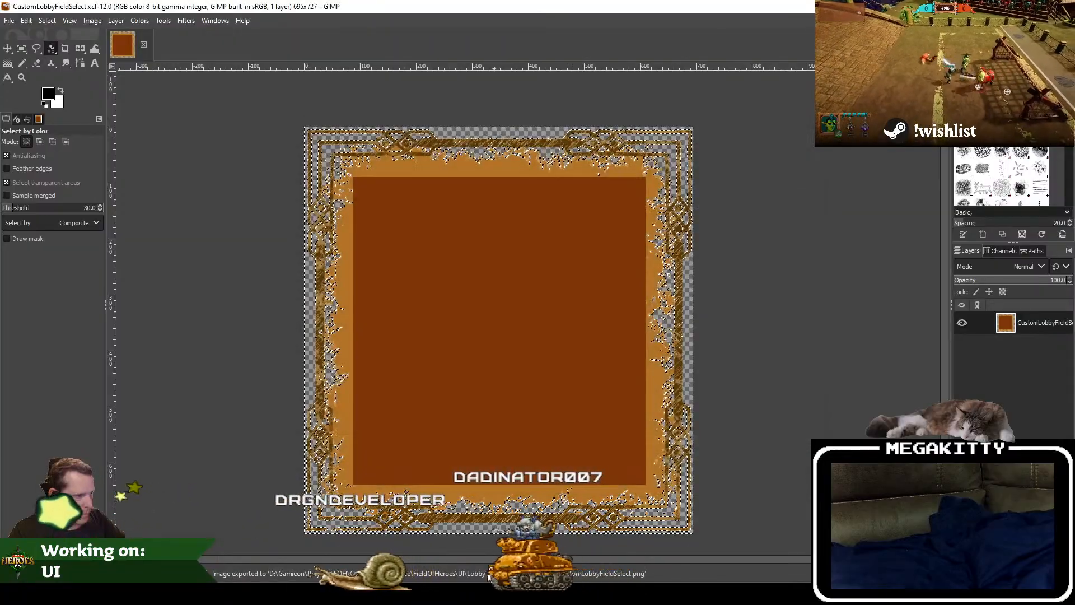
# Step: Switch to Unreal Editor, reimport the T_CustomLobby_FieldSelect texture, close its editor and return to the WBP_CustomLobby_RootMenu_V2 widget
pyautogui.hotkey('alt', 'Tab')
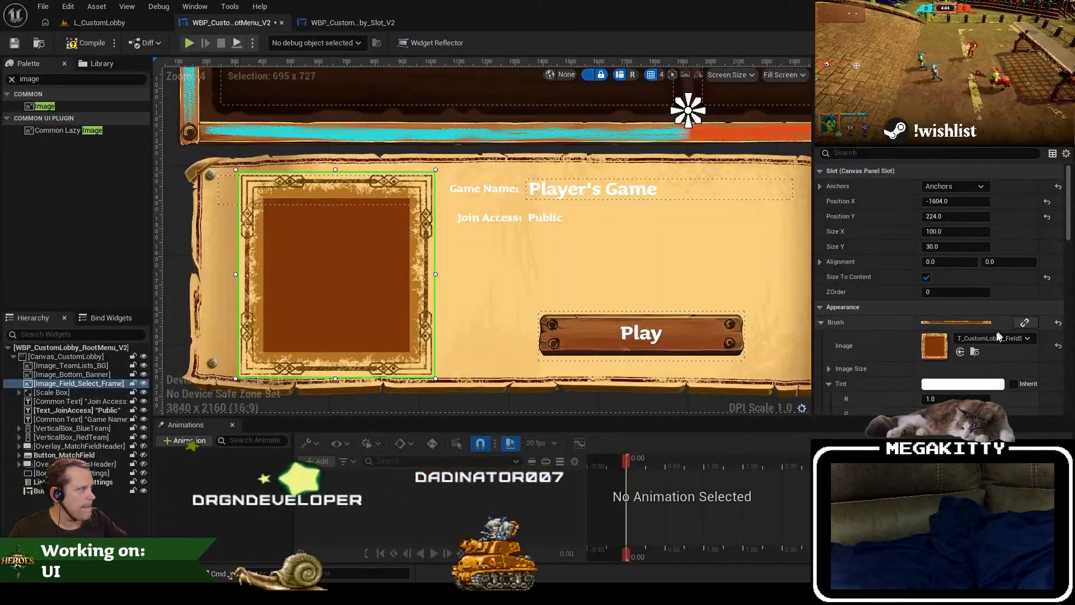
pyautogui.click(975, 352)
pyautogui.doubleClick(336, 475)
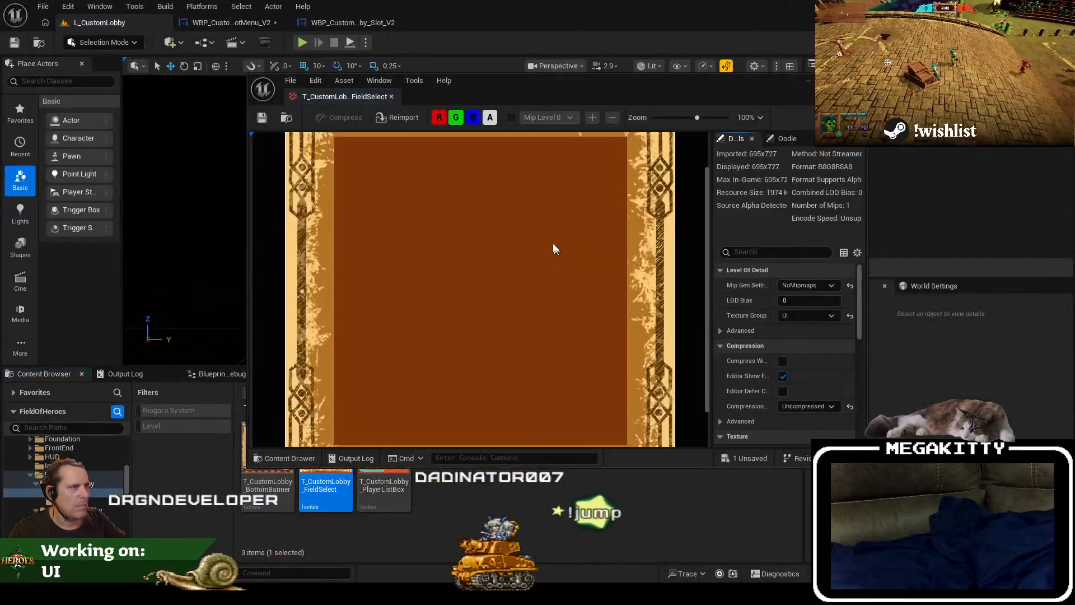
pyautogui.click(386, 117)
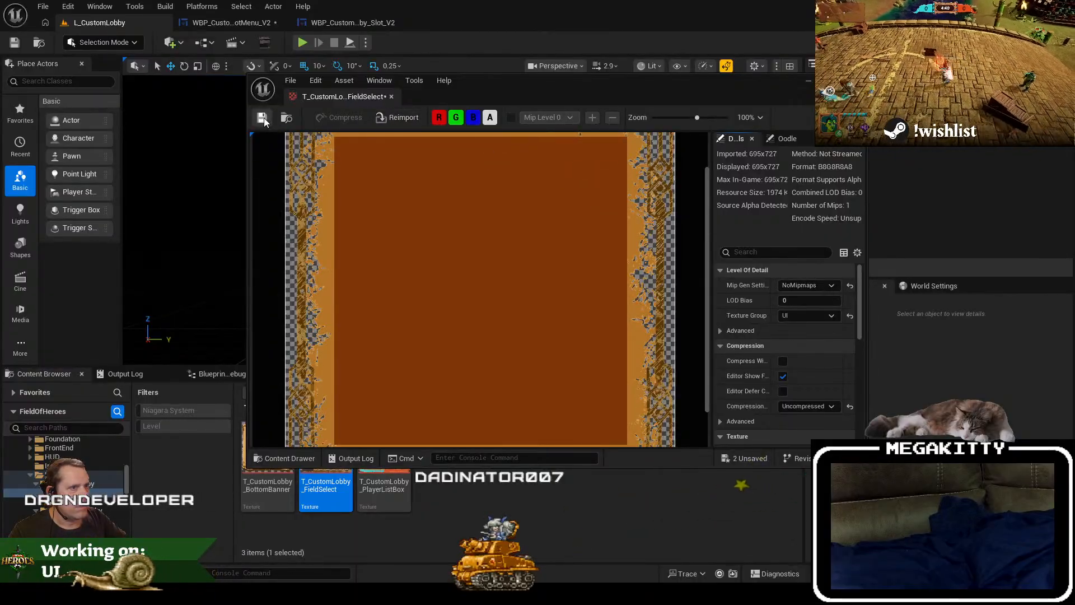
pyautogui.click(392, 96)
pyautogui.click(248, 23)
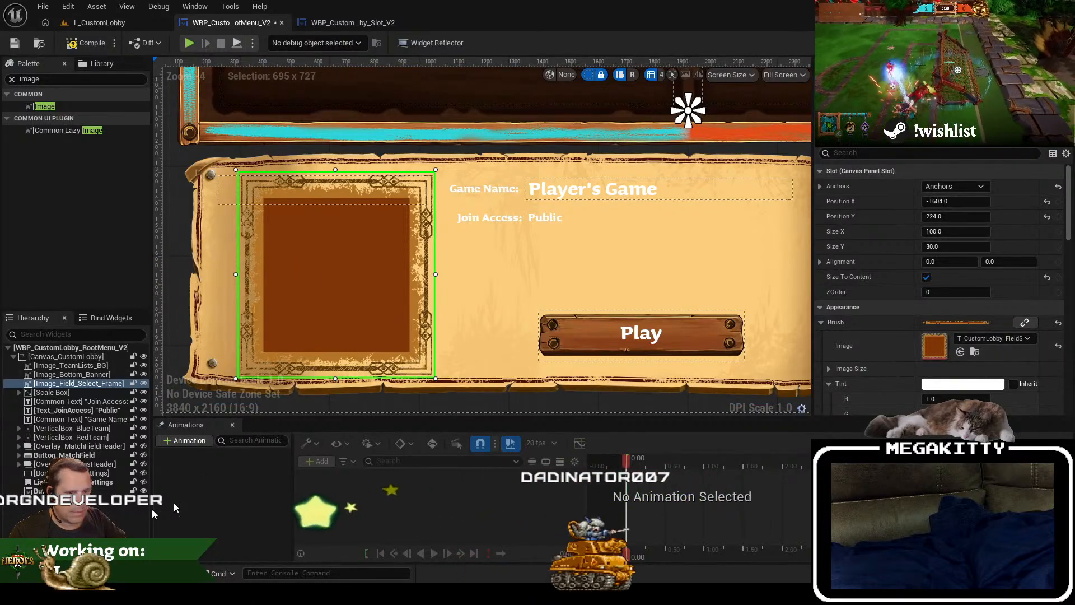
# Step: Move Image_Field_Select_Frame within the bottom banner to position X -1648, Y 216
pyautogui.click(132, 514)
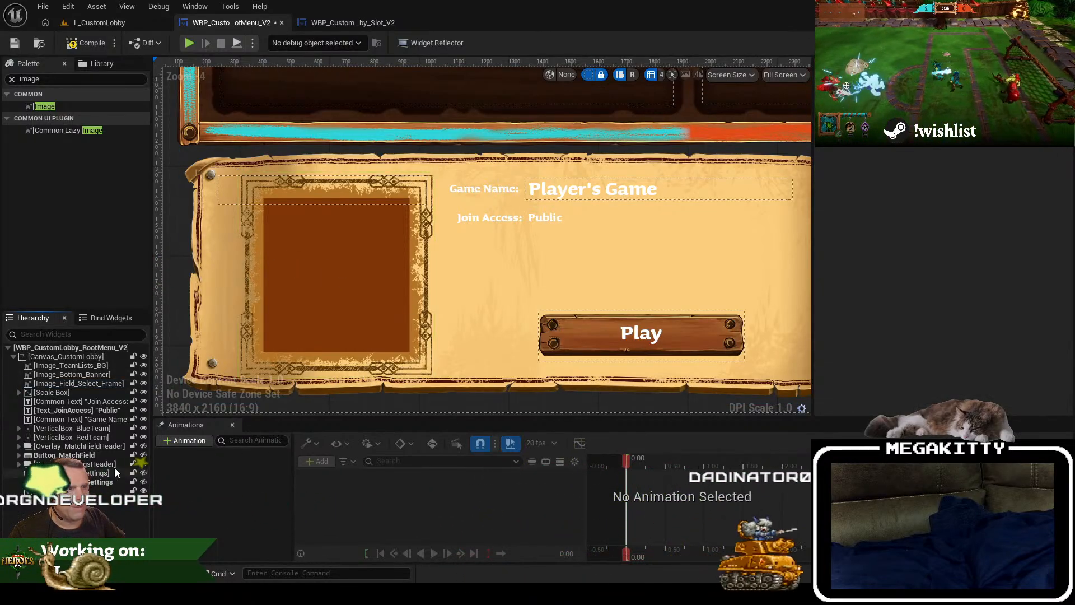
pyautogui.click(96, 386)
pyautogui.moveTo(368, 253); pyautogui.dragTo(356, 249)
pyautogui.click(89, 491)
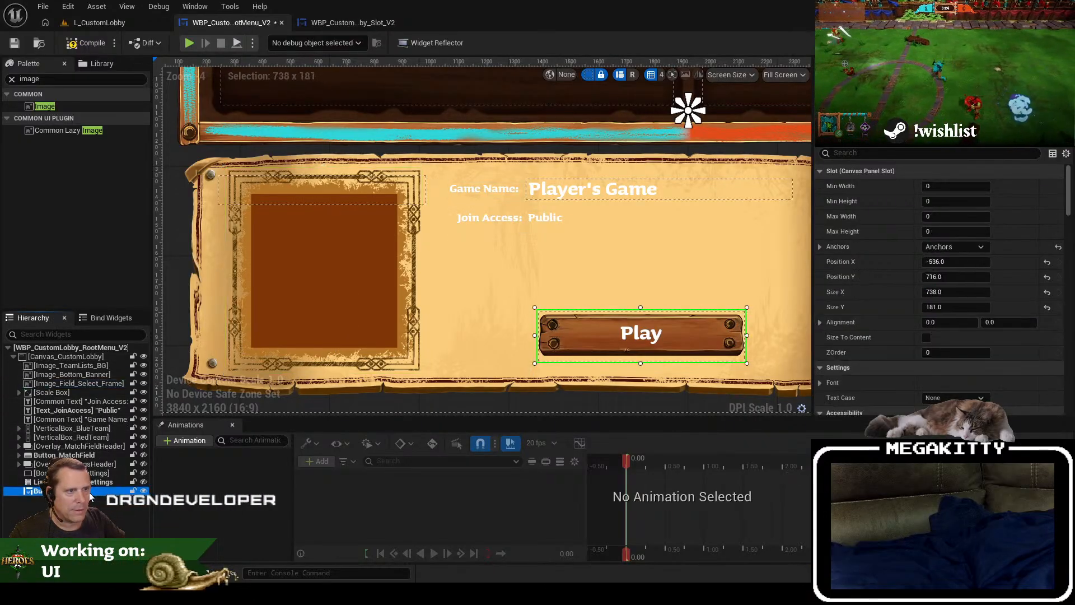
pyautogui.scroll(-2, 651, 214)
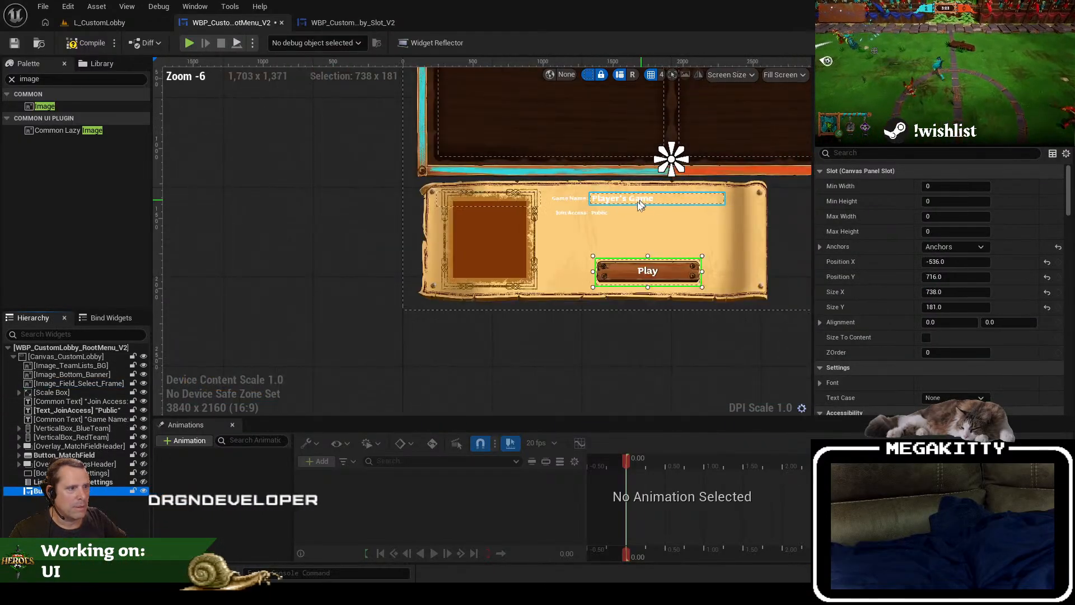
pyautogui.click(534, 236)
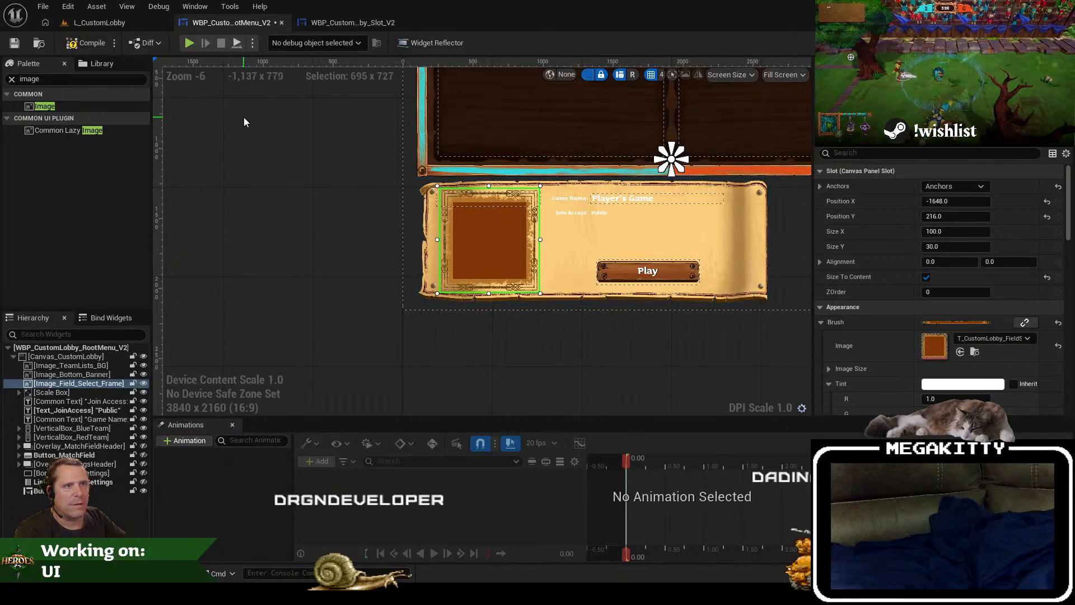
# Step: Play the L_CustomLobby level to check the banner in game, stop the session and return to the root menu widget
pyautogui.click(101, 21)
pyautogui.hotkey('alt', 'p')
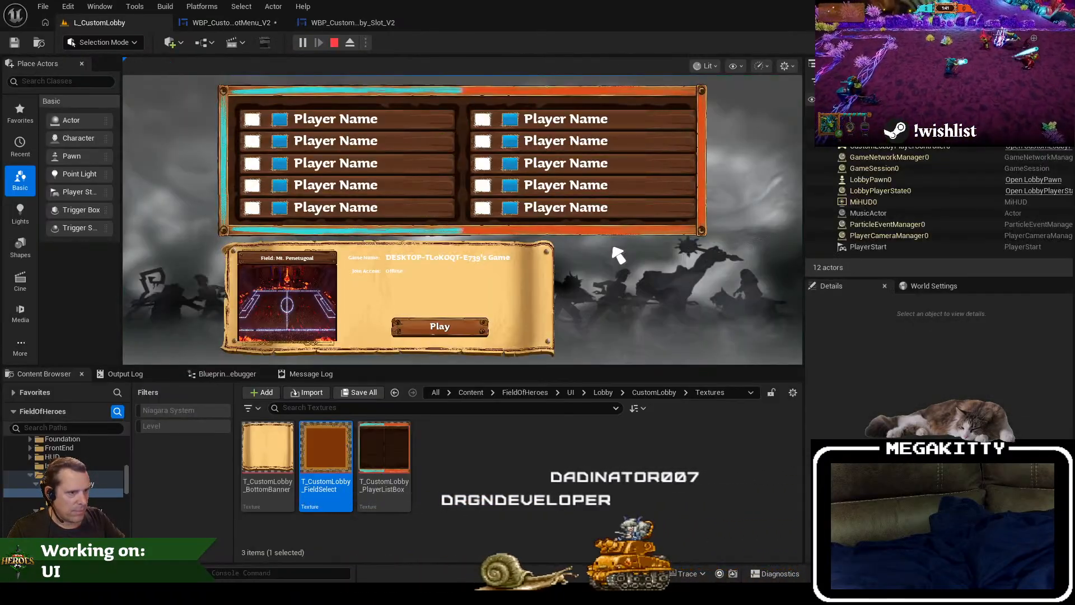
pyautogui.press('Escape')
pyautogui.click(235, 23)
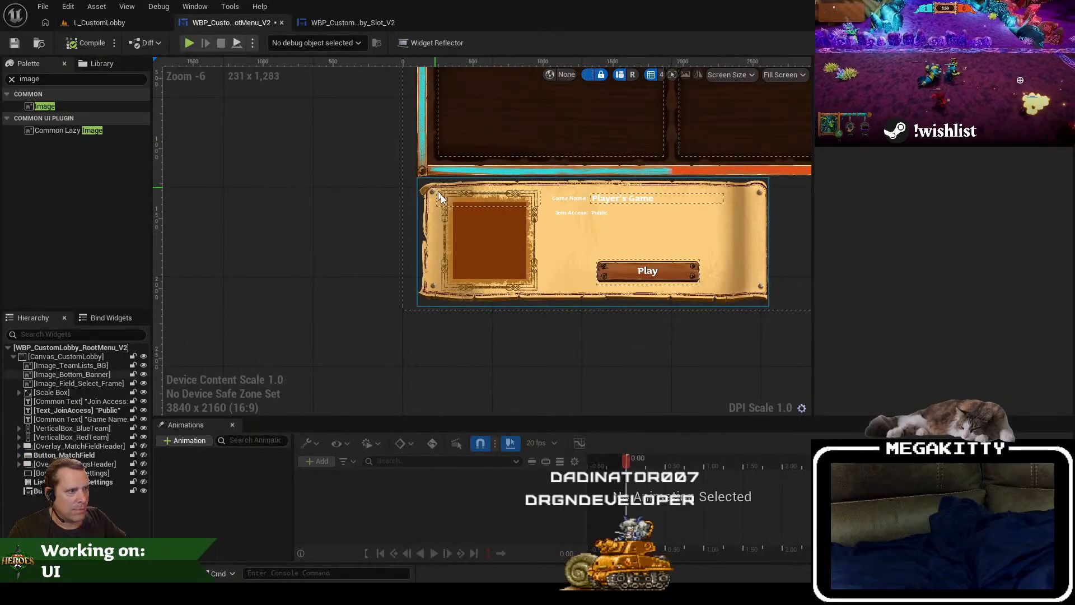
# Step: Set the Visibility of Header_Field, the plank image behind the Field title, to Hidden
pyautogui.scroll(3, 465, 224)
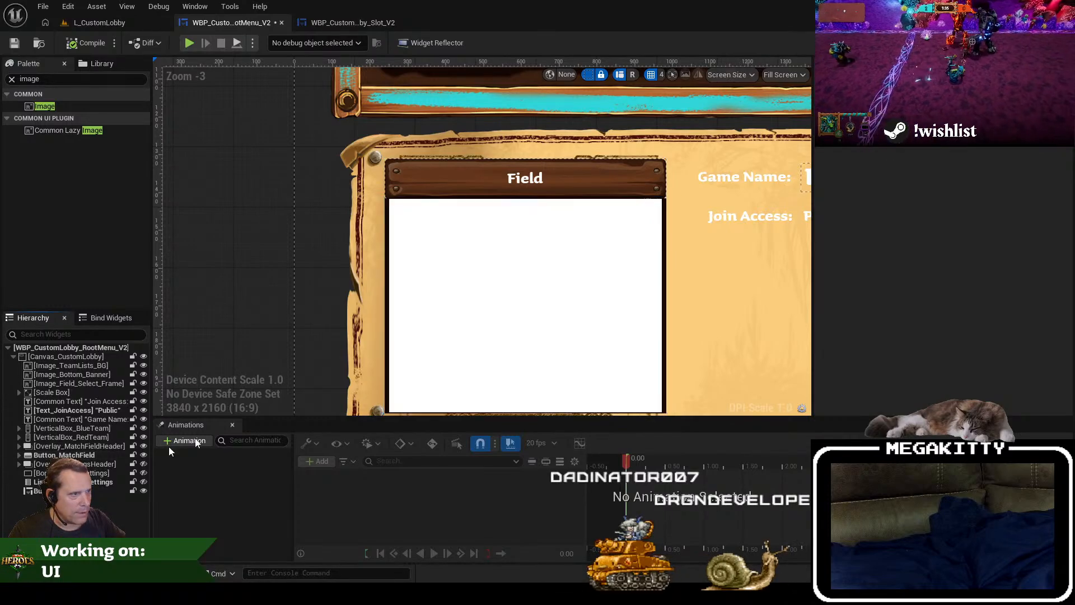
pyautogui.moveTo(629, 247); pyautogui.dragTo(485, 240)
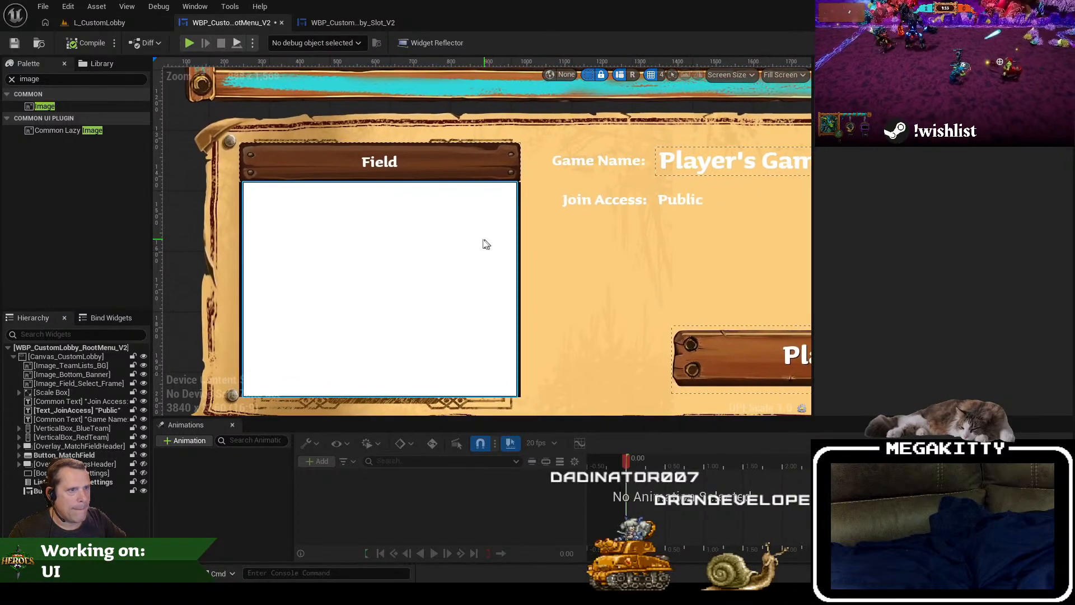
pyautogui.click(426, 161)
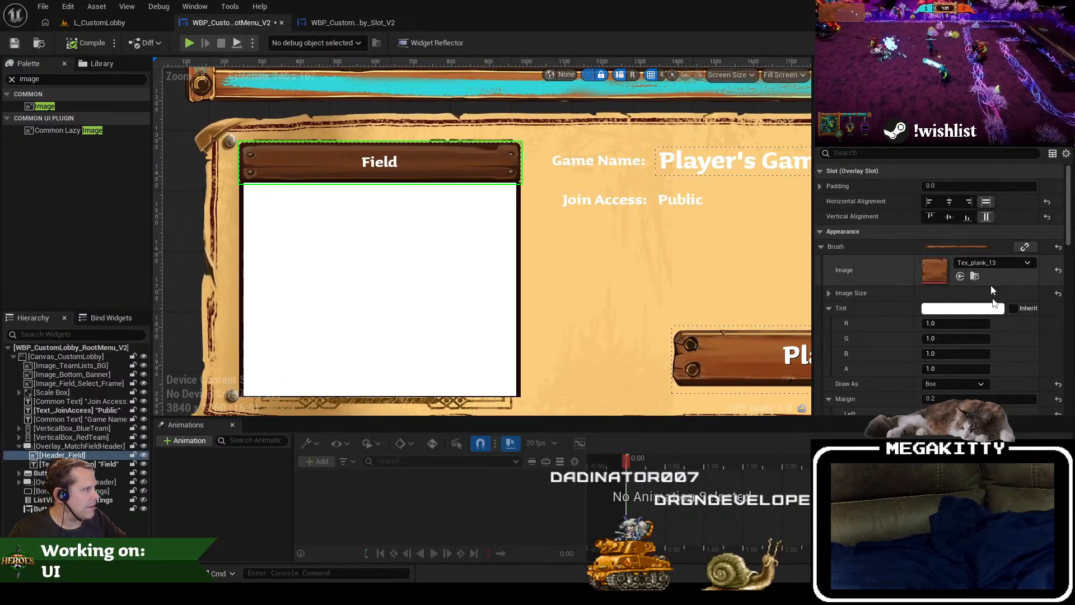
pyautogui.scroll(-2, 926, 326)
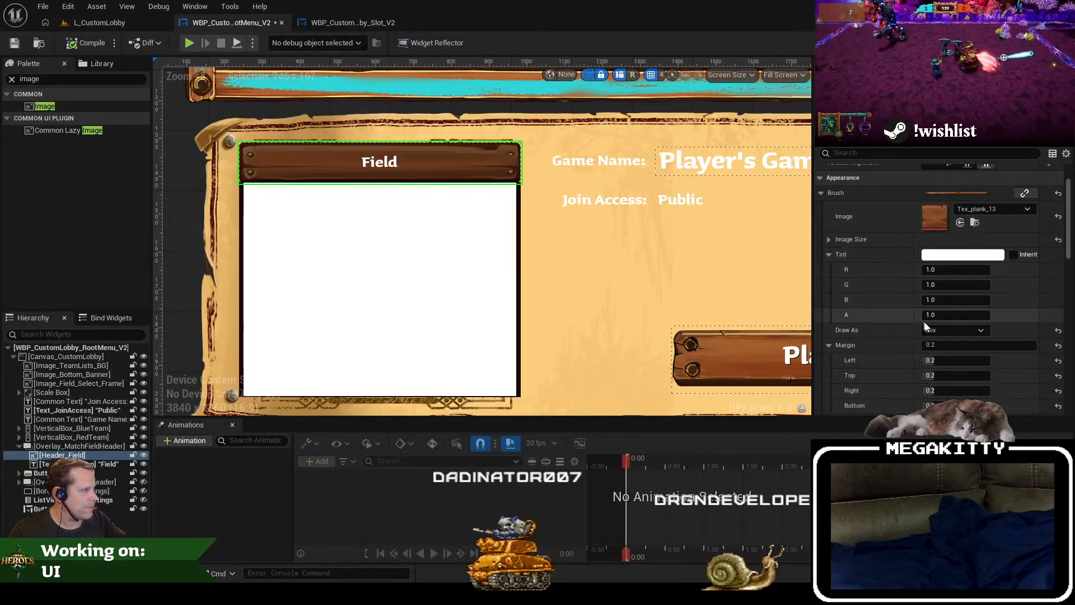
pyautogui.scroll(2, 926, 326)
pyautogui.click(877, 153)
pyautogui.write('vis')
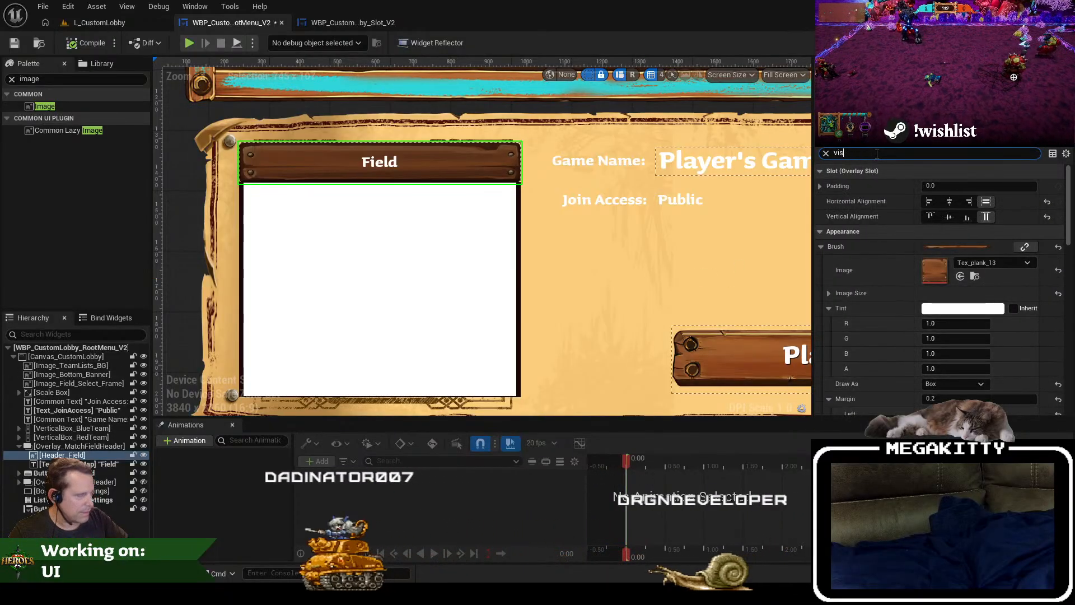
pyautogui.click(958, 186)
pyautogui.click(958, 218)
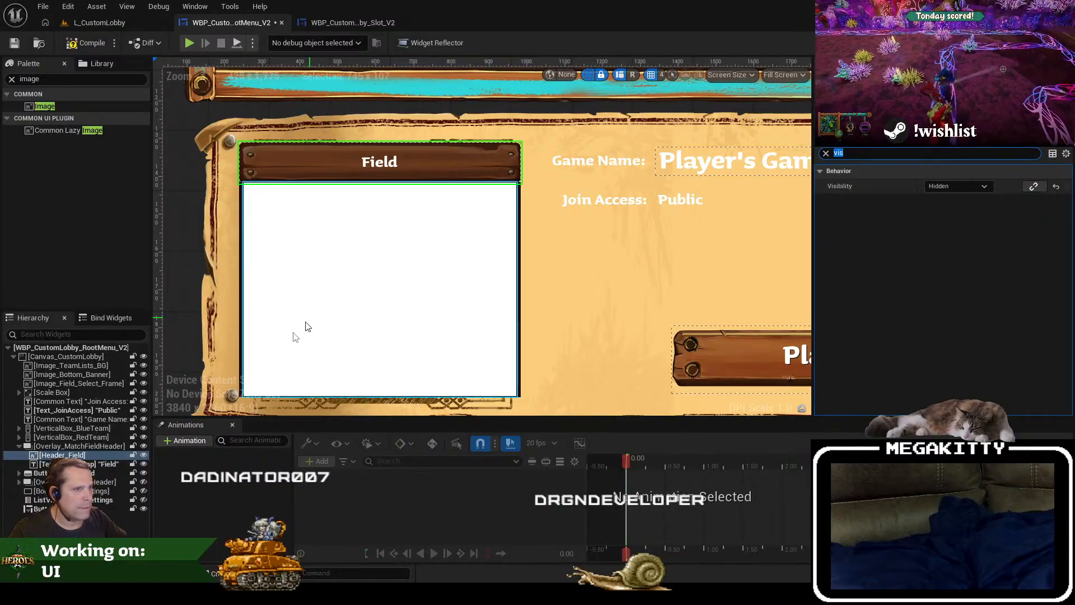
# Step: Toggle the designer display of Overlay_MatchFieldHeader and Header_Field off and back on to compare the field frame without the plank
pyautogui.click(144, 447)
pyautogui.click(144, 447)
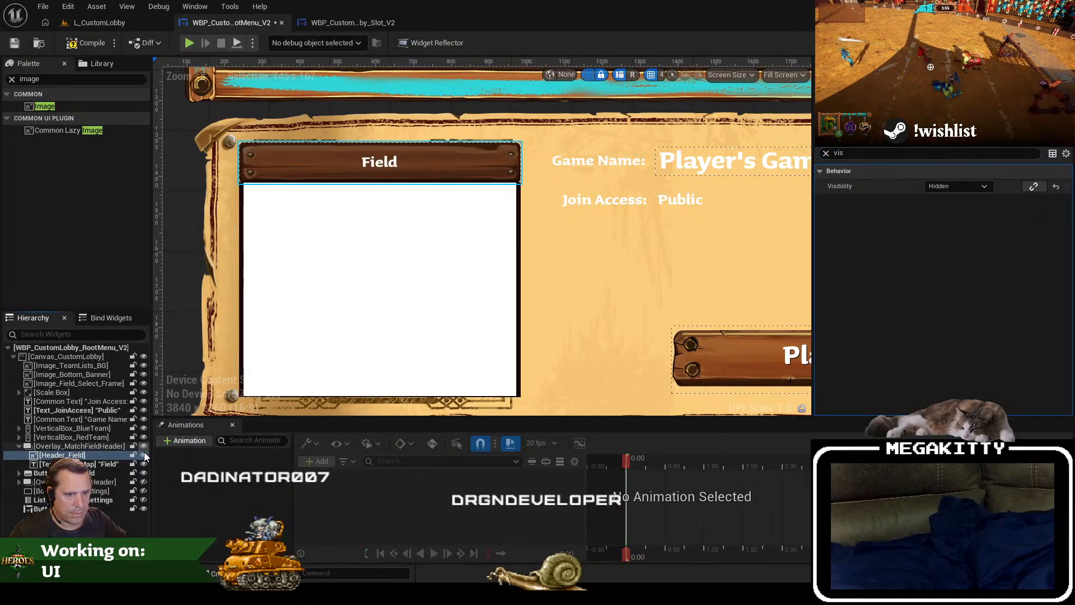
pyautogui.click(143, 456)
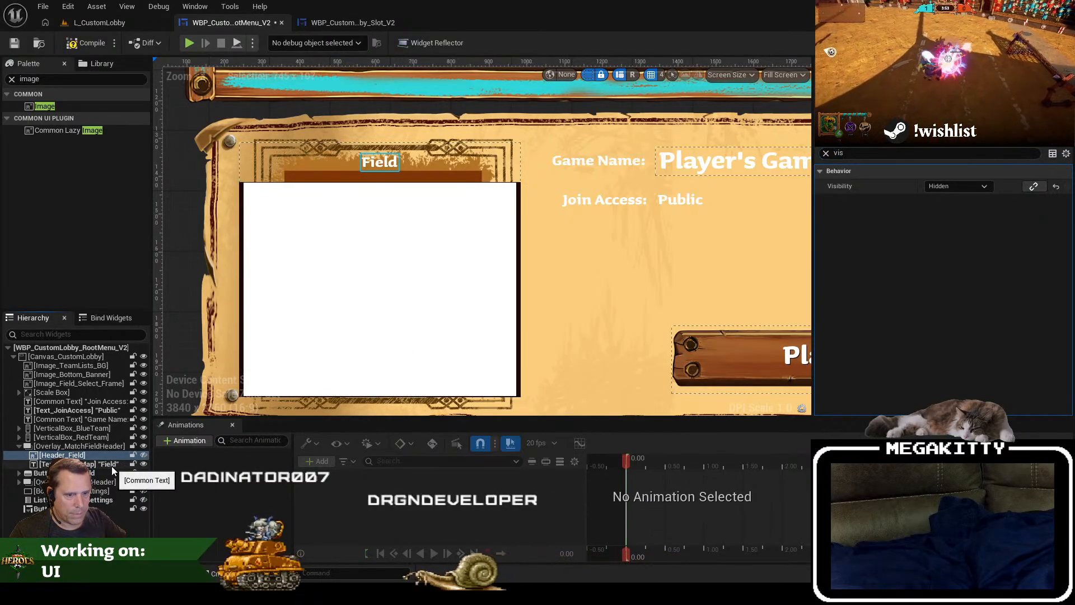
pyautogui.click(143, 456)
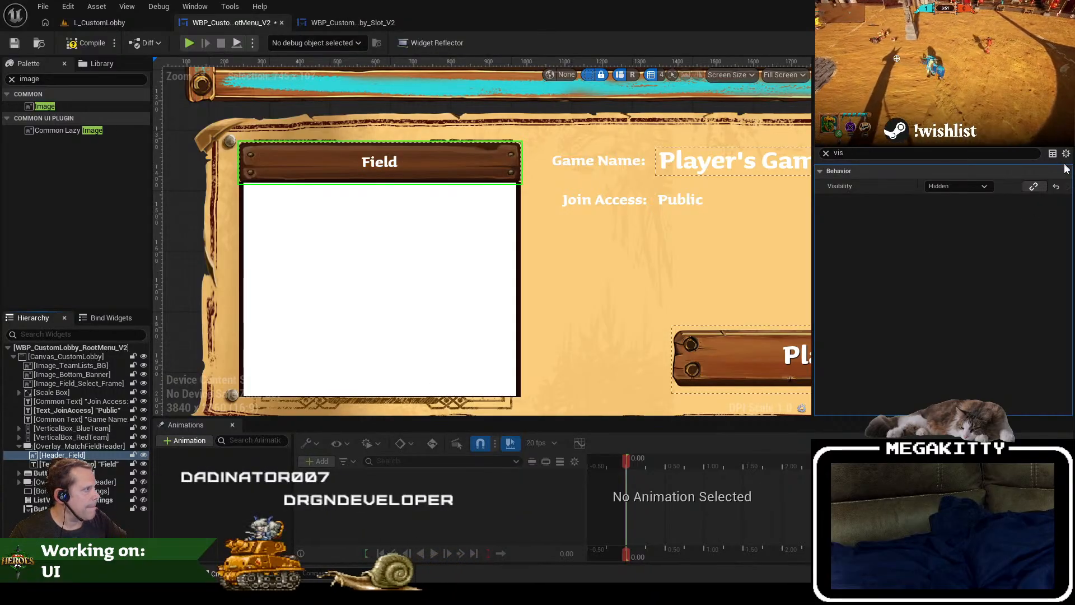
# Step: Set Header_Field's Visibility to Not Hit-Testable (Self Only), then turn off Overlay_MatchFieldHeader's designer display and set its Visibility to Hidden
pyautogui.click(958, 185)
pyautogui.click(953, 240)
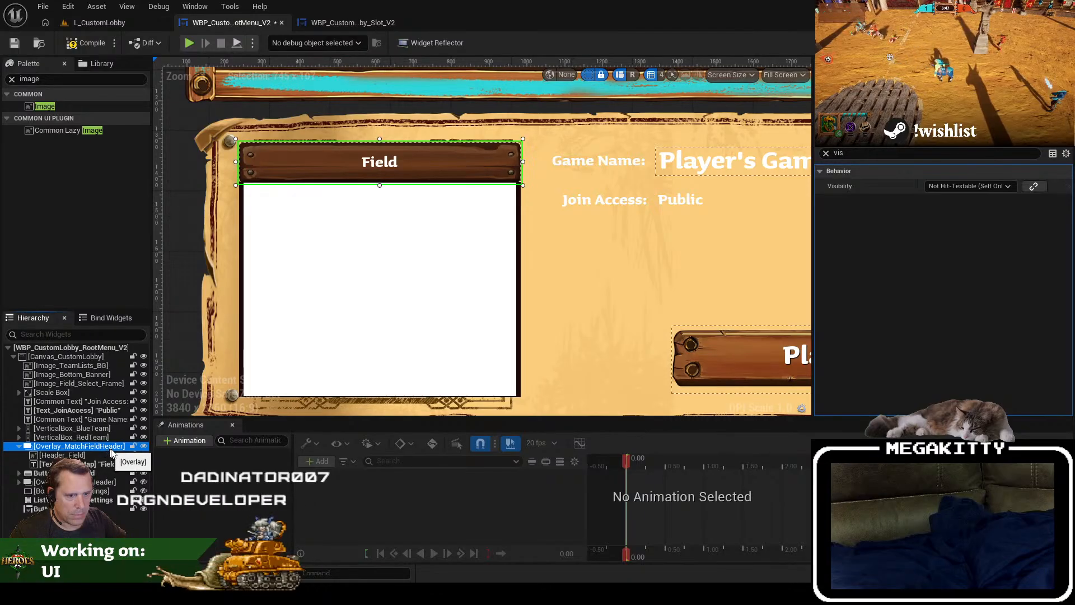
pyautogui.click(143, 447)
pyautogui.click(972, 185)
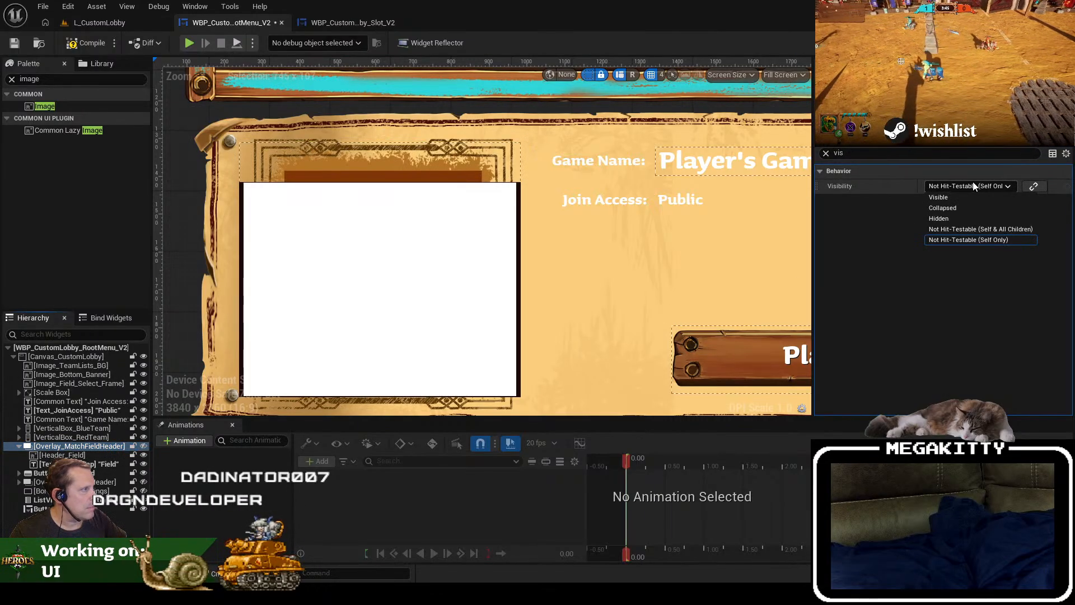
pyautogui.click(969, 219)
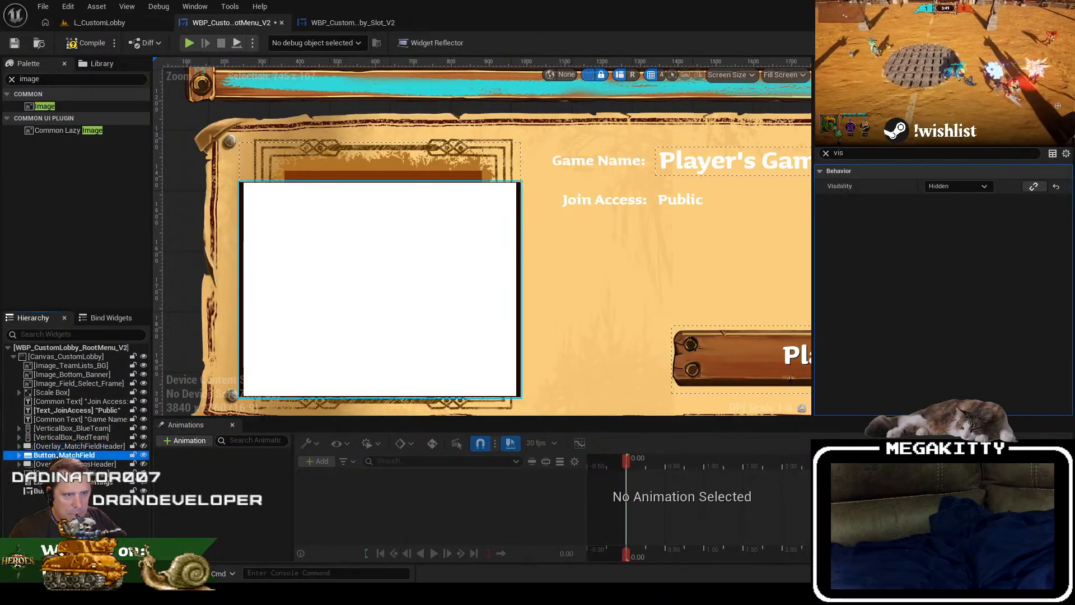
# Step: Resize Button_MatchField to about 511 by 541 inside the decorative frame, then compile and save the root menu widget
pyautogui.moveTo(238, 179); pyautogui.dragTo(282, 169)
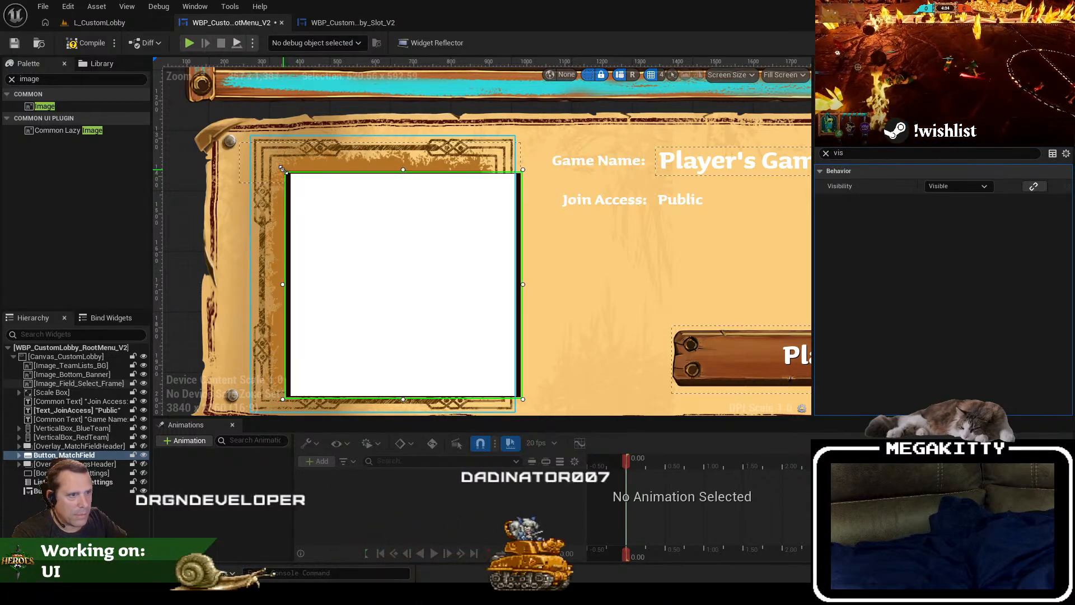
pyautogui.moveTo(524, 399); pyautogui.dragTo(483, 381)
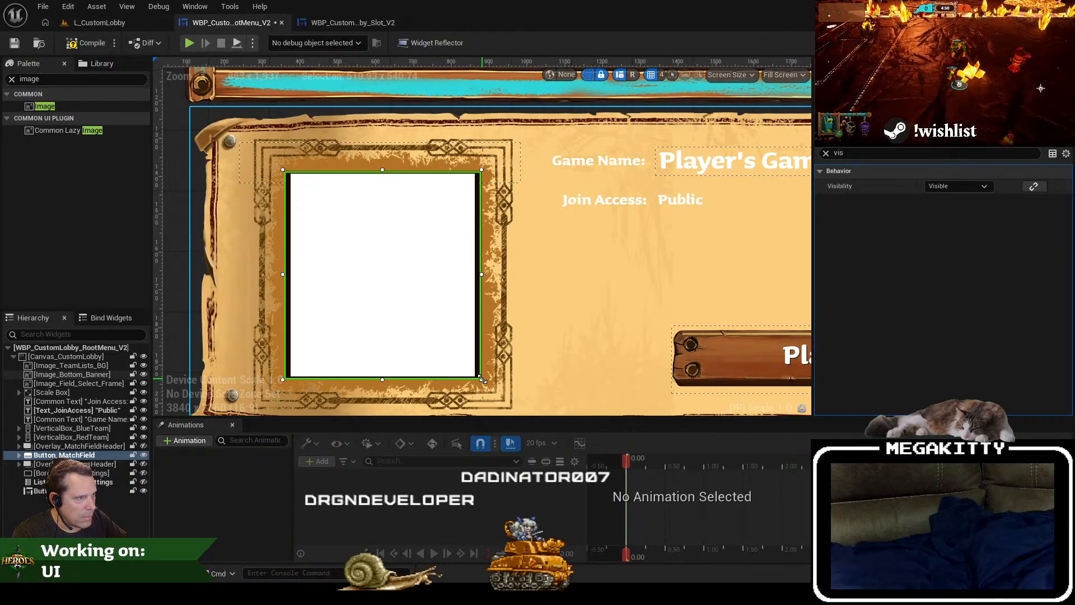
pyautogui.click(88, 44)
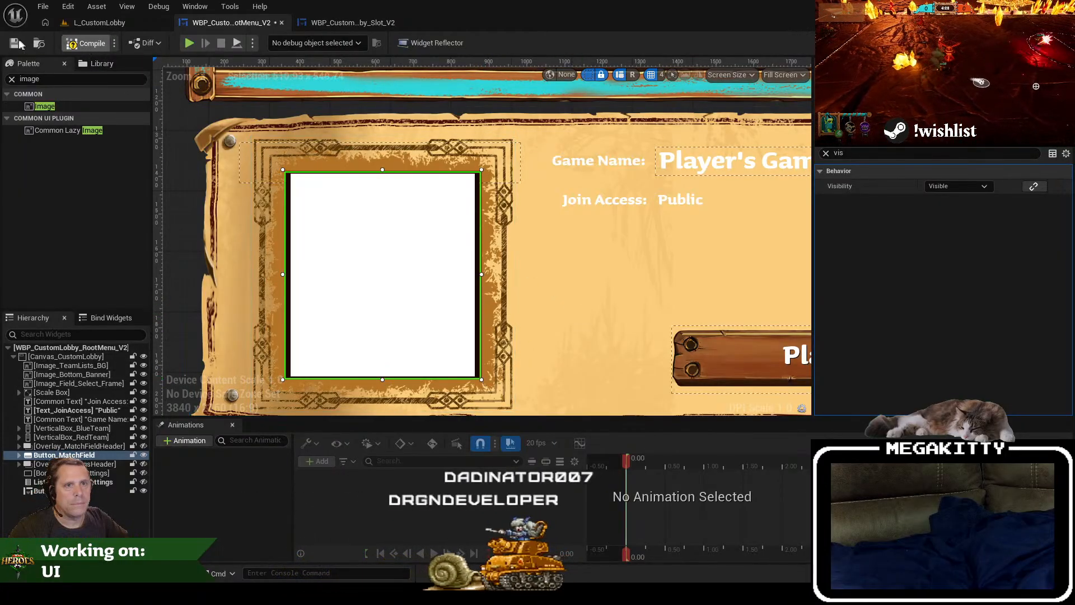
# Step: Play the L_CustomLobby level to check the resized match field button in game, stop the session and return to the root menu widget
pyautogui.click(106, 25)
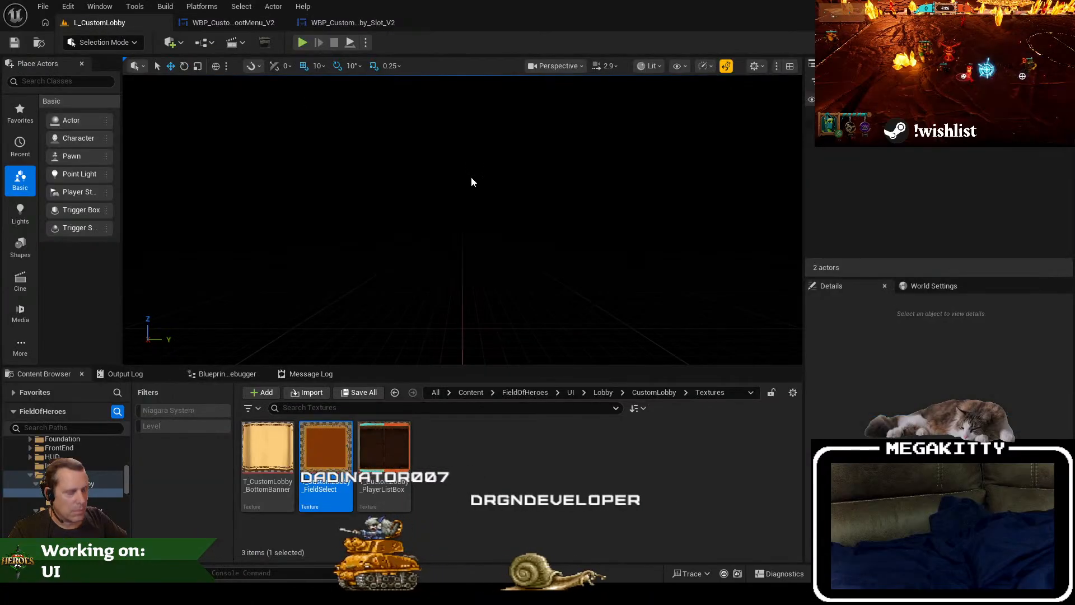
pyautogui.hotkey('alt', 'p')
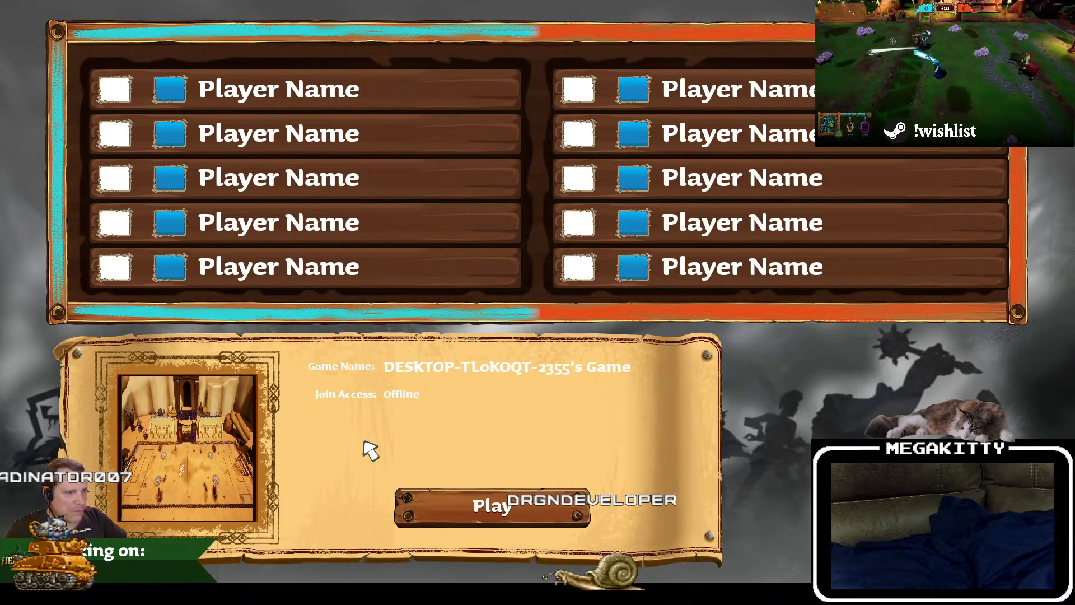
pyautogui.press('Escape')
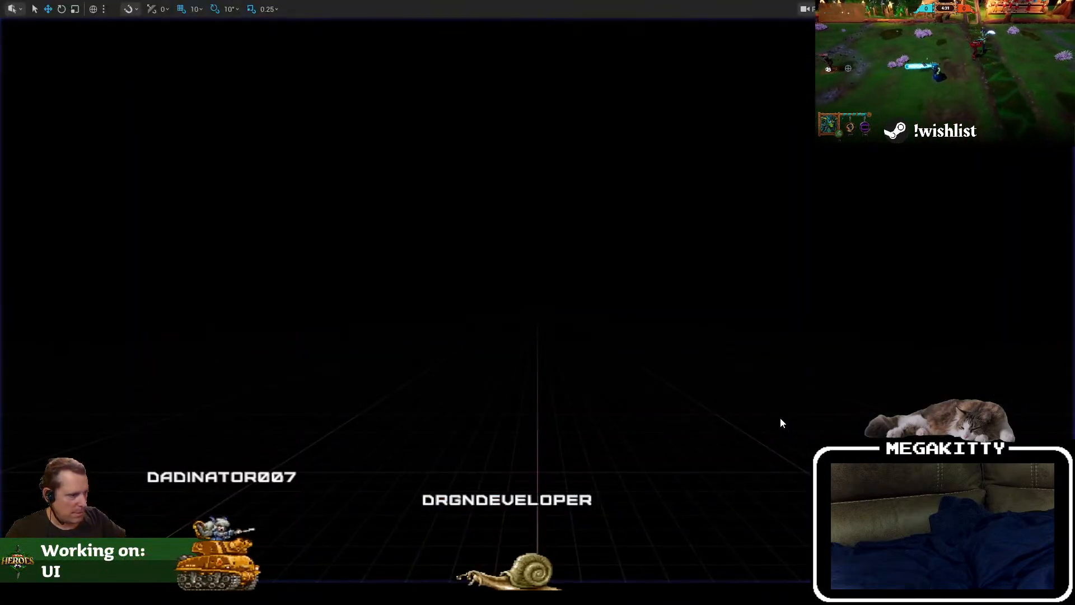
pyautogui.click(277, 25)
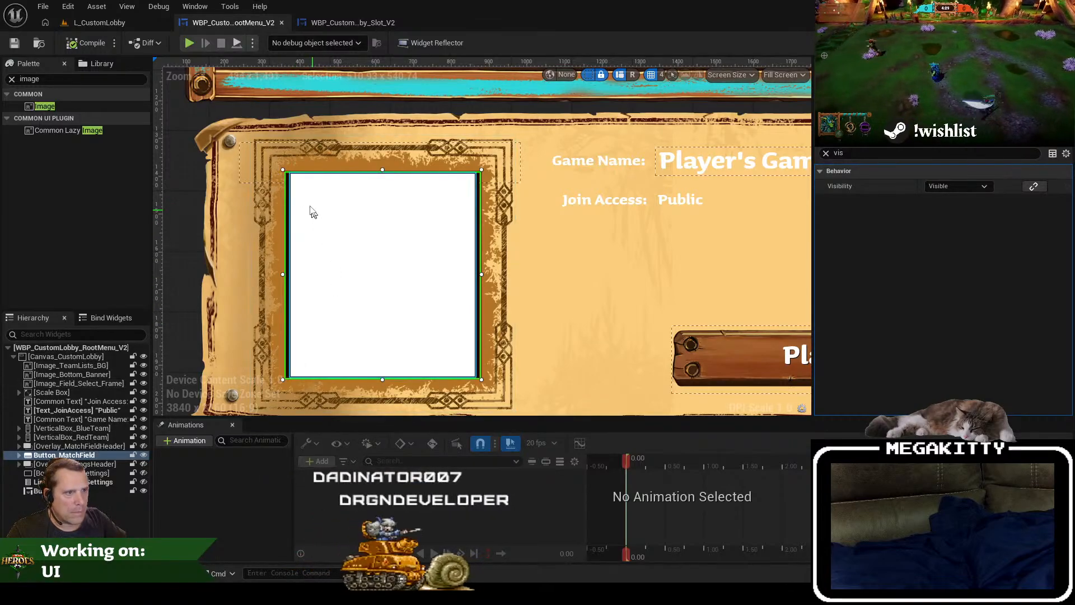
# Step: Shrink Button_MatchField to about 487 by 516 so the frame's inner brown border shows, then compile and save the widget
pyautogui.moveTo(284, 173); pyautogui.dragTo(287, 172)
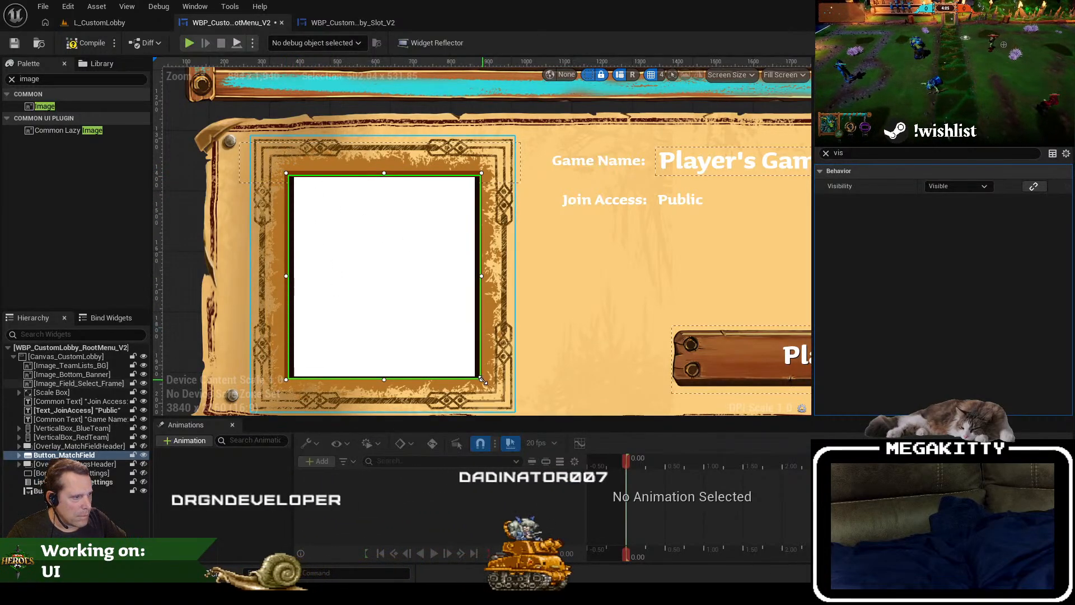
pyautogui.moveTo(482, 380); pyautogui.dragTo(478, 374)
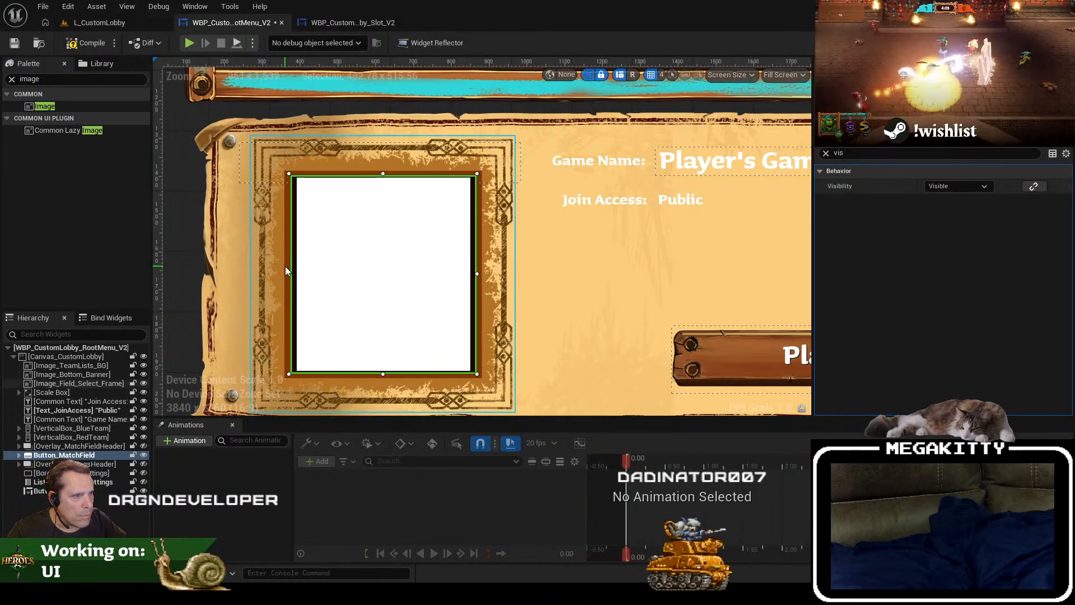
pyautogui.scroll(1, 287, 271)
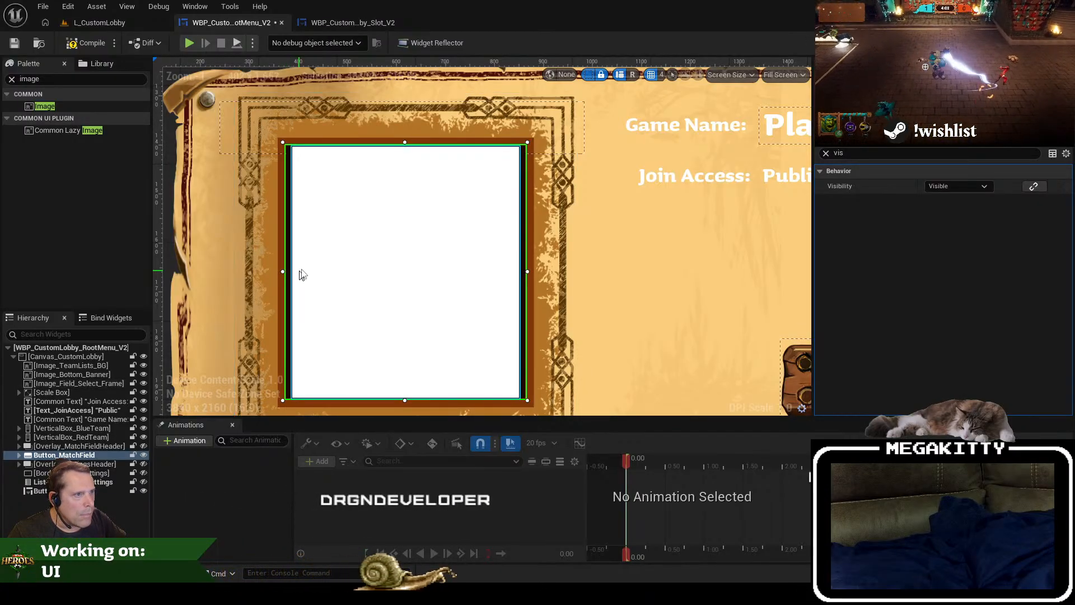
pyautogui.scroll(-1, 336, 257)
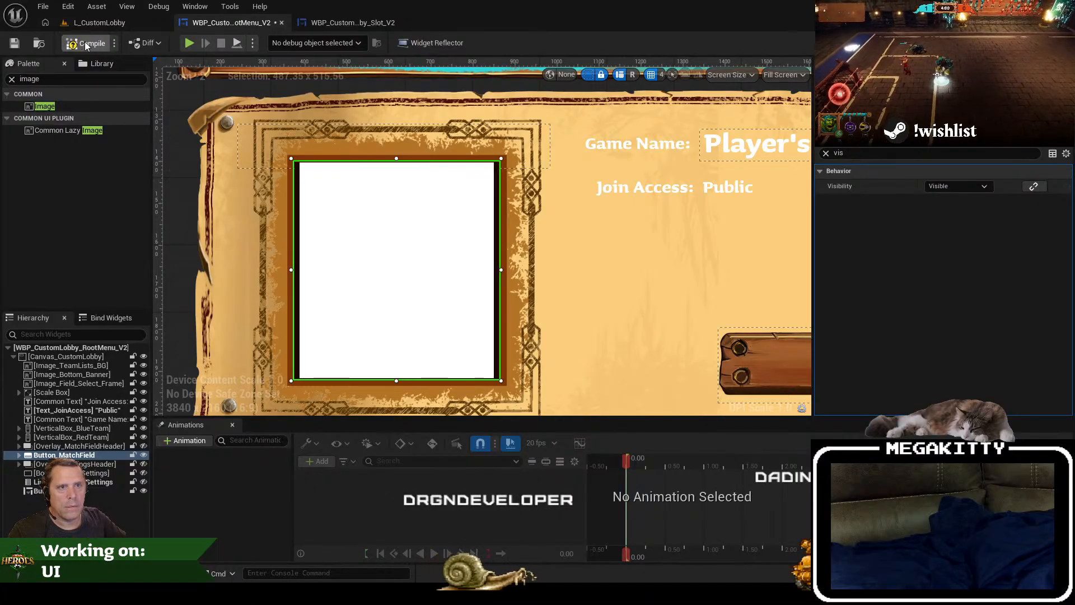
pyautogui.click(15, 44)
# Step: Play-test L_CustomLobby again to check the match field image's spacing within the frame, stop and return to the root menu widget
pyautogui.click(99, 22)
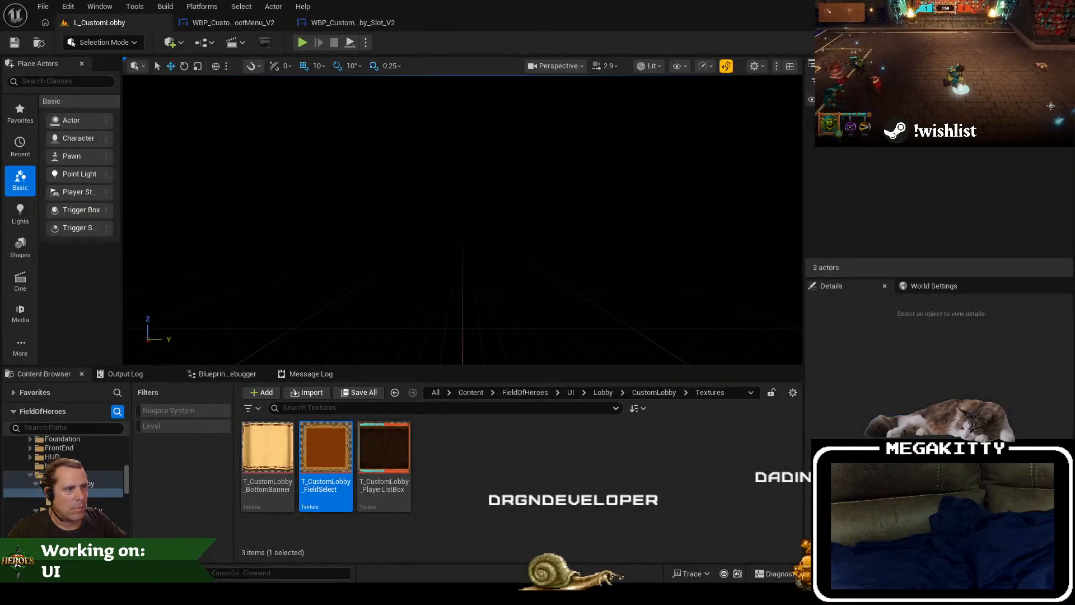
pyautogui.hotkey('alt', 'p')
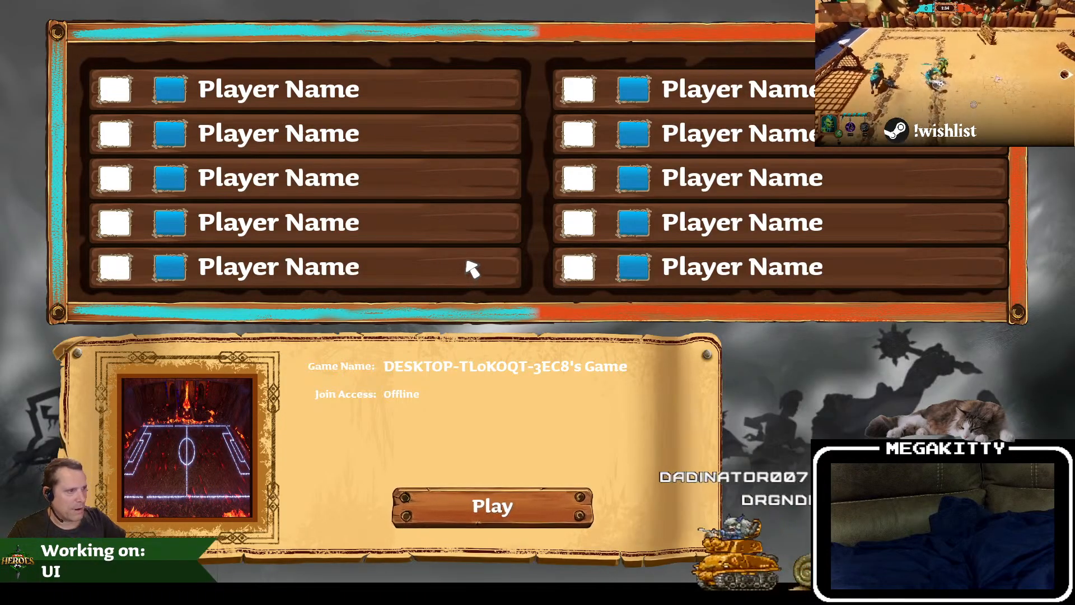
pyautogui.press('Escape')
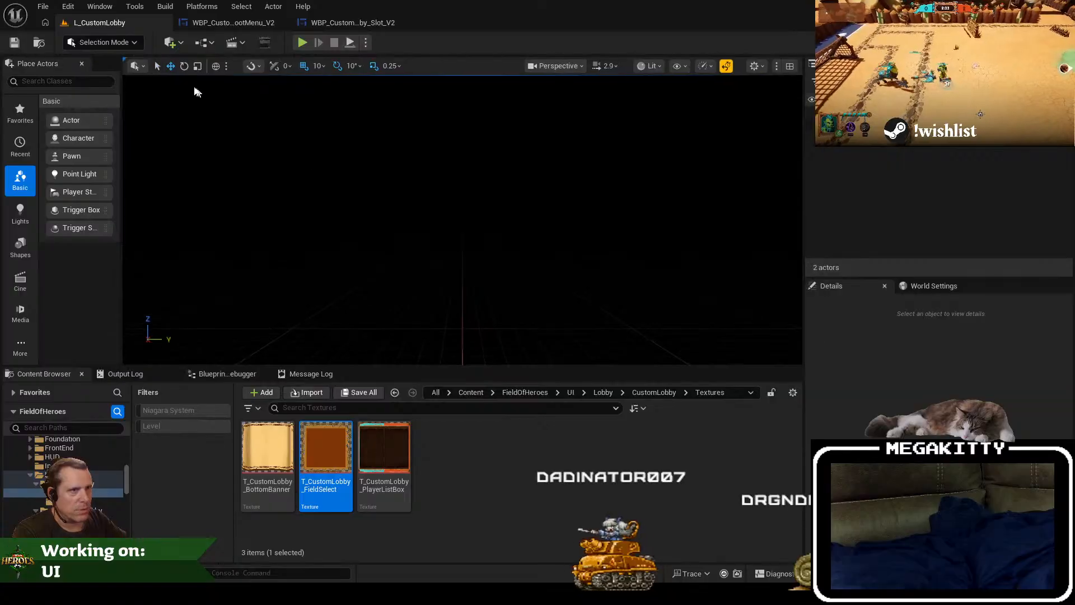
pyautogui.click(243, 22)
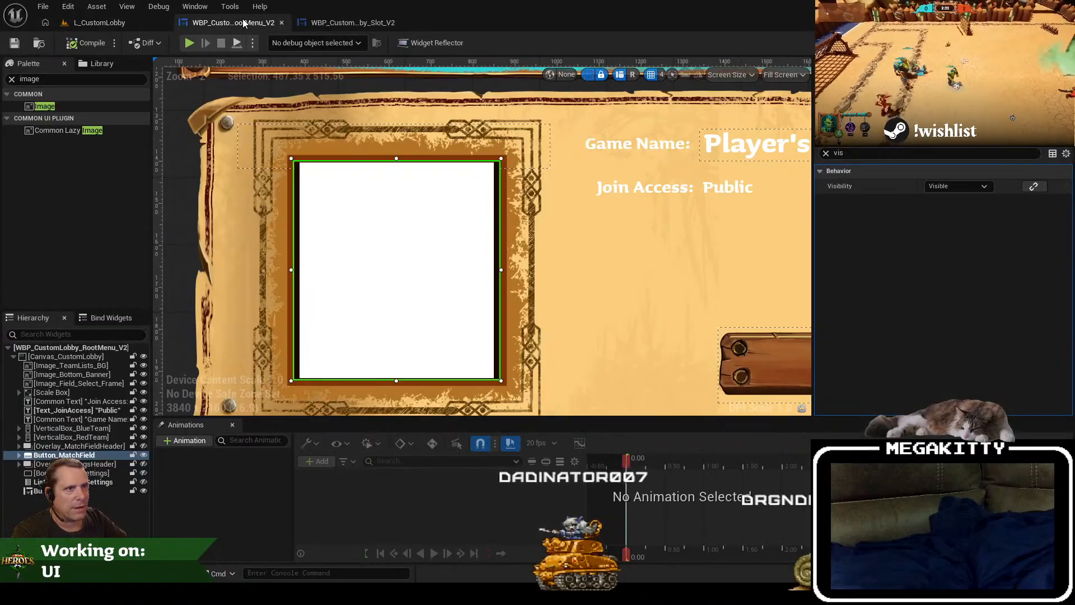
pyautogui.moveTo(520, 252); pyautogui.dragTo(454, 22)
pyautogui.moveTo(460, 159); pyautogui.dragTo(417, 421)
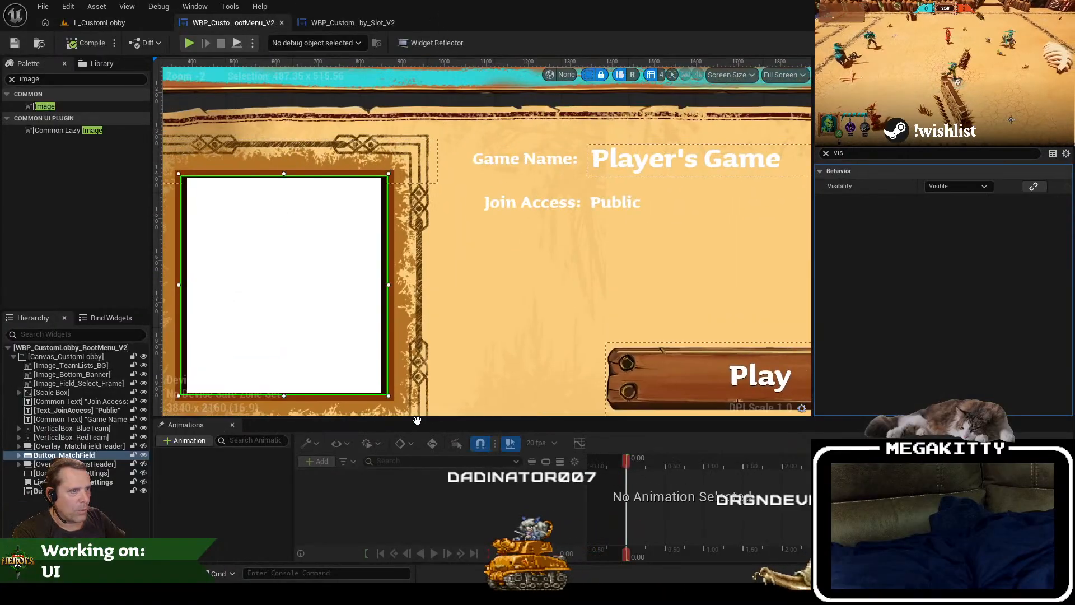
pyautogui.click(349, 22)
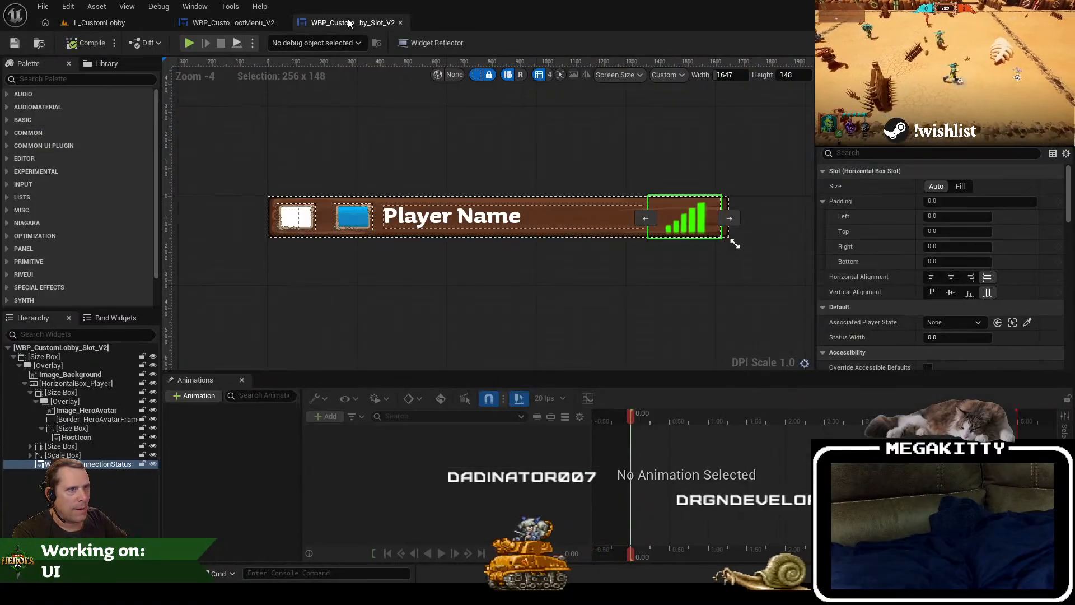
pyautogui.click(232, 23)
pyautogui.click(505, 207)
pyautogui.scroll(5, 504, 206)
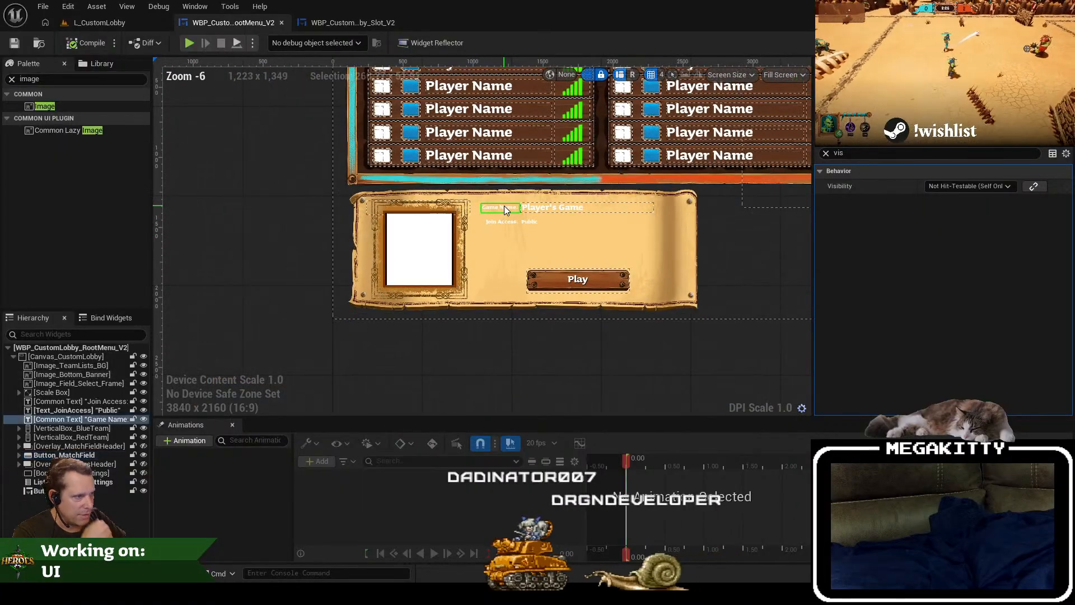
# Step: Open WBP_QuickPlayLobby from the project content, open its YourHero widget WBP_LobbyYourHero, and close WBP_QuickPlayLobby
pyautogui.click(93, 24)
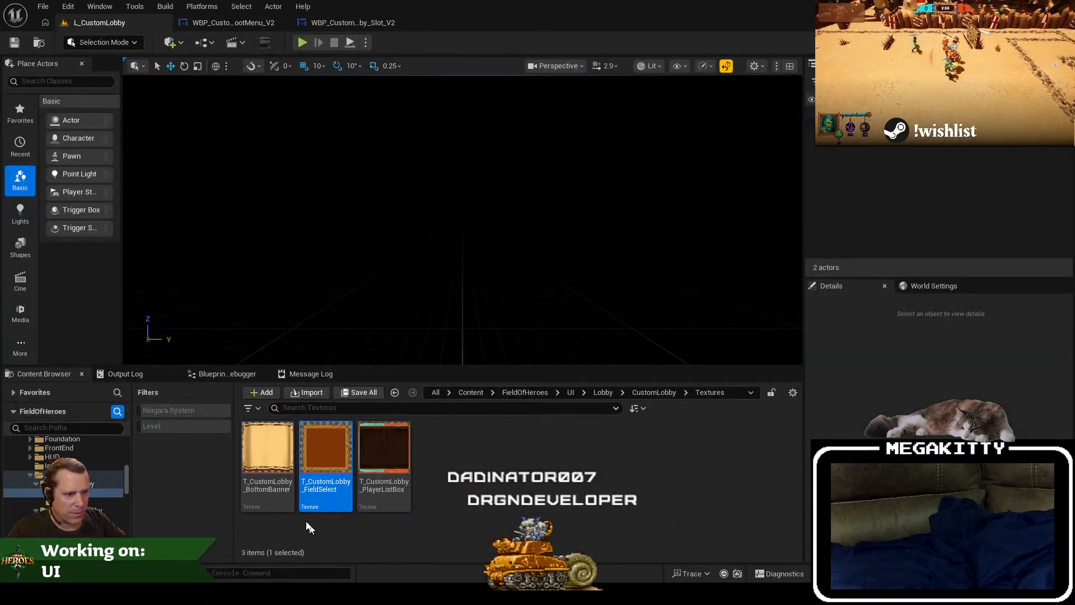
pyautogui.click(90, 511)
pyautogui.doubleClick(392, 453)
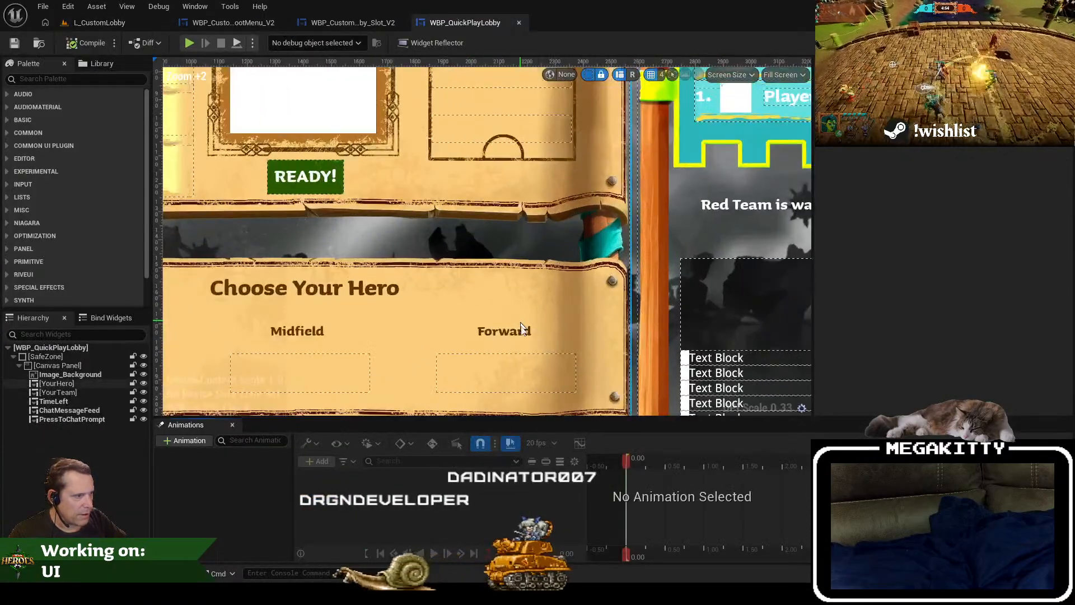
pyautogui.scroll(5, 492, 334)
pyautogui.click(56, 384)
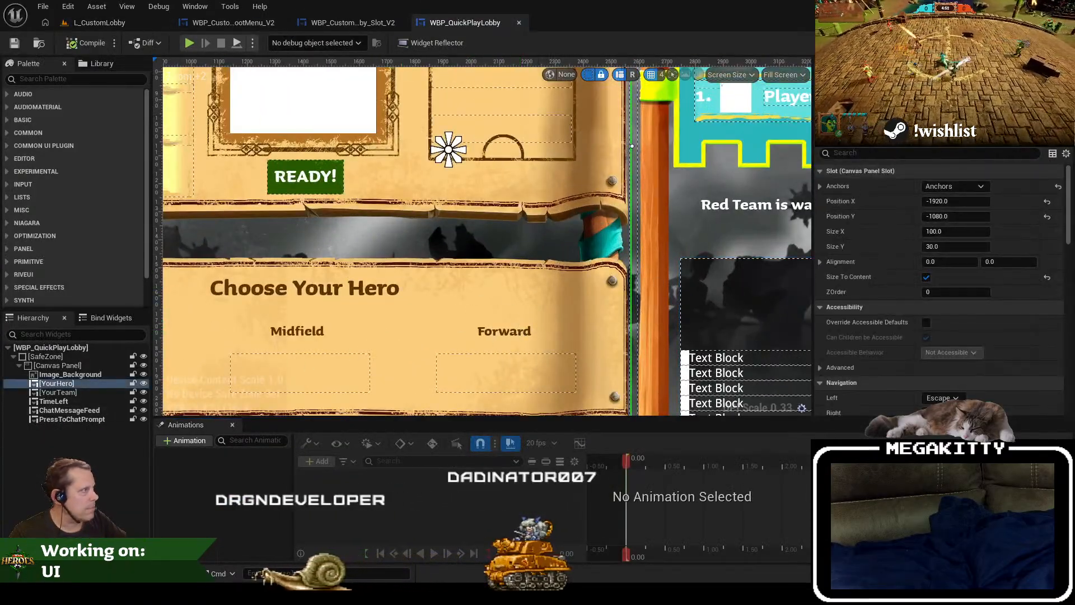
pyautogui.click(519, 23)
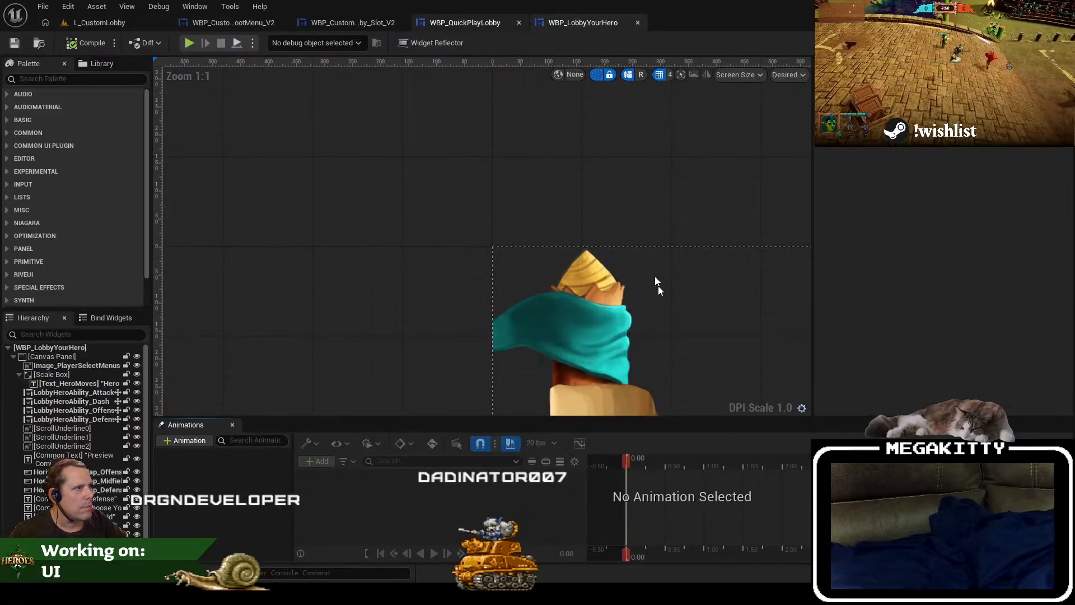
# Step: Copy the Color and Opacity value of the "Hero Moves" heading in WBP_LobbyYourHero
pyautogui.click(539, 196)
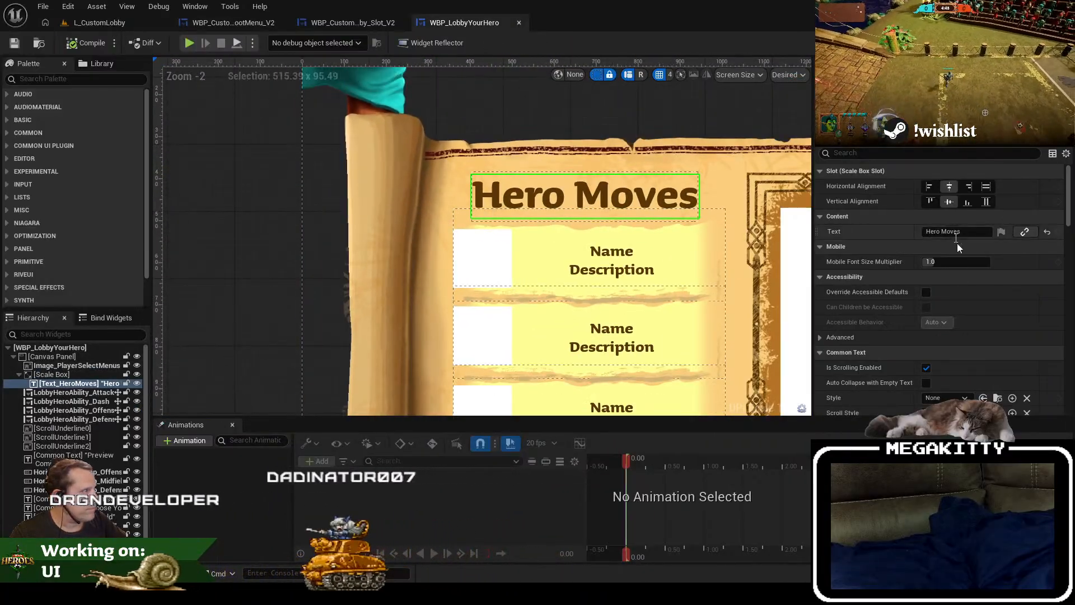
pyautogui.scroll(-5, 1002, 336)
pyautogui.rightClick(955, 261)
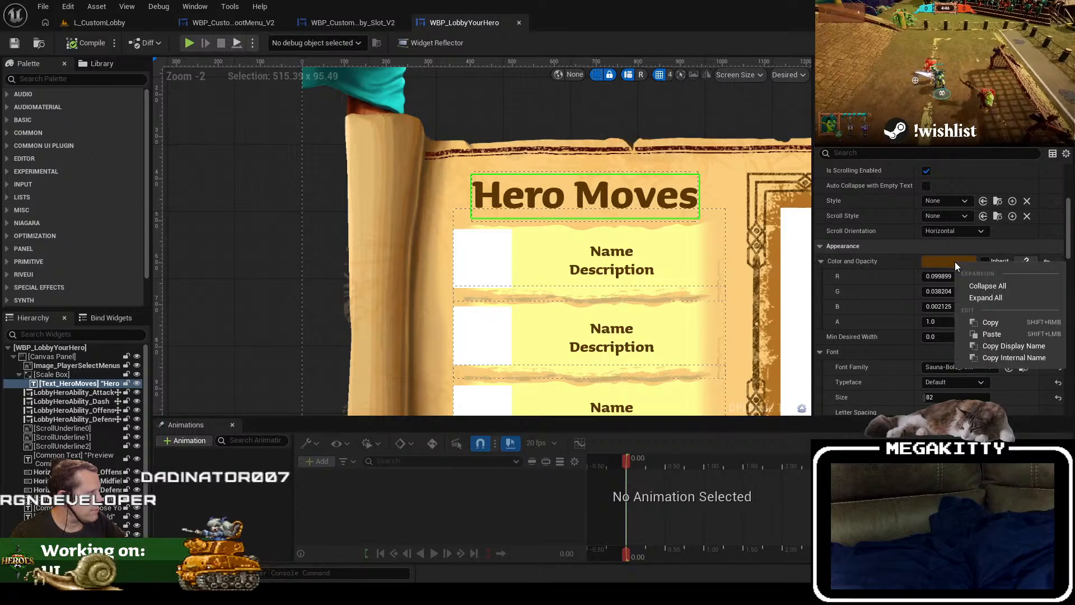
pyautogui.click(999, 323)
# Step: Paste the copied brown (R 0.099899, G 0.038204, B 0.002125) into the Color and Opacity of the root menu's "Game Name:" label
pyautogui.click(236, 25)
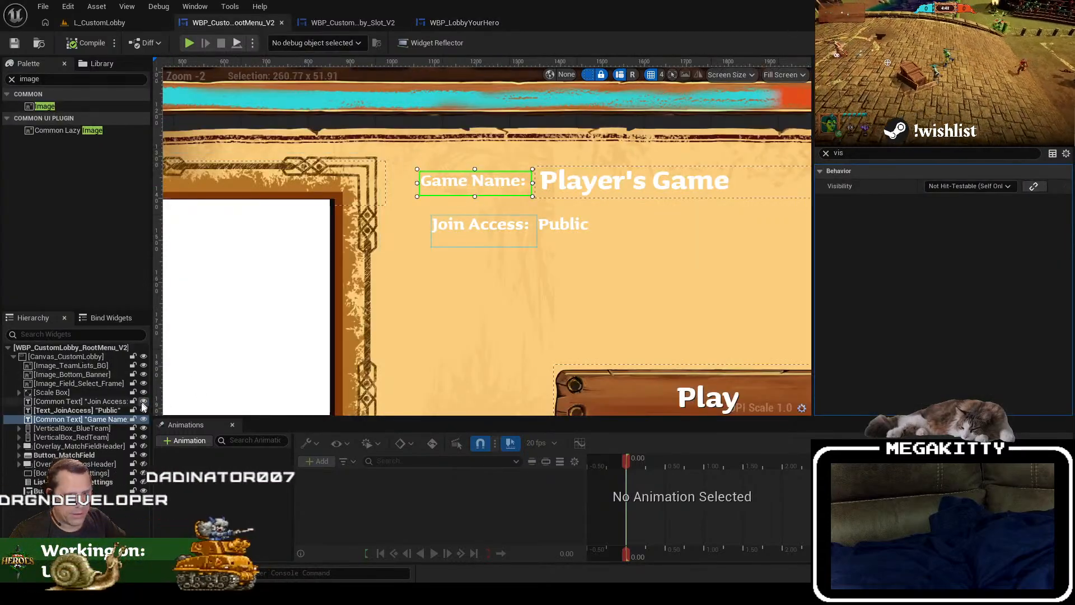
pyautogui.click(109, 420)
pyautogui.click(826, 153)
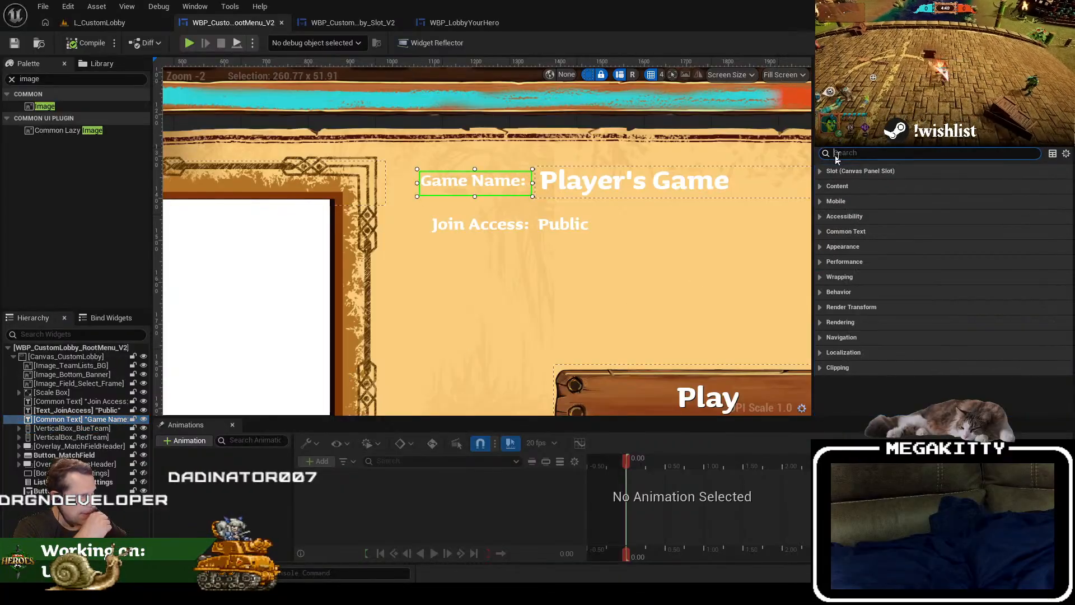
pyautogui.click(112, 420)
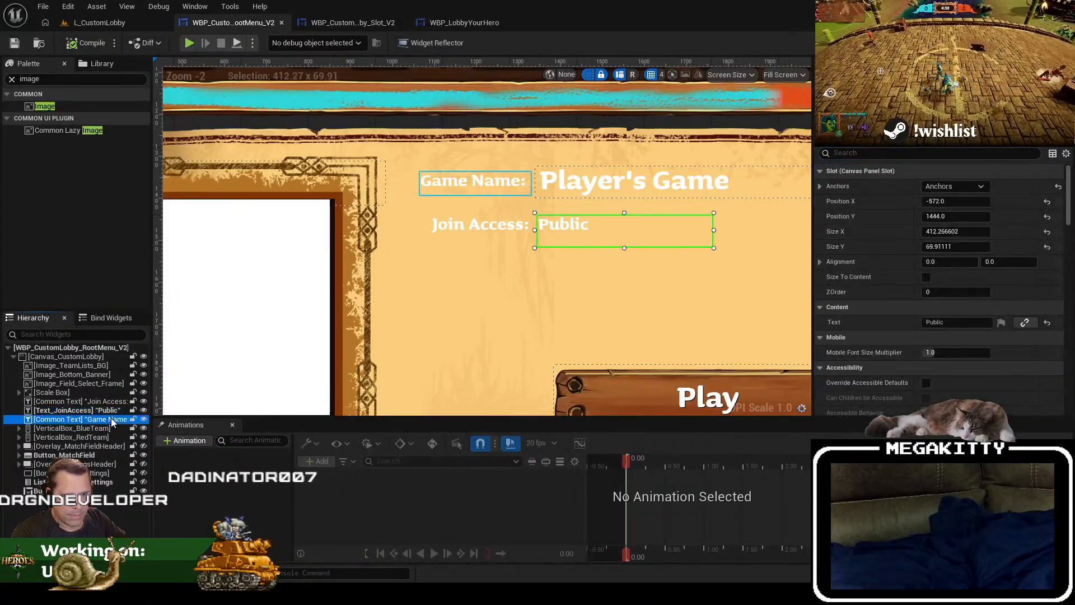
pyautogui.scroll(-8, 889, 187)
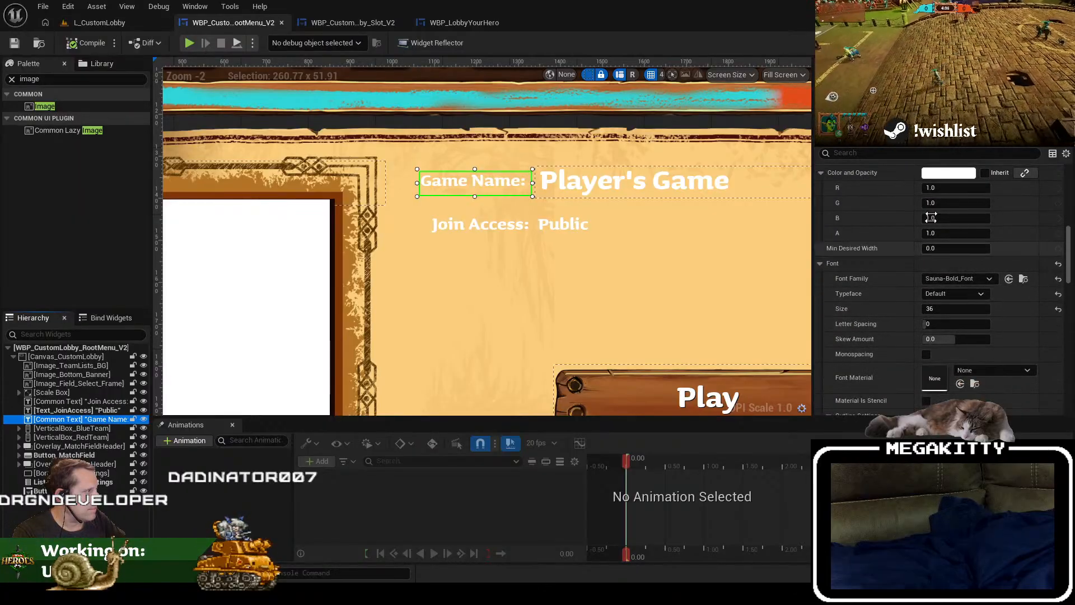
pyautogui.rightClick(946, 179)
pyautogui.click(977, 242)
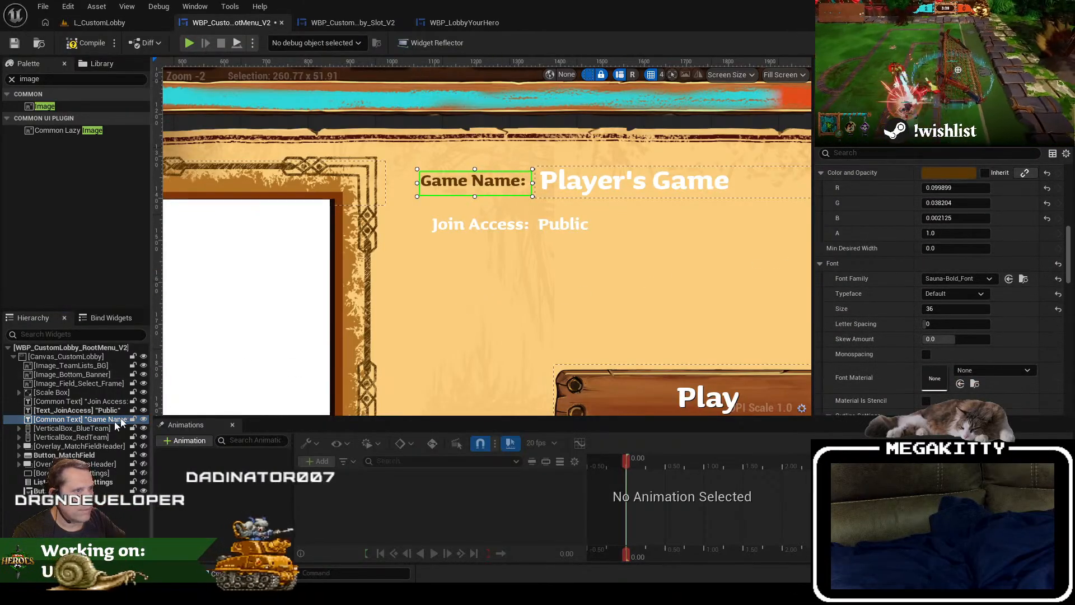
# Step: Apply the same copied brown Color and Opacity to the "Join Access:" label
pyautogui.click(79, 401)
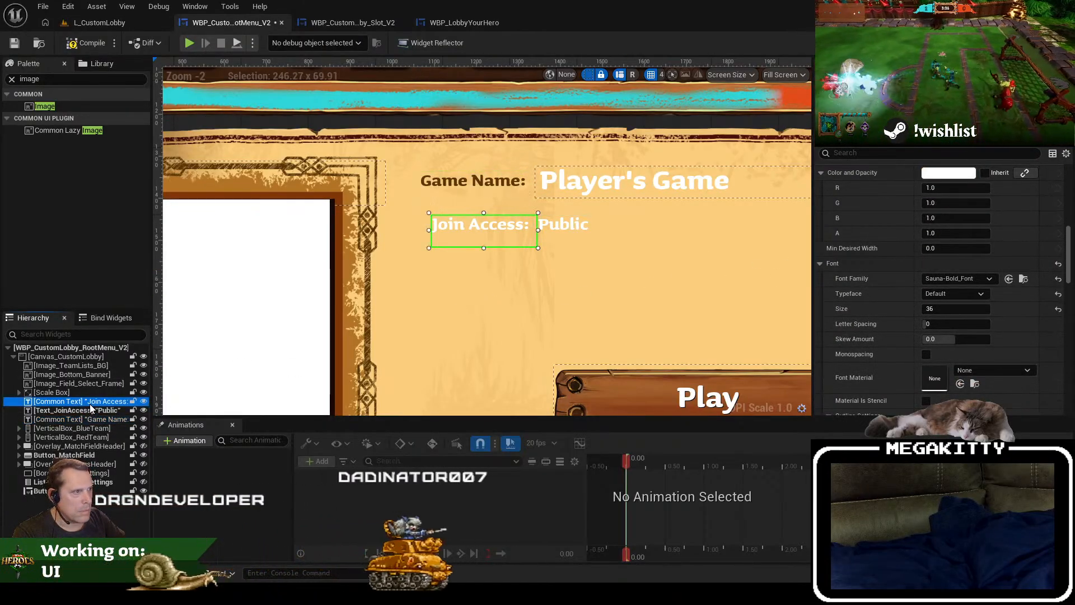
pyautogui.scroll(3, 966, 228)
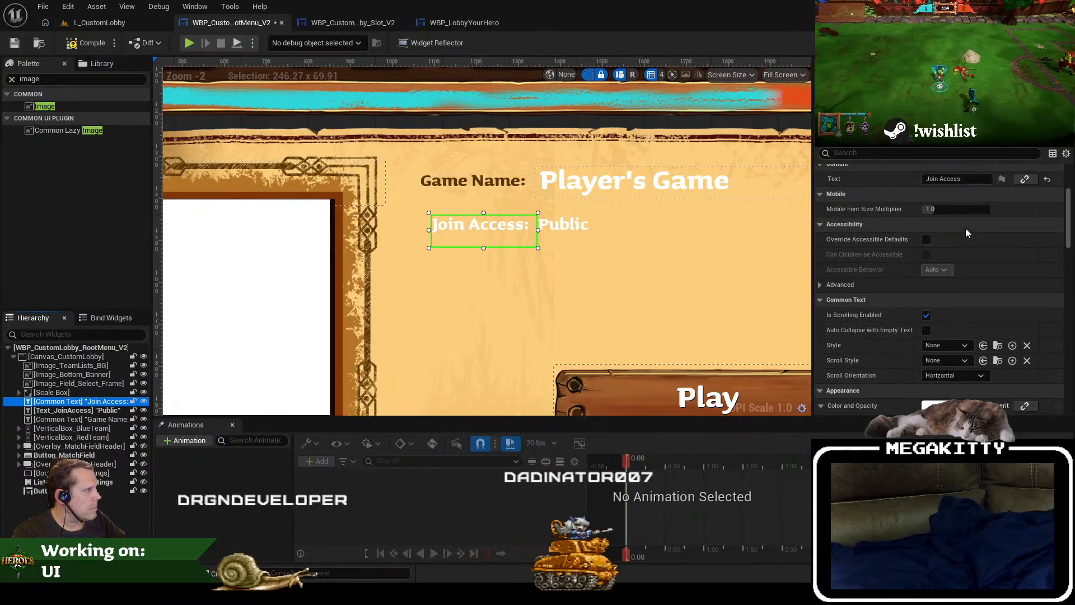
pyautogui.scroll(-2, 965, 228)
pyautogui.rightClick(952, 213)
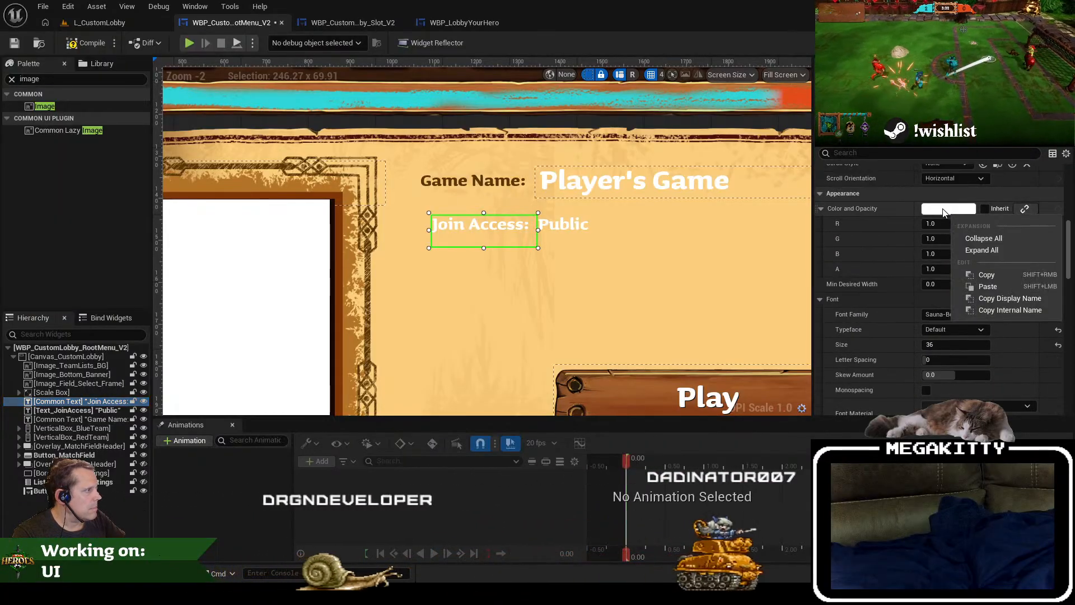
pyautogui.click(988, 286)
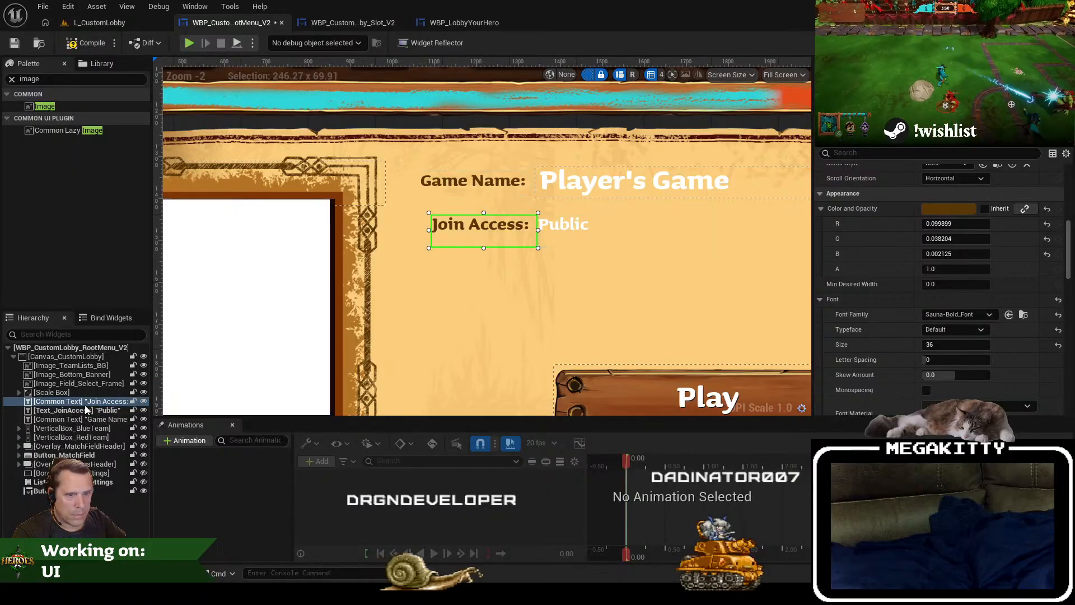
# Step: Paste the copied brown into the Color and Opacity of the "Public" join access text
pyautogui.rightClick(952, 213)
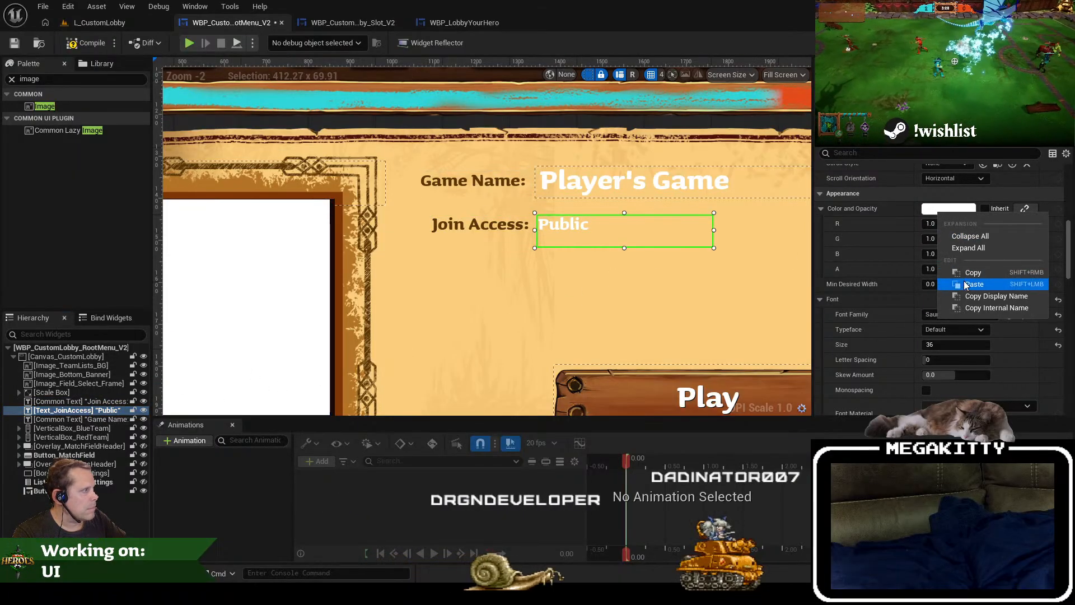
pyautogui.click(988, 286)
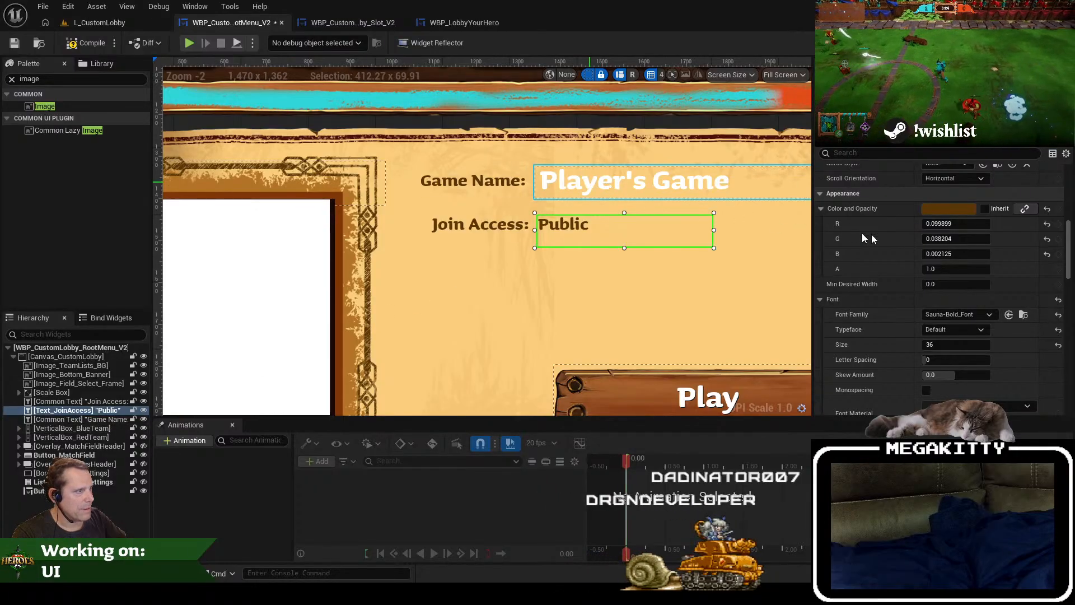
# Step: Paste the copied brown into the Text Style color of the "Player's Game" editable text, EditableText_GameName
pyautogui.click(590, 182)
pyautogui.scroll(19, 961, 253)
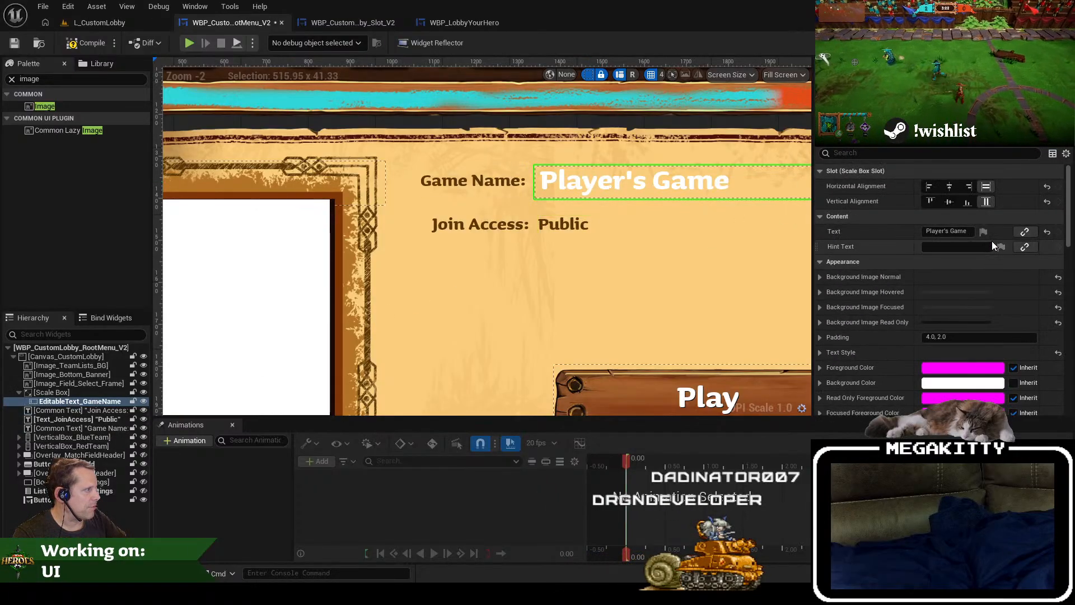
pyautogui.scroll(-15, 992, 241)
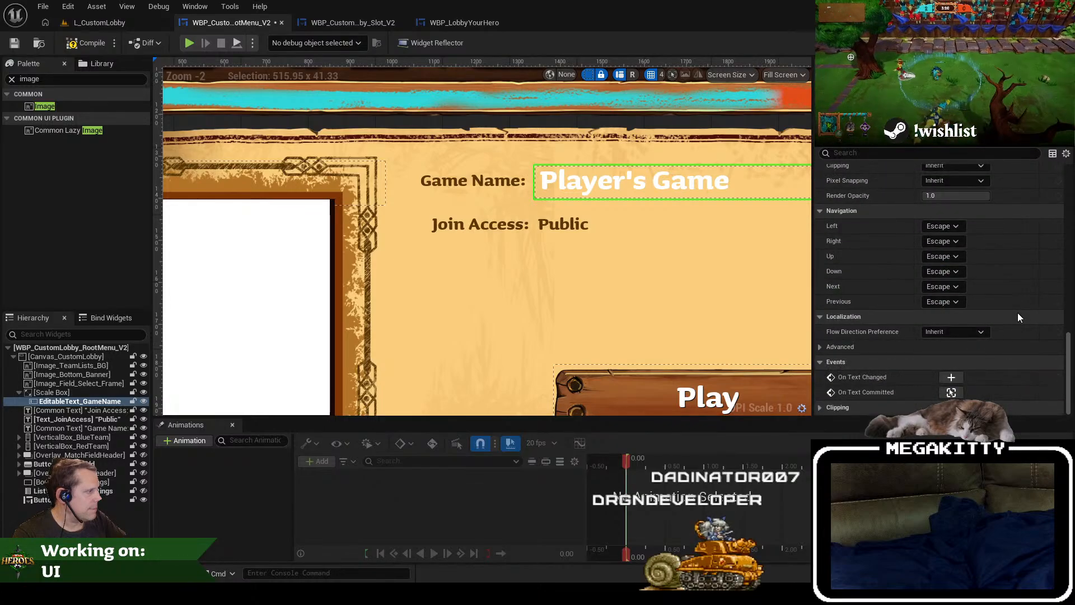
pyautogui.scroll(8, 1017, 312)
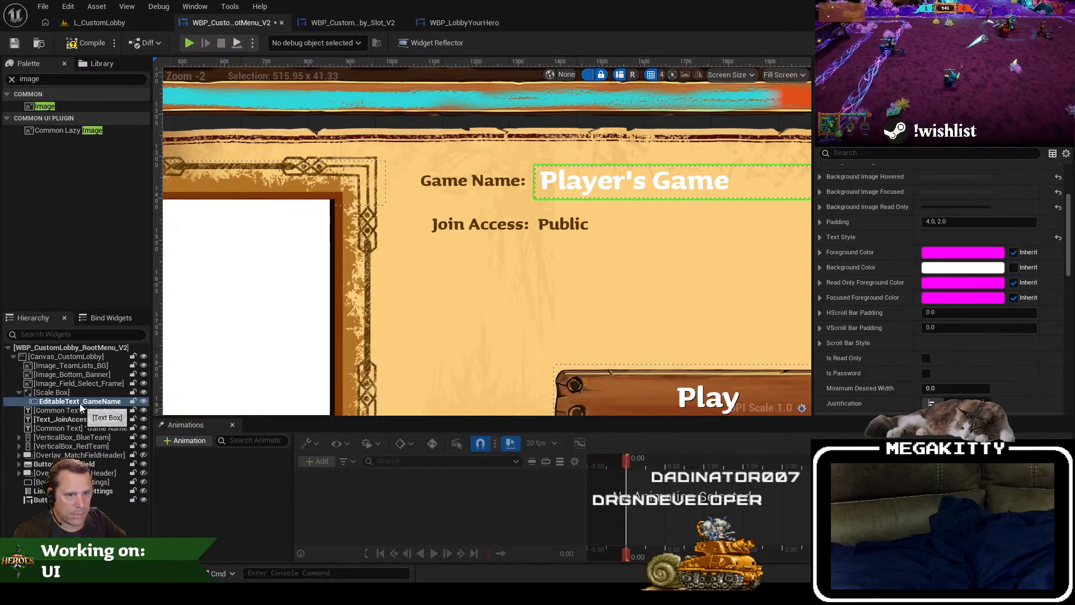
pyautogui.scroll(4, 980, 262)
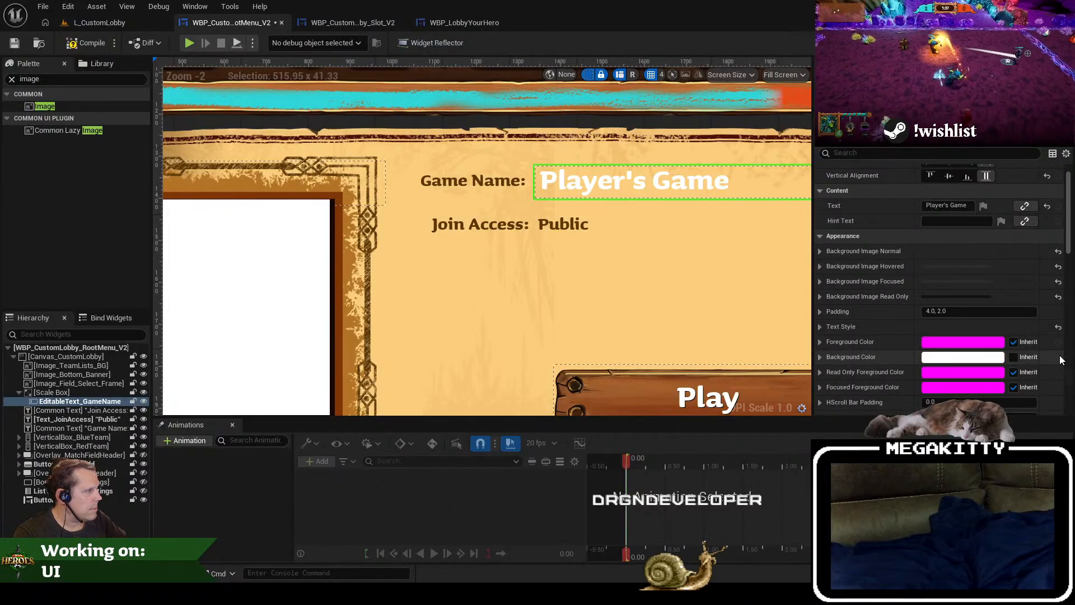
pyautogui.scroll(2, 975, 275)
pyautogui.click(824, 278)
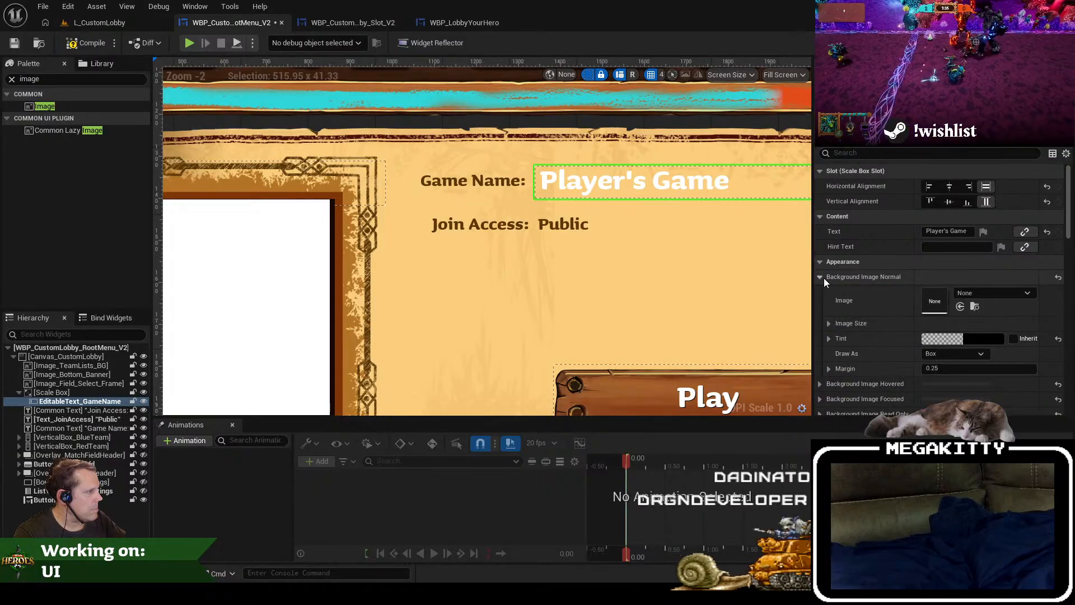
pyautogui.click(823, 278)
pyautogui.click(822, 293)
pyautogui.click(822, 293)
pyautogui.scroll(-2, 825, 292)
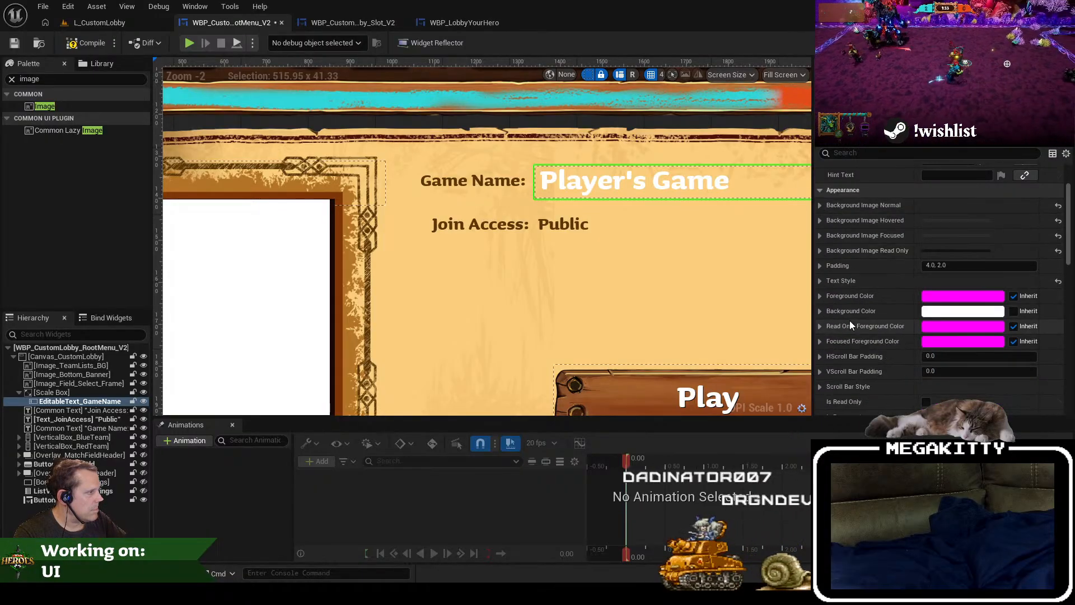
pyautogui.click(821, 281)
pyautogui.scroll(-3, 879, 324)
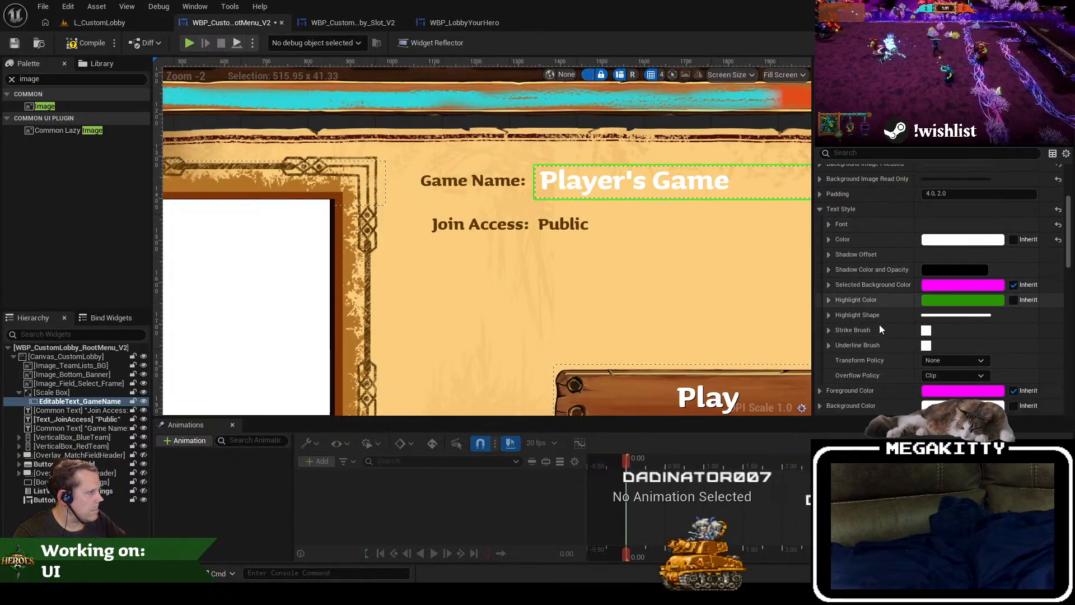
pyautogui.rightClick(941, 208)
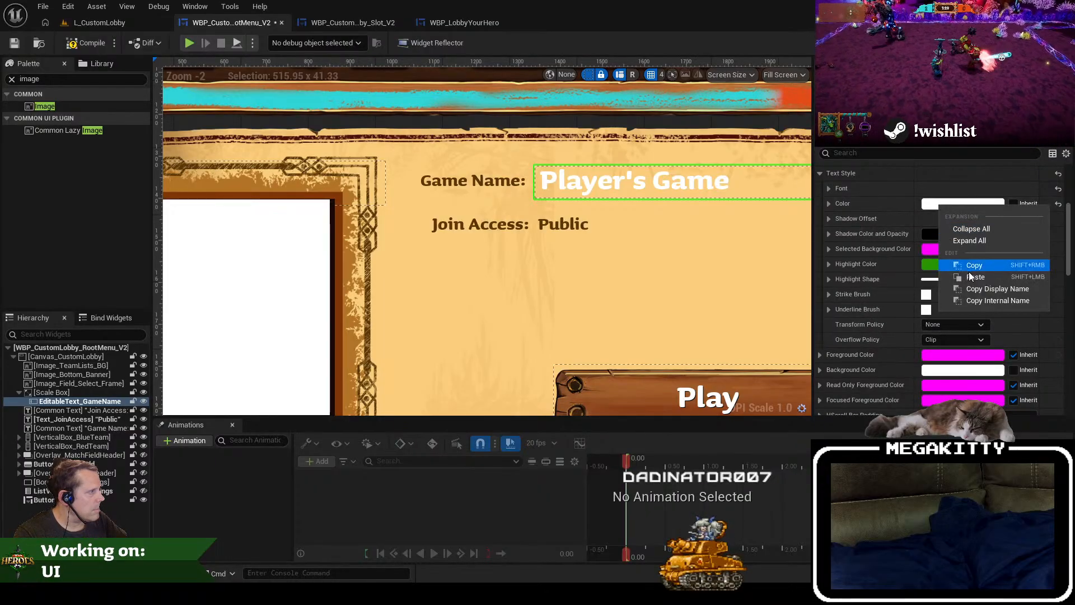
pyautogui.click(969, 271)
# Step: Save the custom lobby root menu widget
pyautogui.moveTo(676, 254); pyautogui.dragTo(552, 307)
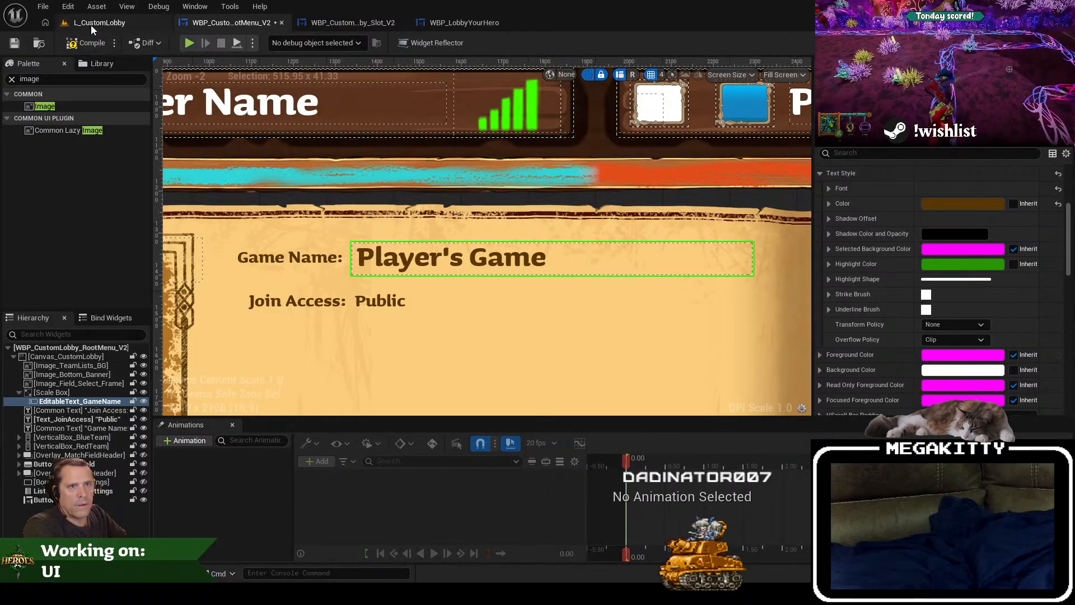
pyautogui.click(20, 43)
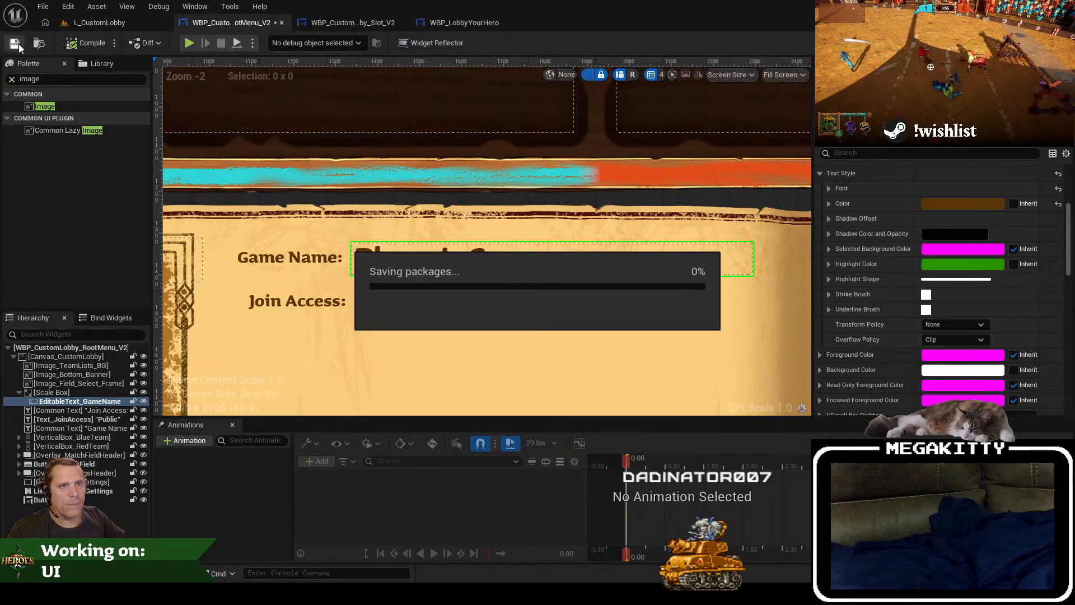
pyautogui.moveTo(361, 173); pyautogui.dragTo(435, 327)
pyautogui.scroll(-2, 431, 333)
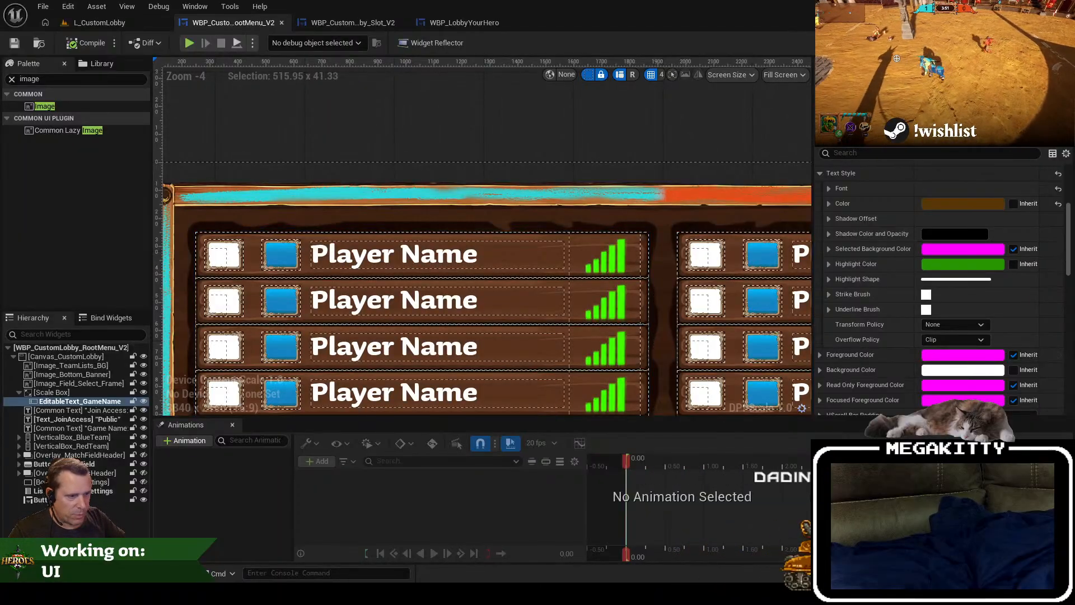
# Step: Switch to GIMP and open the recent file CustomLobbyPlayerLists_BG.xcf
pyautogui.hotkey('alt', 'Tab')
pyautogui.click(144, 45)
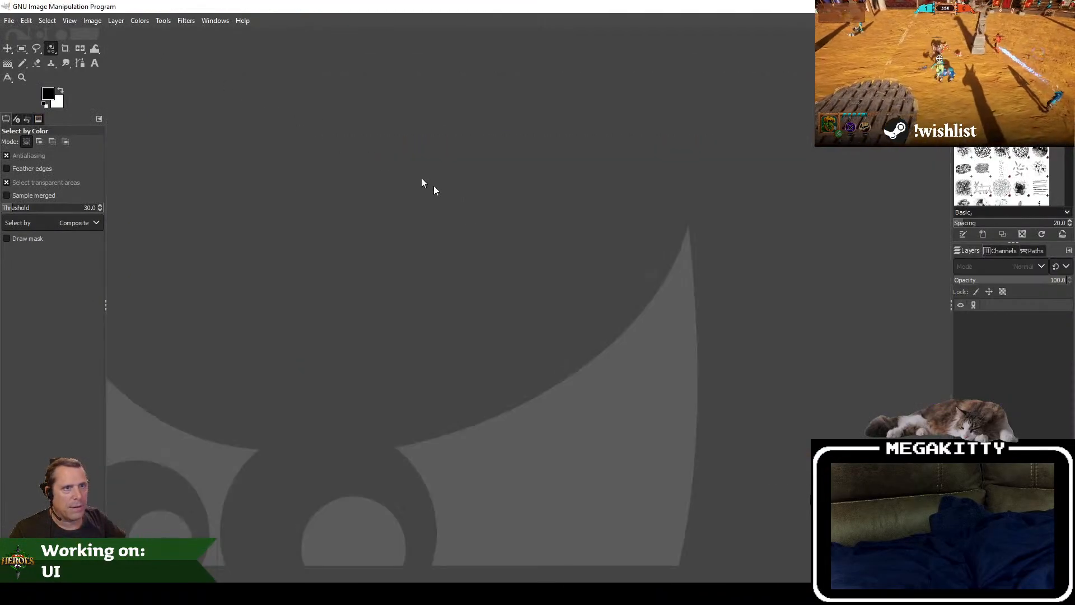
pyautogui.click(8, 20)
pyautogui.moveTo(77, 105)
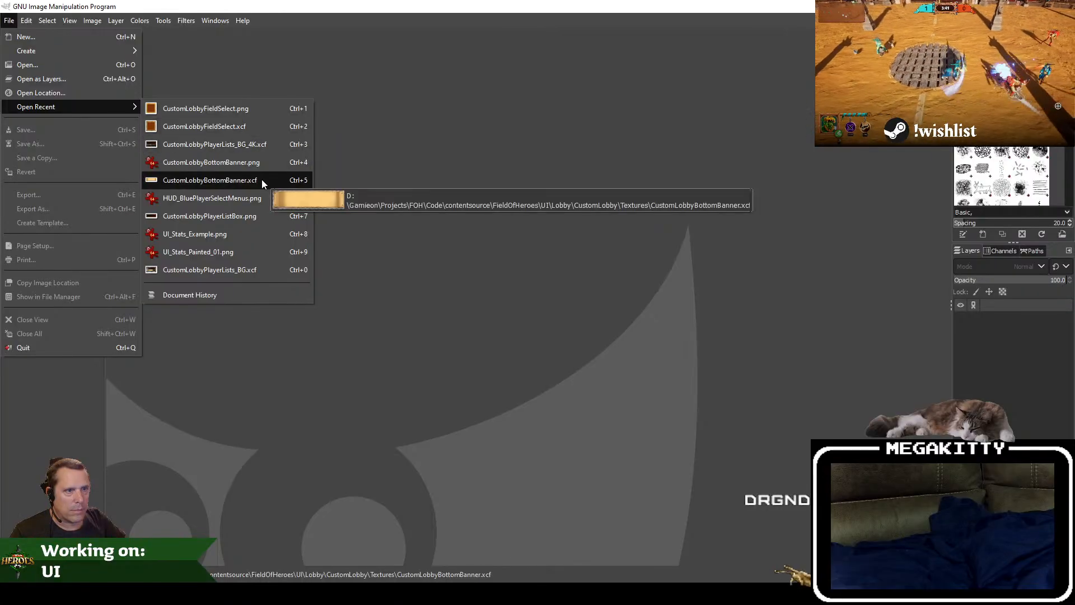
pyautogui.click(256, 274)
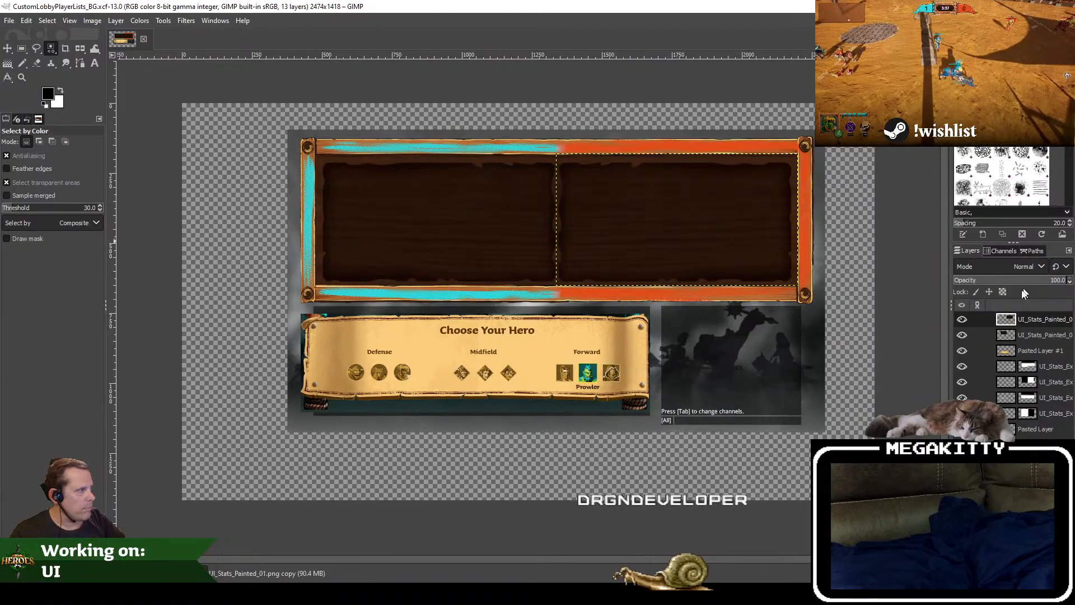
# Step: Hide the two uppermost UI_Stats_Painted layers that cover the wooden planks
pyautogui.click(961, 319)
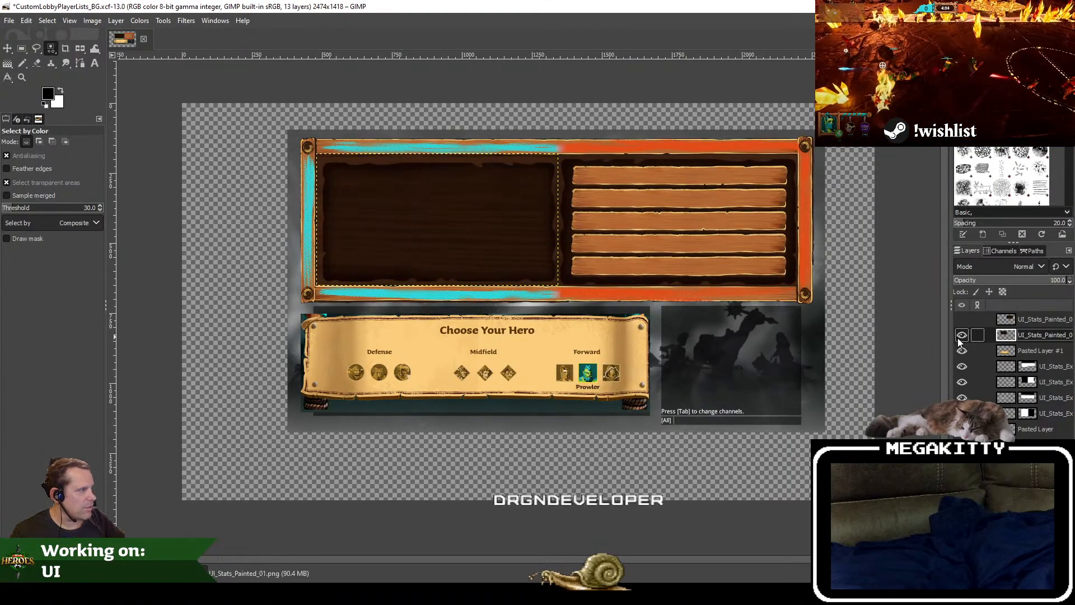
pyautogui.click(962, 335)
pyautogui.scroll(2, 378, 180)
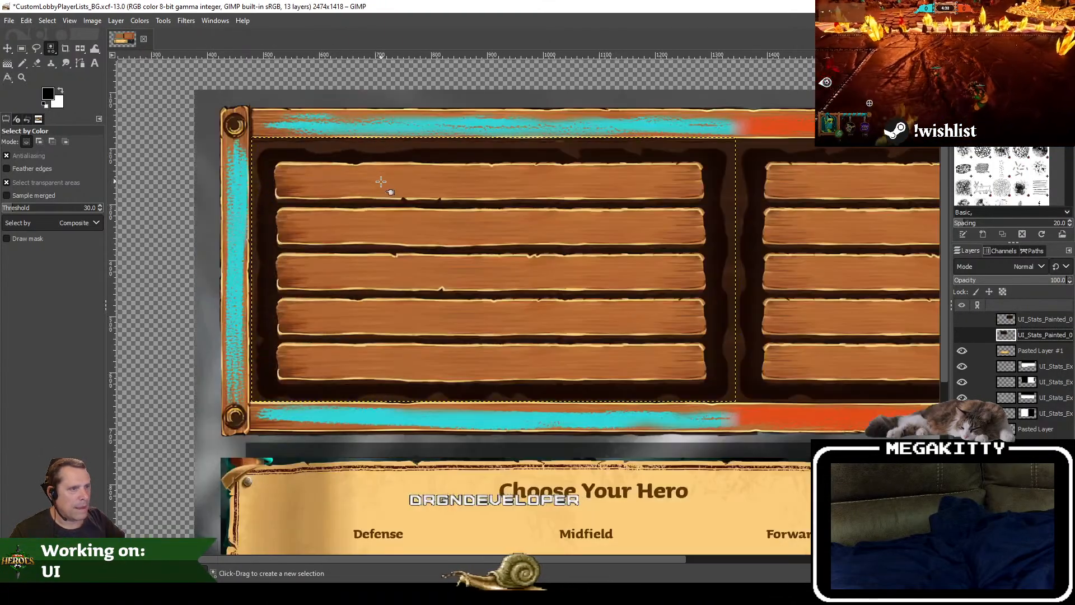
# Step: Make a rectangular selection of about 779 × 81 px around the uppermost plank of the blue team's list
pyautogui.moveTo(484, 187); pyautogui.dragTo(428, 221)
pyautogui.scroll(1, 330, 218)
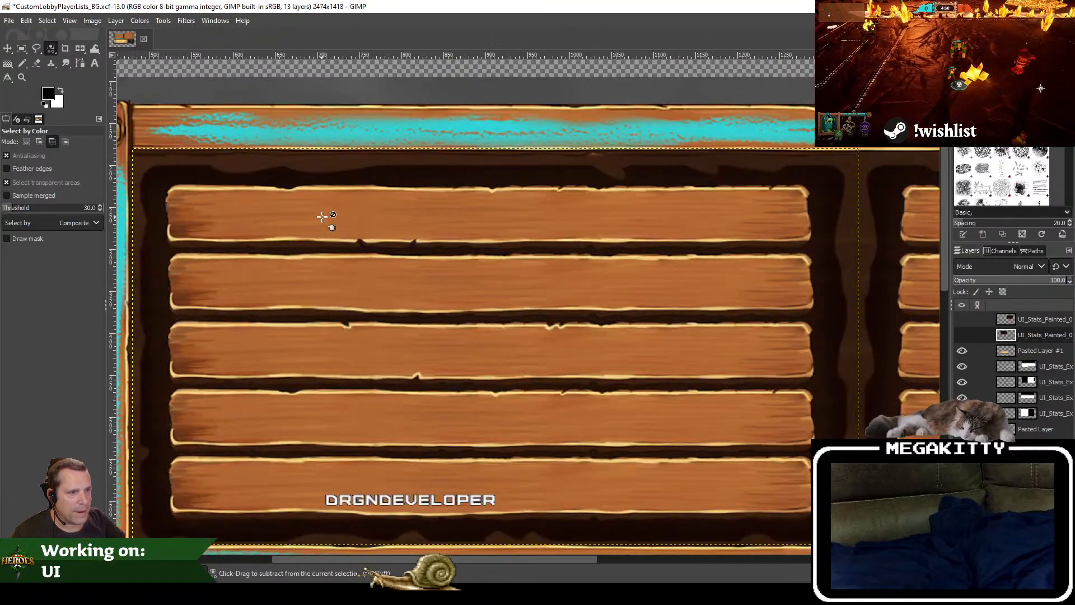
pyautogui.click(23, 51)
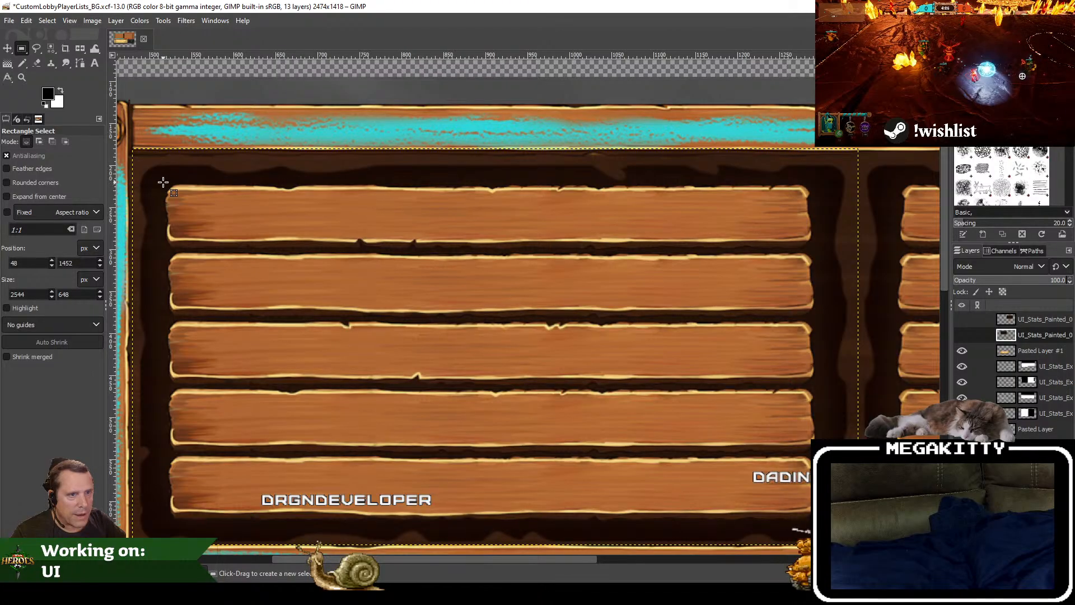
pyautogui.moveTo(162, 184); pyautogui.dragTo(816, 250)
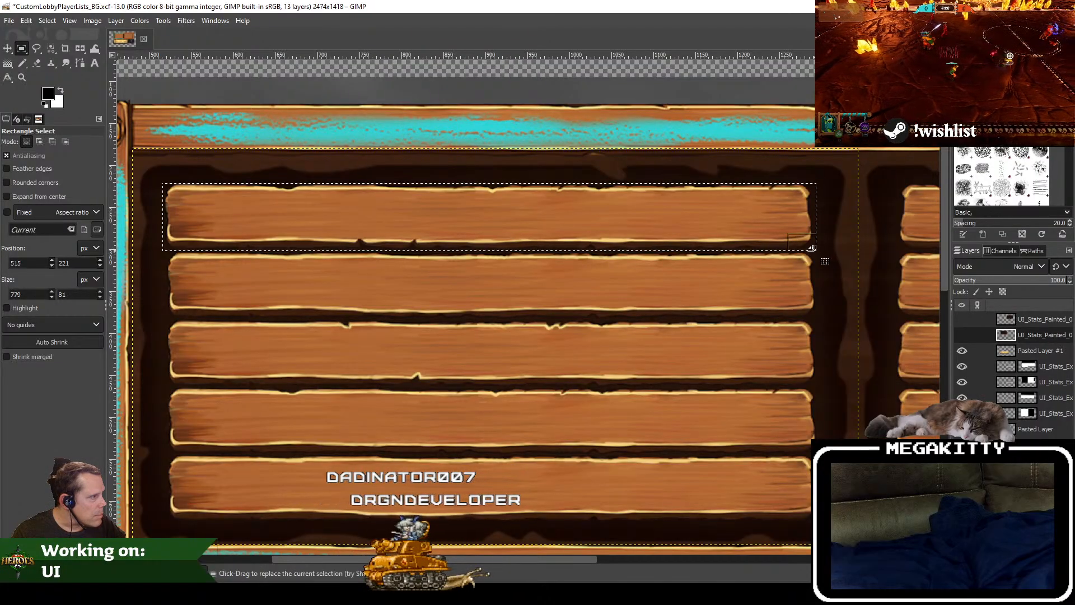
# Step: Try to create a new image from the selected area of the hidden layer, and discard that image
pyautogui.hotkey('ctrl', 'c')
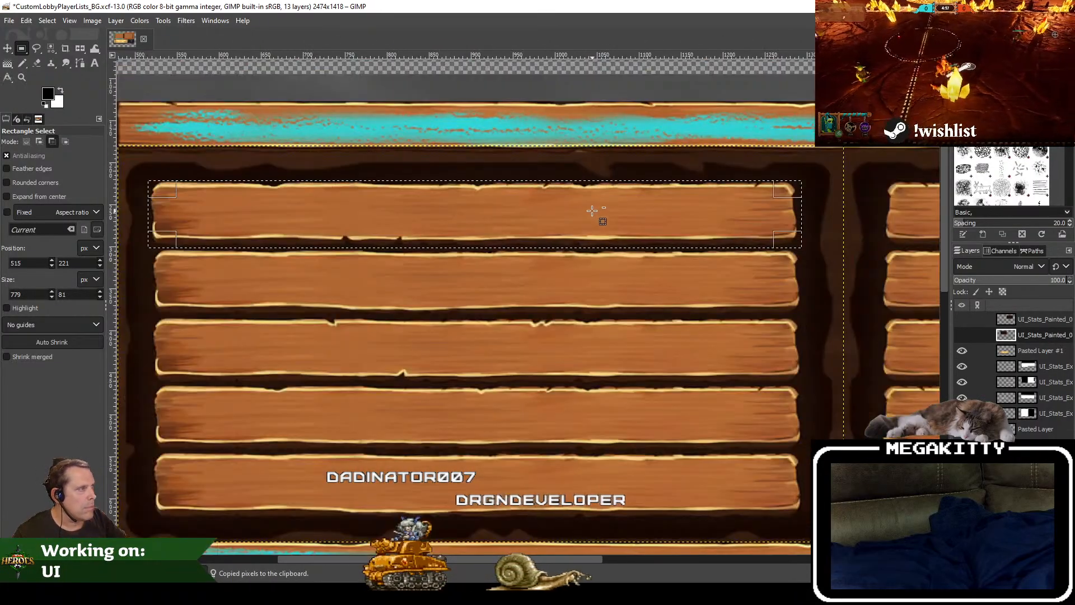
pyautogui.click(9, 20)
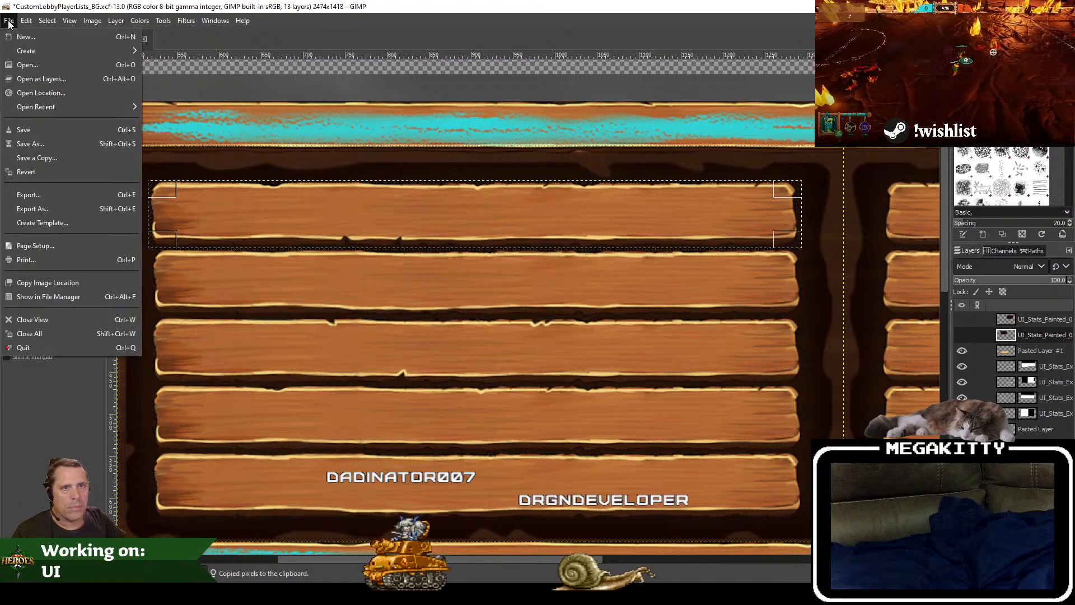
pyautogui.click(32, 40)
pyautogui.press('Escape')
pyautogui.click(9, 21)
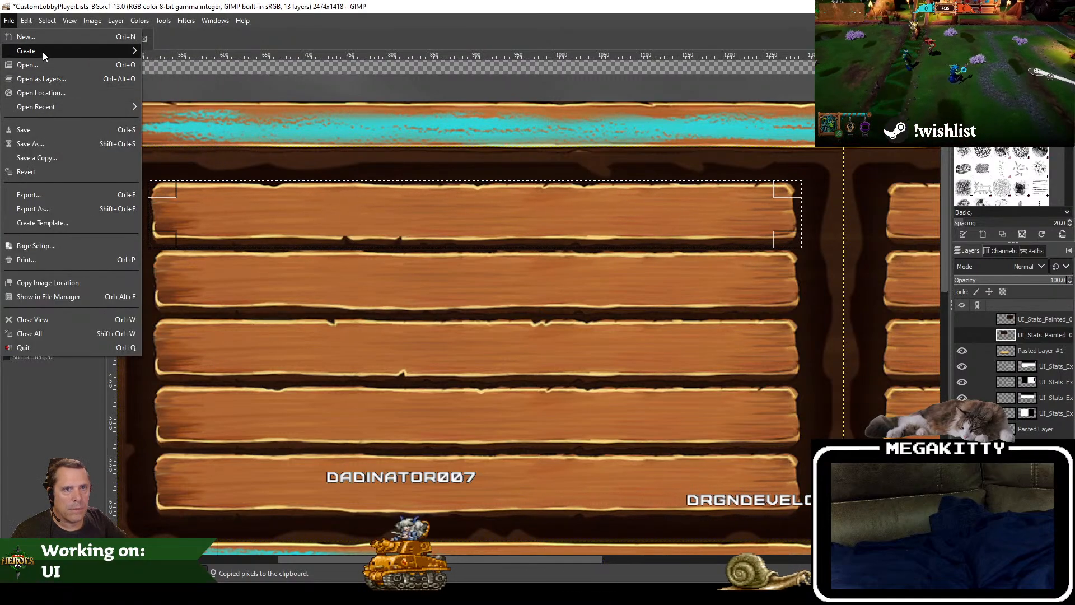
pyautogui.moveTo(87, 51)
pyautogui.click(174, 52)
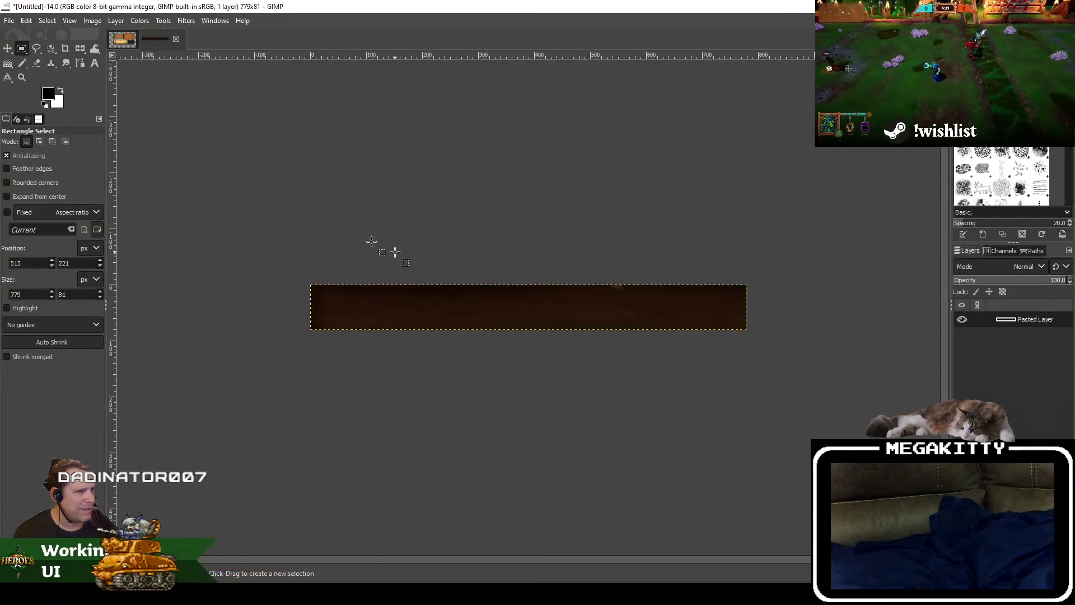
pyautogui.click(175, 39)
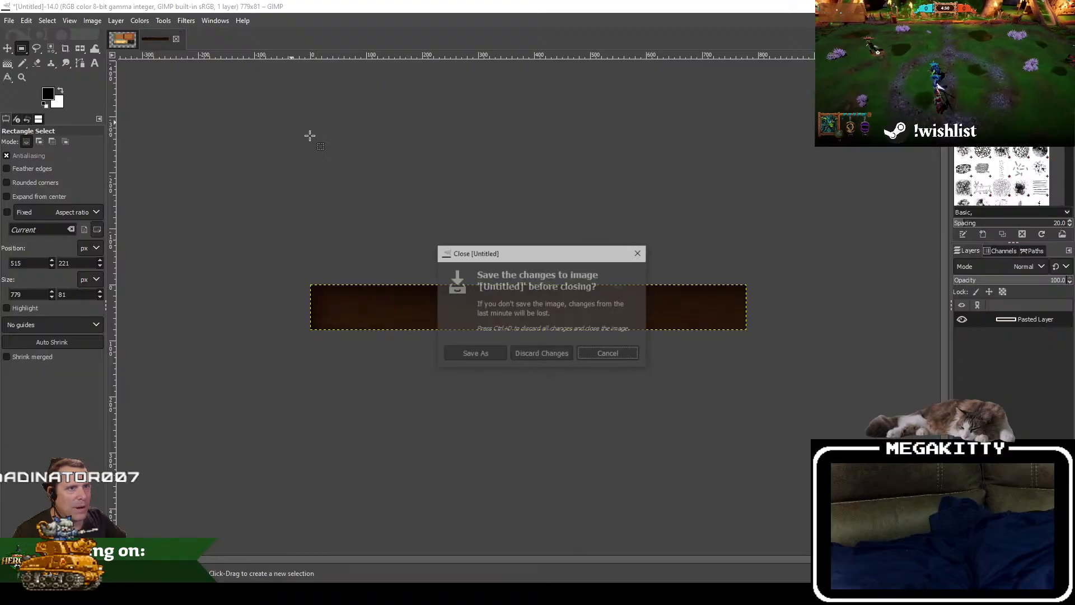
pyautogui.click(546, 353)
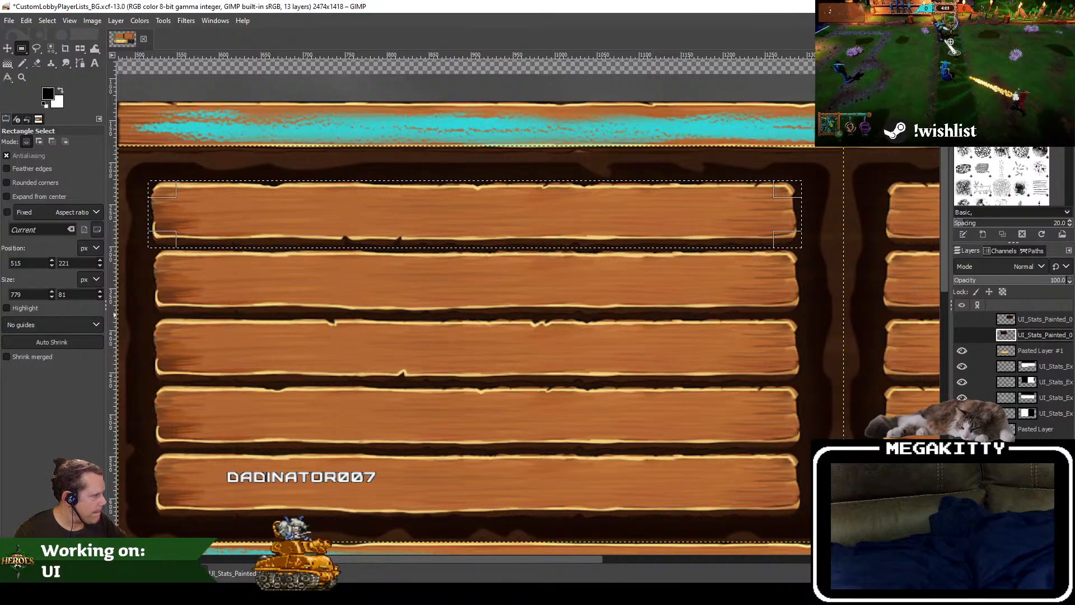
# Step: Toggle layer visibility to find the UI_Stats_Example layer holding the planks, and copy the selected plank from it
pyautogui.click(962, 398)
pyautogui.click(962, 398)
pyautogui.click(962, 414)
pyautogui.click(962, 413)
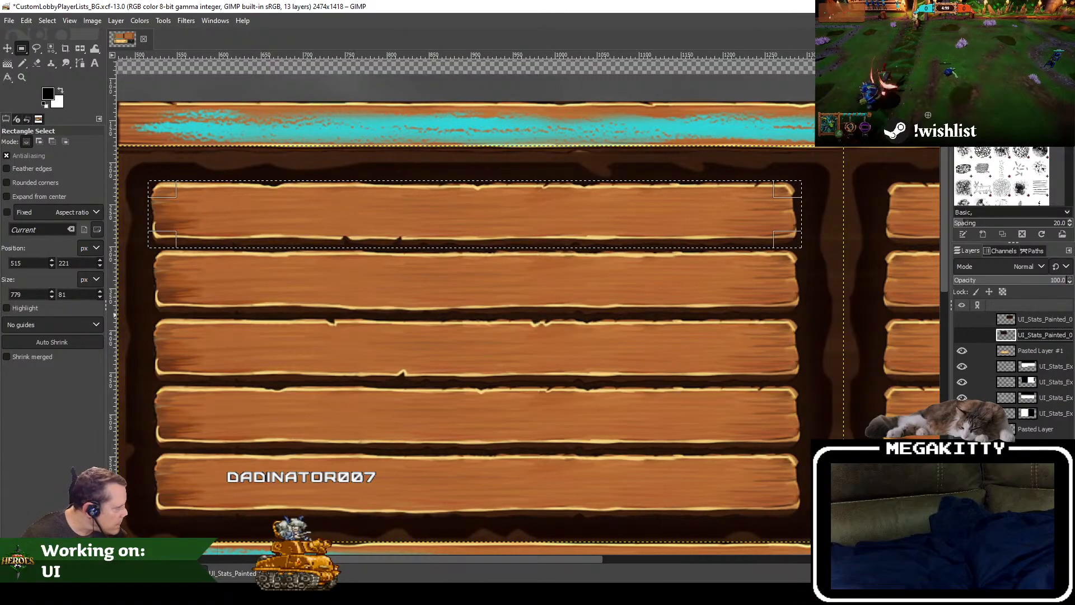
pyautogui.click(963, 413)
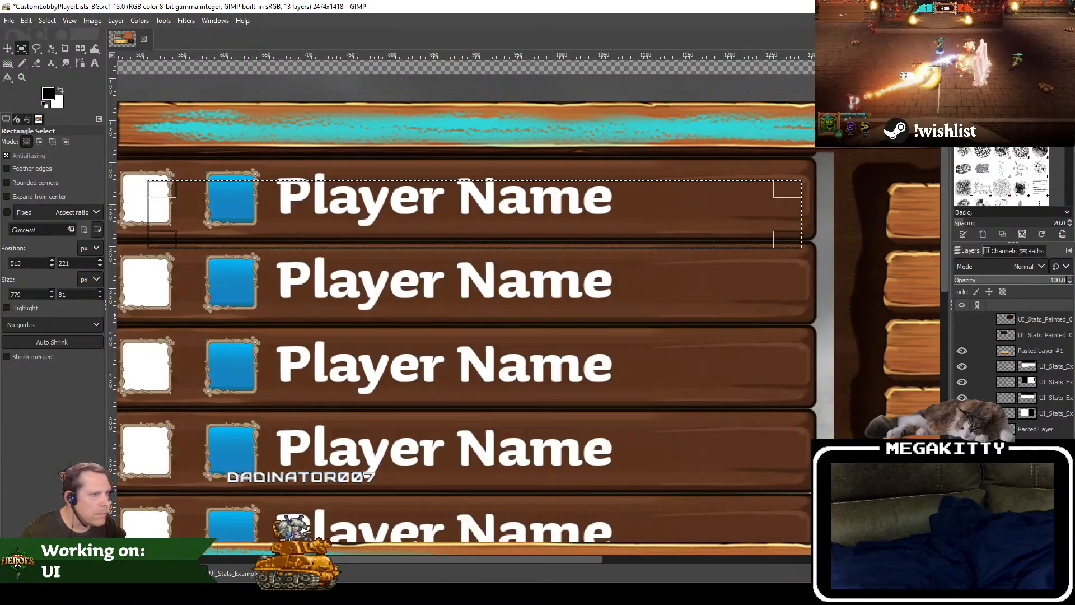
pyautogui.click(962, 414)
pyautogui.hotkey('ctrl', 'c')
# Step: Create a new image from the copied wooden plank
pyautogui.click(9, 21)
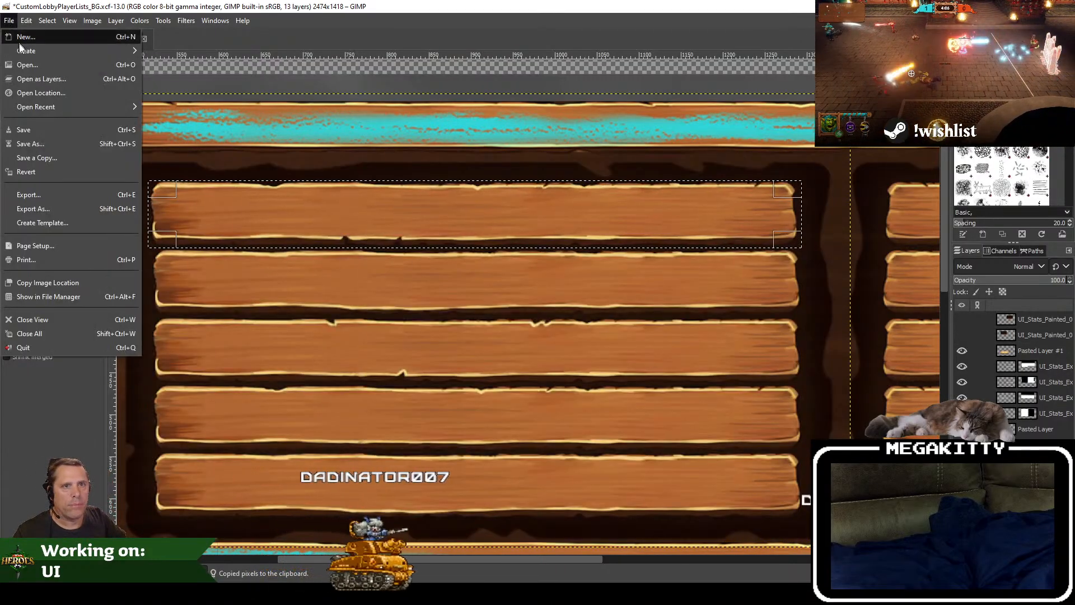
pyautogui.moveTo(86, 51)
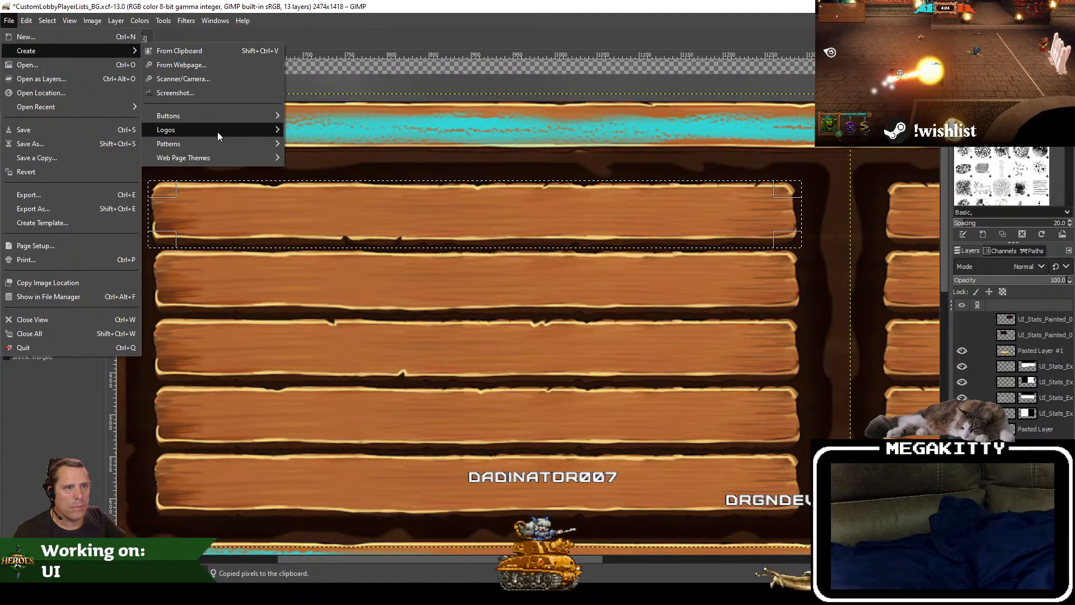
pyautogui.click(201, 53)
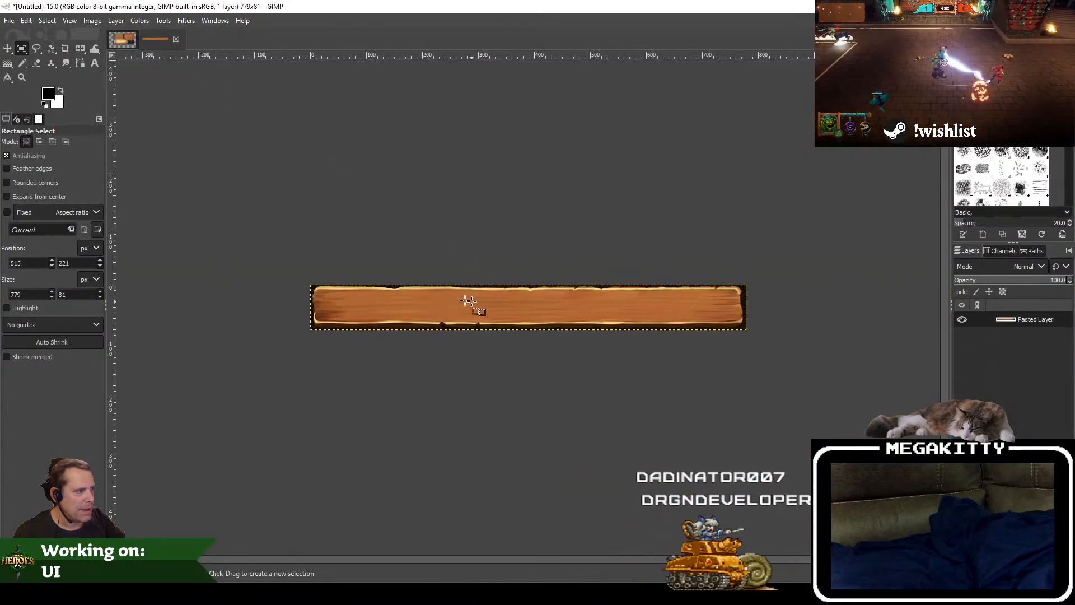
pyautogui.scroll(4, 373, 282)
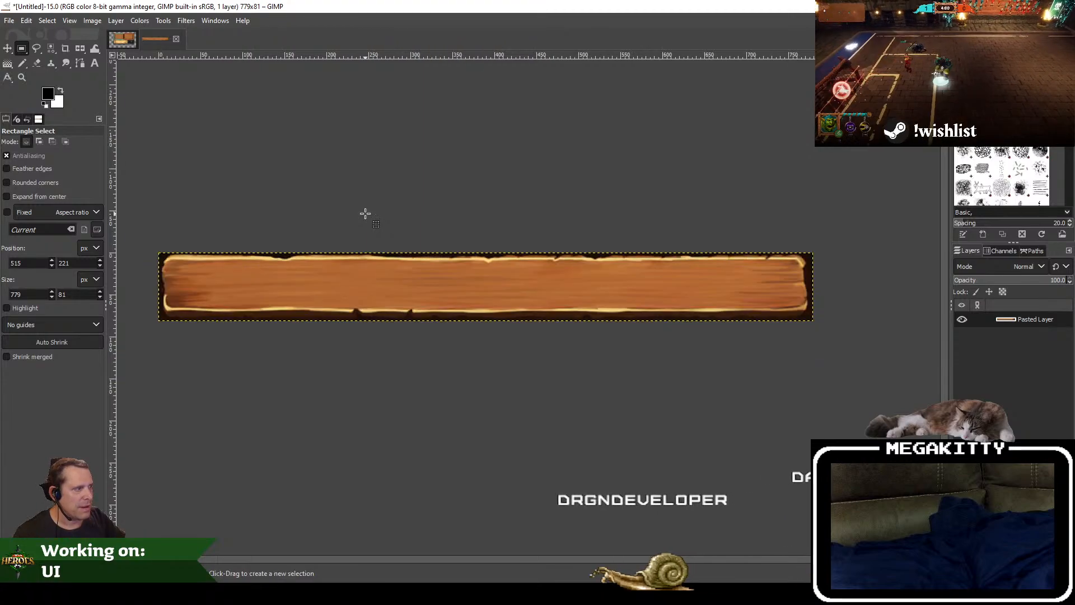
pyautogui.click(115, 22)
pyautogui.moveTo(153, 159)
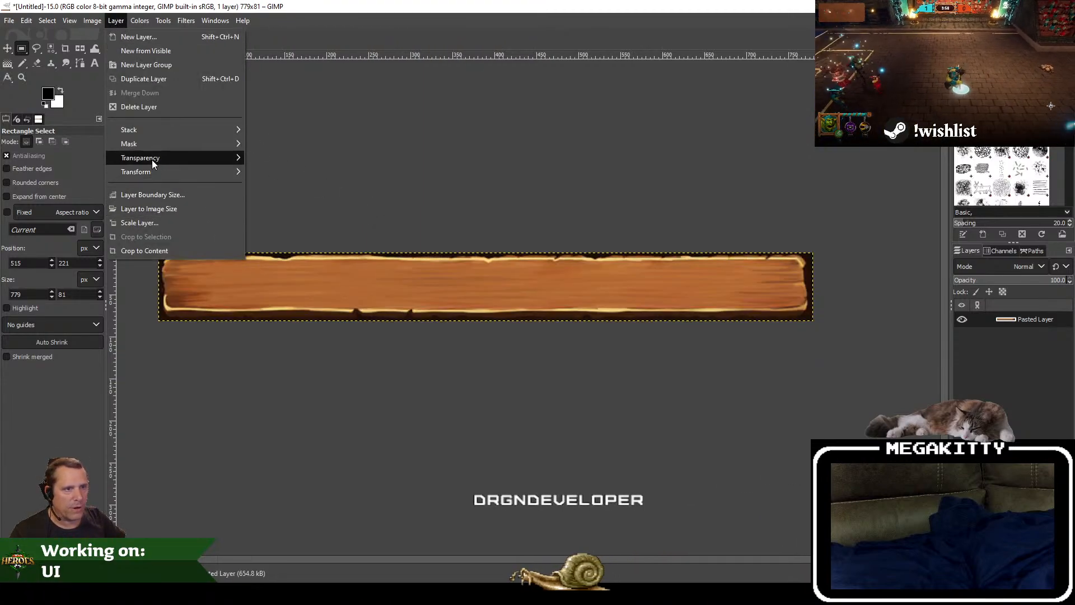
pyautogui.click(66, 54)
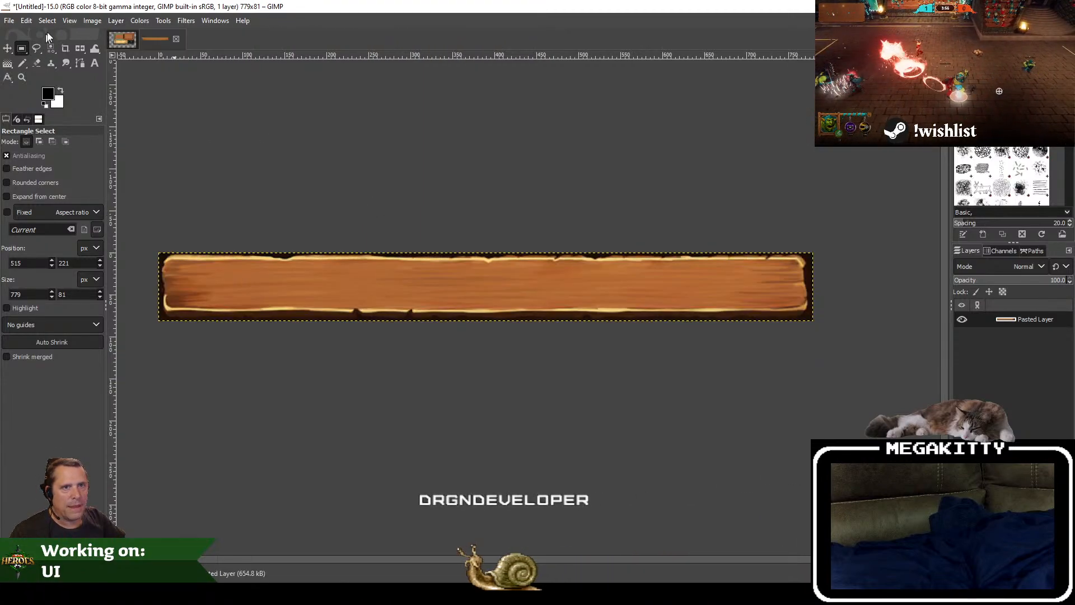
# Step: Try to delete the dark background around the plank using Select by Color with a threshold of 30, and undo the deletion
pyautogui.click(47, 22)
pyautogui.click(66, 93)
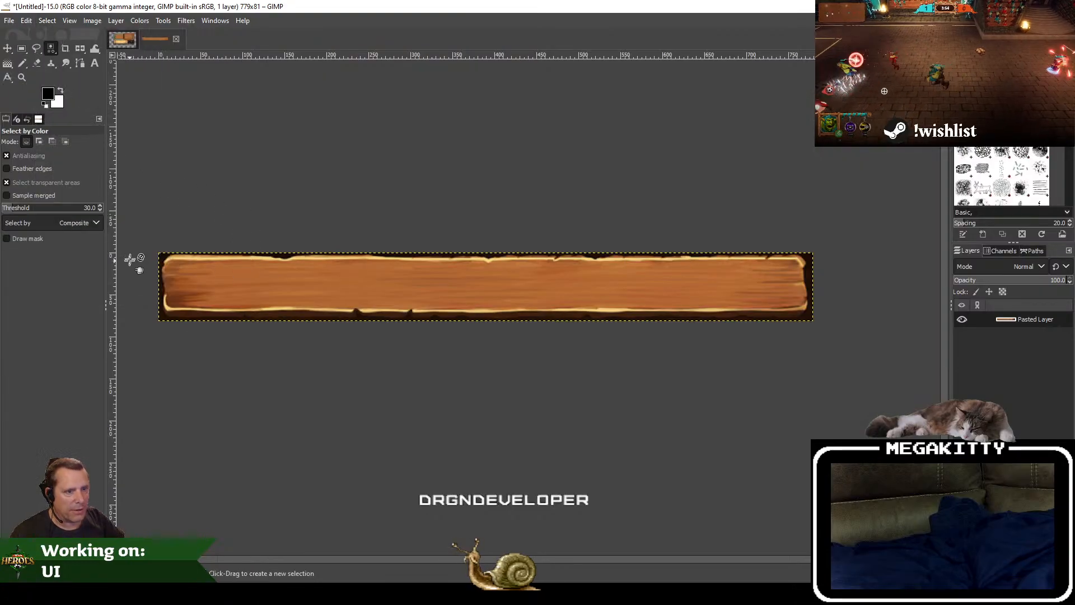
pyautogui.scroll(2, 135, 252)
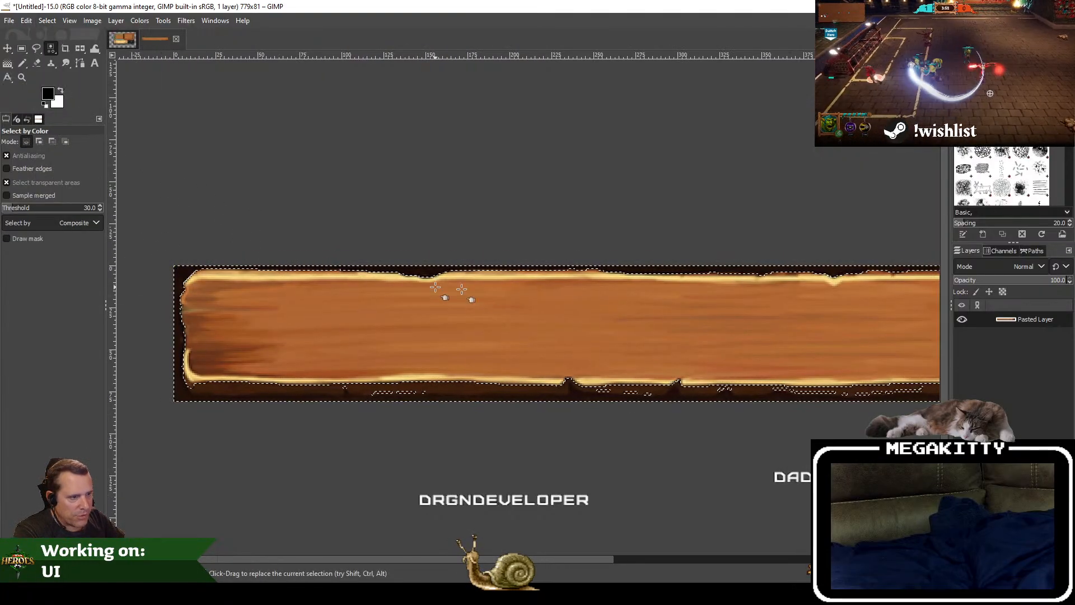
pyautogui.hscroll(5, 443, 286)
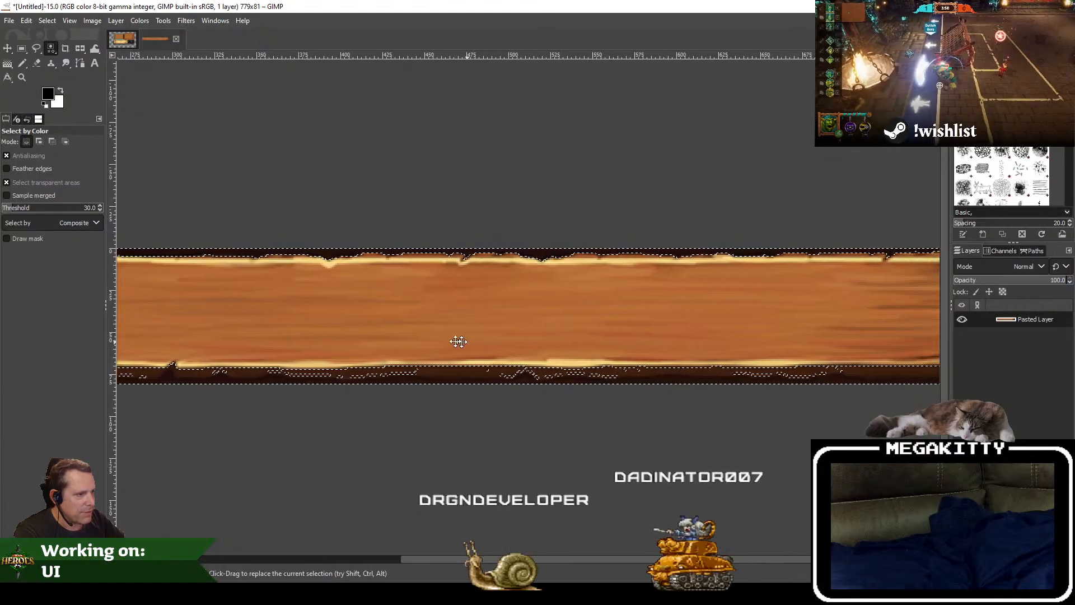
pyautogui.hscroll(2, 384, 328)
pyautogui.press('Delete')
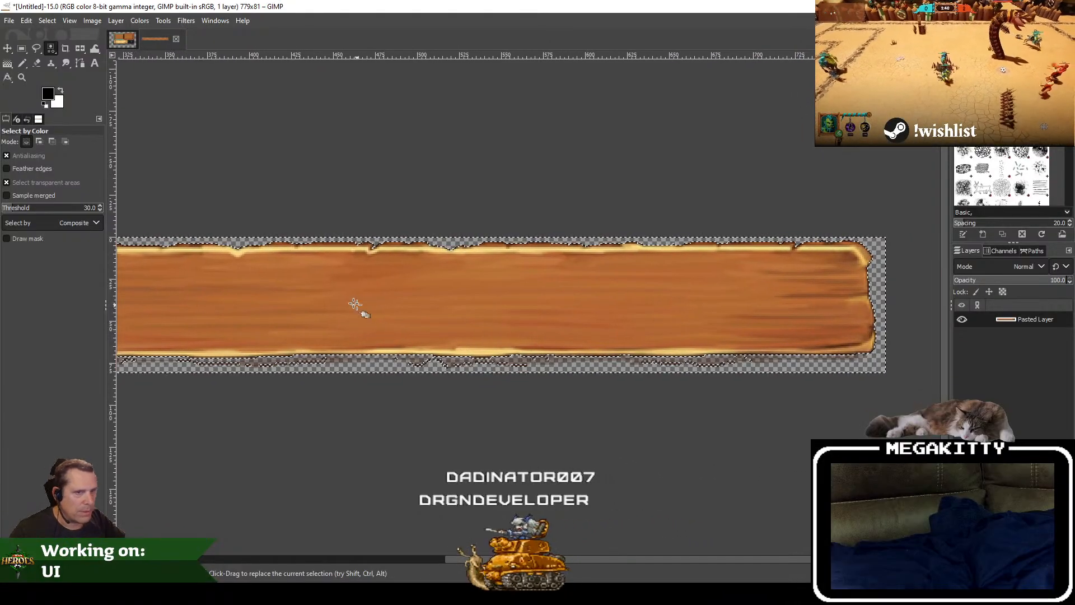
pyautogui.hotkey('ctrl', 'z')
# Step: Try deleting the dark background using Select by Color with a threshold of 4, inspect the edges, and undo the deletion
pyautogui.click(48, 21)
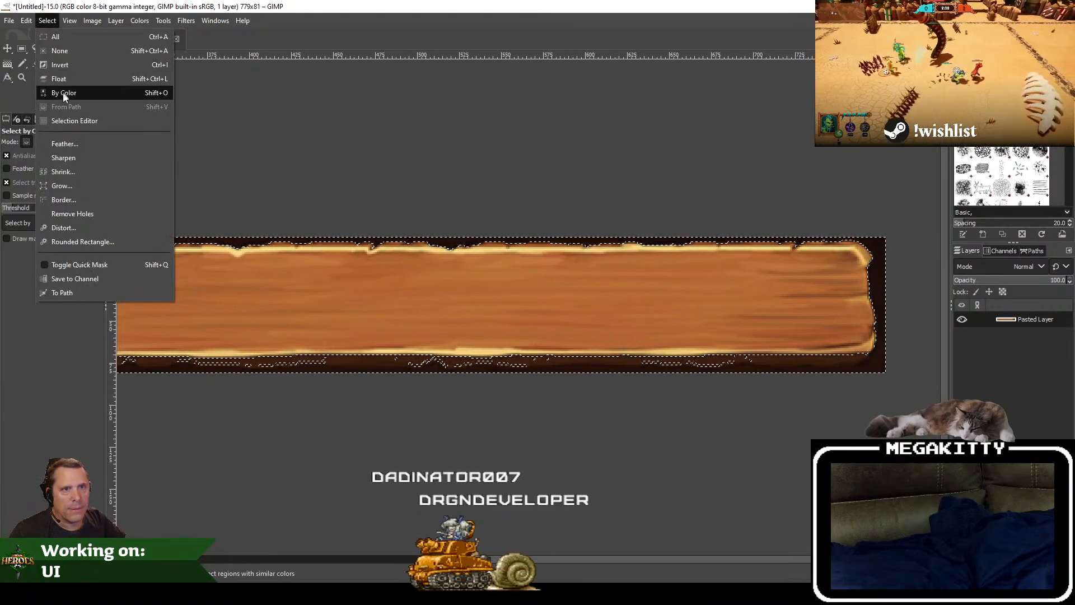
pyautogui.click(66, 65)
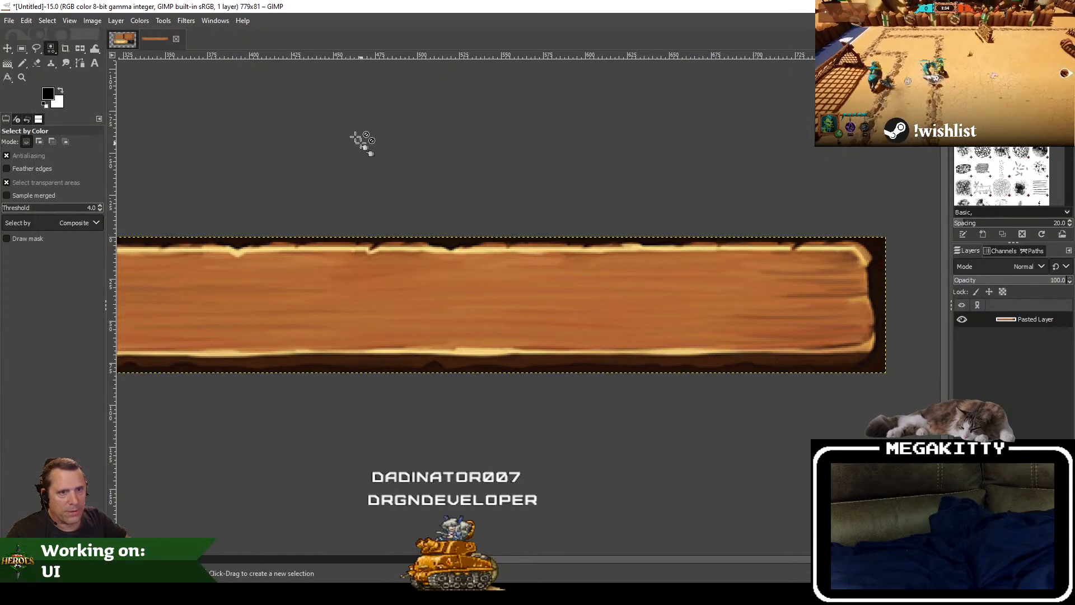
pyautogui.click(50, 21)
pyautogui.click(74, 92)
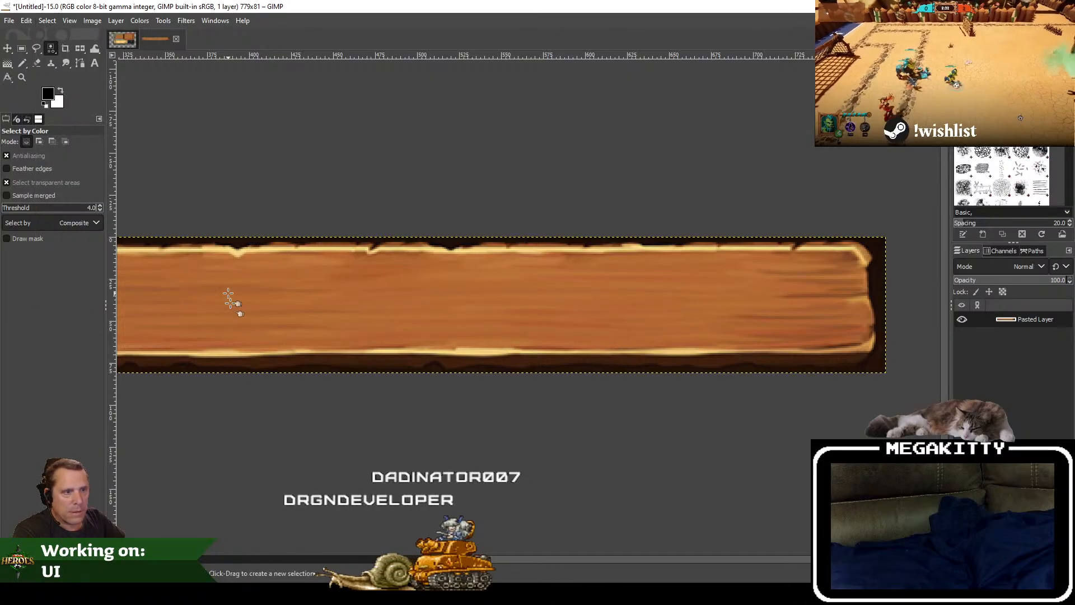
pyautogui.click(235, 242)
pyautogui.press('Delete')
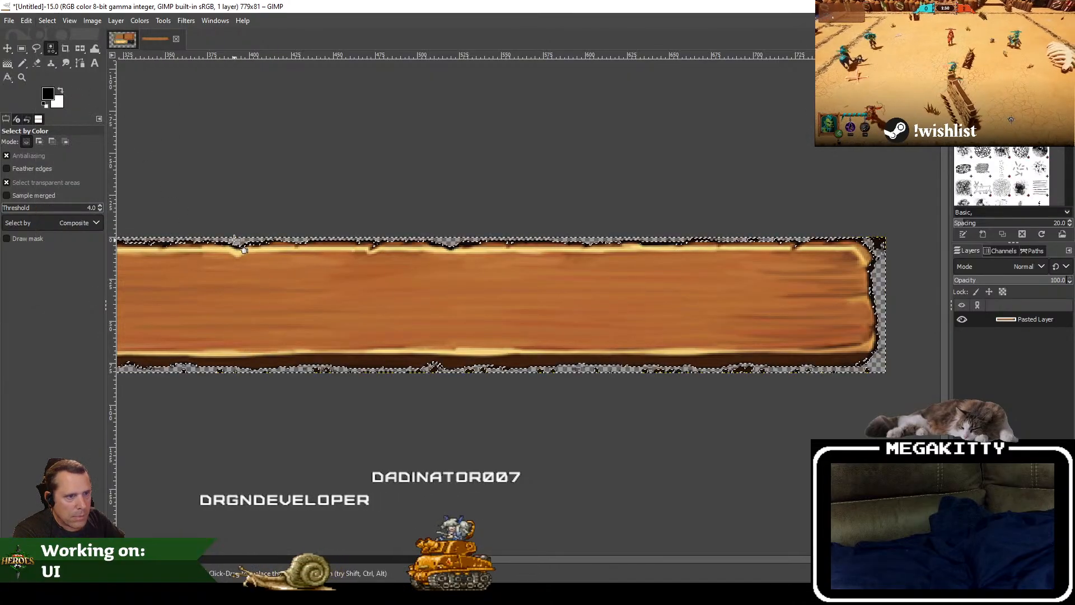
pyautogui.moveTo(263, 179); pyautogui.dragTo(636, 206)
pyautogui.scroll(-1, 637, 207)
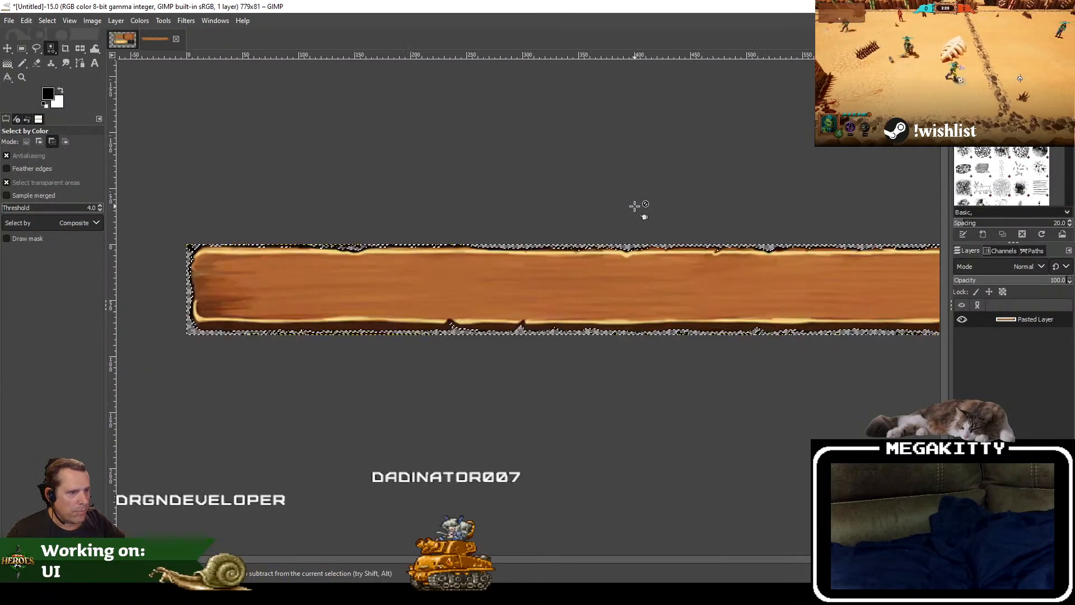
pyautogui.click(40, 20)
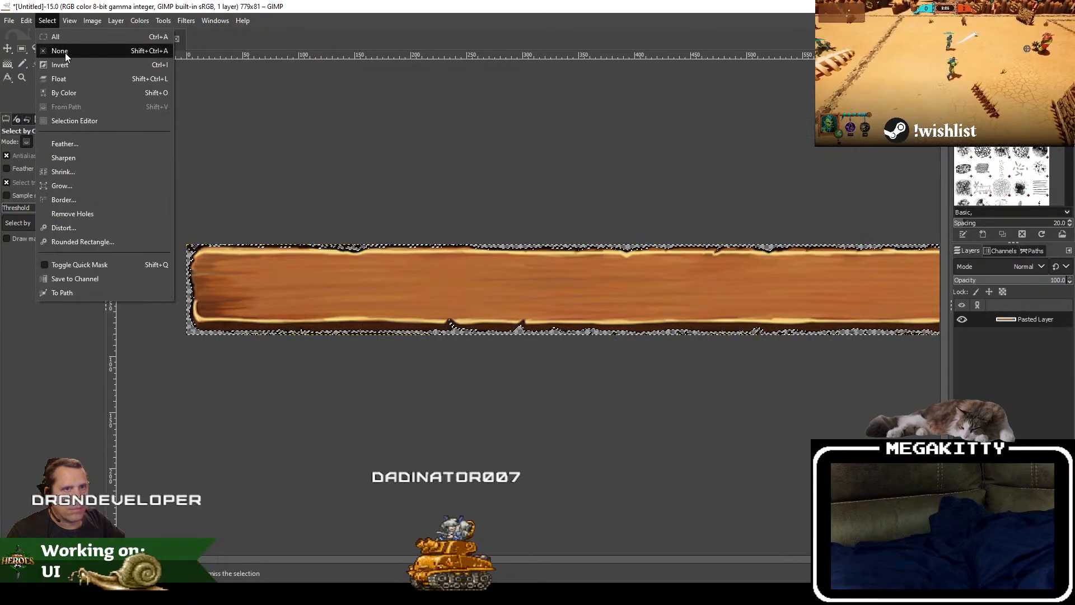
pyautogui.click(65, 52)
pyautogui.moveTo(608, 355); pyautogui.dragTo(577, 372)
pyautogui.hotkey('ctrl', 'z')
pyautogui.hotkey('ctrl', 'z')
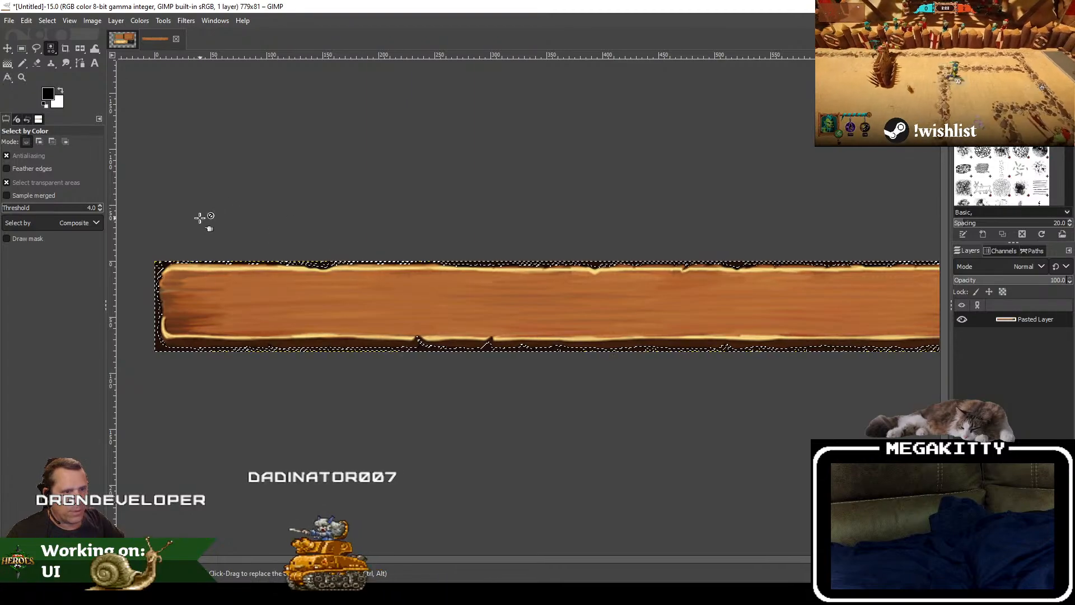
# Step: Delete the dark background around the plank using Select by Color with a threshold of 8, and clear the selection
pyautogui.scroll(1, 192, 223)
pyautogui.click(47, 20)
pyautogui.click(67, 49)
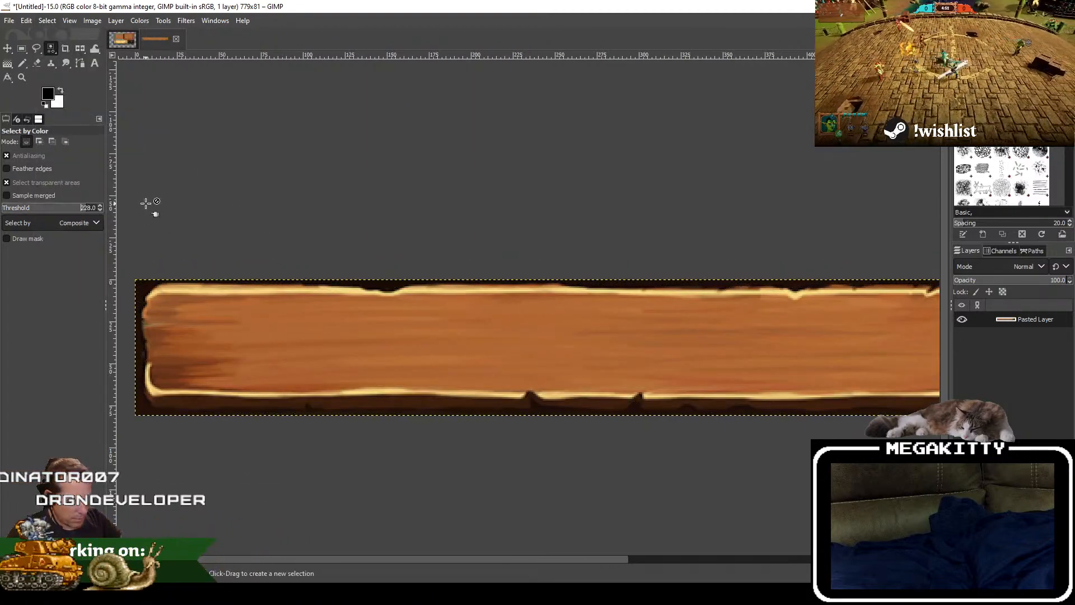
pyautogui.click(142, 290)
pyautogui.press('Delete')
pyautogui.moveTo(675, 211); pyautogui.dragTo(477, 214)
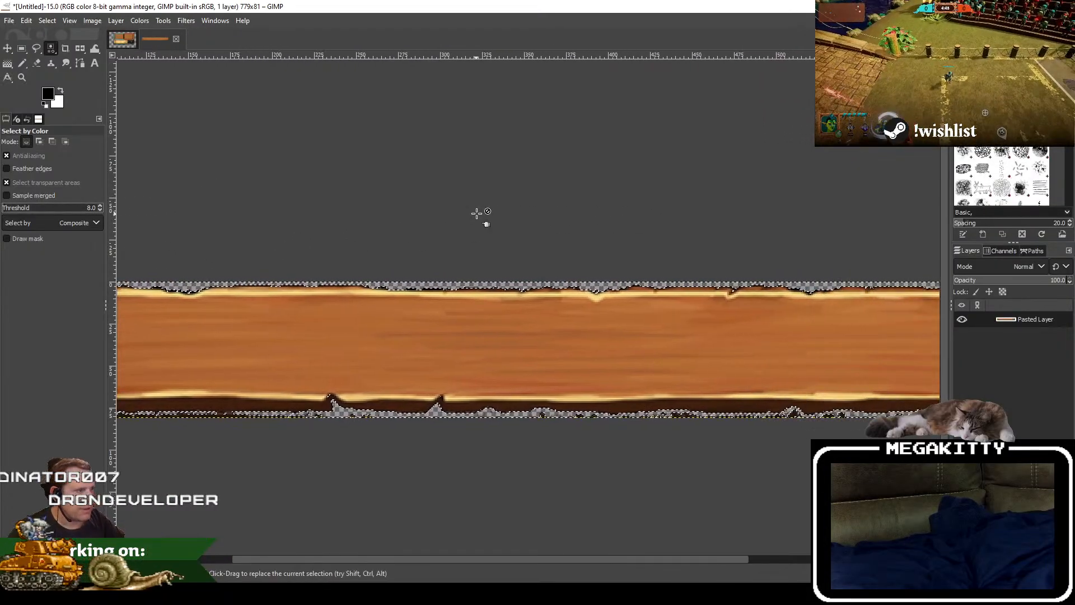
pyautogui.scroll(-2, 476, 213)
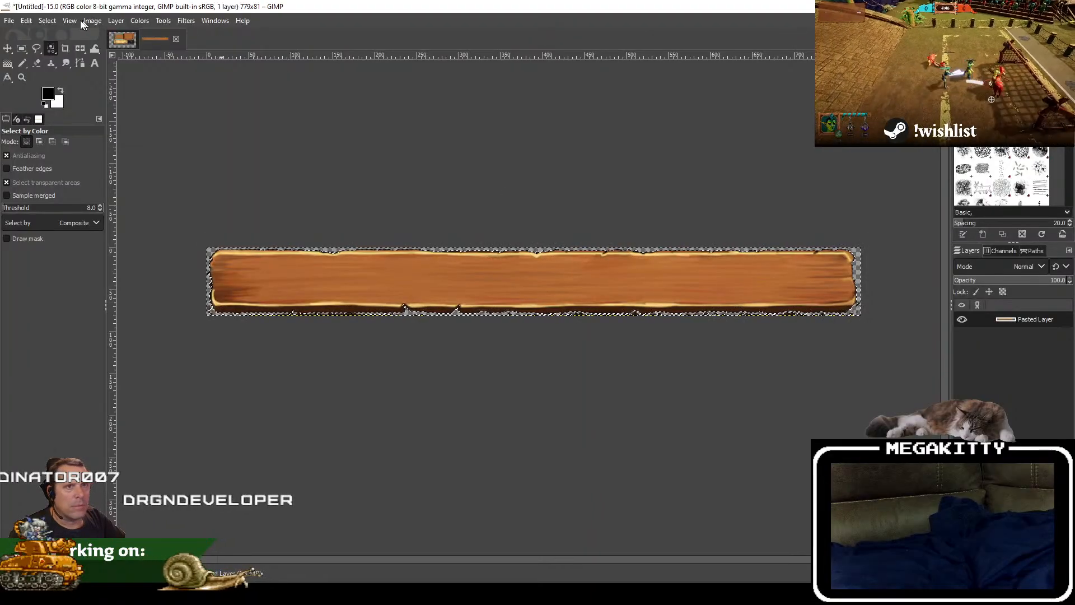
pyautogui.click(47, 20)
pyautogui.click(58, 51)
# Step: Try a rectangular selection of about 900 × 64 px along the plank's lower edge, and clear it
pyautogui.click(21, 48)
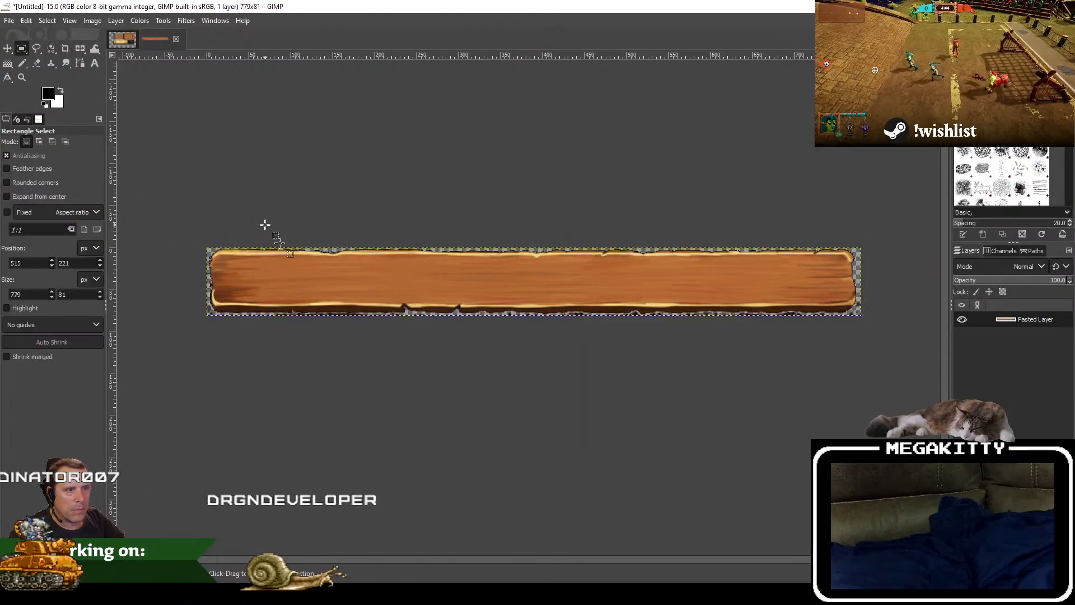
pyautogui.scroll(1, 320, 343)
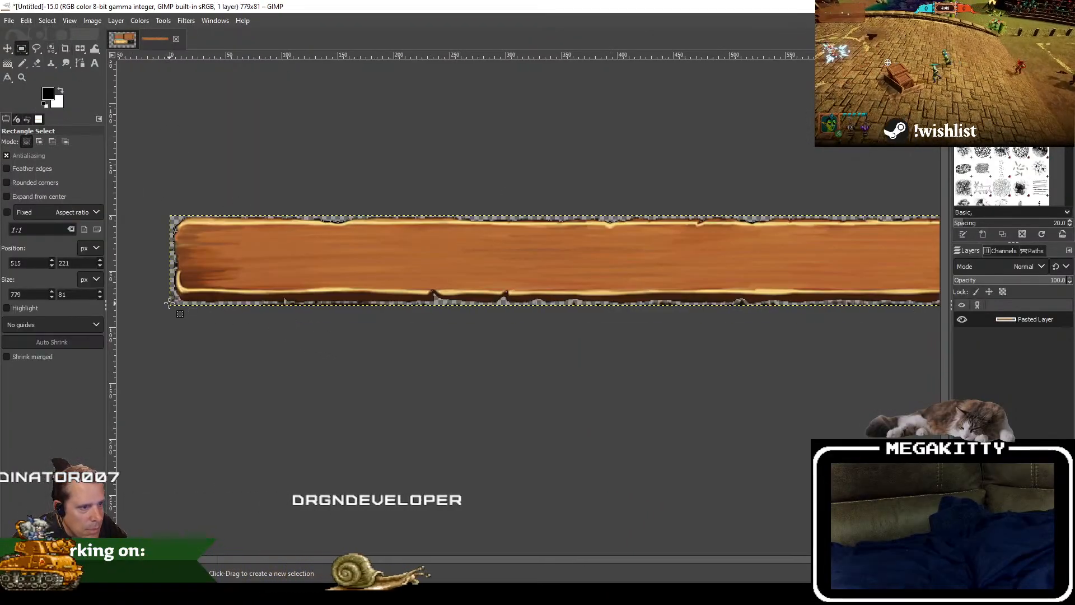
pyautogui.moveTo(169, 304); pyautogui.dragTo(1074, 375)
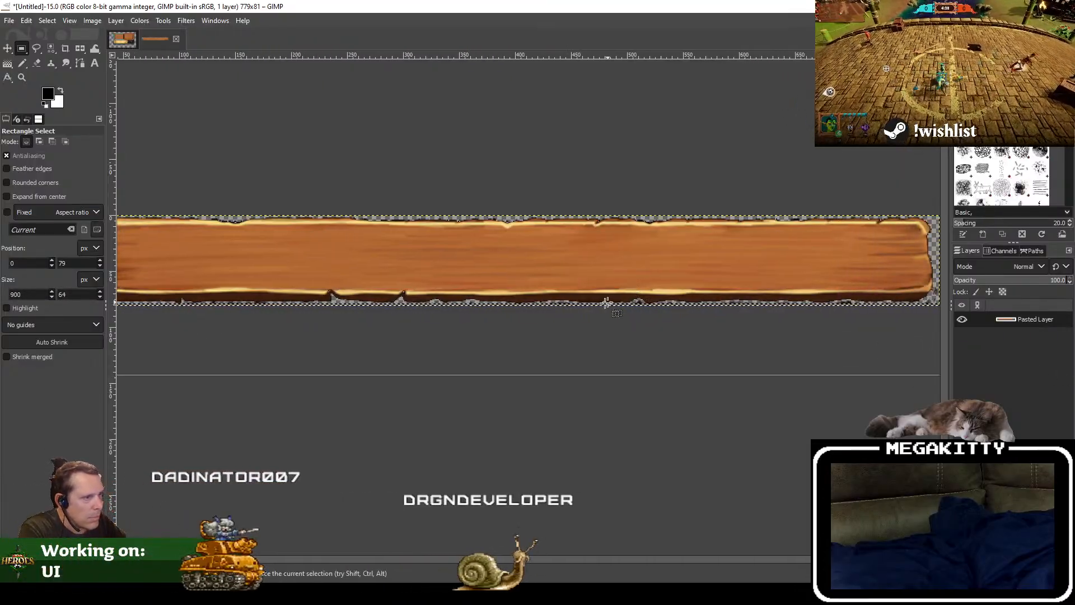
pyautogui.scroll(3, 606, 303)
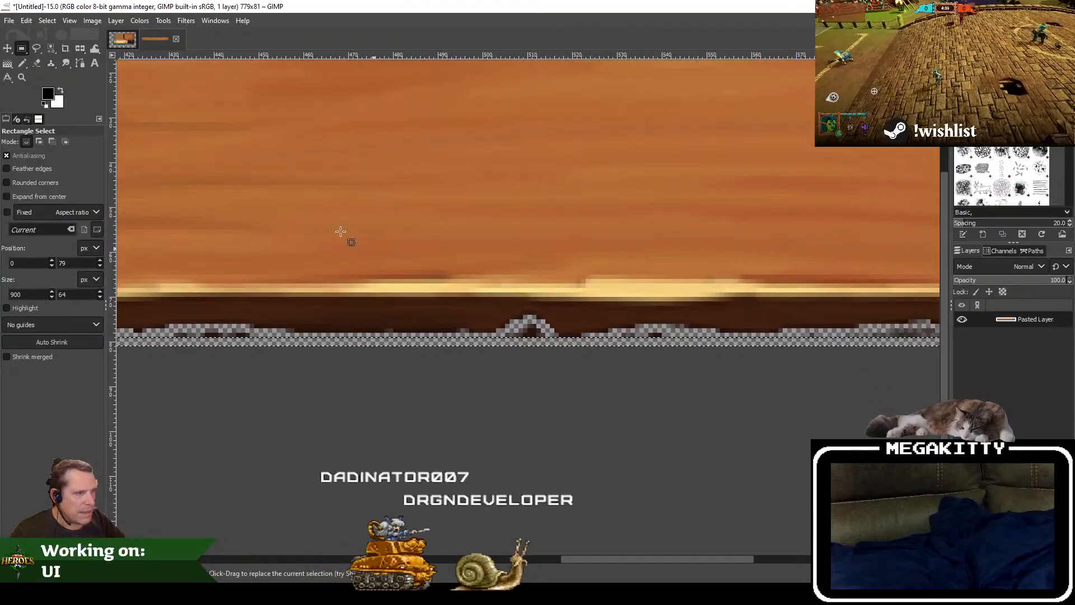
pyautogui.scroll(-4, 340, 231)
pyautogui.scroll(3, 501, 288)
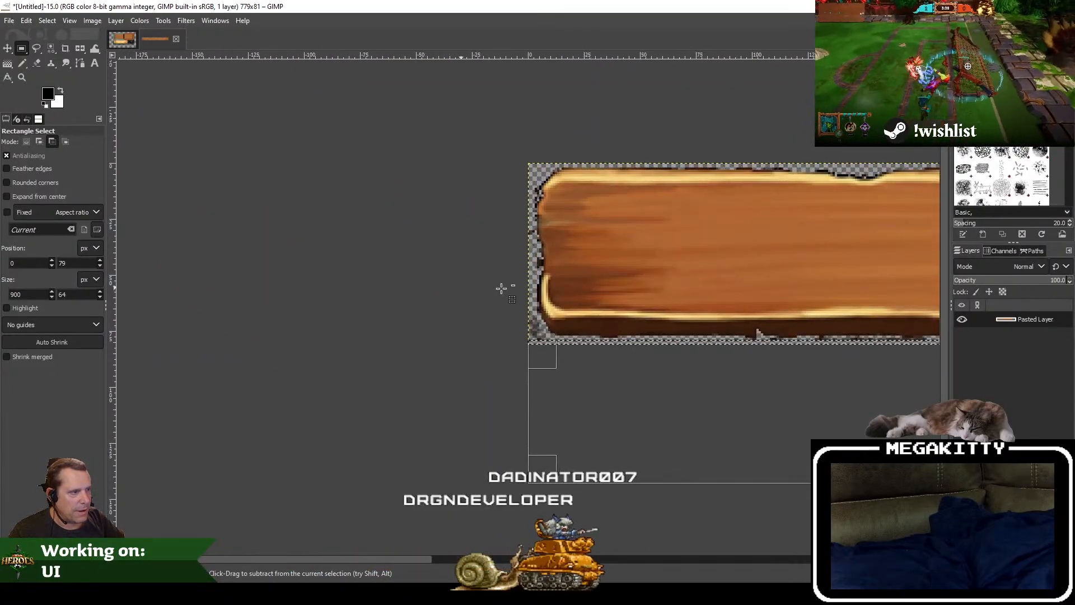
pyautogui.scroll(1, 502, 289)
pyautogui.click(47, 21)
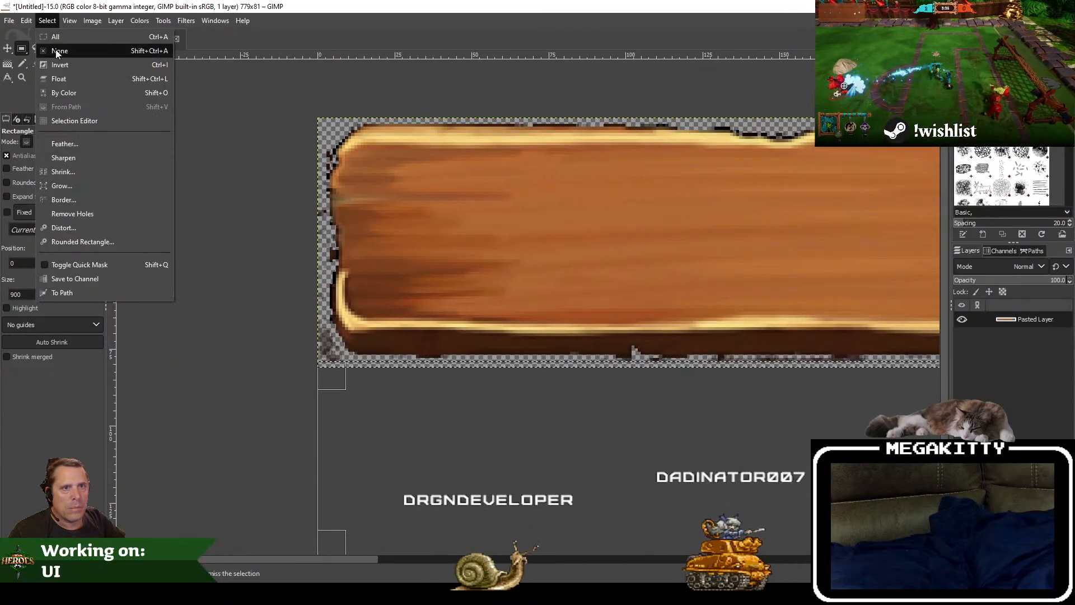
pyautogui.click(57, 51)
# Step: Erase the leftover dark pixels around the plank's left end and upper-left edge with the Eraser at size 4
pyautogui.click(37, 63)
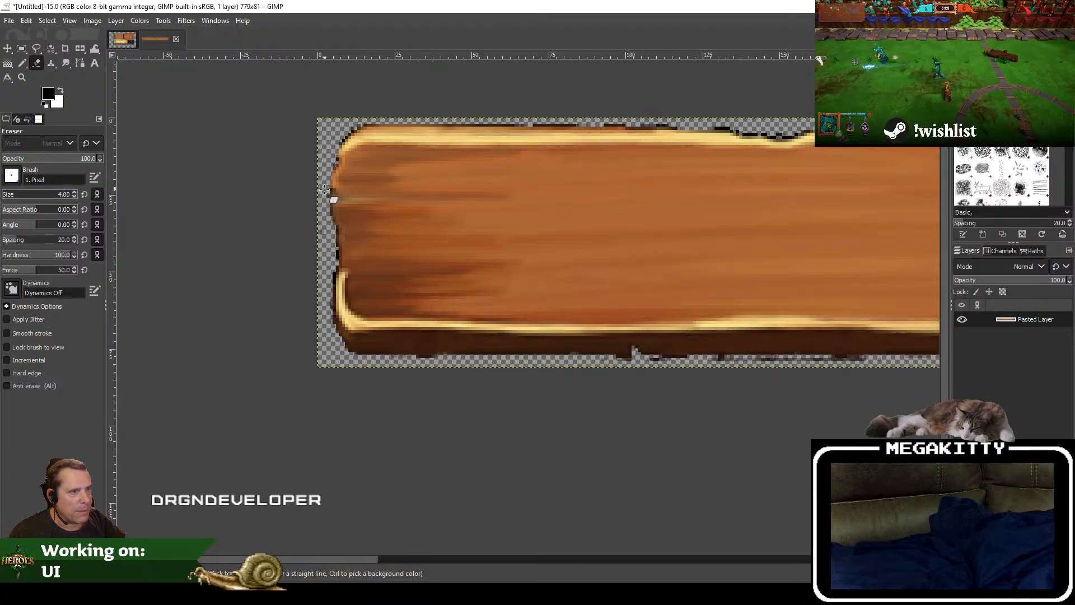
pyautogui.keyDown('ctrl'); pyautogui.scroll(2, 761, 122); pyautogui.keyUp('ctrl')
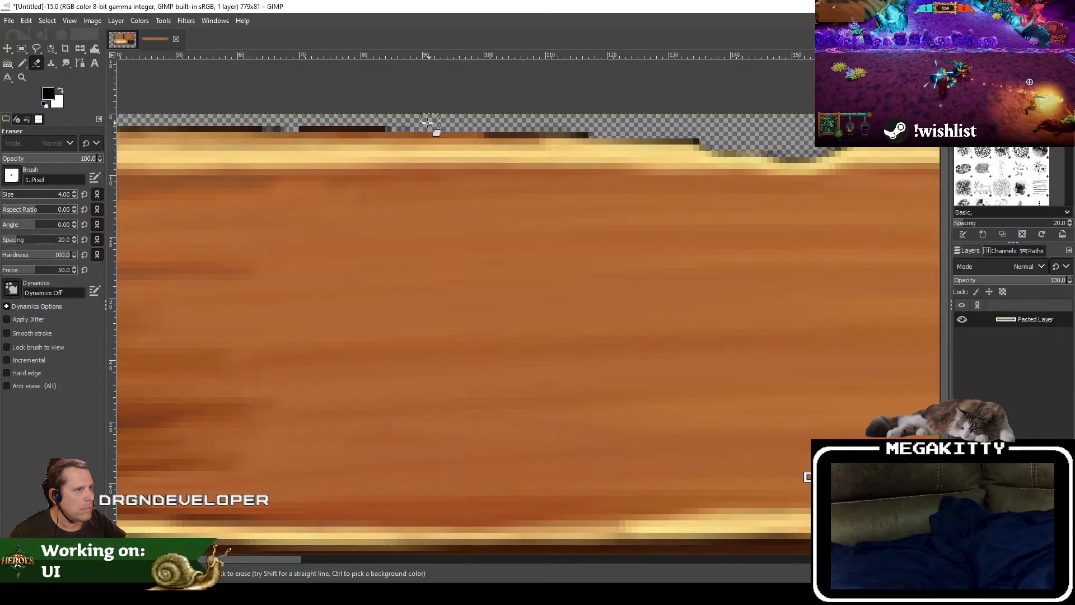
pyautogui.scroll(-3, 744, 295)
# Step: Erase the stray dark pixels along the left and middle stretches of the plank's lower edge
pyautogui.moveTo(656, 397); pyautogui.dragTo(412, 320)
pyautogui.scroll(3, 412, 320)
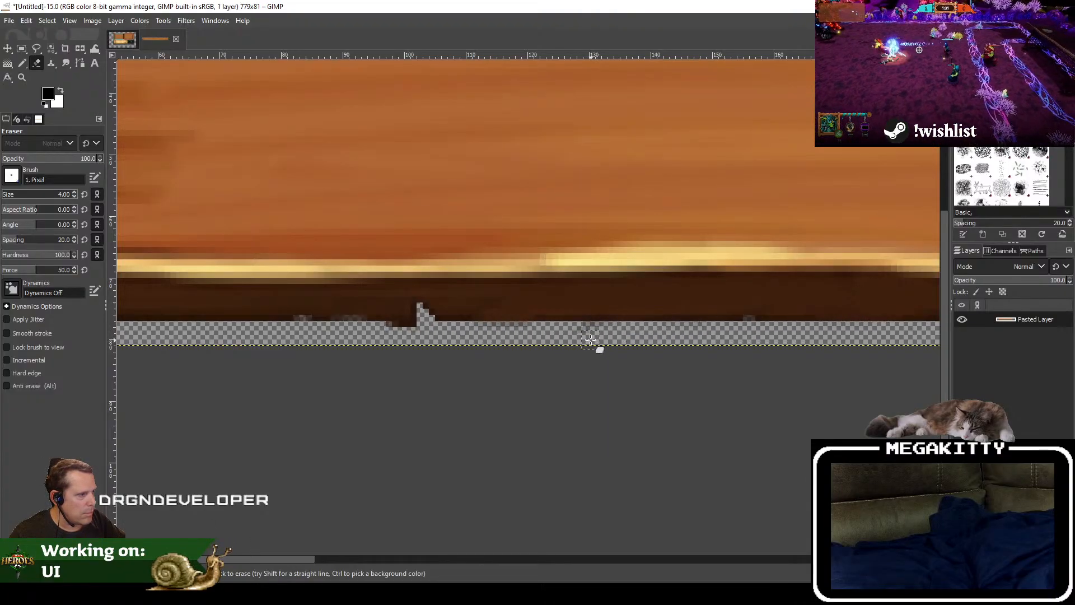
pyautogui.moveTo(789, 315); pyautogui.dragTo(119, 333)
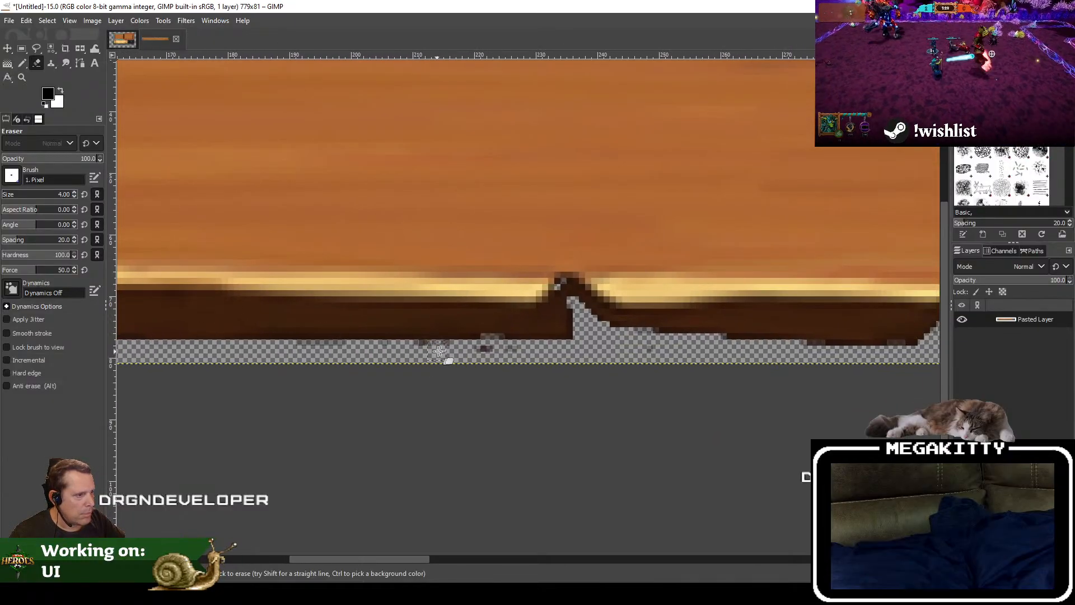
pyautogui.hscroll(5, 582, 361)
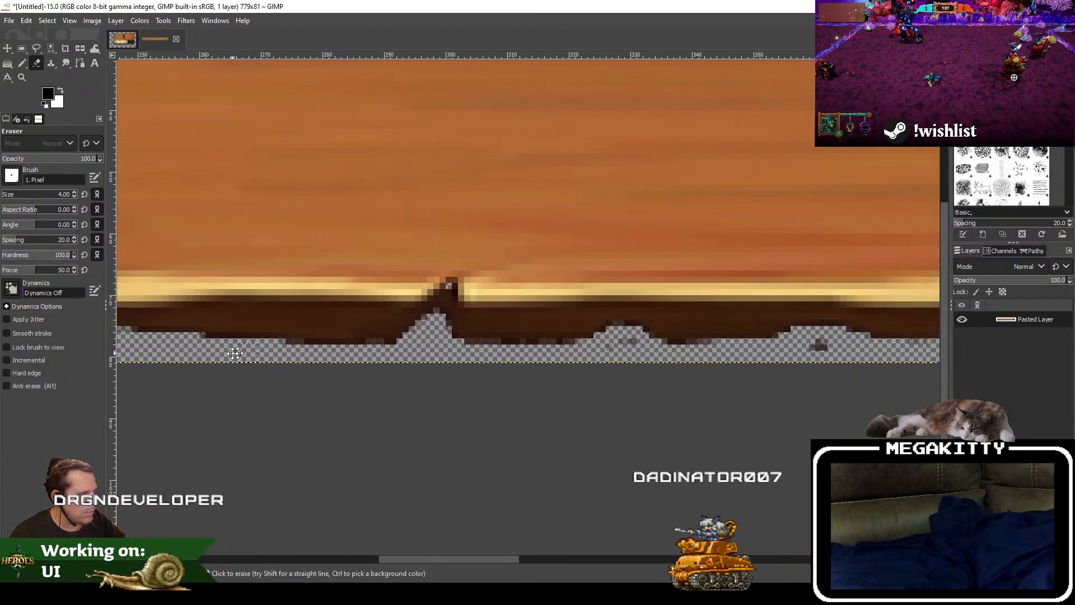
pyautogui.hscroll(6, 221, 362)
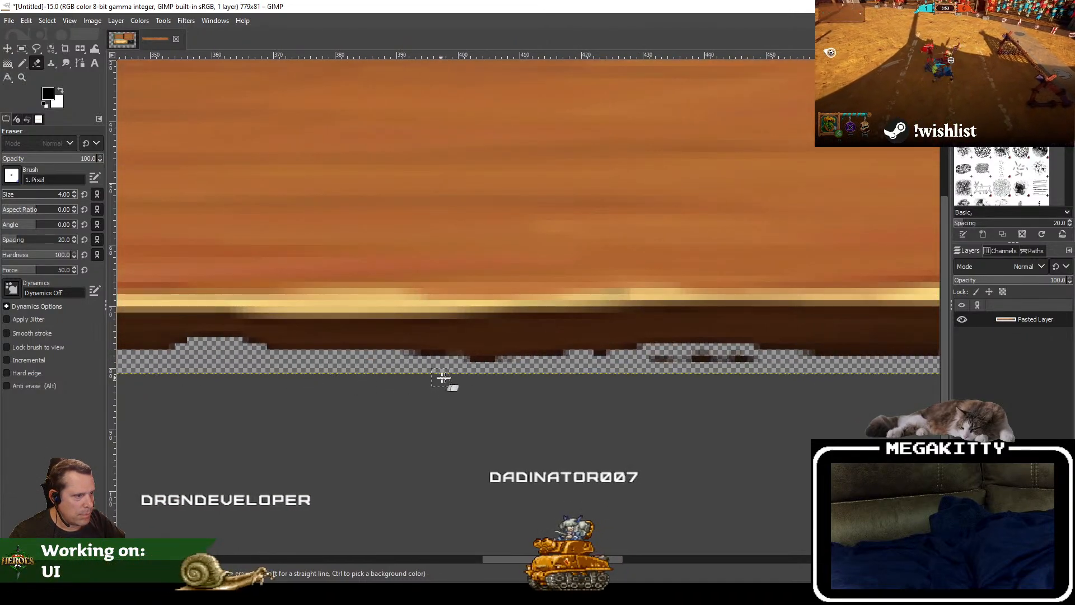
pyautogui.moveTo(470, 369); pyautogui.dragTo(493, 367)
pyautogui.moveTo(652, 366); pyautogui.dragTo(740, 360)
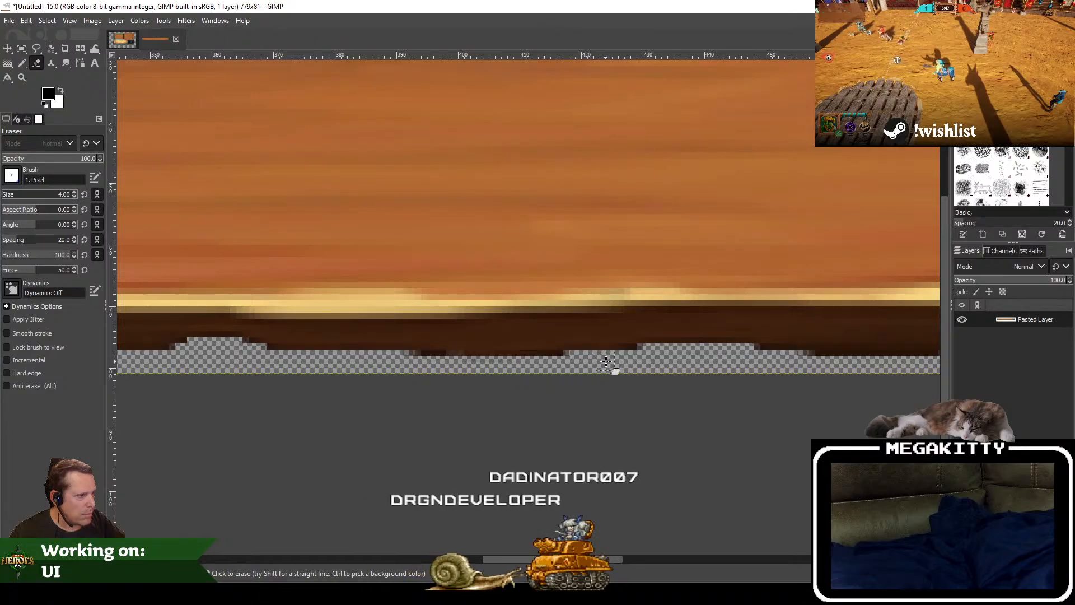
# Step: Erase the stray dark specks along the right stretch of the plank's lower edge and around its lower-right corner
pyautogui.hscroll(5, 708, 372)
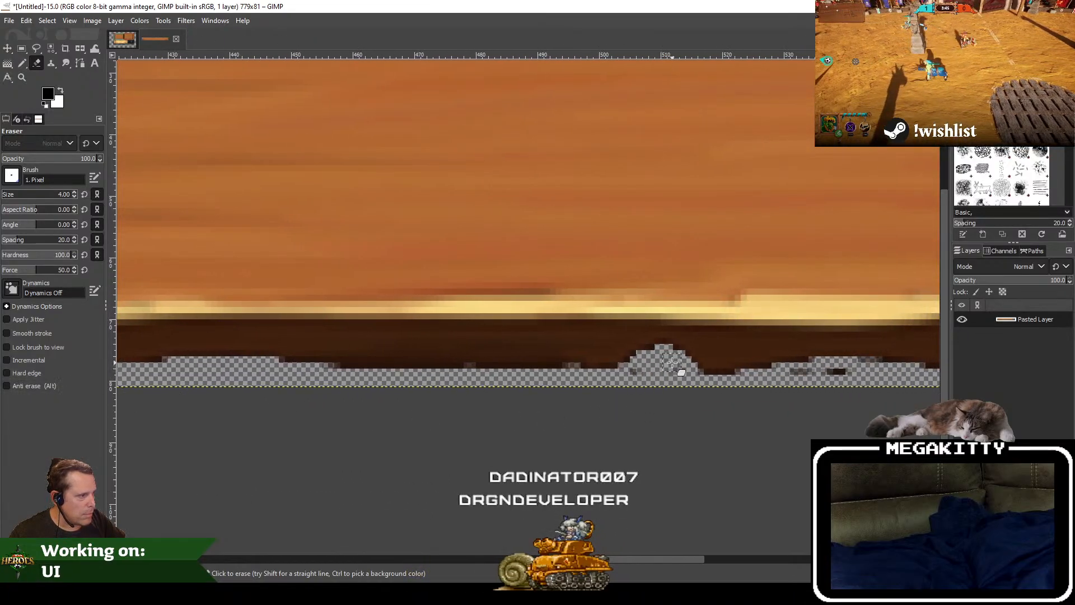
pyautogui.hscroll(5, 765, 402)
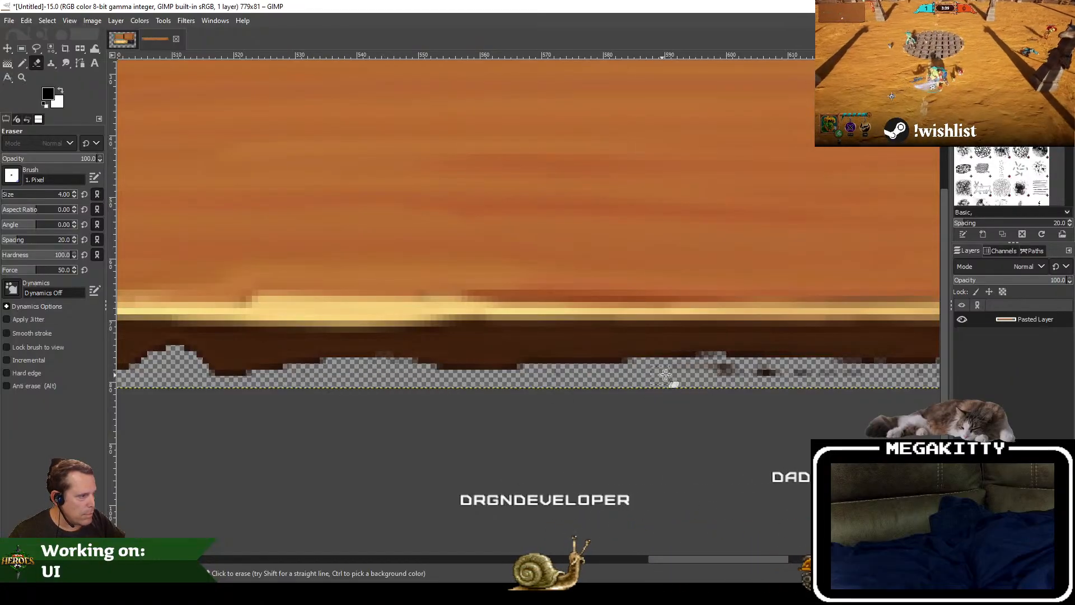
pyautogui.moveTo(808, 382); pyautogui.dragTo(181, 394)
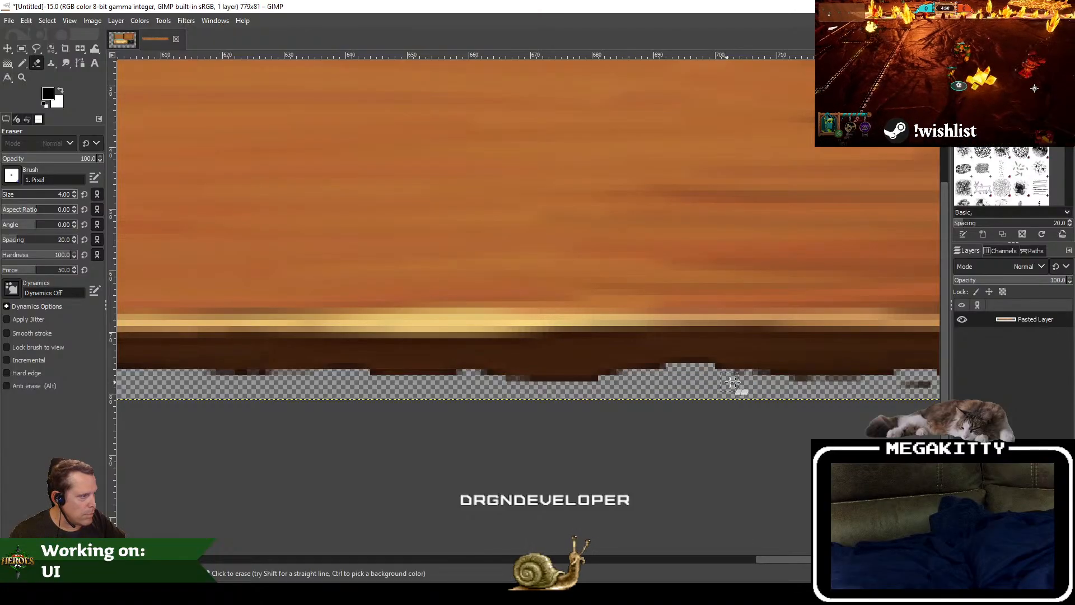
pyautogui.moveTo(863, 386); pyautogui.dragTo(483, 399)
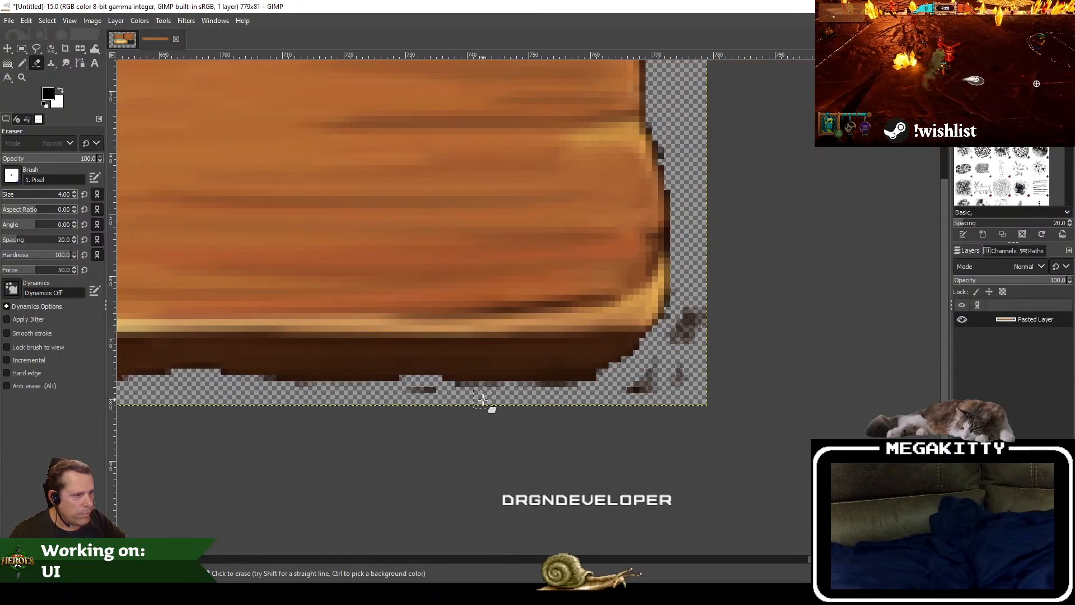
pyautogui.moveTo(679, 340)
pyautogui.mouseDown()
pyautogui.moveTo(697, 329)
pyautogui.moveTo(665, 377)
pyautogui.moveTo(673, 385)
pyautogui.mouseUp()
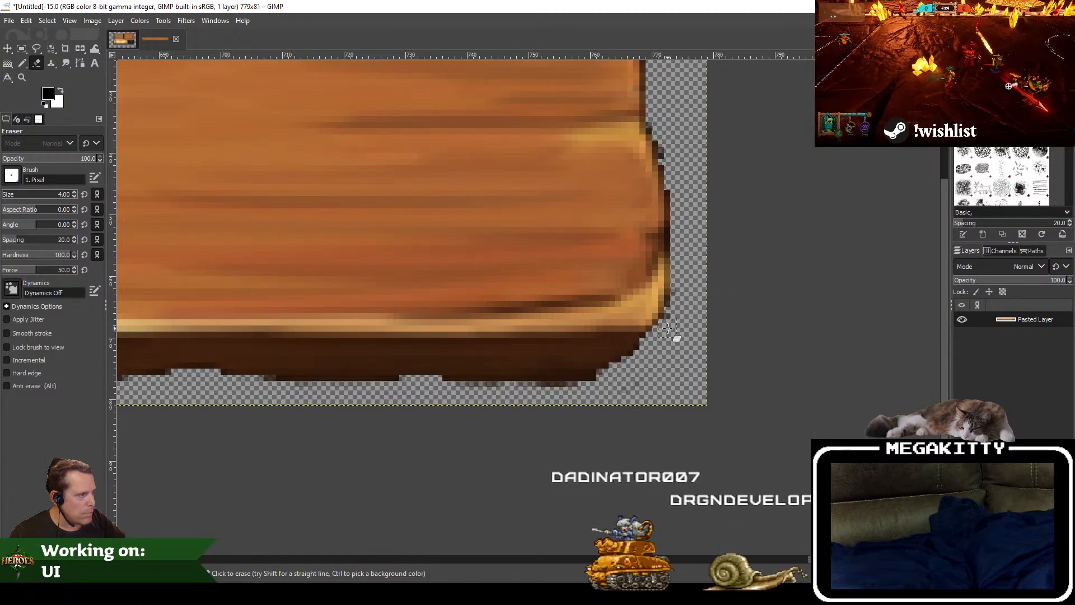
# Step: Erase the stray dark pixels around the plank's right end and along the right stretch of its upper edge
pyautogui.moveTo(691, 260)
pyautogui.mouseDown()
pyautogui.moveTo(677, 370)
pyautogui.moveTo(619, 437)
pyautogui.mouseUp()
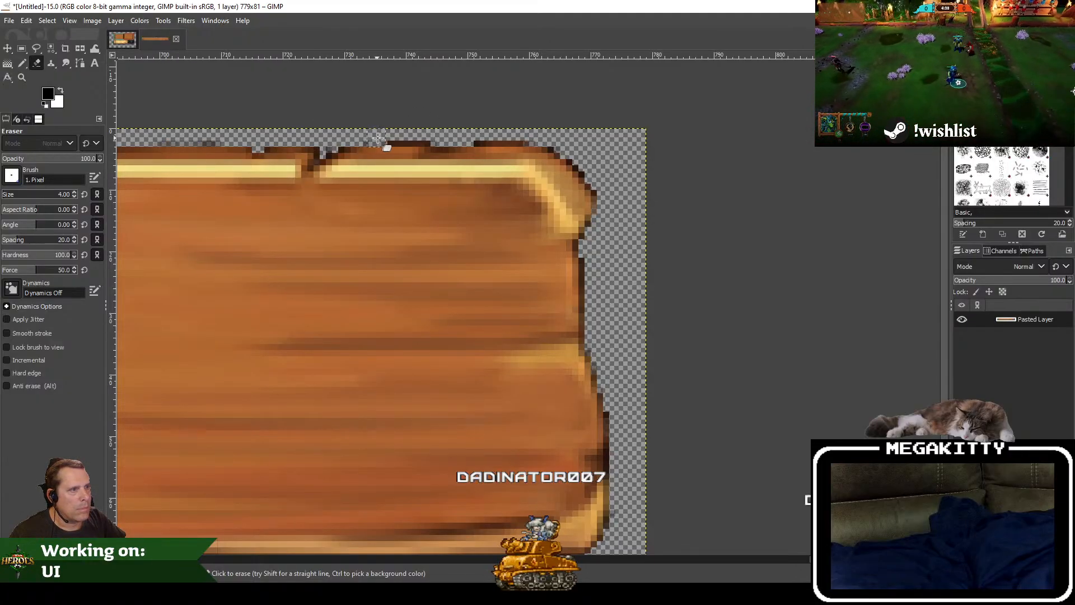
pyautogui.moveTo(342, 137); pyautogui.dragTo(662, 163)
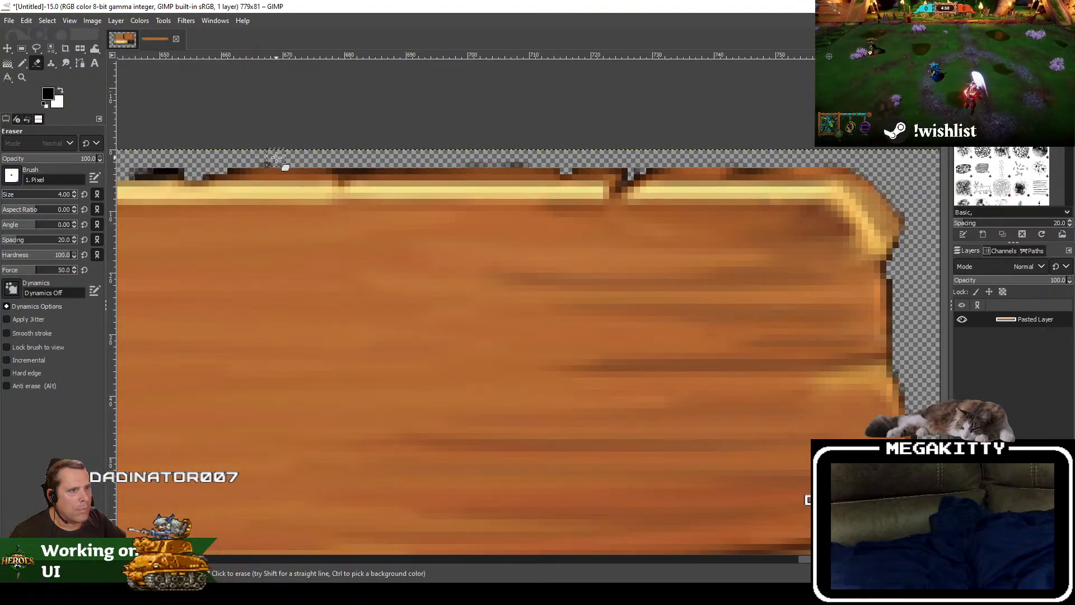
pyautogui.moveTo(222, 158)
pyautogui.mouseDown()
pyautogui.moveTo(577, 151)
pyautogui.moveTo(754, 192)
pyautogui.mouseUp()
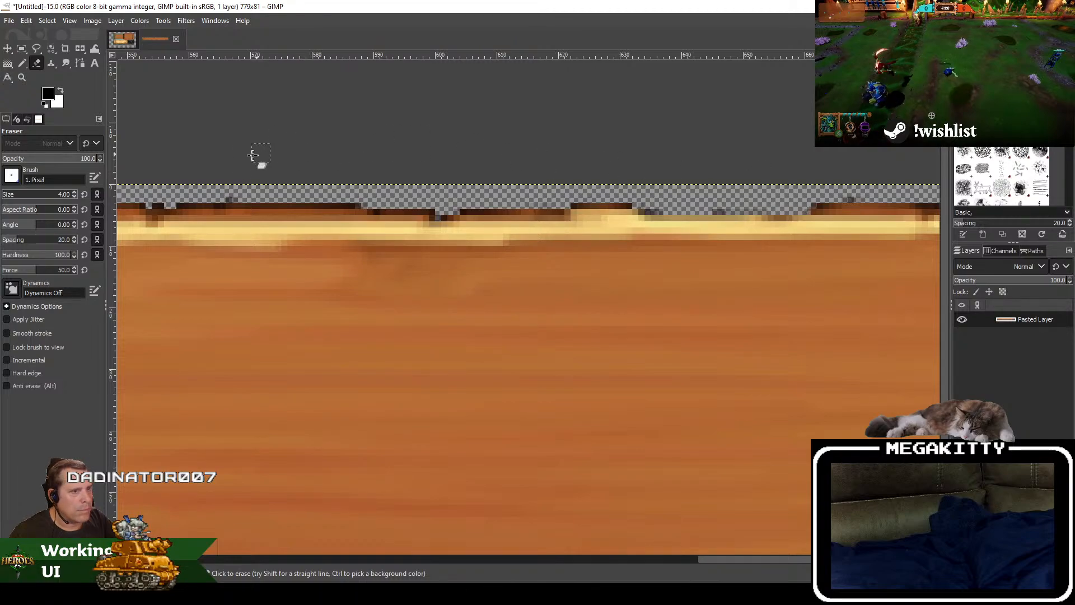
pyautogui.moveTo(250, 156); pyautogui.dragTo(759, 177)
pyautogui.moveTo(690, 220)
pyautogui.mouseDown()
pyautogui.moveTo(734, 221)
pyautogui.moveTo(665, 221)
pyautogui.mouseUp()
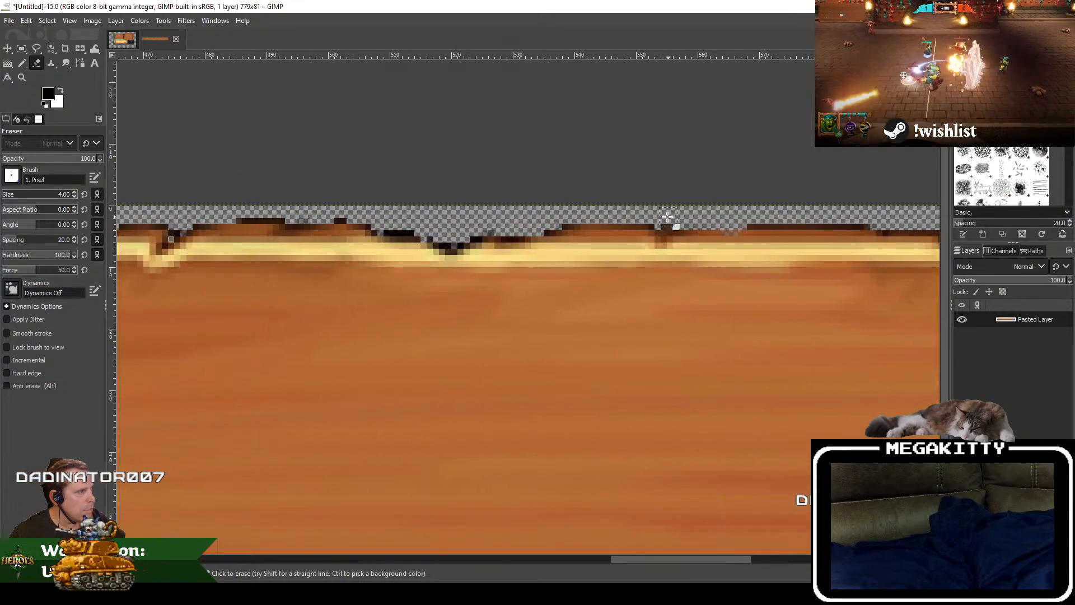
# Step: Erase the stray dark specks along the middle stretch of the plank's upper edge
pyautogui.moveTo(506, 222)
pyautogui.mouseDown()
pyautogui.moveTo(442, 243)
pyautogui.moveTo(341, 215)
pyautogui.mouseUp()
pyautogui.moveTo(286, 191); pyautogui.dragTo(852, 180)
pyautogui.click(748, 213)
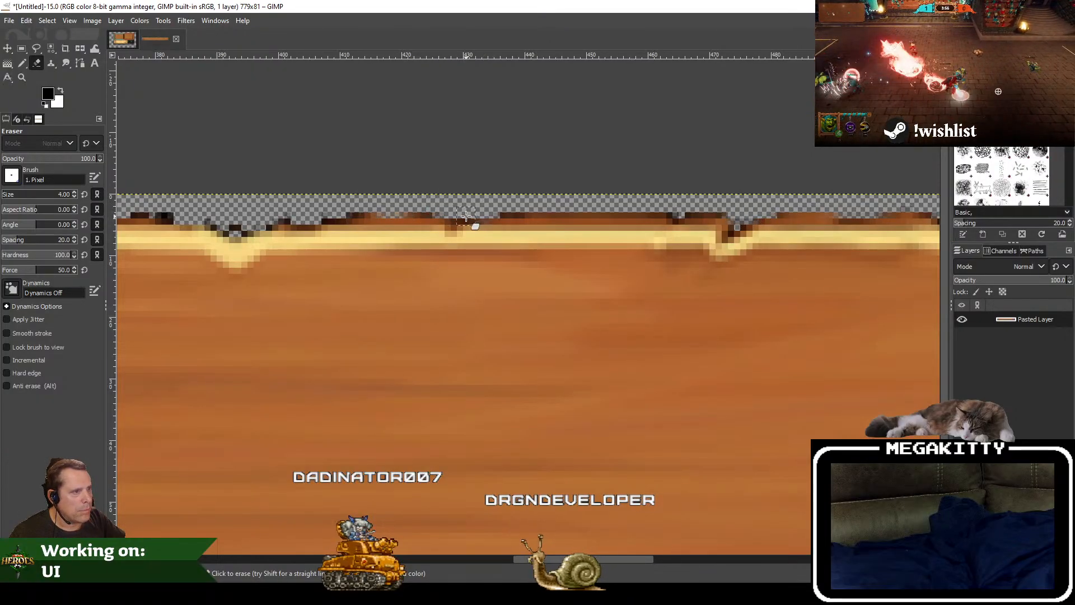
pyautogui.moveTo(263, 214)
pyautogui.mouseDown()
pyautogui.moveTo(427, 192)
pyautogui.moveTo(643, 236)
pyautogui.mouseUp()
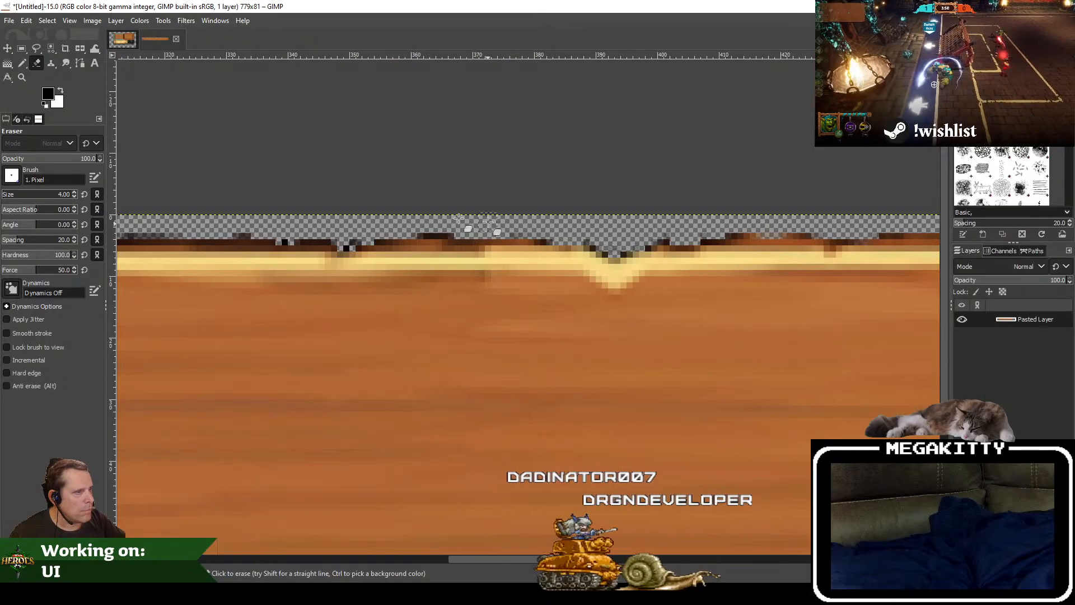
# Step: Erase the remaining dark specks along the left stretch of the plank's upper edge
pyautogui.moveTo(369, 211); pyautogui.dragTo(713, 214)
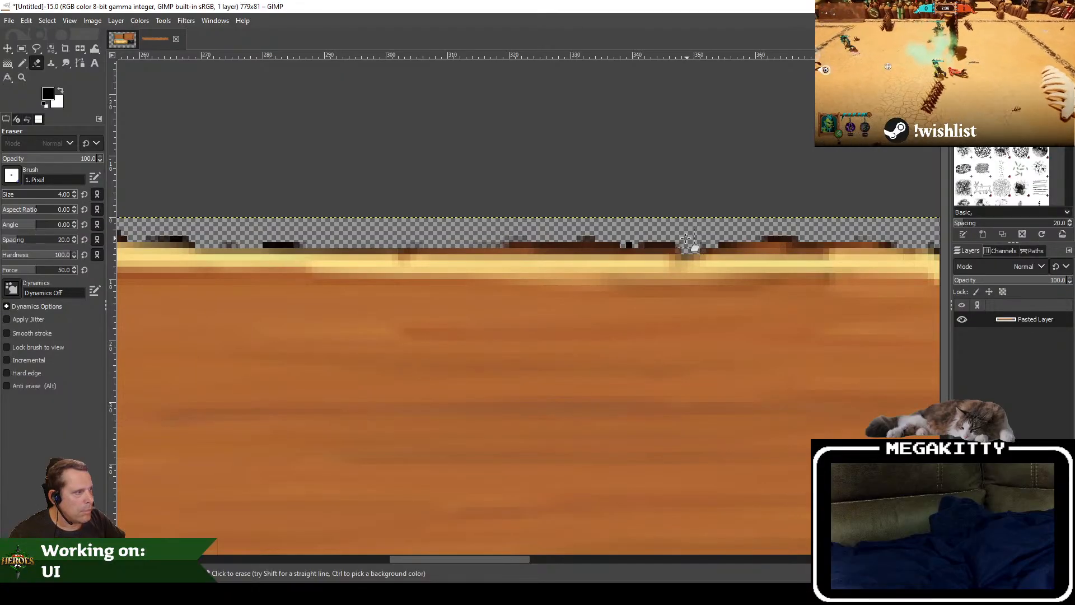
pyautogui.moveTo(289, 213); pyautogui.dragTo(867, 250)
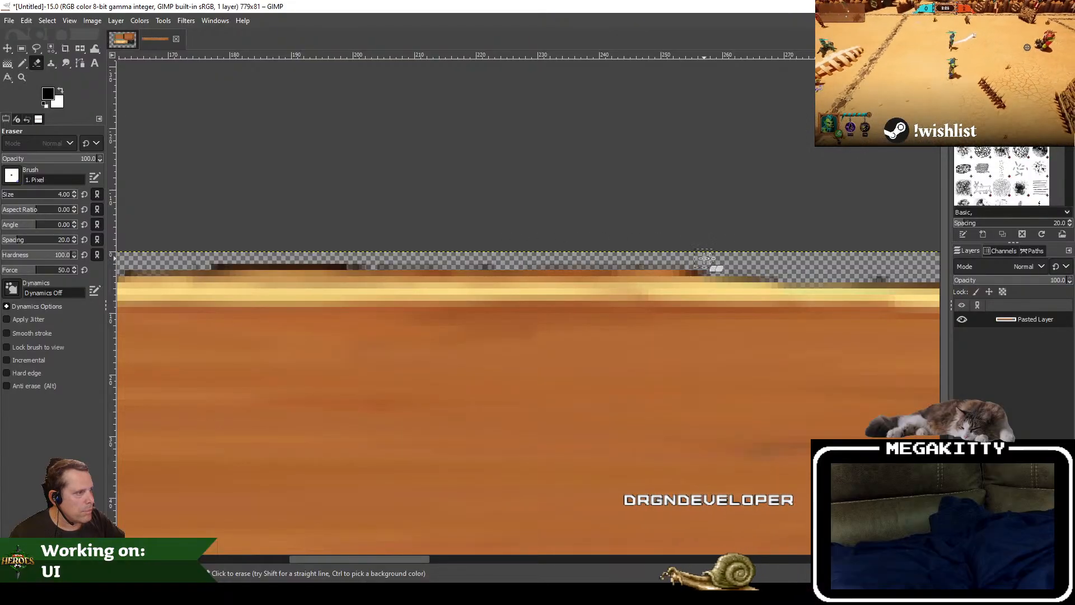
pyautogui.moveTo(336, 216); pyautogui.dragTo(796, 253)
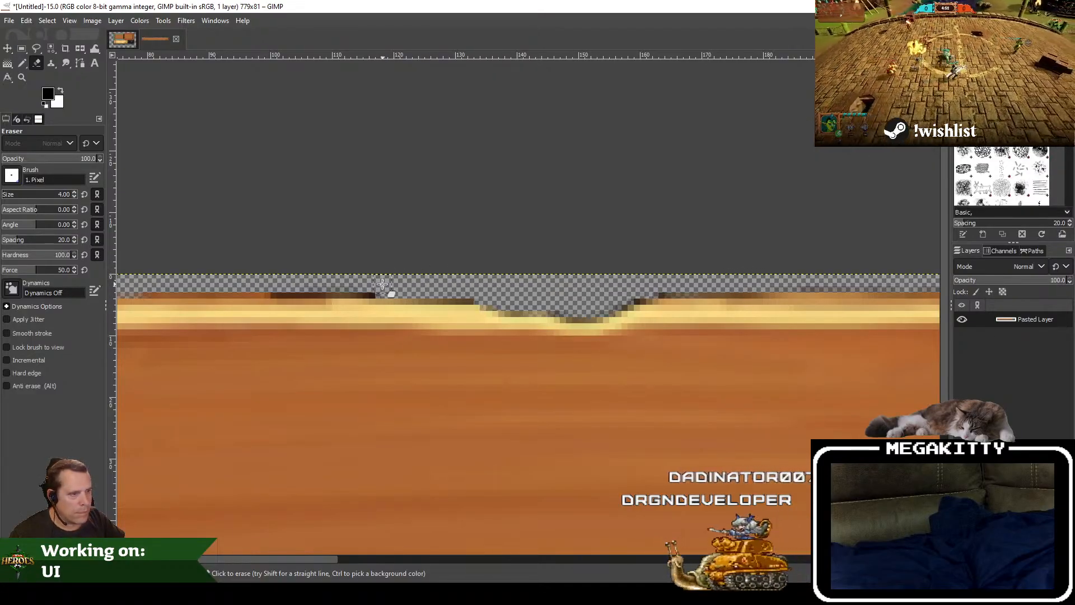
pyautogui.moveTo(374, 253); pyautogui.dragTo(969, 177)
# Step: Examine the plank's left end and its upper and lower edges for leftover background pixels
pyautogui.scroll(-2, 708, 243)
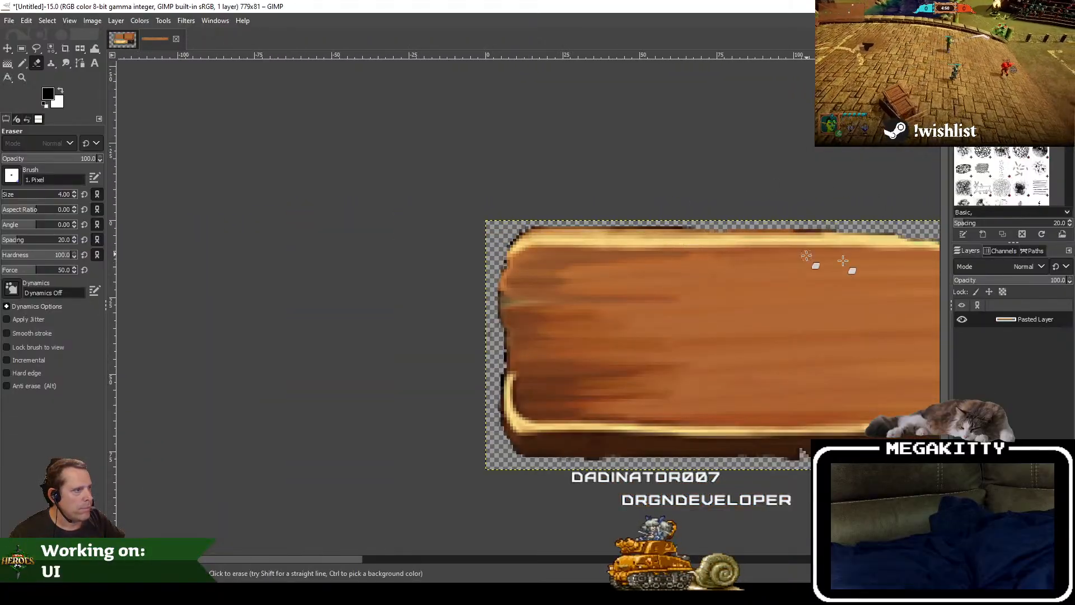
pyautogui.moveTo(856, 261); pyautogui.dragTo(292, 241)
pyautogui.scroll(-4, 292, 241)
pyautogui.moveTo(665, 288); pyautogui.dragTo(595, 318)
pyautogui.scroll(4, 257, 346)
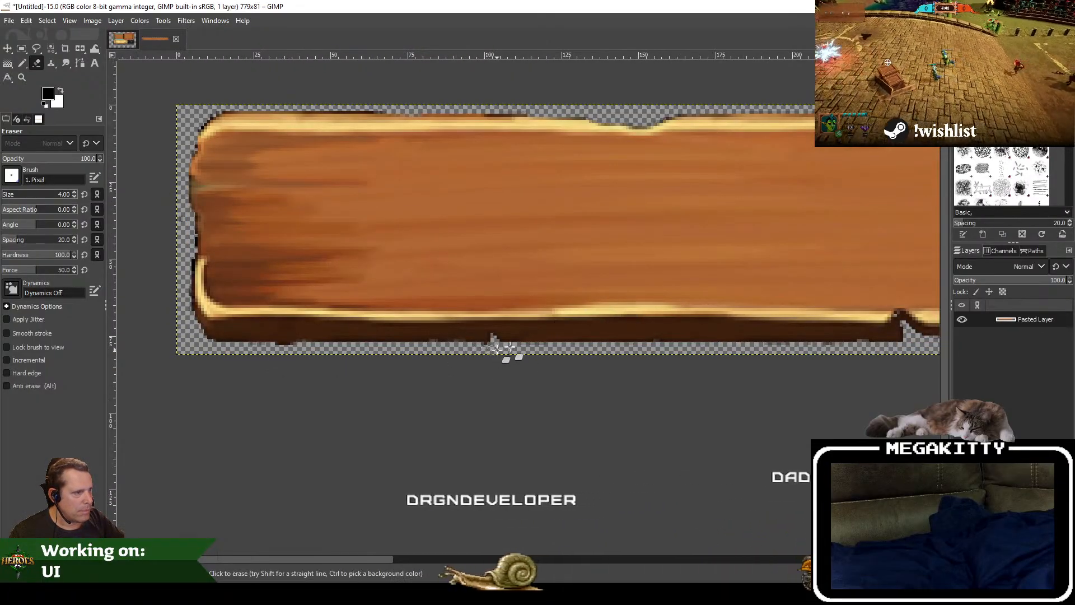
pyautogui.moveTo(726, 262); pyautogui.dragTo(379, 326)
pyautogui.scroll(-2, 521, 288)
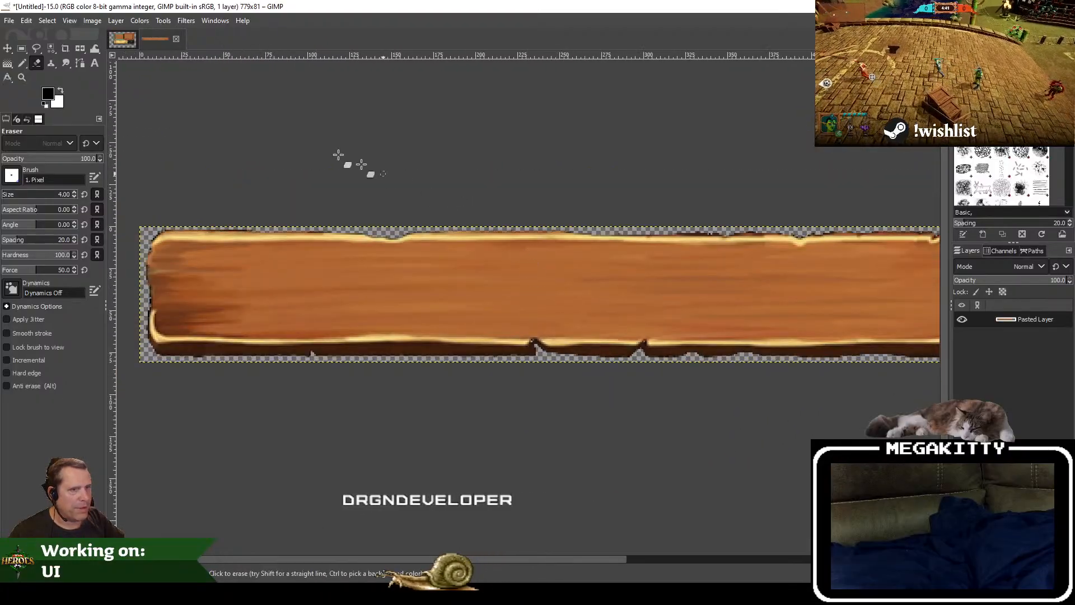
# Step: Save the plank image as CustomLobbyPlayerSlot.xcf in the CustomLobby Textures folder
pyautogui.click(8, 20)
pyautogui.click(30, 143)
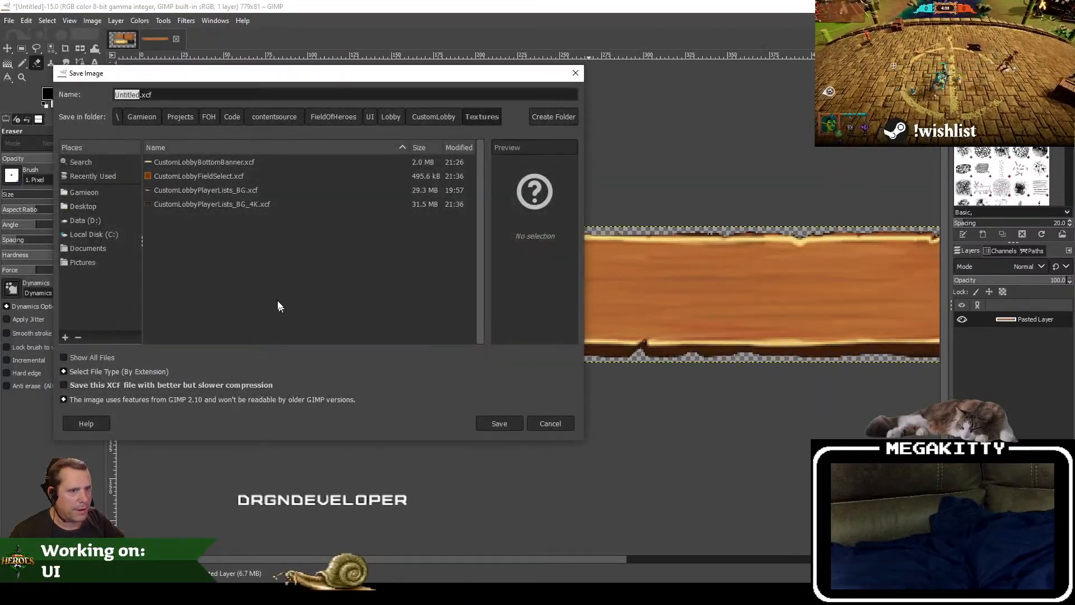
pyautogui.write('CustomL')
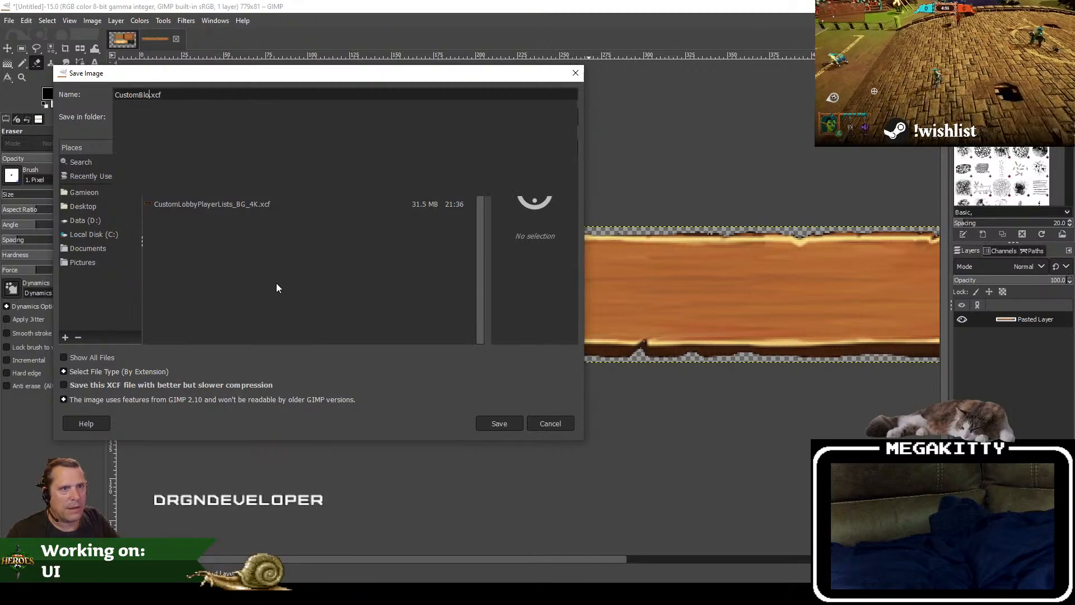
pyautogui.write('obby')
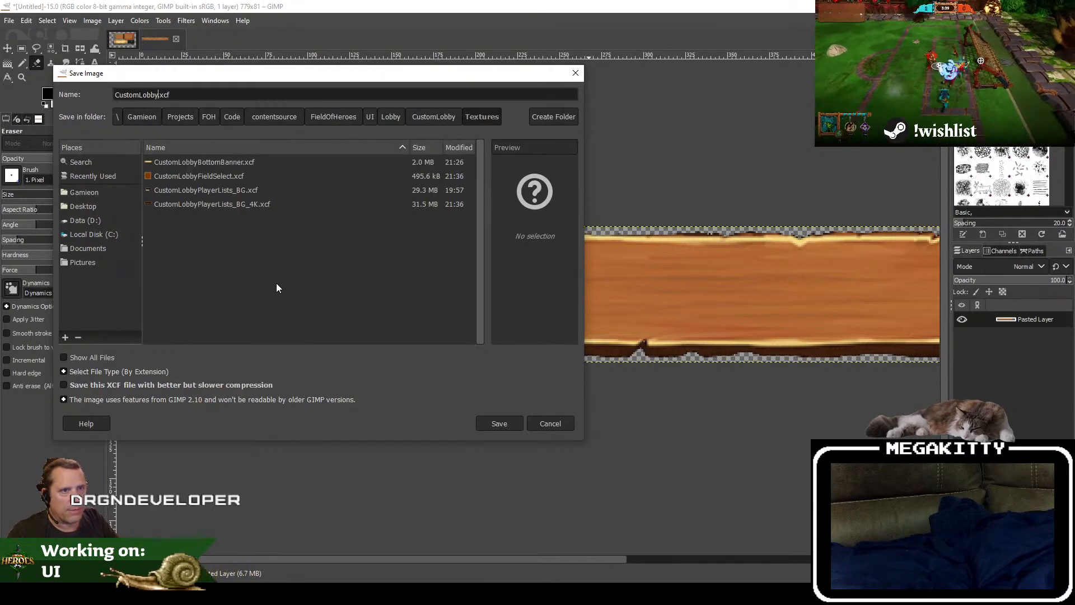
pyautogui.write('PlayerSlot')
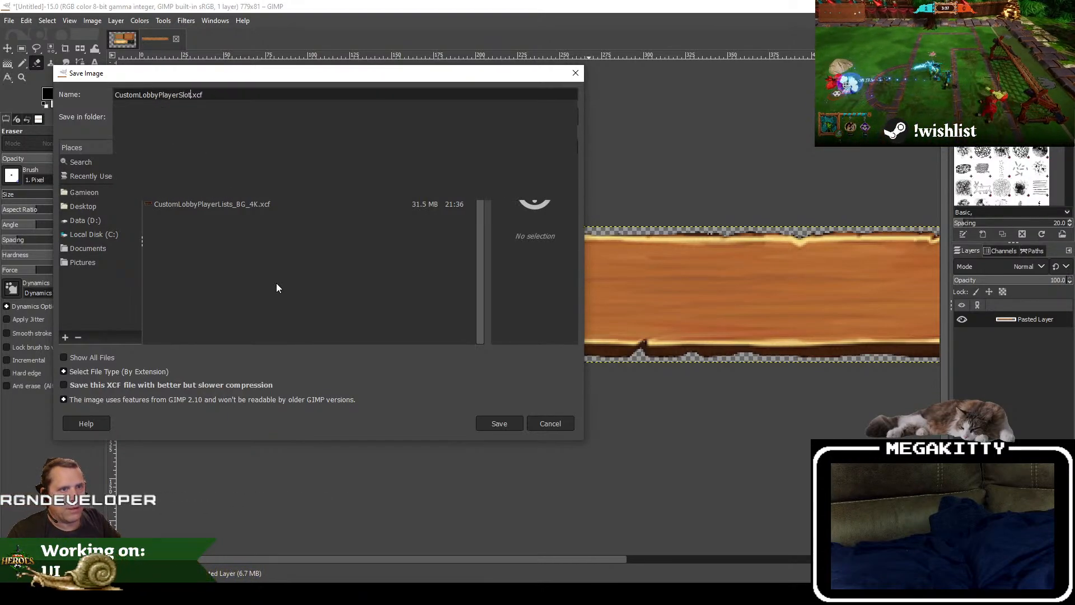
pyautogui.click(491, 424)
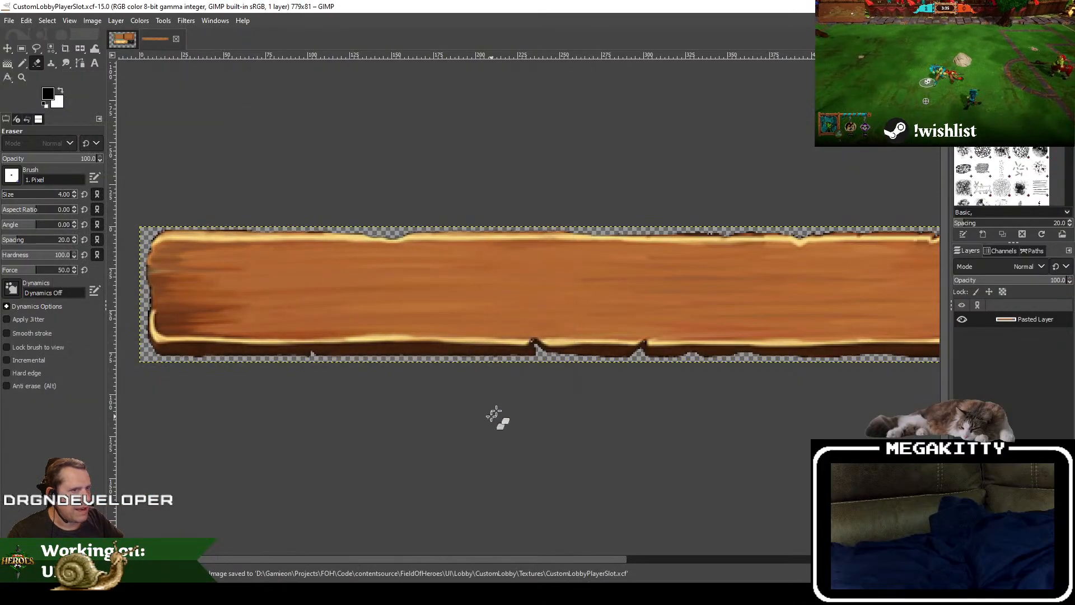
# Step: Select the whole plank image and copy it to the clipboard
pyautogui.moveTo(387, 185); pyautogui.dragTo(339, 202)
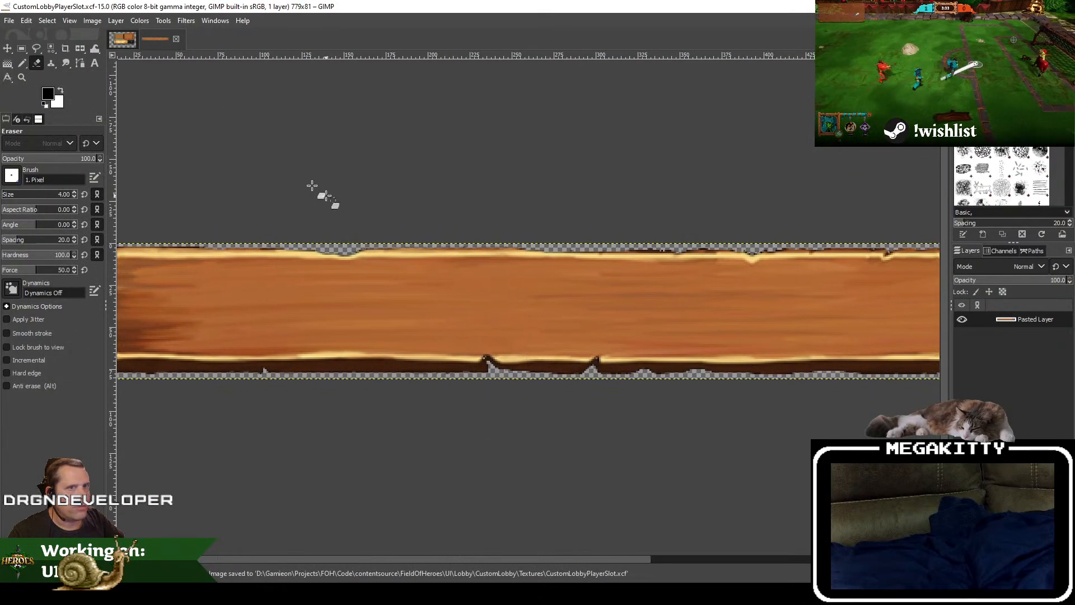
pyautogui.scroll(-2, 288, 209)
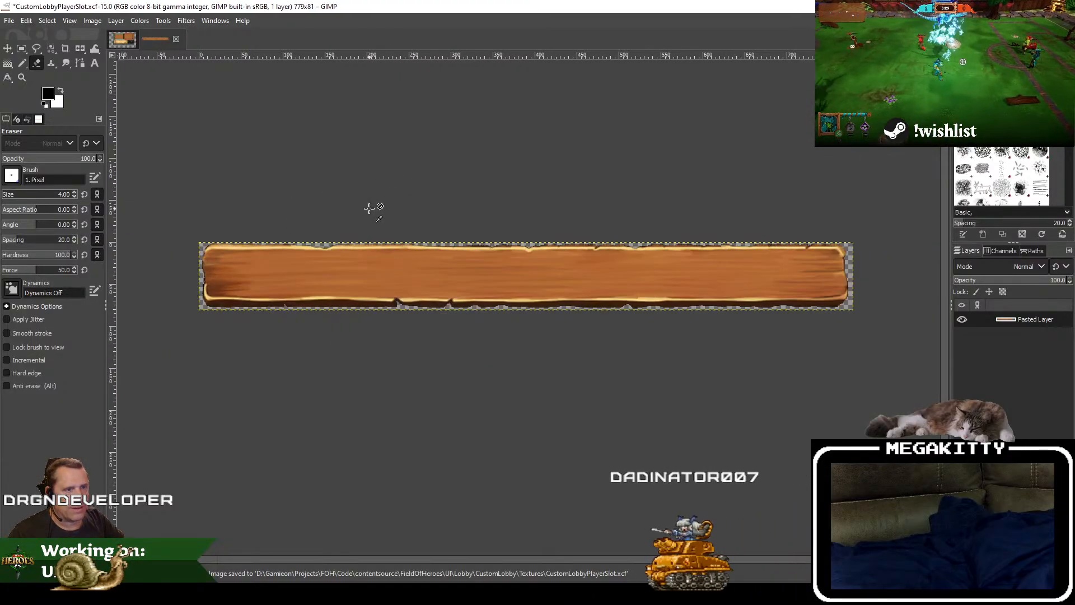
pyautogui.hotkey('ctrl', 'c')
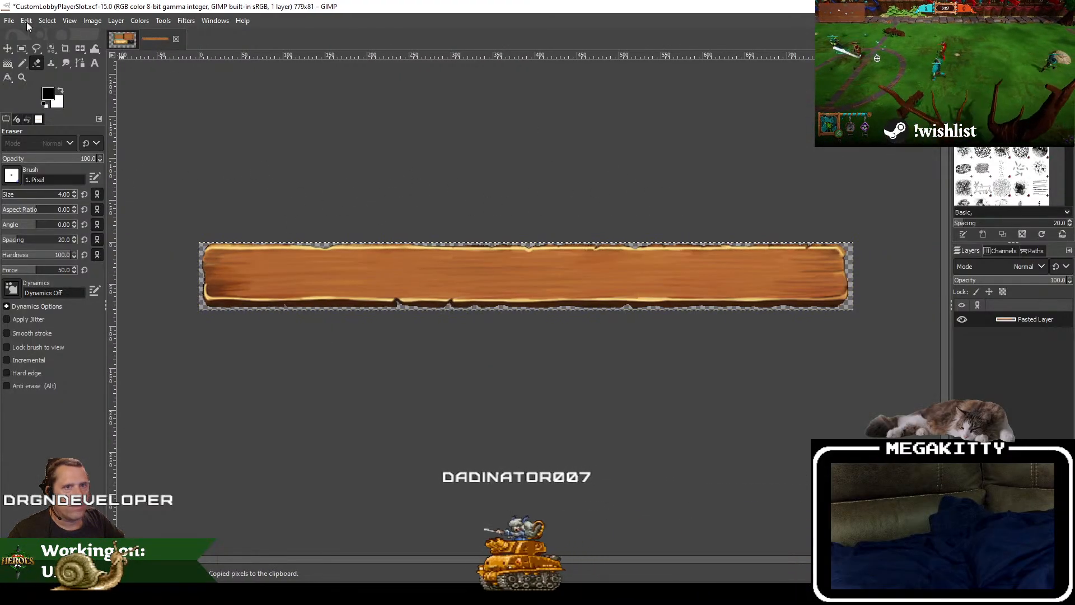
pyautogui.click(49, 21)
pyautogui.click(58, 37)
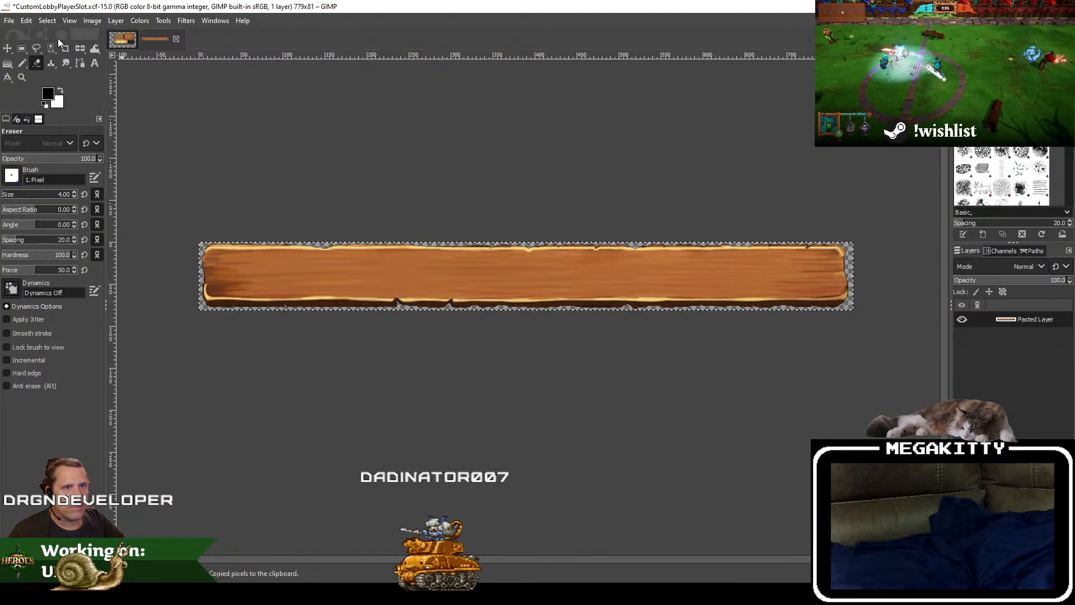
# Step: Open the recent file CustomLobbyPlayerLists_BG_4K.xcf
pyautogui.click(8, 21)
pyautogui.moveTo(65, 106)
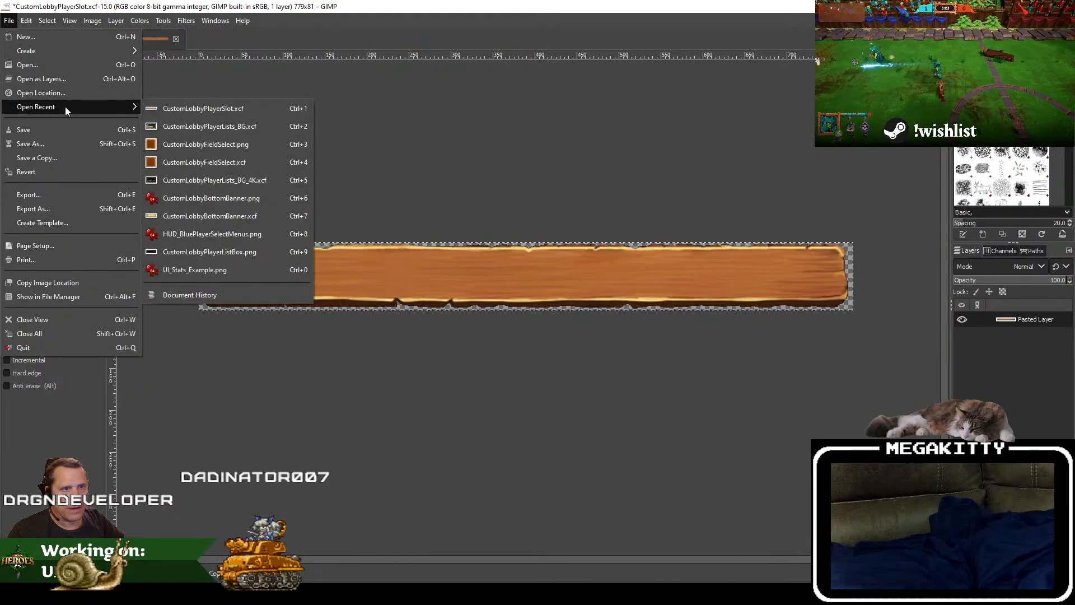
pyautogui.click(224, 180)
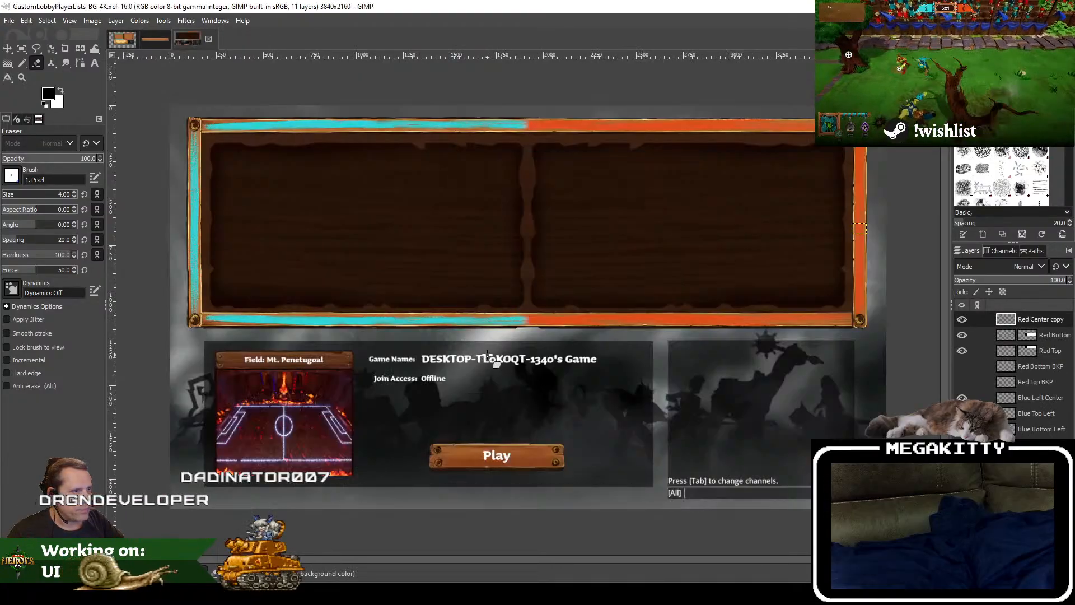
# Step: Paste the plank as a new layer and move it near the upper-left corner of the blue team's dark wooden panel
pyautogui.hotkey('ctrl', 'v')
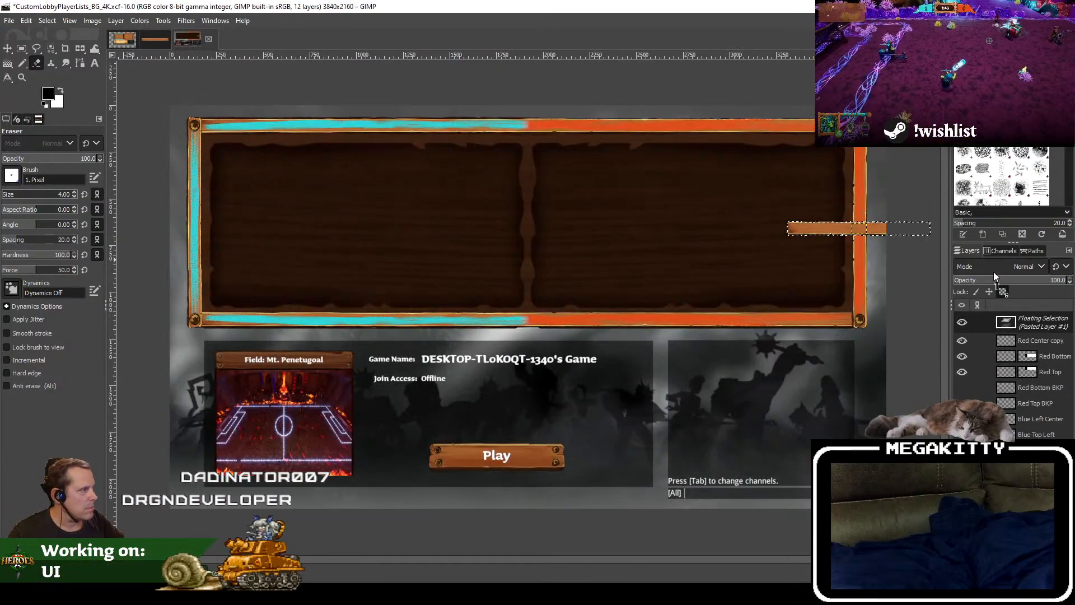
pyautogui.rightClick(1043, 329)
pyautogui.click(975, 87)
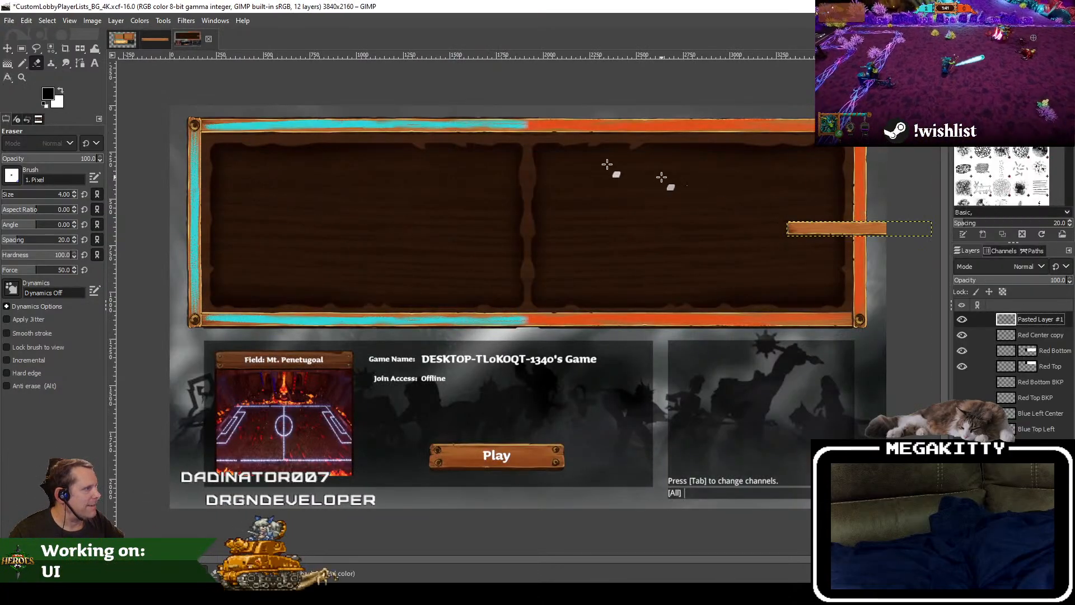
pyautogui.press('m')
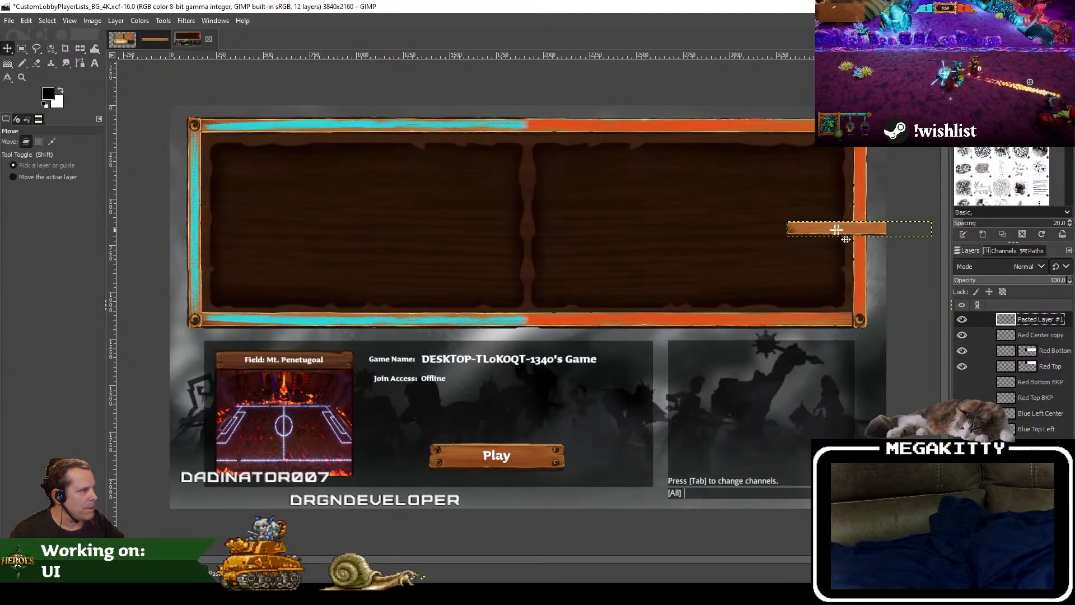
pyautogui.moveTo(837, 230); pyautogui.dragTo(282, 163)
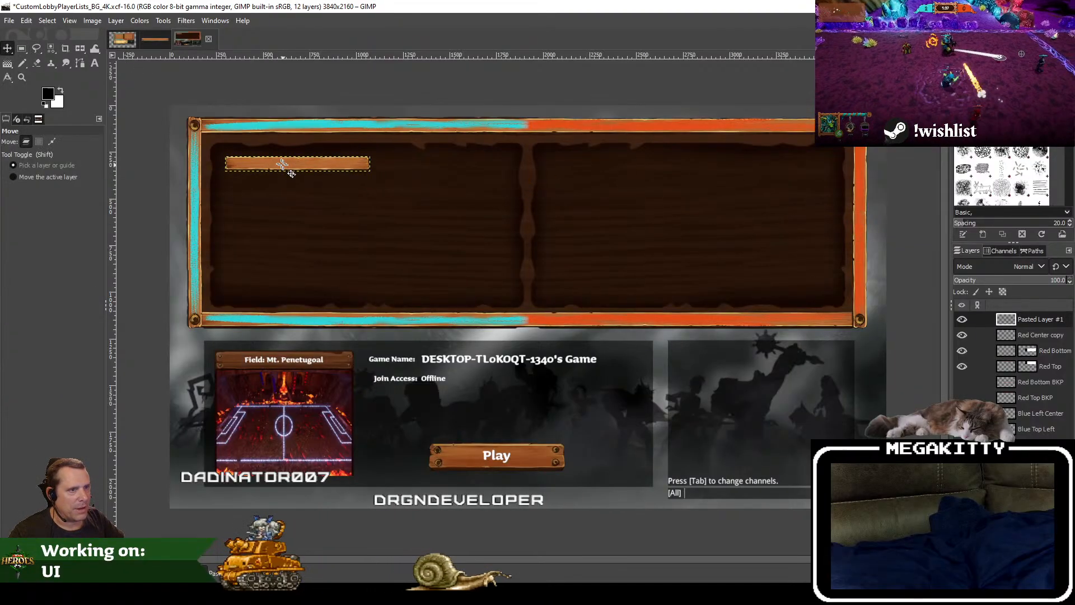
# Step: Start scaling the pasted plank layer, launch the Calculator to work out double its size, and enter 1558 × 162 px as the layer size
pyautogui.click(116, 22)
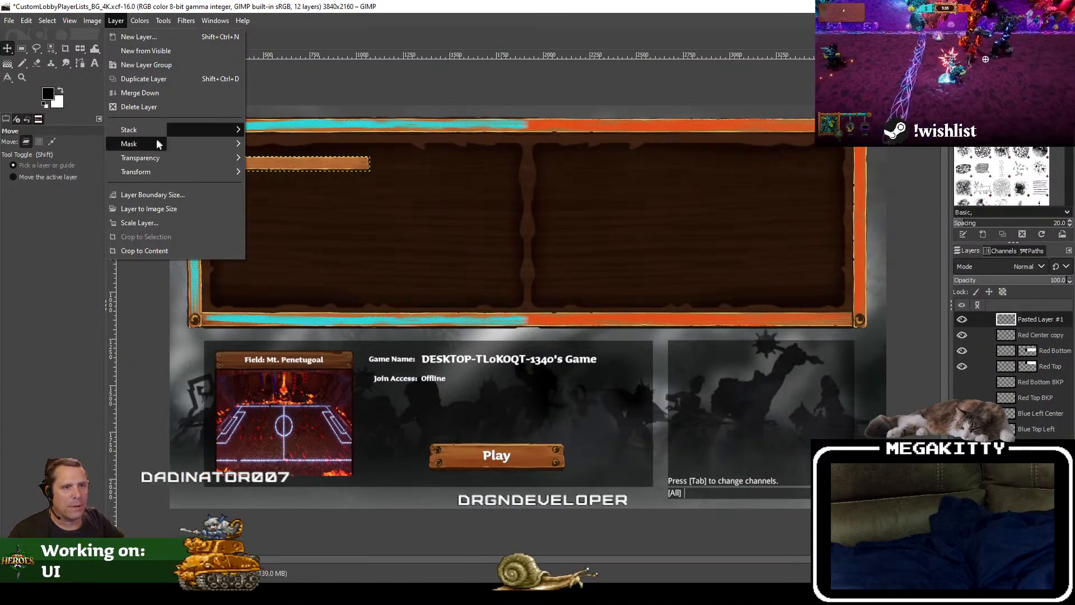
pyautogui.click(162, 224)
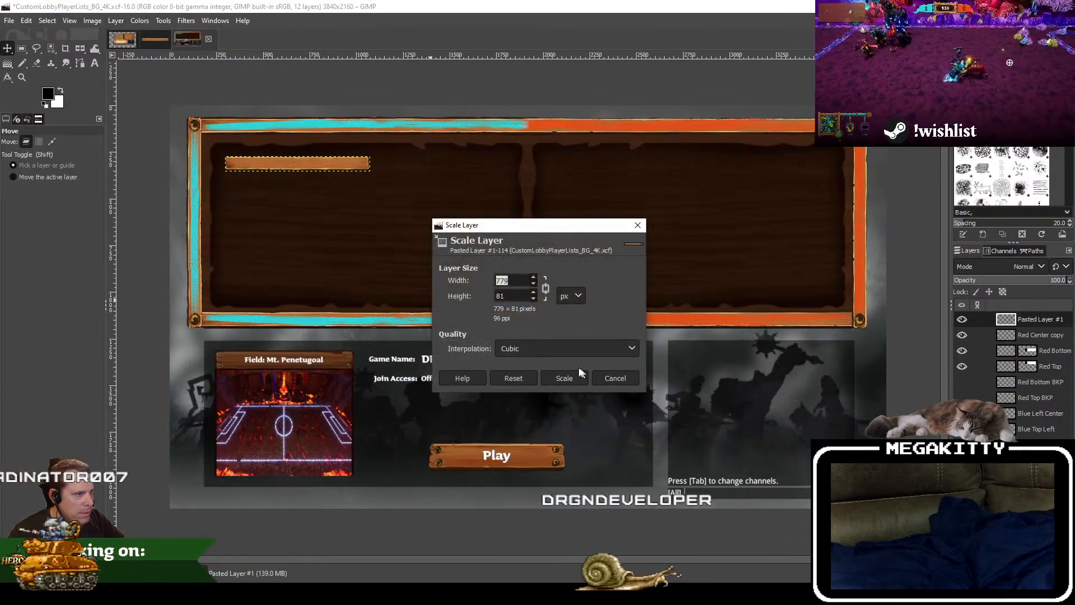
pyautogui.press('super')
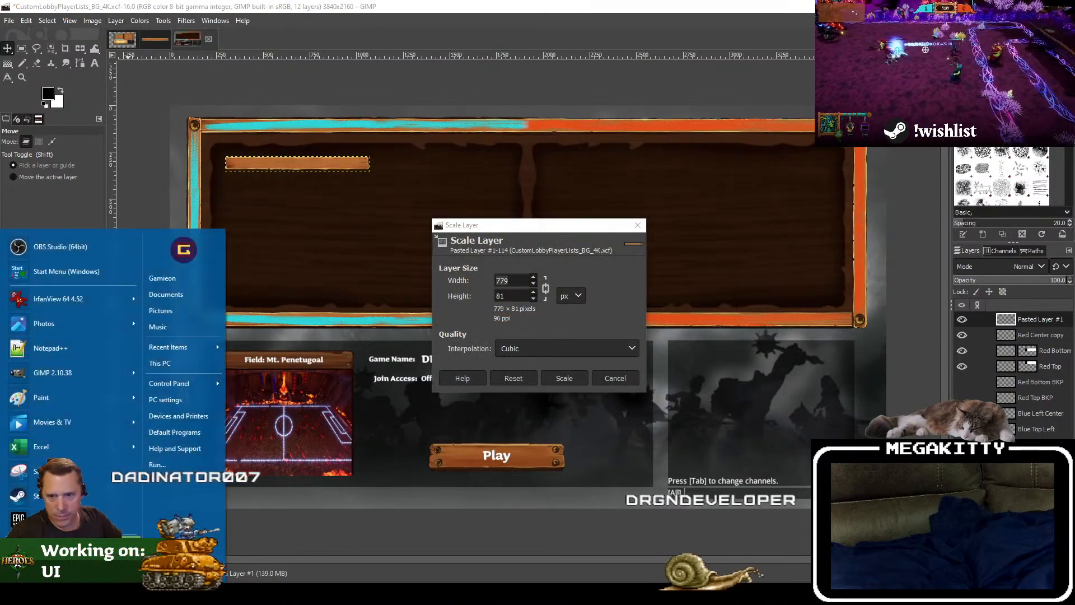
pyautogui.write('calc')
pyautogui.press('Return')
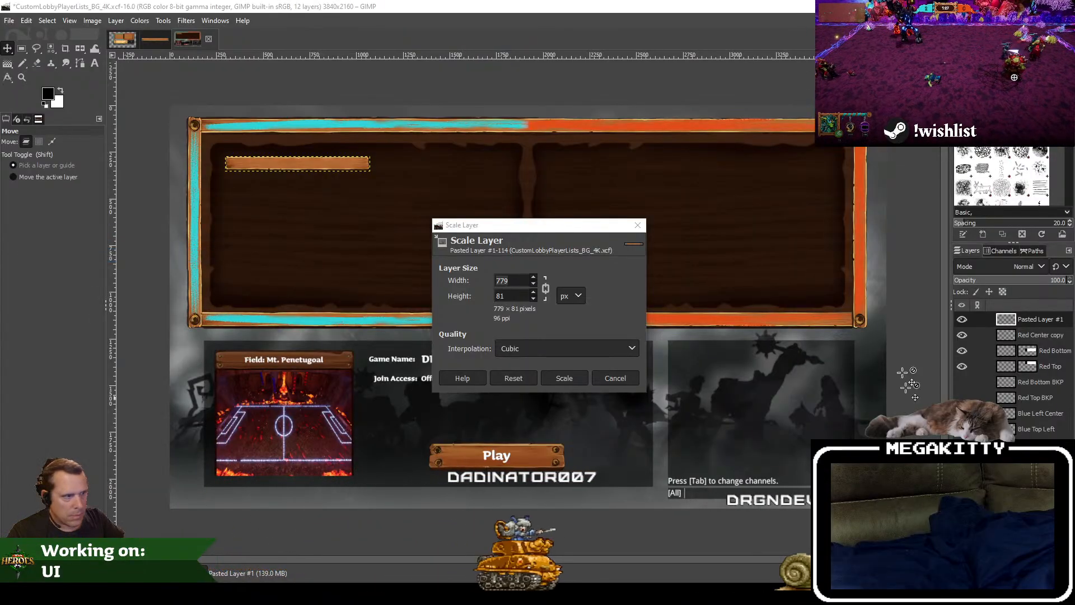
pyautogui.moveTo(518, 282); pyautogui.dragTo(458, 279)
pyautogui.write('1558')
pyautogui.press('Tab')
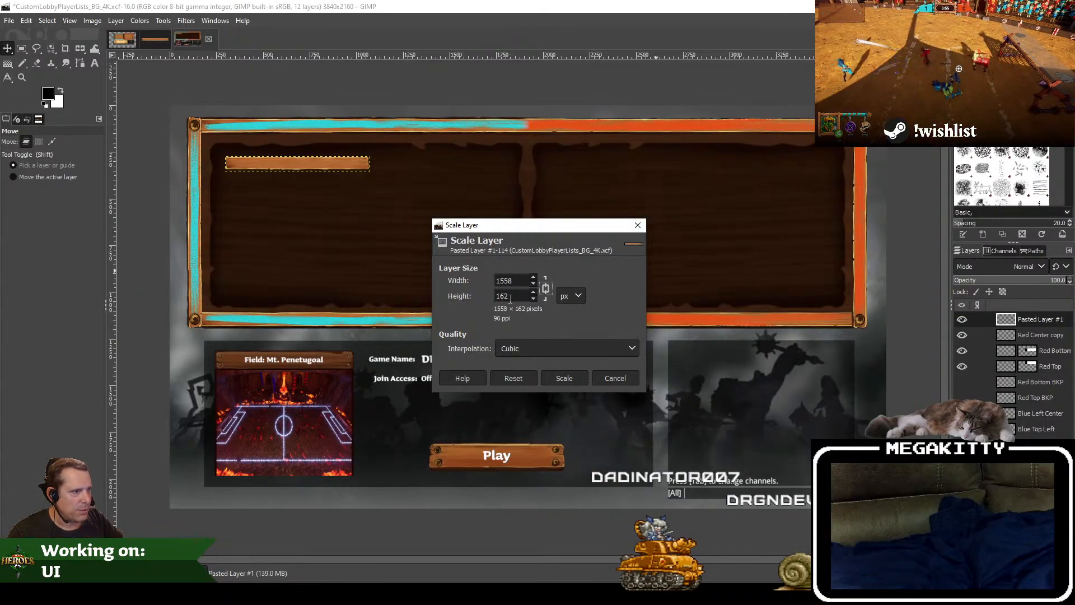
# Step: Switch to Unreal Editor and check the size settings of the root Size Box in the WBP_CustomLobby_Slot_V2 widget
pyautogui.click(442, 592)
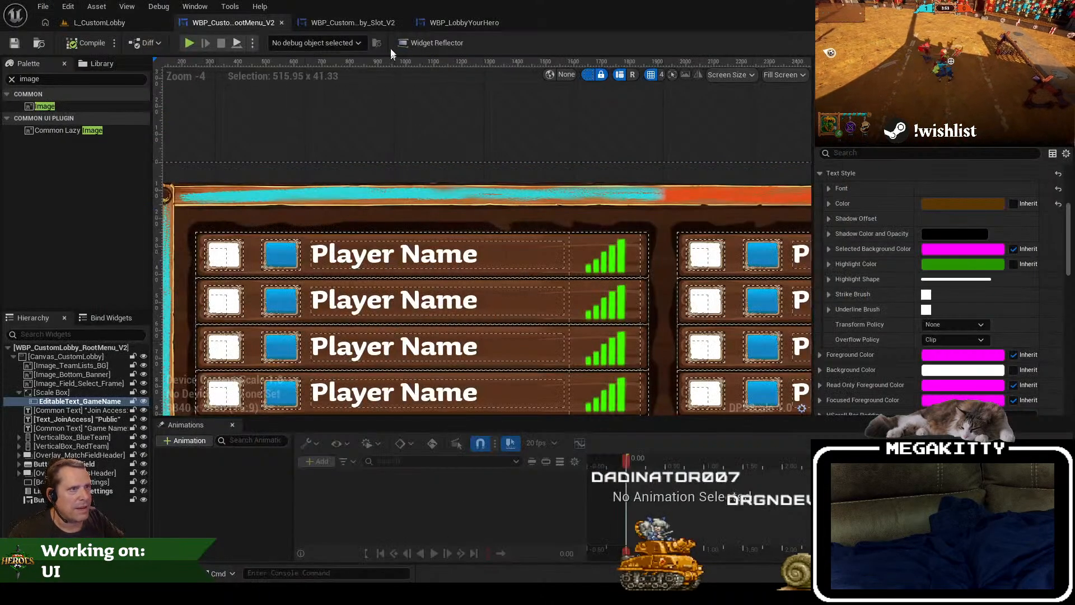
pyautogui.click(352, 22)
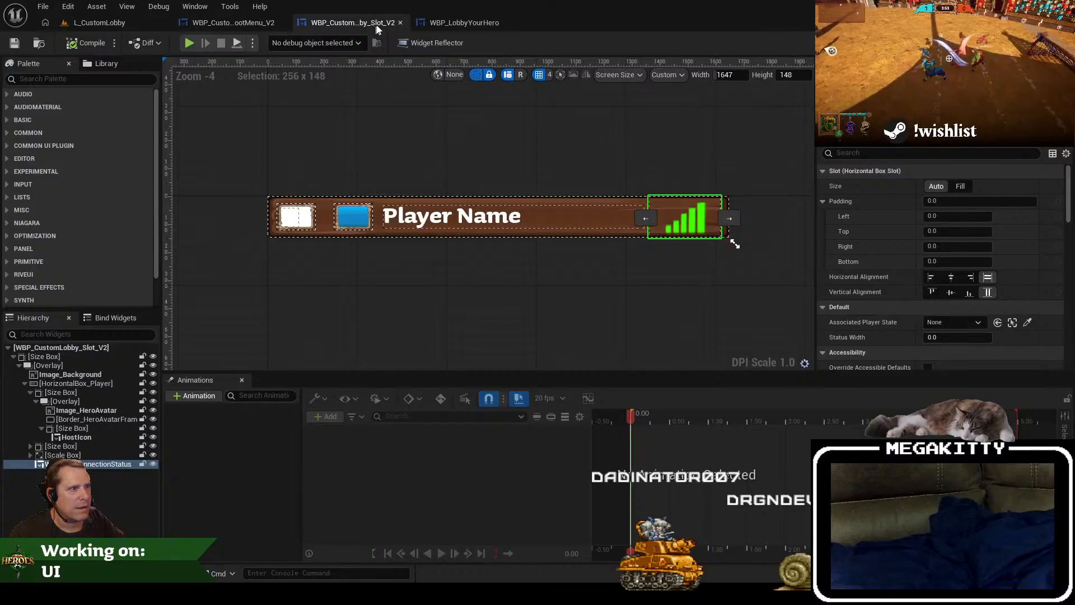
pyautogui.click(60, 356)
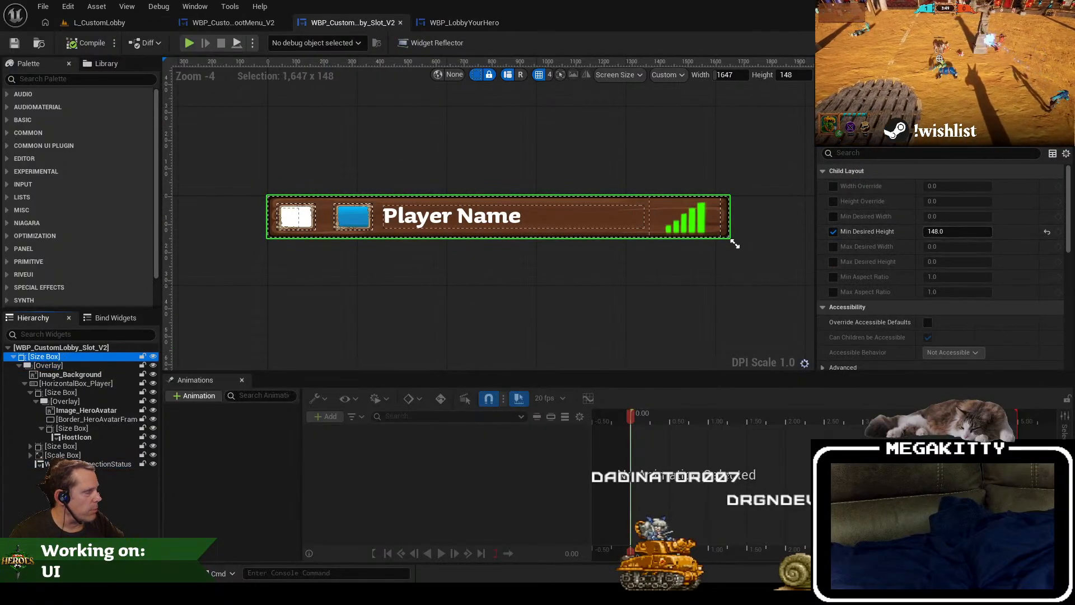
# Step: Close the Calculator windows, switch to GIMP and cancel the pending 1558 × 162 px scaling of the plank layer
pyautogui.moveTo(457, 592)
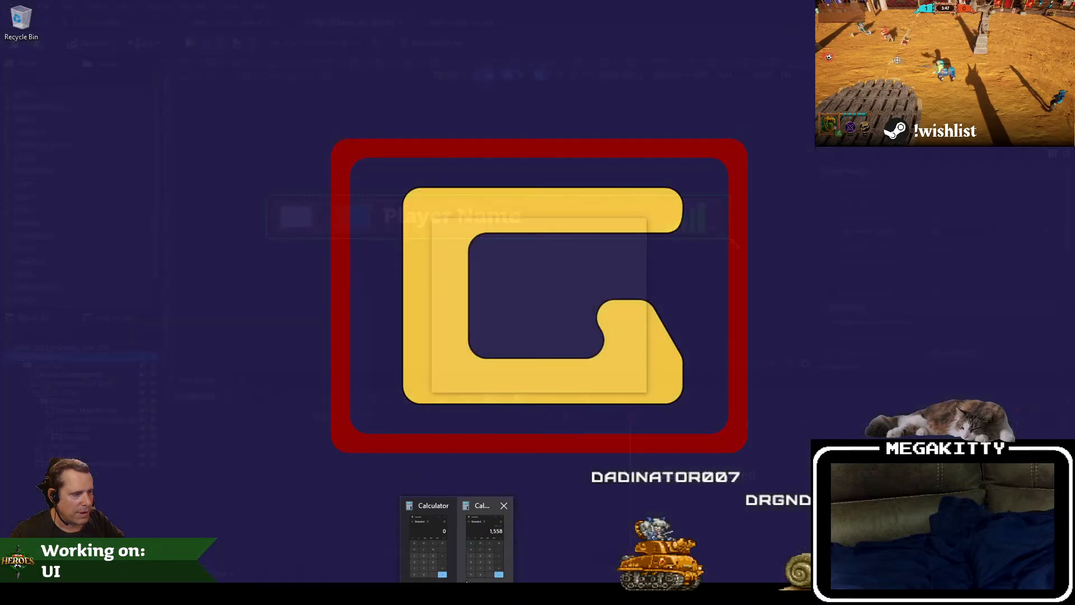
pyautogui.click(506, 507)
pyautogui.click(482, 506)
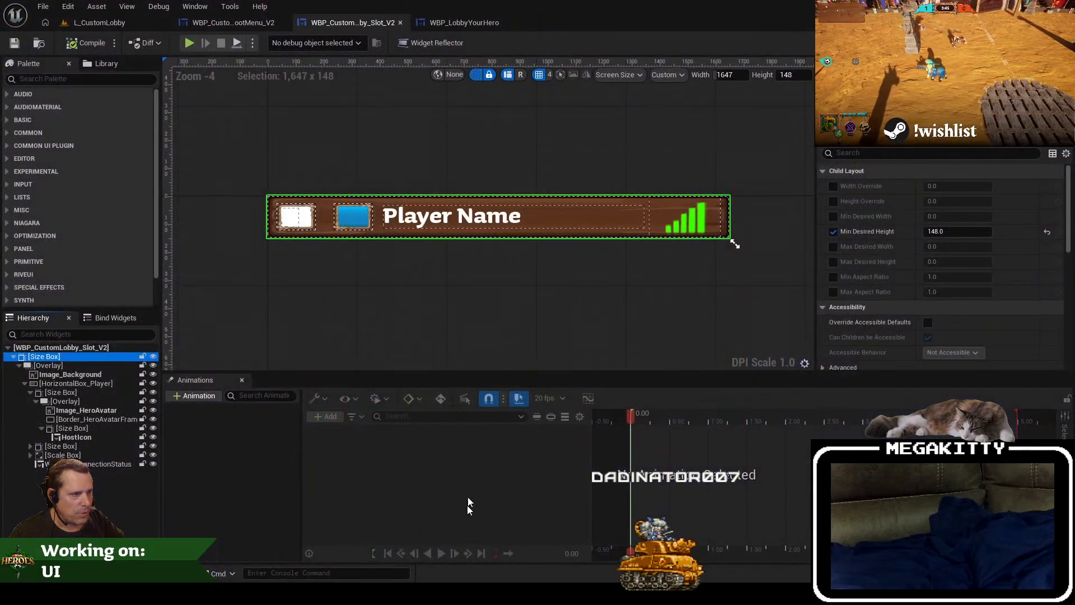
pyautogui.click(401, 592)
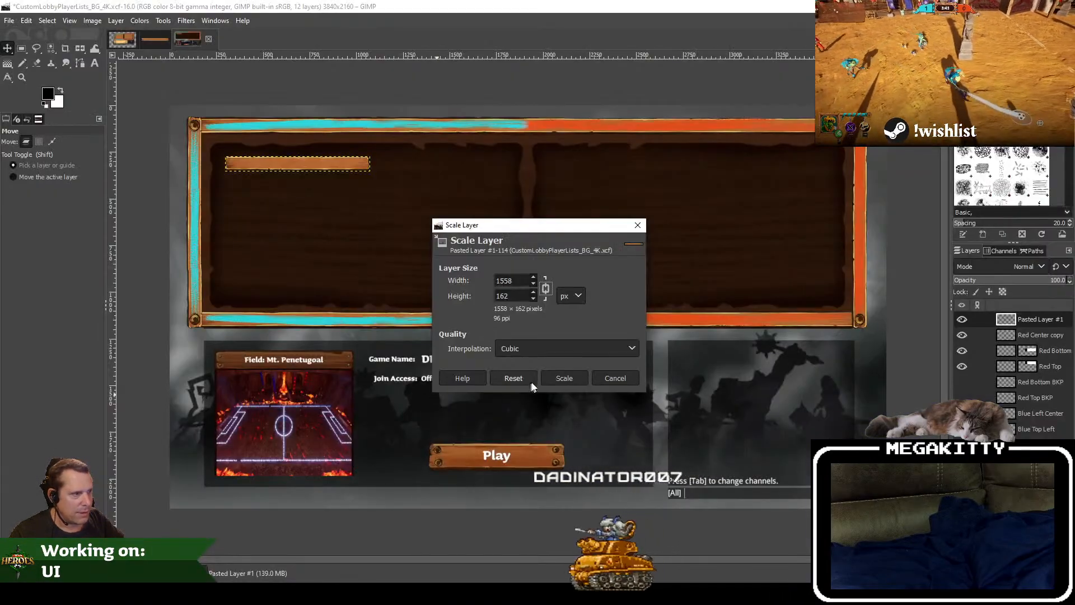
pyautogui.click(610, 378)
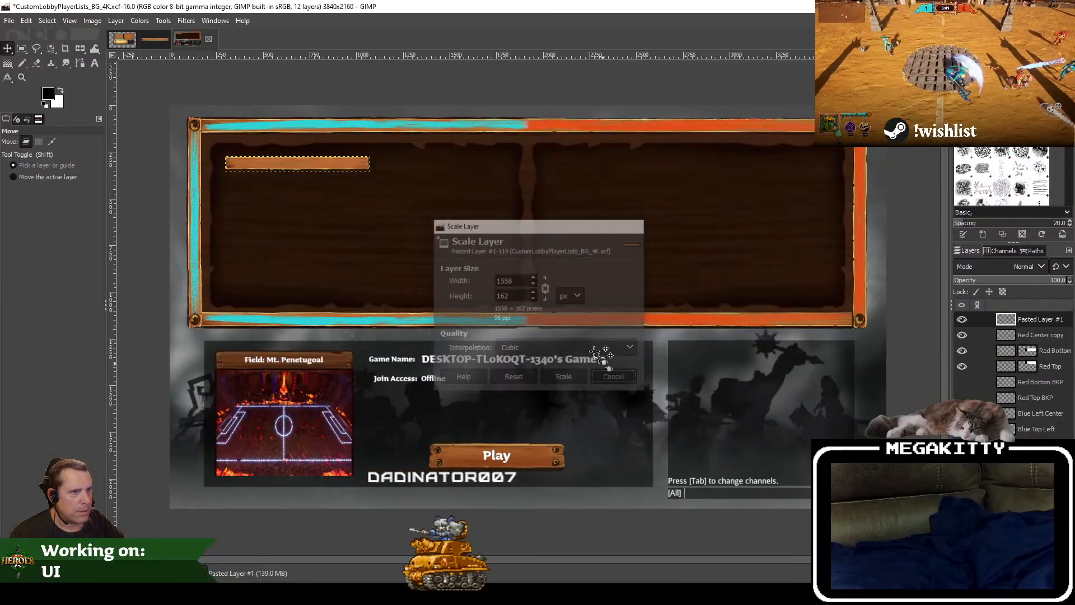
# Step: Scale the pasted plank layer in the lobby mockup to 1423 × 148 px
pyautogui.click(116, 21)
pyautogui.click(171, 222)
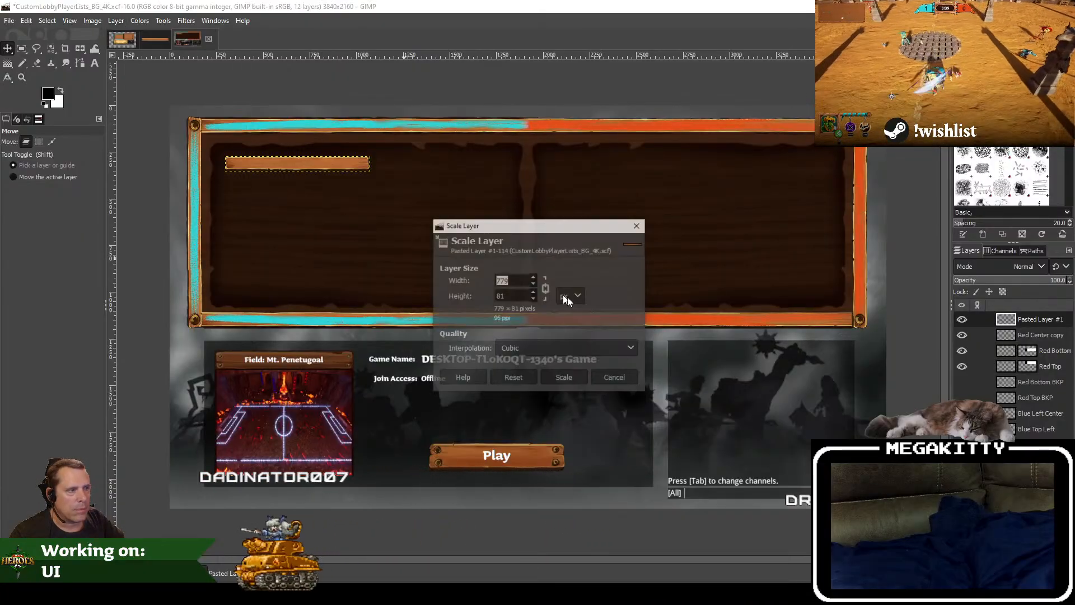
pyautogui.write('150')
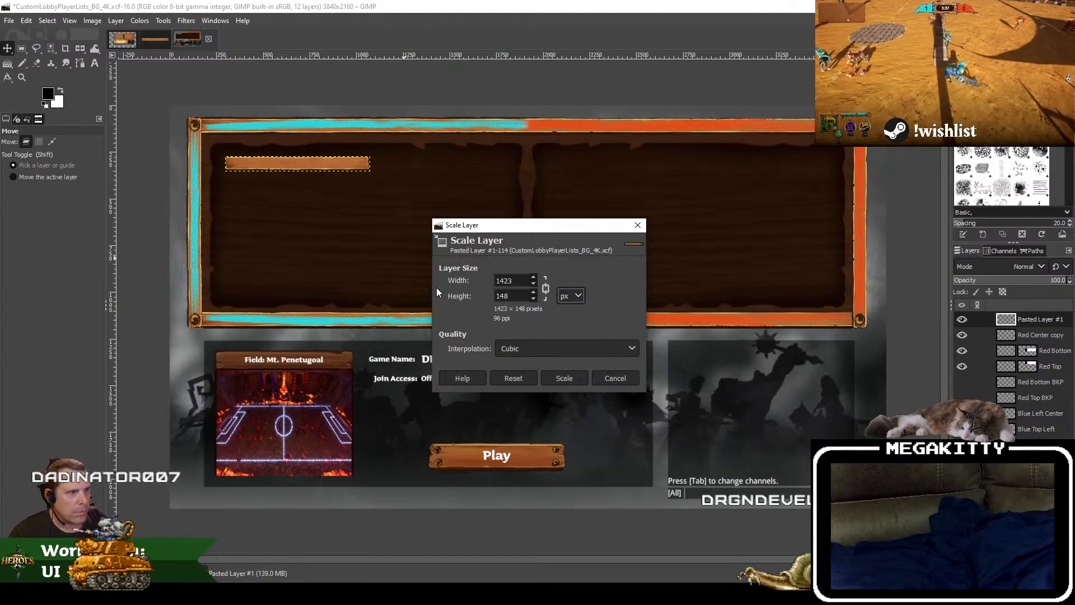
pyautogui.click(564, 379)
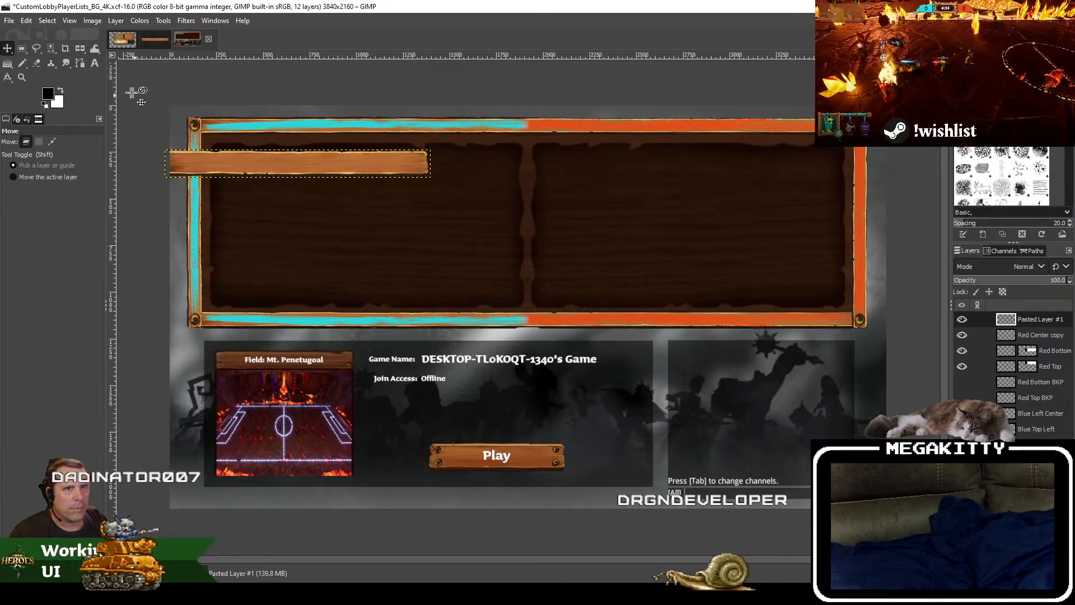
# Step: Move the scaled plank layer into the upper-left corner of the blue team's dark wooden panel
pyautogui.moveTo(291, 169); pyautogui.dragTo(347, 170)
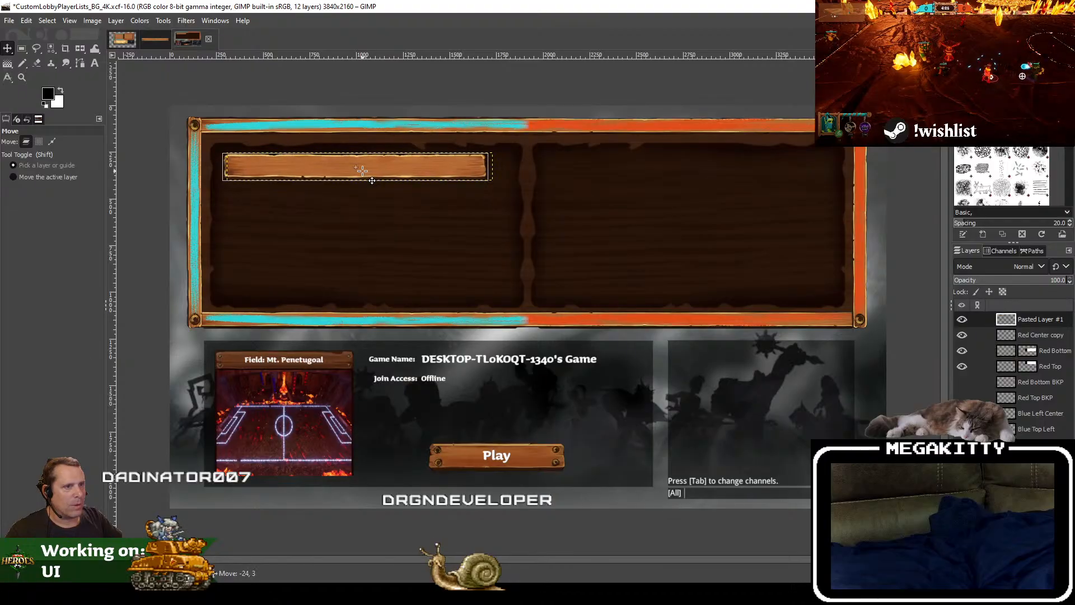
pyautogui.moveTo(361, 169); pyautogui.dragTo(387, 192)
pyautogui.scroll(2, 329, 157)
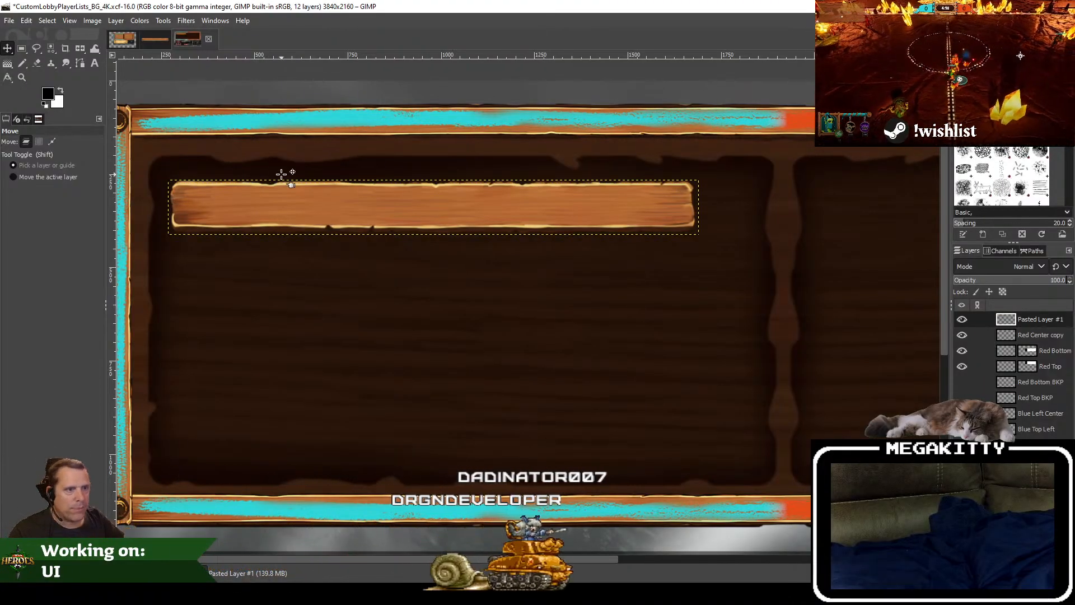
# Step: Undo the latest edits to the pasted plank in the mockup and switch to the CustomLobbyPlayerSlot.xcf image
pyautogui.press('ctrl')
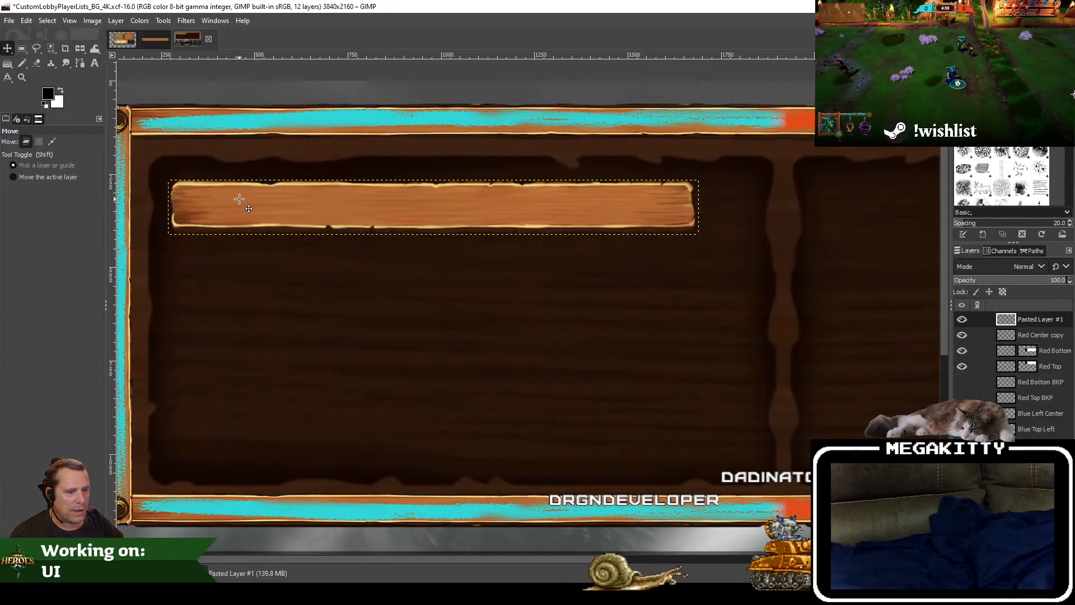
pyautogui.hotkey('ctrl', 'z')
pyautogui.hotkey('ctrl', 'z')
pyautogui.hotkey('ctrl', 'z')
pyautogui.hotkey('ctrl', 'z')
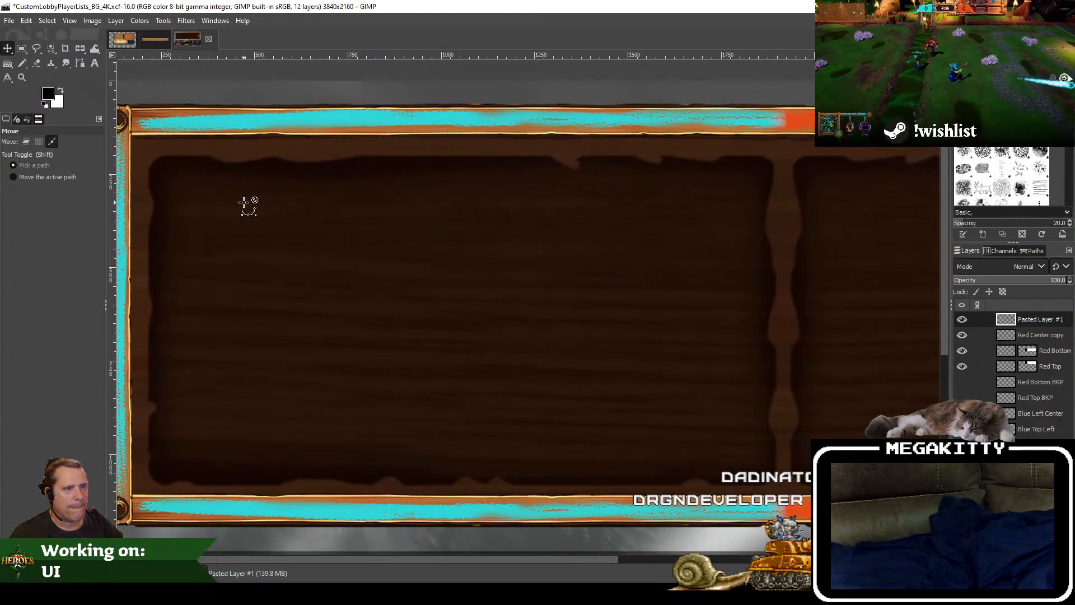
pyautogui.click(162, 45)
pyautogui.click(119, 21)
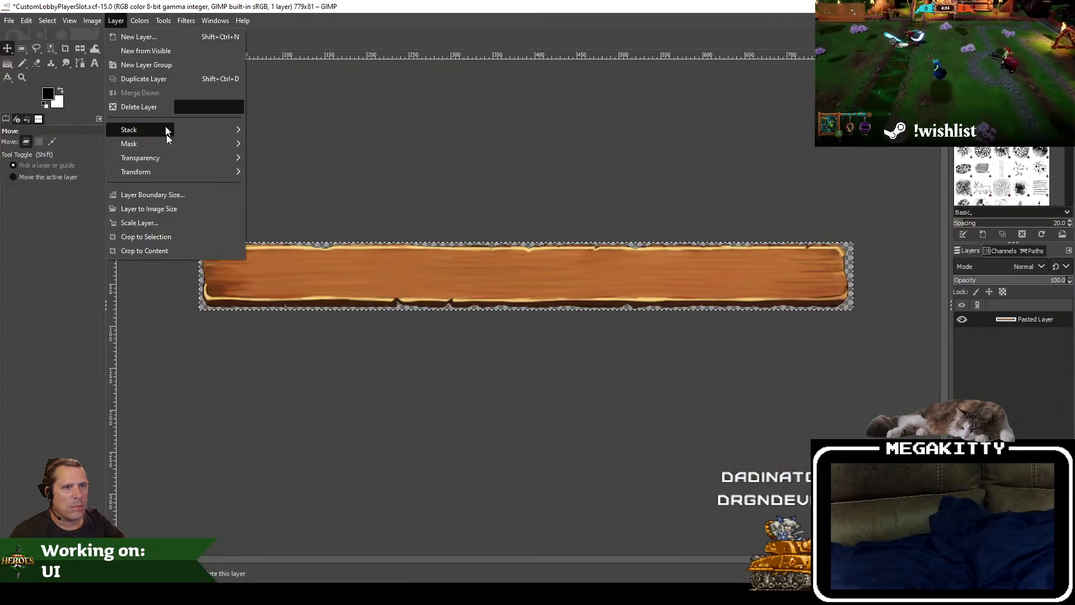
pyautogui.click(177, 225)
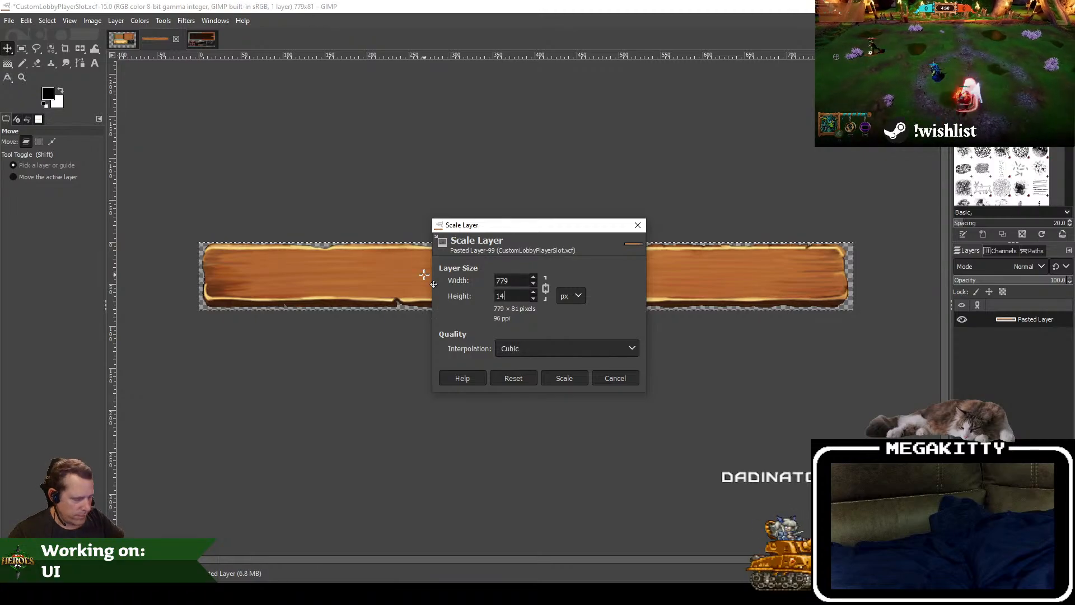
pyautogui.hotkey('alt', 'Tab')
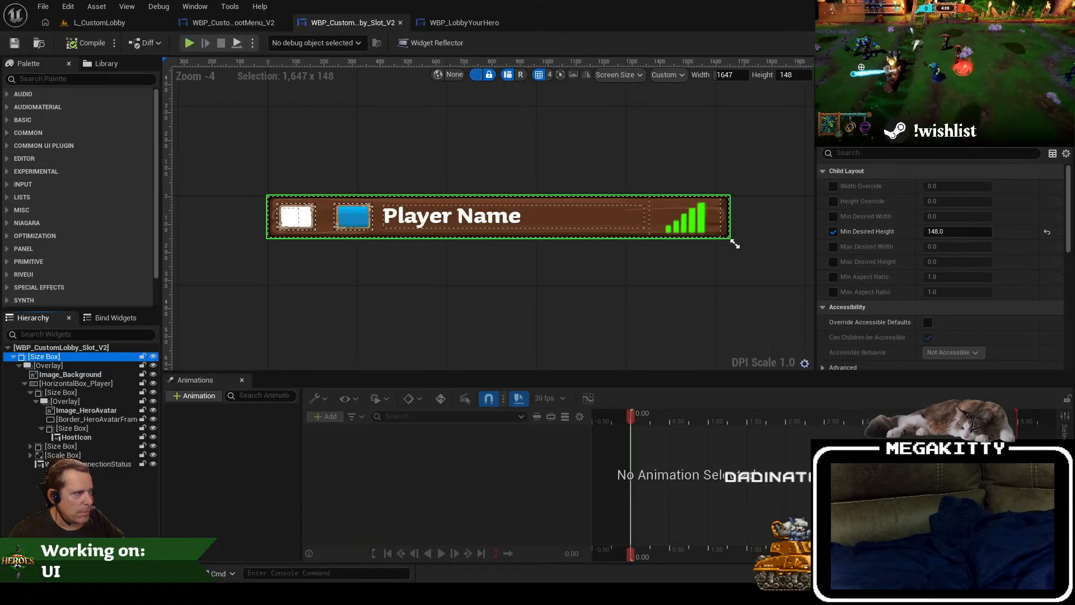
pyautogui.hotkey('alt', 'Tab')
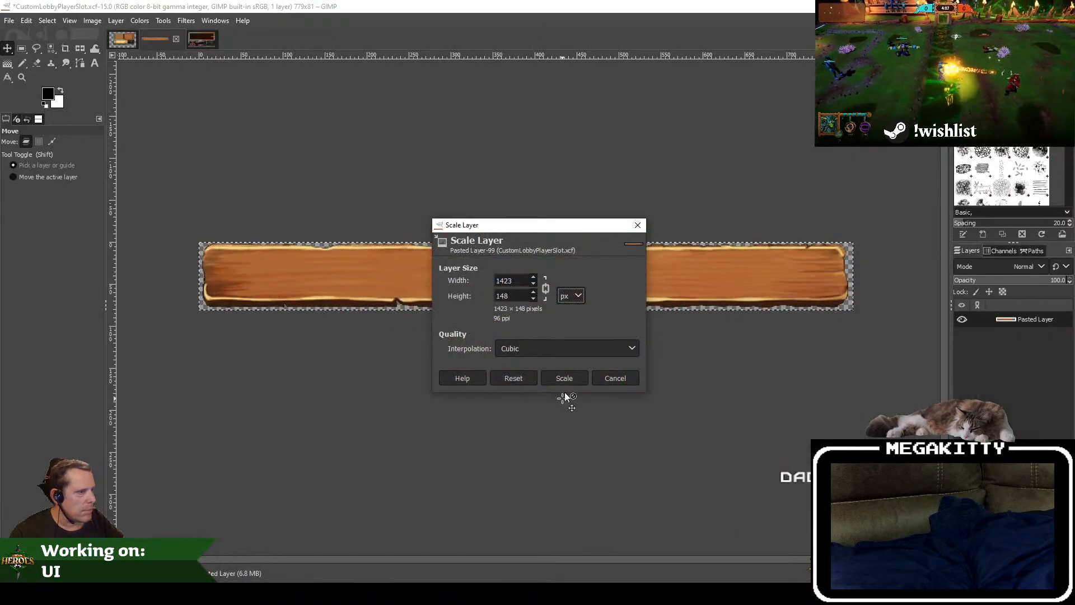
pyautogui.click(605, 378)
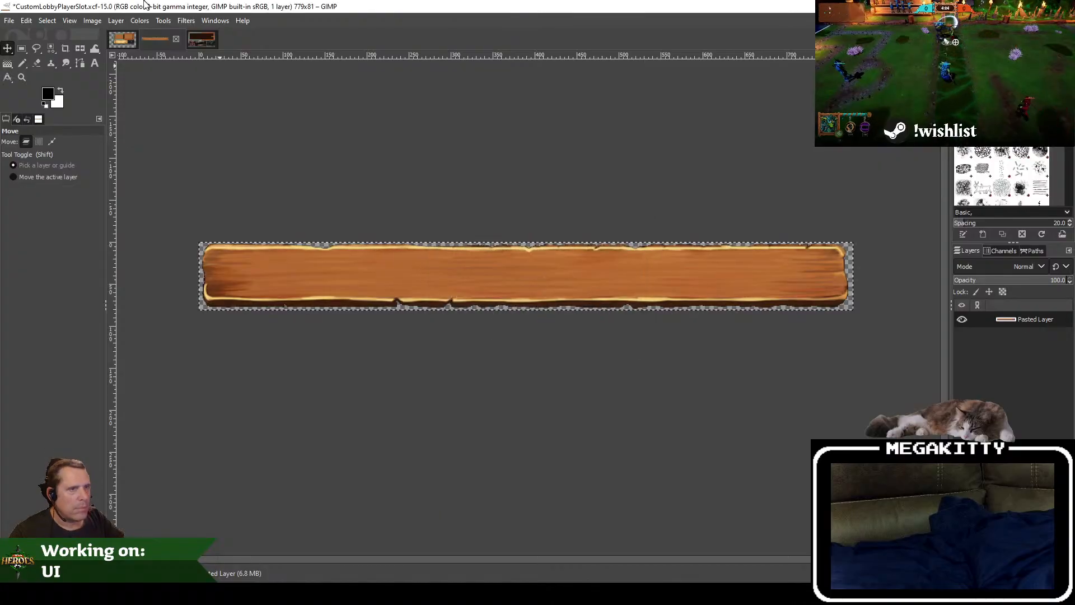
# Step: Scale the whole player slot image to 1423 × 148 px
pyautogui.click(92, 20)
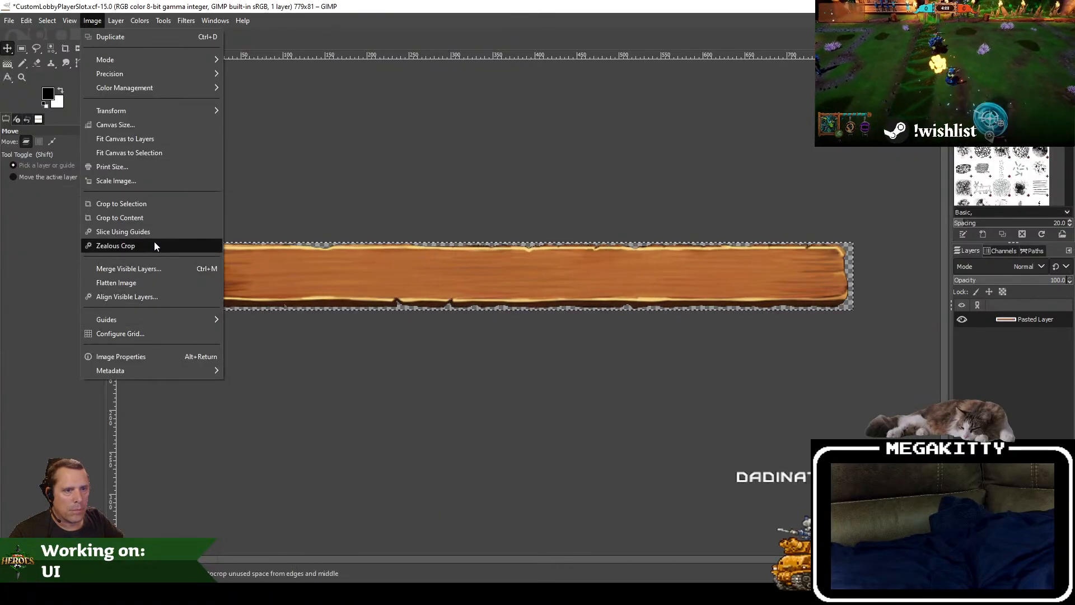
pyautogui.click(138, 181)
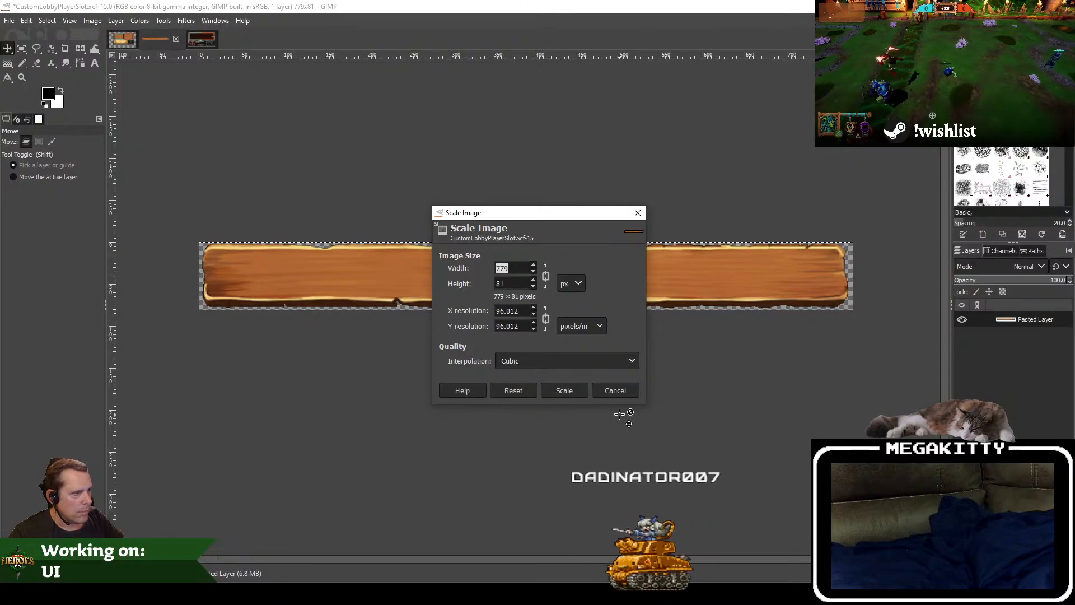
pyautogui.write('1423')
pyautogui.press('Tab')
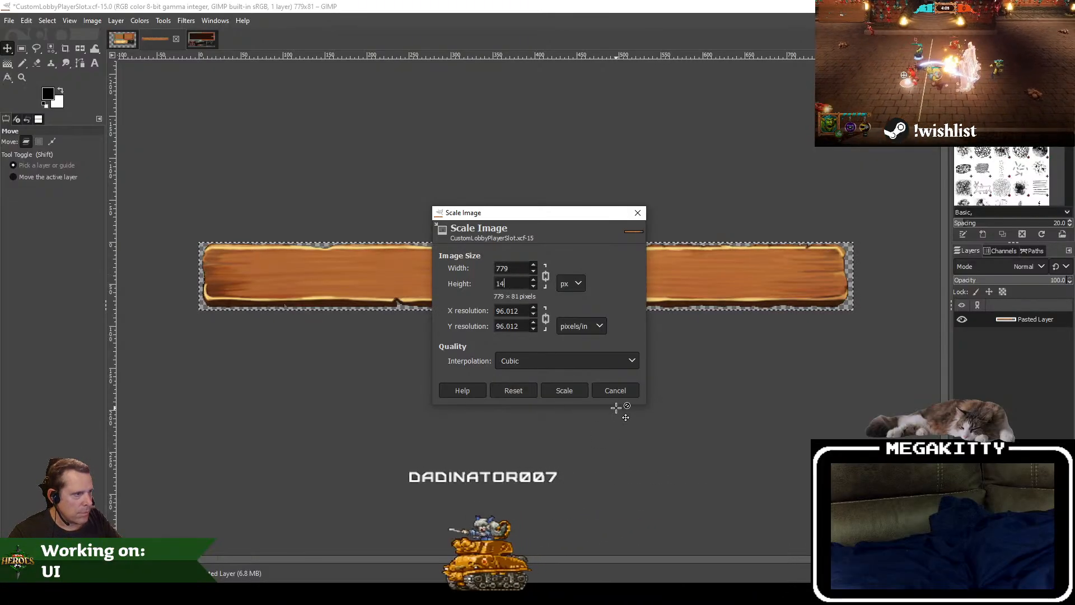
pyautogui.click(562, 390)
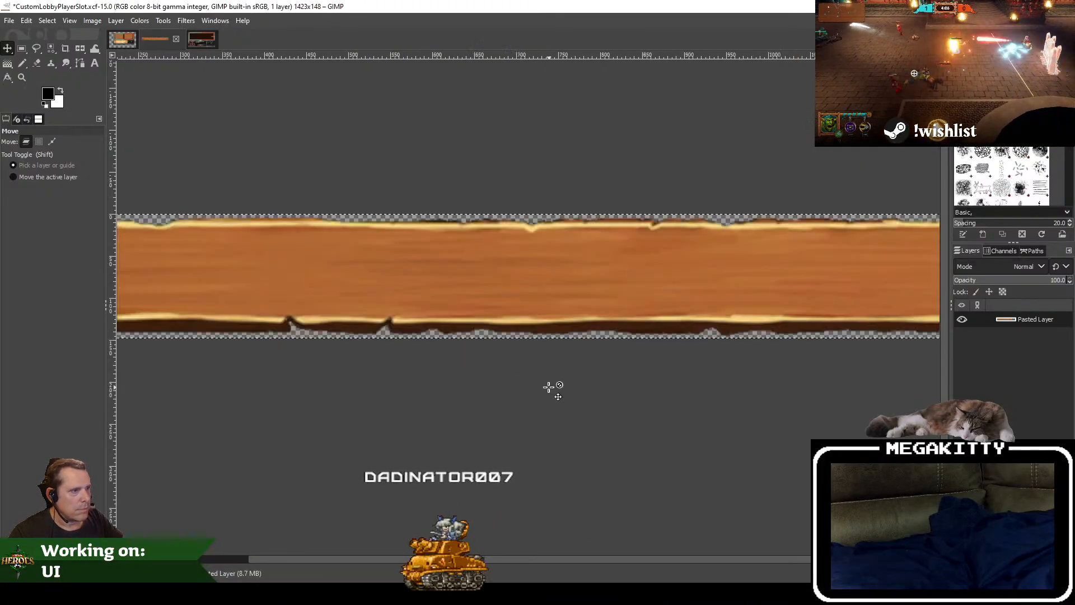
pyautogui.scroll(-4, 445, 375)
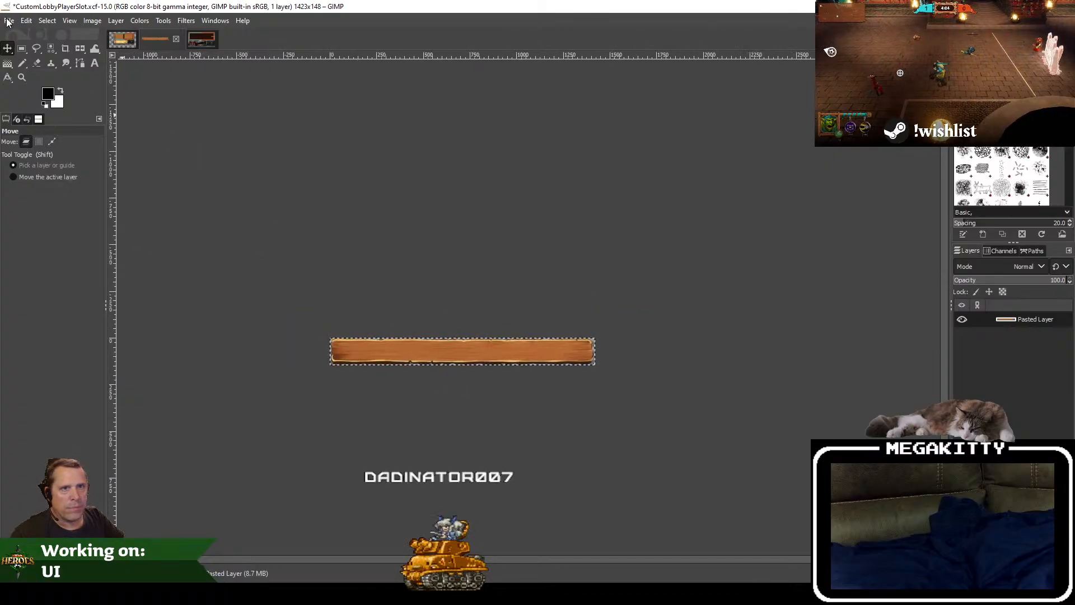
# Step: Save the player slot image and export it as CustomLobbyPlayerSlot.png into the CustomLobby Textures source folder
pyautogui.click(9, 21)
pyautogui.click(24, 129)
pyautogui.click(9, 20)
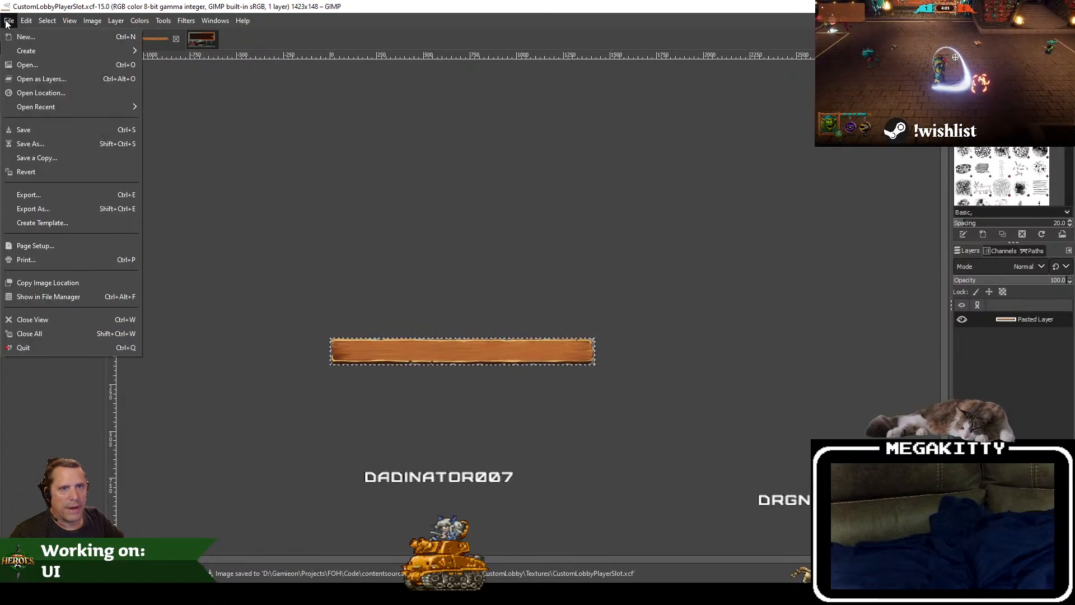
pyautogui.click(62, 208)
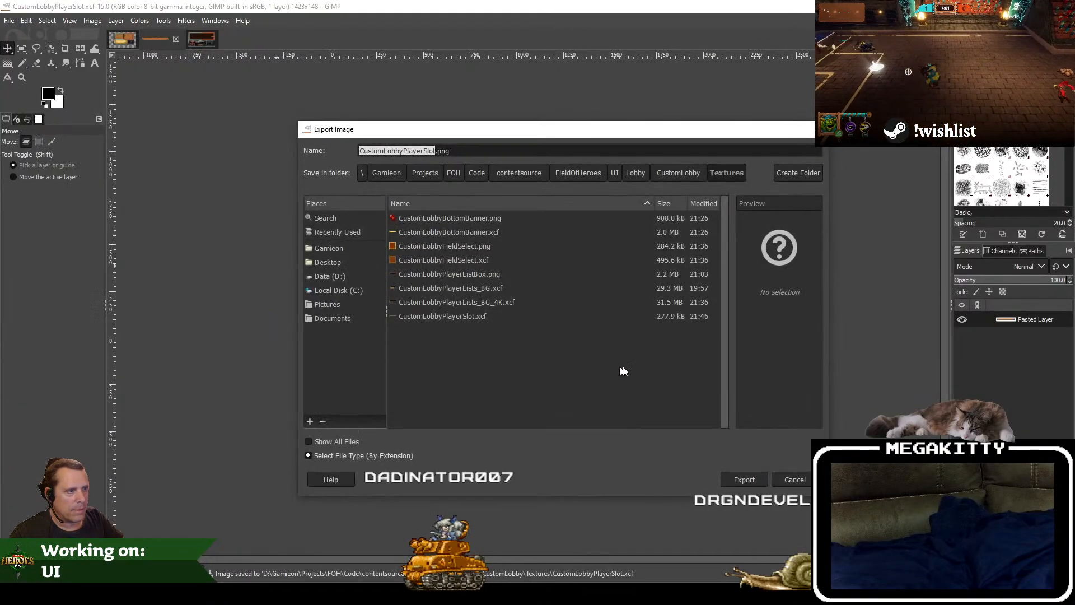
pyautogui.click(744, 479)
pyautogui.click(551, 437)
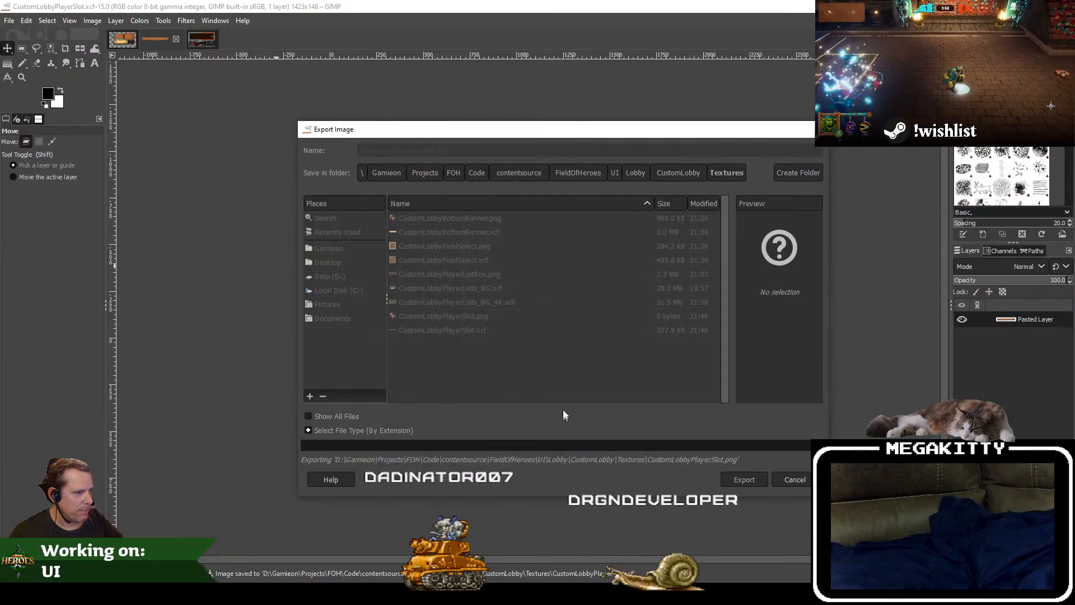
# Step: Switch to Unreal Editor and import CustomLobbyPlayerSlot.png into the project's CustomLobby/Textures content folder
pyautogui.scroll(2, 415, 255)
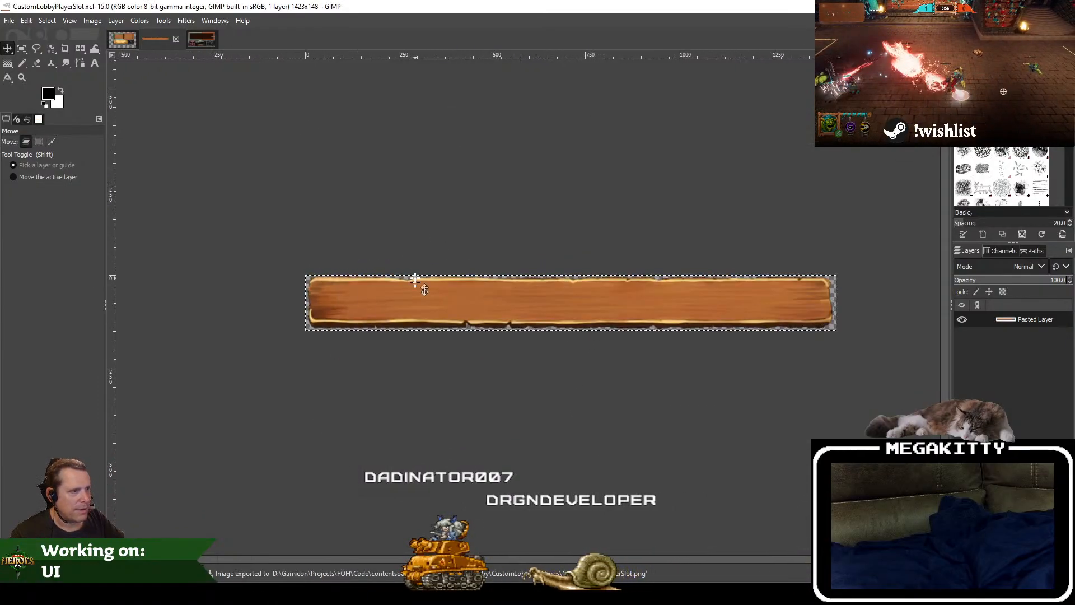
pyautogui.moveTo(429, 594)
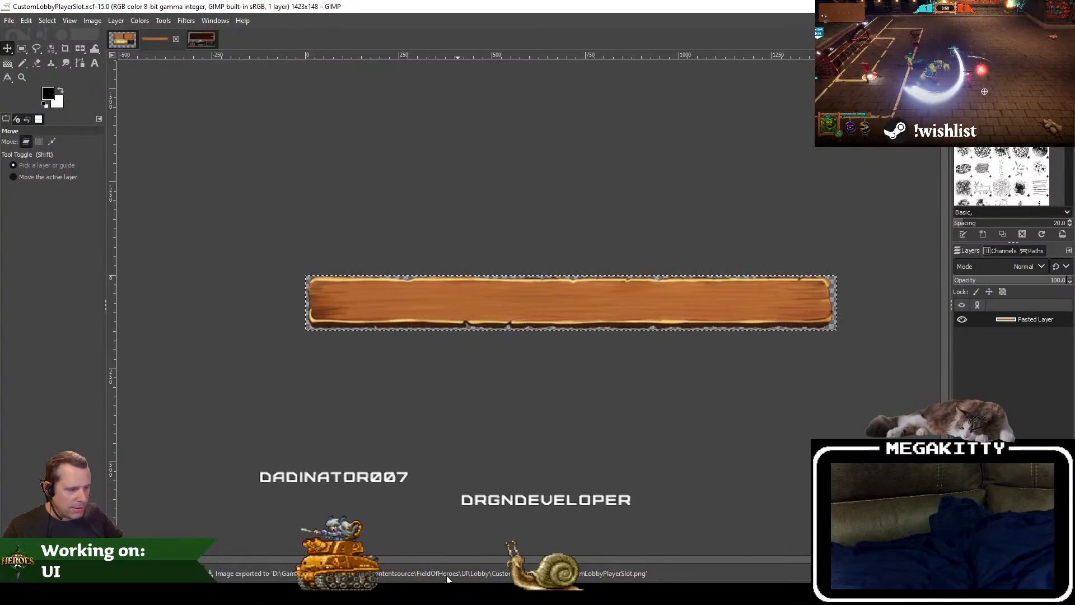
pyautogui.click(429, 594)
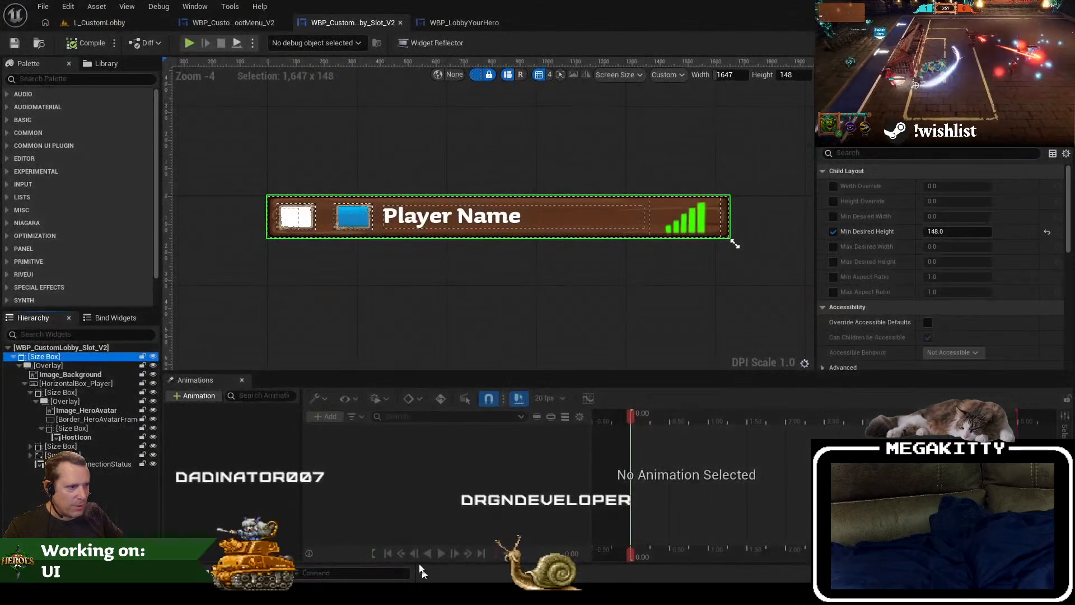
pyautogui.click(93, 26)
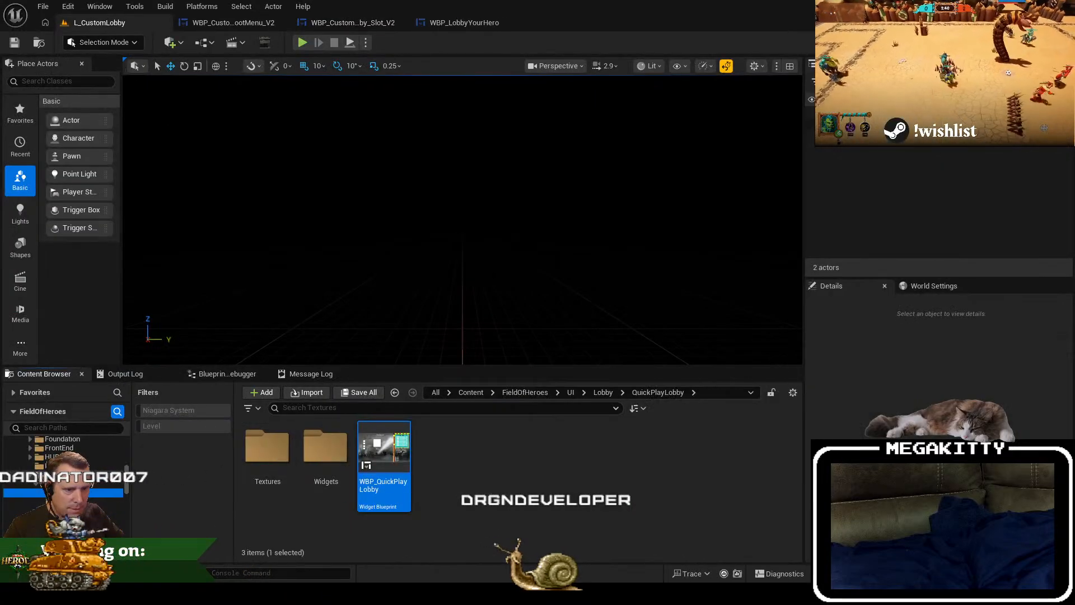
pyautogui.click(62, 493)
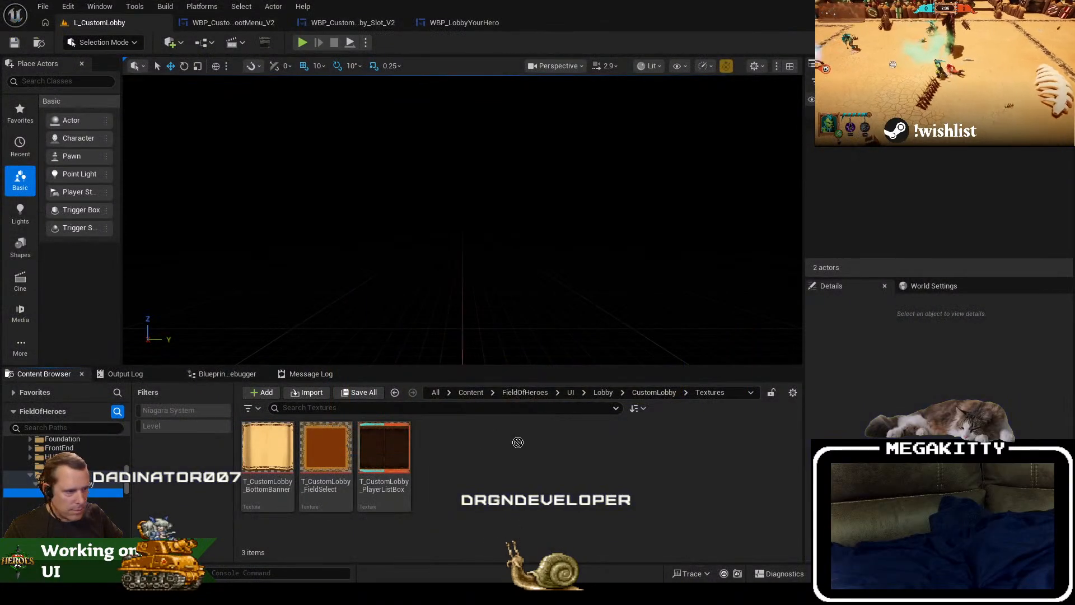
pyautogui.moveTo(518, 443); pyautogui.dragTo(486, 467)
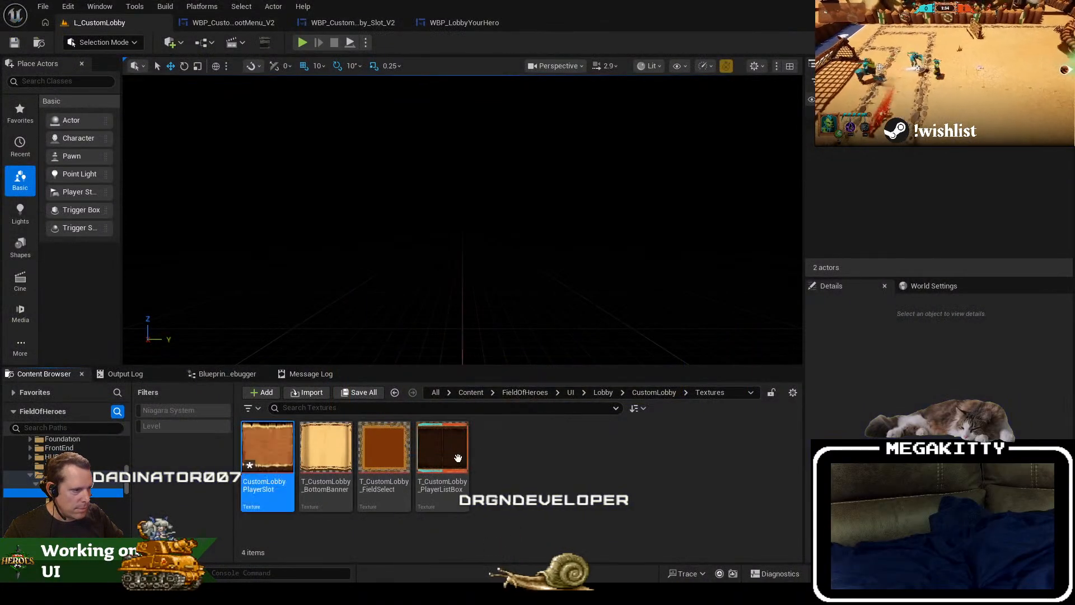
# Step: Check the T_CustomLobby_PlayerListBox texture's settings, set the CustomLobbyPlayerSlot texture's group to UI and save it
pyautogui.doubleClick(460, 460)
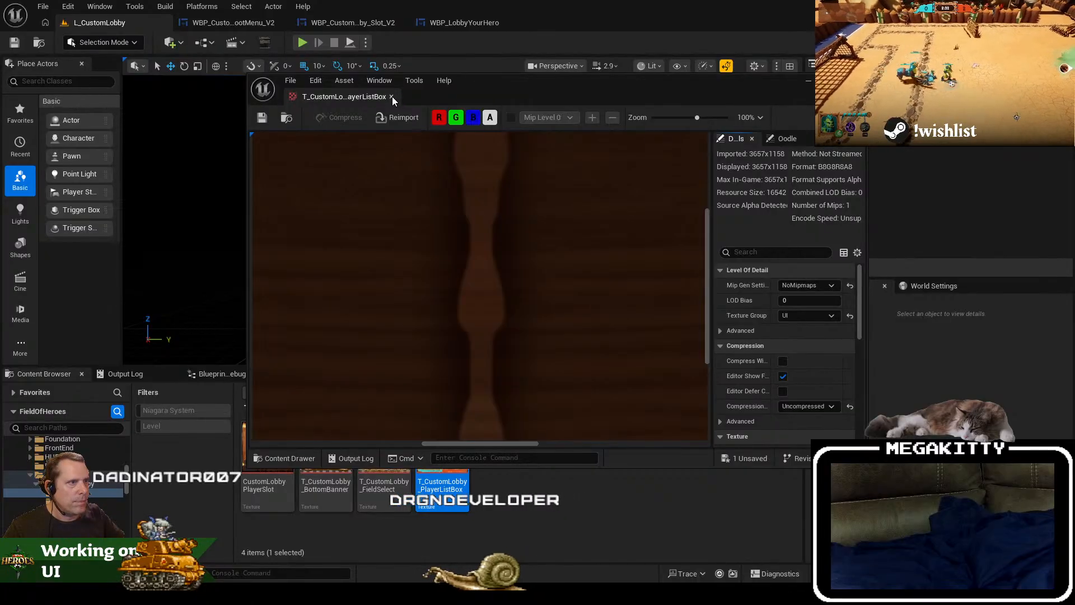
pyautogui.click(392, 97)
pyautogui.doubleClick(274, 466)
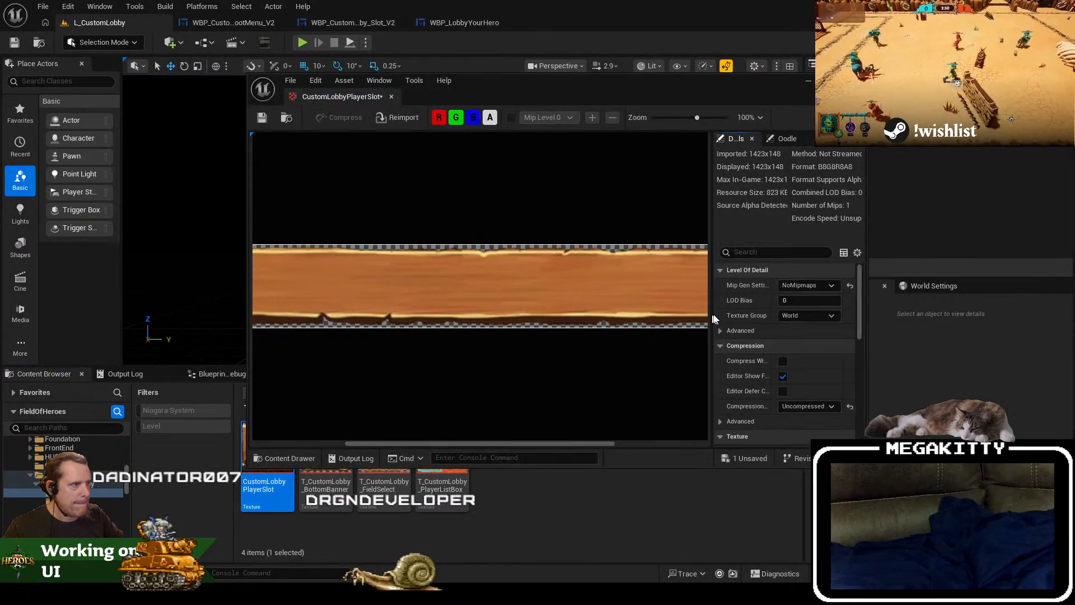
pyautogui.click(816, 316)
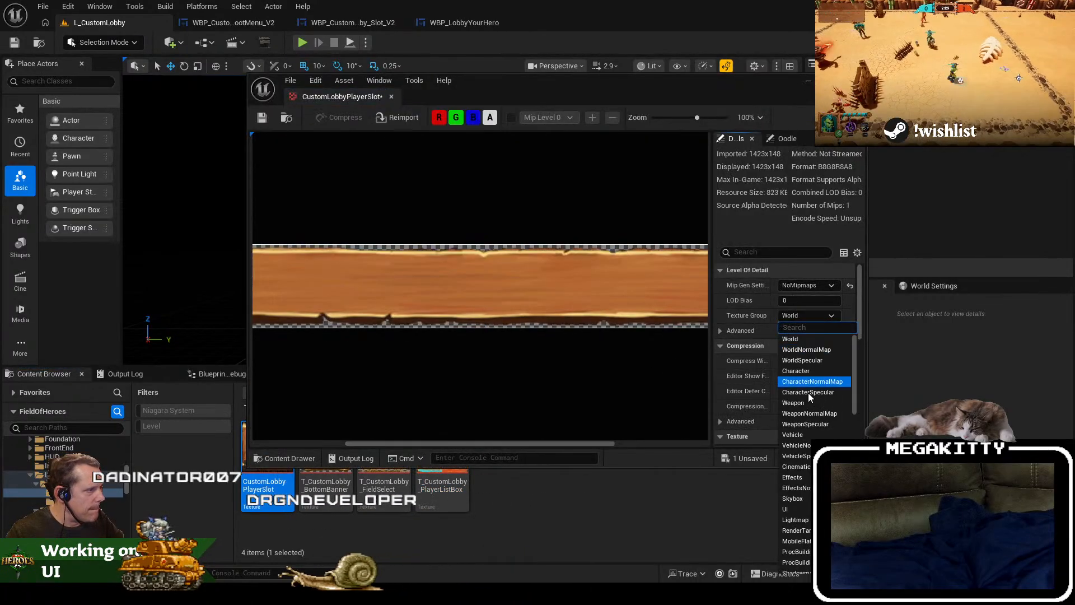
pyautogui.click(801, 510)
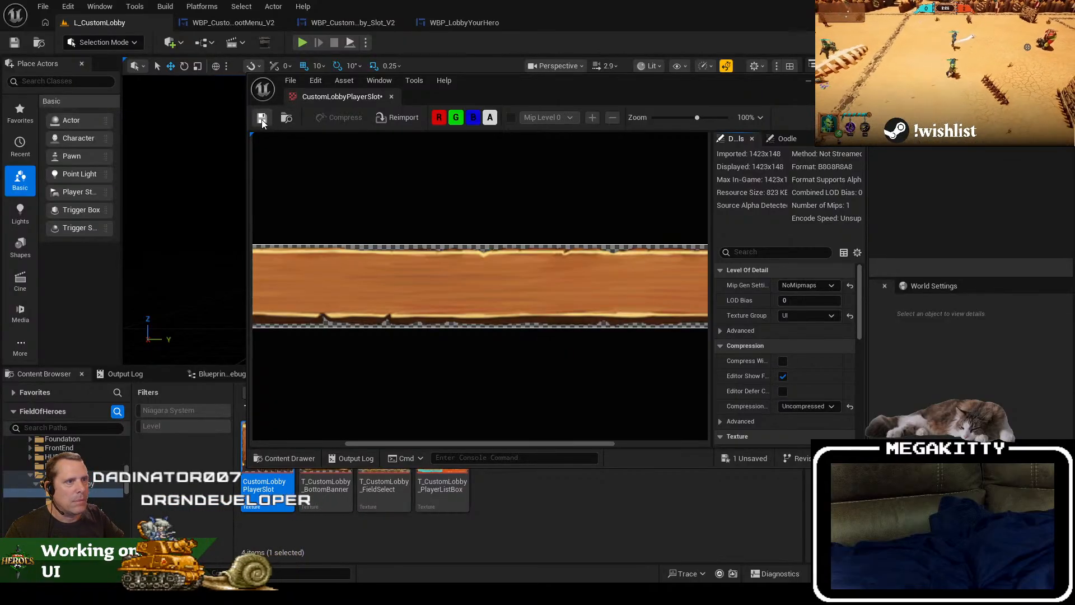
pyautogui.click(391, 96)
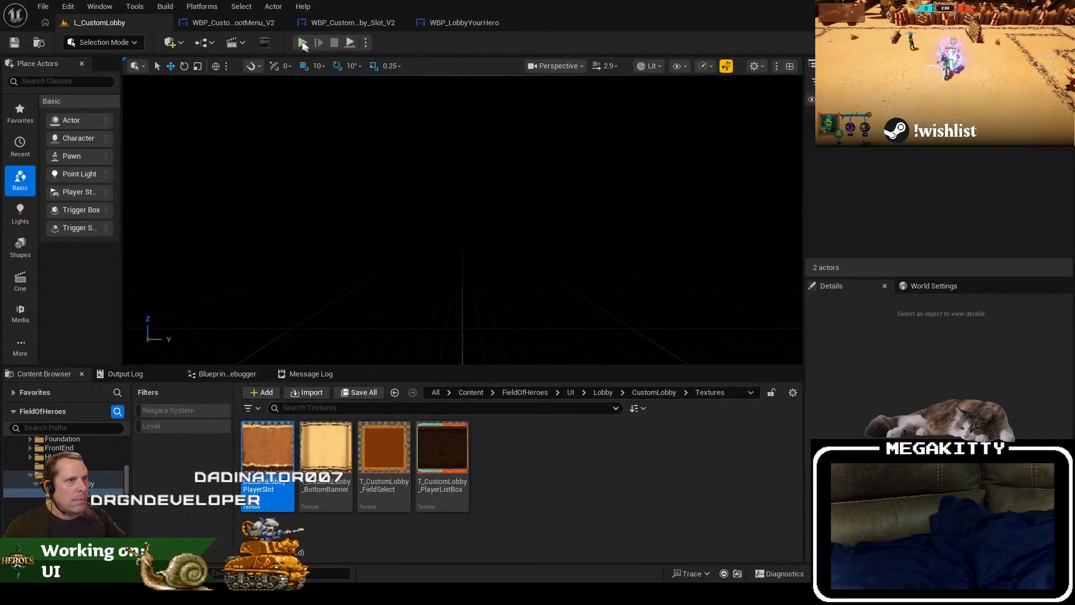
# Step: Rename the imported CustomLobbyPlayerSlot texture as T_CustomLobbyPlayerSlot in the CustomLobby Textures folder
pyautogui.click(364, 21)
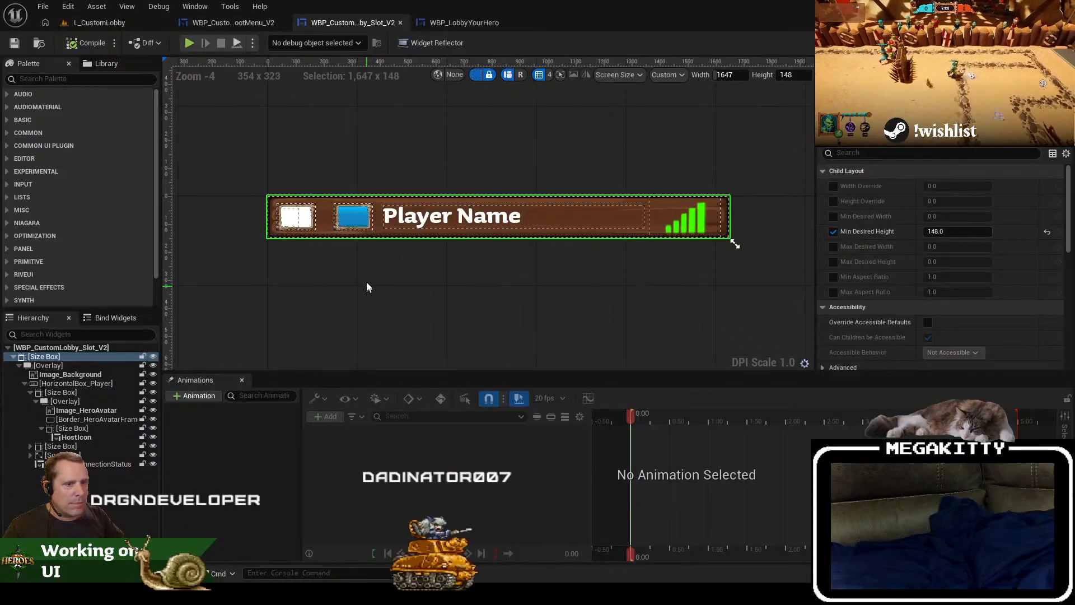
pyautogui.click(123, 25)
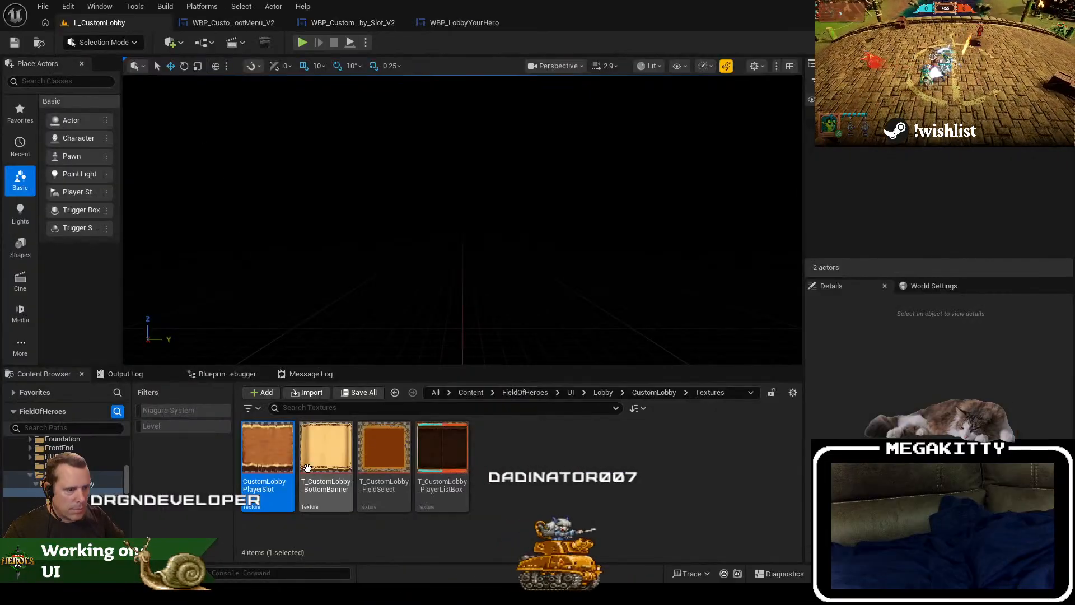
pyautogui.click(285, 498)
pyautogui.press('F2')
pyautogui.press('Home')
pyautogui.write('T_')
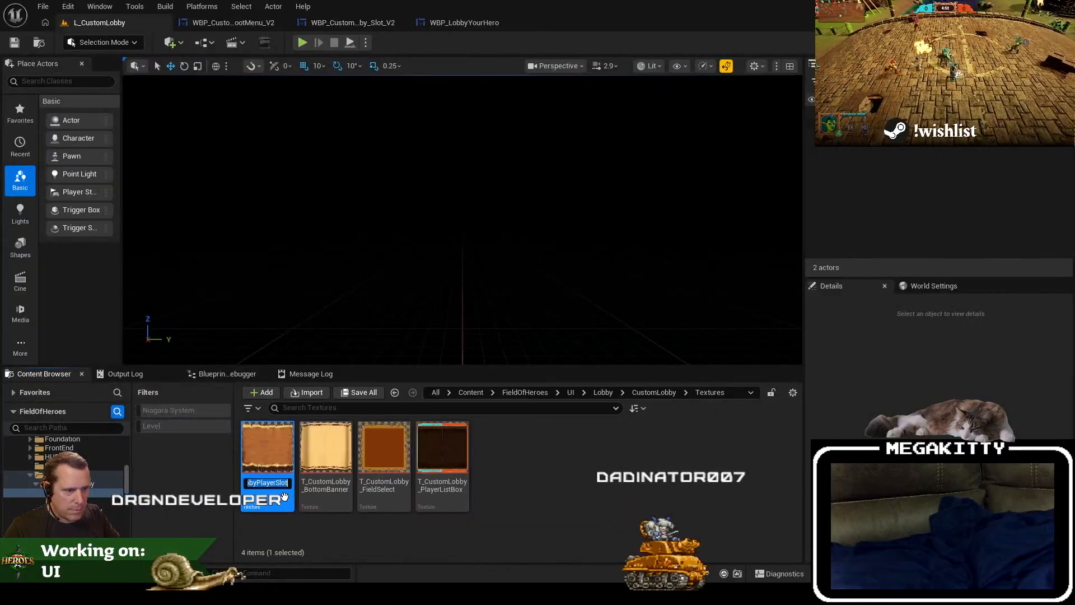
pyautogui.press('Return')
# Step: In WBP_CustomLobby_Slot_V2, set the brush image of Image_Background to T_CustomLobbyPlayerSlot
pyautogui.click(347, 24)
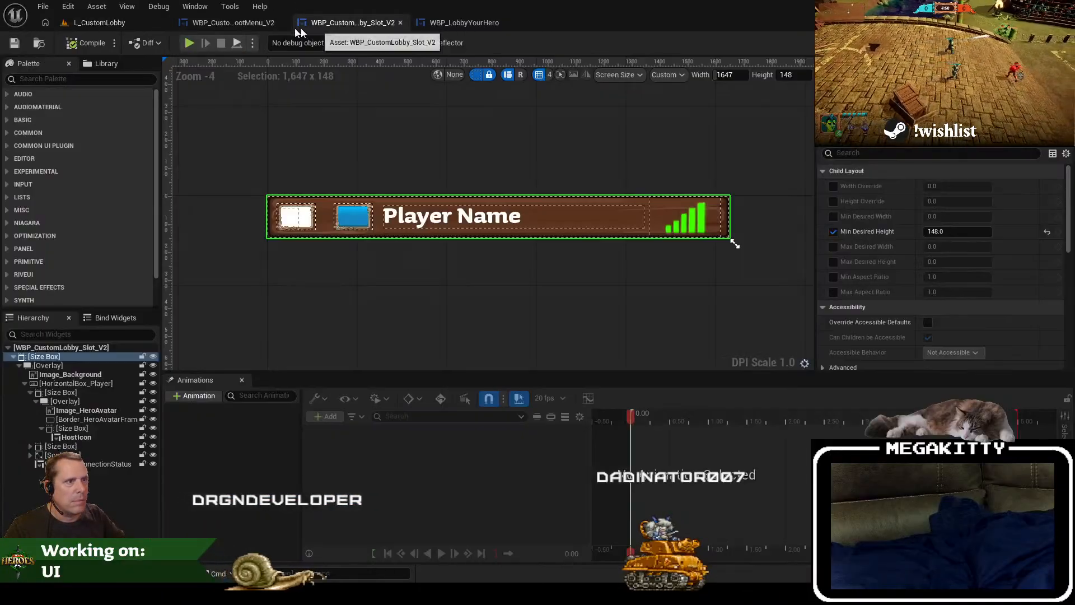
pyautogui.click(241, 25)
pyautogui.click(336, 25)
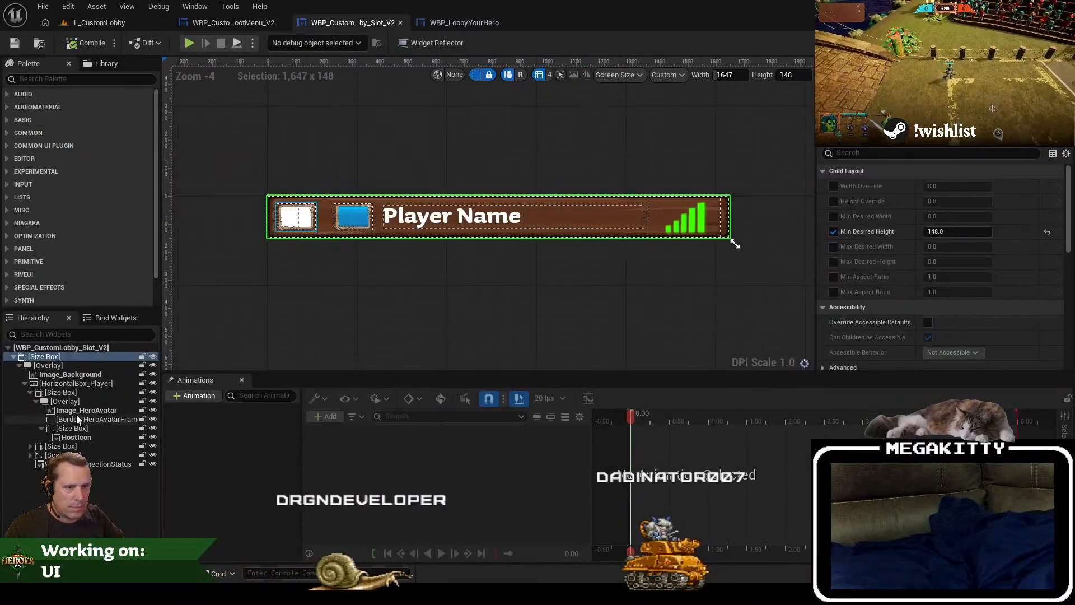
pyautogui.click(70, 374)
pyautogui.click(997, 262)
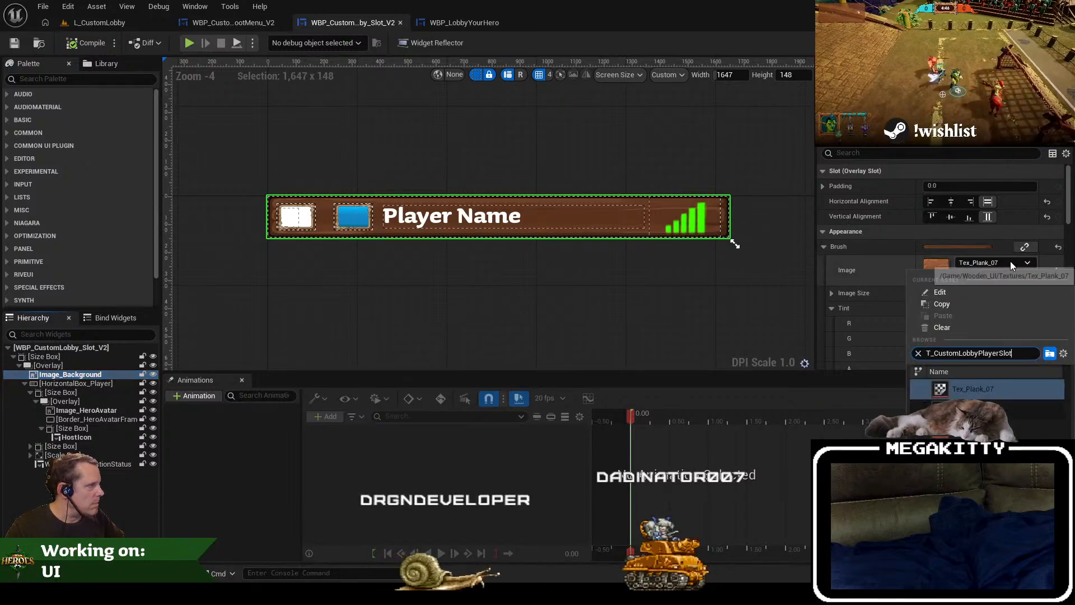
pyautogui.click(952, 354)
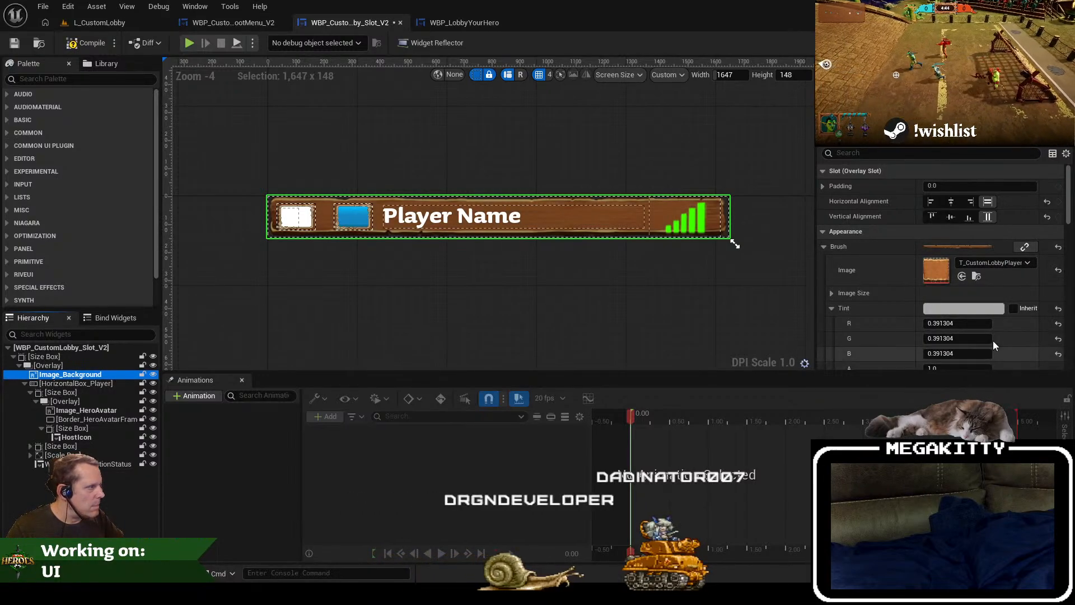
# Step: Filter Image_Background's details for "draw" to check its Draw As setting, inspect the slot's plank background up close, and save the widget
pyautogui.scroll(-5, 1034, 311)
pyautogui.scroll(5, 1025, 319)
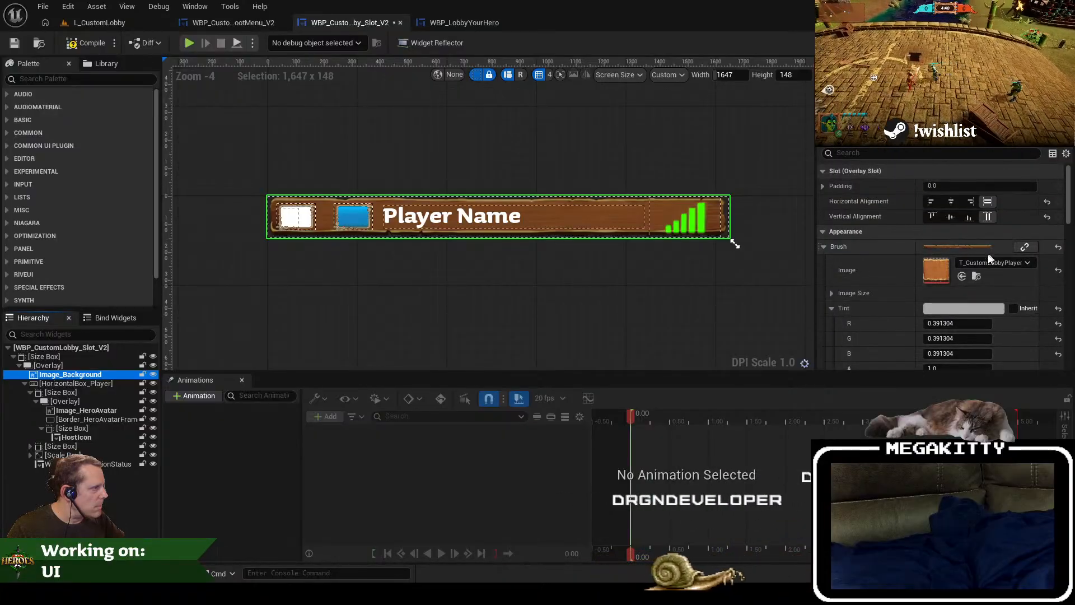
pyautogui.scroll(-5, 973, 294)
pyautogui.scroll(-6, 975, 301)
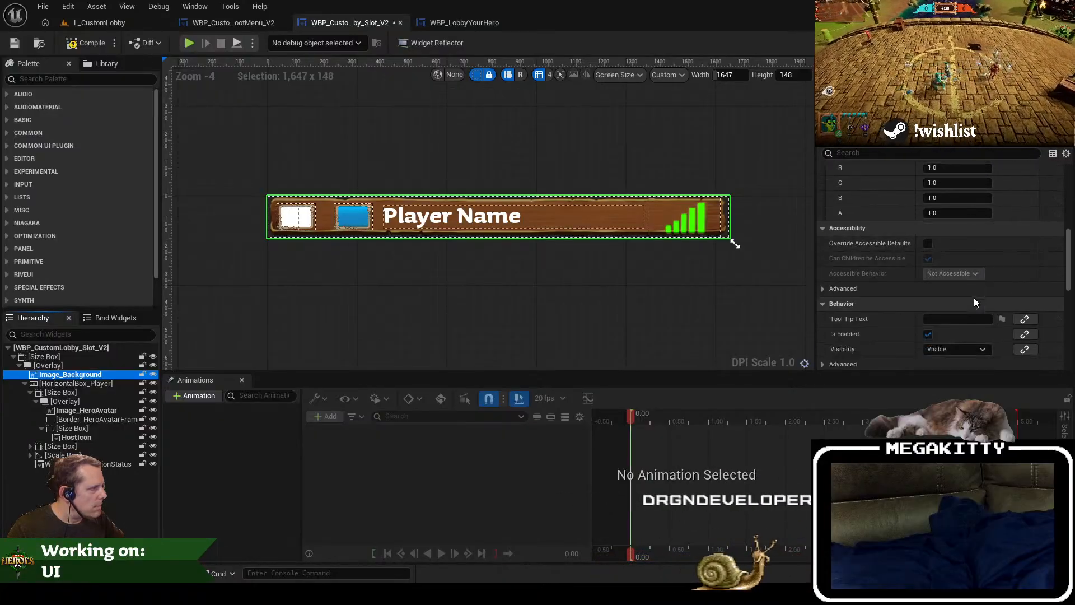
pyautogui.scroll(2, 899, 179)
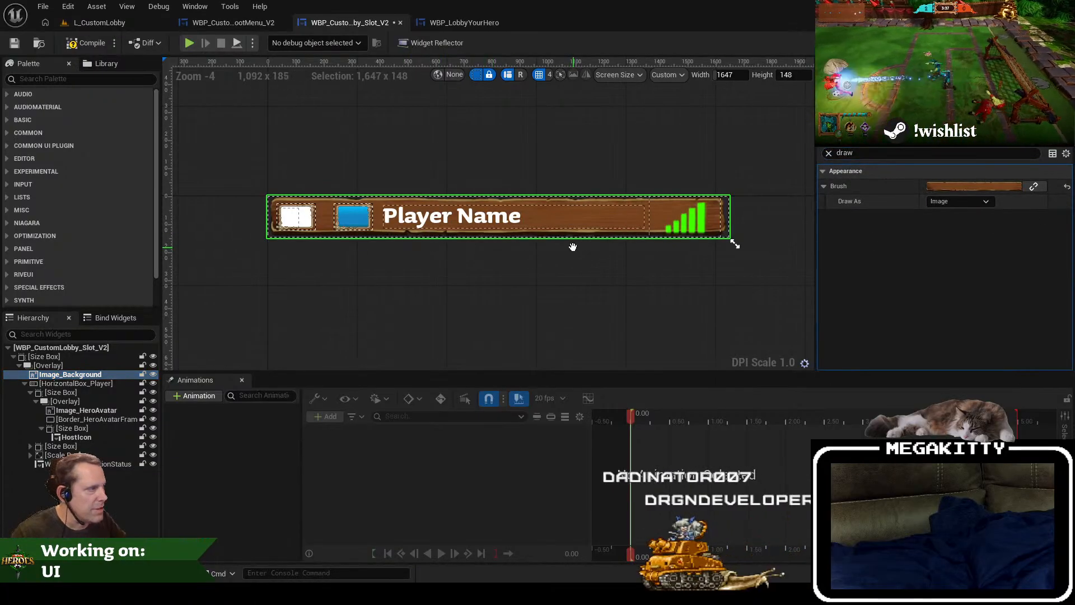
pyautogui.scroll(2, 379, 276)
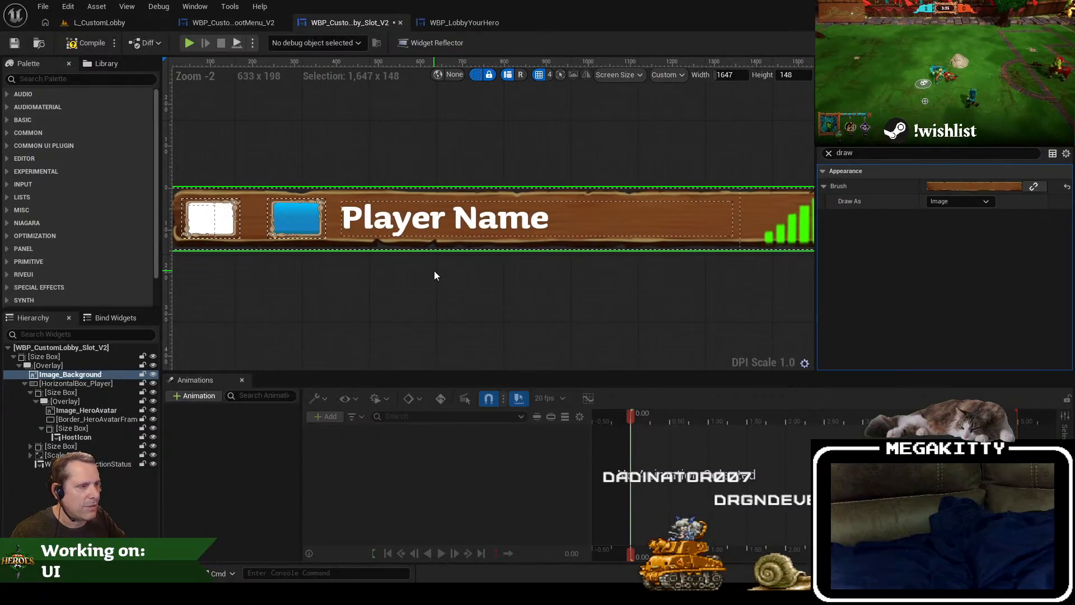
pyautogui.scroll(-2, 434, 271)
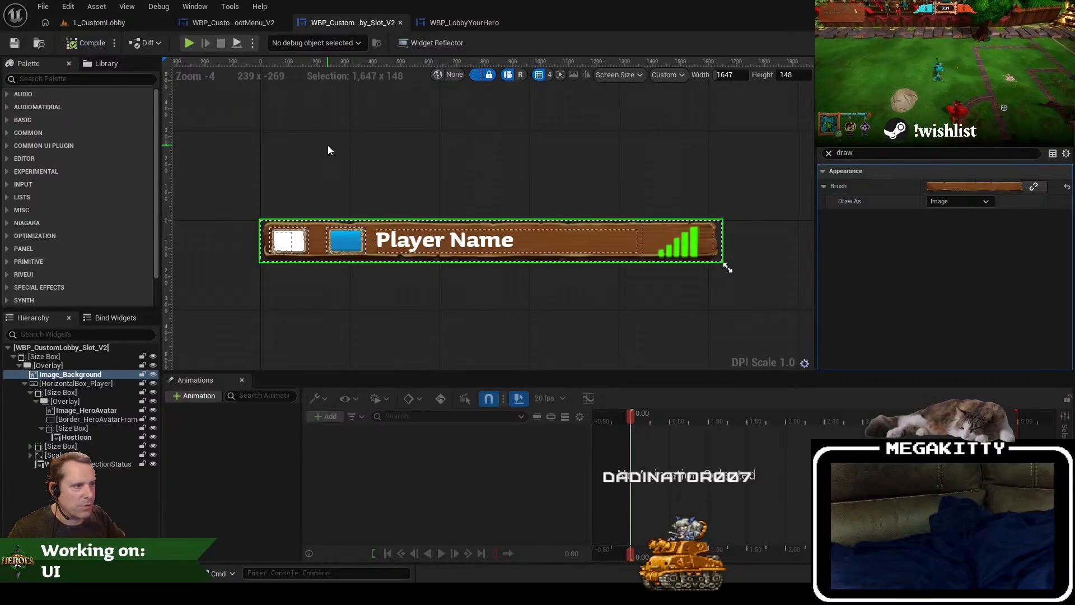
# Step: Return to the L_CustomLobby level and start playing it to test the new slot background
pyautogui.click(110, 28)
pyautogui.hotkey('alt', 'p')
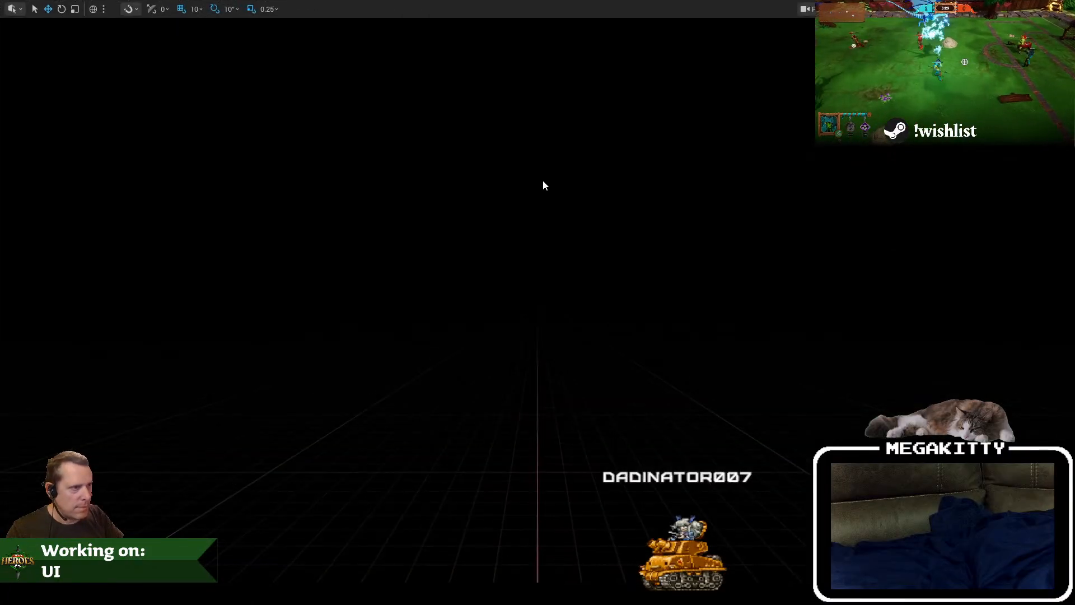
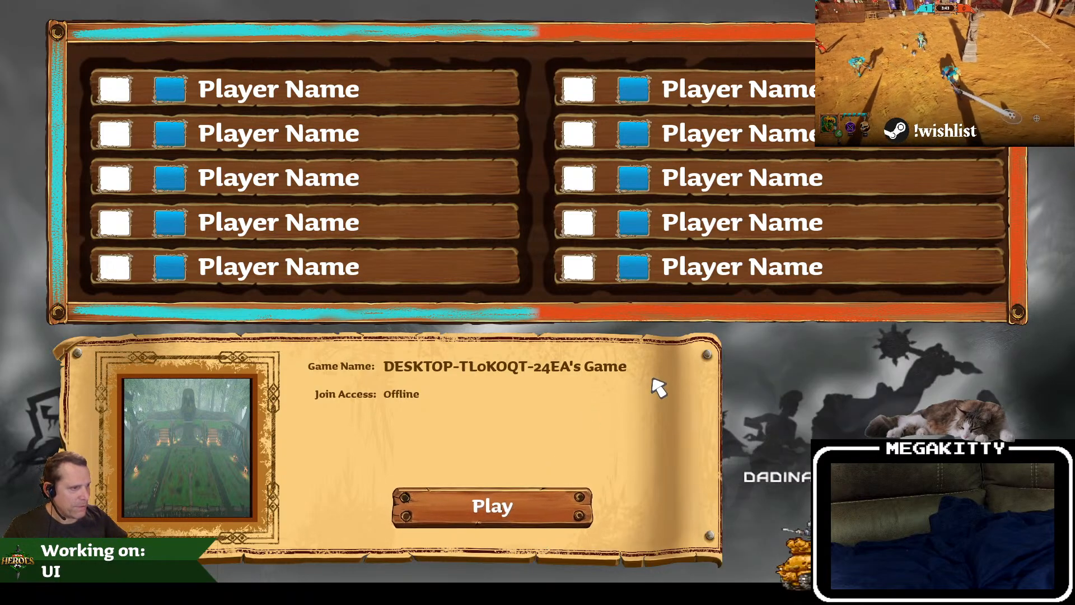
# Step: End the play test and copy the READY! button from the WBP_LobbyYourHero widget
pyautogui.press('Escape')
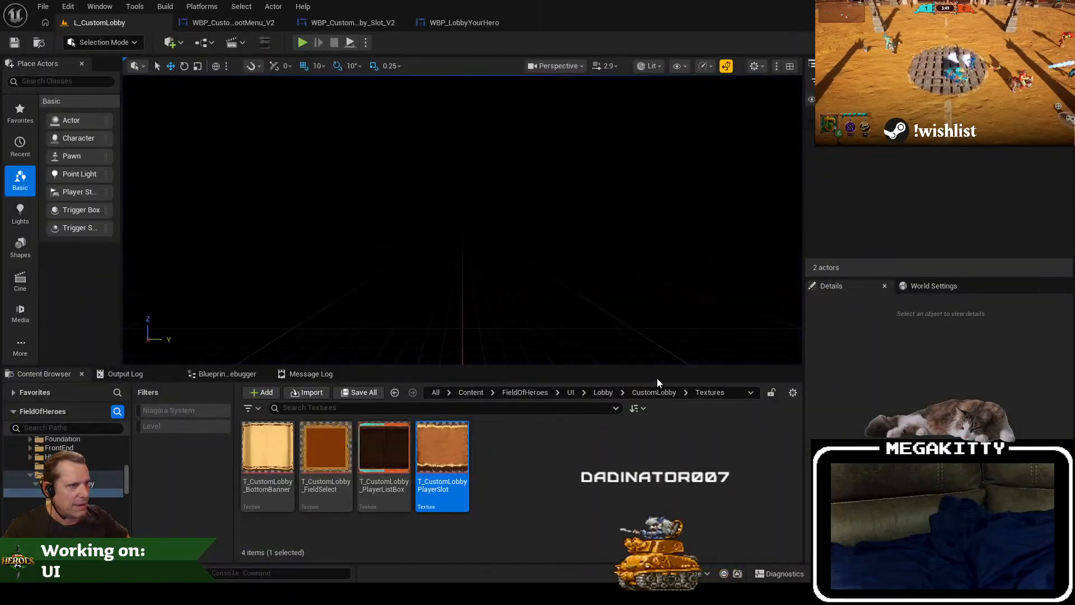
pyautogui.click(262, 27)
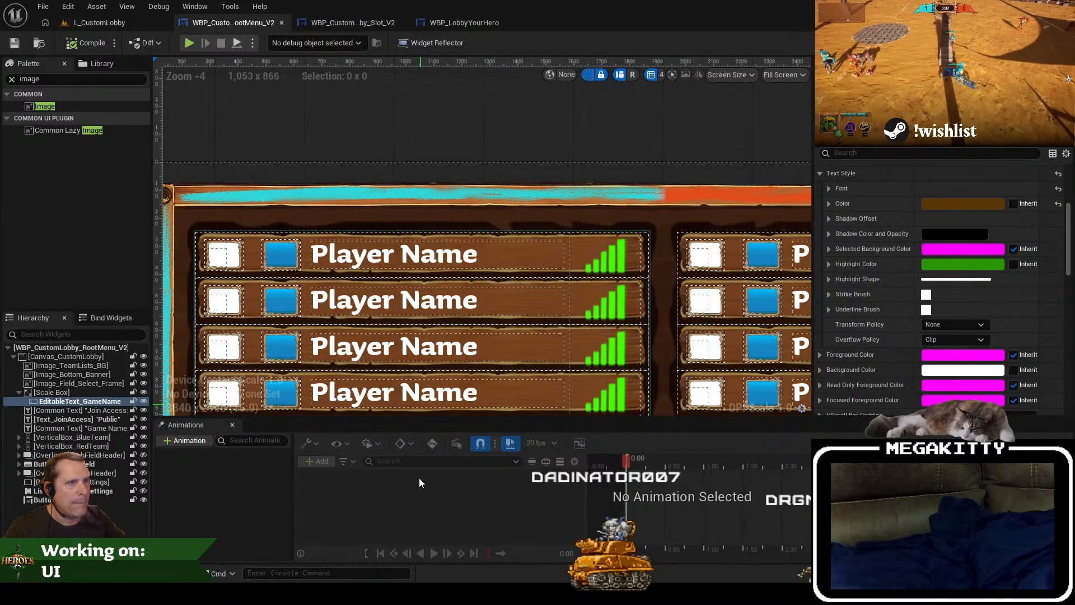
pyautogui.click(476, 22)
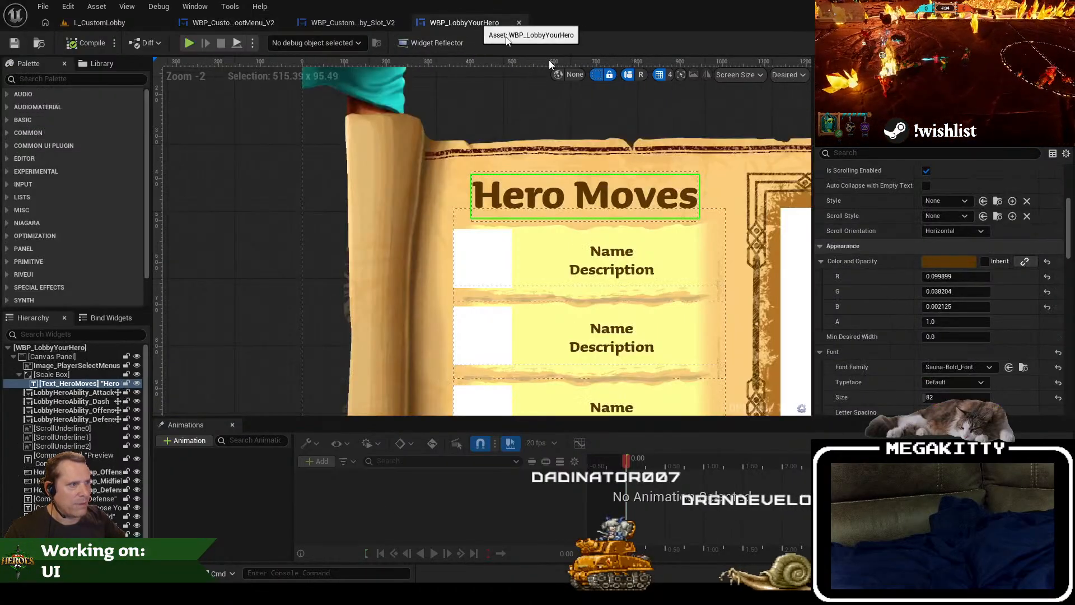
pyautogui.scroll(-3, 671, 368)
pyautogui.scroll(4, 637, 350)
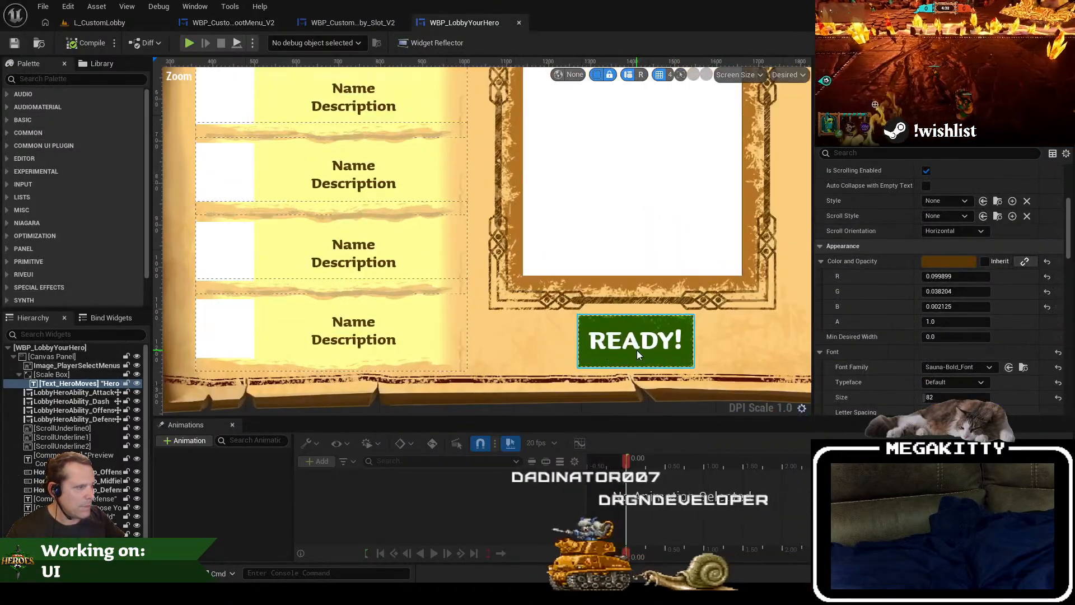
pyautogui.click(651, 357)
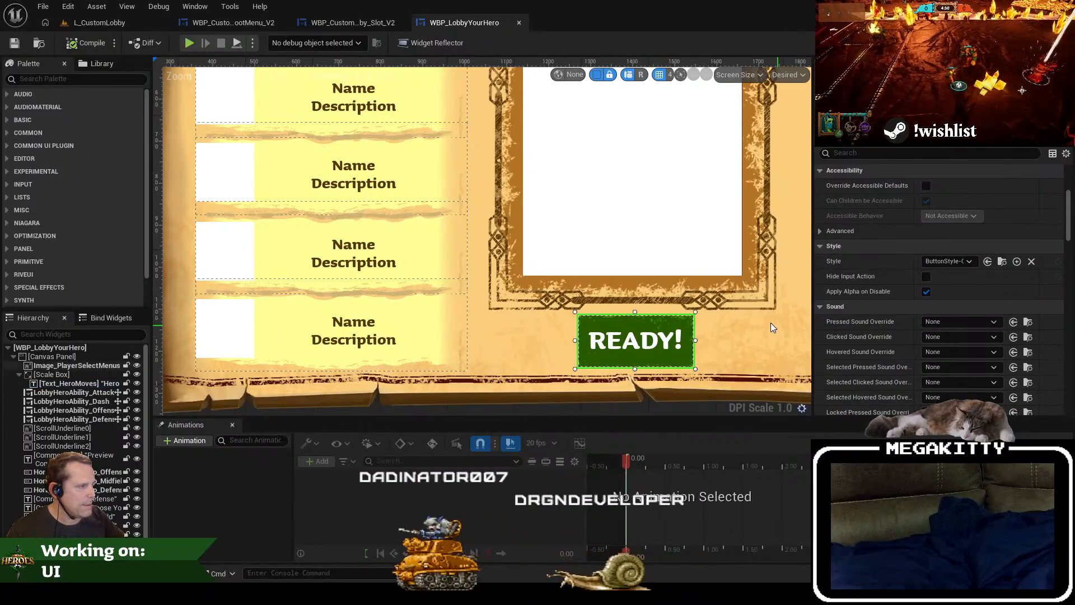
pyautogui.scroll(-2, 84, 441)
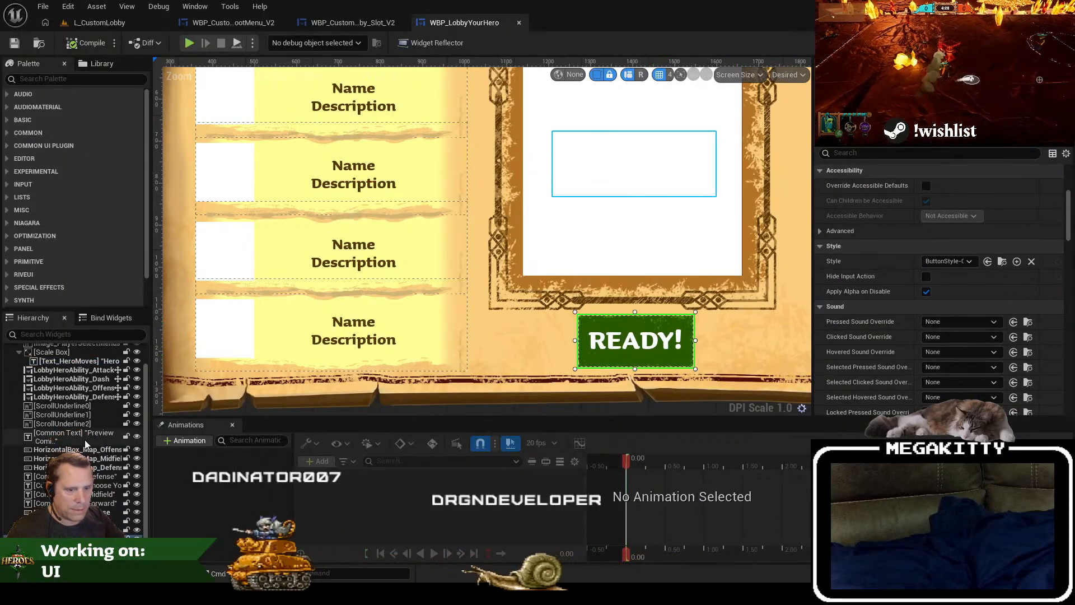
pyautogui.rightClick(68, 441)
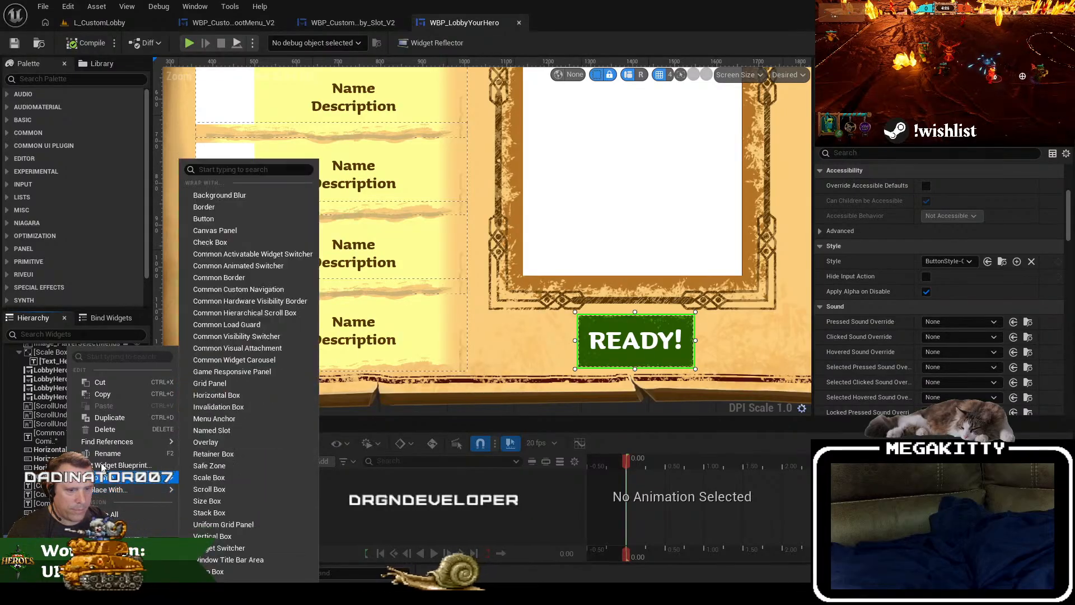
pyautogui.click(102, 394)
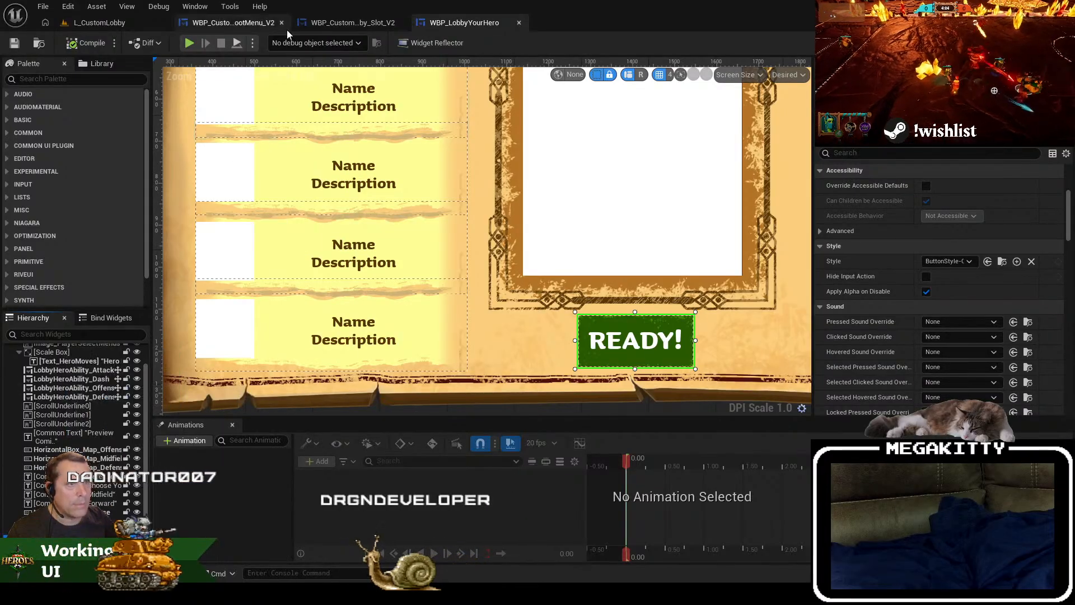
# Step: Paste the READY! button into Canvas_CustomLobby of the custom lobby root menu widget and place it over the Play button
pyautogui.click(264, 27)
pyautogui.moveTo(523, 229); pyautogui.dragTo(520, 147)
pyautogui.scroll(-3, 520, 147)
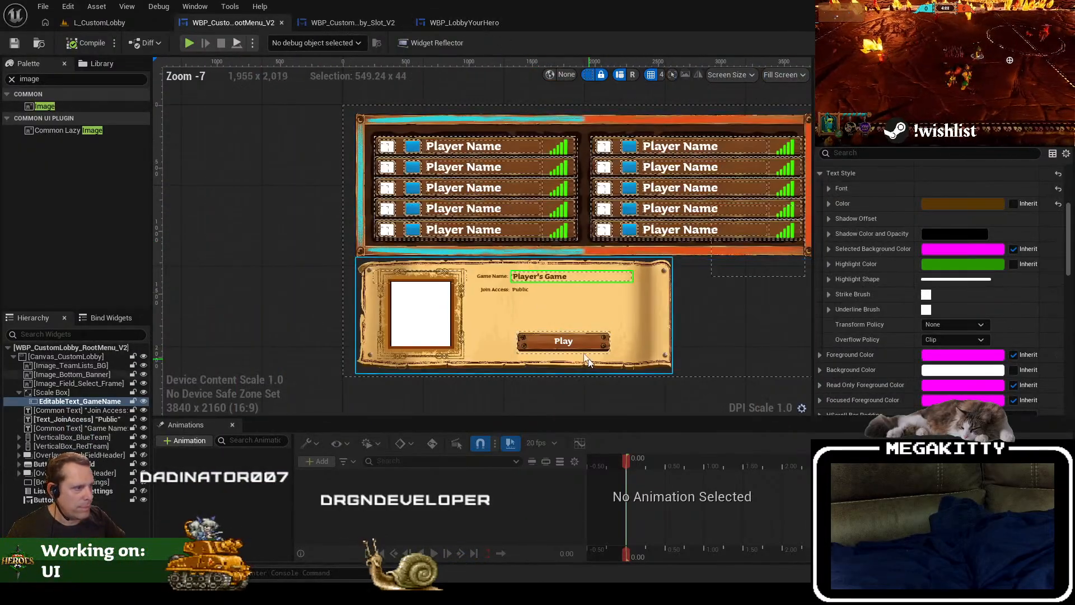
pyautogui.scroll(2, 575, 336)
pyautogui.click(19, 393)
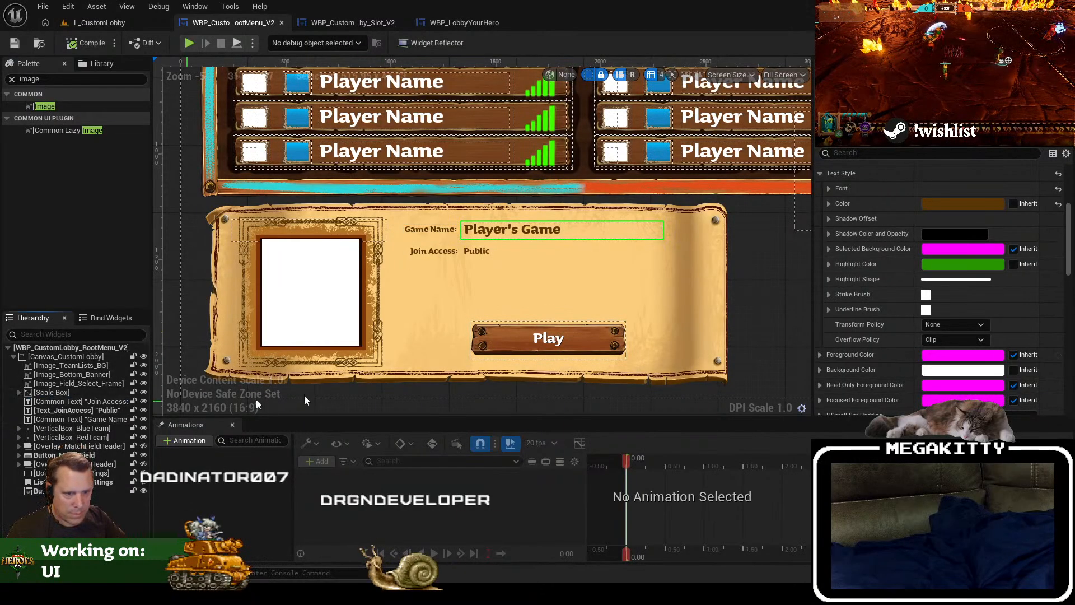
pyautogui.click(526, 332)
pyautogui.hotkey('ctrl', 'v')
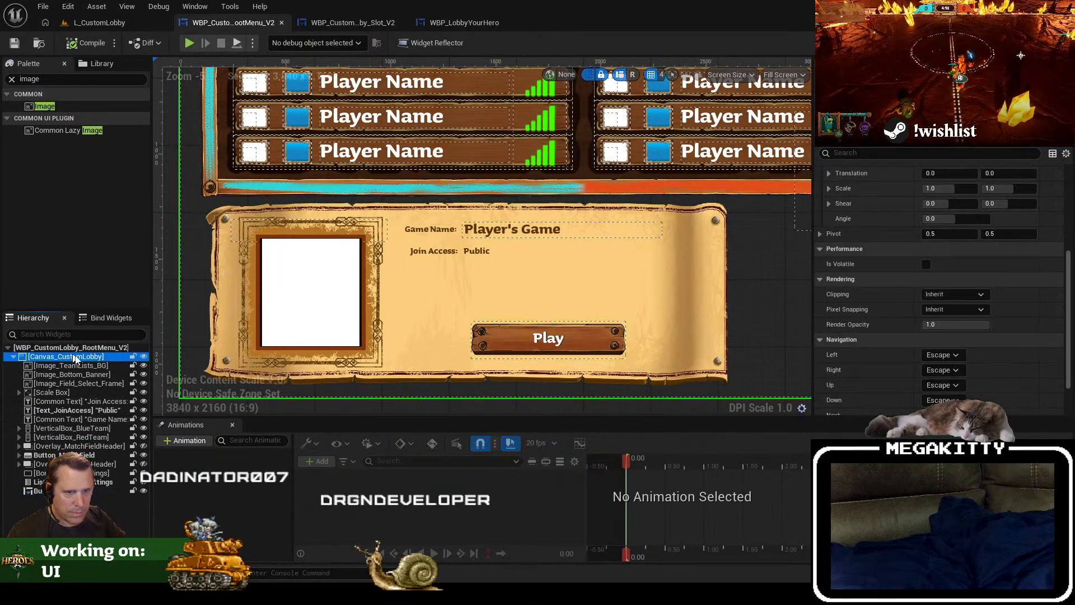
pyautogui.moveTo(372, 193); pyautogui.dragTo(384, 291)
pyautogui.scroll(-2, 379, 266)
pyautogui.moveTo(302, 143); pyautogui.dragTo(517, 365)
# Step: Set the Play button's visibility to Hidden and hide it in the designer preview
pyautogui.click(929, 158)
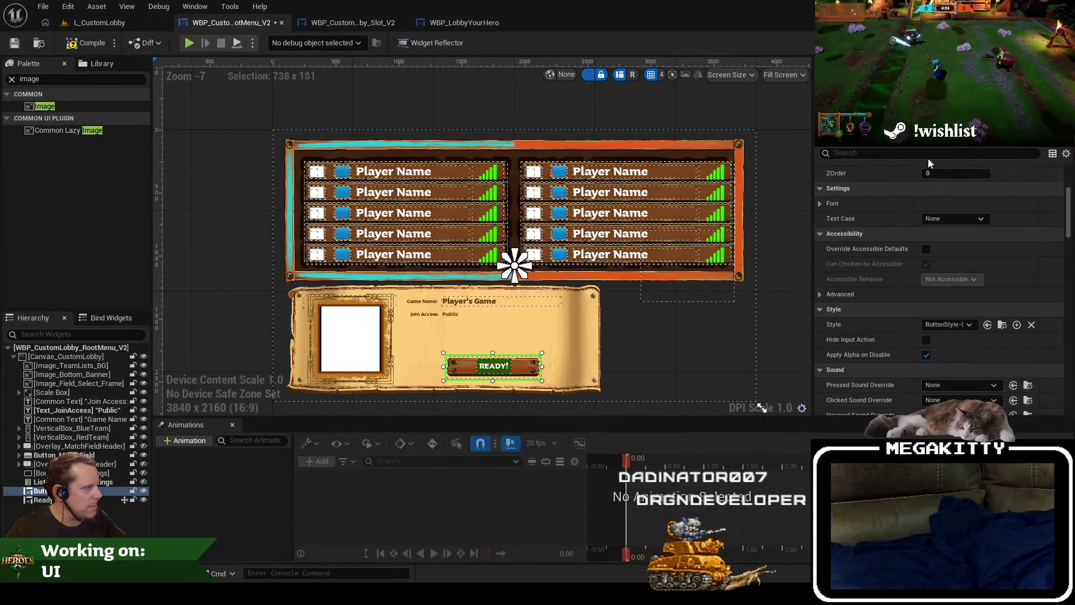
pyautogui.write('vis')
pyautogui.click(949, 186)
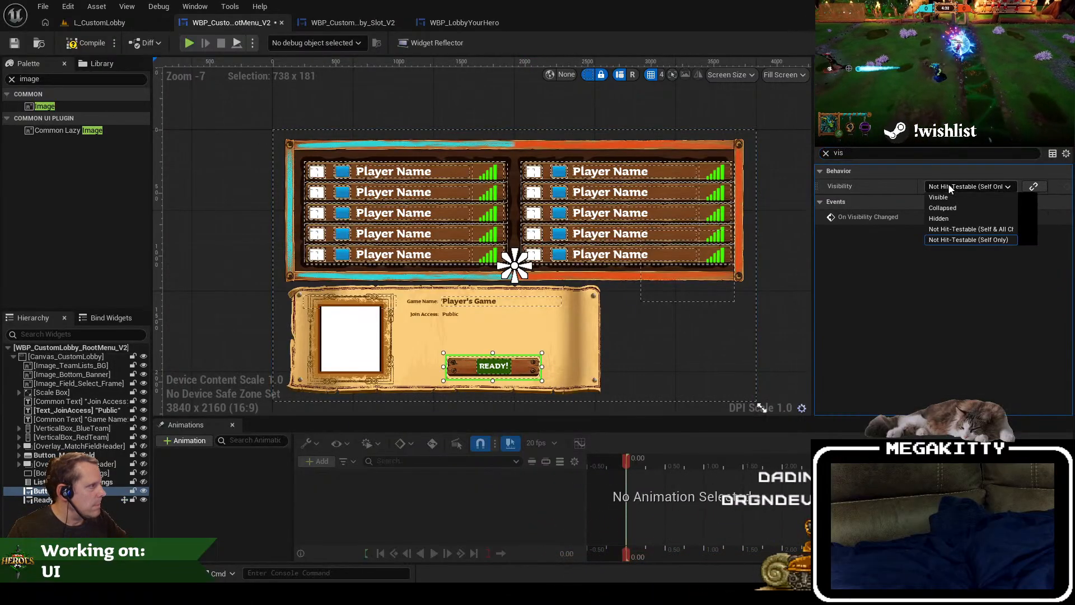
pyautogui.click(953, 213)
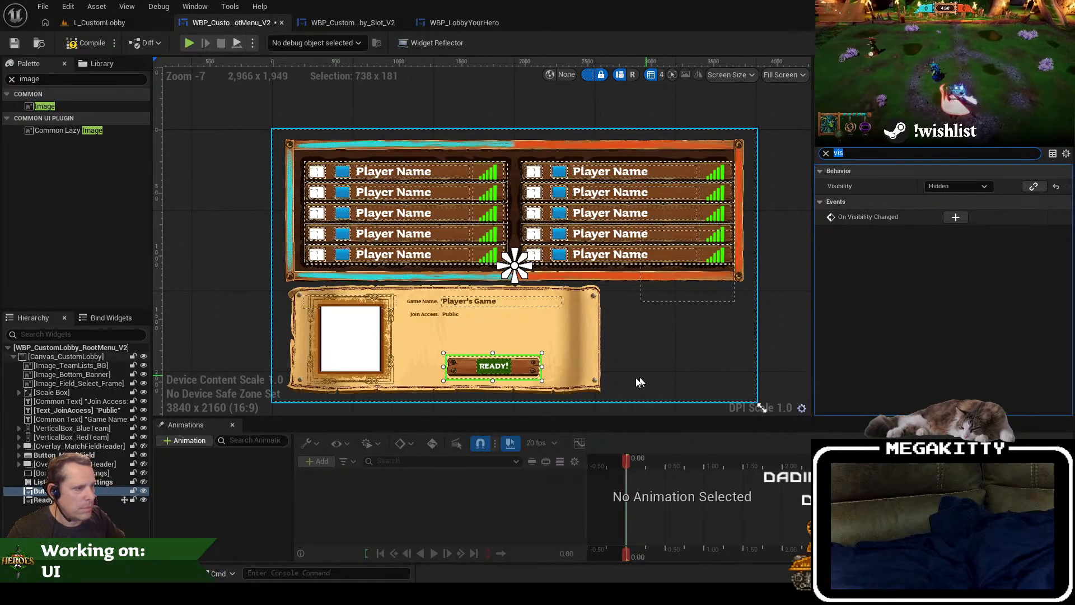
pyautogui.click(144, 491)
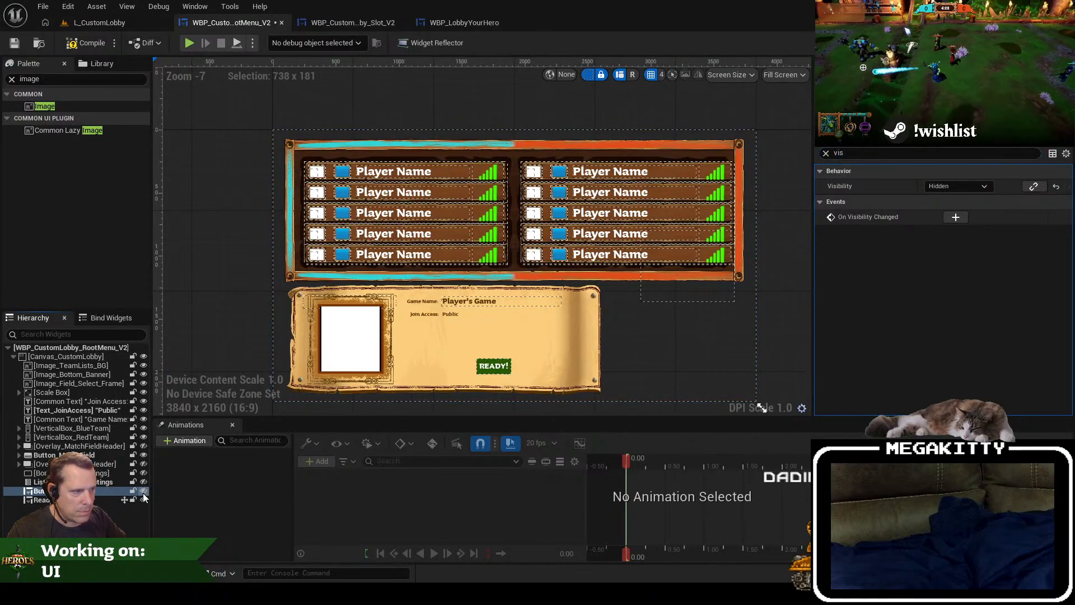
# Step: Lower the READY! button slightly on the bottom banner and try widening it to about 442 px, undoing the resize
pyautogui.scroll(4, 508, 383)
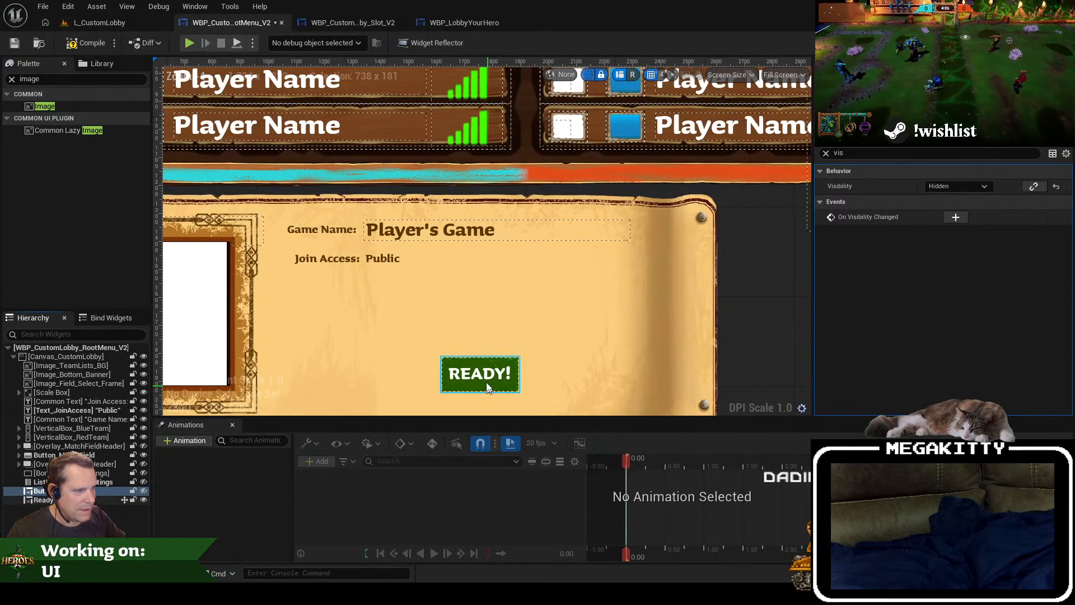
pyautogui.click(486, 381)
pyautogui.moveTo(581, 319); pyautogui.dragTo(582, 243)
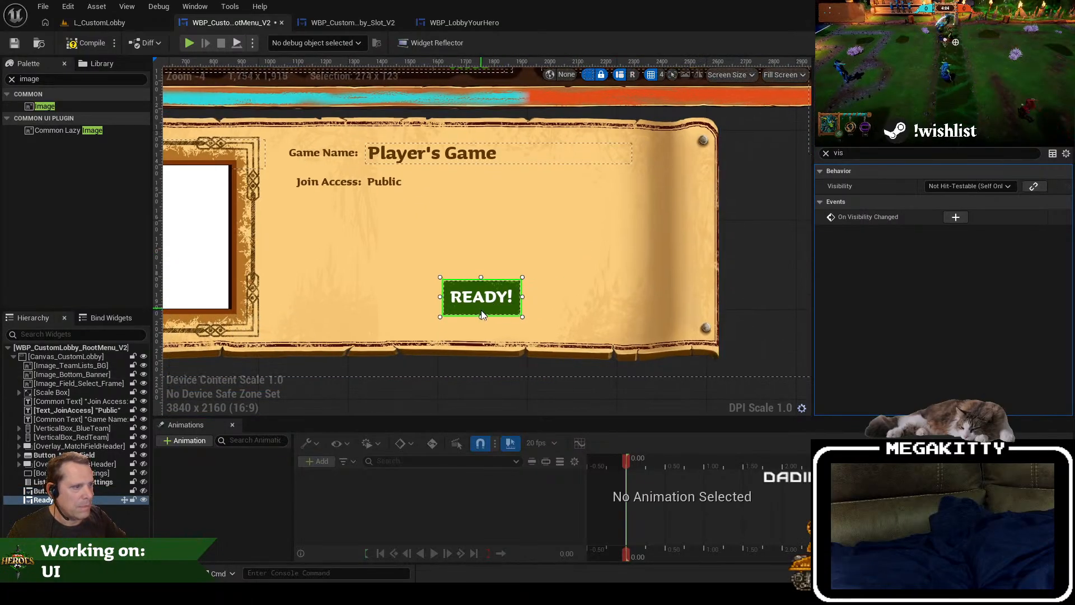
pyautogui.moveTo(482, 312); pyautogui.dragTo(570, 305)
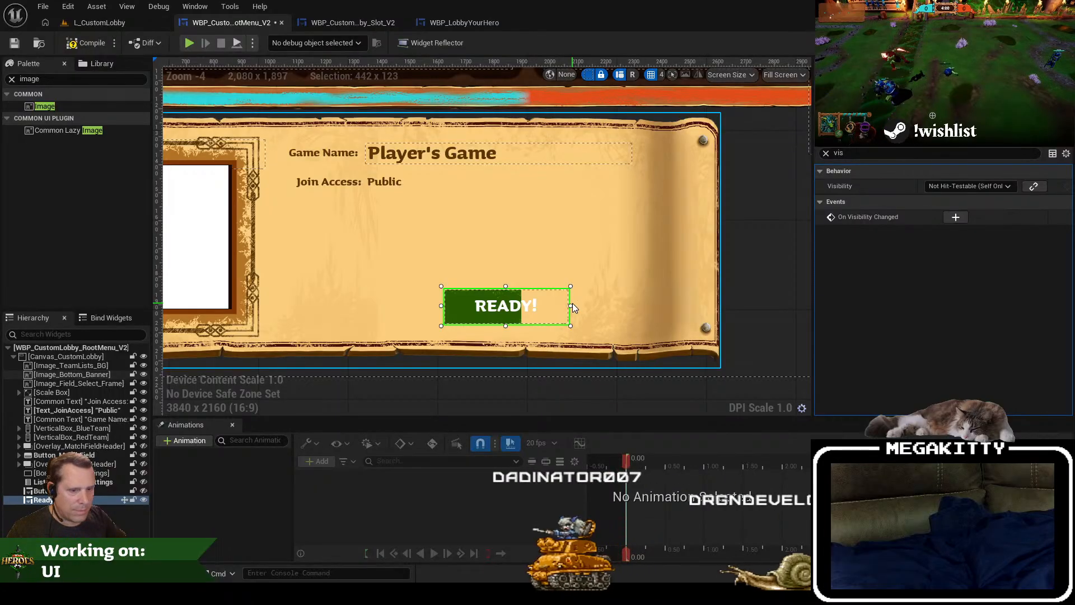
pyautogui.hotkey('ctrl', 'z')
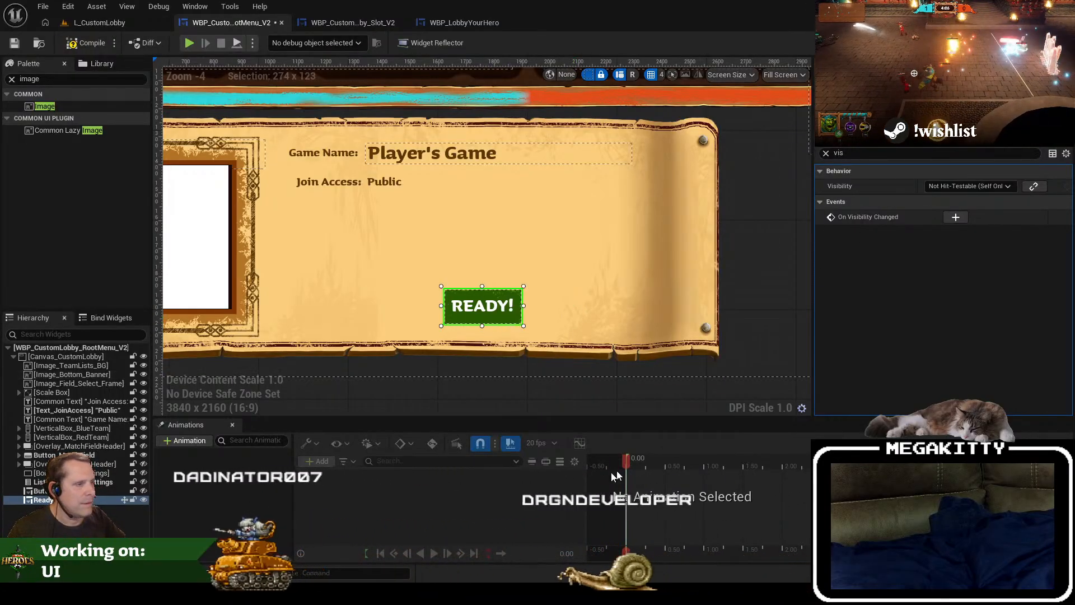
# Step: In the WBP_LobbyYourHeroReadyButton widget, set Image_Button to fill horizontally and vertically, then compile and save
pyautogui.hotkey('alt', 'Tab')
pyautogui.click(579, 317)
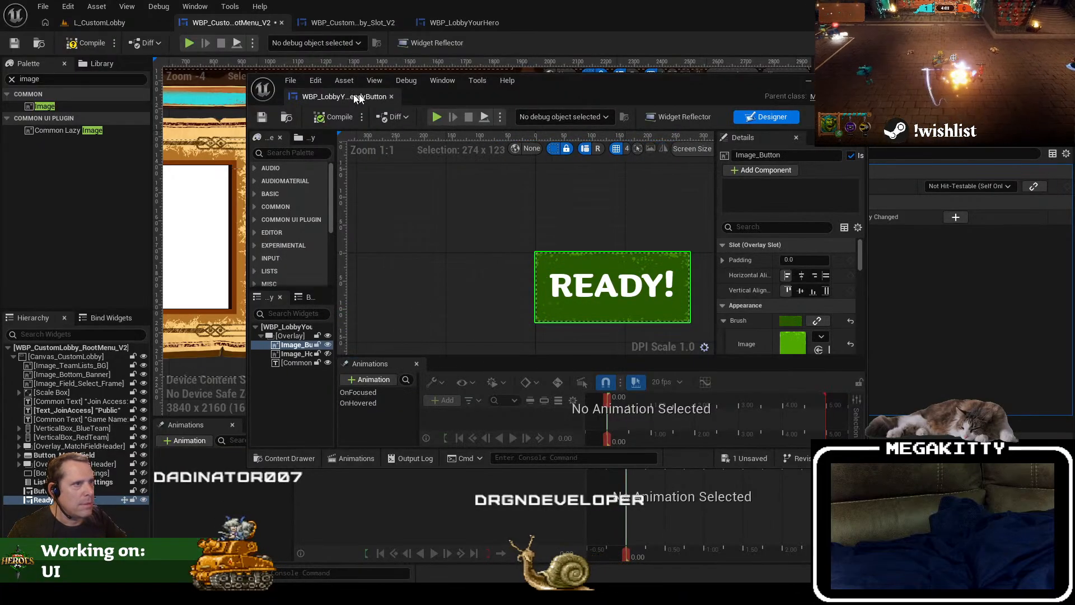
pyautogui.moveTo(358, 98); pyautogui.dragTo(612, 21)
pyautogui.click(987, 201)
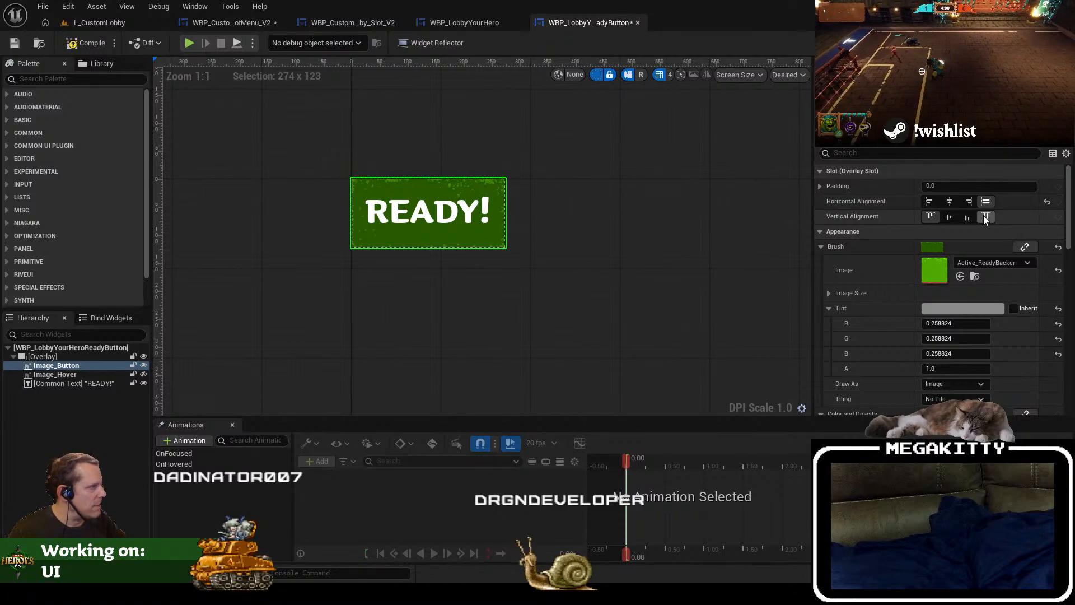
pyautogui.click(96, 46)
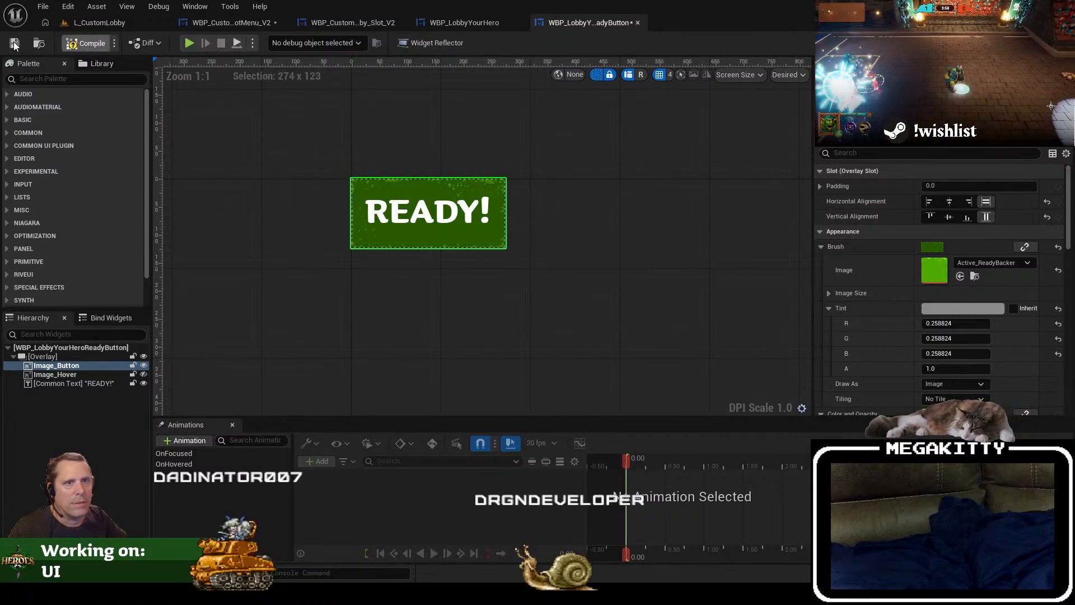
# Step: Widen the READY! button in the custom lobby root menu to about 418 px, keeping its position on the banner
pyautogui.click(203, 22)
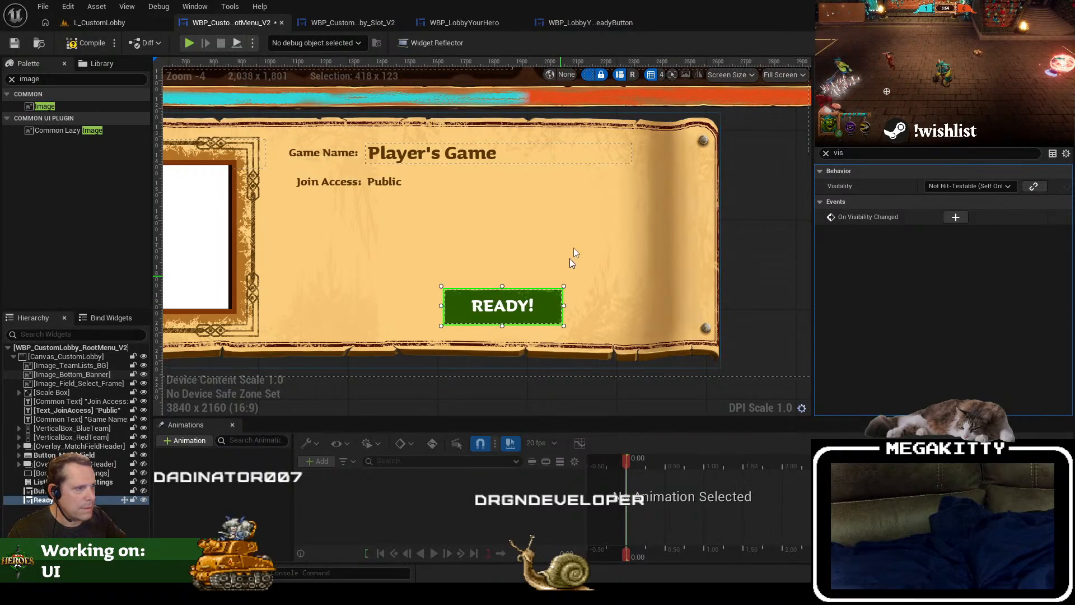
pyautogui.scroll(-1, 574, 248)
pyautogui.scroll(-1, 585, 224)
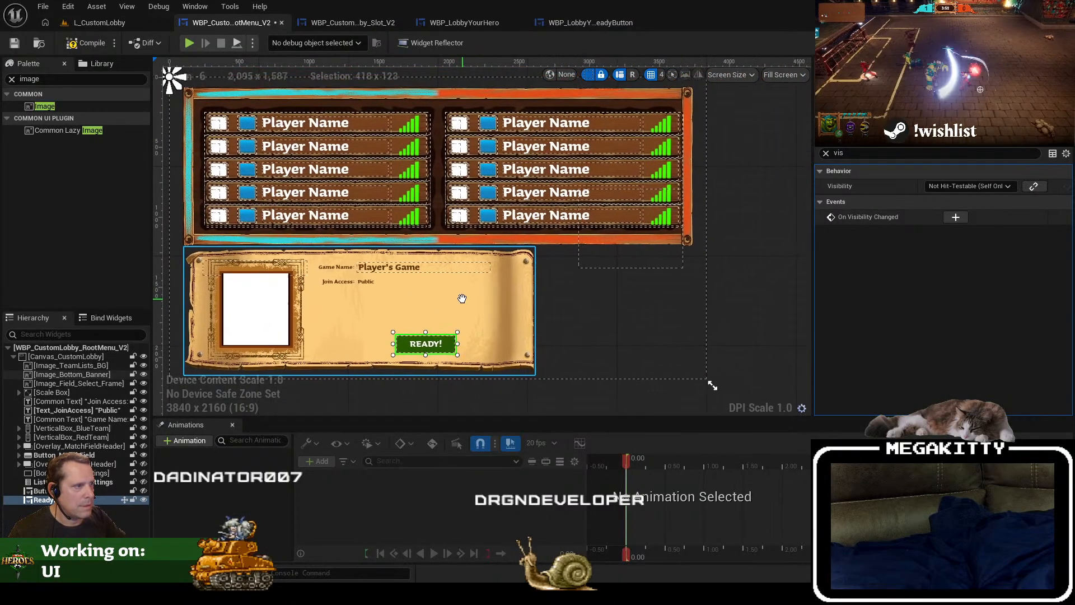
pyautogui.moveTo(462, 299); pyautogui.dragTo(475, 299)
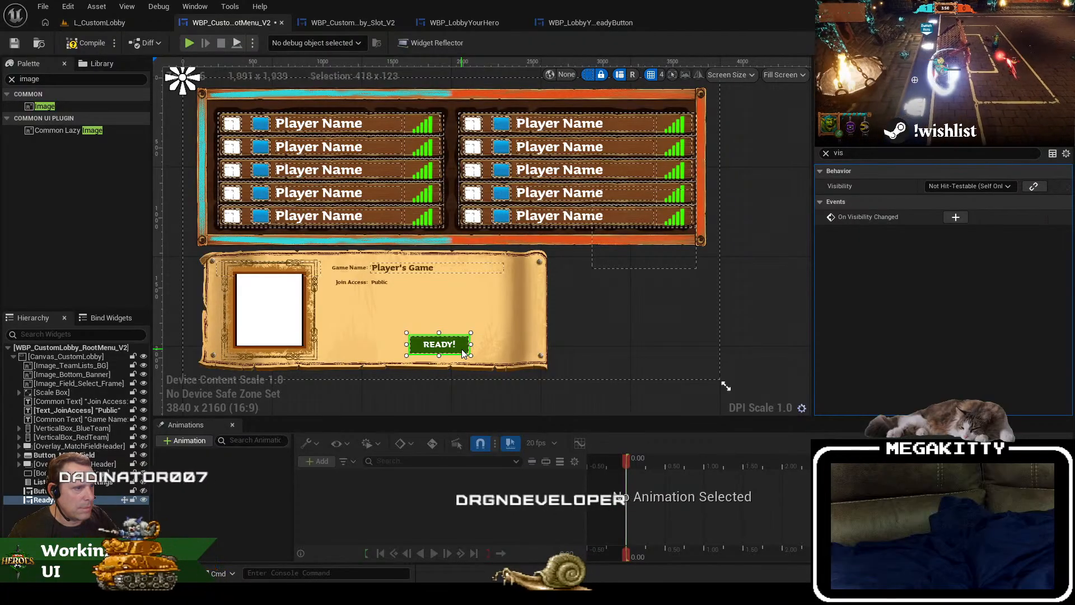
pyautogui.moveTo(463, 353); pyautogui.dragTo(453, 350)
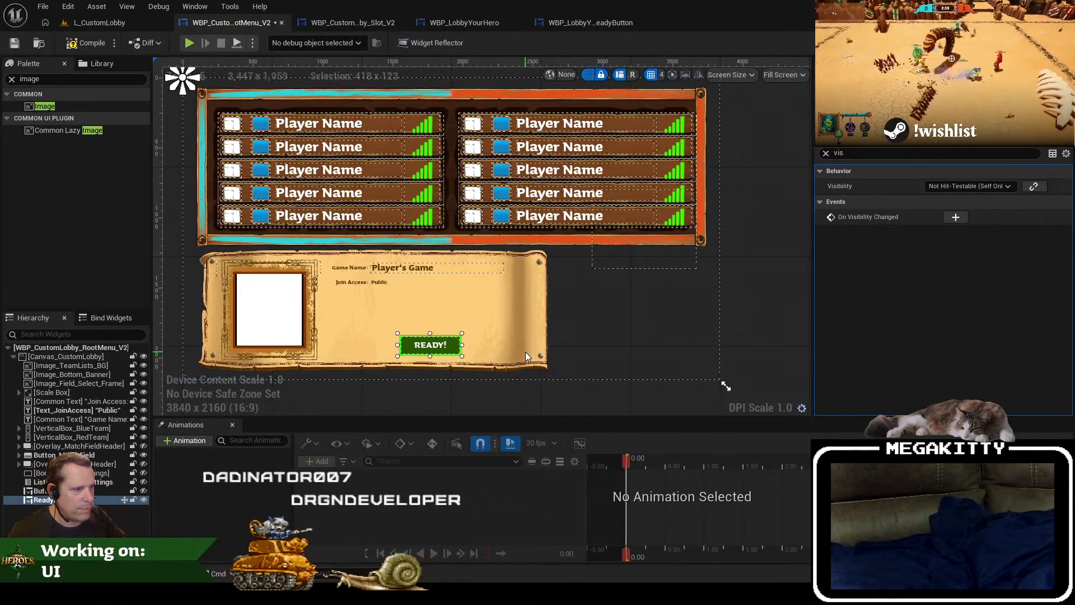
pyautogui.hotkey('ctrl', 'z')
pyautogui.moveTo(518, 328); pyautogui.dragTo(523, 312)
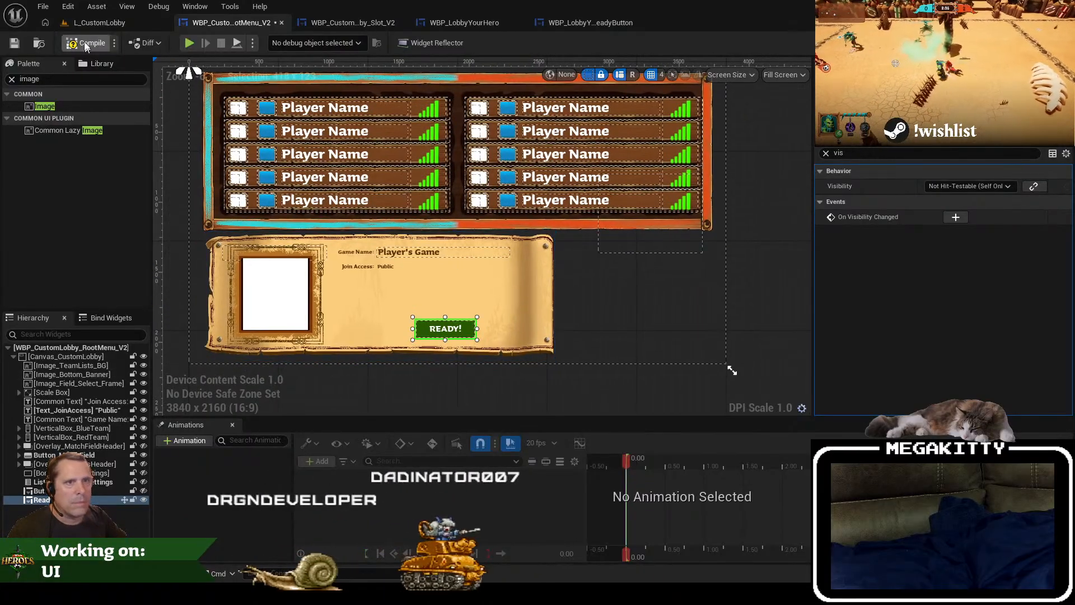
# Step: Compile and save the root menu widget and play-test the L_CustomLobby level to check the READY! button
pyautogui.click(85, 45)
pyautogui.click(15, 43)
pyautogui.click(100, 23)
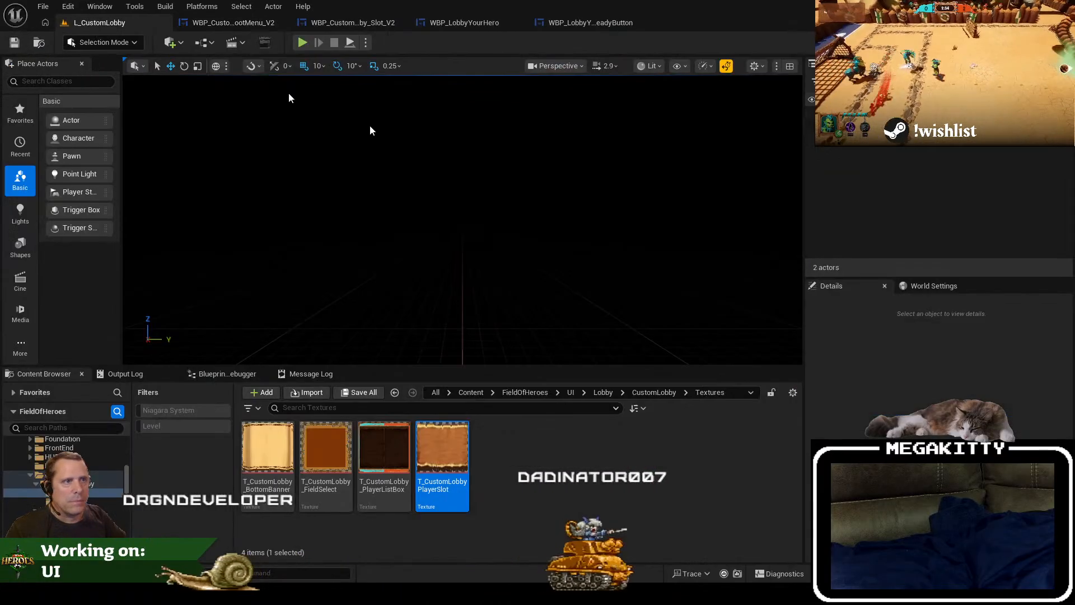
pyautogui.hotkey('alt', 'p')
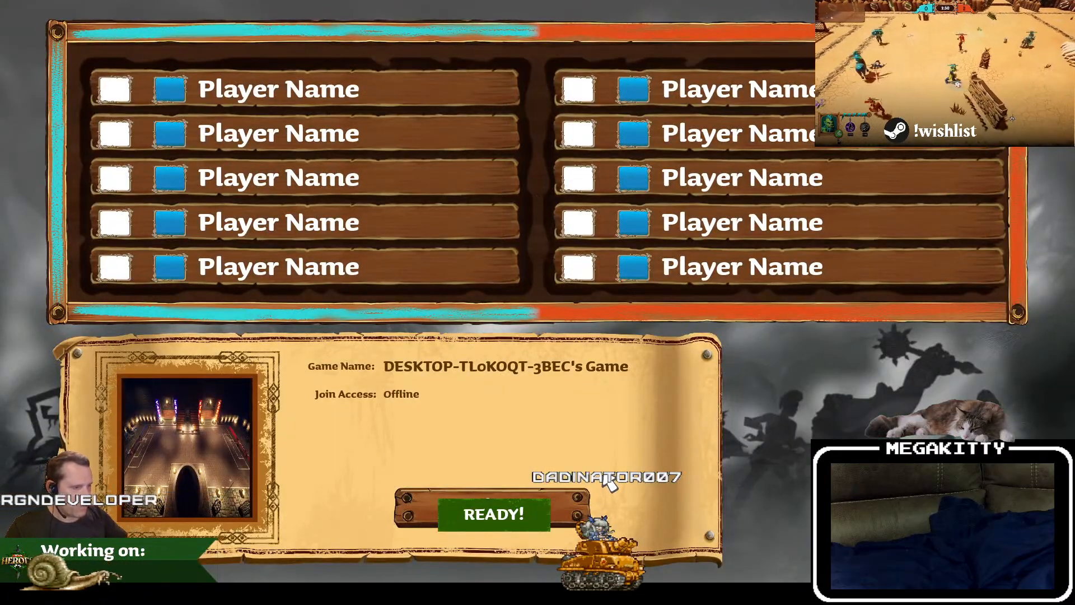
pyautogui.press('Escape')
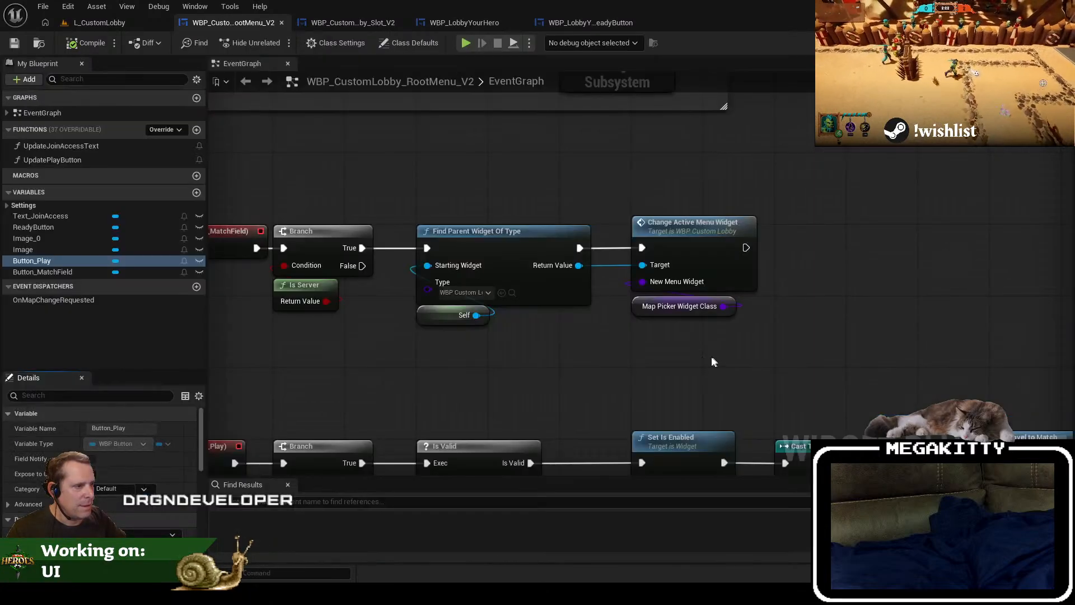
# Step: Find all references to the Button_Play variable by class member in the root menu's event graph
pyautogui.scroll(-1, 424, 418)
pyautogui.moveTo(424, 417); pyautogui.dragTo(476, 412)
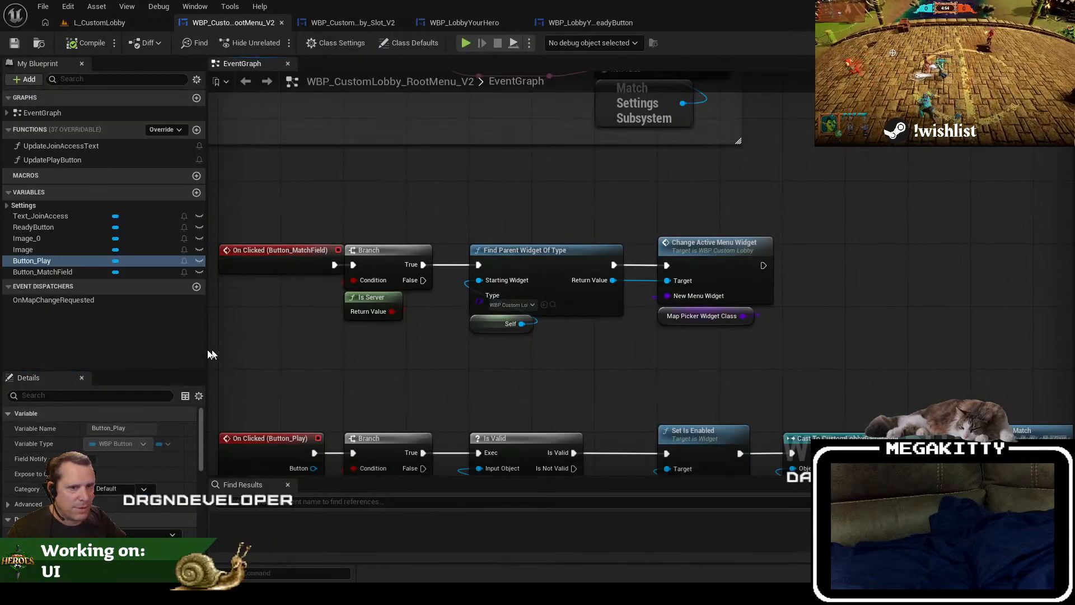
pyautogui.rightClick(82, 262)
pyautogui.moveTo(144, 307)
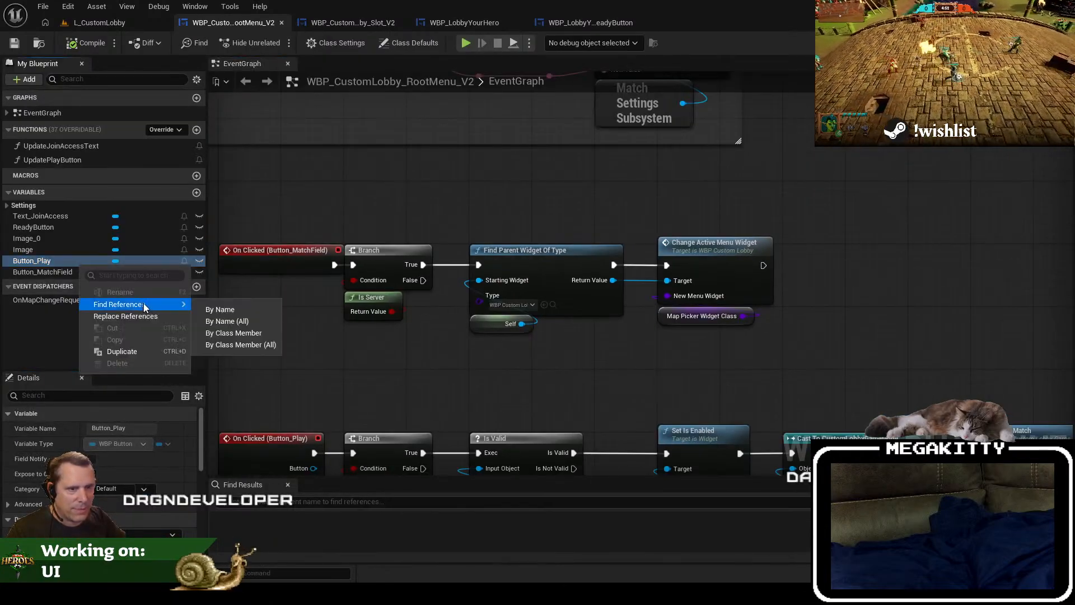
pyautogui.click(233, 333)
# Step: Inspect the Button_Play click event and getter in the event graph, and open the UpdatePlayButton function
pyautogui.click(305, 533)
pyautogui.click(304, 542)
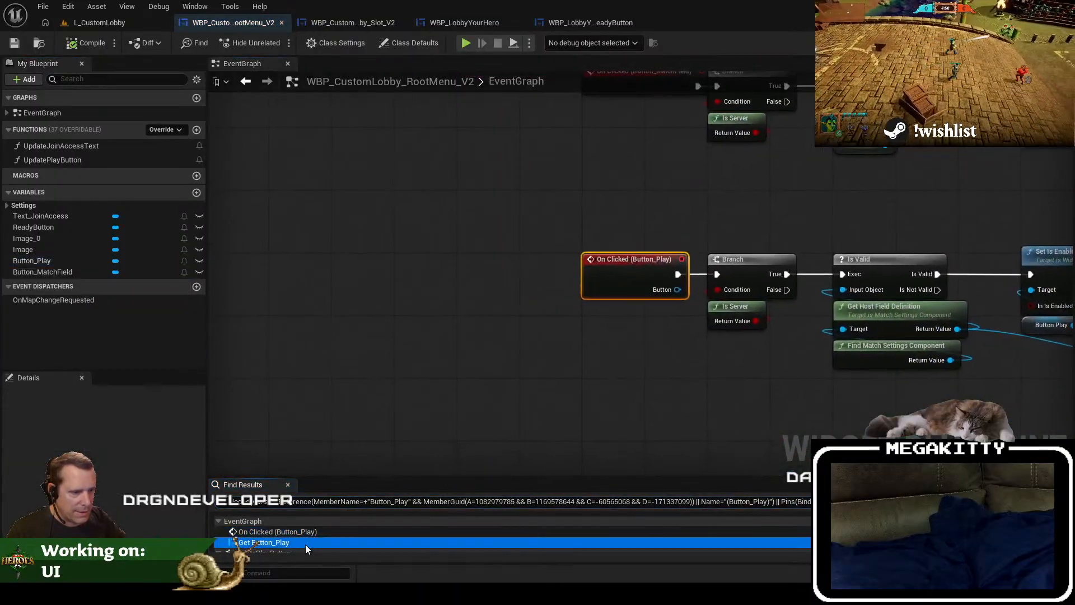
pyautogui.moveTo(320, 356); pyautogui.dragTo(422, 365)
pyautogui.scroll(-2, 399, 424)
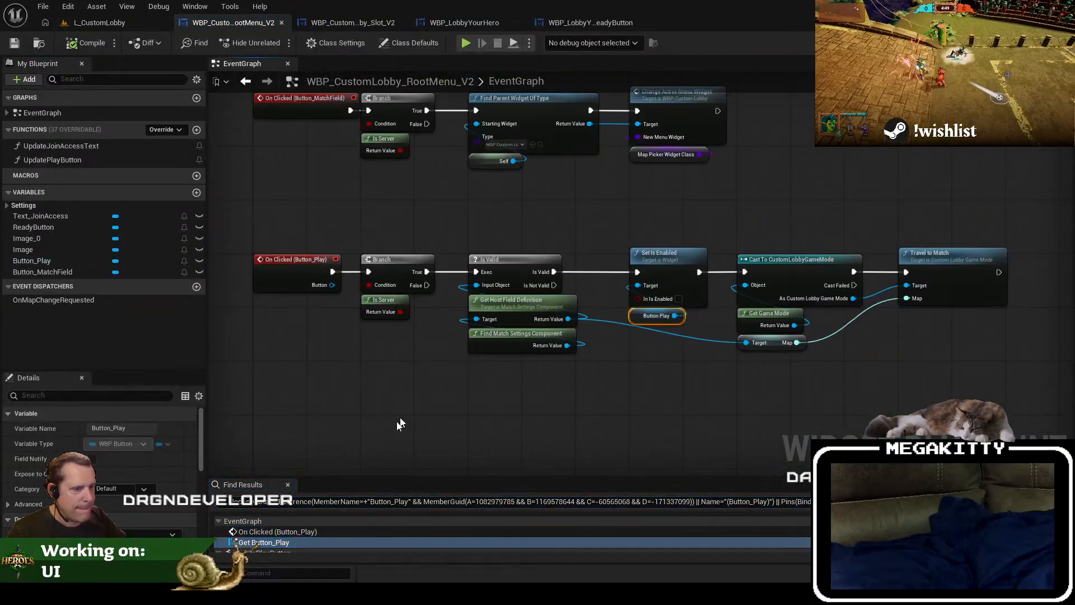
pyautogui.scroll(-1, 322, 546)
pyautogui.click(320, 537)
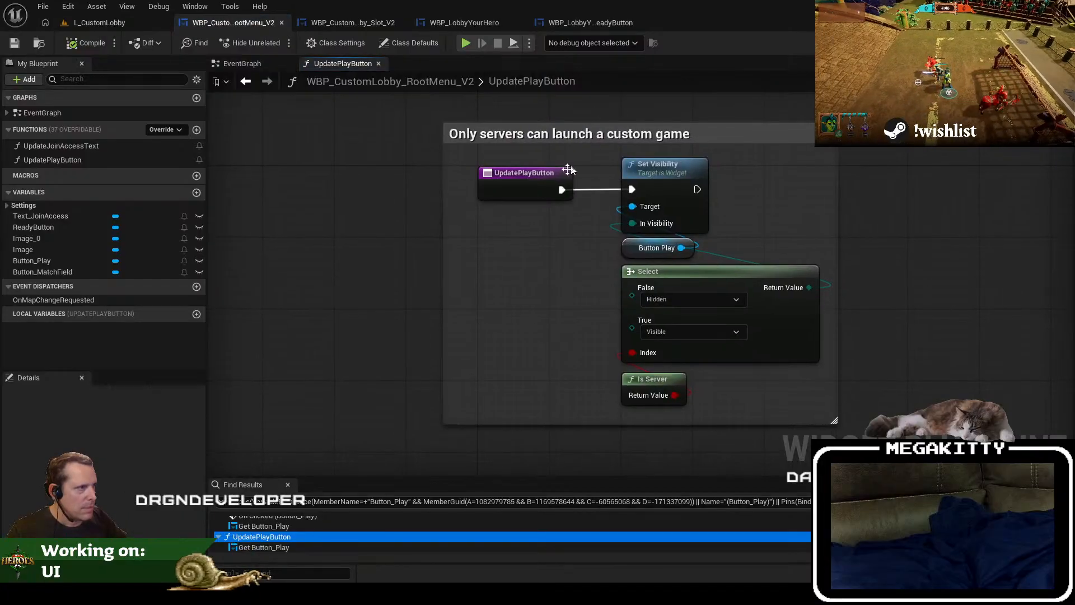
# Step: Break the execution link from the UpdatePlayButton entry to Set Visibility, and compile and save the root menu widget
pyautogui.rightClick(564, 192)
pyautogui.click(569, 237)
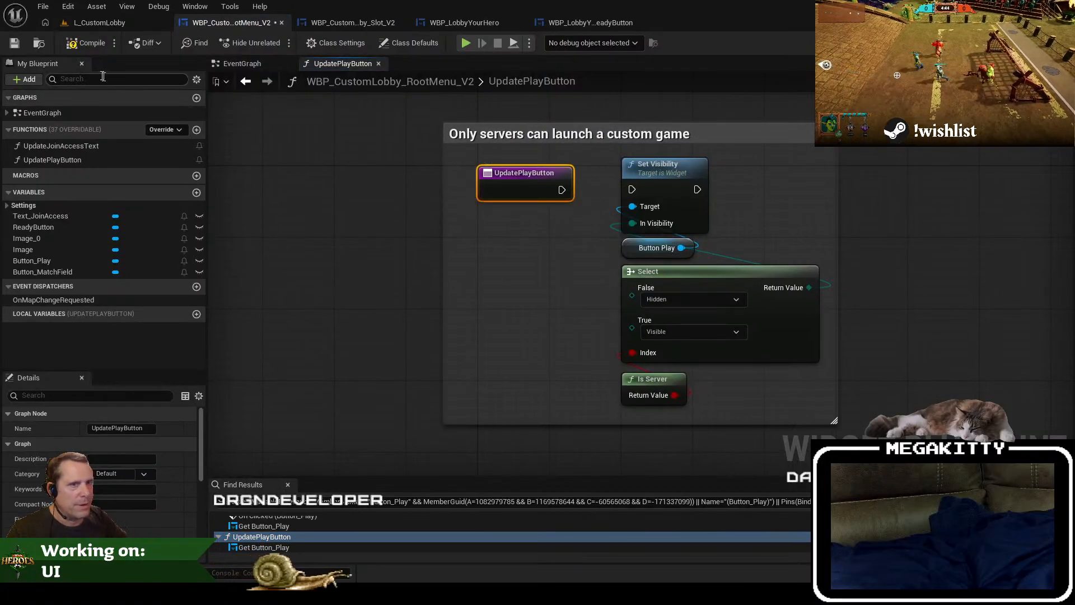
pyautogui.click(85, 43)
pyautogui.click(14, 43)
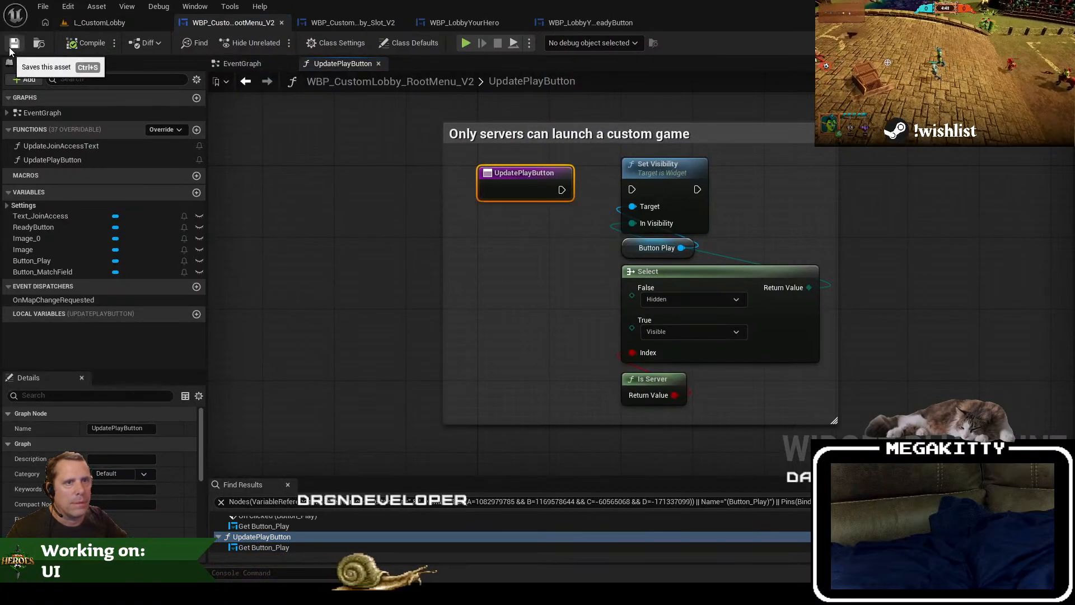
# Step: Play-test the L_CustomLobby level in a full-screen viewport to check the custom lobby layout, and end the session
pyautogui.click(98, 23)
pyautogui.press('F11')
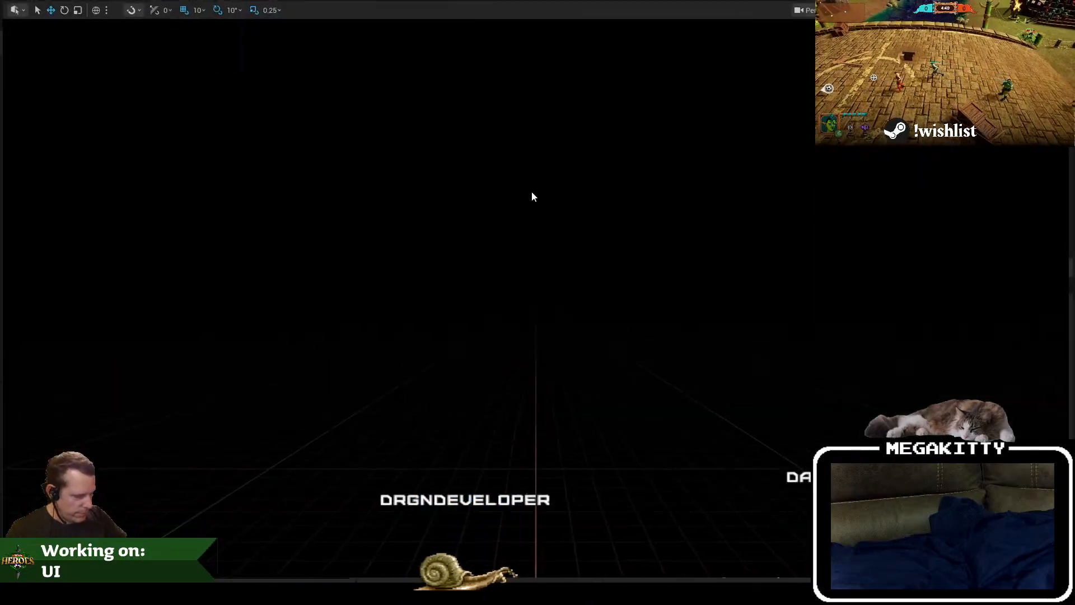
pyautogui.hotkey('alt', 'p')
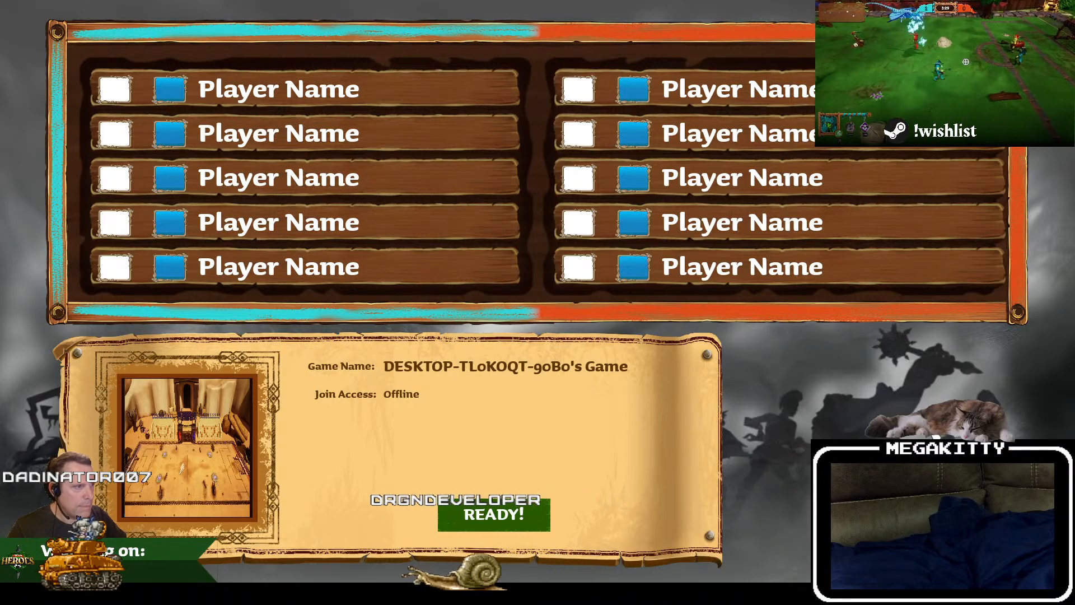
pyautogui.press('Escape')
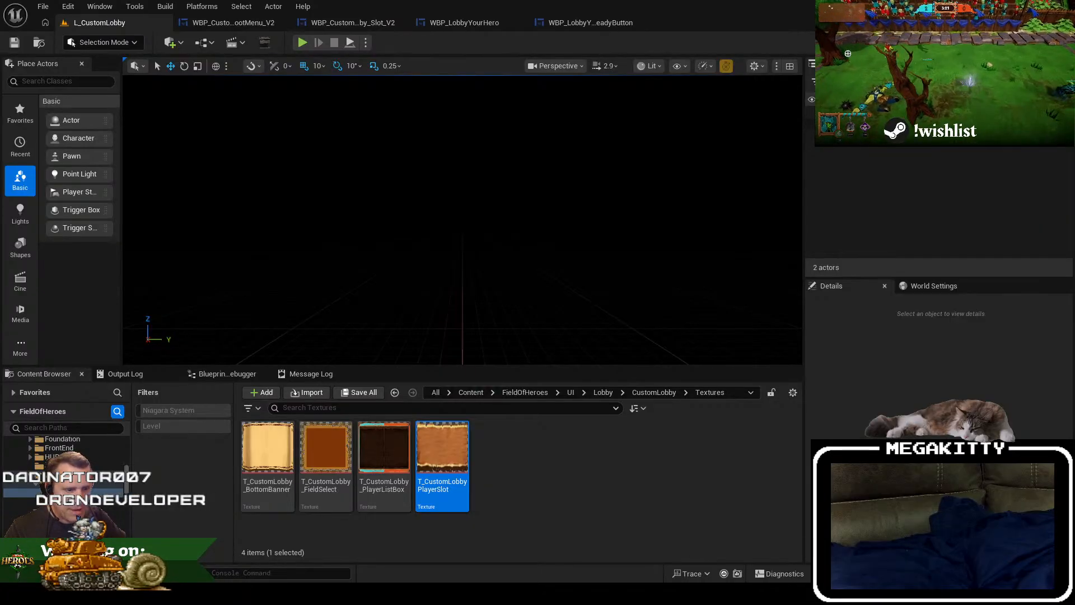
# Step: Switch to GIMP and close all open custom lobby images, discarding the unsaved changes to both CustomLobbyPlayerLists files
pyautogui.click(329, 594)
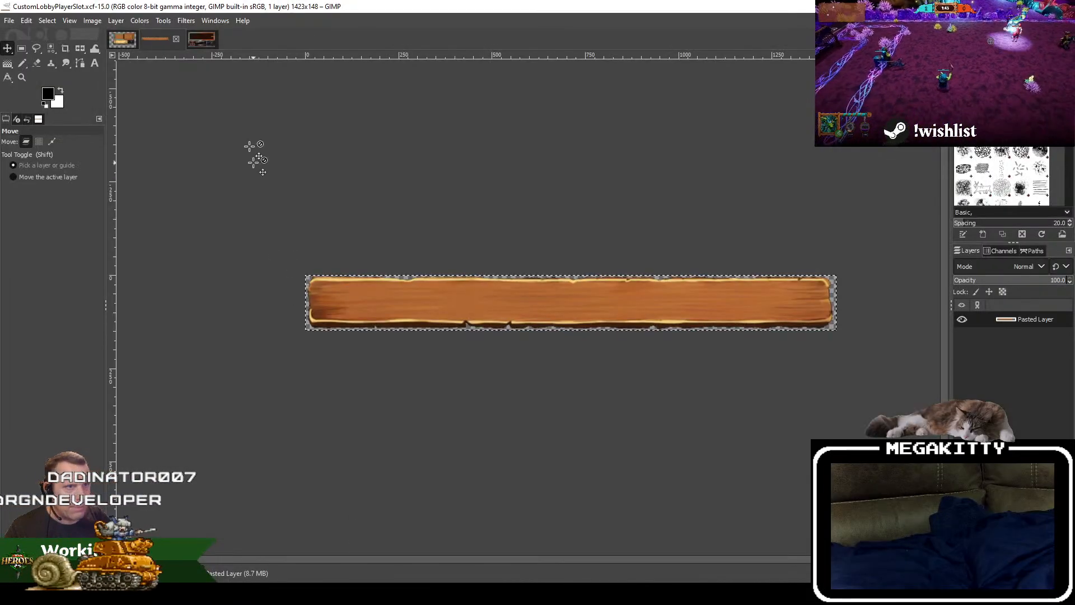
pyautogui.click(176, 39)
pyautogui.click(177, 40)
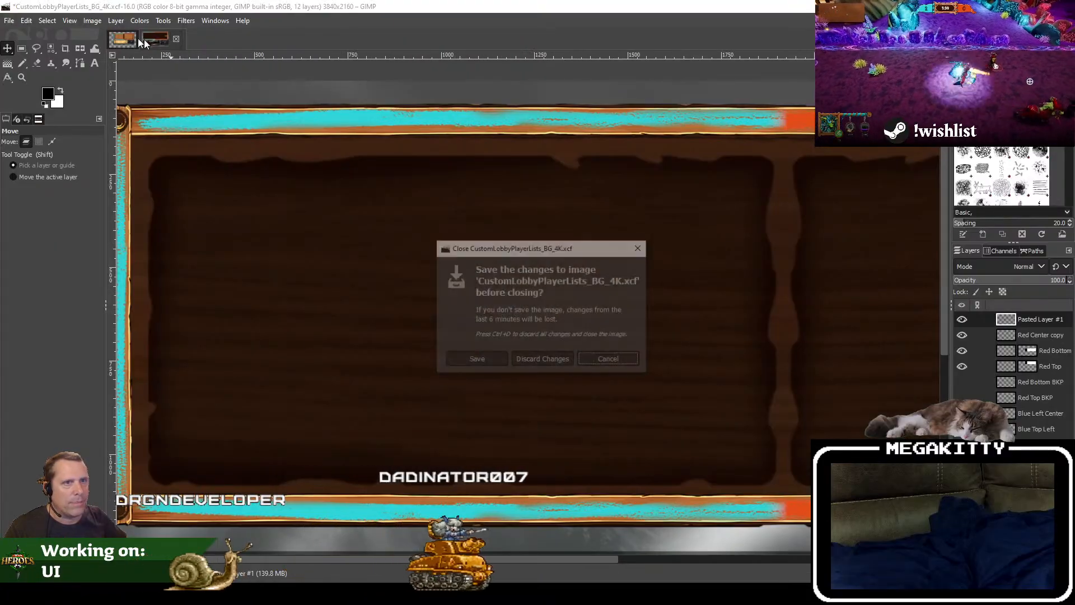
pyautogui.click(562, 364)
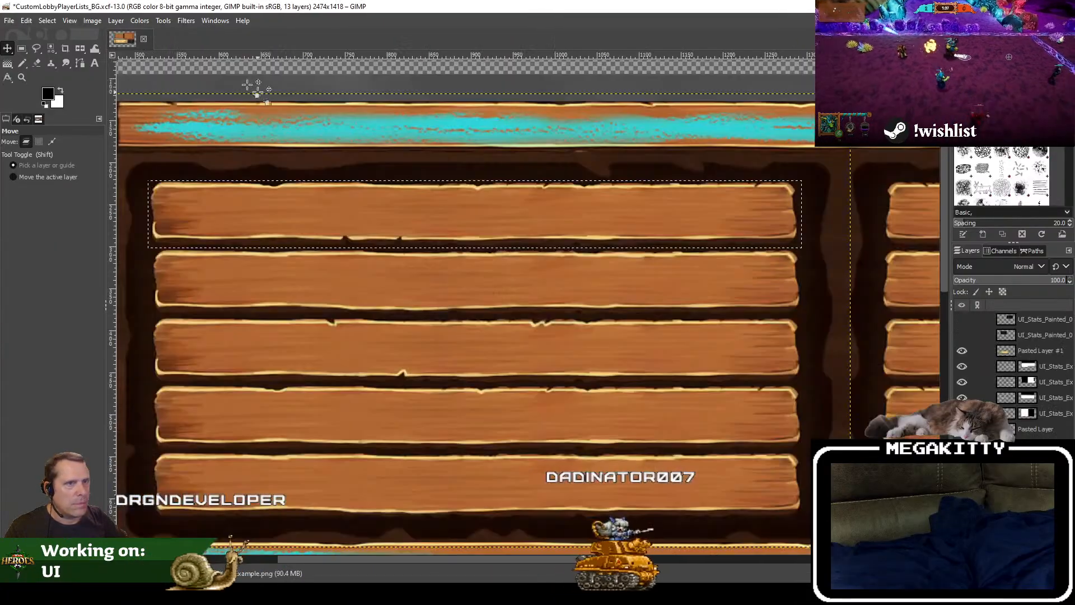
pyautogui.click(139, 40)
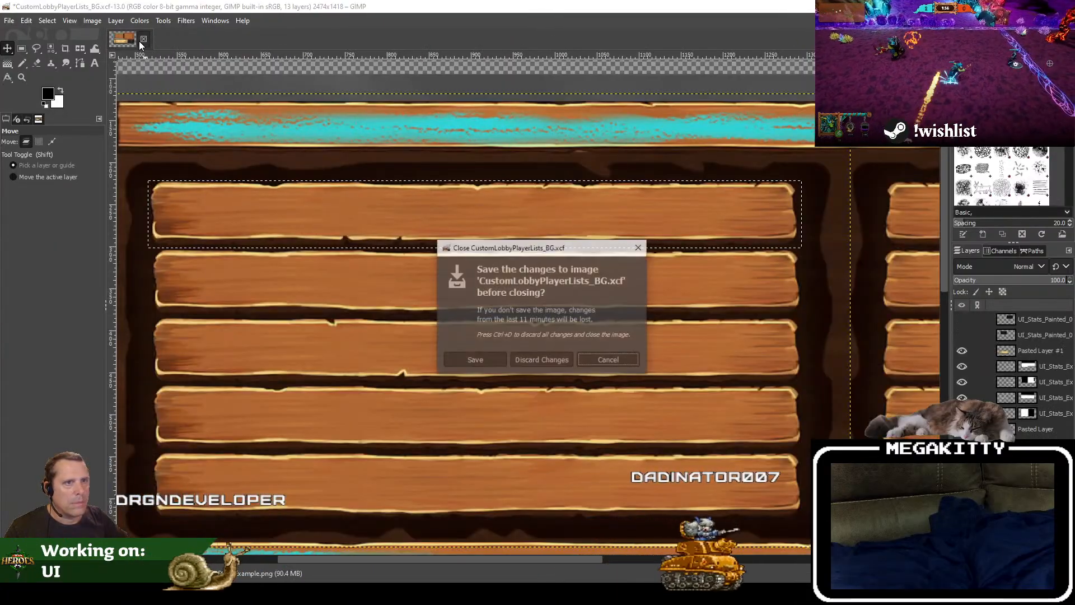
pyautogui.click(554, 365)
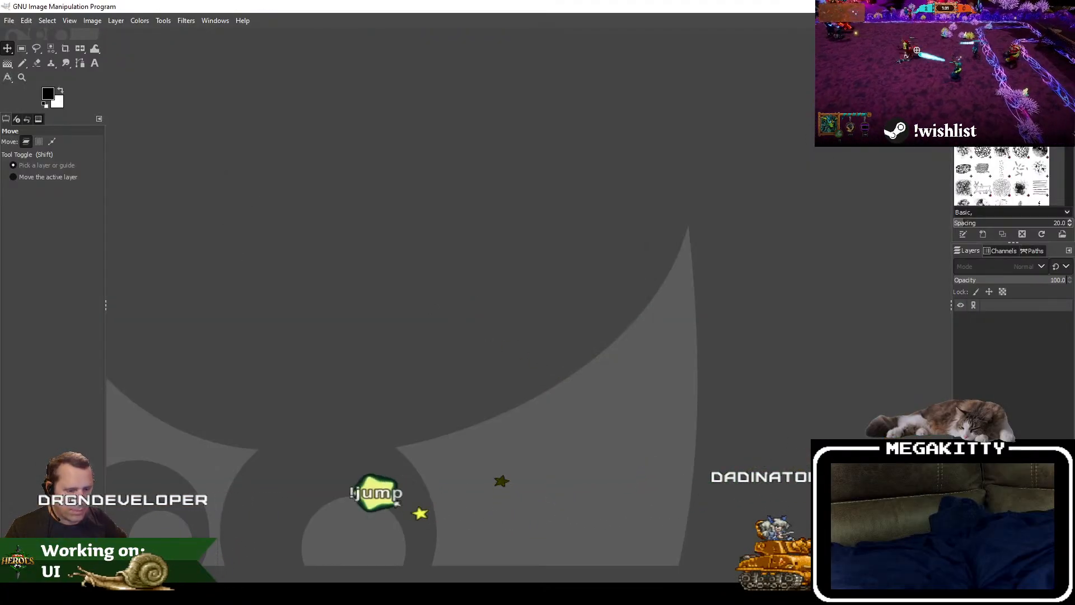
# Step: Find and launch IrfanView 64 4.52
pyautogui.press('super')
pyautogui.write('irfan')
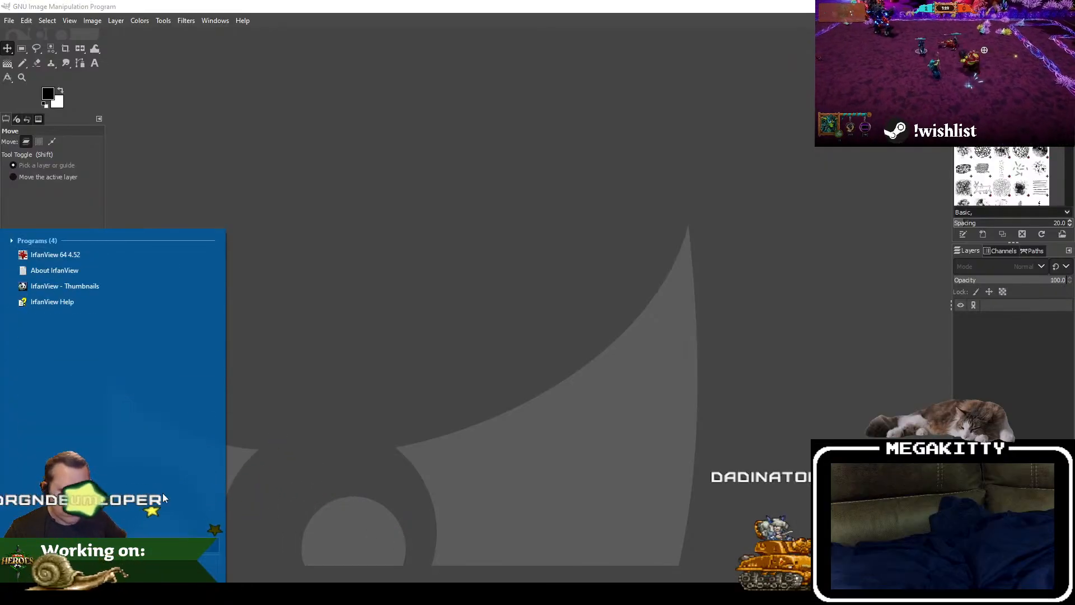
pyautogui.click(80, 258)
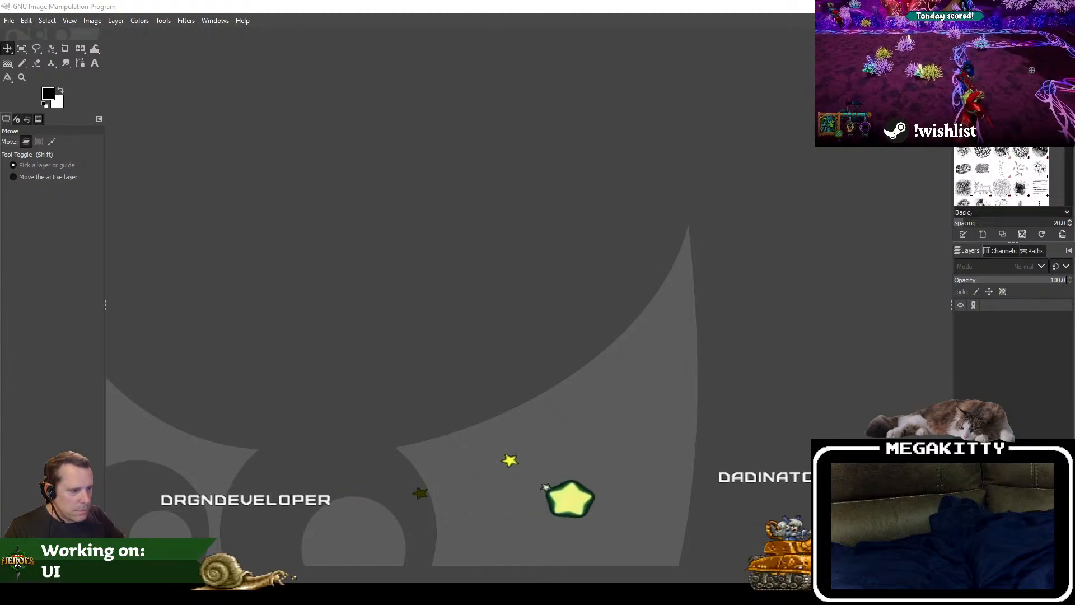
pyautogui.hotkey('alt', 'Tab')
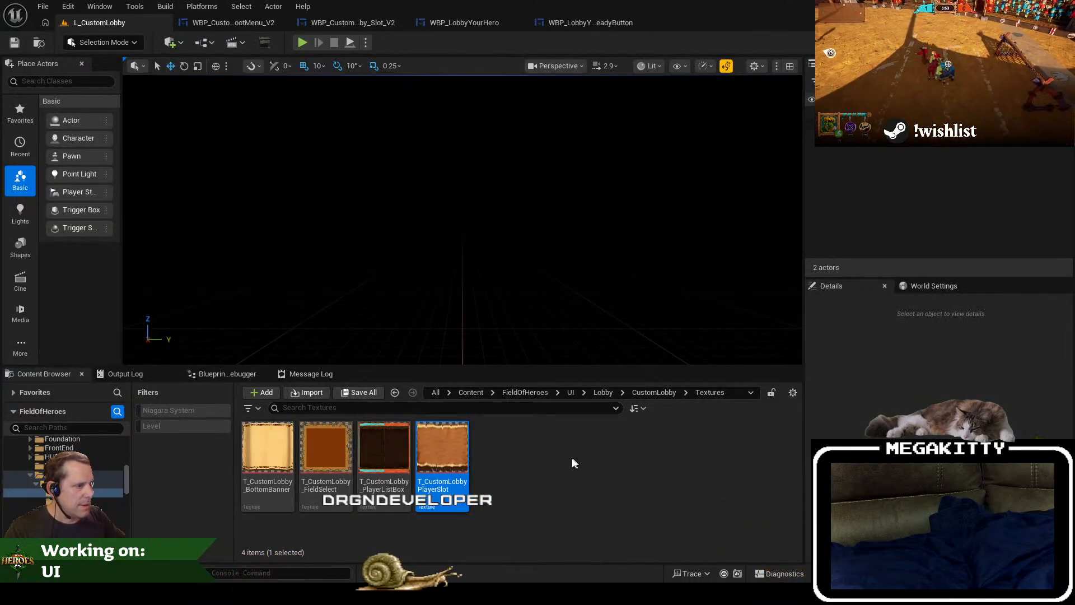
pyautogui.hotkey('alt', 'Tab')
pyautogui.hotkey('alt', 'Tab')
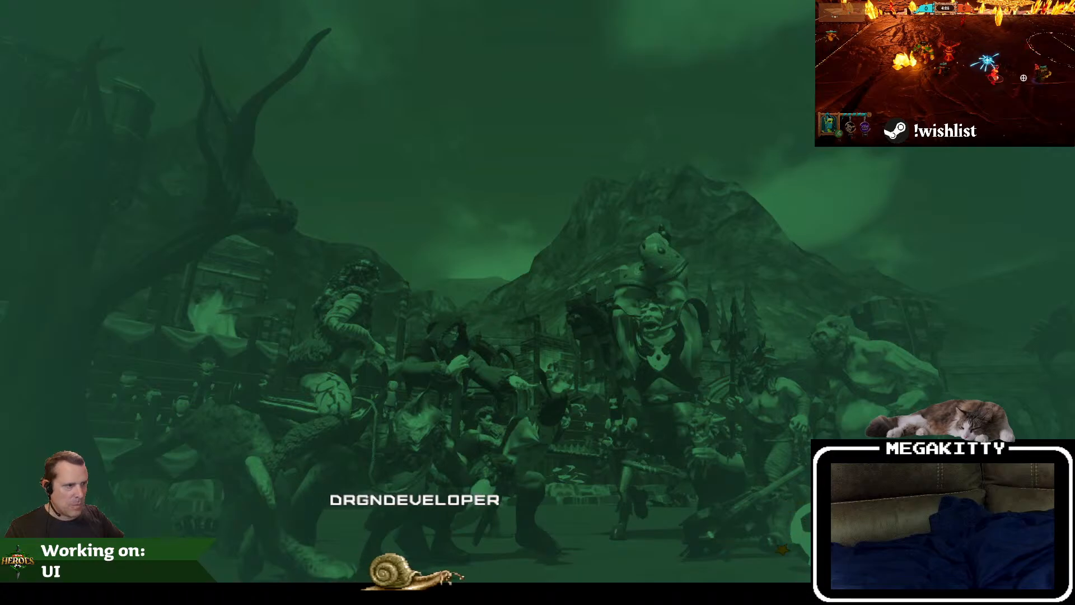
pyautogui.hotkey('alt', 'Tab')
pyautogui.click(435, 316)
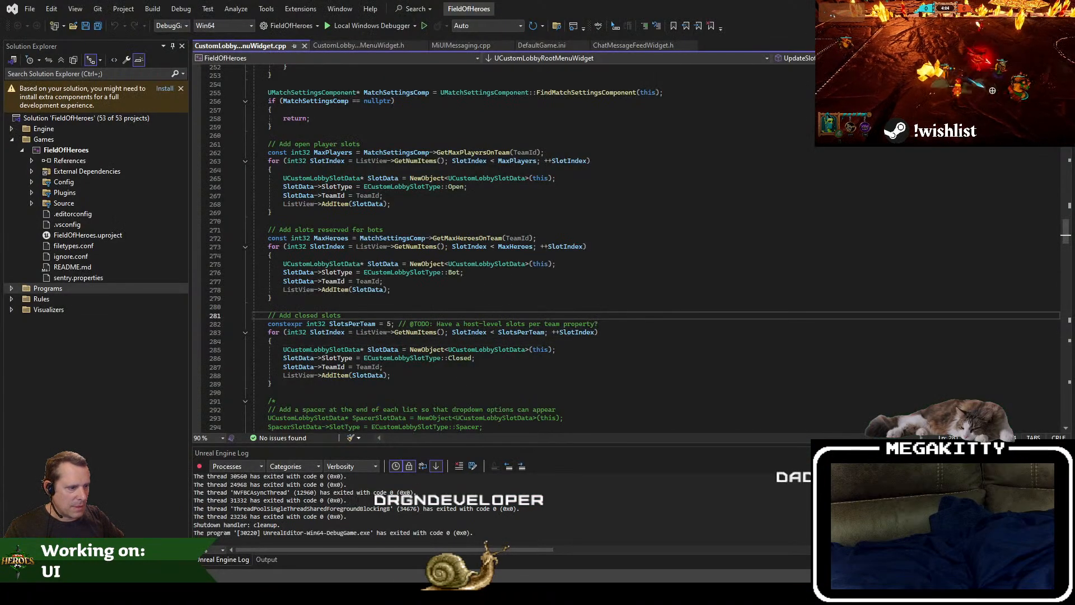
pyautogui.click(345, 359)
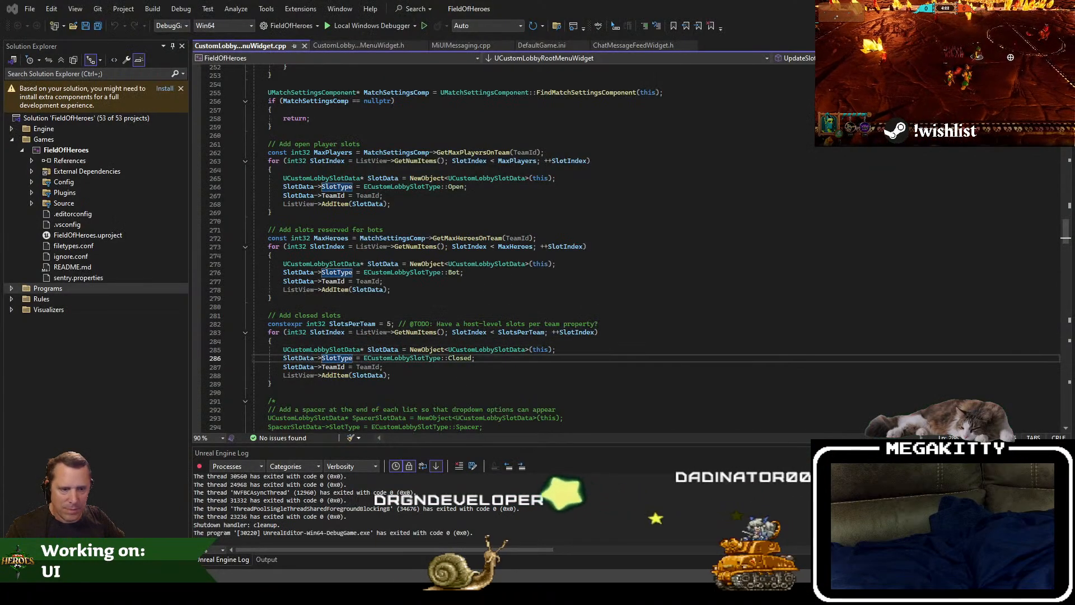
# Step: Open FieldOfHeroes.log in Notepad and examine the fatal error and the rive texture upload message near its end
pyautogui.moveTo(89, 593)
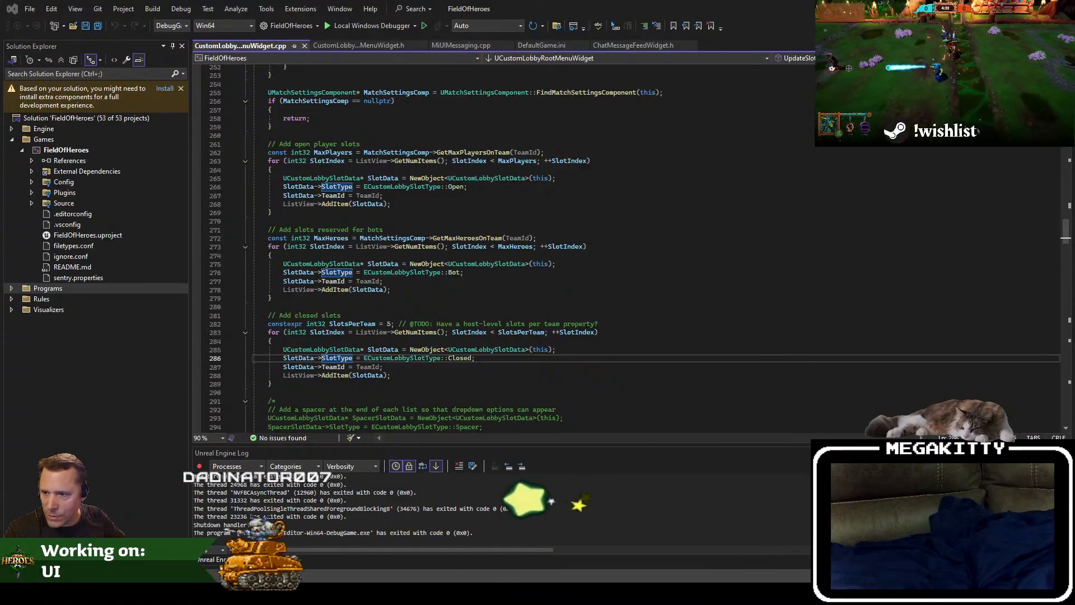
pyautogui.moveTo(0, 184); pyautogui.dragTo(572, 159)
pyautogui.doubleClick(572, 157)
pyautogui.hotkey('ctrl', 'End')
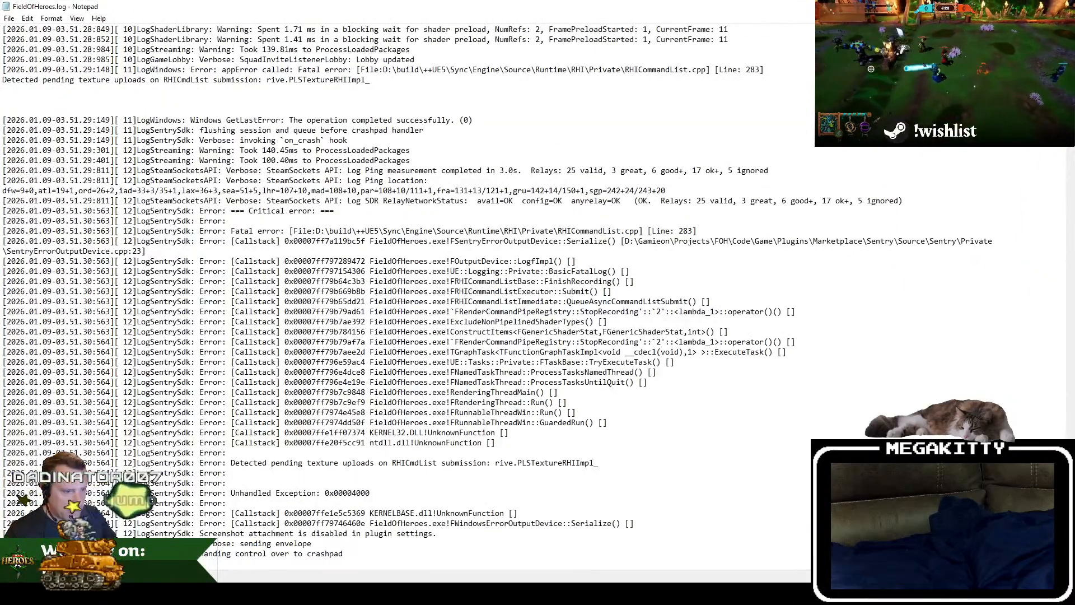
pyautogui.scroll(2, 466, 286)
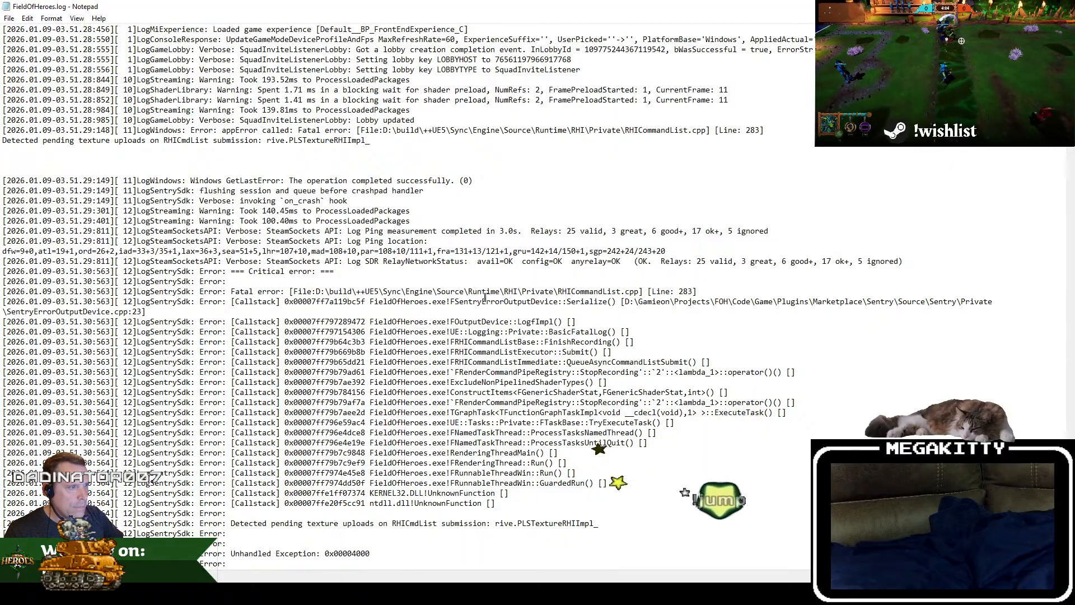
pyautogui.scroll(3, 615, 337)
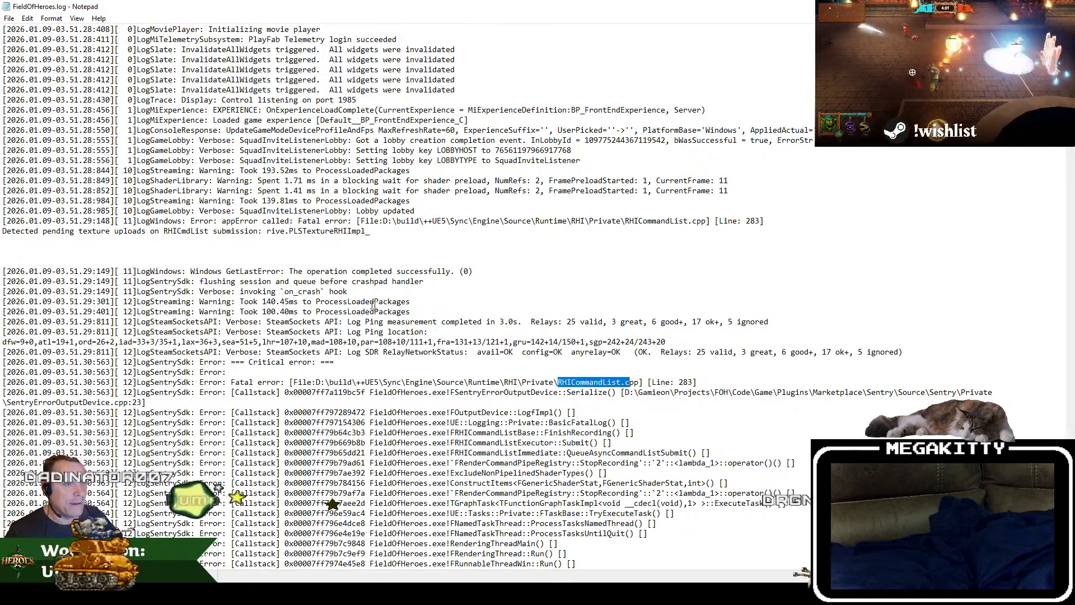
pyautogui.click(268, 231)
pyautogui.moveTo(268, 231); pyautogui.dragTo(293, 232)
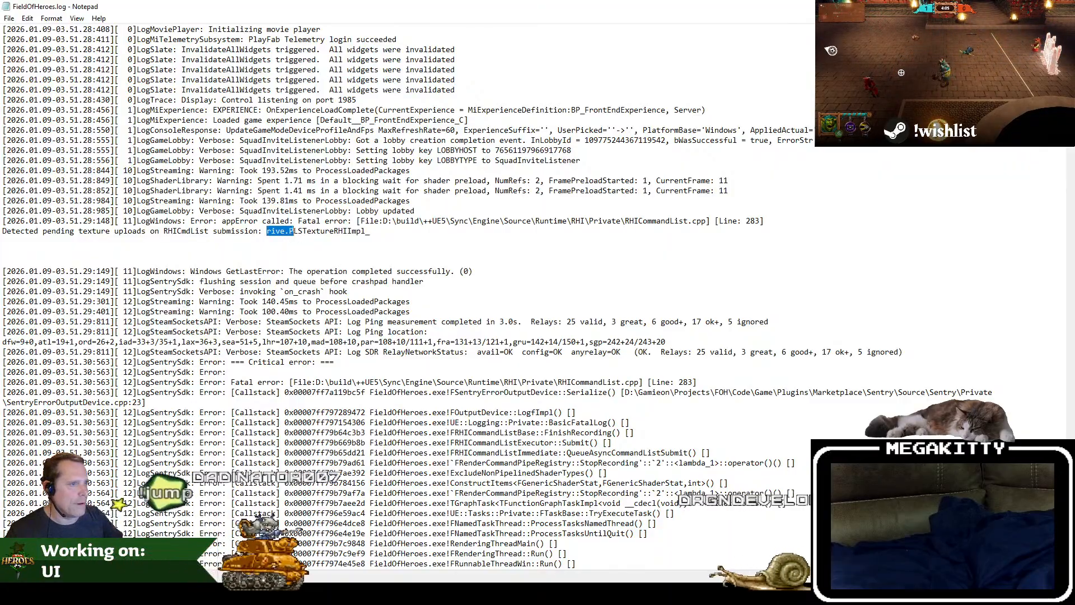
pyautogui.scroll(3, 293, 232)
# Step: Examine the fatal error near the end of FieldOfHeroes-backup-2026.01.09-03.51.30.log in an enlarged Notepad window, and close the log
pyautogui.hotkey('alt', 'Tab')
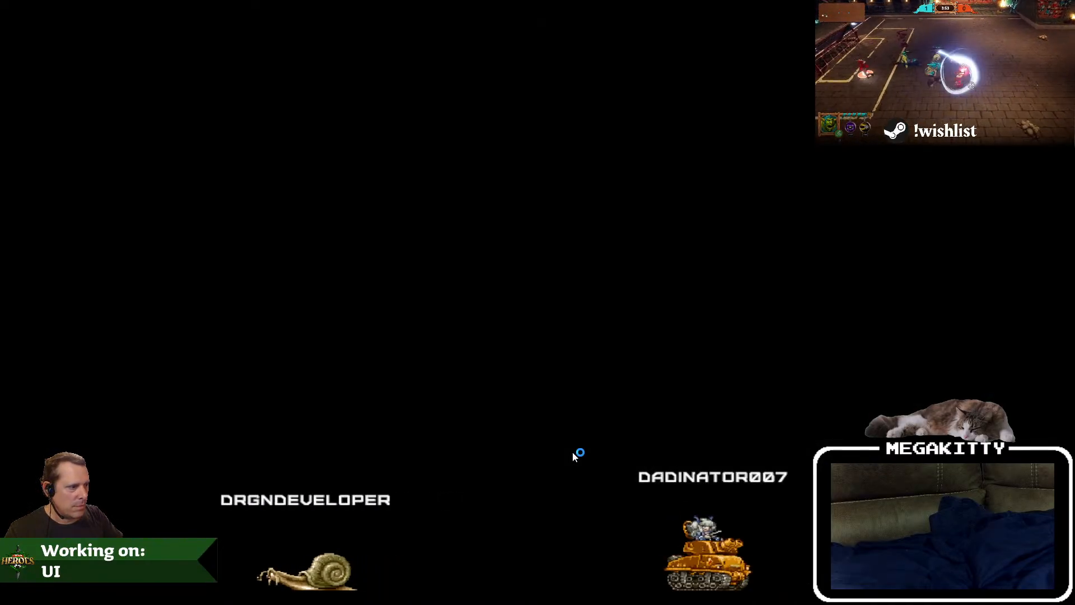
pyautogui.hotkey('alt', 'Tab')
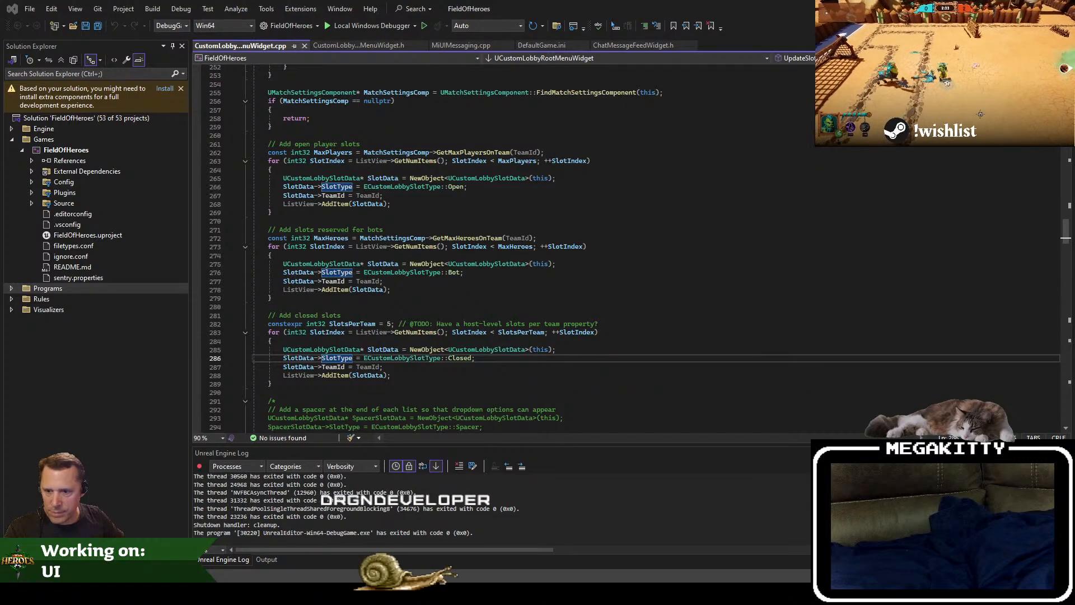
pyautogui.hotkey('alt', 'Tab')
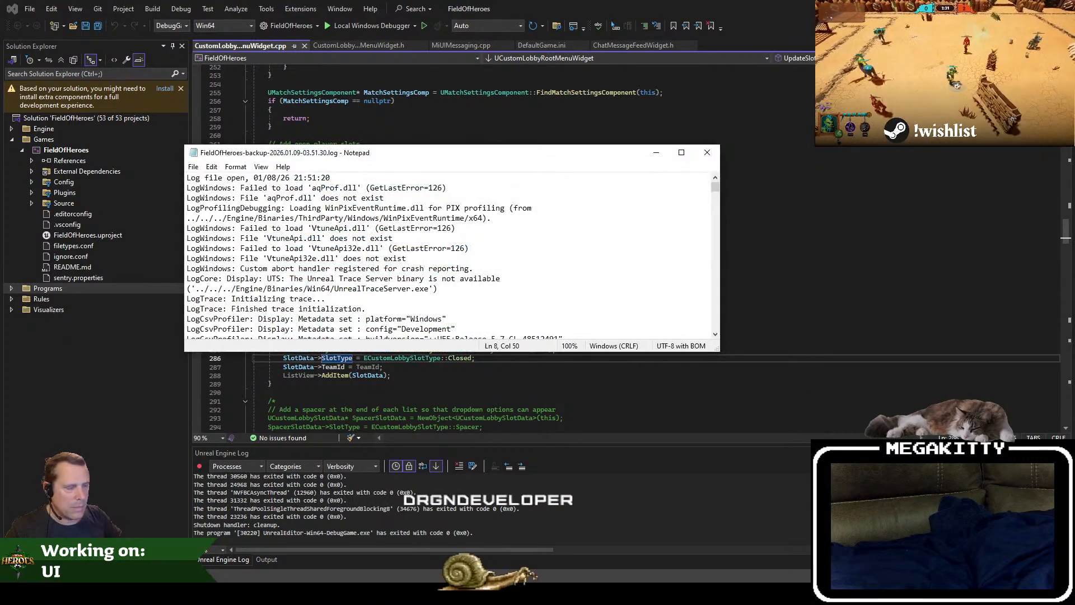
pyautogui.hotkey('ctrl', 'End')
pyautogui.press('pageup')
pyautogui.press('pageup')
pyautogui.press('pageup')
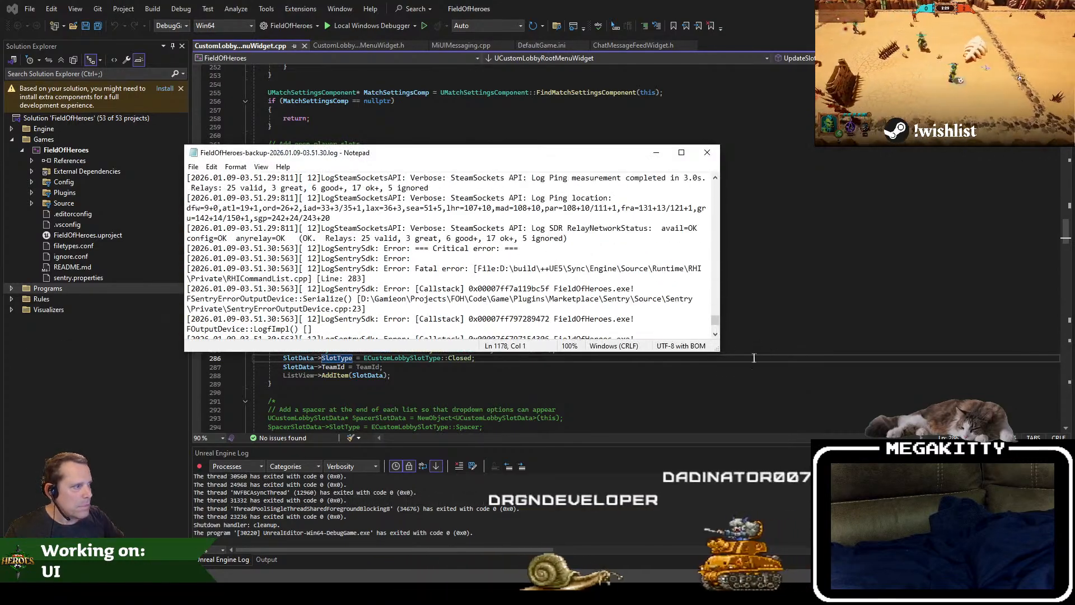
pyautogui.moveTo(719, 351); pyautogui.dragTo(946, 485)
pyautogui.scroll(11, 897, 460)
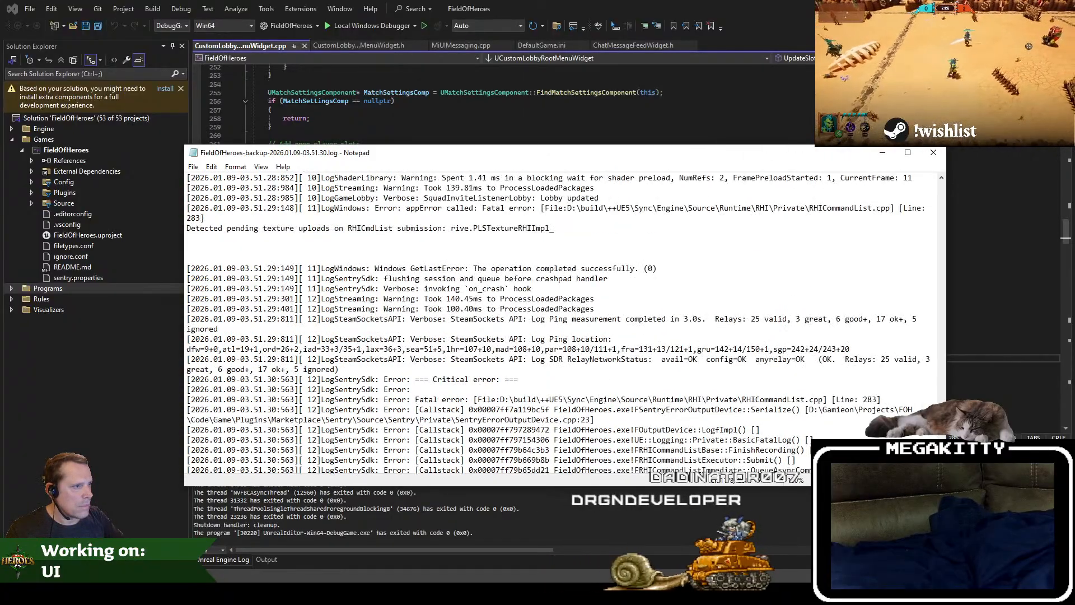
pyautogui.scroll(2, 896, 460)
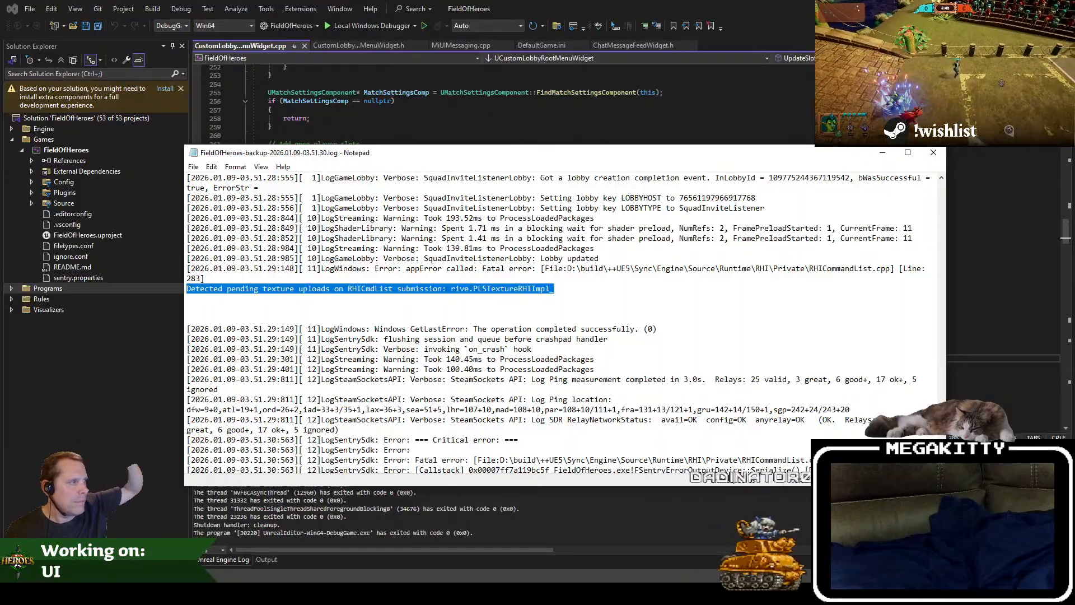
pyautogui.hotkey('alt', 'F4')
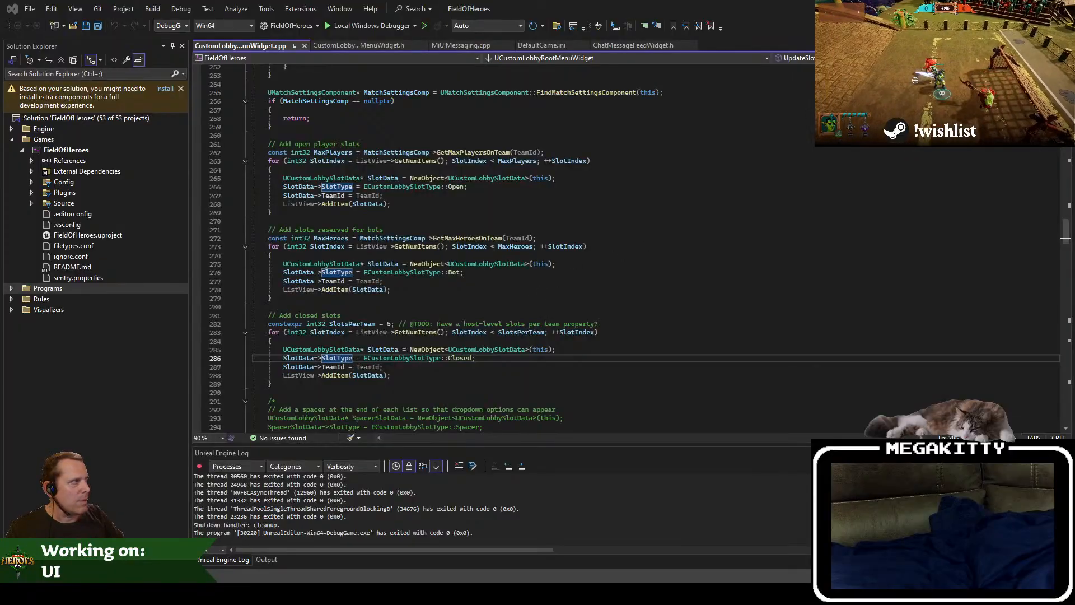
# Step: Launch the Field of Heroes game and enter a new custom game lobby through Custom Play to view the existing layout
pyautogui.rightClick(597, 599)
pyautogui.click(674, 549)
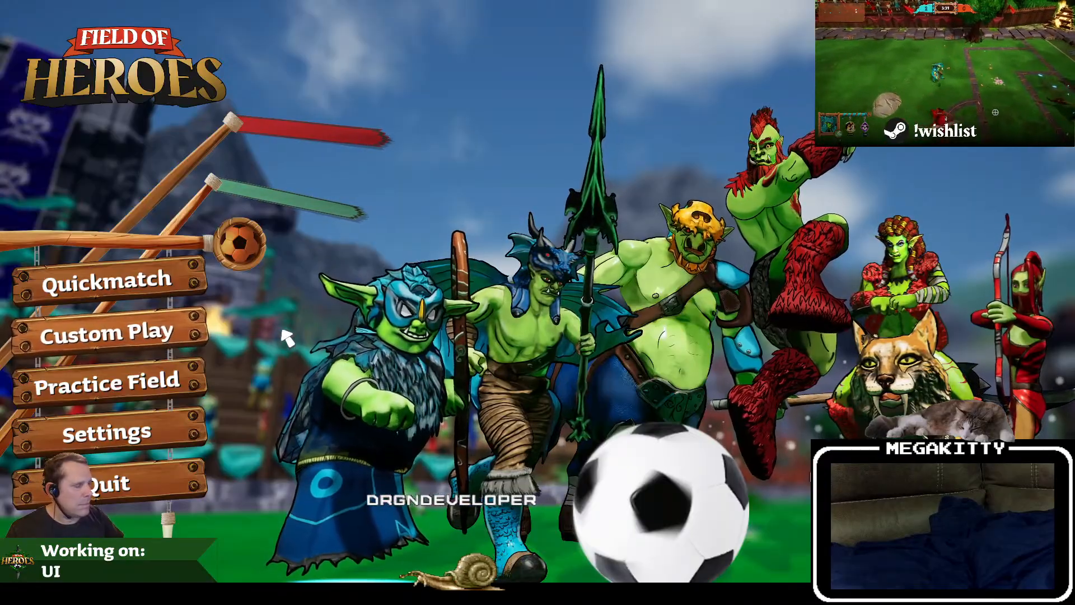
pyautogui.click(167, 340)
pyautogui.click(173, 378)
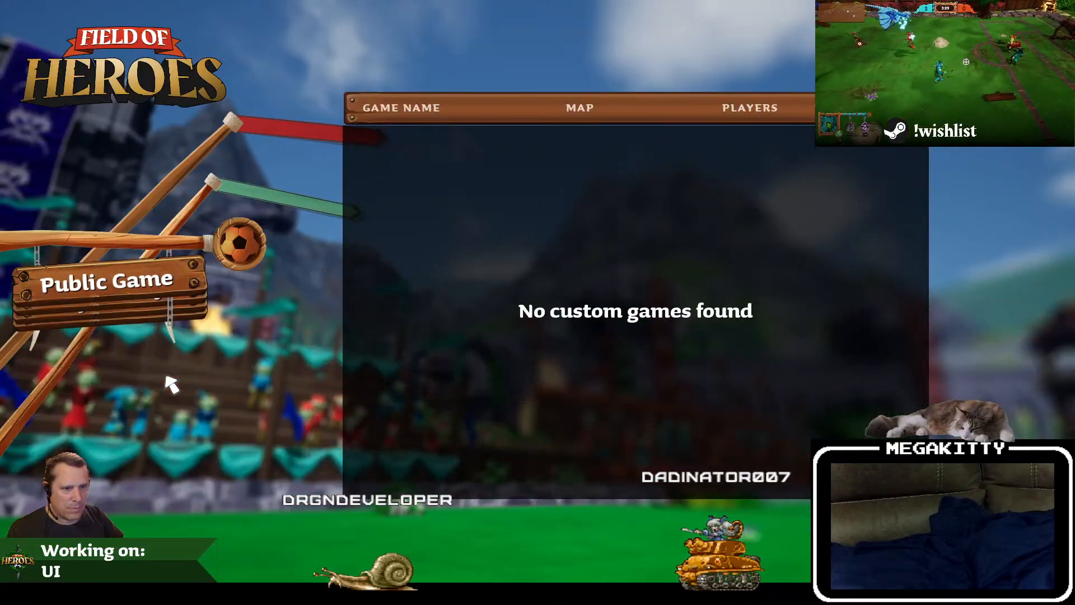
pyautogui.click(170, 393)
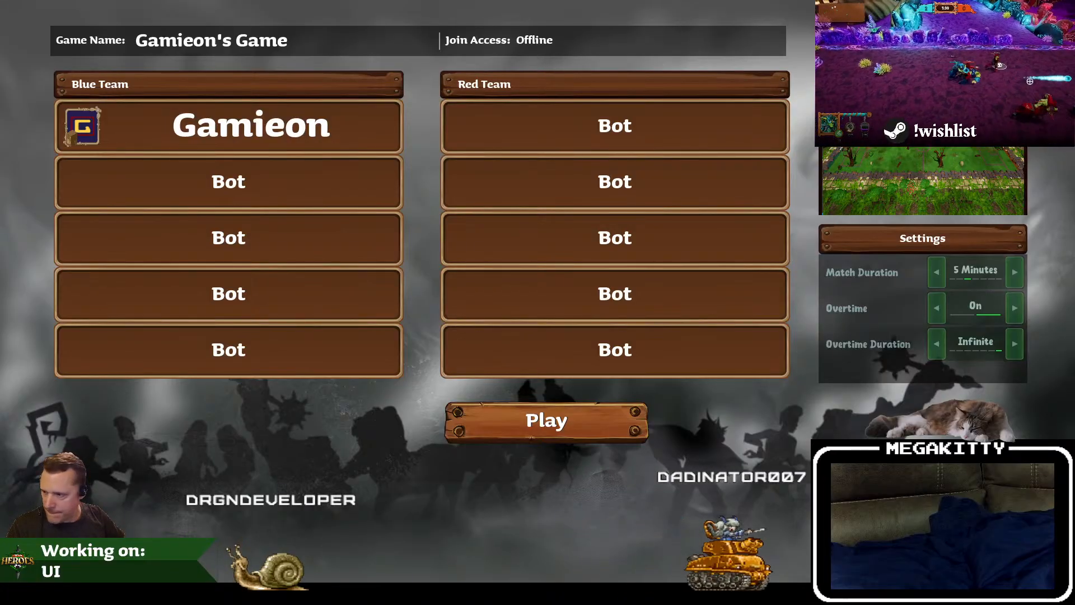
# Step: Leave the game and launch IrfanView 64 4.52 and Microsoft Paint through the Windows program search
pyautogui.click(359, 592)
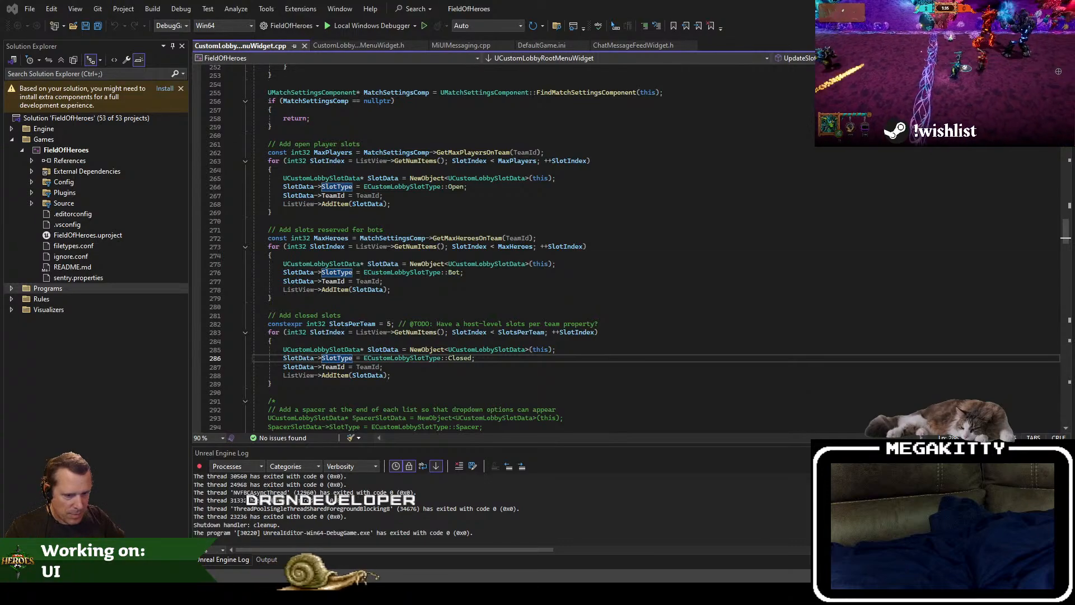
pyautogui.press('super')
pyautogui.write('mspaint')
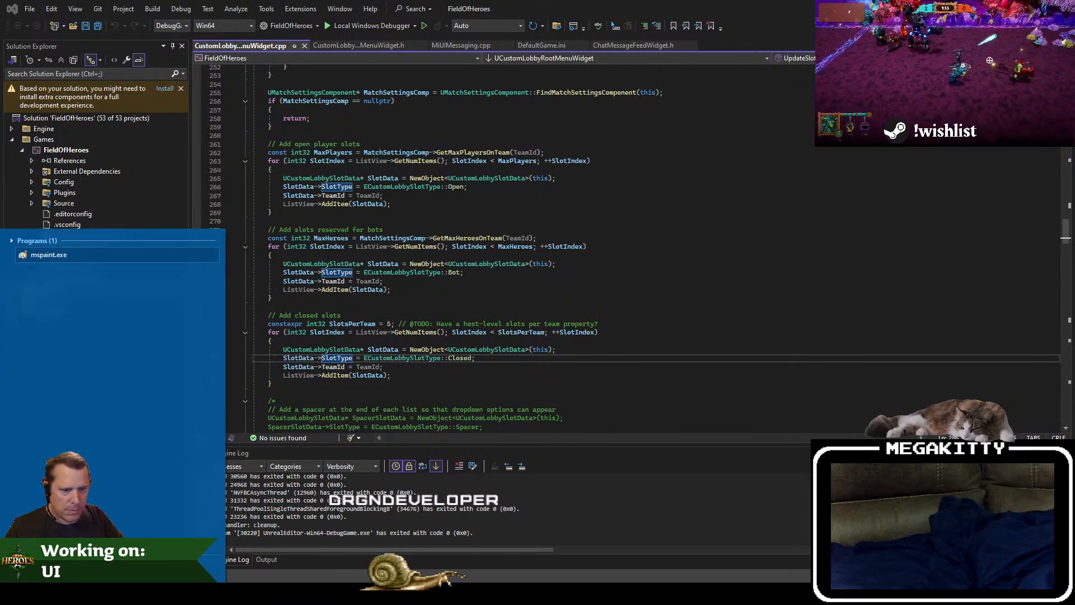
pyautogui.click(84, 254)
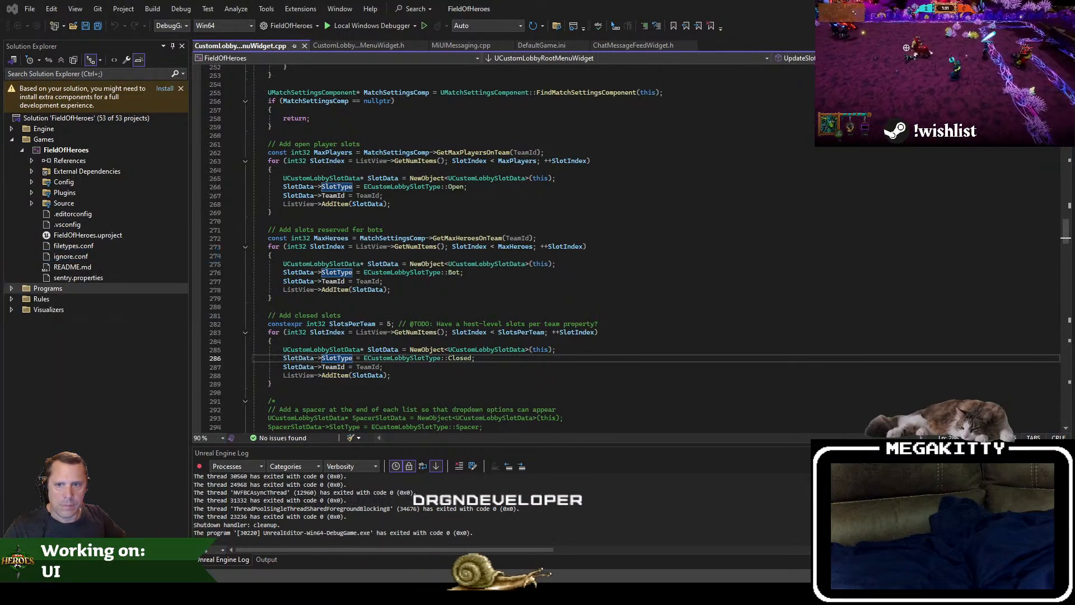
pyautogui.press('super')
pyautogui.write('ir')
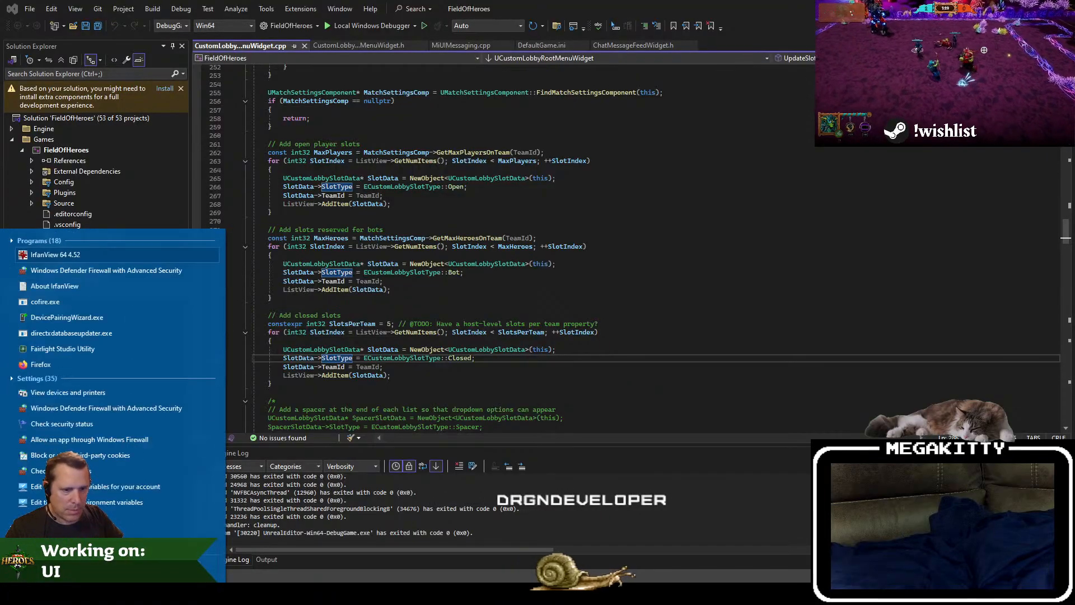
pyautogui.press('Return')
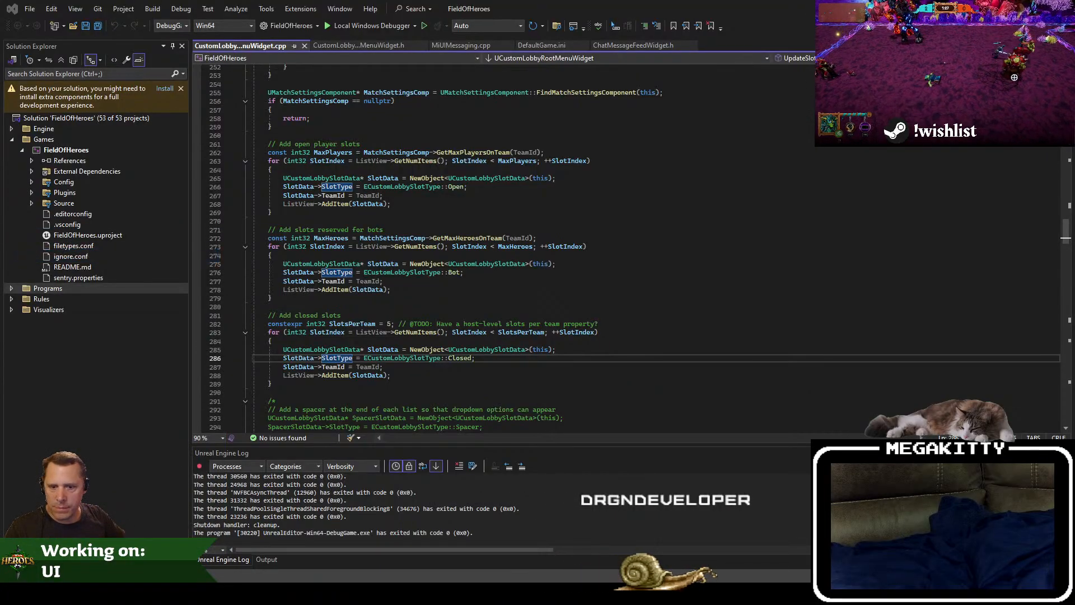
pyautogui.press('super')
pyautogui.write('mspaint')
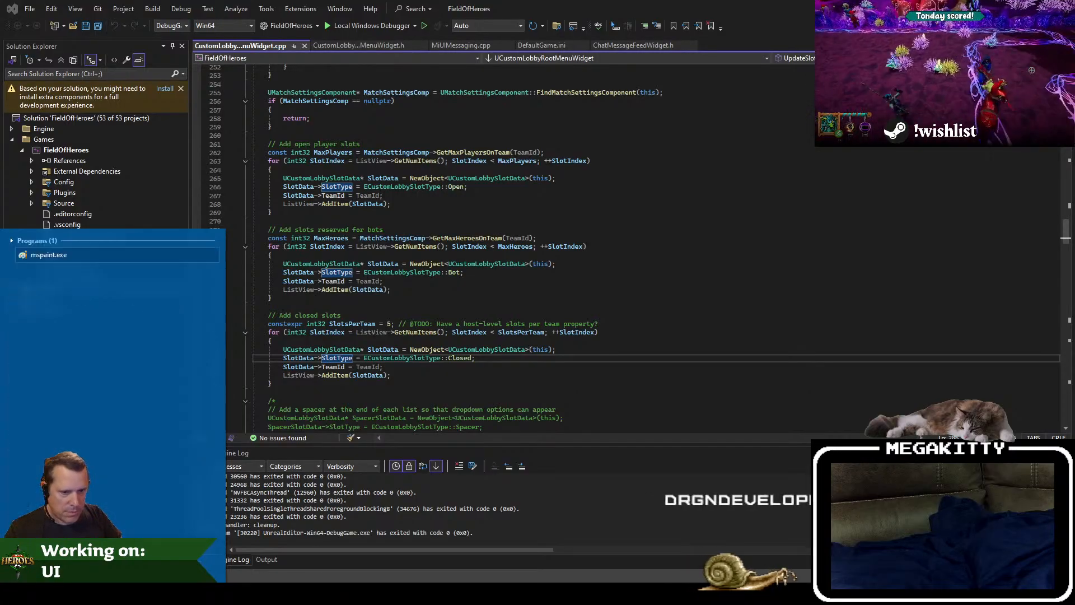
pyautogui.press('Return')
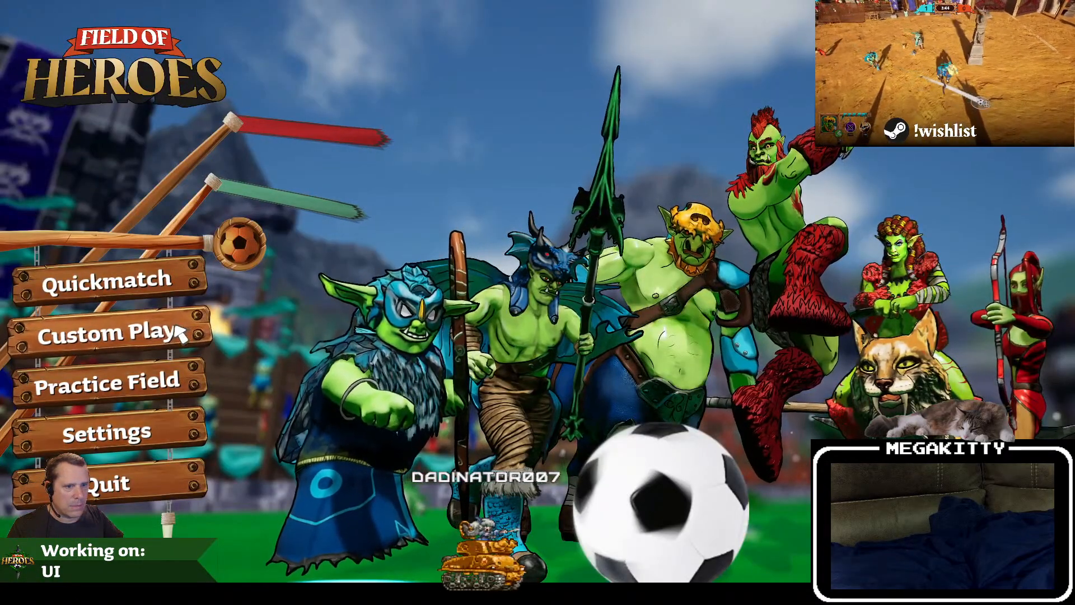
# Step: Enter an offline custom game lobby in Field of Heroes to show the existing lobby layout
pyautogui.click(184, 334)
pyautogui.click(163, 374)
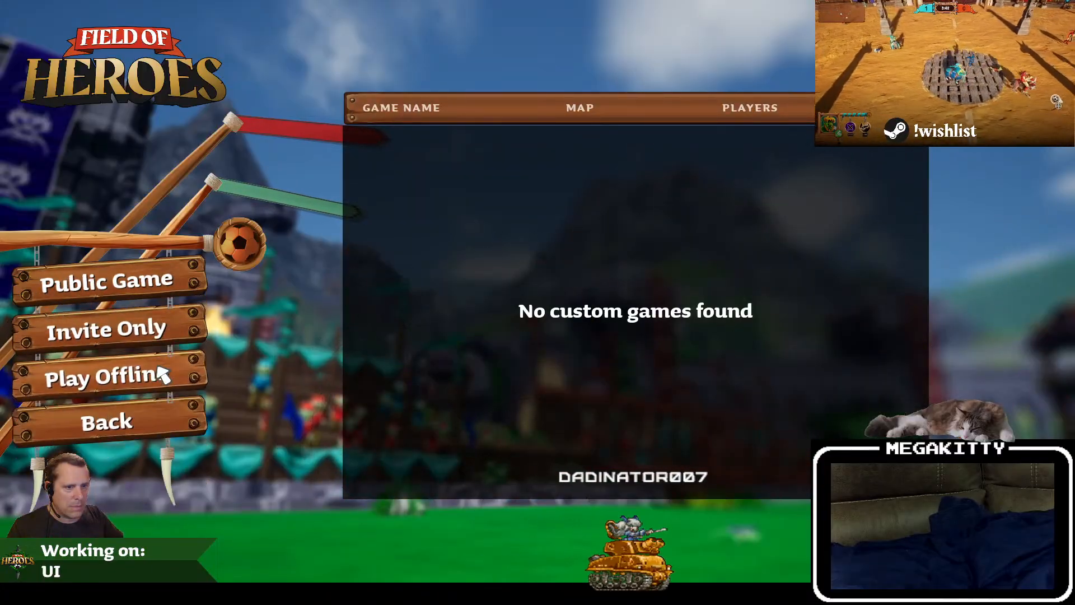
pyautogui.click(158, 380)
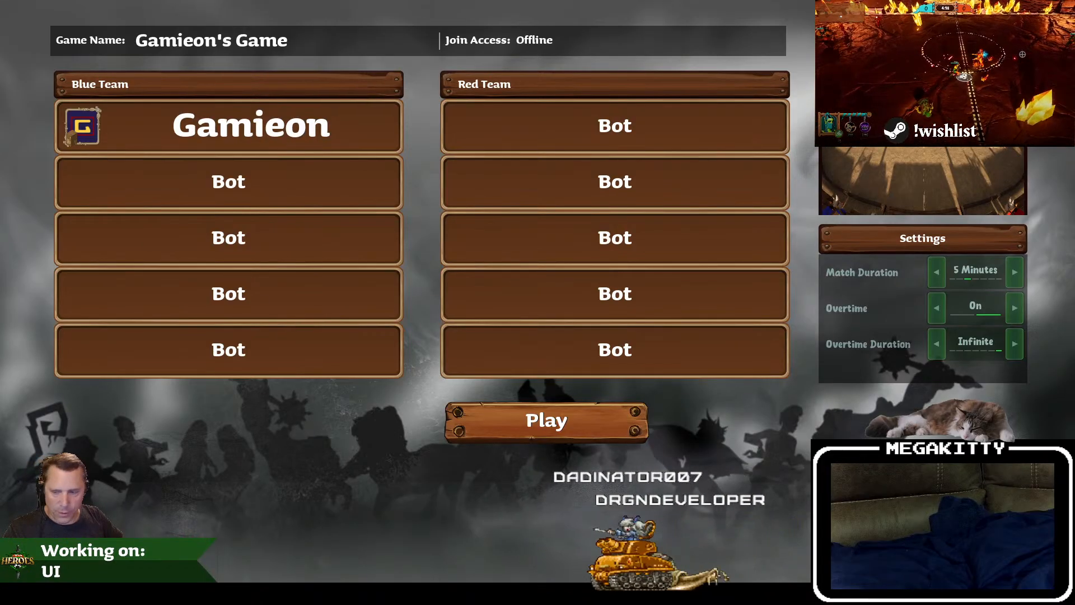
# Step: Switch to IrfanView, zoom the existing lobby screenshot out to 48%, and place its window in the desktop's upper-left corner
pyautogui.hotkey('alt', 'Tab')
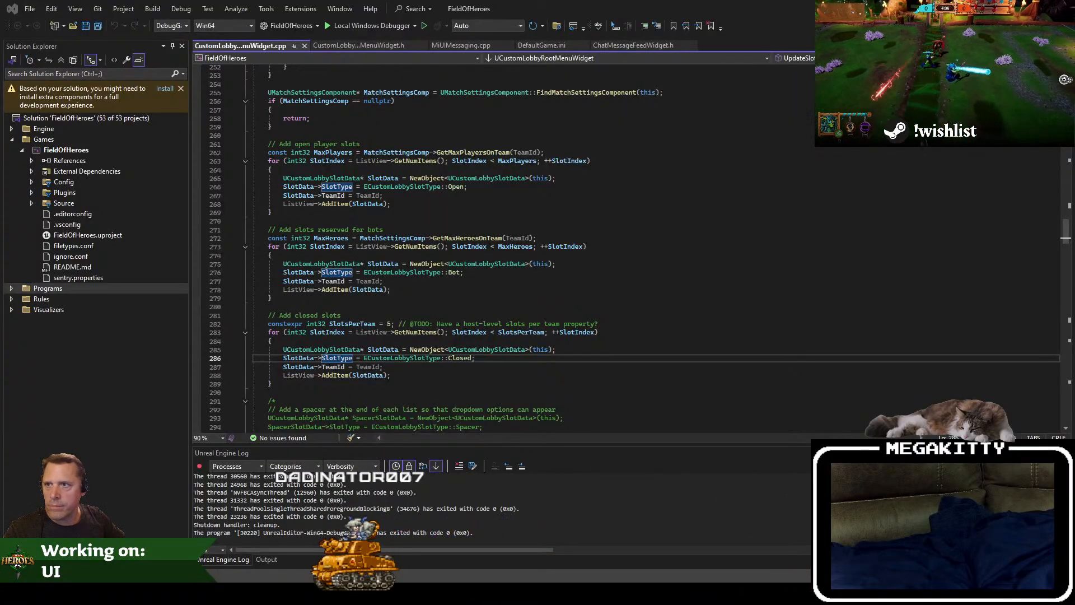
pyautogui.moveTo(1, 134); pyautogui.dragTo(629, 70)
pyautogui.press('-')
pyautogui.press('-')
pyautogui.press('-')
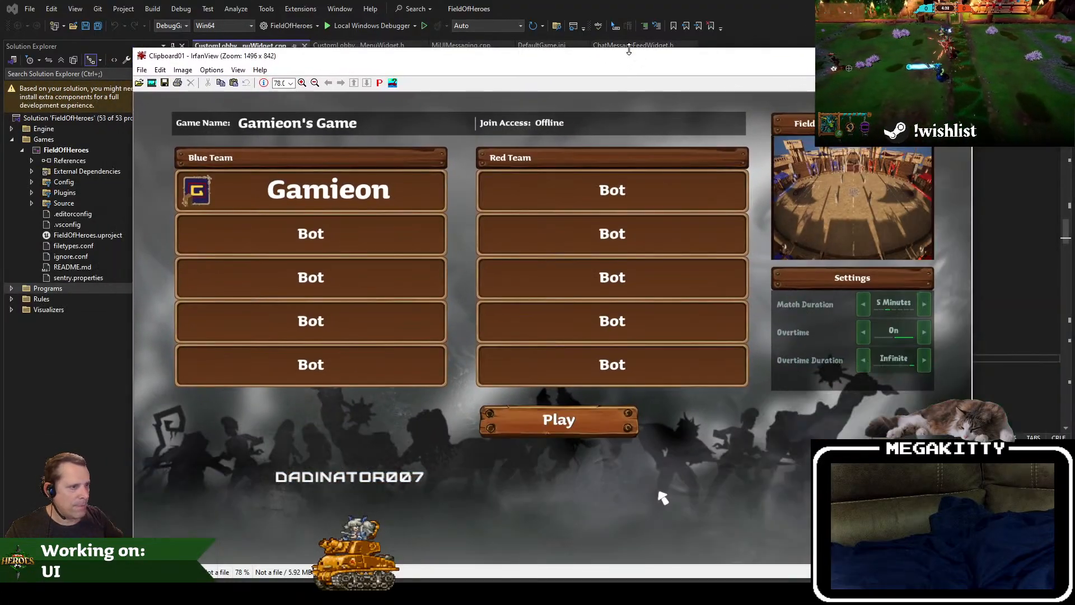
pyautogui.press('-')
pyautogui.press('-')
pyautogui.press('-')
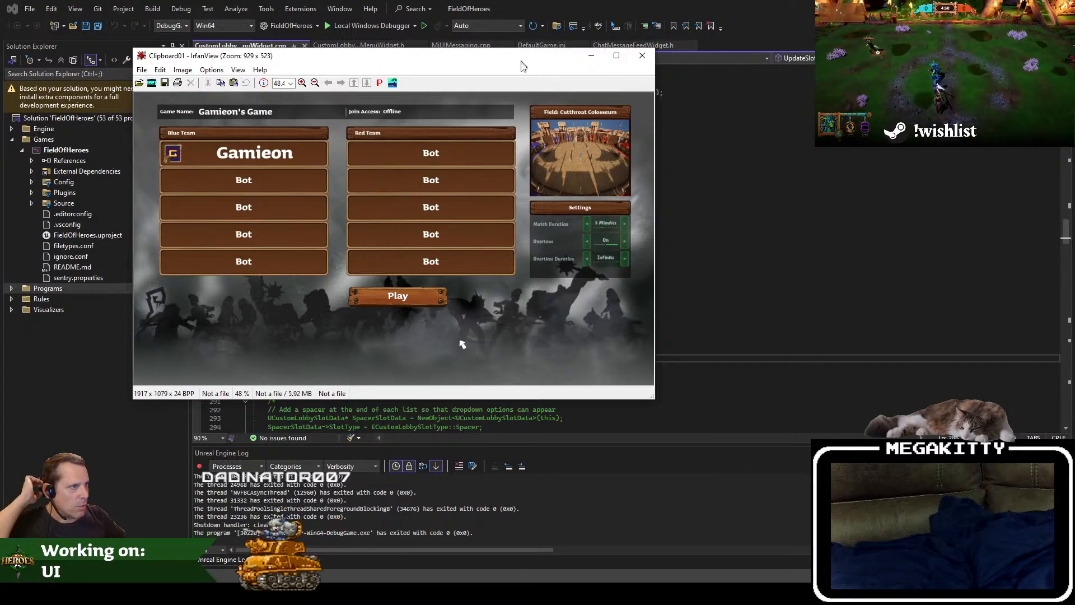
pyautogui.moveTo(522, 64); pyautogui.dragTo(398, 22)
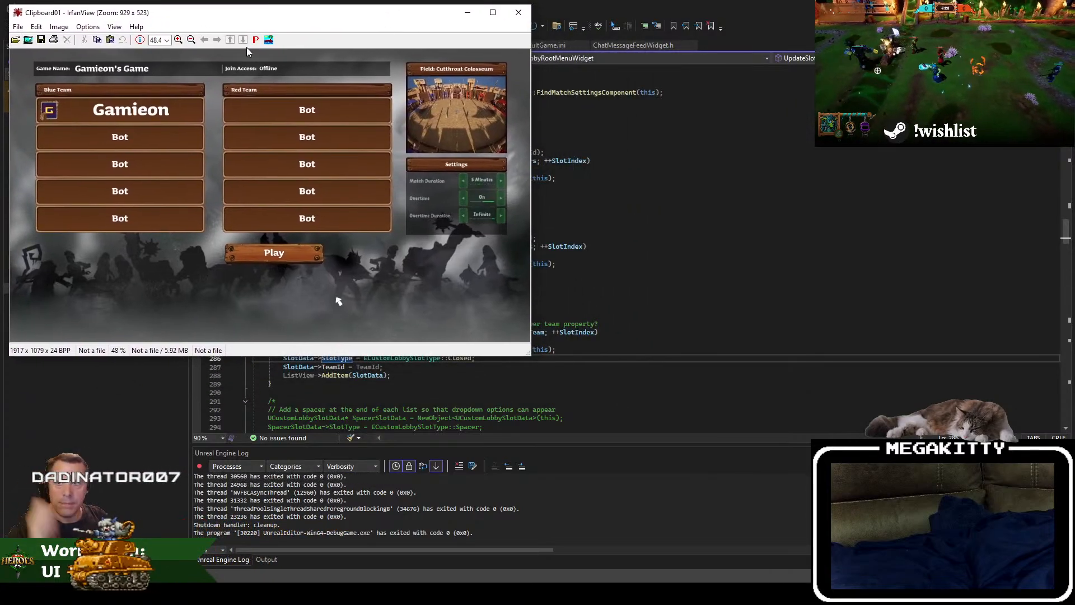
# Step: Zoom the redesigned lobby screenshot out to 50% and place its window diagonally below the existing lobby's screenshot
pyautogui.moveTo(0, 81); pyautogui.dragTo(637, 82)
pyautogui.press('-')
pyautogui.press('-')
pyautogui.press('-')
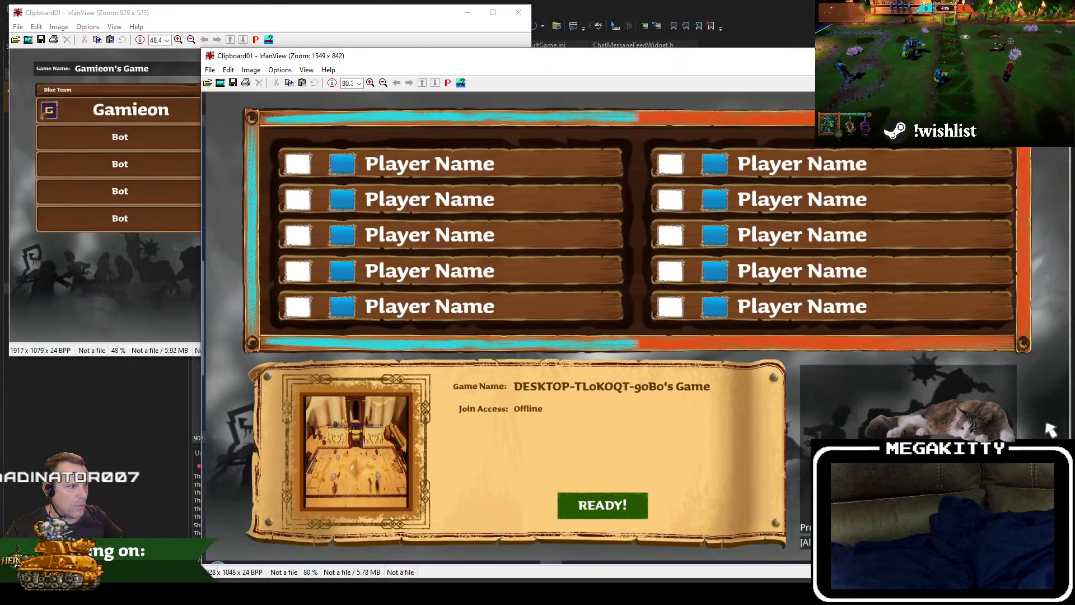
pyautogui.press('-')
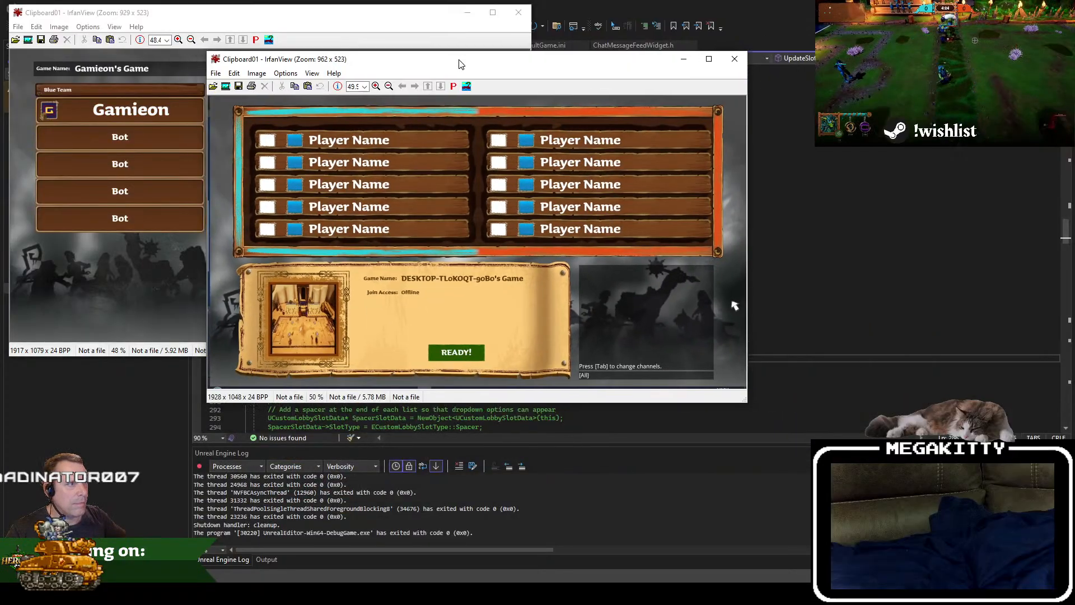
pyautogui.moveTo(392, 55); pyautogui.dragTo(502, 170)
pyautogui.click(0, 177)
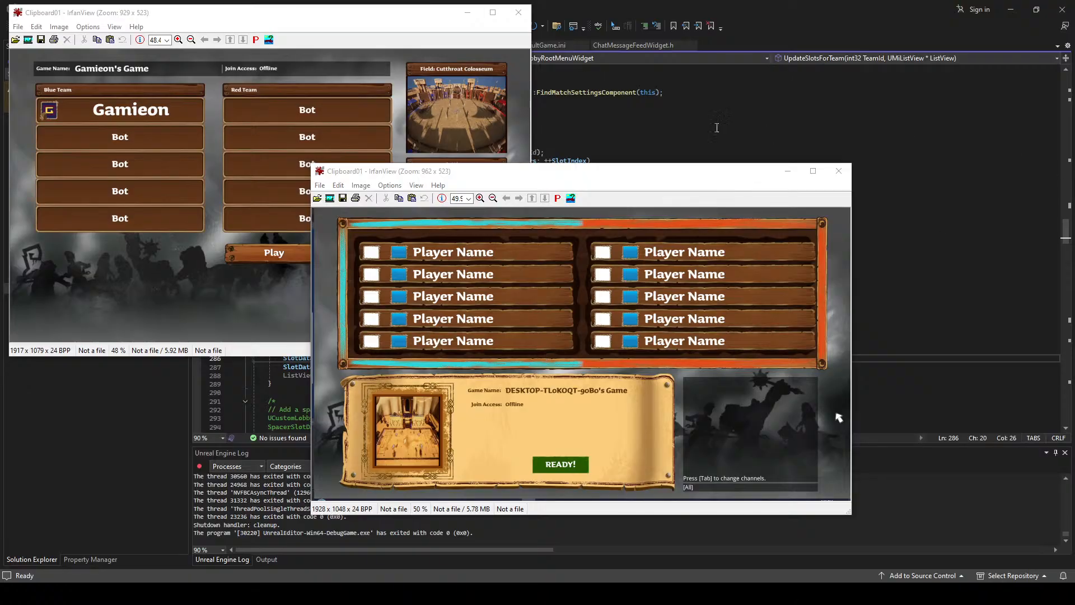
pyautogui.moveTo(602, 177); pyautogui.dragTo(823, 245)
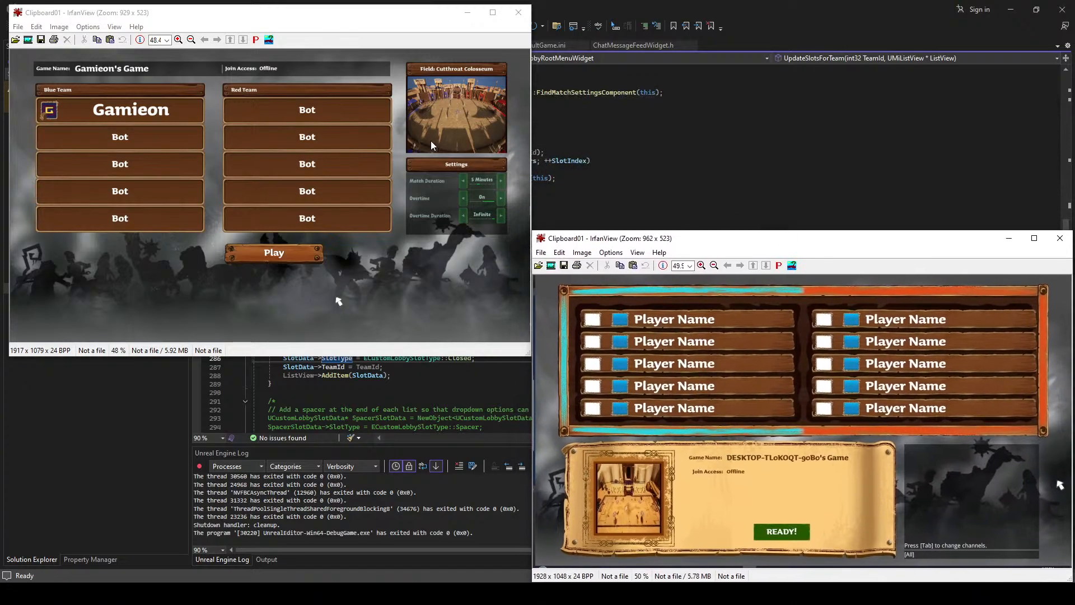
# Step: Bring both lobby screenshots back in front of Visual Studio and compare the existing layout with the redesigned one
pyautogui.click(1011, 10)
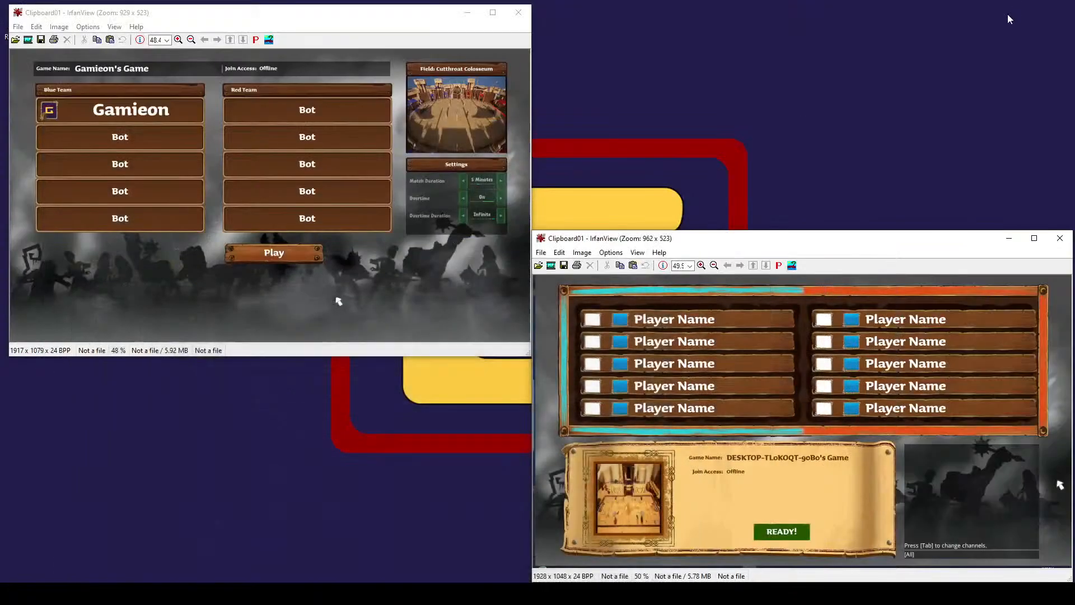
pyautogui.click(328, 594)
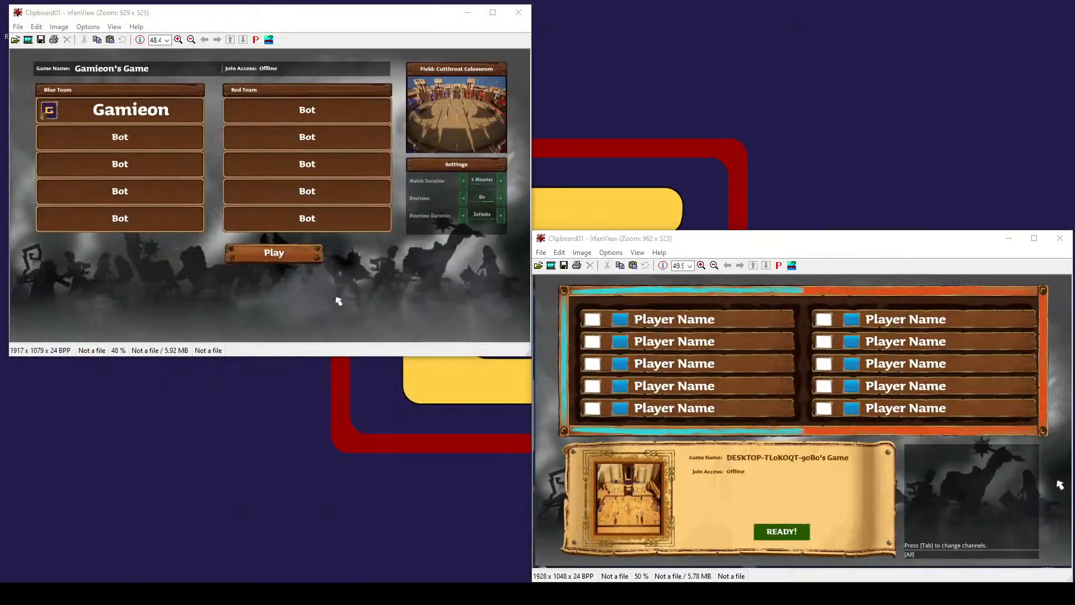
pyautogui.click(424, 594)
pyautogui.click(409, 560)
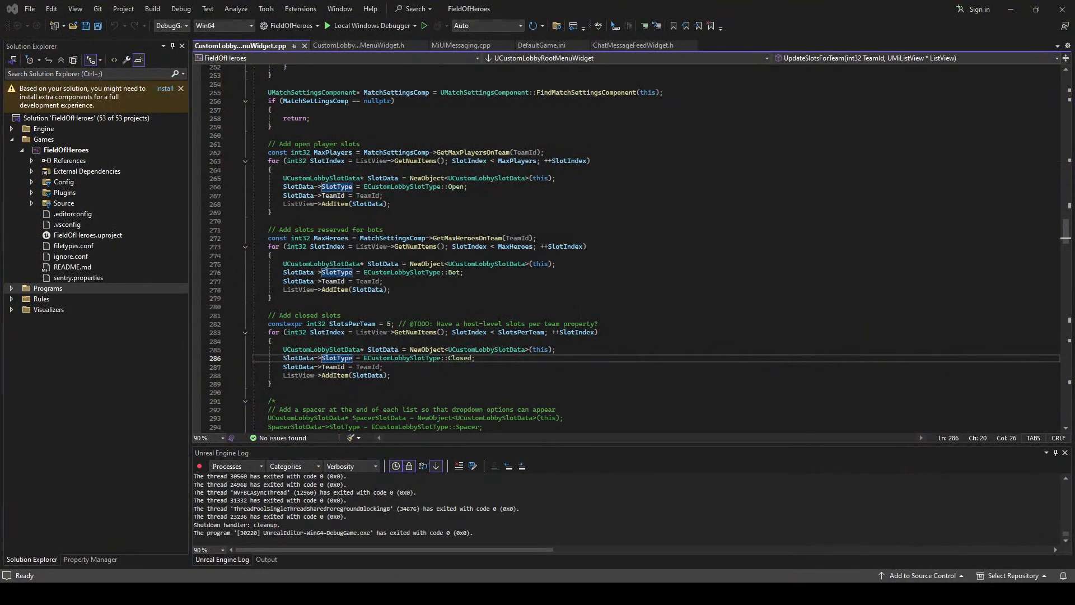
pyautogui.click(429, 594)
pyautogui.click(401, 566)
pyautogui.click(429, 594)
pyautogui.click(500, 554)
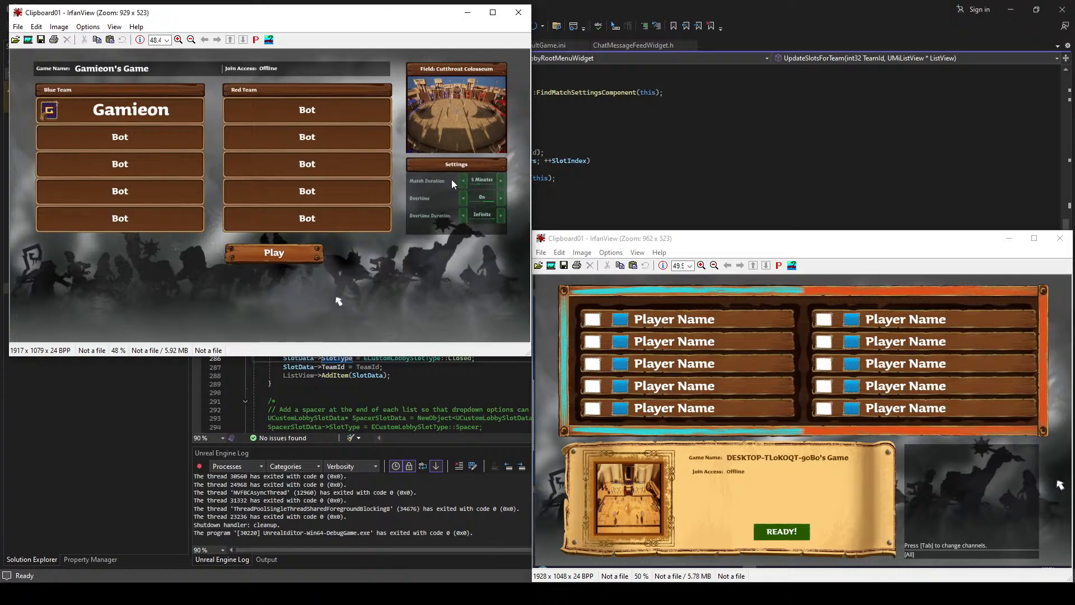
pyautogui.click(647, 241)
pyautogui.moveTo(647, 241); pyautogui.dragTo(636, 228)
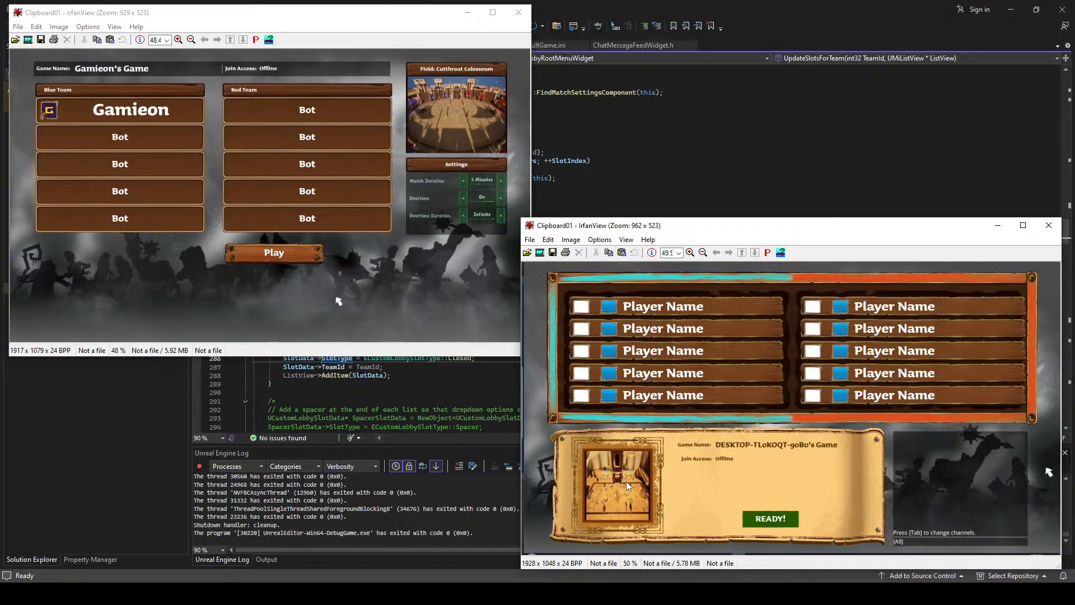
# Step: View the reference image War3 - Custom Game 2.png beside the lobby screenshots and close it
pyautogui.click(112, 594)
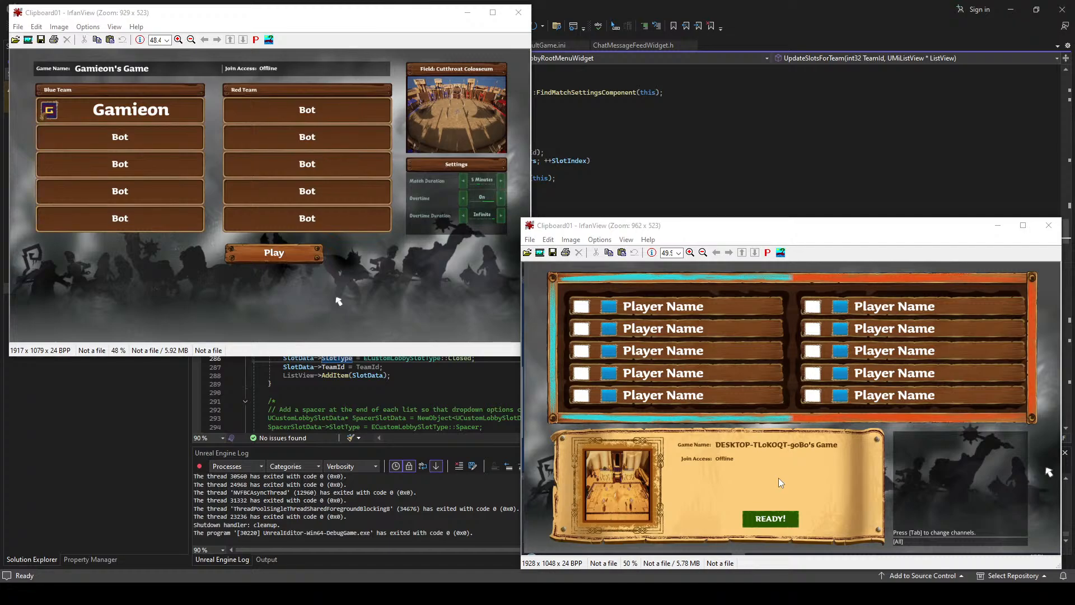
pyautogui.moveTo(88, 594)
pyautogui.moveTo(0, 118); pyautogui.dragTo(390, 43)
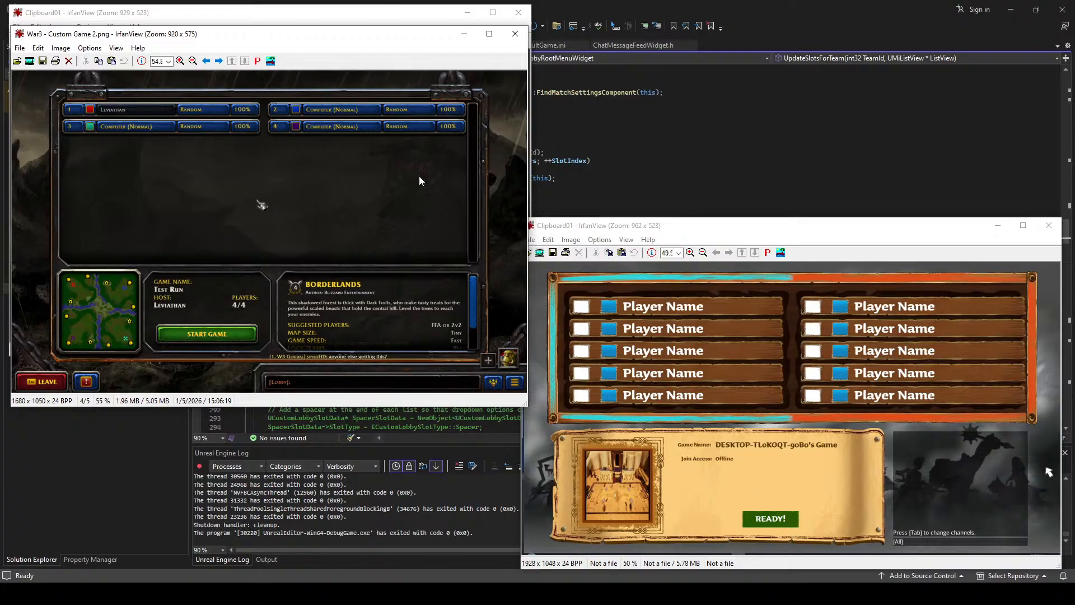
pyautogui.click(515, 34)
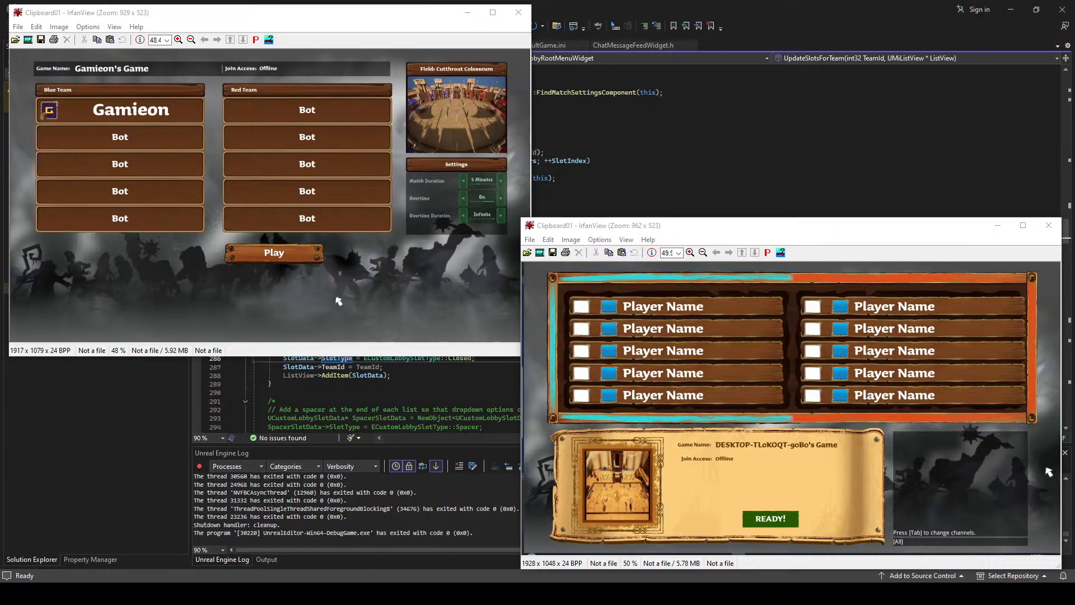
pyautogui.hotkey('alt', 'Tab')
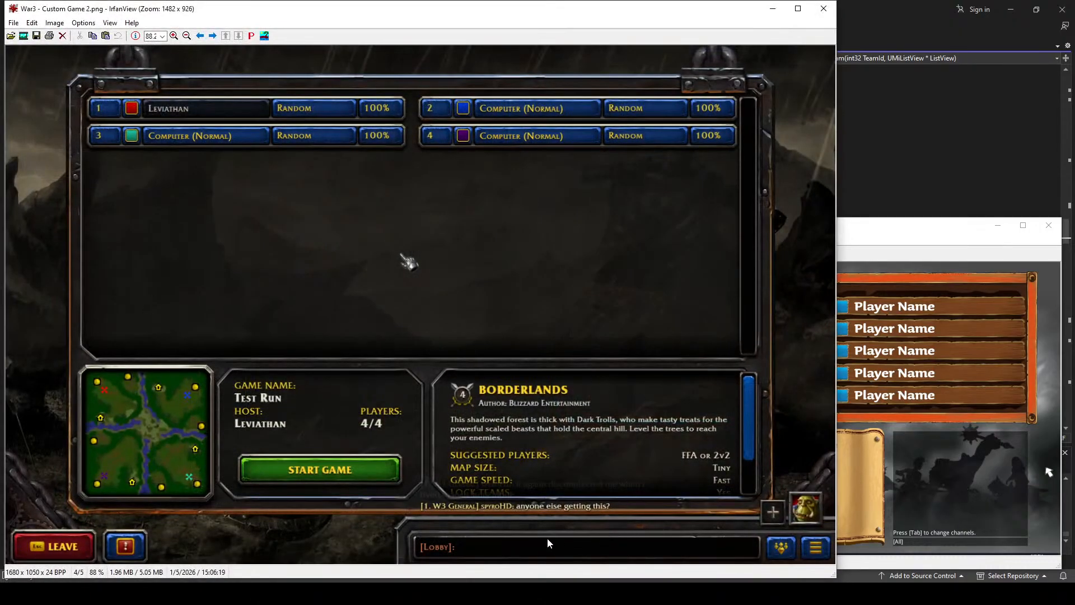
pyautogui.press('Escape')
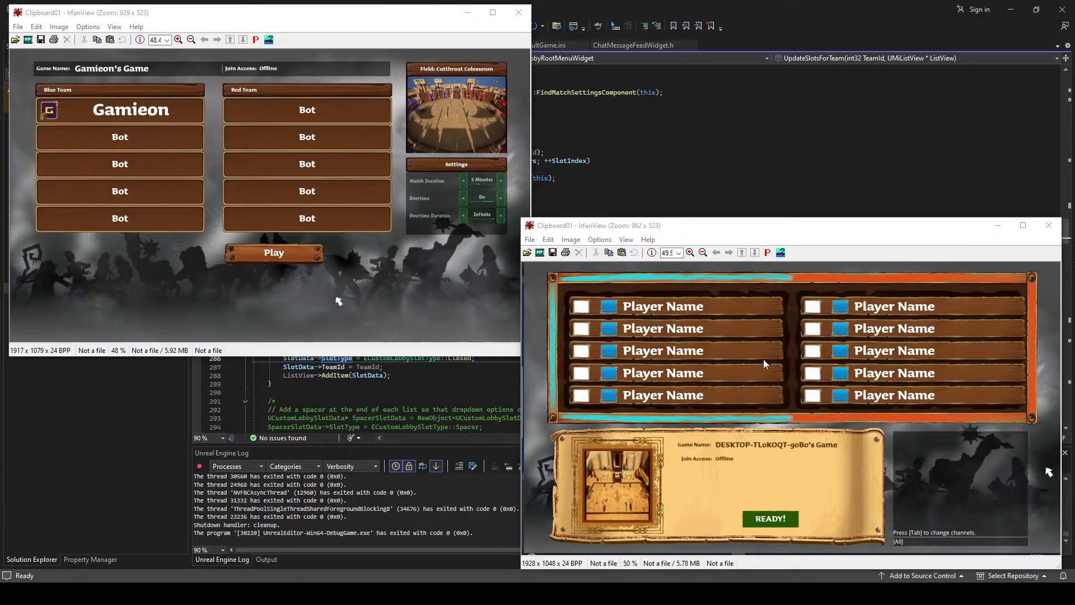
# Step: Examine the redesigned lobby screenshot in full screen against the Warcraft III reference, and close both images
pyautogui.doubleClick(722, 362)
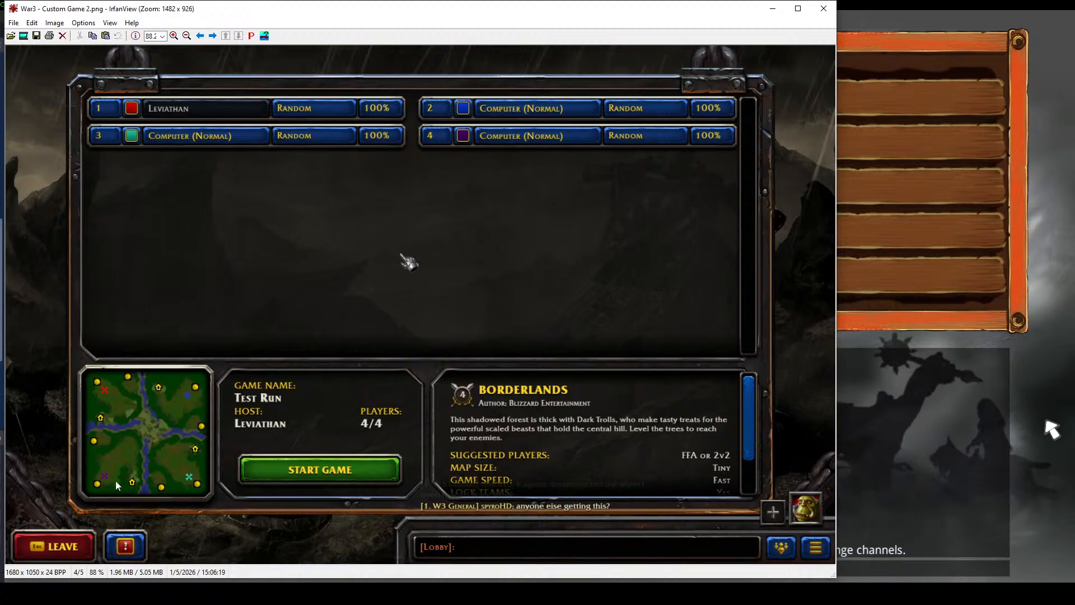
pyautogui.click(824, 8)
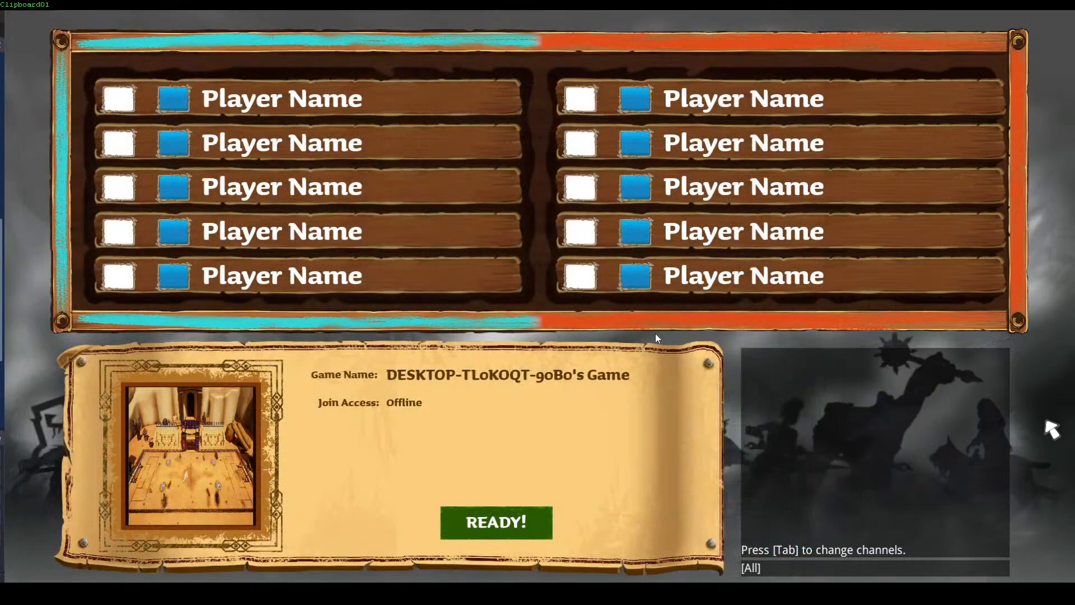
pyautogui.press('Escape')
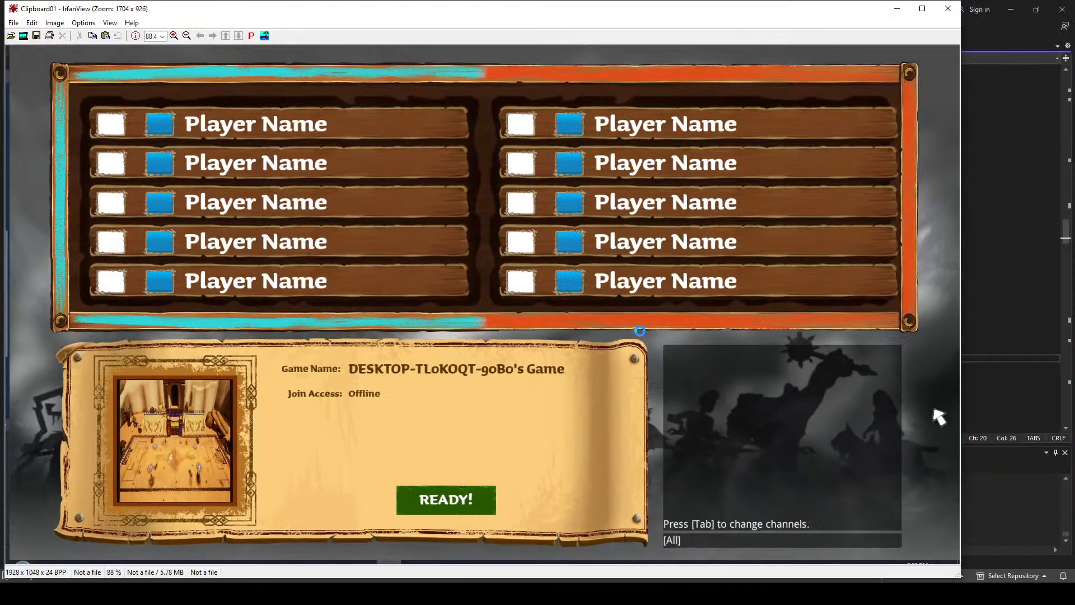
pyautogui.press('Escape')
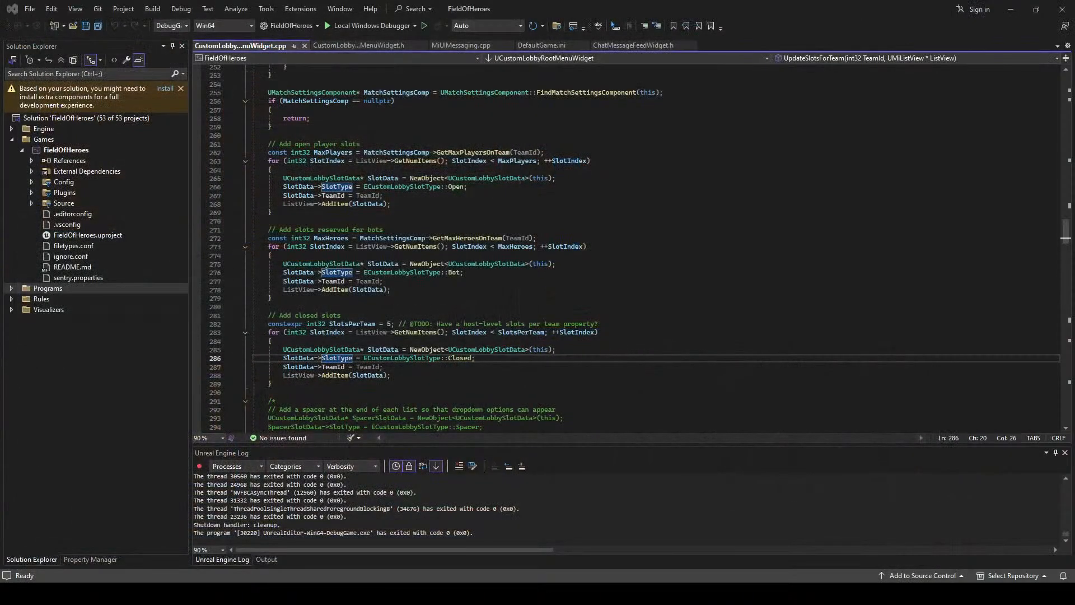
# Step: Close the custom lobby root menu widget's .cpp file and go to the private section of its header in Visual Studio
pyautogui.click(593, 197)
pyautogui.click(305, 45)
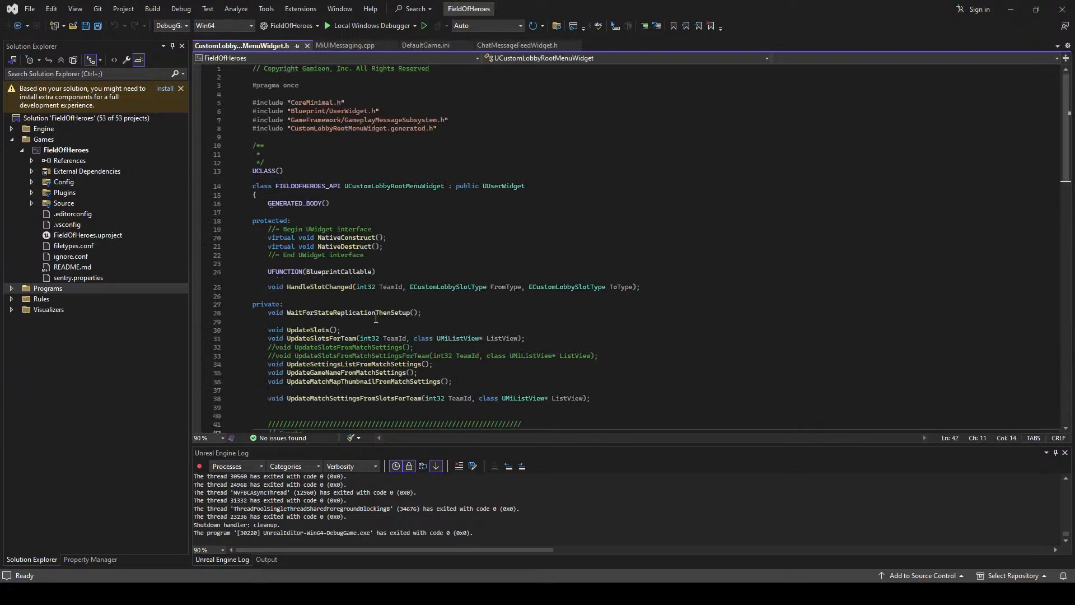
pyautogui.click(375, 320)
pyautogui.click(325, 303)
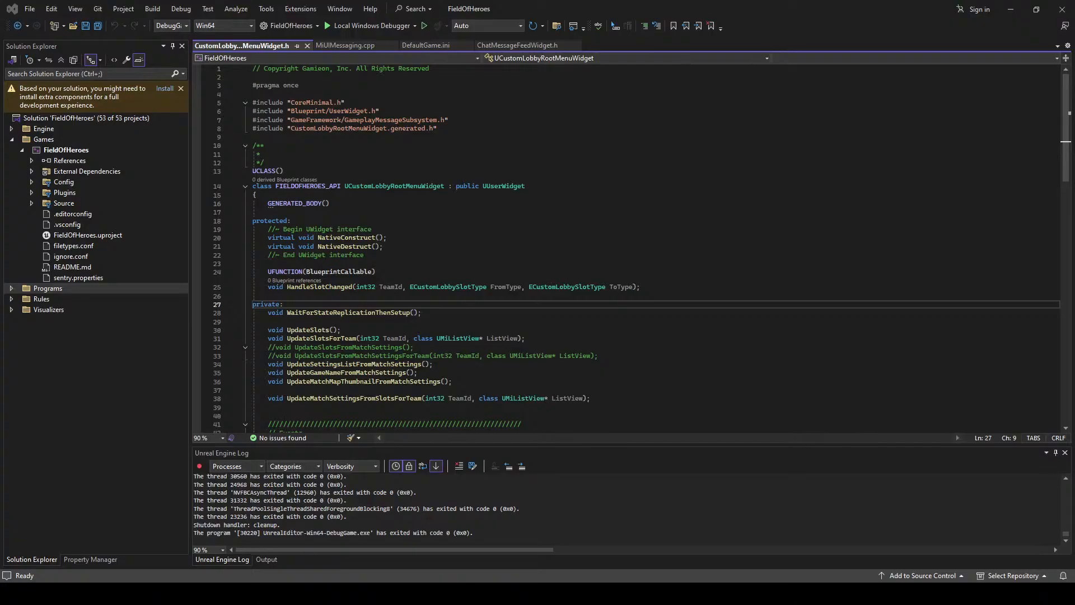
pyautogui.hotkey('alt', 'Tab')
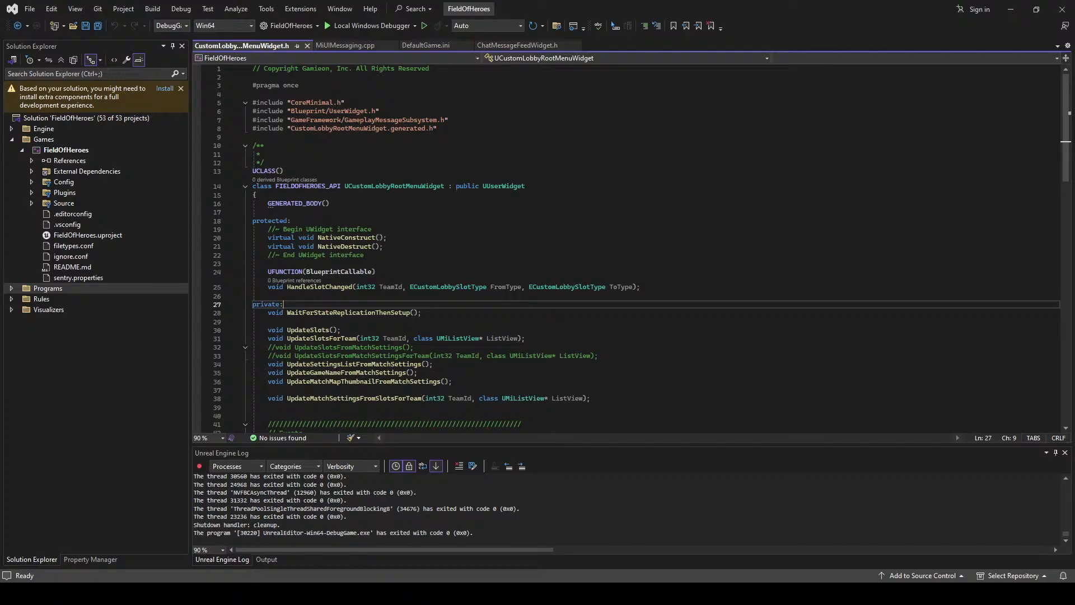